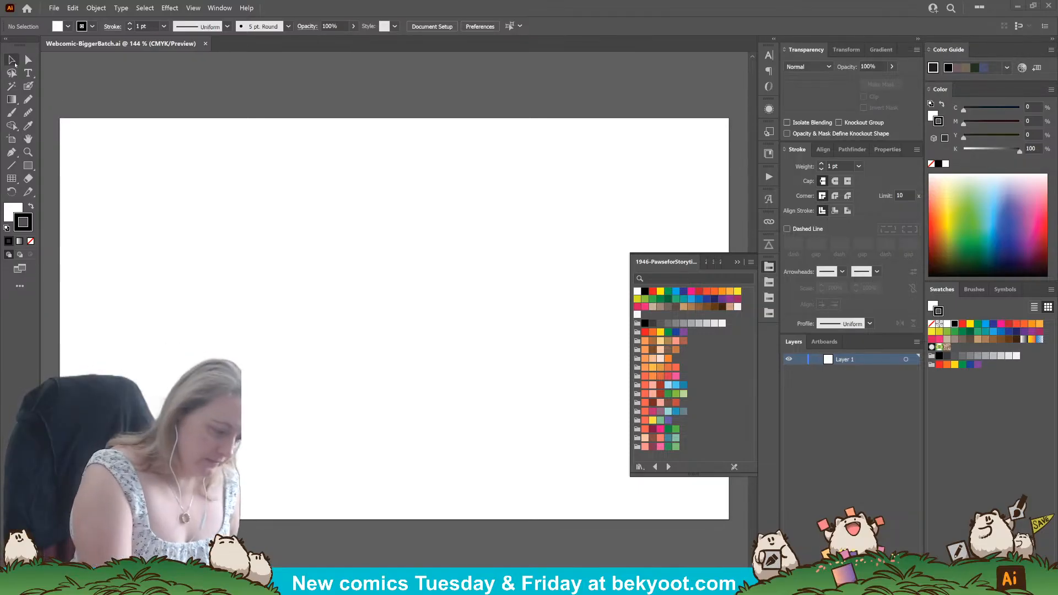
# Extend the artboard downward to a height of about 2001 px, keeping its 1500 px width.
pyautogui.click(12, 139)
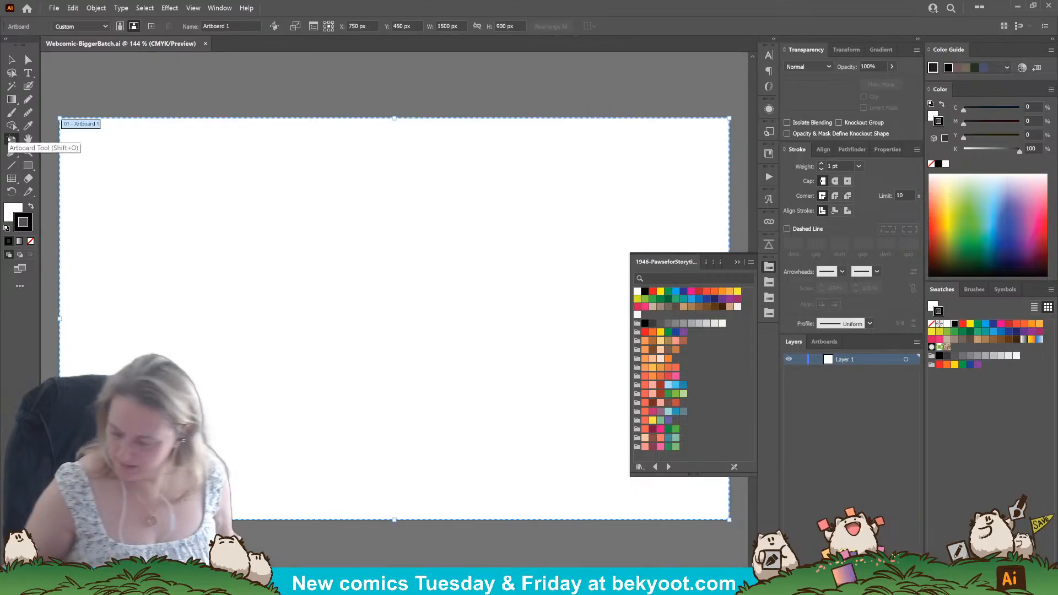
pyautogui.scroll(-1, 489, 238)
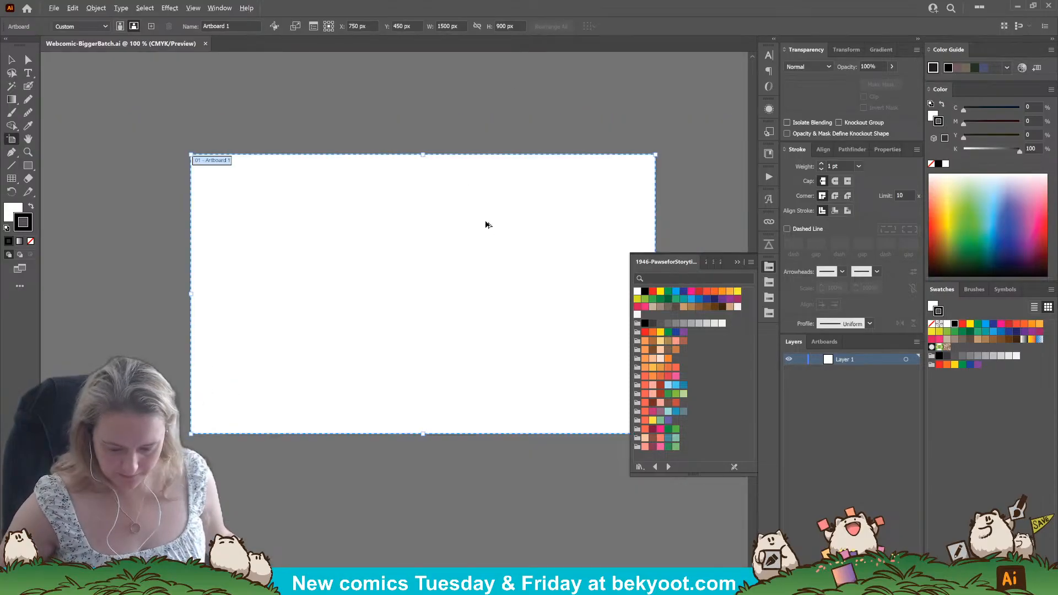
pyautogui.click(737, 262)
pyautogui.moveTo(494, 333); pyautogui.dragTo(453, 297)
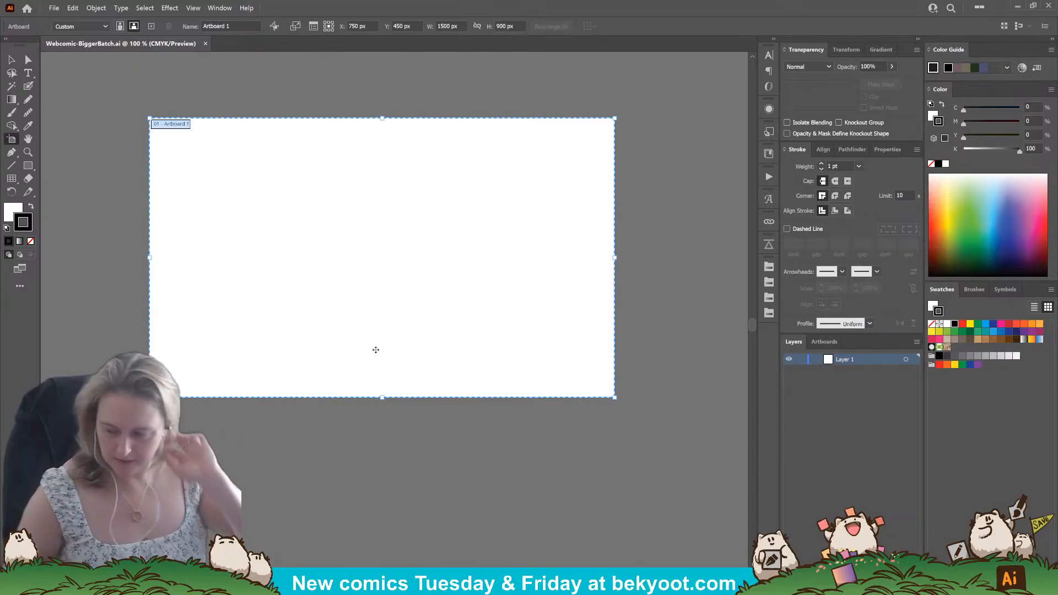
pyautogui.scroll(-1, 427, 268)
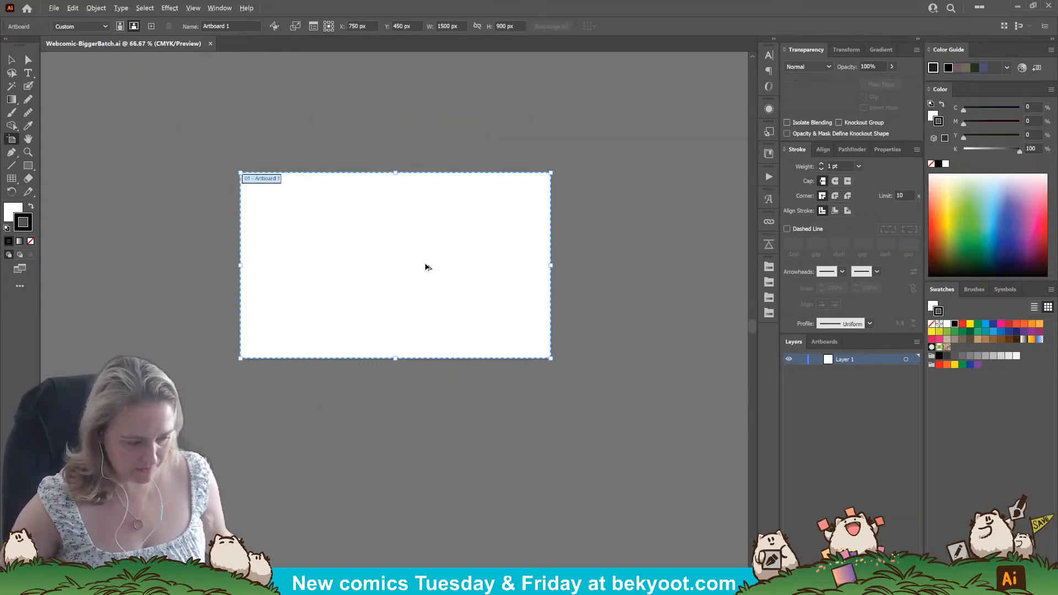
pyautogui.scroll(-3, 354, 437)
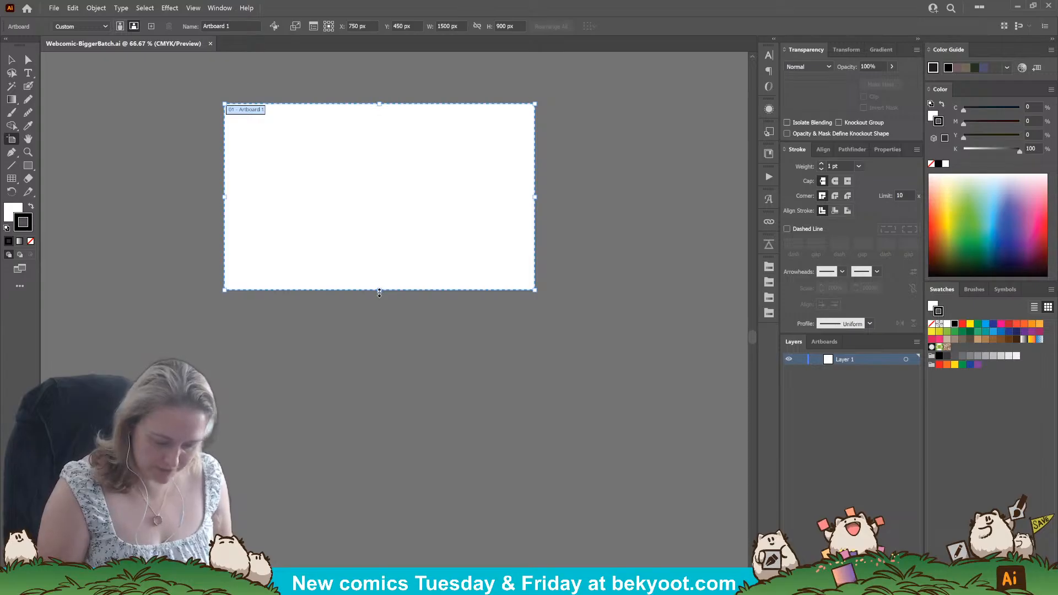
pyautogui.moveTo(379, 292); pyautogui.dragTo(379, 518)
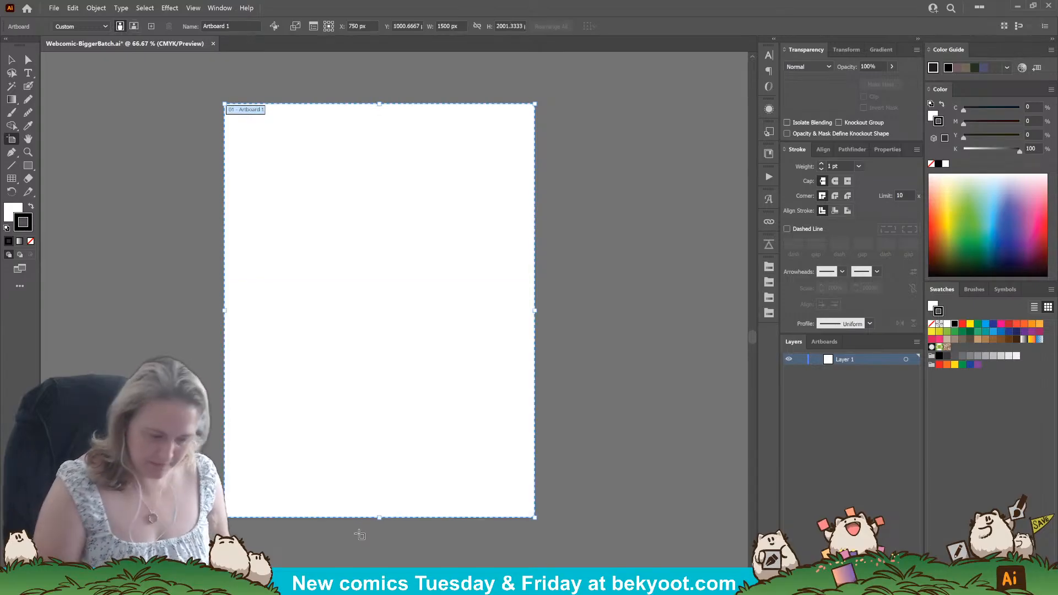
# Set the Blob Brush size to 20 pt with pressure-controlled variation of 20 pt.
pyautogui.click(29, 86)
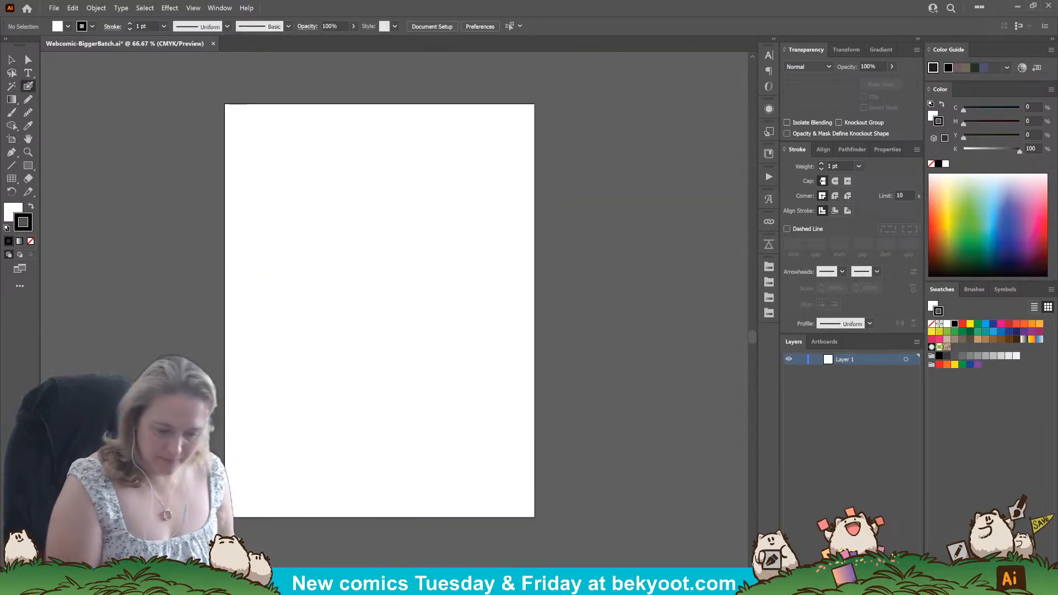
pyautogui.moveTo(344, 394); pyautogui.dragTo(377, 412)
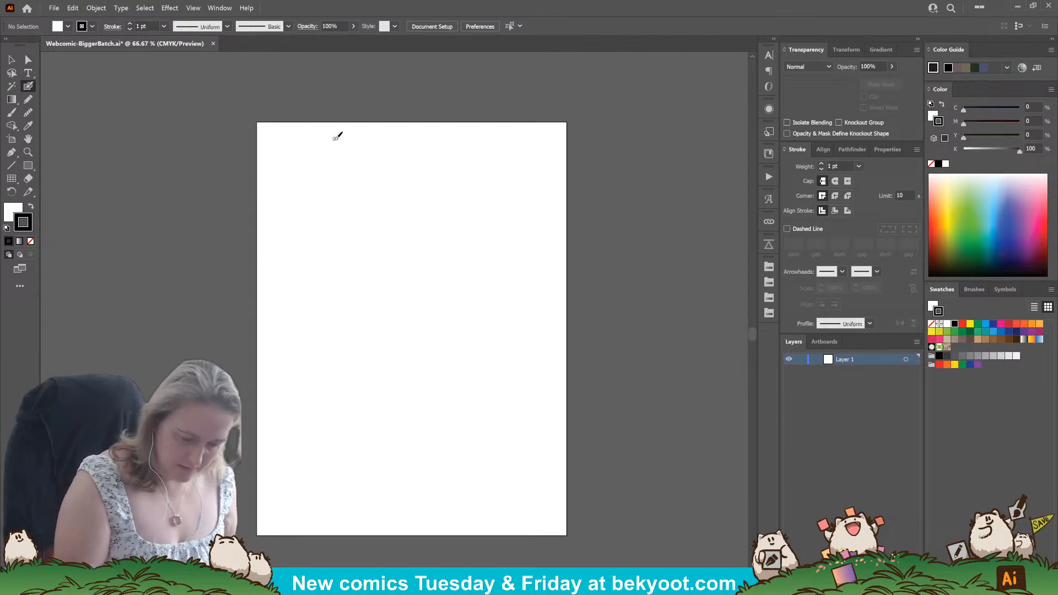
pyautogui.press('Return')
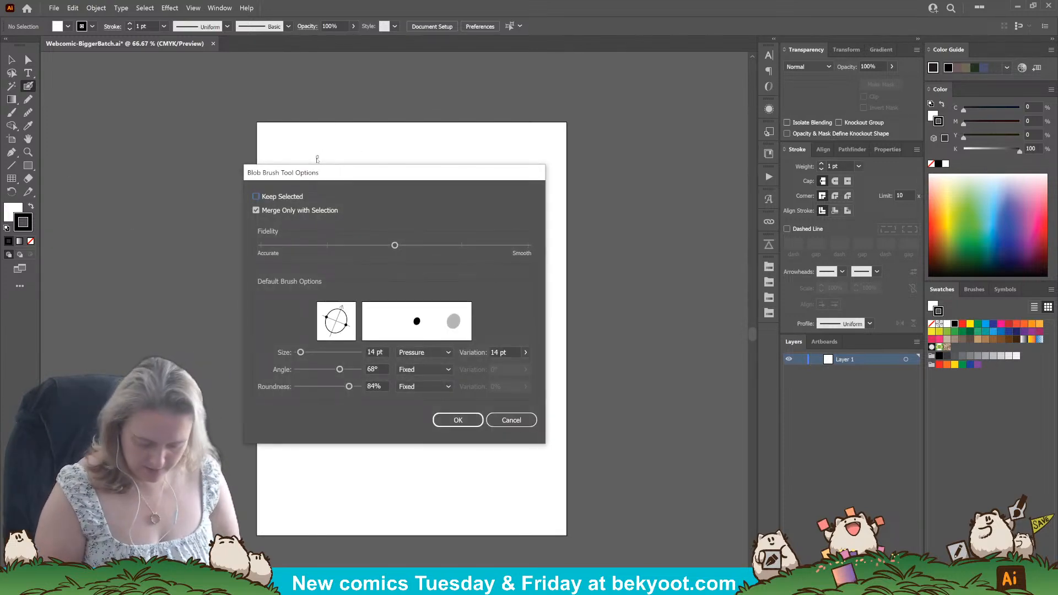
pyautogui.press('Return')
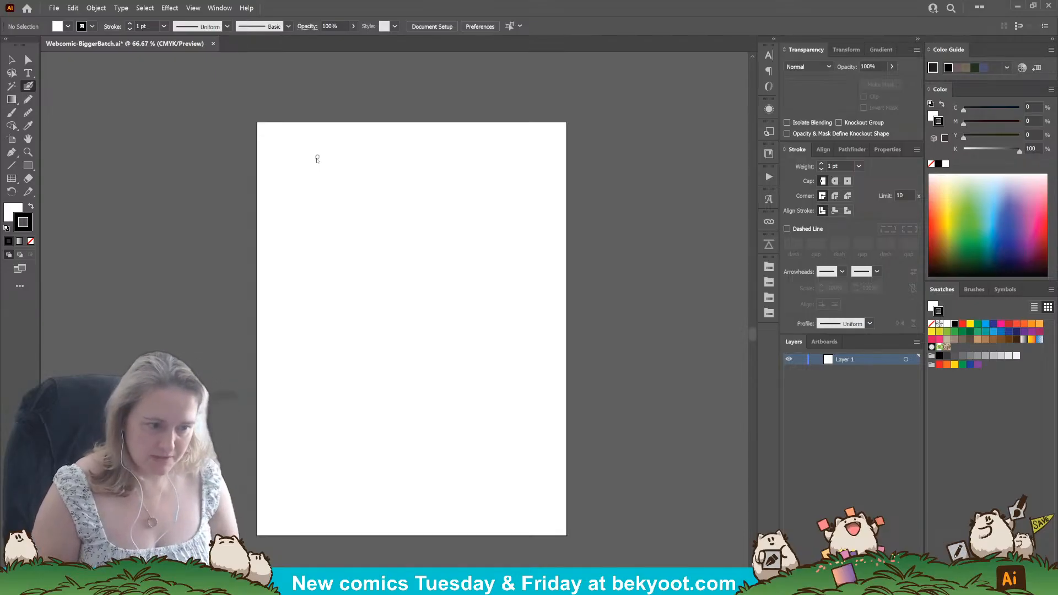
pyautogui.press('Return')
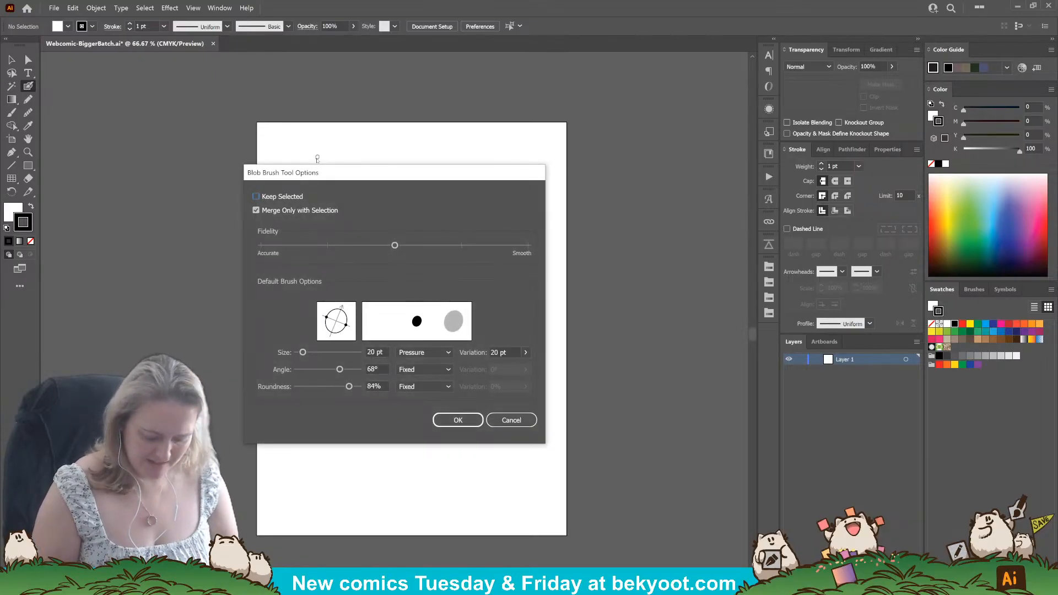
pyautogui.press('Return')
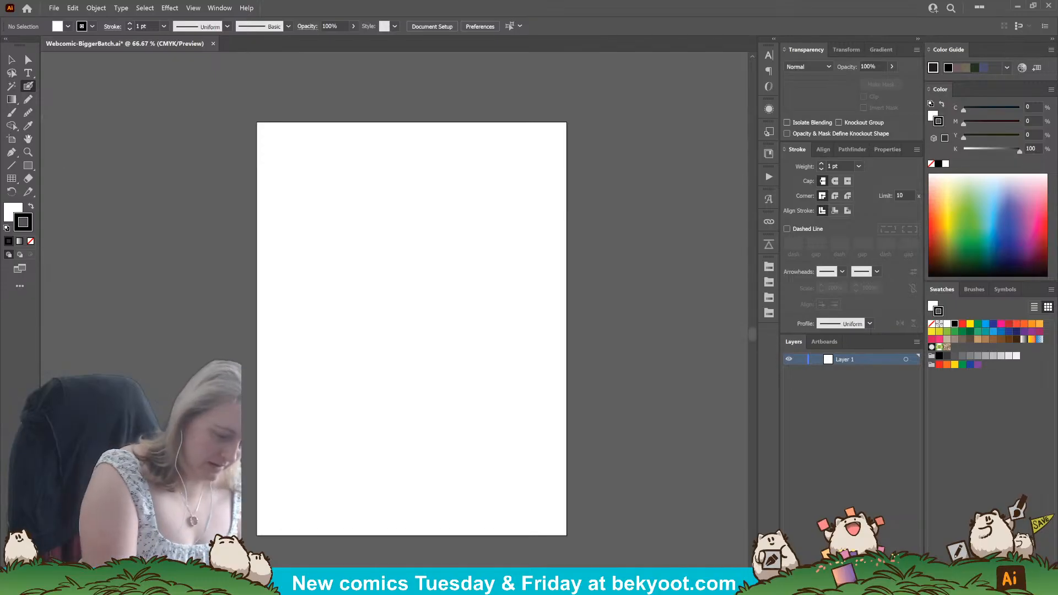
# Handwrite the title "A Bigger Batch" in black across the top of the artboard with the Blob Brush.
pyautogui.moveTo(329, 155); pyautogui.dragTo(343, 152)
pyautogui.moveTo(331, 144); pyautogui.dragTo(362, 155)
pyautogui.moveTo(362, 134)
pyautogui.mouseDown()
pyautogui.moveTo(378, 144)
pyautogui.moveTo(363, 155)
pyautogui.moveTo(394, 161)
pyautogui.moveTo(425, 140)
pyautogui.moveTo(441, 148)
pyautogui.mouseUp()
pyautogui.moveTo(439, 128)
pyautogui.mouseDown()
pyautogui.moveTo(456, 141)
pyautogui.moveTo(442, 149)
pyautogui.mouseUp()
pyautogui.moveTo(469, 135)
pyautogui.mouseDown()
pyautogui.moveTo(476, 148)
pyautogui.moveTo(485, 132)
pyautogui.mouseUp()
pyautogui.moveTo(492, 135)
pyautogui.mouseDown()
pyautogui.moveTo(486, 147)
pyautogui.moveTo(505, 146)
pyautogui.mouseUp()
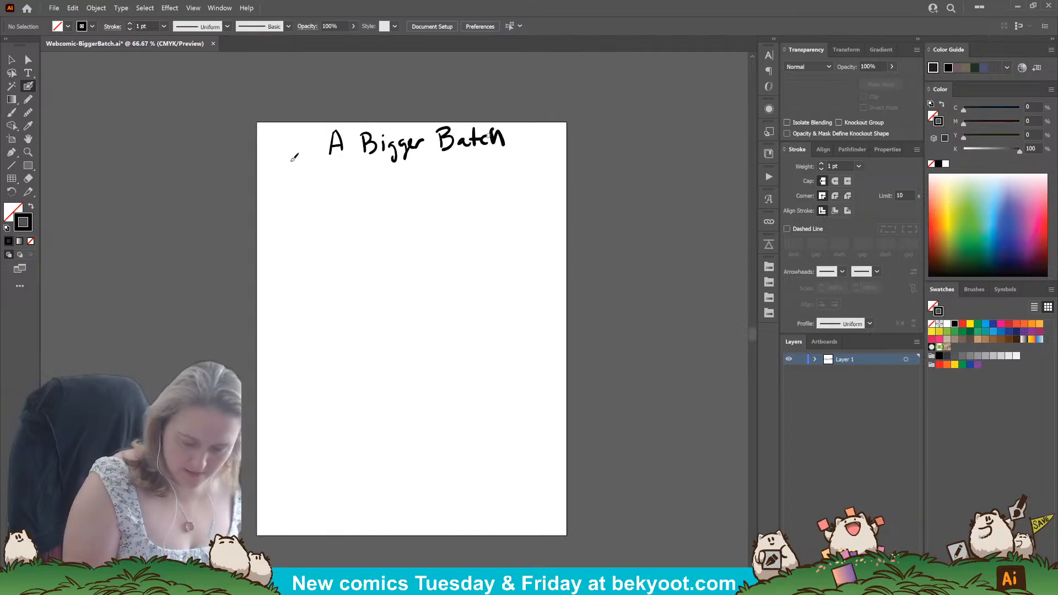
# Group the handwritten title's strokes and move the title to about X 749 px, Y 129 px.
pyautogui.press('v')
pyautogui.moveTo(295, 110); pyautogui.dragTo(535, 175)
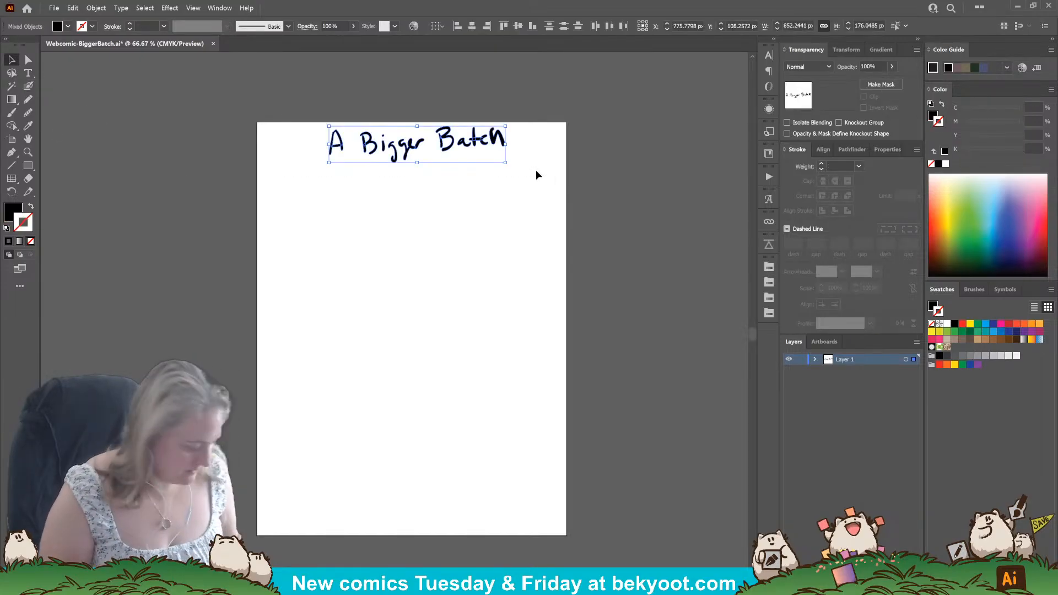
pyautogui.hotkey('ctrl', 'g')
pyautogui.moveTo(488, 151); pyautogui.dragTo(482, 155)
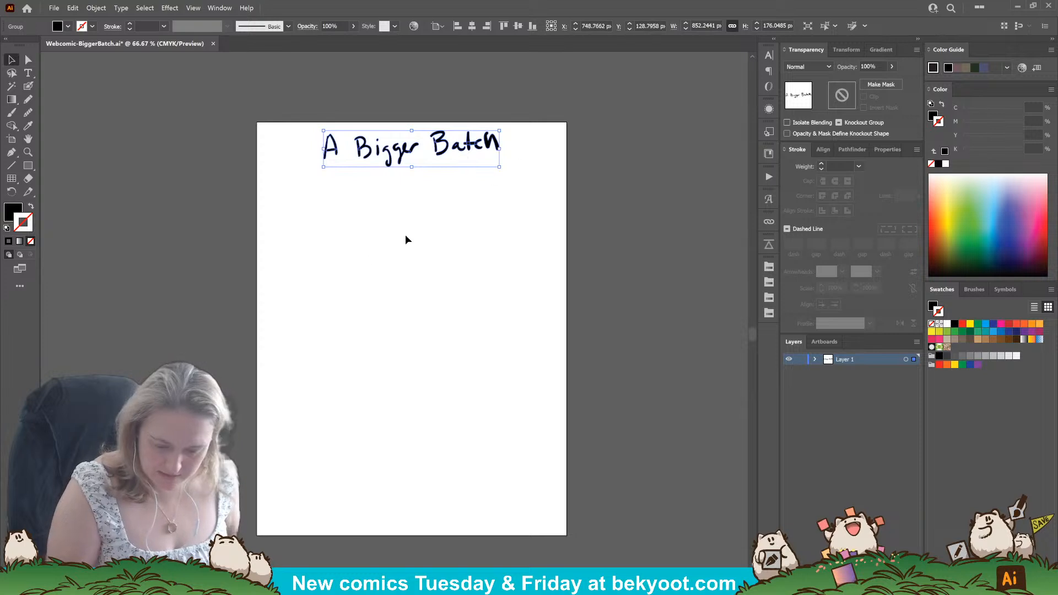
# Paint a straight vertical Blob Brush line below the title as a panel's left edge, undoing unsatisfactory strokes.
pyautogui.click(28, 86)
pyautogui.keyDown('ctrl'); pyautogui.click(91, 294); pyautogui.keyUp('ctrl')
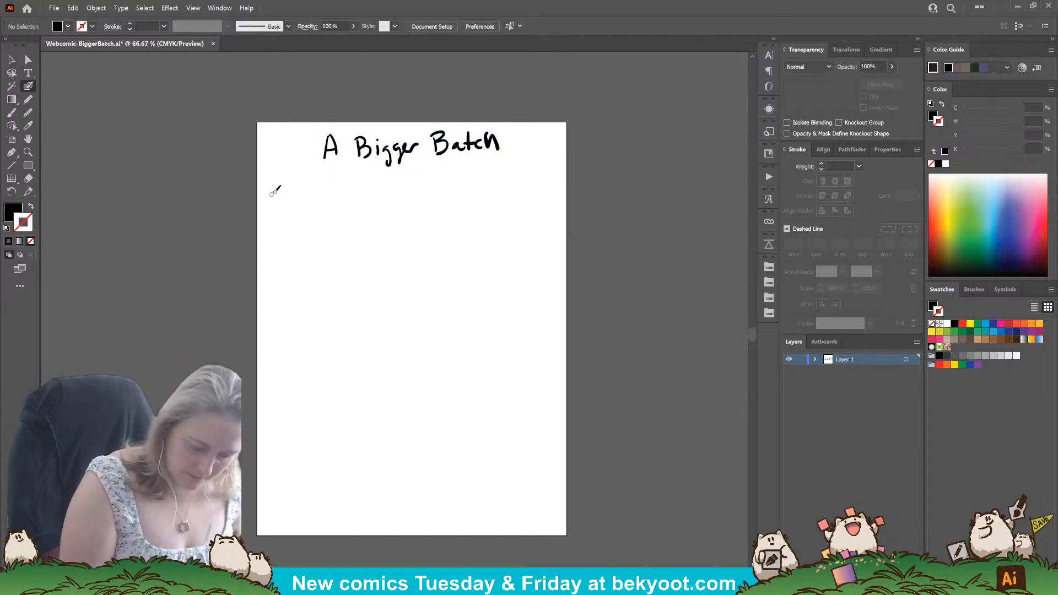
pyautogui.moveTo(274, 192)
pyautogui.mouseDown()
pyautogui.moveTo(286, 204)
pyautogui.moveTo(275, 286)
pyautogui.moveTo(274, 189)
pyautogui.mouseUp()
pyautogui.hotkey('ctrl', 'z')
pyautogui.hotkey('ctrl', 'z')
pyautogui.click(17, 61)
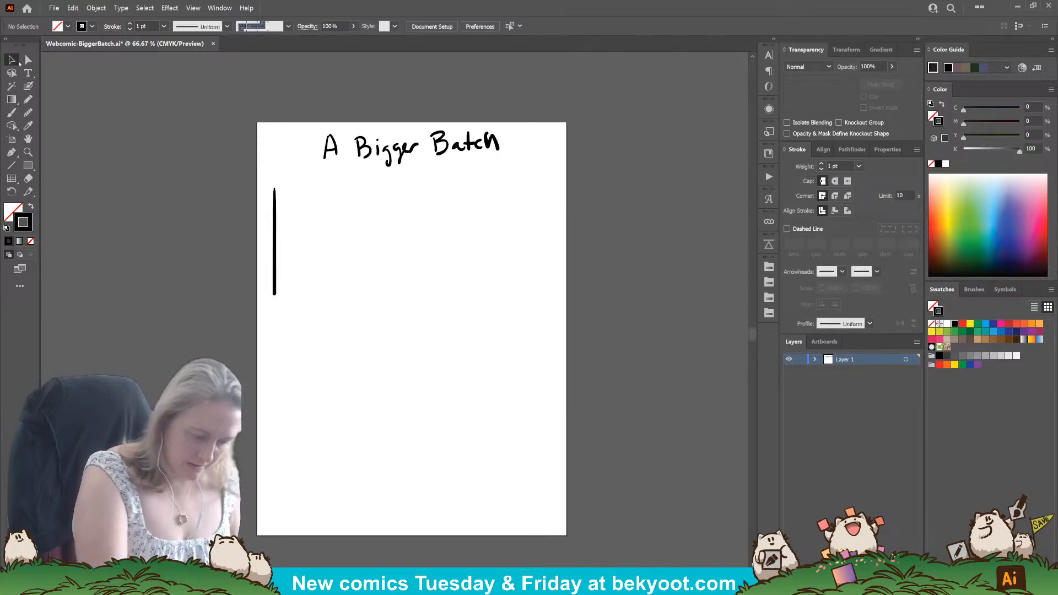
# Duplicate the vertical line, rotate the copy into a top edge about 521 px long, and group both as a corner.
pyautogui.moveTo(276, 245); pyautogui.dragTo(331, 249)
pyautogui.moveTo(330, 189)
pyautogui.mouseDown()
pyautogui.moveTo(299, 233)
pyautogui.moveTo(333, 249)
pyautogui.moveTo(347, 193)
pyautogui.mouseUp()
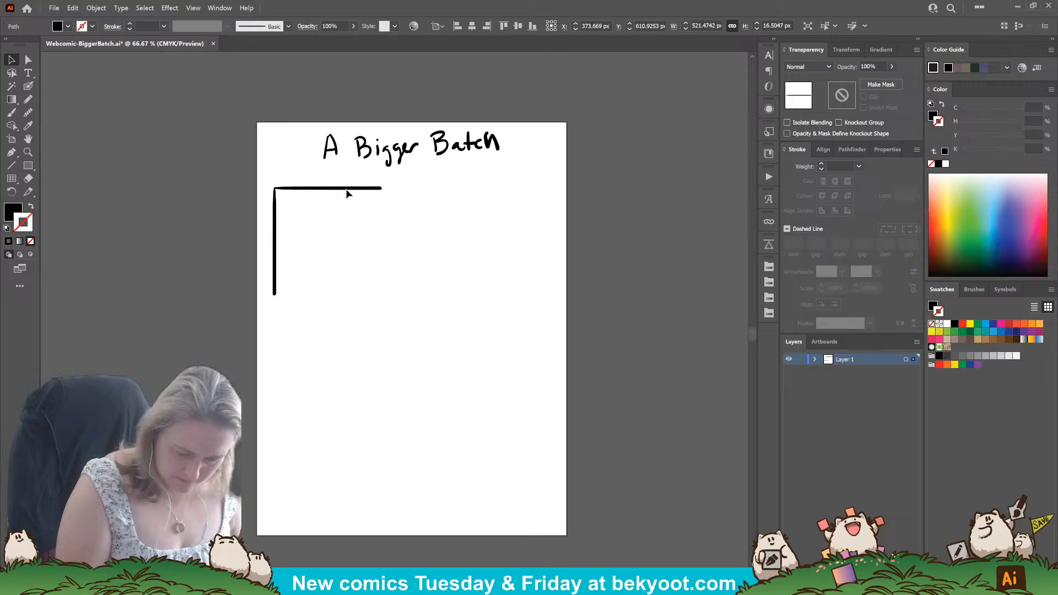
pyautogui.click(347, 193)
pyautogui.keyDown('shift'); pyautogui.click(275, 256); pyautogui.keyUp('shift')
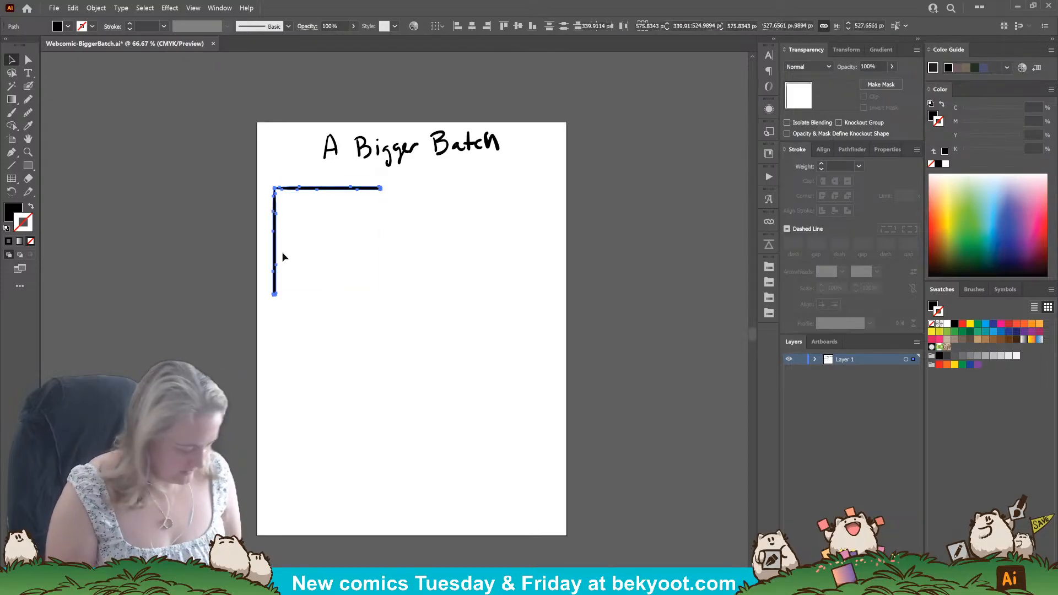
pyautogui.hotkey('ctrl', 'g')
# Complete a square panel frame with a rotated copy of the corner and enlarge it to about 639 × 650 px.
pyautogui.moveTo(368, 189)
pyautogui.mouseDown()
pyautogui.moveTo(408, 228)
pyautogui.moveTo(427, 331)
pyautogui.moveTo(303, 385)
pyautogui.mouseUp()
pyautogui.moveTo(425, 253); pyautogui.dragTo(383, 216)
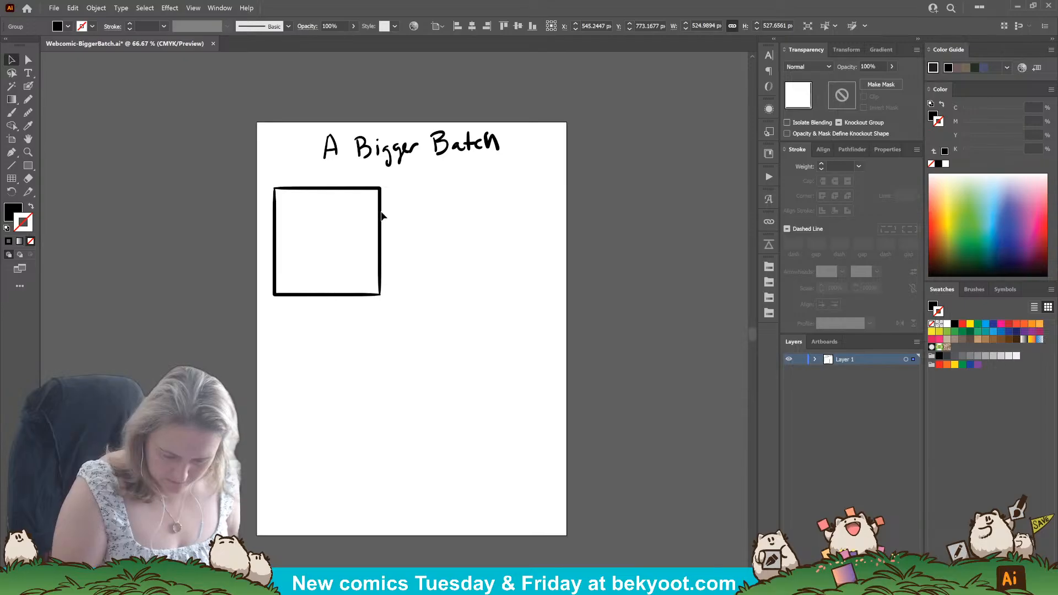
pyautogui.moveTo(261, 178); pyautogui.dragTo(285, 197)
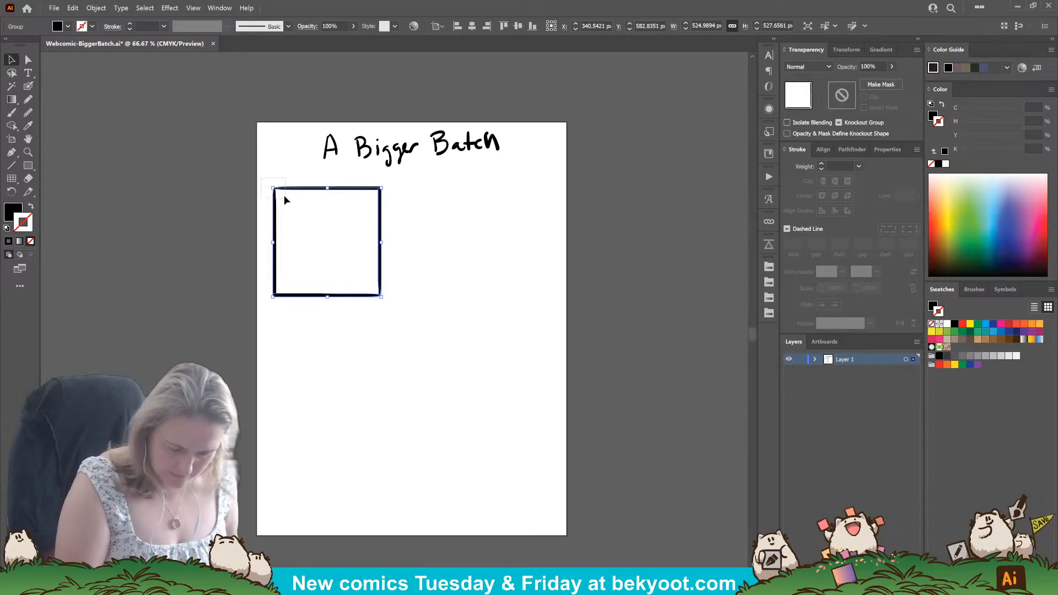
pyautogui.moveTo(382, 297); pyautogui.dragTo(426, 320)
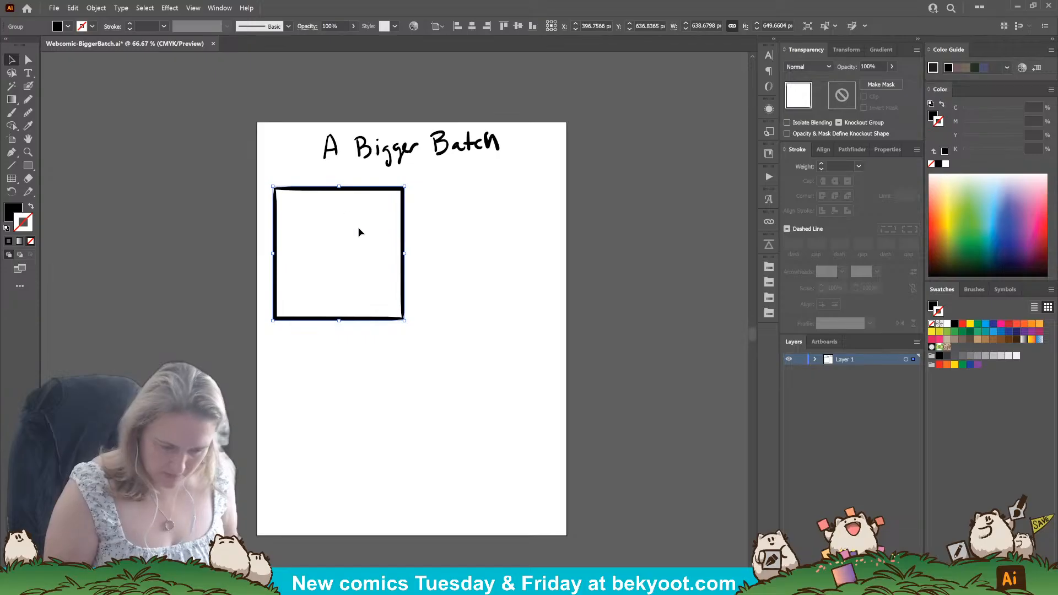
# Turn on Show Edges and duplicate the square panel directly to its right at the same height.
pyautogui.click(193, 8)
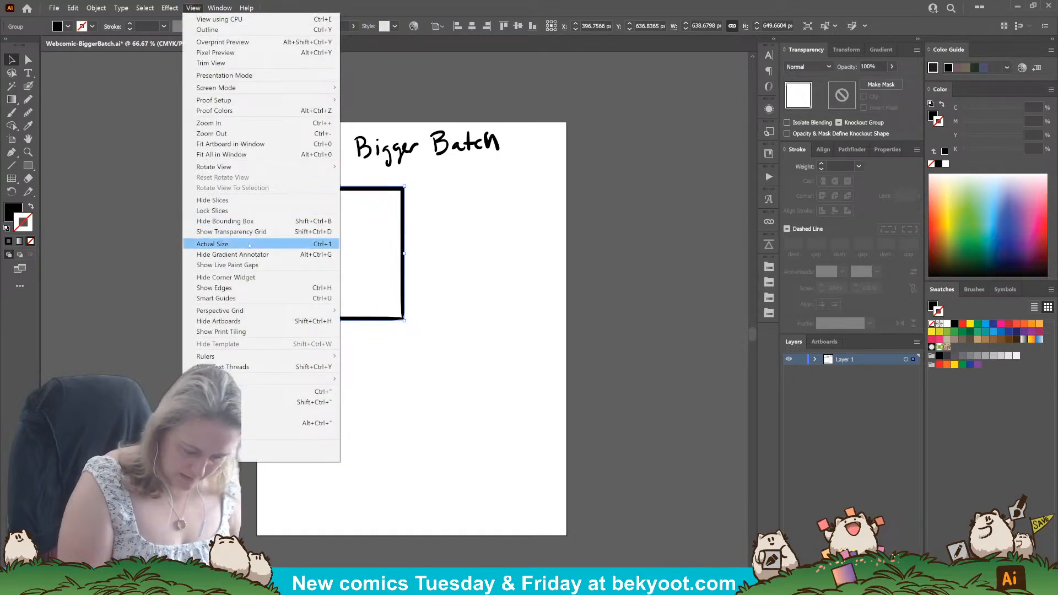
pyautogui.click(243, 287)
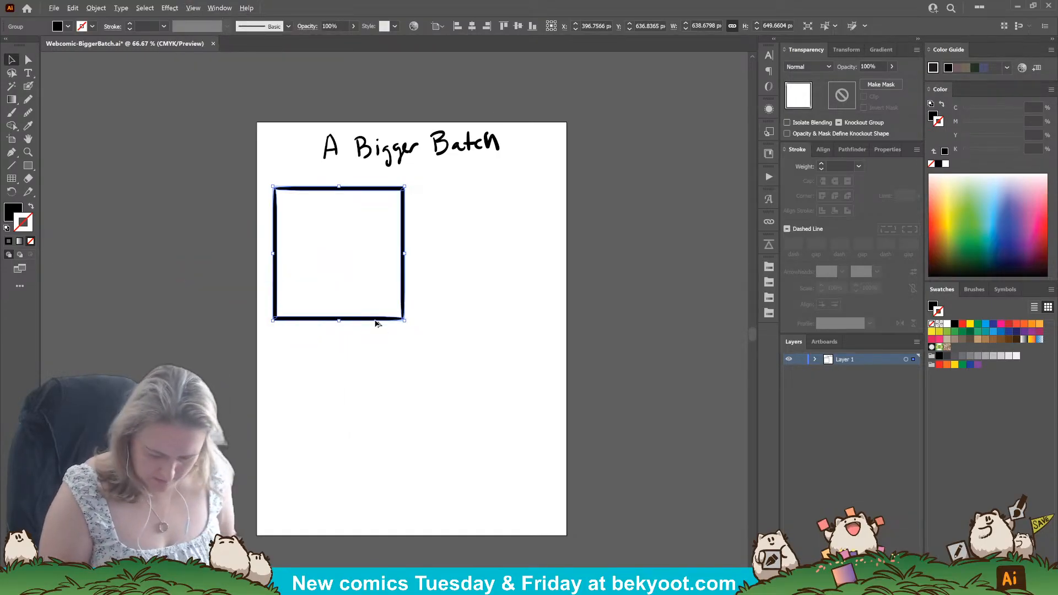
pyautogui.moveTo(377, 323); pyautogui.dragTo(517, 333)
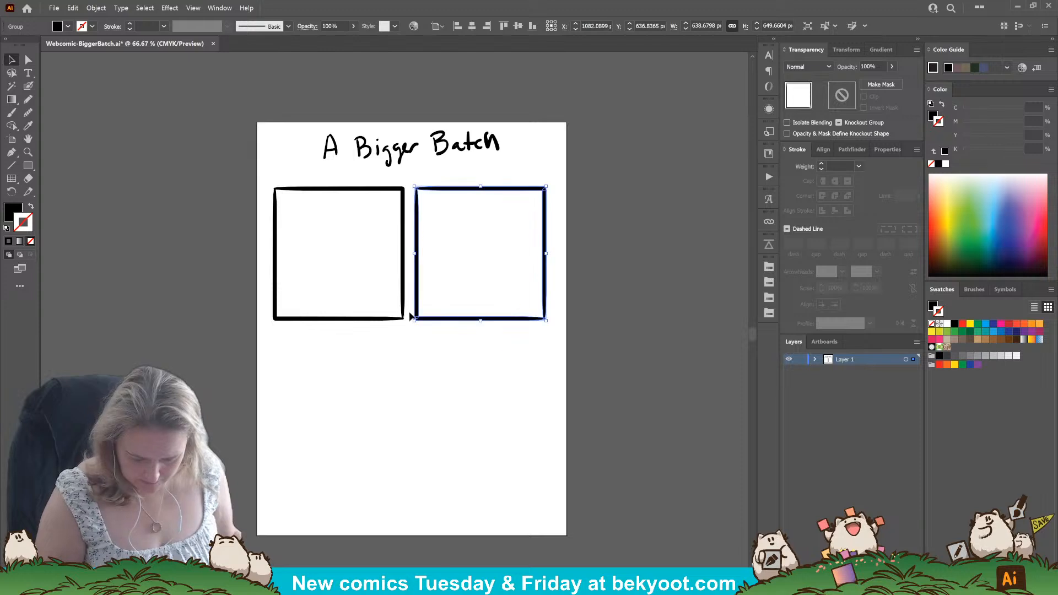
# Group the two panels, center them horizontally on the artboard, and enlarge the row to about 1361 × 668 px.
pyautogui.keyDown('shift'); pyautogui.click(398, 319); pyautogui.keyUp('shift')
pyautogui.hotkey('ctrl', 'g')
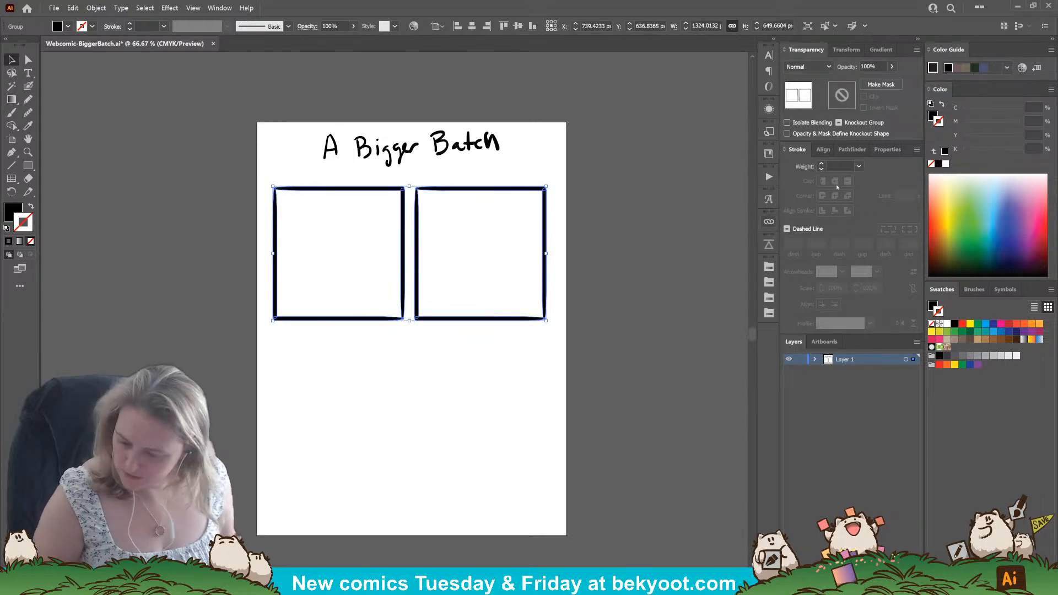
pyautogui.click(822, 149)
pyautogui.click(810, 178)
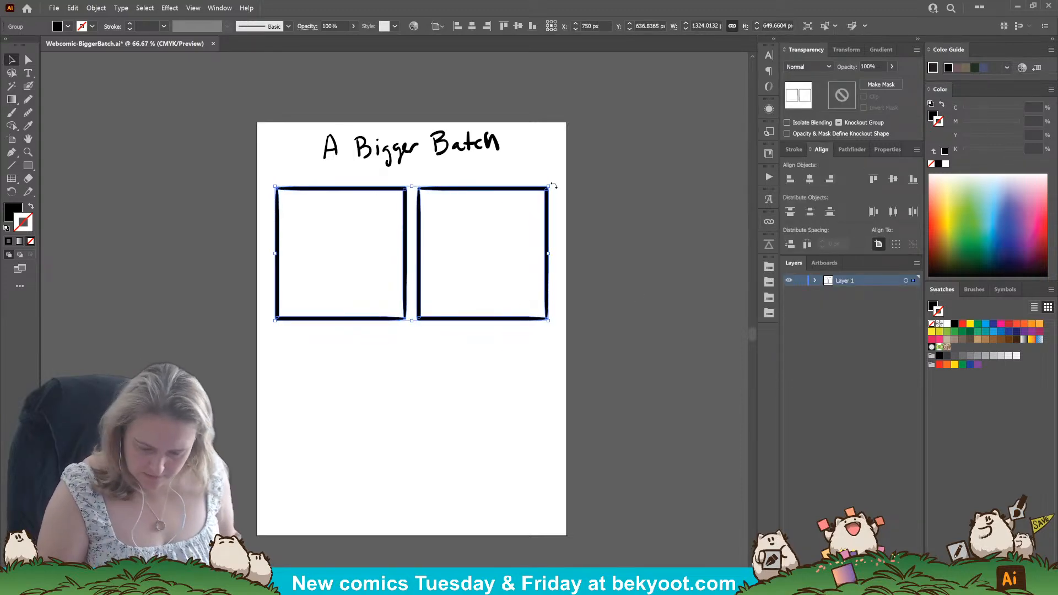
pyautogui.moveTo(554, 185); pyautogui.dragTo(558, 184)
# Duplicate the panel row directly below the first and extend the artboard's height to 2692 px.
pyautogui.moveTo(473, 325); pyautogui.dragTo(472, 480)
pyautogui.scroll(-1, 462, 466)
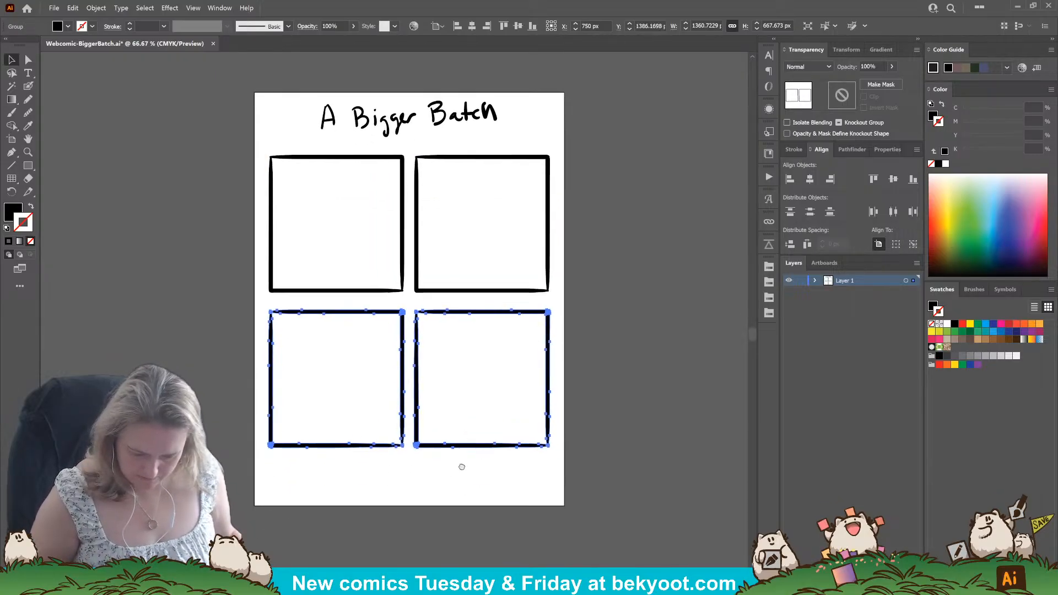
pyautogui.scroll(-5, 462, 467)
pyautogui.hotkey('shift', 'o')
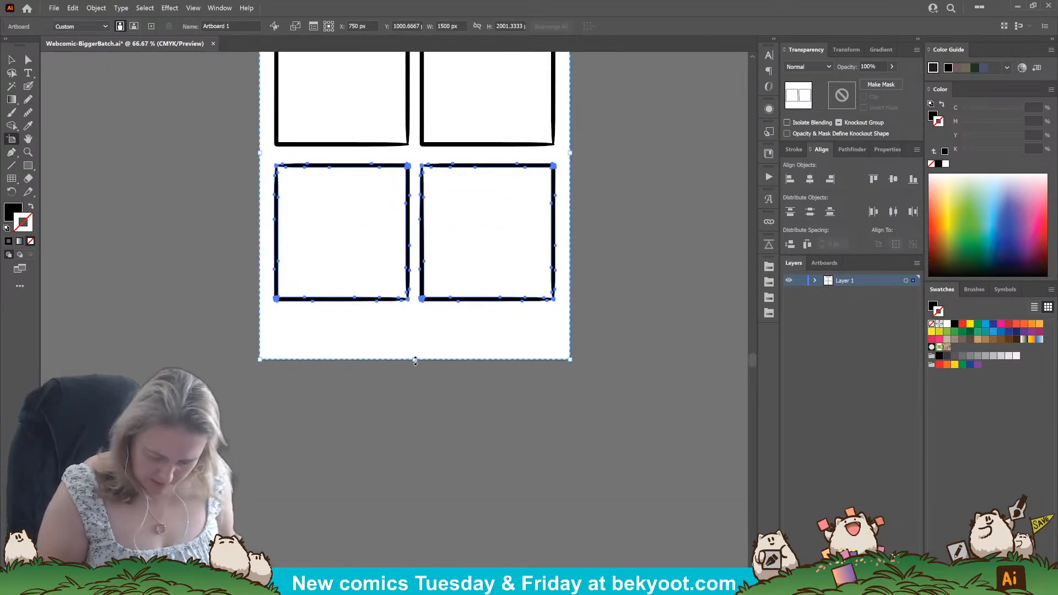
pyautogui.moveTo(415, 361); pyautogui.dragTo(415, 502)
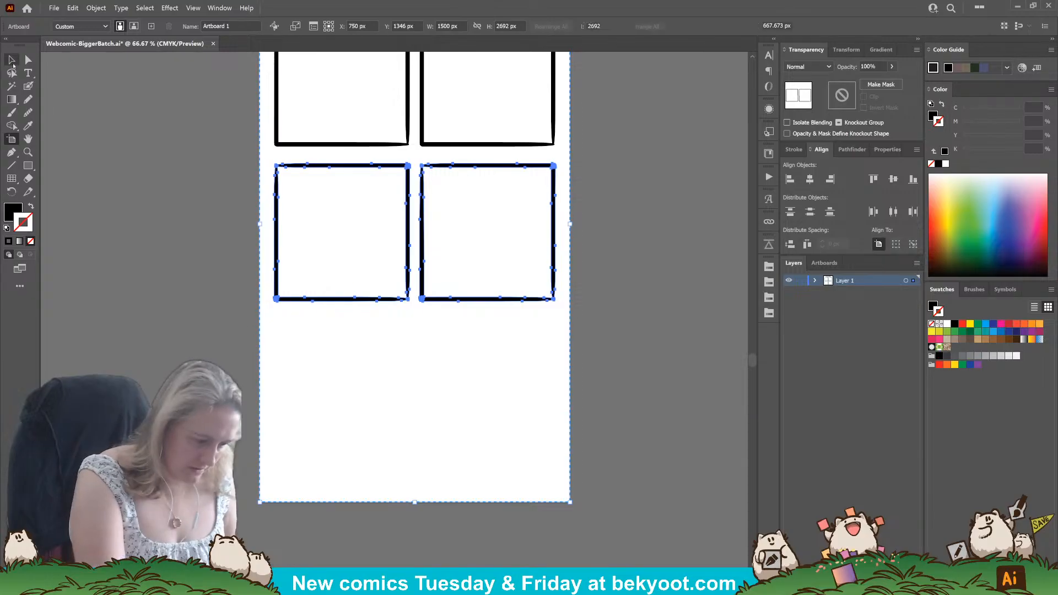
# Ungroup the second row into two separate panels and deselect them.
pyautogui.click(11, 60)
pyautogui.click(396, 326)
pyautogui.click(428, 297)
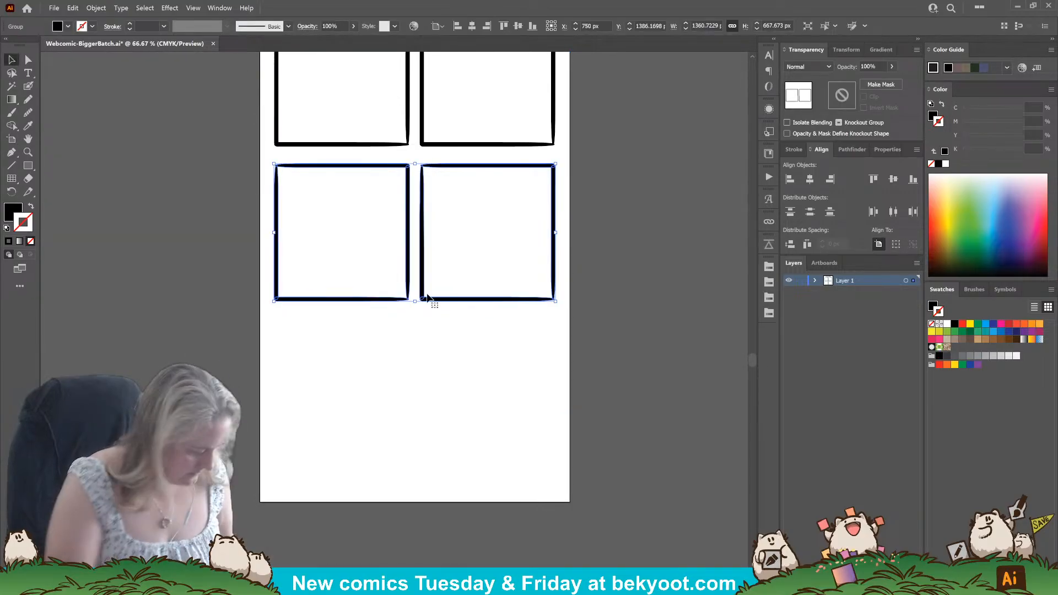
pyautogui.hotkey('ctrl', 'shift', 'g')
pyautogui.click(457, 334)
# Copy the second row's right panel into the space below and center the copy horizontally on the artboard.
pyautogui.moveTo(474, 301); pyautogui.dragTo(401, 467)
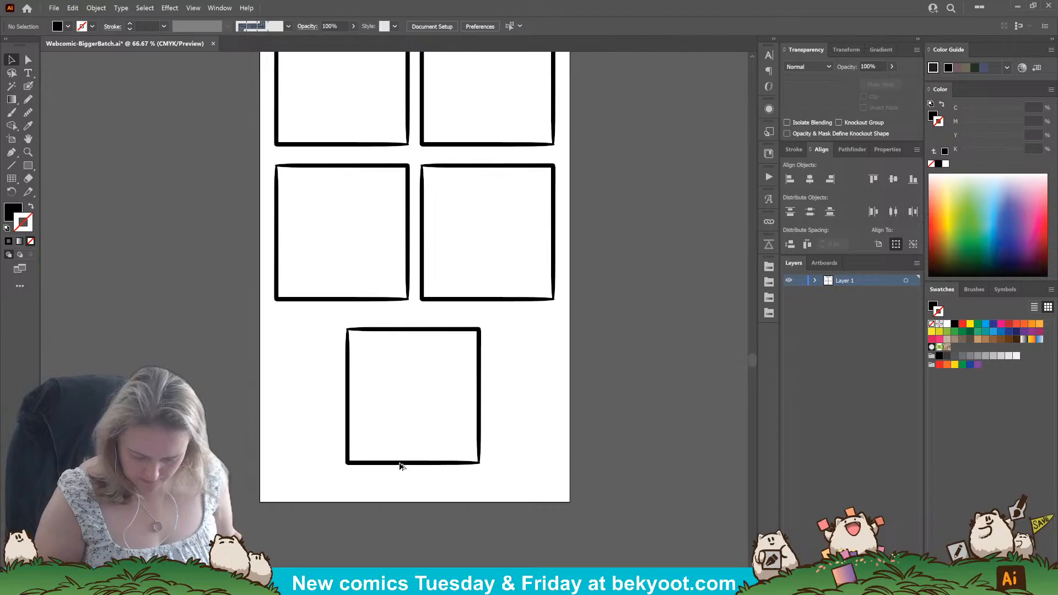
pyautogui.click(400, 467)
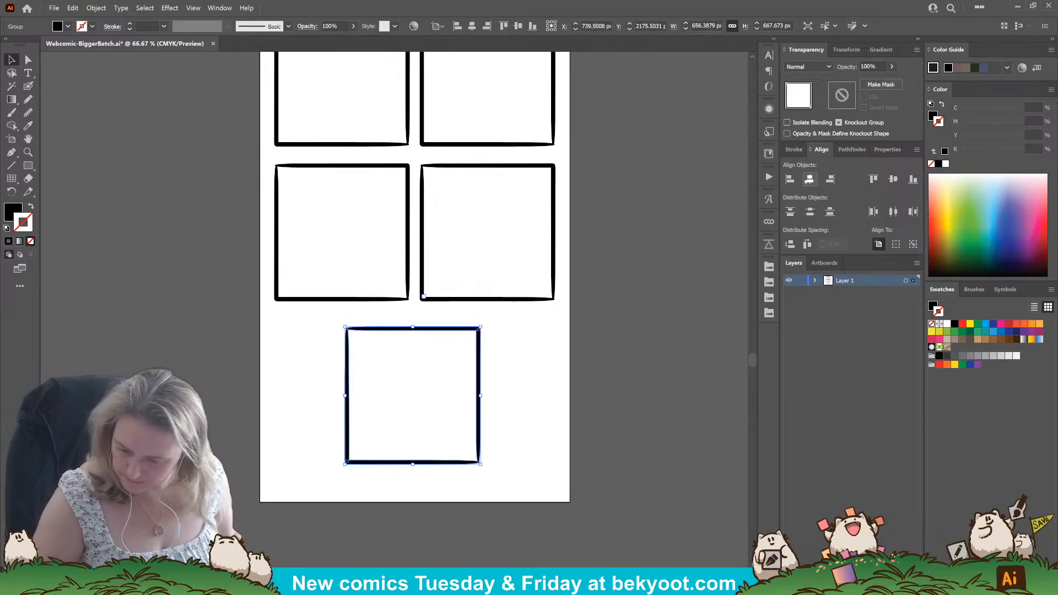
pyautogui.click(810, 179)
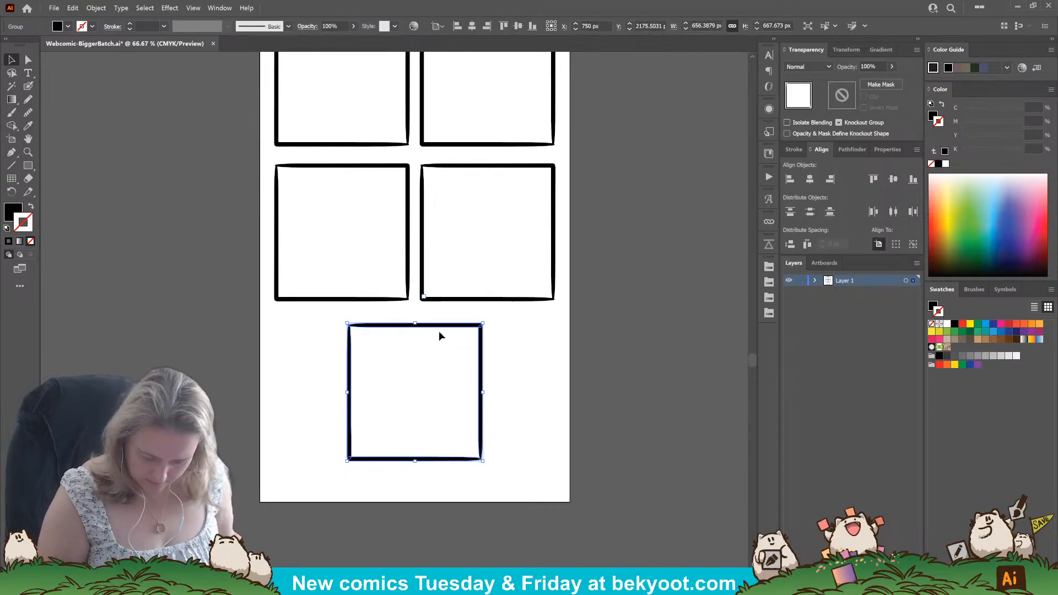
# Shorten the artboard's height to 2620 px to trim the empty space below the last panel, then deselect everything.
pyautogui.click(12, 139)
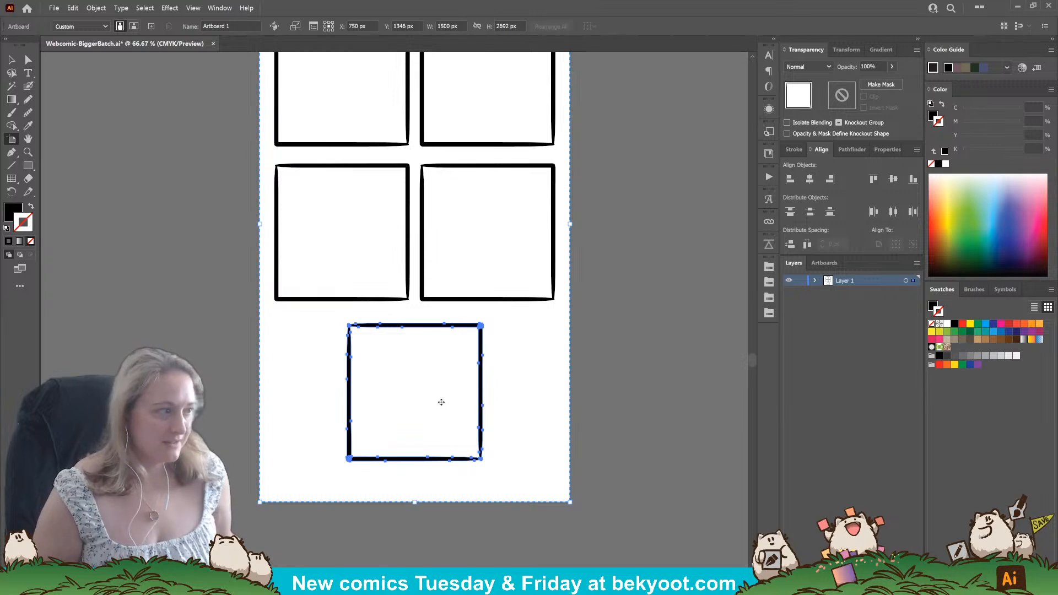
pyautogui.moveTo(415, 502); pyautogui.dragTo(418, 488)
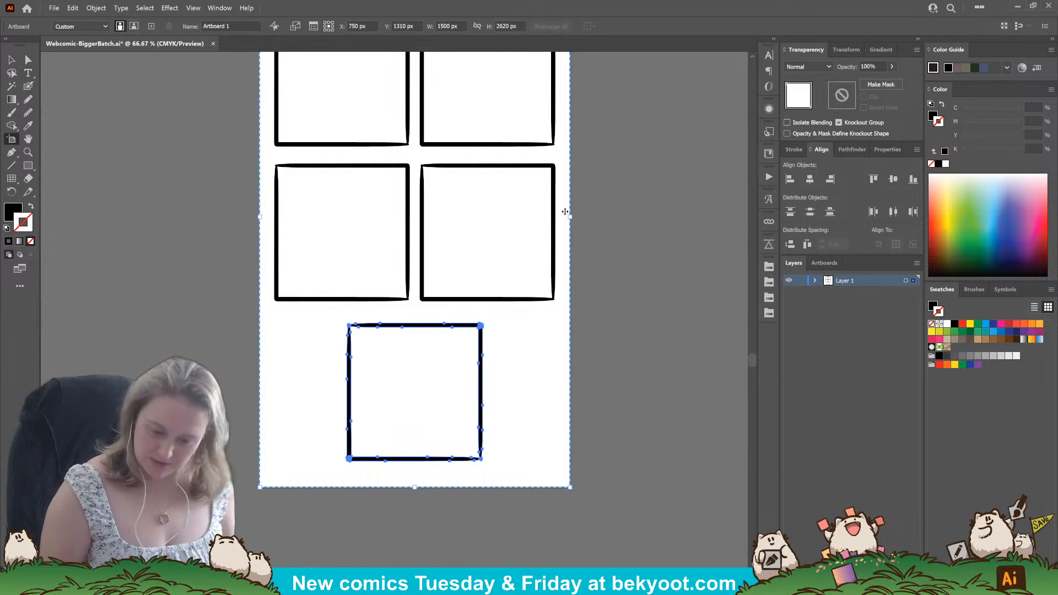
pyautogui.scroll(5, 586, 177)
pyautogui.click(12, 60)
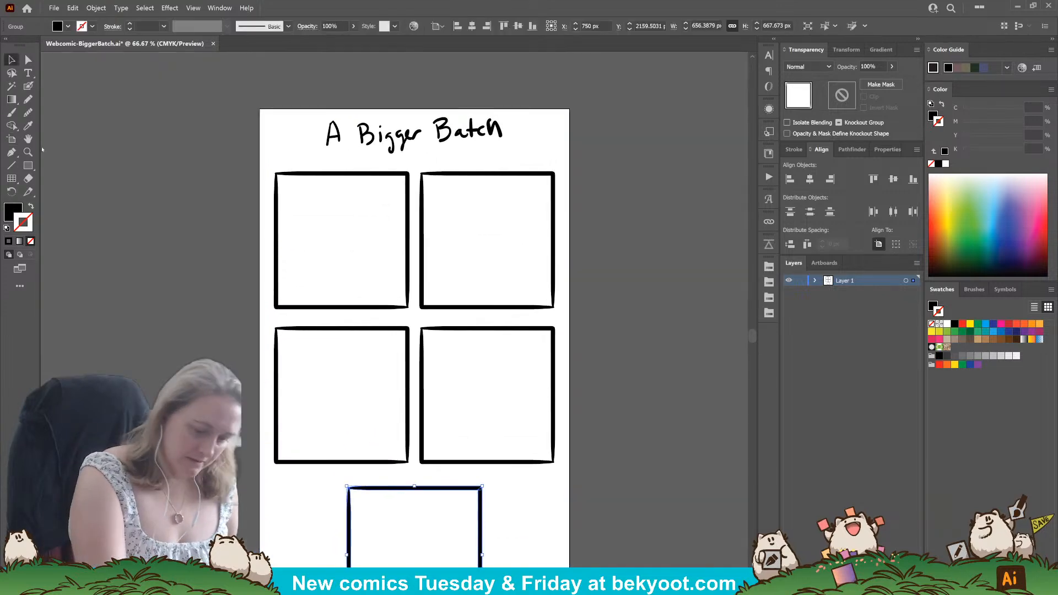
pyautogui.click(454, 134)
pyautogui.click(474, 133)
pyautogui.click(589, 204)
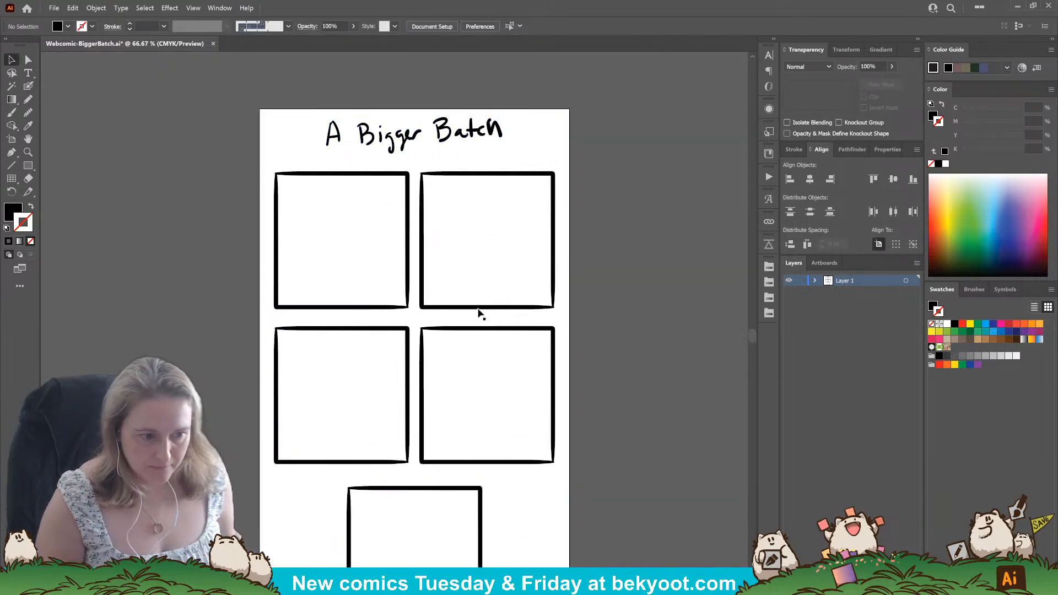
# With the Blob Brush, sketch a round head with a curved centre guideline in the right half of the first panel.
pyautogui.scroll(-3, 479, 313)
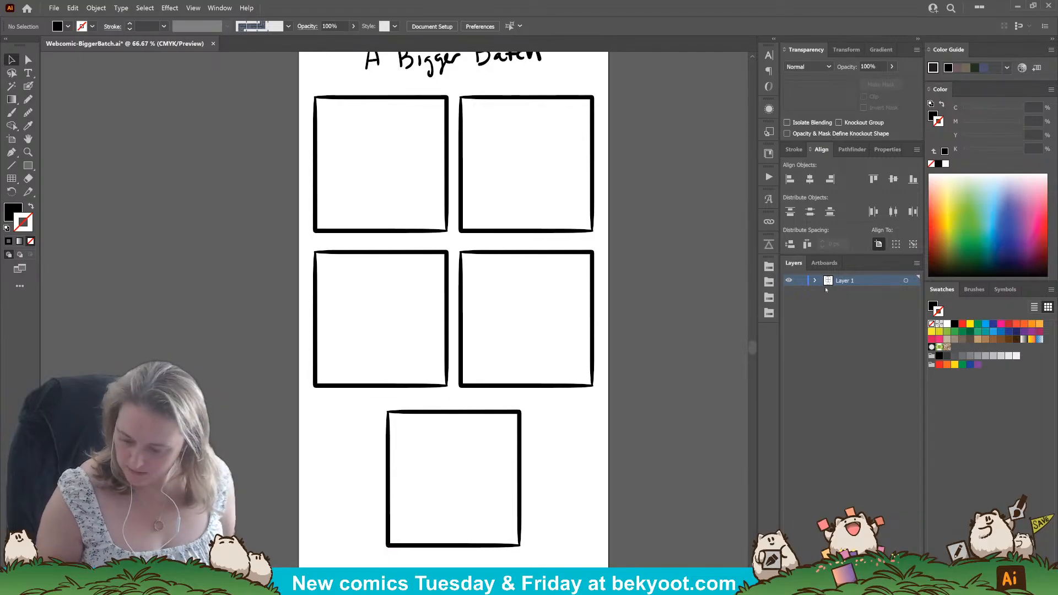
pyautogui.hotkey('shift', 'b')
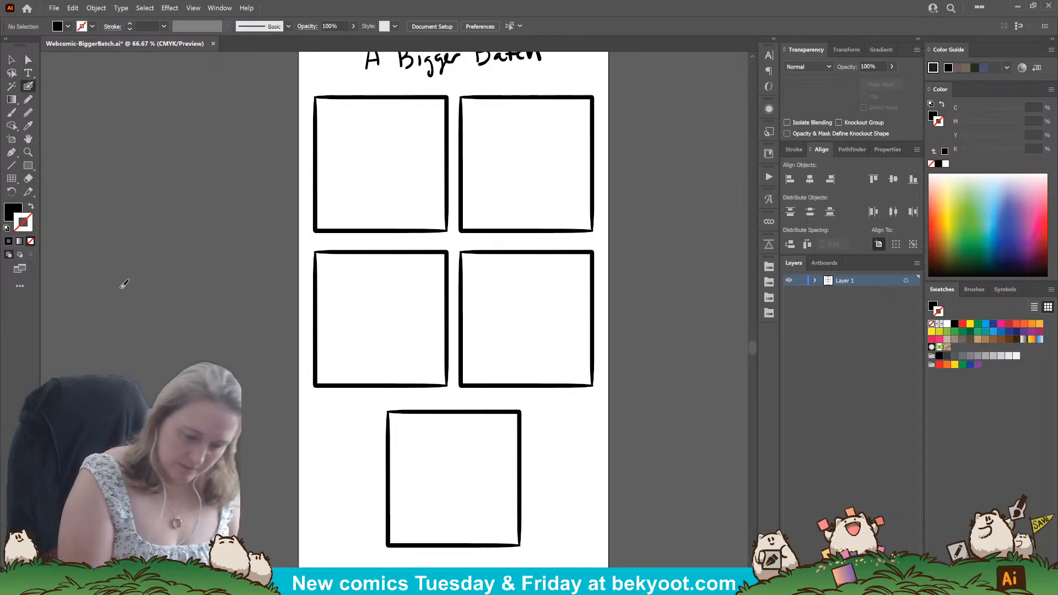
pyautogui.scroll(2, 461, 314)
pyautogui.hscroll(-3, 461, 315)
pyautogui.scroll(1, 480, 300)
pyautogui.hscroll(3, 480, 301)
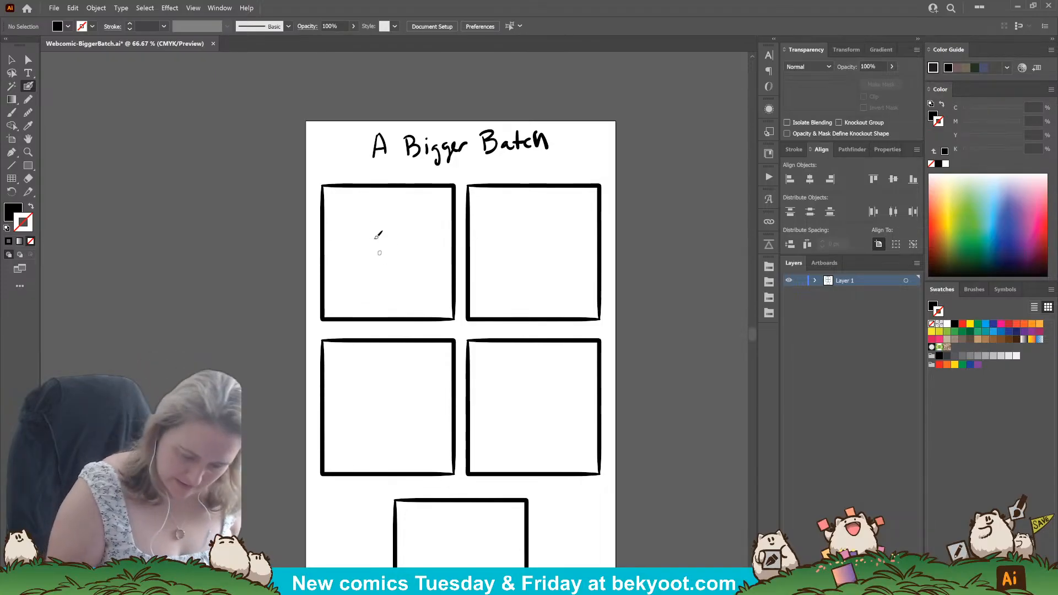
pyautogui.moveTo(422, 226)
pyautogui.mouseDown()
pyautogui.moveTo(390, 220)
pyautogui.moveTo(429, 256)
pyautogui.moveTo(404, 283)
pyautogui.mouseUp()
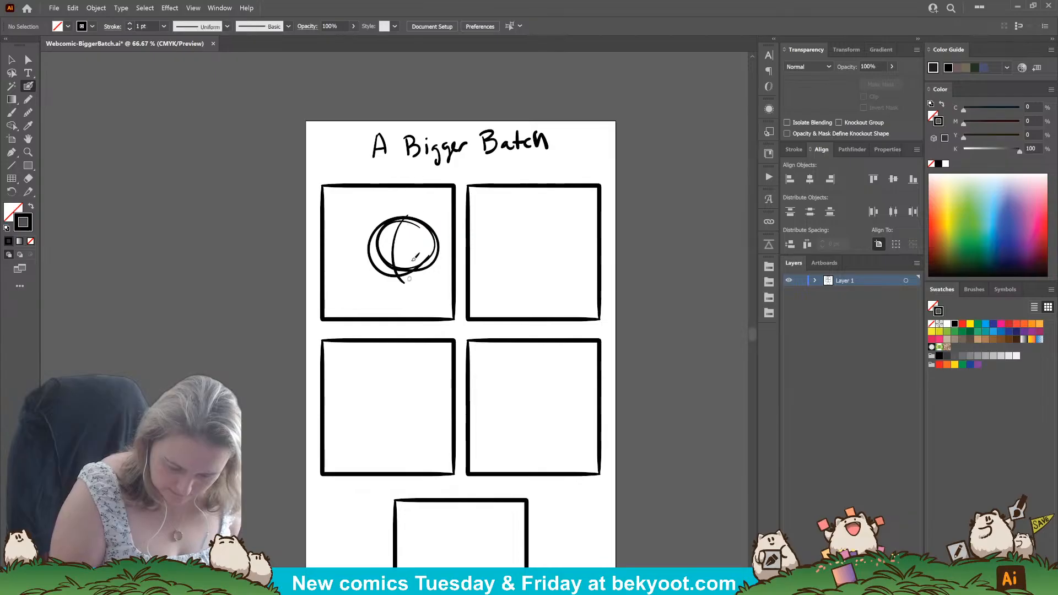
# Add rounded ears, two eyes and a small open mouth to the head in the first panel, undoing stray strokes.
pyautogui.moveTo(392, 219)
pyautogui.mouseDown()
pyautogui.moveTo(381, 201)
pyautogui.moveTo(367, 236)
pyautogui.mouseUp()
pyautogui.moveTo(413, 219)
pyautogui.mouseDown()
pyautogui.moveTo(423, 207)
pyautogui.moveTo(434, 229)
pyautogui.moveTo(381, 208)
pyautogui.moveTo(369, 244)
pyautogui.moveTo(418, 255)
pyautogui.mouseUp()
pyautogui.hotkey('ctrl', 'z')
pyautogui.hotkey('ctrl', 'z')
pyautogui.moveTo(367, 207)
pyautogui.mouseDown()
pyautogui.moveTo(428, 224)
pyautogui.moveTo(453, 244)
pyautogui.moveTo(445, 254)
pyautogui.moveTo(441, 217)
pyautogui.moveTo(453, 237)
pyautogui.moveTo(444, 253)
pyautogui.moveTo(400, 255)
pyautogui.mouseUp()
pyautogui.keyDown('ctrl'); pyautogui.click(368, 292); pyautogui.keyUp('ctrl')
pyautogui.hotkey('ctrl', 'z')
pyautogui.moveTo(409, 255); pyautogui.dragTo(411, 253)
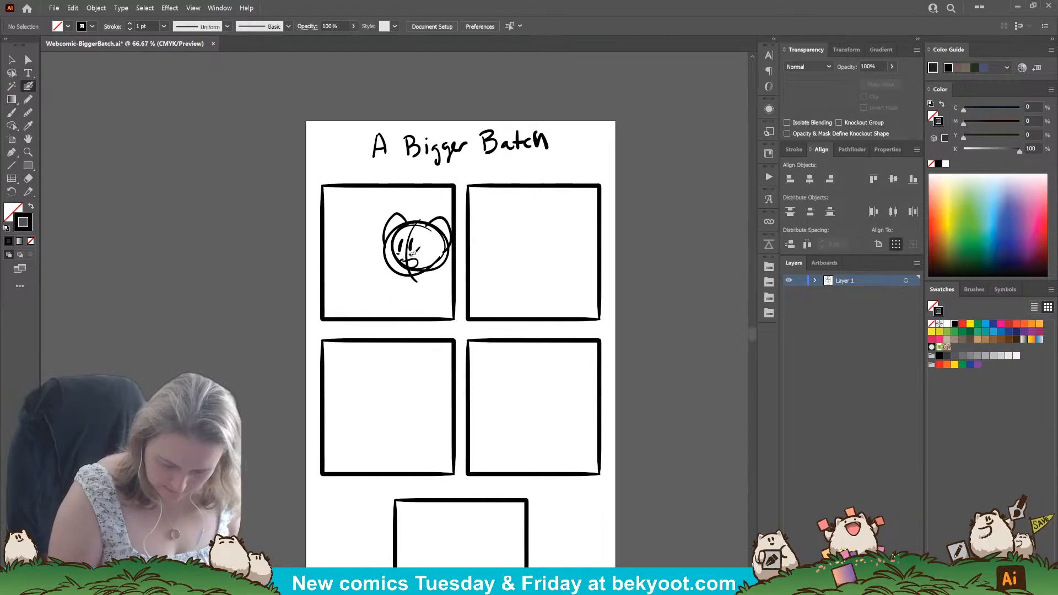
# Draw a flat tray of rounded treats below the head, with an arm line reaching toward it.
pyautogui.moveTo(351, 295)
pyautogui.mouseDown()
pyautogui.moveTo(418, 300)
pyautogui.moveTo(390, 287)
pyautogui.moveTo(450, 289)
pyautogui.mouseUp()
pyautogui.moveTo(449, 290)
pyautogui.mouseDown()
pyautogui.moveTo(368, 294)
pyautogui.moveTo(440, 290)
pyautogui.moveTo(416, 285)
pyautogui.moveTo(422, 260)
pyautogui.moveTo(406, 259)
pyautogui.moveTo(417, 252)
pyautogui.moveTo(450, 285)
pyautogui.moveTo(412, 288)
pyautogui.moveTo(442, 282)
pyautogui.moveTo(434, 266)
pyautogui.moveTo(452, 285)
pyautogui.mouseUp()
pyautogui.hotkey('ctrl', 'z')
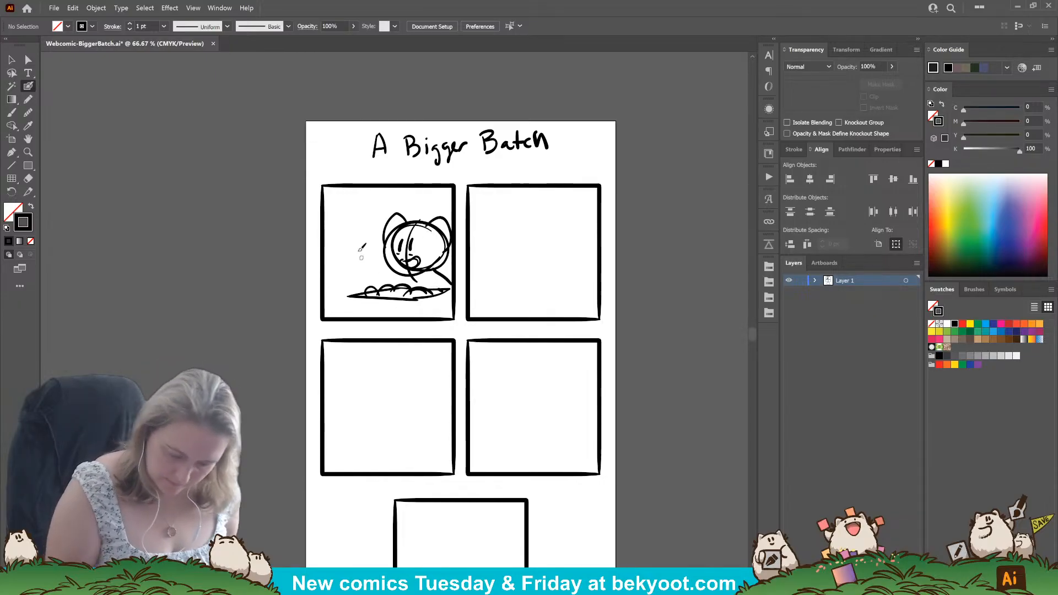
# Add a small round clock and a rectangle beside the character, a wide caption box over the first panel's upper edge, and a line along its base.
pyautogui.moveTo(354, 236); pyautogui.dragTo(356, 250)
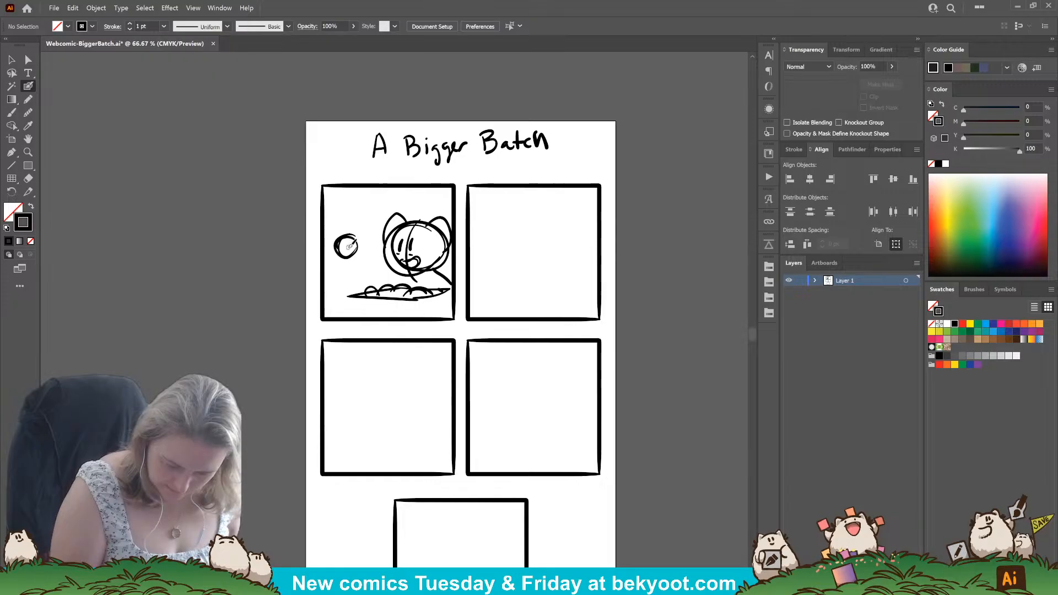
pyautogui.click(346, 246)
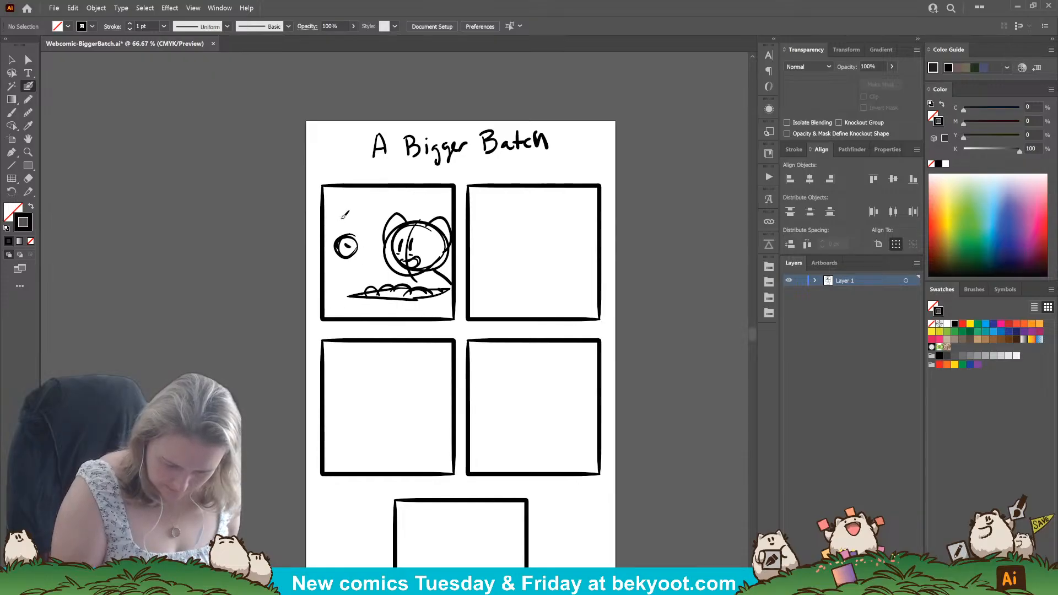
pyautogui.moveTo(340, 231)
pyautogui.mouseDown()
pyautogui.moveTo(371, 215)
pyautogui.moveTo(380, 232)
pyautogui.moveTo(340, 232)
pyautogui.mouseUp()
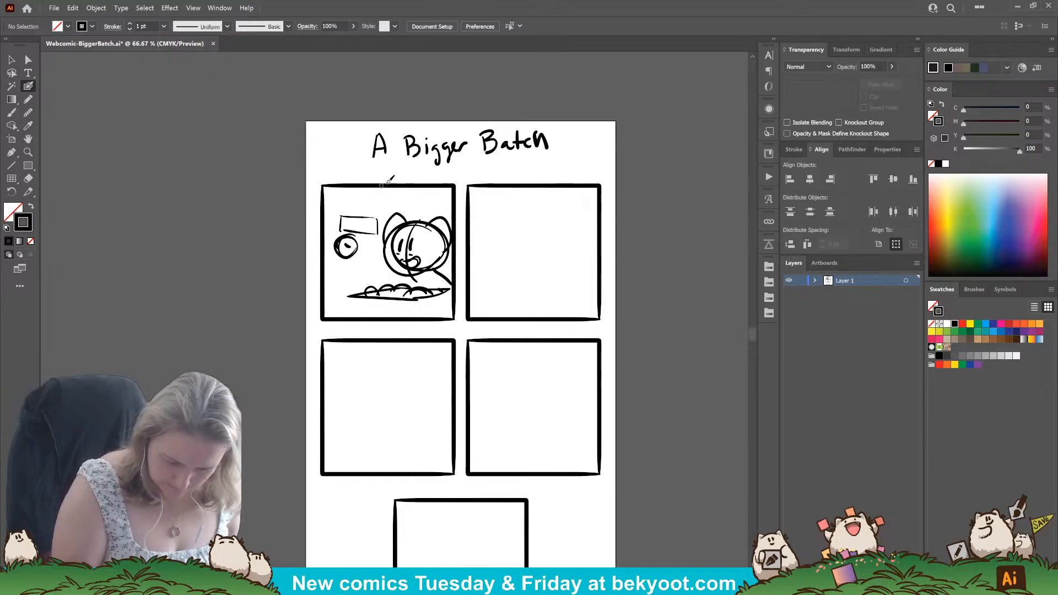
pyautogui.moveTo(412, 210); pyautogui.dragTo(417, 216)
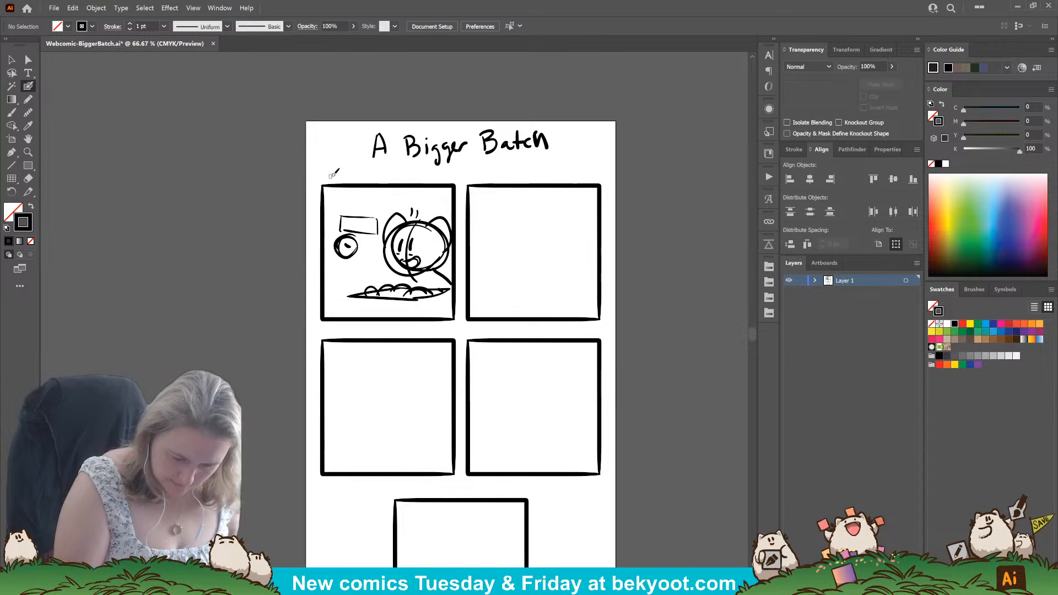
pyautogui.moveTo(330, 175)
pyautogui.mouseDown()
pyautogui.moveTo(332, 202)
pyautogui.moveTo(330, 174)
pyautogui.moveTo(343, 173)
pyautogui.moveTo(449, 173)
pyautogui.moveTo(452, 197)
pyautogui.moveTo(319, 208)
pyautogui.mouseUp()
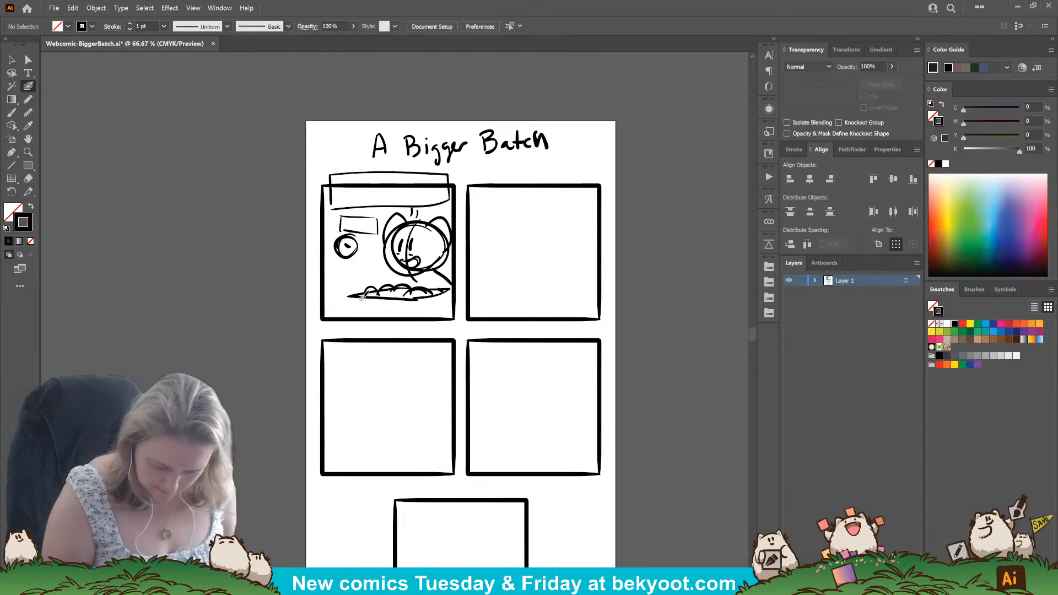
pyautogui.moveTo(326, 307); pyautogui.dragTo(454, 306)
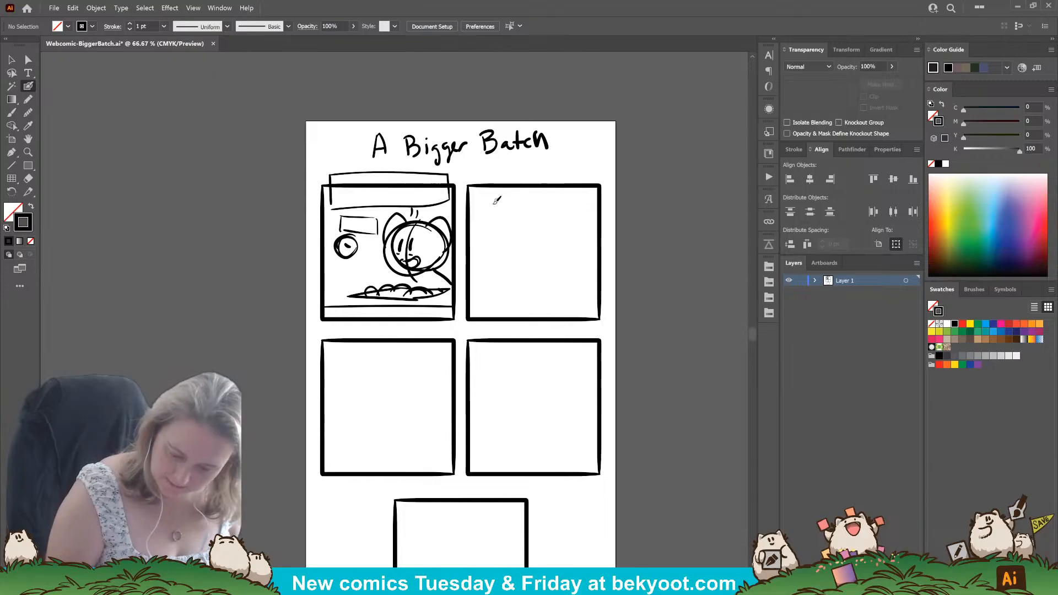
# Draw tied-back curtains along both sides of the second panel and raise the left curtain's upper curve slightly.
pyautogui.moveTo(505, 190)
pyautogui.mouseDown()
pyautogui.moveTo(505, 223)
pyautogui.moveTo(478, 271)
pyautogui.moveTo(482, 317)
pyautogui.mouseUp()
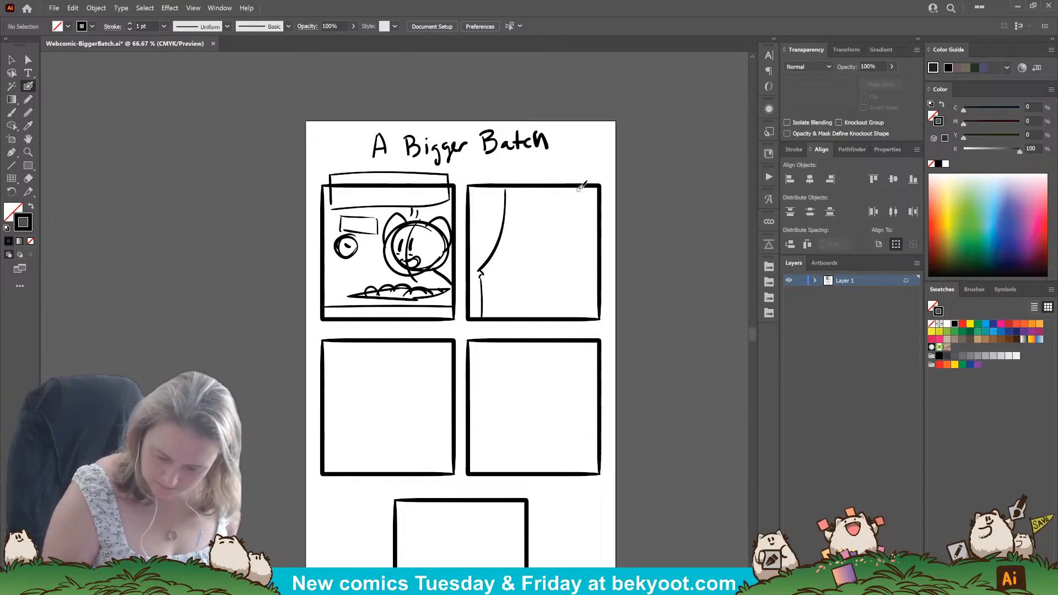
pyautogui.moveTo(577, 189)
pyautogui.mouseDown()
pyautogui.moveTo(595, 243)
pyautogui.moveTo(595, 321)
pyautogui.mouseUp()
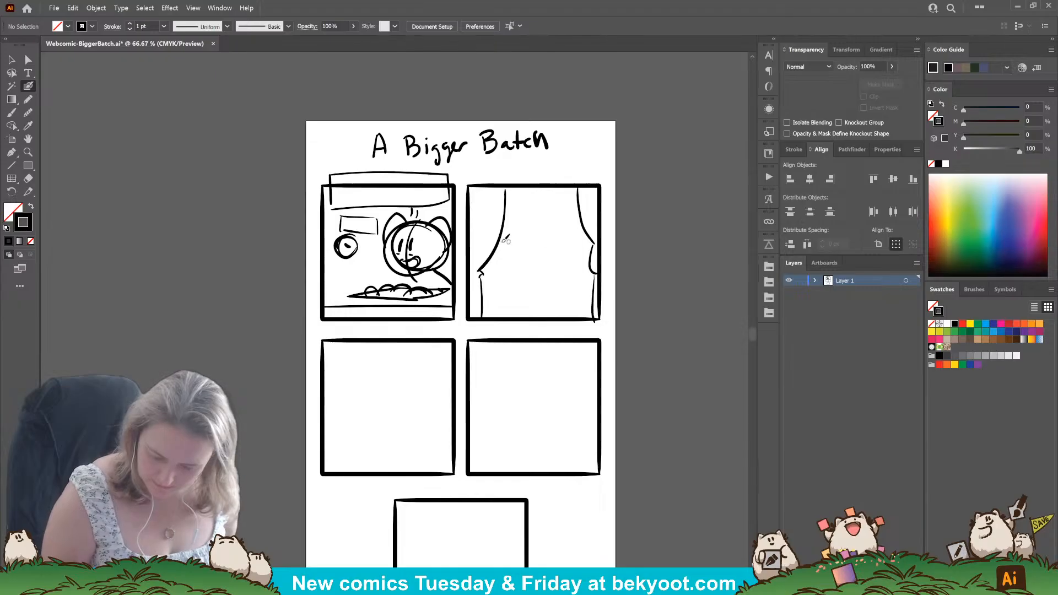
pyautogui.keyDown('ctrl'); pyautogui.click(487, 261); pyautogui.keyUp('ctrl')
pyautogui.moveTo(492, 273); pyautogui.dragTo(493, 260)
pyautogui.keyDown('ctrl'); pyautogui.click(523, 296); pyautogui.keyUp('ctrl')
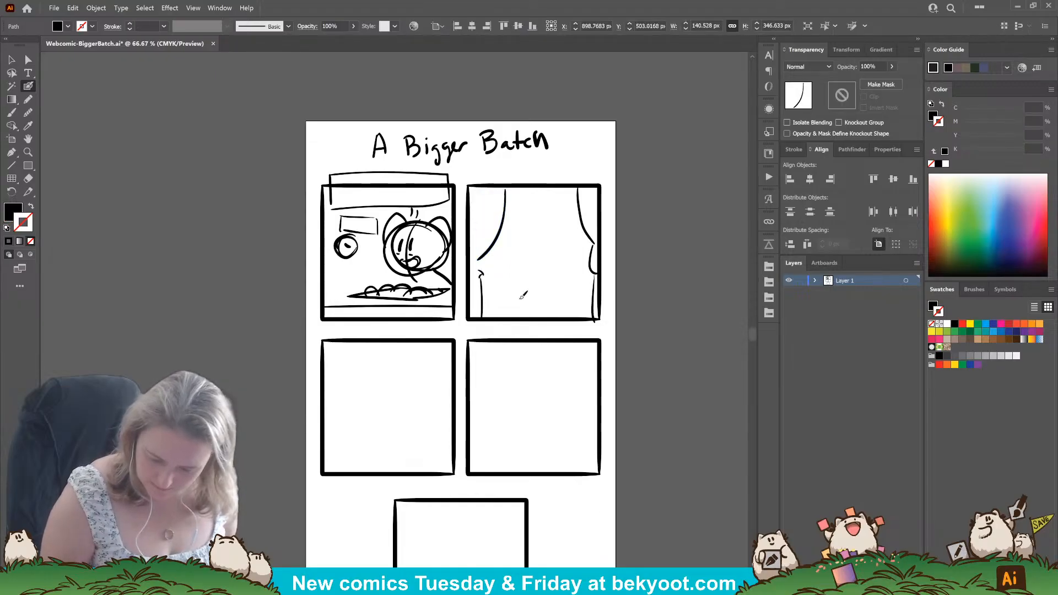
# Stretch the right curtain's upper curve in the second panel downward to about 539 px tall and deselect it.
pyautogui.keyDown('ctrl'); pyautogui.click(594, 256); pyautogui.keyUp('ctrl')
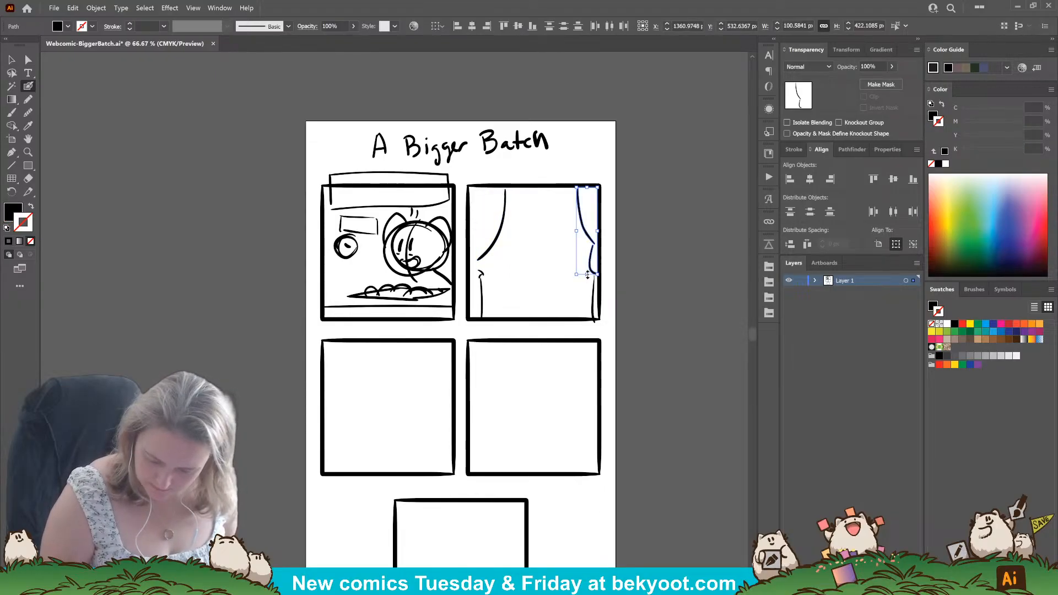
pyautogui.moveTo(588, 276); pyautogui.dragTo(590, 322)
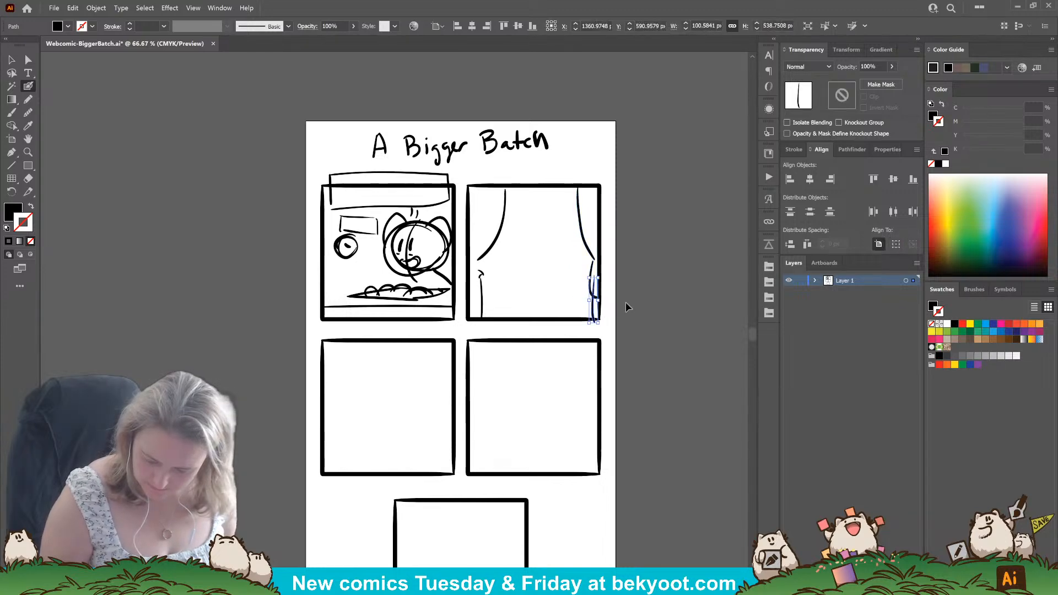
pyautogui.keyDown('ctrl'); pyautogui.click(626, 302); pyautogui.keyUp('ctrl')
# Sketch a round, long-eared character blowing a small pipe in the second panel, and shift the left curtain lines outward.
pyautogui.moveTo(529, 227)
pyautogui.mouseDown()
pyautogui.moveTo(550, 235)
pyautogui.moveTo(542, 250)
pyautogui.moveTo(559, 226)
pyautogui.moveTo(547, 239)
pyautogui.moveTo(560, 236)
pyautogui.moveTo(548, 245)
pyautogui.moveTo(506, 197)
pyautogui.moveTo(500, 225)
pyautogui.moveTo(538, 195)
pyautogui.moveTo(540, 227)
pyautogui.mouseUp()
pyautogui.moveTo(498, 190)
pyautogui.mouseDown()
pyautogui.moveTo(479, 253)
pyautogui.moveTo(483, 320)
pyautogui.moveTo(477, 288)
pyautogui.mouseUp()
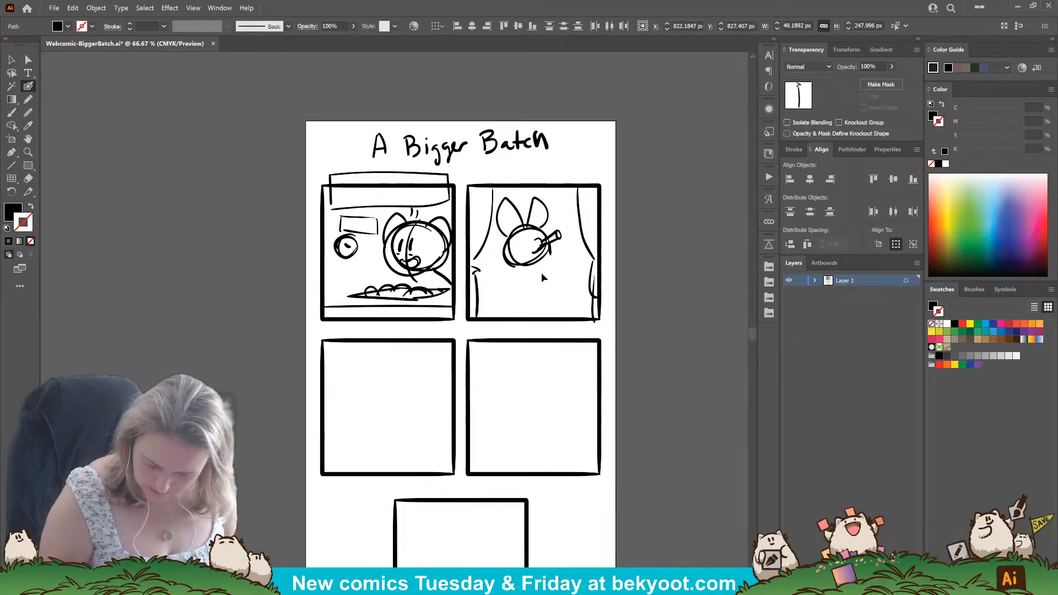
pyautogui.keyDown('ctrl'); pyautogui.click(541, 272); pyautogui.keyUp('ctrl')
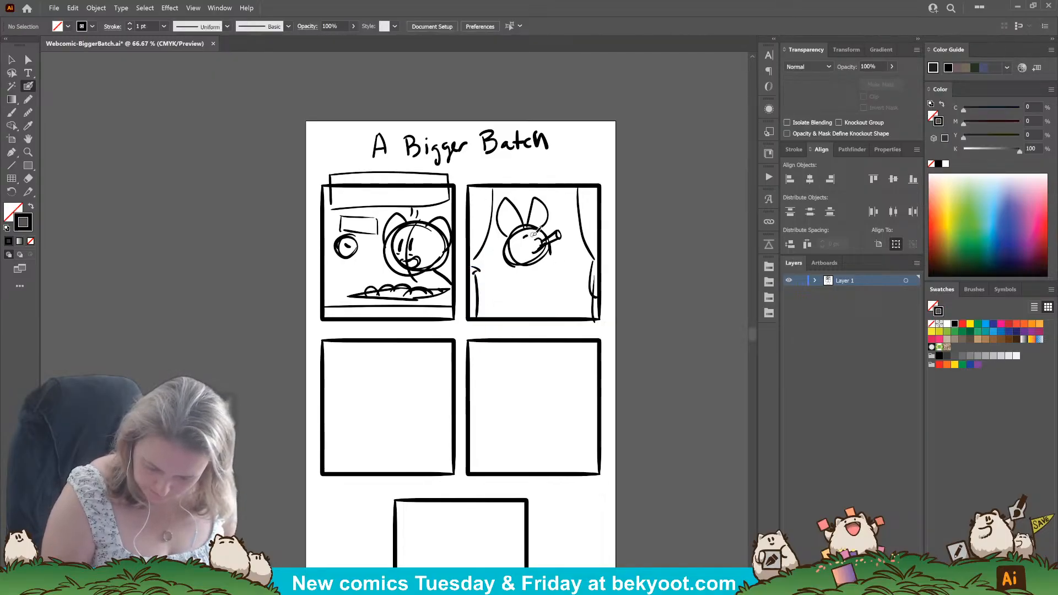
pyautogui.hotkey('shift', 'x')
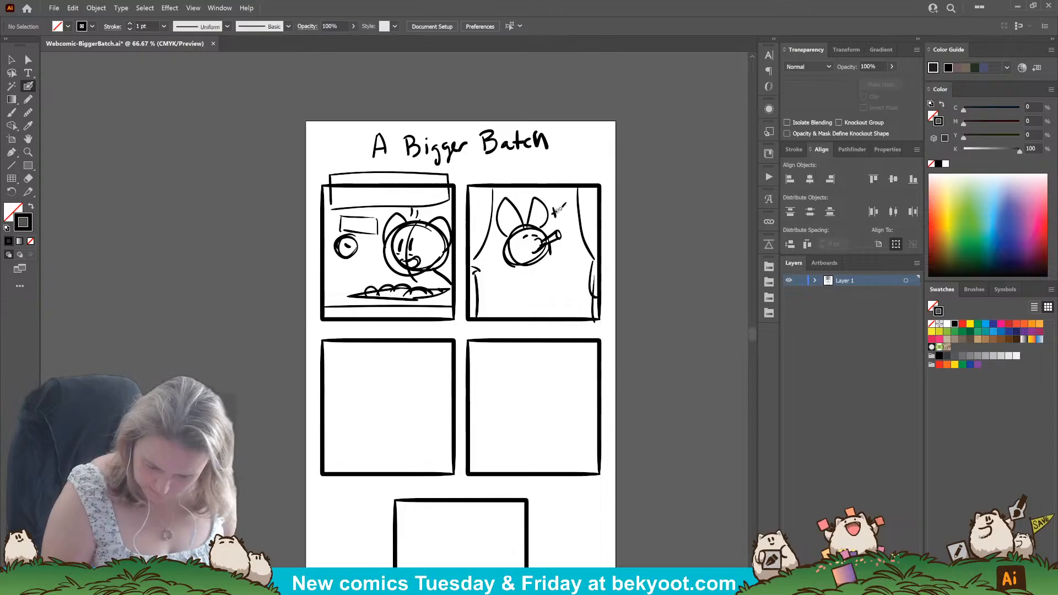
# Letter "tweet!" beside the second panel's character and add hearts, music notes and small limbs around it.
pyautogui.moveTo(567, 207); pyautogui.dragTo(592, 199)
pyautogui.moveTo(593, 194); pyautogui.dragTo(595, 203)
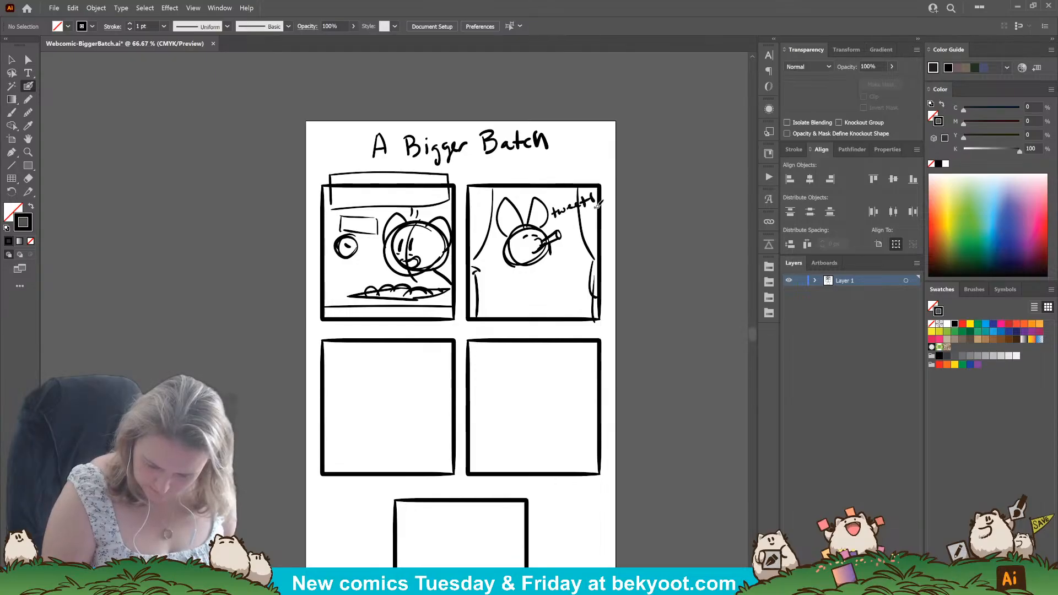
pyautogui.click(596, 208)
pyautogui.moveTo(563, 249)
pyautogui.mouseDown()
pyautogui.moveTo(576, 249)
pyautogui.moveTo(571, 222)
pyautogui.moveTo(596, 219)
pyautogui.moveTo(567, 268)
pyautogui.moveTo(503, 267)
pyautogui.moveTo(552, 252)
pyautogui.mouseUp()
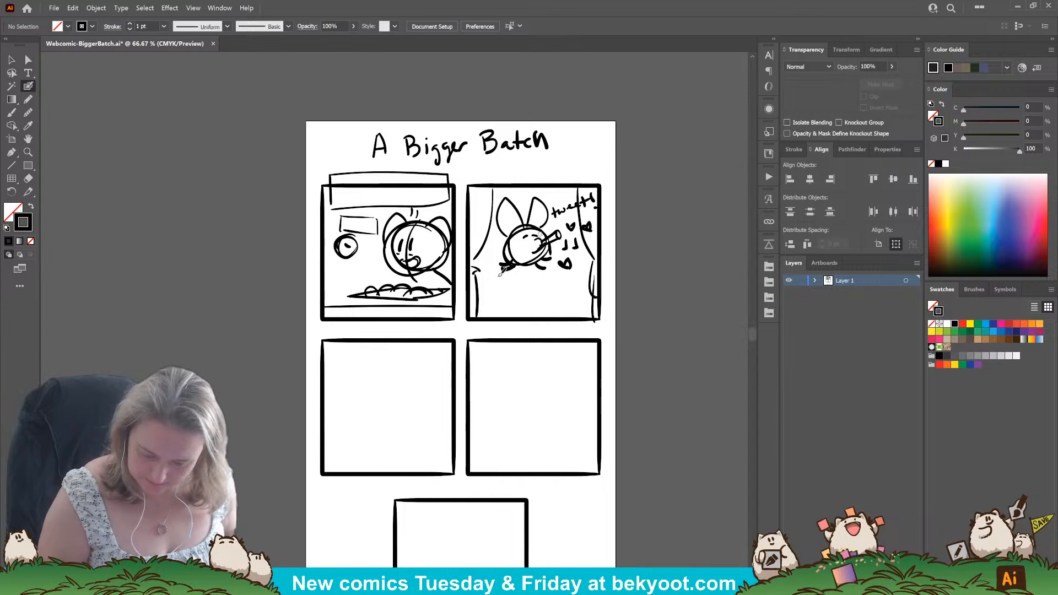
# Sketch a smiling round character with long upright ears and small limbs in the third panel.
pyautogui.moveTo(398, 419); pyautogui.dragTo(437, 379)
pyautogui.moveTo(434, 339)
pyautogui.mouseDown()
pyautogui.moveTo(412, 380)
pyautogui.moveTo(440, 340)
pyautogui.moveTo(428, 353)
pyautogui.moveTo(438, 354)
pyautogui.moveTo(435, 385)
pyautogui.moveTo(449, 390)
pyautogui.moveTo(441, 377)
pyautogui.moveTo(451, 387)
pyautogui.moveTo(460, 372)
pyautogui.moveTo(398, 391)
pyautogui.mouseUp()
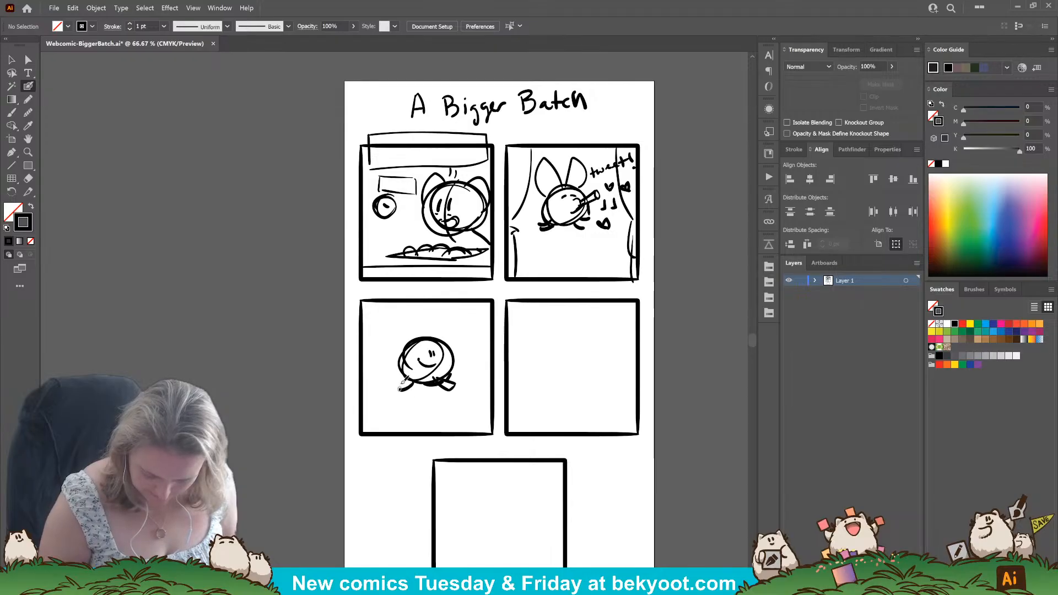
pyautogui.moveTo(416, 342)
pyautogui.mouseDown()
pyautogui.moveTo(404, 308)
pyautogui.moveTo(402, 348)
pyautogui.moveTo(445, 341)
pyautogui.moveTo(448, 331)
pyautogui.mouseUp()
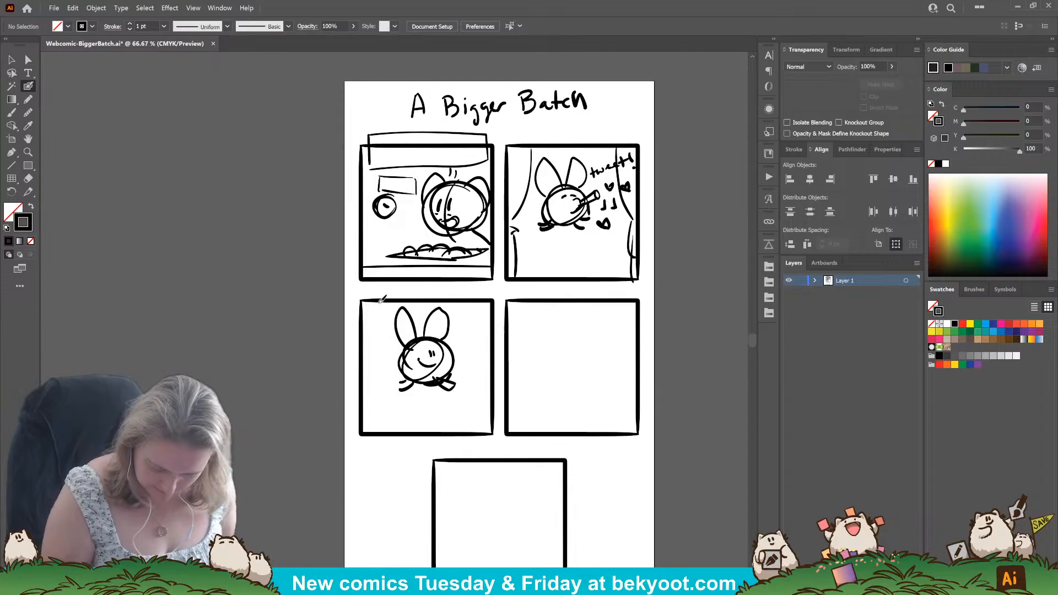
# Draw tied-back curtains down both sides of the third panel, framing the smiling character.
pyautogui.moveTo(382, 299)
pyautogui.mouseDown()
pyautogui.moveTo(364, 379)
pyautogui.moveTo(377, 433)
pyautogui.mouseUp()
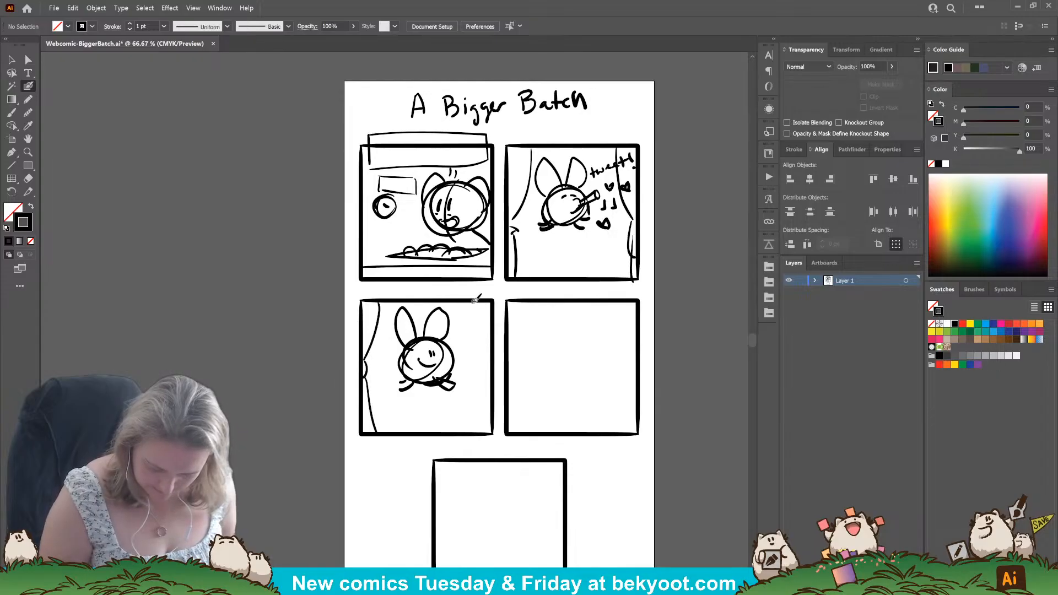
pyautogui.moveTo(475, 299); pyautogui.dragTo(486, 361)
pyautogui.moveTo(483, 371); pyautogui.dragTo(485, 435)
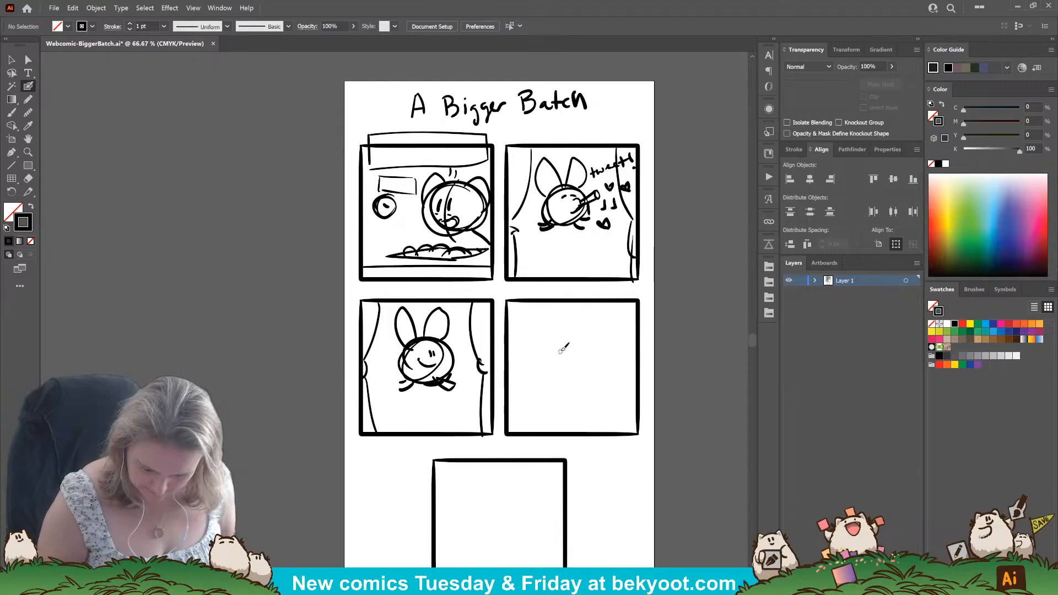
# Draw a tied-back curtain at the fourth panel's left side and an uneasy face with a flat mouth beside it.
pyautogui.moveTo(543, 338)
pyautogui.mouseDown()
pyautogui.moveTo(570, 363)
pyautogui.moveTo(540, 350)
pyautogui.moveTo(548, 331)
pyautogui.moveTo(525, 380)
pyautogui.moveTo(536, 435)
pyautogui.mouseUp()
pyautogui.hotkey('ctrl', 'z')
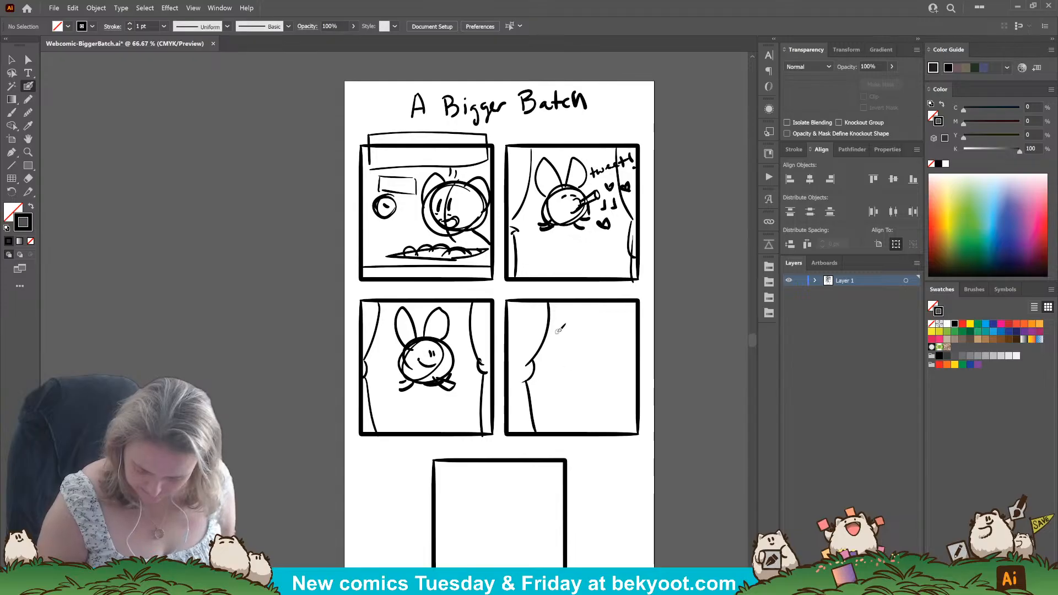
pyautogui.moveTo(560, 337)
pyautogui.mouseDown()
pyautogui.moveTo(580, 354)
pyautogui.moveTo(545, 368)
pyautogui.moveTo(585, 369)
pyautogui.mouseUp()
pyautogui.click(565, 348)
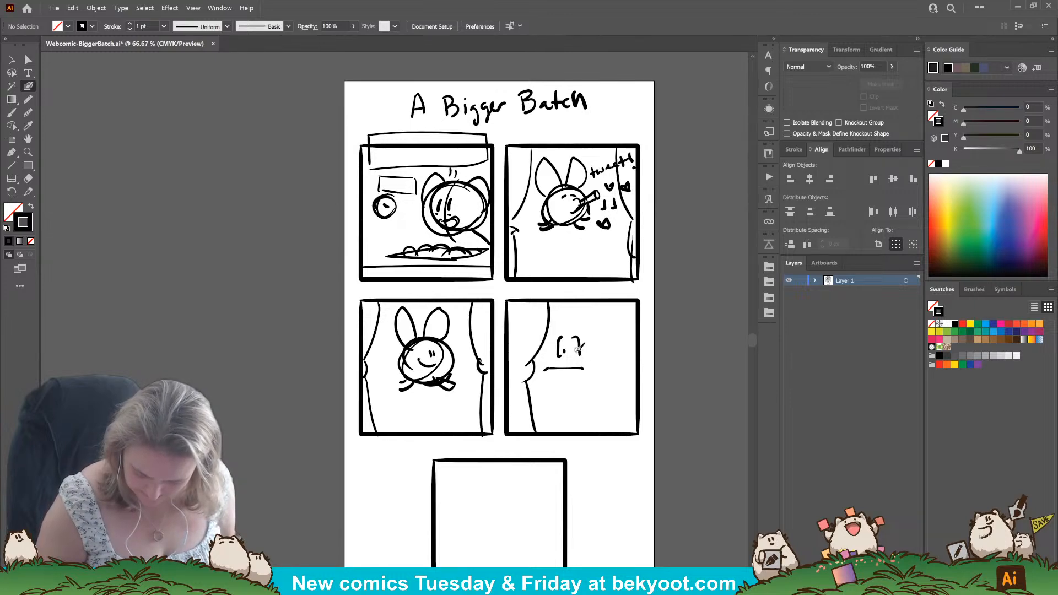
pyautogui.click(576, 353)
# Draw a rounded head outline around the uneasy face in the fourth panel.
pyautogui.moveTo(602, 335); pyautogui.dragTo(537, 375)
pyautogui.keyDown('shift'); pyautogui.click(540, 346); pyautogui.keyUp('shift')
pyautogui.moveTo(584, 335)
pyautogui.mouseDown()
pyautogui.moveTo(550, 351)
pyautogui.moveTo(589, 331)
pyautogui.moveTo(565, 367)
pyautogui.moveTo(567, 329)
pyautogui.mouseUp()
pyautogui.keyDown('ctrl'); pyautogui.click(585, 386); pyautogui.keyUp('ctrl')
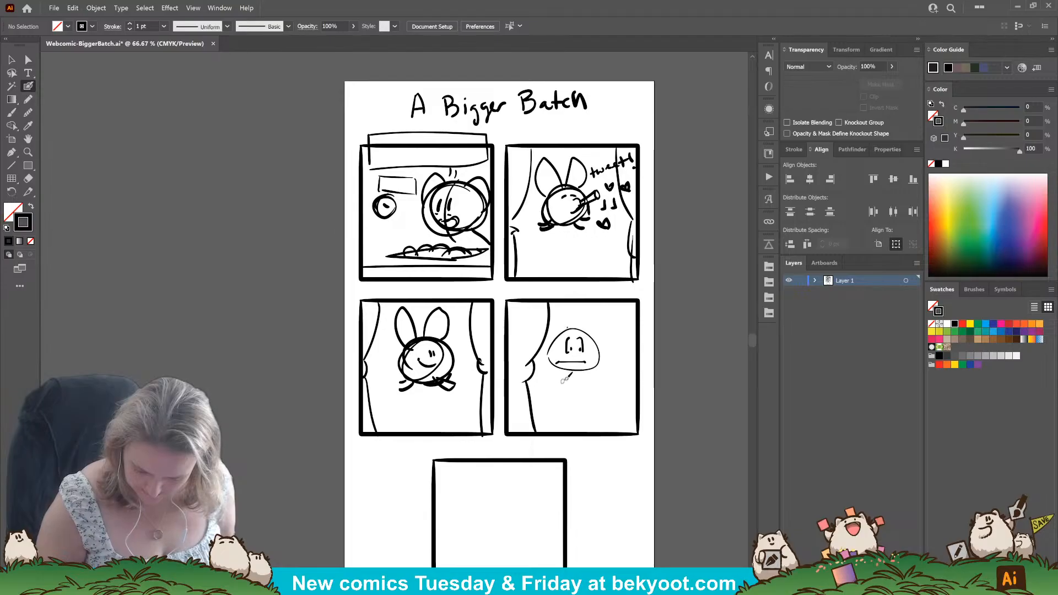
# Add long ears, small limbs and an upward arrow beneath the uneasy round character in the fourth panel.
pyautogui.moveTo(574, 380)
pyautogui.mouseDown()
pyautogui.moveTo(579, 397)
pyautogui.moveTo(587, 388)
pyautogui.moveTo(568, 380)
pyautogui.moveTo(585, 386)
pyautogui.mouseUp()
pyautogui.moveTo(570, 330)
pyautogui.mouseDown()
pyautogui.moveTo(550, 299)
pyautogui.moveTo(565, 330)
pyautogui.moveTo(593, 298)
pyautogui.moveTo(589, 337)
pyautogui.moveTo(547, 343)
pyautogui.moveTo(552, 368)
pyautogui.moveTo(565, 373)
pyautogui.moveTo(553, 370)
pyautogui.moveTo(591, 376)
pyautogui.mouseUp()
pyautogui.hotkey('ctrl', 'z')
pyautogui.moveTo(591, 368); pyautogui.dragTo(598, 374)
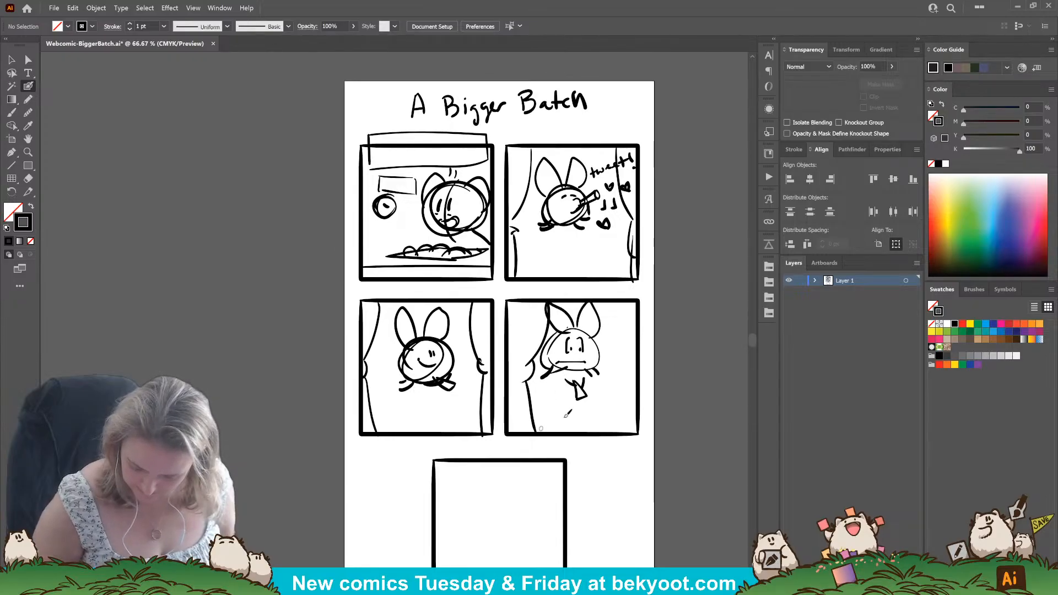
# Hand-letter a repeated "Rumble" sound effect along the fourth panel's lower edge and add wavy shake marks around the character.
pyautogui.moveTo(546, 410)
pyautogui.mouseDown()
pyautogui.moveTo(557, 423)
pyautogui.moveTo(584, 411)
pyautogui.moveTo(604, 424)
pyautogui.moveTo(628, 421)
pyautogui.mouseUp()
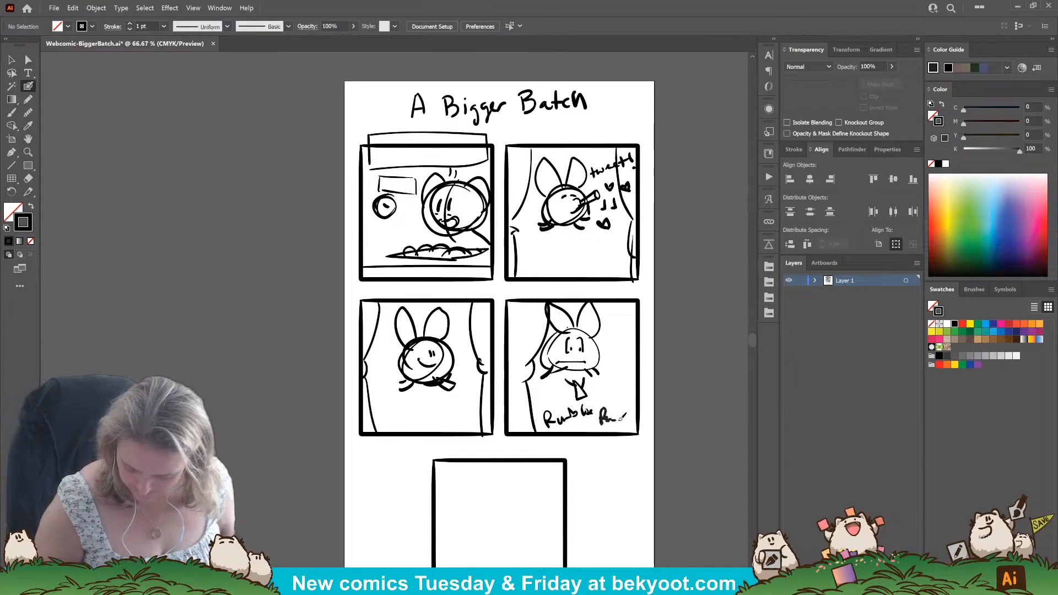
pyautogui.moveTo(607, 382); pyautogui.dragTo(627, 392)
pyautogui.moveTo(534, 384); pyautogui.dragTo(546, 399)
pyautogui.moveTo(623, 344); pyautogui.dragTo(625, 360)
pyautogui.click(628, 367)
pyautogui.click(632, 398)
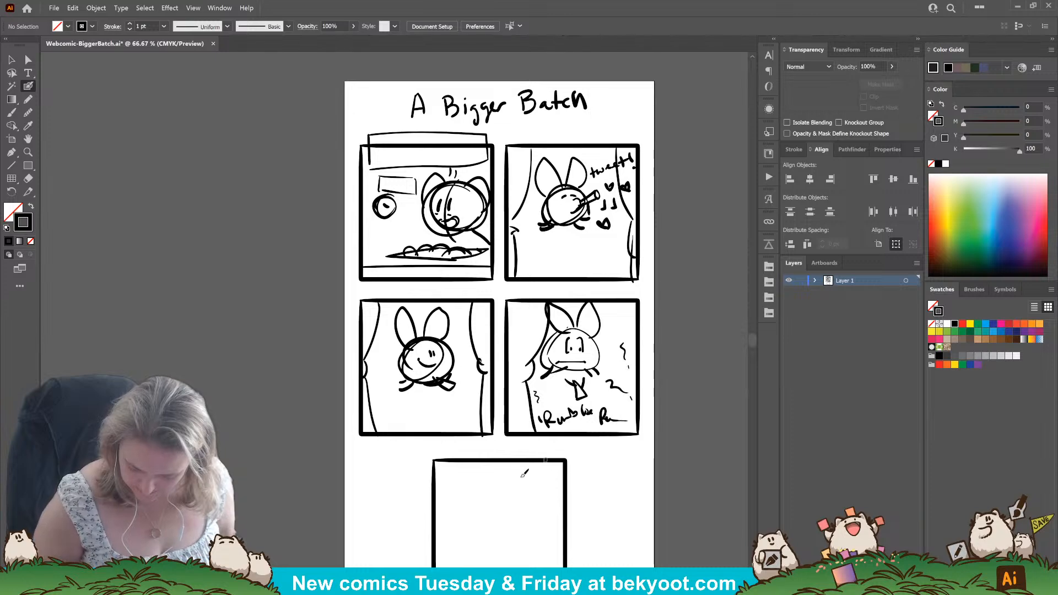
# Sketch a large round head at the left of the fifth panel facing a small round open-mouthed character at the right.
pyautogui.moveTo(530, 483); pyautogui.dragTo(519, 355)
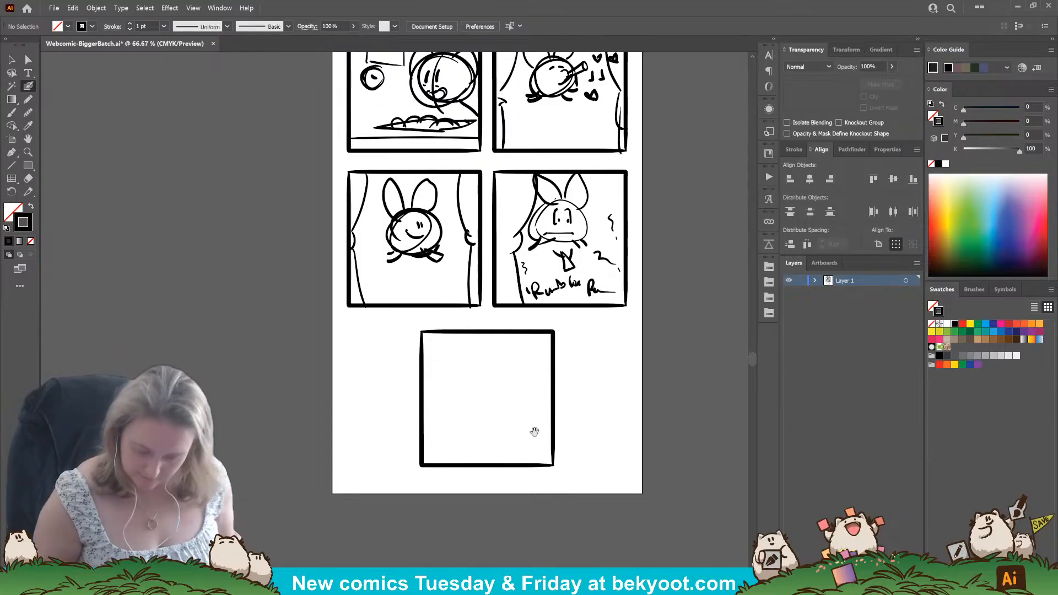
pyautogui.scroll(-2, 508, 371)
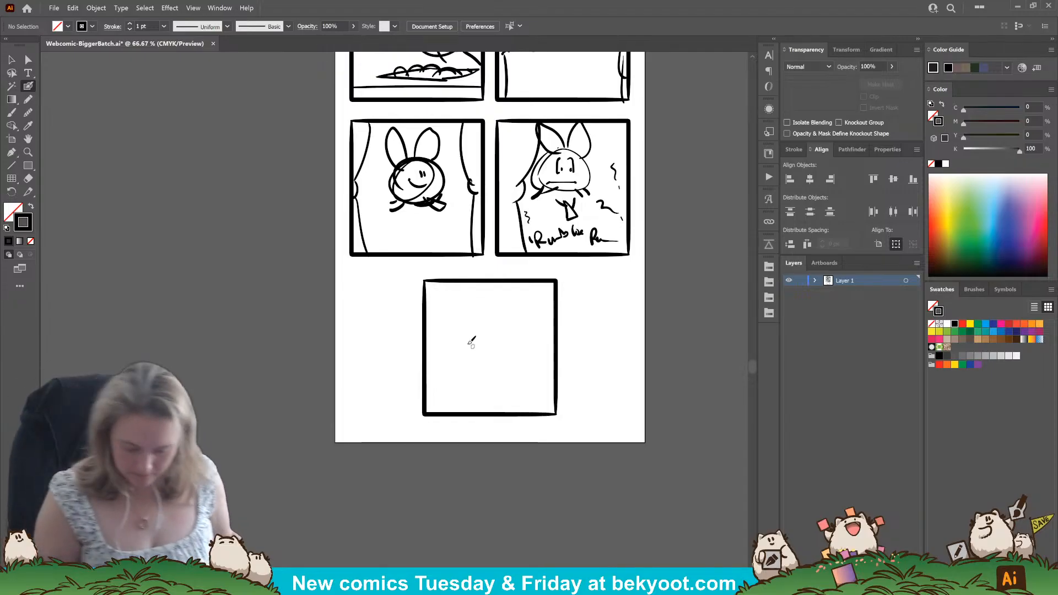
pyautogui.moveTo(472, 334)
pyautogui.mouseDown()
pyautogui.moveTo(436, 349)
pyautogui.moveTo(498, 341)
pyautogui.moveTo(455, 378)
pyautogui.moveTo(478, 317)
pyautogui.moveTo(474, 360)
pyautogui.moveTo(462, 335)
pyautogui.moveTo(485, 345)
pyautogui.moveTo(479, 378)
pyautogui.moveTo(484, 347)
pyautogui.mouseUp()
pyautogui.moveTo(540, 317); pyautogui.dragTo(531, 331)
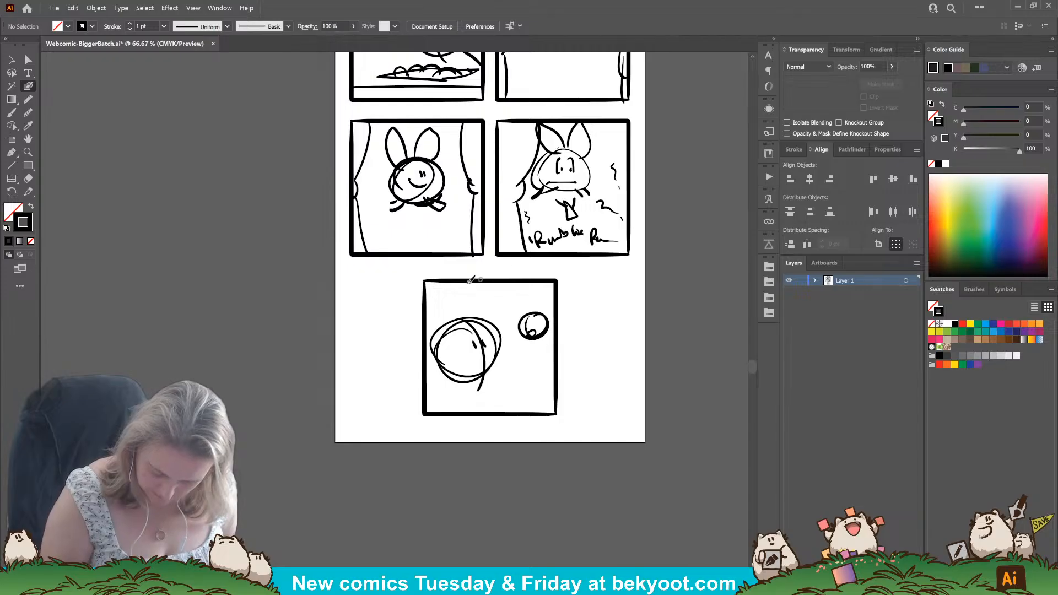
# Draw a caption box overlapping the fifth panel's top edge and give the small round character long ears.
pyautogui.moveTo(448, 262)
pyautogui.mouseDown()
pyautogui.moveTo(446, 298)
pyautogui.moveTo(543, 267)
pyautogui.moveTo(550, 295)
pyautogui.moveTo(485, 303)
pyautogui.moveTo(535, 306)
pyautogui.moveTo(544, 352)
pyautogui.moveTo(543, 311)
pyautogui.moveTo(550, 323)
pyautogui.moveTo(536, 332)
pyautogui.mouseUp()
pyautogui.keyDown('ctrl'); pyautogui.click(540, 375); pyautogui.keyUp('ctrl')
pyautogui.moveTo(529, 329)
pyautogui.mouseDown()
pyautogui.moveTo(526, 306)
pyautogui.moveTo(525, 331)
pyautogui.mouseUp()
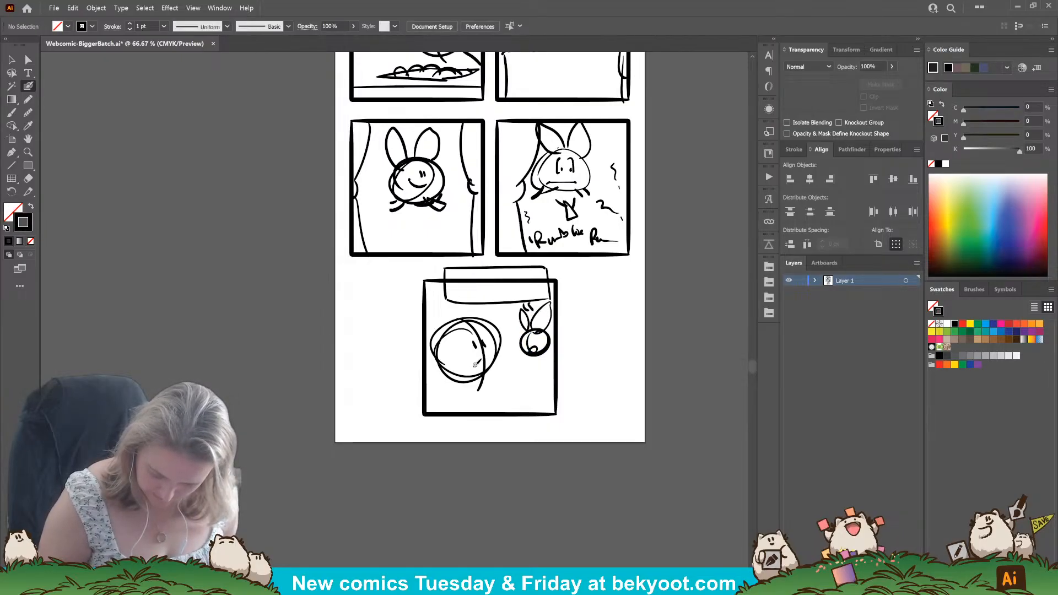
# Add small round ears, an exclamation mark, a raised hand and a body to the large character in the fifth panel.
pyautogui.moveTo(479, 357)
pyautogui.mouseDown()
pyautogui.moveTo(482, 395)
pyautogui.moveTo(491, 388)
pyautogui.mouseUp()
pyautogui.hotkey('ctrl', 'z')
pyautogui.moveTo(448, 320)
pyautogui.mouseDown()
pyautogui.moveTo(442, 344)
pyautogui.moveTo(499, 318)
pyautogui.mouseUp()
pyautogui.moveTo(449, 377); pyautogui.dragTo(429, 413)
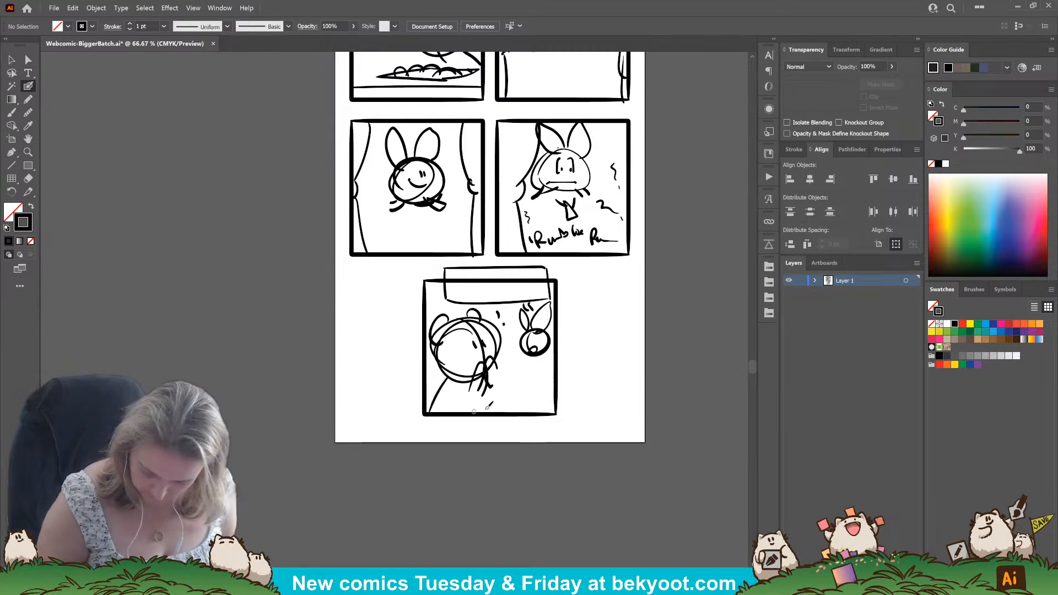
pyautogui.hotkey('ctrl', 'z')
pyautogui.moveTo(450, 377); pyautogui.dragTo(423, 409)
pyautogui.moveTo(484, 370); pyautogui.dragTo(494, 401)
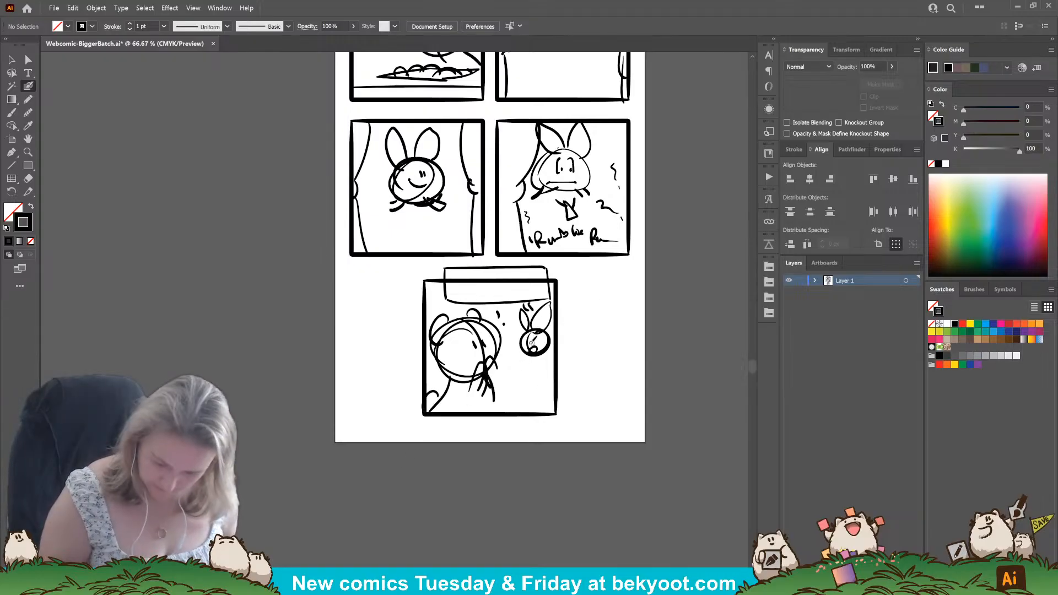
# Hand-letter a repeated sound effect beneath the smiling character in the third panel.
pyautogui.scroll(5, 509, 301)
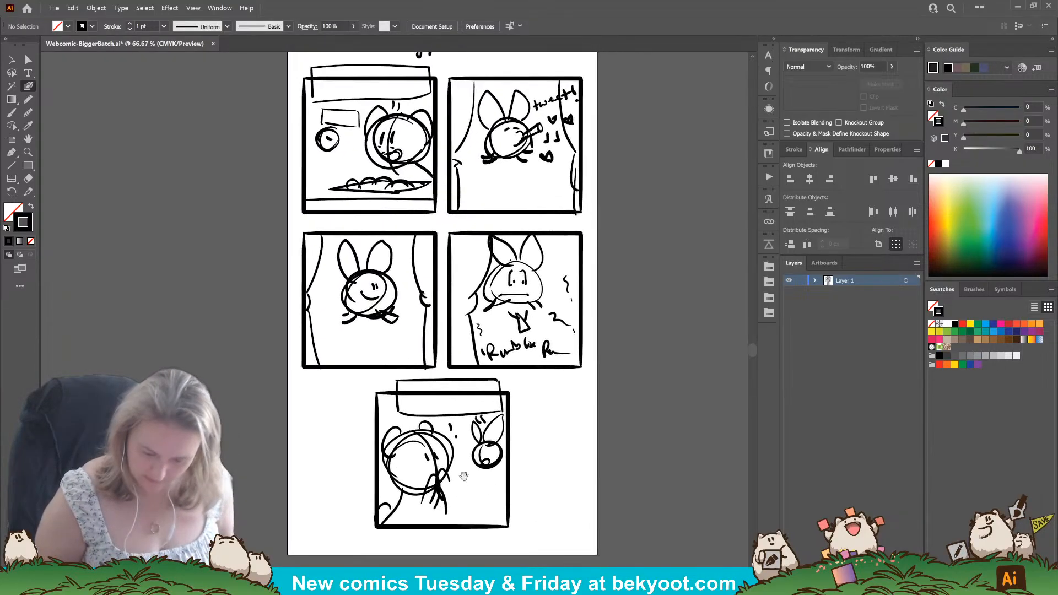
pyautogui.hscroll(3, 520, 432)
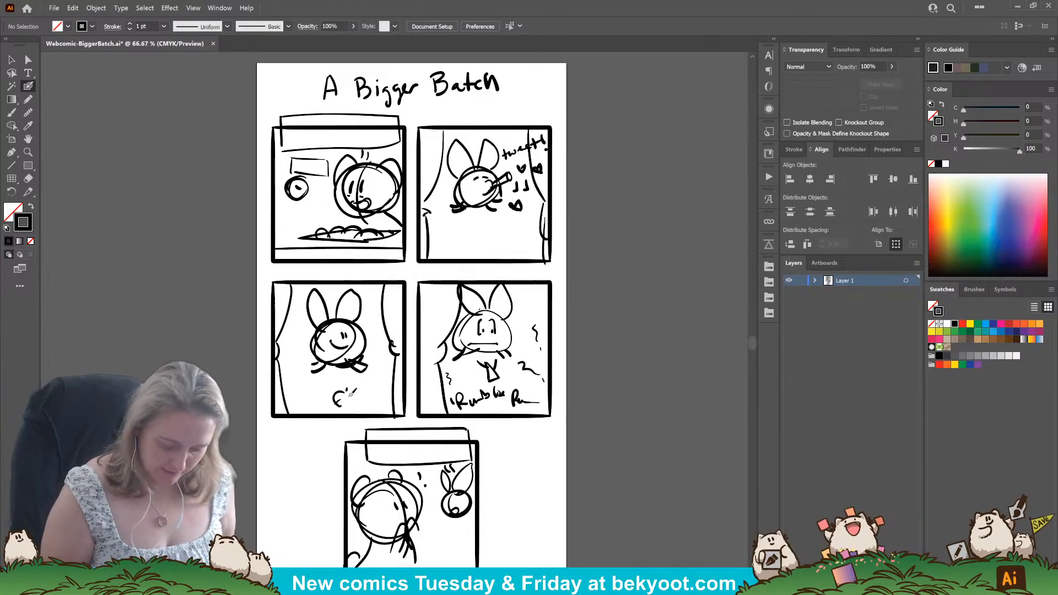
pyautogui.moveTo(351, 394)
pyautogui.mouseDown()
pyautogui.moveTo(377, 380)
pyautogui.moveTo(375, 408)
pyautogui.moveTo(404, 399)
pyautogui.mouseUp()
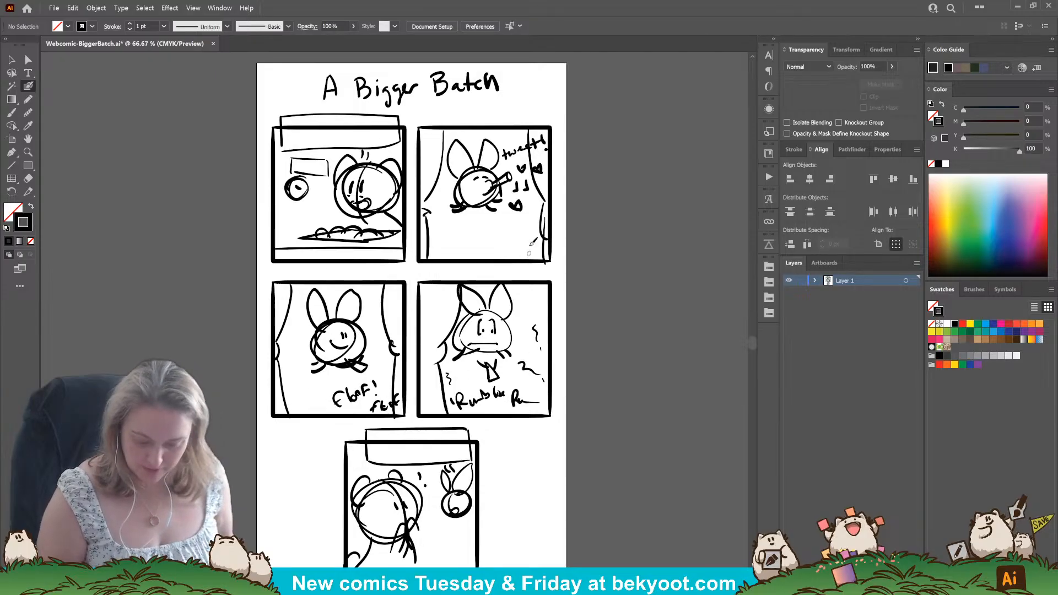
# Group the strokes of the fifth panel's caption box and shift the box slightly to the left.
pyautogui.scroll(-3, 496, 419)
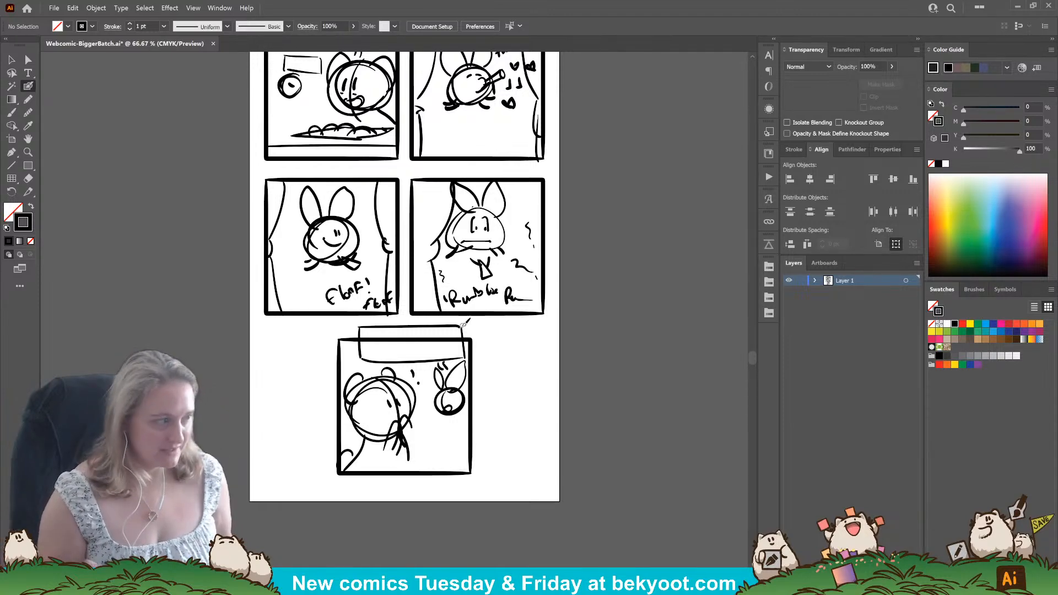
pyautogui.keyDown('ctrl'); pyautogui.click(381, 362); pyautogui.keyUp('ctrl')
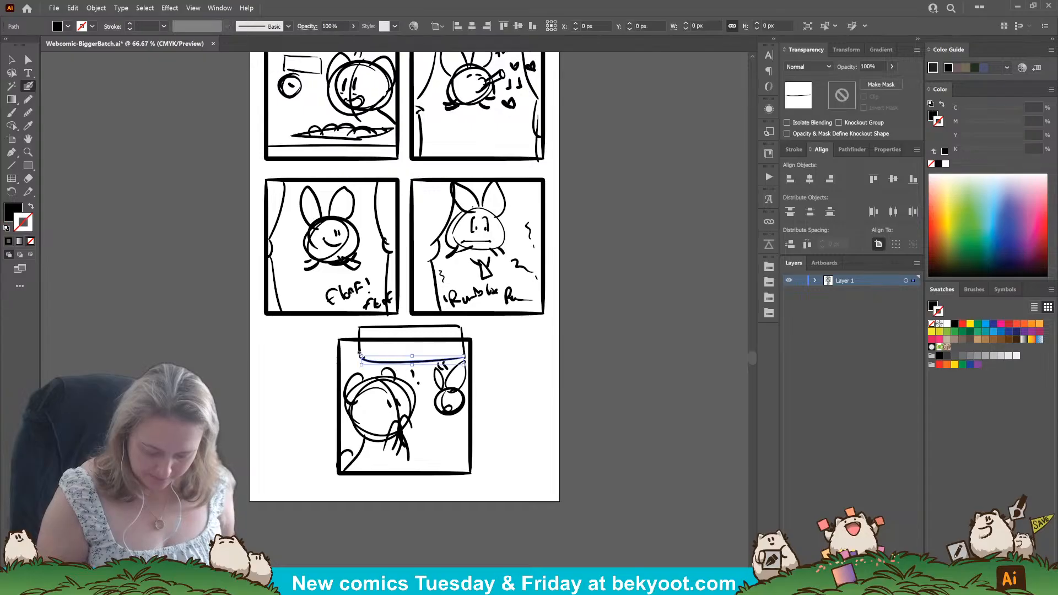
pyautogui.moveTo(474, 322); pyautogui.dragTo(460, 332)
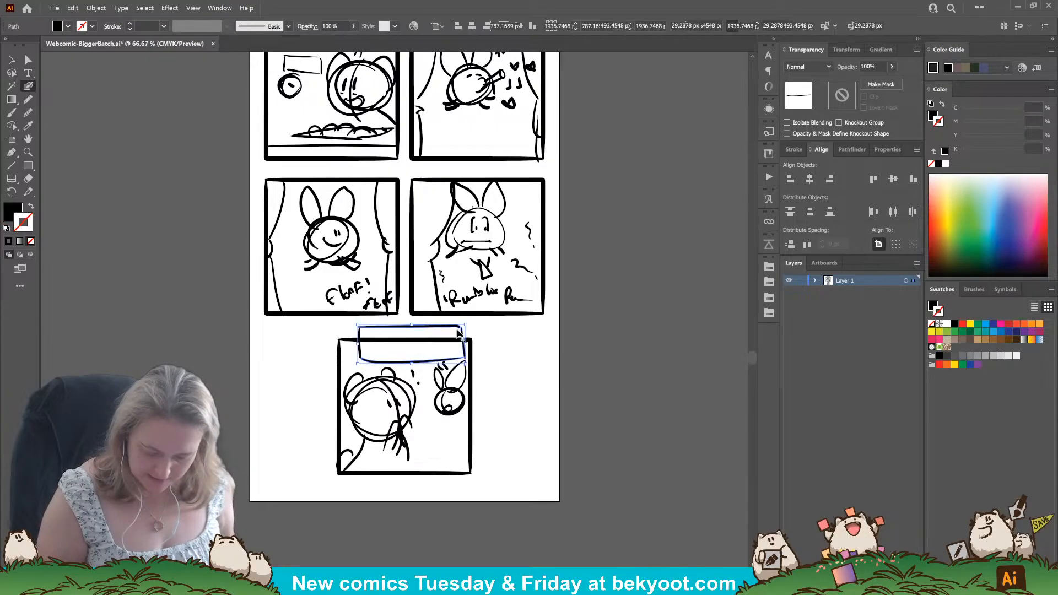
pyautogui.keyDown('ctrl'); pyautogui.keyDown('shift'); pyautogui.click(361, 353); pyautogui.keyUp('shift'); pyautogui.keyUp('ctrl')
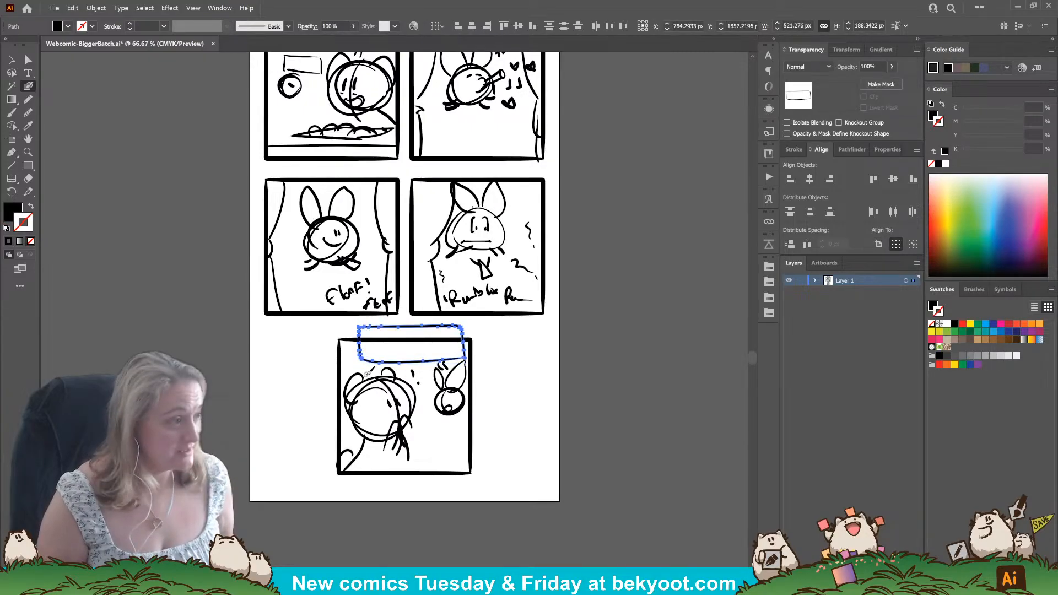
pyautogui.hotkey('ctrl', 'g')
pyautogui.moveTo(423, 361); pyautogui.dragTo(415, 362)
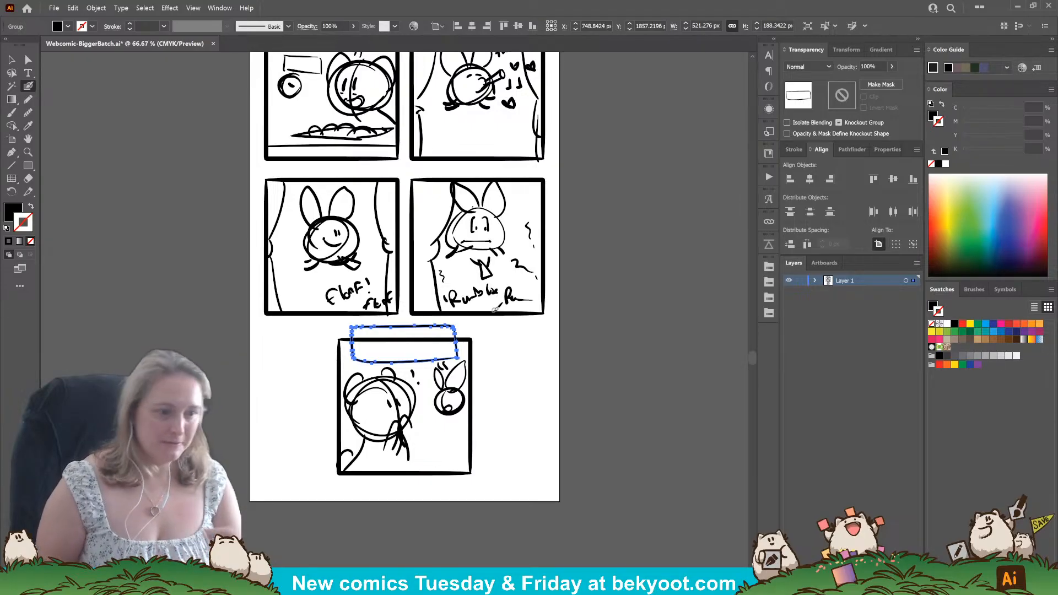
pyautogui.hotkey('ctrl', 'shift', 'a')
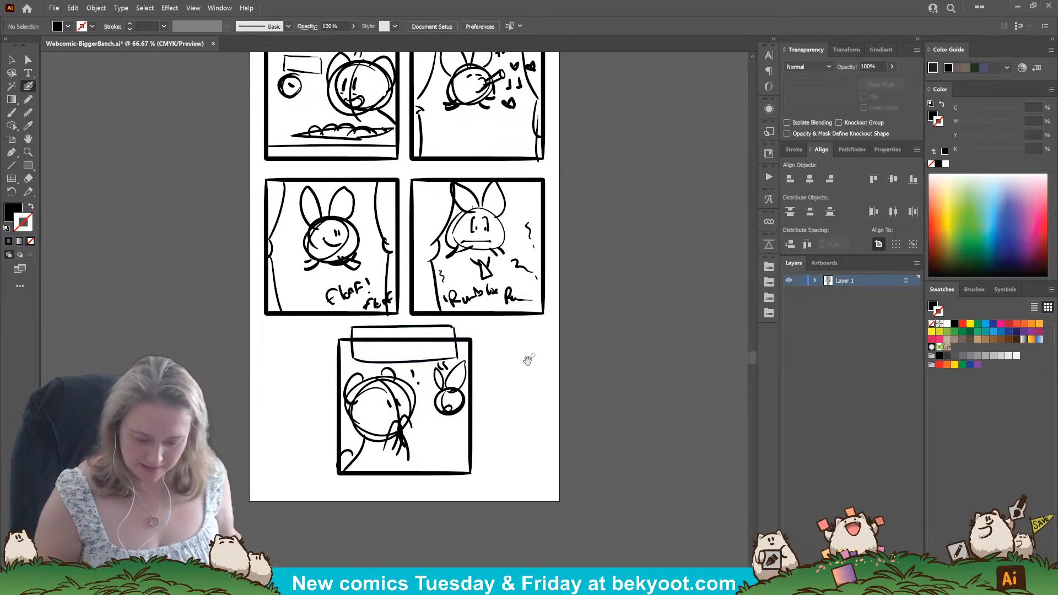
# Group the sketch row by row: the title with the top two panels, the middle two panels, and the fifth panel.
pyautogui.scroll(3, 527, 366)
pyautogui.scroll(3, 565, 315)
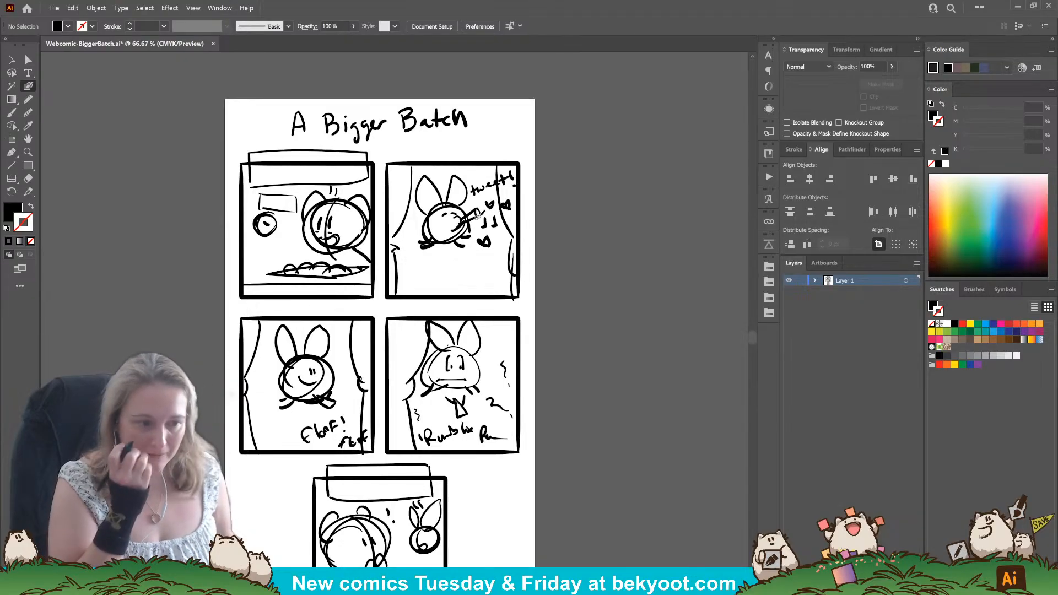
pyautogui.press('v')
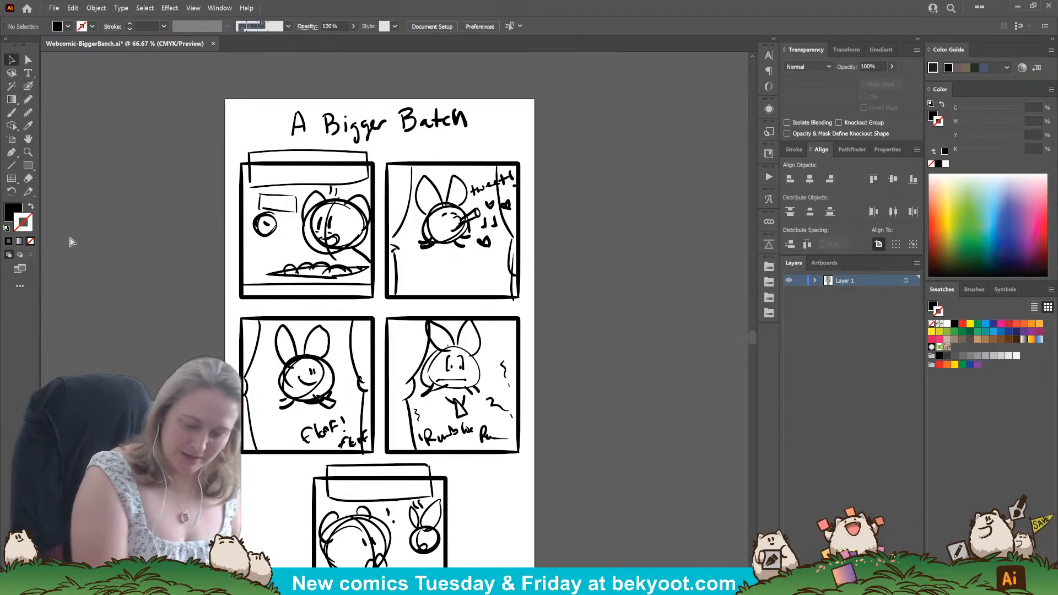
pyautogui.moveTo(425, 217); pyautogui.dragTo(542, 293)
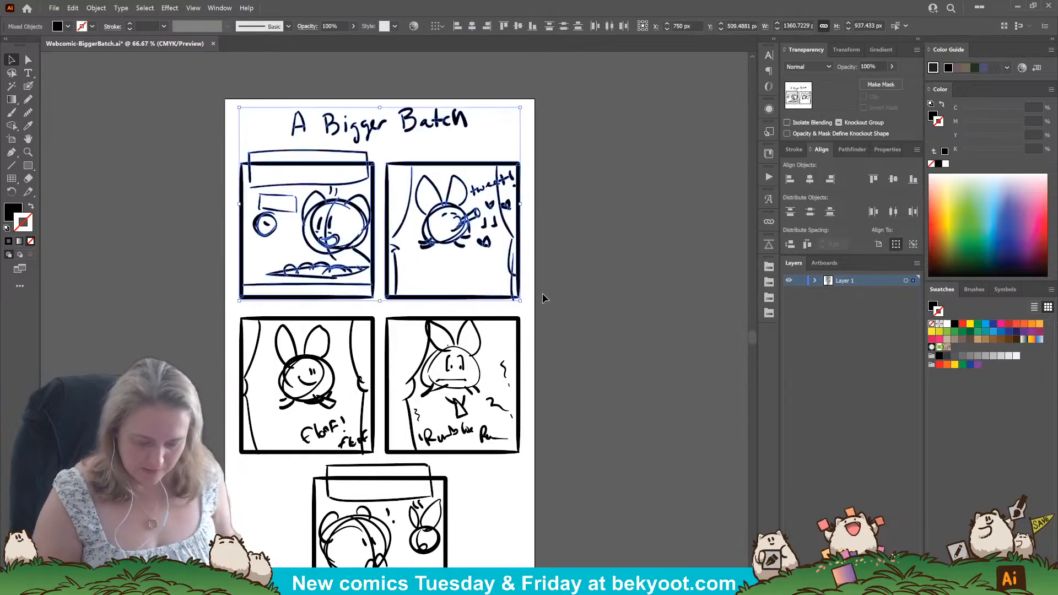
pyautogui.hotkey('ctrl', 'g')
pyautogui.click(595, 338)
pyautogui.moveTo(222, 309); pyautogui.dragTo(497, 362)
pyautogui.hotkey('ctrl', 'g')
pyautogui.click(560, 430)
pyautogui.moveTo(442, 437); pyautogui.dragTo(496, 504)
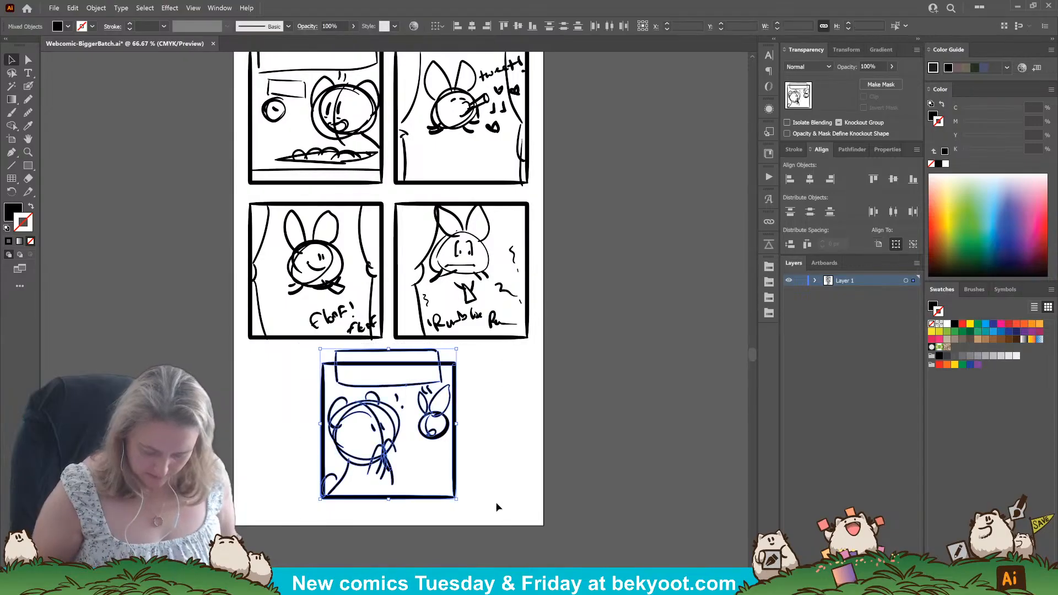
pyautogui.hotkey('ctrl', 'g')
# Add a new layer above the sketch layer.
pyautogui.click(801, 281)
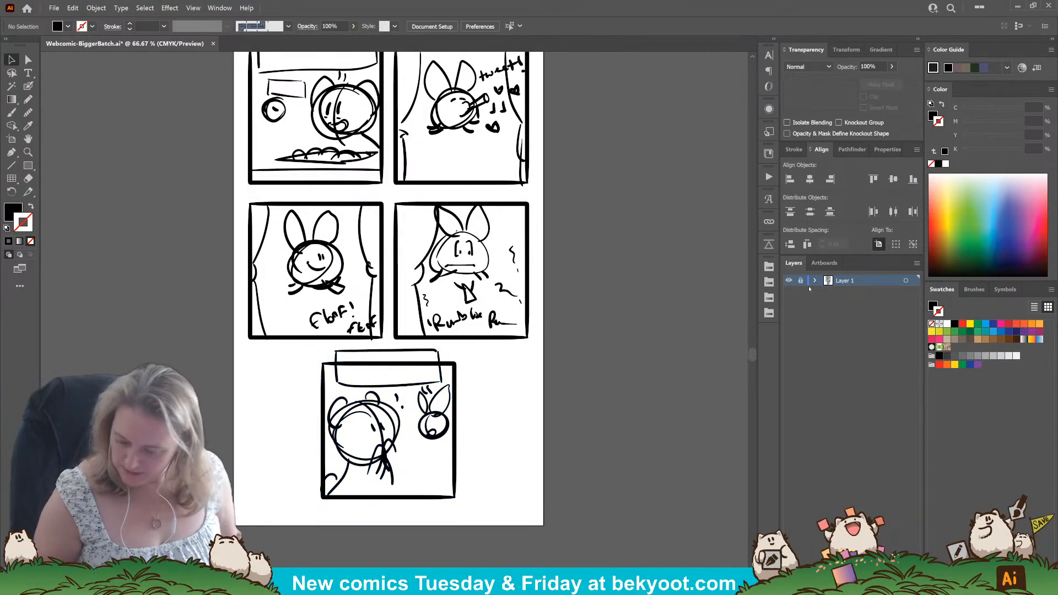
pyautogui.hotkey('ctrl', 'l')
pyautogui.moveTo(461, 269); pyautogui.dragTo(459, 412)
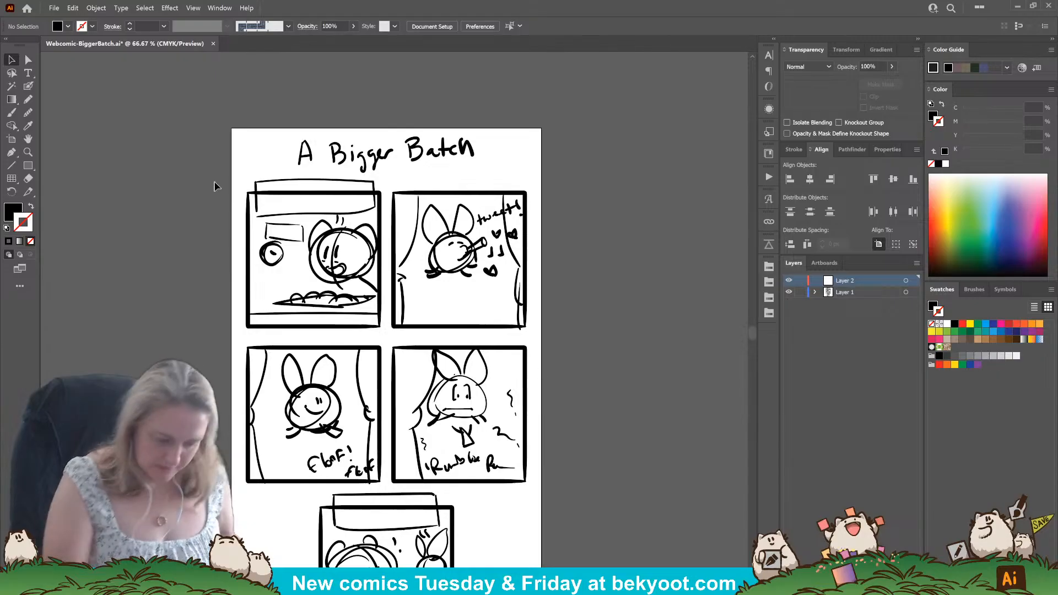
# Fade the group with the title and top two panels to 30% opacity, lock Layer 1 and make Layer 2 active.
pyautogui.click(326, 192)
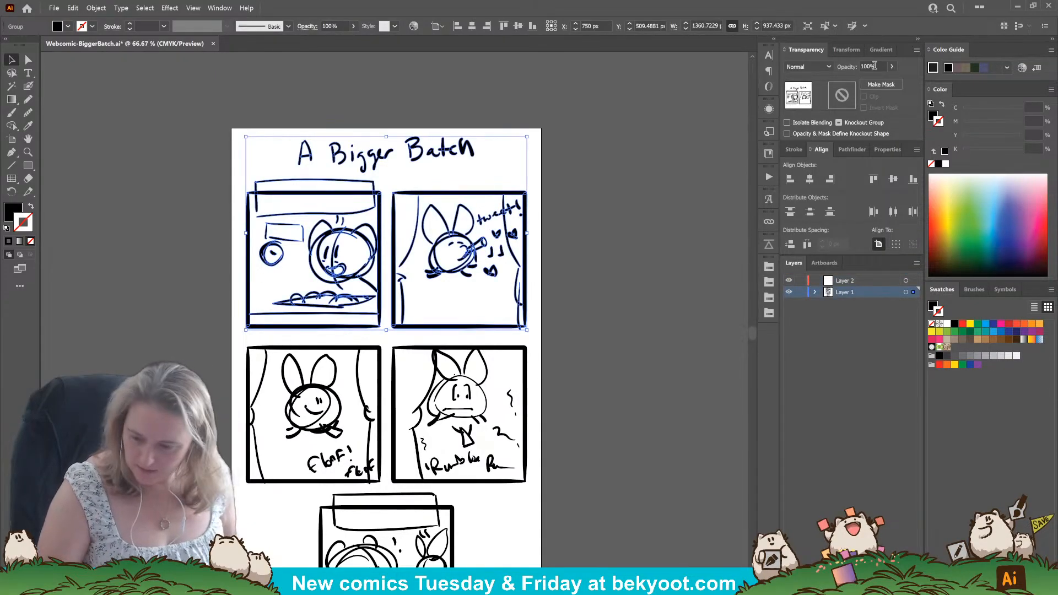
pyautogui.moveTo(875, 67); pyautogui.dragTo(736, 116)
pyautogui.write('30')
pyautogui.press('Return')
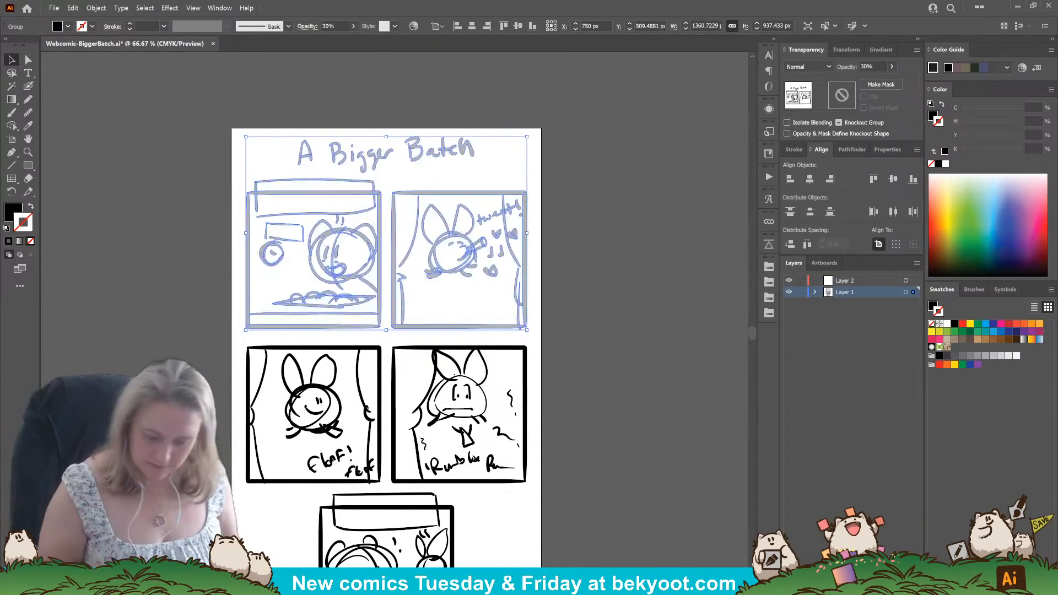
pyautogui.click(800, 293)
pyautogui.click(844, 281)
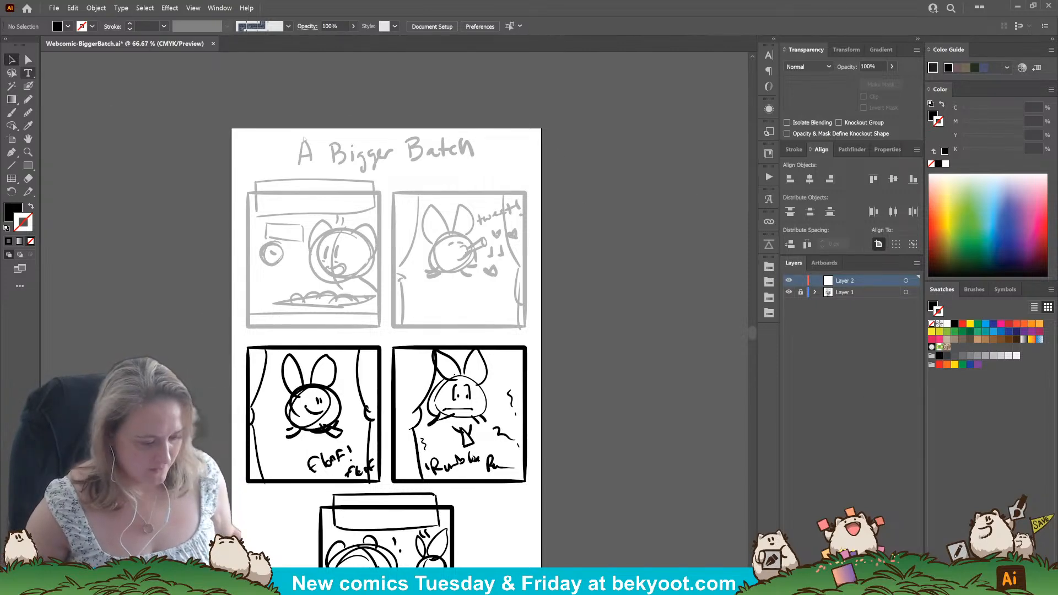
# Add the text title "A Bigger Batch" over the sketched title and scale it up to about 80 pt.
pyautogui.click(336, 142)
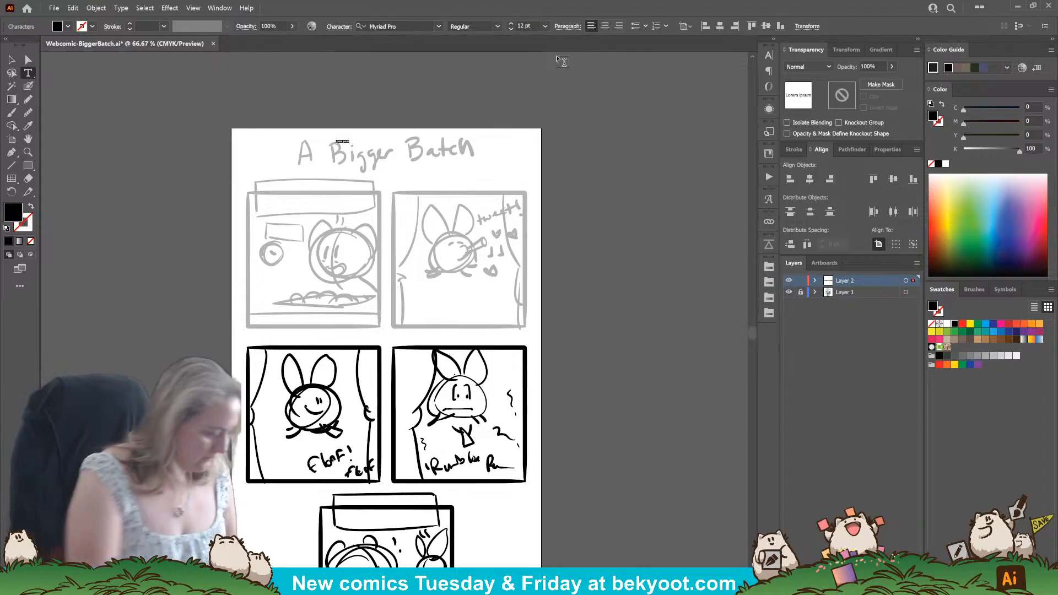
pyautogui.write('A Big')
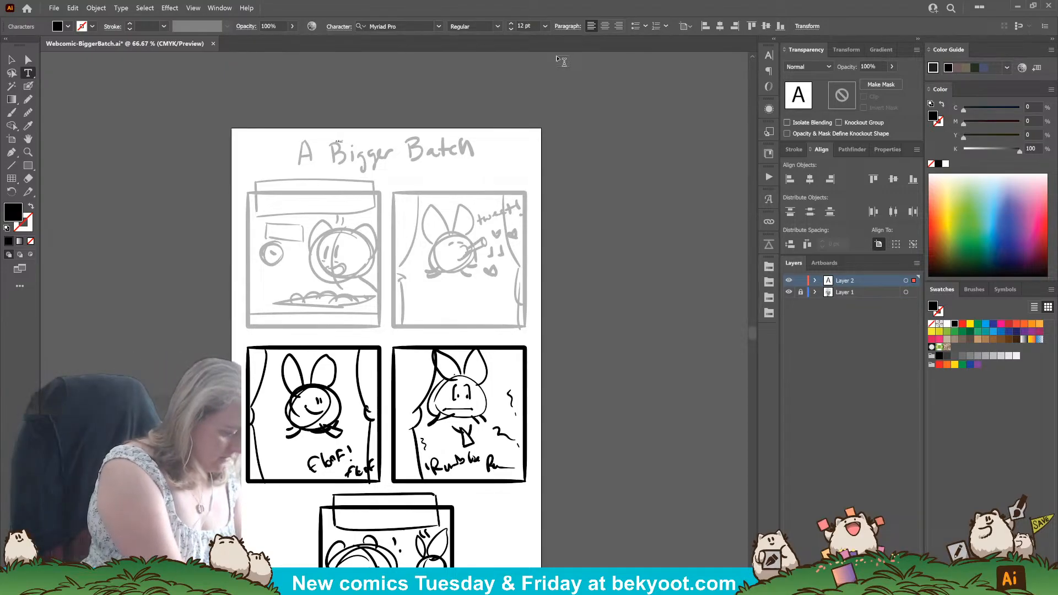
pyautogui.write('ger B')
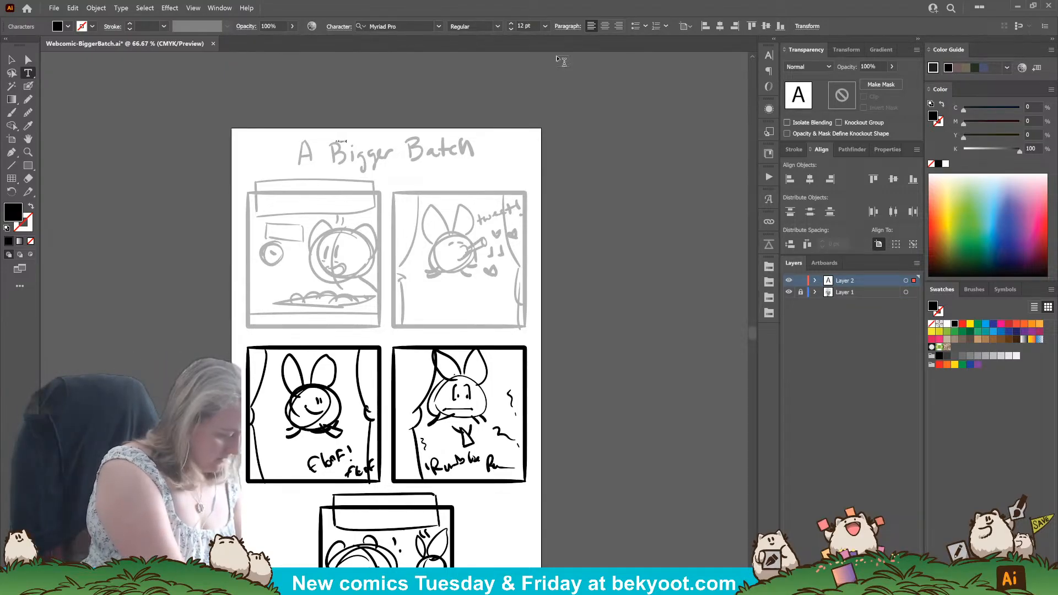
pyautogui.write('atch')
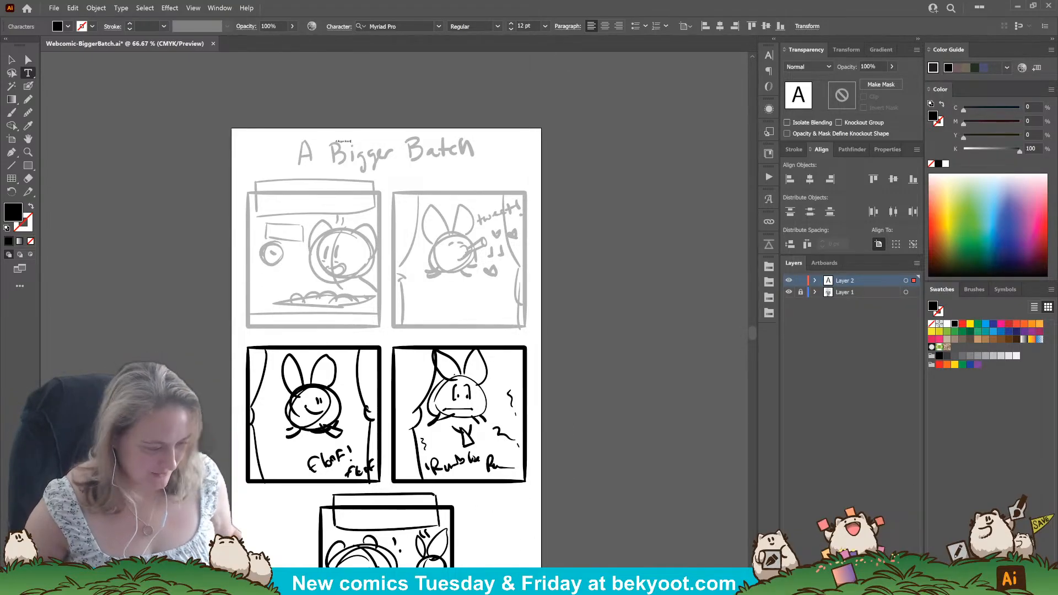
pyautogui.click(12, 60)
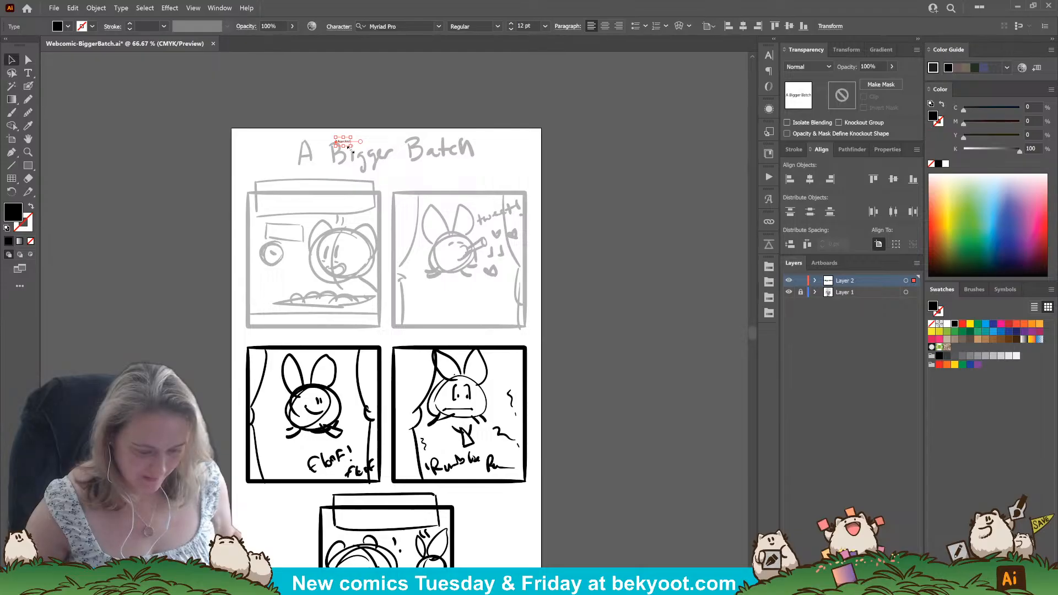
pyautogui.moveTo(351, 147); pyautogui.dragTo(437, 158)
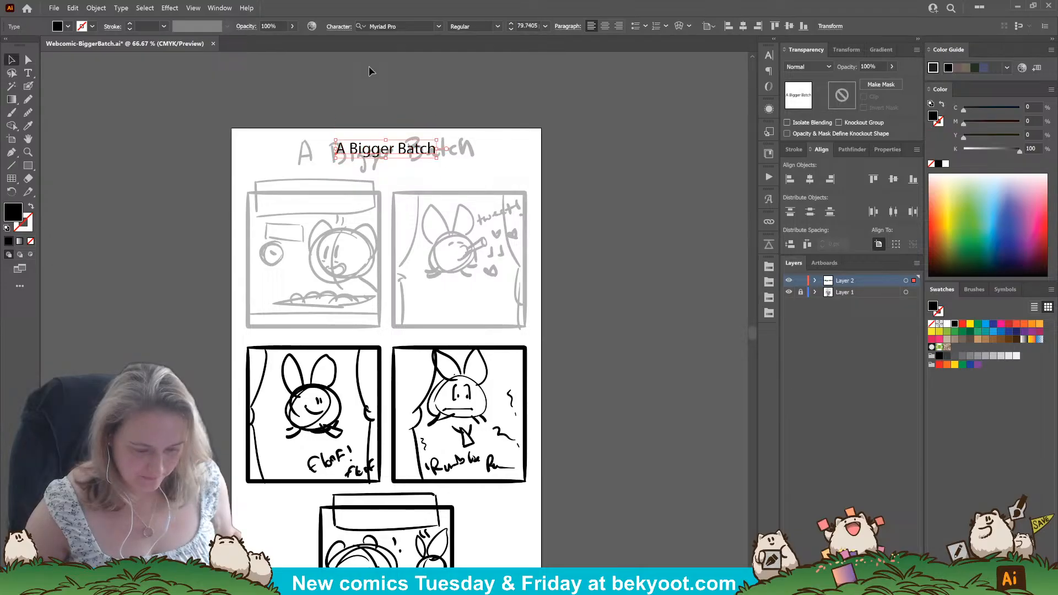
# Set the title's font to KG Second Chances Solid, enlarge it to about 149 pt and center it above the panels.
pyautogui.click(438, 26)
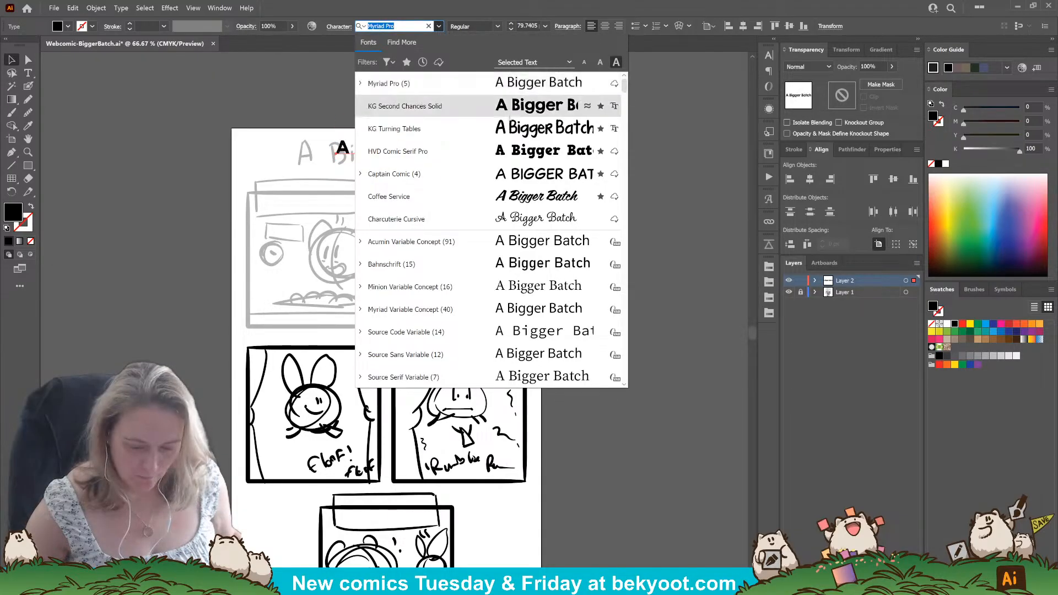
pyautogui.click(510, 110)
pyautogui.moveTo(470, 137); pyautogui.dragTo(518, 113)
pyautogui.moveTo(448, 150); pyautogui.dragTo(435, 159)
pyautogui.moveTo(509, 139); pyautogui.dragTo(520, 130)
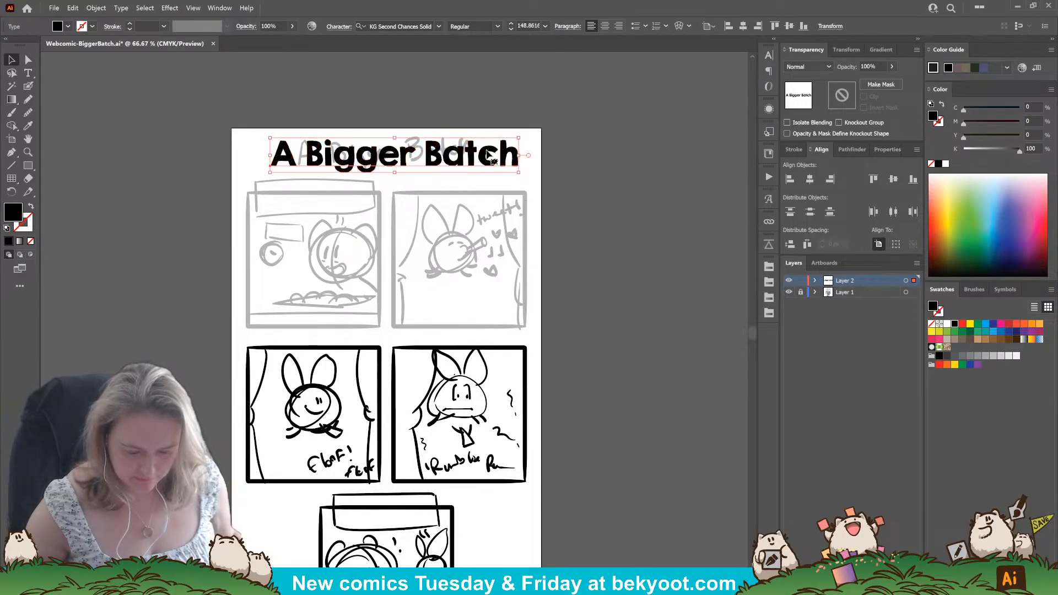
# Center the title "A Bigger Batch" horizontally on the artboard and save the file.
pyautogui.click(809, 178)
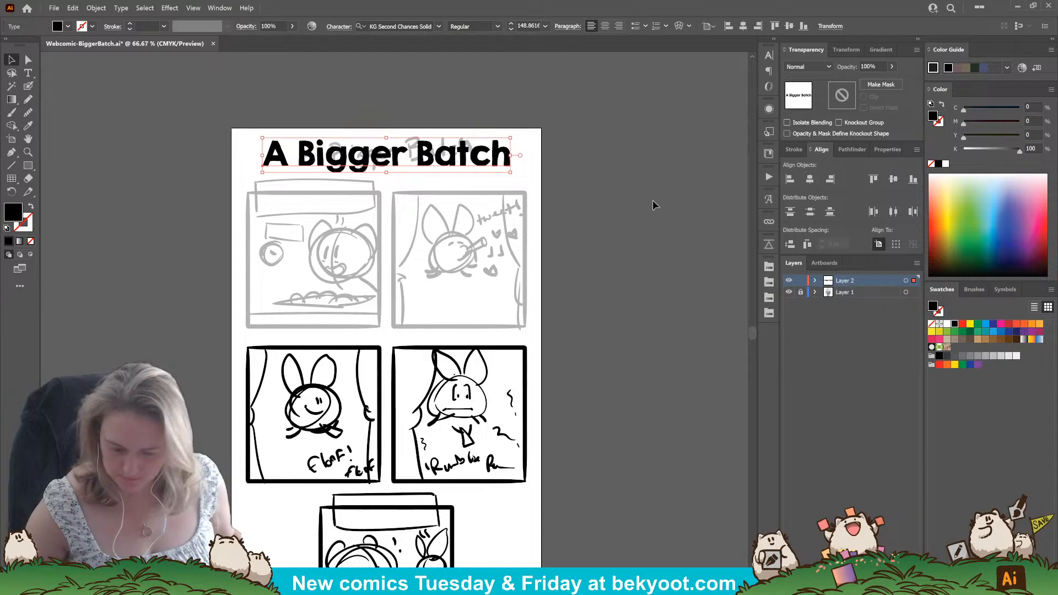
pyautogui.click(608, 196)
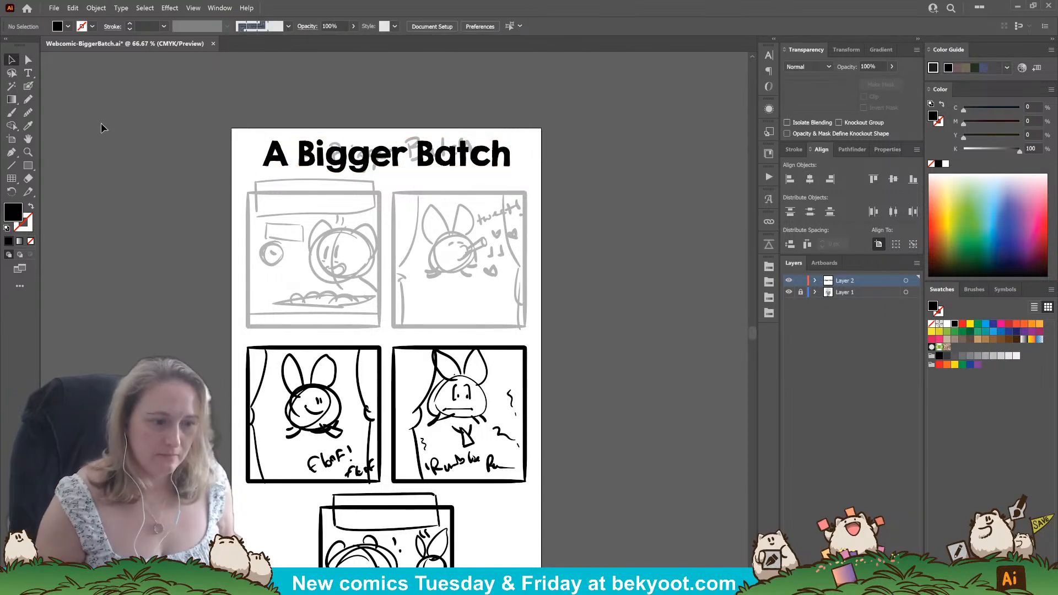
pyautogui.scroll(-3, 479, 320)
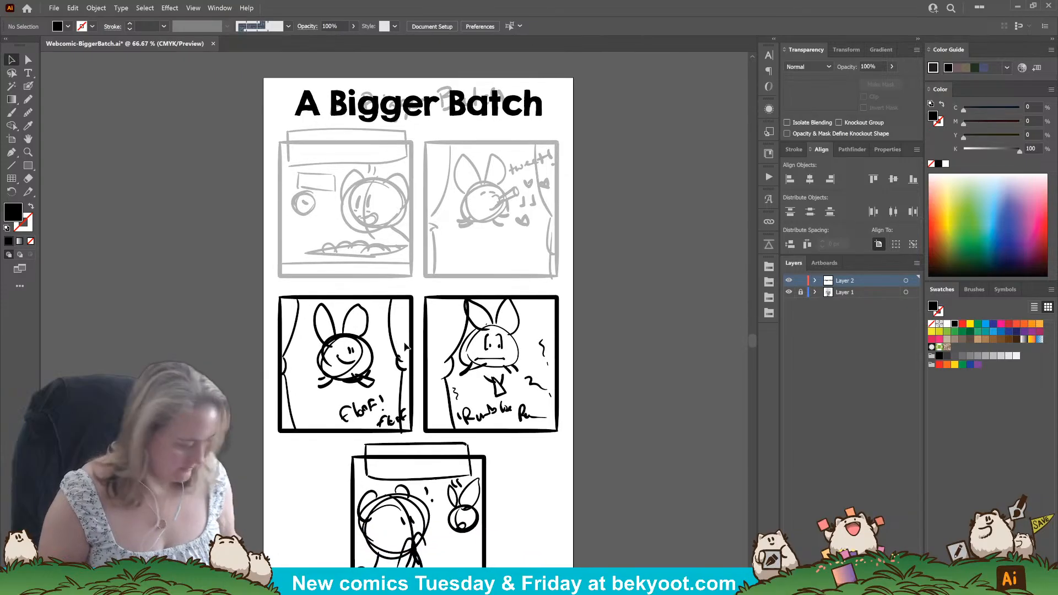
pyautogui.hotkey('ctrl', 's')
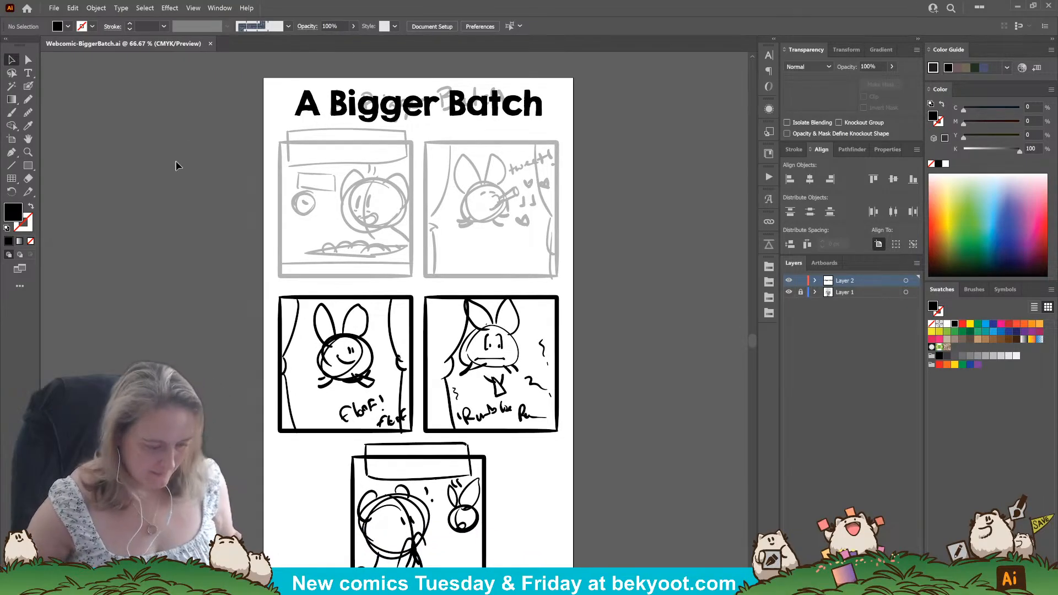
# Draw a straight black Blob Brush stroke about 639 px long along the left edge of the first panel.
pyautogui.scroll(1, 231, 137)
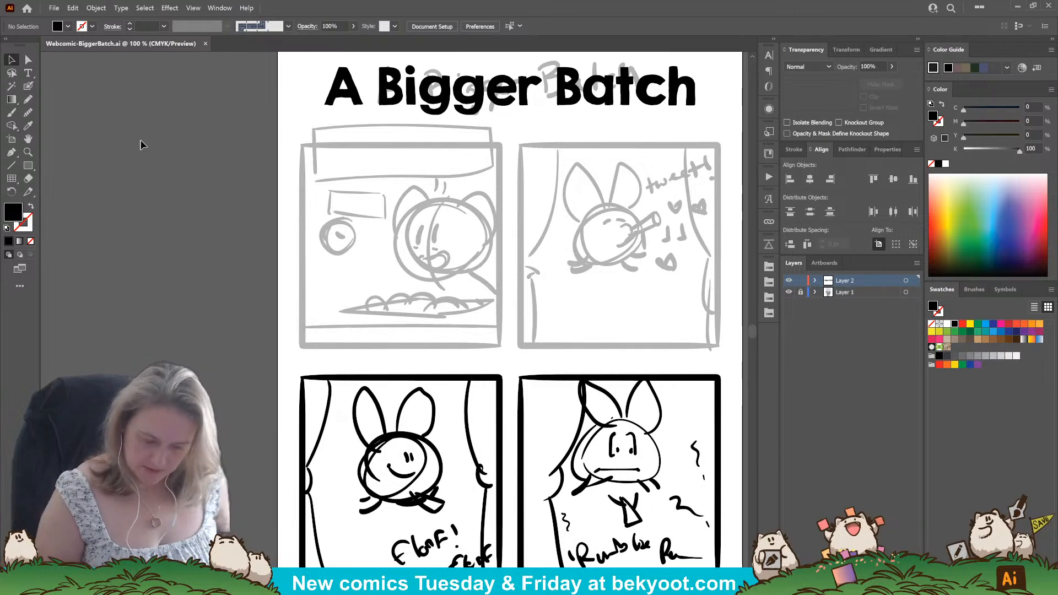
pyautogui.hotkey('shift', 'b')
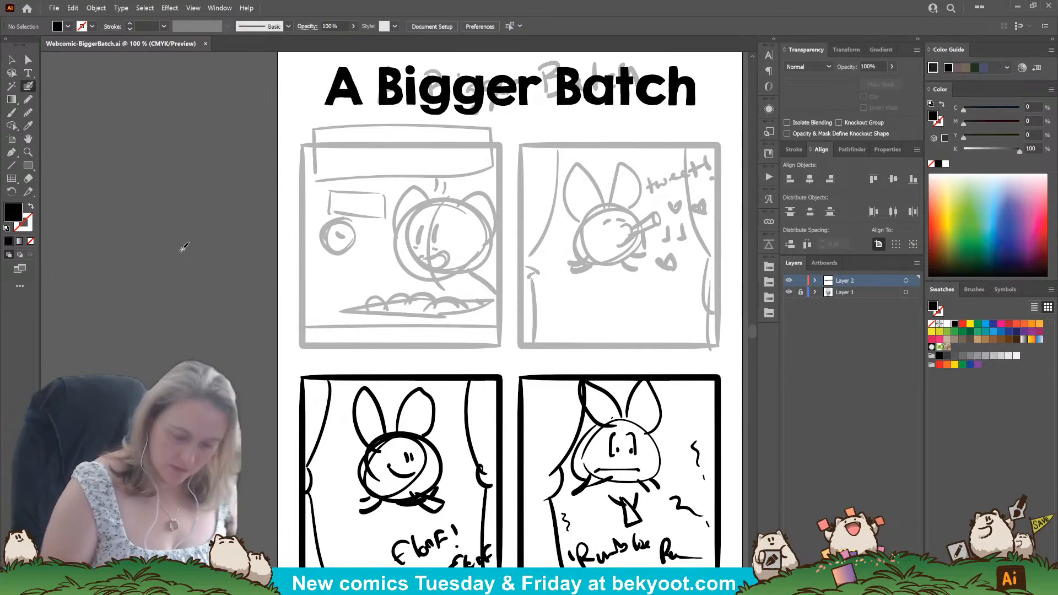
pyautogui.press('Return')
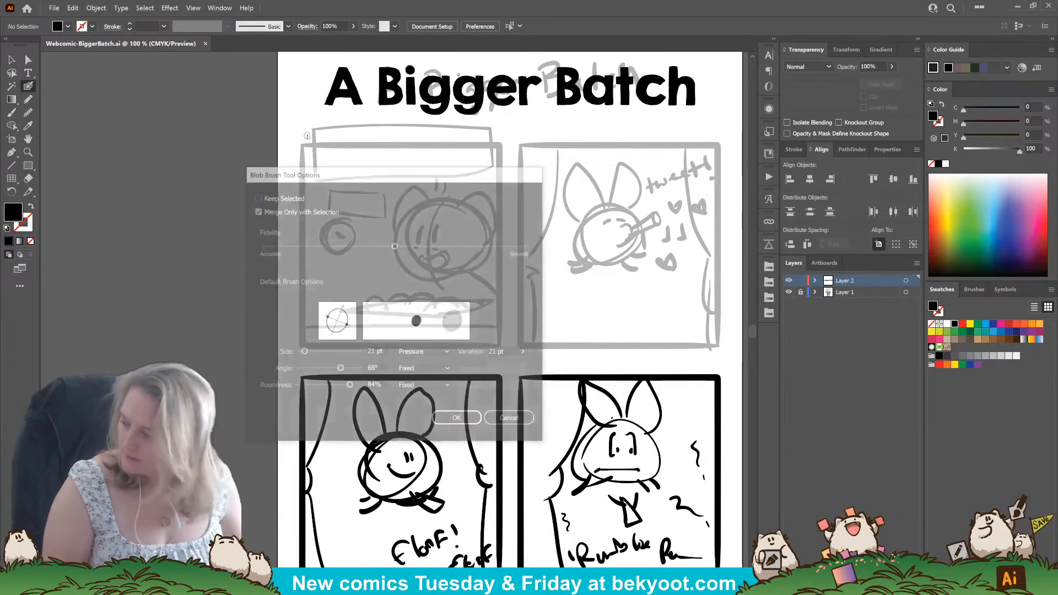
pyautogui.press('Return')
pyautogui.moveTo(302, 166); pyautogui.dragTo(307, 172)
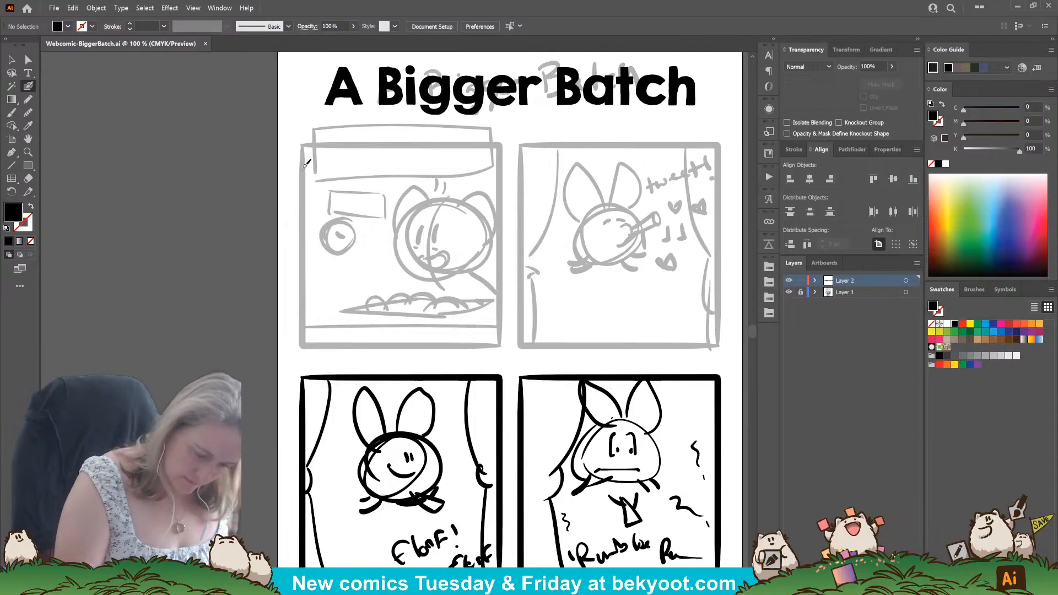
pyautogui.hotkey('shift', 'x')
pyautogui.hotkey('ctrl', 'z')
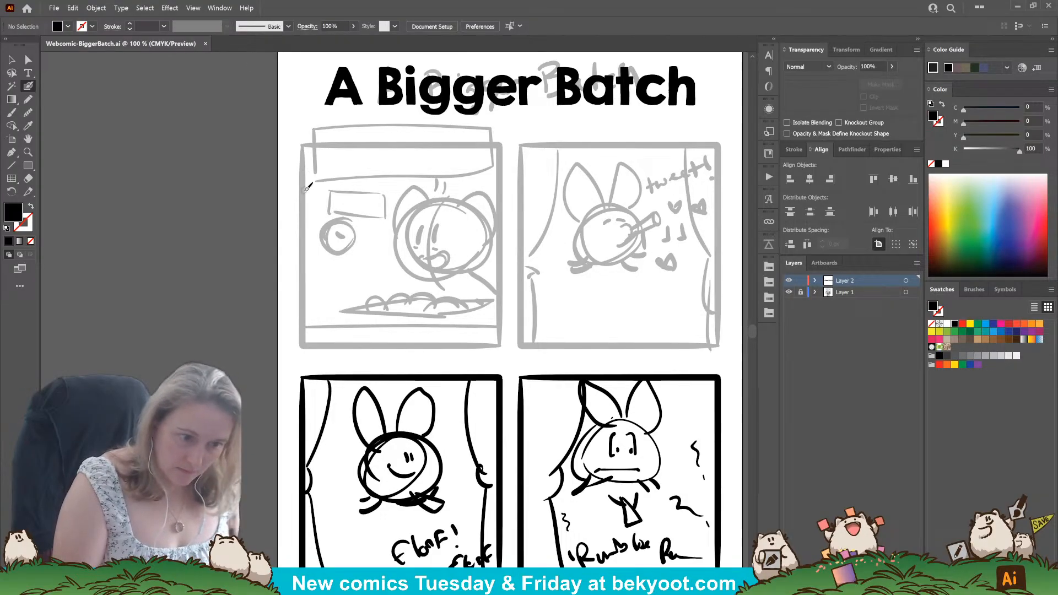
pyautogui.hotkey('ctrl', 'z')
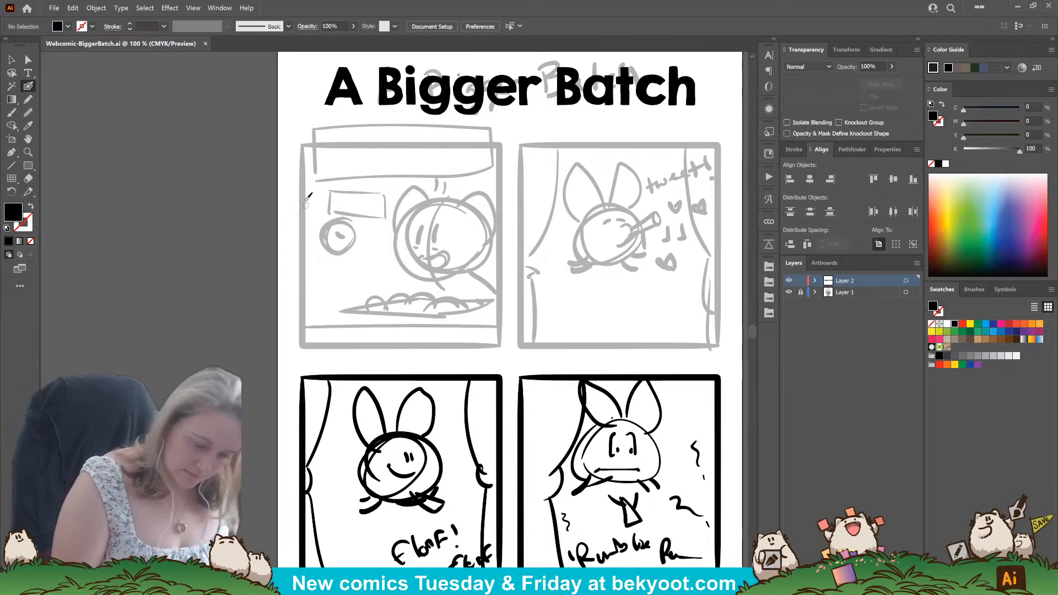
pyautogui.moveTo(305, 159)
pyautogui.mouseDown()
pyautogui.moveTo(323, 180)
pyautogui.moveTo(305, 165)
pyautogui.moveTo(303, 350)
pyautogui.mouseUp()
pyautogui.hotkey('ctrl', 'z')
pyautogui.hotkey('shift', 'x')
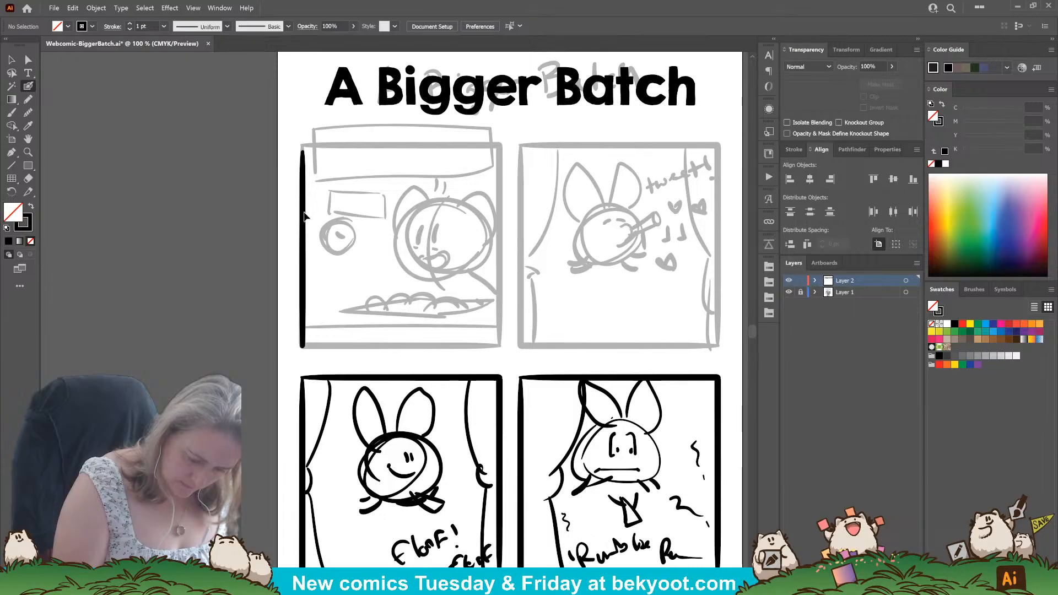
# Duplicate the left edge stroke, rotate the copy 90° and place it along the top edge of the first panel.
pyautogui.keyDown('ctrl'); pyautogui.click(303, 218); pyautogui.keyUp('ctrl')
pyautogui.press('v')
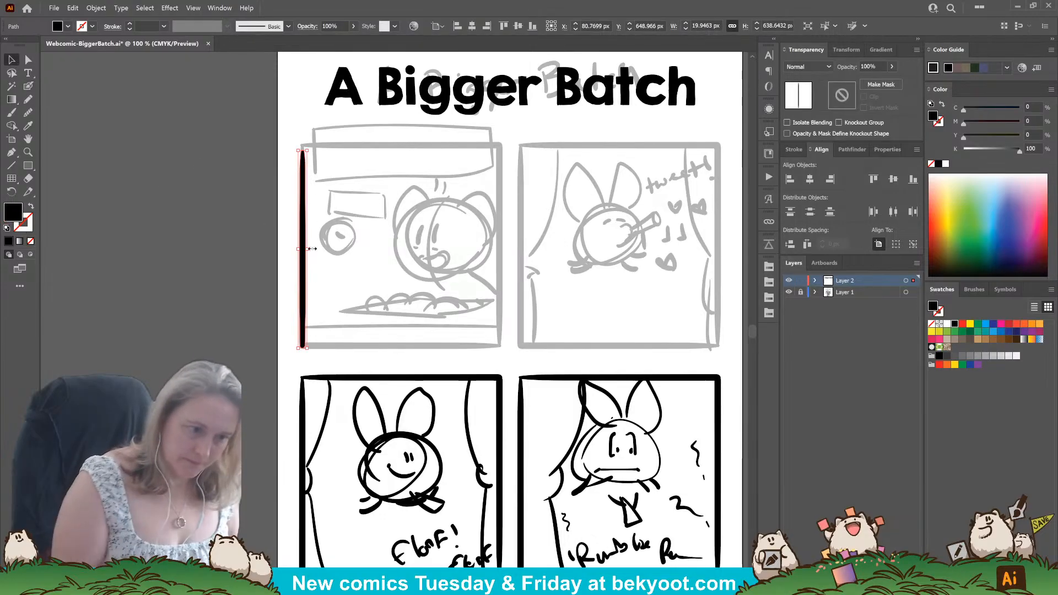
pyautogui.moveTo(305, 259); pyautogui.dragTo(441, 245)
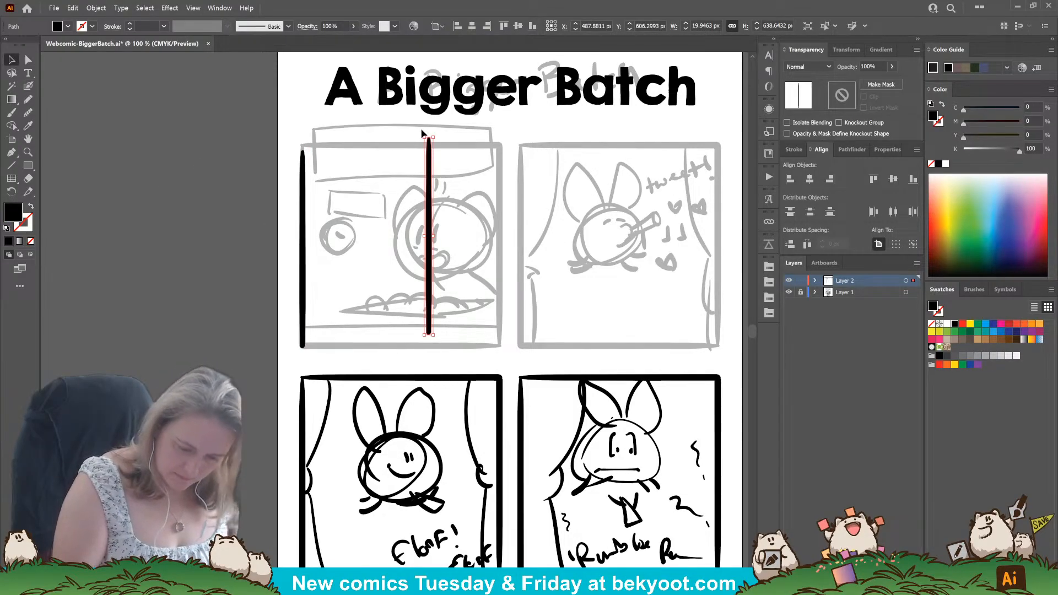
pyautogui.moveTo(423, 134); pyautogui.dragTo(326, 236)
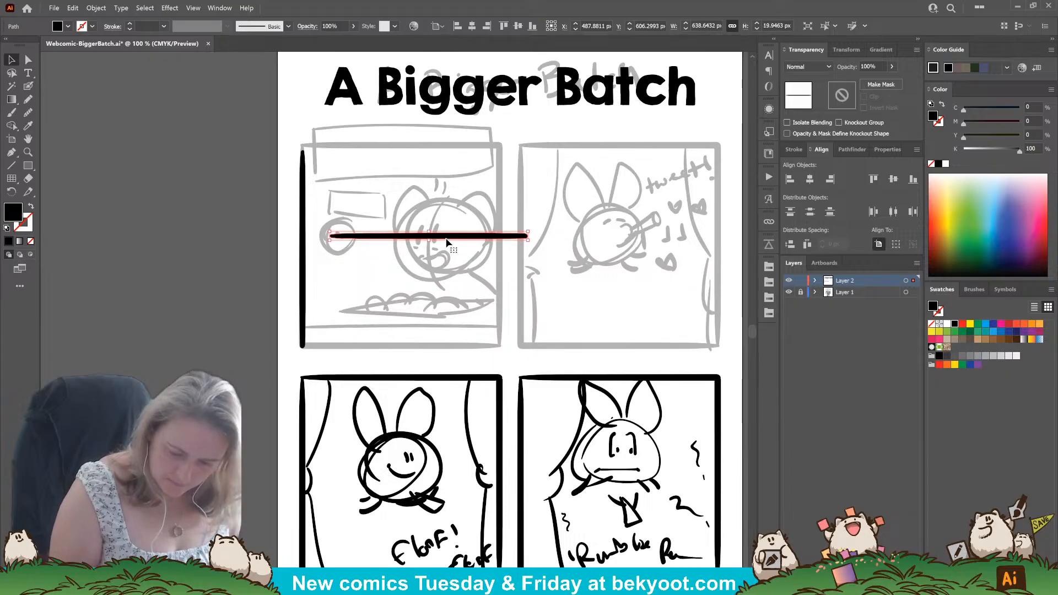
pyautogui.moveTo(443, 241); pyautogui.dragTo(419, 144)
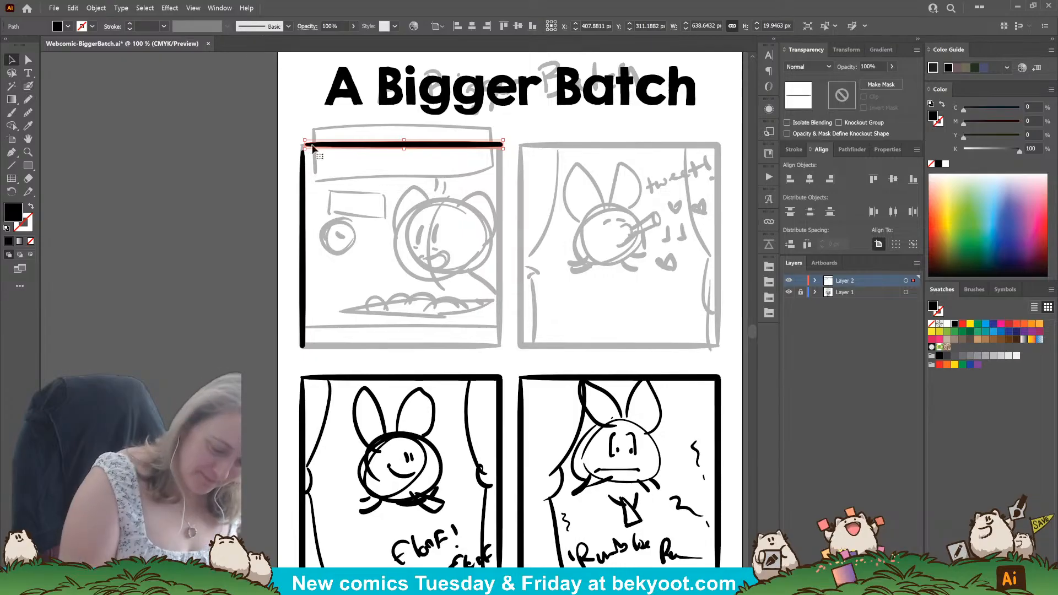
# Shorten the top and left edge strokes at their shared corner and bridge them with a rounded Blob Brush stroke.
pyautogui.moveTo(306, 144); pyautogui.dragTo(317, 145)
pyautogui.click(301, 188)
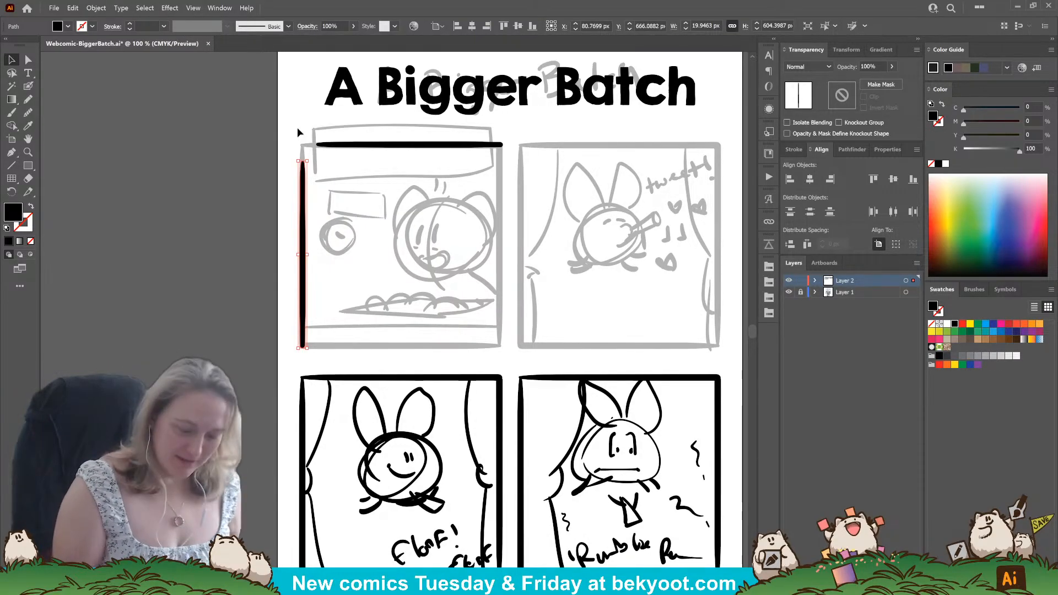
pyautogui.click(222, 229)
pyautogui.click(29, 87)
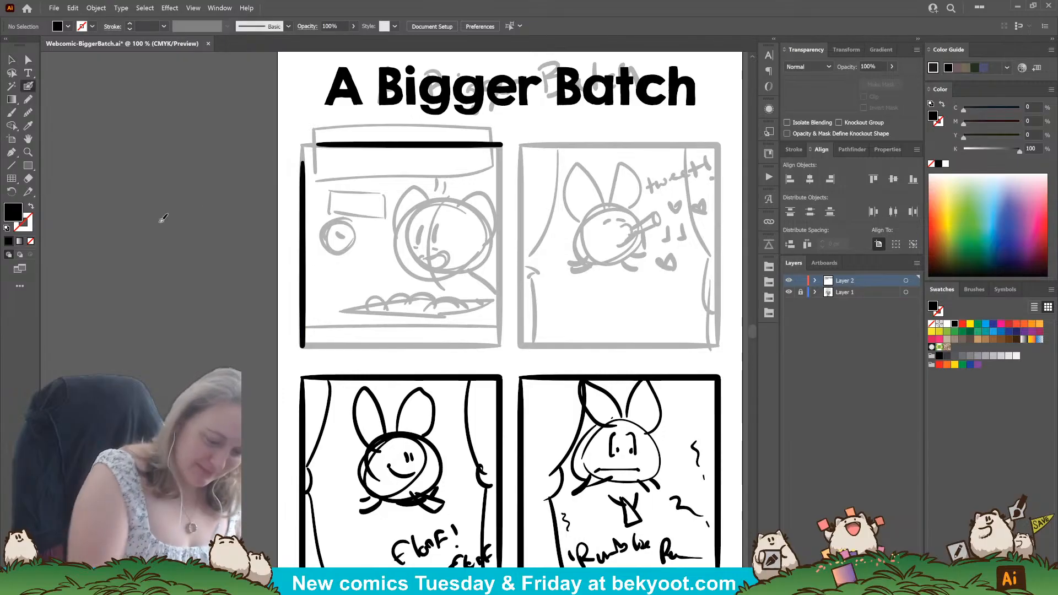
pyautogui.moveTo(303, 162)
pyautogui.mouseDown()
pyautogui.moveTo(322, 143)
pyautogui.moveTo(339, 143)
pyautogui.mouseUp()
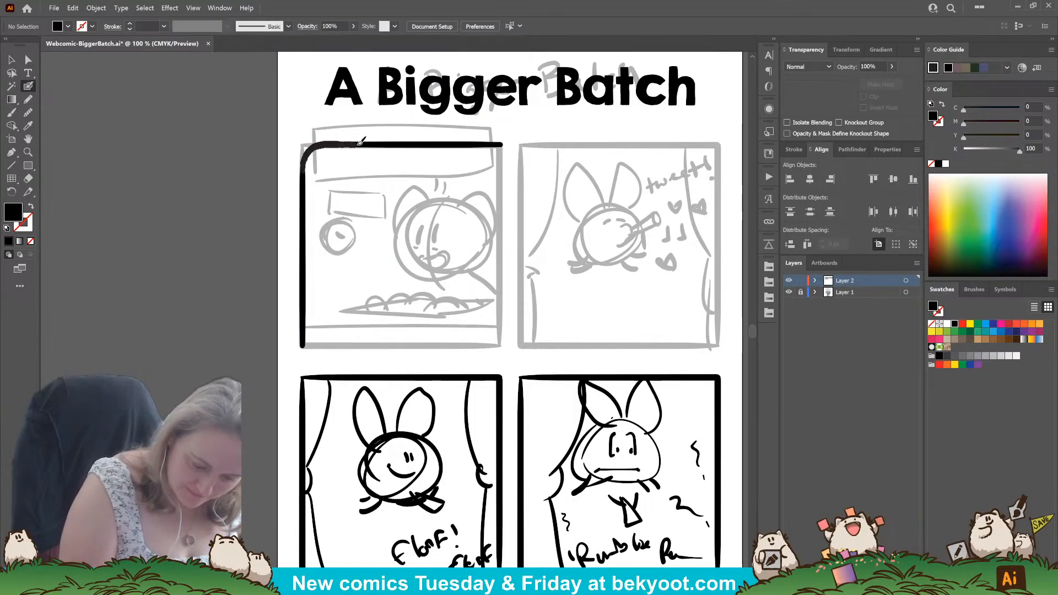
# Select the left edge, top edge and rounded corner strokes of the first panel and group them.
pyautogui.hotkey('shift', 'x')
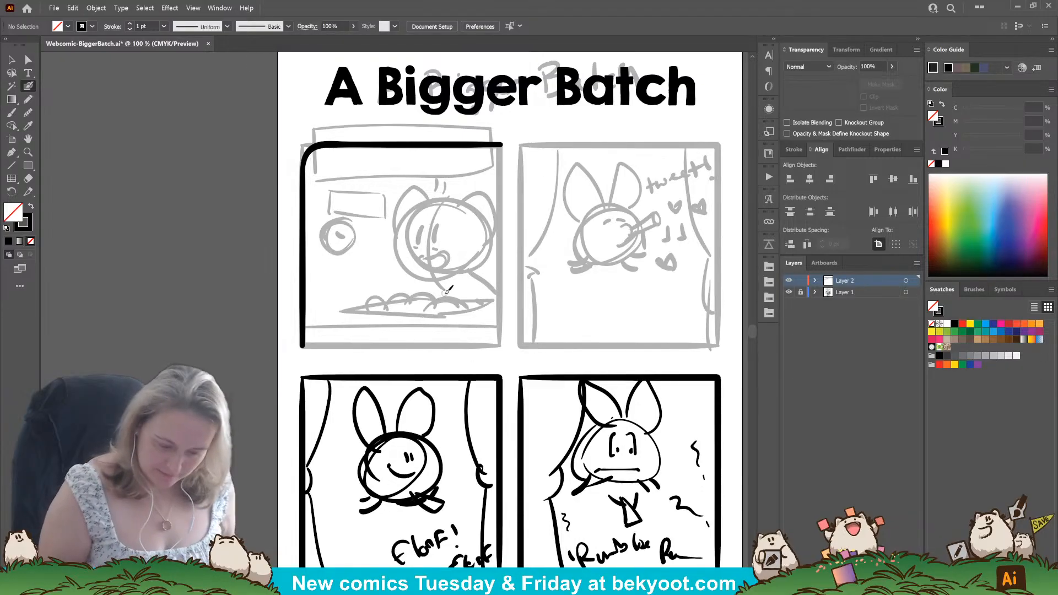
pyautogui.press('v')
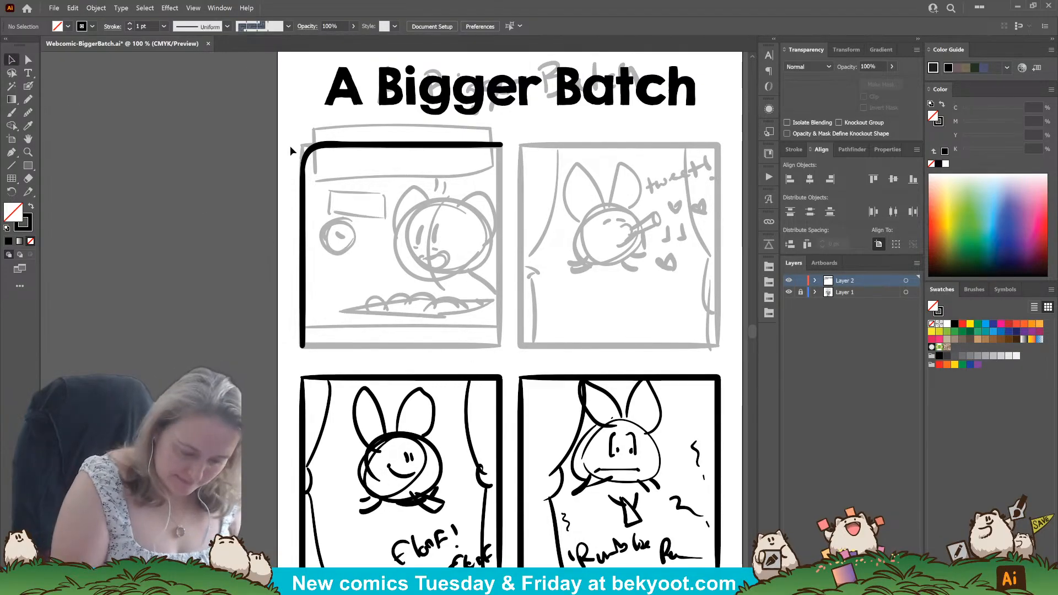
pyautogui.moveTo(291, 140); pyautogui.dragTo(353, 197)
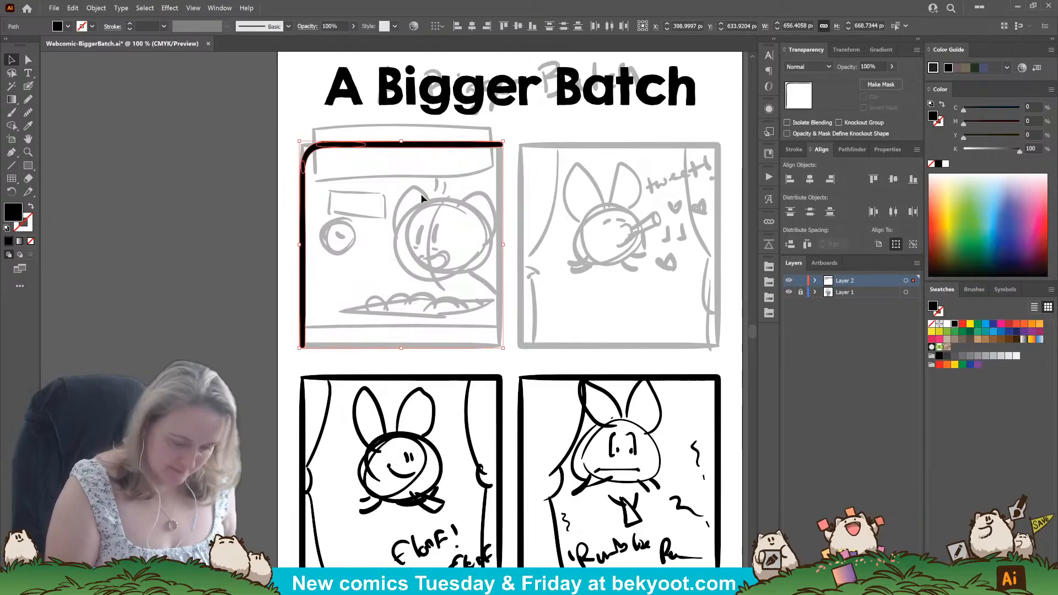
pyautogui.click(421, 194)
pyautogui.click(415, 145)
pyautogui.moveTo(288, 136); pyautogui.dragTo(344, 202)
pyautogui.keyDown('shift'); pyautogui.click(430, 145); pyautogui.keyUp('shift')
pyautogui.keyDown('shift'); pyautogui.click(438, 145); pyautogui.keyUp('shift')
pyautogui.hotkey('ctrl', 'g')
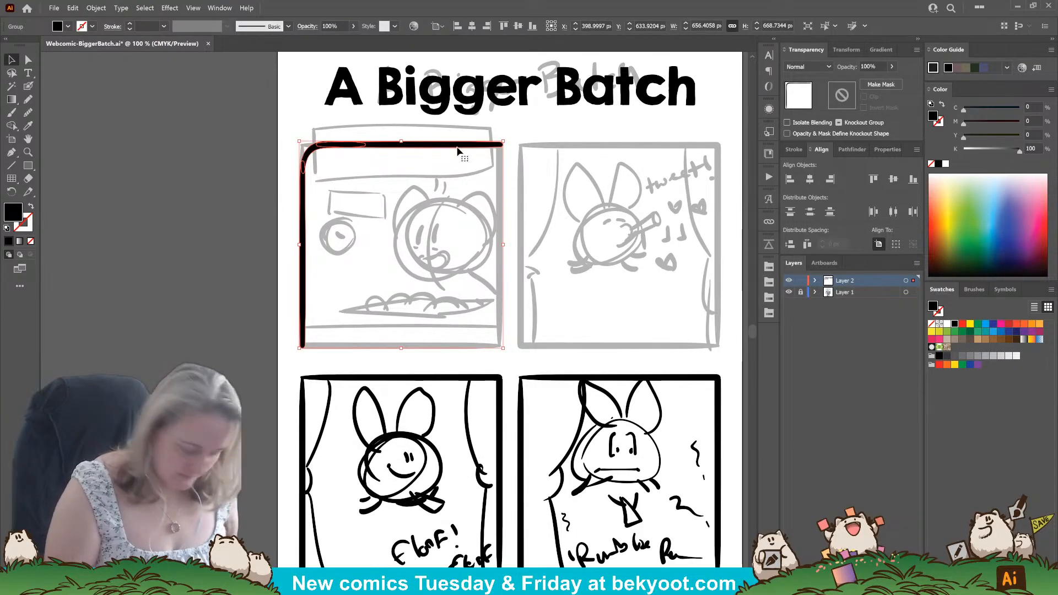
# Duplicate the half frame, rotate the copy 180° to close the panel's lower right side, and group both halves.
pyautogui.keyDown('alt'); pyautogui.moveTo(462, 144); pyautogui.dragTo(331, 342); pyautogui.keyUp('alt')
pyautogui.moveTo(506, 182); pyautogui.dragTo(502, 165)
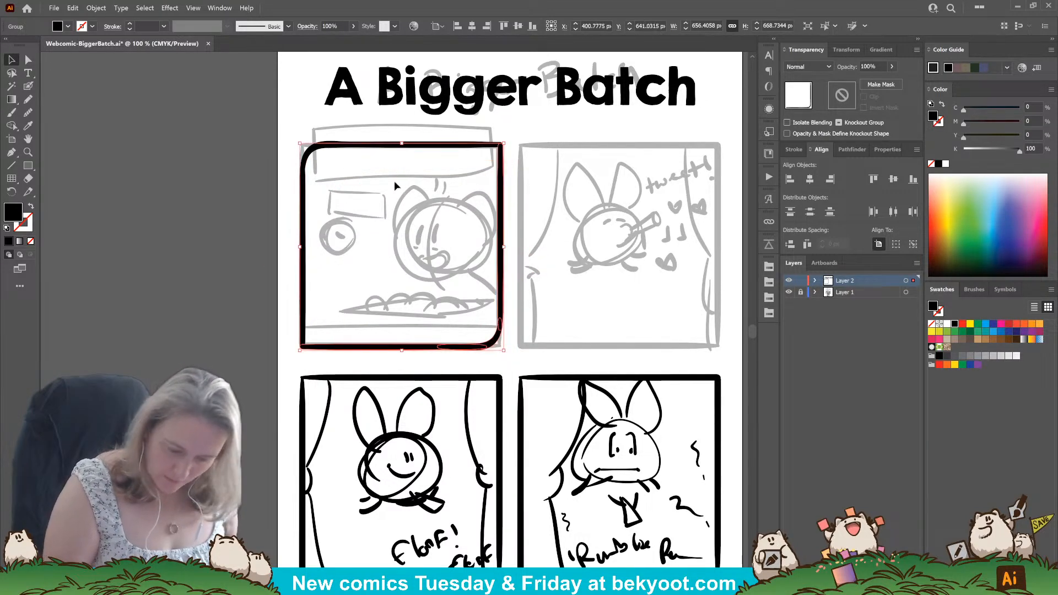
pyautogui.keyDown('shift'); pyautogui.click(314, 158); pyautogui.keyUp('shift')
pyautogui.hotkey('ctrl', 'g')
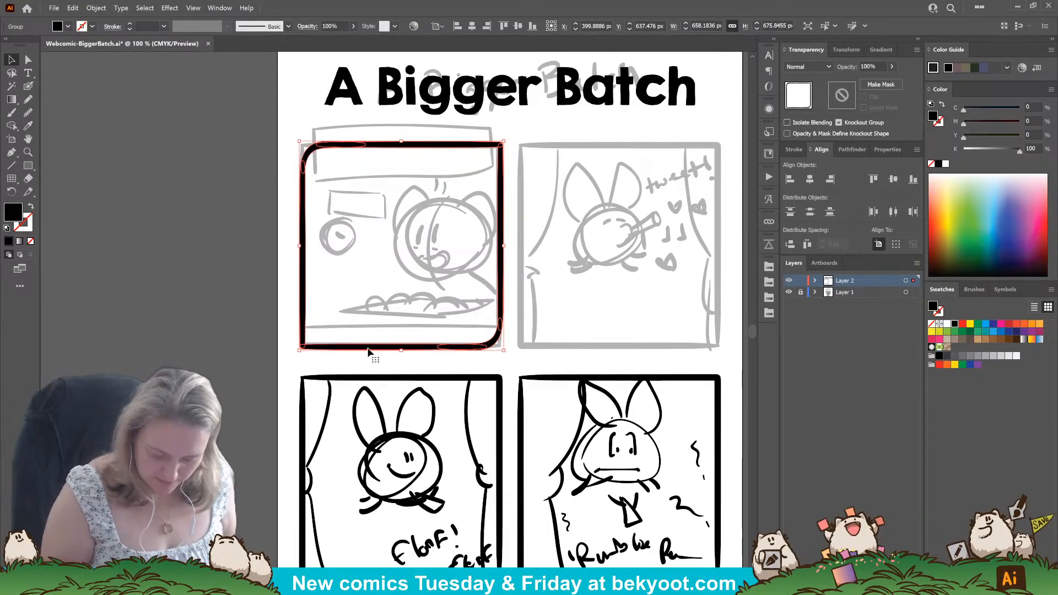
# Copy the finished frame onto the second panel and center the pair of frames horizontally on the artboard.
pyautogui.moveTo(368, 348)
pyautogui.mouseDown()
pyautogui.moveTo(596, 343)
pyautogui.moveTo(584, 339)
pyautogui.mouseUp()
pyautogui.keyDown('shift'); pyautogui.click(481, 348); pyautogui.keyUp('shift')
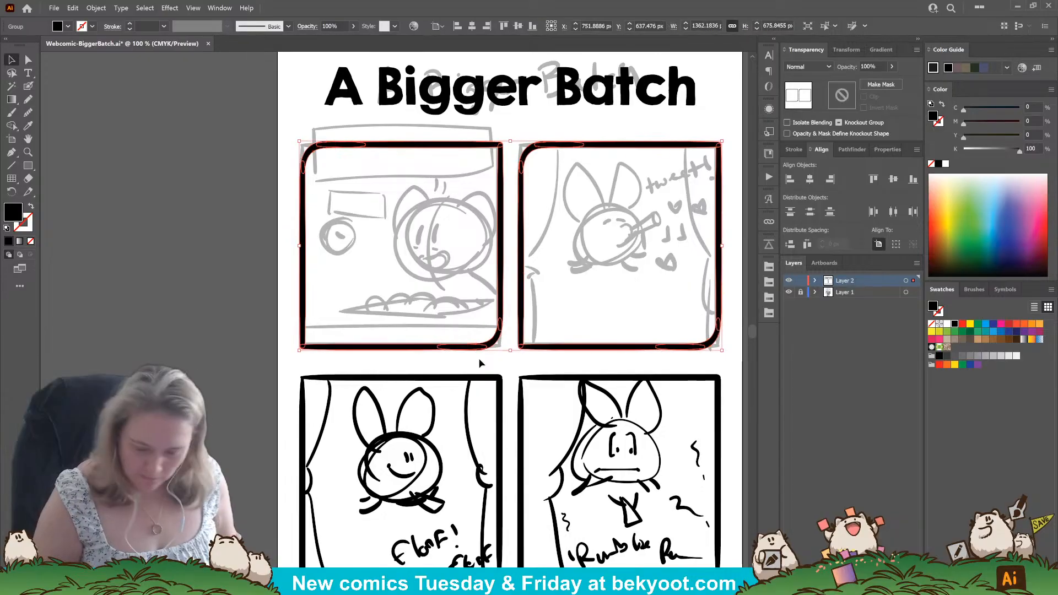
pyautogui.click(810, 179)
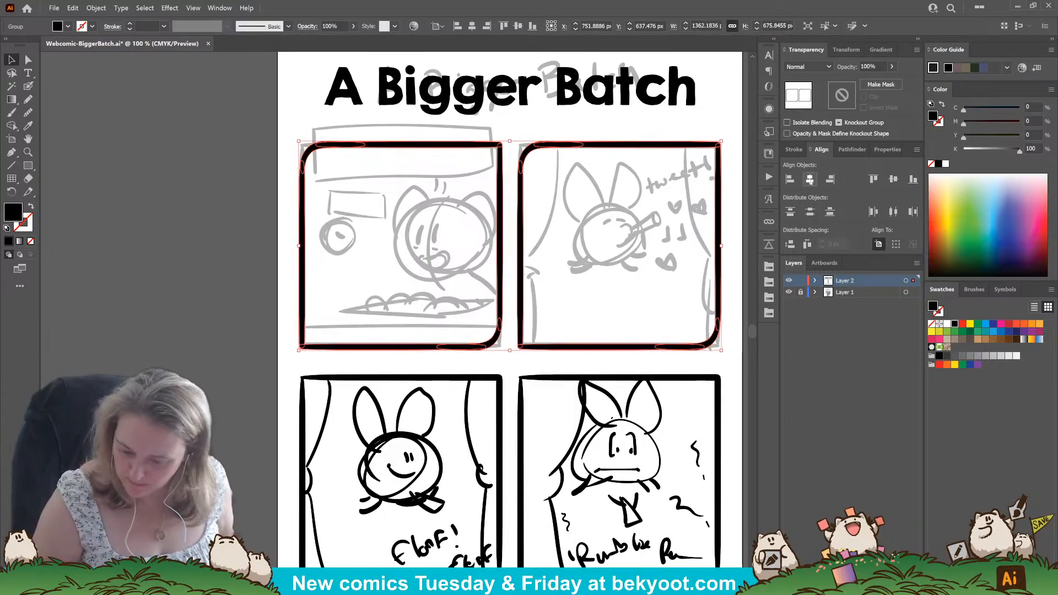
# Copy the top pair of frames onto the second row of panels and nudge the copies slightly down.
pyautogui.hotkey('ctrl', 'shift', 'g')
pyautogui.click(623, 249)
pyautogui.moveTo(547, 393); pyautogui.dragTo(425, 302)
pyautogui.click(373, 250)
pyautogui.keyDown('shift'); pyautogui.click(408, 257); pyautogui.keyUp('shift')
pyautogui.moveTo(444, 258); pyautogui.dragTo(462, 488)
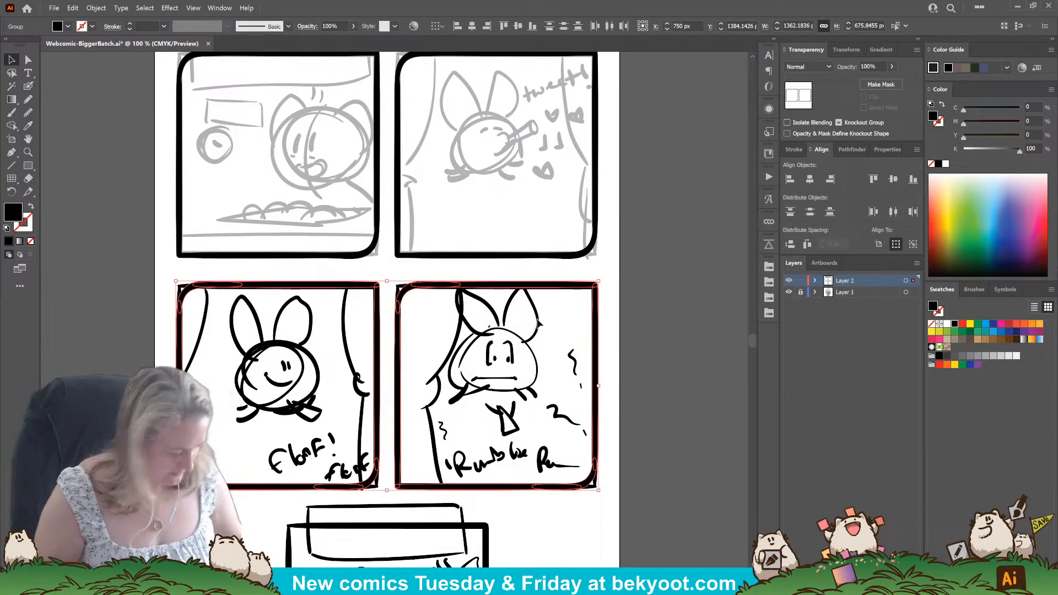
pyautogui.press('Down')
pyautogui.press('Down')
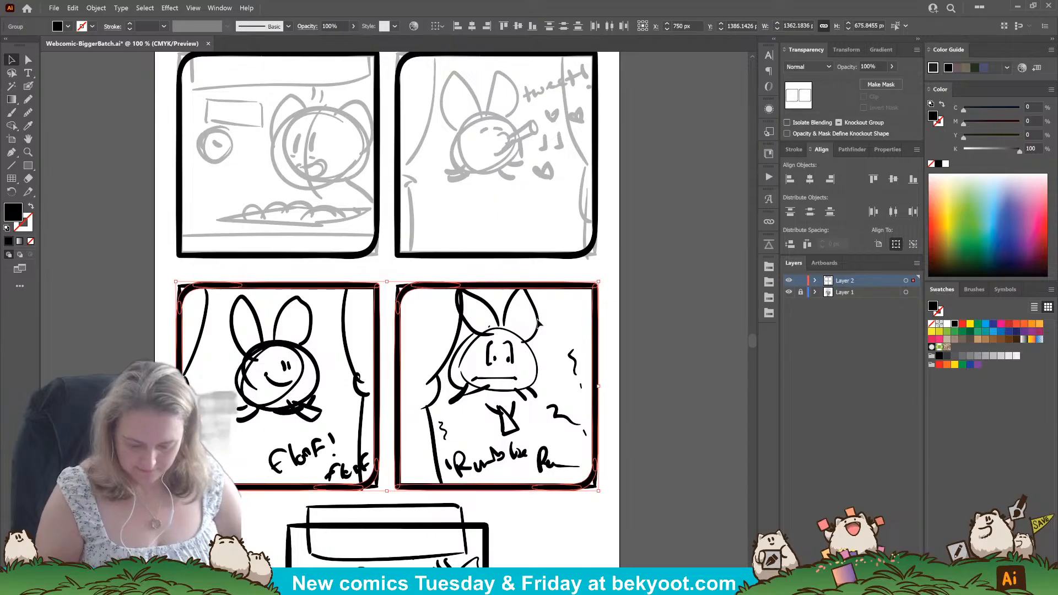
# Place a copy of the frame over the fifth panel and center it horizontally on the artboard.
pyautogui.click(625, 276)
pyautogui.scroll(-3, 512, 337)
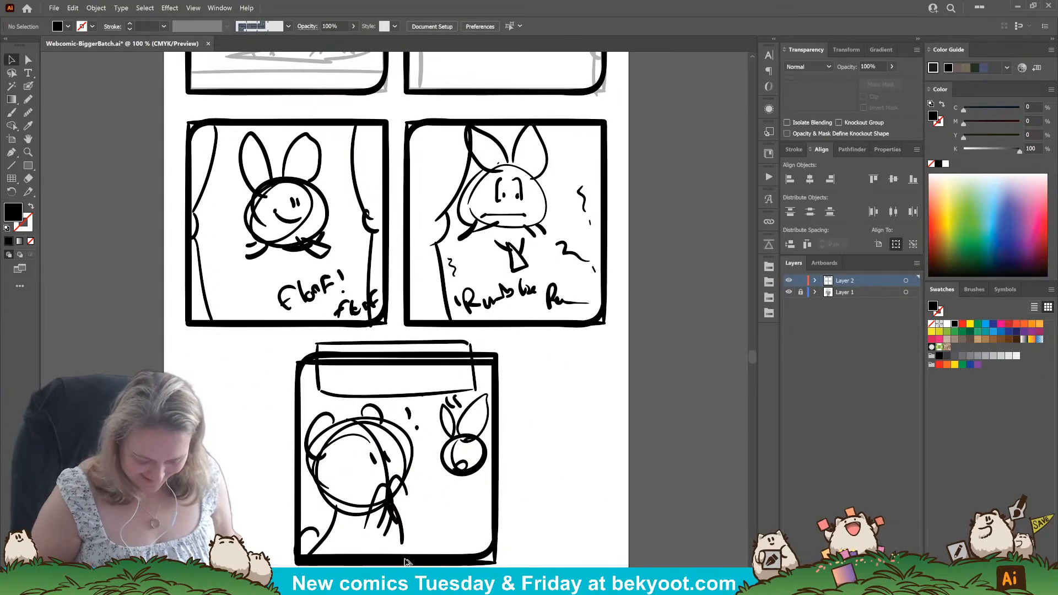
pyautogui.click(405, 565)
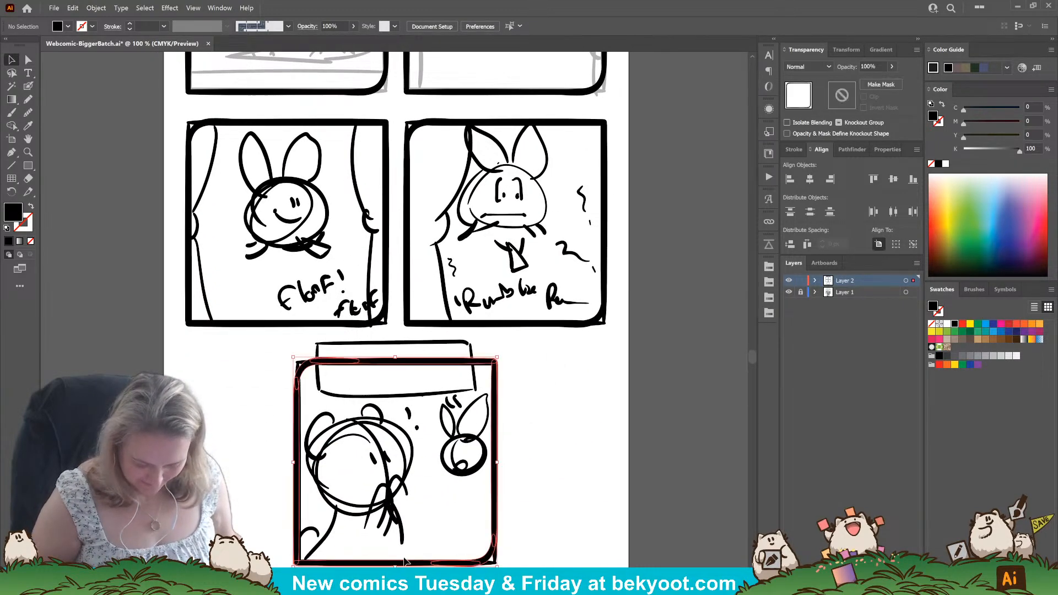
pyautogui.click(810, 179)
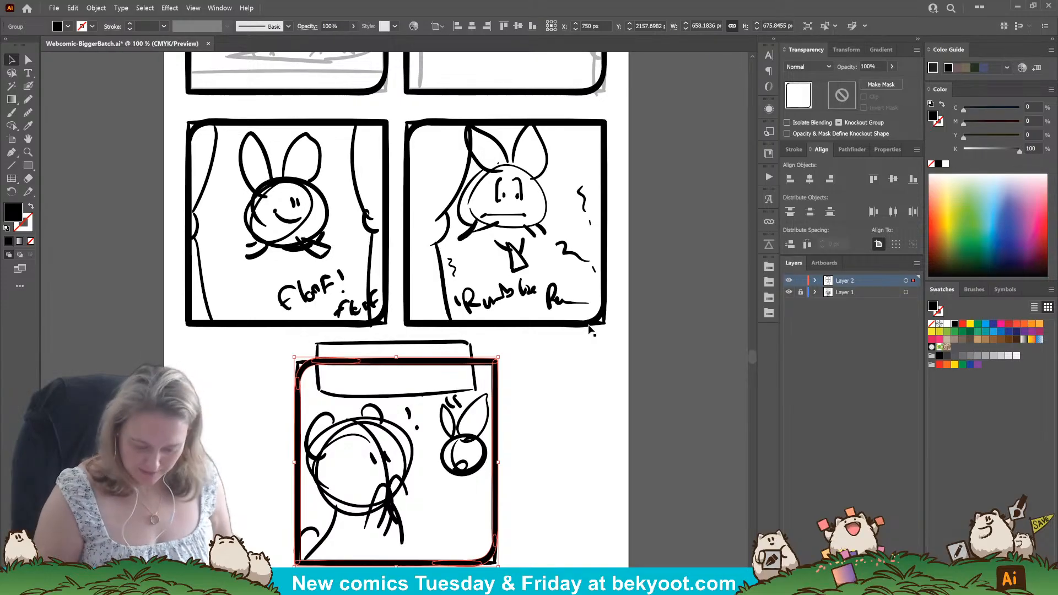
pyautogui.click(544, 403)
pyautogui.scroll(3, 534, 399)
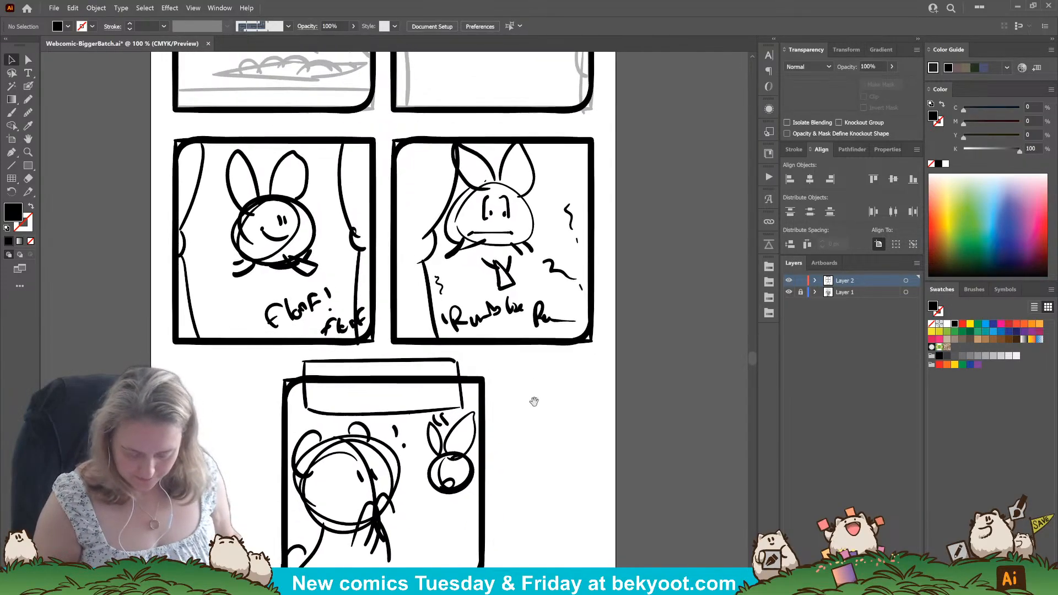
pyautogui.moveTo(621, 327); pyautogui.dragTo(621, 240)
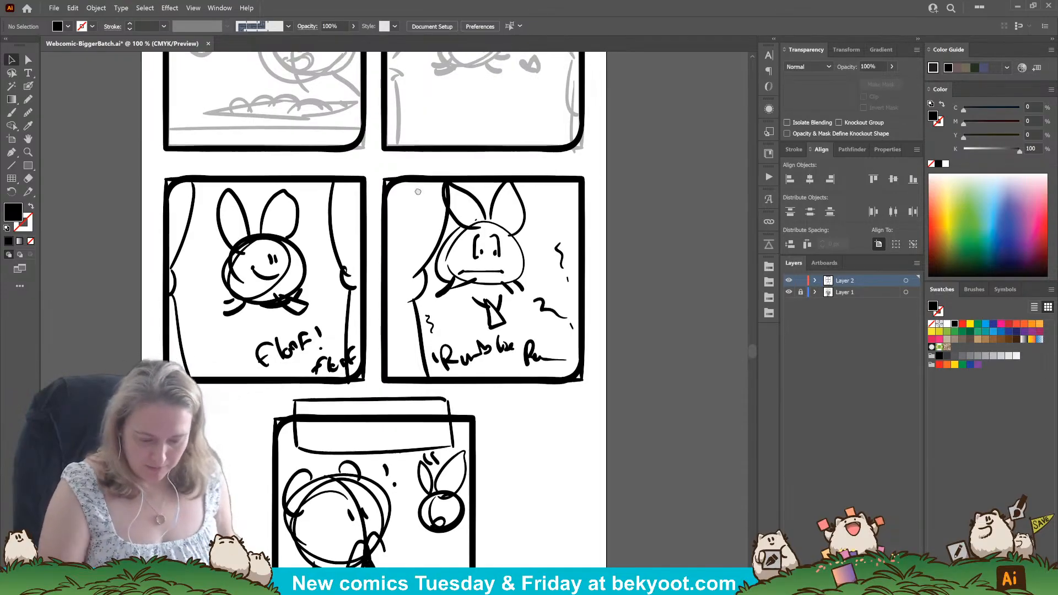
pyautogui.moveTo(487, 91); pyautogui.dragTo(528, 312)
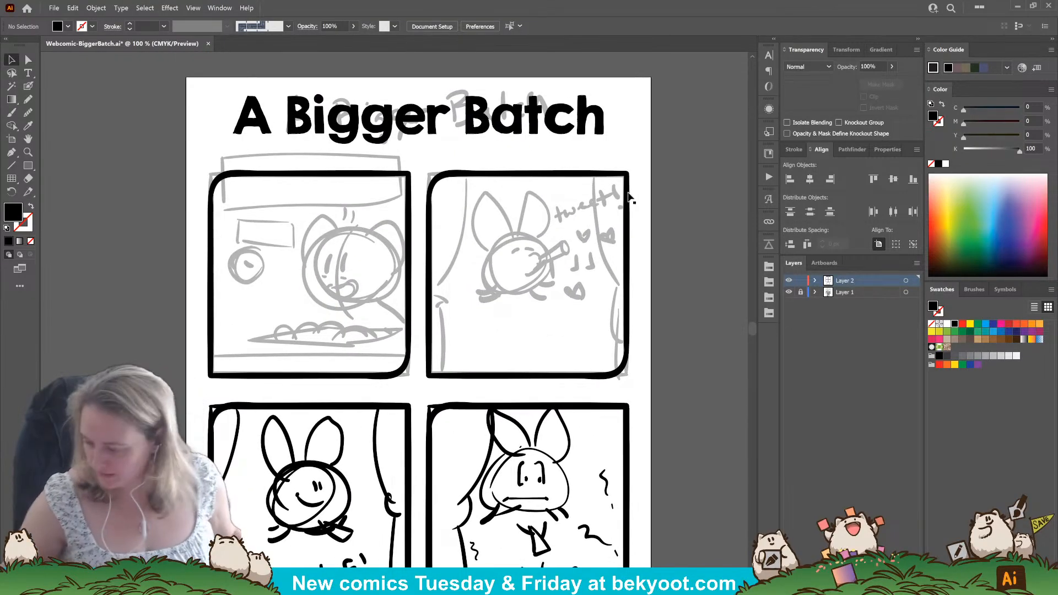
pyautogui.scroll(1, 289, 226)
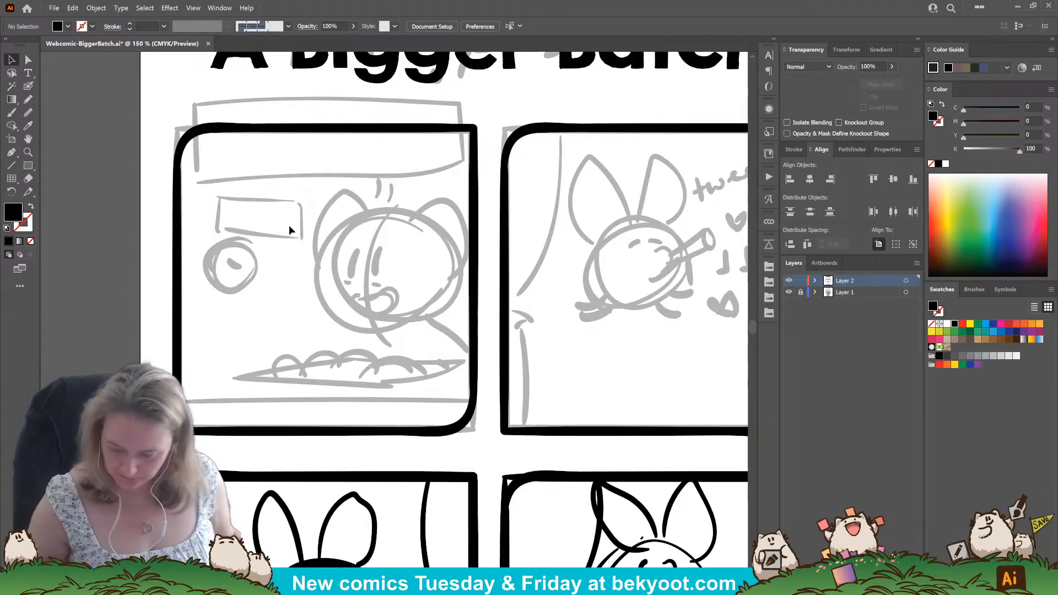
# Ink the character's rounded head outline over the first panel's sketch and smooth the join at its top.
pyautogui.click(28, 87)
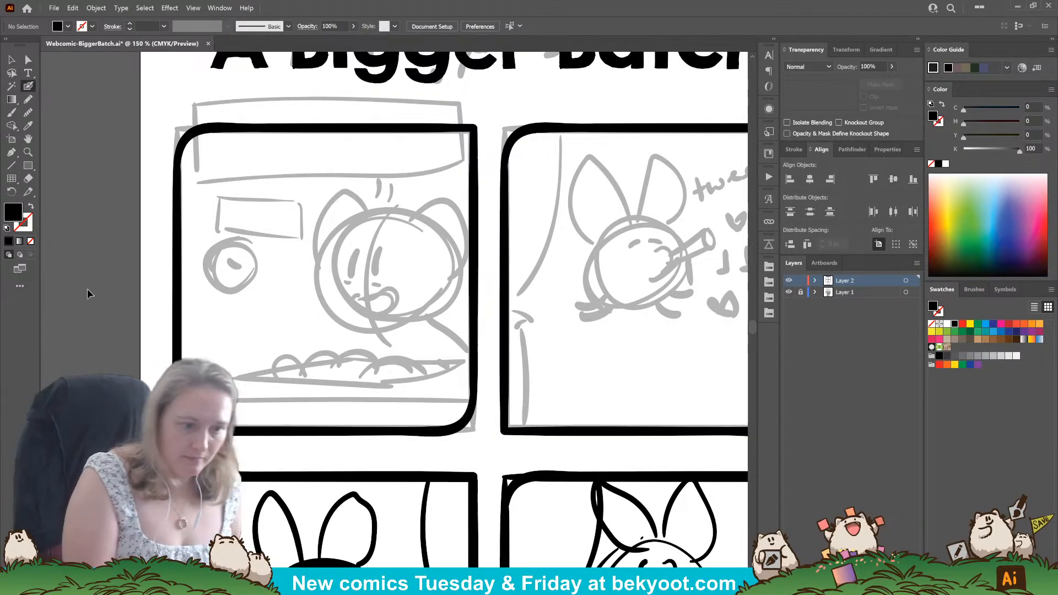
pyautogui.moveTo(404, 275); pyautogui.dragTo(404, 290)
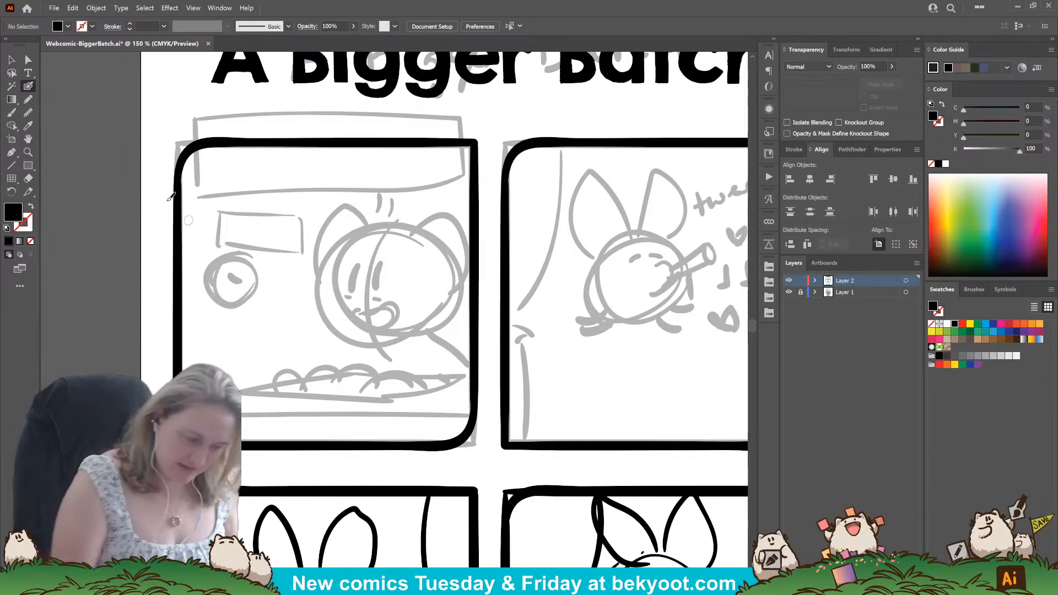
pyautogui.moveTo(350, 361); pyautogui.dragTo(408, 373)
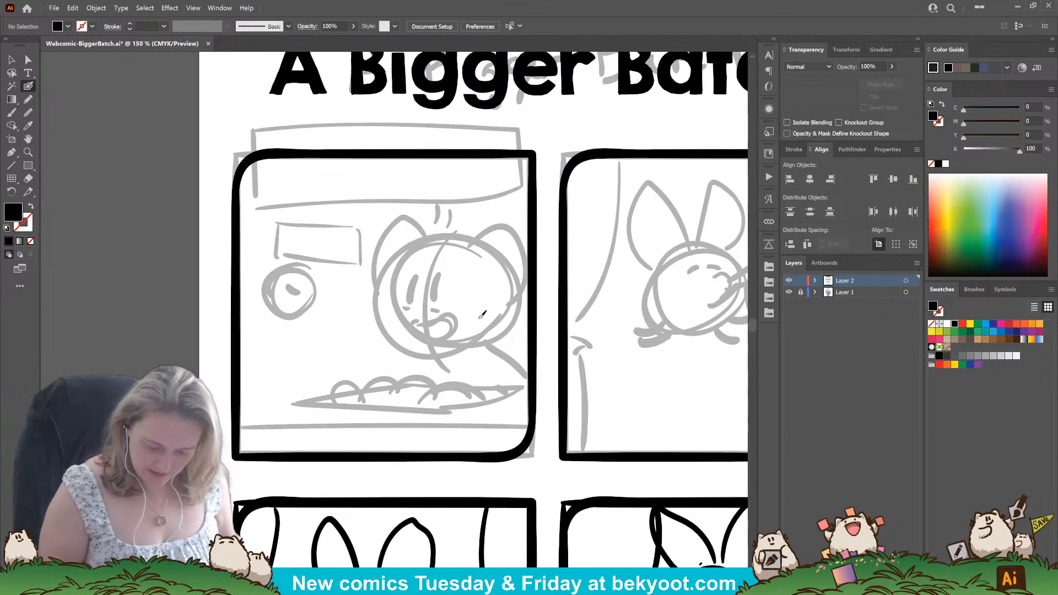
pyautogui.moveTo(494, 254)
pyautogui.mouseDown()
pyautogui.moveTo(438, 234)
pyautogui.moveTo(393, 276)
pyautogui.moveTo(385, 325)
pyautogui.moveTo(414, 343)
pyautogui.moveTo(505, 334)
pyautogui.moveTo(511, 289)
pyautogui.moveTo(491, 243)
pyautogui.moveTo(474, 234)
pyautogui.mouseUp()
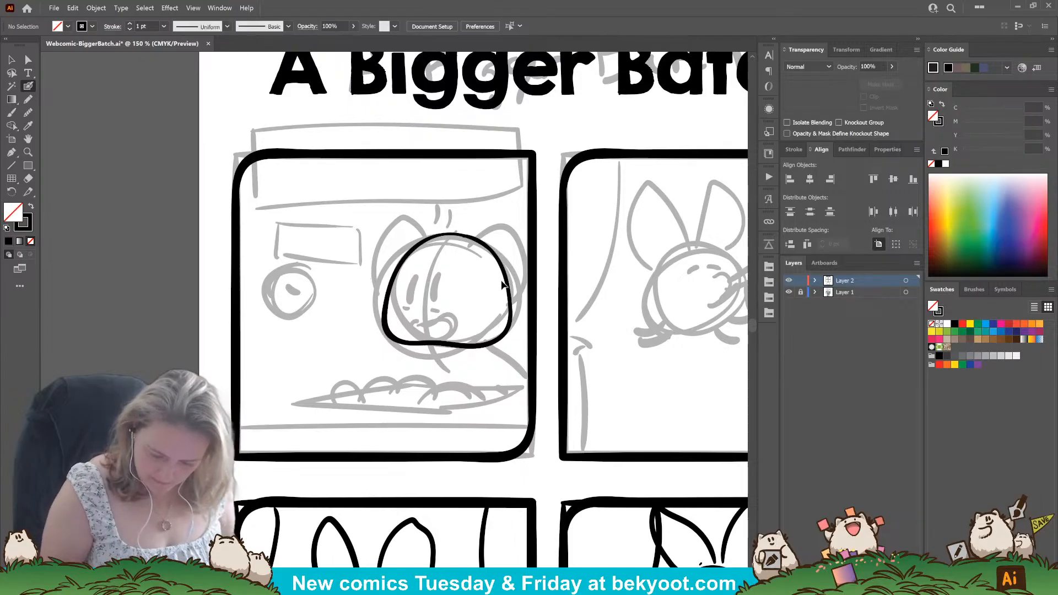
pyautogui.click(30, 114)
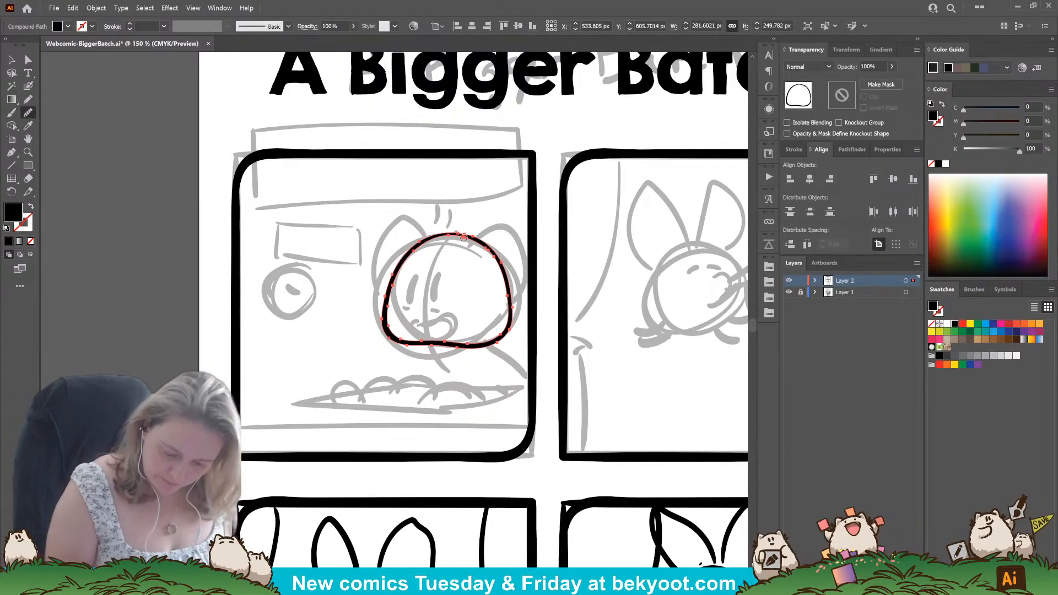
pyautogui.moveTo(463, 238)
pyautogui.mouseDown()
pyautogui.moveTo(419, 243)
pyautogui.moveTo(482, 242)
pyautogui.moveTo(461, 234)
pyautogui.mouseUp()
pyautogui.keyDown('ctrl'); pyautogui.click(483, 240); pyautogui.keyUp('ctrl')
pyautogui.hotkey('ctrl', 'shift', 'a')
pyautogui.click(28, 85)
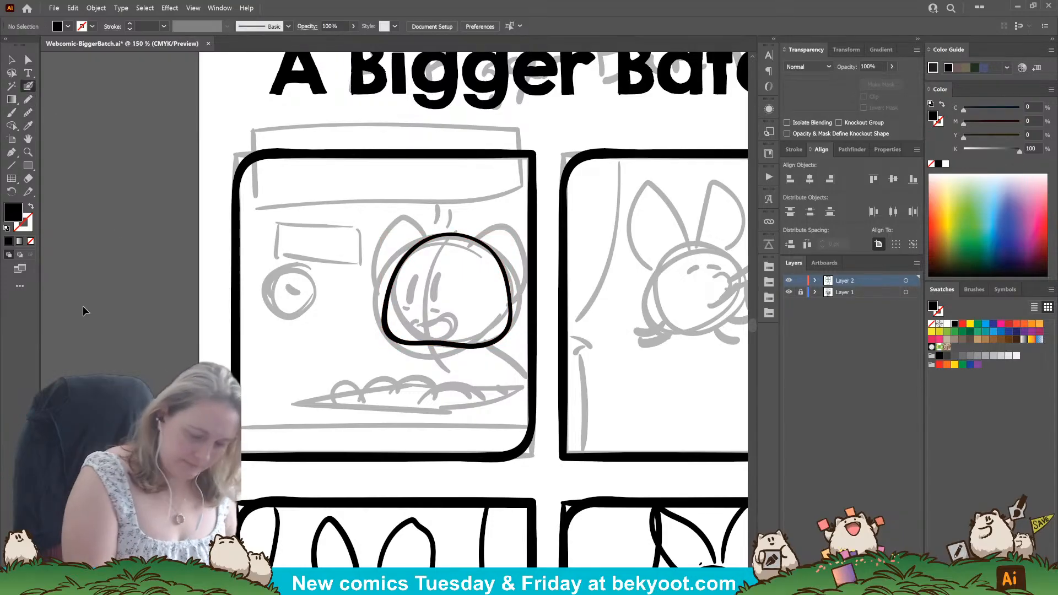
# Reposition the head outline slightly up and to the left over the first panel's sketch.
pyautogui.keyDown('ctrl'); pyautogui.click(460, 237); pyautogui.keyUp('ctrl')
pyautogui.moveTo(448, 233); pyautogui.dragTo(448, 237)
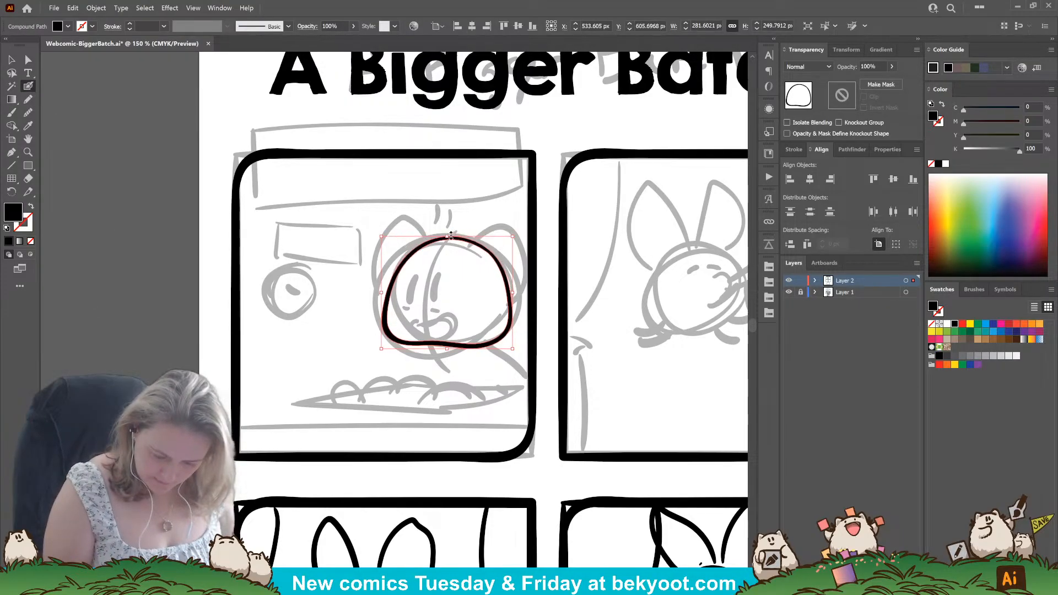
pyautogui.keyDown('ctrl'); pyautogui.click(476, 286); pyautogui.keyUp('ctrl')
pyautogui.moveTo(468, 347); pyautogui.dragTo(465, 341)
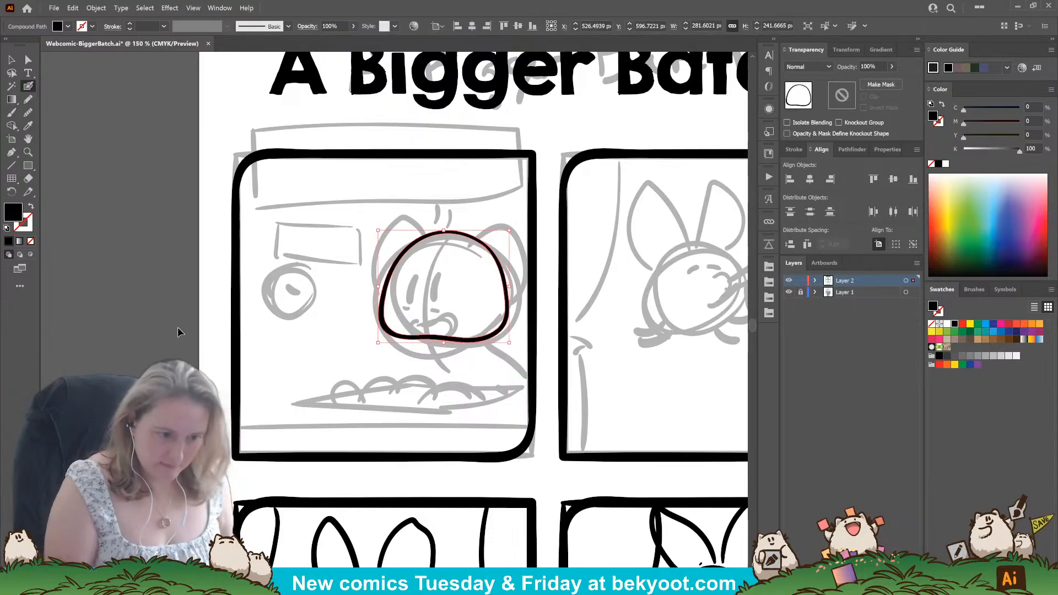
pyautogui.keyDown('ctrl'); pyautogui.click(178, 326); pyautogui.keyUp('ctrl')
# Draw a curved center guide line down the face, group it with the head outline, and isolate the group for editing.
pyautogui.moveTo(344, 343); pyautogui.dragTo(331, 333)
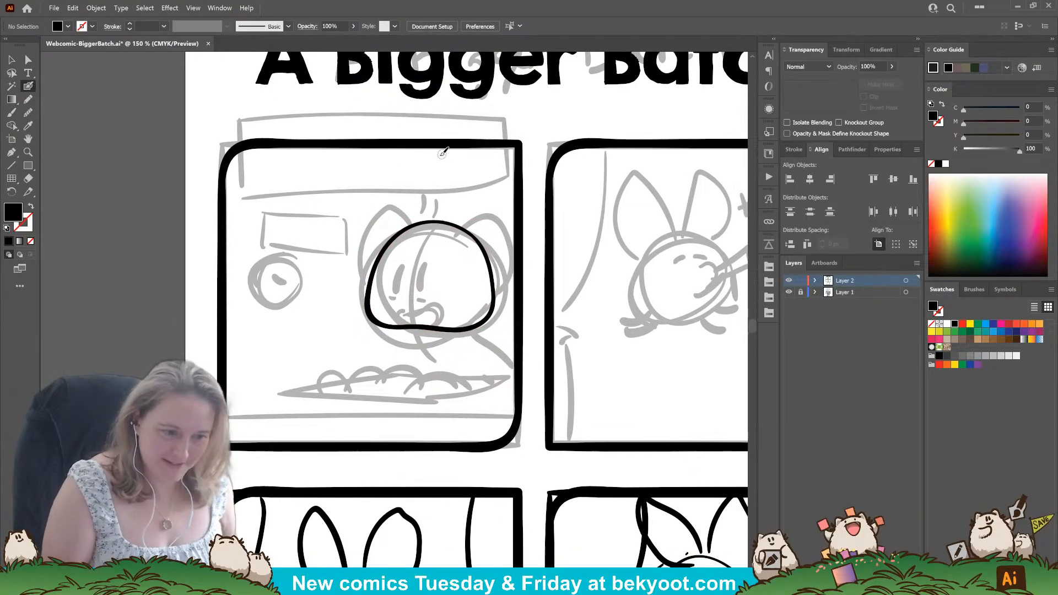
pyautogui.moveTo(451, 214)
pyautogui.mouseDown()
pyautogui.moveTo(413, 284)
pyautogui.moveTo(422, 336)
pyautogui.mouseUp()
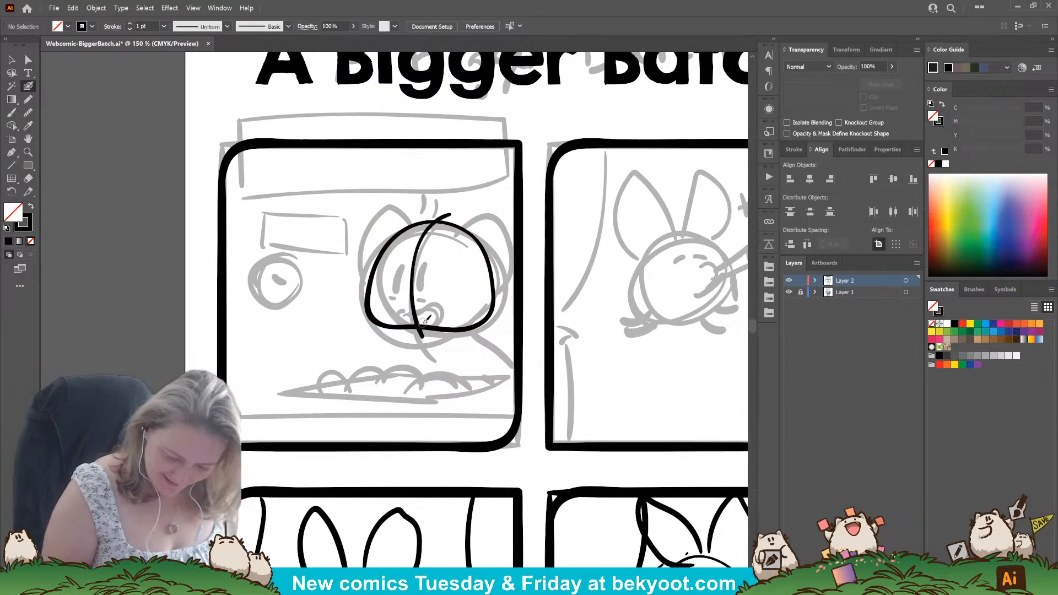
pyautogui.keyDown('ctrl'); pyautogui.click(415, 282); pyautogui.keyUp('ctrl')
pyautogui.keyDown('ctrl'); pyautogui.keyDown('shift'); pyautogui.click(441, 330); pyautogui.keyUp('shift'); pyautogui.keyUp('ctrl')
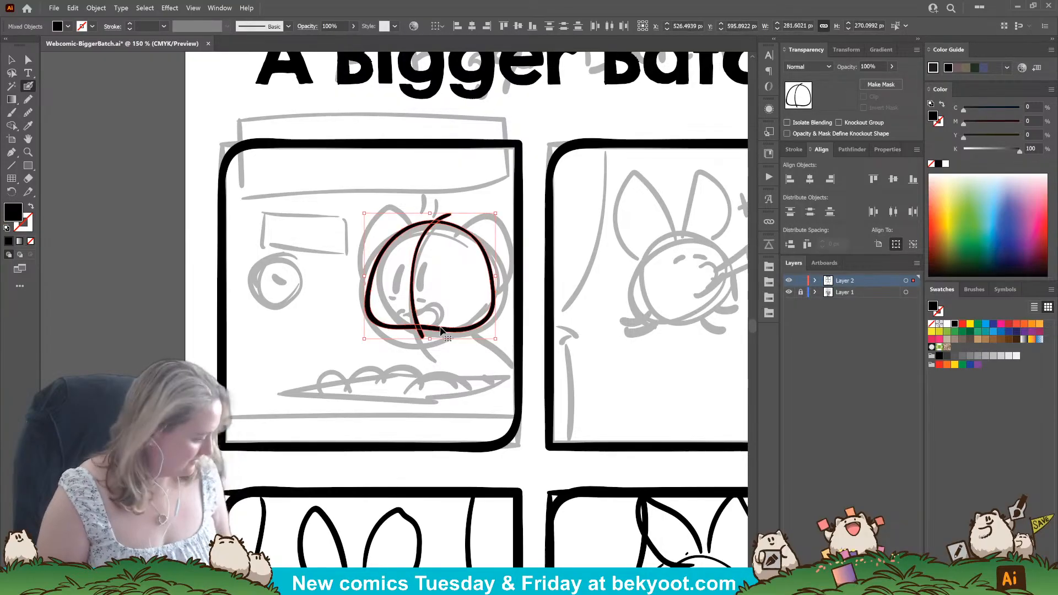
pyautogui.hotkey('ctrl', 'g')
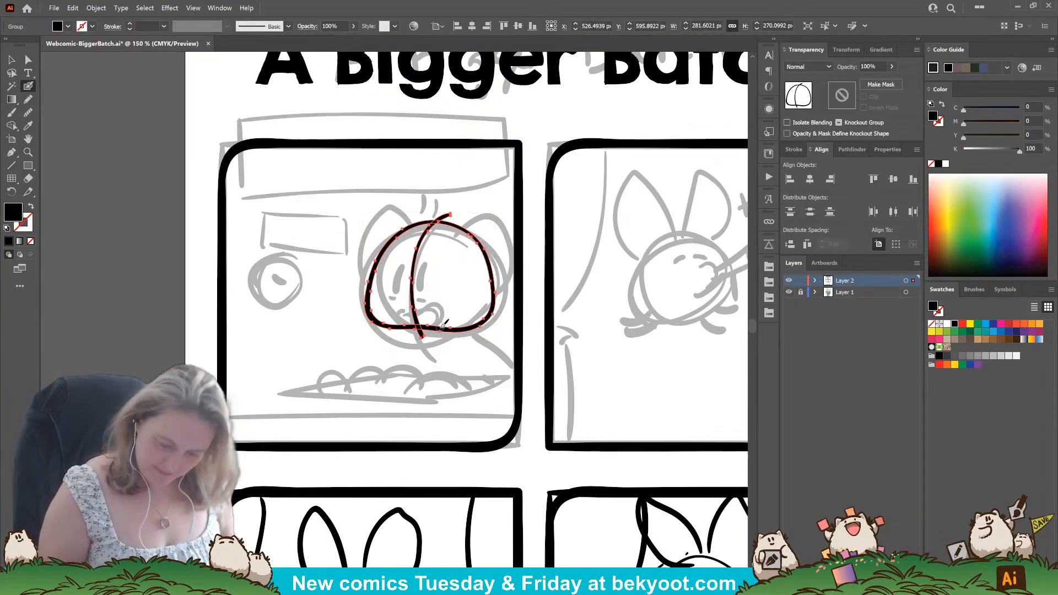
pyautogui.keyDown('ctrl'); pyautogui.doubleClick(422, 223); pyautogui.keyUp('ctrl')
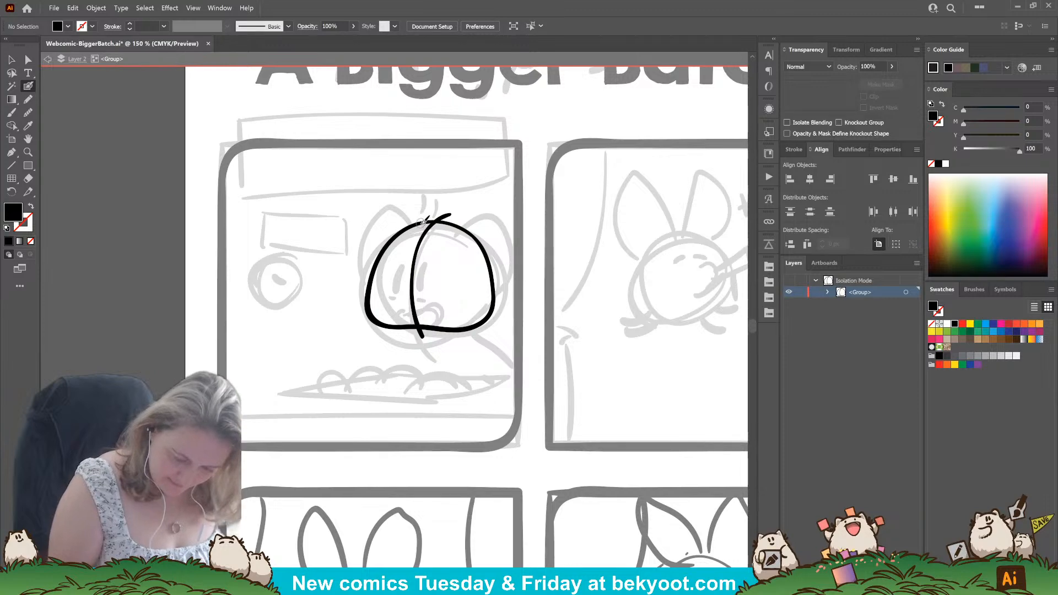
# Ink the ears on both sides of the head, shift the right ear slightly inward, and add their small inner details.
pyautogui.moveTo(423, 221)
pyautogui.mouseDown()
pyautogui.moveTo(412, 207)
pyautogui.moveTo(372, 228)
pyautogui.moveTo(360, 267)
pyautogui.moveTo(372, 297)
pyautogui.mouseUp()
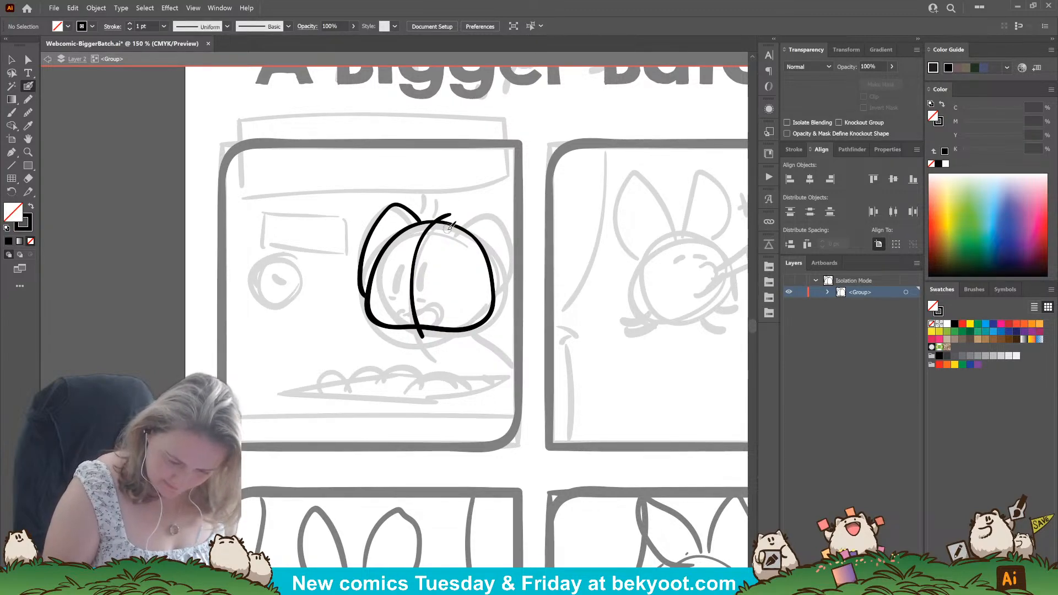
pyautogui.moveTo(449, 230)
pyautogui.mouseDown()
pyautogui.moveTo(489, 217)
pyautogui.moveTo(502, 239)
pyautogui.moveTo(497, 300)
pyautogui.moveTo(483, 300)
pyautogui.moveTo(450, 227)
pyautogui.mouseUp()
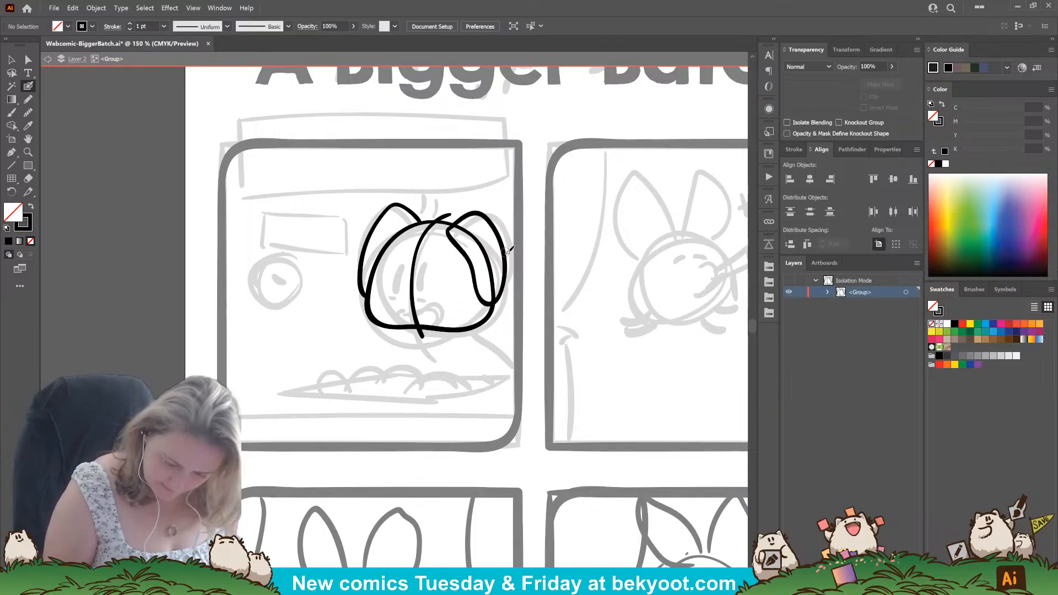
pyautogui.moveTo(505, 265); pyautogui.dragTo(504, 260)
pyautogui.hotkey('shift', 'x')
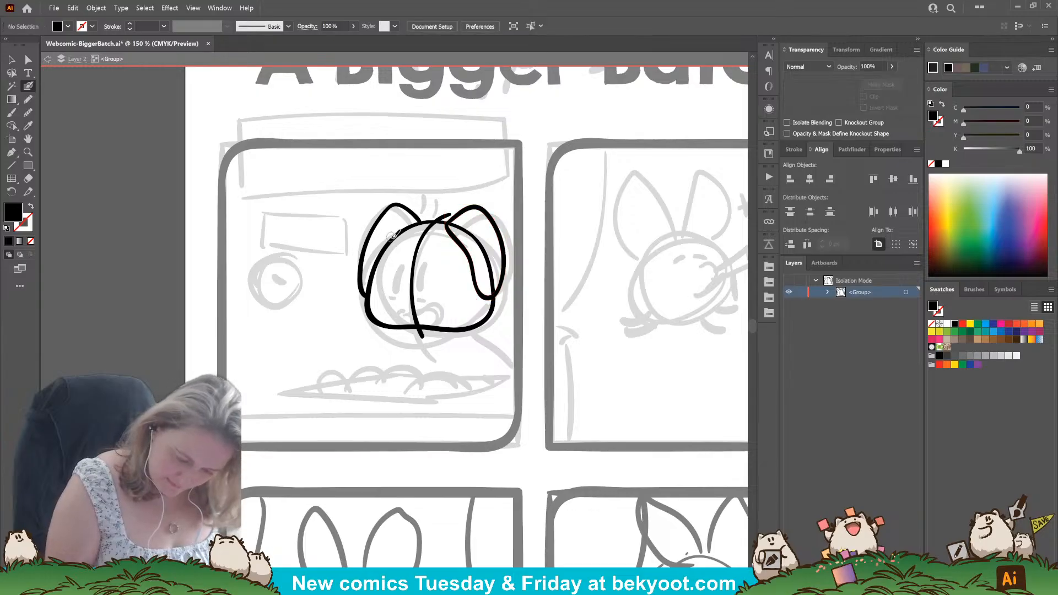
pyautogui.moveTo(386, 239); pyautogui.dragTo(378, 266)
pyautogui.hotkey('ctrl', 'z')
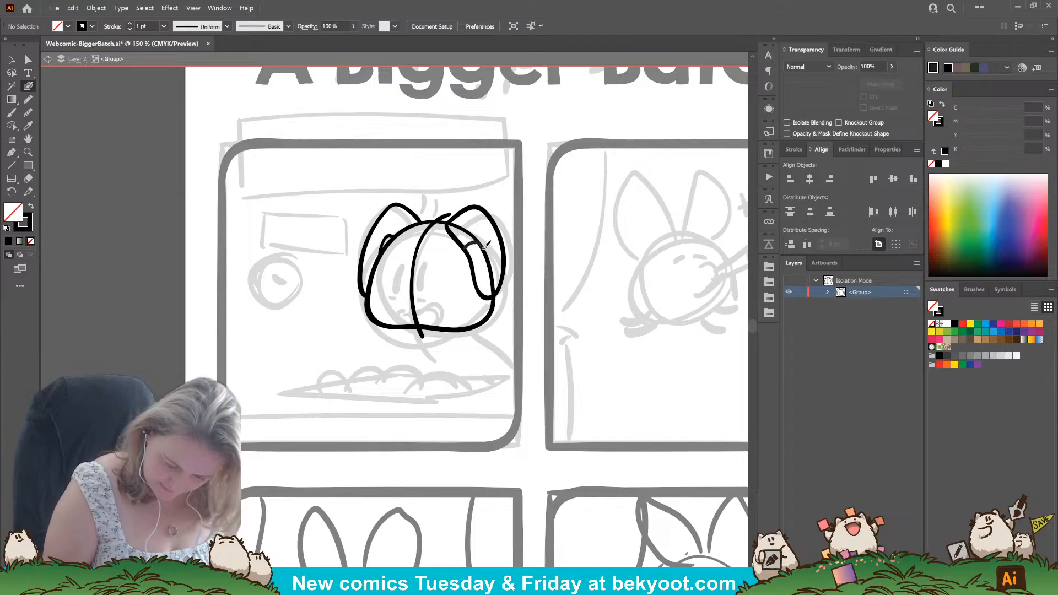
pyautogui.moveTo(487, 244); pyautogui.dragTo(474, 270)
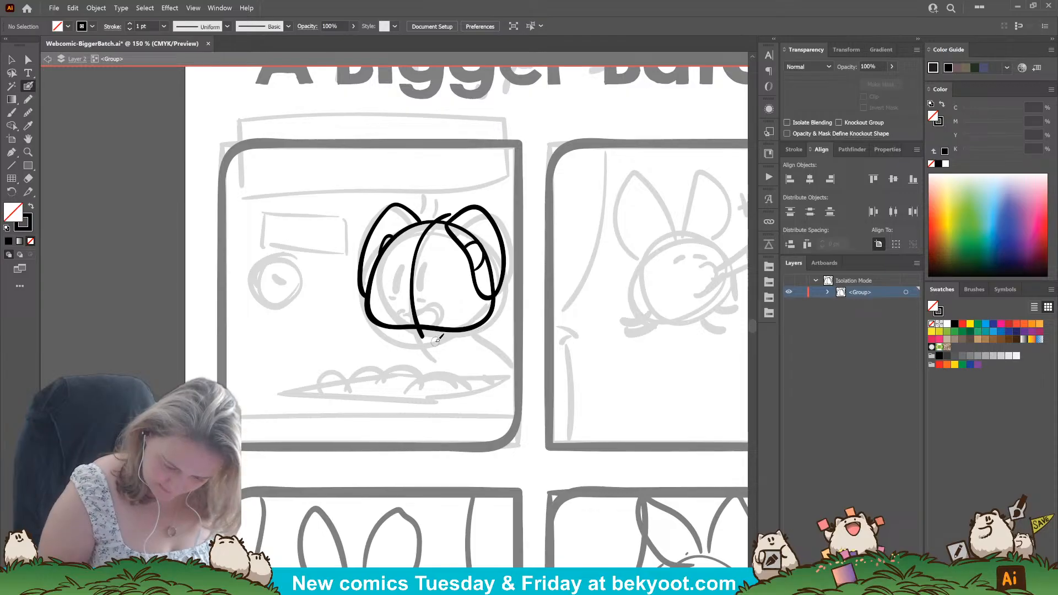
# Ink the face around the guide line: two tall solid oval eyes, short marks beneath them, and an open smiling mouth.
pyautogui.moveTo(405, 268)
pyautogui.mouseDown()
pyautogui.moveTo(403, 288)
pyautogui.moveTo(423, 286)
pyautogui.moveTo(407, 263)
pyautogui.mouseUp()
pyautogui.keyDown('ctrl'); pyautogui.click(404, 279); pyautogui.keyUp('ctrl')
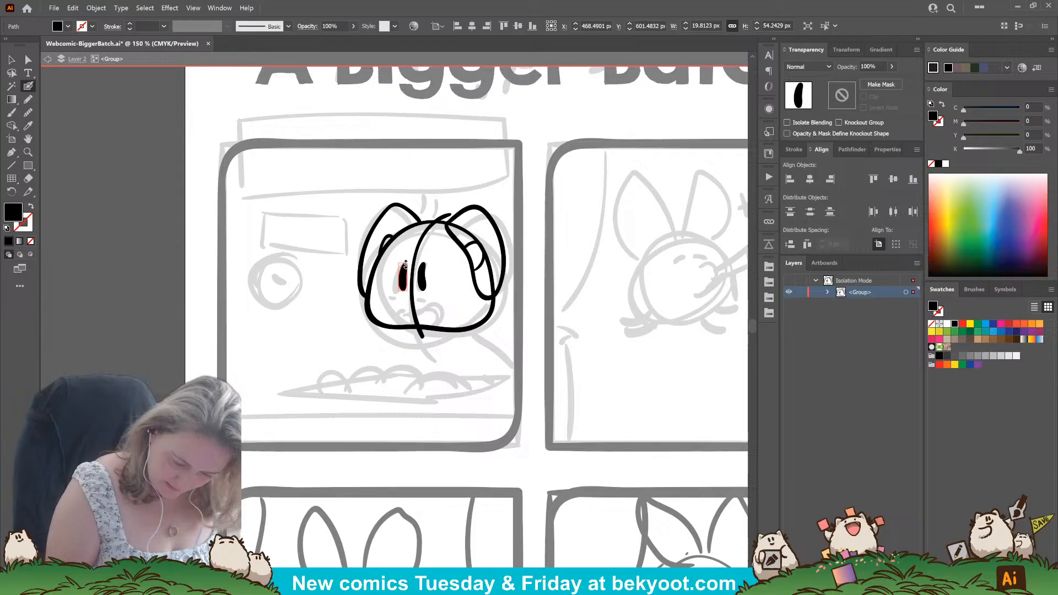
pyautogui.keyDown('ctrl'); pyautogui.click(439, 271); pyautogui.keyUp('ctrl')
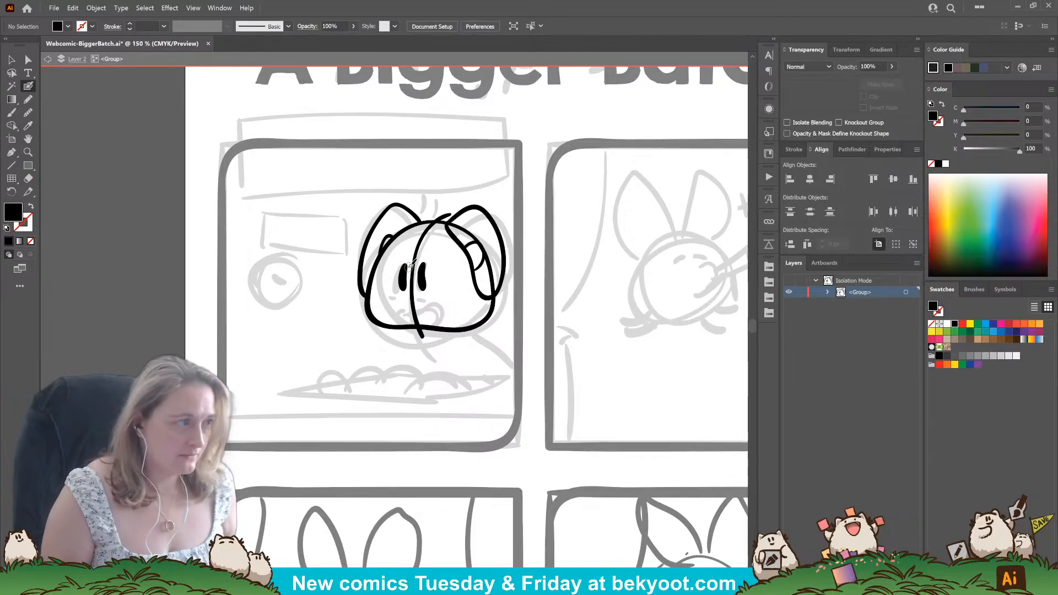
pyautogui.hotkey('shift', 'x')
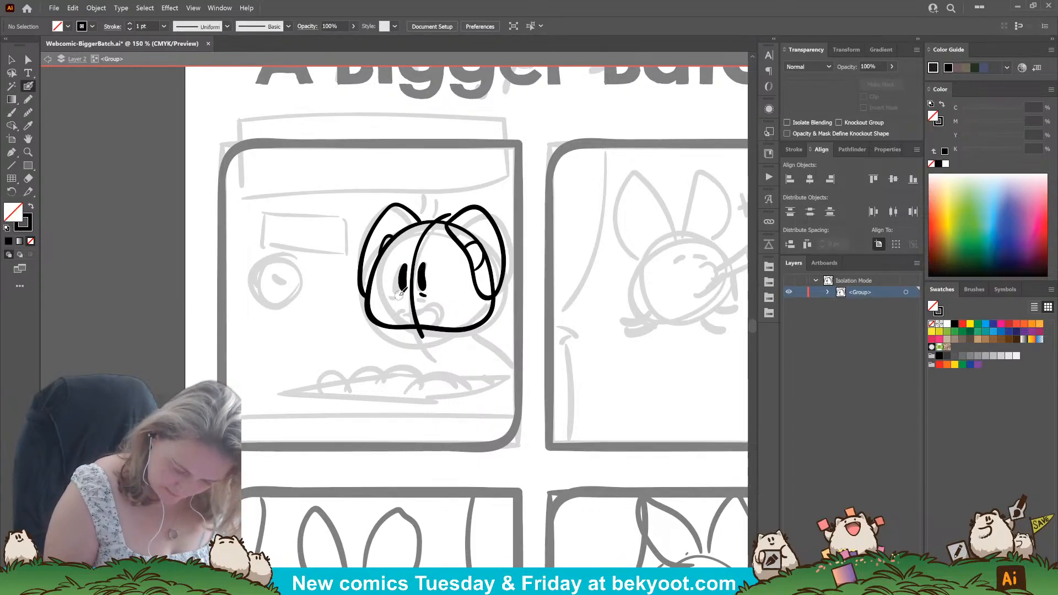
pyautogui.moveTo(407, 313)
pyautogui.mouseDown()
pyautogui.moveTo(445, 294)
pyautogui.moveTo(442, 316)
pyautogui.moveTo(406, 316)
pyautogui.moveTo(408, 307)
pyautogui.moveTo(445, 296)
pyautogui.moveTo(439, 314)
pyautogui.moveTo(413, 316)
pyautogui.mouseUp()
pyautogui.hotkey('ctrl', 'z')
pyautogui.hotkey('ctrl', 'z')
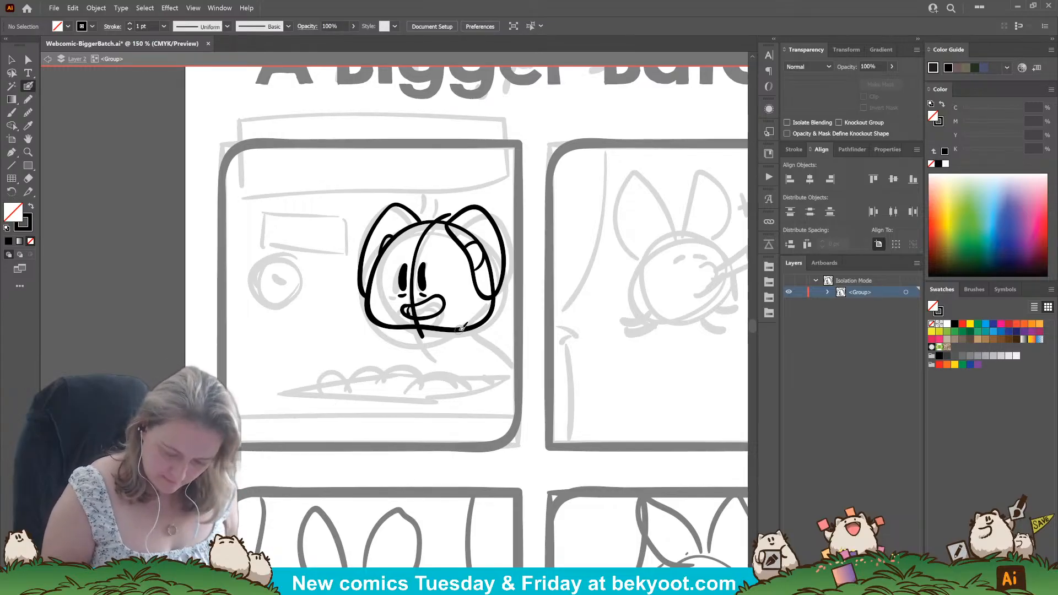
# Ink the straight countertop line across the first panel and the body's two curved side lines below the head.
pyautogui.moveTo(461, 329); pyautogui.dragTo(501, 407)
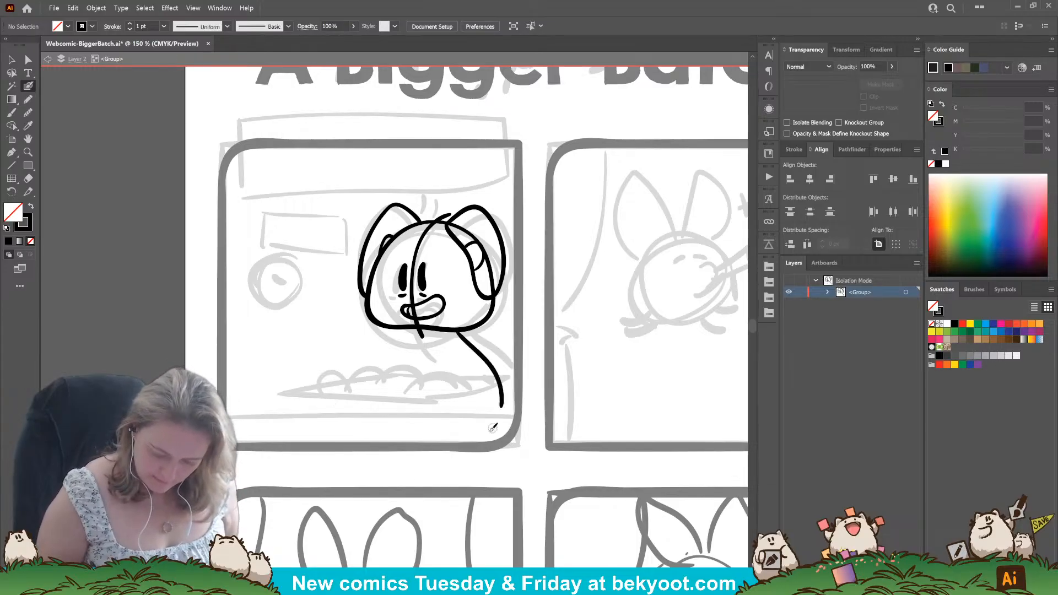
pyautogui.moveTo(223, 420); pyautogui.dragTo(518, 420)
pyautogui.moveTo(464, 330); pyautogui.dragTo(509, 407)
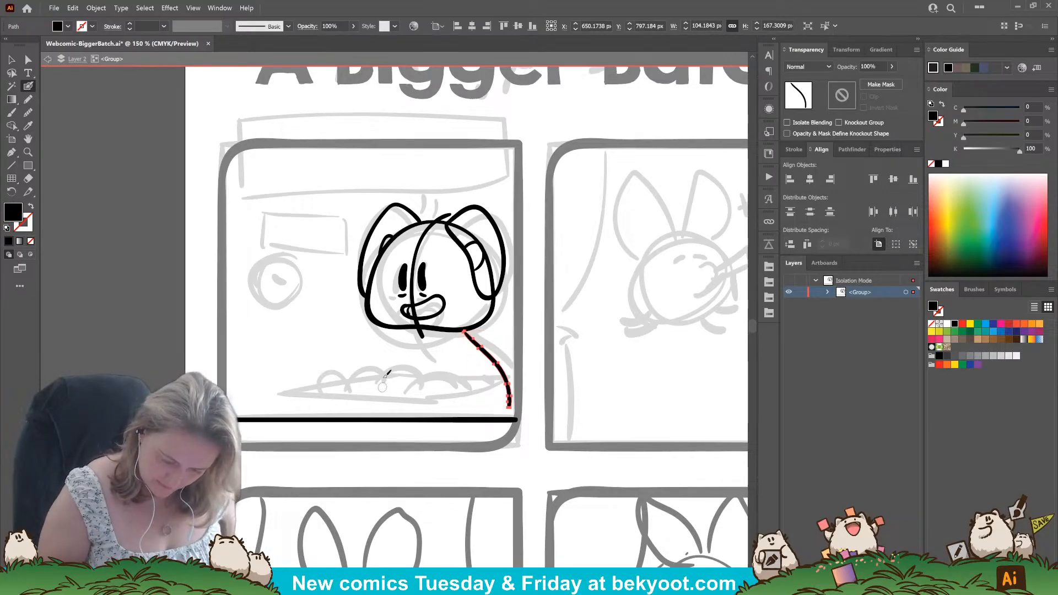
pyautogui.hotkey('ctrl', 'shift', 'a')
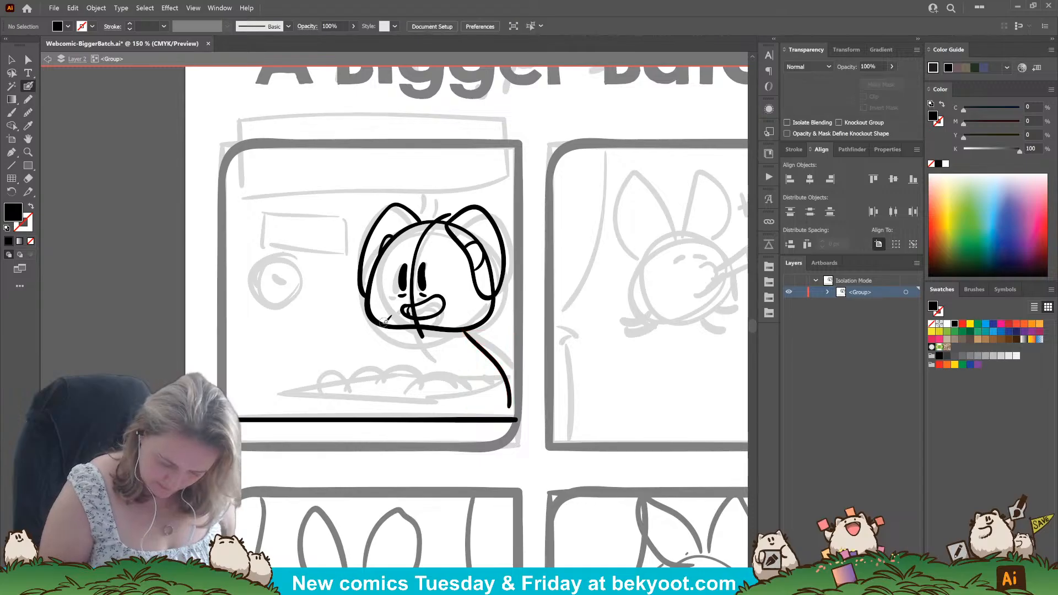
pyautogui.moveTo(393, 329); pyautogui.dragTo(387, 417)
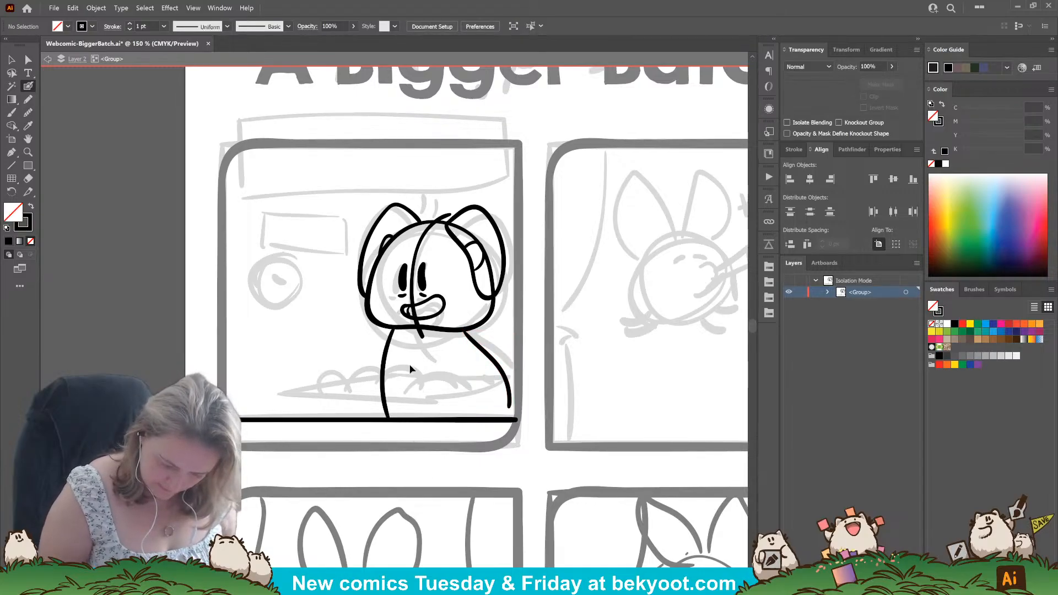
pyautogui.hotkey('ctrl', 'z')
pyautogui.moveTo(390, 328)
pyautogui.mouseDown()
pyautogui.moveTo(385, 367)
pyautogui.moveTo(401, 419)
pyautogui.mouseUp()
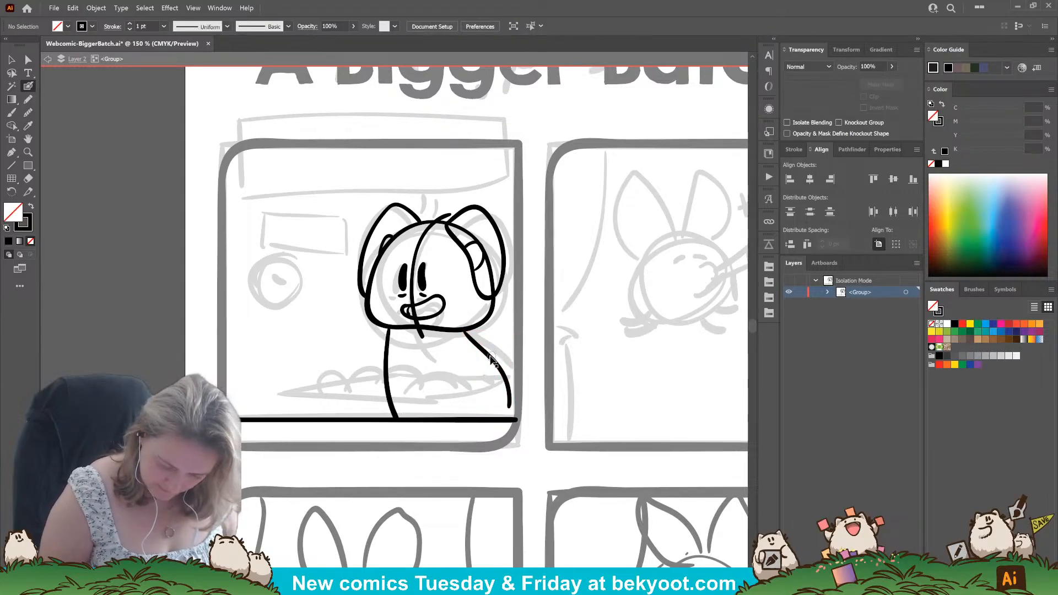
# Shift both body side lines slightly to the right beneath the head.
pyautogui.moveTo(489, 357); pyautogui.dragTo(495, 355)
pyautogui.click(387, 357)
pyautogui.moveTo(393, 330)
pyautogui.mouseDown()
pyautogui.moveTo(409, 331)
pyautogui.moveTo(393, 344)
pyautogui.mouseUp()
pyautogui.keyDown('ctrl'); pyautogui.click(362, 354); pyautogui.keyUp('ctrl')
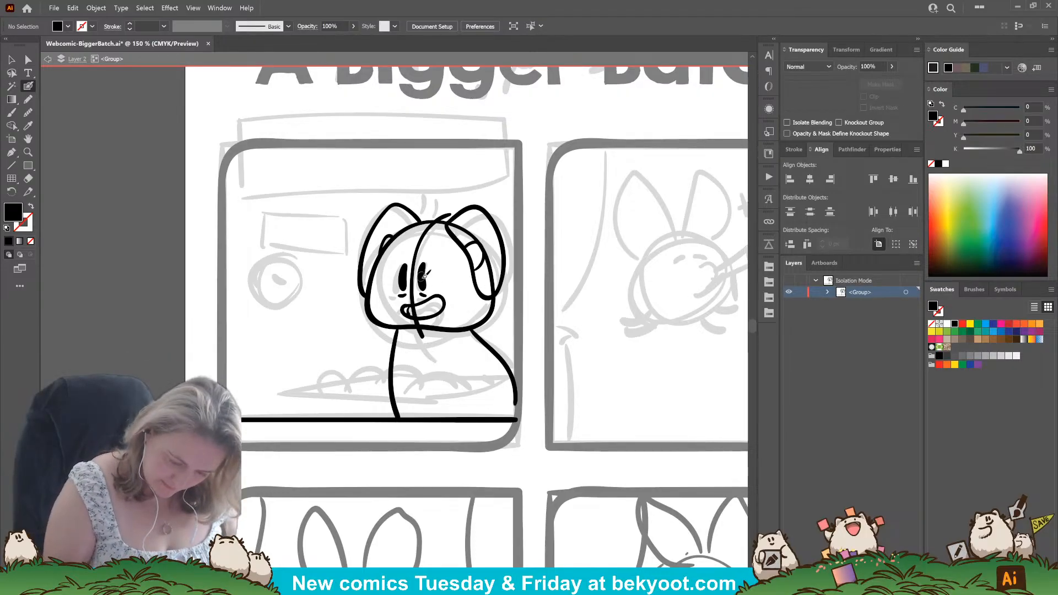
# Select the eyes, mouth and center guide line together, move them slightly left, and tilt them slightly clockwise.
pyautogui.moveTo(398, 259); pyautogui.dragTo(438, 308)
pyautogui.keyDown('ctrl'); pyautogui.click(308, 352); pyautogui.keyUp('ctrl')
pyautogui.moveTo(395, 254); pyautogui.dragTo(444, 312)
pyautogui.moveTo(453, 205); pyautogui.dragTo(458, 208)
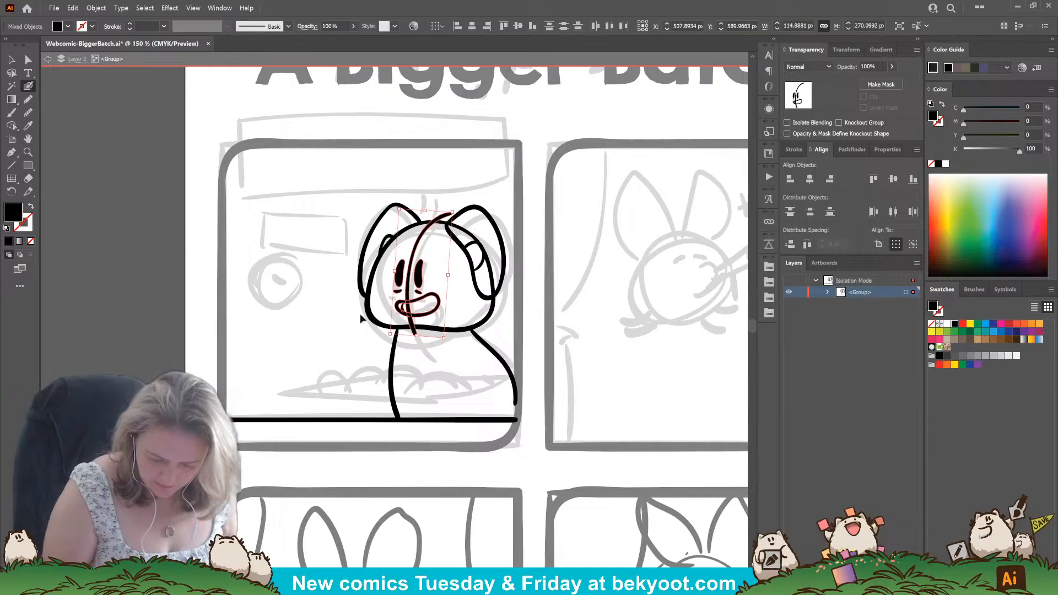
pyautogui.keyDown('ctrl'); pyautogui.click(359, 402); pyautogui.keyUp('ctrl')
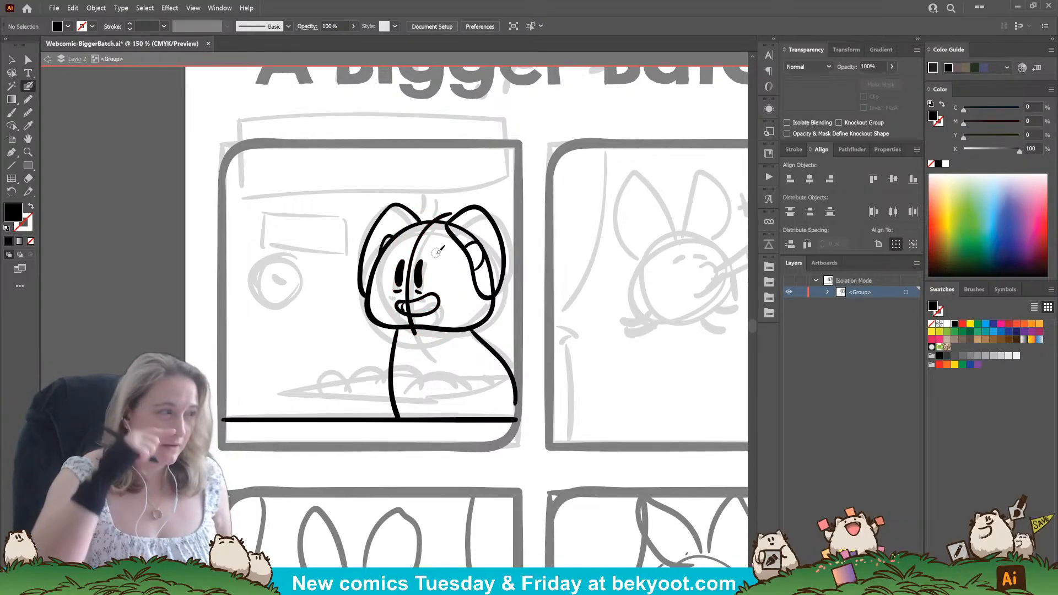
# Rework the right-hand eye and redraw the short mark beneath it.
pyautogui.moveTo(415, 291); pyautogui.dragTo(422, 293)
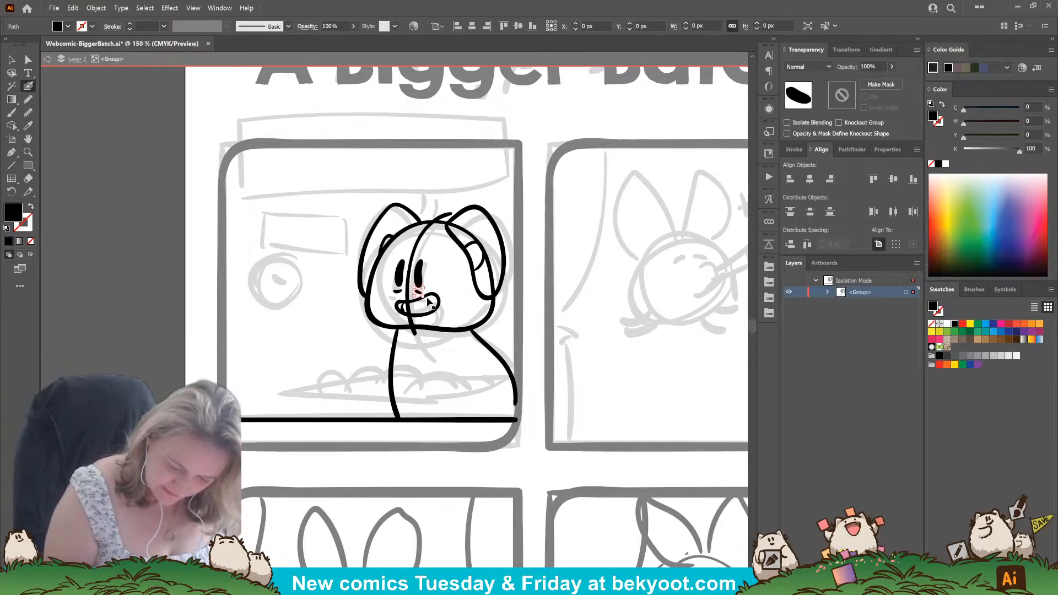
pyautogui.hotkey('ctrl', 'z')
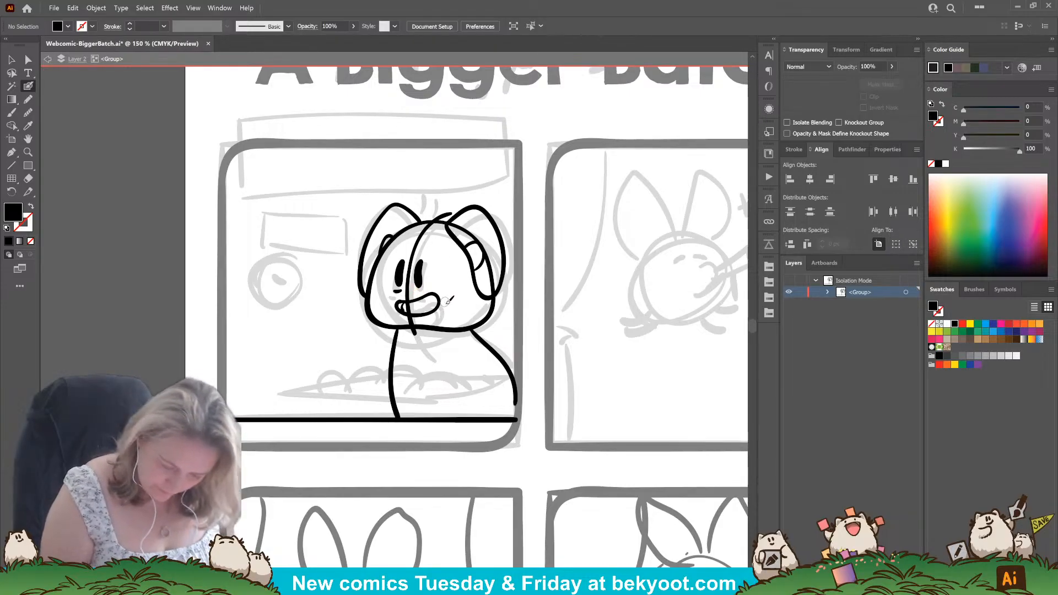
pyautogui.moveTo(387, 310)
pyautogui.mouseDown()
pyautogui.moveTo(401, 303)
pyautogui.moveTo(432, 320)
pyautogui.moveTo(407, 273)
pyautogui.moveTo(434, 273)
pyautogui.moveTo(421, 282)
pyautogui.moveTo(419, 266)
pyautogui.moveTo(419, 283)
pyautogui.mouseUp()
pyautogui.keyDown('ctrl'); pyautogui.click(425, 335); pyautogui.keyUp('ctrl')
pyautogui.keyDown('ctrl'); pyautogui.click(419, 283); pyautogui.keyUp('ctrl')
pyautogui.keyDown('ctrl'); pyautogui.click(433, 261); pyautogui.keyUp('ctrl')
pyautogui.keyDown('ctrl'); pyautogui.click(401, 276); pyautogui.keyUp('ctrl')
pyautogui.keyDown('ctrl'); pyautogui.click(428, 266); pyautogui.keyUp('ctrl')
pyautogui.keyDown('ctrl'); pyautogui.click(419, 273); pyautogui.keyUp('ctrl')
pyautogui.press('Delete')
pyautogui.hotkey('ctrl', 'z')
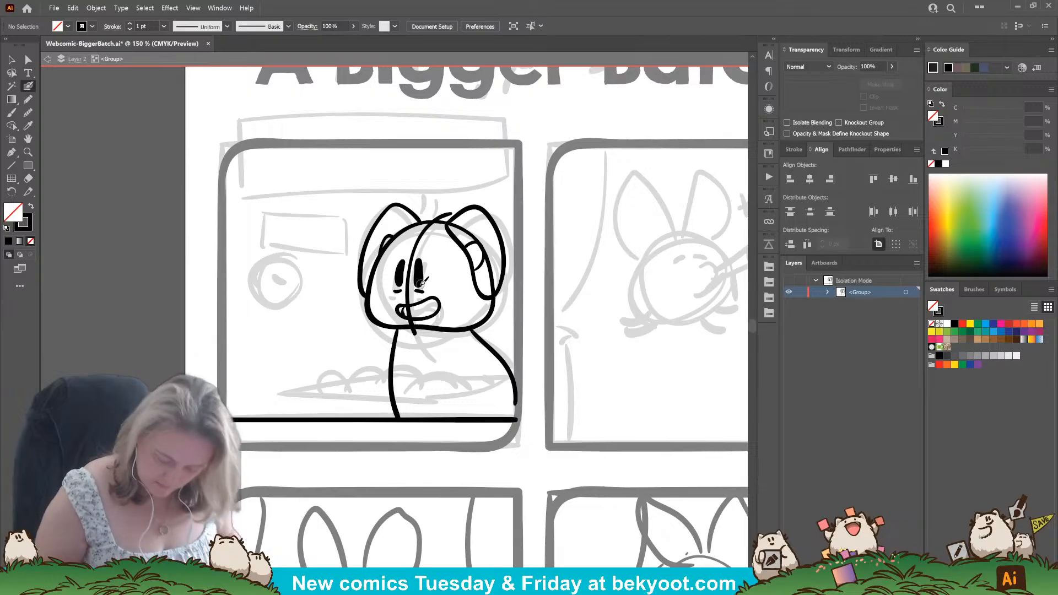
# Ink the baking tray above the countertop in the first panel, with its front rim, right-hand side, curved back edge and inner rim line.
pyautogui.moveTo(277, 390); pyautogui.dragTo(439, 398)
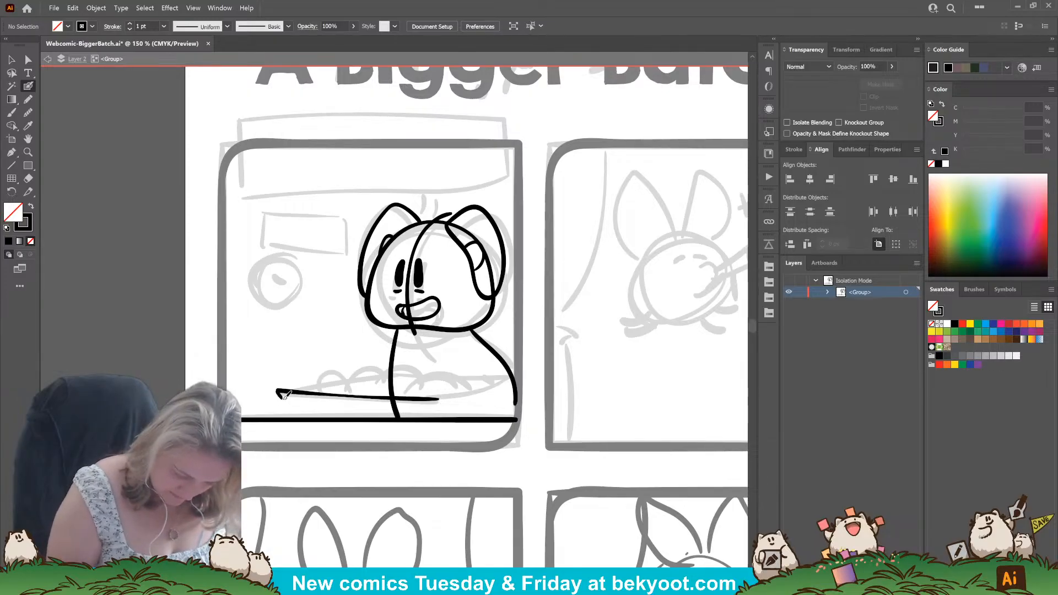
pyautogui.moveTo(313, 397)
pyautogui.mouseDown()
pyautogui.moveTo(436, 408)
pyautogui.moveTo(442, 395)
pyautogui.moveTo(439, 407)
pyautogui.moveTo(497, 389)
pyautogui.moveTo(468, 389)
pyautogui.moveTo(498, 380)
pyautogui.mouseUp()
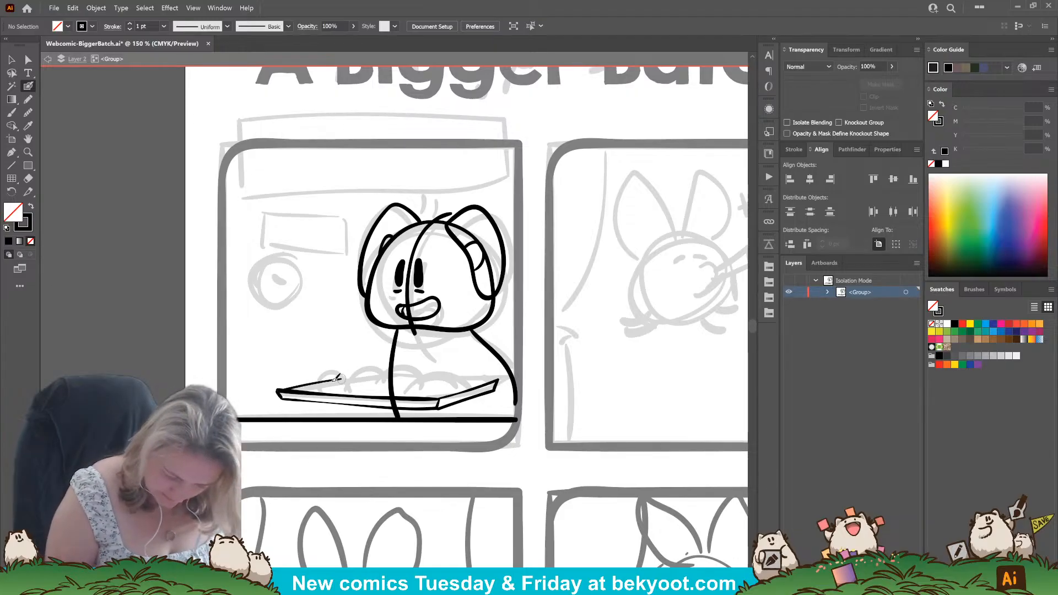
pyautogui.moveTo(316, 381); pyautogui.dragTo(356, 375)
pyautogui.hotkey('ctrl', 'z')
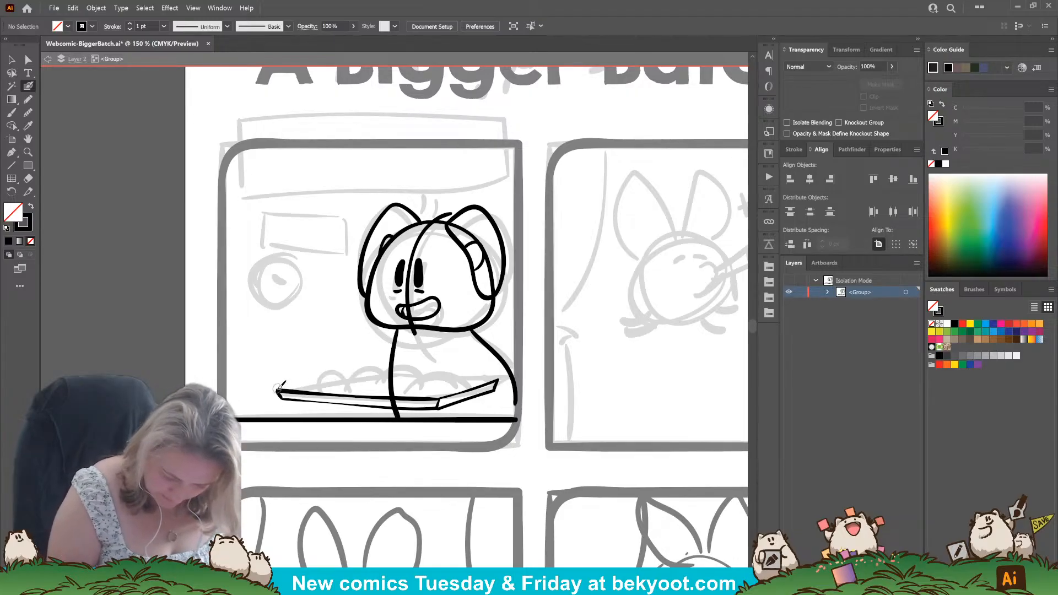
pyautogui.moveTo(278, 390)
pyautogui.mouseDown()
pyautogui.moveTo(353, 374)
pyautogui.moveTo(497, 379)
pyautogui.mouseUp()
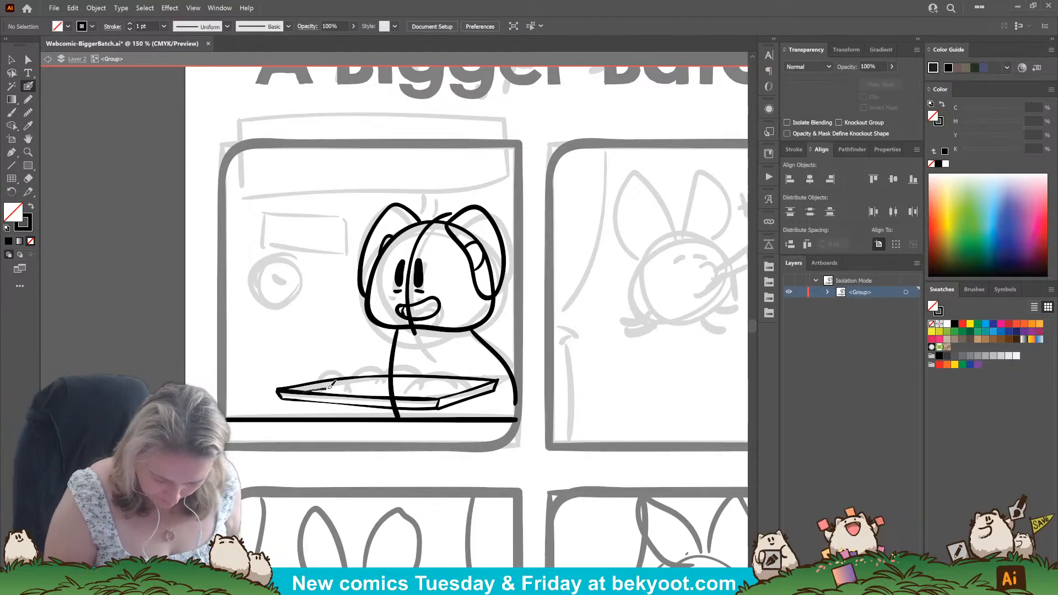
pyautogui.moveTo(370, 380); pyautogui.dragTo(499, 377)
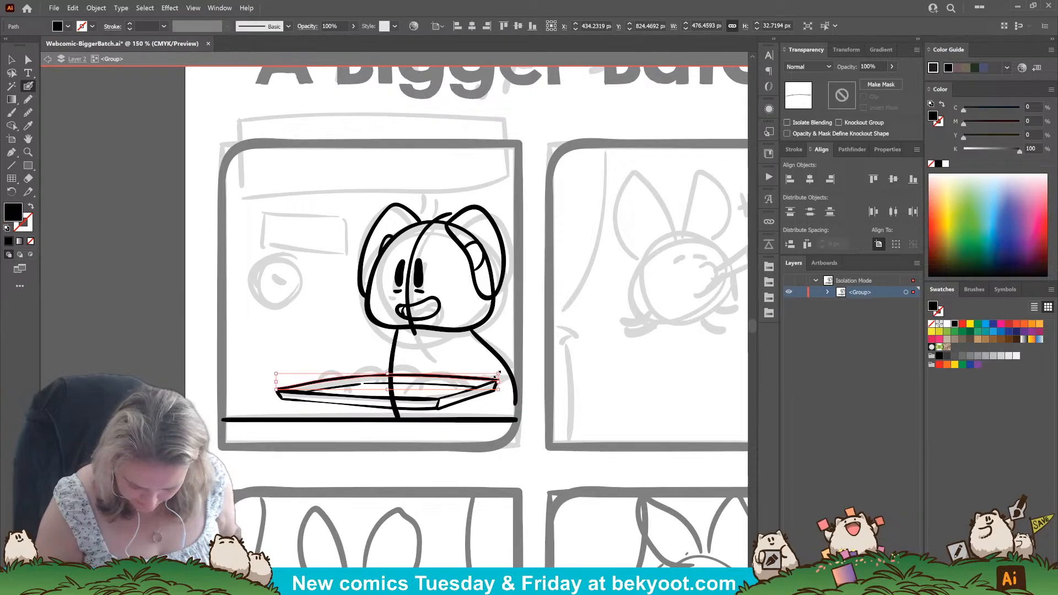
# Group the tray's lines, excluding the body's side line, and shift the group slightly left with a slight clockwise tilt.
pyautogui.keyDown('ctrl'); pyautogui.click(287, 453); pyautogui.keyUp('ctrl')
pyautogui.moveTo(428, 455); pyautogui.dragTo(400, 432)
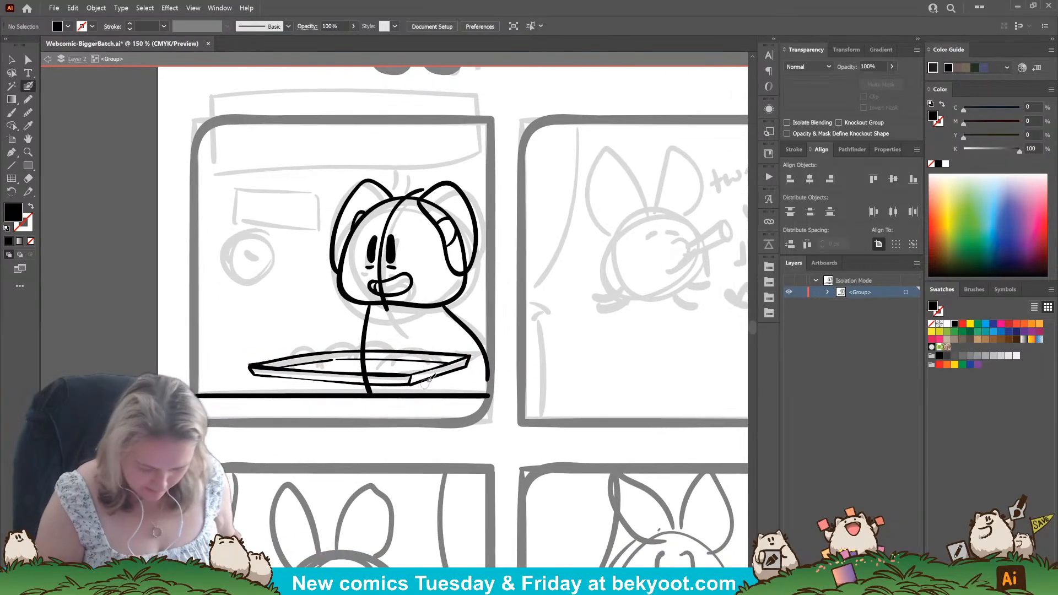
pyautogui.moveTo(237, 334); pyautogui.dragTo(452, 389)
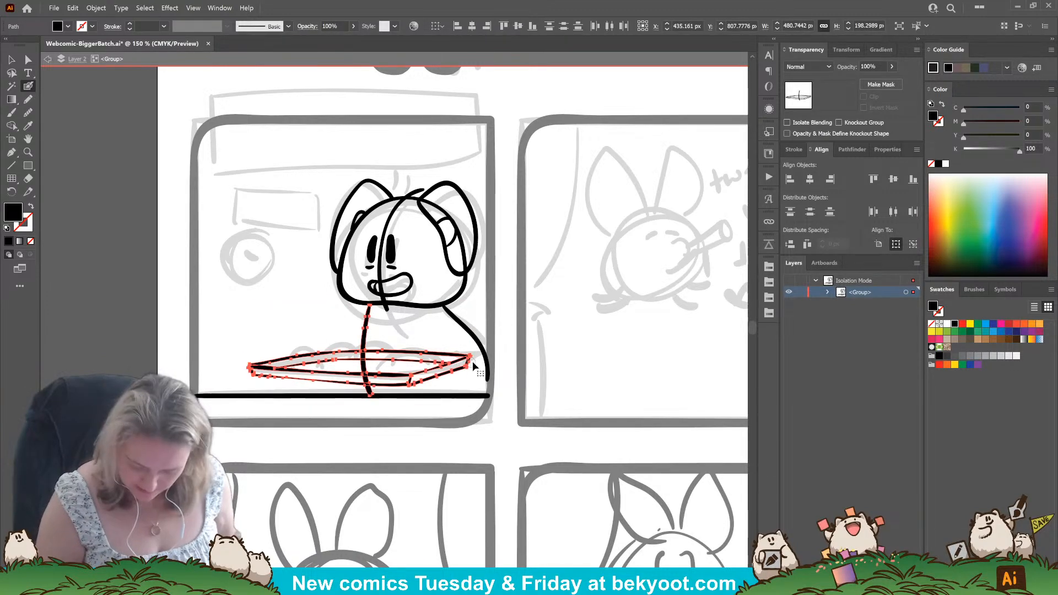
pyautogui.keyDown('ctrl'); pyautogui.keyDown('shift'); pyautogui.click(364, 340); pyautogui.keyUp('shift'); pyautogui.keyUp('ctrl')
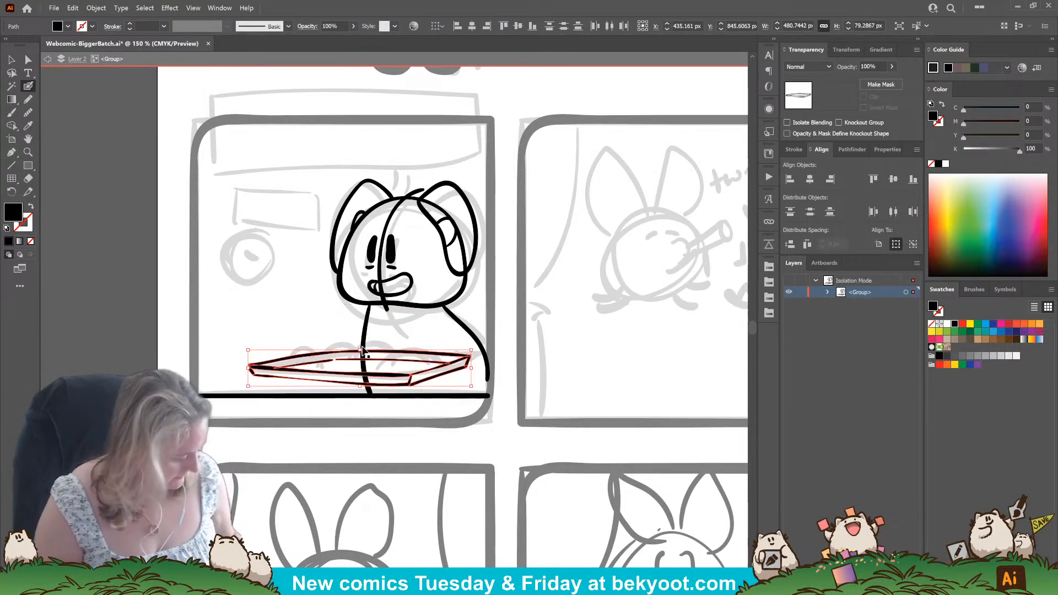
pyautogui.hotkey('ctrl', 'g')
pyautogui.moveTo(418, 379); pyautogui.dragTo(406, 377)
pyautogui.moveTo(474, 349); pyautogui.dragTo(473, 353)
pyautogui.hotkey('ctrl', 'z')
pyautogui.keyDown('ctrl'); pyautogui.click(397, 431); pyautogui.keyUp('ctrl')
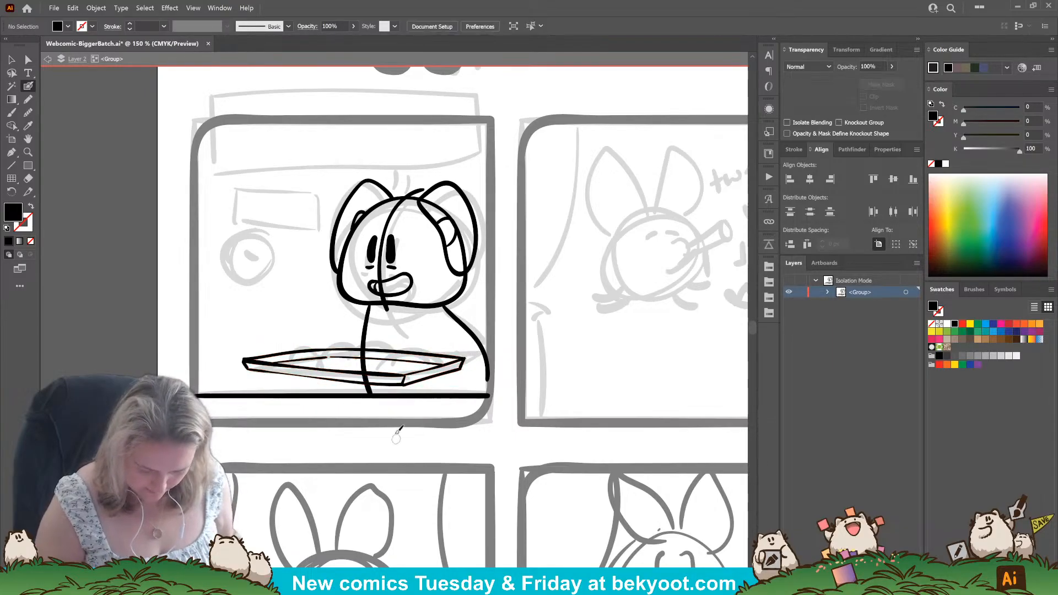
# Raise the grouped tray higher above the countertop, move it left, and narrow it to about 453 px wide.
pyautogui.moveTo(366, 421); pyautogui.dragTo(377, 398)
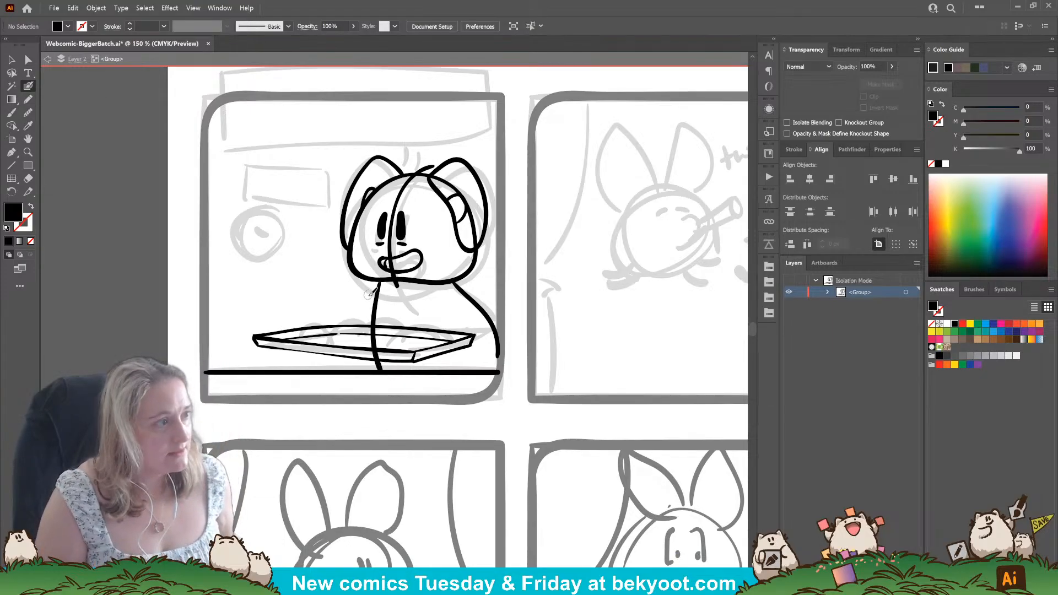
pyautogui.moveTo(433, 358); pyautogui.dragTo(415, 339)
pyautogui.click(295, 413)
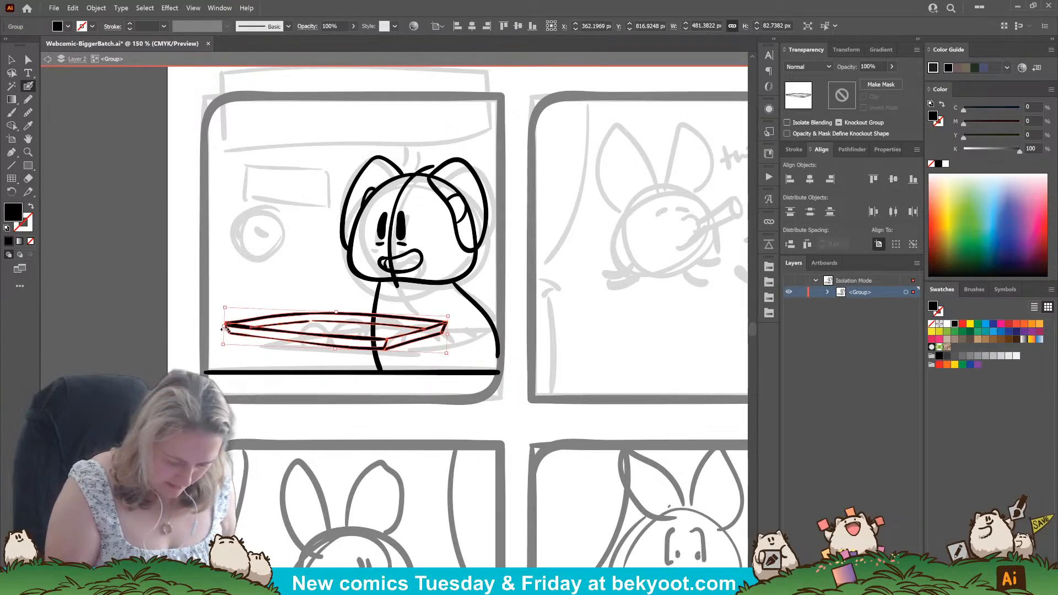
pyautogui.moveTo(224, 326); pyautogui.dragTo(237, 327)
pyautogui.keyDown('ctrl'); pyautogui.click(317, 394); pyautogui.keyUp('ctrl')
pyautogui.moveTo(364, 400); pyautogui.dragTo(374, 395)
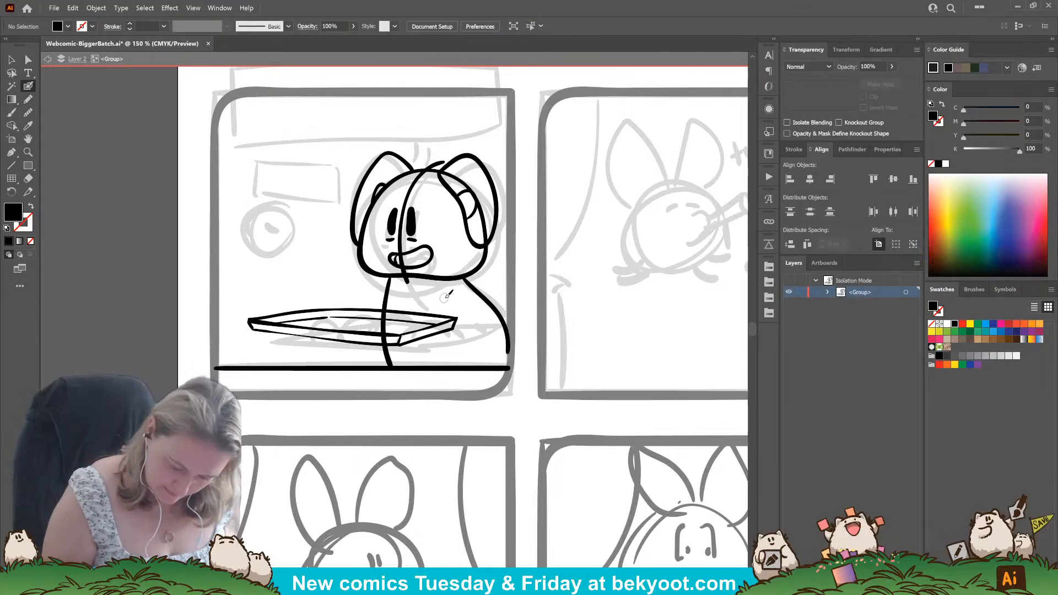
# Ink one arm looping around the tray's right-hand corner and the other reaching along its back edge.
pyautogui.moveTo(459, 299)
pyautogui.mouseDown()
pyautogui.moveTo(468, 316)
pyautogui.moveTo(437, 324)
pyautogui.moveTo(420, 342)
pyautogui.moveTo(461, 358)
pyautogui.moveTo(498, 328)
pyautogui.mouseUp()
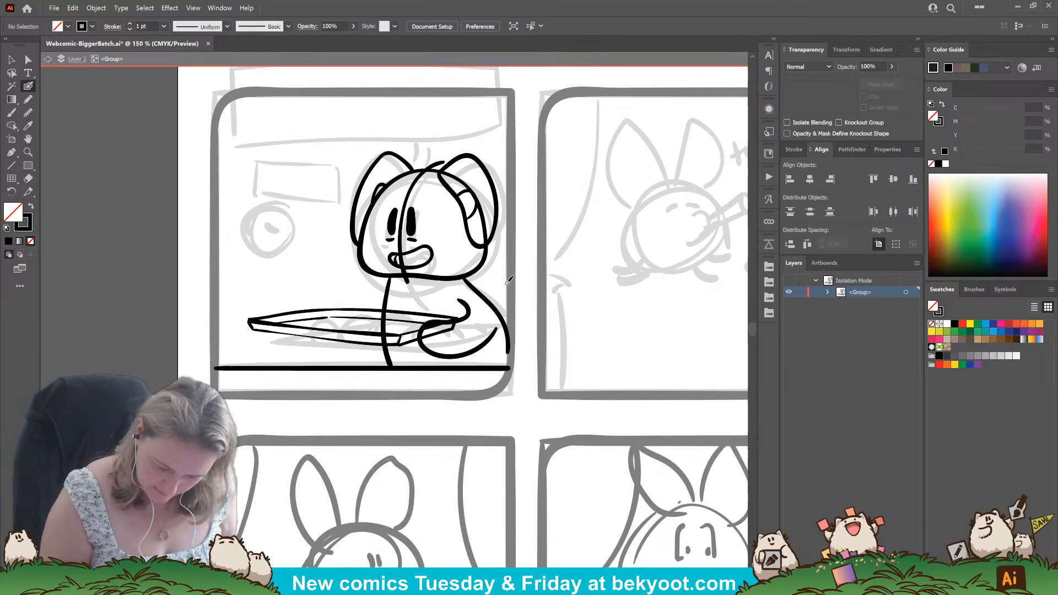
pyautogui.moveTo(380, 287); pyautogui.dragTo(307, 309)
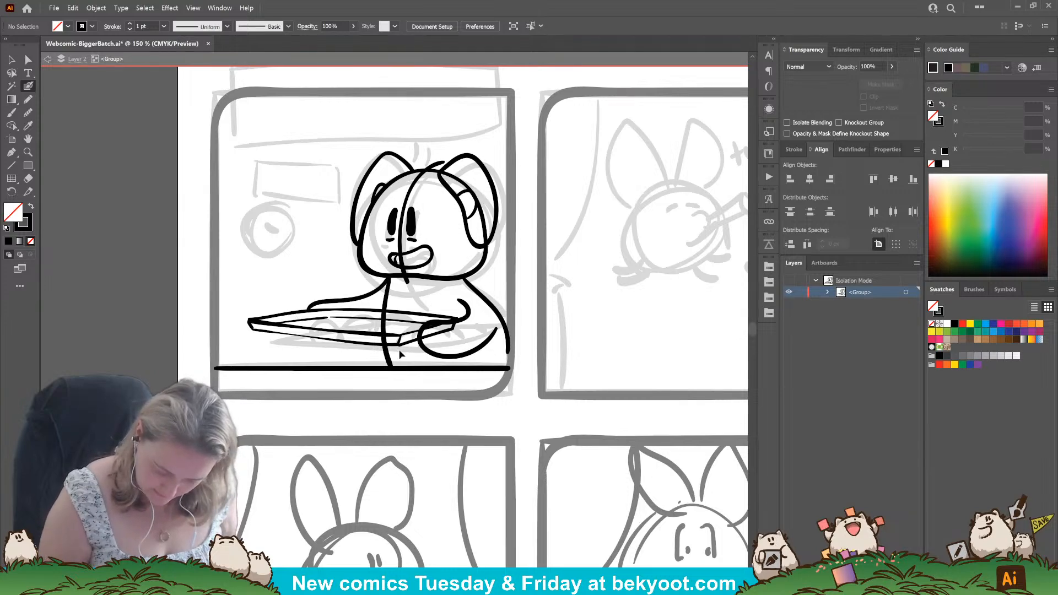
# Narrow the tray group to about 430 px wide and nudge it slightly up and to the left.
pyautogui.keyDown('ctrl'); pyautogui.click(255, 326); pyautogui.keyUp('ctrl')
pyautogui.moveTo(247, 323); pyautogui.dragTo(258, 324)
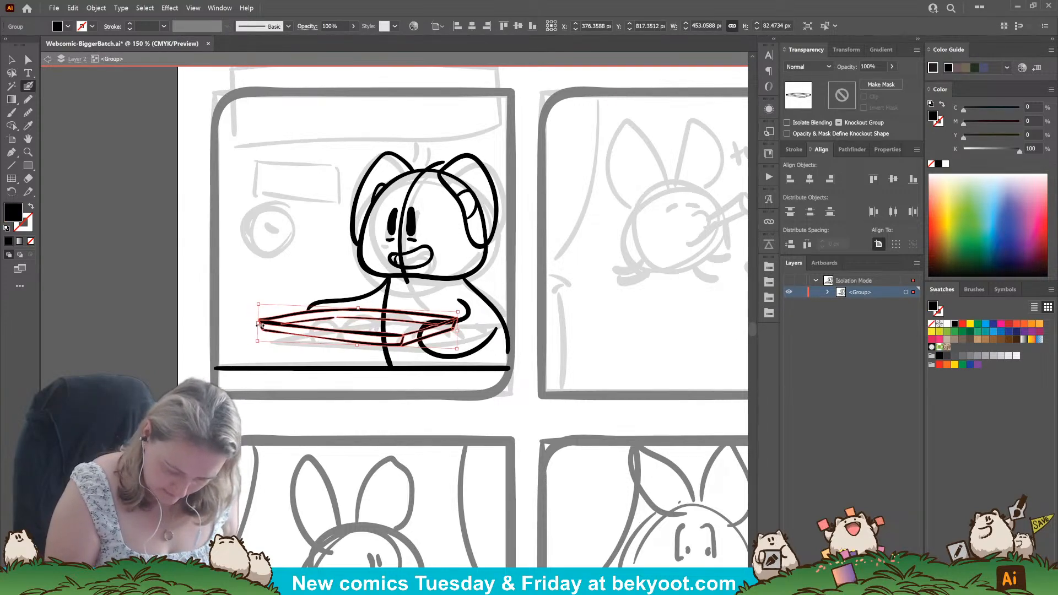
pyautogui.moveTo(388, 338); pyautogui.dragTo(383, 334)
pyautogui.keyDown('ctrl'); pyautogui.click(320, 372); pyautogui.keyUp('ctrl')
# Delete the looping arm, redraw it slightly further left around the tray's corner, and retouch the hand on the tray's back edge.
pyautogui.keyDown('ctrl'); pyautogui.click(467, 308); pyautogui.keyUp('ctrl')
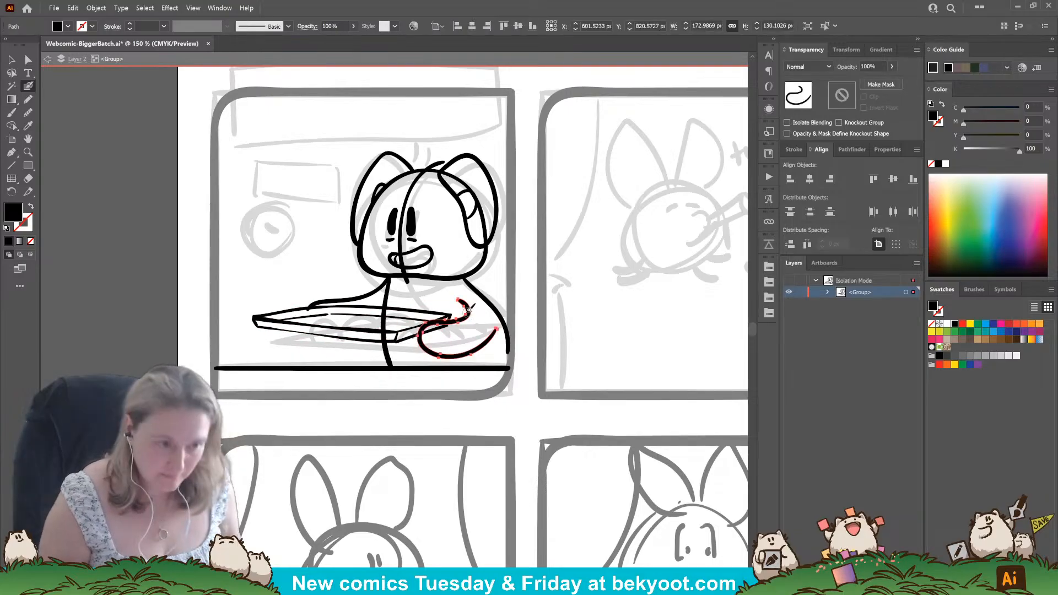
pyautogui.press('Delete')
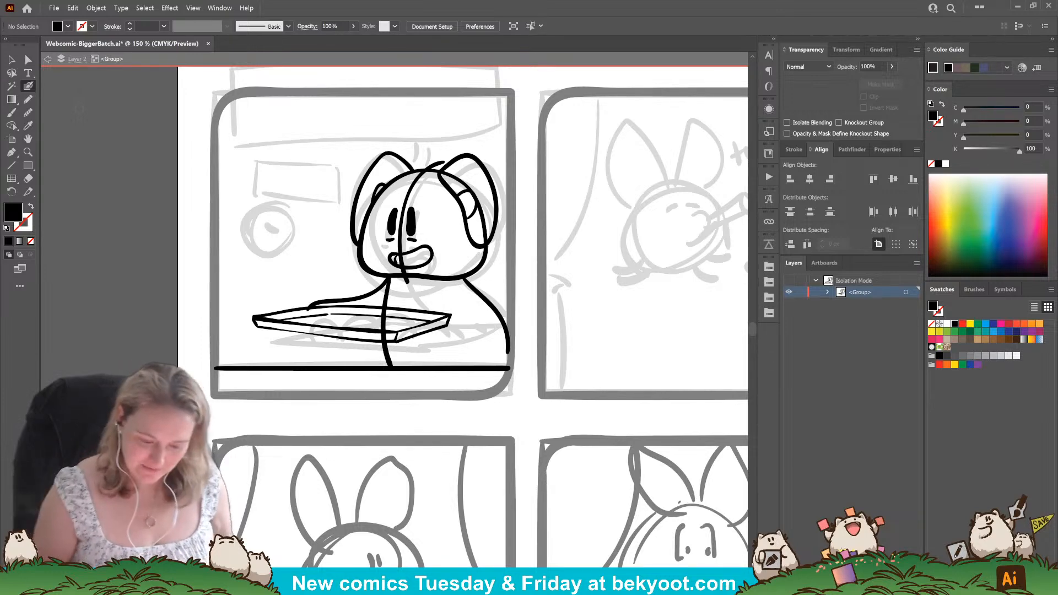
pyautogui.keyDown('ctrl'); pyautogui.click(438, 324); pyautogui.keyUp('ctrl')
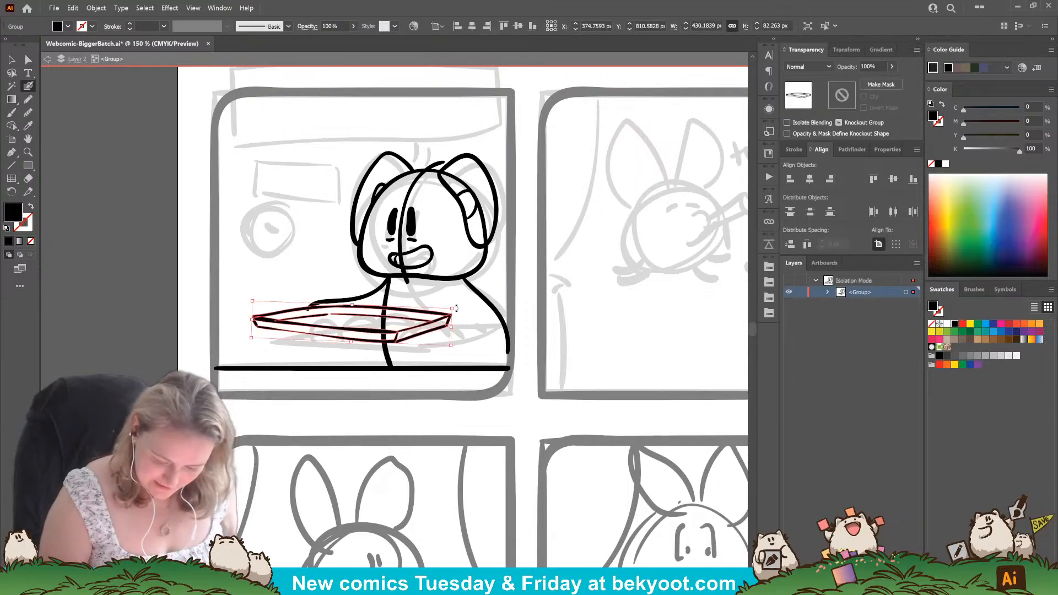
pyautogui.keyDown('ctrl'); pyautogui.click(467, 322); pyautogui.keyUp('ctrl')
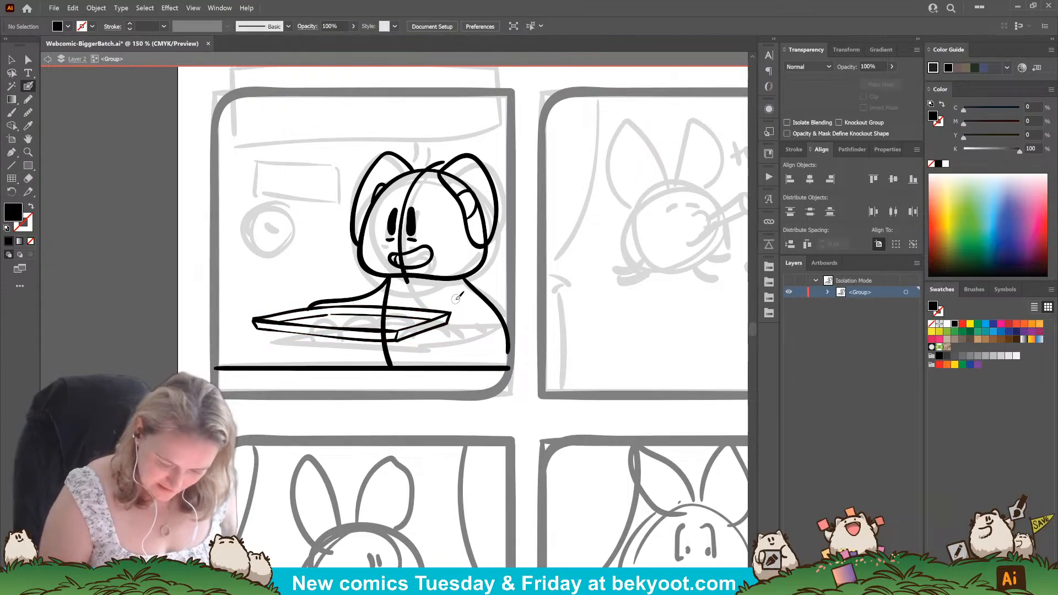
pyautogui.moveTo(450, 309)
pyautogui.mouseDown()
pyautogui.moveTo(410, 322)
pyautogui.moveTo(410, 344)
pyautogui.moveTo(449, 354)
pyautogui.moveTo(489, 321)
pyautogui.mouseUp()
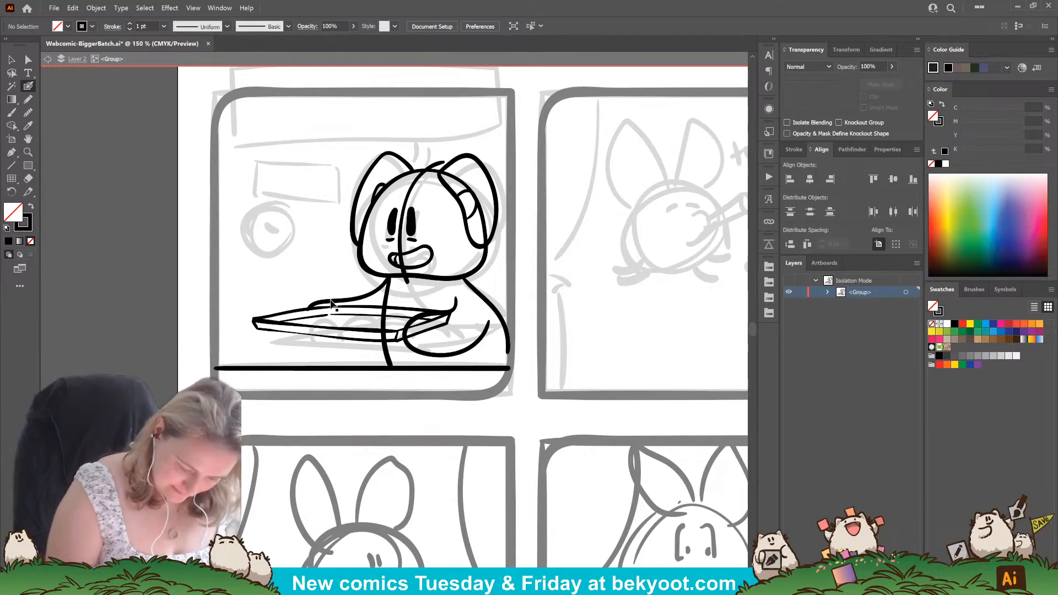
pyautogui.moveTo(322, 306); pyautogui.dragTo(302, 312)
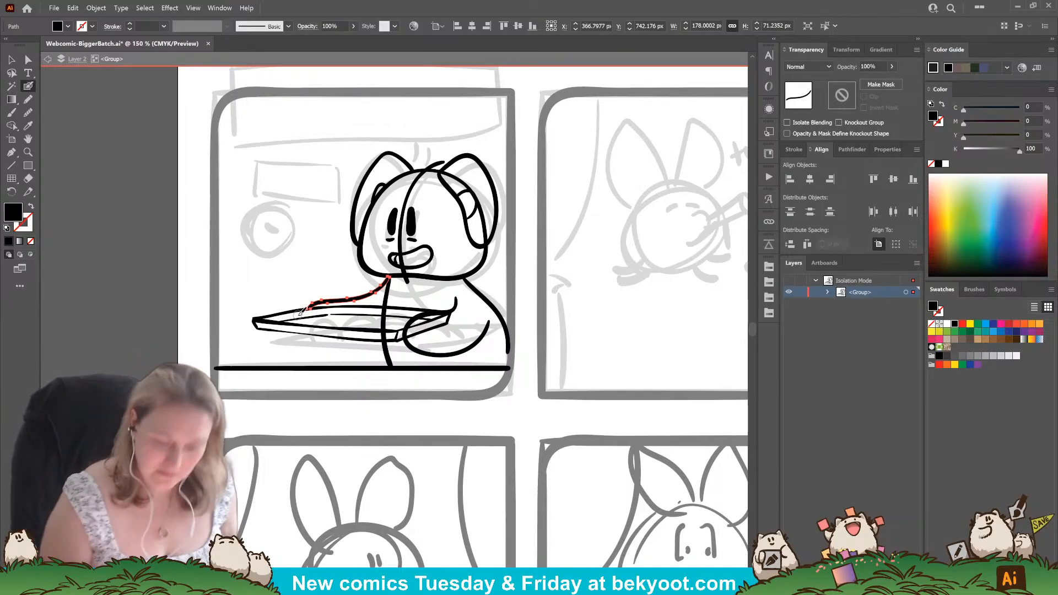
# Ink a small oval tag beneath the chin and the garment lines curving from it to the left shoulder and down behind the looping arm.
pyautogui.moveTo(346, 385); pyautogui.dragTo(334, 394)
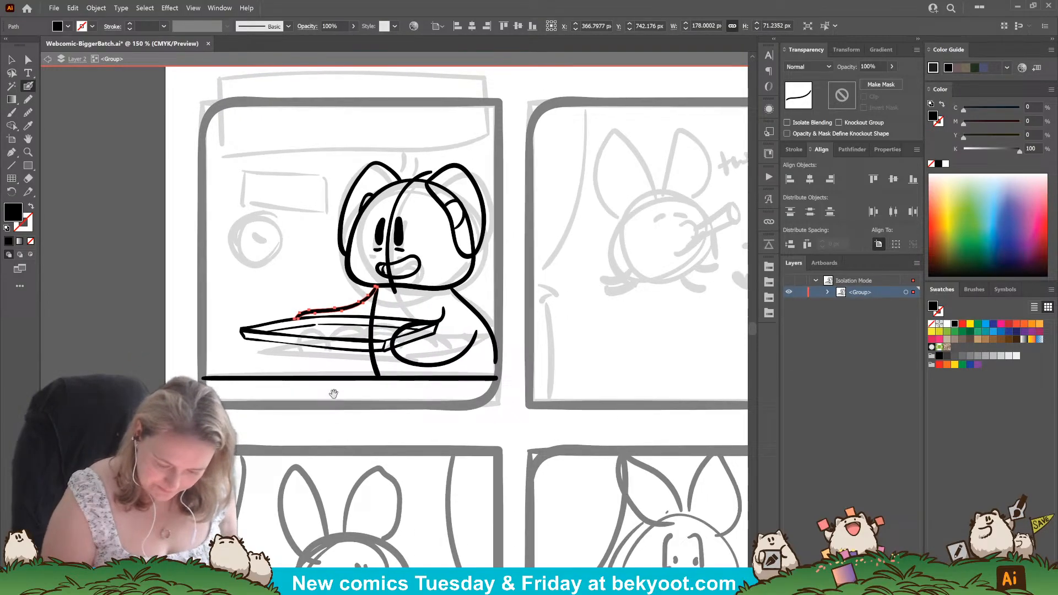
pyautogui.keyDown('ctrl'); pyautogui.click(444, 310); pyautogui.keyUp('ctrl')
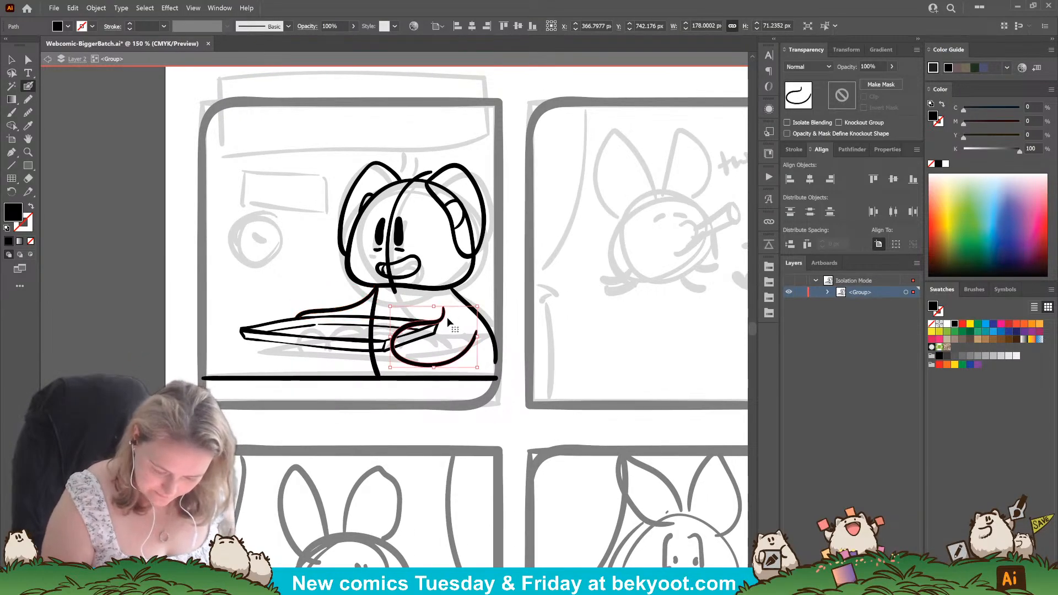
pyautogui.keyDown('ctrl'); pyautogui.click(385, 297); pyautogui.keyUp('ctrl')
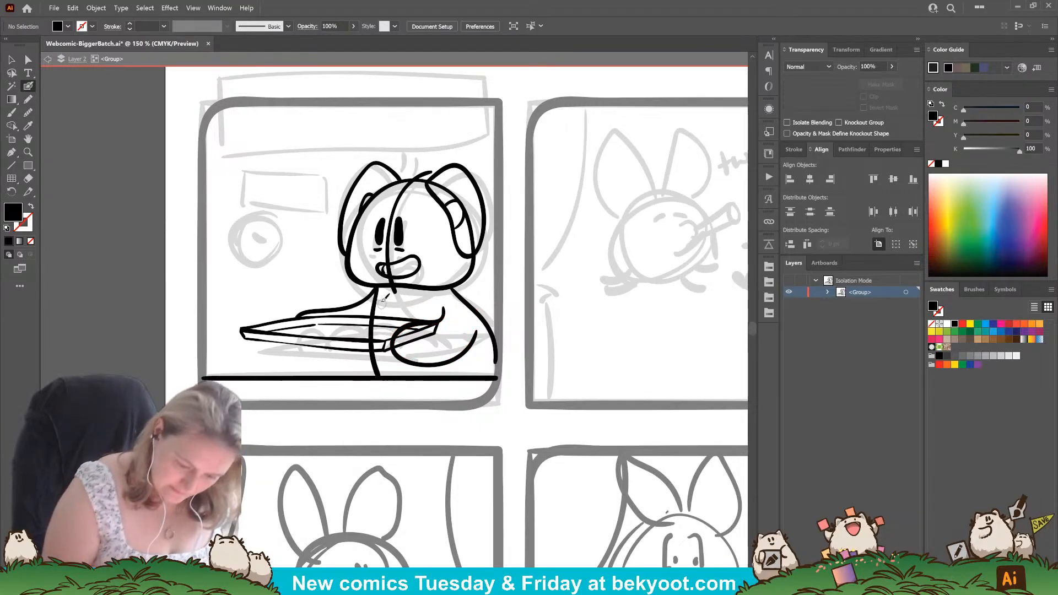
pyautogui.moveTo(406, 285); pyautogui.dragTo(403, 287)
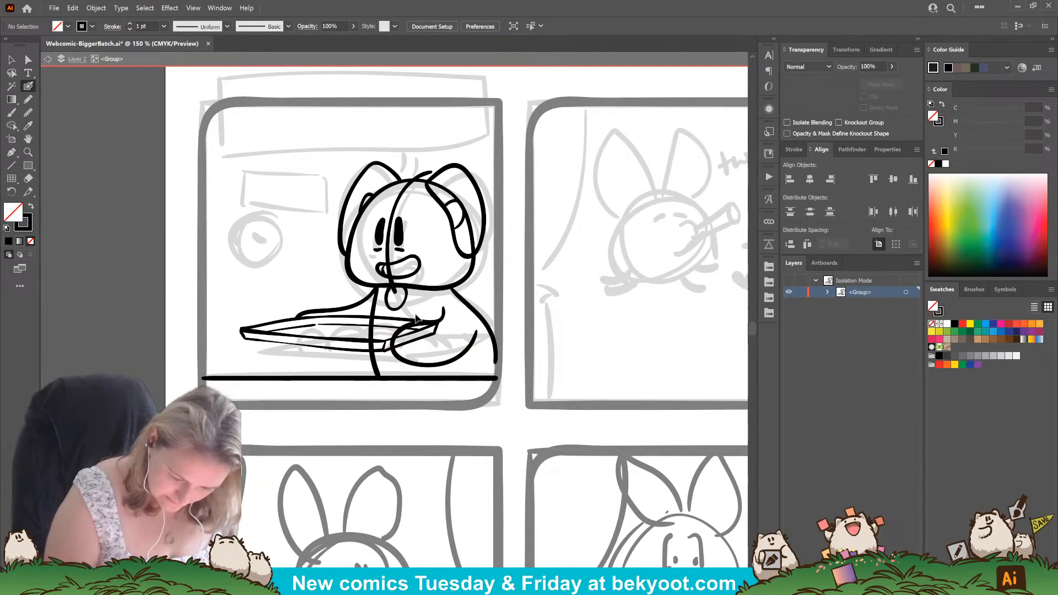
pyautogui.hotkey('ctrl', 'z')
pyautogui.hotkey('shift', 'x')
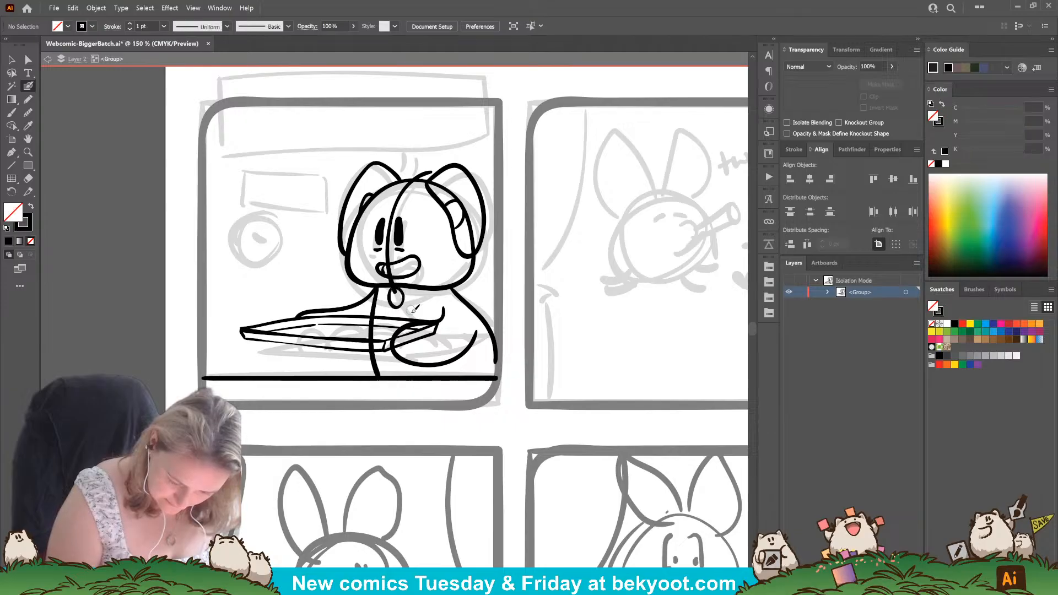
pyautogui.moveTo(400, 305)
pyautogui.mouseDown()
pyautogui.moveTo(453, 318)
pyautogui.moveTo(476, 369)
pyautogui.mouseUp()
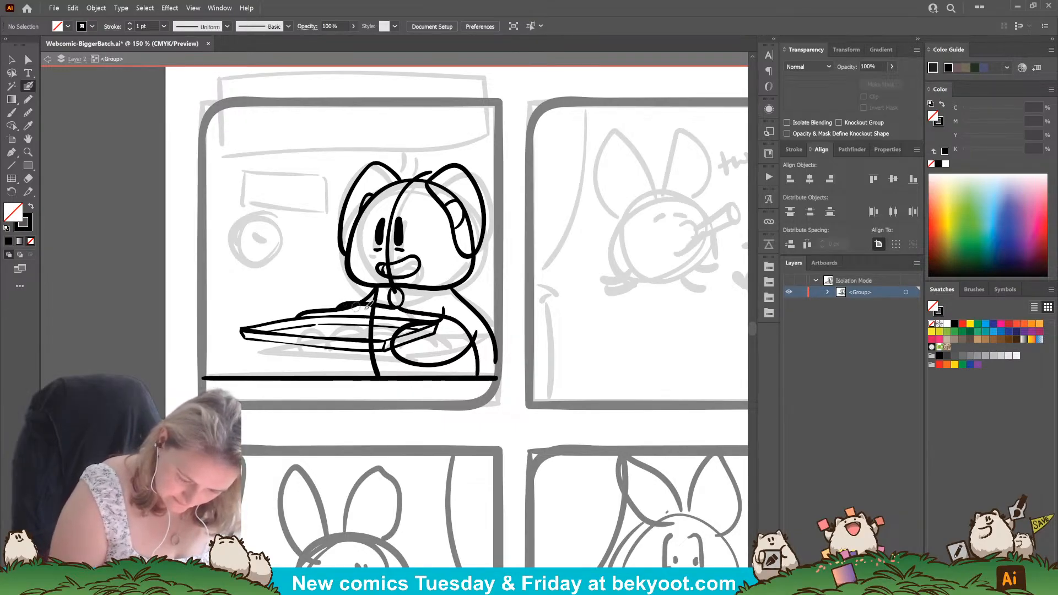
pyautogui.moveTo(388, 304)
pyautogui.mouseDown()
pyautogui.moveTo(342, 307)
pyautogui.moveTo(379, 283)
pyautogui.mouseUp()
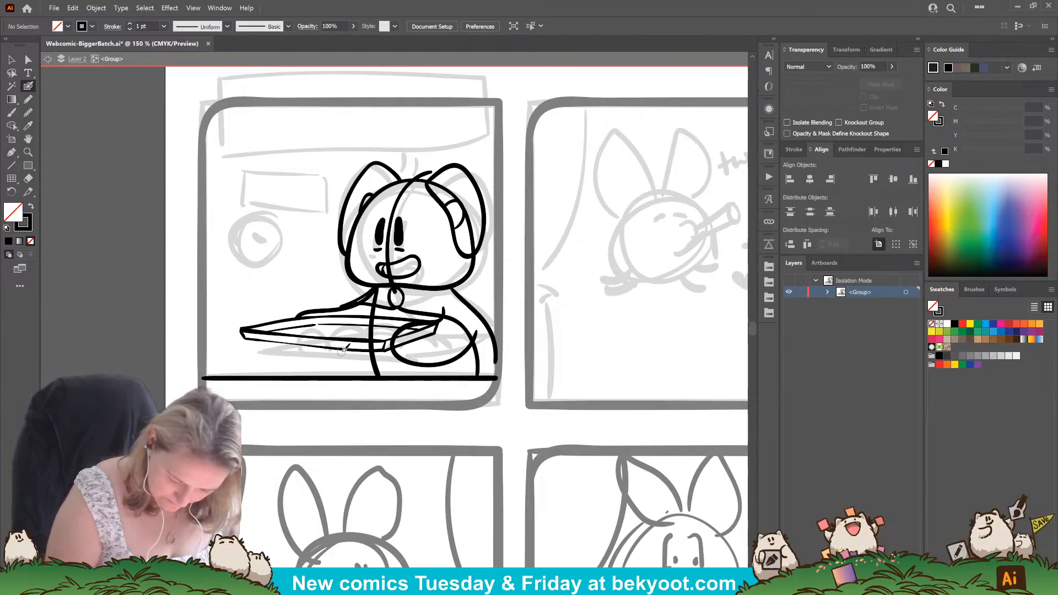
# Ink a short, nearly vertical line from the tray's underside down to the countertop, left of the body's side line.
pyautogui.moveTo(353, 367); pyautogui.dragTo(348, 384)
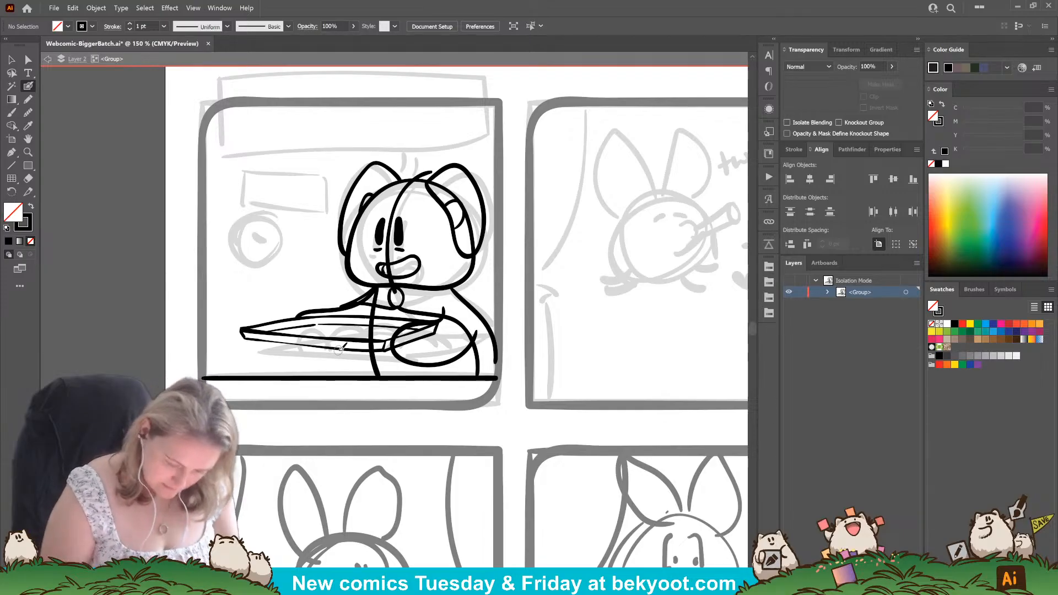
pyautogui.moveTo(344, 340); pyautogui.dragTo(334, 379)
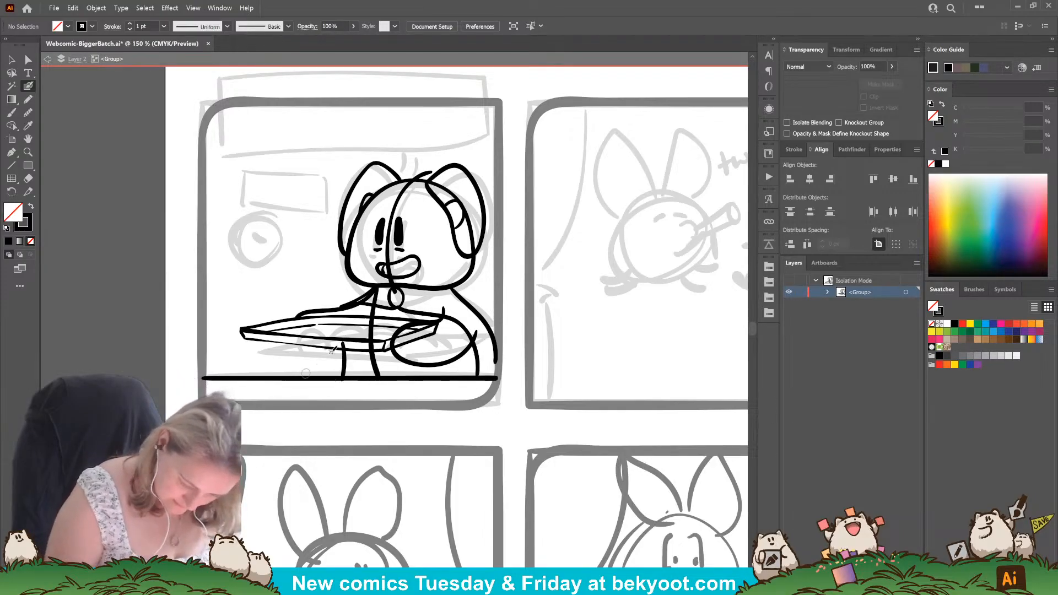
pyautogui.keyDown('ctrl'); pyautogui.click(346, 356); pyautogui.keyUp('ctrl')
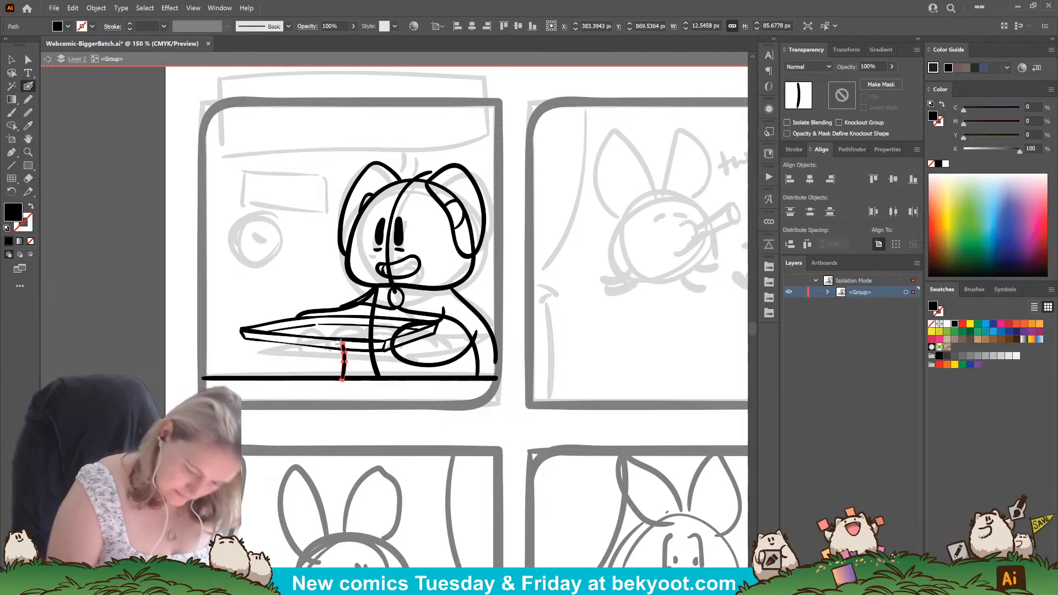
pyautogui.moveTo(344, 345); pyautogui.dragTo(345, 382)
pyautogui.keyDown('ctrl'); pyautogui.click(450, 411); pyautogui.keyUp('ctrl')
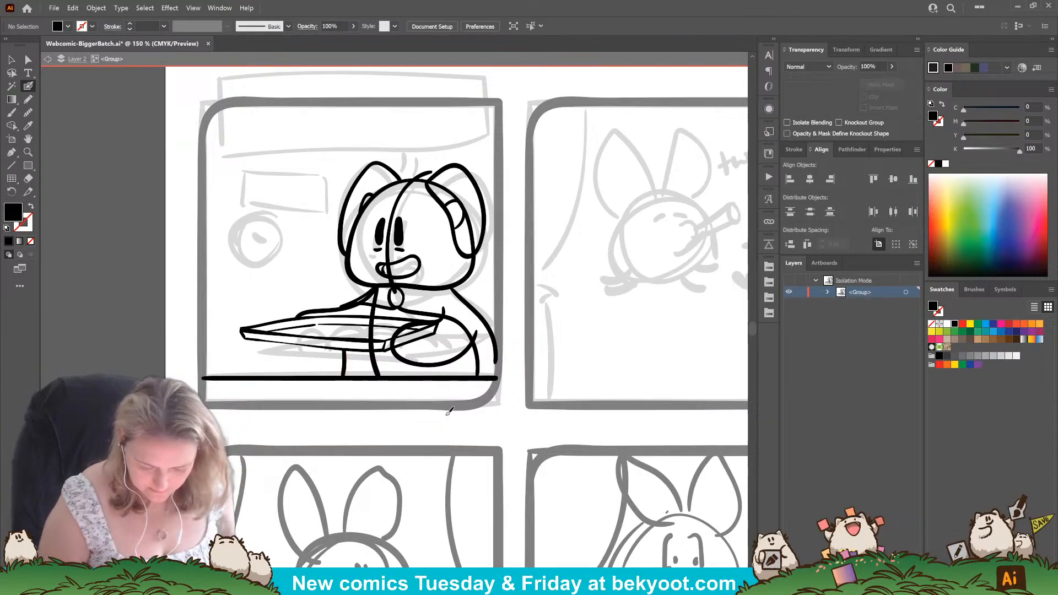
# Ink overlapping half-round cookies across the left half of the tray.
pyautogui.moveTo(268, 331)
pyautogui.mouseDown()
pyautogui.moveTo(292, 330)
pyautogui.moveTo(308, 314)
pyautogui.moveTo(322, 323)
pyautogui.moveTo(290, 332)
pyautogui.moveTo(324, 329)
pyautogui.moveTo(304, 337)
pyautogui.moveTo(320, 320)
pyautogui.moveTo(332, 337)
pyautogui.moveTo(326, 313)
pyautogui.moveTo(327, 322)
pyautogui.moveTo(317, 317)
pyautogui.moveTo(339, 324)
pyautogui.mouseUp()
pyautogui.hotkey('shift', 'x')
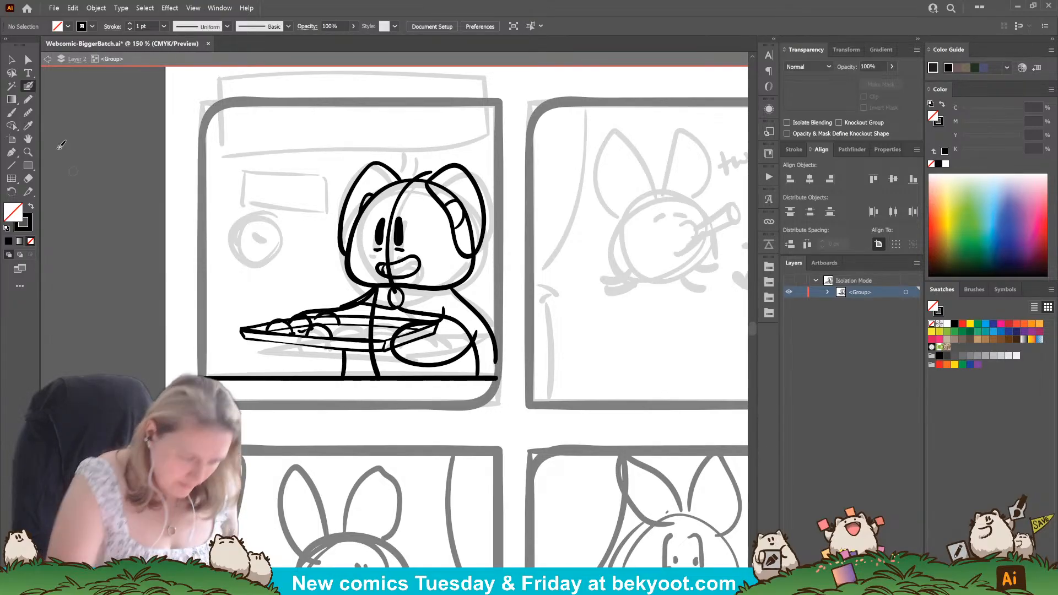
# Group the tray outline with its cookies, leaving out the arm, and isolate that group for editing.
pyautogui.press('v')
pyautogui.moveTo(236, 310); pyautogui.dragTo(332, 342)
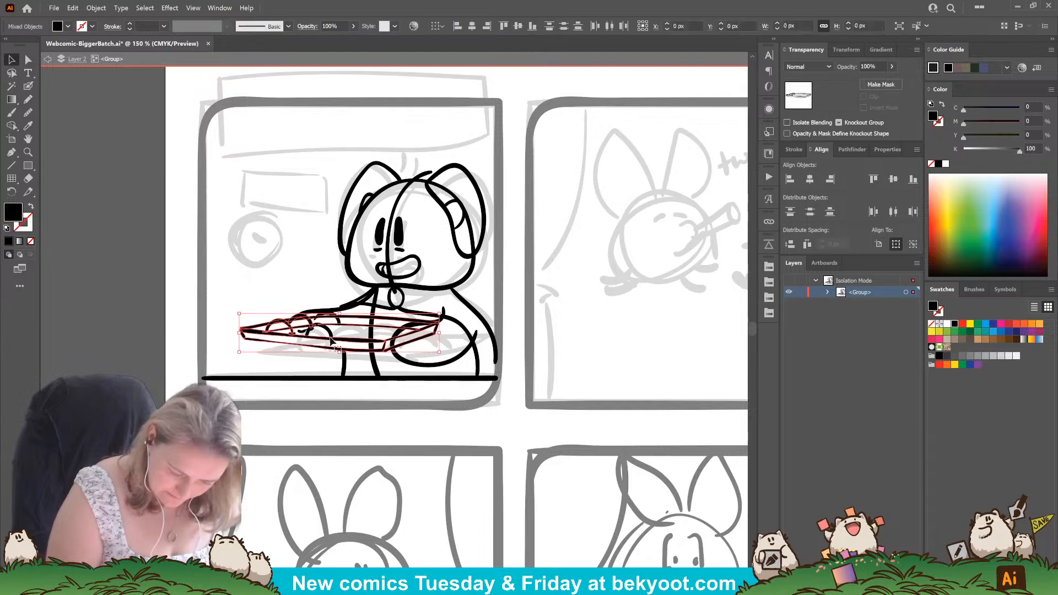
pyautogui.keyDown('shift'); pyautogui.click(339, 322); pyautogui.keyUp('shift')
pyautogui.keyDown('shift'); pyautogui.click(330, 334); pyautogui.keyUp('shift')
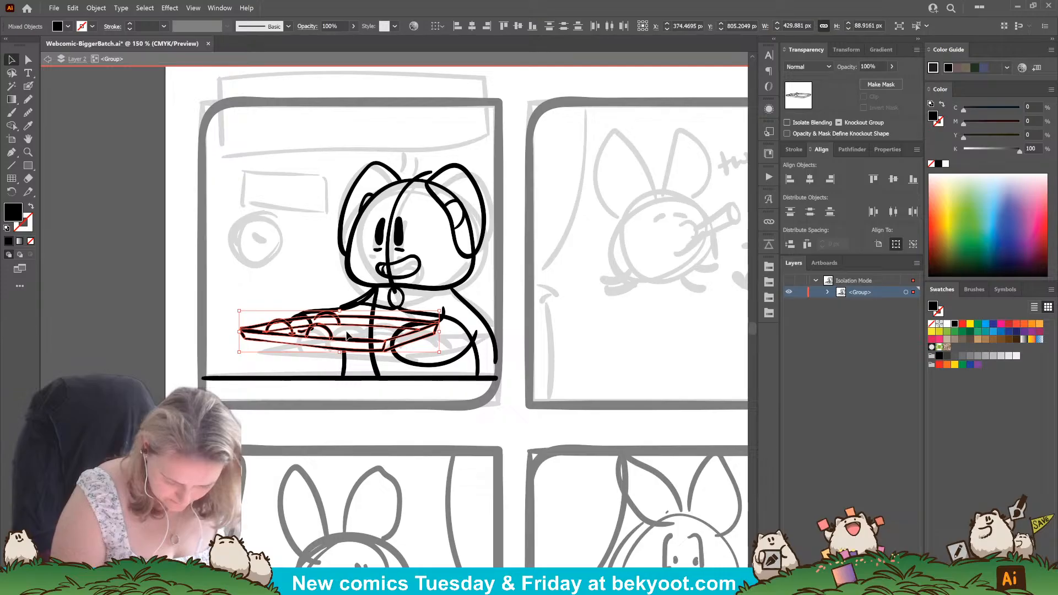
pyautogui.click(190, 341)
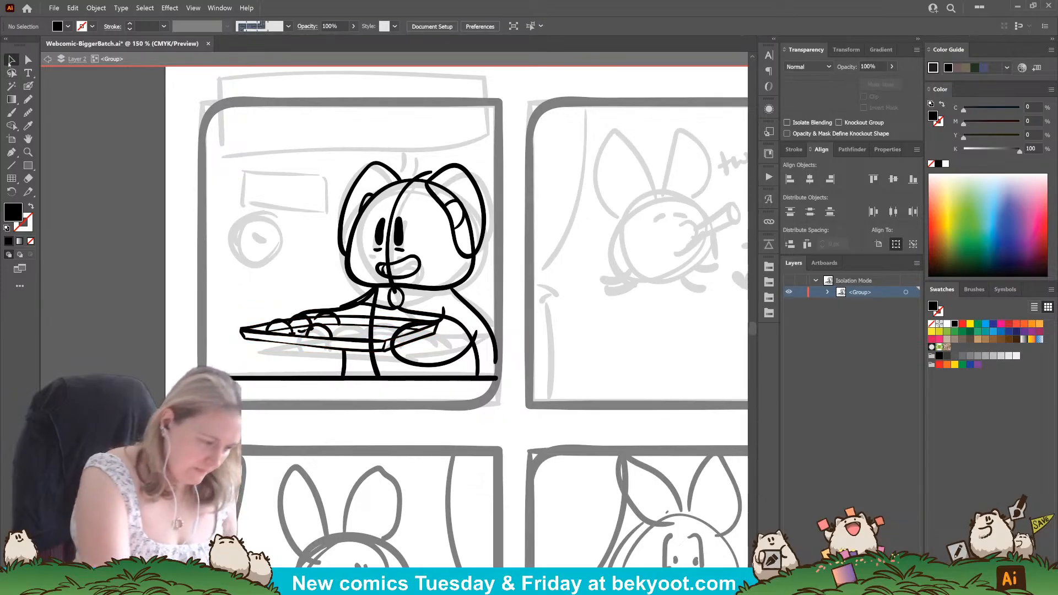
pyautogui.moveTo(235, 302); pyautogui.dragTo(330, 352)
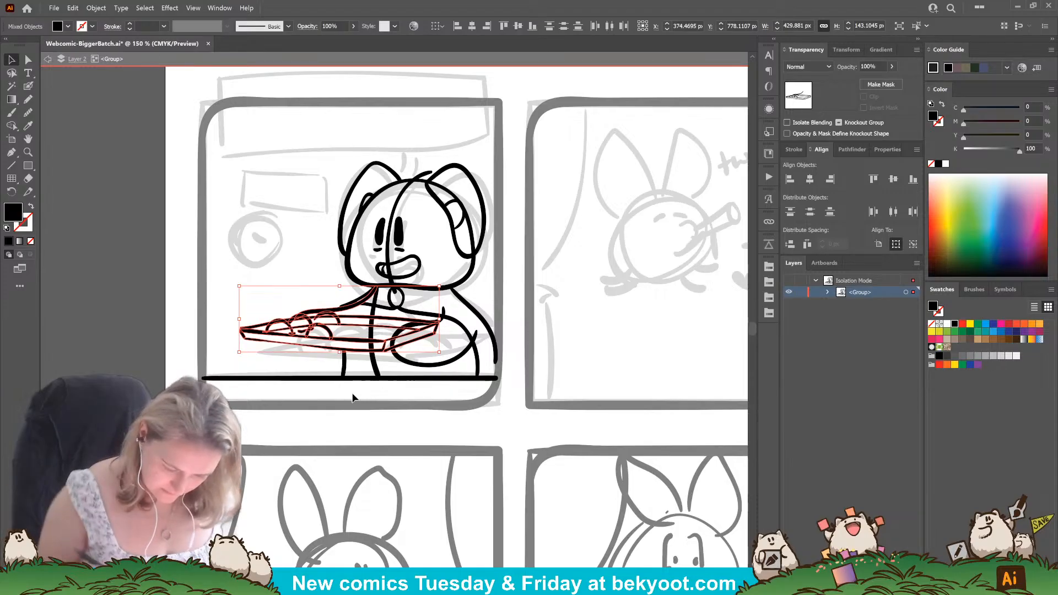
pyautogui.keyDown('shift'); pyautogui.click(310, 314); pyautogui.keyUp('shift')
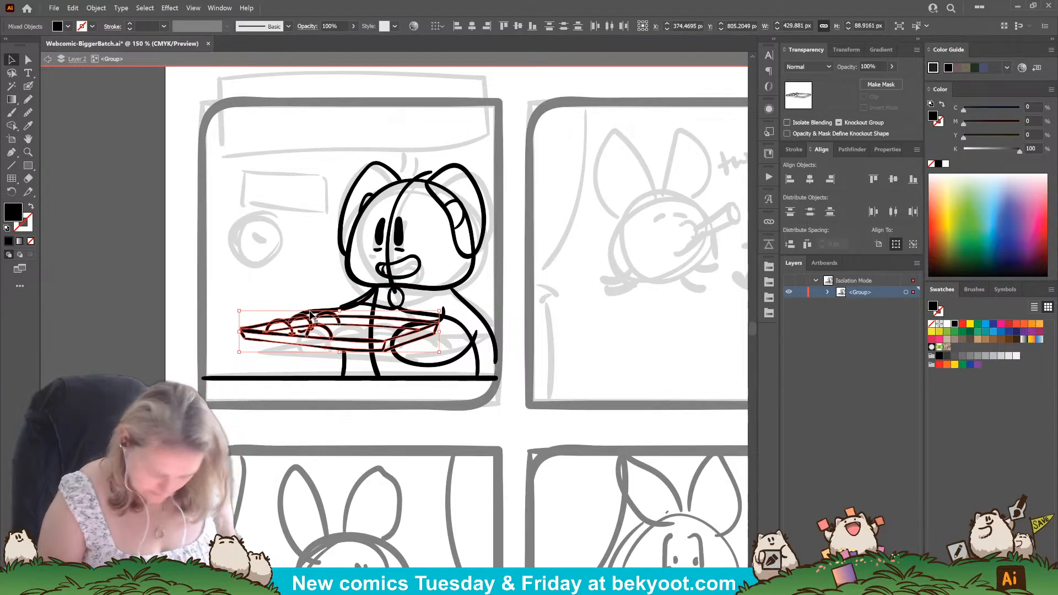
pyautogui.hotkey('ctrl', 'g')
pyautogui.doubleClick(405, 346)
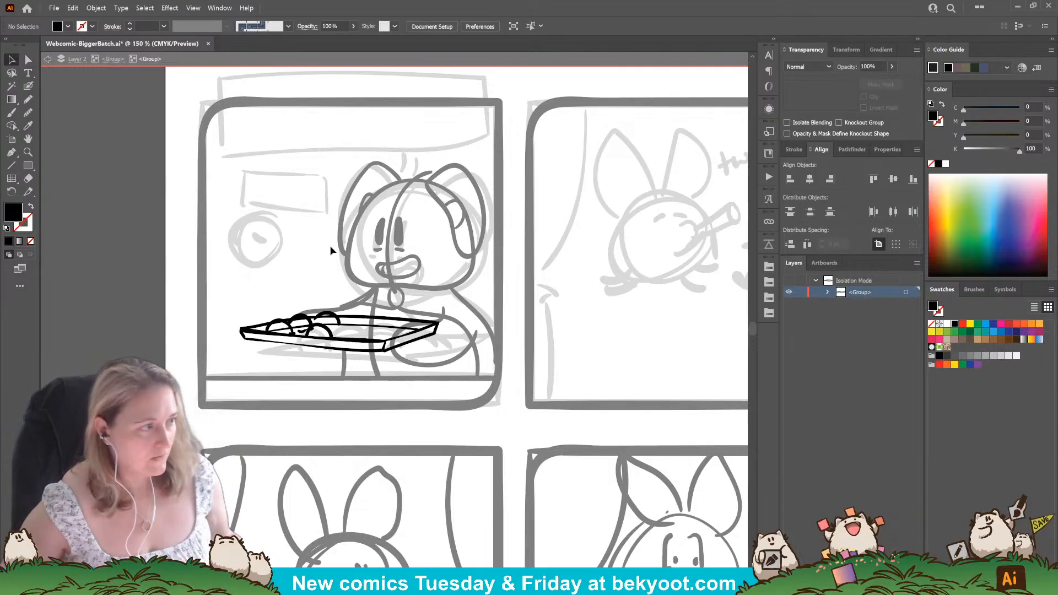
# Ink further half-round cookies along the right half of the tray's front edge and redraw the third back-row cookie's arc.
pyautogui.scroll(2, 325, 325)
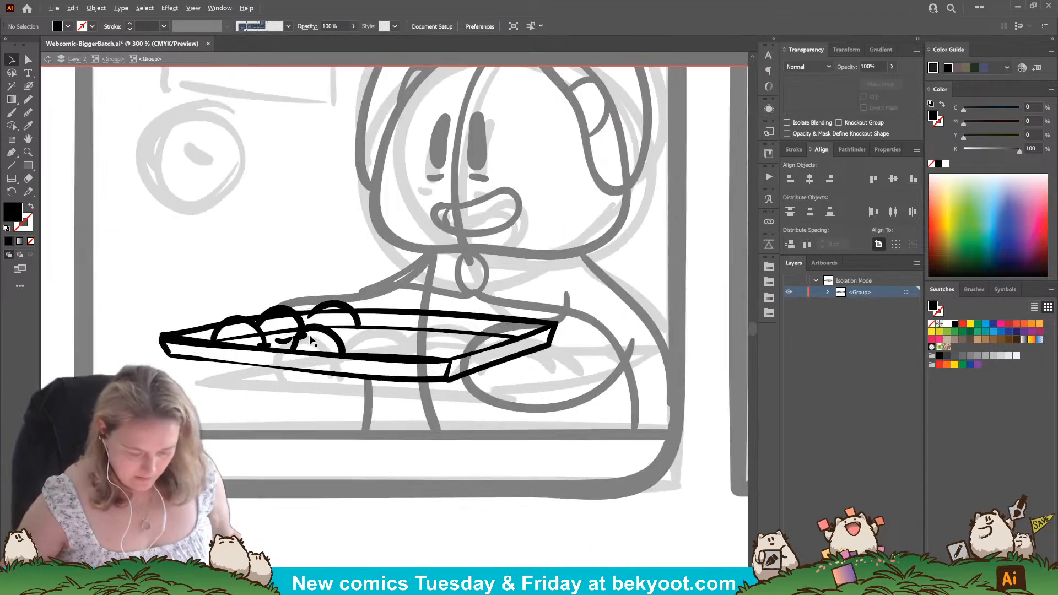
pyautogui.moveTo(289, 427); pyautogui.dragTo(283, 417)
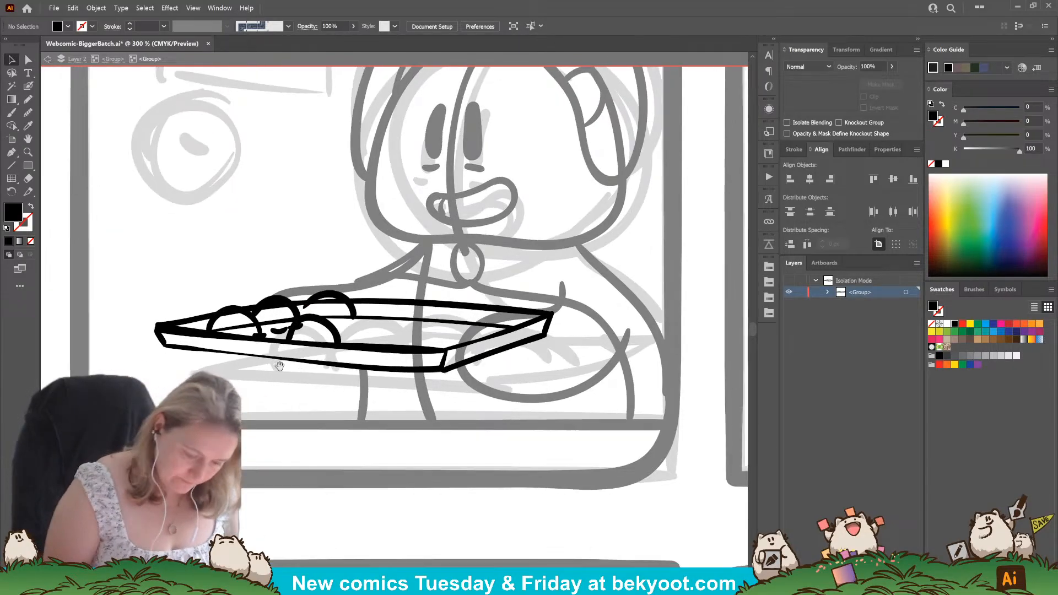
pyautogui.click(28, 85)
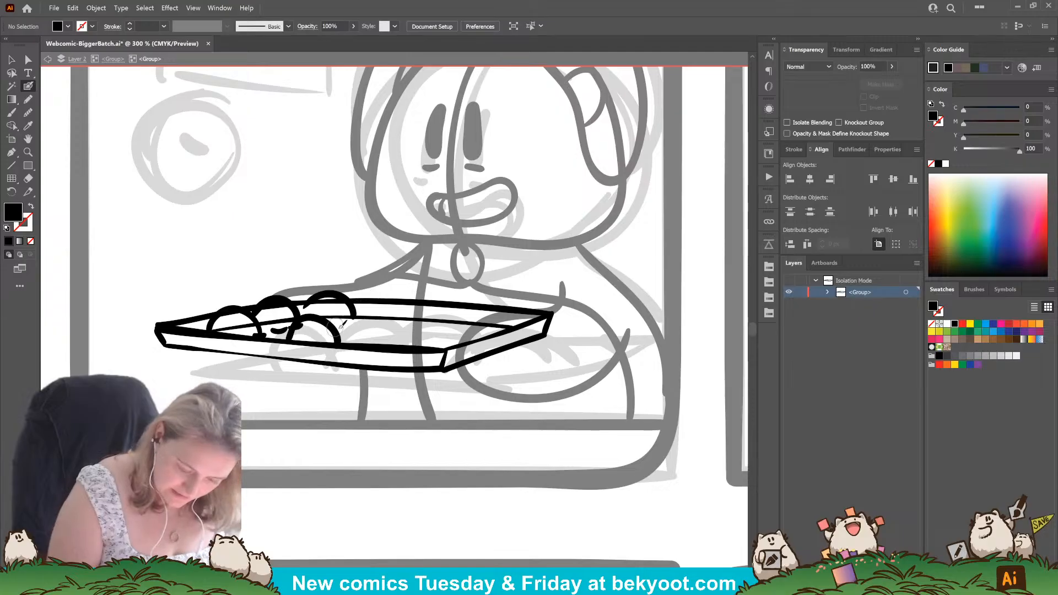
pyautogui.moveTo(345, 341)
pyautogui.mouseDown()
pyautogui.moveTo(360, 317)
pyautogui.moveTo(401, 343)
pyautogui.mouseUp()
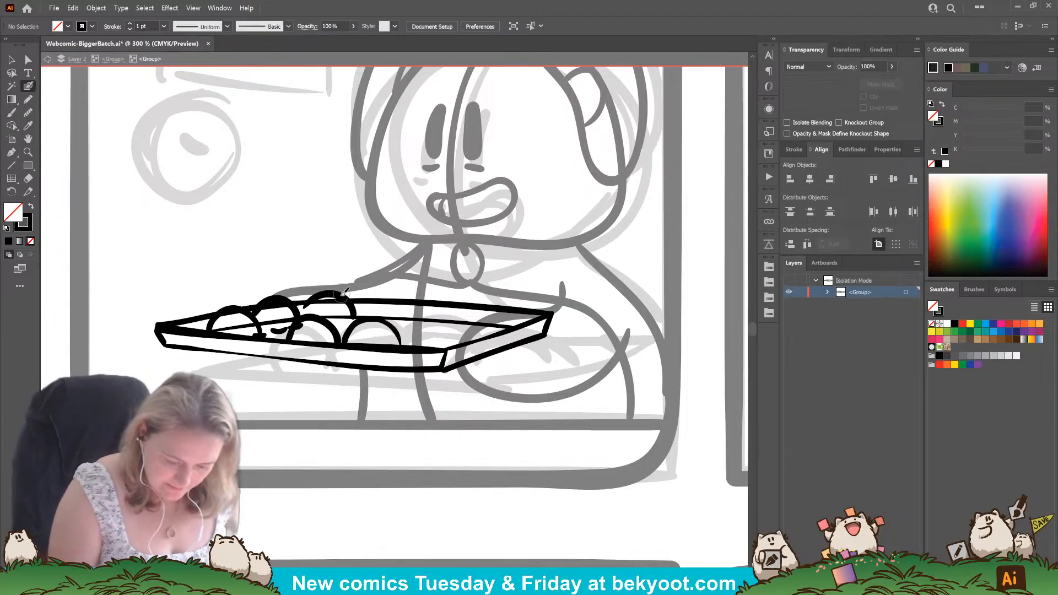
pyautogui.moveTo(298, 319)
pyautogui.mouseDown()
pyautogui.moveTo(344, 300)
pyautogui.moveTo(351, 319)
pyautogui.mouseUp()
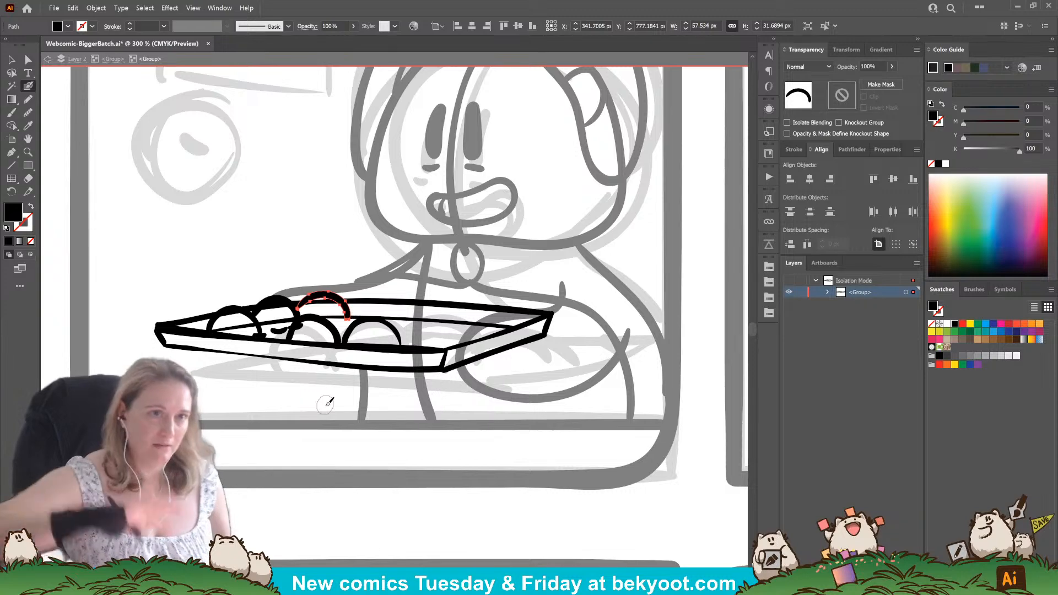
pyautogui.hotkey('ctrl', 'shift', 'a')
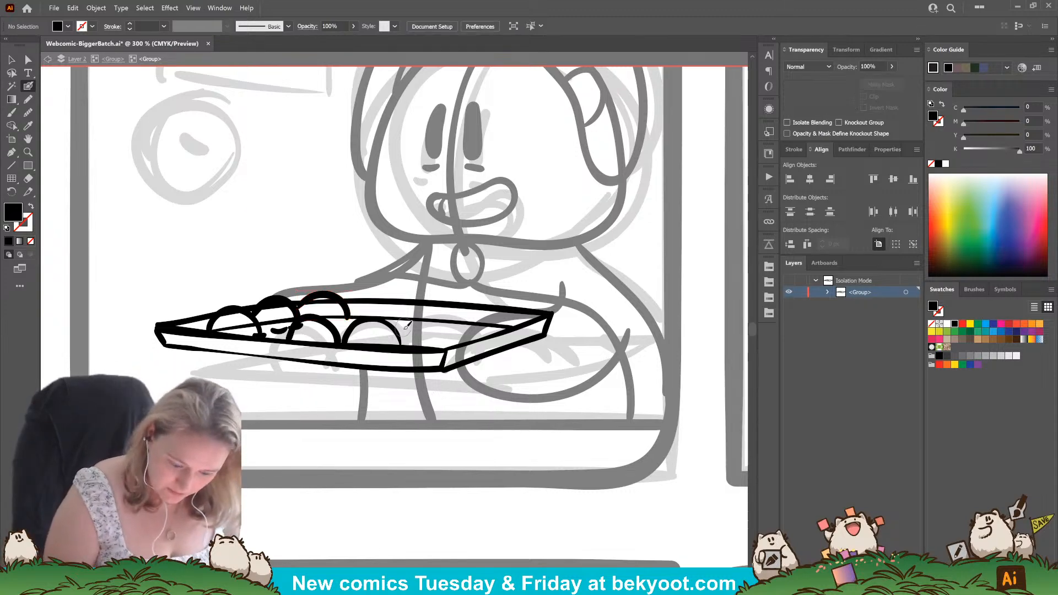
pyautogui.moveTo(400, 331)
pyautogui.mouseDown()
pyautogui.moveTo(440, 320)
pyautogui.moveTo(460, 342)
pyautogui.mouseUp()
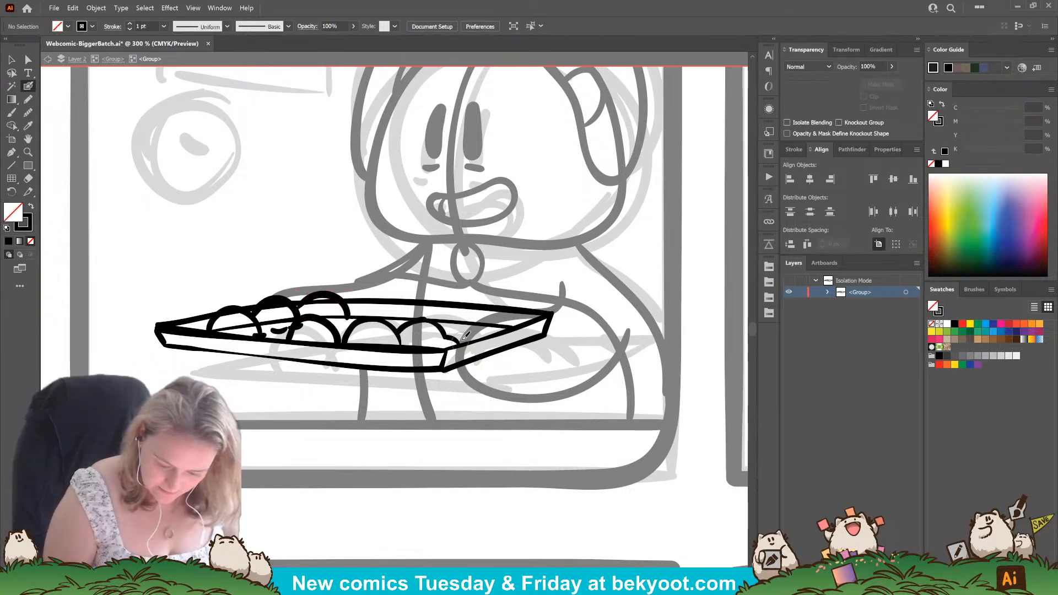
# Ink half-round cookies along the right half of the tray's back edge and a partial one filling the gap near the front right corner.
pyautogui.moveTo(353, 307)
pyautogui.mouseDown()
pyautogui.moveTo(380, 291)
pyautogui.moveTo(409, 304)
pyautogui.moveTo(376, 288)
pyautogui.moveTo(406, 305)
pyautogui.moveTo(498, 295)
pyautogui.moveTo(465, 306)
pyautogui.moveTo(495, 294)
pyautogui.moveTo(514, 324)
pyautogui.mouseUp()
pyautogui.hotkey('ctrl', 'z')
pyautogui.hotkey('ctrl', 'z')
pyautogui.hotkey('ctrl', 'z')
pyautogui.moveTo(444, 338)
pyautogui.mouseDown()
pyautogui.moveTo(471, 318)
pyautogui.moveTo(485, 330)
pyautogui.mouseUp()
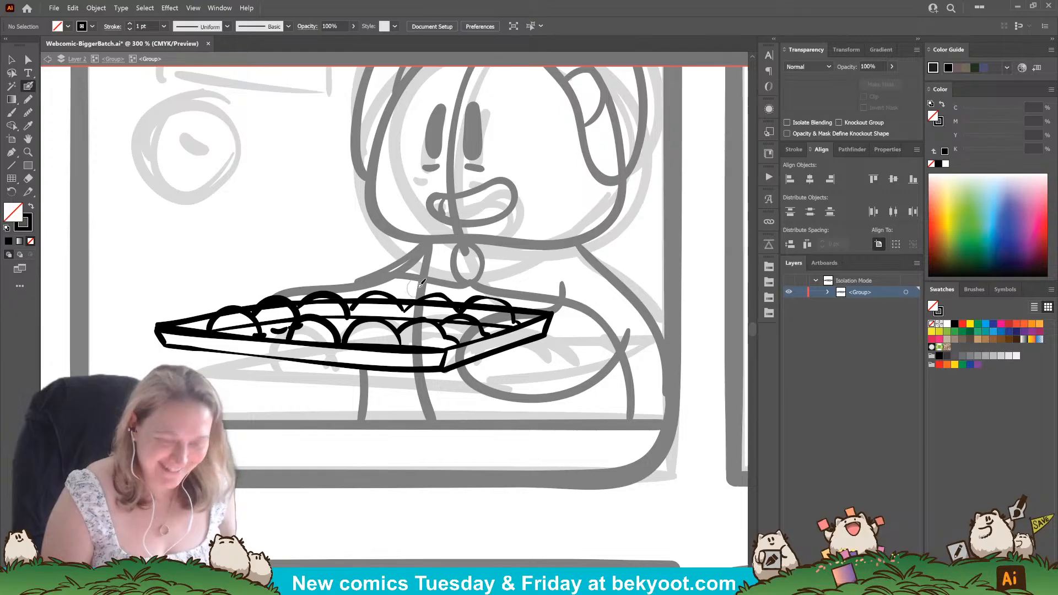
# Select the tray's inner back line and remove it where it runs across the cookies.
pyautogui.keyDown('ctrl'); pyautogui.click(338, 320); pyautogui.keyUp('ctrl')
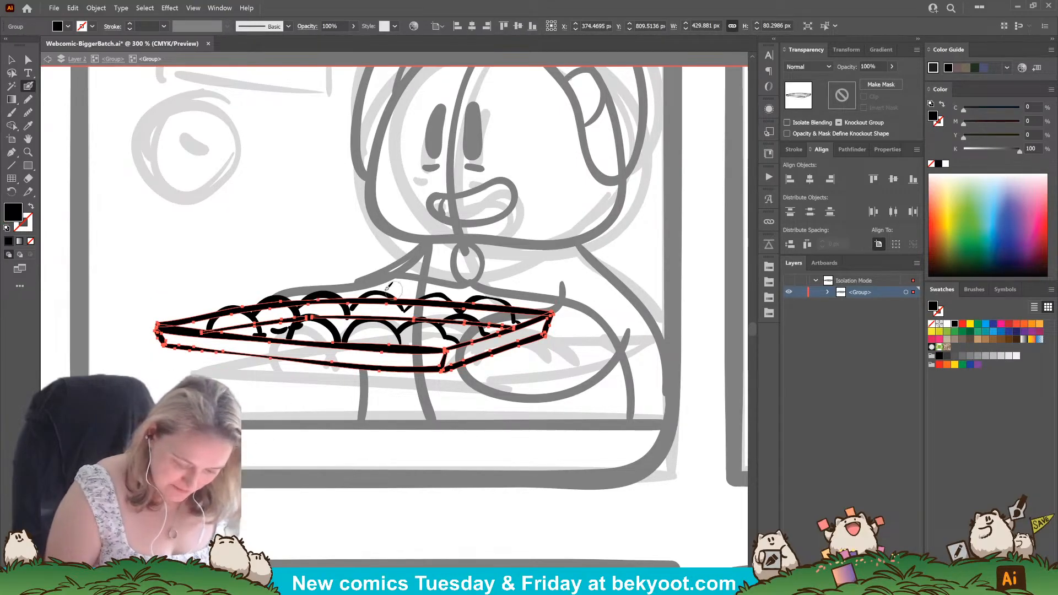
pyautogui.press('ctrl')
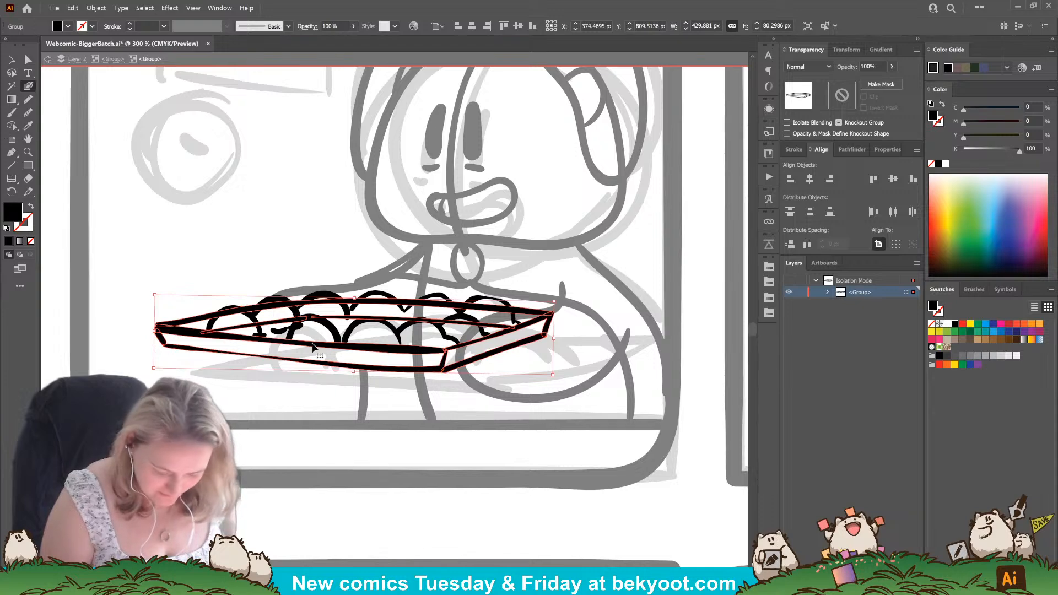
pyautogui.press('ctrl')
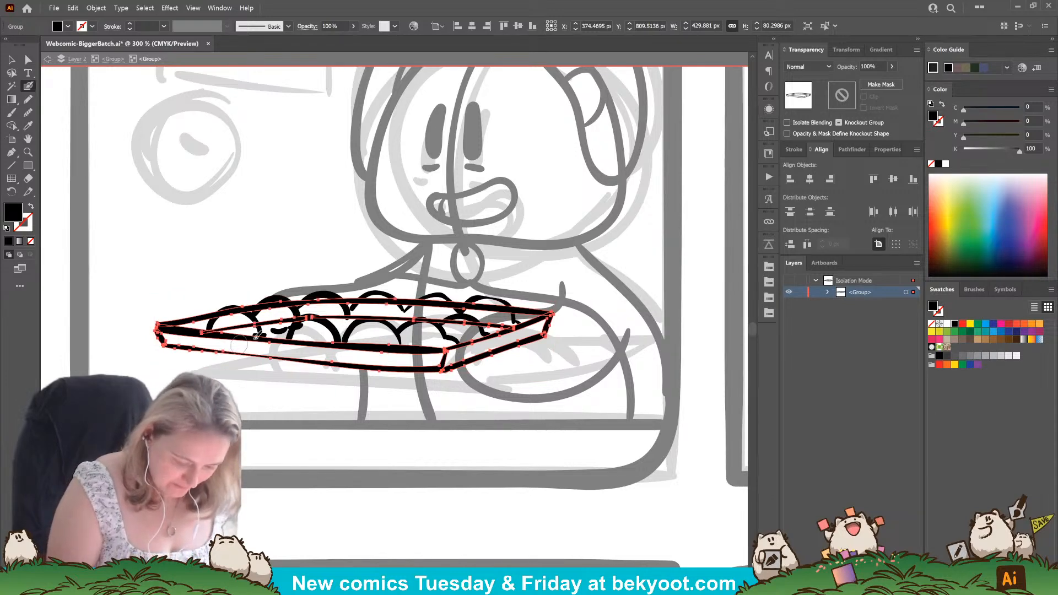
pyautogui.keyDown('ctrl'); pyautogui.click(315, 308); pyautogui.keyUp('ctrl')
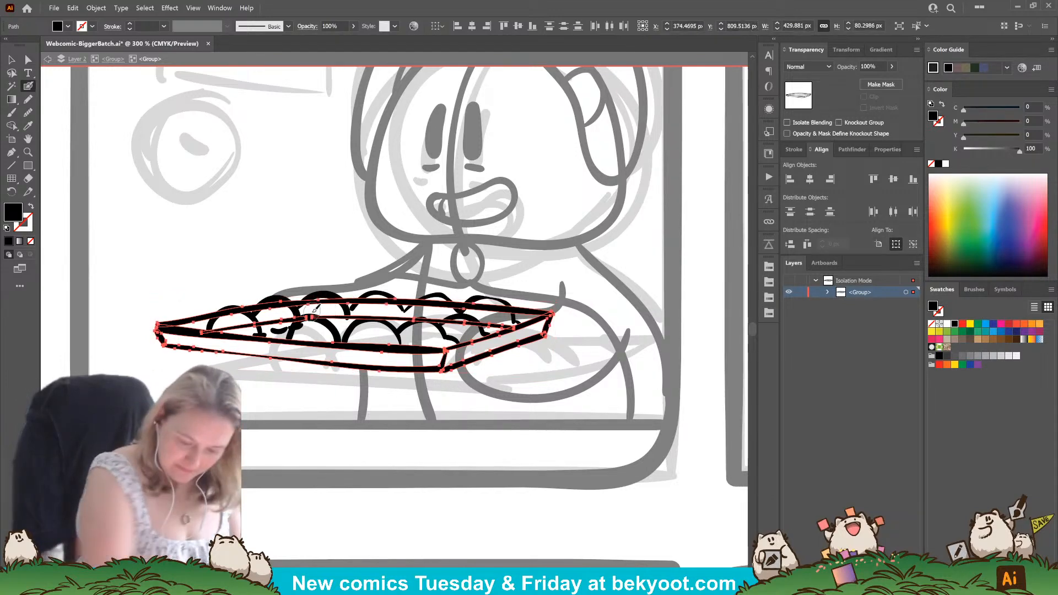
pyautogui.keyDown('ctrl'); pyautogui.click(348, 434); pyautogui.keyUp('ctrl')
pyautogui.keyDown('ctrl'); pyautogui.click(329, 317); pyautogui.keyUp('ctrl')
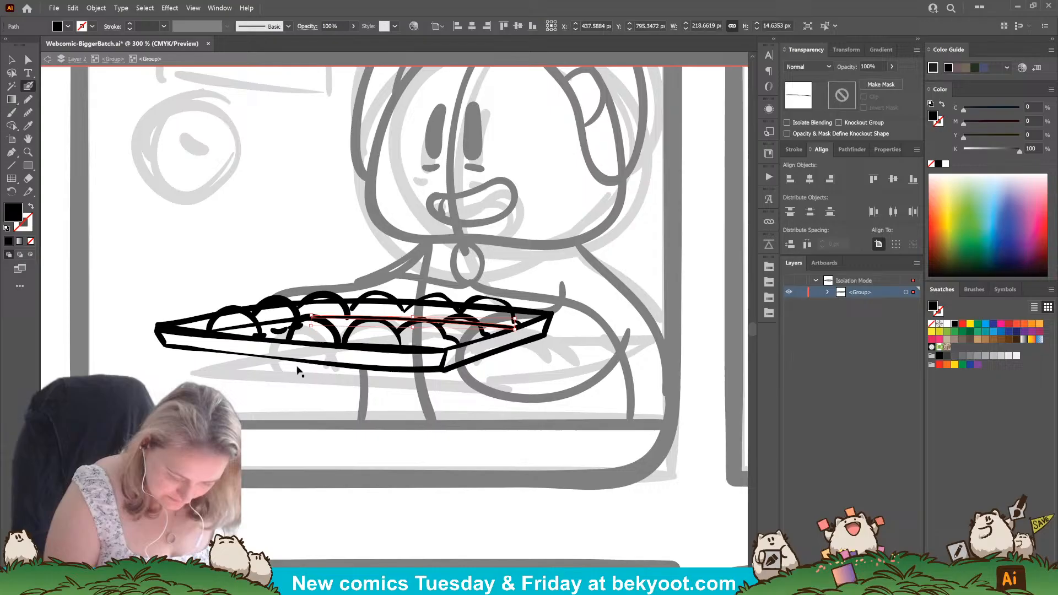
pyautogui.keyDown('ctrl'); pyautogui.keyDown('shift'); pyautogui.click(278, 321); pyautogui.keyUp('shift'); pyautogui.keyUp('ctrl')
pyautogui.moveTo(219, 332)
pyautogui.mouseDown()
pyautogui.moveTo(321, 317)
pyautogui.moveTo(512, 326)
pyautogui.mouseUp()
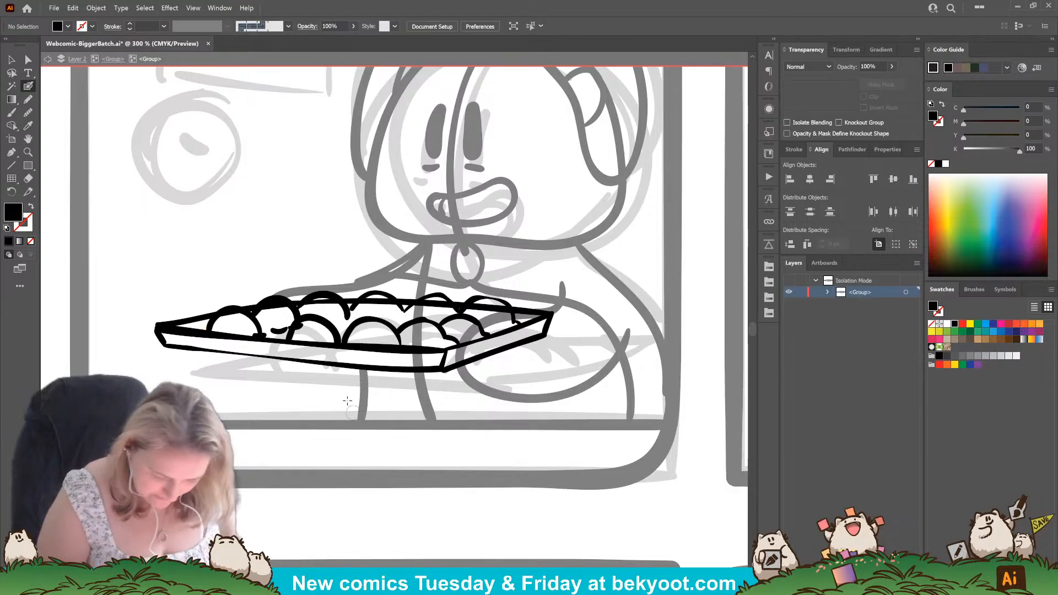
# Reshape the tray's back rim line so that it no longer cuts through the back-row cookies.
pyautogui.keyDown('ctrl'); pyautogui.click(192, 320); pyautogui.keyUp('ctrl')
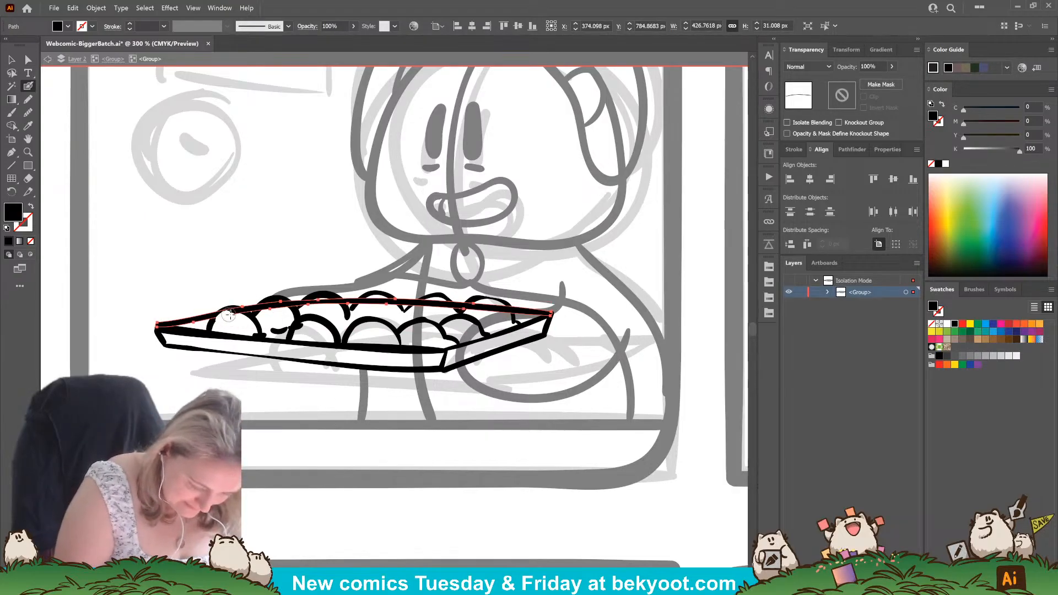
pyautogui.moveTo(219, 319)
pyautogui.mouseDown()
pyautogui.moveTo(270, 307)
pyautogui.moveTo(286, 309)
pyautogui.moveTo(264, 315)
pyautogui.moveTo(319, 322)
pyautogui.moveTo(307, 312)
pyautogui.moveTo(316, 301)
pyautogui.moveTo(302, 311)
pyautogui.moveTo(322, 301)
pyautogui.moveTo(372, 312)
pyautogui.moveTo(359, 311)
pyautogui.moveTo(375, 300)
pyautogui.moveTo(425, 312)
pyautogui.moveTo(413, 314)
pyautogui.moveTo(433, 304)
pyautogui.moveTo(510, 312)
pyautogui.mouseUp()
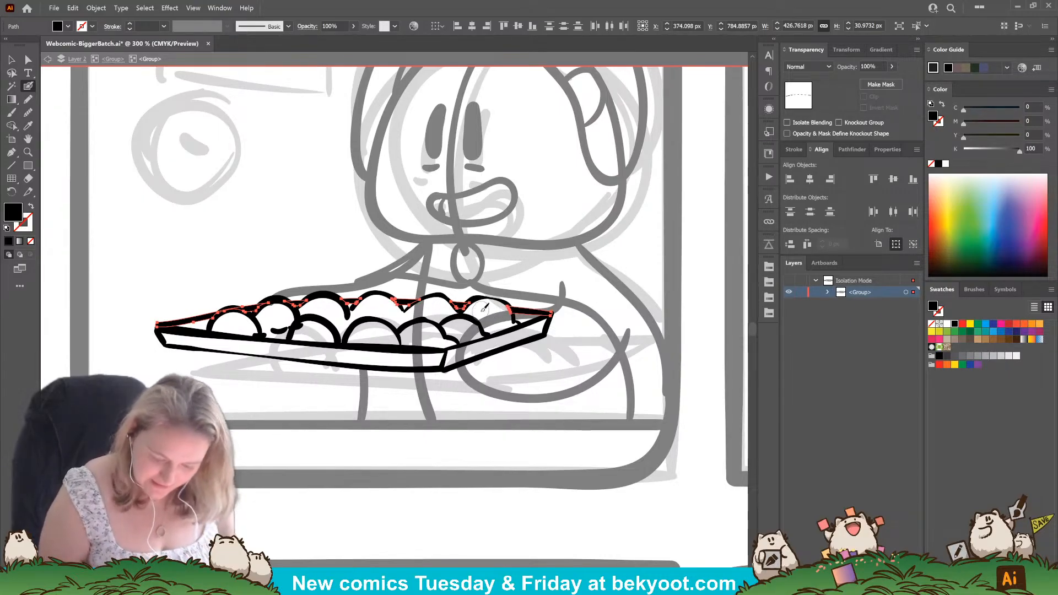
pyautogui.press('ctrl')
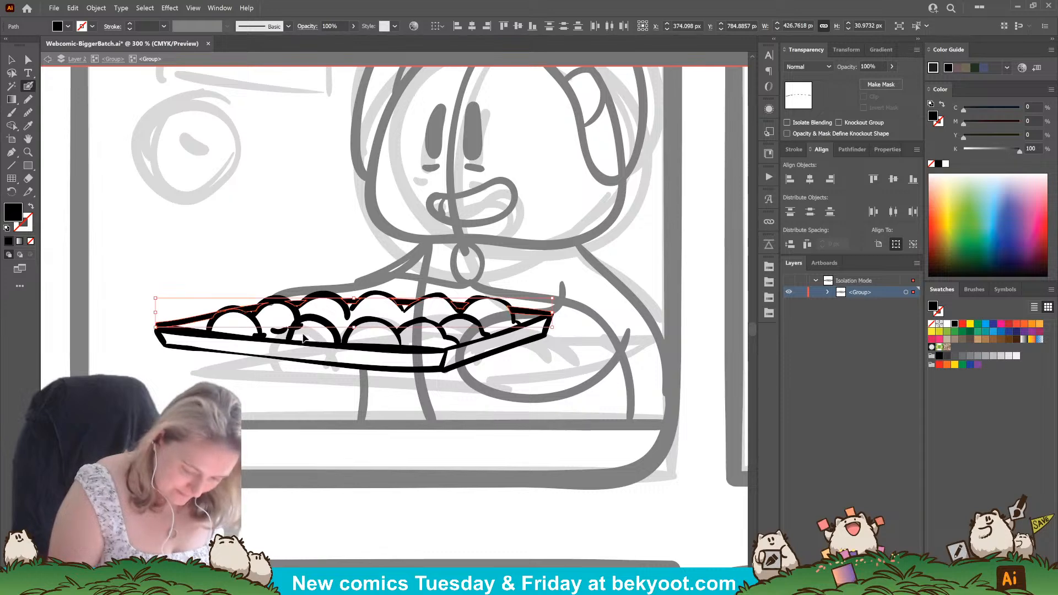
# Delete the stray dash beside the front-row cookie on the left and shift the short curve next to it down toward the tray's front edge.
pyautogui.keyDown('ctrl'); pyautogui.click(278, 359); pyautogui.keyUp('ctrl')
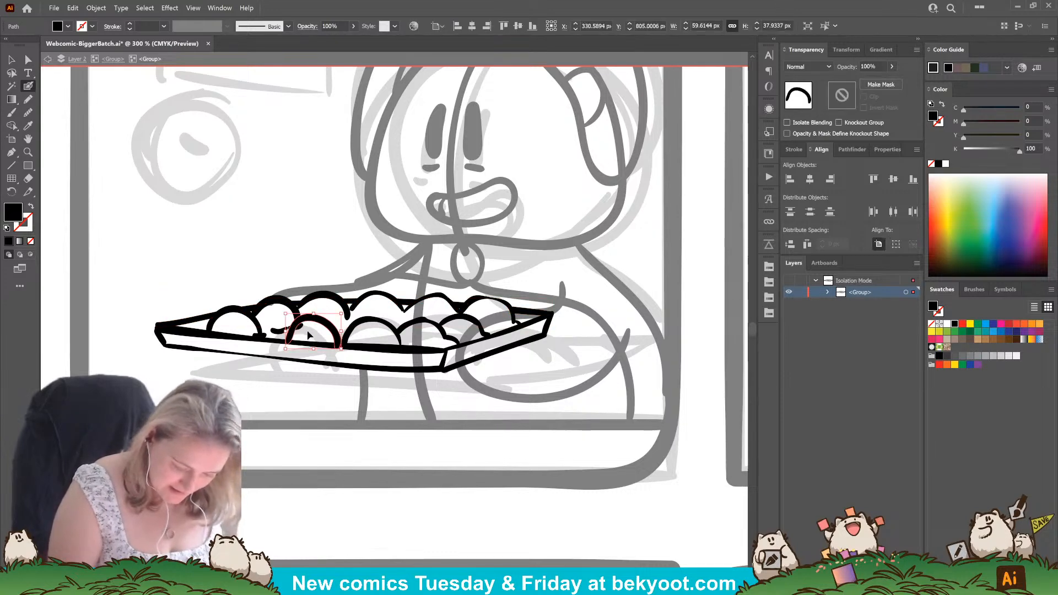
pyautogui.keyDown('ctrl'); pyautogui.click(296, 326); pyautogui.keyUp('ctrl')
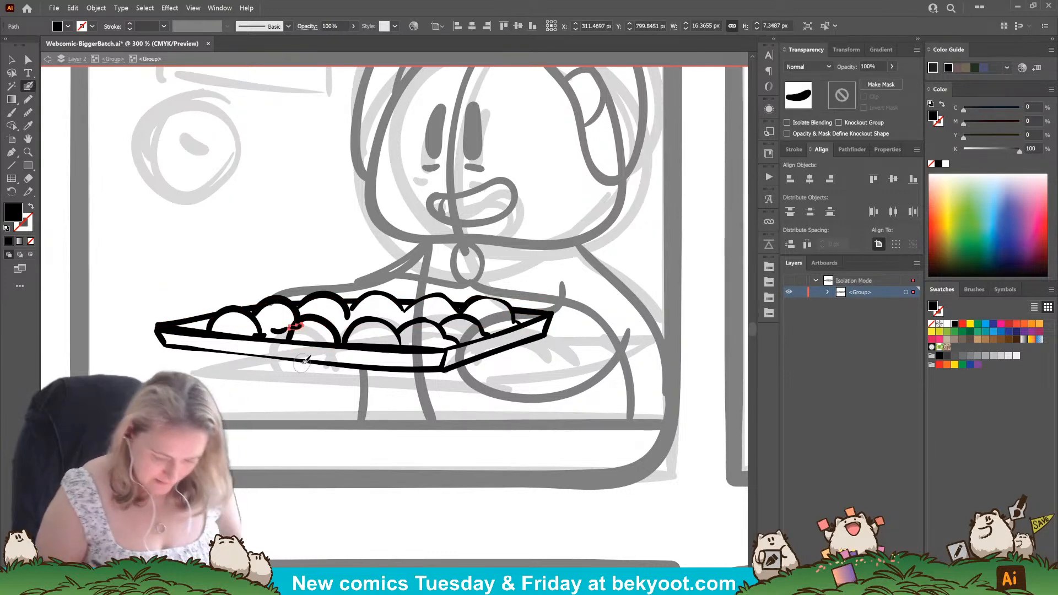
pyautogui.press('Delete')
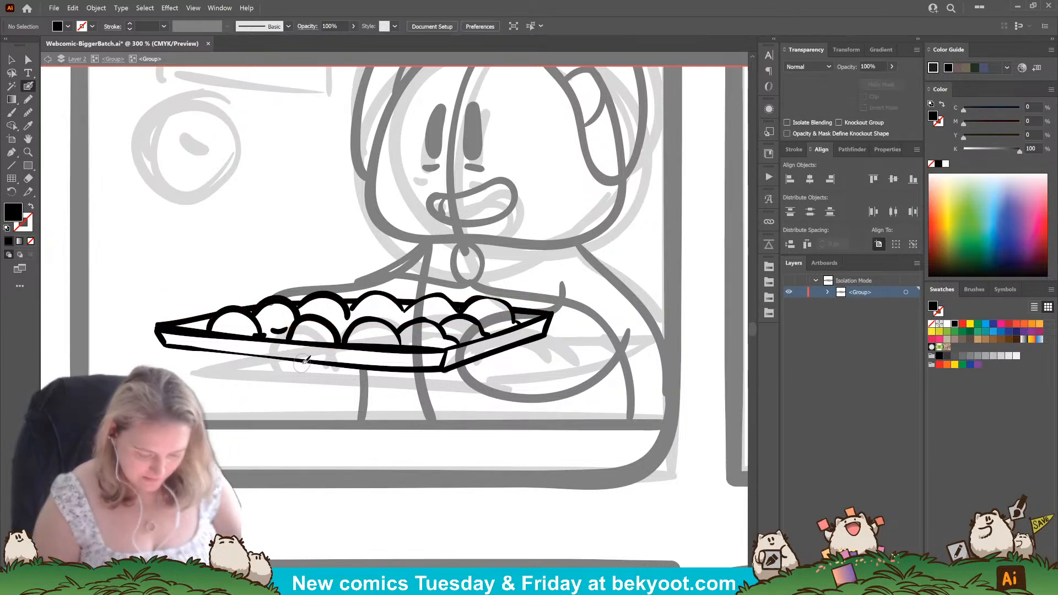
pyautogui.keyDown('ctrl'); pyautogui.click(282, 338); pyautogui.keyUp('ctrl')
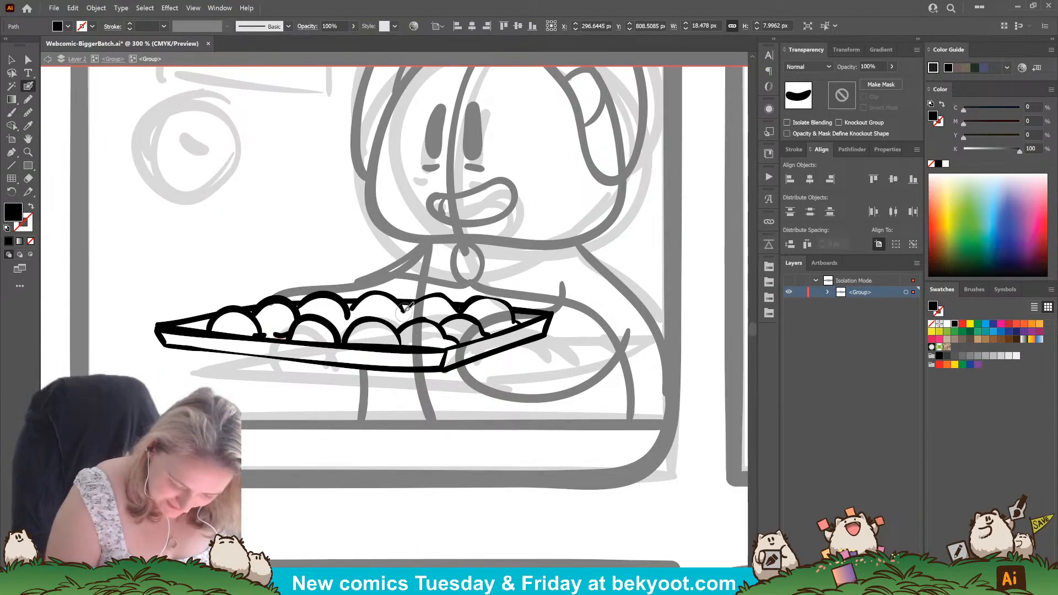
pyautogui.hotkey('ctrl', 'shift', 'a')
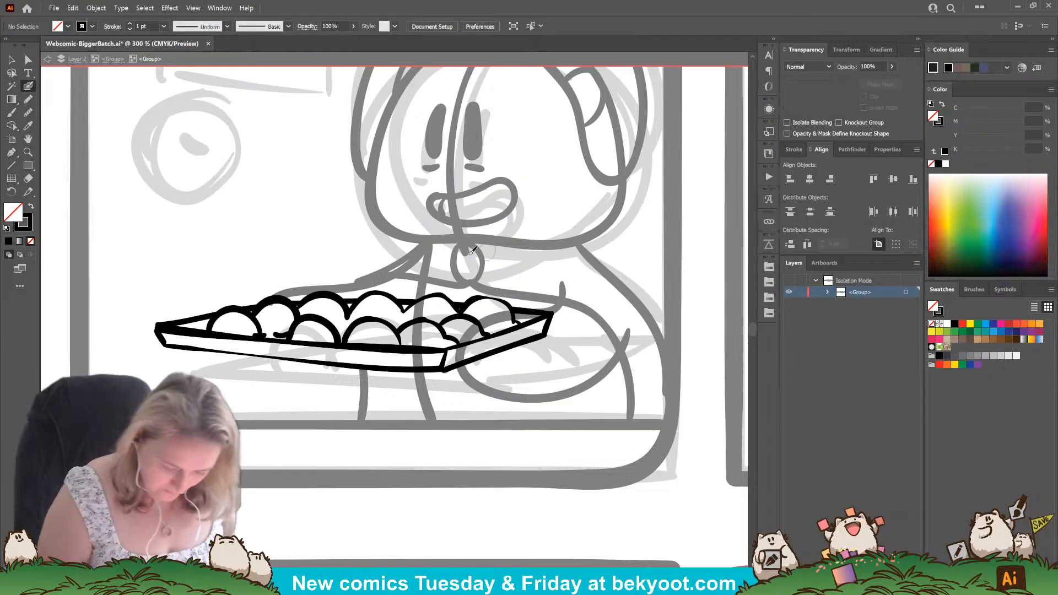
# Ink a small cookie arc in the gap between the two rows, below where the third and fourth back-row cookies meet.
pyautogui.moveTo(348, 314); pyautogui.dragTo(359, 316)
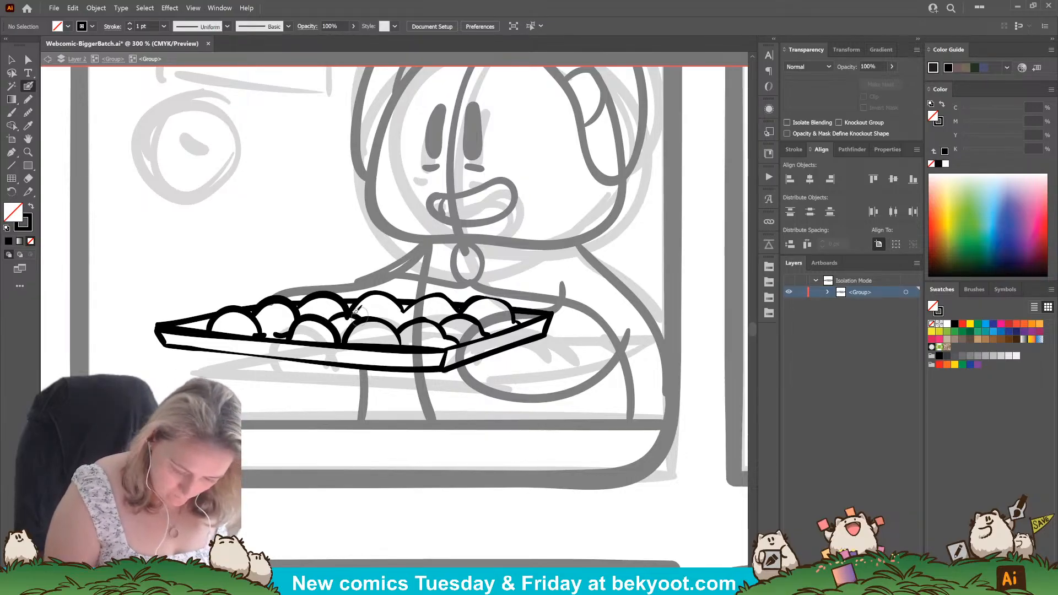
pyautogui.keyDown('ctrl'); pyautogui.click(345, 309); pyautogui.keyUp('ctrl')
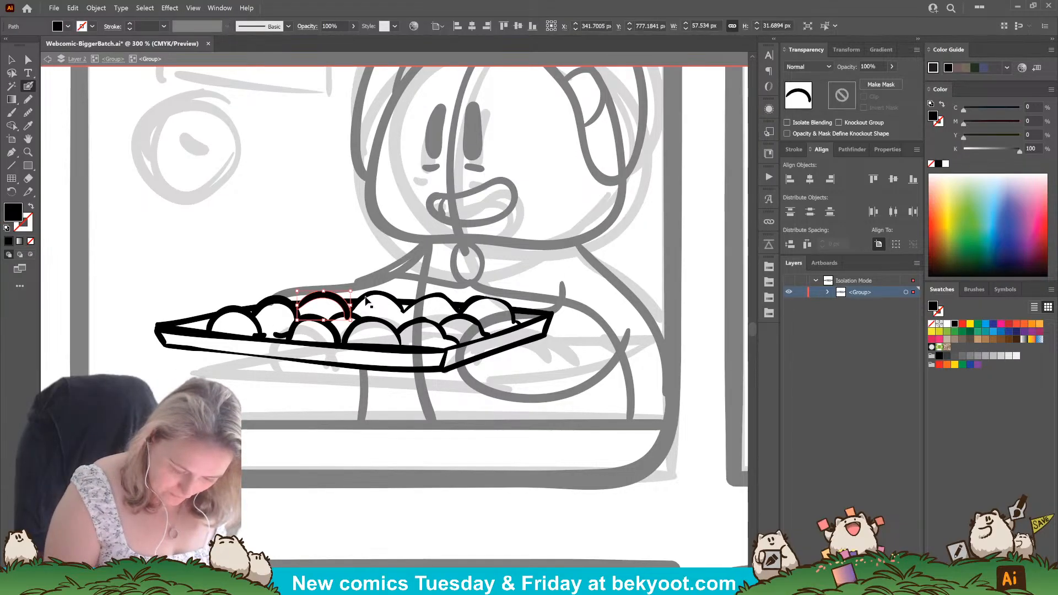
pyautogui.keyDown('ctrl'); pyautogui.keyDown('shift'); pyautogui.click(365, 296); pyautogui.keyUp('shift'); pyautogui.keyUp('ctrl')
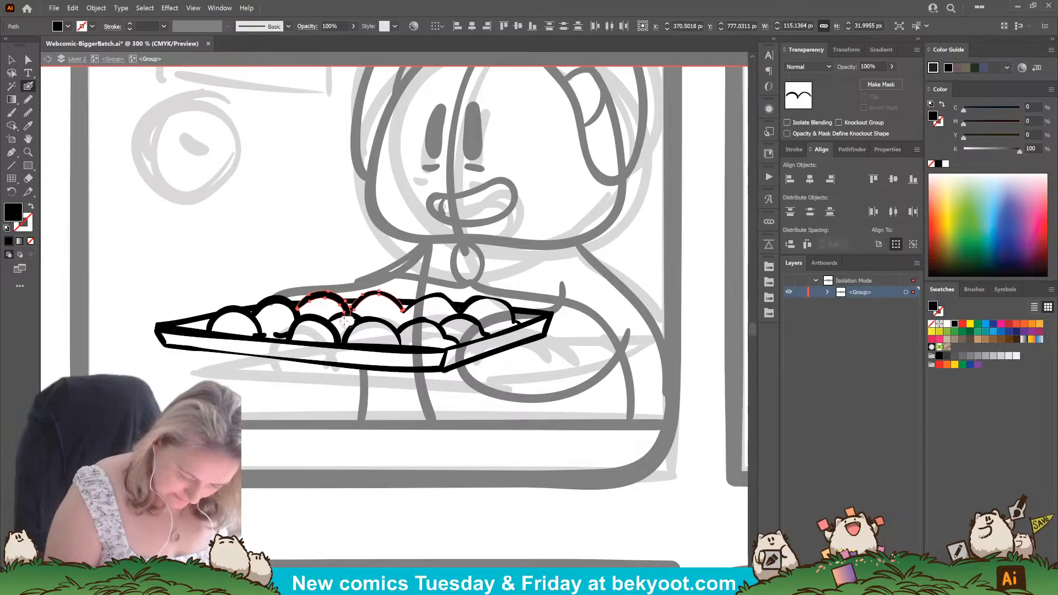
pyautogui.keyDown('ctrl'); pyautogui.click(340, 459); pyautogui.keyUp('ctrl')
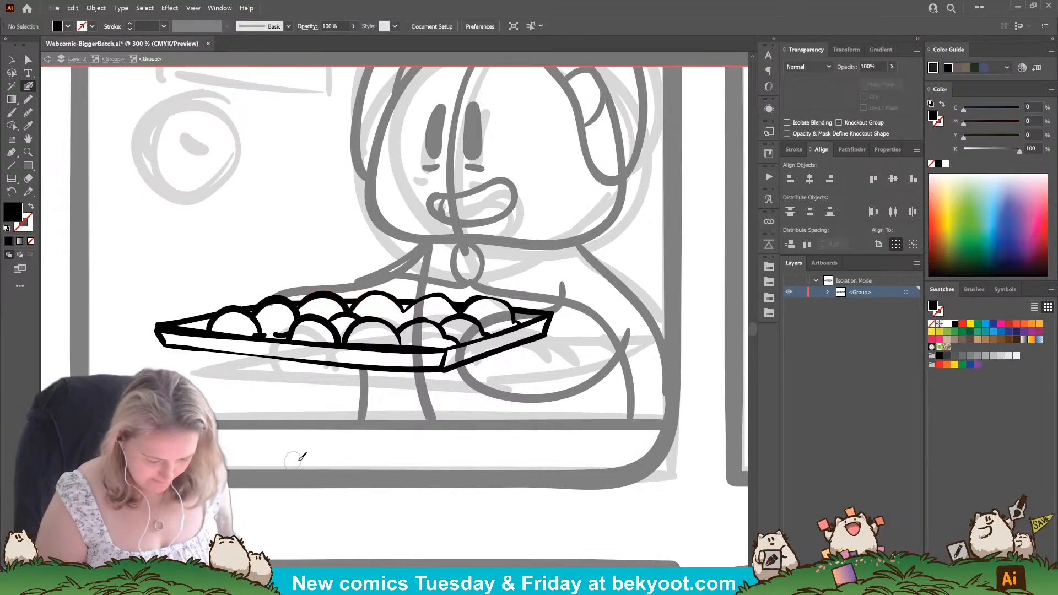
pyautogui.moveTo(360, 429); pyautogui.dragTo(300, 412)
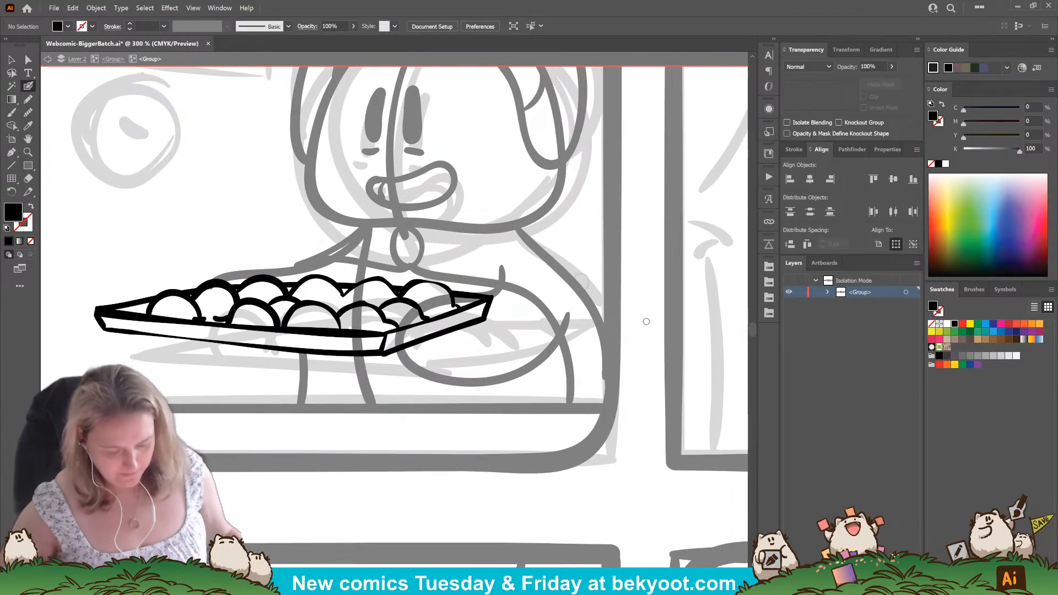
pyautogui.scroll(-3, 376, 307)
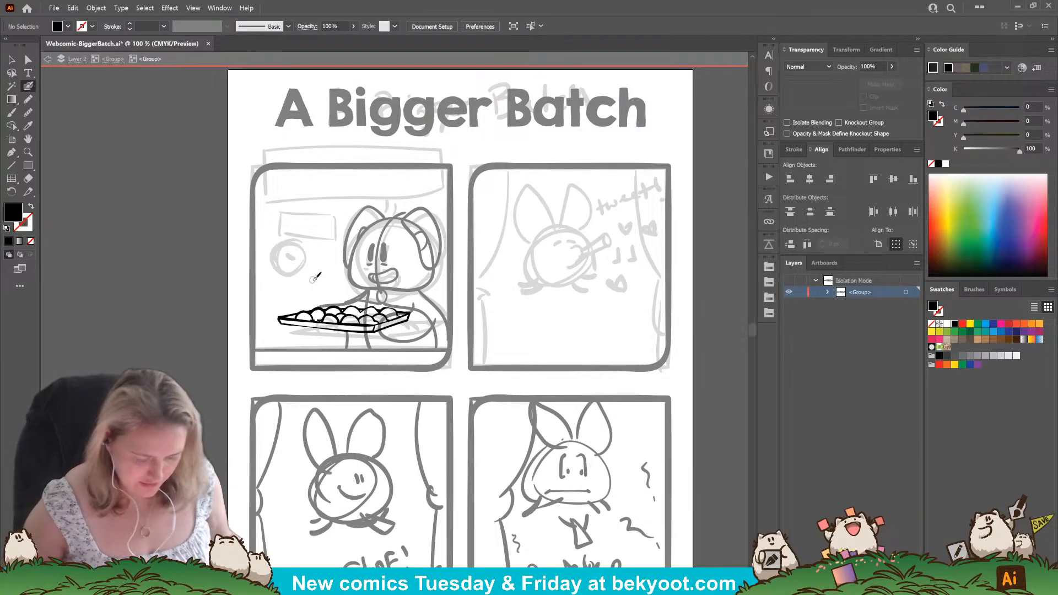
pyautogui.moveTo(308, 369); pyautogui.dragTo(361, 384)
pyautogui.scroll(1, 339, 284)
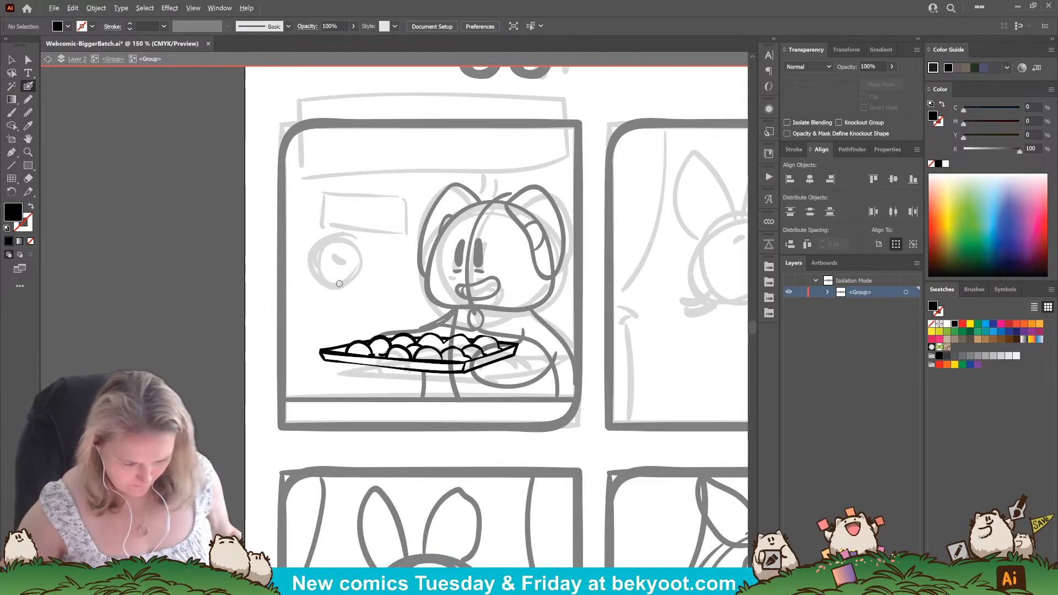
# Leave the tray's group for the character's group and ink thin fabric lines across the shirt's chest and near sleeve.
pyautogui.click(115, 60)
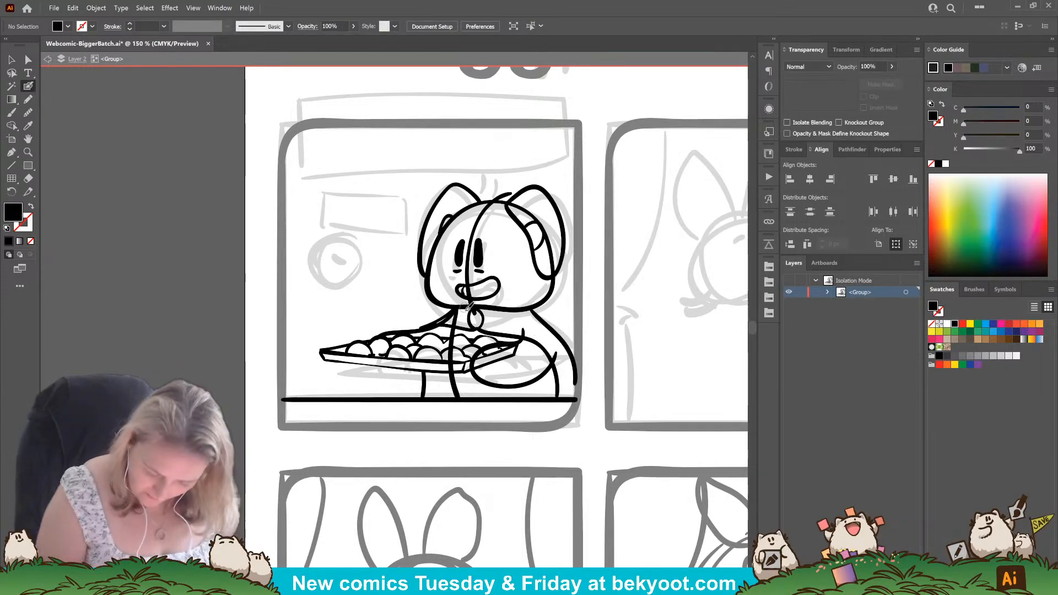
pyautogui.hotkey('shift', 'x')
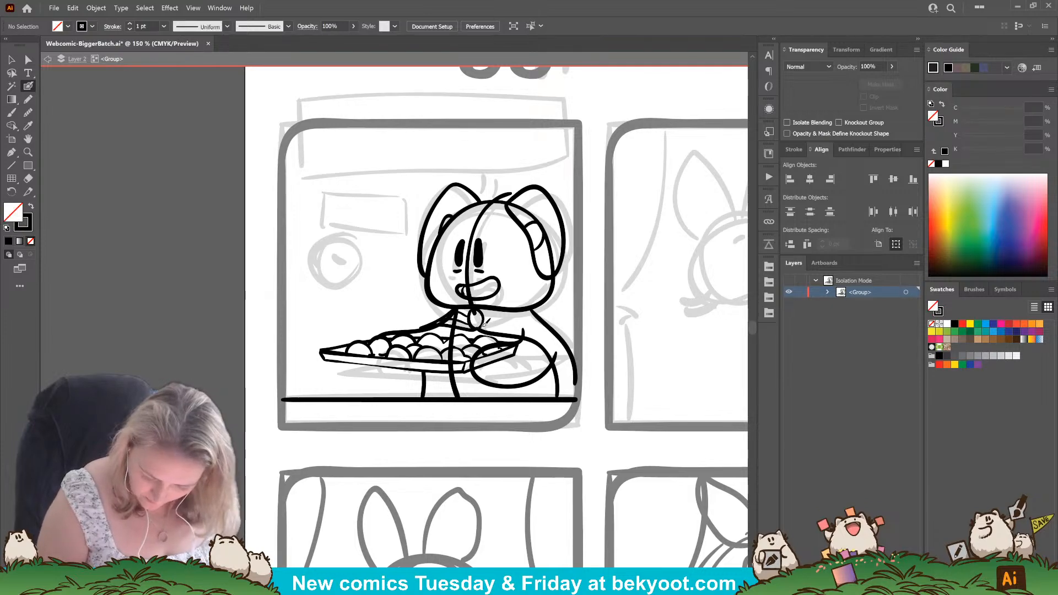
pyautogui.moveTo(571, 350); pyautogui.dragTo(575, 357)
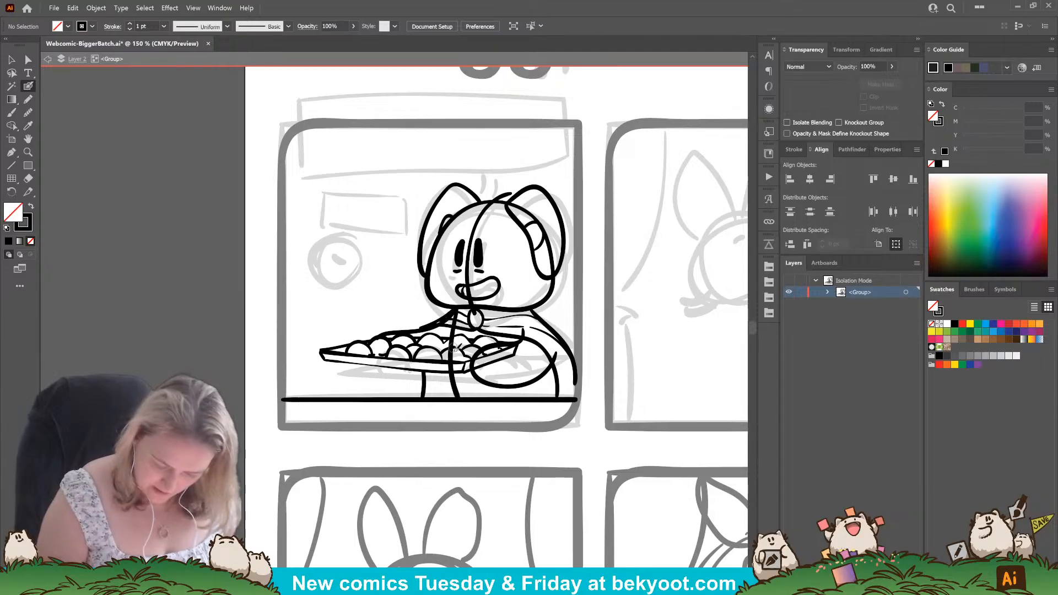
# Trim the far arm's line near the collar and erase the torso line where it crosses the tray of cookies.
pyautogui.moveTo(452, 392); pyautogui.dragTo(456, 310)
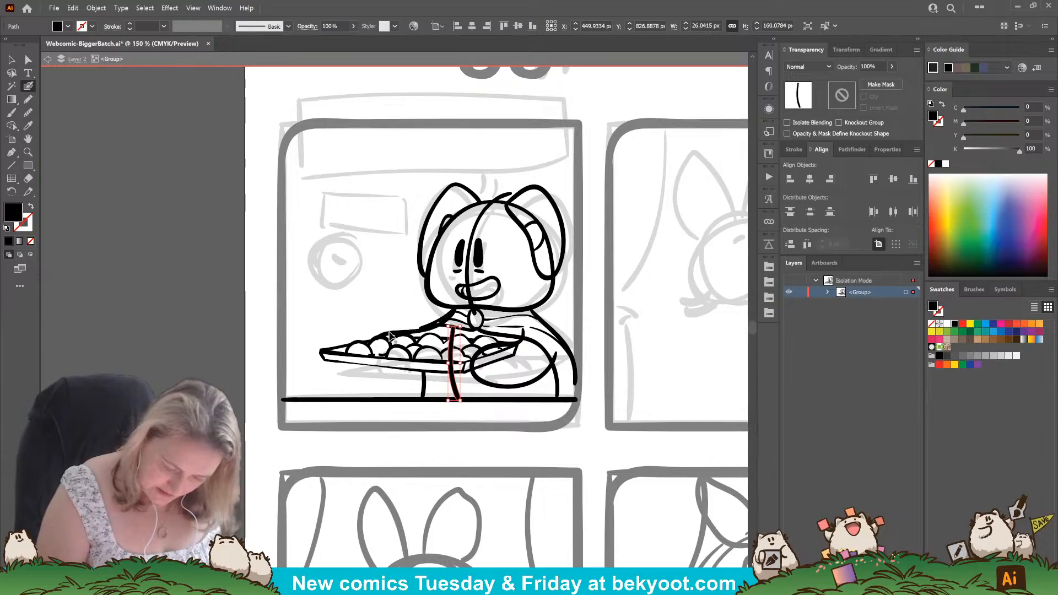
pyautogui.moveTo(374, 339); pyautogui.dragTo(458, 307)
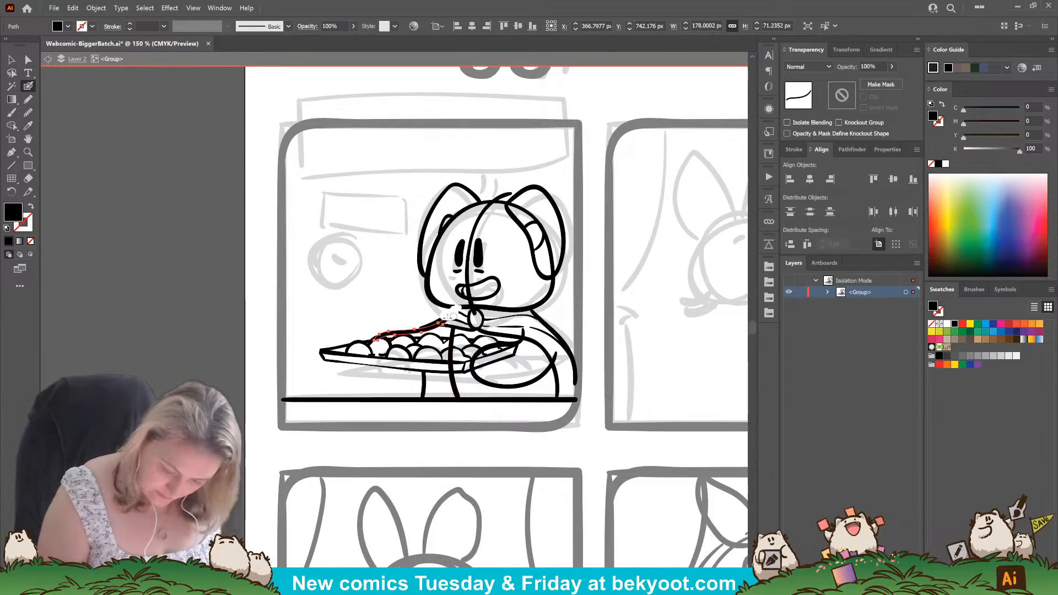
pyautogui.moveTo(433, 326); pyautogui.dragTo(463, 311)
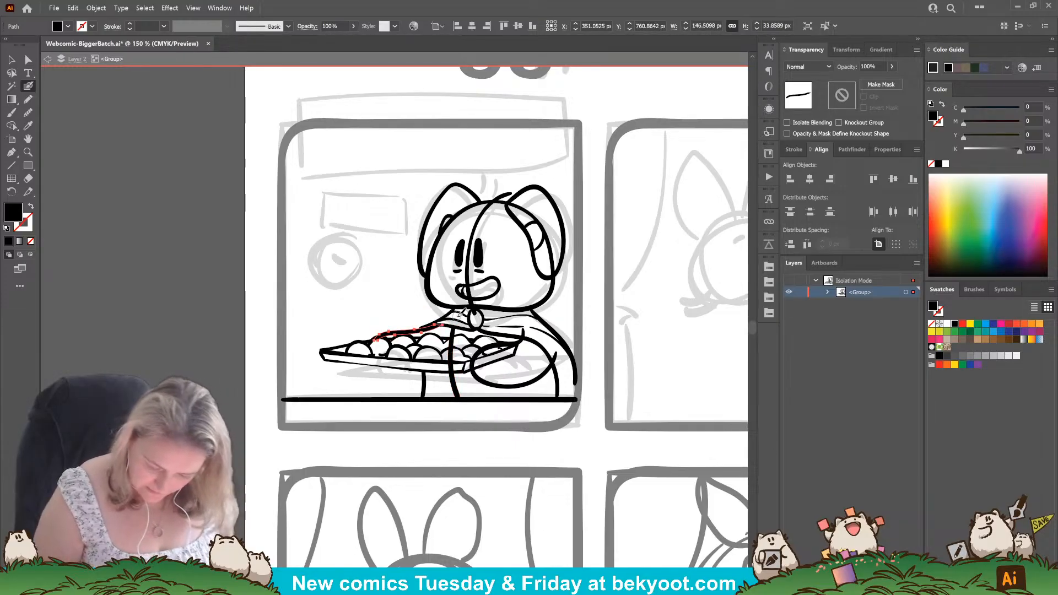
pyautogui.moveTo(456, 398); pyautogui.dragTo(452, 327)
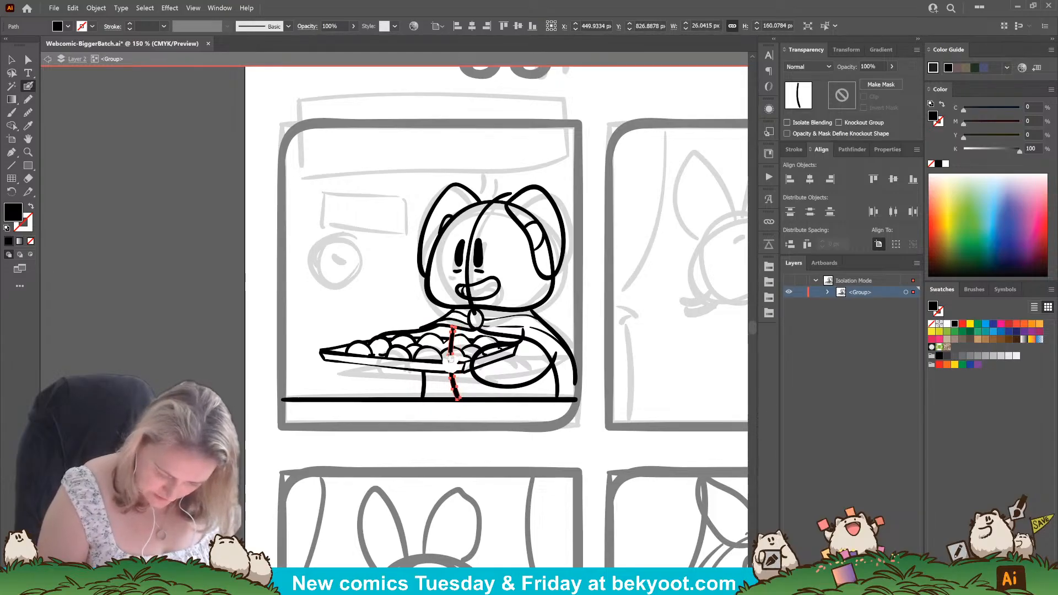
pyautogui.moveTo(454, 340); pyautogui.dragTo(448, 359)
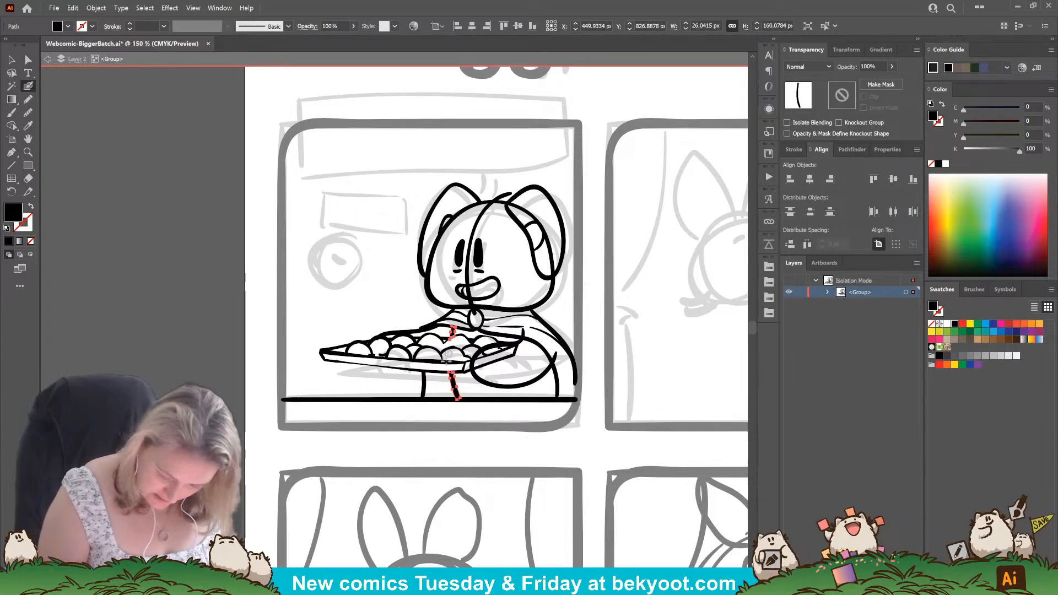
pyautogui.hotkey('ctrl', 'z')
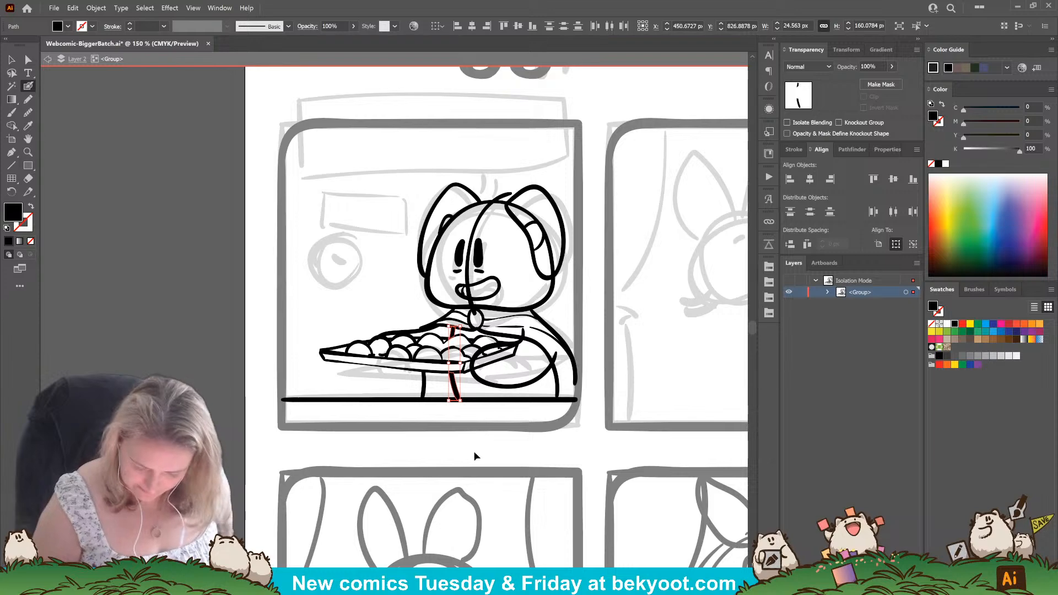
pyautogui.keyDown('ctrl'); pyautogui.click(475, 453); pyautogui.keyUp('ctrl')
# Erase the stray tip of the near hand's outline that sticks up past the tray's back corner.
pyautogui.moveTo(561, 359); pyautogui.dragTo(557, 361)
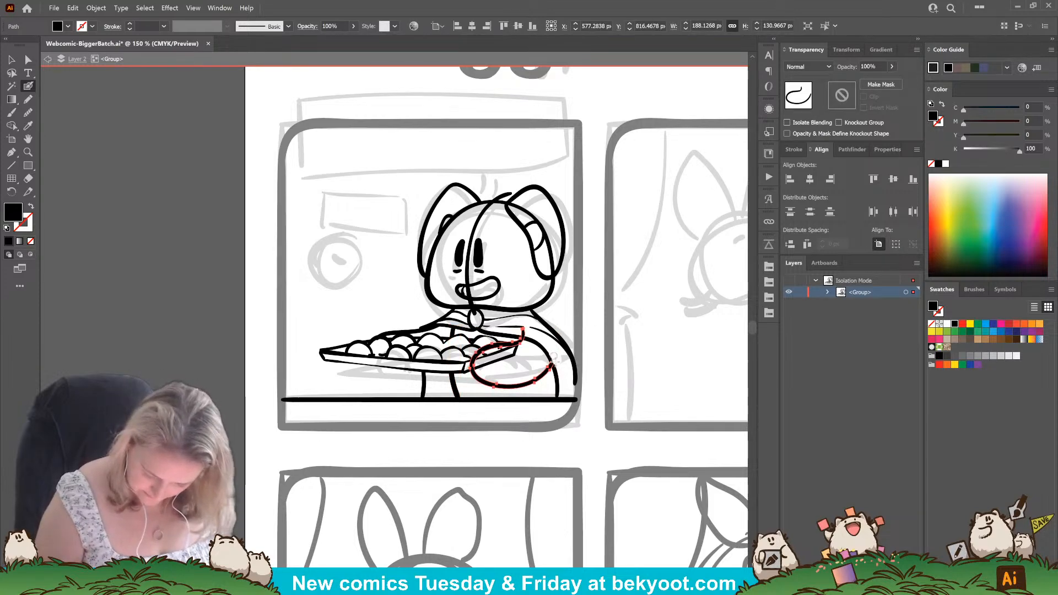
pyautogui.moveTo(522, 331); pyautogui.dragTo(527, 337)
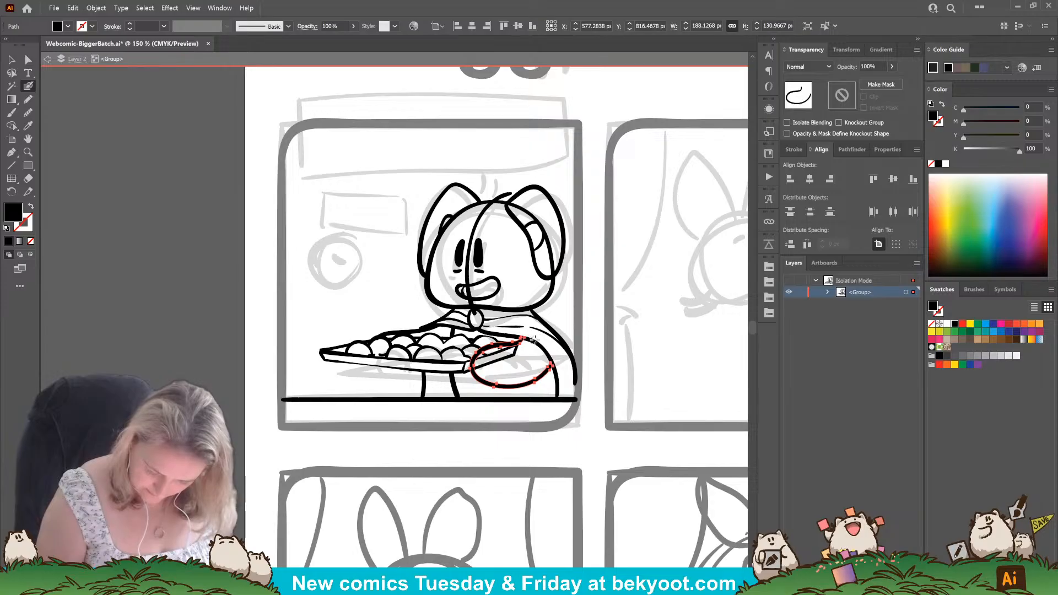
pyautogui.keyDown('ctrl'); pyautogui.click(541, 478); pyautogui.keyUp('ctrl')
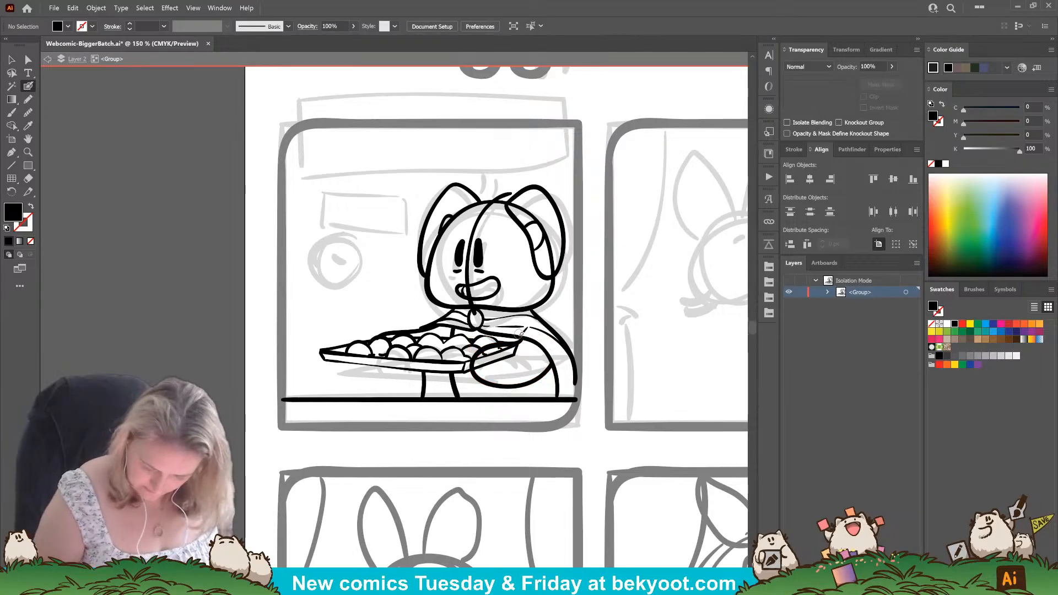
# Ink a plaid pattern of crossing lines over the shirt's chest, the near sleeve and the torso below the tray.
pyautogui.moveTo(555, 342)
pyautogui.mouseDown()
pyautogui.moveTo(567, 399)
pyautogui.moveTo(578, 377)
pyautogui.mouseUp()
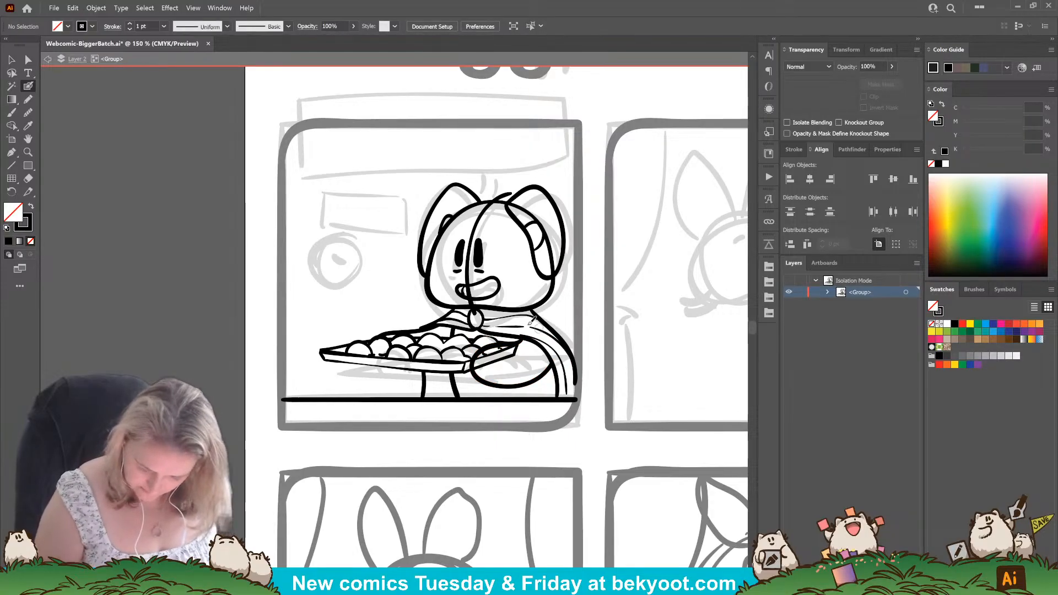
pyautogui.moveTo(504, 314); pyautogui.dragTo(505, 333)
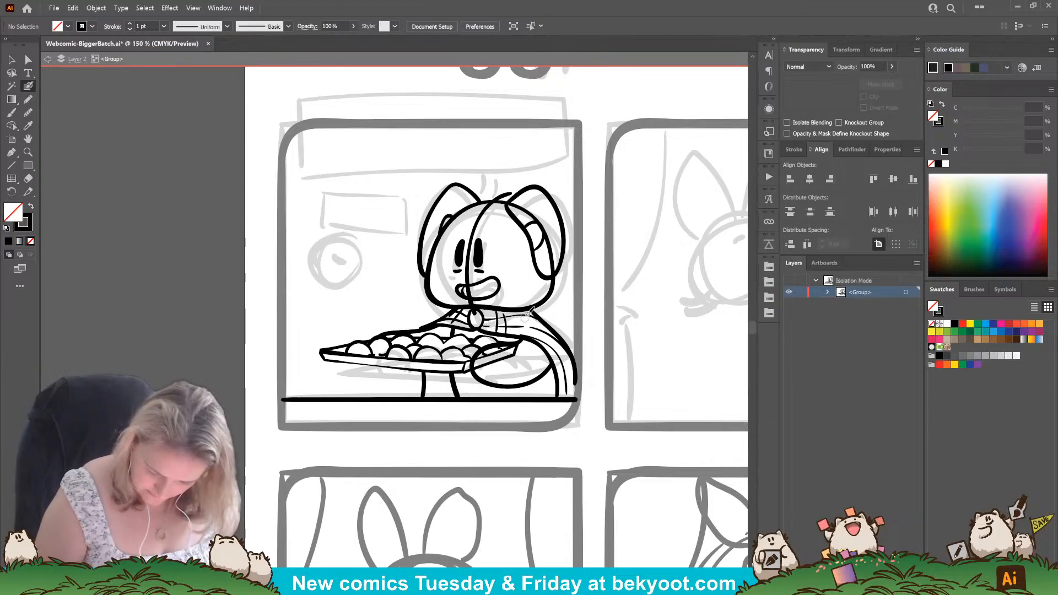
pyautogui.moveTo(540, 343); pyautogui.dragTo(555, 332)
pyautogui.moveTo(557, 370)
pyautogui.mouseDown()
pyautogui.moveTo(571, 355)
pyautogui.moveTo(573, 367)
pyautogui.mouseUp()
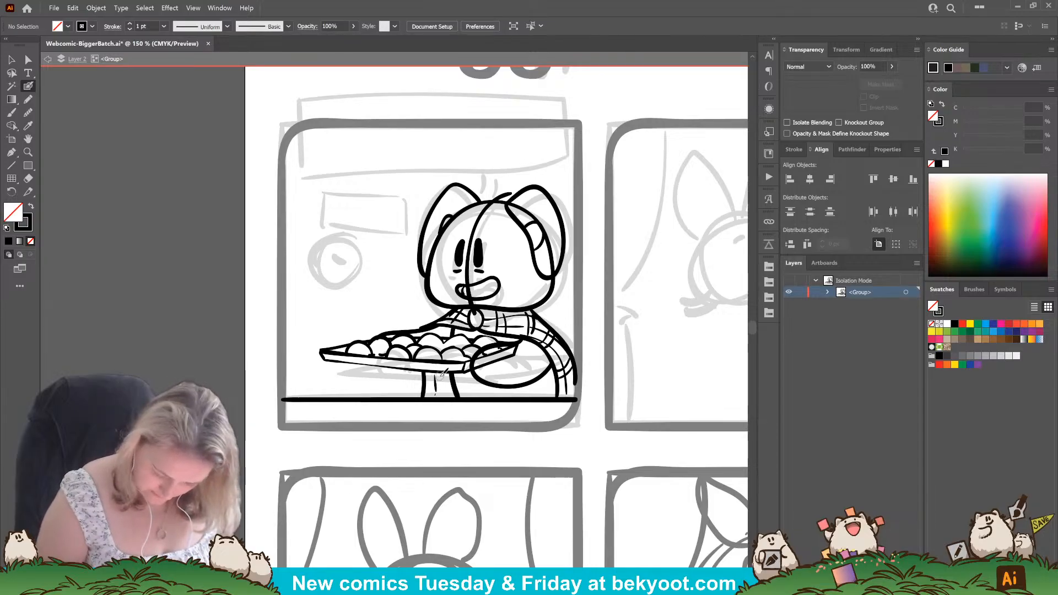
pyautogui.moveTo(429, 379); pyautogui.dragTo(451, 378)
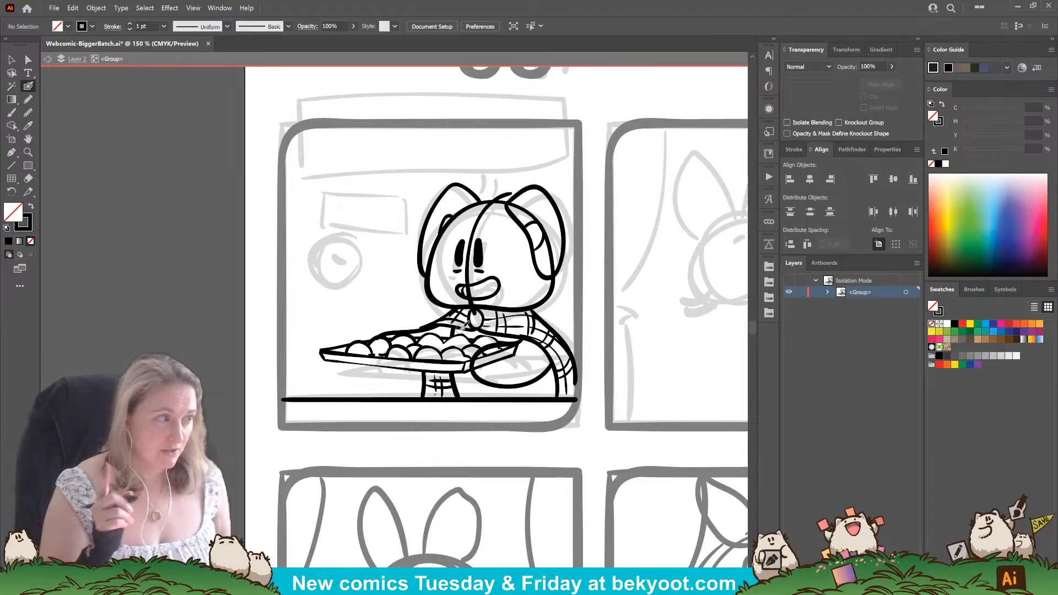
# Erase the extra far-arm line running along the back-row cookies and delete the vertical guide line through the face.
pyautogui.keyDown('ctrl'); pyautogui.click(390, 332); pyautogui.keyUp('ctrl')
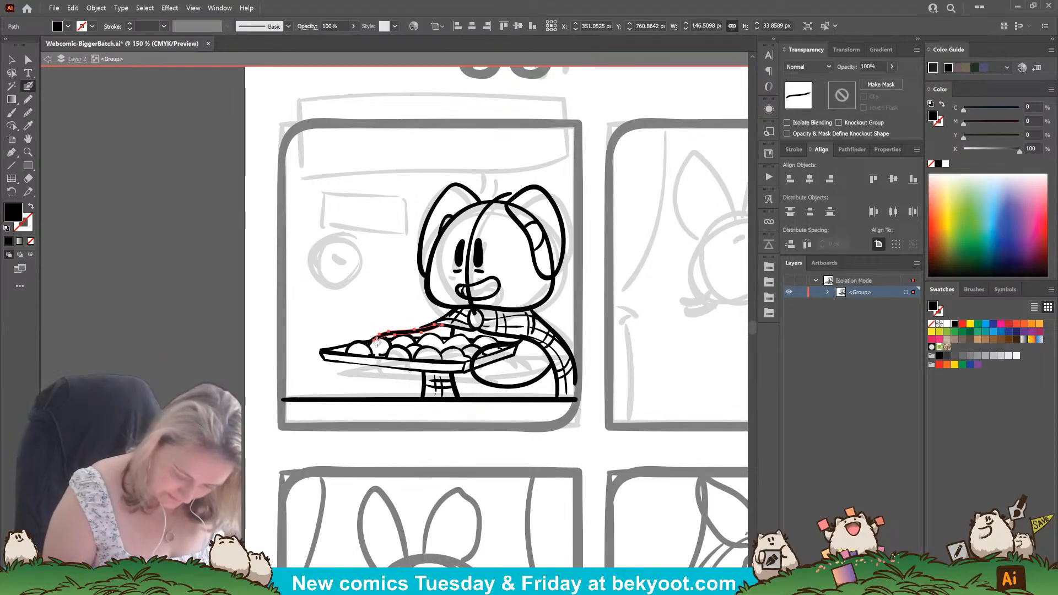
pyautogui.moveTo(365, 341); pyautogui.dragTo(425, 326)
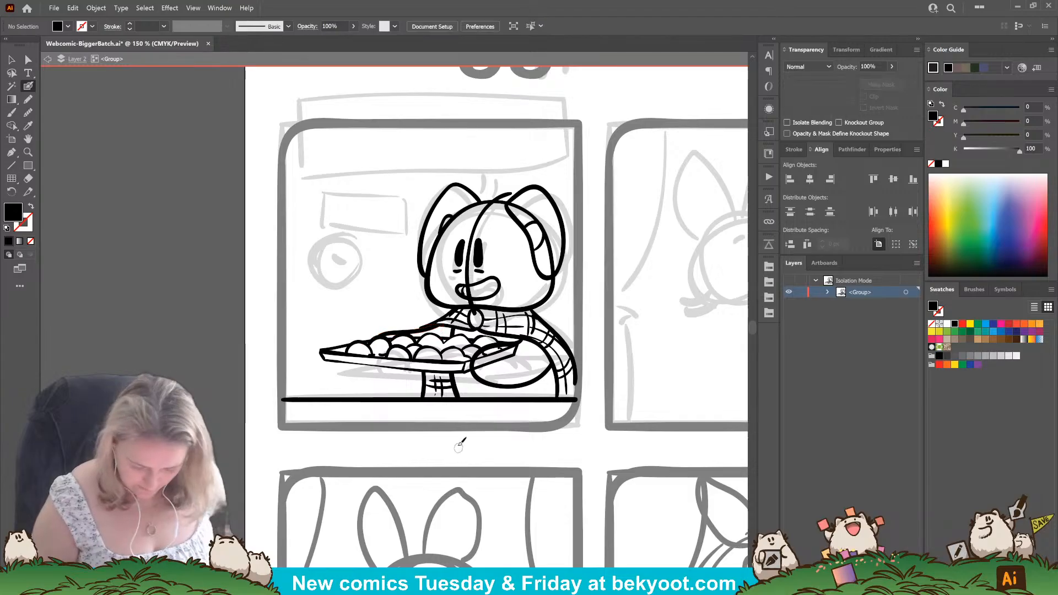
pyautogui.keyDown('ctrl'); pyautogui.click(482, 216); pyautogui.keyUp('ctrl')
pyautogui.press('Delete')
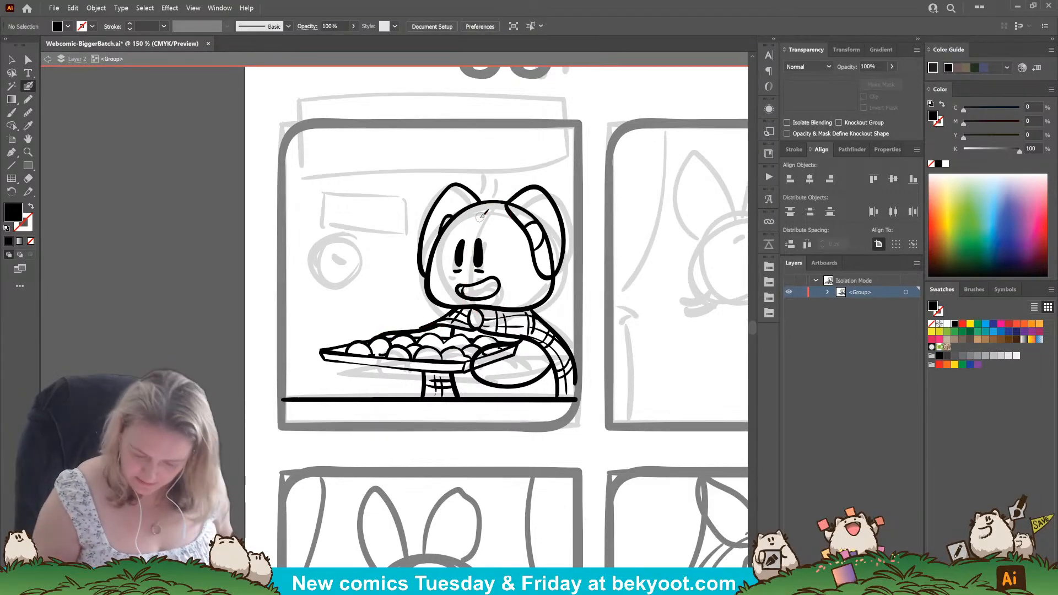
# Erase the end of the tray where it overlaps the near hand, so the hand sits in front.
pyautogui.keyDown('ctrl'); pyautogui.click(508, 357); pyautogui.keyUp('ctrl')
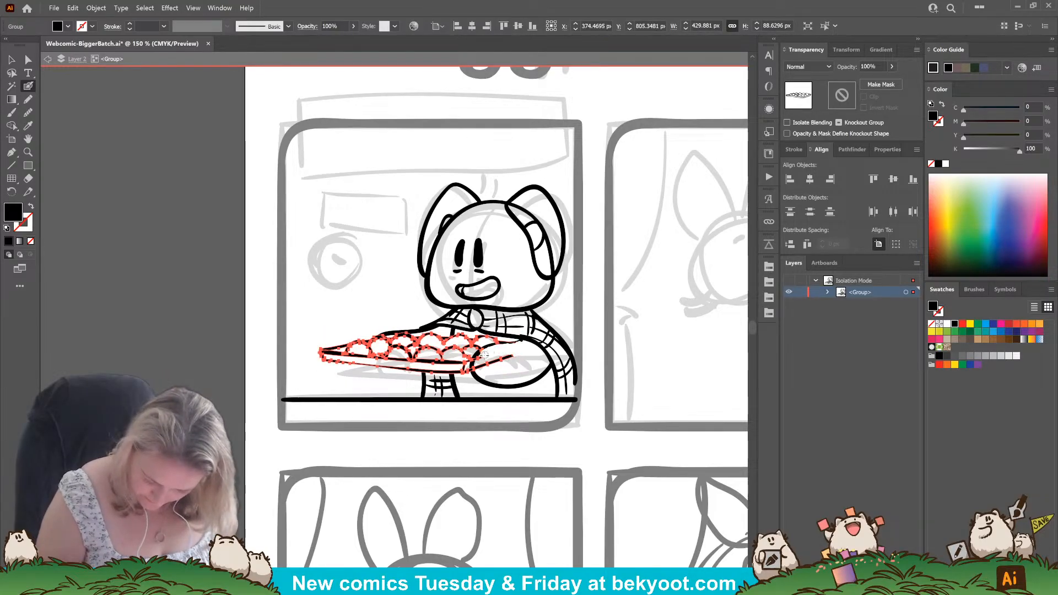
pyautogui.moveTo(508, 357); pyautogui.dragTo(512, 355)
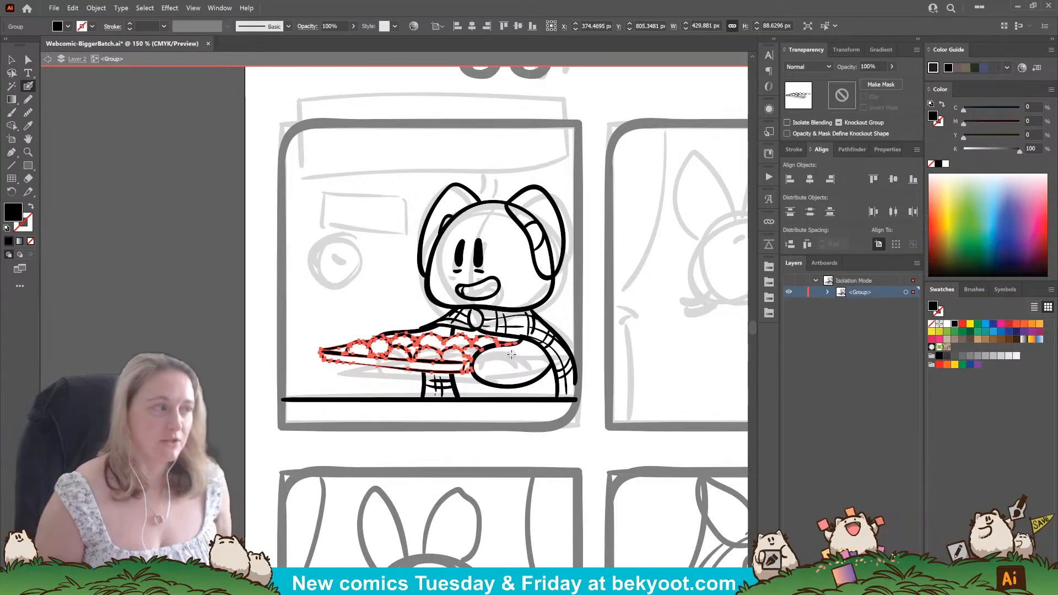
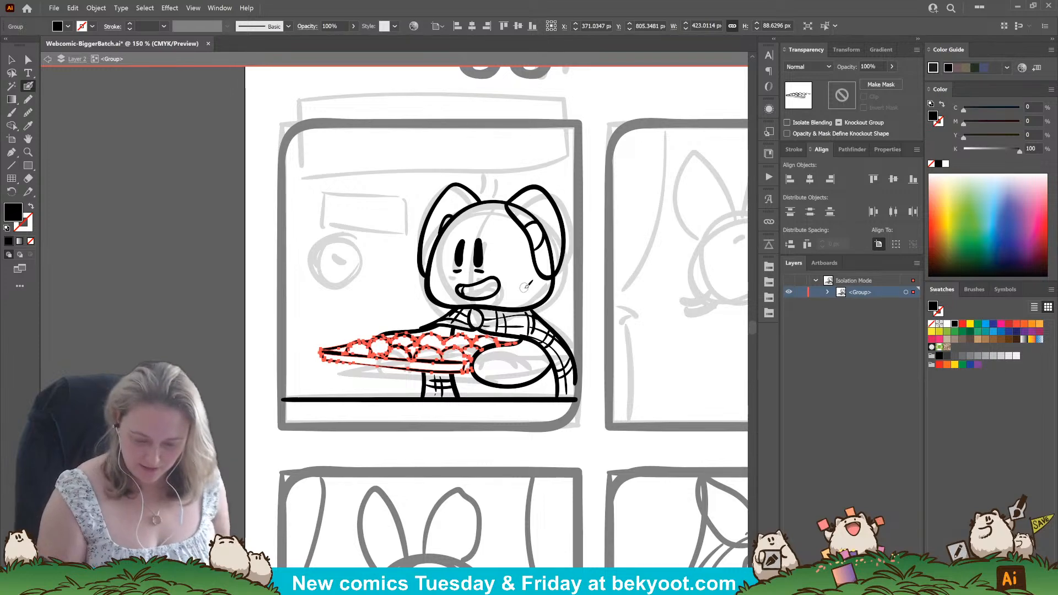
# Erase the part of the head outline and the short cross marks that run through the near ear.
pyautogui.click(554, 287)
pyautogui.click(554, 281)
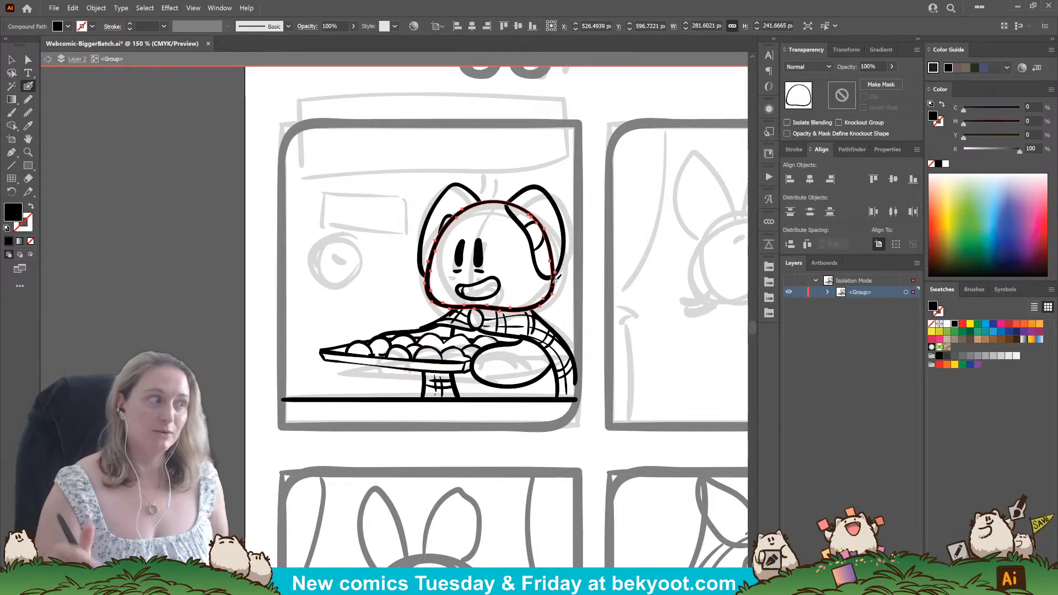
pyautogui.moveTo(554, 281)
pyautogui.mouseDown()
pyautogui.moveTo(542, 228)
pyautogui.moveTo(514, 207)
pyautogui.moveTo(537, 222)
pyautogui.moveTo(552, 273)
pyautogui.mouseUp()
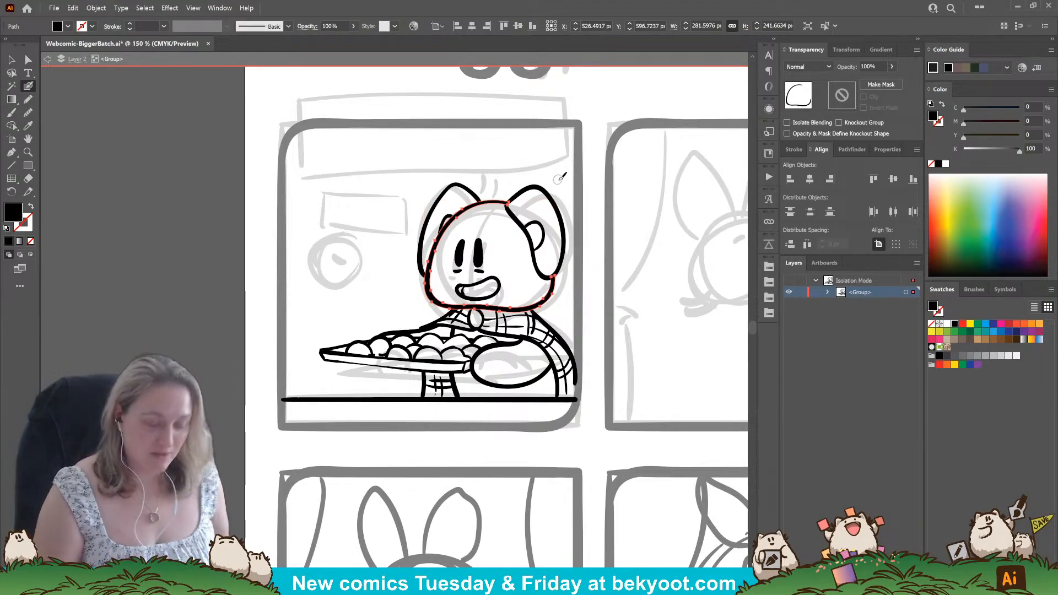
pyautogui.keyDown('ctrl'); pyautogui.click(574, 275); pyautogui.keyUp('ctrl')
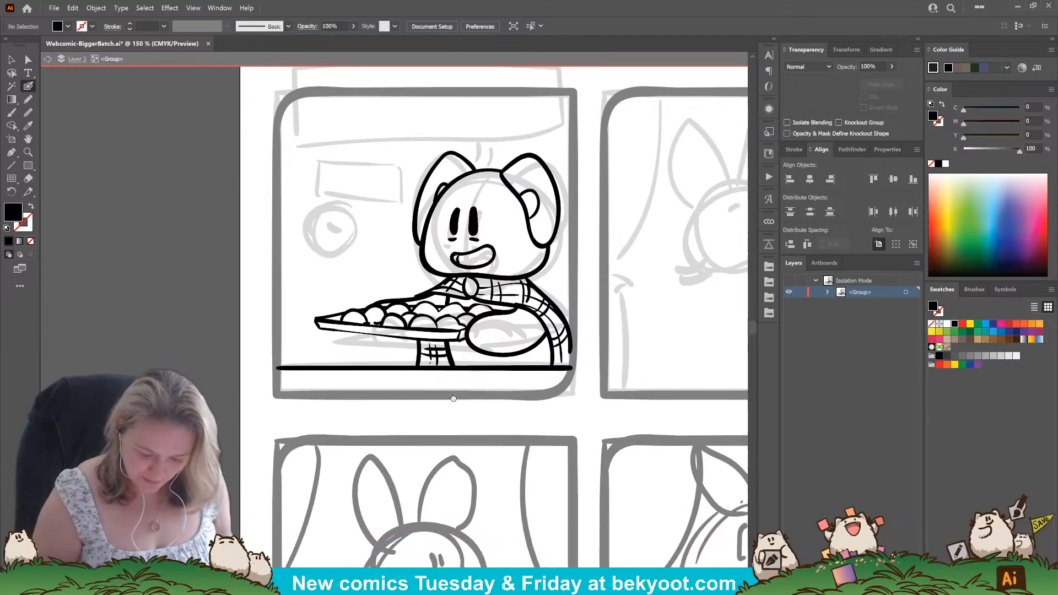
# Ink a small domed head with a vertical guide curve over the round background sketch, and adjust its size and tilt.
pyautogui.scroll(-2, 573, 276)
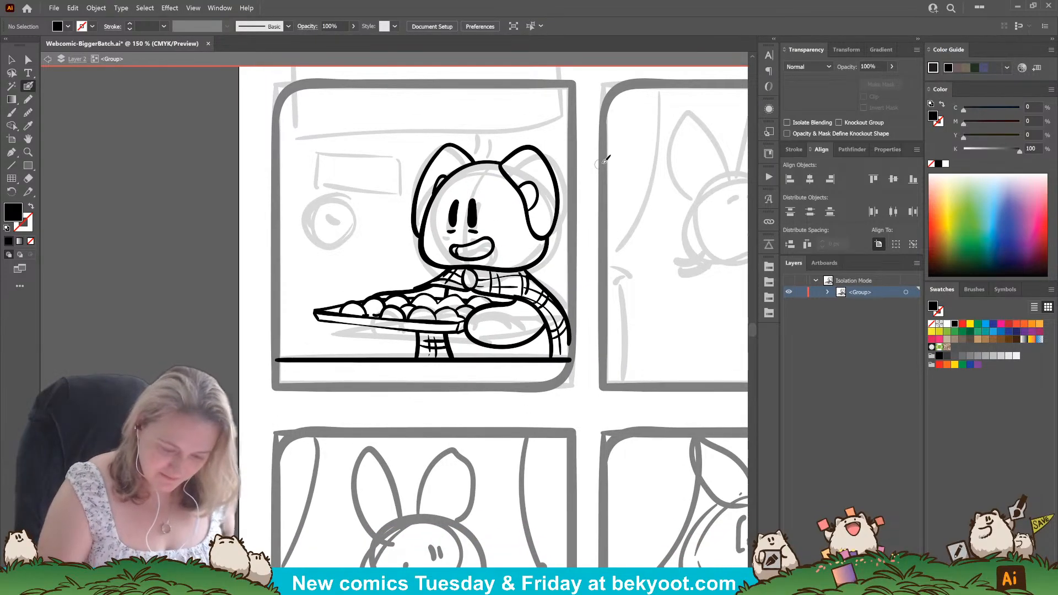
pyautogui.moveTo(348, 377); pyautogui.dragTo(370, 415)
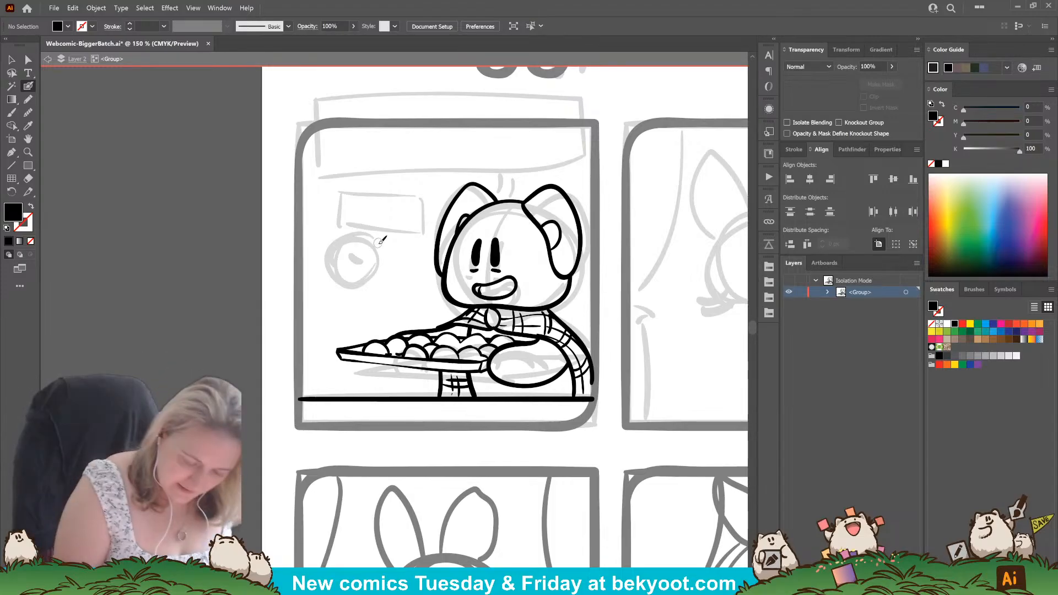
pyautogui.moveTo(337, 267)
pyautogui.mouseDown()
pyautogui.moveTo(361, 239)
pyautogui.moveTo(348, 256)
pyautogui.moveTo(354, 272)
pyautogui.moveTo(391, 267)
pyautogui.moveTo(399, 253)
pyautogui.moveTo(378, 237)
pyautogui.moveTo(366, 299)
pyautogui.mouseUp()
pyautogui.hotkey('ctrl', 'z')
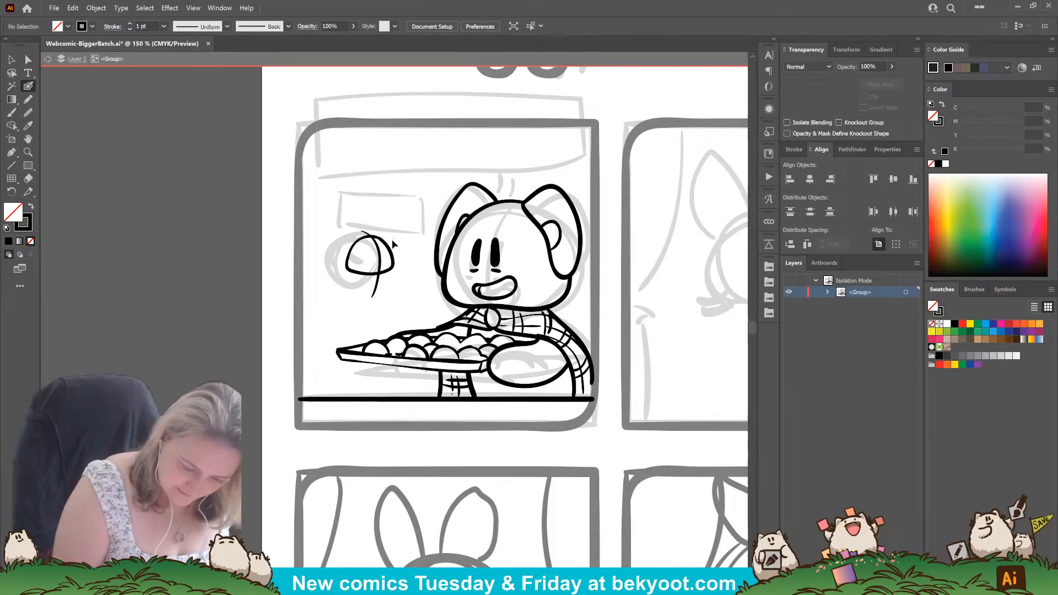
pyautogui.moveTo(394, 238)
pyautogui.mouseDown()
pyautogui.moveTo(376, 256)
pyautogui.moveTo(393, 233)
pyautogui.moveTo(384, 262)
pyautogui.moveTo(398, 220)
pyautogui.mouseUp()
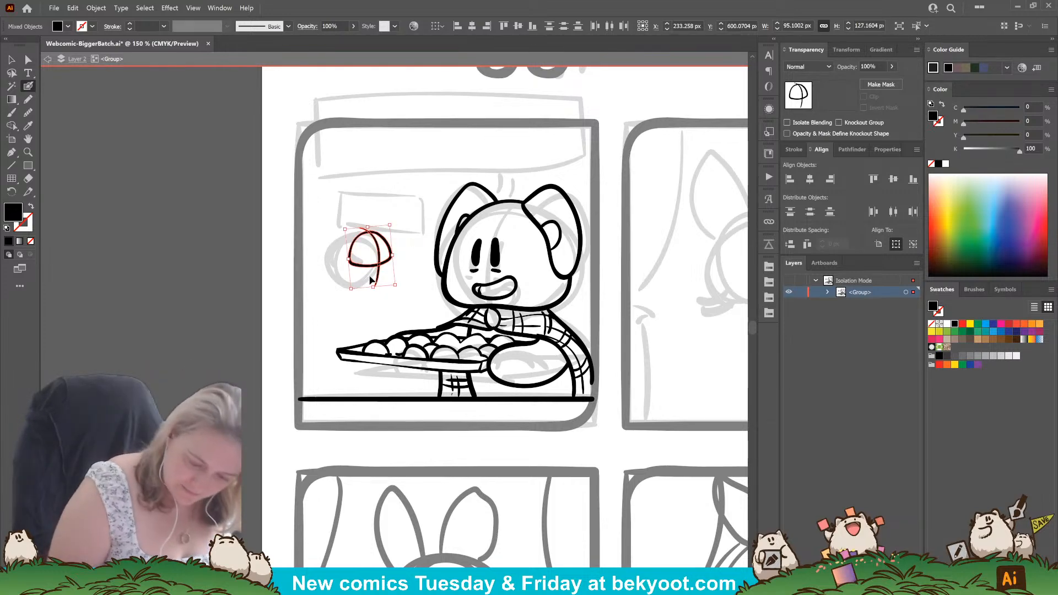
pyautogui.keyDown('ctrl'); pyautogui.click(377, 113); pyautogui.keyUp('ctrl')
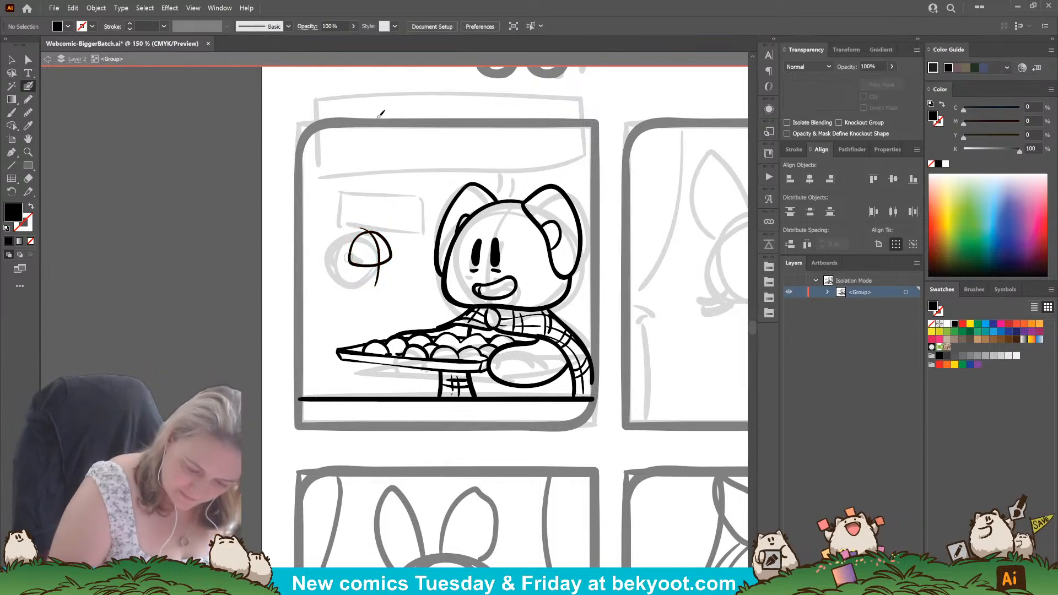
pyautogui.keyDown('ctrl'); pyautogui.click(352, 264); pyautogui.keyUp('ctrl')
pyautogui.moveTo(351, 269); pyautogui.dragTo(353, 269)
pyautogui.keyDown('ctrl'); pyautogui.click(354, 294); pyautogui.keyUp('ctrl')
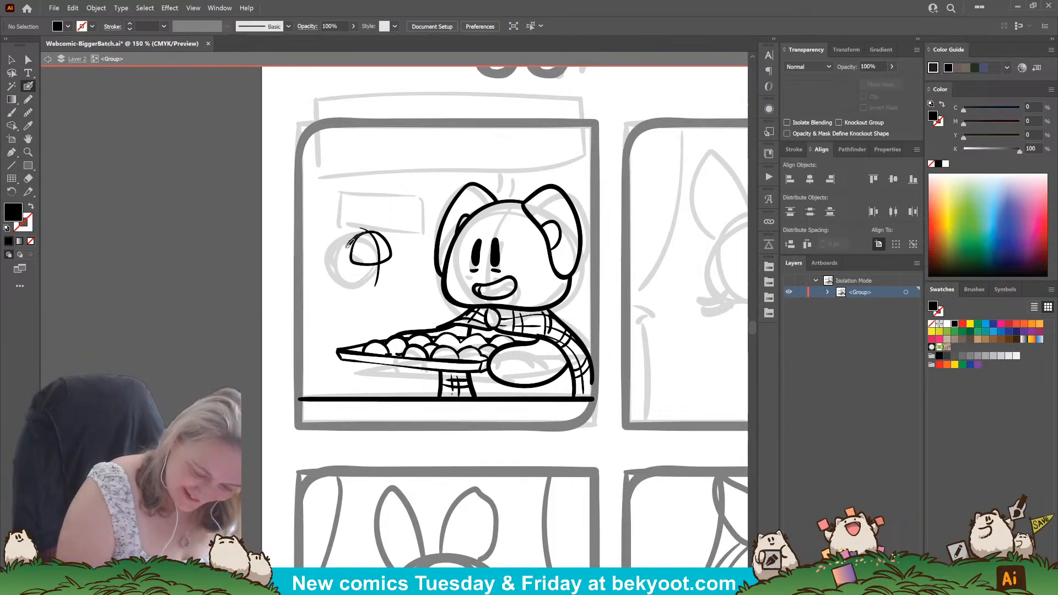
pyautogui.moveTo(348, 245)
pyautogui.mouseDown()
pyautogui.moveTo(338, 263)
pyautogui.moveTo(356, 238)
pyautogui.moveTo(345, 265)
pyautogui.moveTo(361, 276)
pyautogui.moveTo(391, 256)
pyautogui.mouseUp()
pyautogui.hotkey('ctrl', 'z')
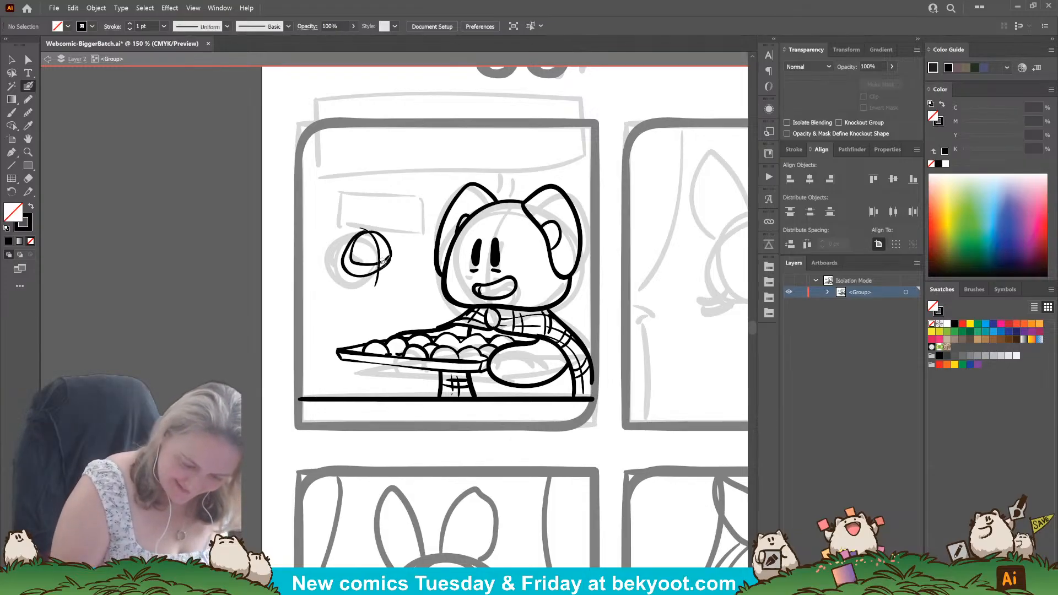
pyautogui.keyDown('ctrl'); pyautogui.click(347, 254); pyautogui.keyUp('ctrl')
pyautogui.moveTo(342, 231); pyautogui.dragTo(344, 234)
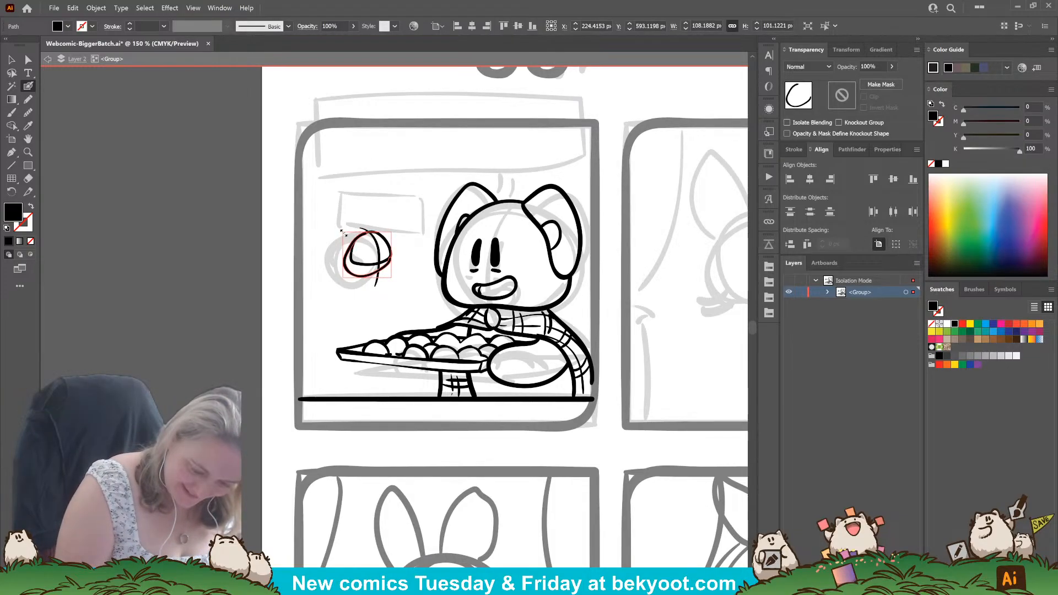
pyautogui.keyDown('ctrl'); pyautogui.click(409, 218); pyautogui.keyUp('ctrl')
pyautogui.scroll(1, 385, 255)
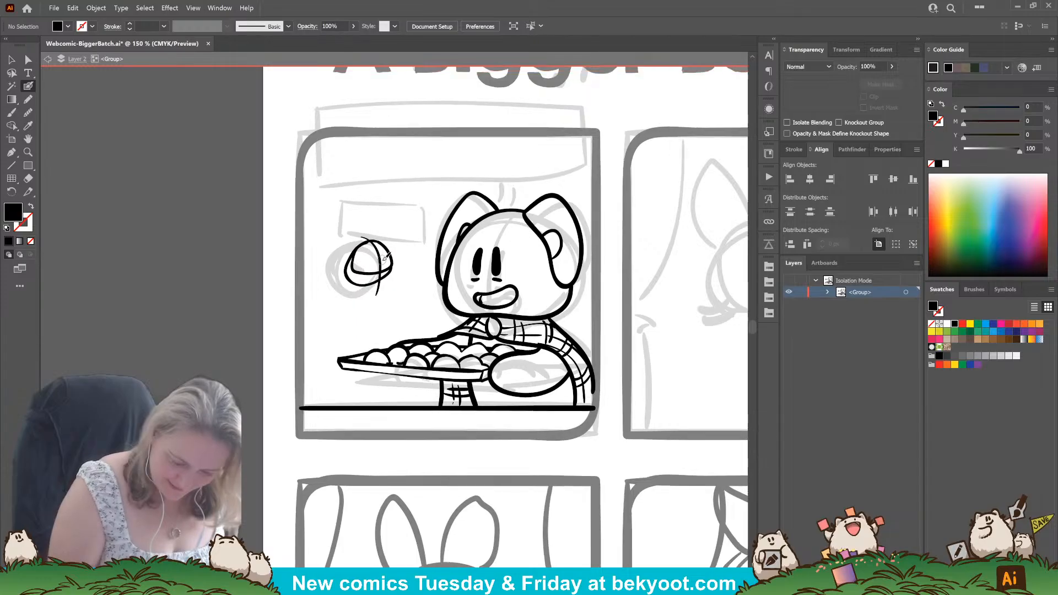
pyautogui.keyDown('ctrl'); pyautogui.click(386, 257); pyautogui.keyUp('ctrl')
pyautogui.press('Delete')
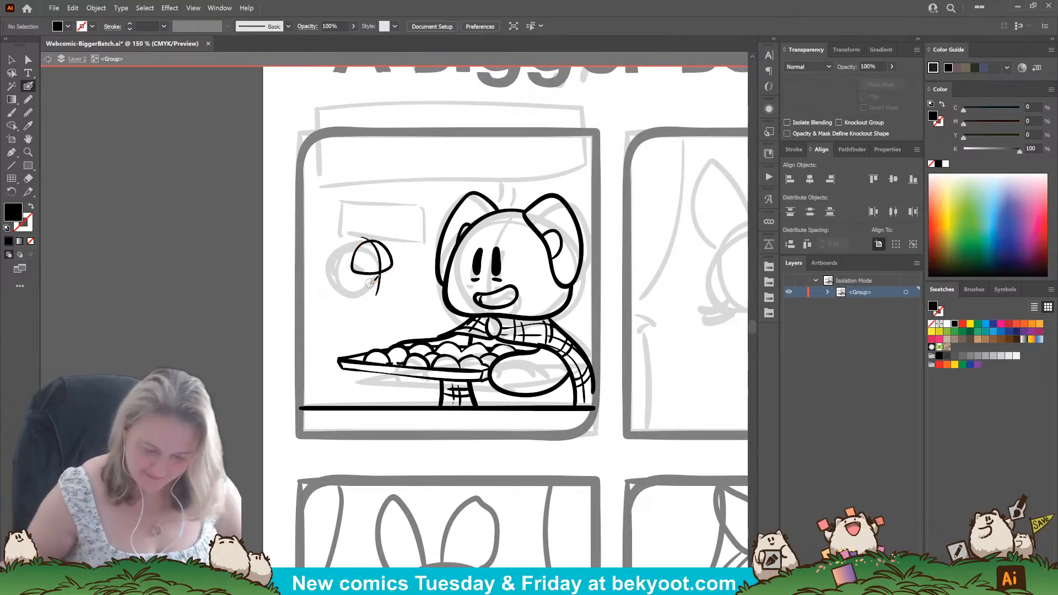
# Ink a rounded body curve around the small head and try two short tufts on top of it.
pyautogui.scroll(2, 374, 267)
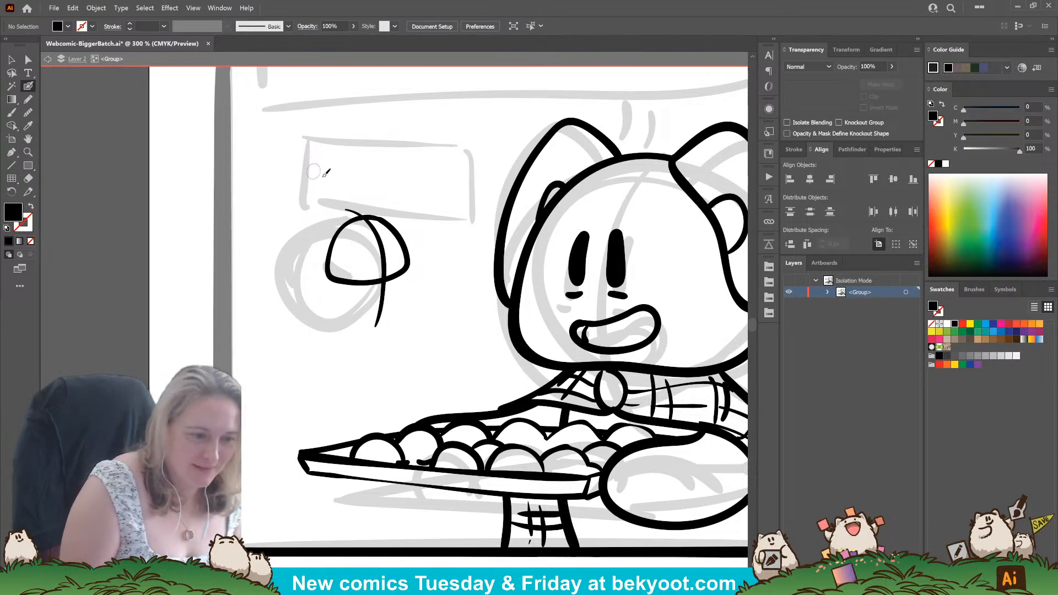
pyautogui.moveTo(347, 211)
pyautogui.mouseDown()
pyautogui.moveTo(314, 264)
pyautogui.moveTo(320, 289)
pyautogui.moveTo(367, 295)
pyautogui.moveTo(407, 269)
pyautogui.mouseUp()
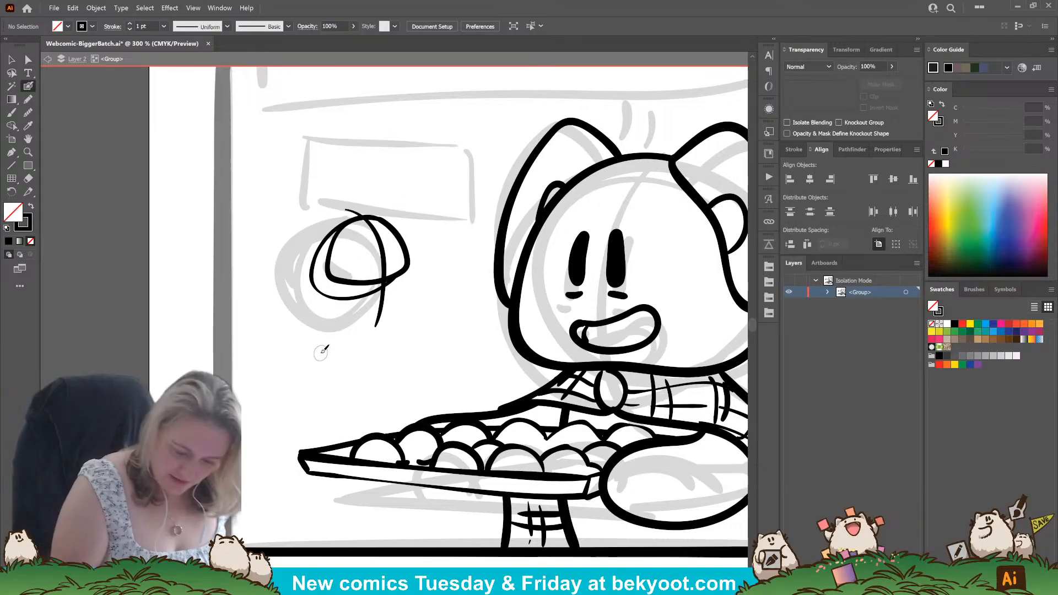
pyautogui.moveTo(360, 224)
pyautogui.mouseDown()
pyautogui.moveTo(363, 205)
pyautogui.moveTo(395, 201)
pyautogui.mouseUp()
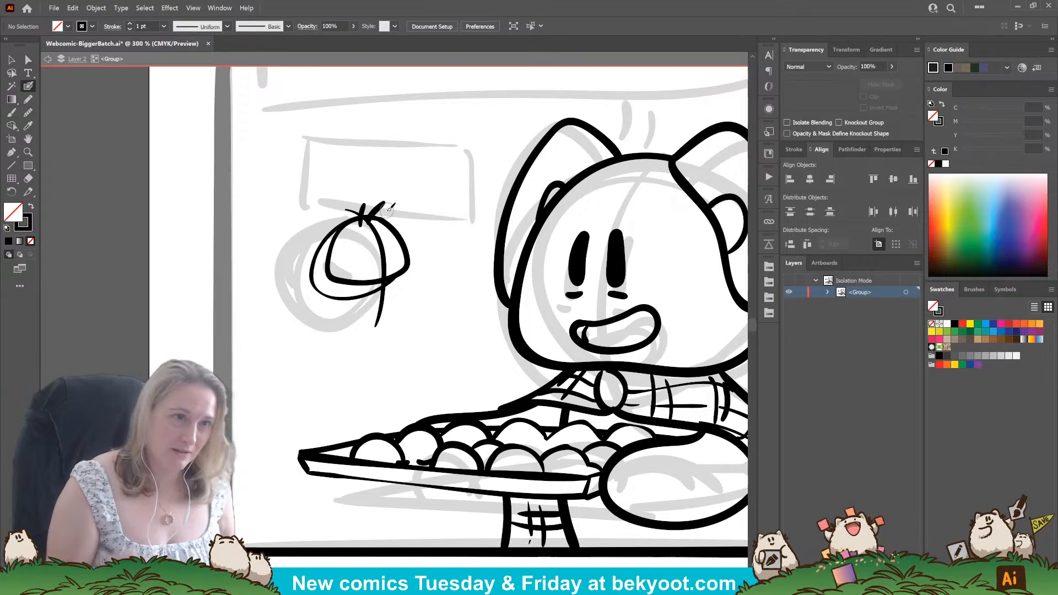
pyautogui.hotkey('ctrl', 'z')
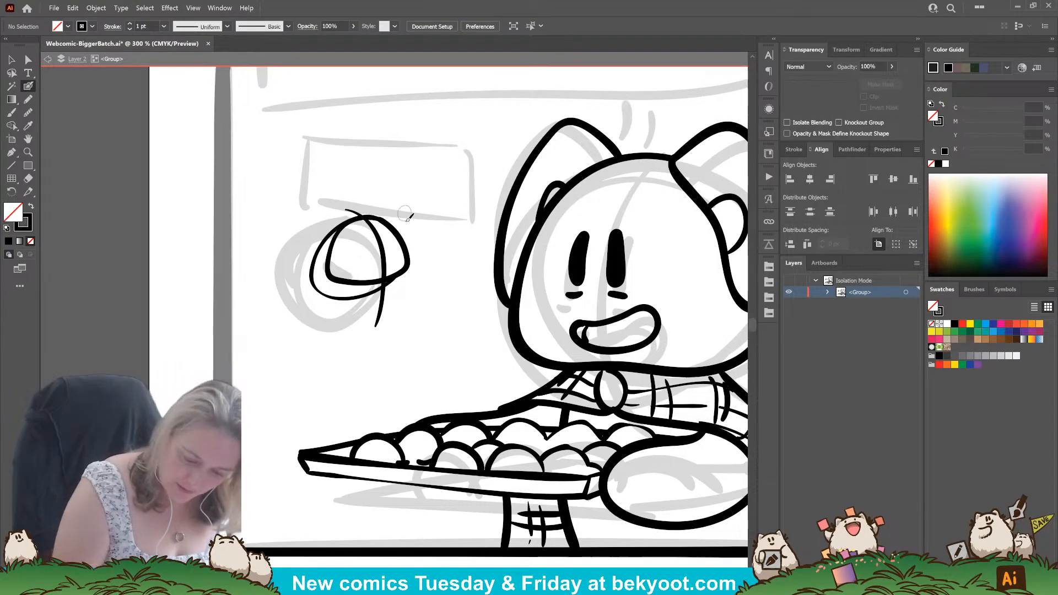
# Smooth the outline of the small domed head along its far side.
pyautogui.keyDown('ctrl'); pyautogui.click(407, 254); pyautogui.keyUp('ctrl')
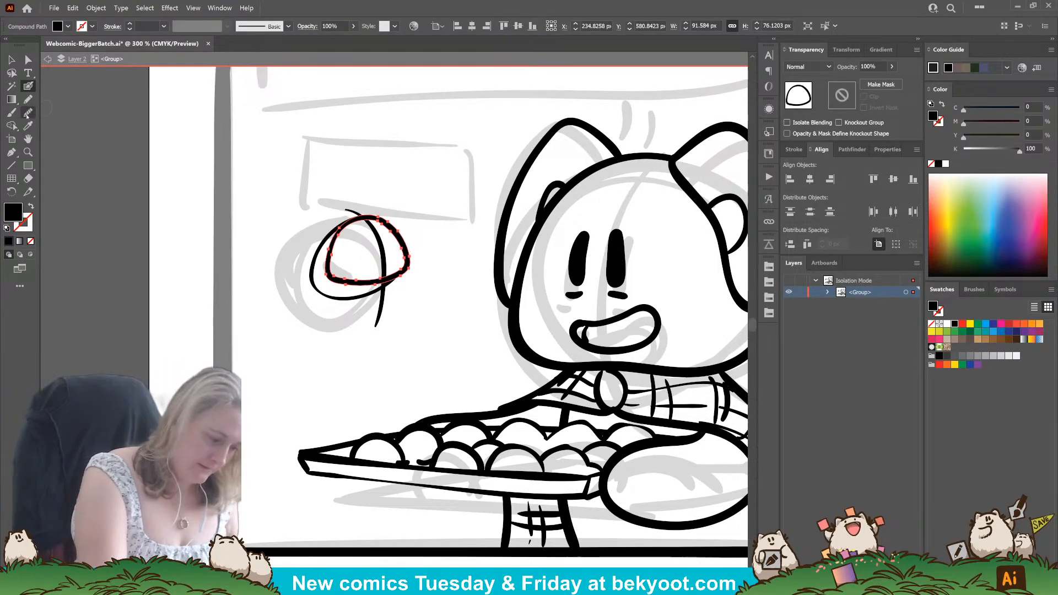
pyautogui.moveTo(391, 227); pyautogui.dragTo(410, 271)
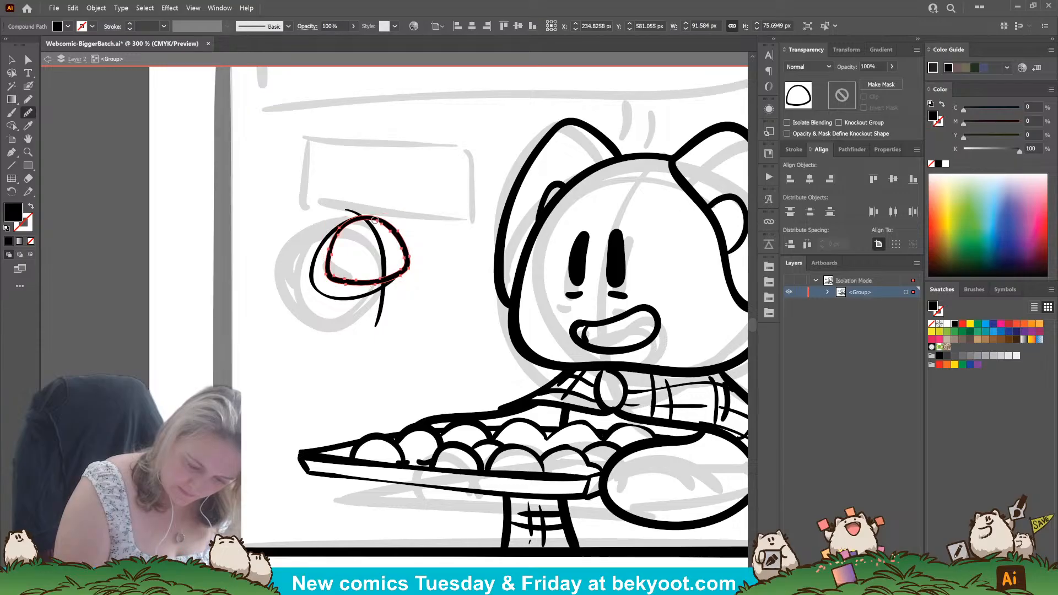
pyautogui.moveTo(391, 230); pyautogui.dragTo(403, 267)
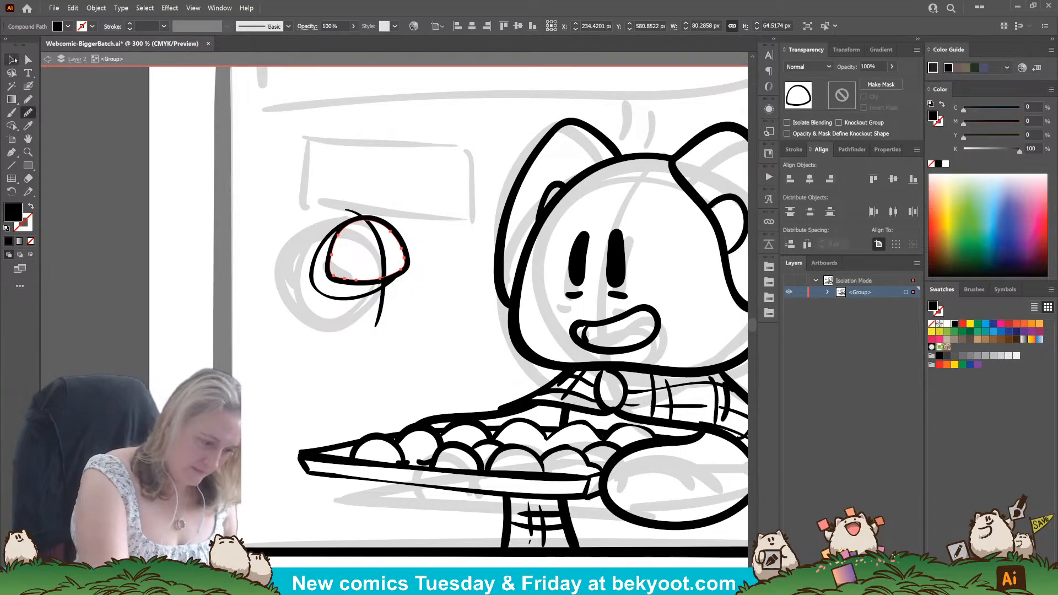
pyautogui.click(28, 59)
pyautogui.click(11, 59)
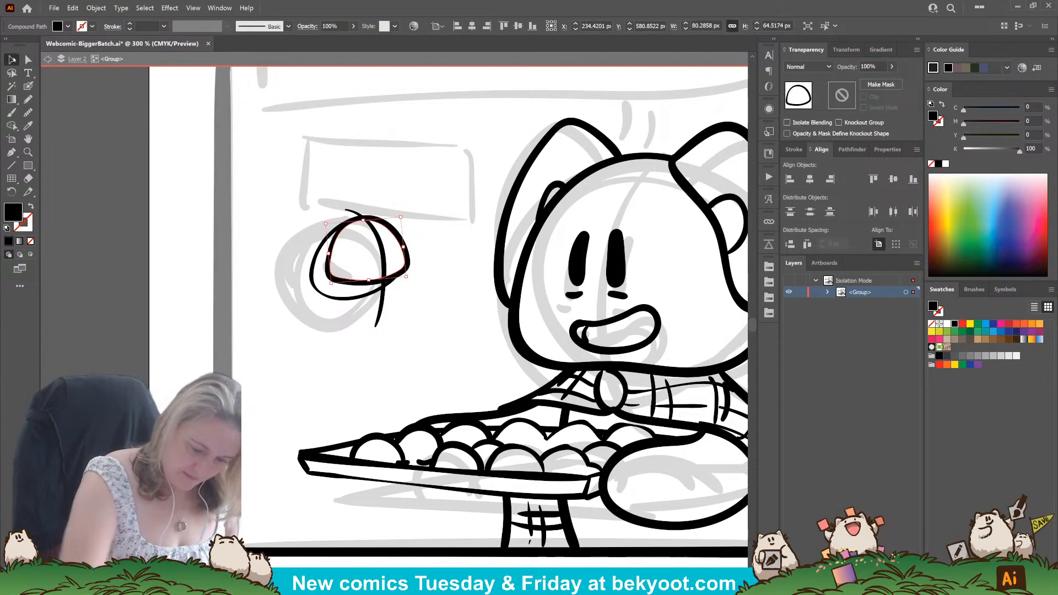
pyautogui.click(412, 214)
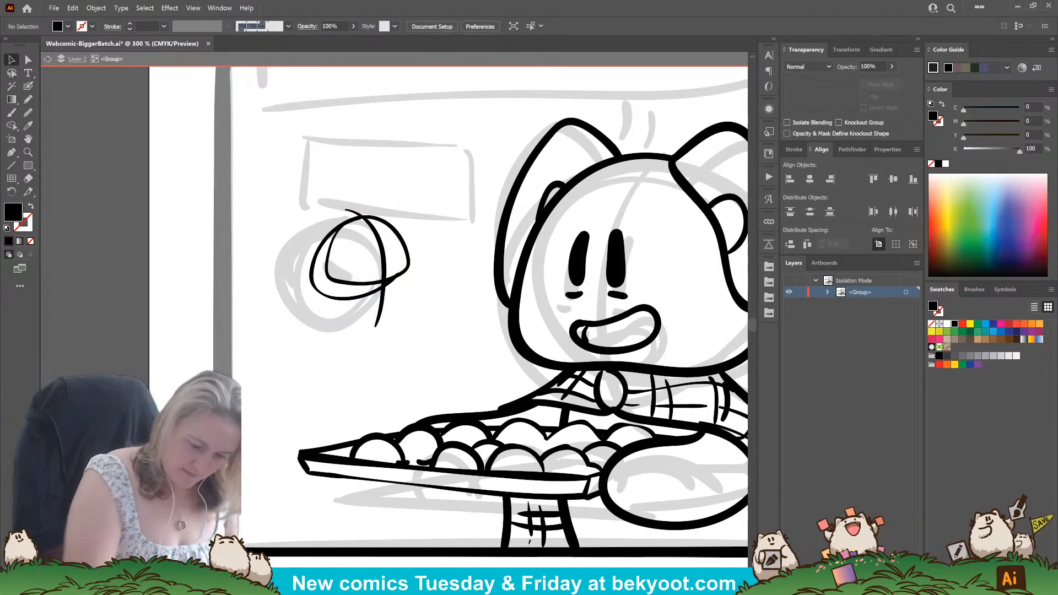
# Ink two slanted eyes and a small smiling mouth around the guide curve on the small head.
pyautogui.click(28, 86)
pyautogui.moveTo(393, 317)
pyautogui.mouseDown()
pyautogui.moveTo(403, 351)
pyautogui.moveTo(420, 356)
pyautogui.mouseUp()
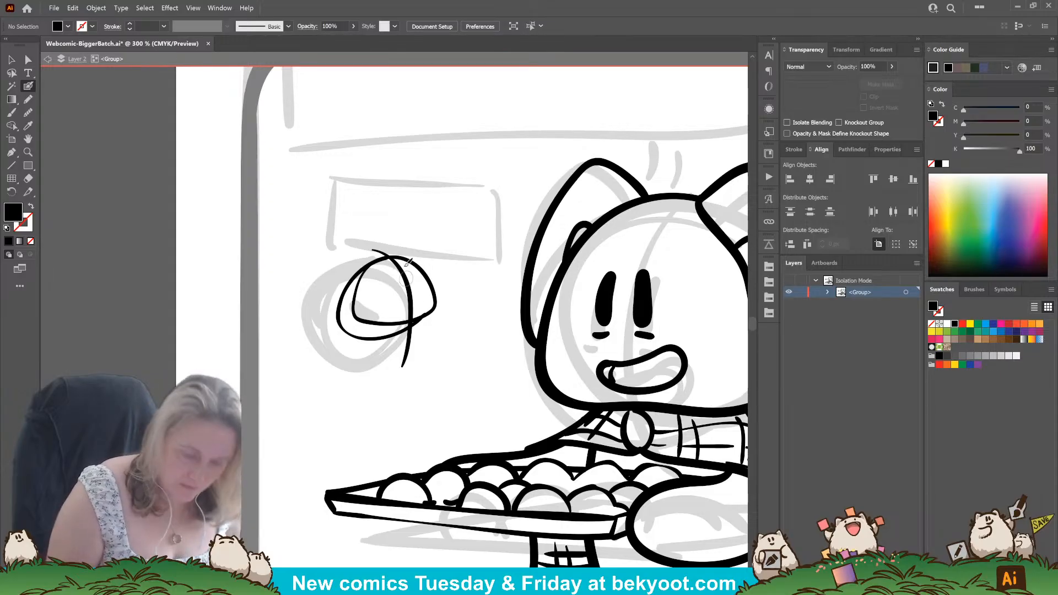
pyautogui.moveTo(399, 280)
pyautogui.mouseDown()
pyautogui.moveTo(403, 296)
pyautogui.moveTo(414, 284)
pyautogui.moveTo(416, 292)
pyautogui.moveTo(407, 307)
pyautogui.mouseUp()
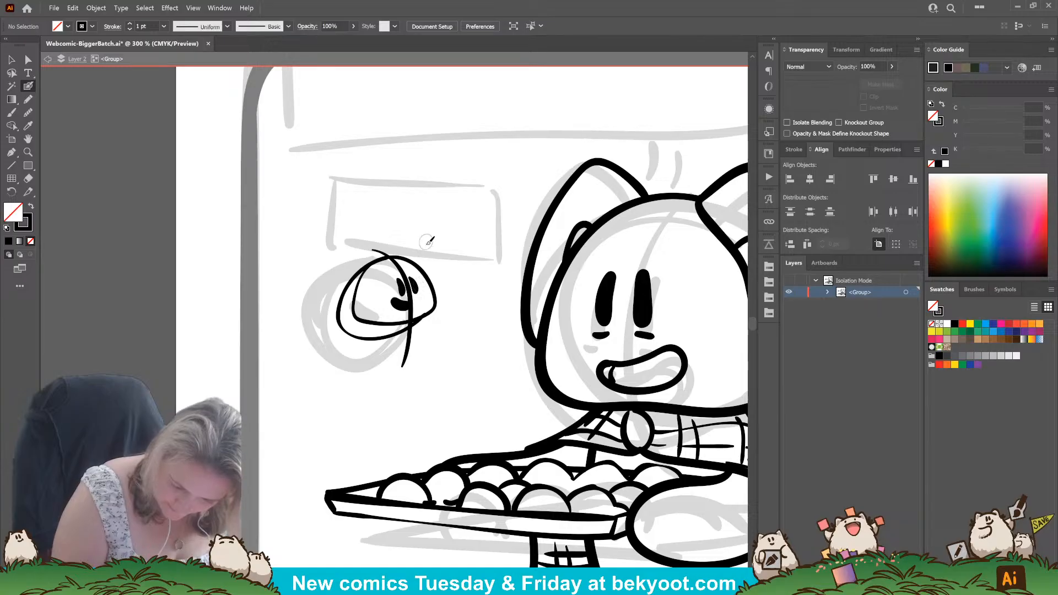
# Shrink the small head's outline around the face and nudge the eye beyond the guide curve closer to it.
pyautogui.keyDown('ctrl'); pyautogui.click(362, 323); pyautogui.keyUp('ctrl')
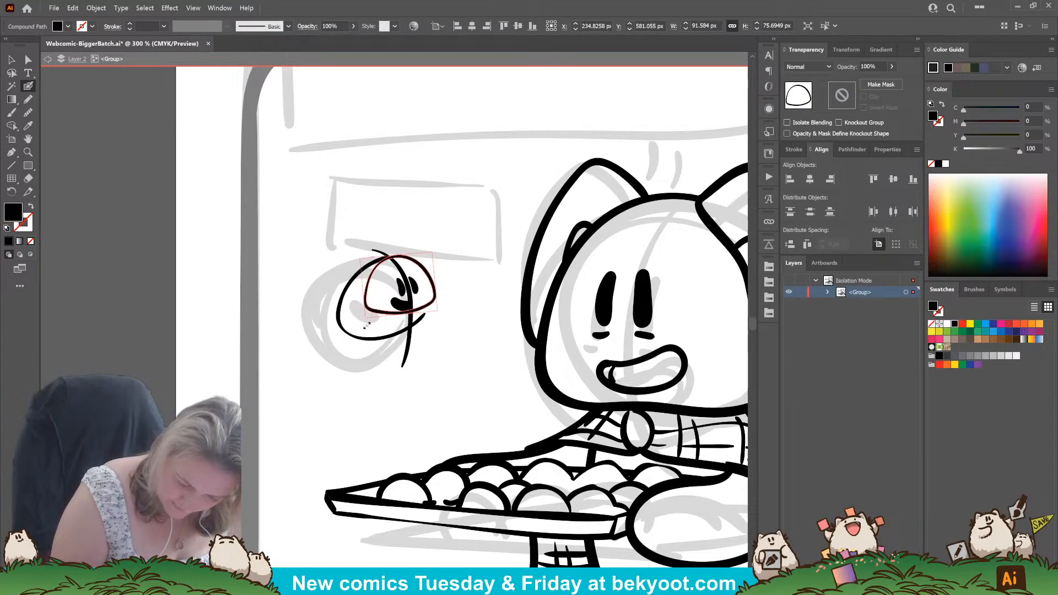
pyautogui.moveTo(367, 325); pyautogui.dragTo(365, 329)
pyautogui.moveTo(427, 309); pyautogui.dragTo(427, 313)
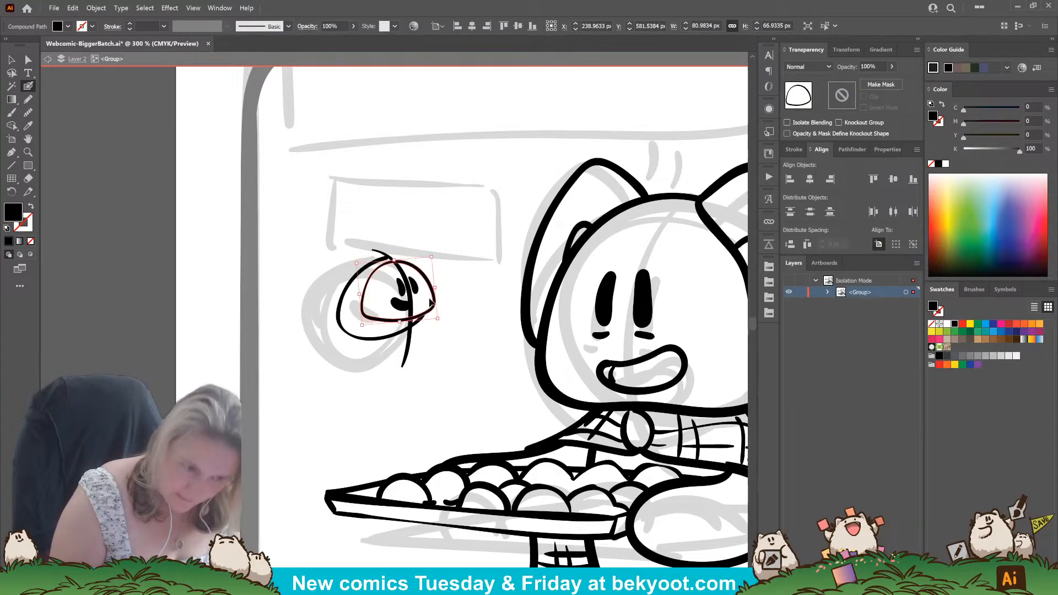
pyautogui.keyDown('ctrl'); pyautogui.click(356, 361); pyautogui.keyUp('ctrl')
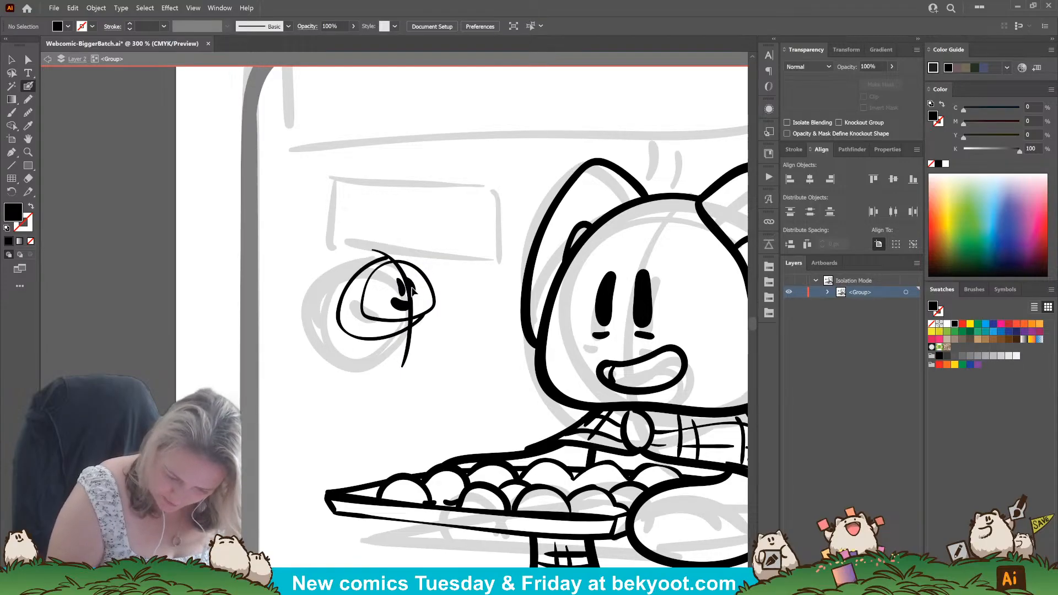
pyautogui.moveTo(414, 289); pyautogui.dragTo(412, 289)
pyautogui.keyDown('ctrl'); pyautogui.click(432, 312); pyautogui.keyUp('ctrl')
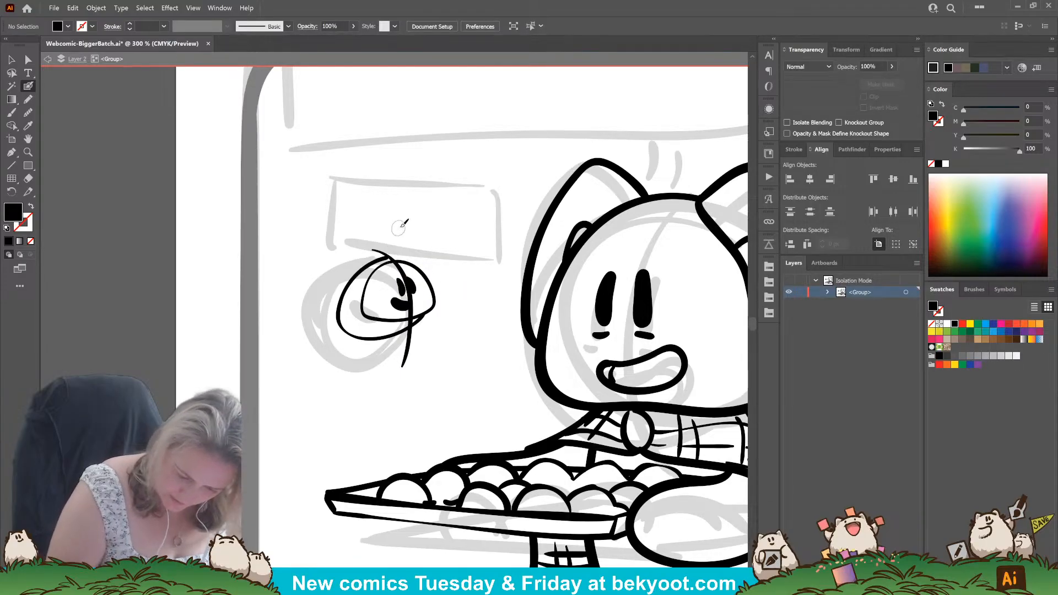
# Replace the rounded body curve with two short tufts on top of the small head.
pyautogui.keyDown('ctrl'); pyautogui.click(365, 264); pyautogui.keyUp('ctrl')
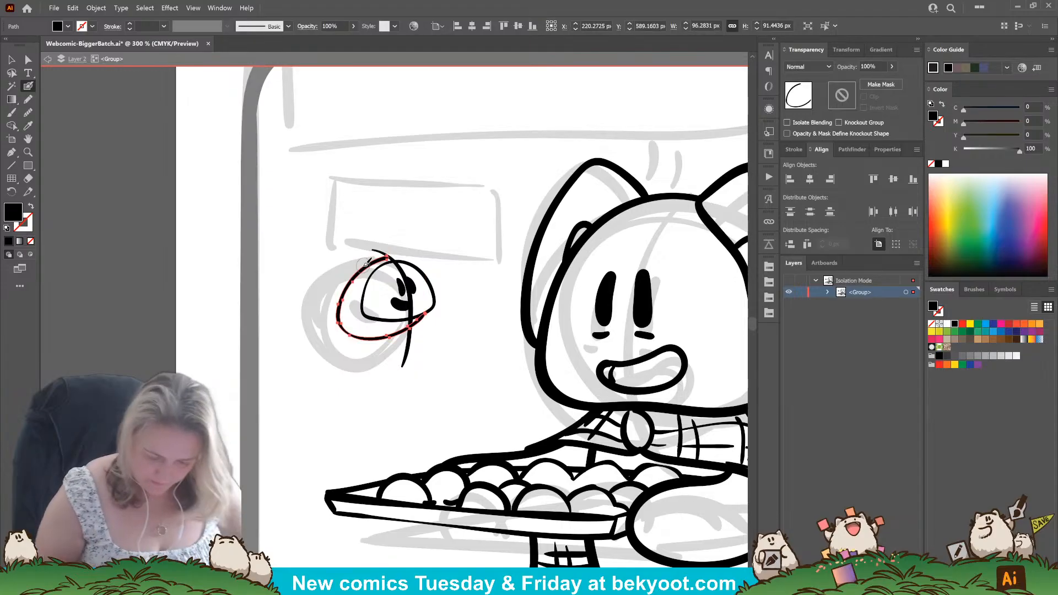
pyautogui.press('Delete')
pyautogui.moveTo(401, 243)
pyautogui.mouseDown()
pyautogui.moveTo(394, 268)
pyautogui.moveTo(420, 252)
pyautogui.moveTo(407, 247)
pyautogui.mouseUp()
pyautogui.hotkey('ctrl', 'z')
pyautogui.hotkey('ctrl', 'z')
pyautogui.moveTo(407, 267); pyautogui.dragTo(421, 253)
pyautogui.keyDown('ctrl'); pyautogui.click(410, 286); pyautogui.keyUp('ctrl')
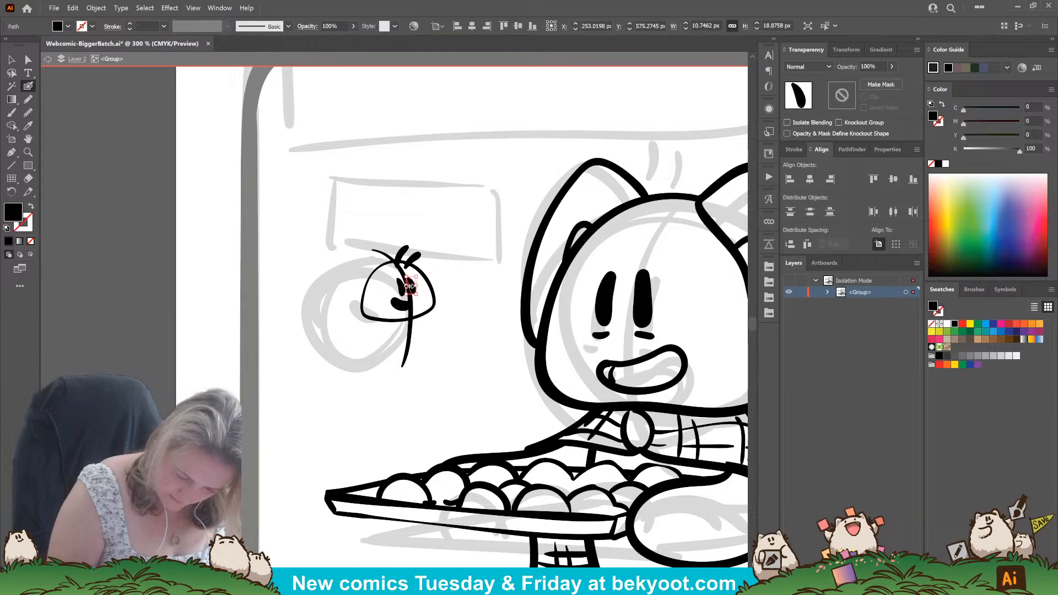
pyautogui.keyDown('ctrl'); pyautogui.click(441, 281); pyautogui.keyUp('ctrl')
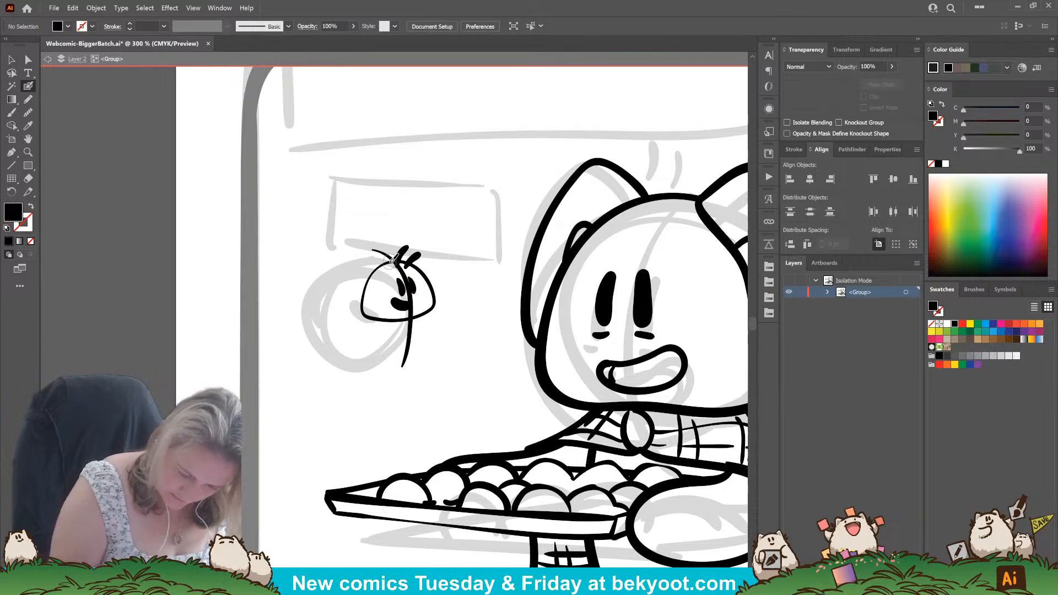
# Ink the small character's round body below the head, with solid black limbs and a curved line across the belly.
pyautogui.moveTo(386, 263)
pyautogui.mouseDown()
pyautogui.moveTo(358, 306)
pyautogui.moveTo(366, 337)
pyautogui.moveTo(405, 337)
pyautogui.moveTo(434, 308)
pyautogui.moveTo(389, 325)
pyautogui.moveTo(408, 311)
pyautogui.moveTo(353, 352)
pyautogui.moveTo(375, 334)
pyautogui.moveTo(342, 339)
pyautogui.mouseUp()
pyautogui.moveTo(410, 336)
pyautogui.mouseDown()
pyautogui.moveTo(422, 350)
pyautogui.moveTo(437, 333)
pyautogui.mouseUp()
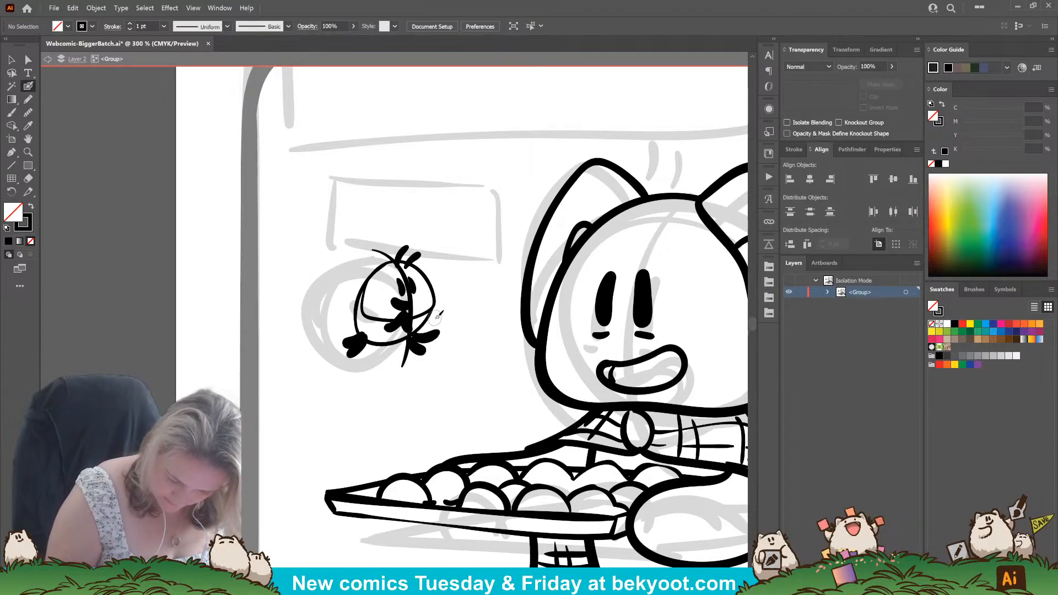
pyautogui.moveTo(359, 308)
pyautogui.mouseDown()
pyautogui.moveTo(368, 331)
pyautogui.moveTo(423, 324)
pyautogui.mouseUp()
# Ink two large rounded ears on top of the small head, with inner arcs at their bases and curved markings near their tips.
pyautogui.moveTo(387, 258)
pyautogui.mouseDown()
pyautogui.moveTo(378, 235)
pyautogui.moveTo(344, 215)
pyautogui.moveTo(313, 231)
pyautogui.moveTo(301, 265)
pyautogui.moveTo(360, 282)
pyautogui.mouseUp()
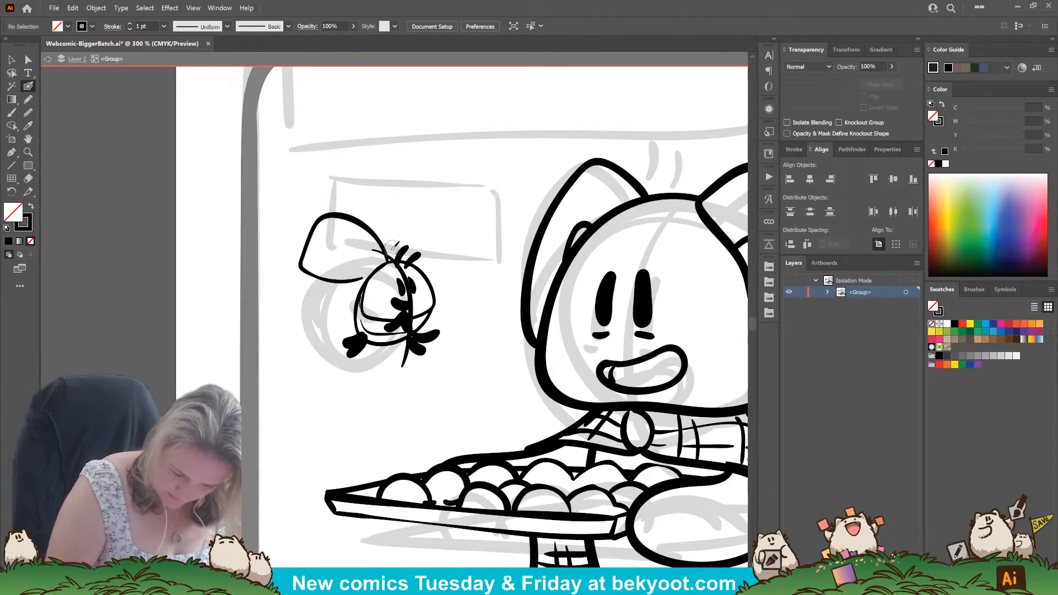
pyautogui.moveTo(395, 251)
pyautogui.mouseDown()
pyautogui.moveTo(390, 191)
pyautogui.moveTo(423, 195)
pyautogui.moveTo(440, 220)
pyautogui.moveTo(420, 276)
pyautogui.mouseUp()
pyautogui.hotkey('ctrl', 'z')
pyautogui.hotkey('ctrl', 'z')
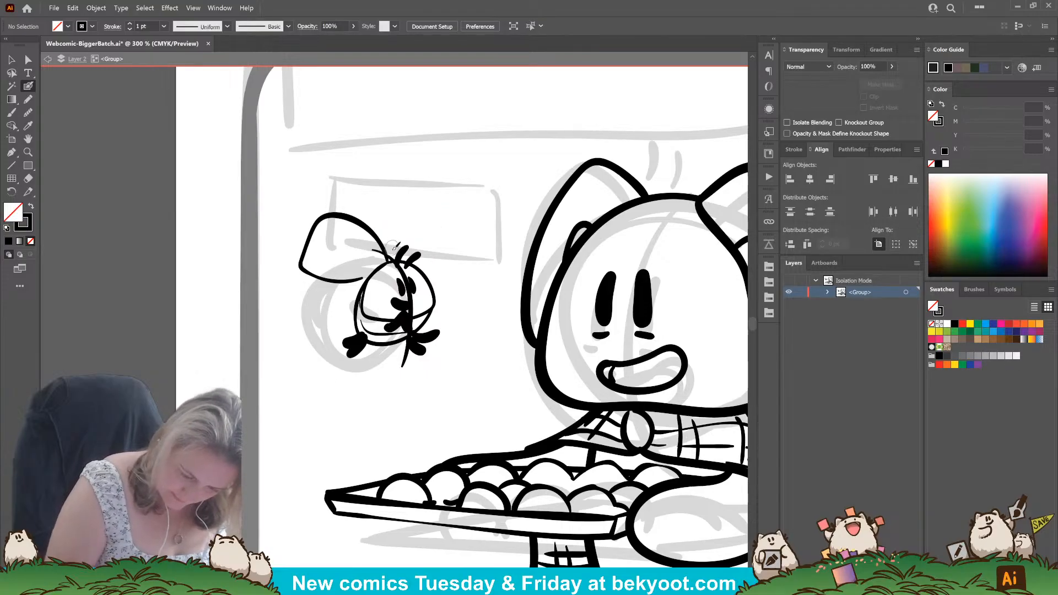
pyautogui.moveTo(399, 243)
pyautogui.mouseDown()
pyautogui.moveTo(388, 197)
pyautogui.moveTo(420, 190)
pyautogui.moveTo(444, 207)
pyautogui.moveTo(441, 254)
pyautogui.mouseUp()
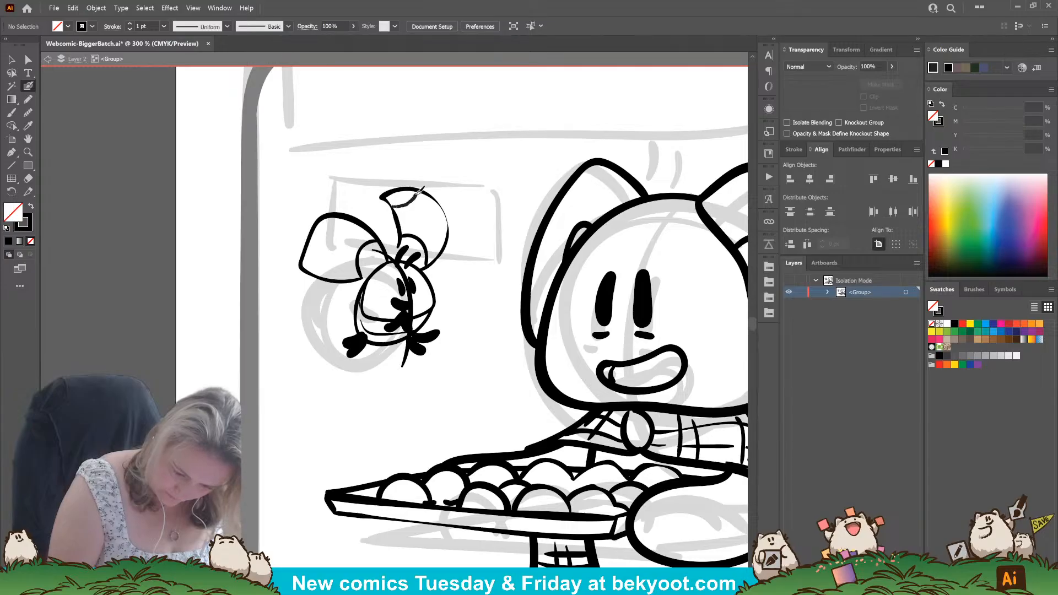
pyautogui.moveTo(418, 190)
pyautogui.mouseDown()
pyautogui.moveTo(442, 194)
pyautogui.moveTo(447, 232)
pyautogui.mouseUp()
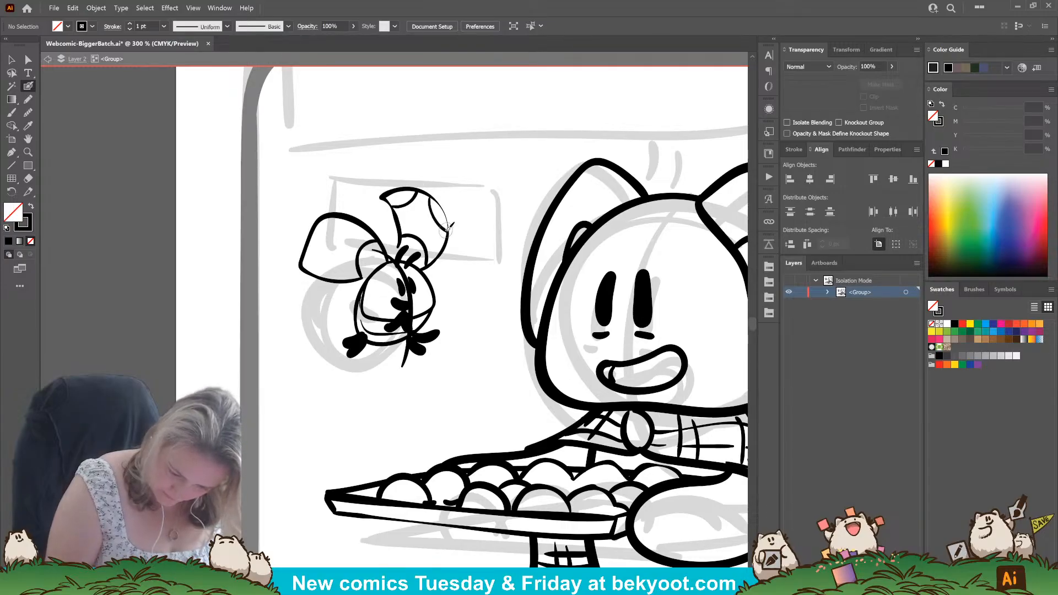
pyautogui.moveTo(324, 257); pyautogui.dragTo(322, 278)
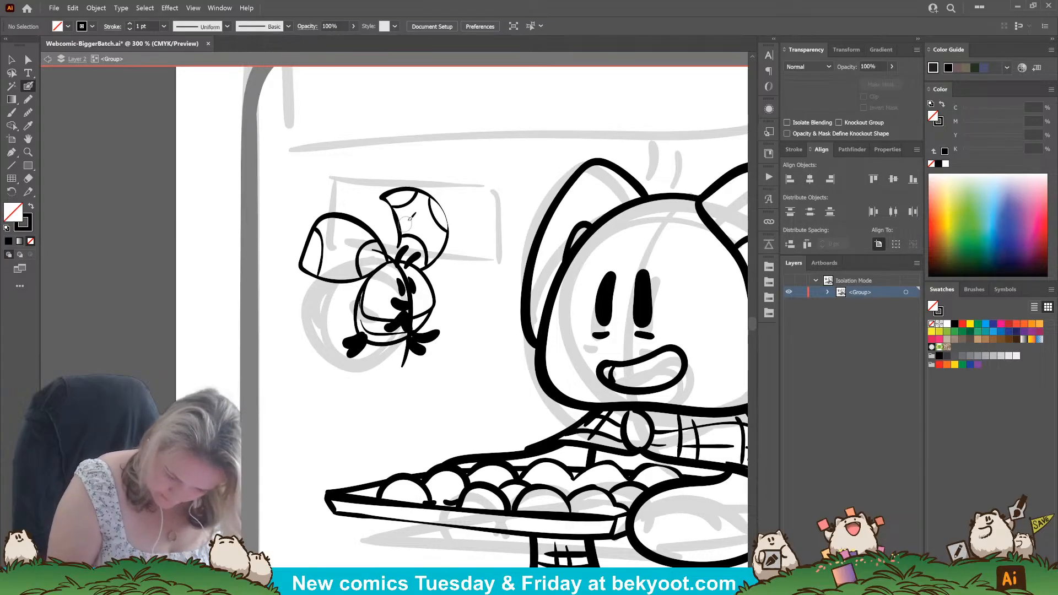
# Delete the long guide curve running through the small face and nudge the eye on its inner side closer to the other.
pyautogui.moveTo(373, 251); pyautogui.dragTo(405, 365)
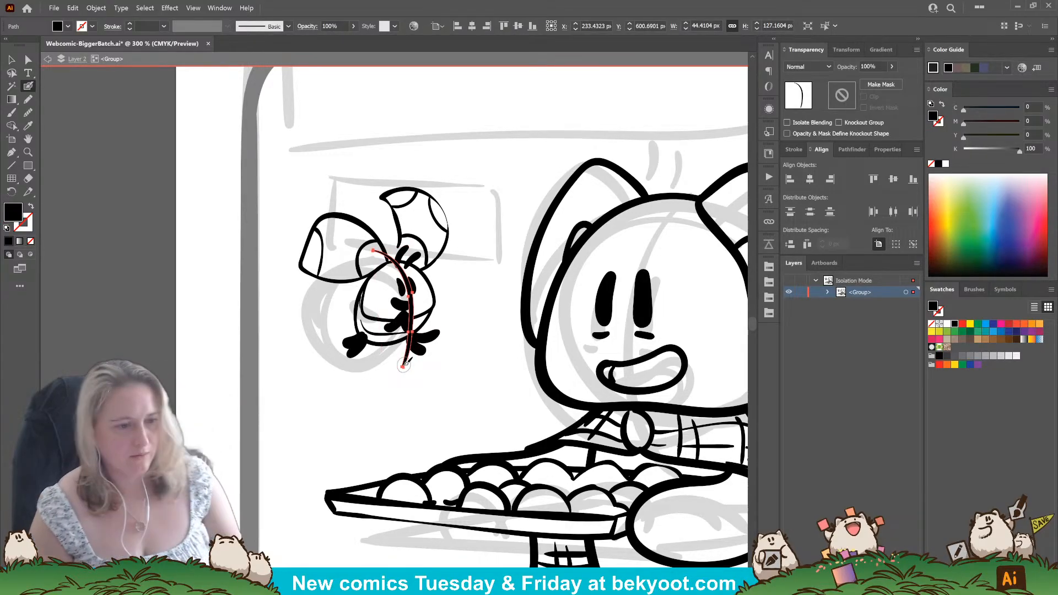
pyautogui.hotkey('ctrl', 'z')
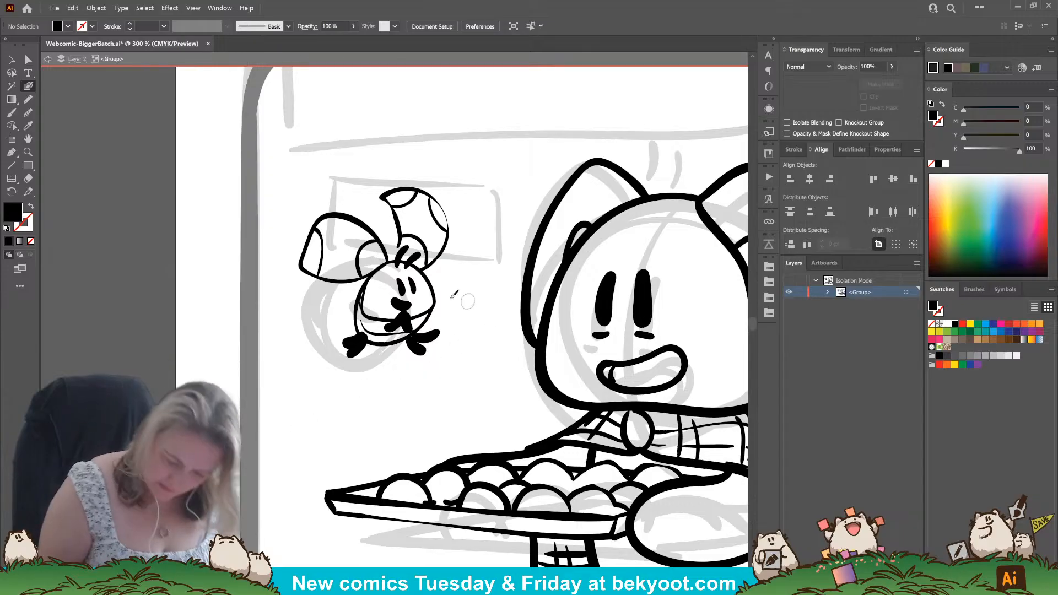
pyautogui.moveTo(404, 285); pyautogui.dragTo(408, 285)
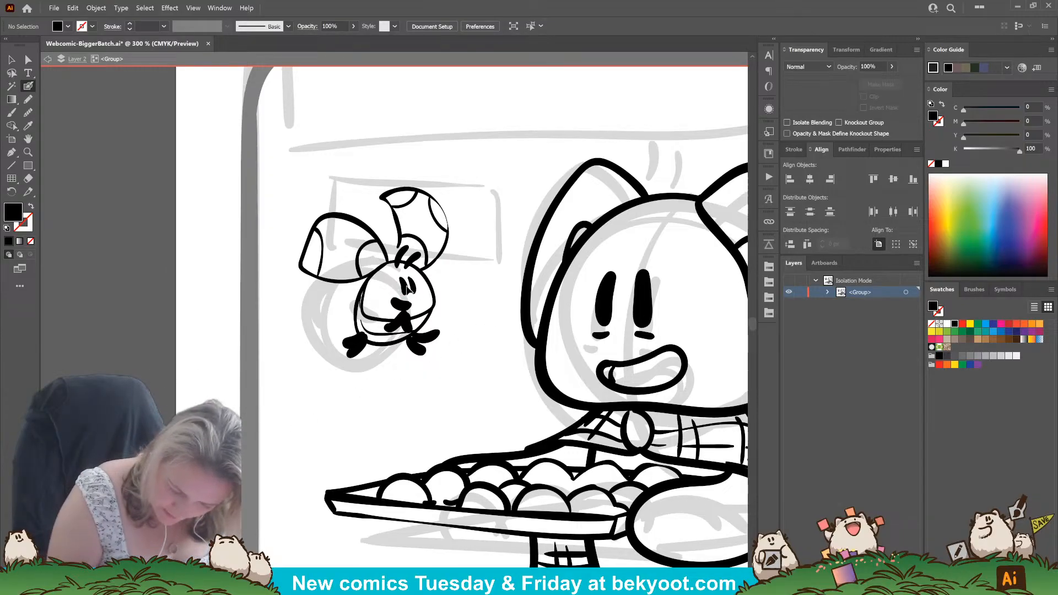
pyautogui.keyDown('ctrl'); pyautogui.click(447, 276); pyautogui.keyUp('ctrl')
# Ink jagged fluff on both sides of the small head below the ears and a zigzag-tipped tuft between the ears.
pyautogui.moveTo(381, 406); pyautogui.dragTo(390, 403)
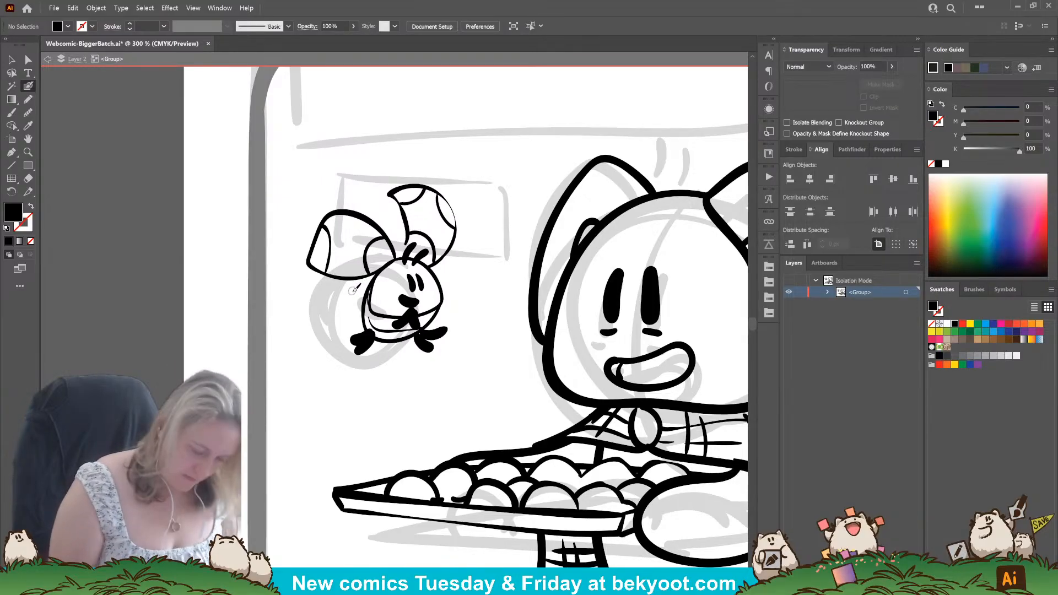
pyautogui.hotkey('shift', 'x')
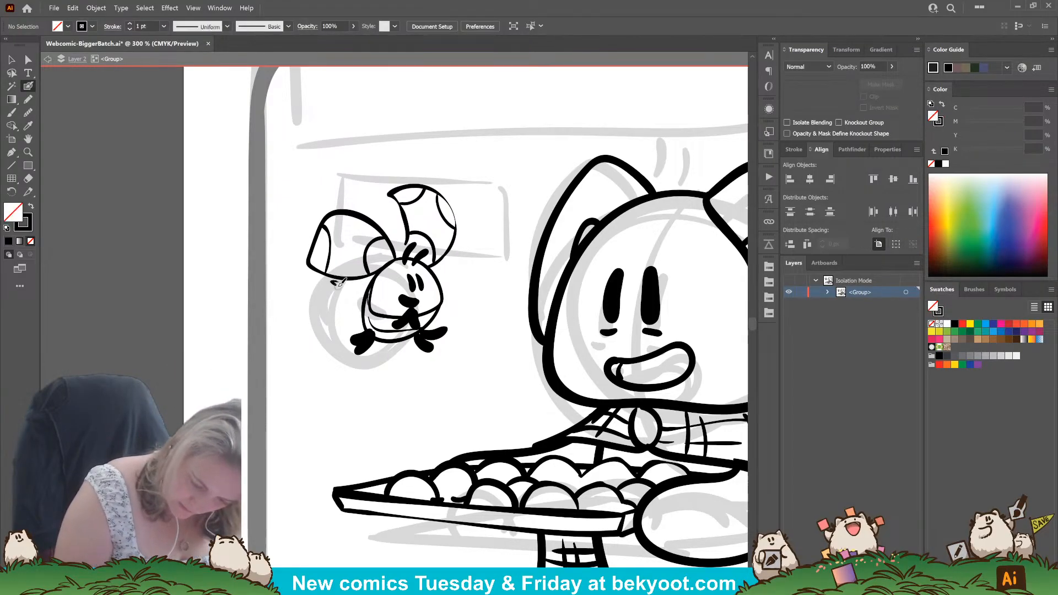
pyautogui.moveTo(342, 294); pyautogui.dragTo(350, 300)
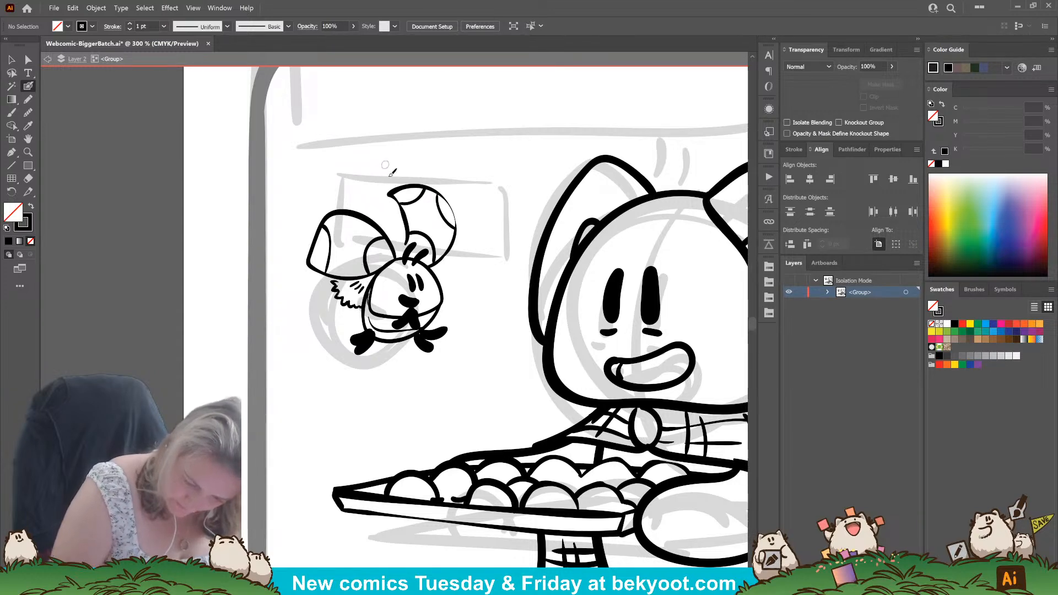
pyautogui.moveTo(397, 251); pyautogui.dragTo(384, 206)
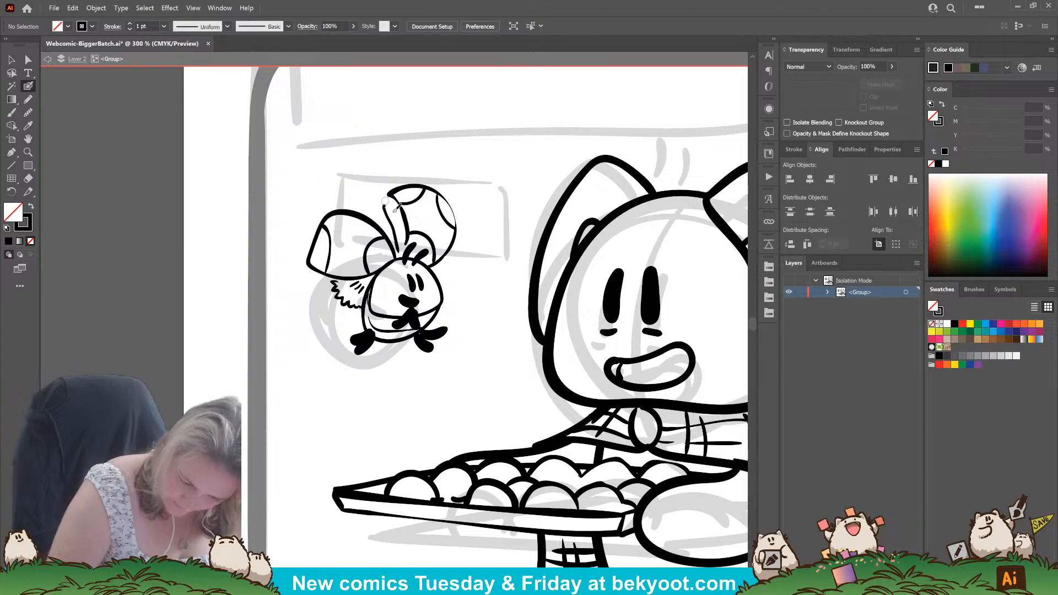
pyautogui.hotkey('ctrl', 'z')
pyautogui.moveTo(397, 254)
pyautogui.mouseDown()
pyautogui.moveTo(388, 208)
pyautogui.moveTo(397, 209)
pyautogui.mouseUp()
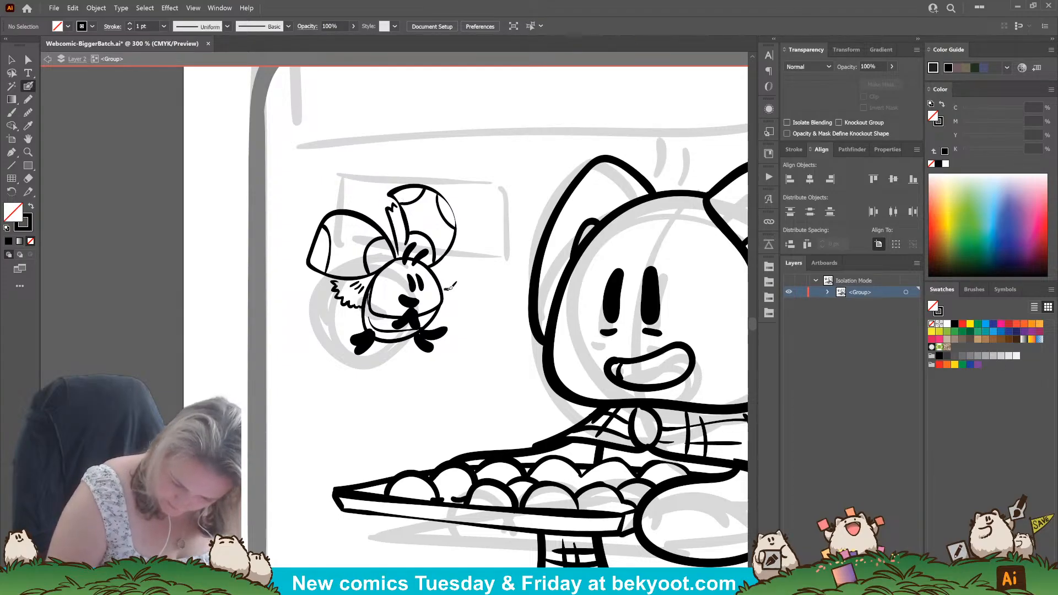
pyautogui.moveTo(453, 277); pyautogui.dragTo(451, 268)
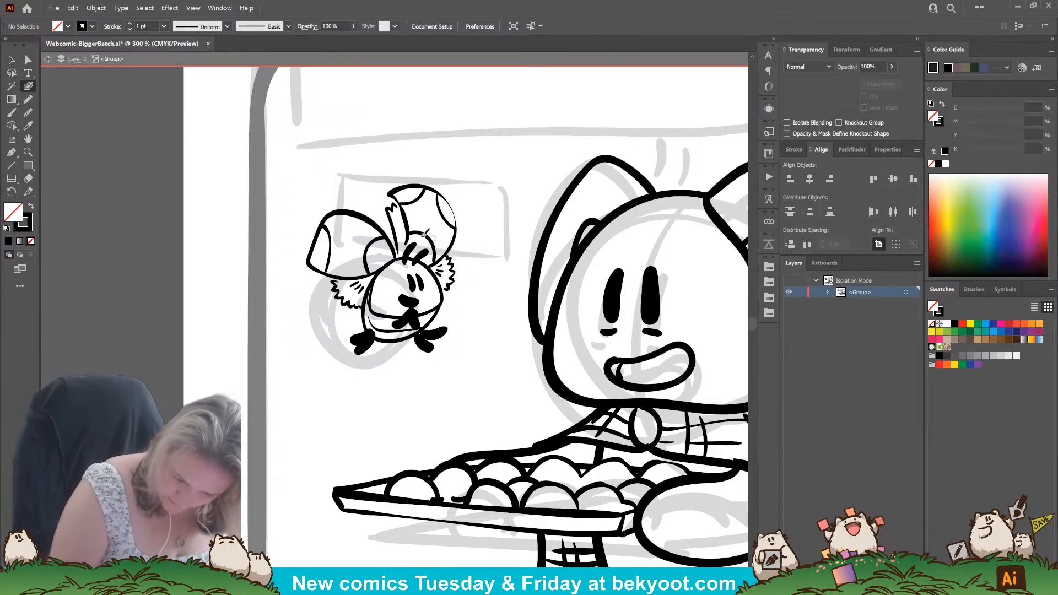
# Inspect the small character's solid black feet and mouth up close, and its look within the whole first panel.
pyautogui.moveTo(431, 400)
pyautogui.mouseDown()
pyautogui.moveTo(489, 370)
pyautogui.moveTo(426, 426)
pyautogui.mouseUp()
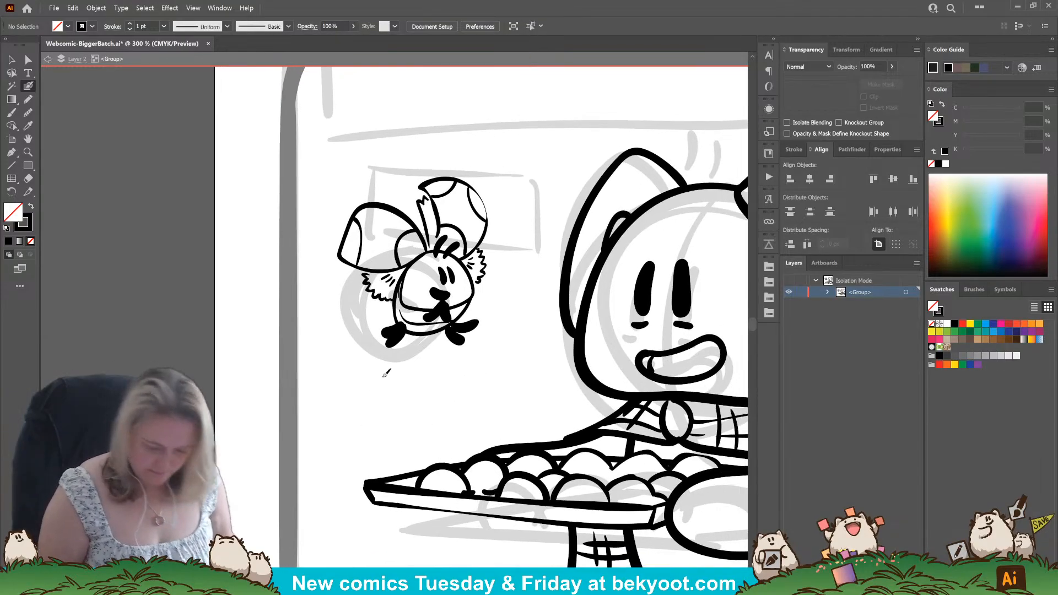
pyautogui.keyDown('ctrl'); pyautogui.click(393, 331); pyautogui.keyUp('ctrl')
pyautogui.moveTo(408, 315); pyautogui.dragTo(464, 325)
pyautogui.keyDown('ctrl'); pyautogui.click(465, 326); pyautogui.keyUp('ctrl')
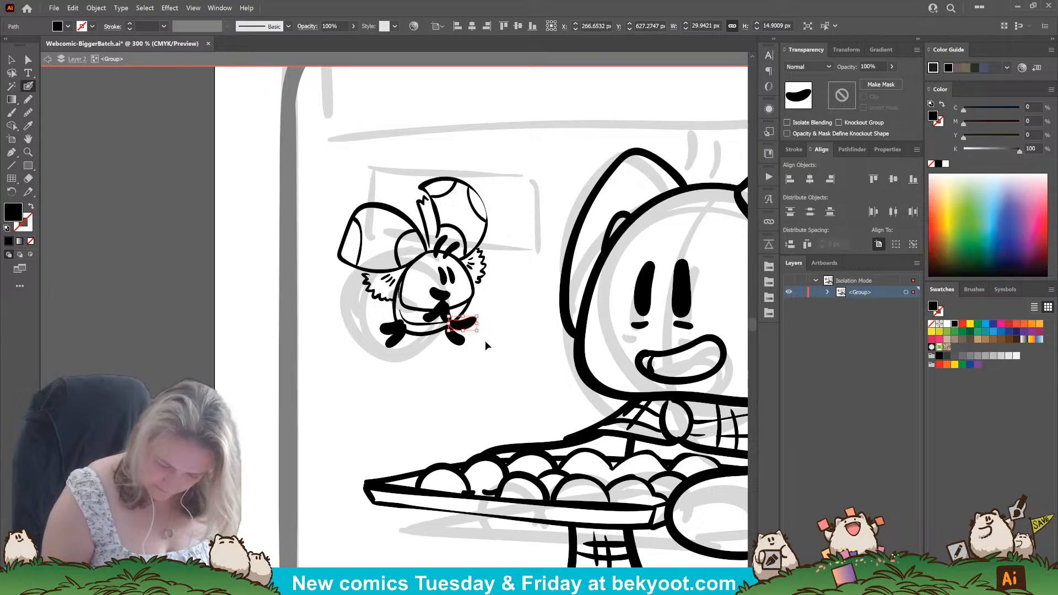
pyautogui.keyDown('ctrl'); pyautogui.click(439, 294); pyautogui.keyUp('ctrl')
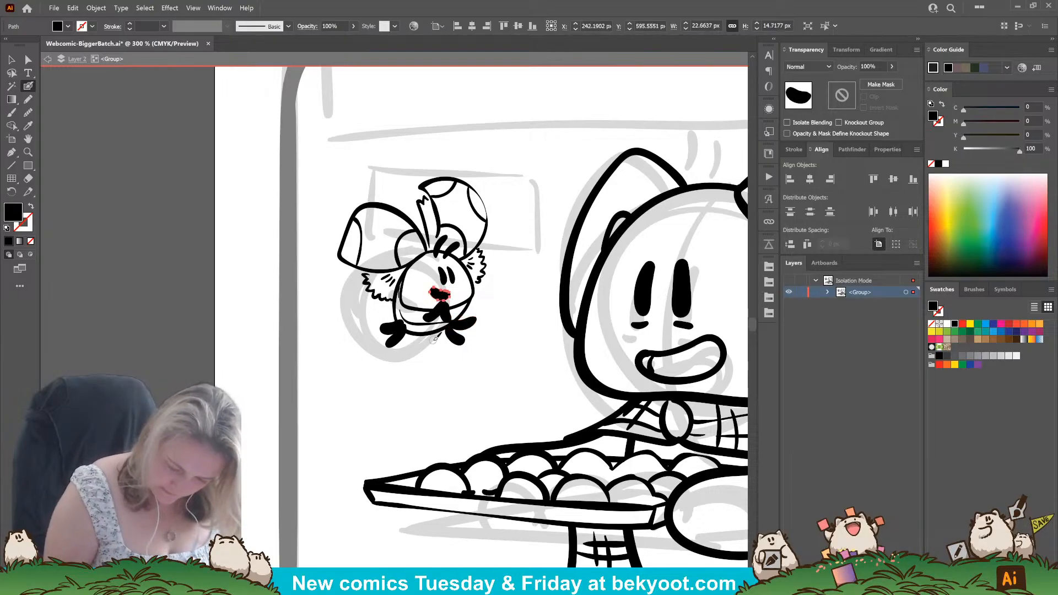
pyautogui.click(28, 112)
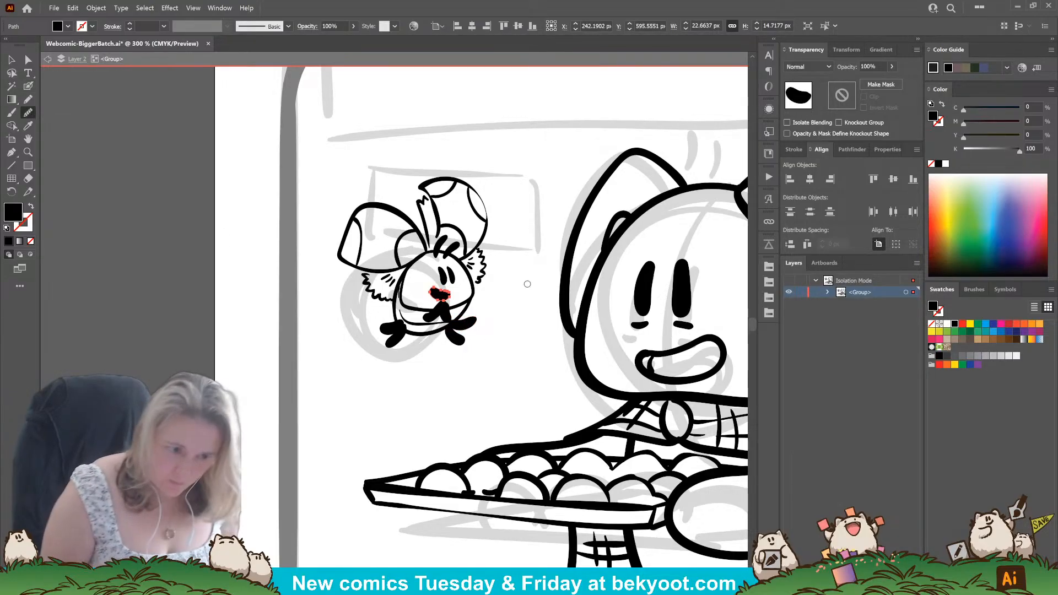
pyautogui.keyDown('ctrl'); pyautogui.click(500, 320); pyautogui.keyUp('ctrl')
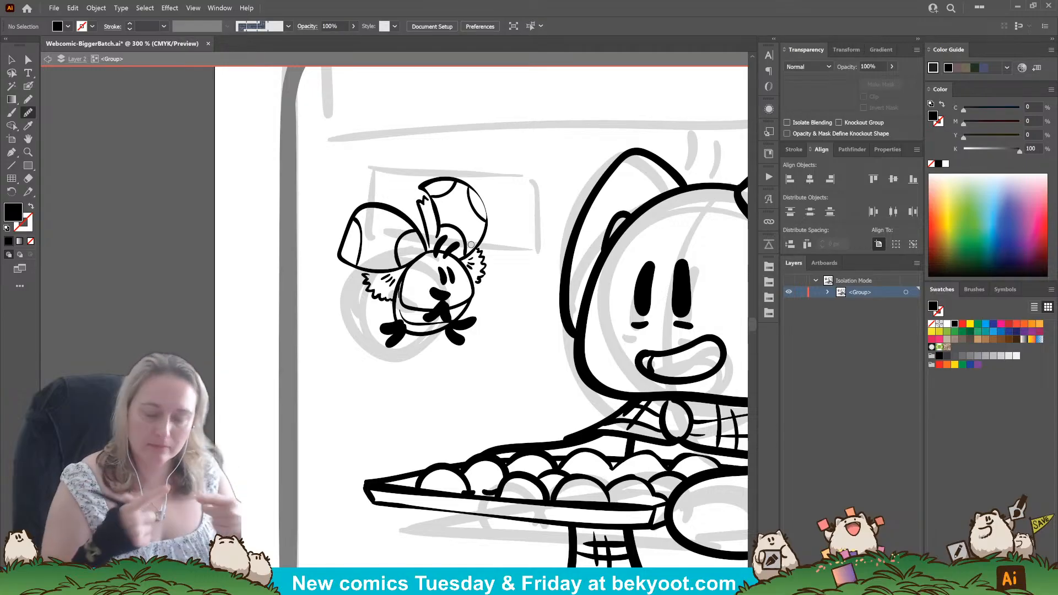
pyautogui.scroll(-2, 504, 229)
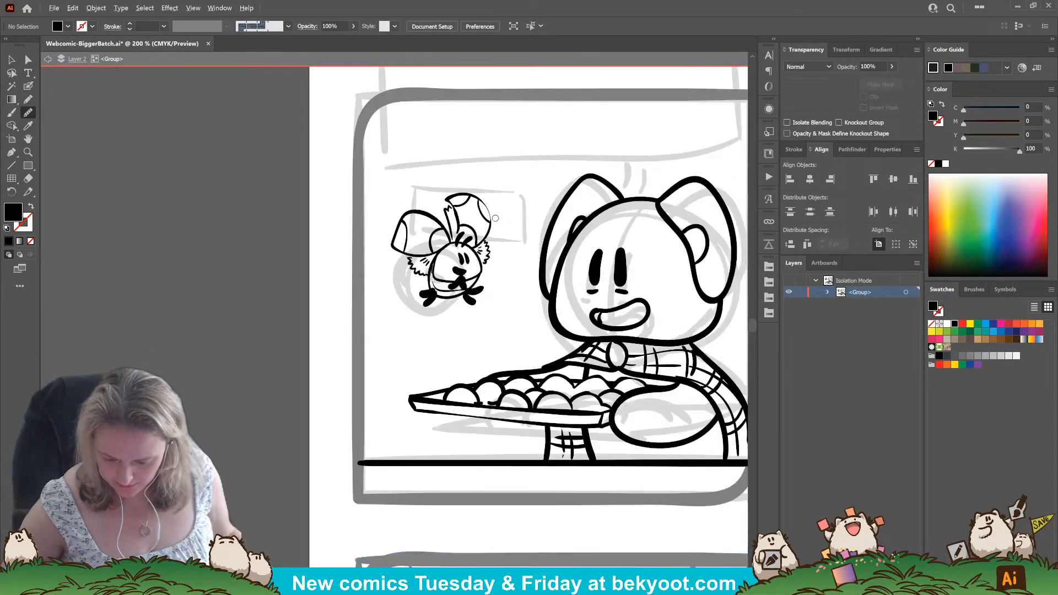
pyautogui.moveTo(617, 303); pyautogui.dragTo(514, 374)
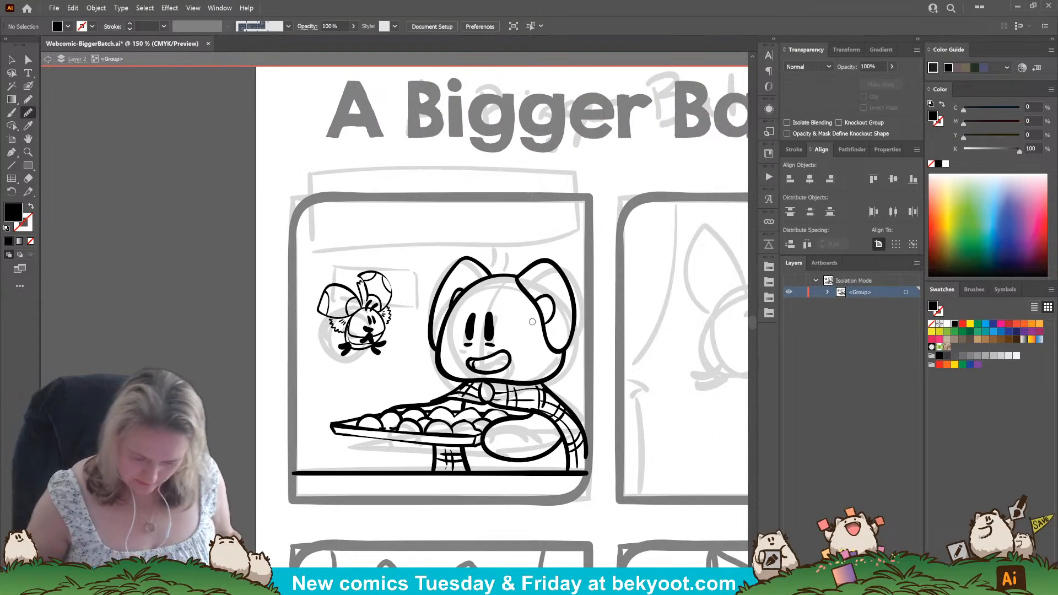
pyautogui.click(29, 86)
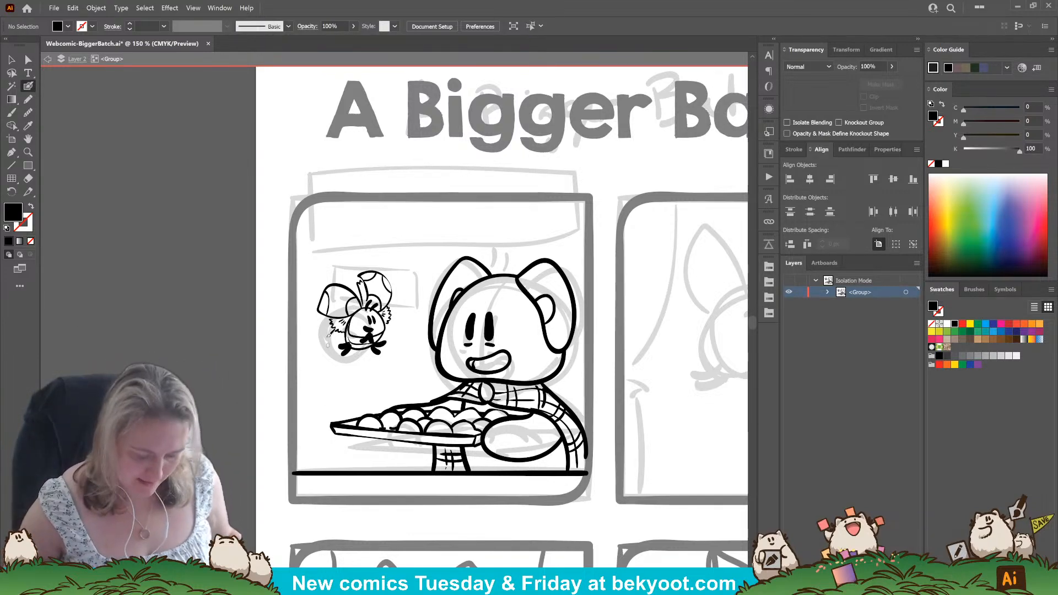
# Add the text "Assemble the floofs, Miss Boop! This batch of cookies is ready for the oven" above the first panel in KG Turning Tables.
pyautogui.press('t')
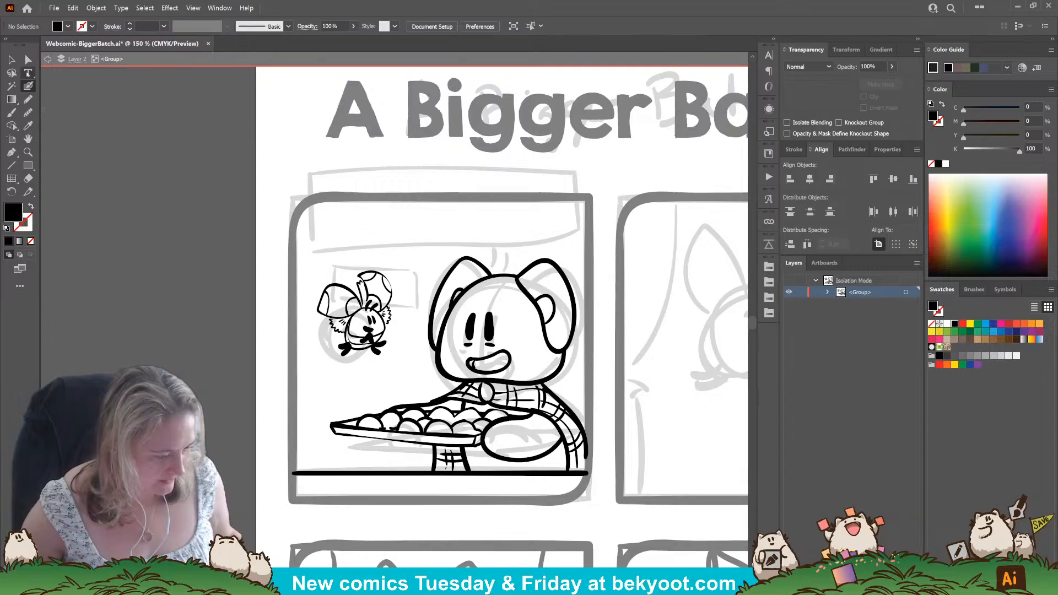
pyautogui.click(336, 176)
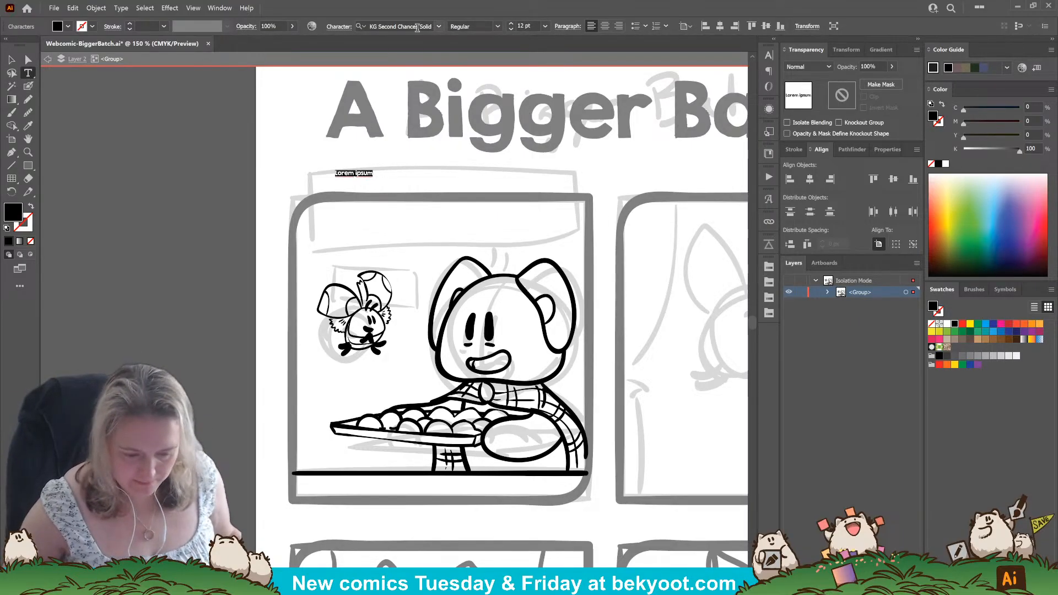
pyautogui.click(438, 27)
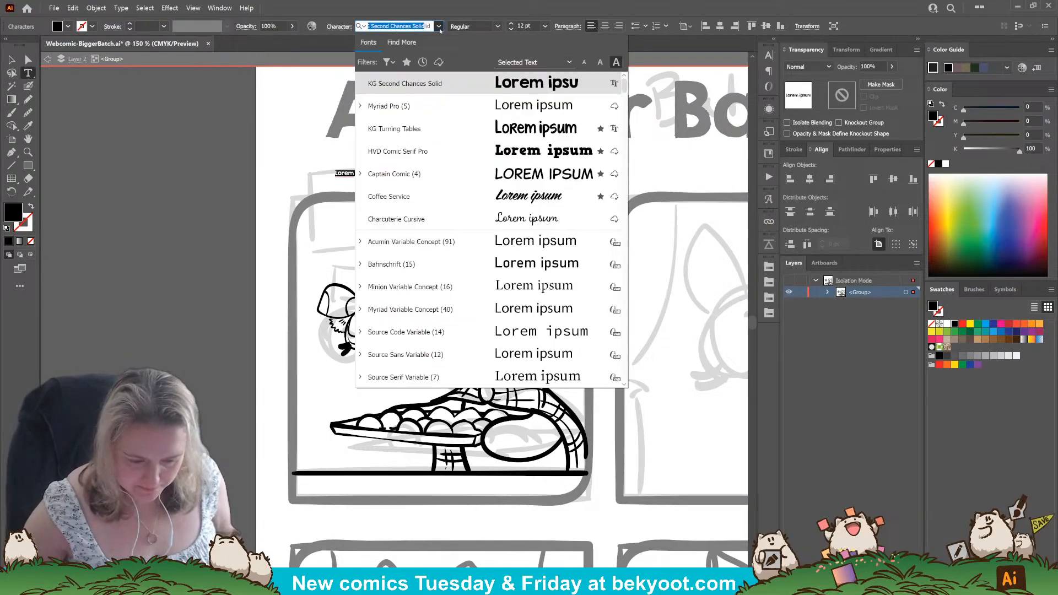
pyautogui.click(524, 130)
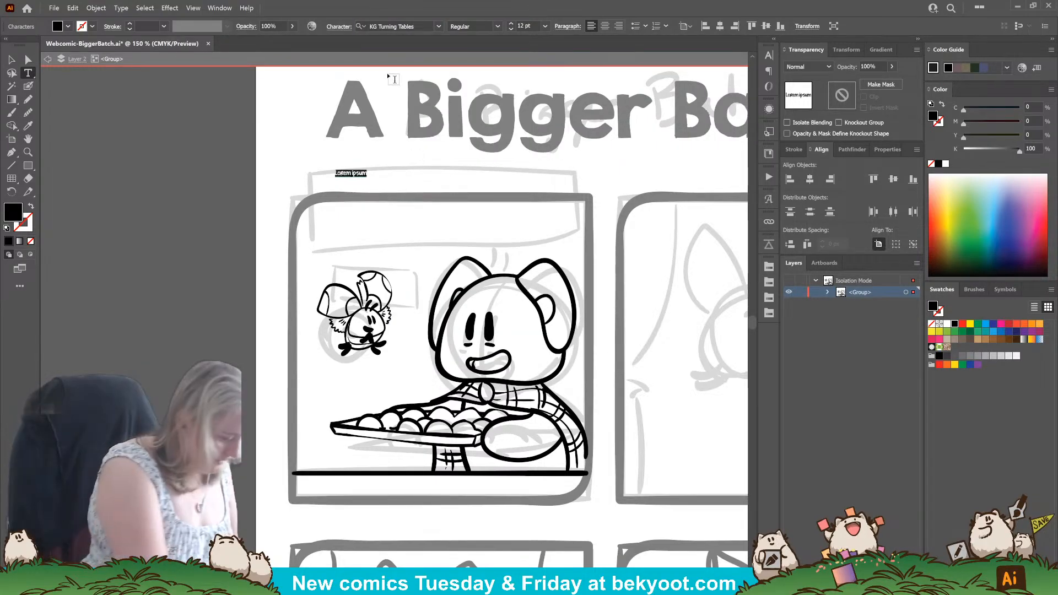
pyautogui.write('Assem')
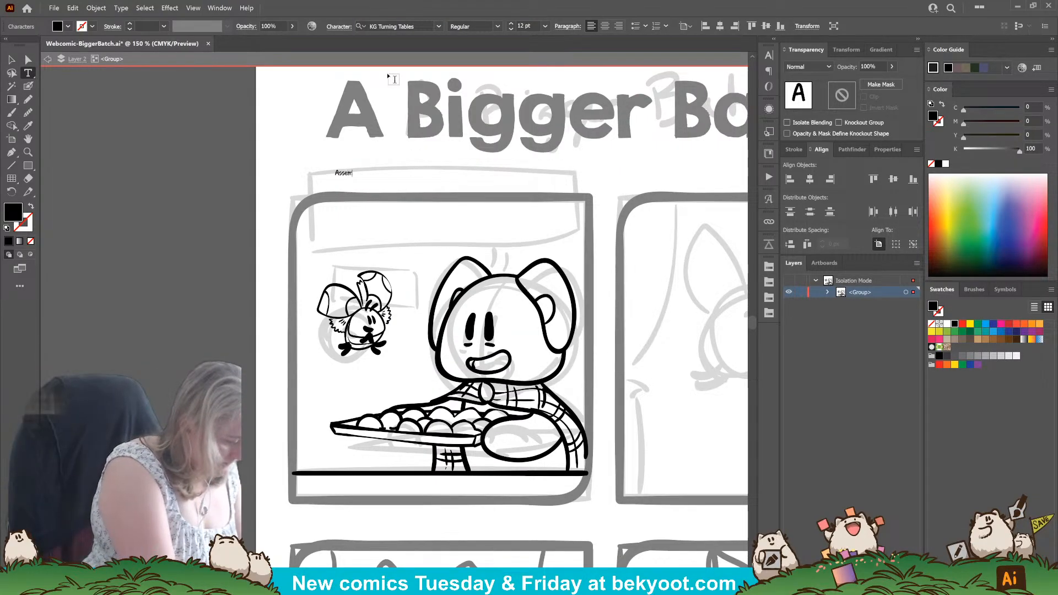
pyautogui.write('ble the')
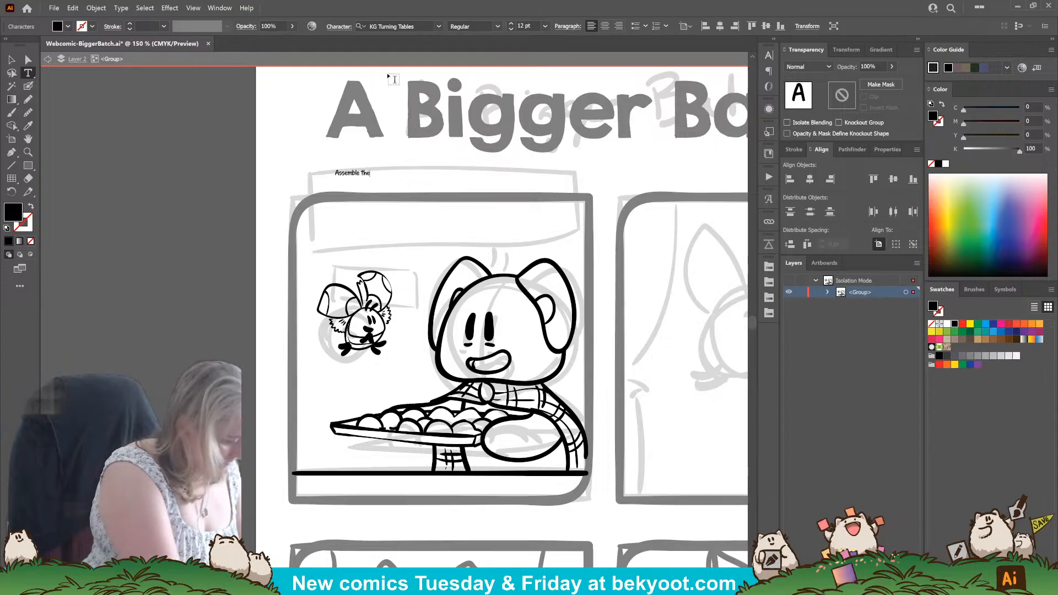
pyautogui.write(' floofs,')
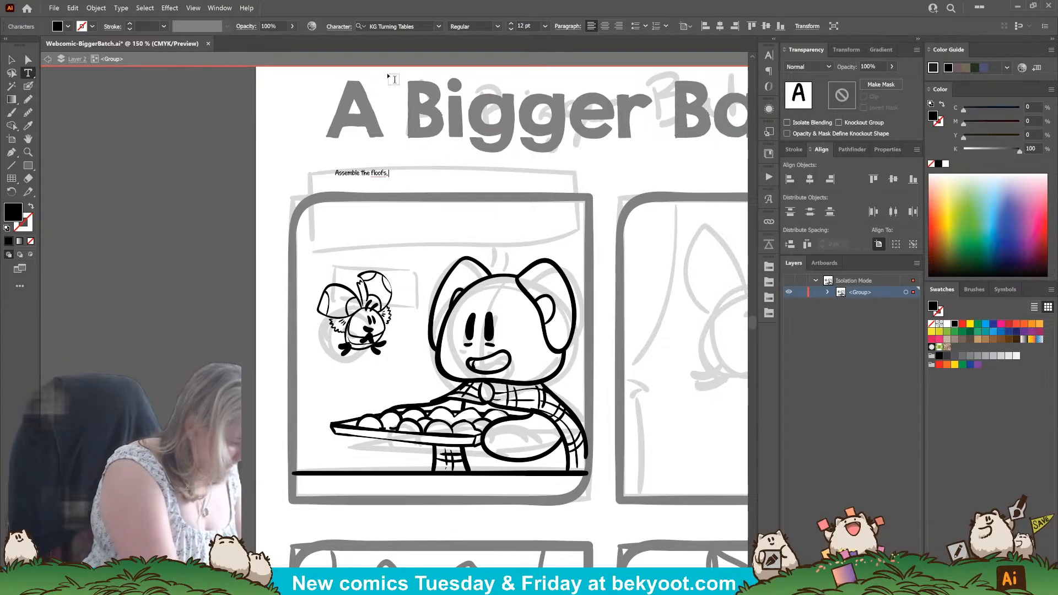
pyautogui.write(' Miss Boop')
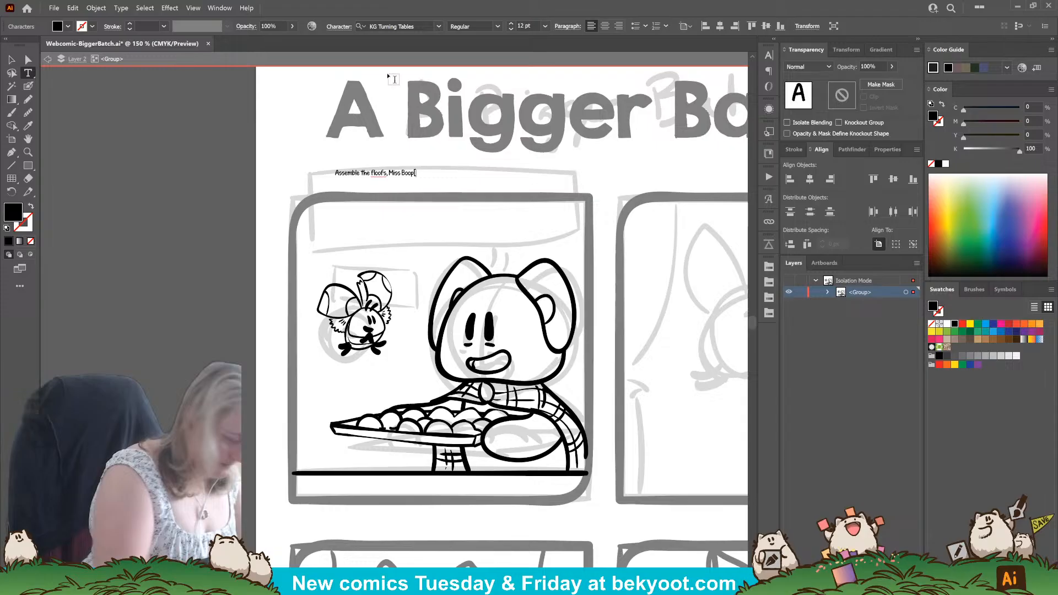
pyautogui.press('Escape')
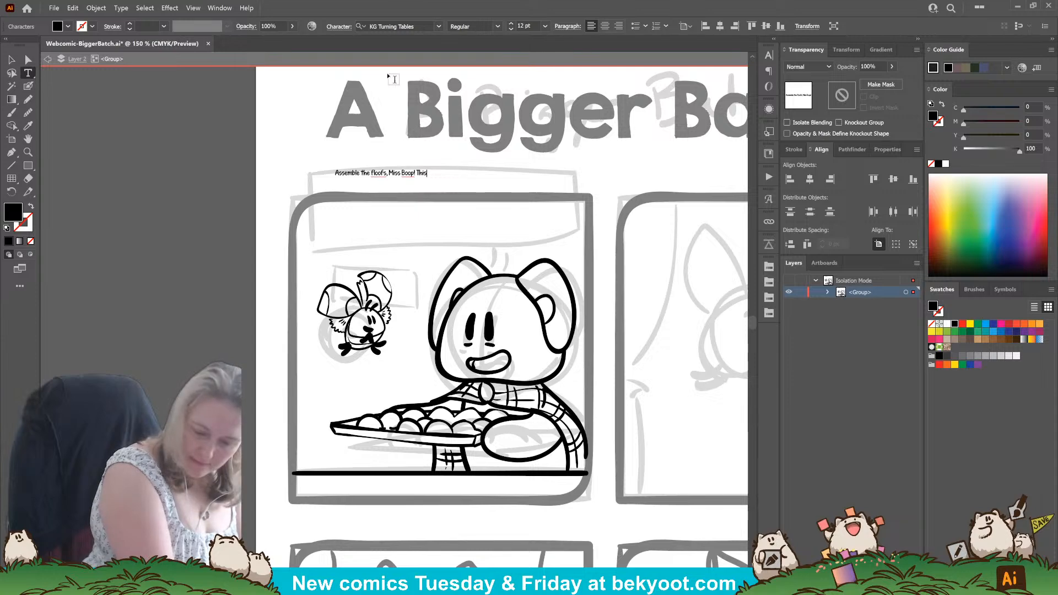
pyautogui.write('bat')
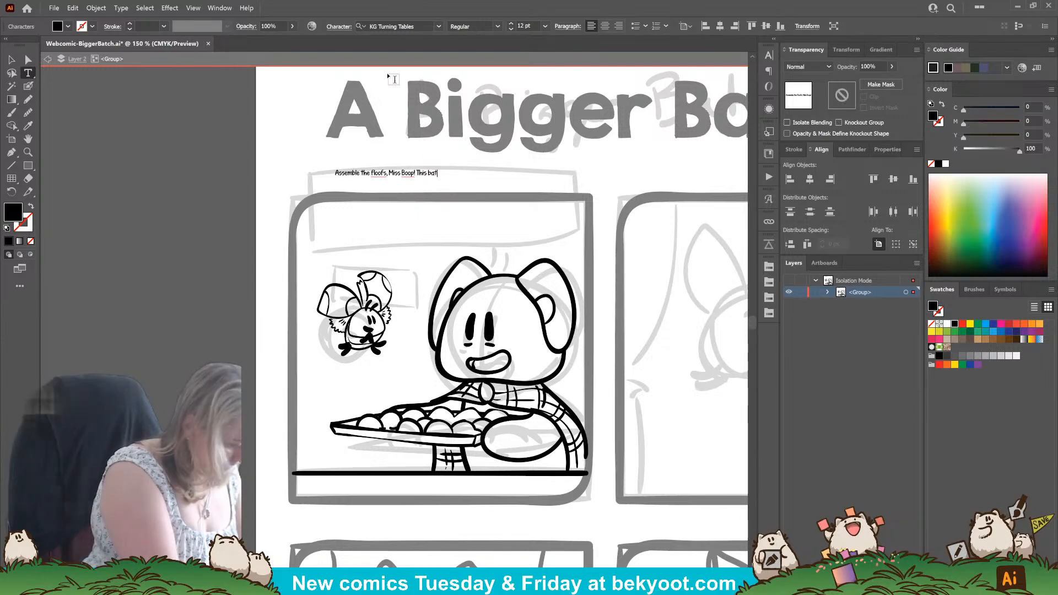
pyautogui.write('ch of')
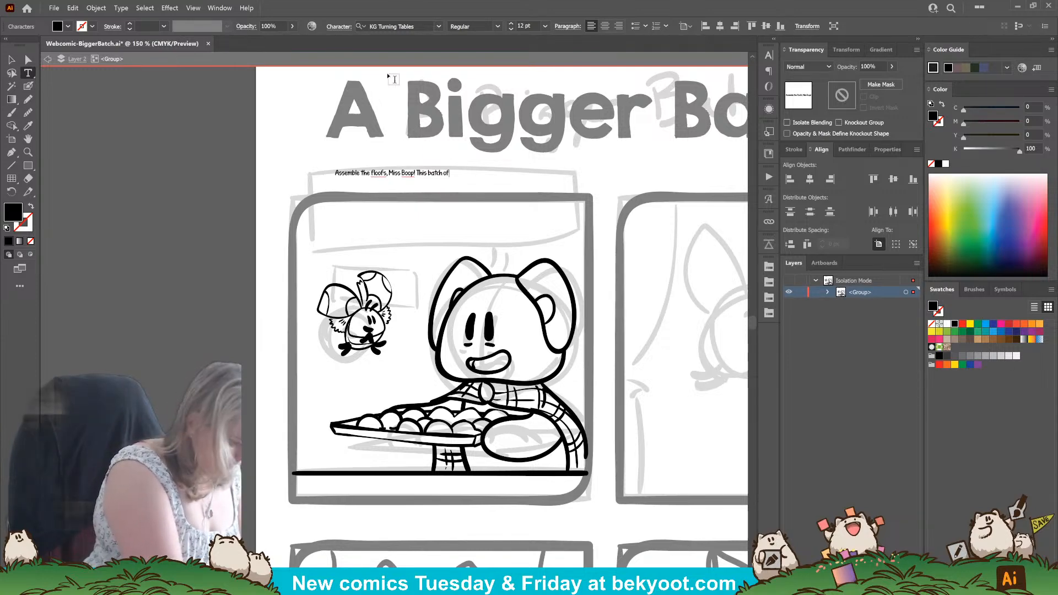
pyautogui.write(' cookies is r')
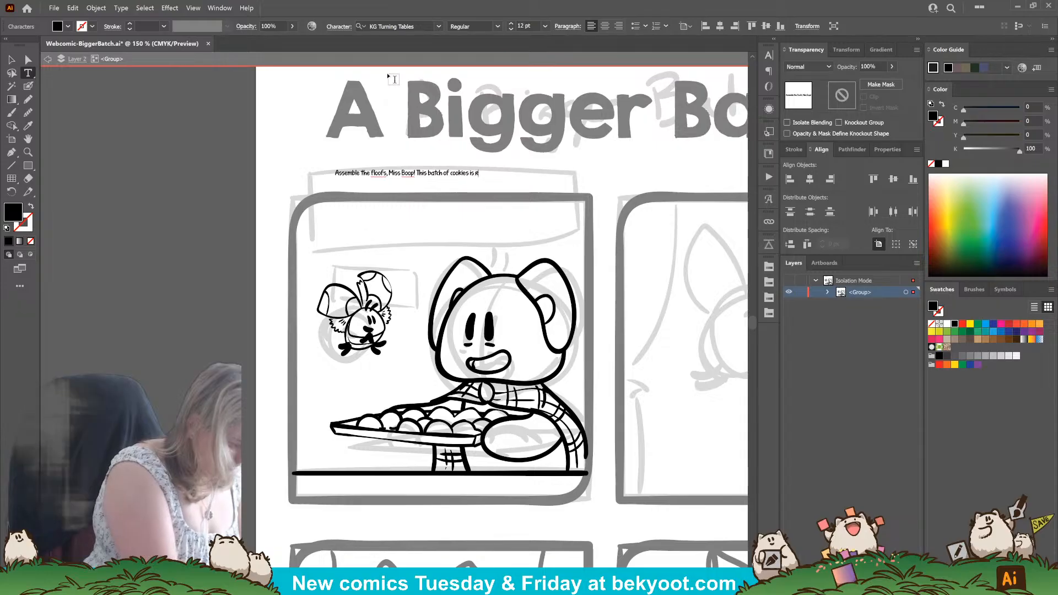
pyautogui.write('eady for the oven')
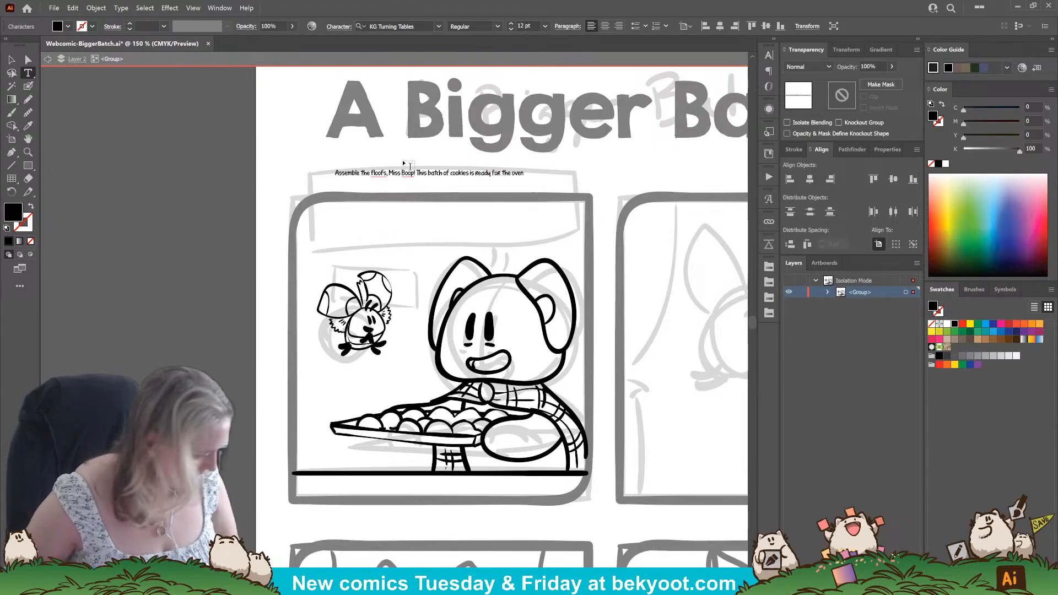
# Break the dialogue into two lines after "Miss Boop!" and set all of its text to 34 pt.
pyautogui.press('BackSpace')
pyautogui.press('Return')
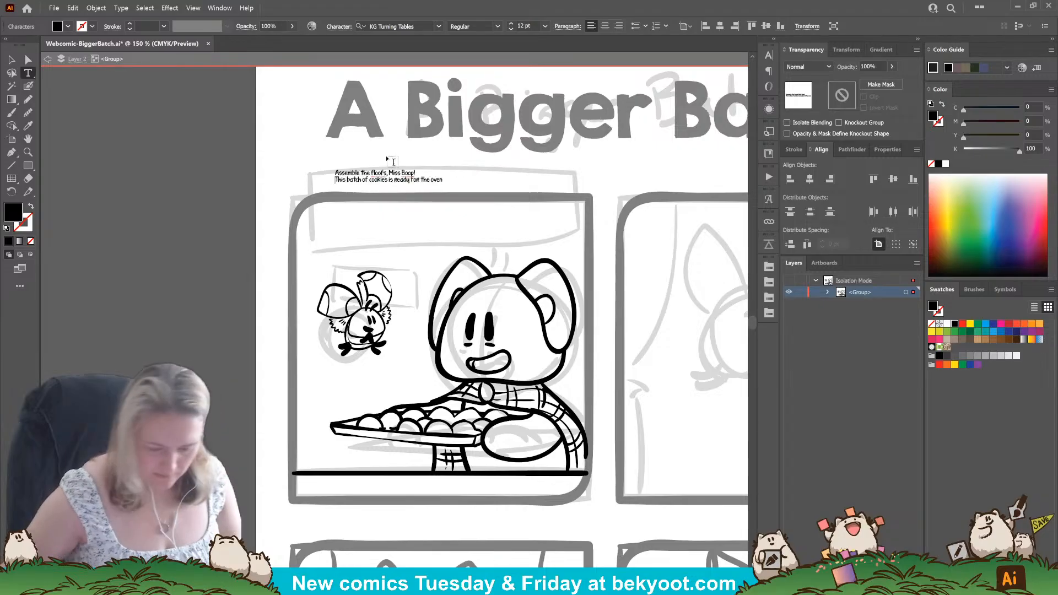
pyautogui.hotkey('ctrl', 'a')
pyautogui.hotkey('ctrl', 'shift', '.')
pyautogui.hotkey('ctrl', 'shift', '.')
pyautogui.hotkey('ctrl', 'shift', '.')
pyautogui.hotkey('ctrl', 'shift', '.')
pyautogui.hotkey('ctrl', 'shift', '.')
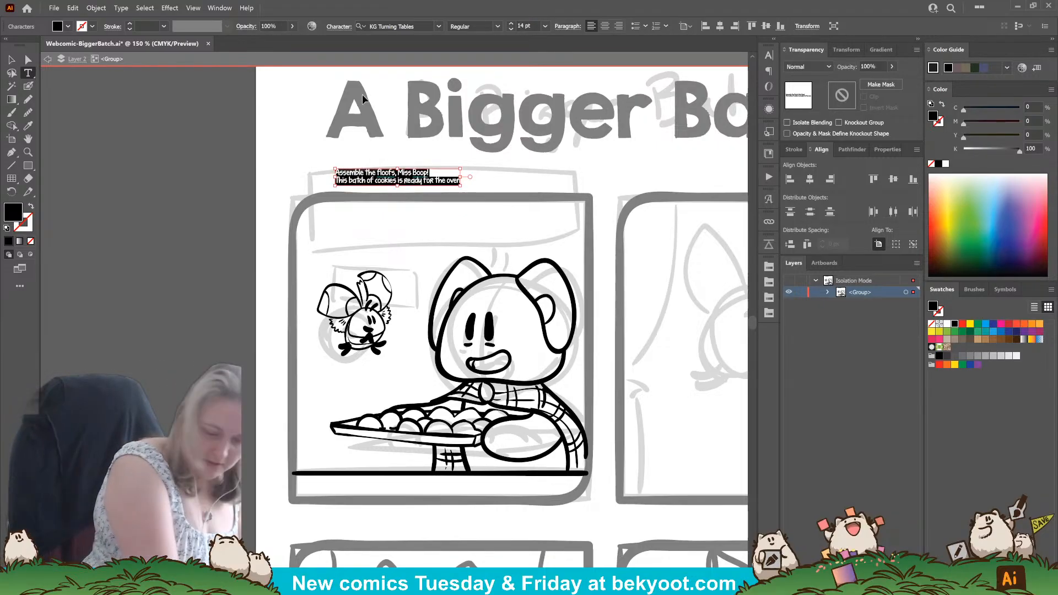
pyautogui.hotkey('ctrl', 'shift', '.')
pyautogui.hotkey('ctrl', 'shift', '.')
pyautogui.hotkey('ctrl', 'shift', '.')
pyautogui.hotkey('ctrl', 'shift', '.')
pyautogui.hotkey('ctrl', 'shift', '.')
pyautogui.hotkey('ctrl', 'shift', '.')
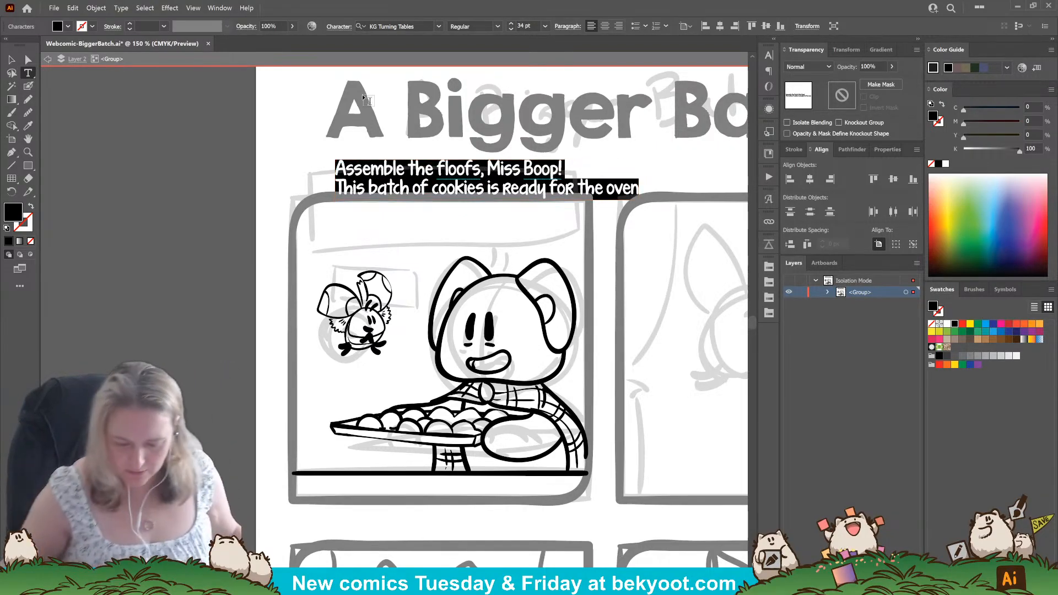
# Set the two-line dialogue's leading to 50 pt and shift the text over the first panel's upper edge.
pyautogui.click(770, 55)
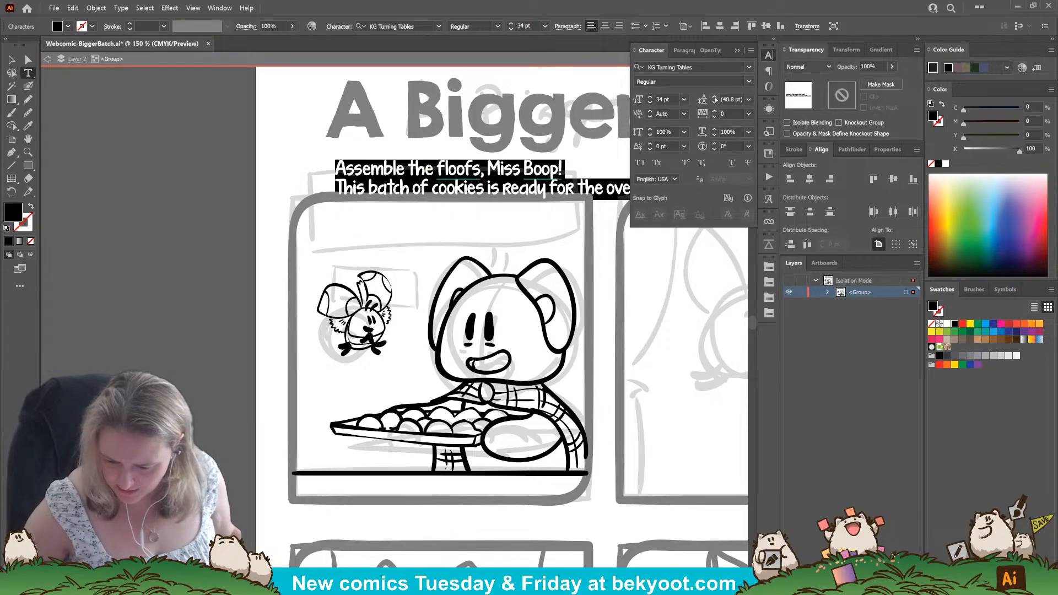
pyautogui.click(714, 98)
pyautogui.click(715, 98)
pyautogui.click(715, 97)
pyautogui.click(714, 98)
pyautogui.click(714, 97)
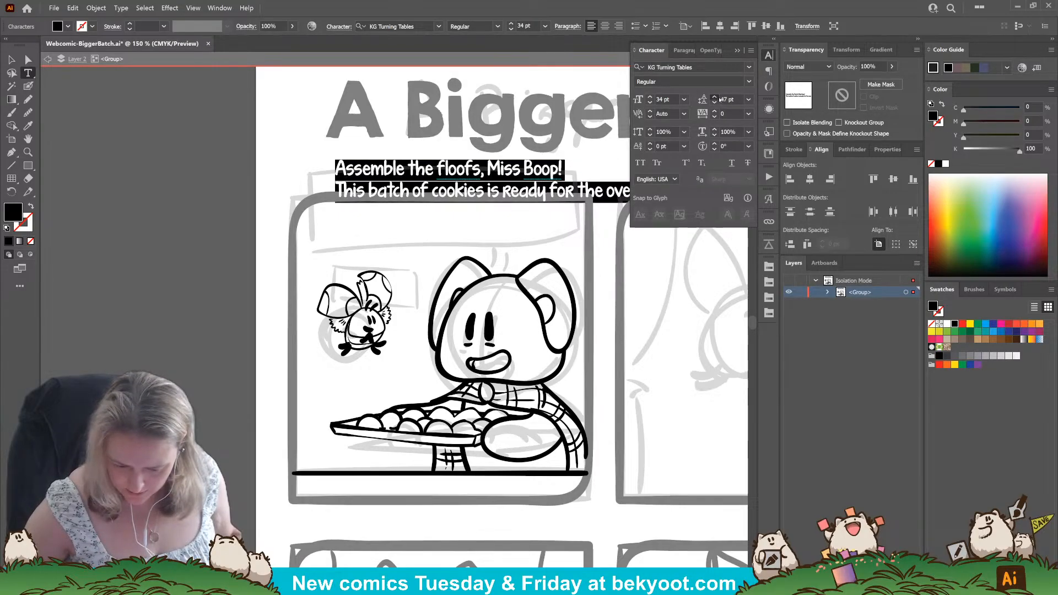
pyautogui.click(715, 98)
pyautogui.click(714, 98)
pyautogui.click(715, 97)
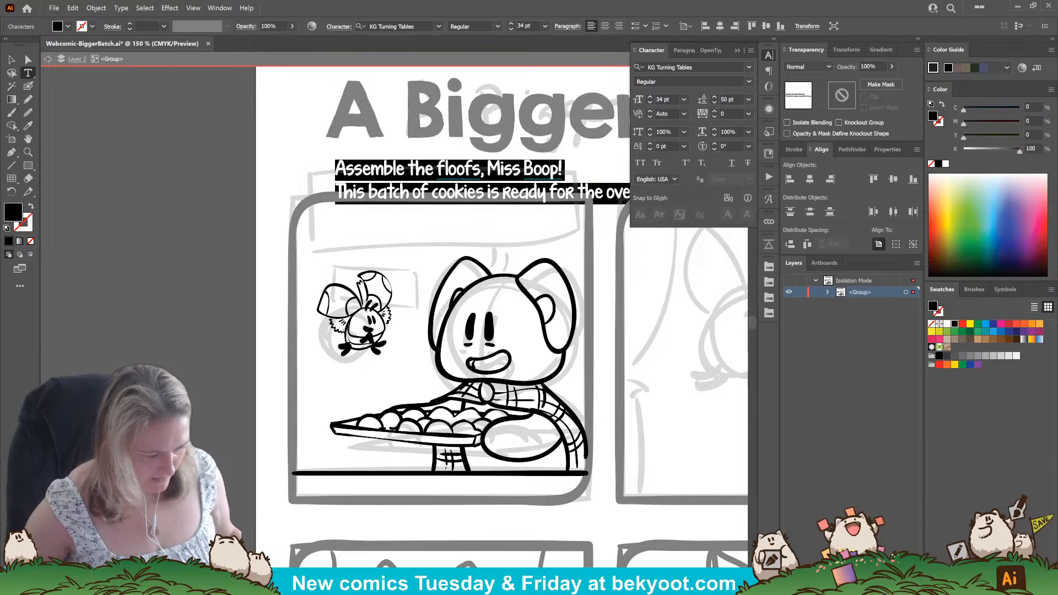
pyautogui.click(11, 59)
pyautogui.moveTo(466, 198); pyautogui.dragTo(451, 205)
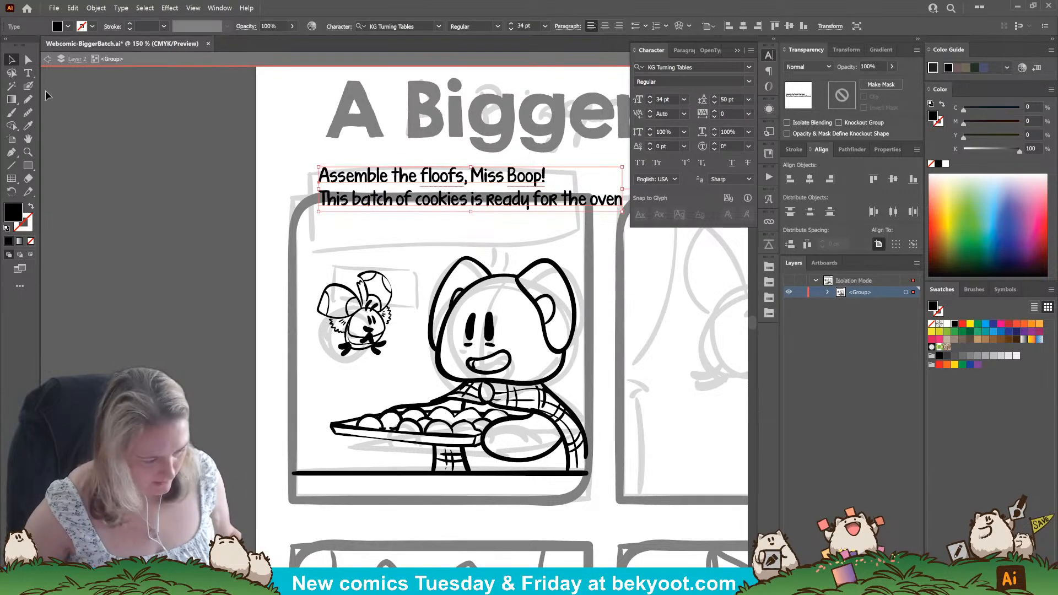
# Reword the second dialogue line to "This batch of cookies will be ready shortly!".
pyautogui.click(425, 202)
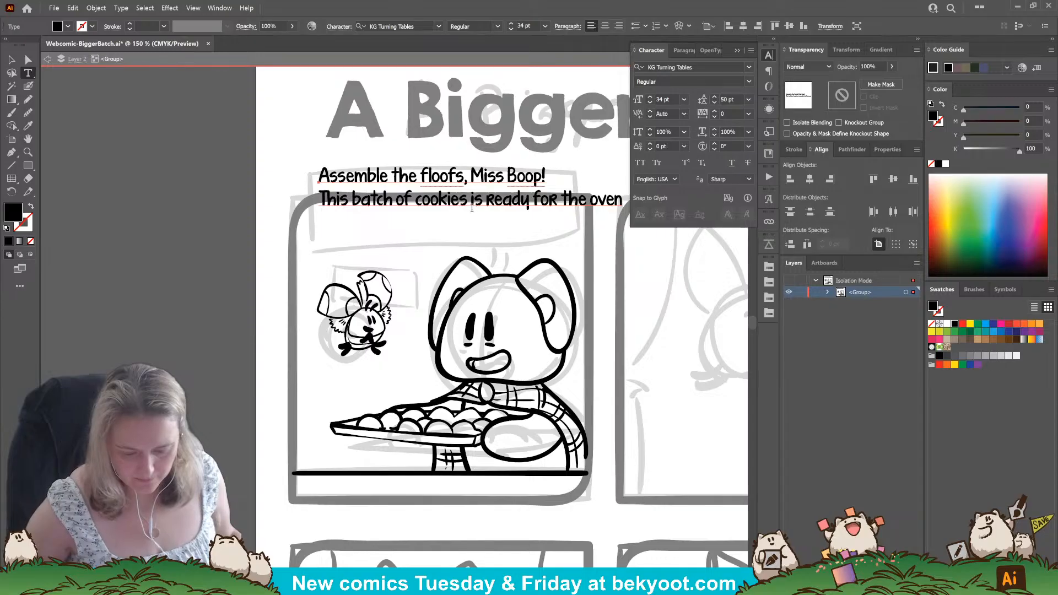
pyautogui.moveTo(475, 202); pyautogui.dragTo(743, 223)
pyautogui.write('will b')
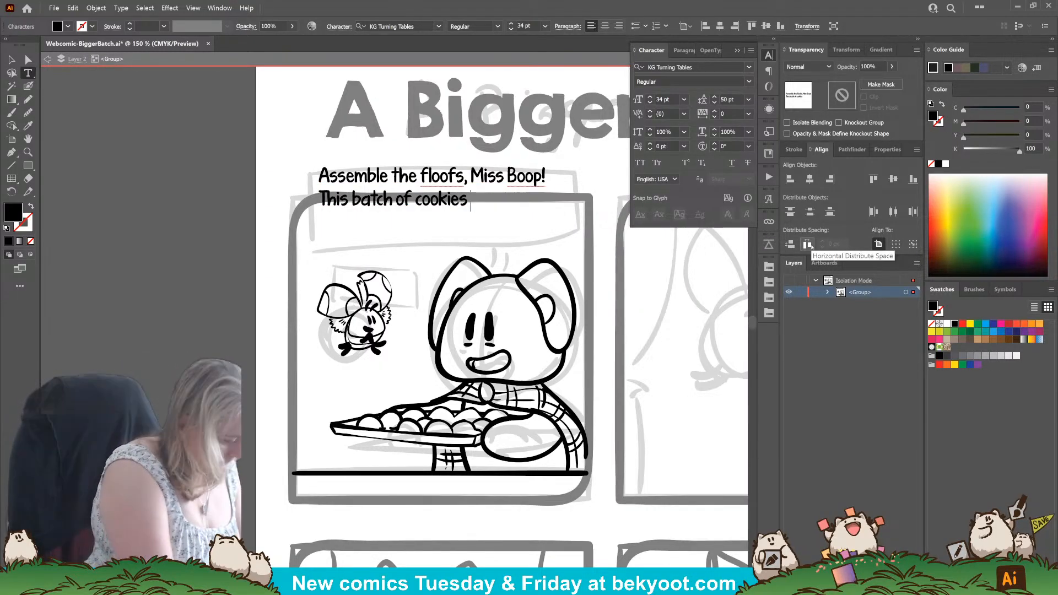
pyautogui.write('e ready')
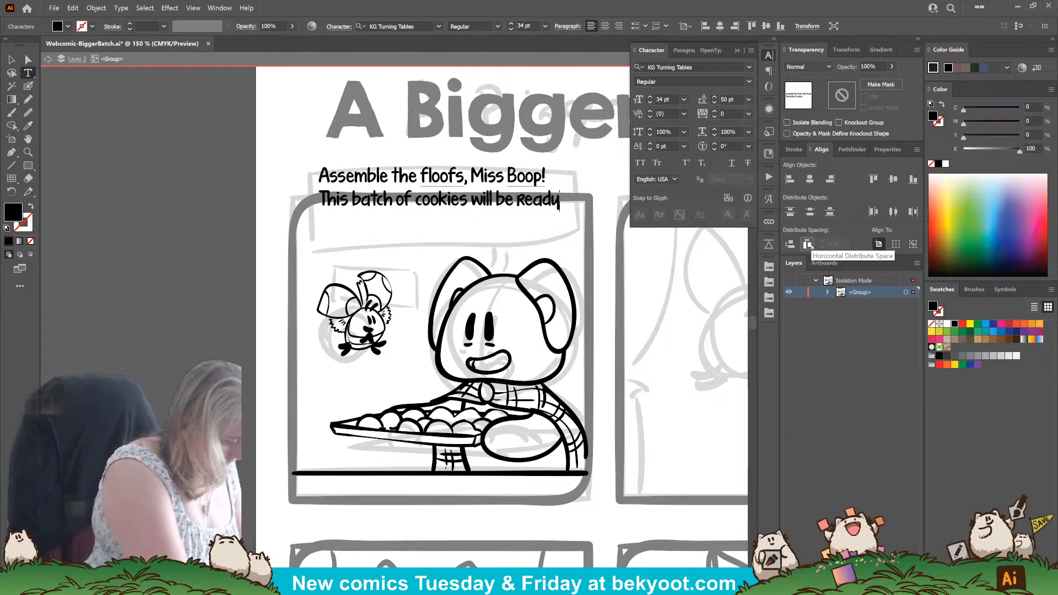
pyautogui.write(' s')
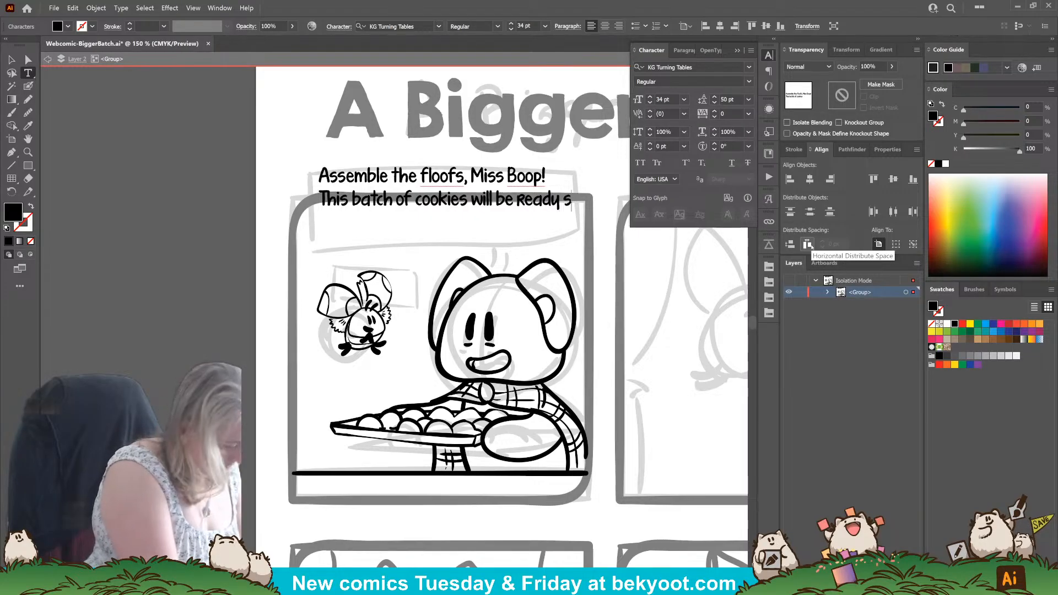
pyautogui.write('hortly!')
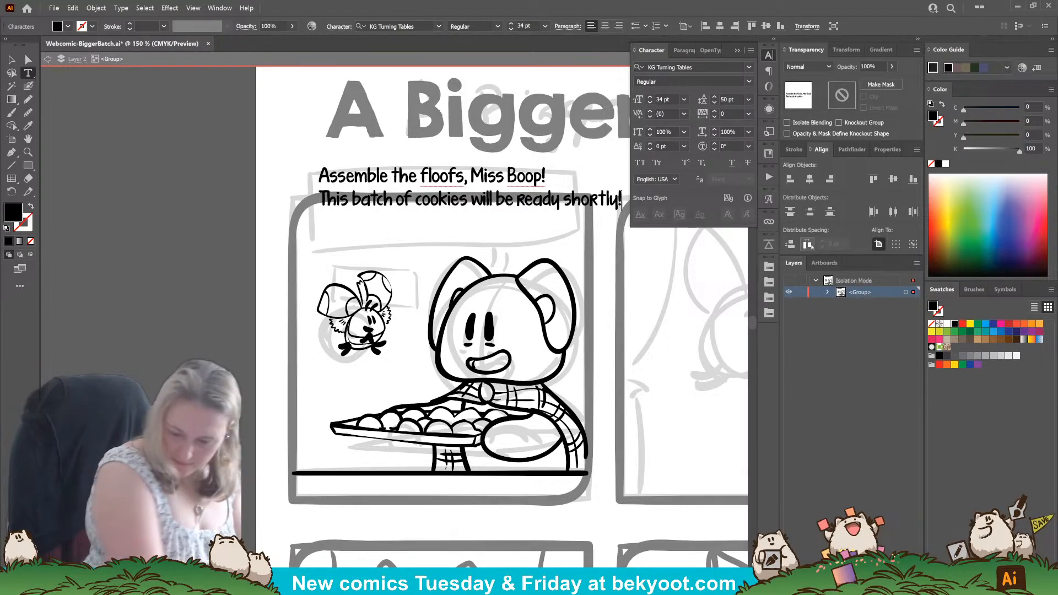
pyautogui.press('Escape')
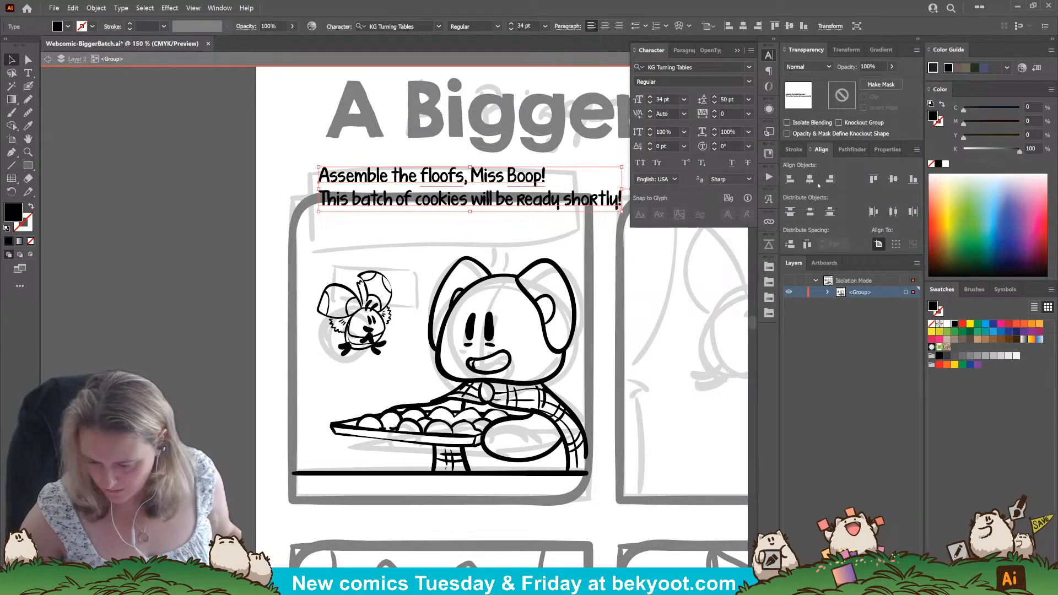
# Center-align the dialogue, scale it down to about 29 pt, and position it within the first panel's sketched caption box.
pyautogui.click(605, 26)
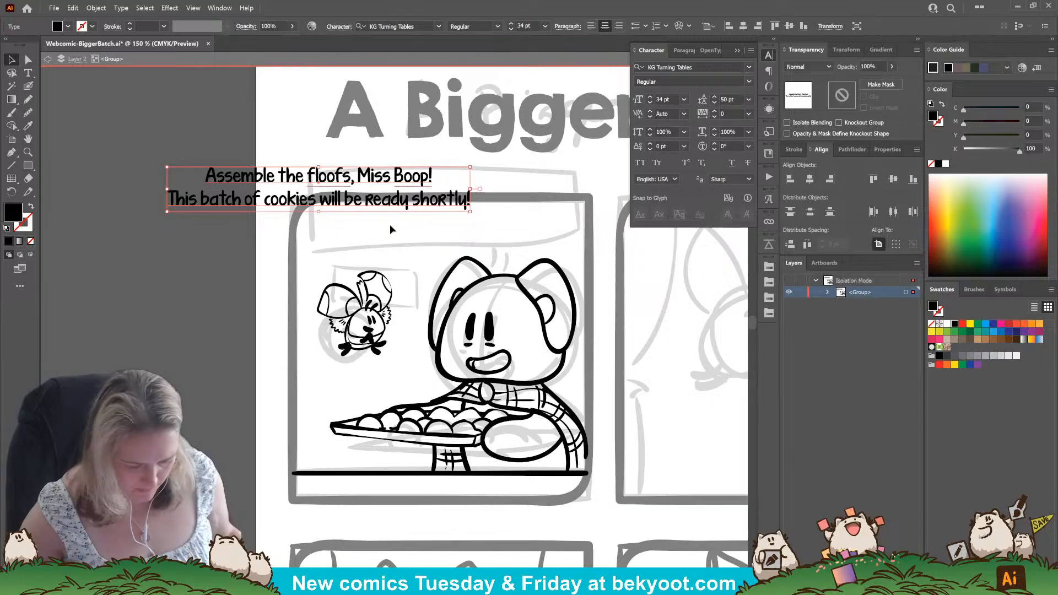
pyautogui.moveTo(472, 166); pyautogui.dragTo(449, 169)
pyautogui.moveTo(418, 203); pyautogui.dragTo(531, 213)
pyautogui.click(287, 291)
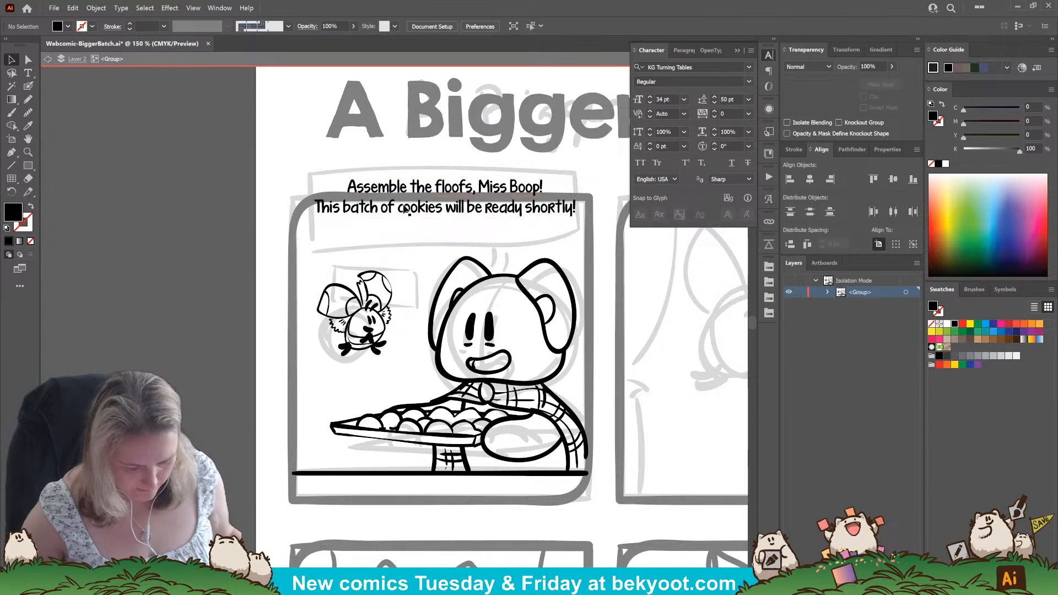
# Duplicate the dialogue, replace the copy's text with "Roger!", and place it above the small character.
pyautogui.keyDown('alt'); pyautogui.moveTo(405, 207); pyautogui.dragTo(373, 250); pyautogui.keyUp('alt')
pyautogui.press('t')
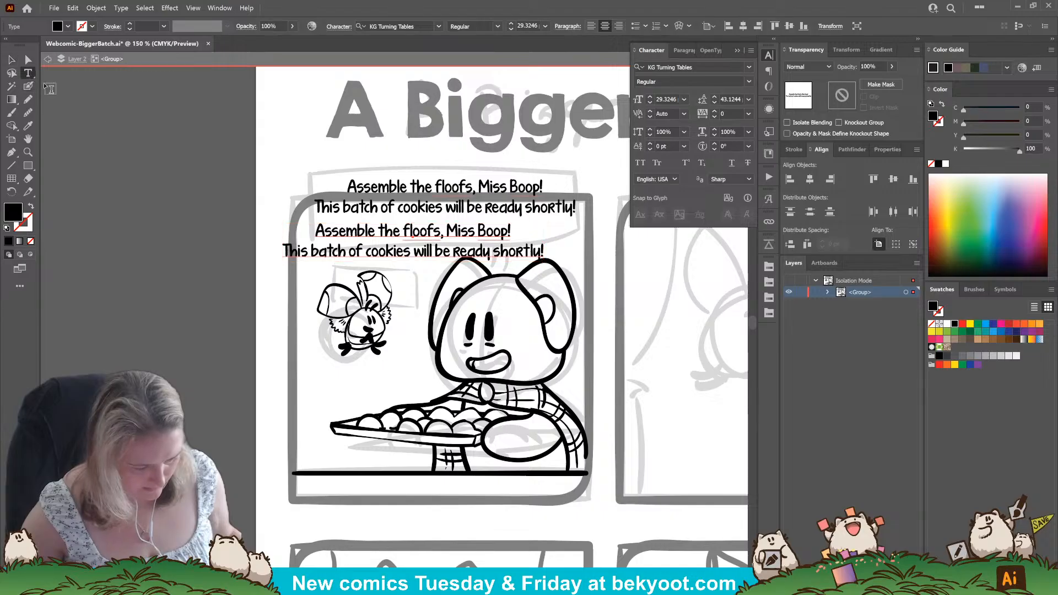
pyautogui.moveTo(317, 230); pyautogui.dragTo(544, 253)
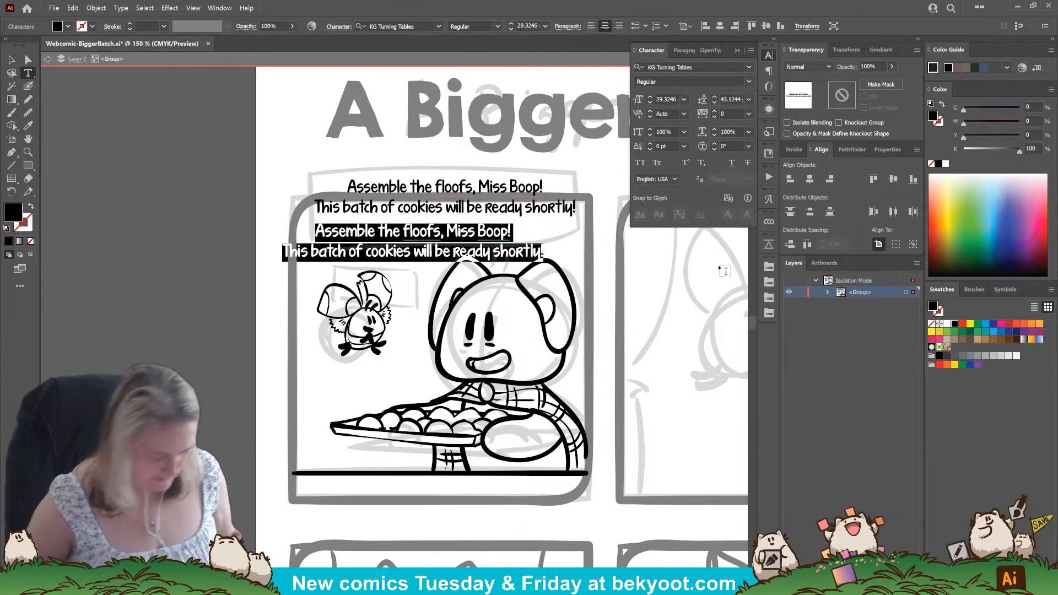
pyautogui.write('Roger!')
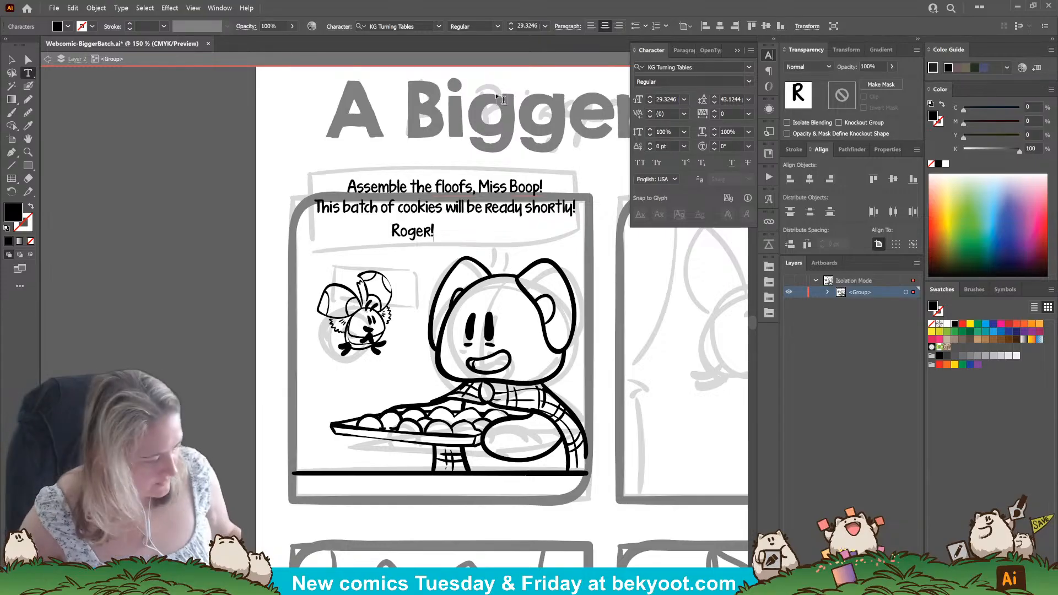
pyautogui.press('Escape')
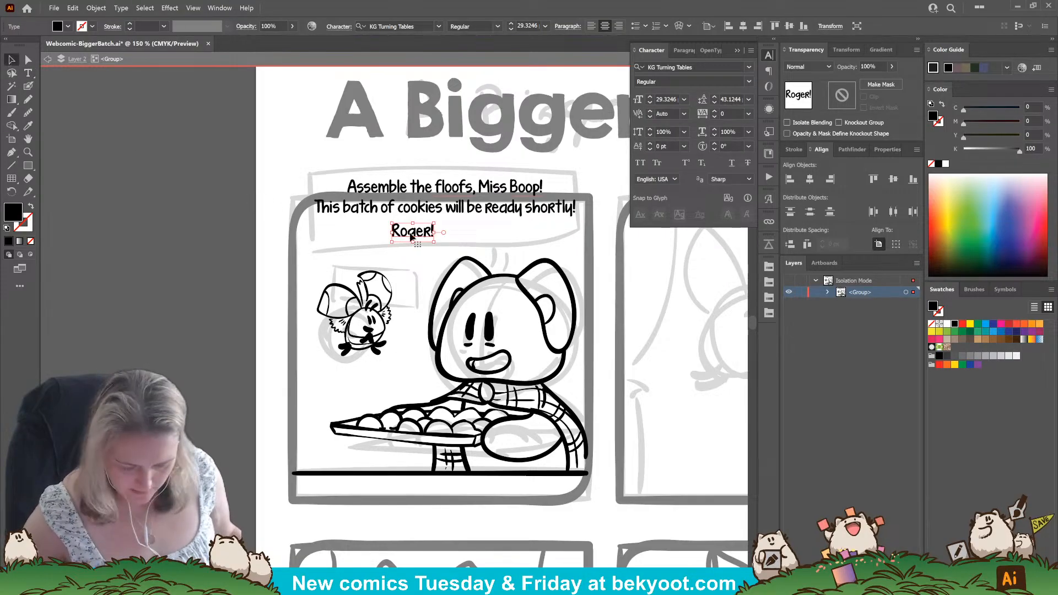
pyautogui.moveTo(412, 236); pyautogui.dragTo(394, 260)
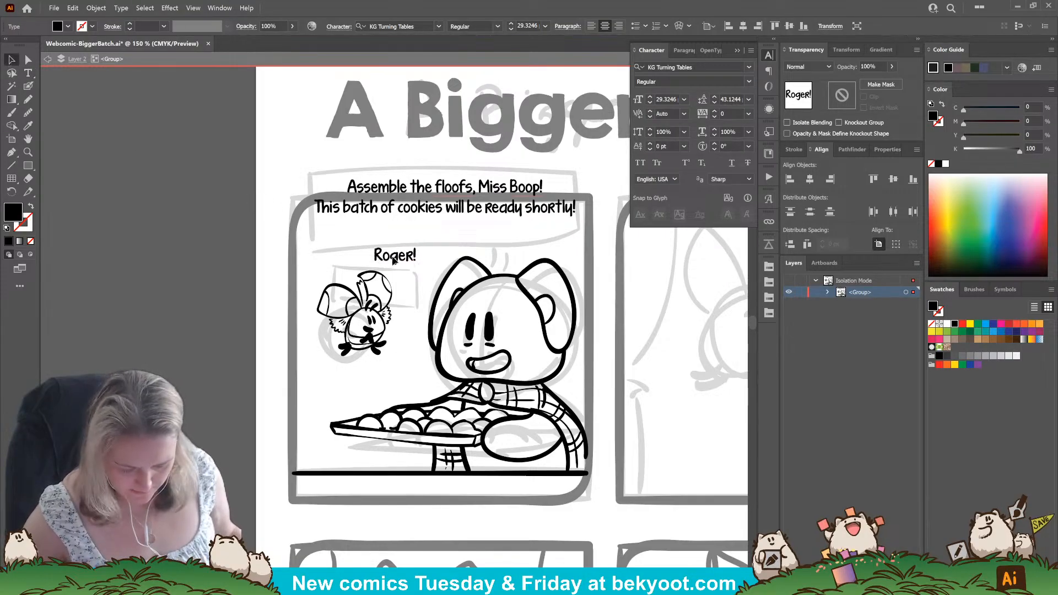
pyautogui.click(461, 206)
pyautogui.click(209, 332)
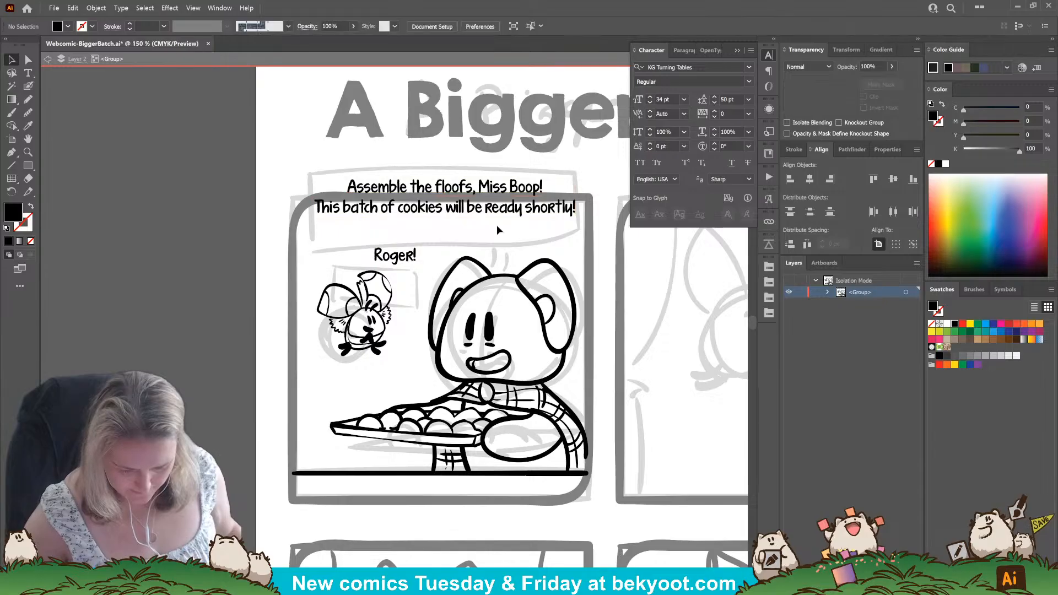
# Ink a short vertical border line beside the dialogue's left edge with the Blob Brush and nudge it slightly outward.
pyautogui.moveTo(497, 230); pyautogui.dragTo(409, 229)
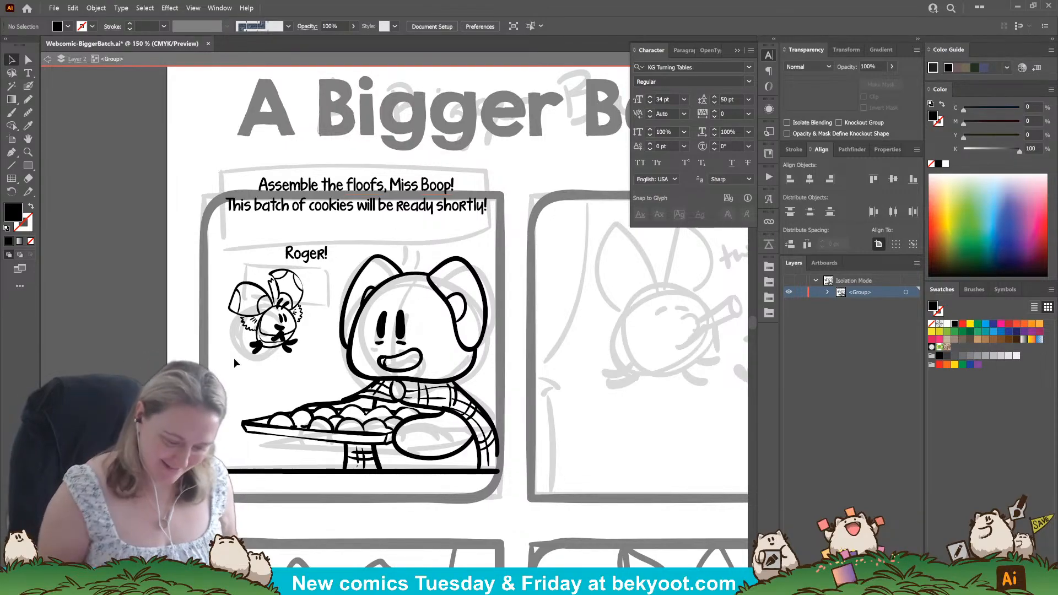
pyautogui.click(28, 87)
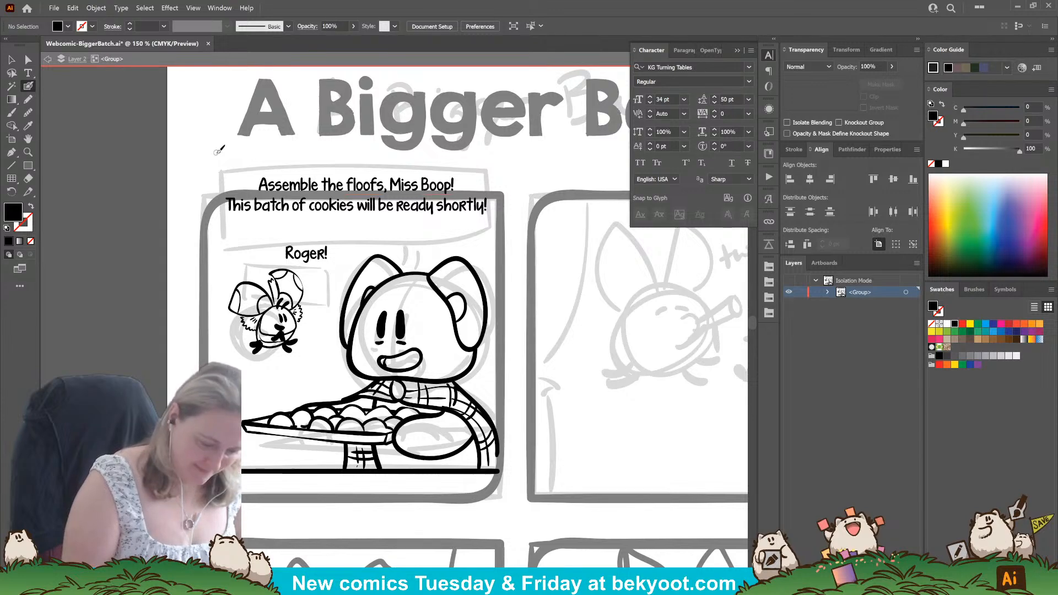
pyautogui.press('Return')
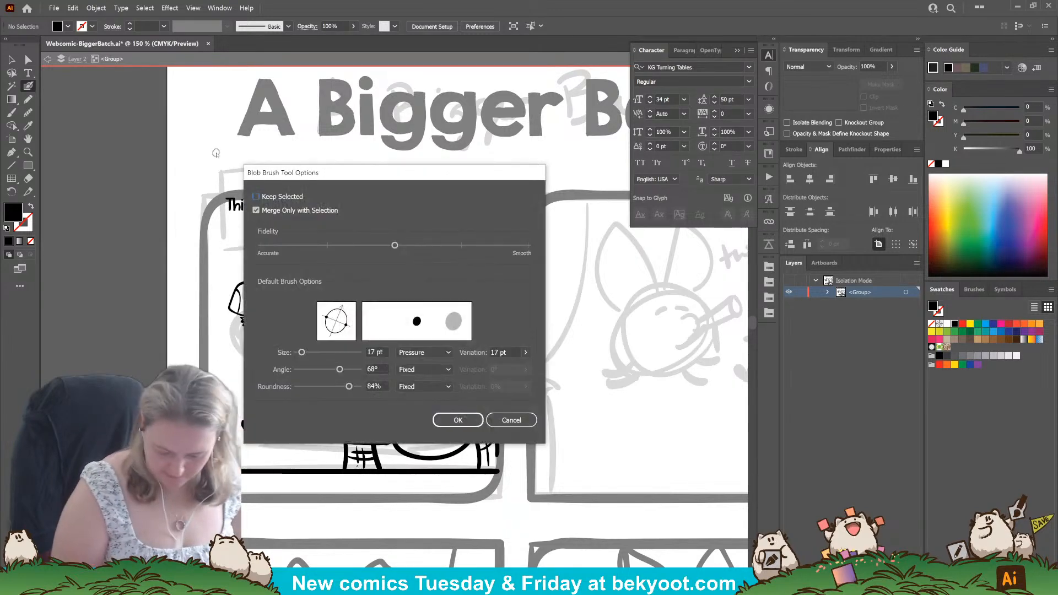
pyautogui.press('Return')
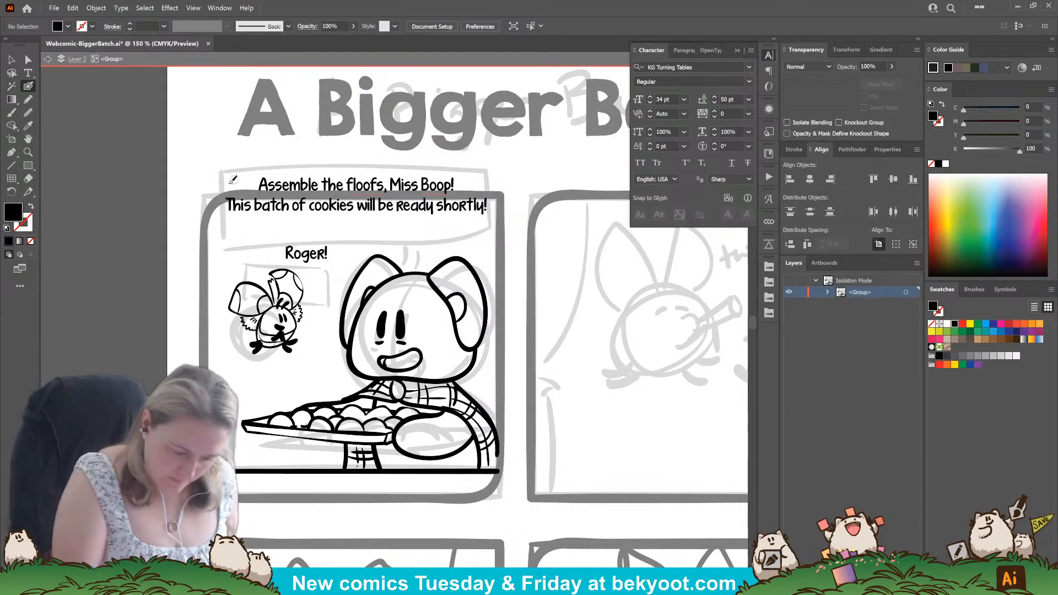
pyautogui.moveTo(218, 167); pyautogui.dragTo(219, 201)
pyautogui.hotkey('shift', 'x')
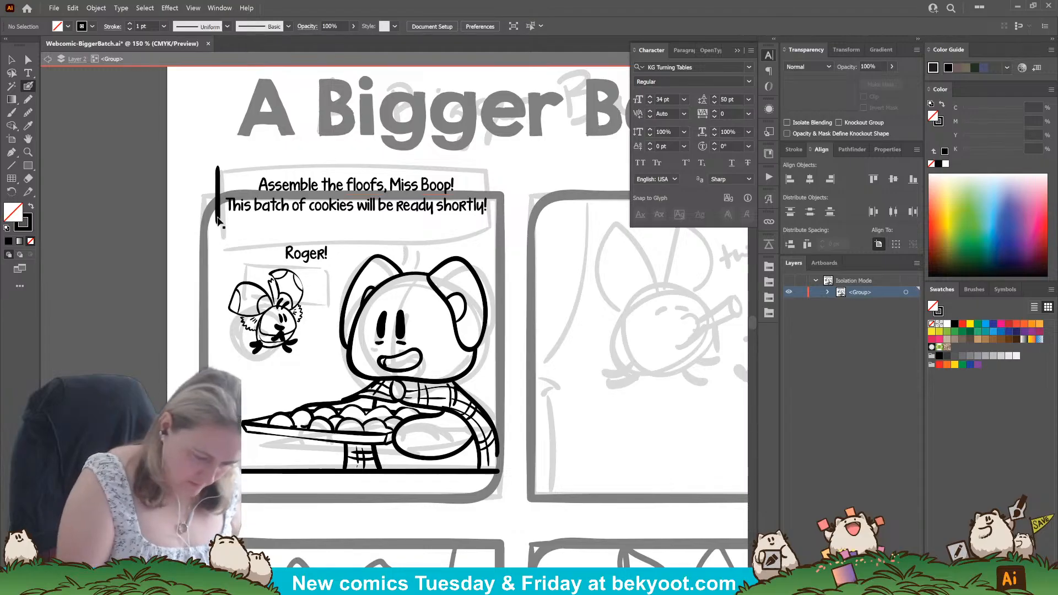
pyautogui.moveTo(218, 219); pyautogui.dragTo(214, 219)
pyautogui.keyDown('ctrl'); pyautogui.click(170, 269); pyautogui.keyUp('ctrl')
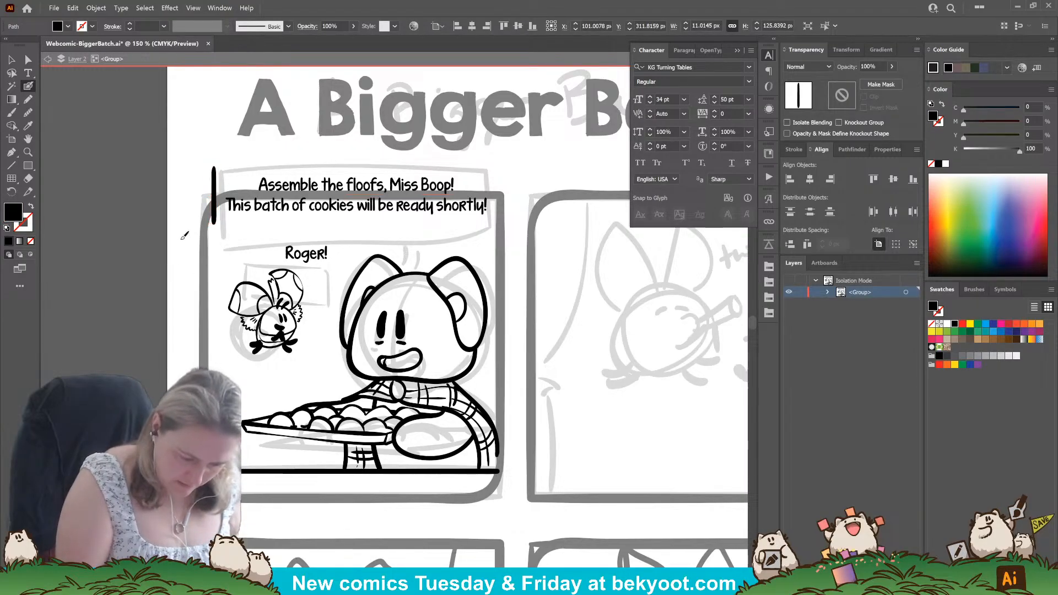
pyautogui.hotkey('ctrl', 'z')
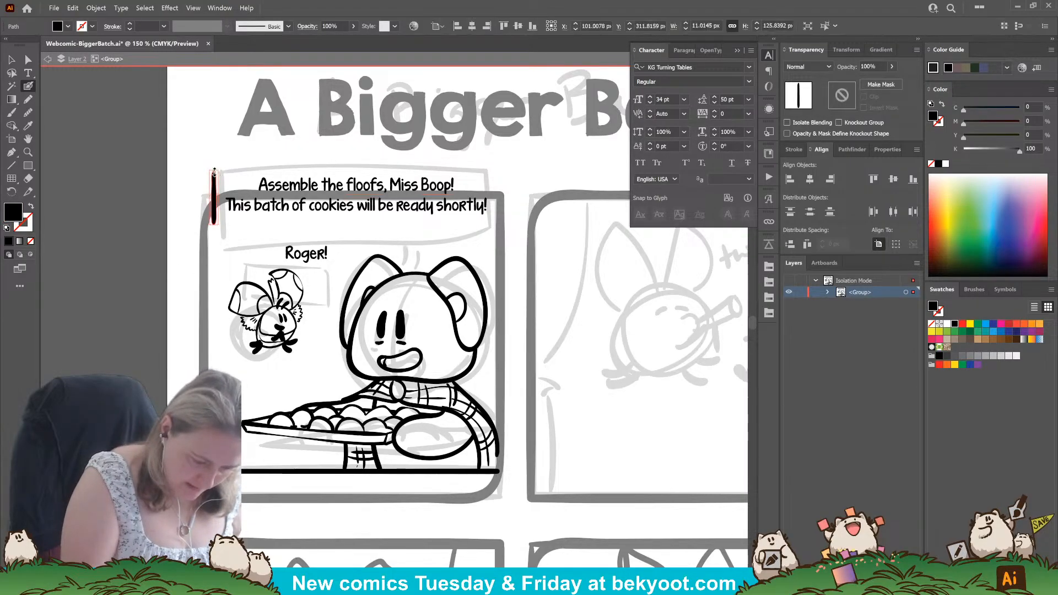
# Ink a straight horizontal border above the dialogue, trim the vertical line's upper end, and join both with a rounded corner.
pyautogui.keyDown('ctrl'); pyautogui.click(187, 197); pyautogui.keyUp('ctrl')
pyautogui.moveTo(225, 164); pyautogui.dragTo(445, 166)
pyautogui.hotkey('ctrl', 'z')
pyautogui.moveTo(238, 165)
pyautogui.mouseDown()
pyautogui.moveTo(499, 166)
pyautogui.moveTo(222, 165)
pyautogui.mouseUp()
pyautogui.keyDown('ctrl'); pyautogui.click(215, 192); pyautogui.keyUp('ctrl')
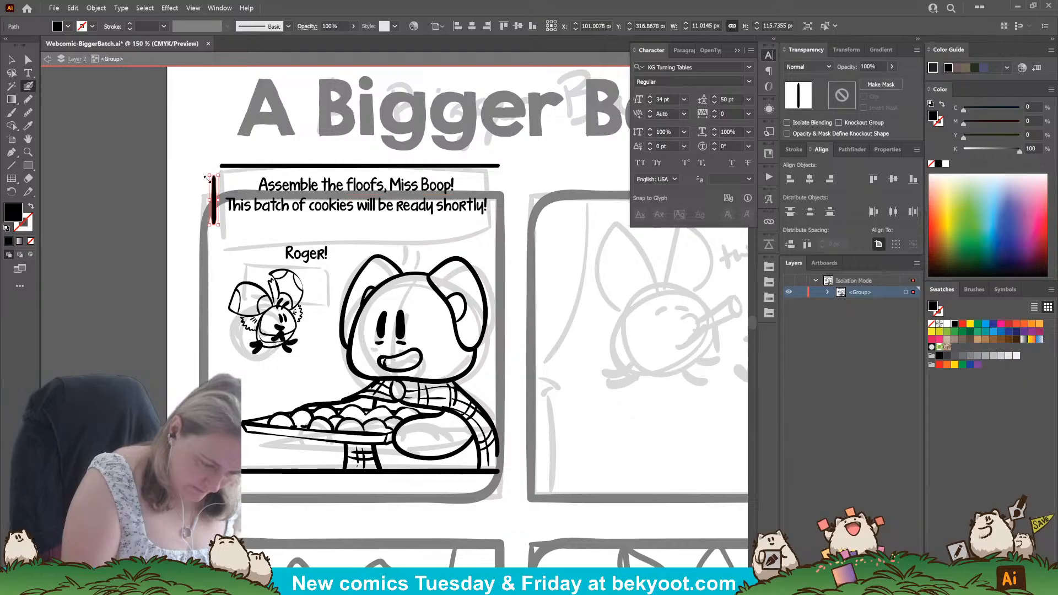
pyautogui.keyDown('ctrl'); pyautogui.click(230, 230); pyautogui.keyUp('ctrl')
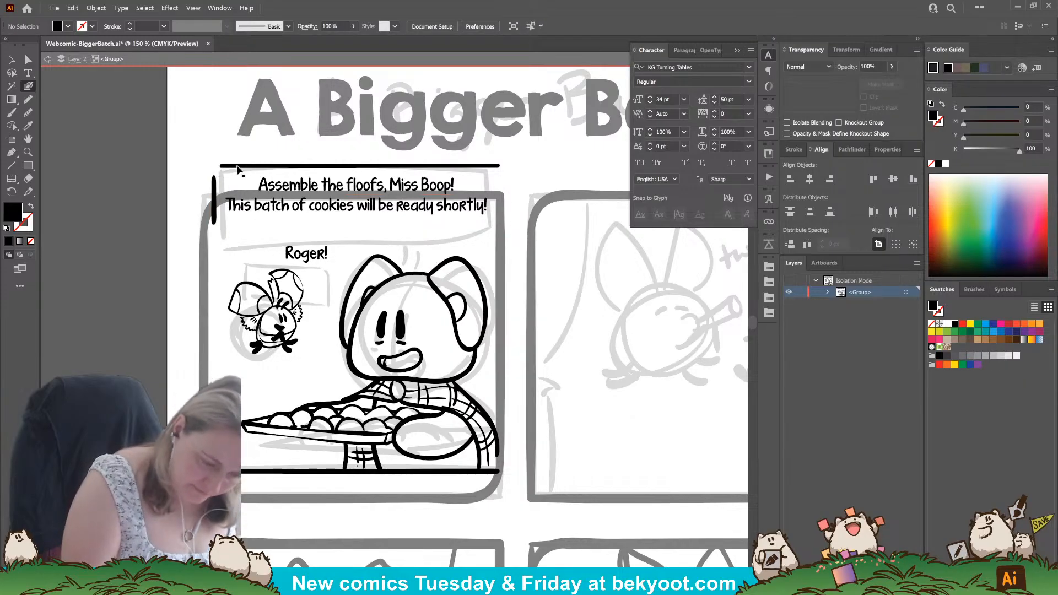
pyautogui.keyDown('ctrl'); pyautogui.click(238, 167); pyautogui.keyUp('ctrl')
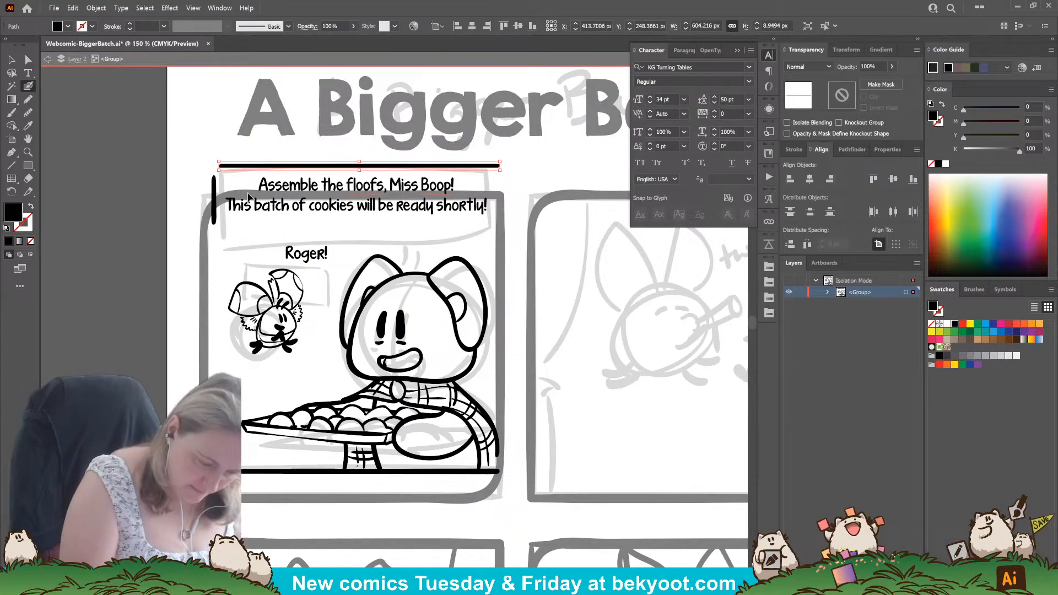
pyautogui.keyDown('ctrl'); pyautogui.click(217, 173); pyautogui.keyUp('ctrl')
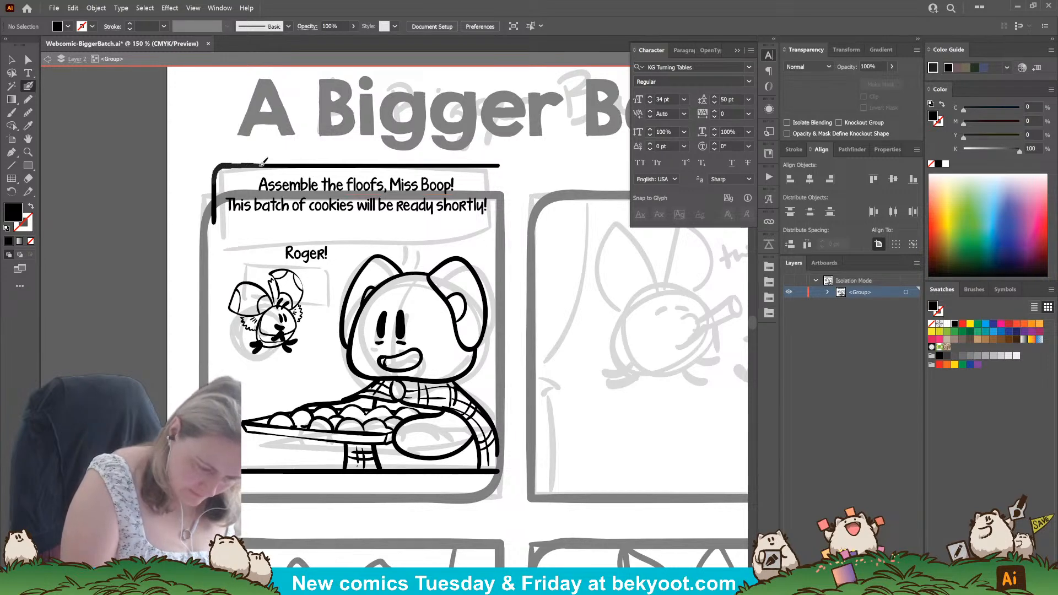
# Group the inked border strokes, duplicate the group rotated 180 degrees, and fit the copy so it closes the caption box around the dialogue.
pyautogui.hotkey('shift', 'x')
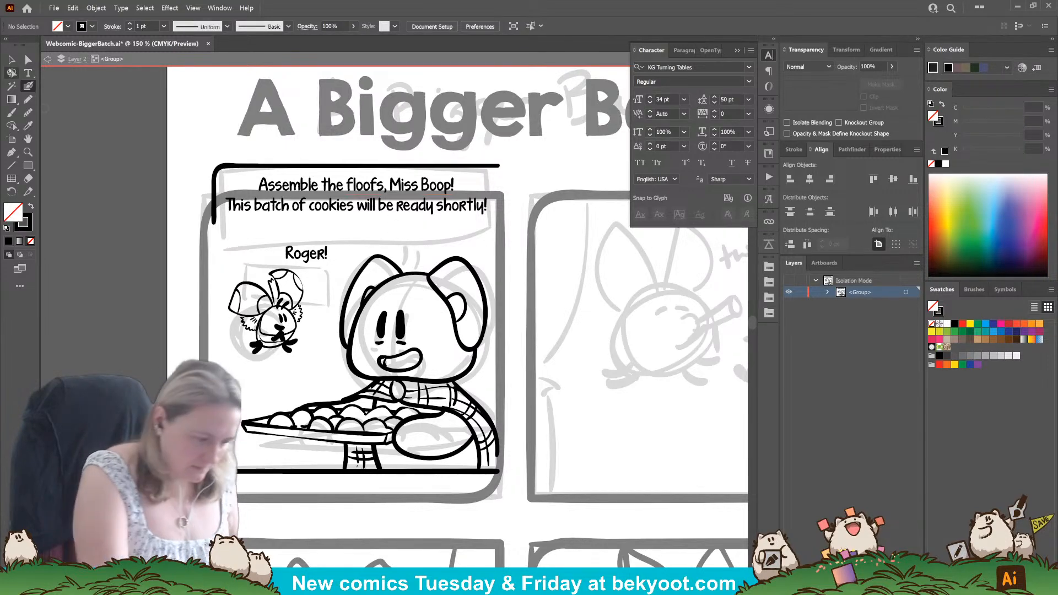
pyautogui.press('v')
pyautogui.click(317, 165)
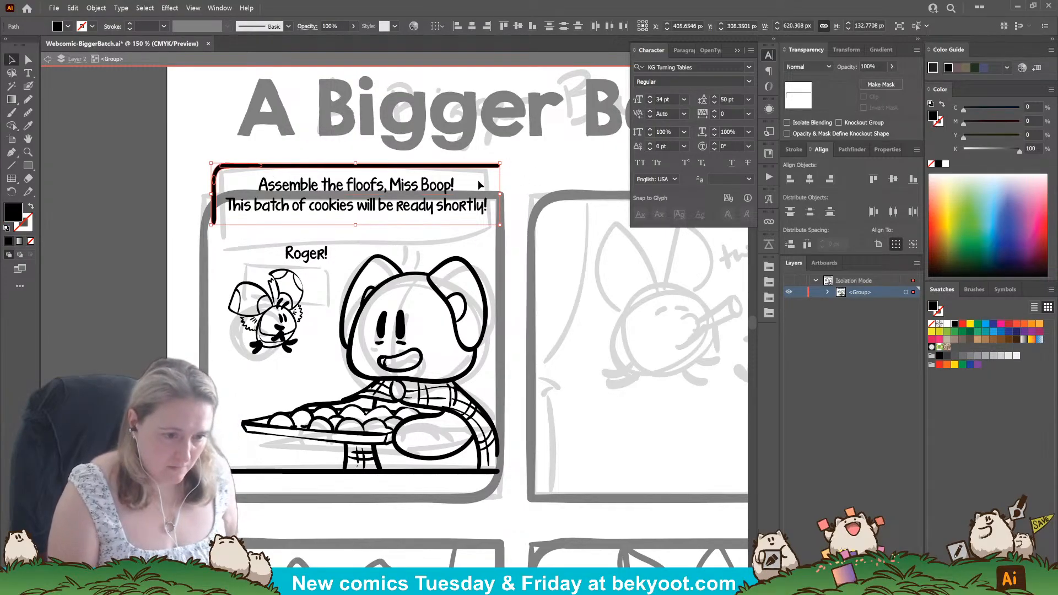
pyautogui.hotkey('ctrl', 'g')
pyautogui.moveTo(495, 166); pyautogui.dragTo(258, 248)
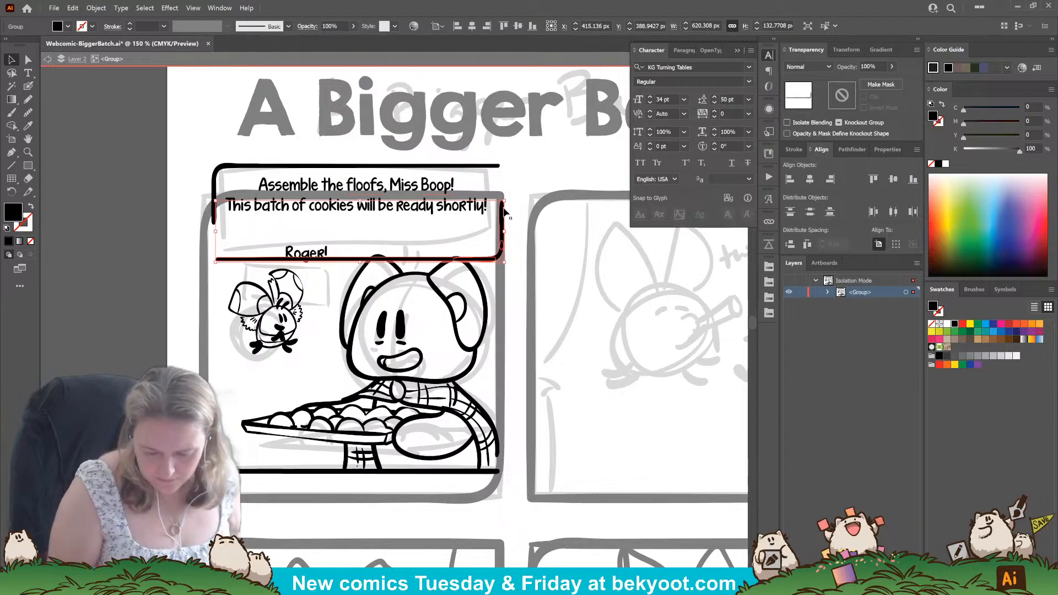
pyautogui.moveTo(503, 211); pyautogui.dragTo(498, 176)
pyautogui.keyDown('shift'); pyautogui.click(216, 181); pyautogui.keyUp('shift')
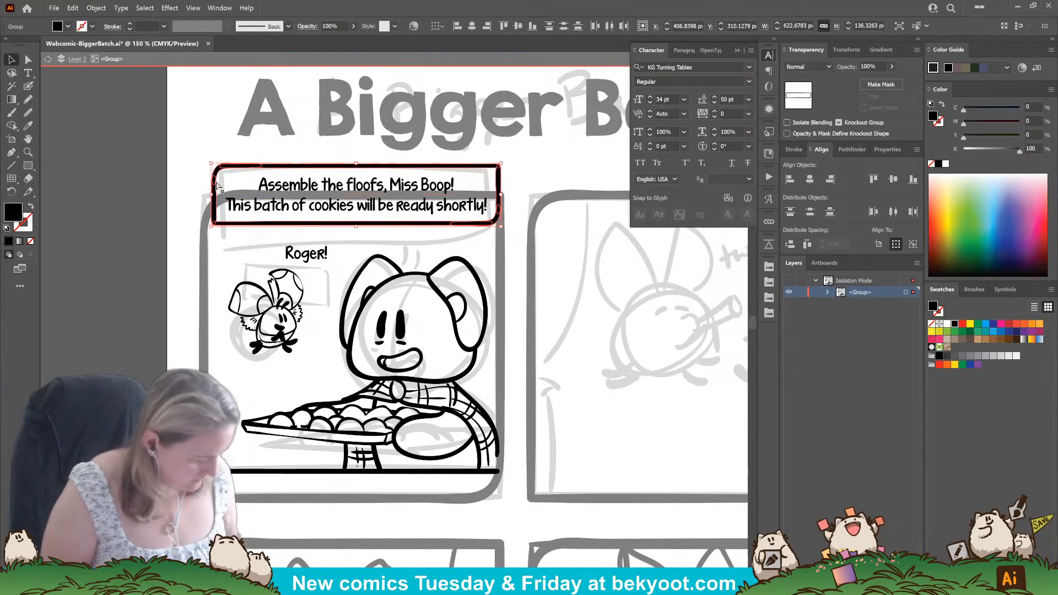
pyautogui.click(520, 232)
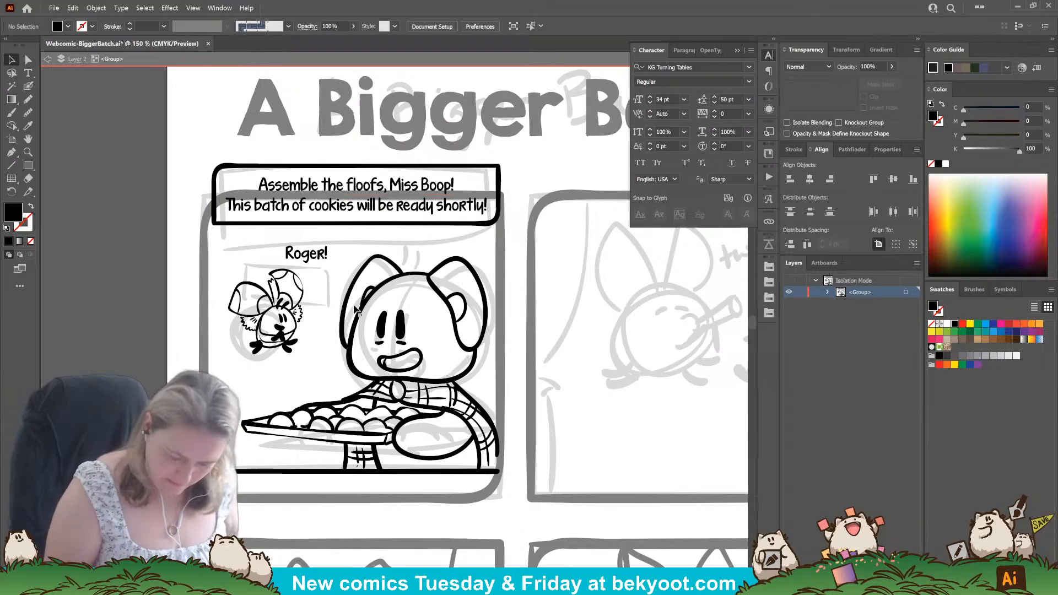
# Ink a pointed tail from the caption box down to the large character's head and open it into the box with Shape Builder.
pyautogui.click(28, 85)
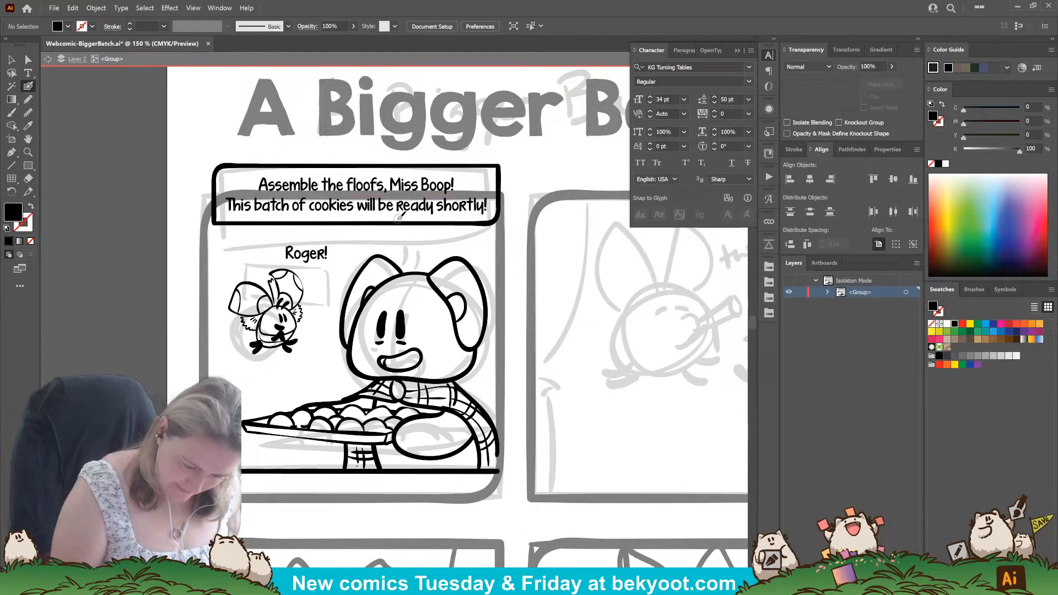
pyautogui.moveTo(407, 229); pyautogui.dragTo(414, 262)
pyautogui.moveTo(420, 222); pyautogui.dragTo(426, 219)
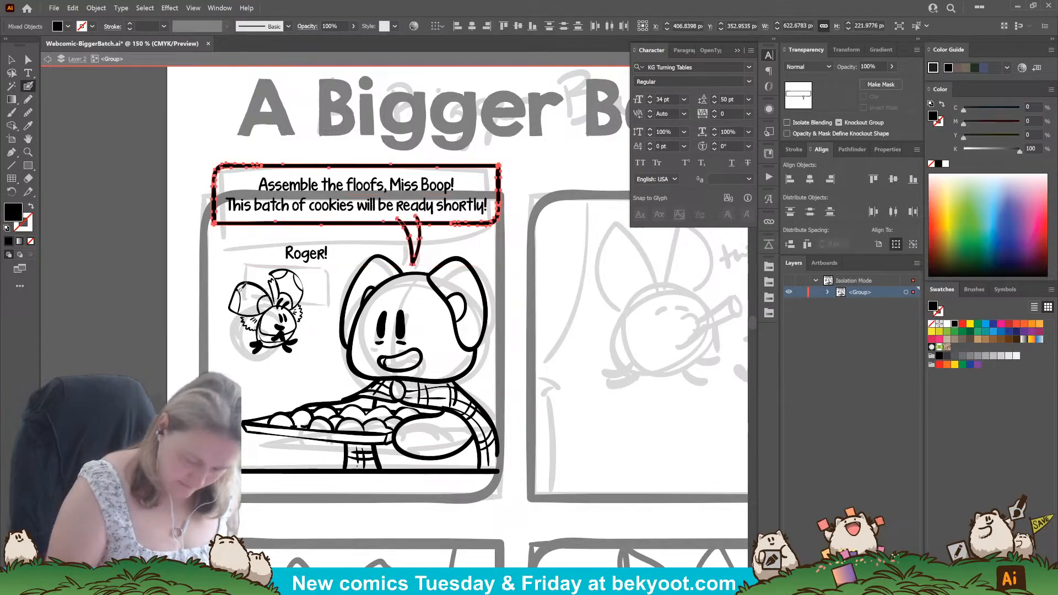
pyautogui.click(11, 125)
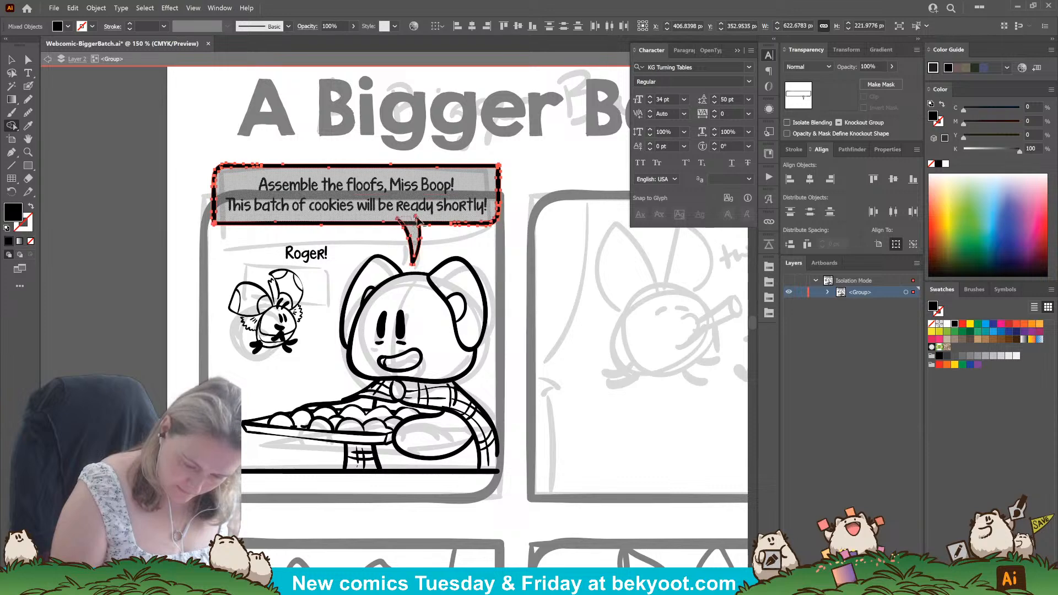
pyautogui.moveTo(417, 220); pyautogui.dragTo(419, 217)
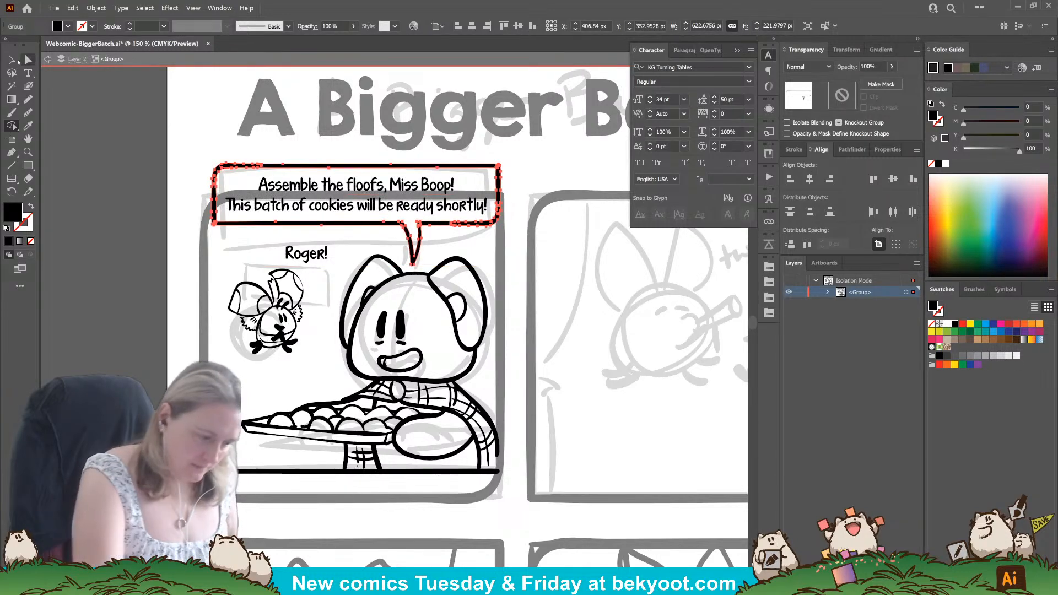
pyautogui.click(11, 59)
pyautogui.click(180, 355)
# Move the "Roger!" text slightly higher above the small character and ready the Blob Brush with nothing selected.
pyautogui.moveTo(182, 353); pyautogui.dragTo(205, 351)
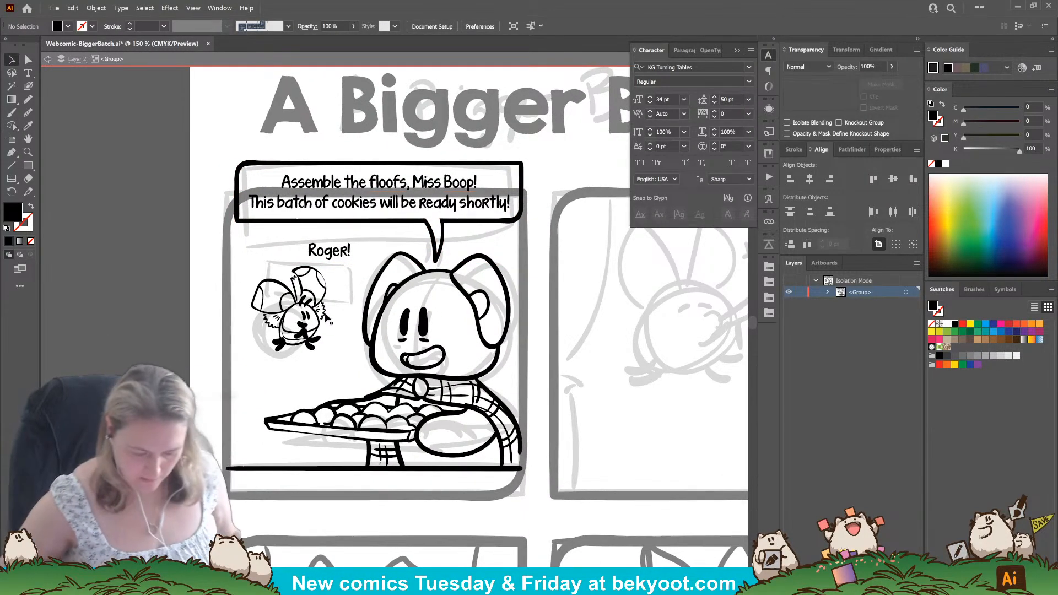
pyautogui.scroll(2, 275, 323)
pyautogui.scroll(3, 253, 285)
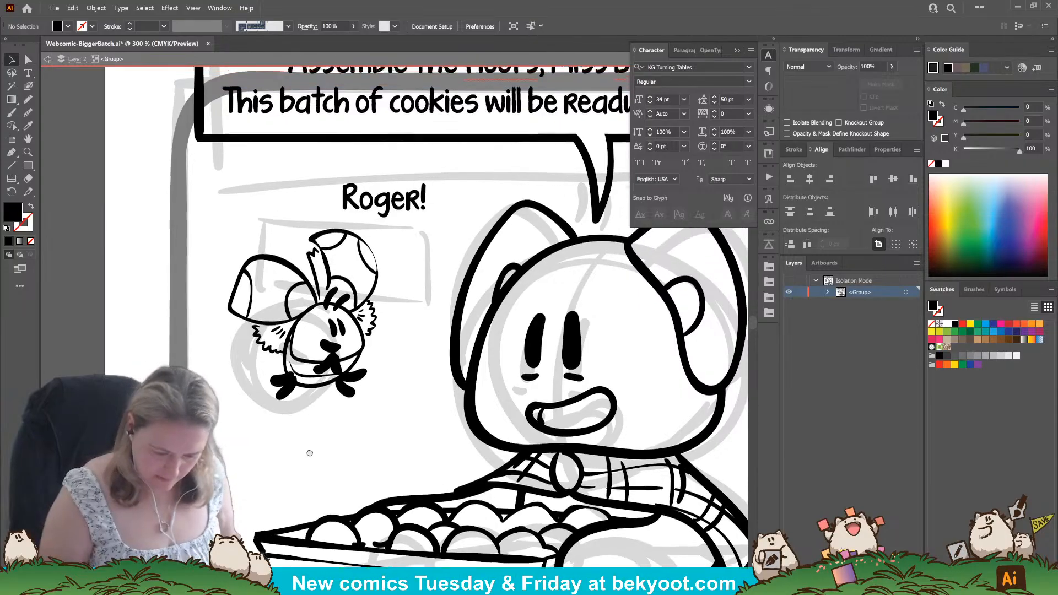
pyautogui.moveTo(386, 237); pyautogui.dragTo(388, 226)
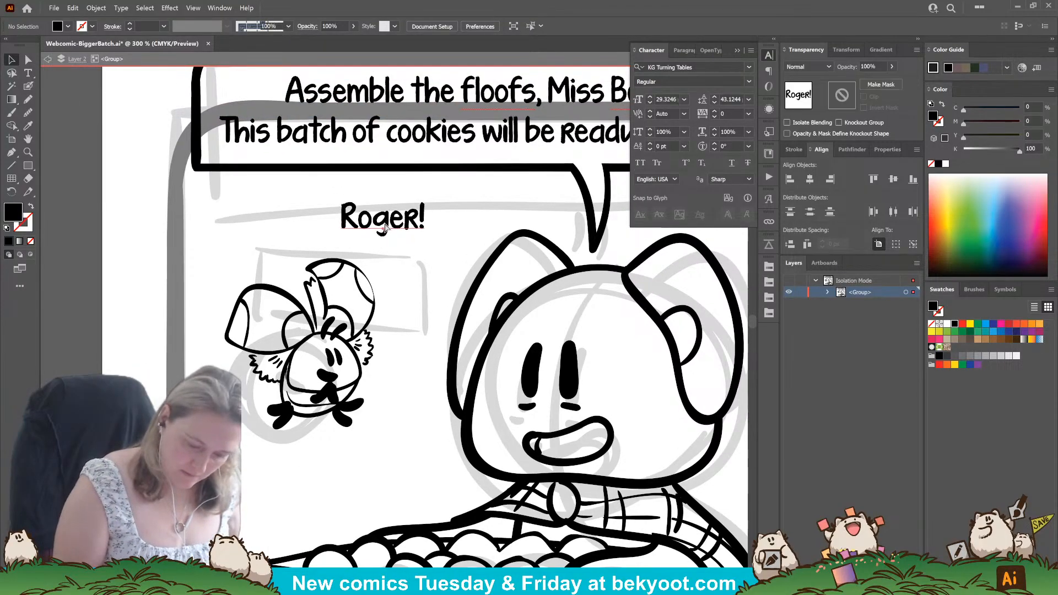
pyautogui.click(28, 87)
pyautogui.hotkey('ctrl', 'shift', 'a')
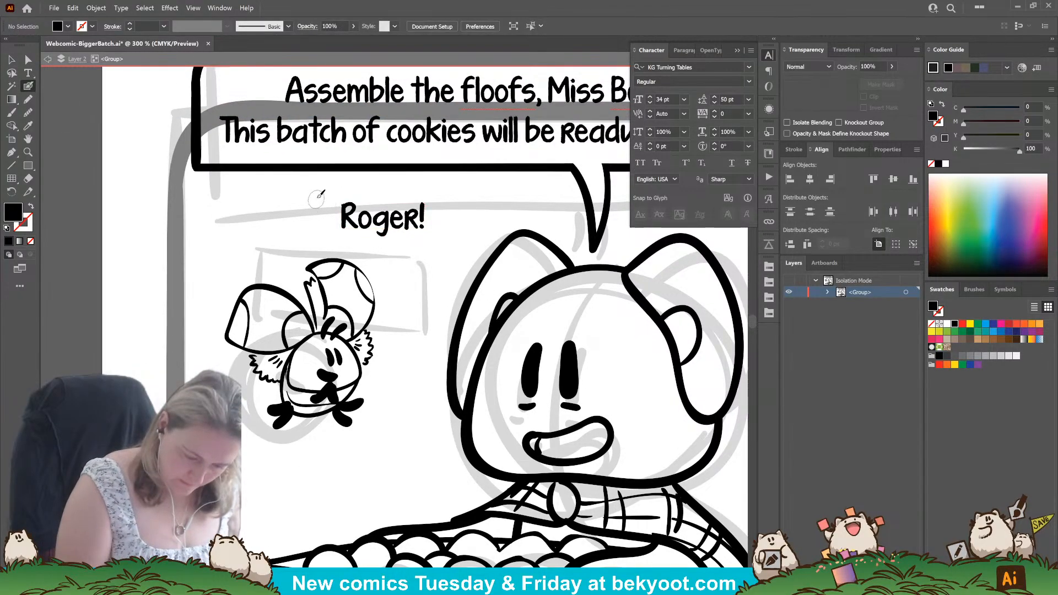
pyautogui.moveTo(318, 213); pyautogui.dragTo(318, 238)
pyautogui.hotkey('ctrl', 'z')
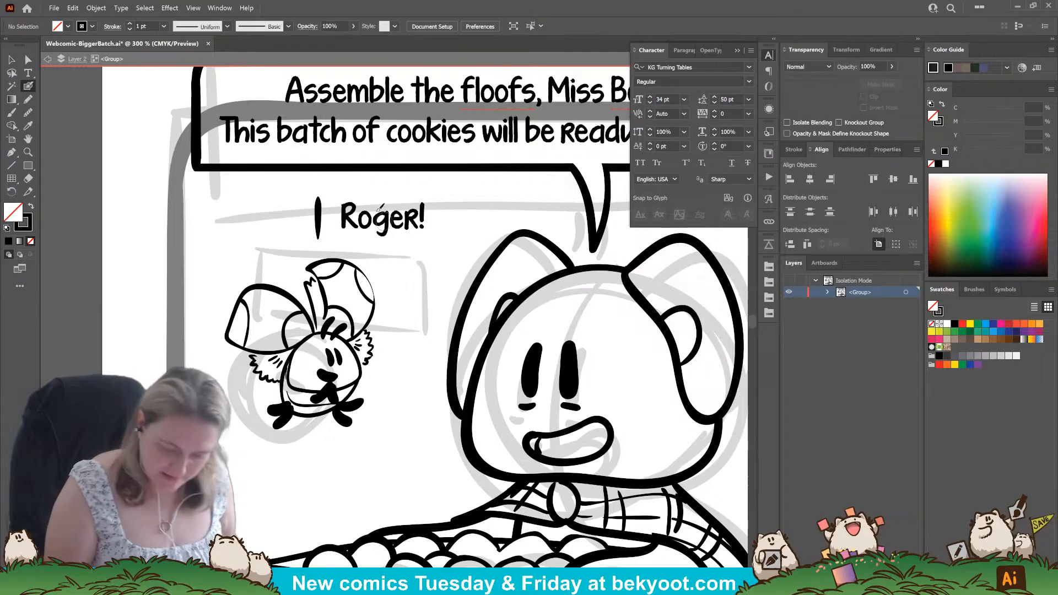
pyautogui.hotkey('ctrl', 'z')
# Ink a thickened vertical line just before the "R" of "Roger!" and a horizontal line above the word, joined by a rounded corner.
pyautogui.moveTo(322, 202); pyautogui.dragTo(322, 244)
pyautogui.moveTo(337, 187)
pyautogui.mouseDown()
pyautogui.moveTo(452, 187)
pyautogui.moveTo(333, 192)
pyautogui.mouseUp()
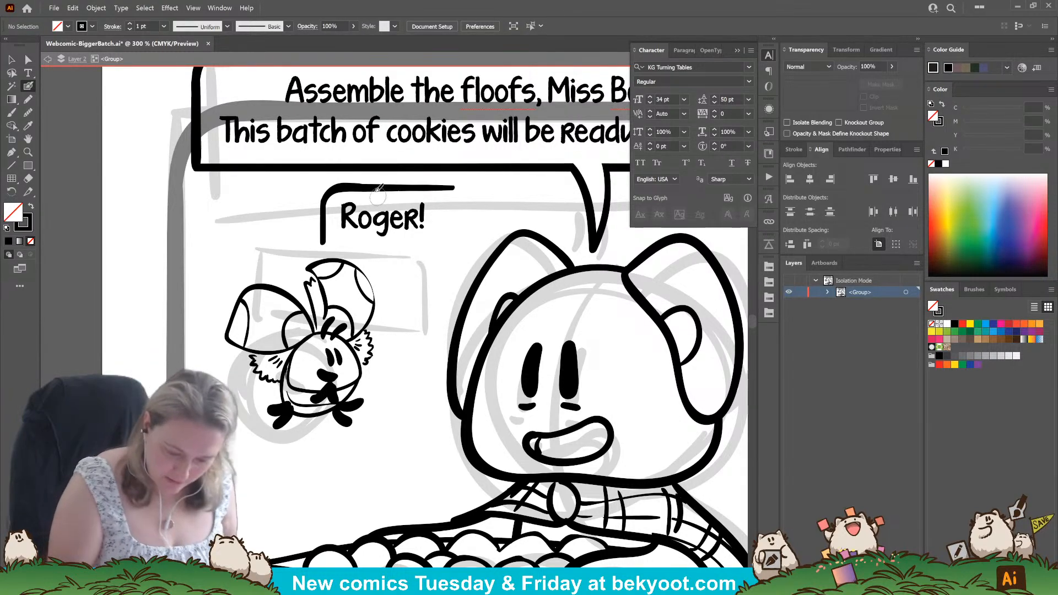
pyautogui.keyDown('ctrl'); pyautogui.click(376, 189); pyautogui.keyUp('ctrl')
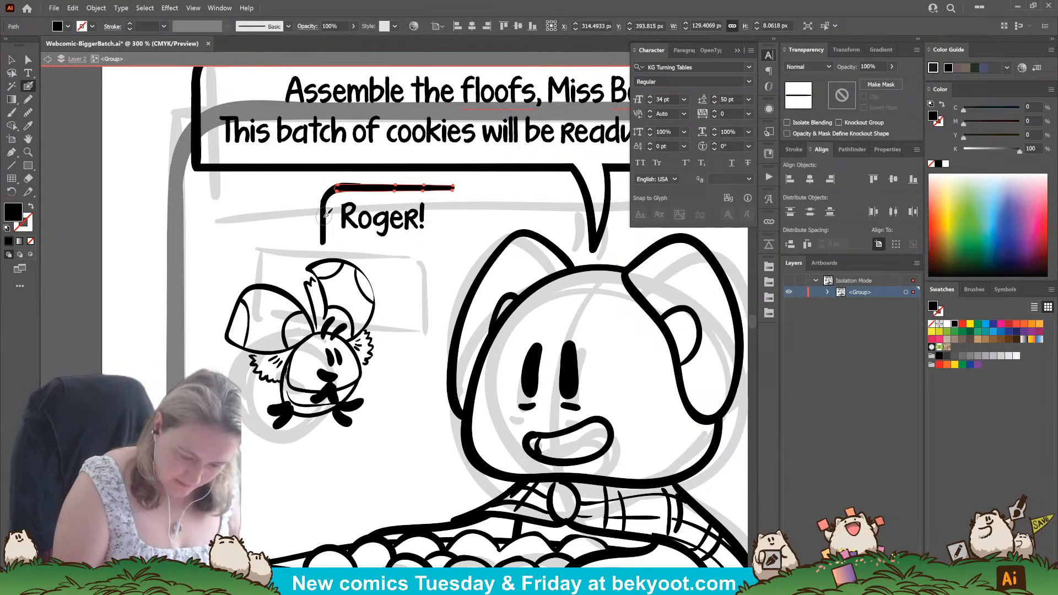
pyautogui.keyDown('ctrl'); pyautogui.click(326, 215); pyautogui.keyUp('ctrl')
pyautogui.keyDown('ctrl'); pyautogui.click(323, 220); pyautogui.keyUp('ctrl')
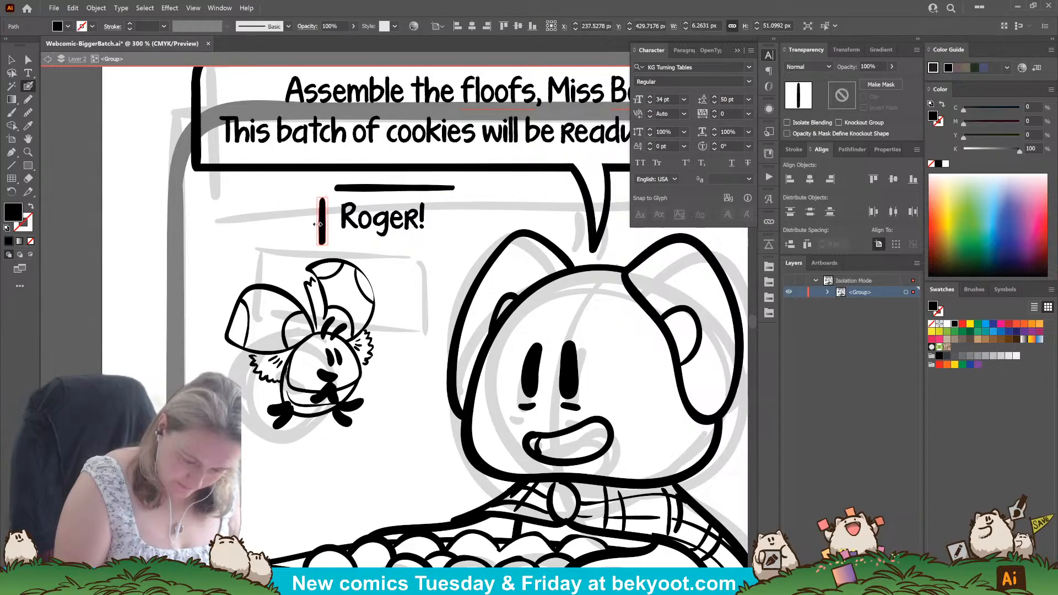
pyautogui.keyDown('ctrl'); pyautogui.click(310, 222); pyautogui.keyUp('ctrl')
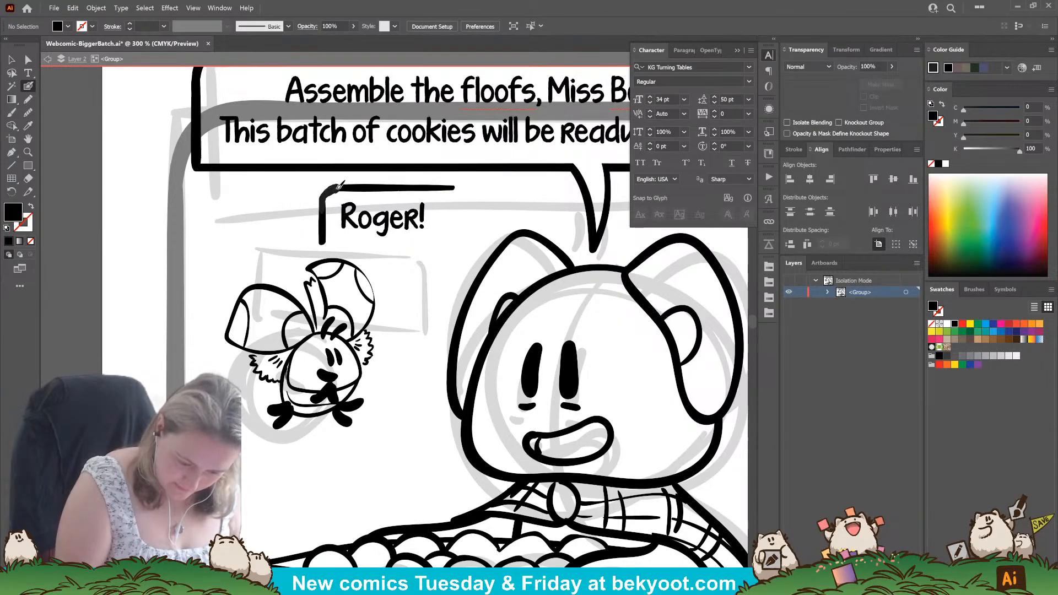
pyautogui.moveTo(339, 185); pyautogui.dragTo(327, 197)
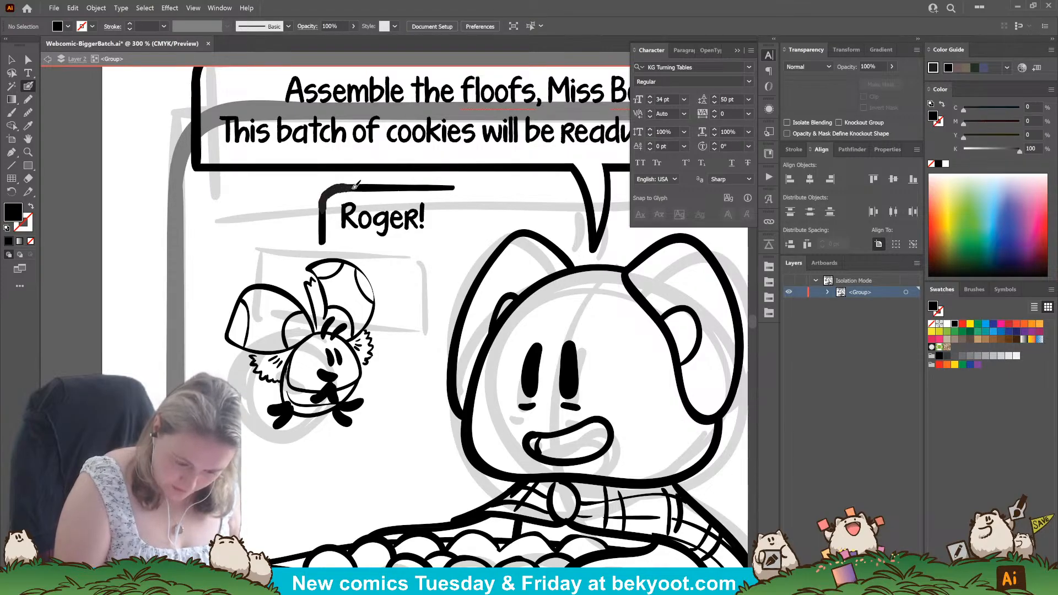
pyautogui.hotkey('shift', 'x')
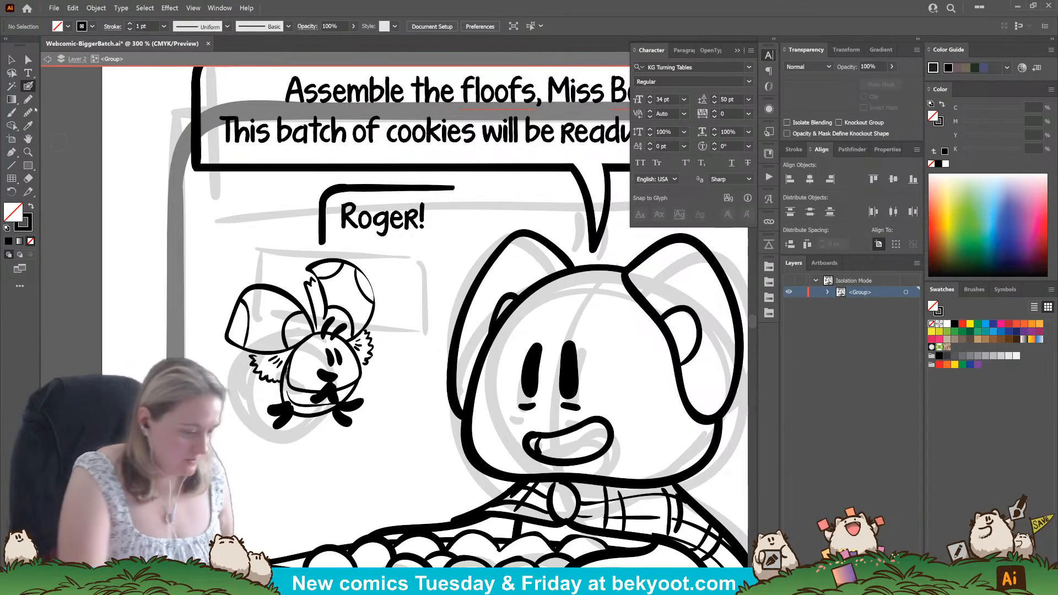
# Shorten the horizontal border line above "Roger!" slightly at its free end.
pyautogui.click(11, 60)
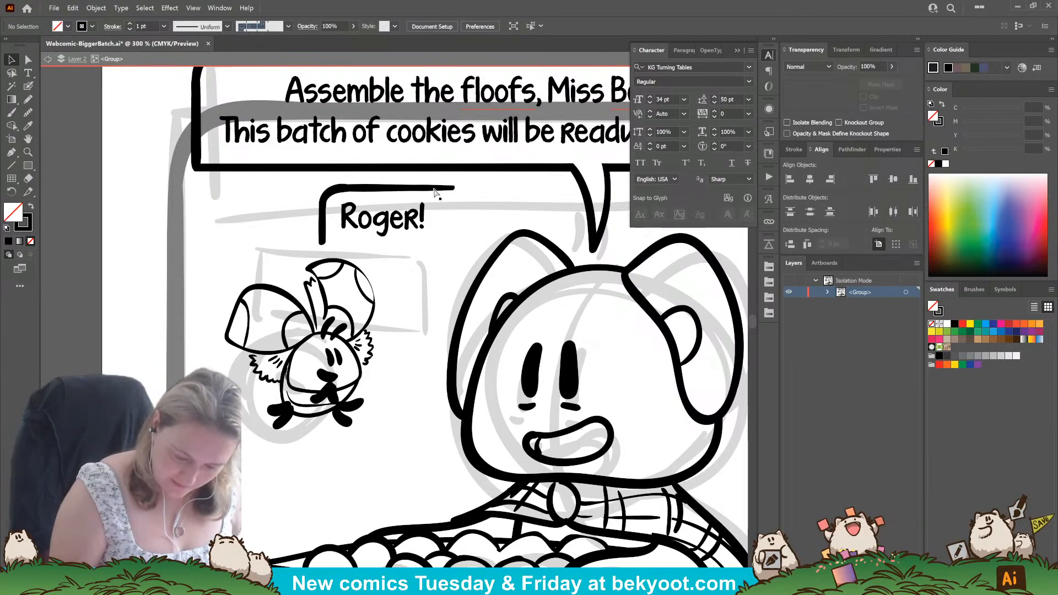
pyautogui.click(453, 188)
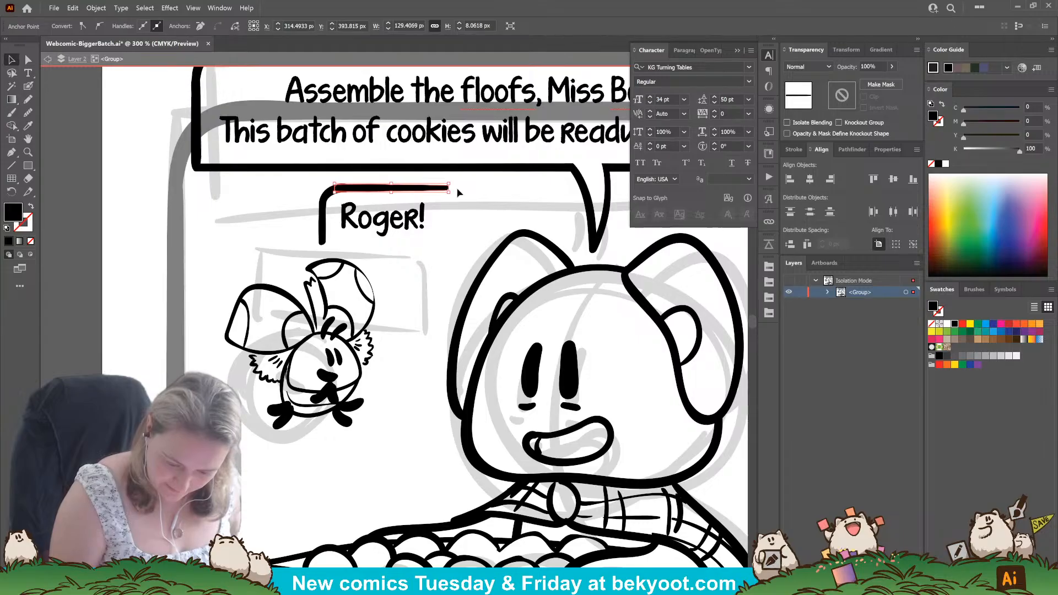
pyautogui.click(457, 192)
pyautogui.click(324, 224)
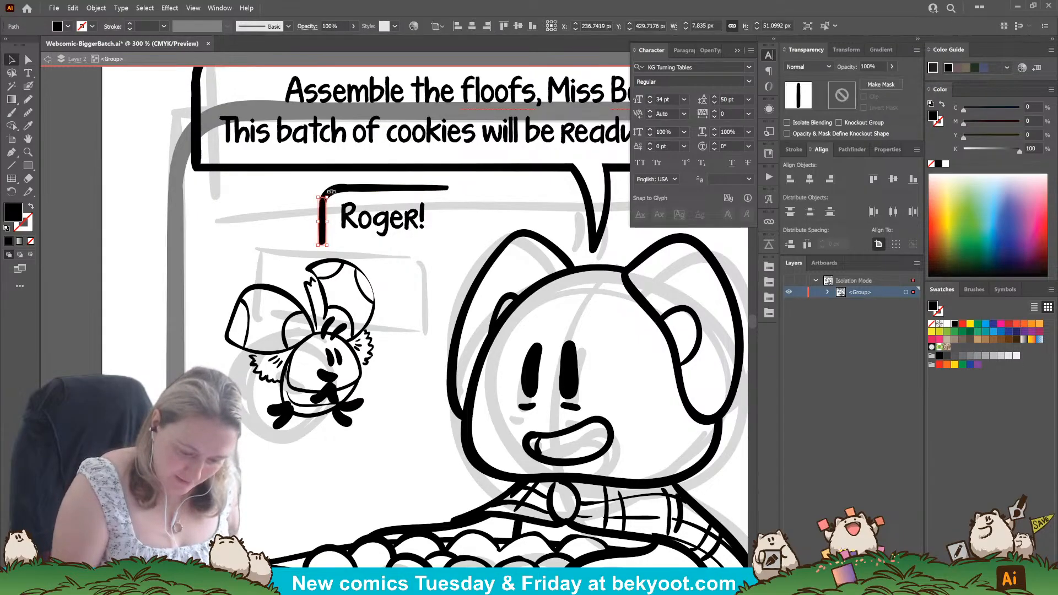
# Smooth the lower end of the rounded corner stroke on the "Roger!" border with the Smooth tool.
pyautogui.click(330, 191)
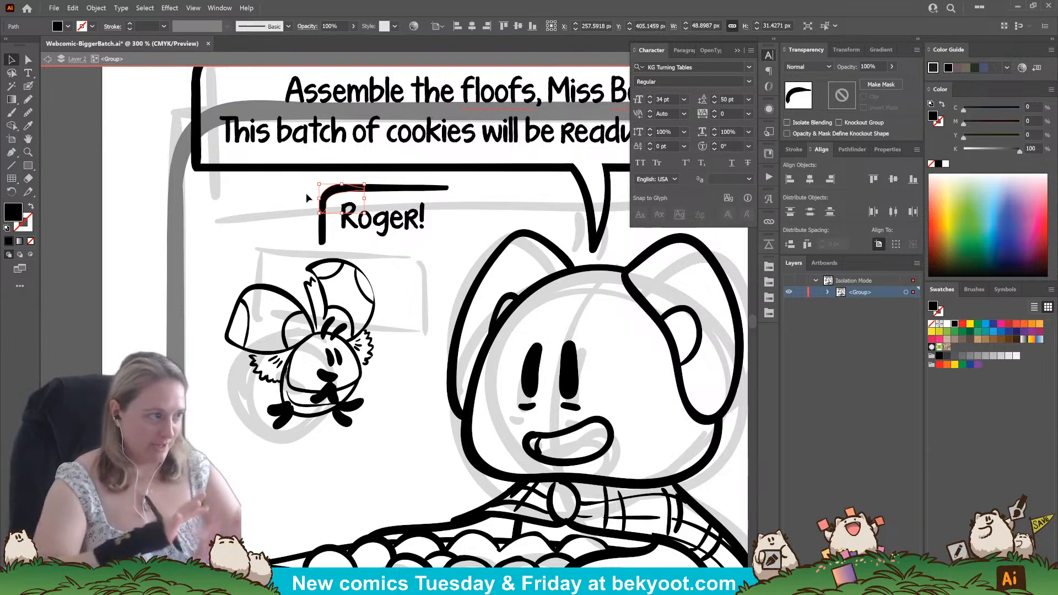
pyautogui.press('a')
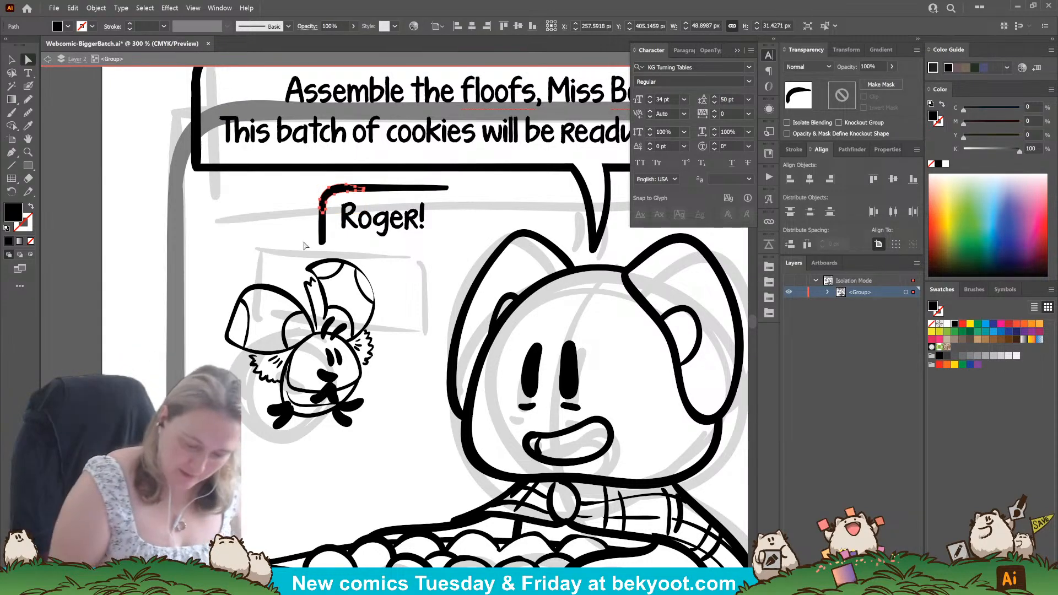
pyautogui.click(29, 113)
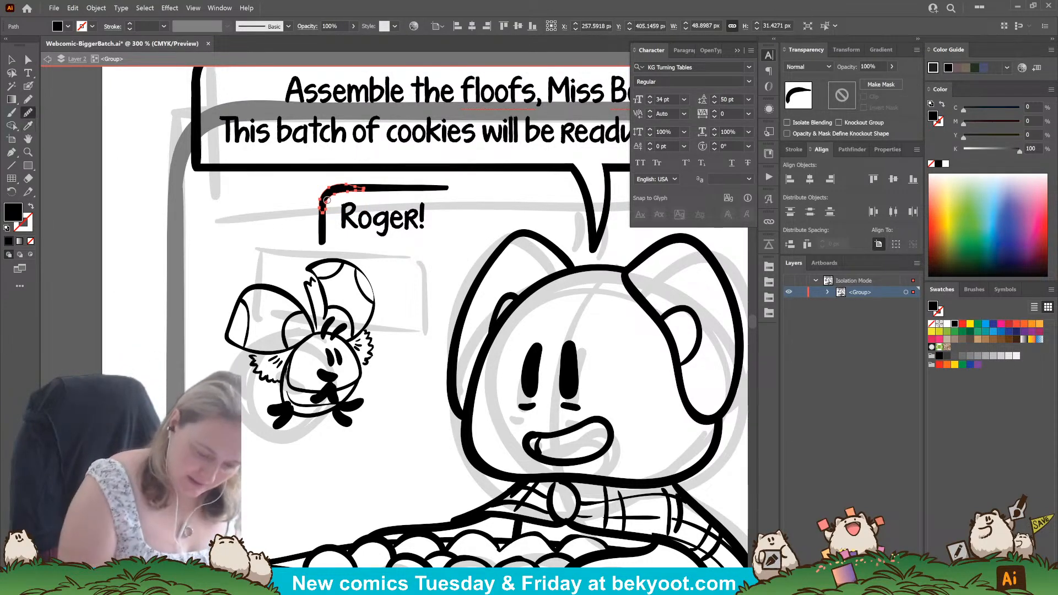
pyautogui.press('a')
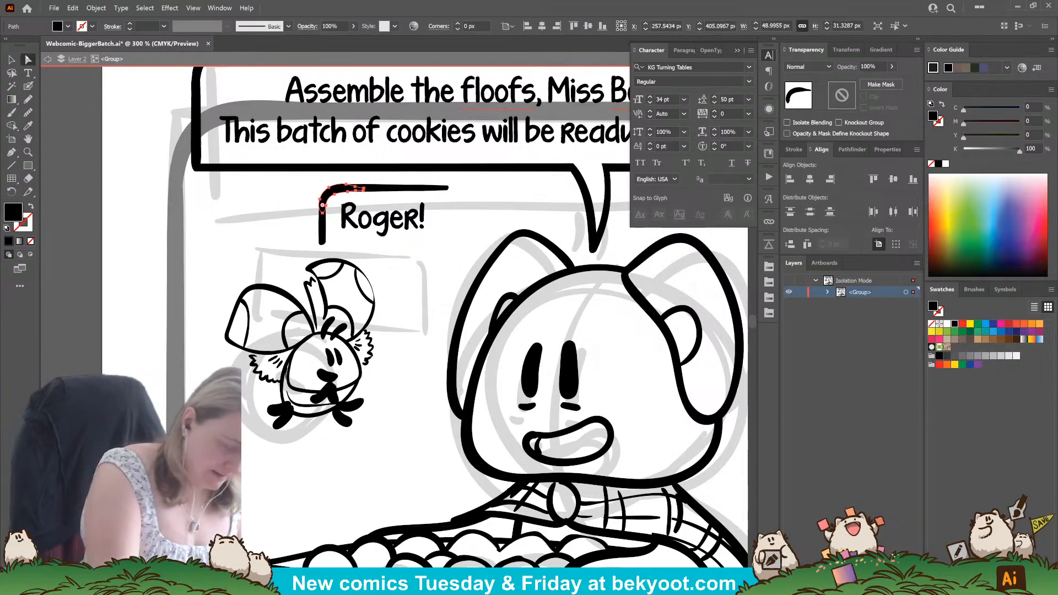
pyautogui.doubleClick(326, 207)
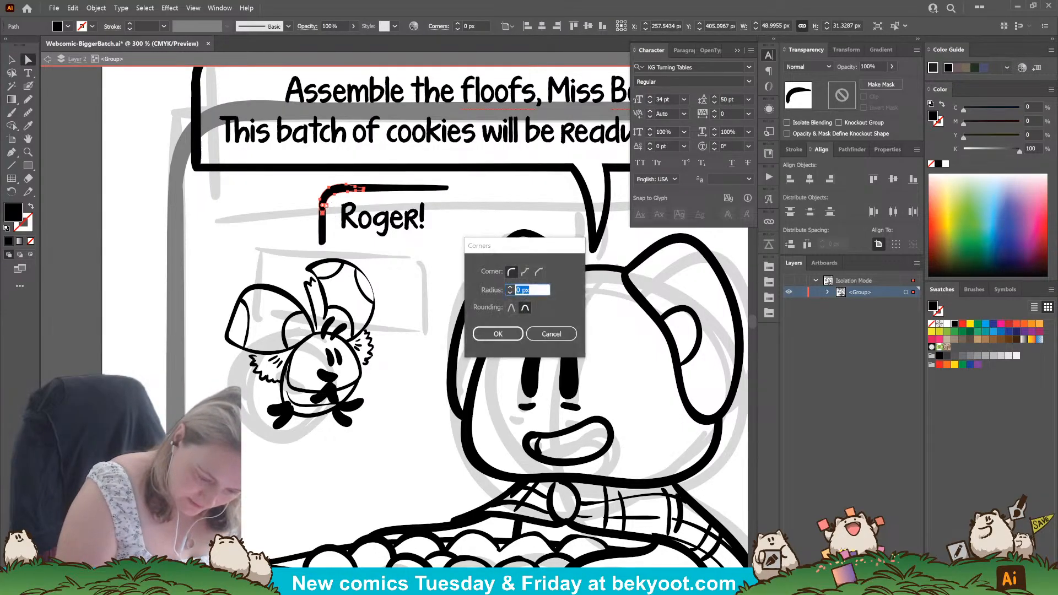
pyautogui.press('Return')
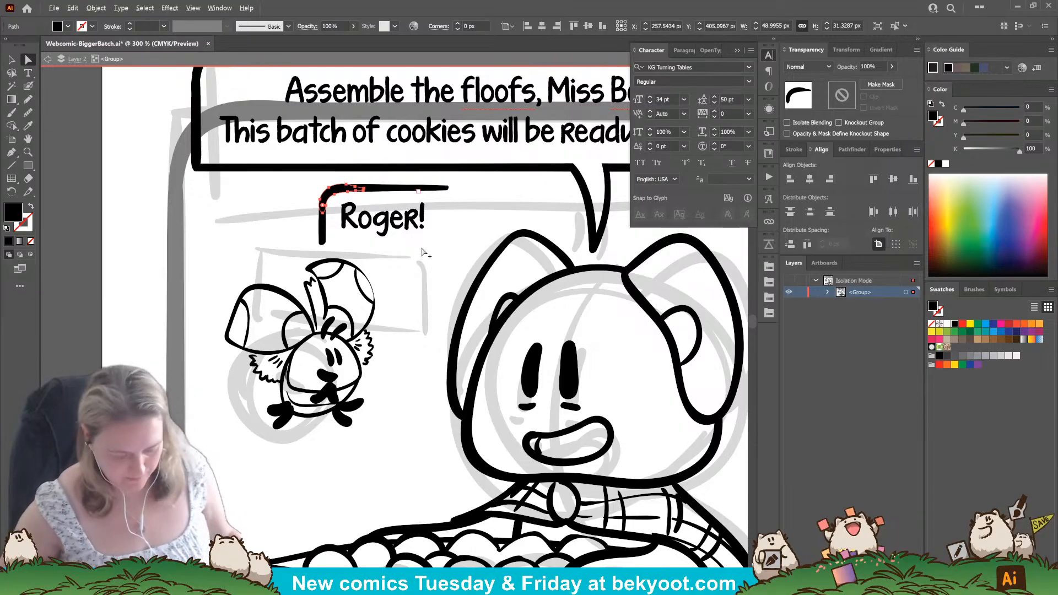
# Narrow the vertical line beside "Roger!" to about 7 px wide and smooth the inner edge of the rounded corner.
pyautogui.scroll(3, 308, 164)
pyautogui.click(349, 288)
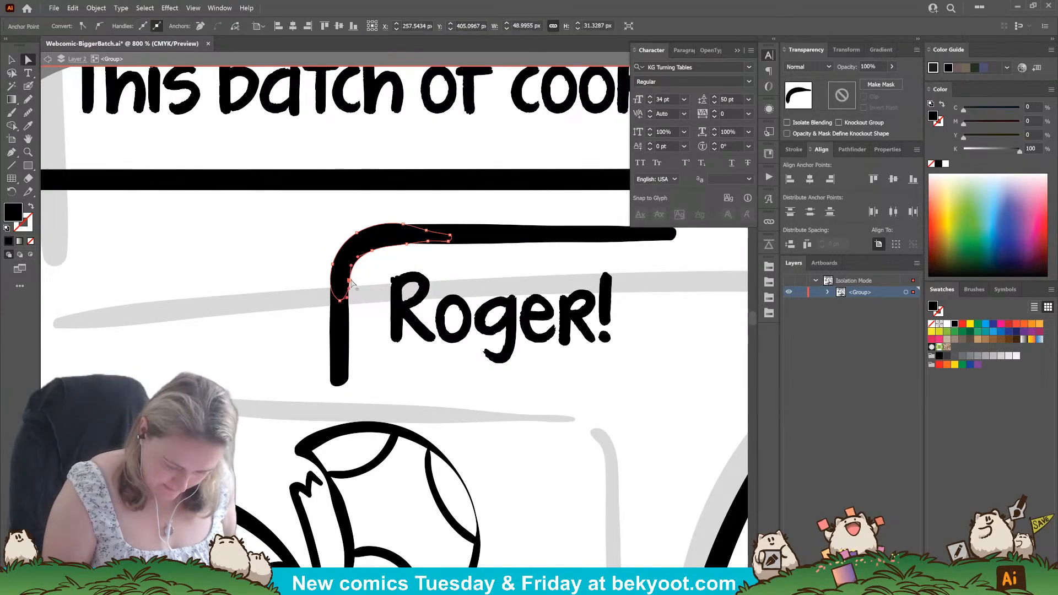
pyautogui.click(345, 322)
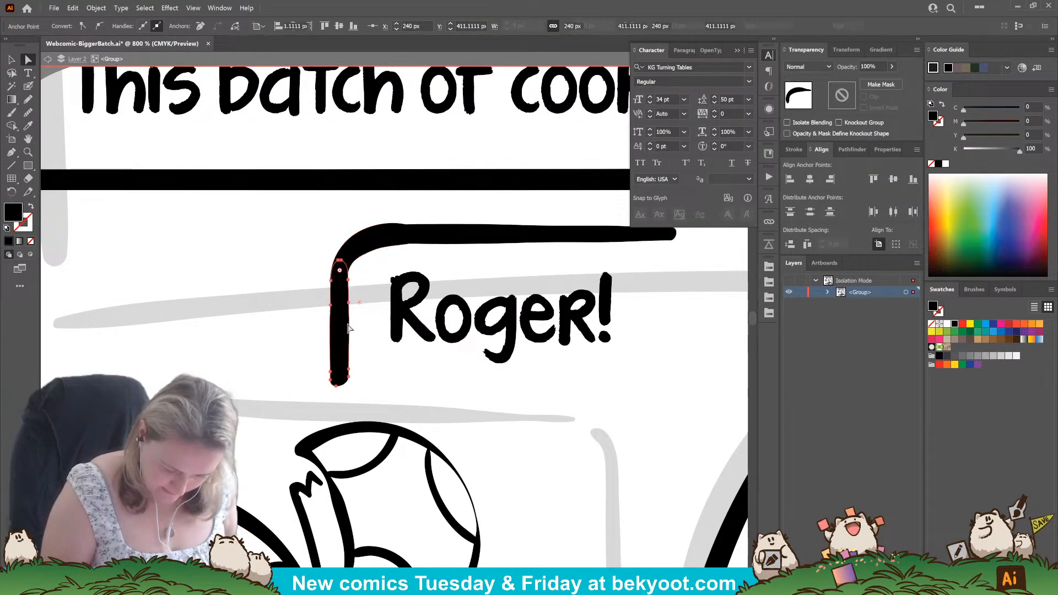
pyautogui.press('v')
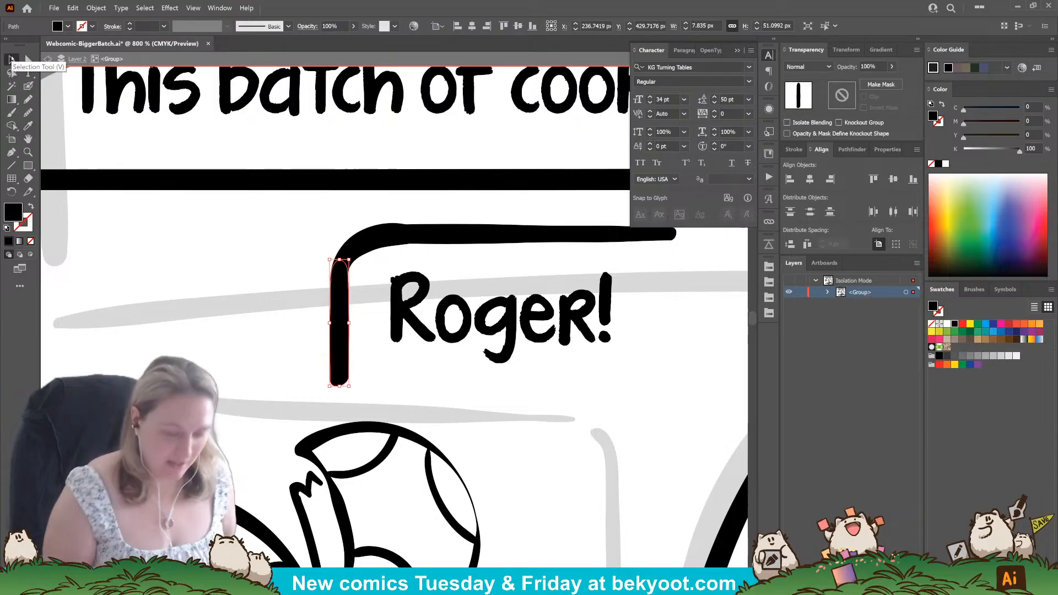
pyautogui.click(355, 309)
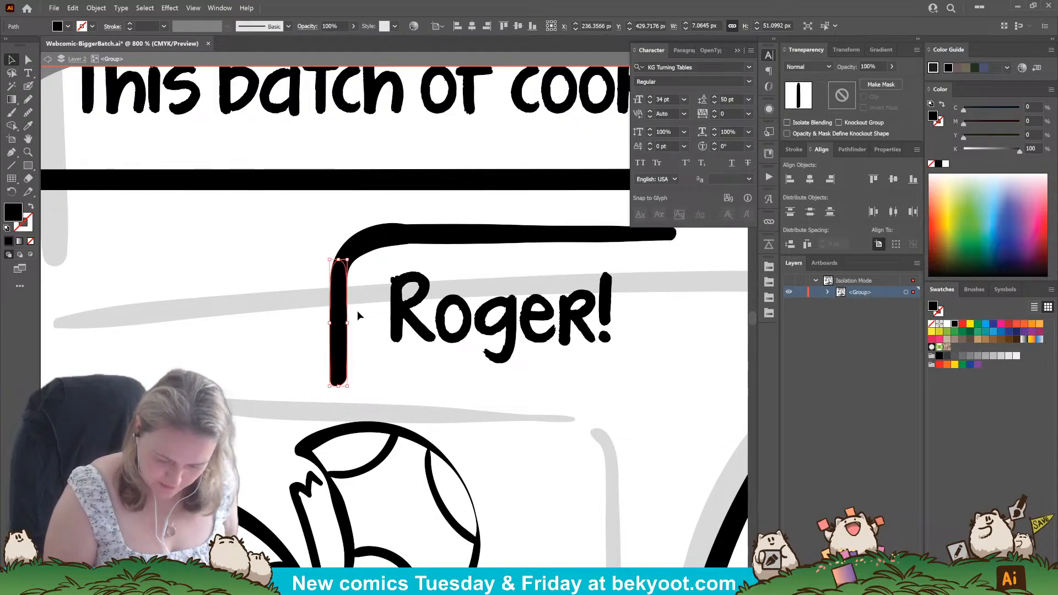
pyautogui.click(407, 245)
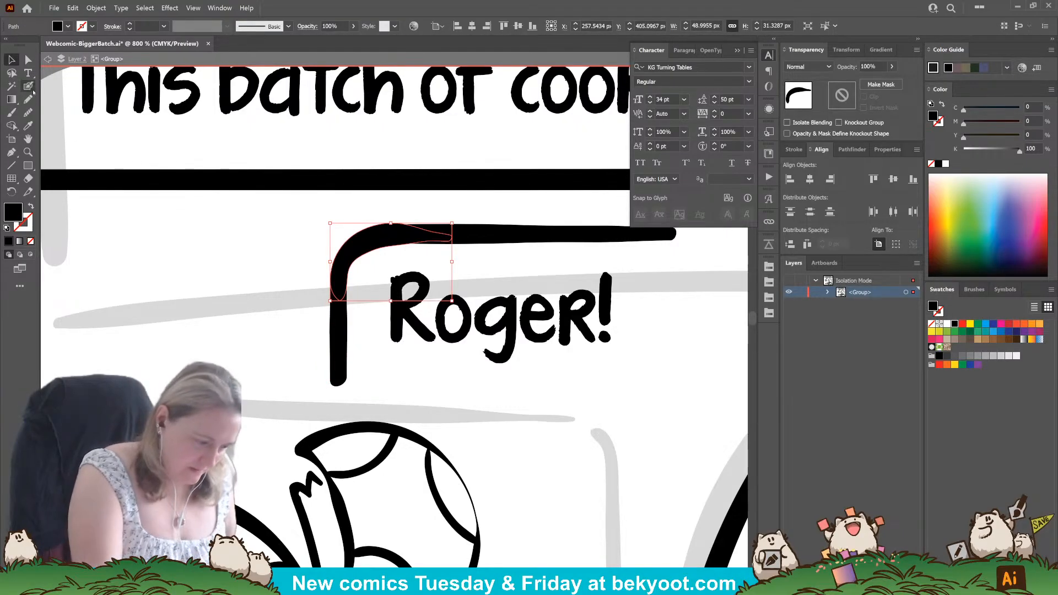
pyautogui.click(28, 112)
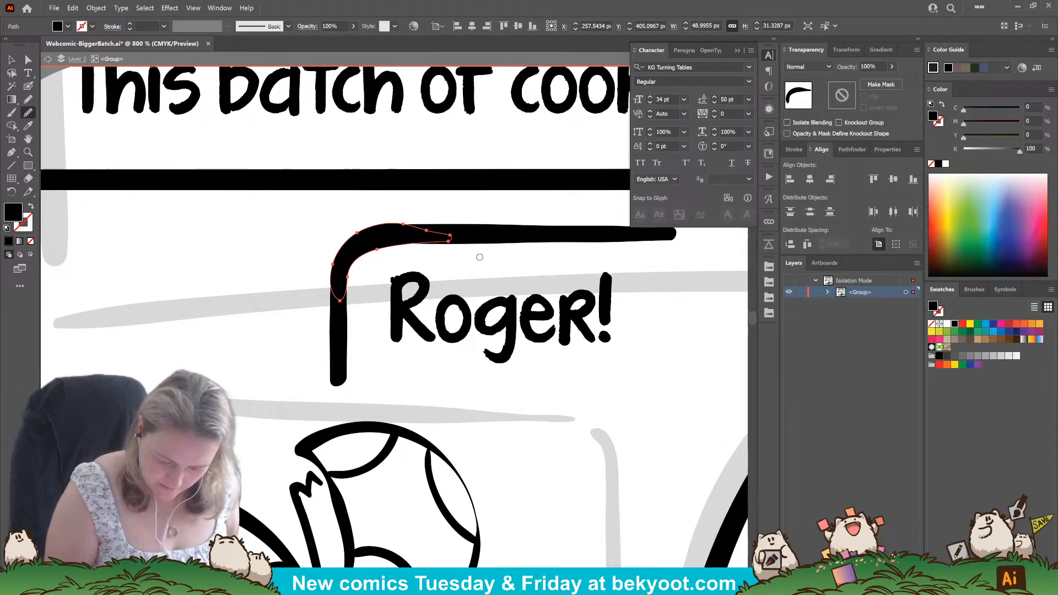
# Smooth the inner edge of the rounded corner above "Roger!" and reposition its anchor points so it blends into the horizontal line.
pyautogui.moveTo(365, 233); pyautogui.dragTo(482, 230)
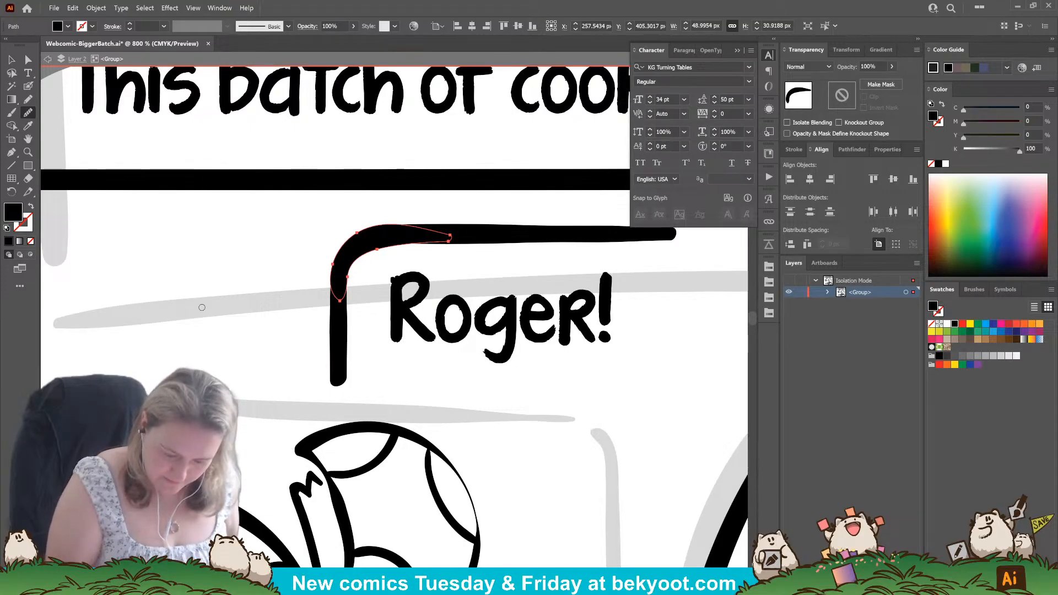
pyautogui.press('a')
pyautogui.click(401, 245)
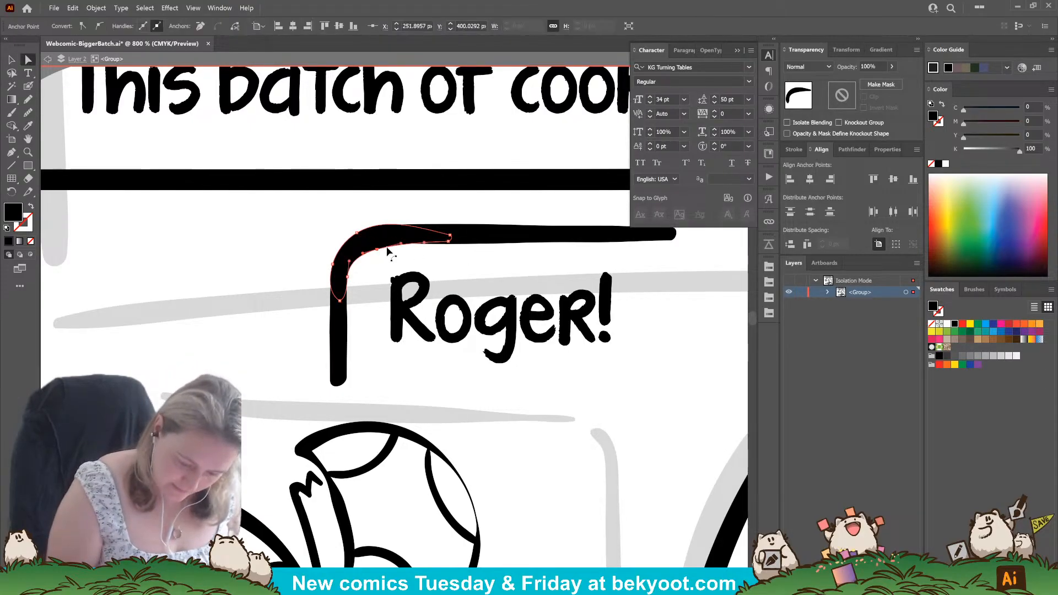
pyautogui.moveTo(402, 244); pyautogui.dragTo(371, 248)
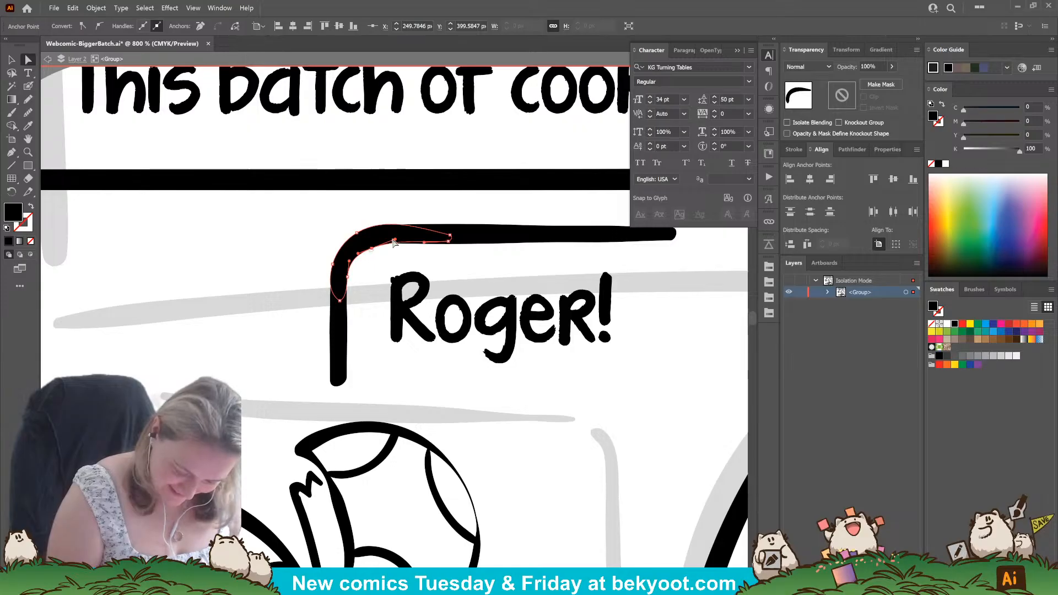
pyautogui.moveTo(395, 239); pyautogui.dragTo(453, 242)
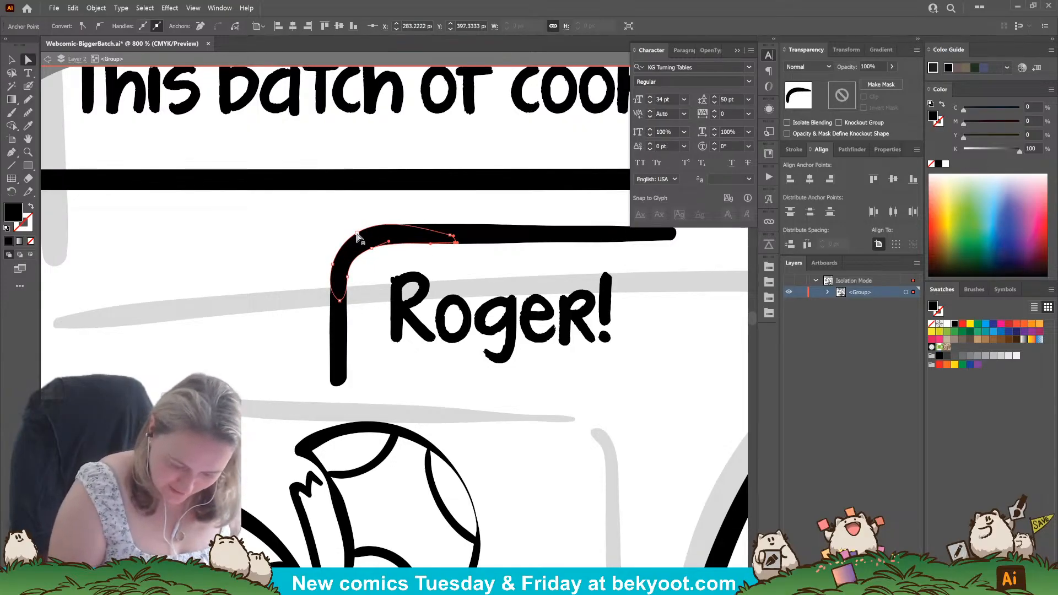
pyautogui.click(356, 233)
pyautogui.click(474, 265)
# Place a copy of the corner stroke rotated 180° to close the box around "Roger!" and group the border pieces.
pyautogui.moveTo(490, 405); pyautogui.dragTo(386, 375)
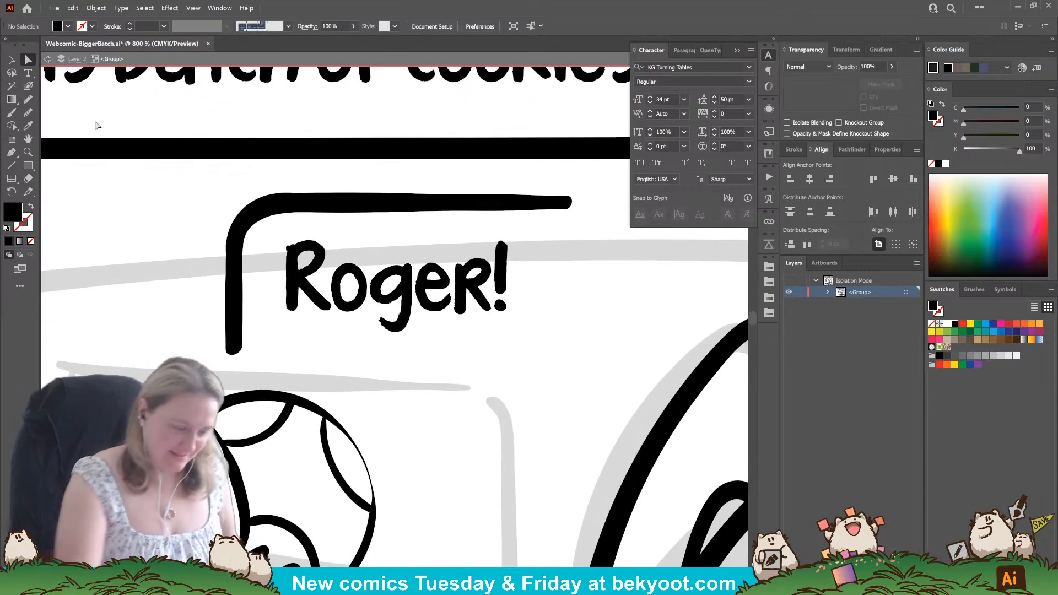
pyautogui.click(13, 61)
pyautogui.click(331, 205)
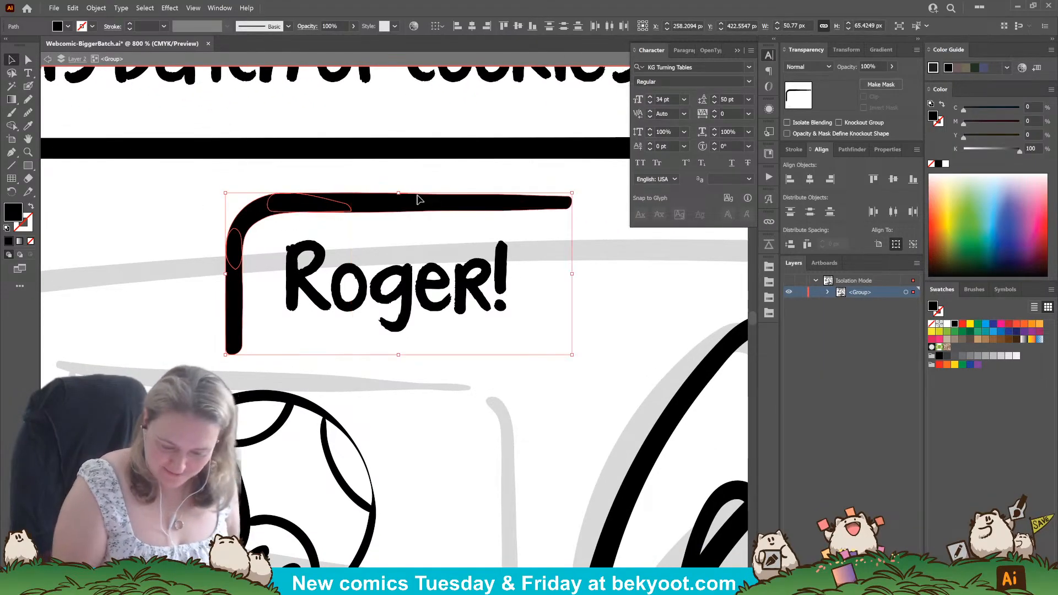
pyautogui.keyDown('alt'); pyautogui.keyDown('shift'); pyautogui.moveTo(514, 229); pyautogui.dragTo(248, 441); pyautogui.keyUp('shift'); pyautogui.keyUp('alt')
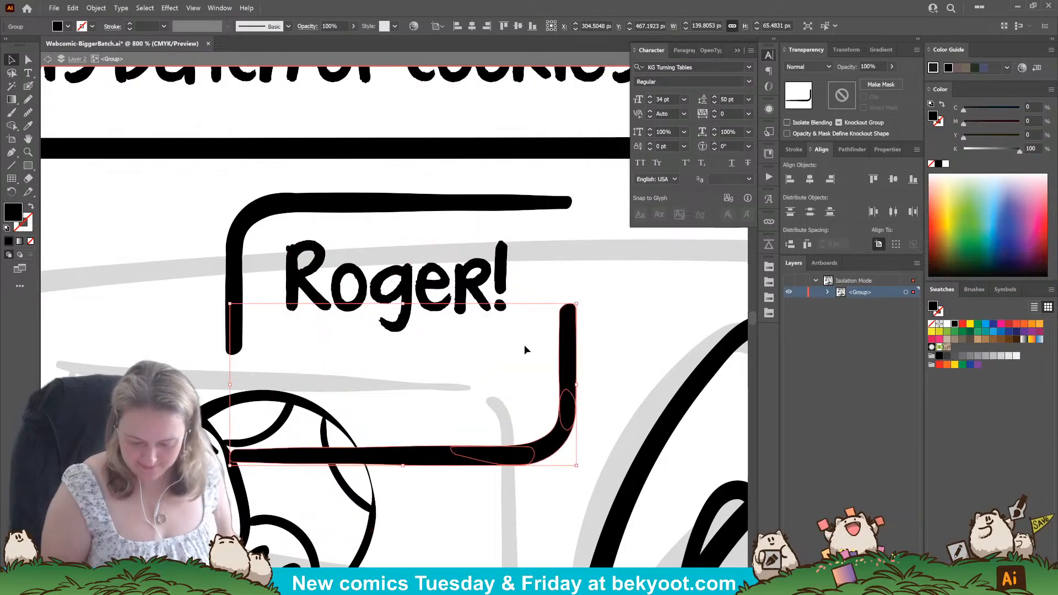
pyautogui.moveTo(569, 329); pyautogui.dragTo(566, 225)
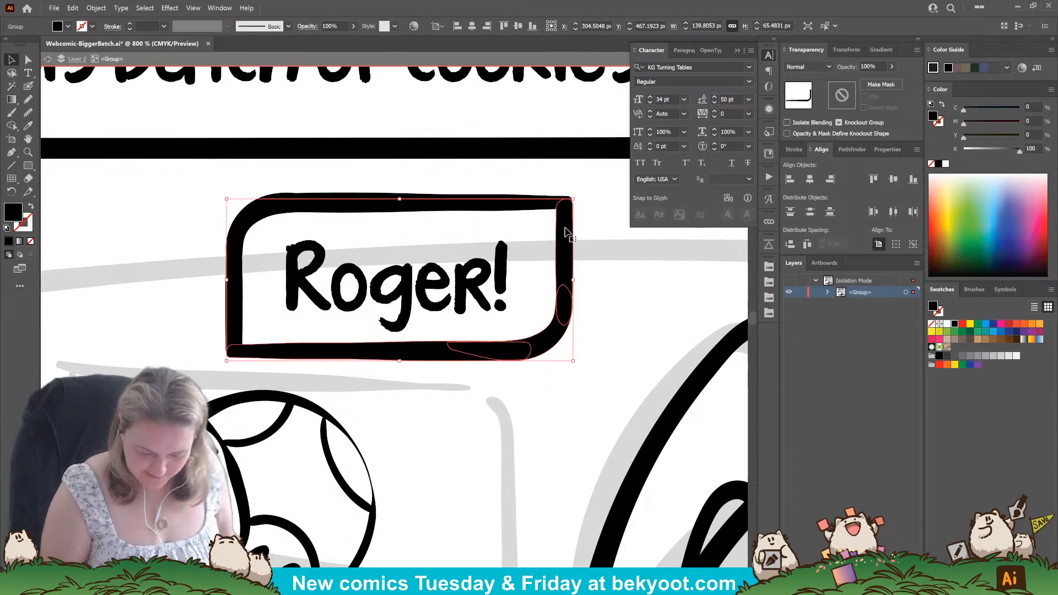
pyautogui.keyDown('shift'); pyautogui.click(239, 291); pyautogui.keyUp('shift')
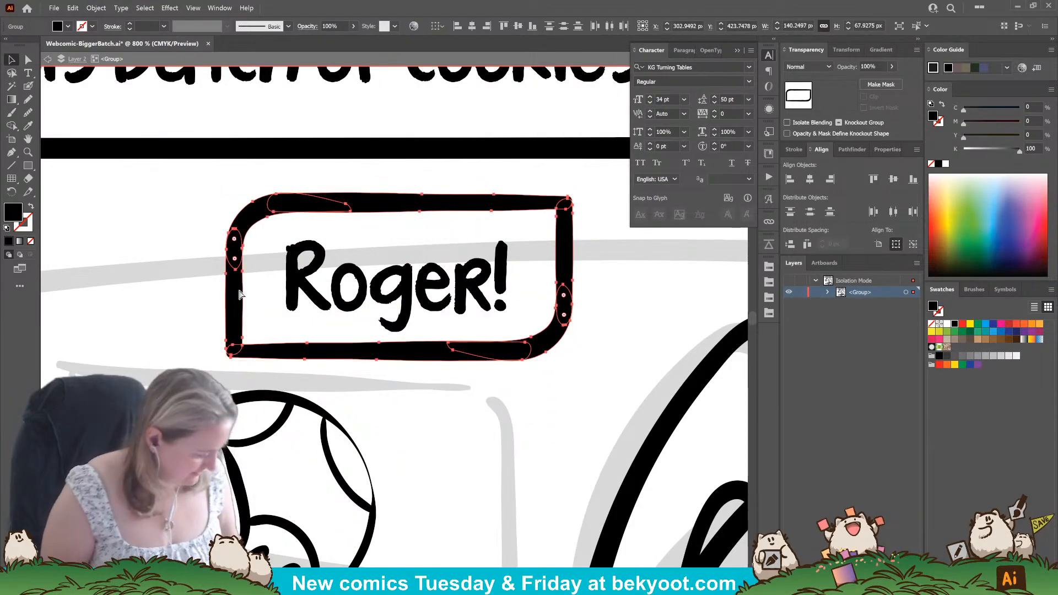
pyautogui.hotkey('ctrl', 'g')
# Center the "Roger!" text inside its speech box.
pyautogui.click(421, 295)
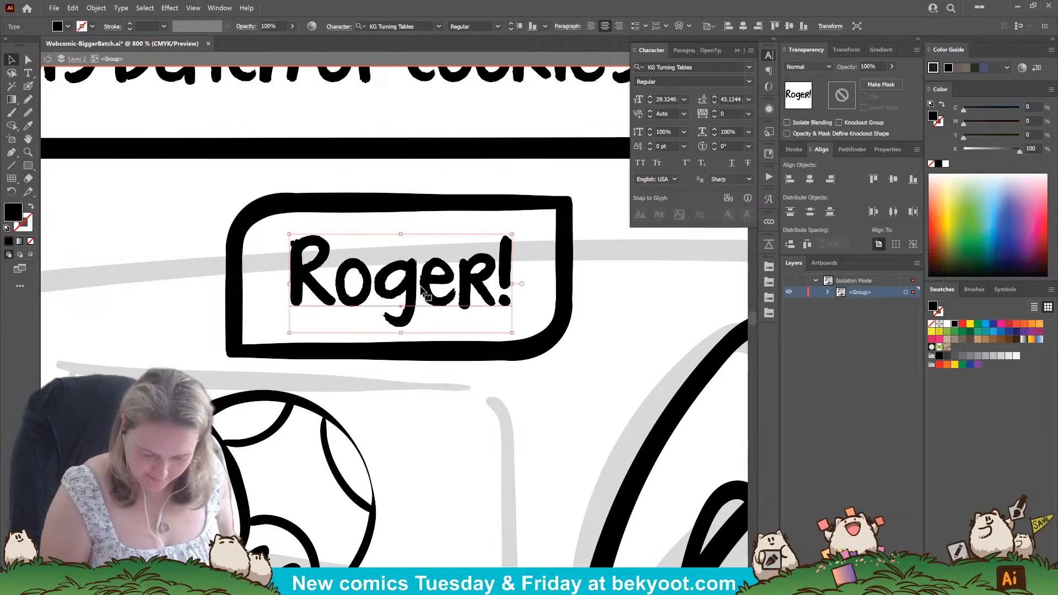
pyautogui.hotkey('ctrl', '-')
pyautogui.hotkey('ctrl', '-')
pyautogui.hotkey('ctrl', '-')
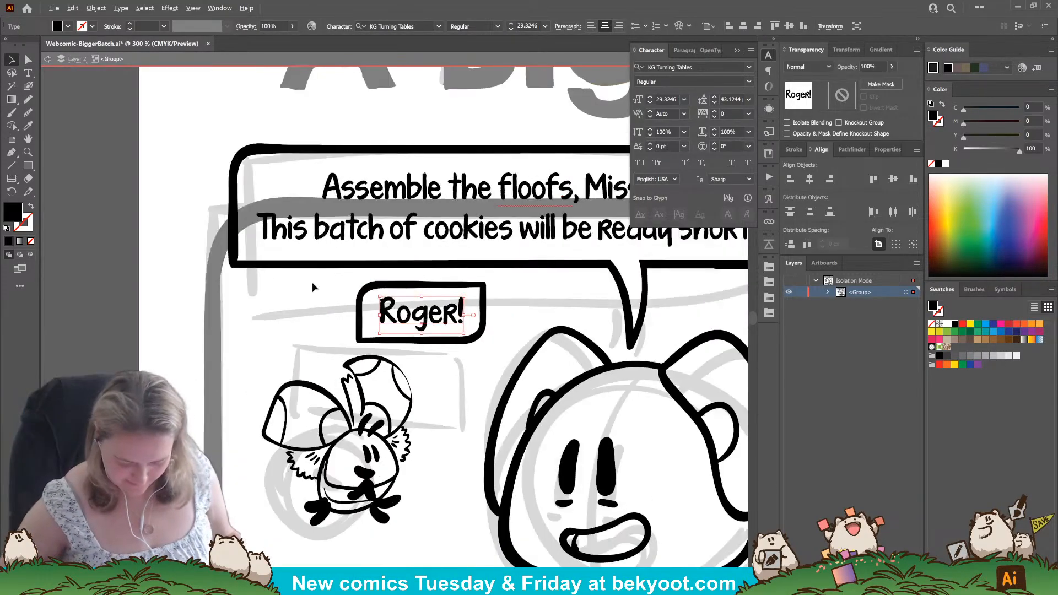
pyautogui.moveTo(423, 493); pyautogui.dragTo(425, 457)
pyautogui.click(78, 325)
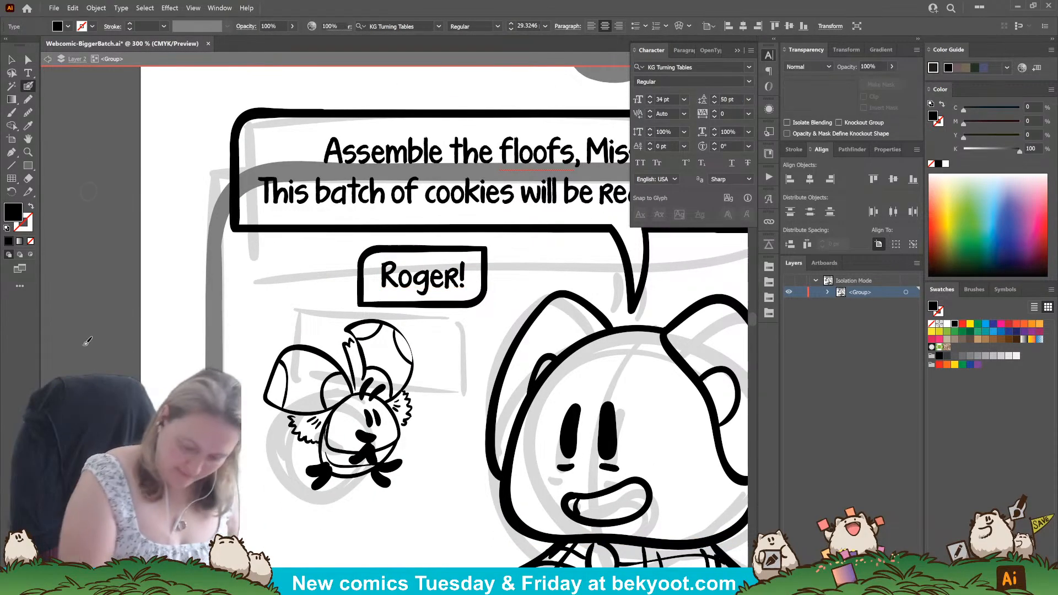
# Ink two curved strokes as a speech tail from the "Roger!" box down toward the small flying character, redoing the first stroke.
pyautogui.hotkey('shift', 'b')
pyautogui.moveTo(441, 298); pyautogui.dragTo(442, 357)
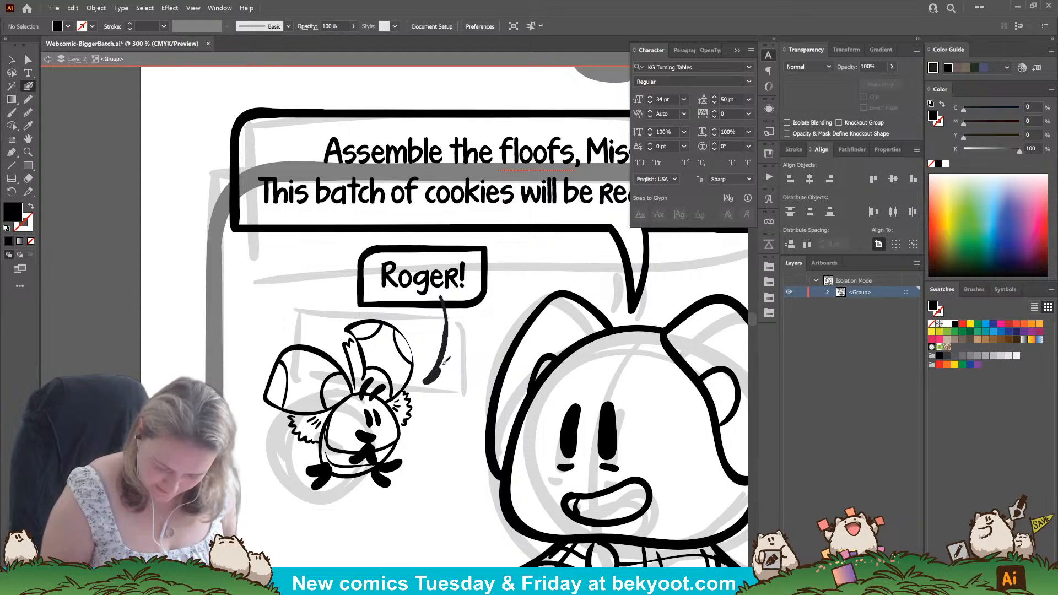
pyautogui.hotkey('ctrl', 'z')
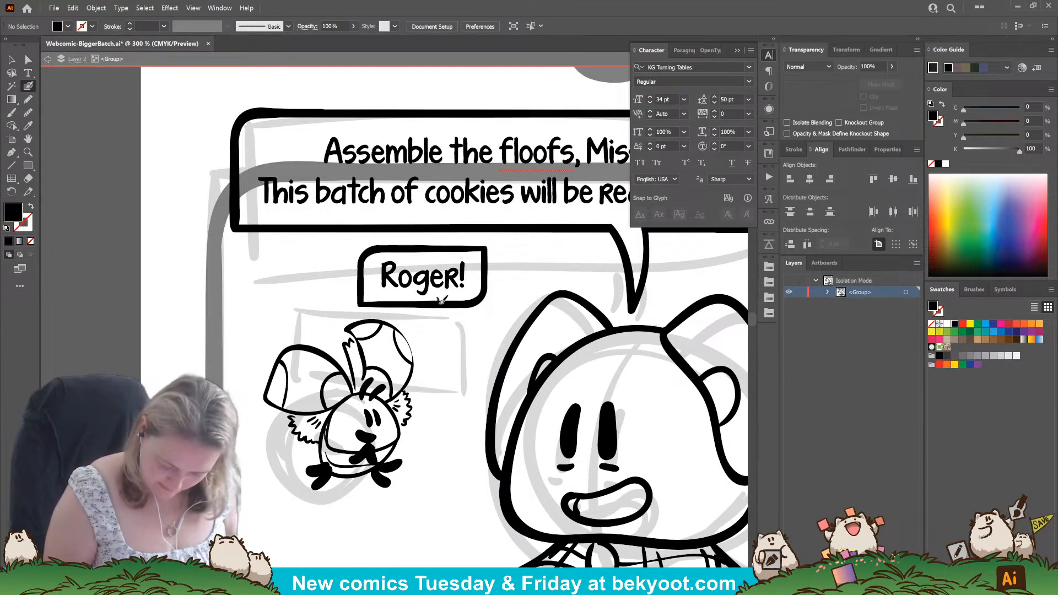
pyautogui.hotkey('shift', 'x')
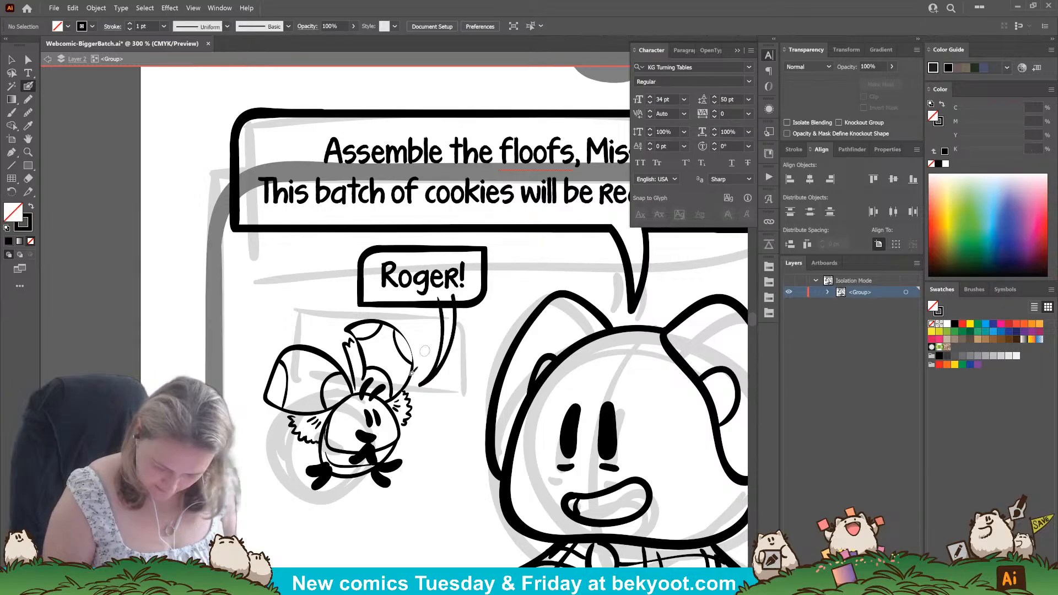
# Open the "Roger!" box into its tail by removing the border segment and overlapping stroke ends with the Shape Builder tool.
pyautogui.hotkey('ctrl', '=')
pyautogui.hotkey('ctrl', '=')
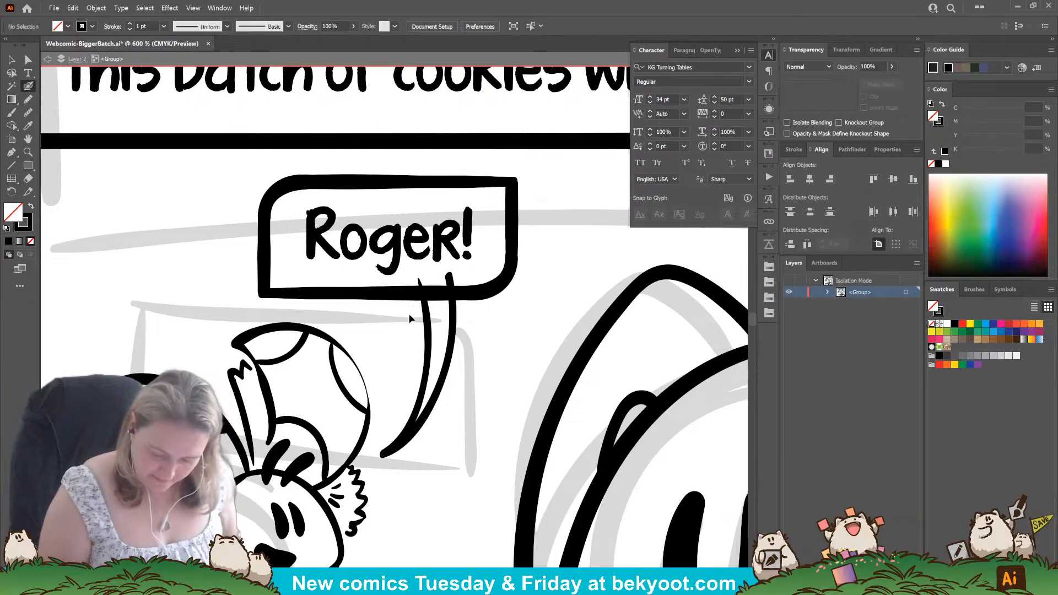
pyautogui.keyDown('ctrl'); pyautogui.click(453, 283); pyautogui.keyUp('ctrl')
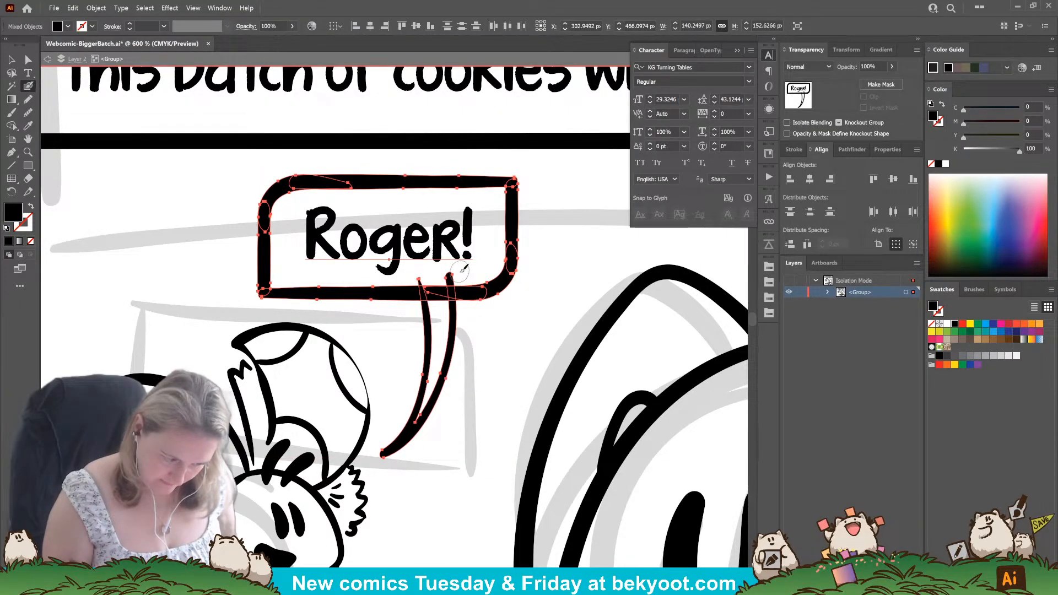
pyautogui.click(11, 126)
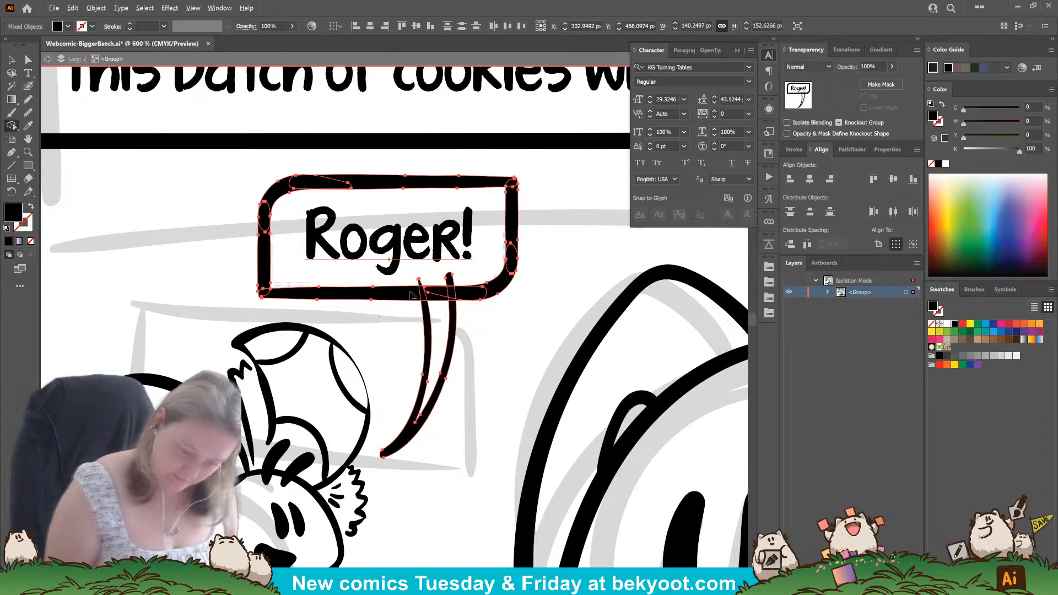
pyautogui.moveTo(421, 285)
pyautogui.mouseDown()
pyautogui.moveTo(441, 300)
pyautogui.moveTo(447, 286)
pyautogui.mouseUp()
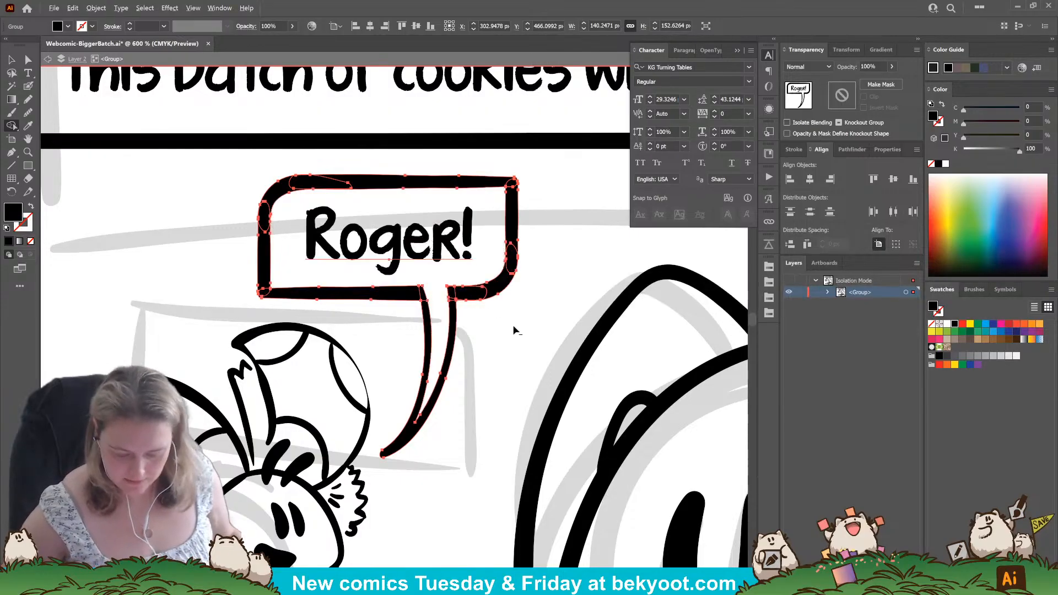
pyautogui.press('v')
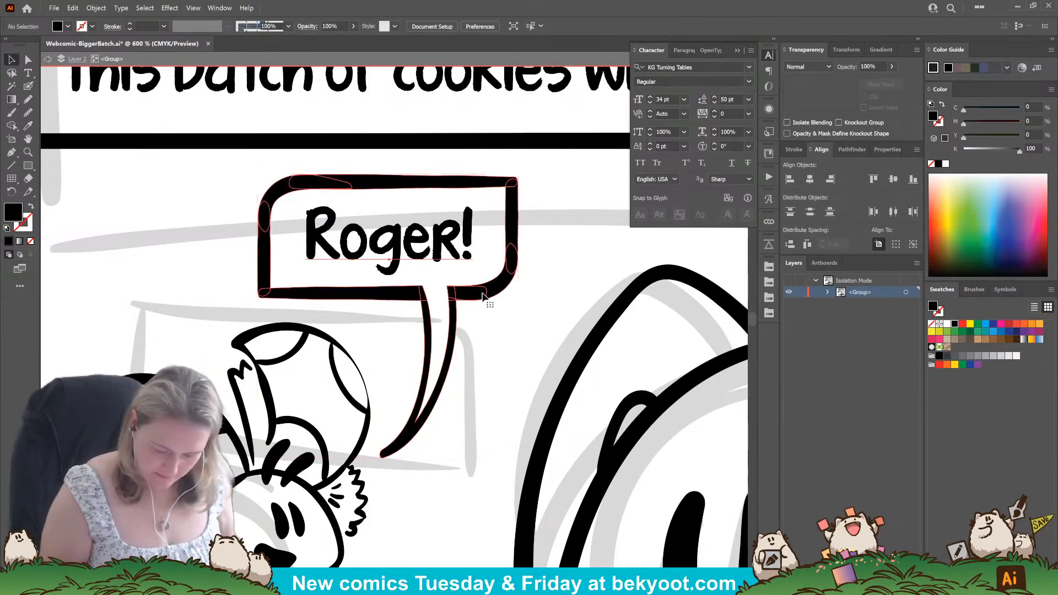
pyautogui.click(481, 339)
# Ink a wide, shallow plate-like shape with an inner rim line below the table line in the first panel.
pyautogui.scroll(-5, 444, 347)
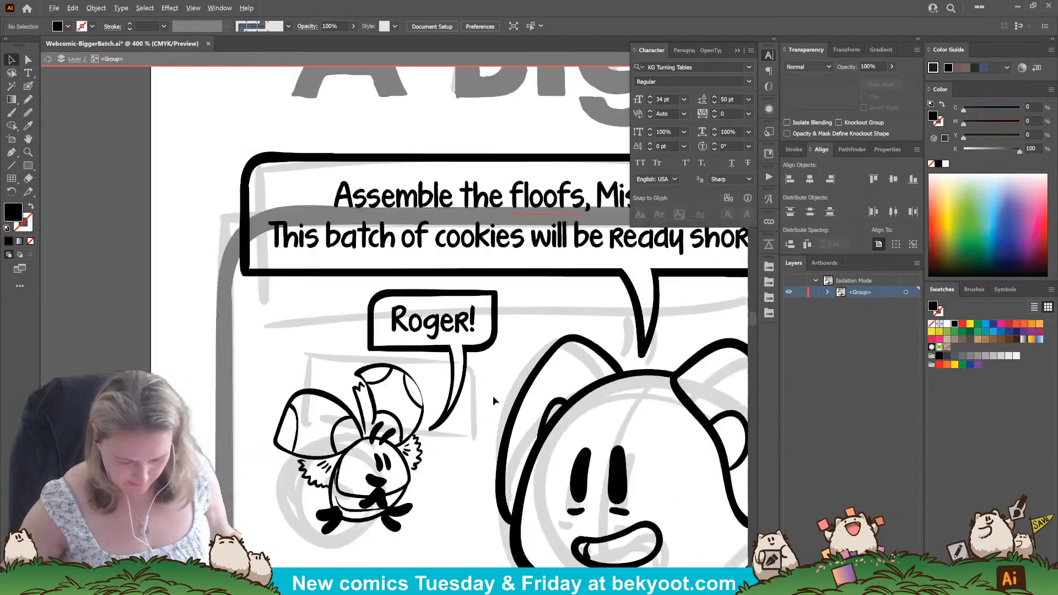
pyautogui.moveTo(461, 438); pyautogui.dragTo(330, 348)
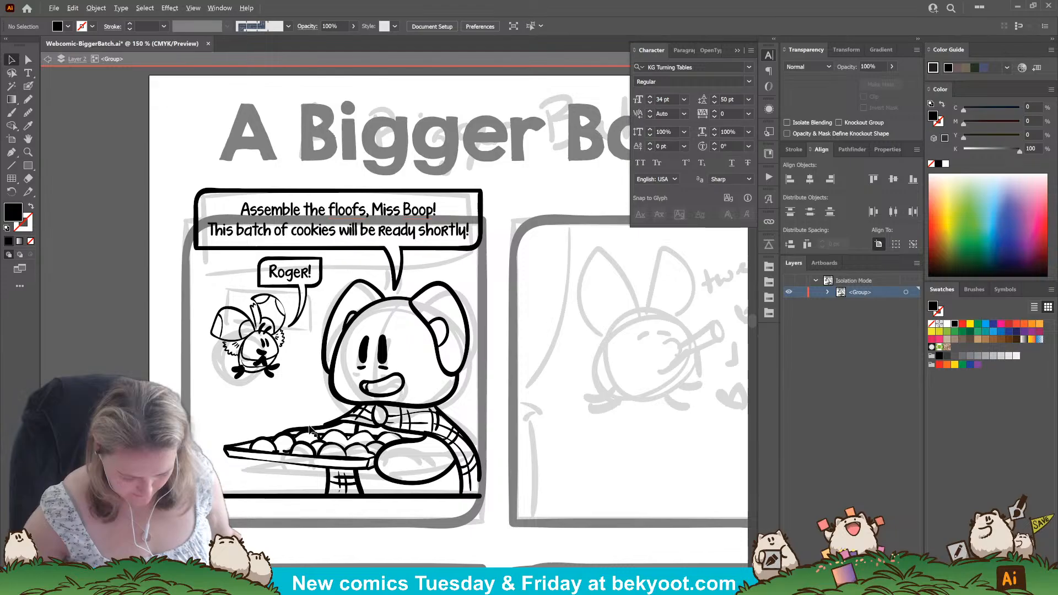
pyautogui.scroll(5, 252, 368)
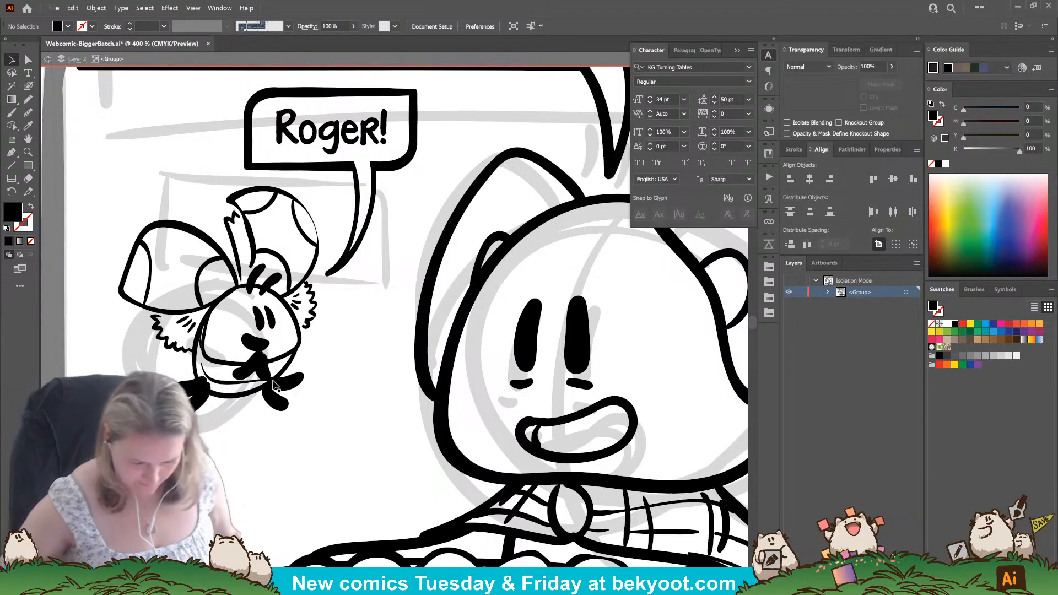
pyautogui.scroll(-2, 308, 403)
pyautogui.scroll(-1, 322, 382)
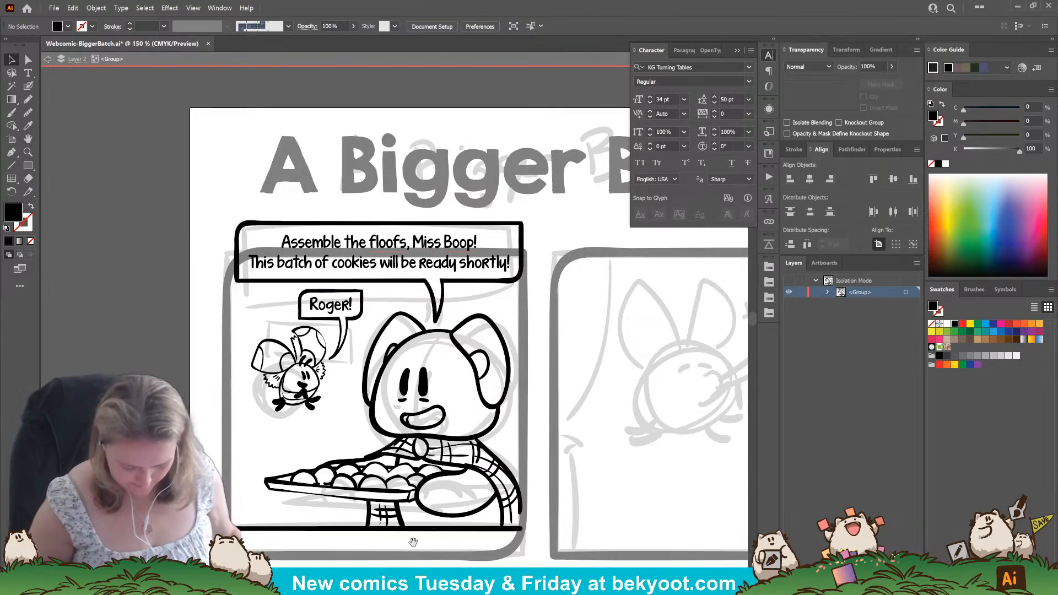
pyautogui.scroll(-2, 386, 331)
pyautogui.click(28, 86)
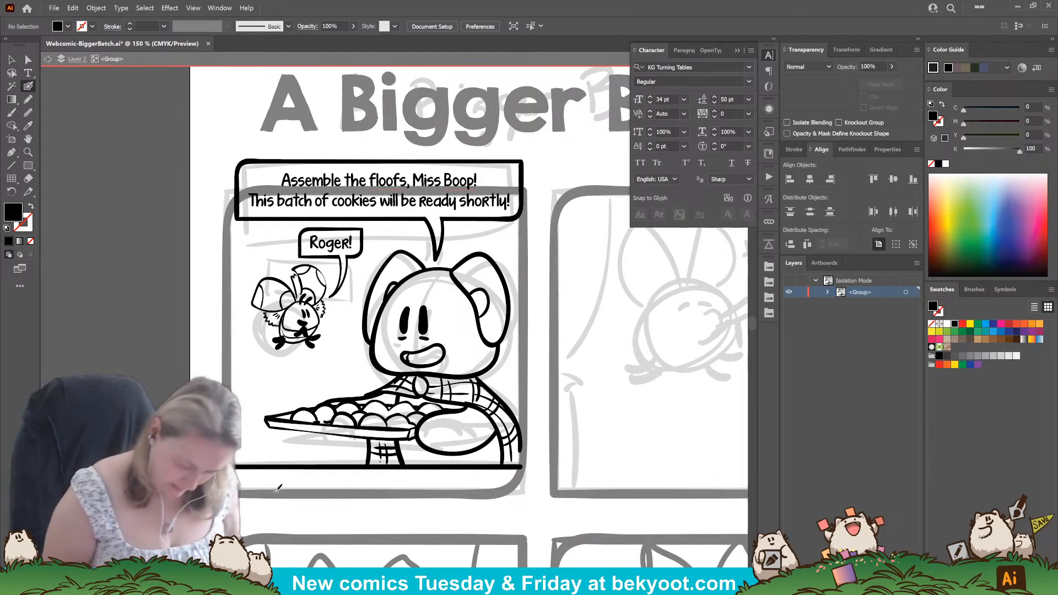
pyautogui.moveTo(261, 488)
pyautogui.mouseDown()
pyautogui.moveTo(270, 477)
pyautogui.moveTo(337, 472)
pyautogui.moveTo(383, 485)
pyautogui.mouseUp()
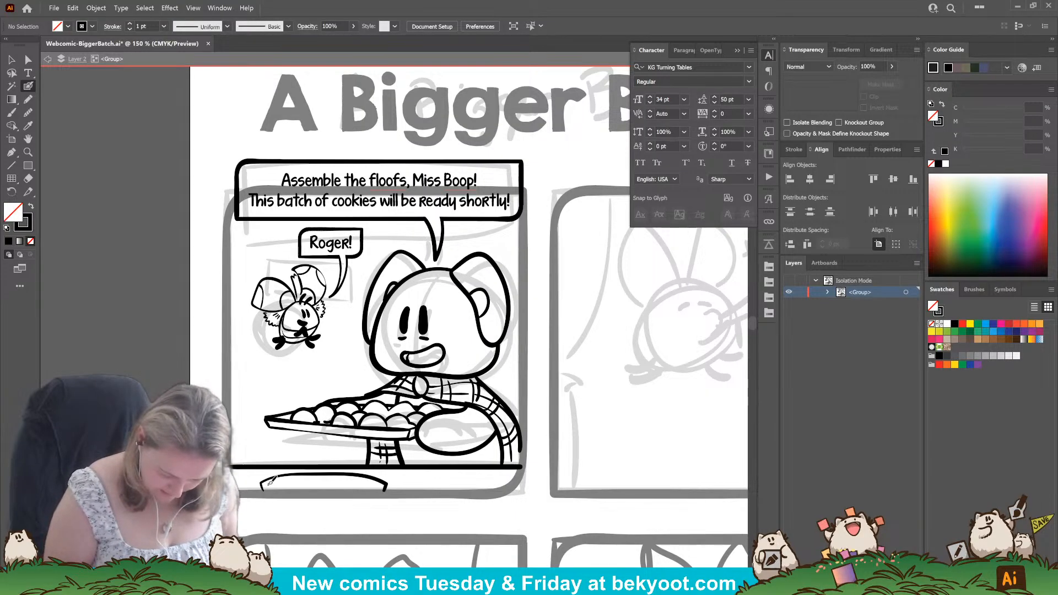
pyautogui.moveTo(269, 486); pyautogui.dragTo(381, 485)
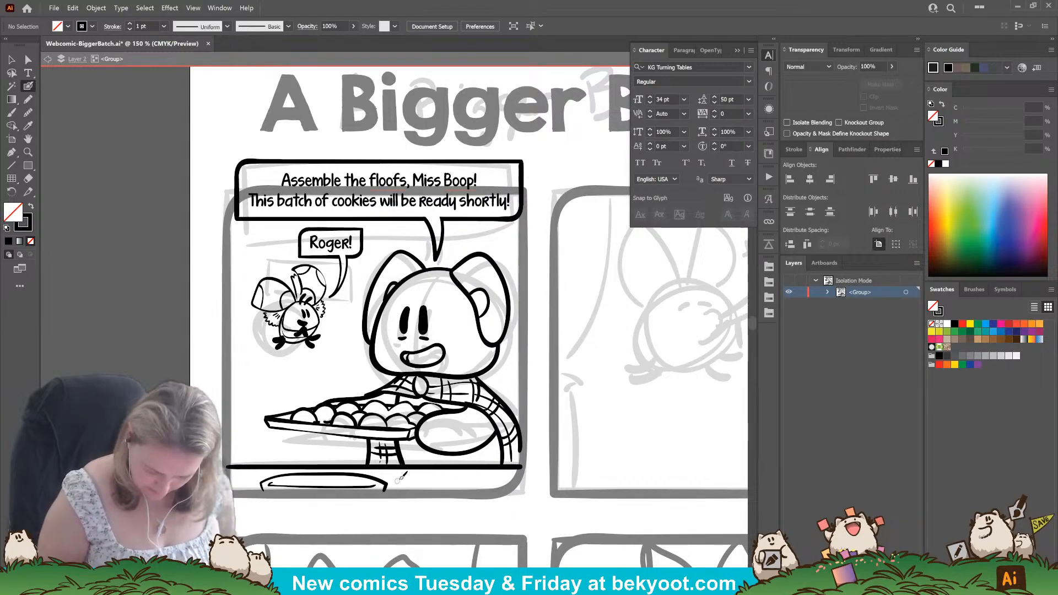
# Ink a spoon shape with a long handle beside the plate below the first panel's table line, ending it before the frame.
pyautogui.moveTo(401, 469); pyautogui.dragTo(463, 474)
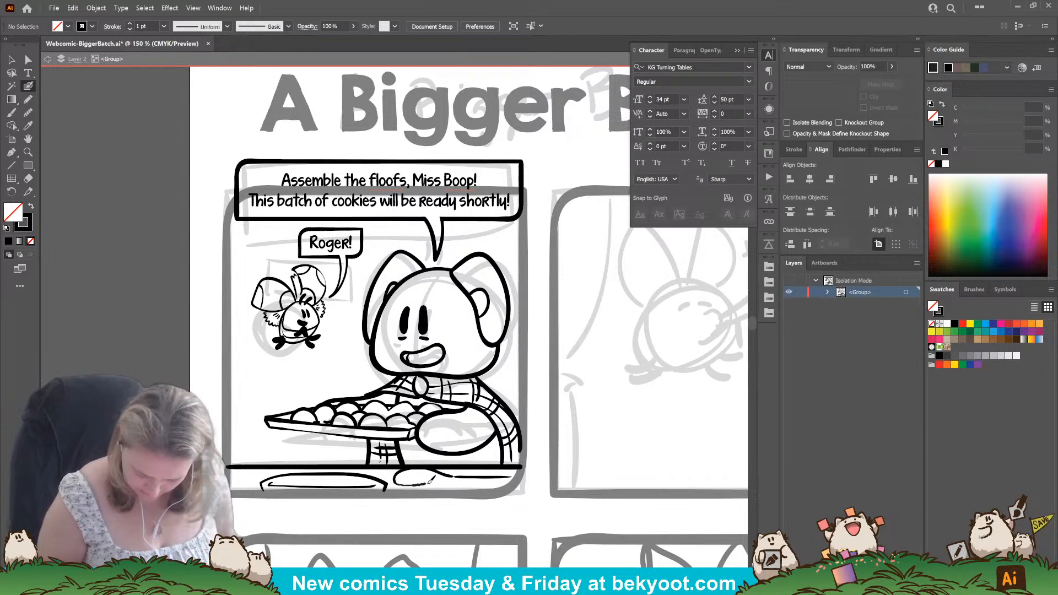
pyautogui.moveTo(481, 478); pyautogui.dragTo(522, 478)
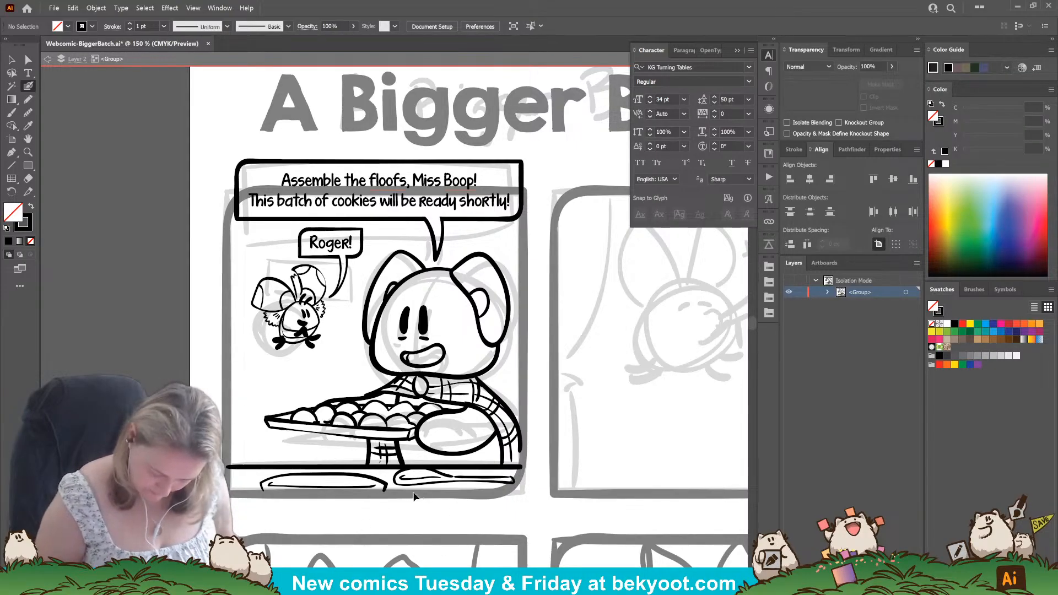
pyautogui.moveTo(460, 478)
pyautogui.mouseDown()
pyautogui.moveTo(459, 487)
pyautogui.moveTo(516, 477)
pyautogui.mouseUp()
pyautogui.hotkey('ctrl', 'z')
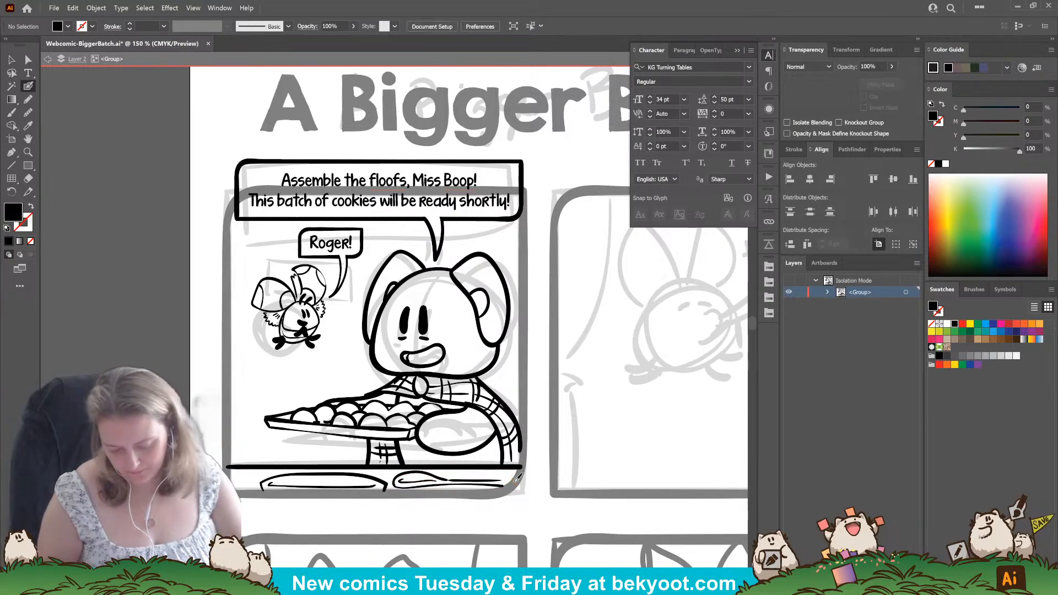
pyautogui.moveTo(502, 478); pyautogui.dragTo(503, 488)
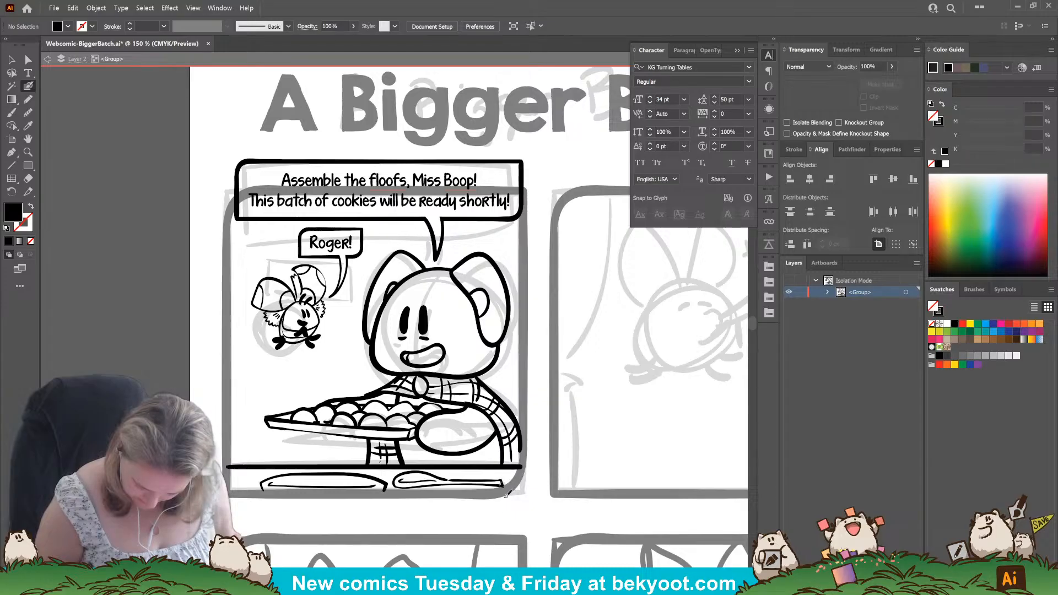
# Leave the group's isolation and erase the first panel's frame where it crosses the "Assemble the floofs" speech box.
pyautogui.moveTo(375, 487); pyautogui.dragTo(394, 464)
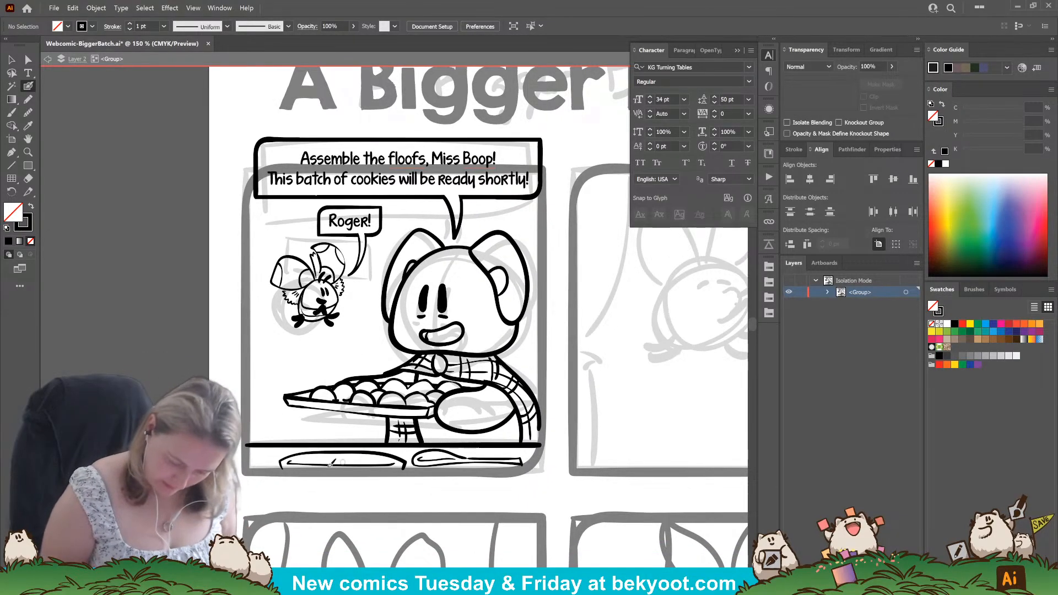
pyautogui.moveTo(291, 459); pyautogui.dragTo(240, 450)
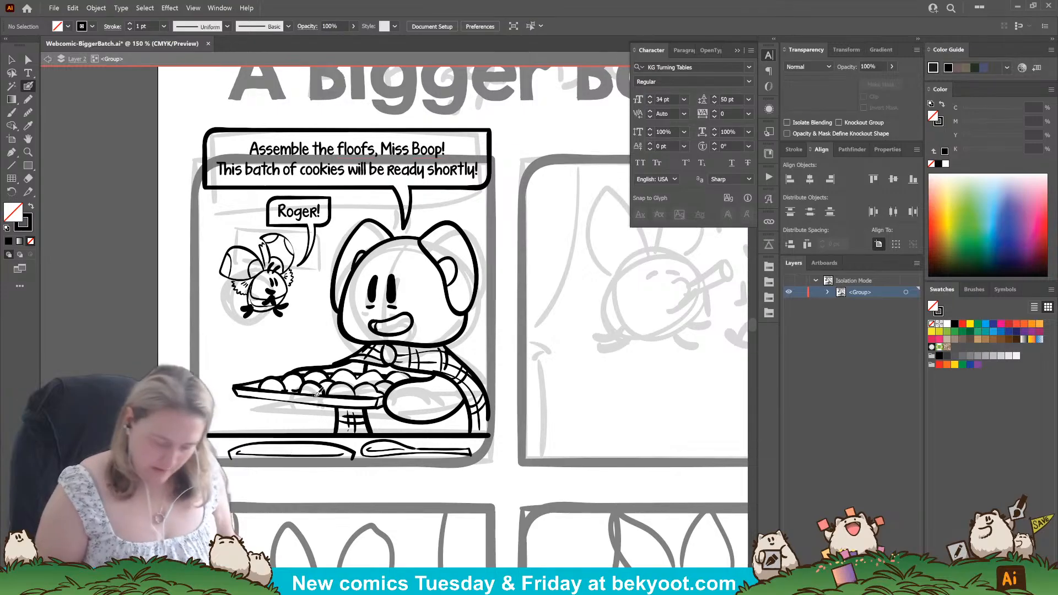
pyautogui.press('Escape')
pyautogui.moveTo(631, 382); pyautogui.dragTo(495, 380)
pyautogui.moveTo(355, 300); pyautogui.dragTo(495, 341)
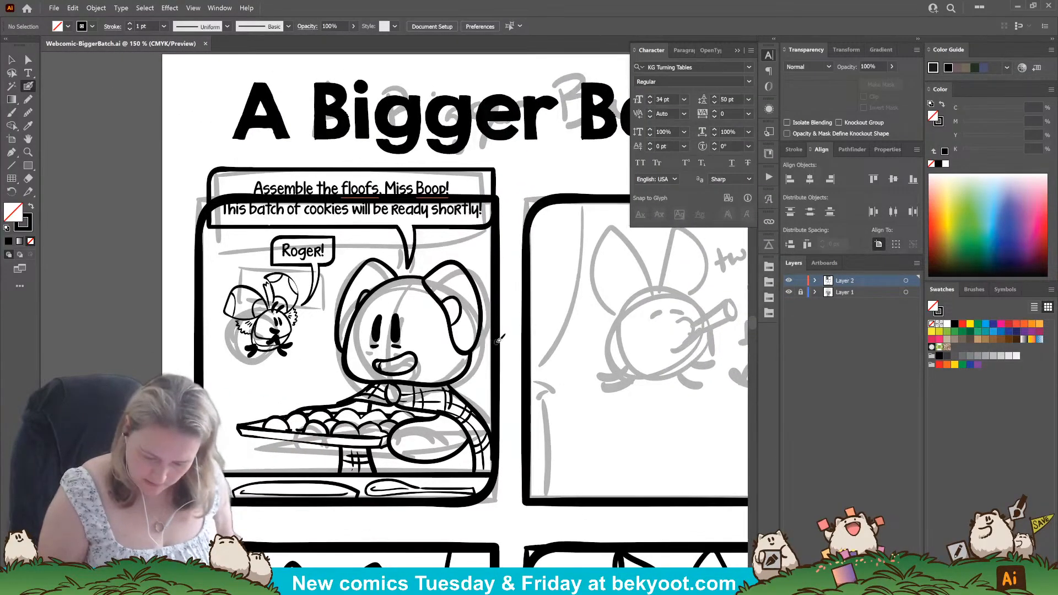
pyautogui.keyDown('ctrl'); pyautogui.click(499, 338); pyautogui.keyUp('ctrl')
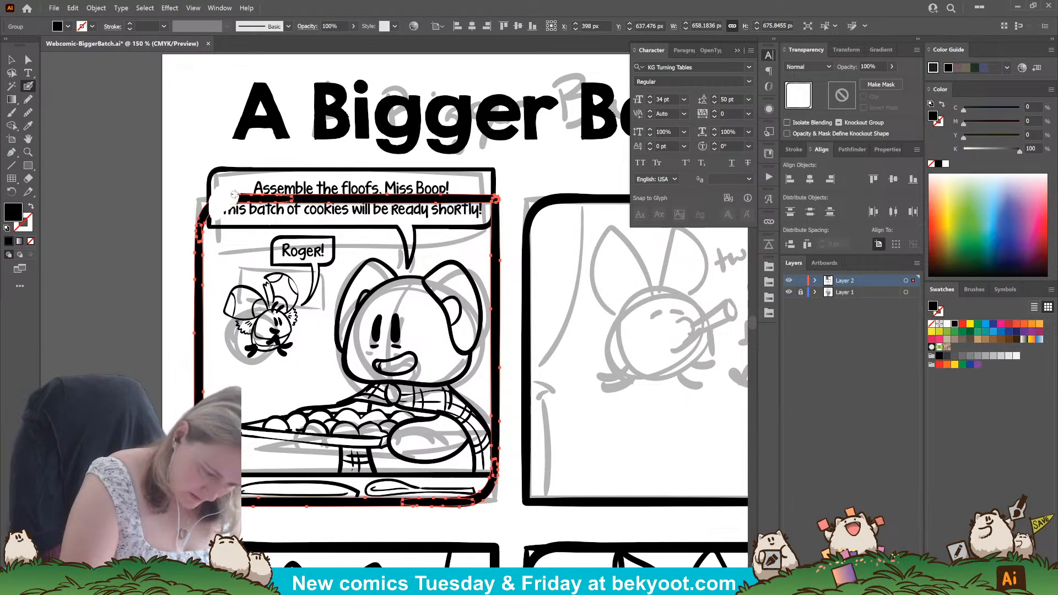
pyautogui.moveTo(234, 194)
pyautogui.mouseDown()
pyautogui.moveTo(468, 199)
pyautogui.moveTo(486, 210)
pyautogui.mouseUp()
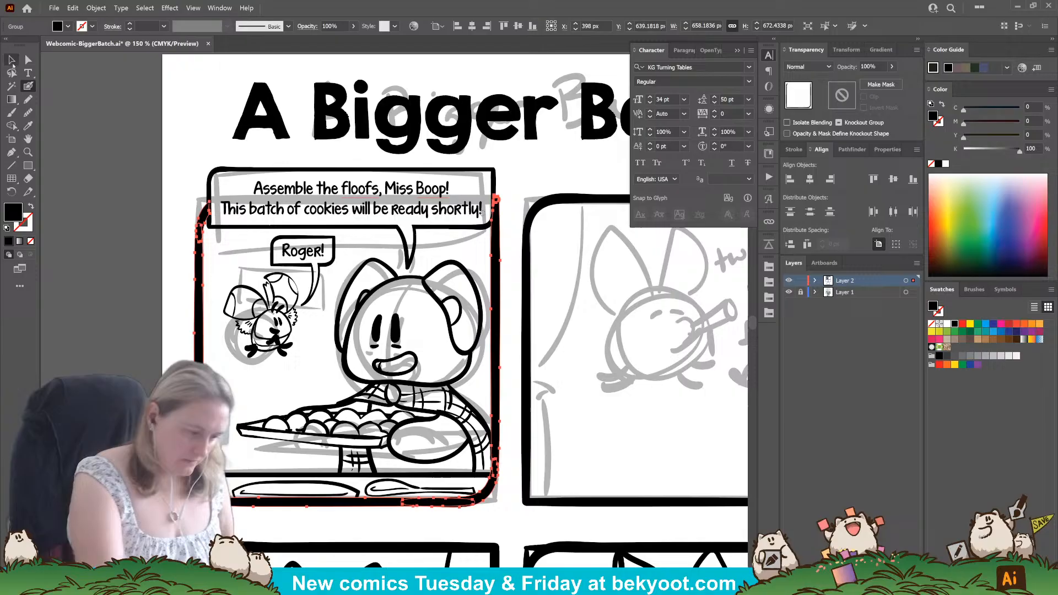
pyautogui.click(13, 64)
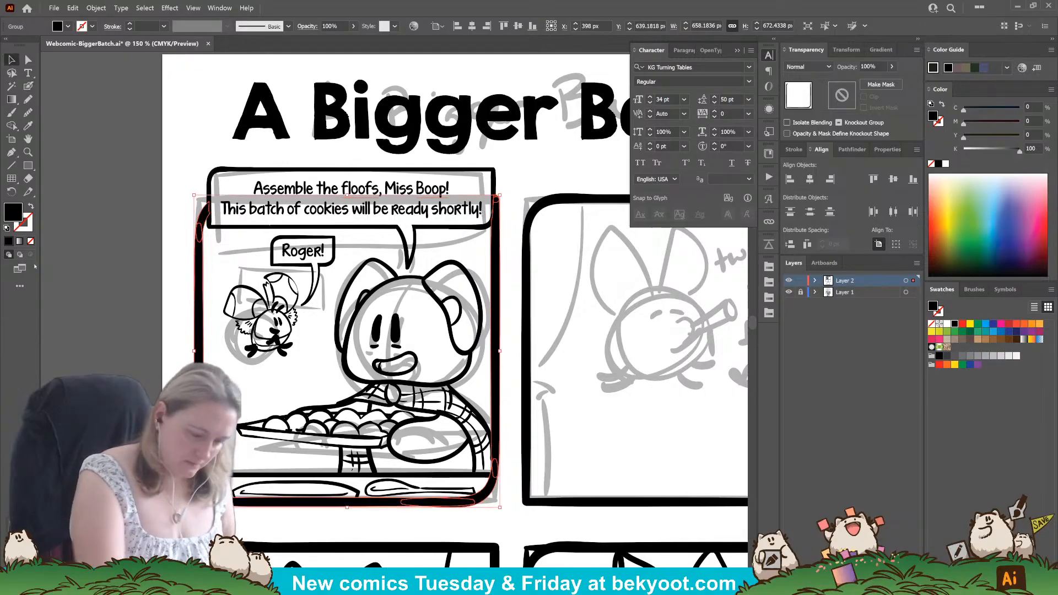
pyautogui.hotkey('ctrl', 'shift', 'a')
pyautogui.click(495, 216)
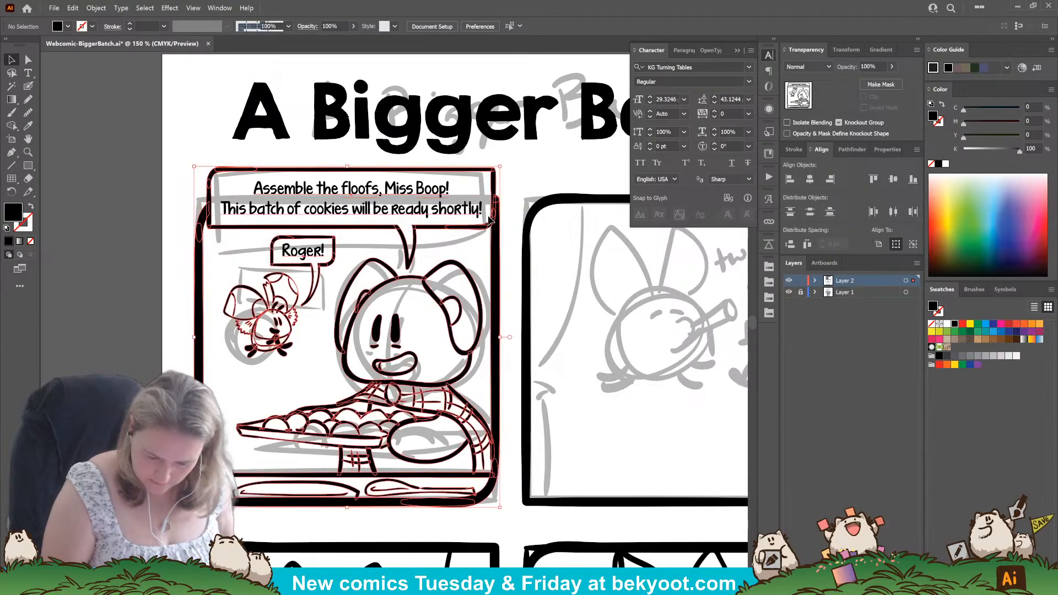
pyautogui.hotkey('ctrl', 'shift', 'a')
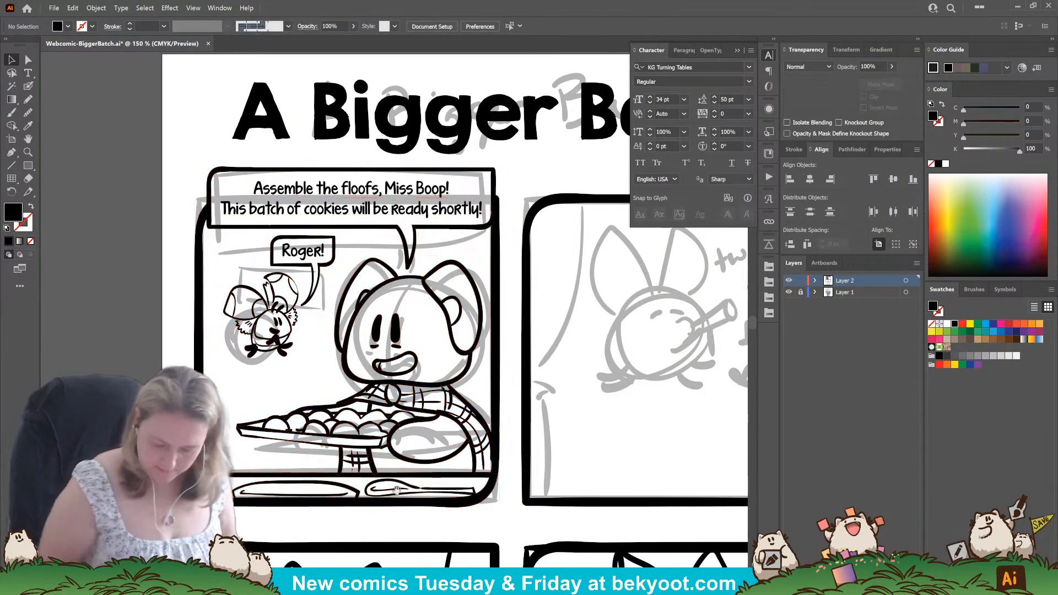
# Switch to the Blob Brush and accept its options with a pressure-controlled size of 12 pt and 12 pt variation.
pyautogui.moveTo(597, 493); pyautogui.dragTo(445, 384)
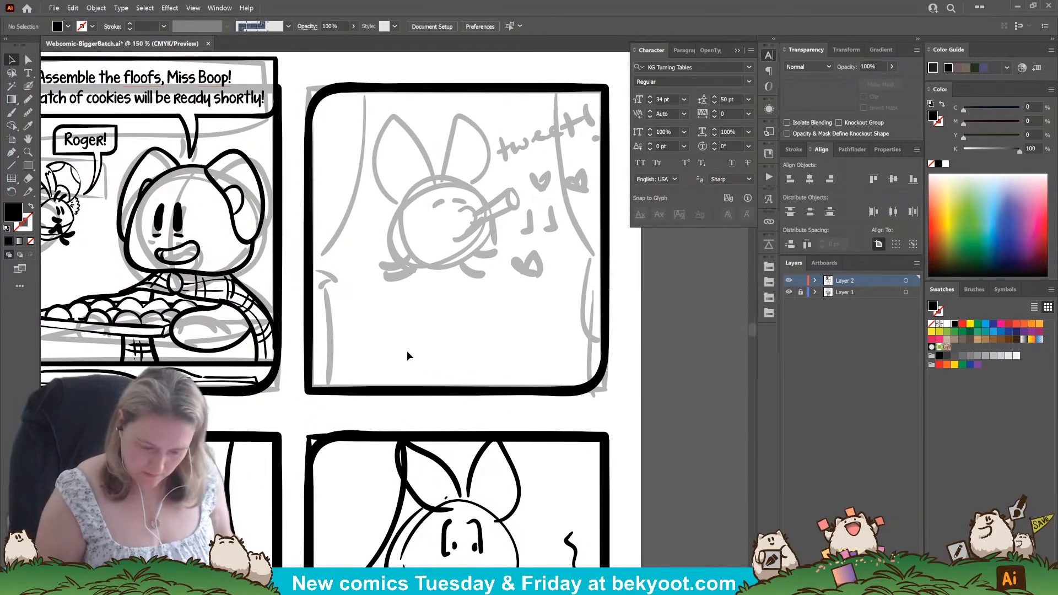
pyautogui.moveTo(341, 360); pyautogui.dragTo(339, 376)
pyautogui.click(28, 86)
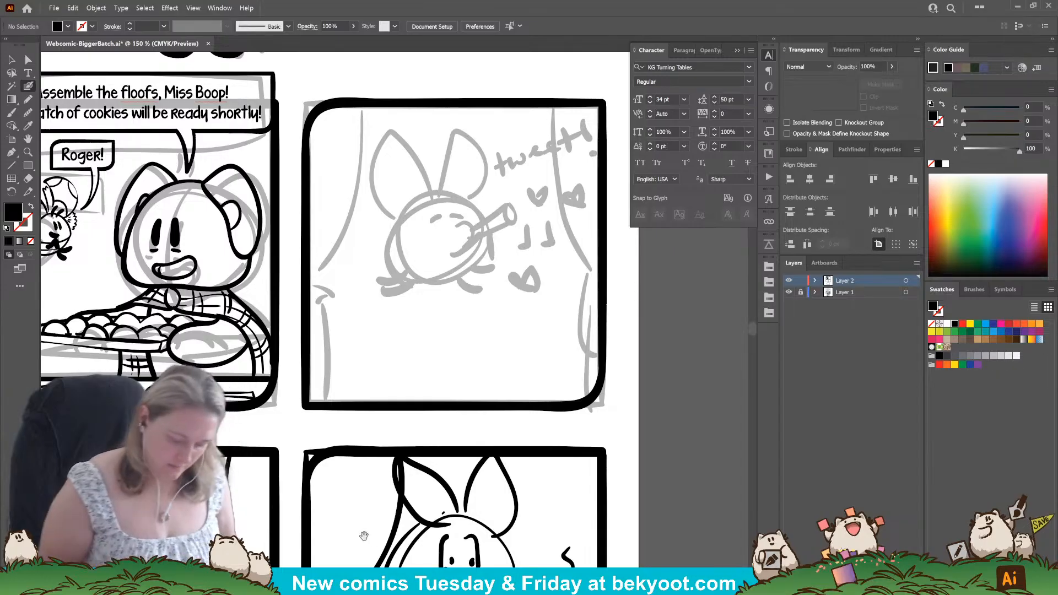
pyautogui.moveTo(364, 536); pyautogui.dragTo(426, 220)
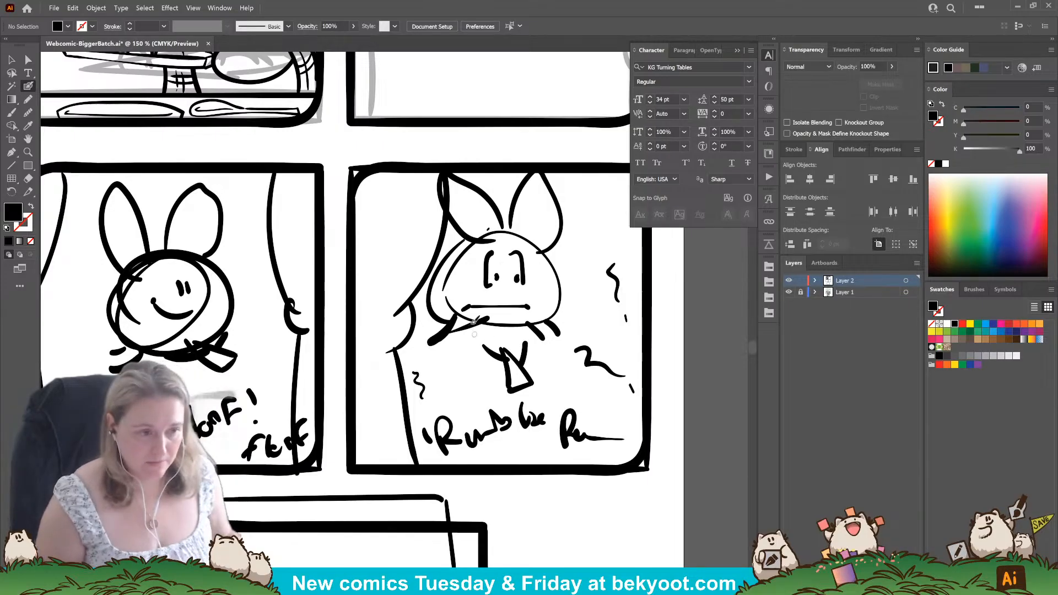
pyautogui.moveTo(489, 276); pyautogui.dragTo(459, 433)
pyautogui.moveTo(477, 273); pyautogui.dragTo(430, 434)
pyautogui.press('Return')
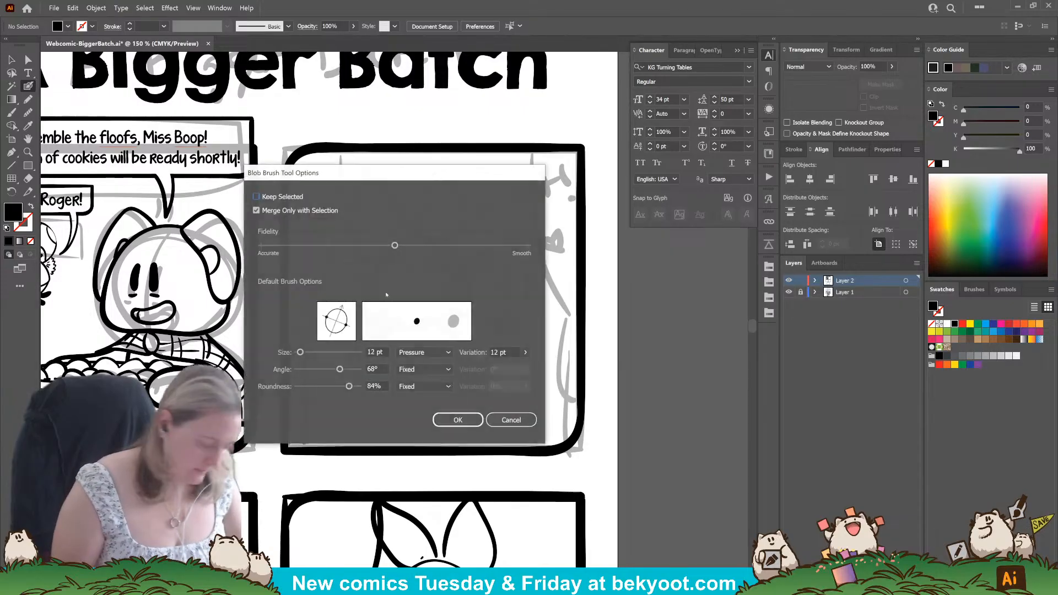
pyautogui.press('Return')
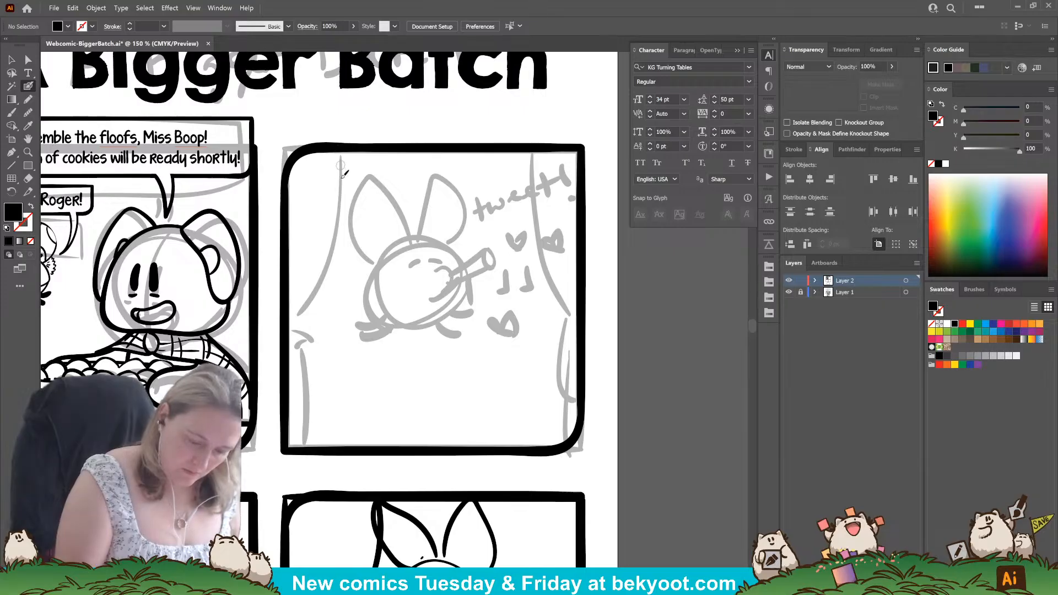
# Ink the left curtain's upper and lower edge strokes in the second panel, redoing the lower one, and group them.
pyautogui.moveTo(340, 147)
pyautogui.mouseDown()
pyautogui.moveTo(328, 271)
pyautogui.moveTo(295, 326)
pyautogui.mouseUp()
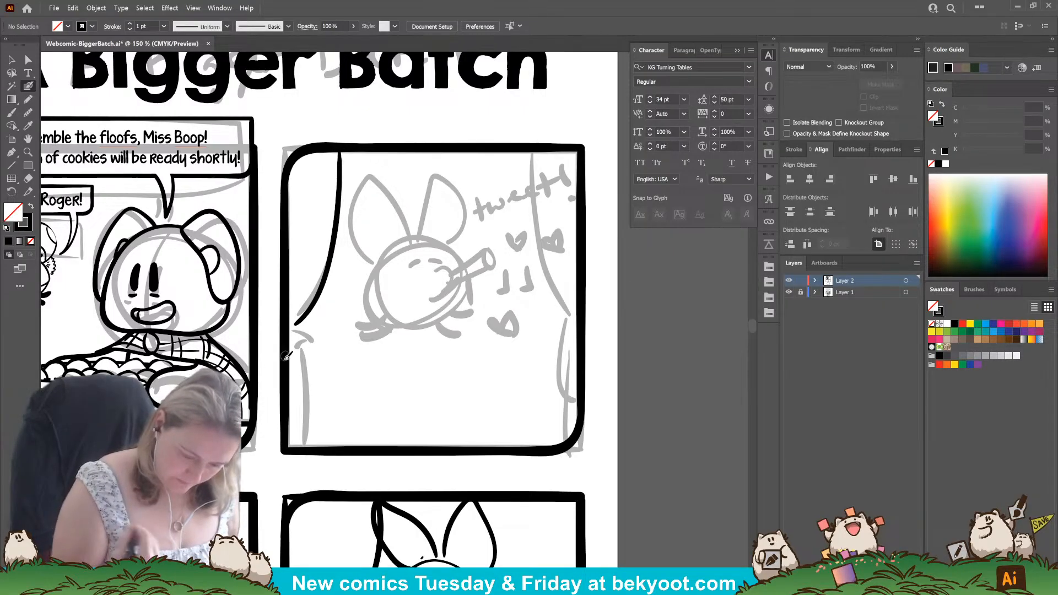
pyautogui.moveTo(299, 337); pyautogui.dragTo(327, 446)
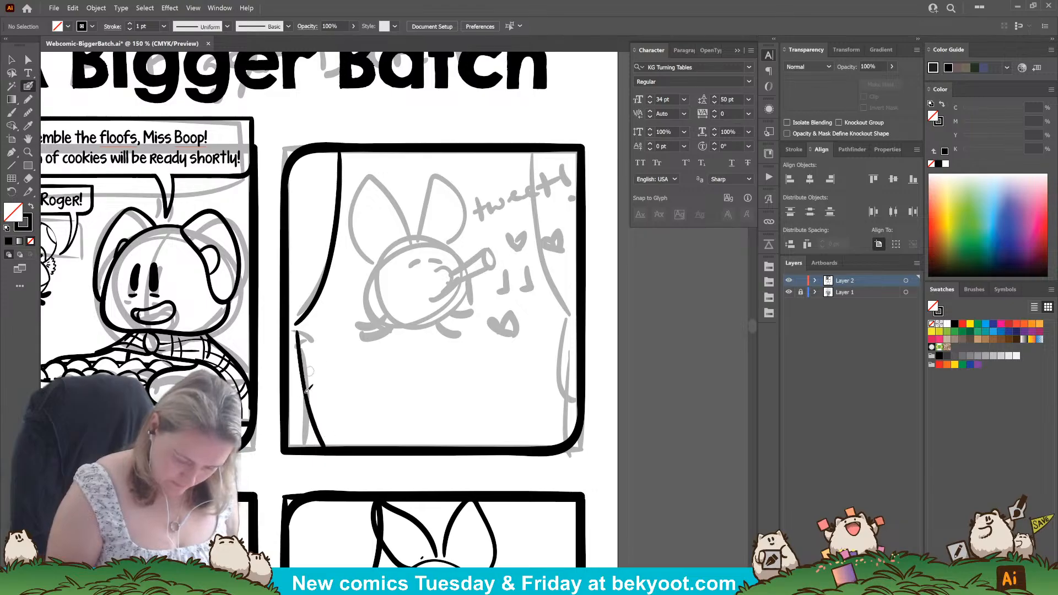
pyautogui.hotkey('ctrl', 'z')
pyautogui.moveTo(297, 332); pyautogui.dragTo(321, 448)
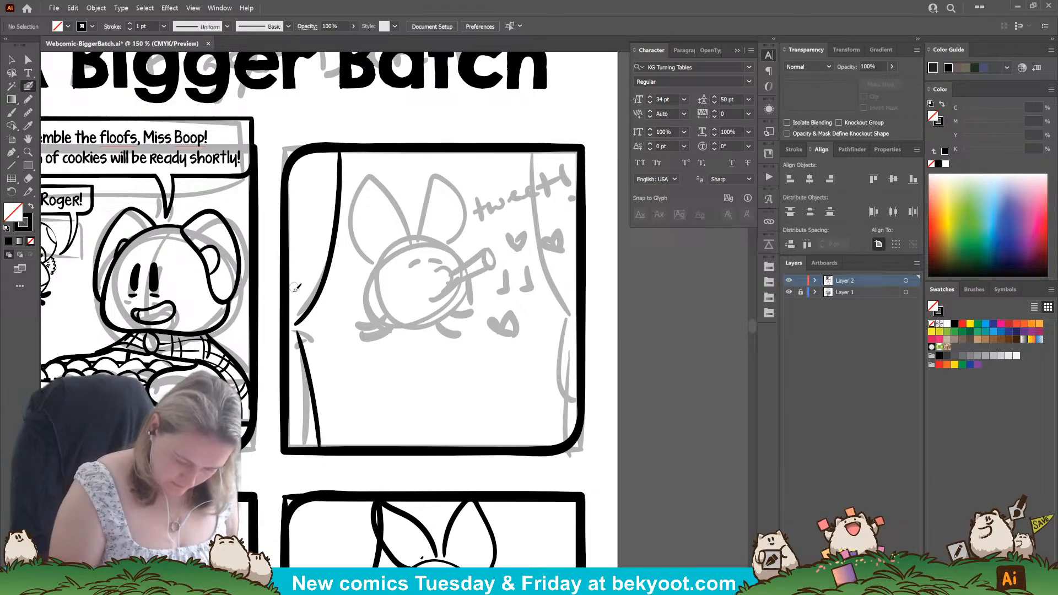
pyautogui.keyDown('ctrl'); pyautogui.click(304, 358); pyautogui.keyUp('ctrl')
pyautogui.keyDown('ctrl'); pyautogui.keyDown('shift'); pyautogui.click(315, 313); pyautogui.keyUp('shift'); pyautogui.keyUp('ctrl')
pyautogui.hotkey('ctrl', 'g')
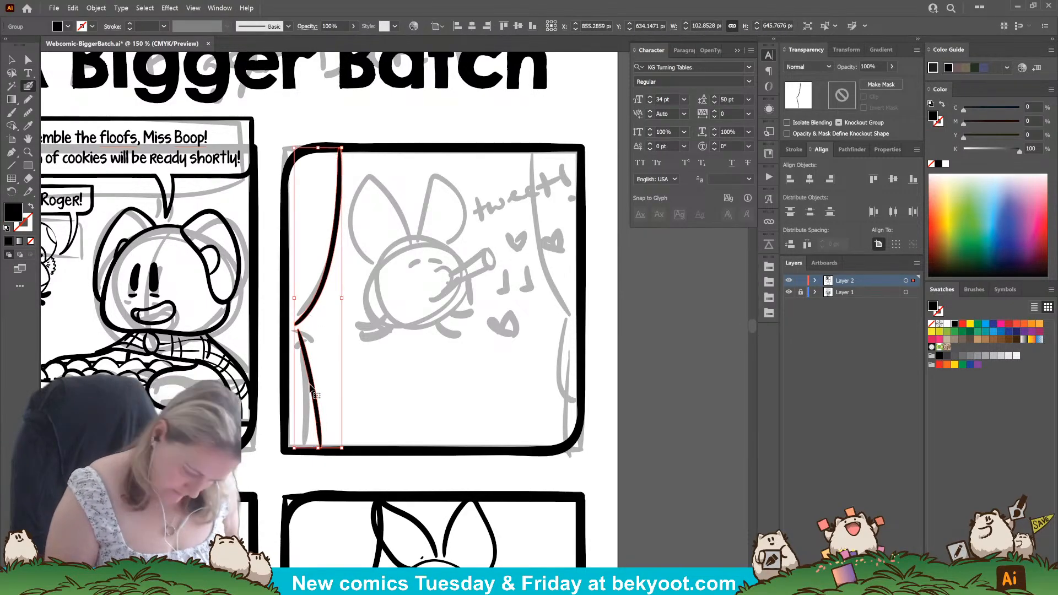
# Isolate the curtain group, ink a small tie band at the pinched waist, and trim the lower edge stroke to it.
pyautogui.doubleClick(313, 389)
pyautogui.moveTo(289, 318); pyautogui.dragTo(301, 323)
pyautogui.moveTo(301, 323); pyautogui.dragTo(309, 356)
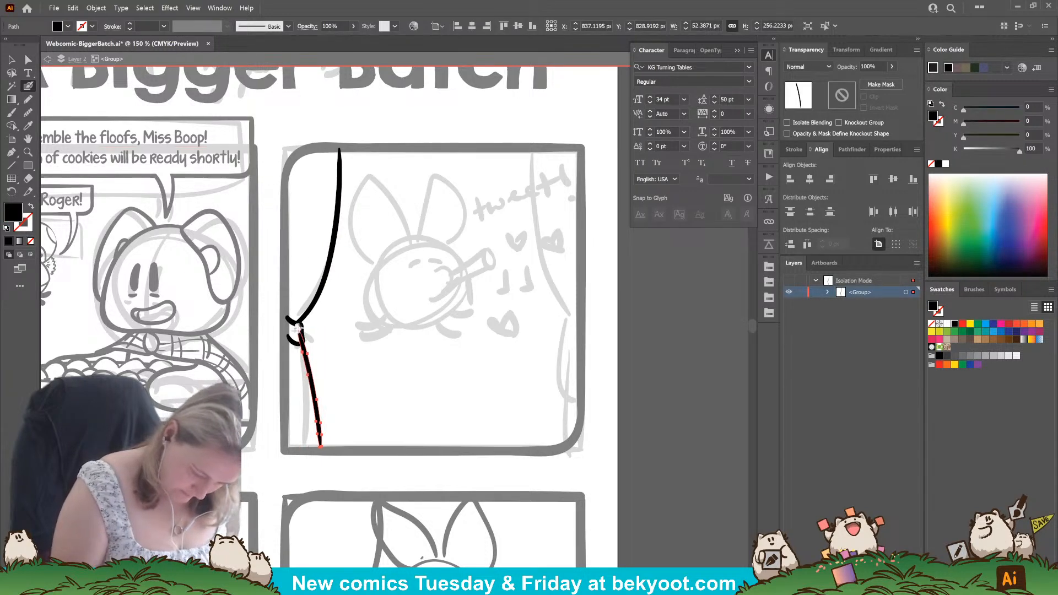
pyautogui.moveTo(301, 339); pyautogui.dragTo(311, 343)
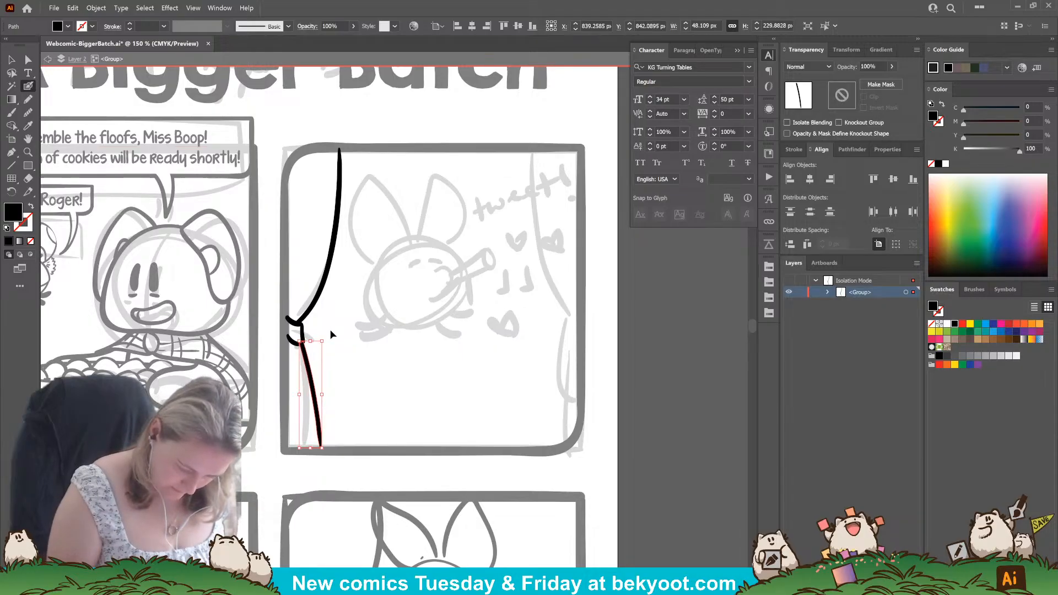
pyautogui.keyDown('ctrl'); pyautogui.click(331, 334); pyautogui.keyUp('ctrl')
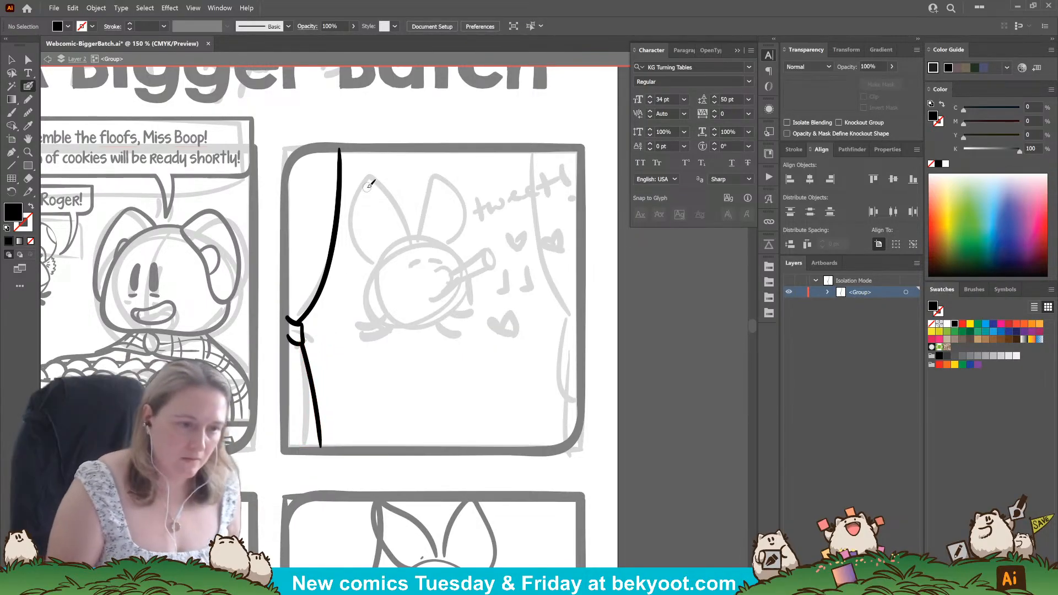
# Ink thin fold lines above and below the left curtain's tie, redoing the first one.
pyautogui.moveTo(323, 241); pyautogui.dragTo(348, 293)
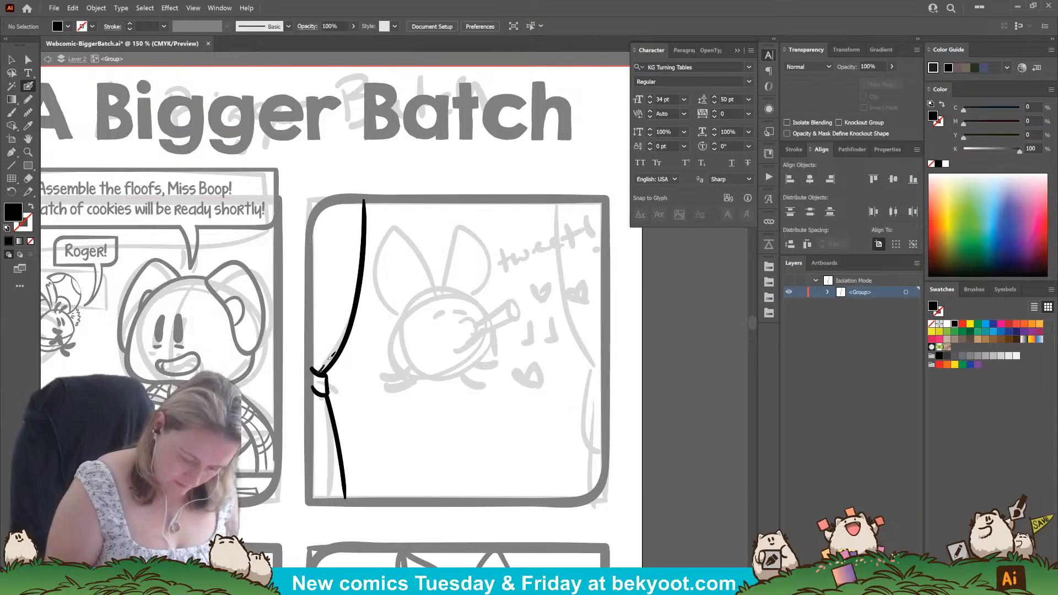
pyautogui.moveTo(329, 361); pyautogui.dragTo(343, 296)
pyautogui.hotkey('ctrl', 'z')
pyautogui.moveTo(319, 373); pyautogui.dragTo(344, 269)
pyautogui.moveTo(321, 395); pyautogui.dragTo(330, 498)
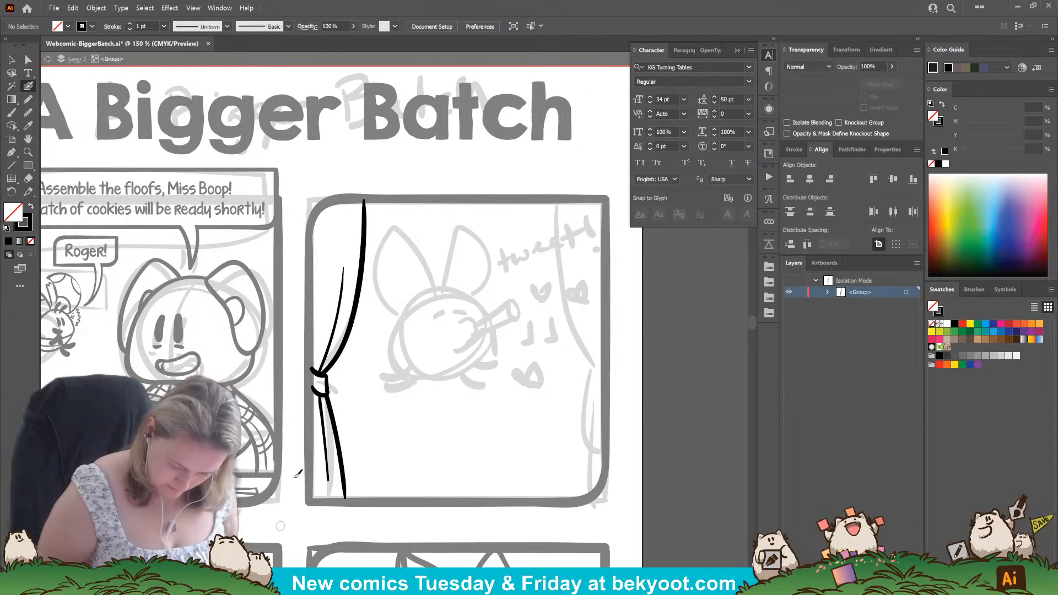
pyautogui.moveTo(348, 376)
pyautogui.mouseDown()
pyautogui.moveTo(333, 419)
pyautogui.moveTo(315, 356)
pyautogui.moveTo(316, 235)
pyautogui.mouseUp()
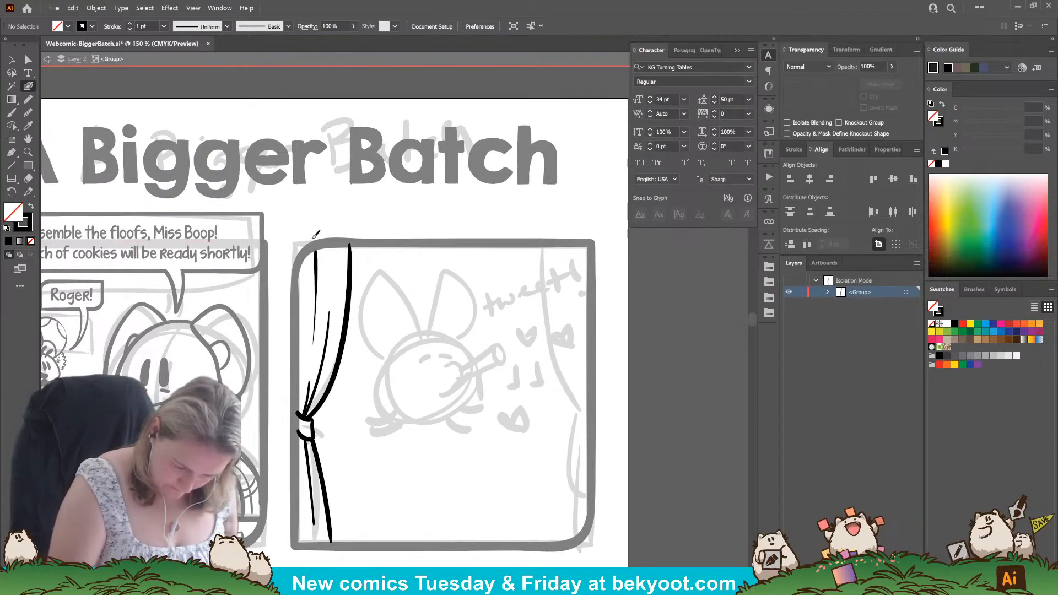
# Ink a straight horizontal line across the second panel at tie height and the right curtain's curved upper edge down to it.
pyautogui.moveTo(389, 464); pyautogui.dragTo(378, 419)
pyautogui.moveTo(457, 455); pyautogui.dragTo(404, 453)
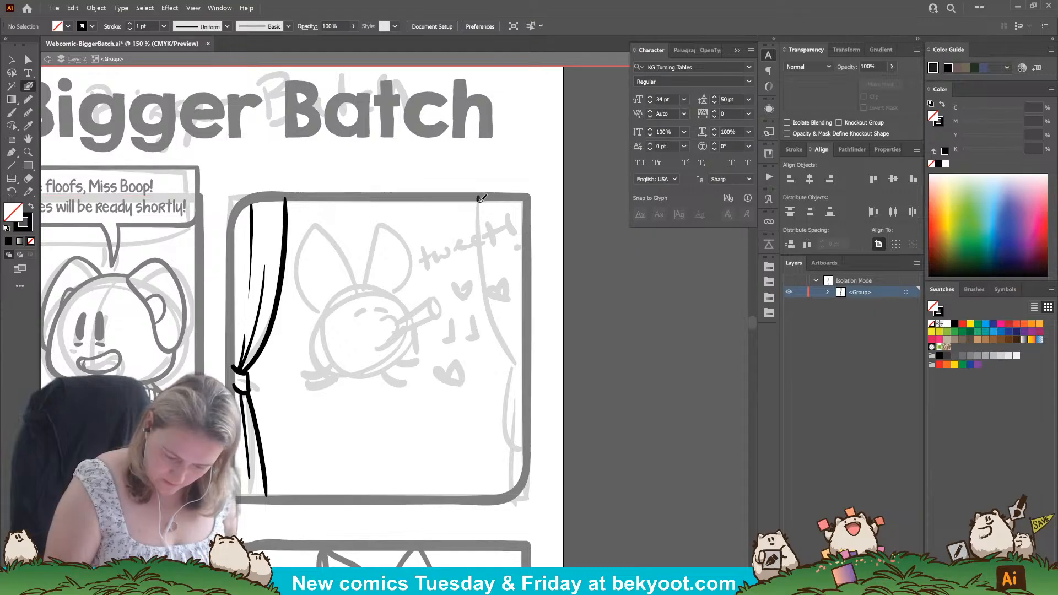
pyautogui.moveTo(482, 198); pyautogui.dragTo(480, 302)
pyautogui.hotkey('ctrl', 'z')
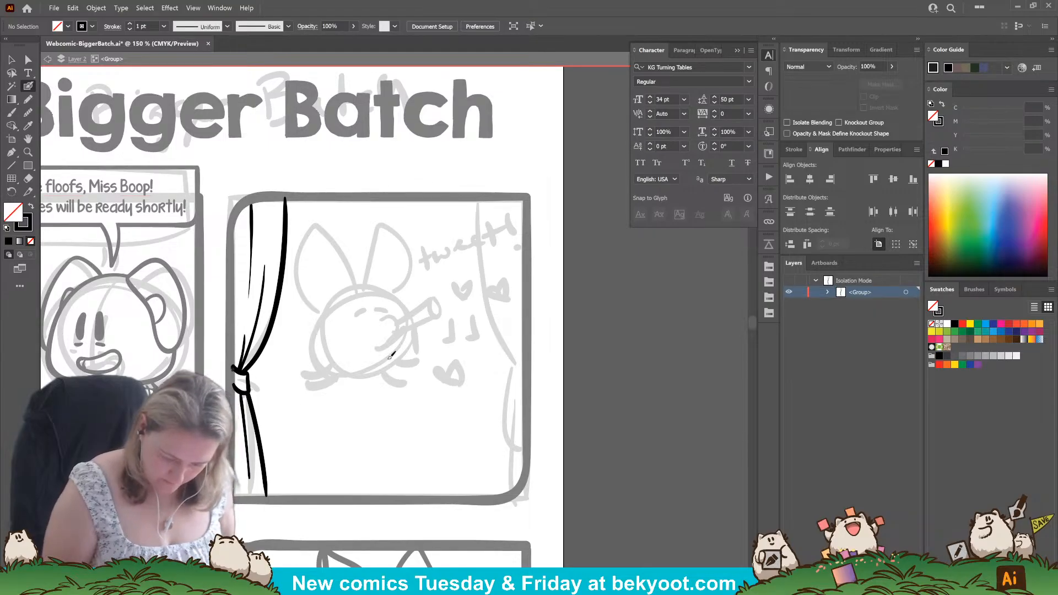
pyautogui.moveTo(230, 368); pyautogui.dragTo(532, 368)
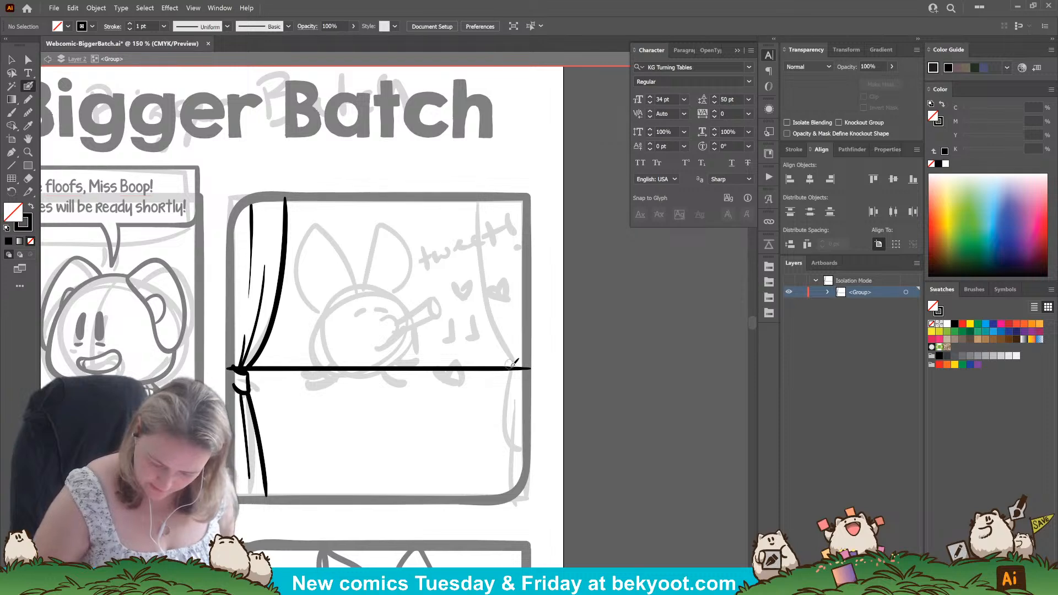
pyautogui.moveTo(513, 368)
pyautogui.mouseDown()
pyautogui.moveTo(477, 196)
pyautogui.moveTo(521, 368)
pyautogui.mouseUp()
pyautogui.hotkey('ctrl', 'z')
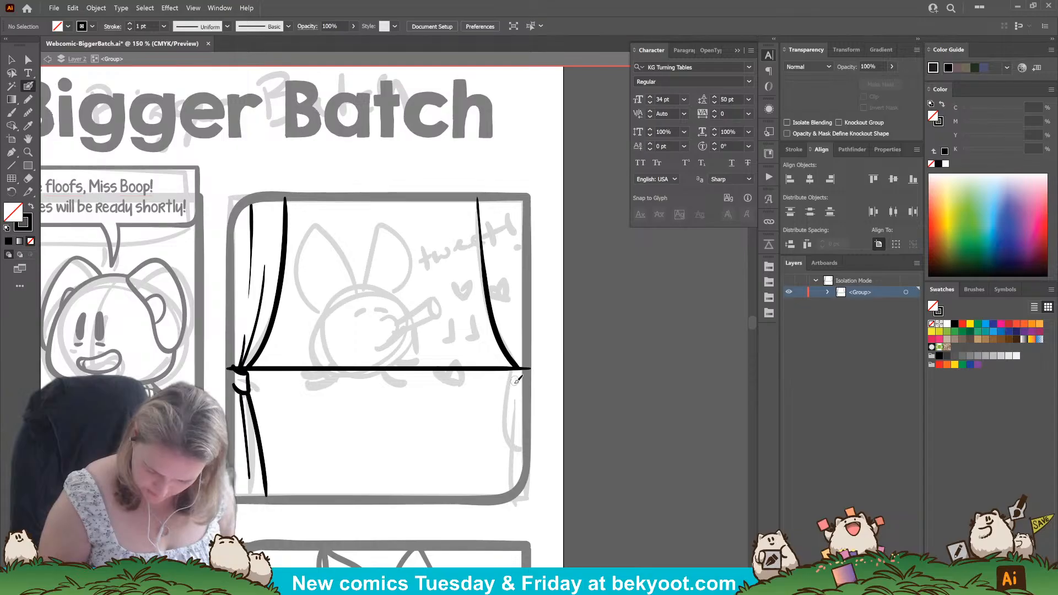
# Ink the right curtain's tie band and its lower edge down to the frame, redoing the lower edge stroke.
pyautogui.moveTo(513, 374)
pyautogui.mouseDown()
pyautogui.moveTo(515, 393)
pyautogui.moveTo(528, 390)
pyautogui.mouseUp()
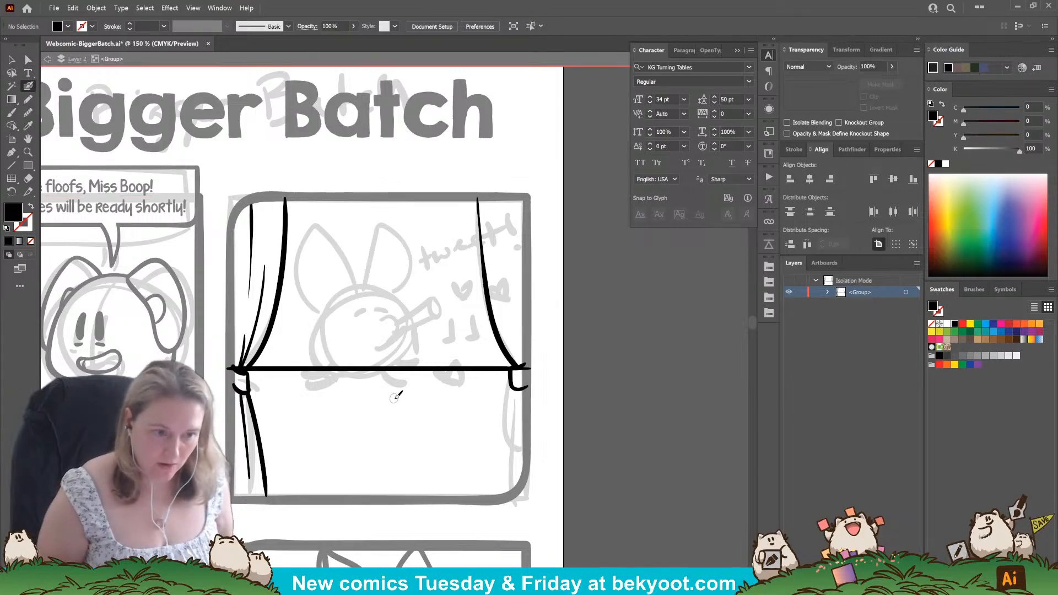
pyautogui.moveTo(515, 387); pyautogui.dragTo(498, 495)
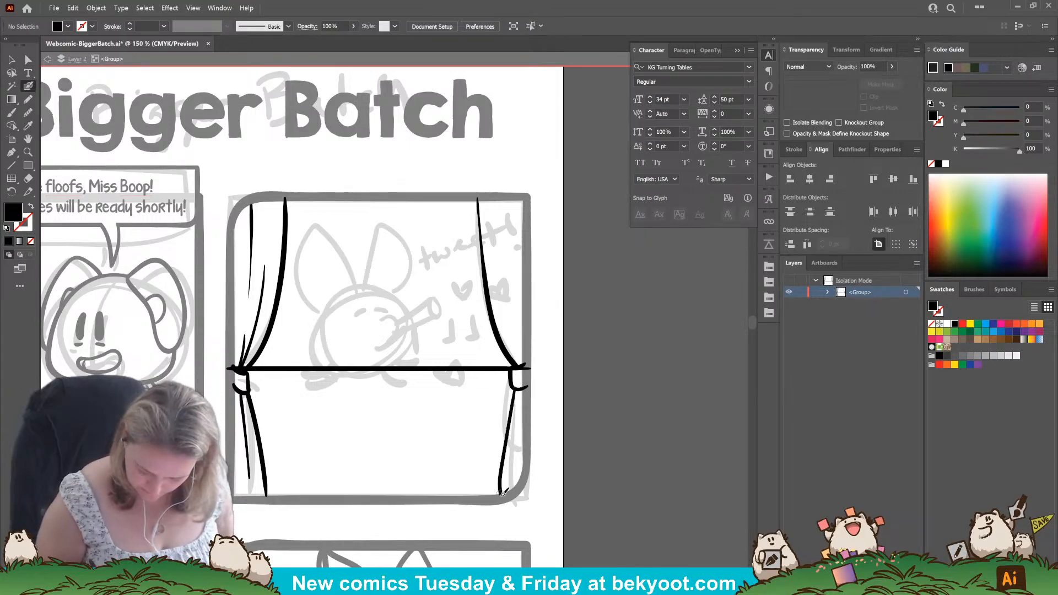
pyautogui.hotkey('ctrl', 'z')
pyautogui.moveTo(514, 391); pyautogui.dragTo(501, 498)
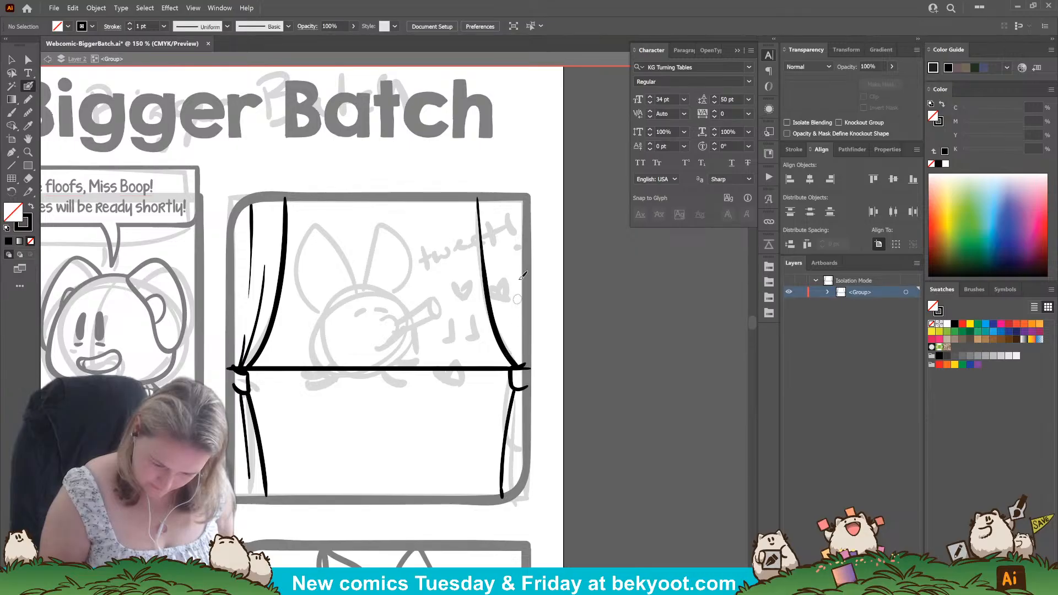
# Ink thin fold lines inside the upper part of the right curtain, redoing the first stroke.
pyautogui.moveTo(502, 272)
pyautogui.mouseDown()
pyautogui.moveTo(526, 368)
pyautogui.moveTo(504, 235)
pyautogui.mouseUp()
pyautogui.hotkey('ctrl', 'z')
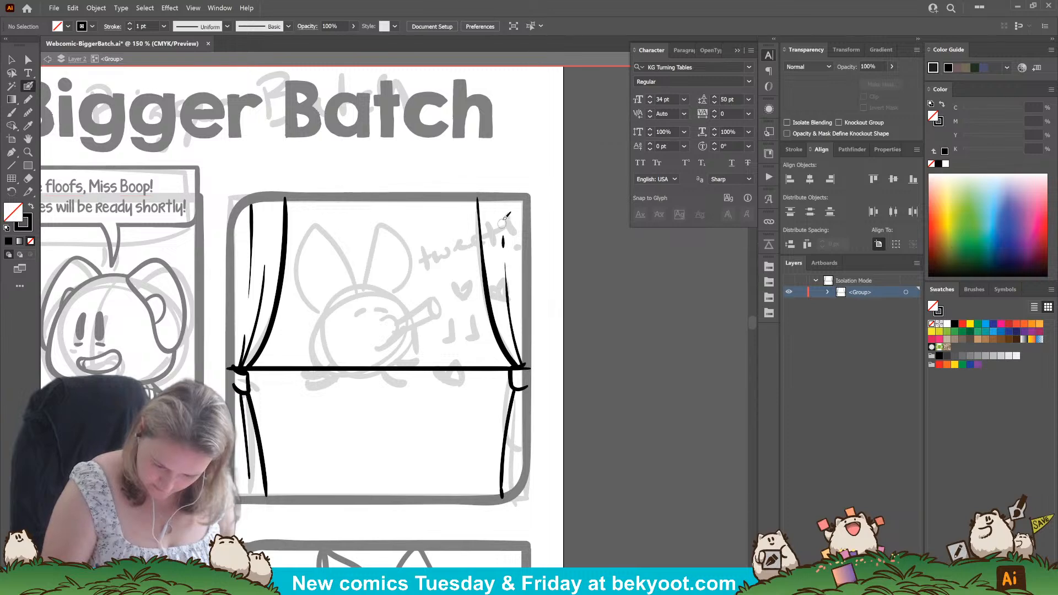
pyautogui.moveTo(513, 472); pyautogui.dragTo(511, 453)
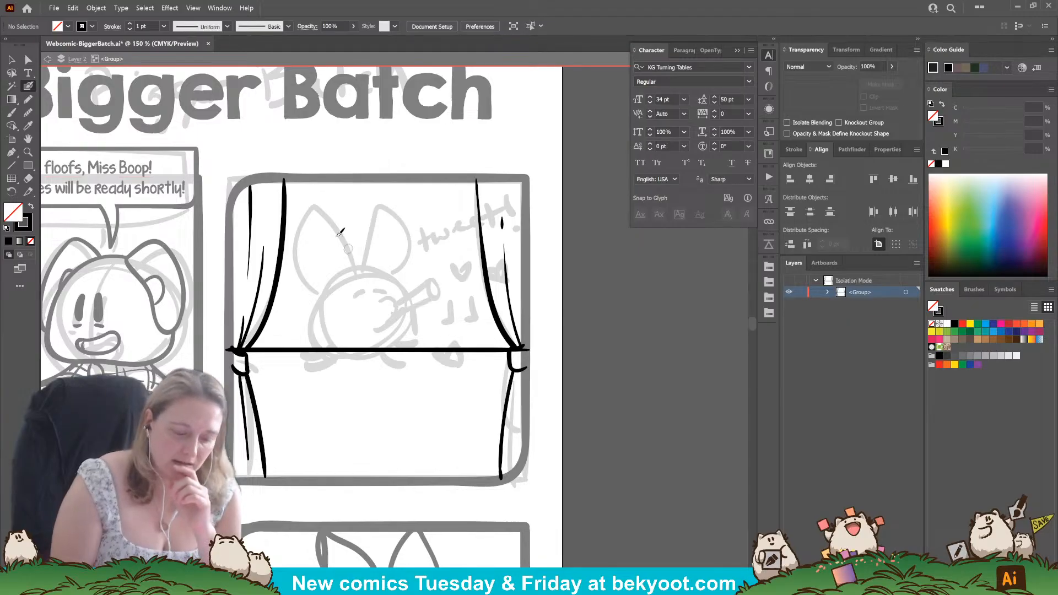
pyautogui.moveTo(267, 178); pyautogui.dragTo(258, 467)
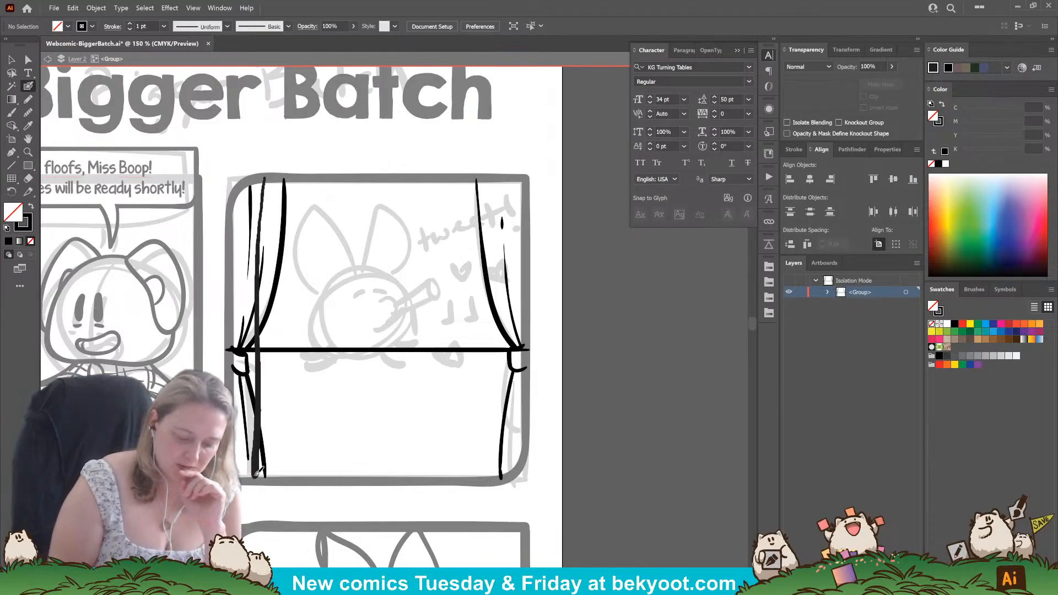
pyautogui.moveTo(248, 352)
pyautogui.mouseDown()
pyautogui.moveTo(244, 187)
pyautogui.moveTo(263, 177)
pyautogui.mouseUp()
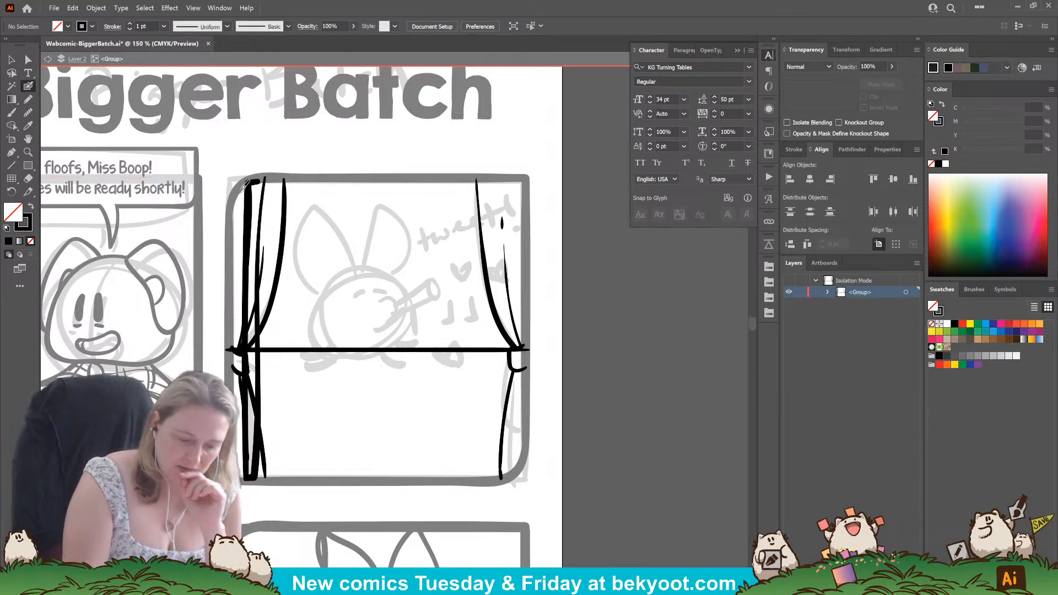
pyautogui.moveTo(249, 184); pyautogui.dragTo(228, 213)
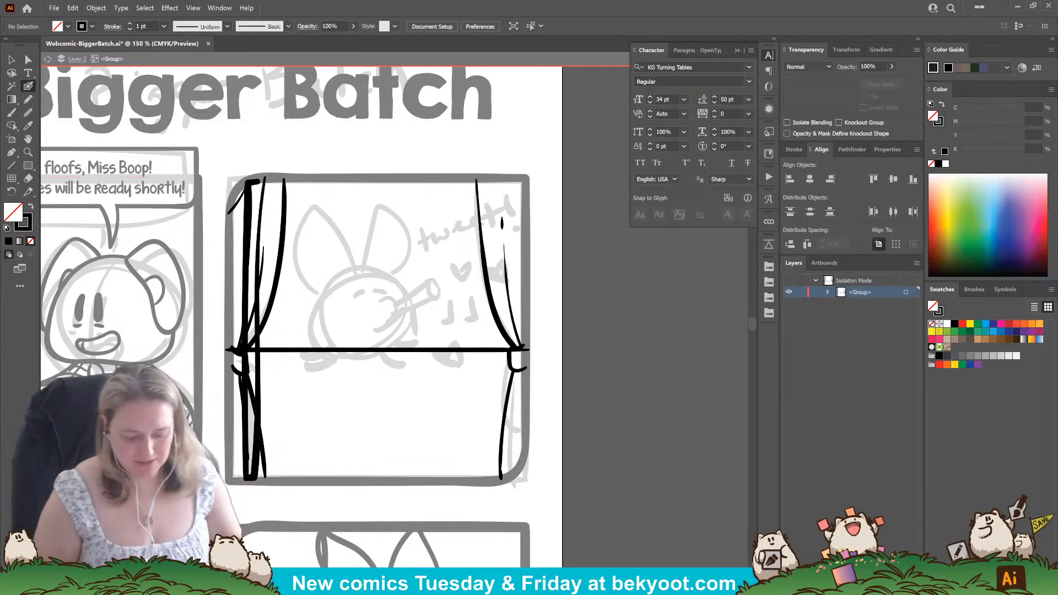
pyautogui.hotkey('ctrl', 'z')
pyautogui.hotkey('ctrl', 'z')
pyautogui.hotkey('ctrl', 'z')
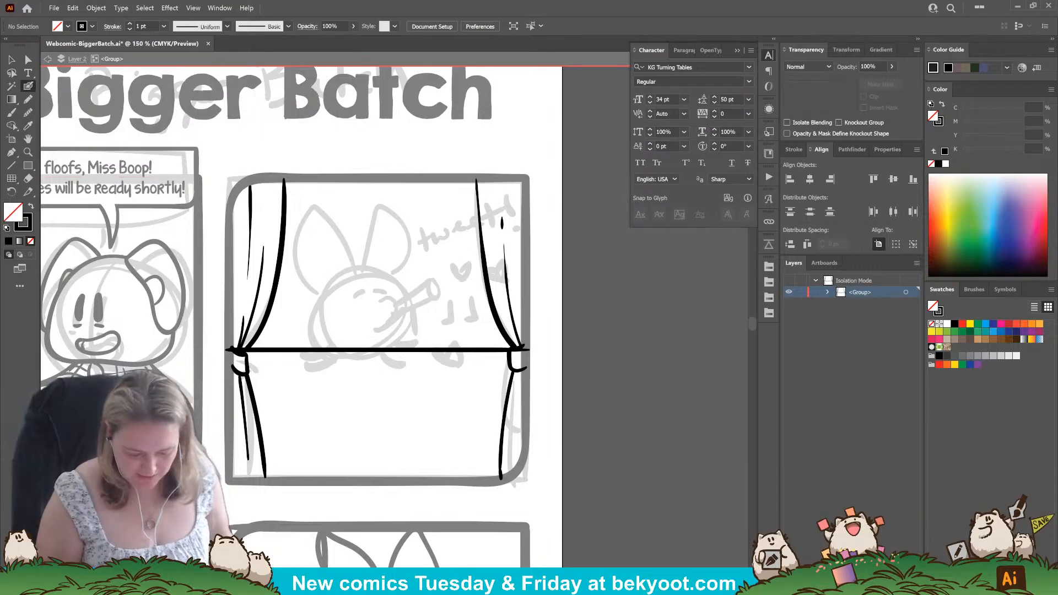
# Delete the straight horizontal line across the second panel and tidy the right curtain's fold line and upper edge where they meet the tie.
pyautogui.moveTo(450, 351); pyautogui.dragTo(414, 350)
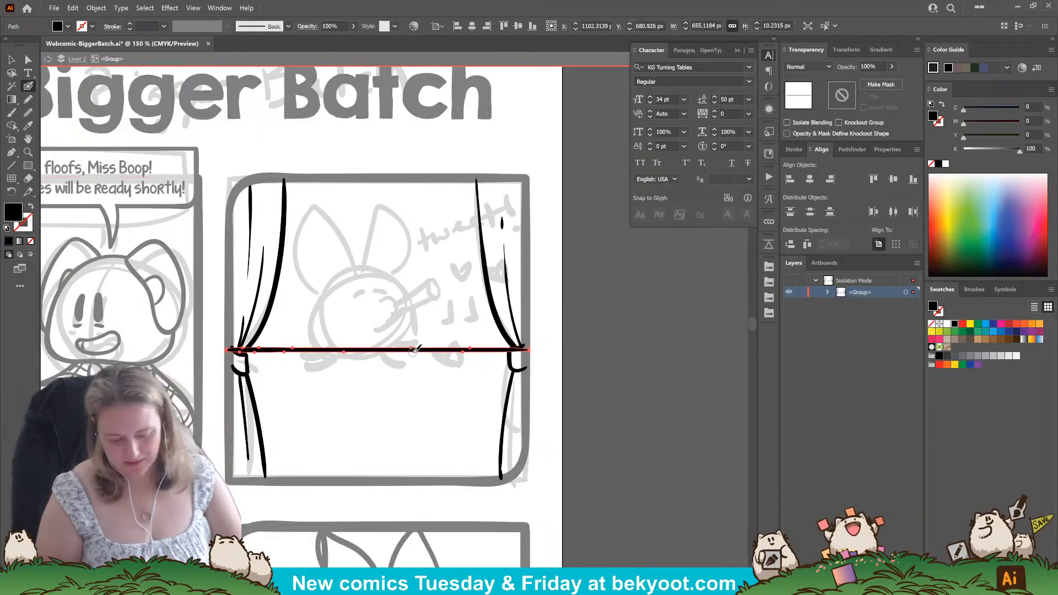
pyautogui.press('Delete')
pyautogui.moveTo(519, 333); pyautogui.dragTo(504, 243)
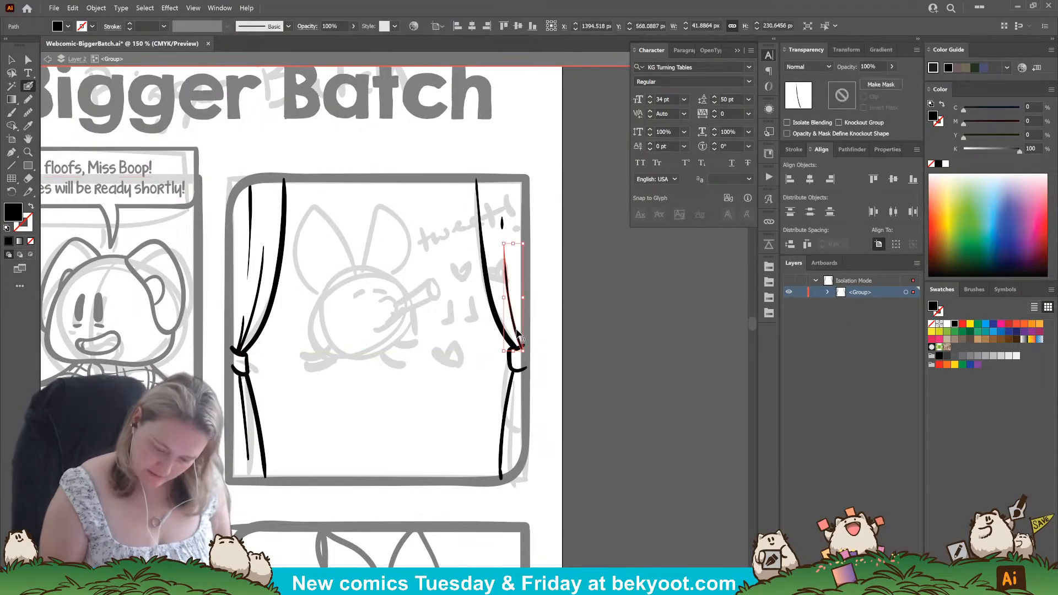
pyautogui.moveTo(524, 351); pyautogui.dragTo(518, 353)
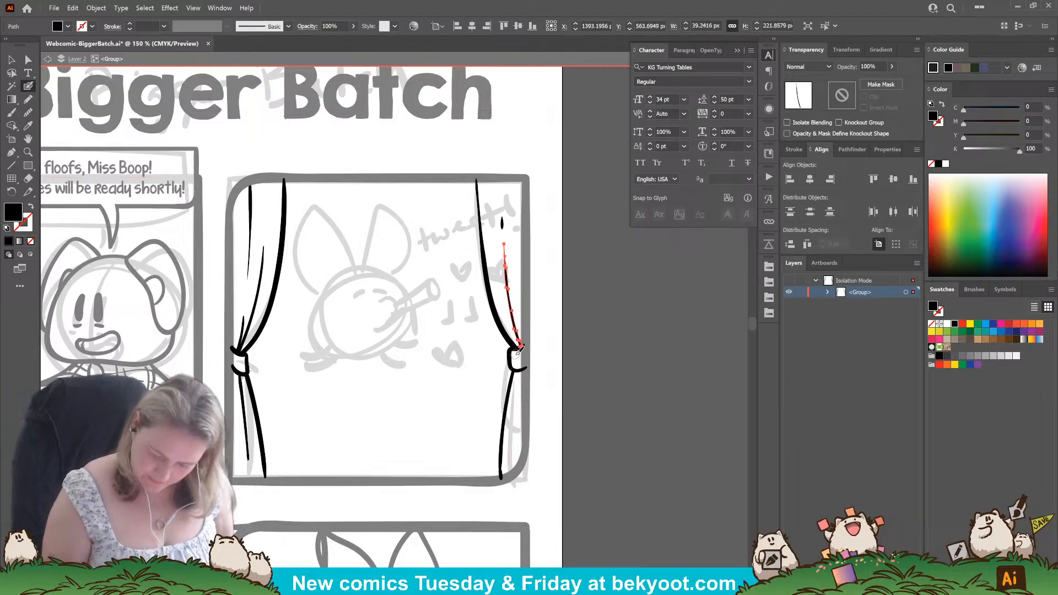
pyautogui.moveTo(477, 177)
pyautogui.mouseDown()
pyautogui.moveTo(515, 345)
pyautogui.moveTo(509, 337)
pyautogui.moveTo(507, 358)
pyautogui.mouseUp()
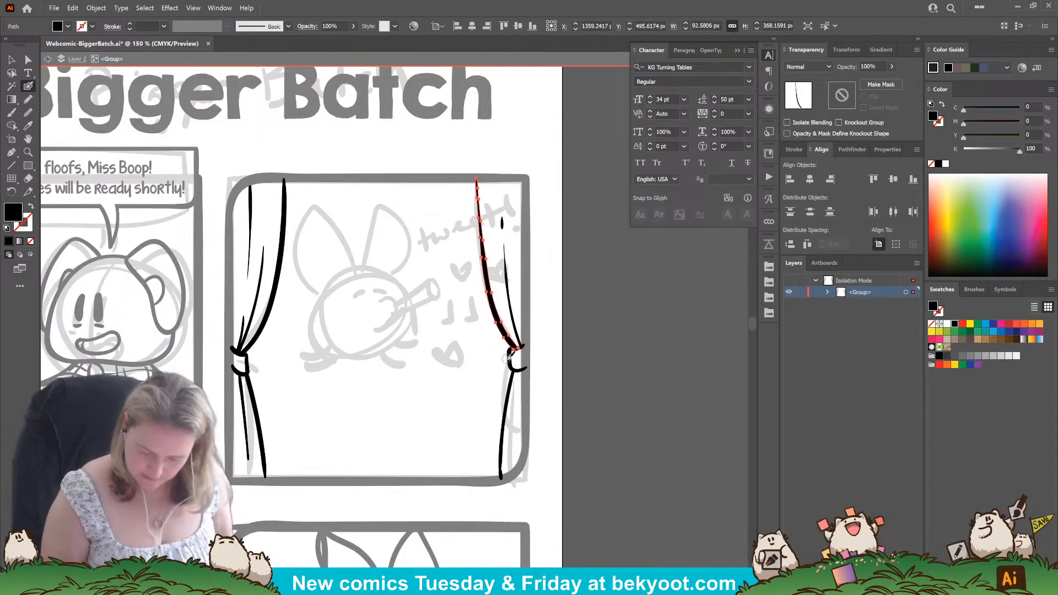
pyautogui.keyDown('ctrl'); pyautogui.click(566, 373); pyautogui.keyUp('ctrl')
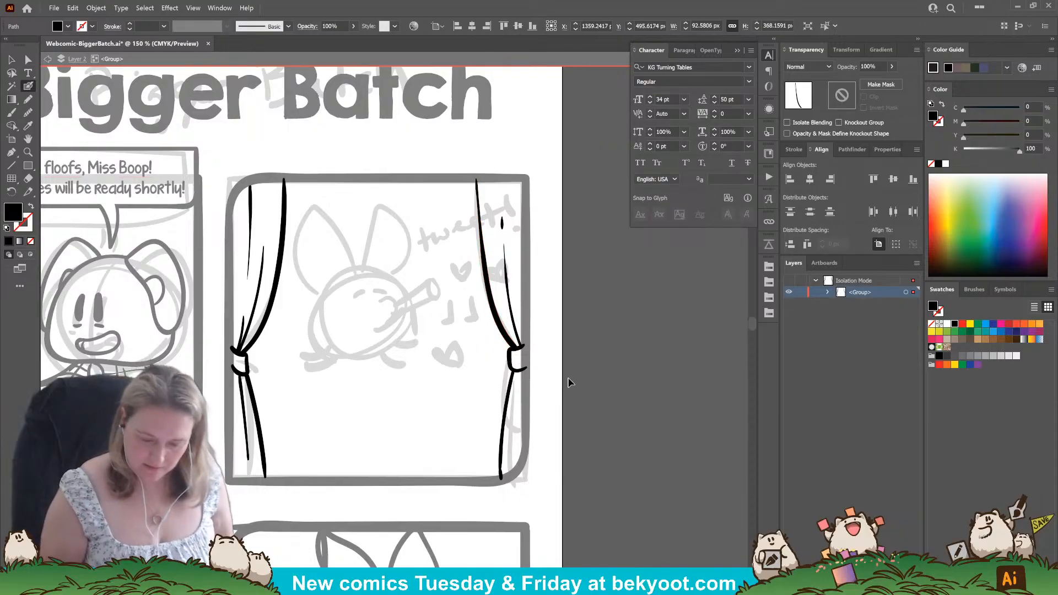
pyautogui.moveTo(554, 166)
pyautogui.mouseDown()
pyautogui.moveTo(559, 476)
pyautogui.moveTo(651, 151)
pyautogui.mouseUp()
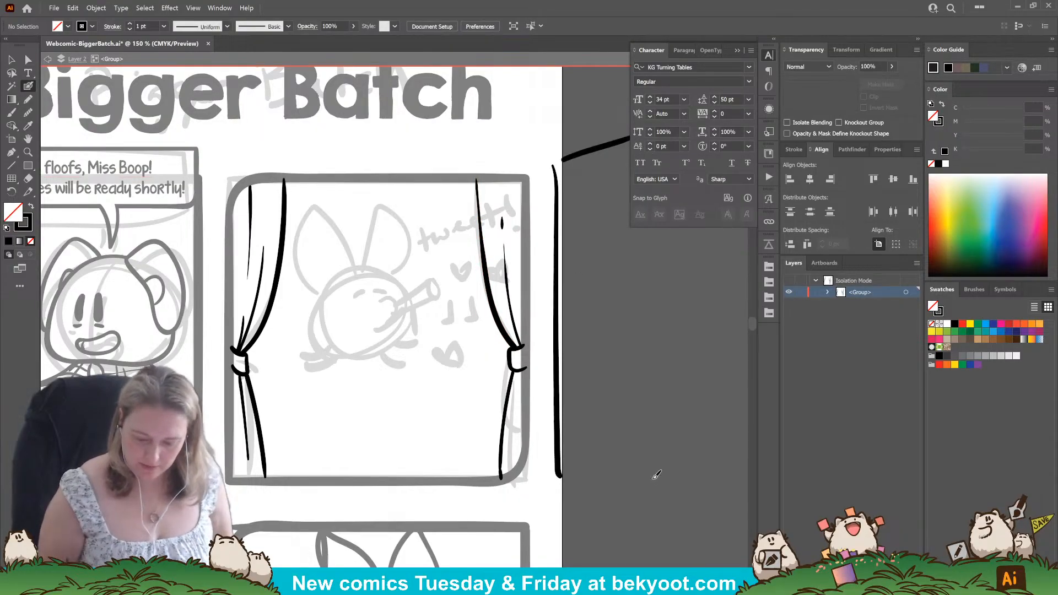
pyautogui.moveTo(656, 475); pyautogui.dragTo(575, 479)
pyautogui.moveTo(568, 158)
pyautogui.mouseDown()
pyautogui.moveTo(576, 455)
pyautogui.moveTo(659, 264)
pyautogui.moveTo(653, 229)
pyautogui.mouseUp()
pyautogui.moveTo(616, 159); pyautogui.dragTo(595, 164)
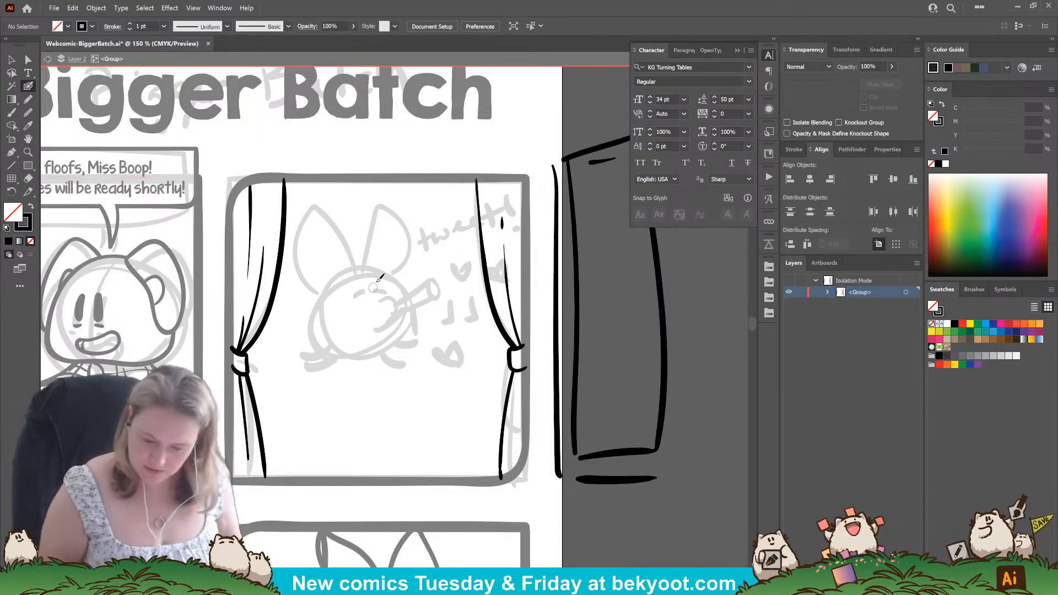
pyautogui.moveTo(680, 370); pyautogui.dragTo(594, 385)
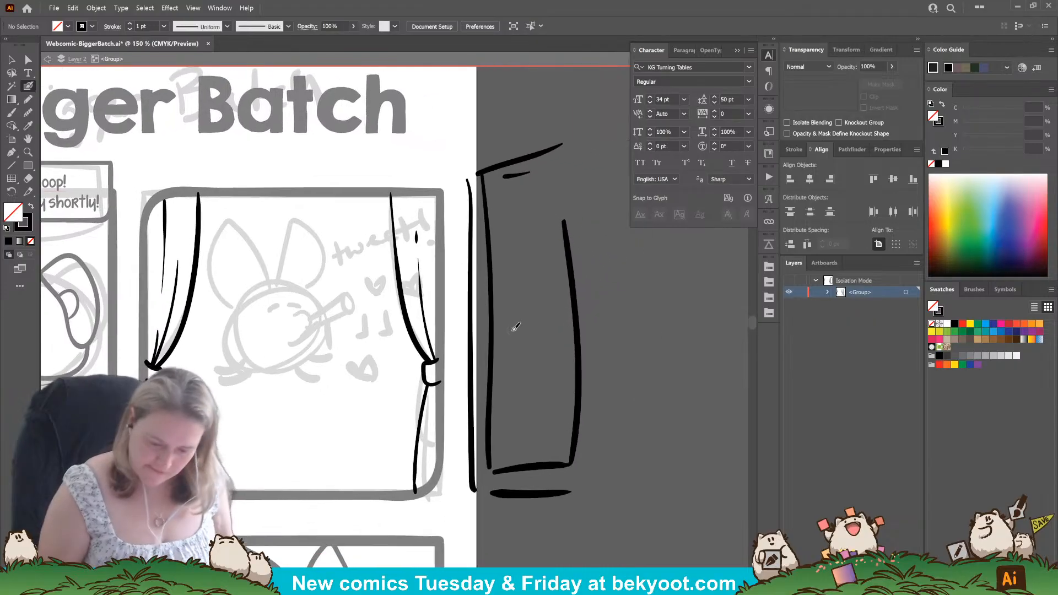
pyautogui.click(15, 59)
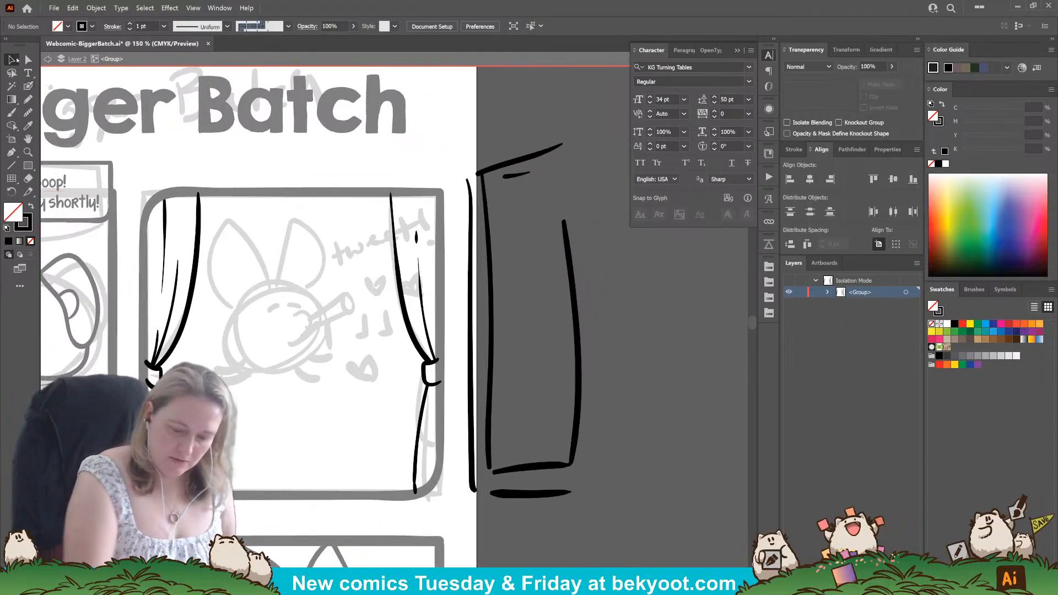
pyautogui.click(577, 226)
pyautogui.keyDown('shift'); pyautogui.click(513, 496); pyautogui.keyUp('shift')
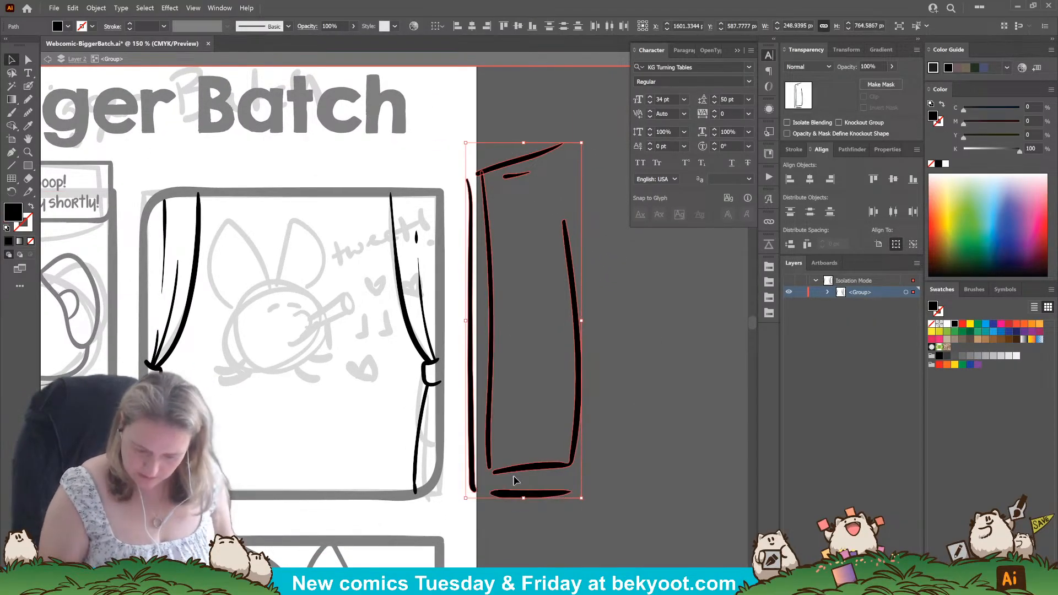
pyautogui.press('Delete')
# Fill the small gap at the top of the second panel's right curtain tie with a black shape.
pyautogui.hscroll(-3, 386, 441)
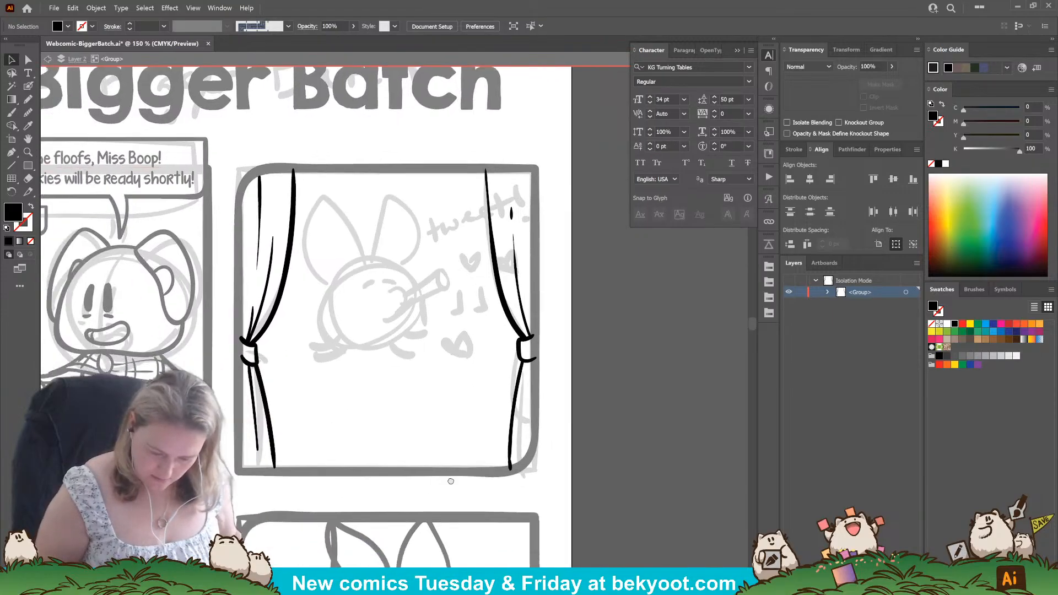
pyautogui.scroll(-2, 415, 439)
pyautogui.moveTo(430, 441); pyautogui.dragTo(445, 451)
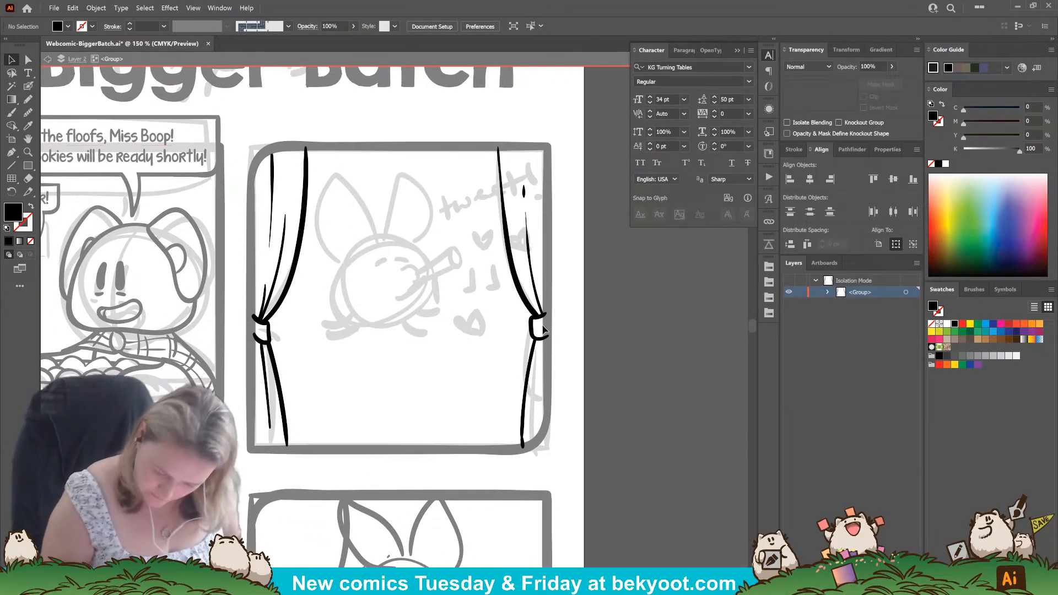
pyautogui.click(28, 99)
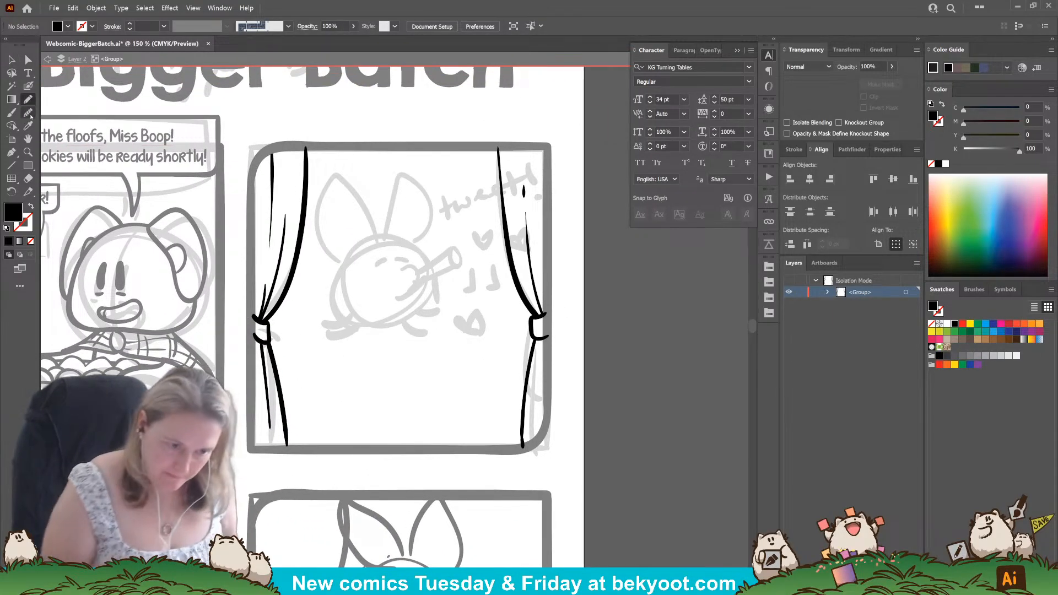
pyautogui.moveTo(530, 308); pyautogui.dragTo(537, 318)
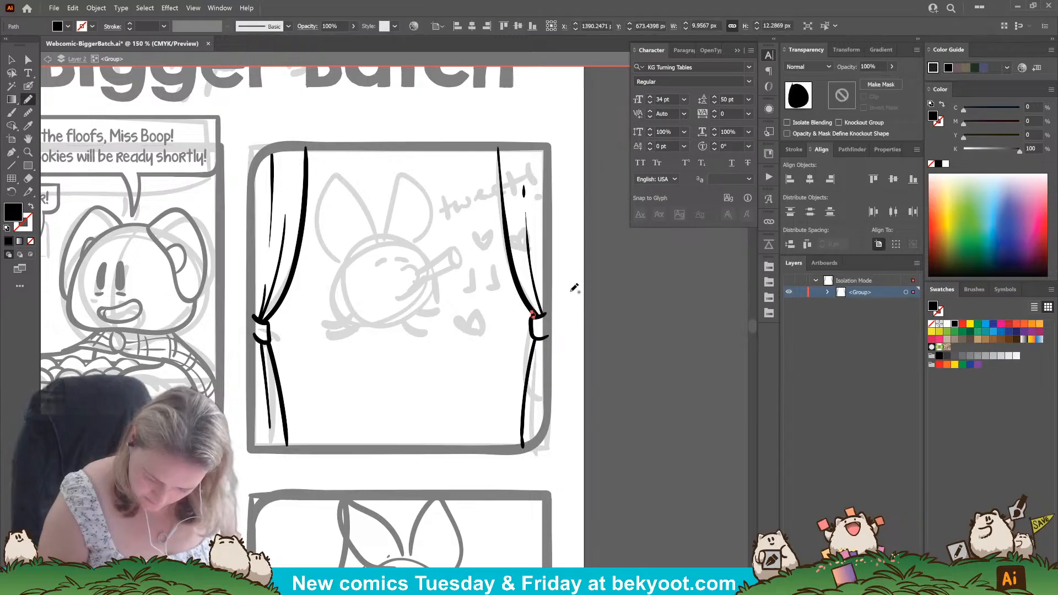
pyautogui.keyDown('ctrl'); pyautogui.click(594, 312); pyautogui.keyUp('ctrl')
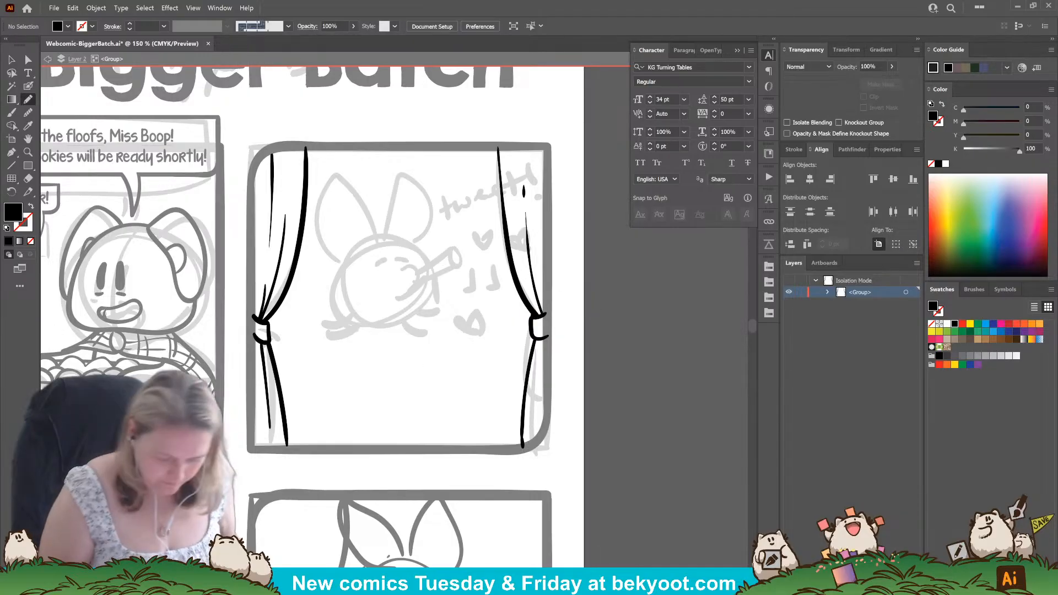
# Ink a thin broken fold line inside the right curtain's lower part, down to the panel frame.
pyautogui.click(28, 86)
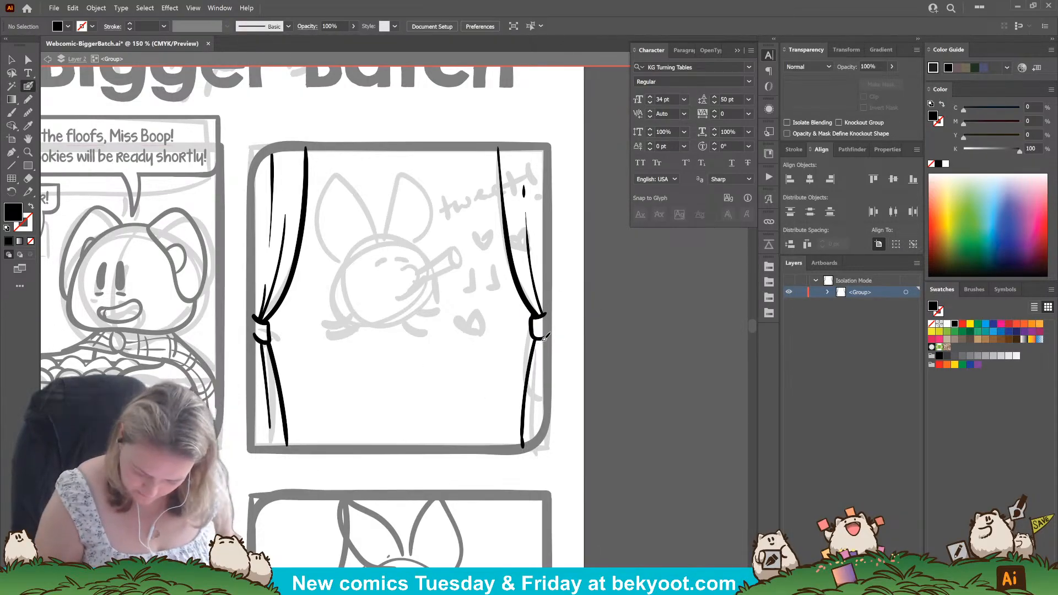
pyautogui.hotkey('shift', 'x')
pyautogui.moveTo(539, 405); pyautogui.dragTo(543, 437)
pyautogui.keyDown('ctrl'); pyautogui.click(542, 442); pyautogui.keyUp('ctrl')
pyautogui.keyDown('ctrl'); pyautogui.click(565, 411); pyautogui.keyUp('ctrl')
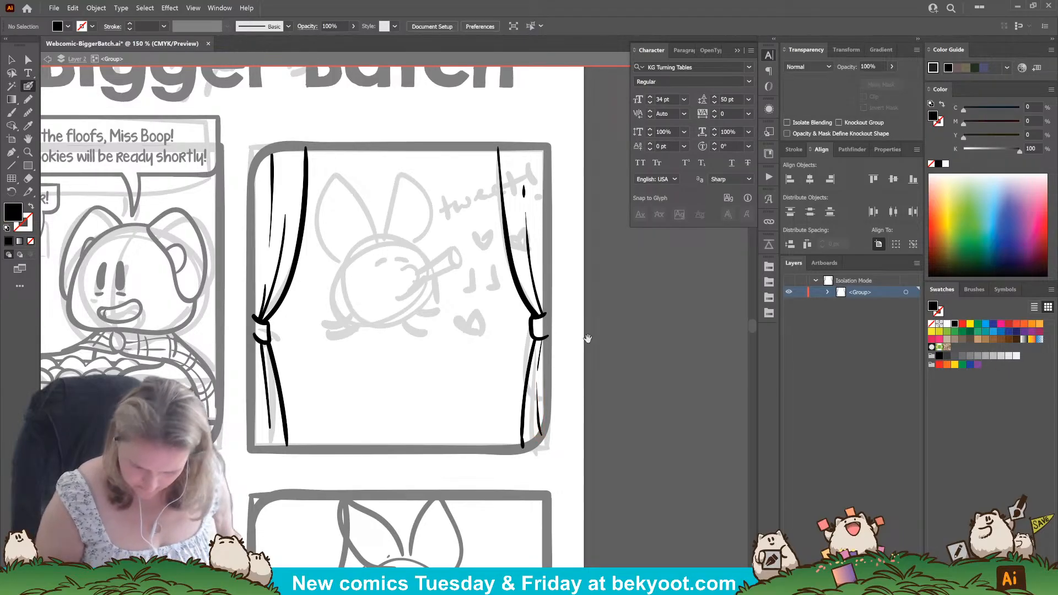
# Draw a marker X below the sketched figure in the second panel, group the curtain strokes without it, and exit isolation mode.
pyautogui.moveTo(588, 337); pyautogui.dragTo(594, 324)
pyautogui.moveTo(455, 346)
pyautogui.mouseDown()
pyautogui.moveTo(468, 338)
pyautogui.moveTo(410, 359)
pyautogui.moveTo(430, 359)
pyautogui.mouseUp()
pyautogui.press('v')
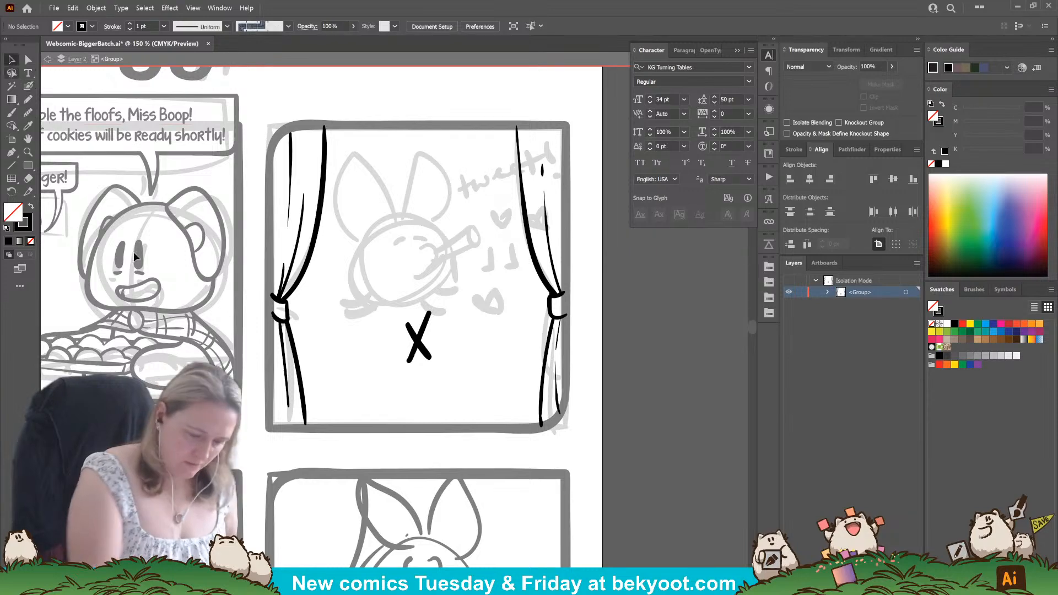
pyautogui.moveTo(263, 112)
pyautogui.mouseDown()
pyautogui.moveTo(500, 393)
pyautogui.moveTo(584, 437)
pyautogui.mouseUp()
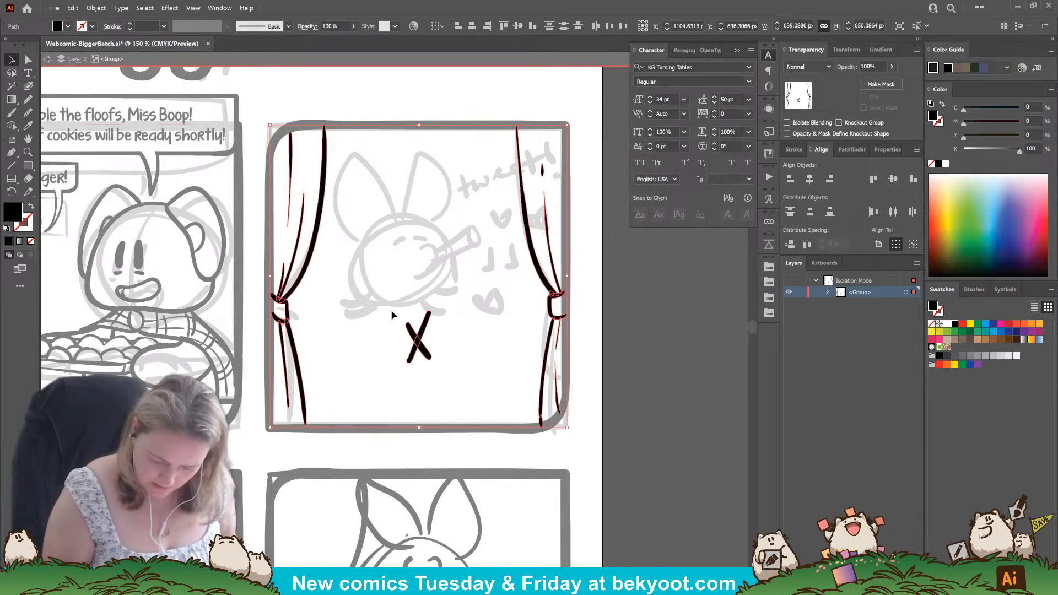
pyautogui.hotkey('ctrl', 'g')
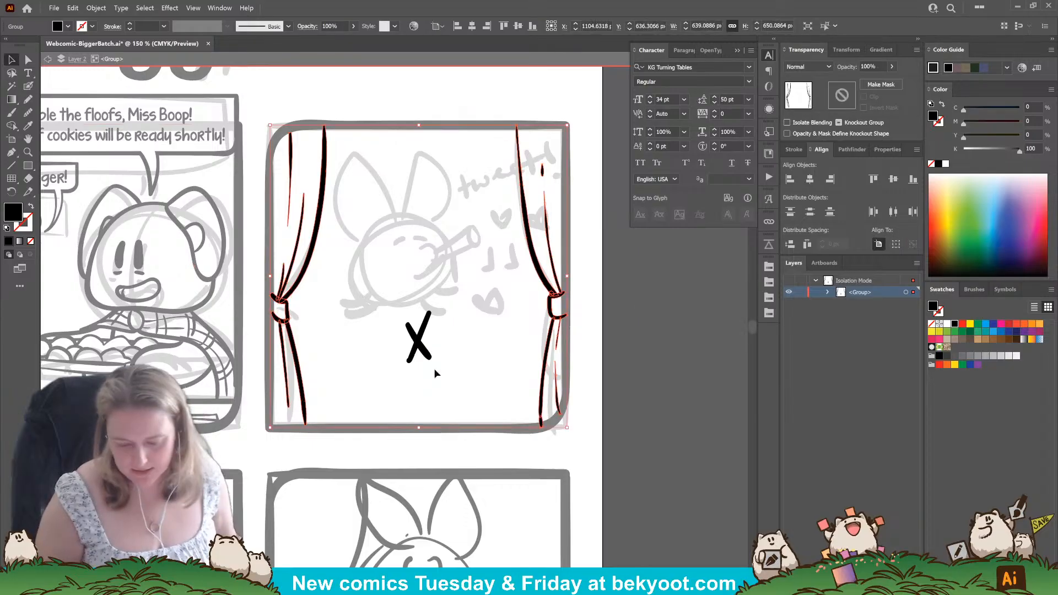
pyautogui.doubleClick(599, 368)
# Place a copy of the curtain group in the third panel, aligned with its frame.
pyautogui.moveTo(424, 471); pyautogui.dragTo(543, 249)
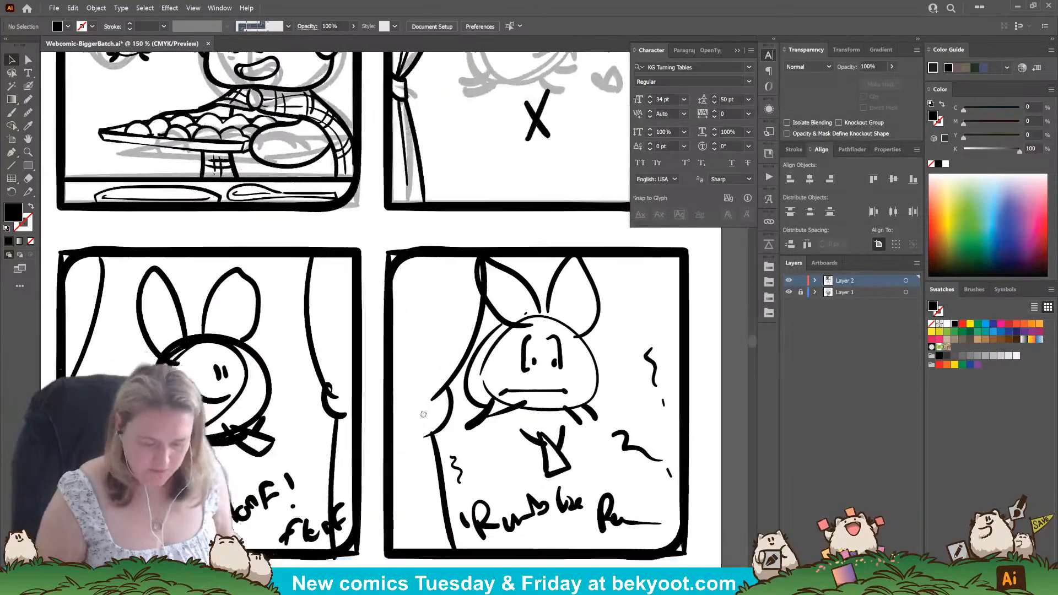
pyautogui.moveTo(423, 414); pyautogui.dragTo(508, 332)
pyautogui.click(273, 397)
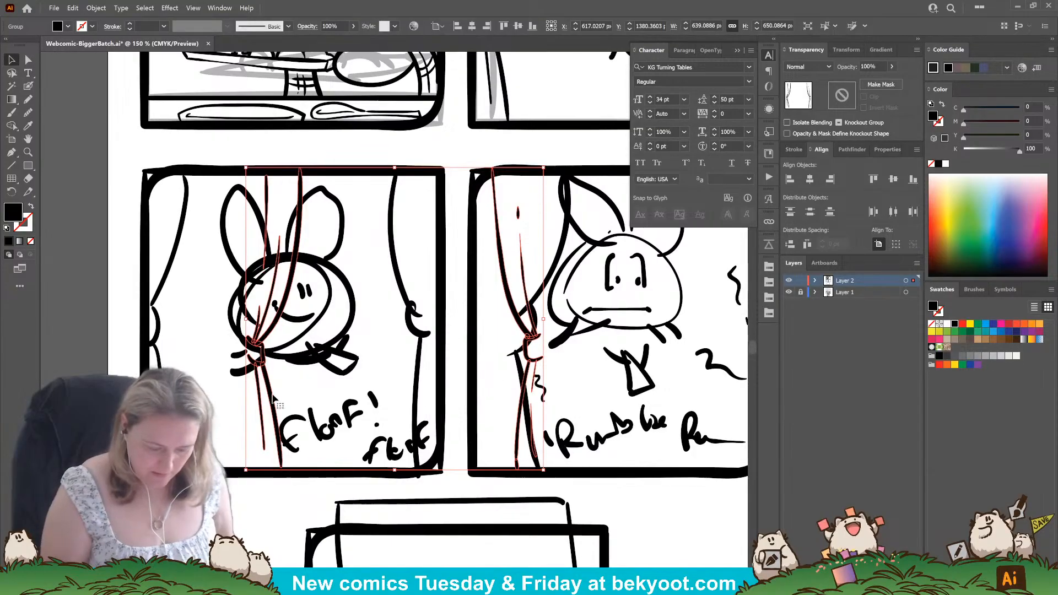
pyautogui.moveTo(273, 397); pyautogui.dragTo(166, 397)
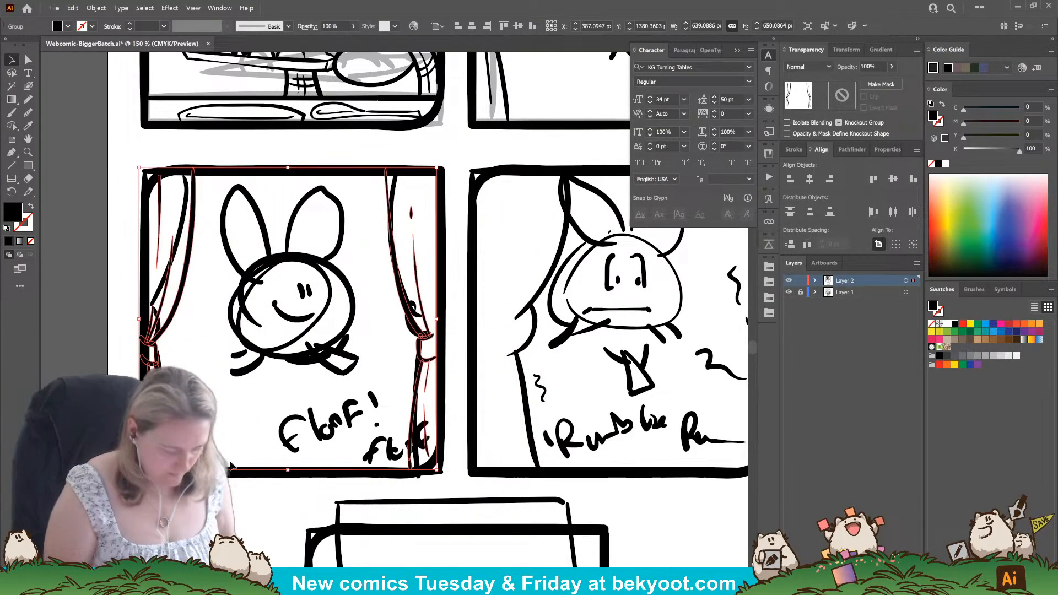
# Paste another copy of the curtain group and fit it inside the fourth panel's frame.
pyautogui.press('ctrl')
pyautogui.hotkey('ctrl', 'v')
pyautogui.moveTo(528, 377); pyautogui.dragTo(508, 395)
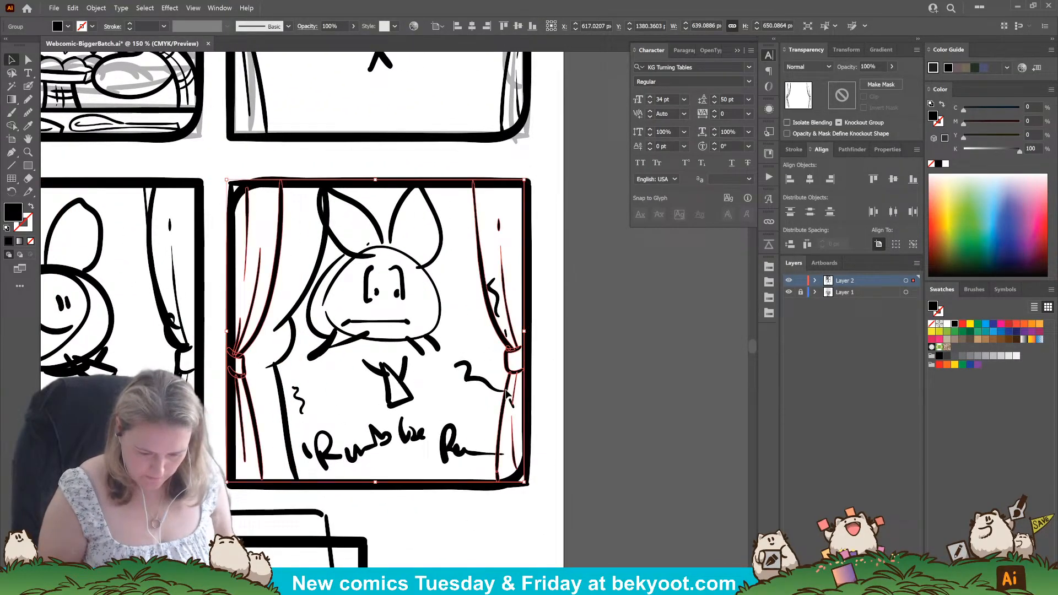
pyautogui.click(618, 318)
# Isolate the second panel's ink group and delete the marker X from it.
pyautogui.moveTo(517, 191); pyautogui.dragTo(563, 488)
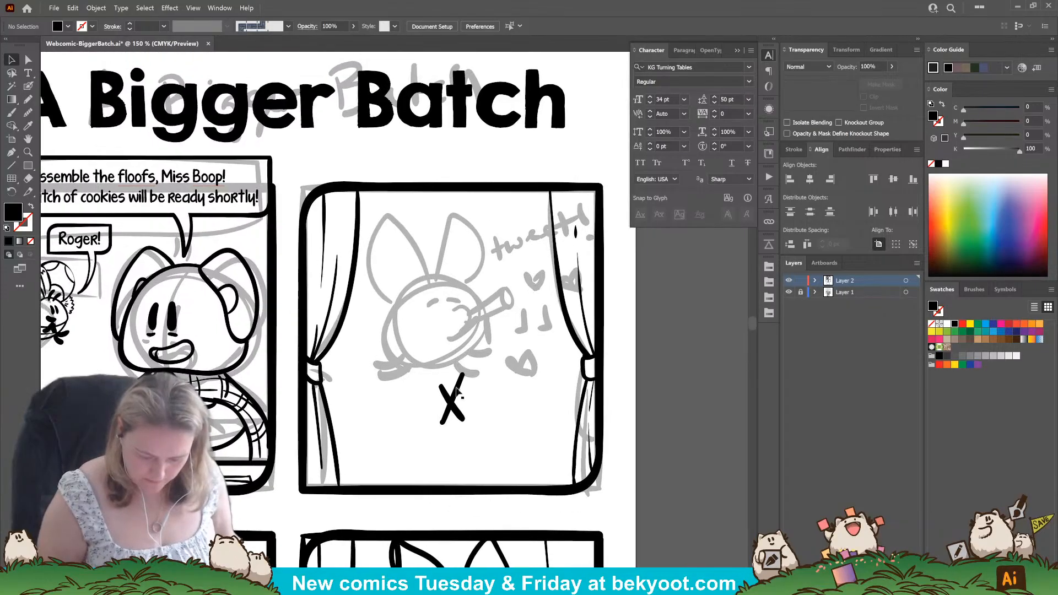
pyautogui.click(461, 430)
pyautogui.doubleClick(453, 408)
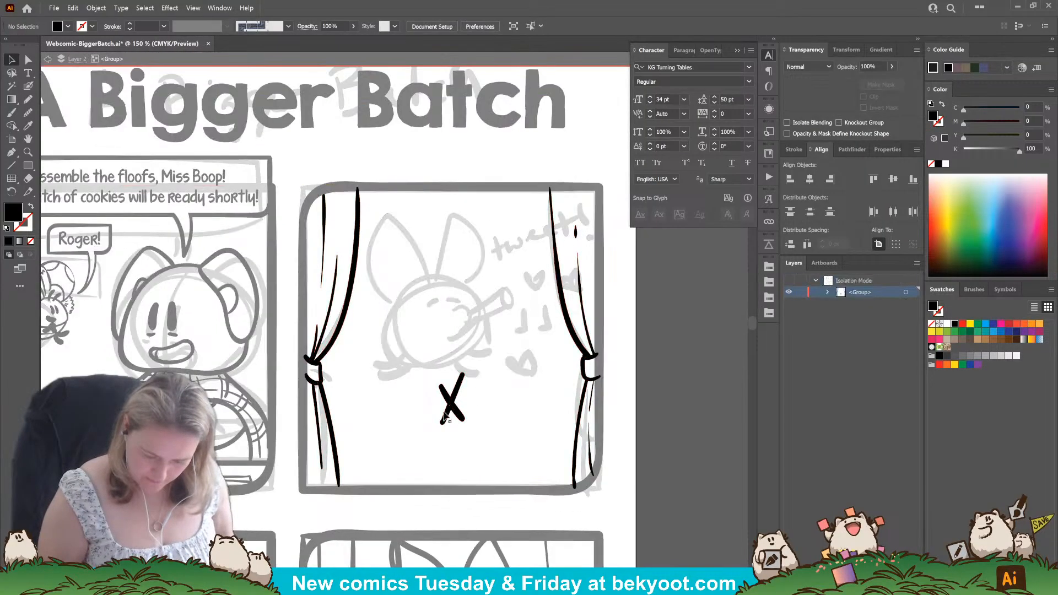
pyautogui.click(460, 400)
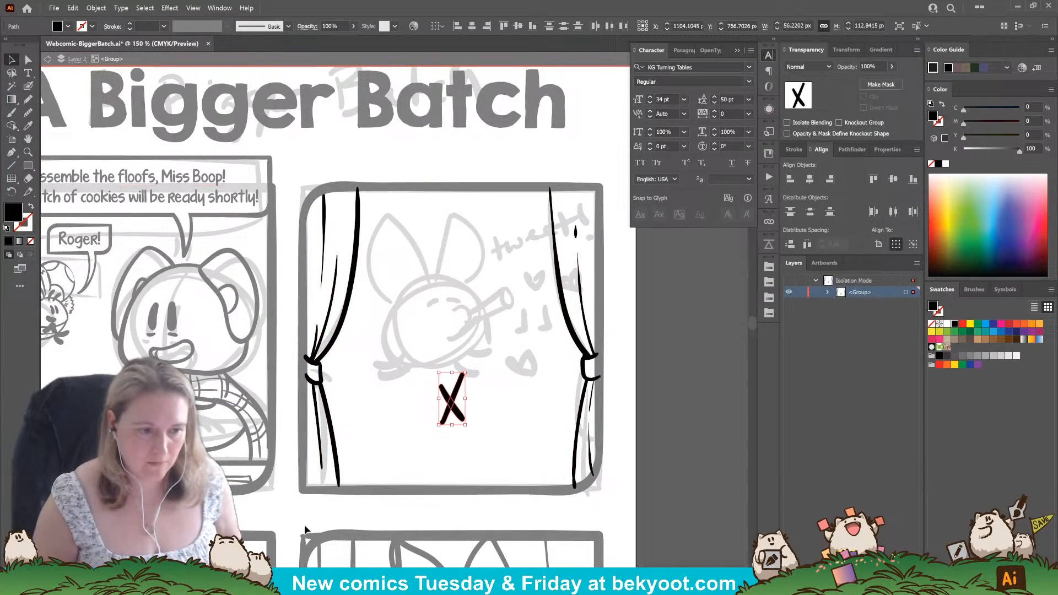
pyautogui.press('Delete')
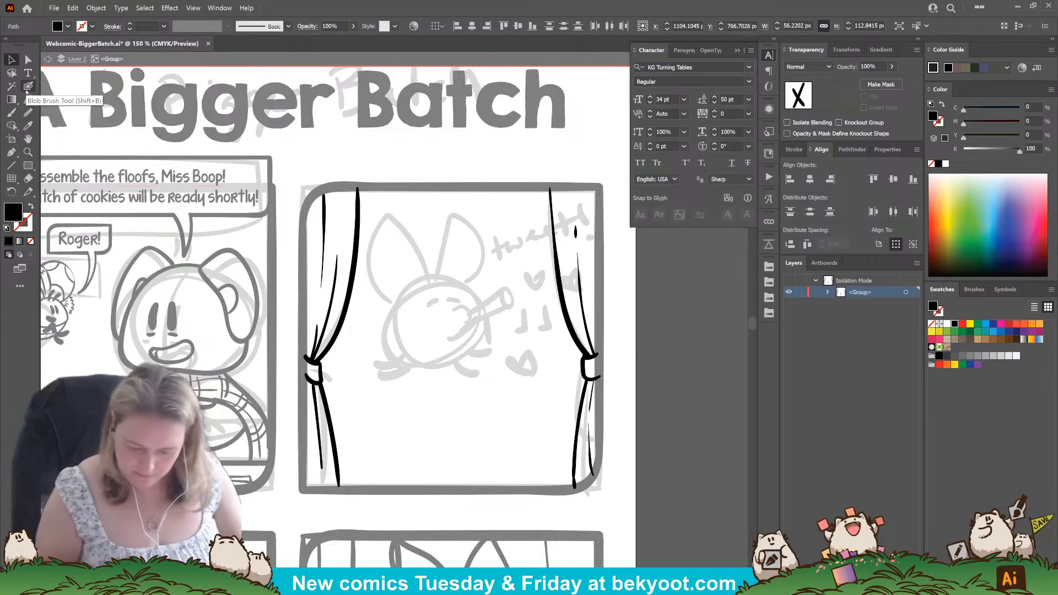
# Ink the character's rounded triangular outline over the second panel's sketch, undoing and redrawing unsatisfactory strokes.
pyautogui.click(27, 89)
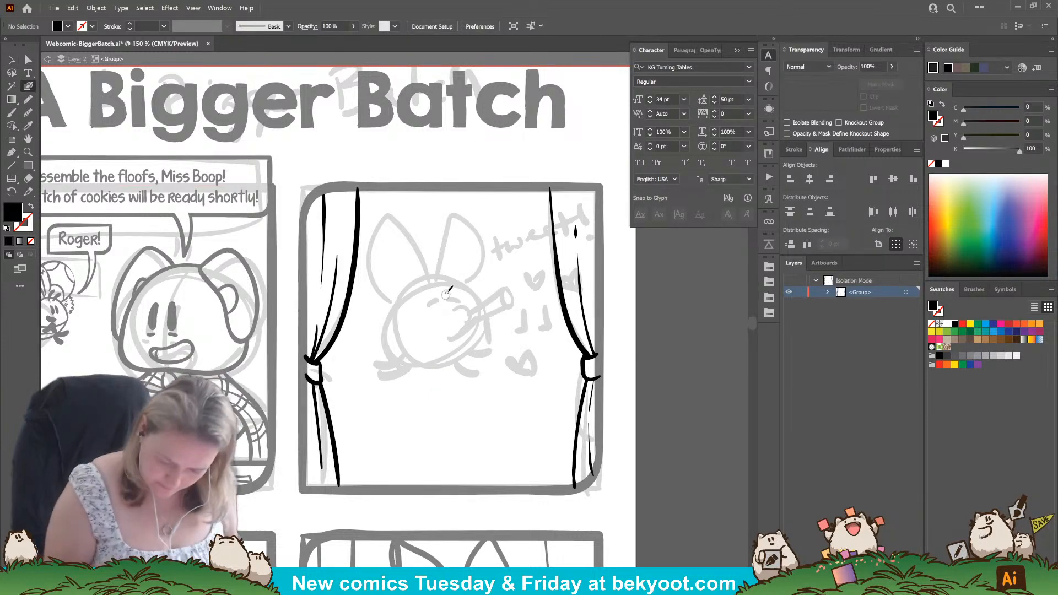
pyautogui.moveTo(450, 287)
pyautogui.mouseDown()
pyautogui.moveTo(422, 286)
pyautogui.moveTo(401, 338)
pyautogui.moveTo(426, 347)
pyautogui.moveTo(477, 330)
pyautogui.moveTo(479, 315)
pyautogui.moveTo(449, 285)
pyautogui.moveTo(410, 297)
pyautogui.moveTo(398, 329)
pyautogui.moveTo(407, 347)
pyautogui.moveTo(449, 352)
pyautogui.mouseUp()
pyautogui.hotkey('shift', 'x')
pyautogui.hotkey('ctrl', 'z')
pyautogui.hotkey('shift', 'x')
pyautogui.hotkey('ctrl', 'z')
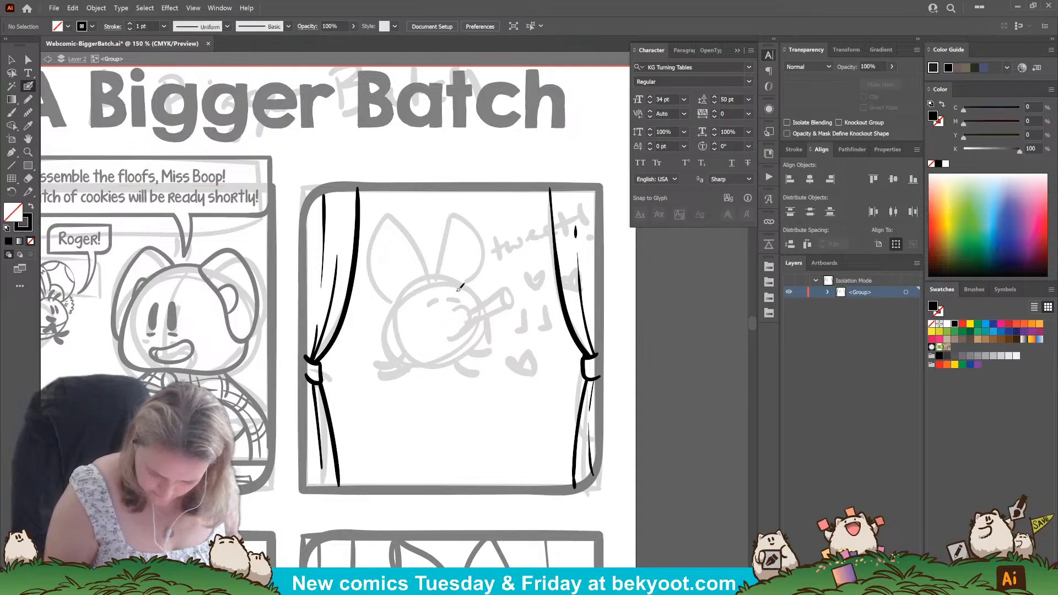
pyautogui.moveTo(461, 283)
pyautogui.mouseDown()
pyautogui.moveTo(425, 283)
pyautogui.moveTo(402, 336)
pyautogui.moveTo(434, 347)
pyautogui.moveTo(480, 334)
pyautogui.moveTo(486, 317)
pyautogui.moveTo(453, 277)
pyautogui.moveTo(429, 281)
pyautogui.moveTo(402, 326)
pyautogui.moveTo(405, 351)
pyautogui.moveTo(451, 353)
pyautogui.moveTo(490, 327)
pyautogui.moveTo(470, 287)
pyautogui.moveTo(436, 277)
pyautogui.moveTo(422, 290)
pyautogui.moveTo(456, 280)
pyautogui.moveTo(491, 333)
pyautogui.moveTo(449, 353)
pyautogui.moveTo(410, 347)
pyautogui.moveTo(416, 298)
pyautogui.moveTo(444, 276)
pyautogui.moveTo(459, 282)
pyautogui.moveTo(421, 312)
pyautogui.moveTo(456, 283)
pyautogui.moveTo(488, 315)
pyautogui.mouseUp()
pyautogui.hotkey('ctrl', 'z')
pyautogui.hotkey('ctrl', 'z')
# Smooth the character's rounded triangular outline and move it slightly upward over the sketch.
pyautogui.keyDown('ctrl'); pyautogui.click(461, 351); pyautogui.keyUp('ctrl')
pyautogui.click(29, 114)
pyautogui.moveTo(427, 283)
pyautogui.mouseDown()
pyautogui.moveTo(469, 291)
pyautogui.moveTo(443, 335)
pyautogui.mouseUp()
pyautogui.press('v')
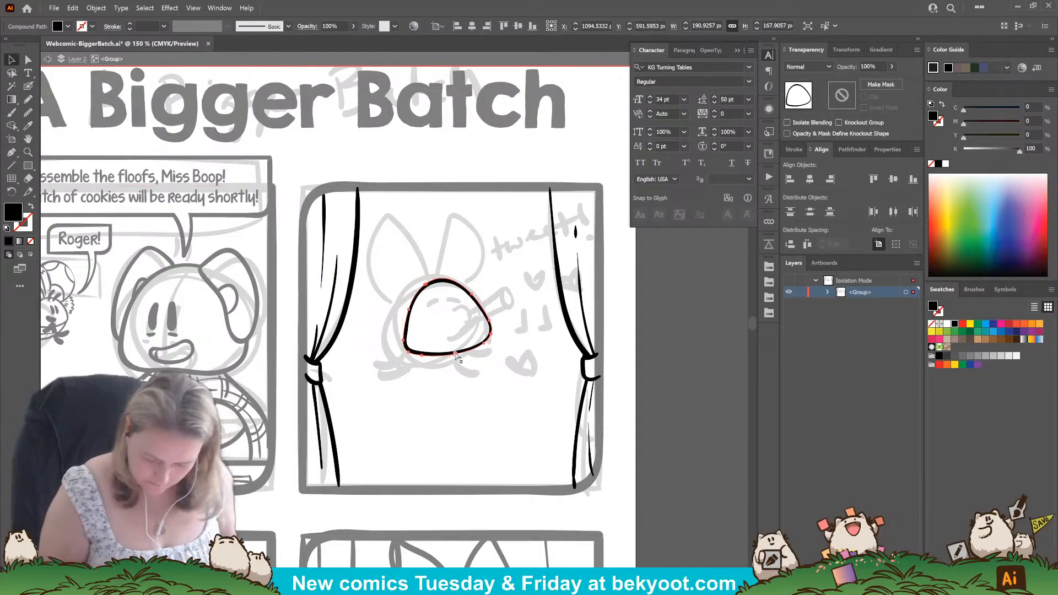
pyautogui.click(377, 316)
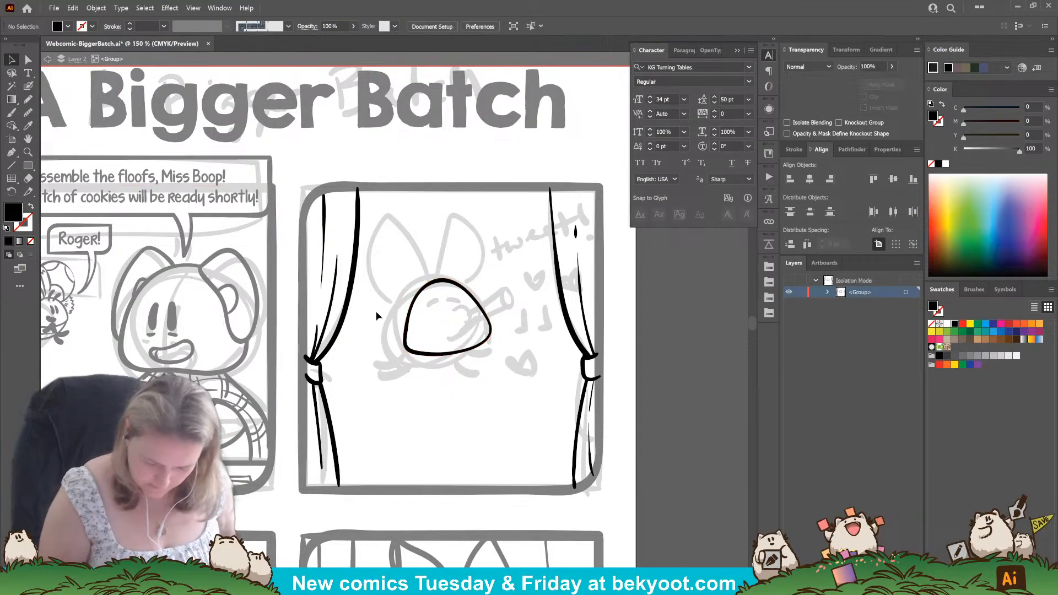
pyautogui.click(447, 356)
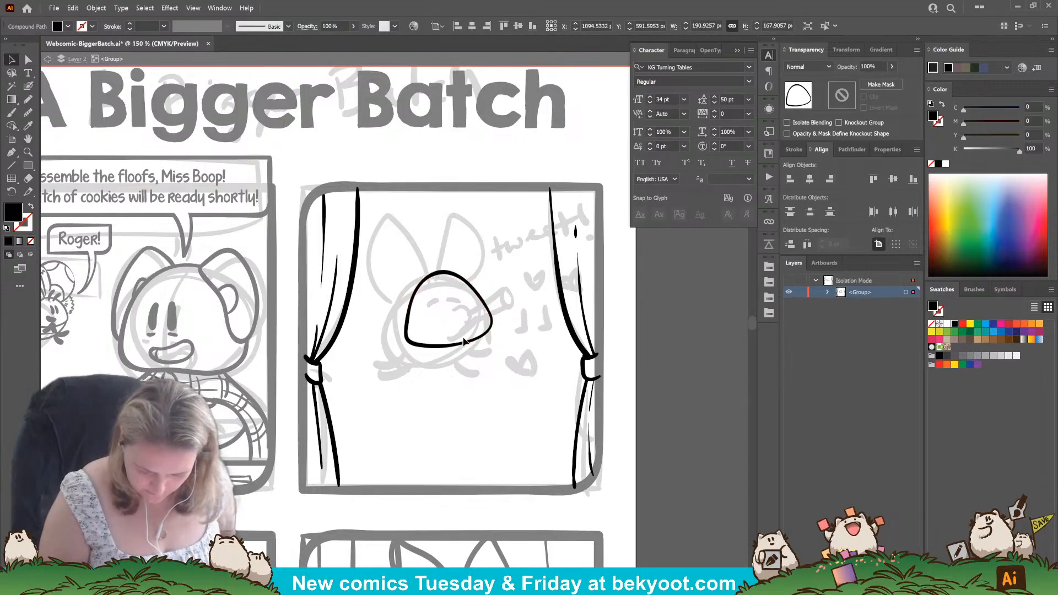
pyautogui.moveTo(452, 352); pyautogui.dragTo(452, 349)
# Draw a curved vertical guide line through the second panel character's head outline, replacing the first attempt and shifting it slightly.
pyautogui.click(28, 86)
pyautogui.keyDown('ctrl'); pyautogui.click(345, 401); pyautogui.keyUp('ctrl')
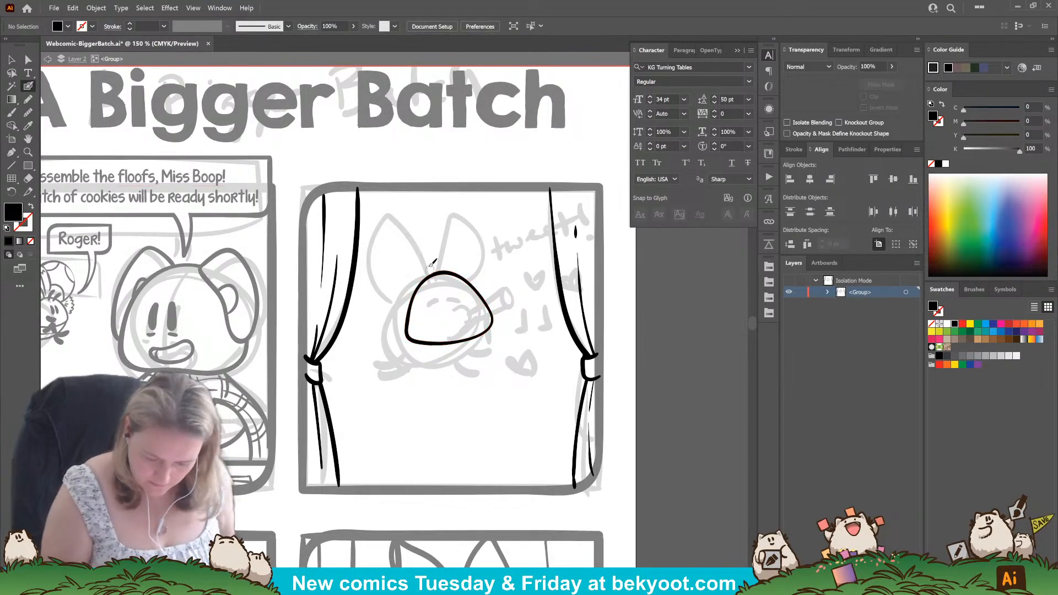
pyautogui.moveTo(425, 258)
pyautogui.mouseDown()
pyautogui.moveTo(473, 311)
pyautogui.moveTo(445, 387)
pyautogui.moveTo(430, 256)
pyautogui.moveTo(454, 354)
pyautogui.mouseUp()
pyautogui.hotkey('ctrl', 'z')
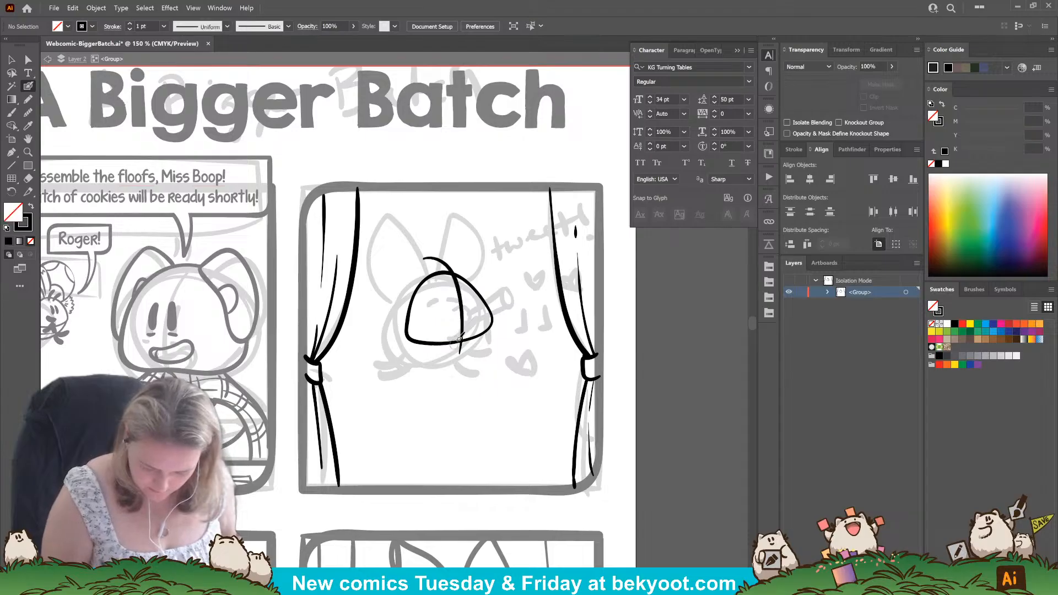
pyautogui.keyDown('ctrl'); pyautogui.click(453, 301); pyautogui.keyUp('ctrl')
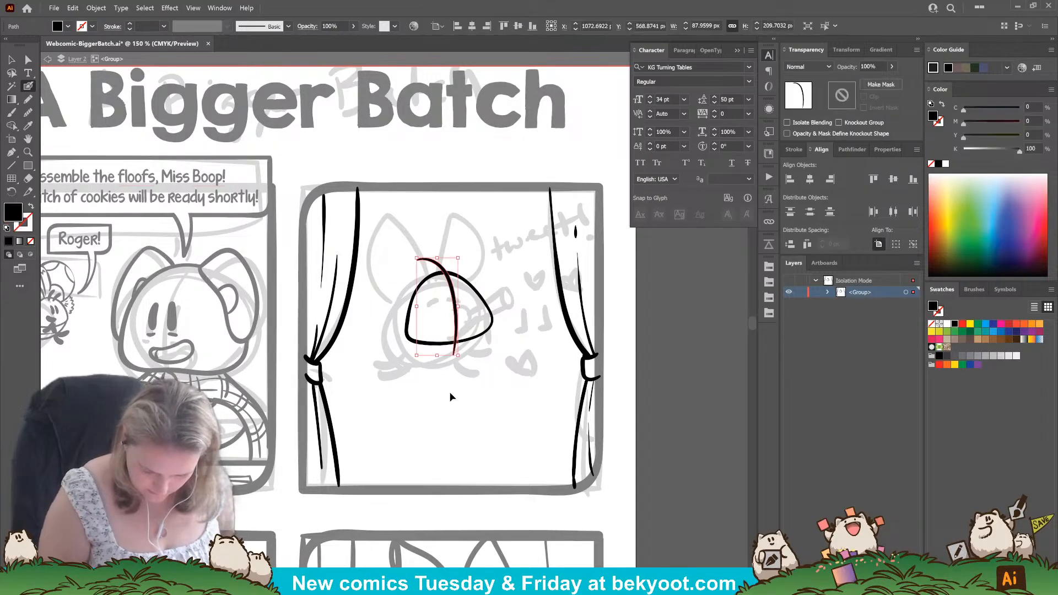
pyautogui.keyDown('ctrl'); pyautogui.click(453, 396); pyautogui.keyUp('ctrl')
# Ink the character's rounded body outline around and below the head in the second panel, undoing and redrawing unsatisfactory strokes.
pyautogui.moveTo(411, 302)
pyautogui.mouseDown()
pyautogui.moveTo(408, 378)
pyautogui.moveTo(444, 391)
pyautogui.moveTo(468, 375)
pyautogui.mouseUp()
pyautogui.hotkey('ctrl', 'z')
pyautogui.moveTo(436, 270)
pyautogui.mouseDown()
pyautogui.moveTo(395, 332)
pyautogui.moveTo(406, 368)
pyautogui.moveTo(470, 359)
pyautogui.moveTo(496, 312)
pyautogui.mouseUp()
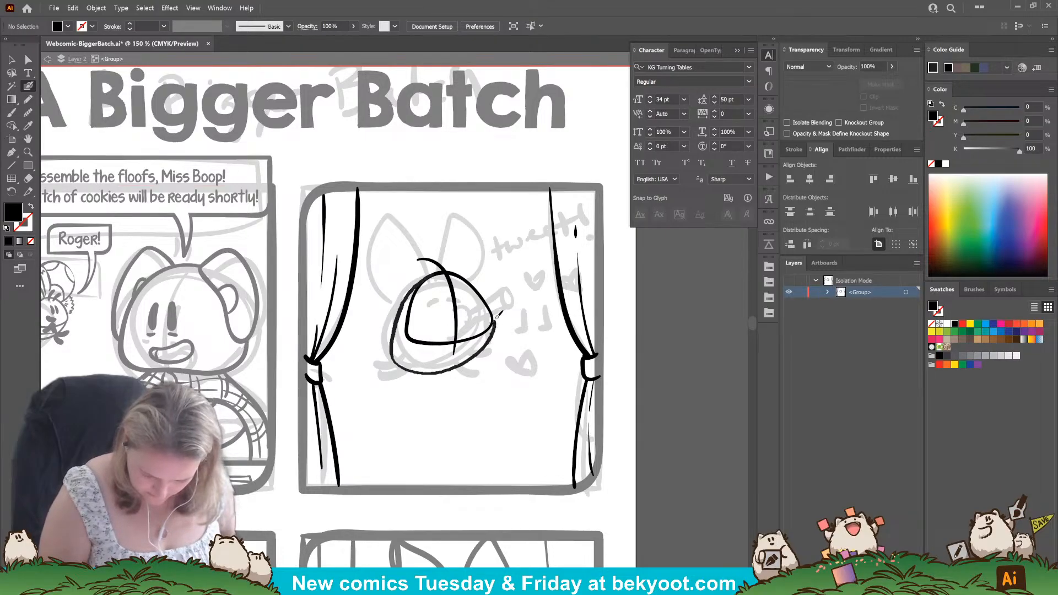
pyautogui.hotkey('ctrl', 'z')
pyautogui.moveTo(436, 271)
pyautogui.mouseDown()
pyautogui.moveTo(393, 325)
pyautogui.moveTo(390, 356)
pyautogui.moveTo(422, 366)
pyautogui.moveTo(463, 358)
pyautogui.moveTo(492, 317)
pyautogui.mouseUp()
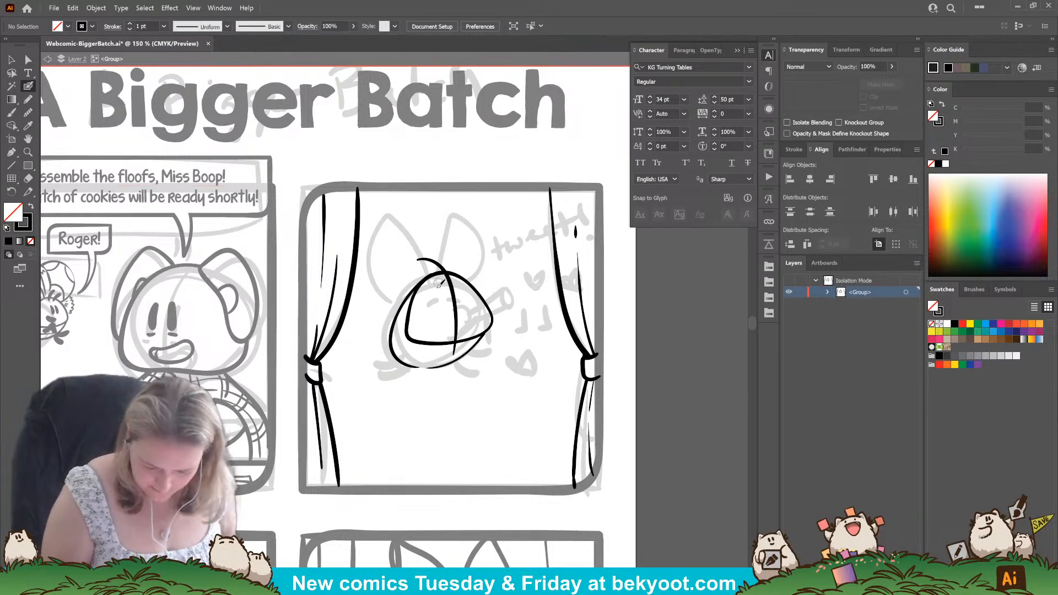
# Ink a small tuft of hair on top of the character's head, undoing and redrawing strokes as needed.
pyautogui.moveTo(438, 278)
pyautogui.mouseDown()
pyautogui.moveTo(448, 244)
pyautogui.moveTo(449, 275)
pyautogui.moveTo(452, 265)
pyautogui.moveTo(478, 270)
pyautogui.moveTo(450, 257)
pyautogui.moveTo(453, 278)
pyautogui.moveTo(486, 267)
pyautogui.moveTo(479, 304)
pyautogui.moveTo(444, 339)
pyautogui.moveTo(468, 264)
pyautogui.mouseUp()
pyautogui.hotkey('ctrl', 'z')
pyautogui.hotkey('ctrl', 'z')
pyautogui.hotkey('ctrl', 'z')
pyautogui.hotkey('ctrl', 'z')
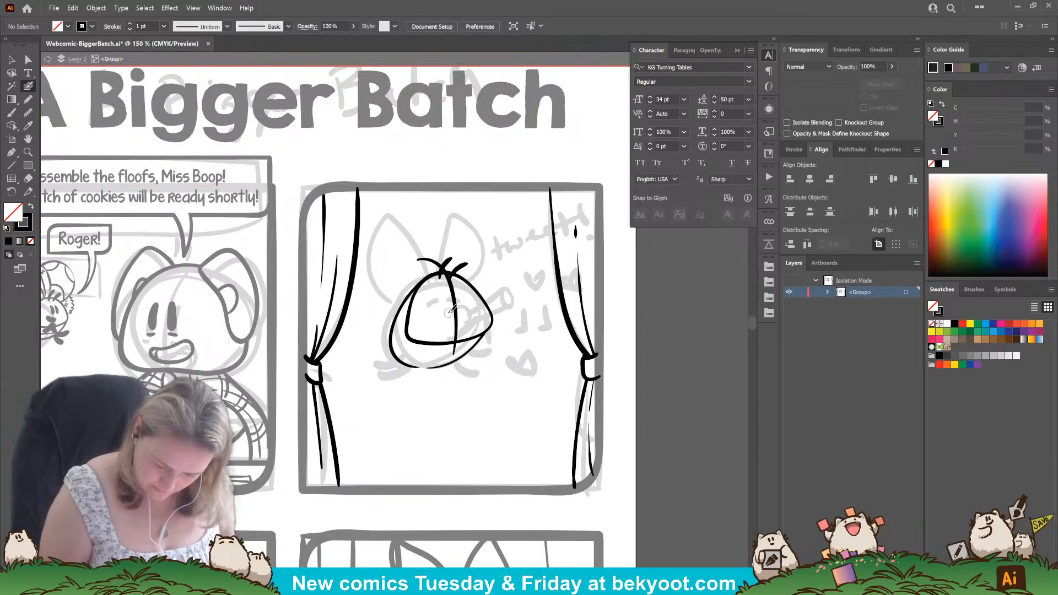
# Try to ink the flute extending diagonally from the character's mouth, undoing and redrawing its strokes.
pyautogui.moveTo(450, 315)
pyautogui.mouseDown()
pyautogui.moveTo(459, 327)
pyautogui.moveTo(488, 286)
pyautogui.mouseUp()
pyautogui.hotkey('ctrl', 'z')
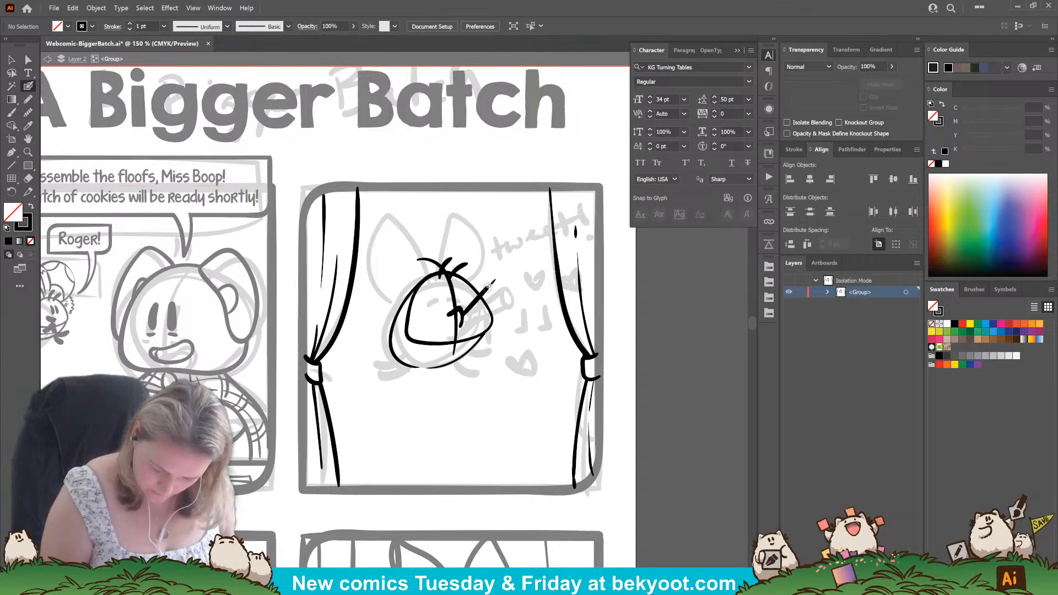
pyautogui.hotkey('ctrl', 'z')
pyautogui.hotkey('ctrl', 'z')
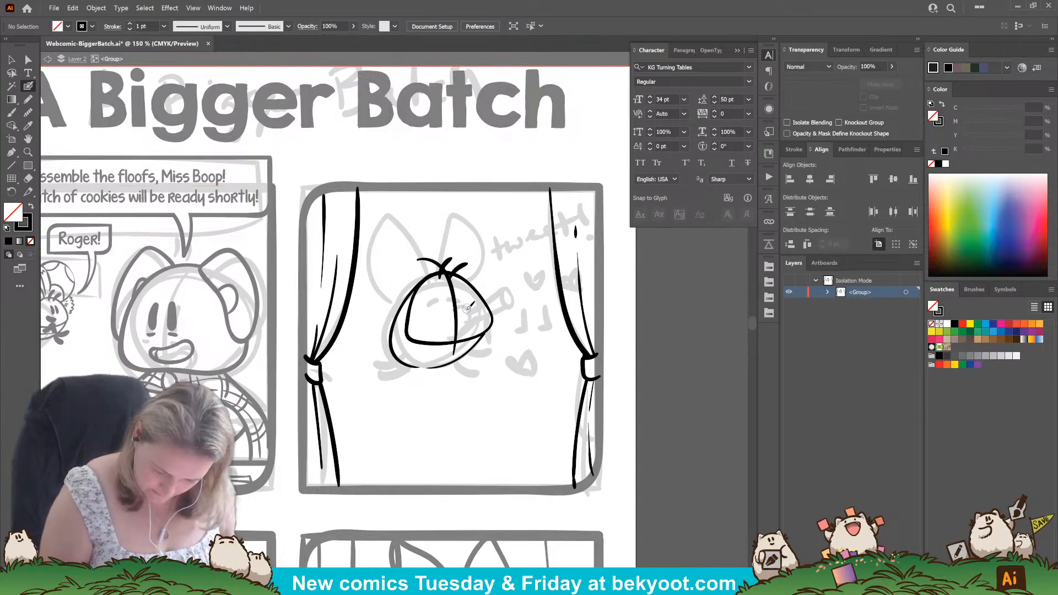
pyautogui.moveTo(463, 317); pyautogui.dragTo(506, 273)
pyautogui.hotkey('ctrl', 'z')
pyautogui.moveTo(466, 313)
pyautogui.mouseDown()
pyautogui.moveTo(509, 280)
pyautogui.moveTo(510, 294)
pyautogui.moveTo(514, 283)
pyautogui.moveTo(469, 318)
pyautogui.moveTo(512, 296)
pyautogui.moveTo(493, 290)
pyautogui.moveTo(514, 283)
pyautogui.mouseUp()
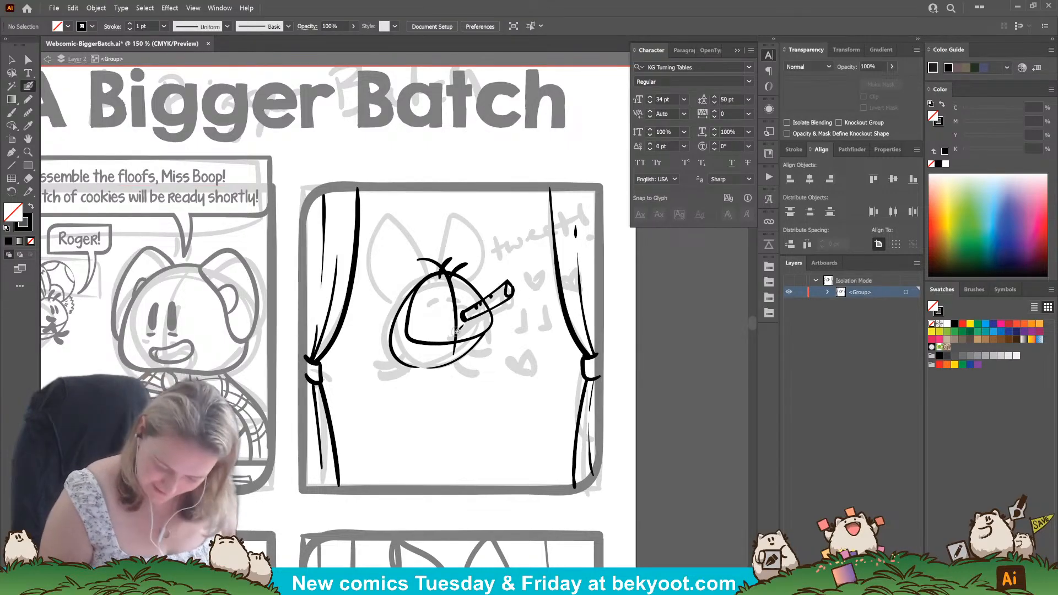
# Try to ink the character's mouth and hands around the flute, undoing and redrawing strokes.
pyautogui.moveTo(453, 346); pyautogui.dragTo(473, 323)
pyautogui.hotkey('ctrl', 'z')
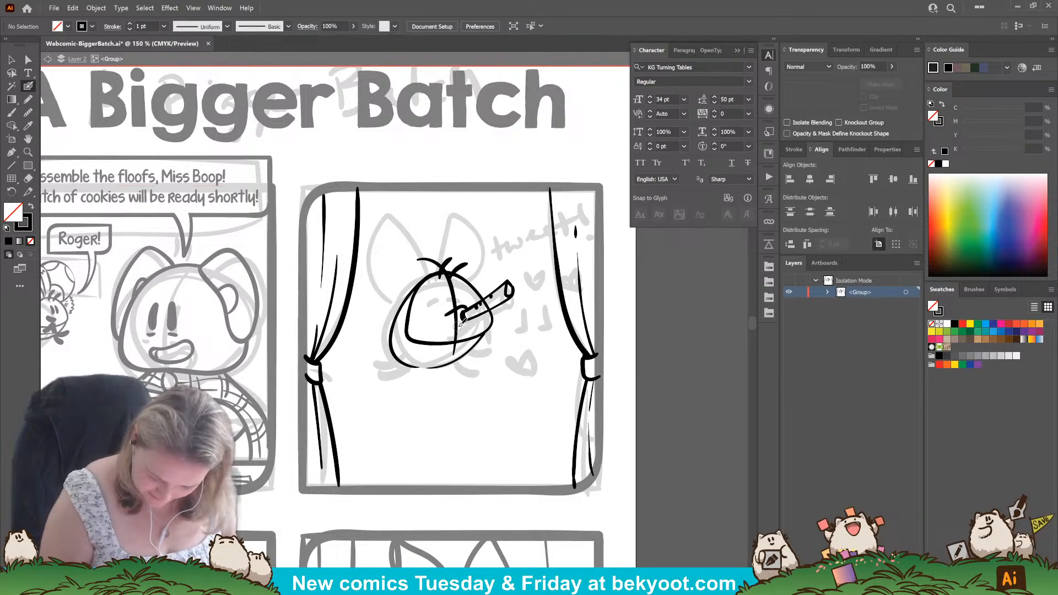
pyautogui.moveTo(451, 313)
pyautogui.mouseDown()
pyautogui.moveTo(472, 307)
pyautogui.moveTo(468, 328)
pyautogui.moveTo(472, 318)
pyautogui.mouseUp()
pyautogui.hotkey('ctrl', 'z')
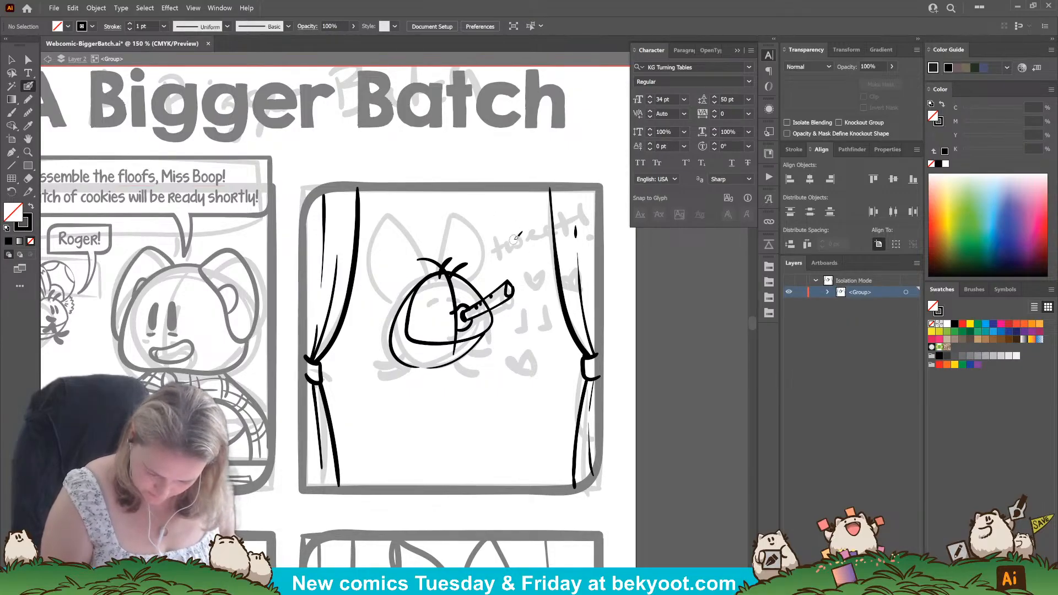
pyautogui.moveTo(463, 341)
pyautogui.mouseDown()
pyautogui.moveTo(488, 333)
pyautogui.moveTo(486, 308)
pyautogui.mouseUp()
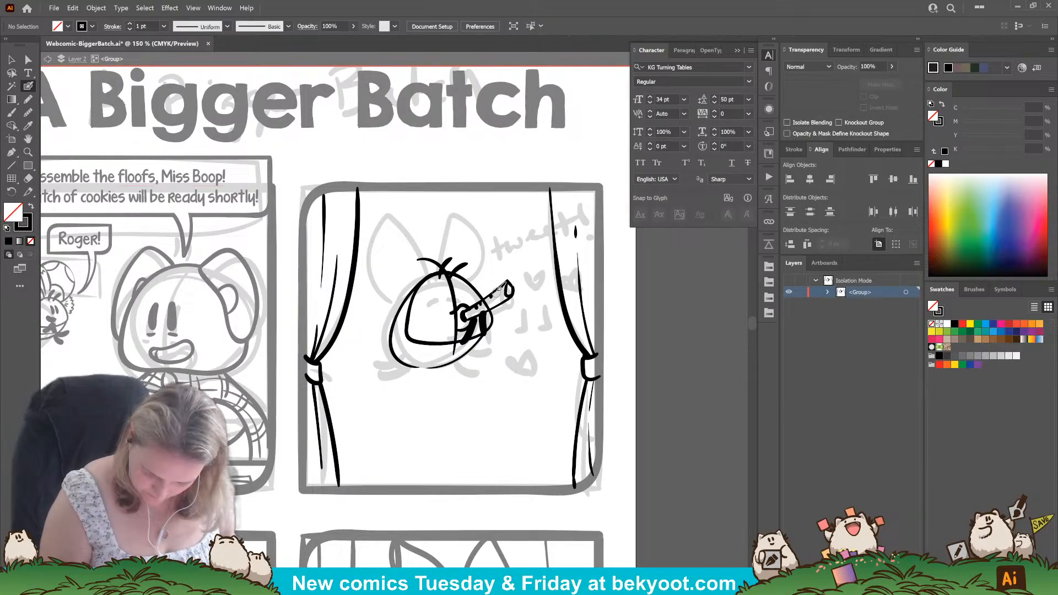
# Undo the hand, mouth and flute strokes, keeping the head, body outline and hair tuft.
pyautogui.hotkey('ctrl', 'z')
pyautogui.hotkey('ctrl', 'z')
pyautogui.hotkey('ctrl', 'z')
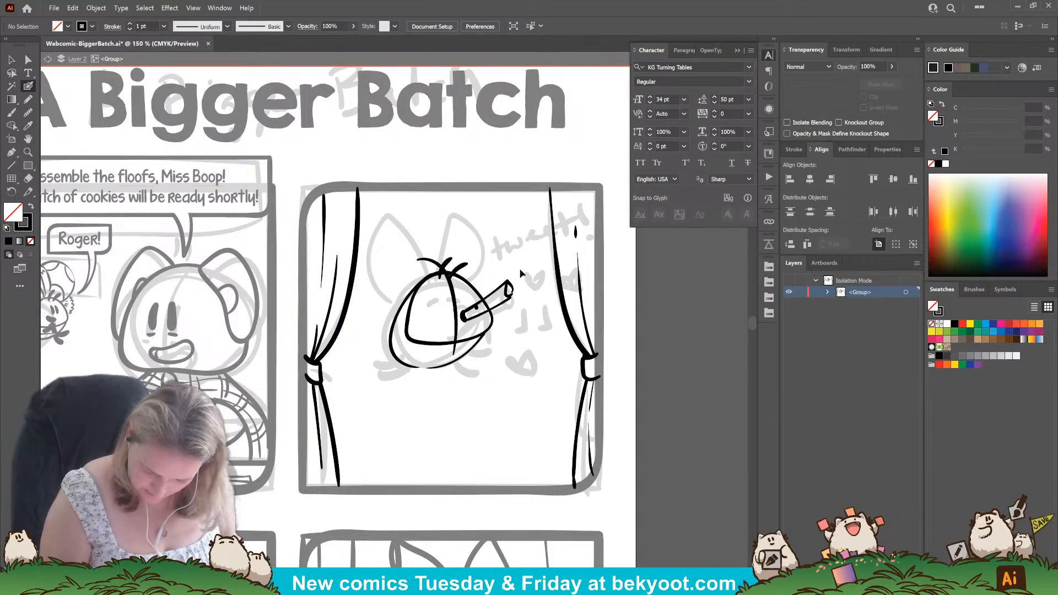
pyautogui.hotkey('ctrl', 'z')
pyautogui.hotkey('ctrl', 'z')
pyautogui.hotkey('ctrl', 'z')
pyautogui.hotkey('ctrl', 'z')
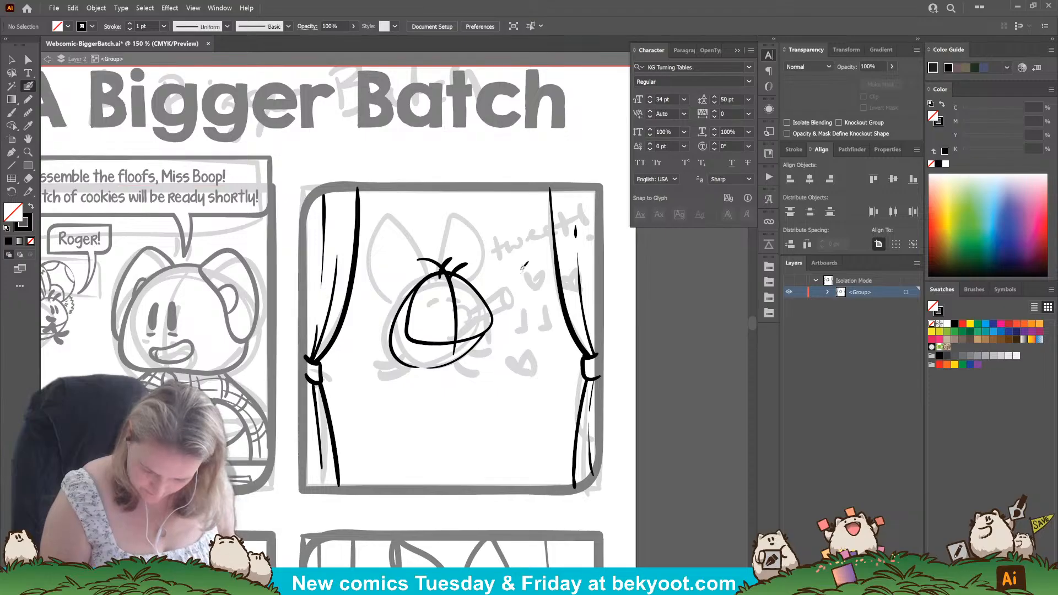
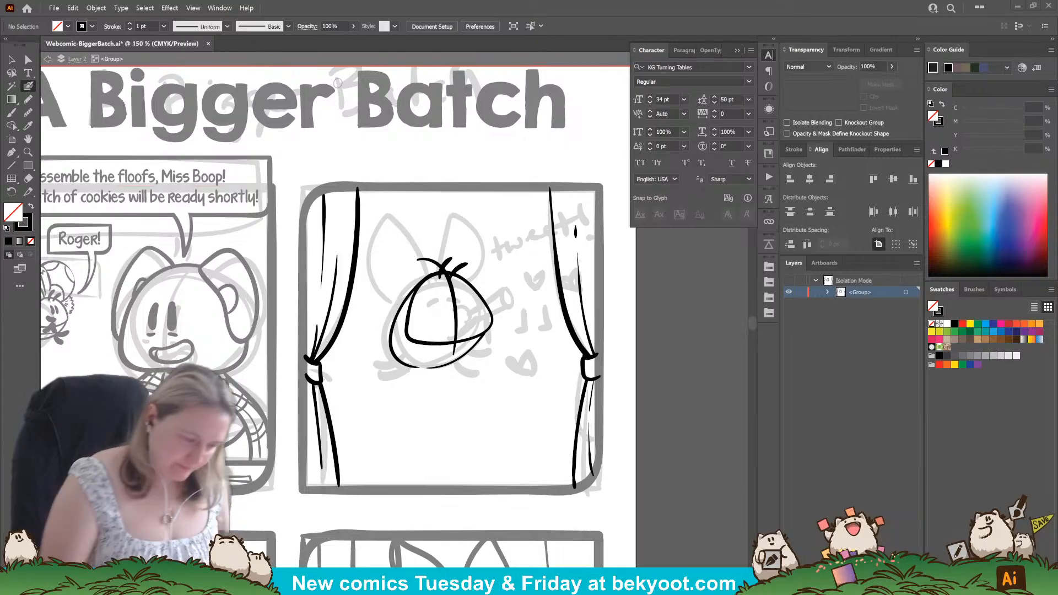
pyautogui.click(11, 59)
pyautogui.click(424, 361)
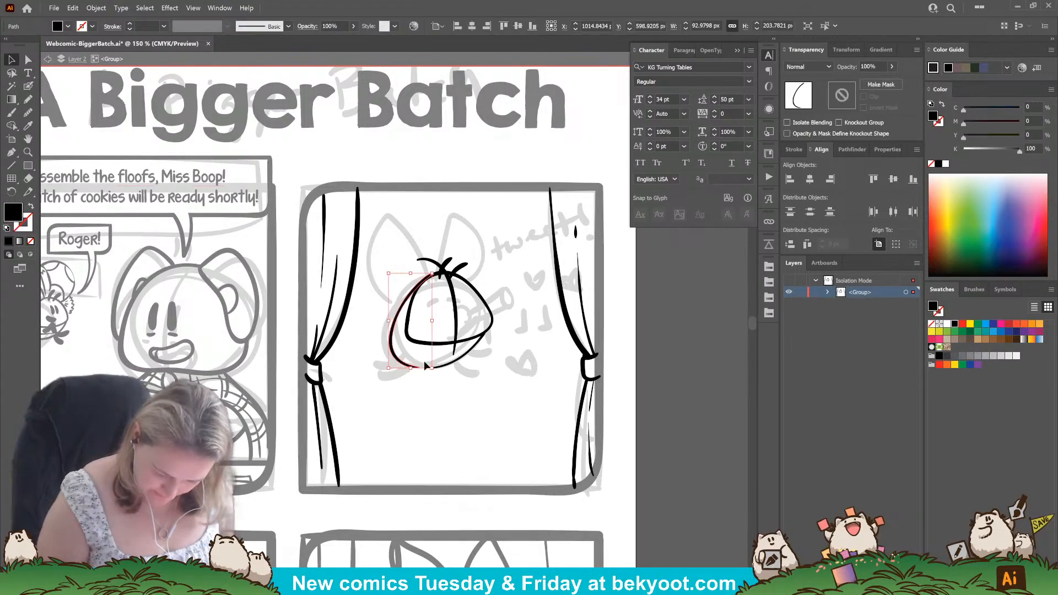
pyautogui.keyDown('shift'); pyautogui.click(451, 365); pyautogui.keyUp('shift')
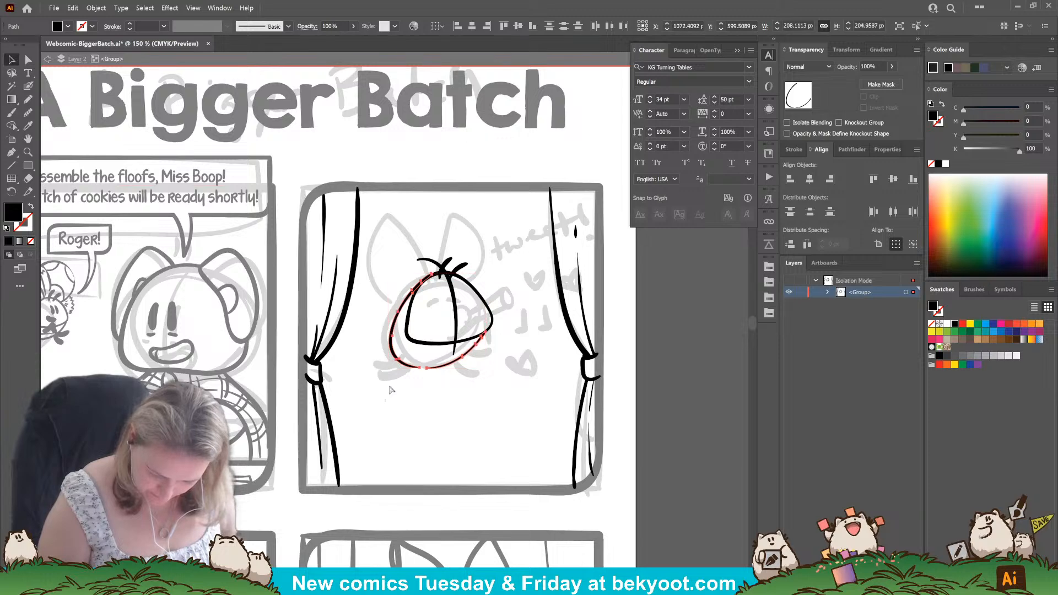
pyautogui.click(467, 302)
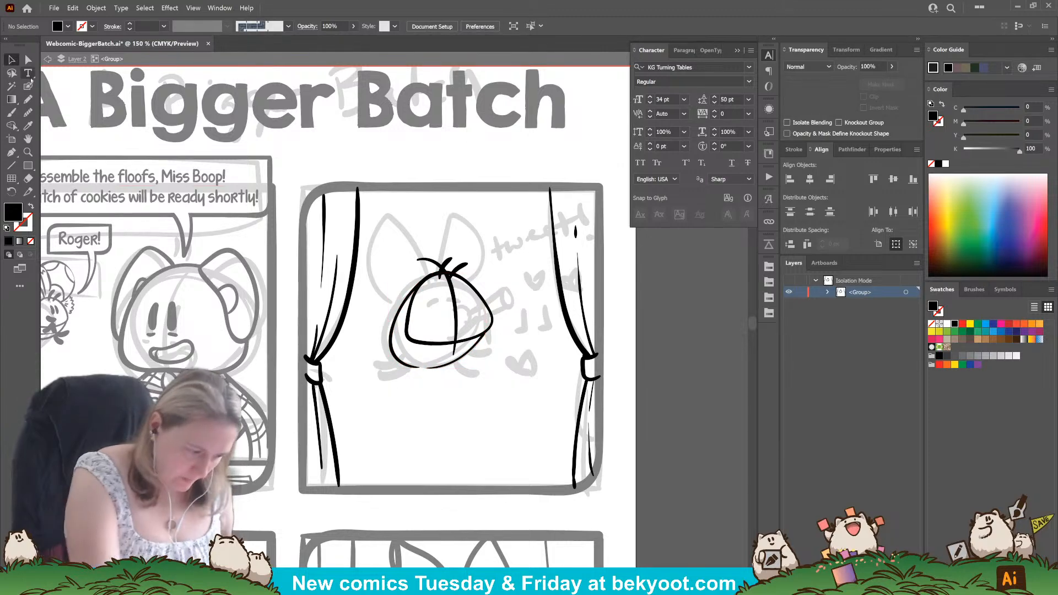
# Ink the flute's mouthpiece and upper edge diagonally beside the character's head, undoing and redrawing strokes as needed.
pyautogui.moveTo(509, 253); pyautogui.dragTo(479, 256)
pyautogui.hotkey('shift', 'b')
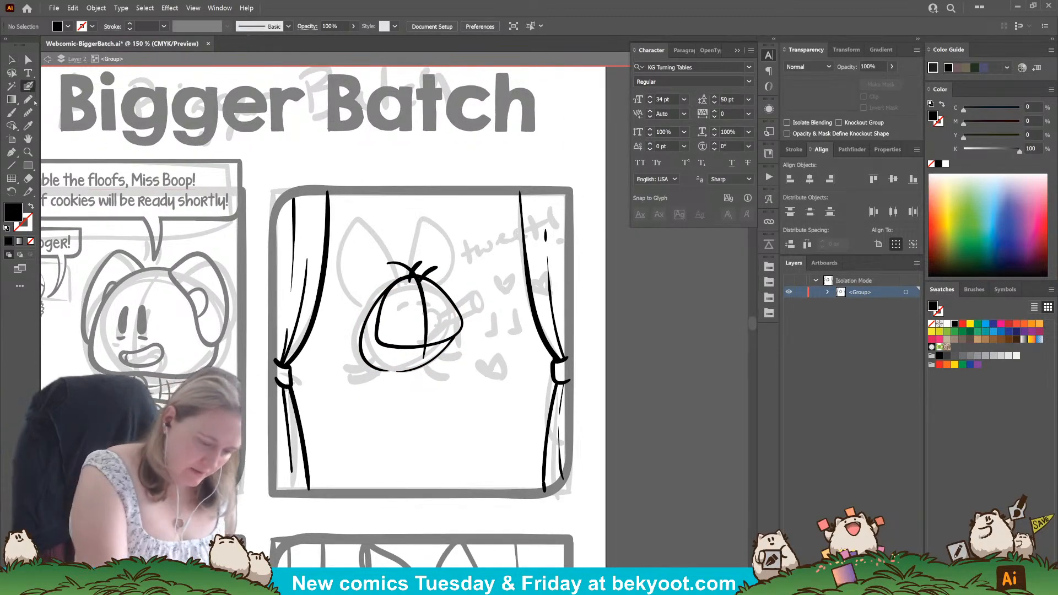
pyautogui.moveTo(470, 292)
pyautogui.mouseDown()
pyautogui.moveTo(462, 298)
pyautogui.moveTo(530, 250)
pyautogui.mouseUp()
pyautogui.hotkey('ctrl', 'z')
pyautogui.moveTo(481, 284); pyautogui.dragTo(518, 253)
pyautogui.hotkey('ctrl', 'z')
pyautogui.moveTo(482, 284); pyautogui.dragTo(520, 256)
pyautogui.hotkey('ctrl', 'z')
pyautogui.moveTo(481, 284); pyautogui.dragTo(514, 258)
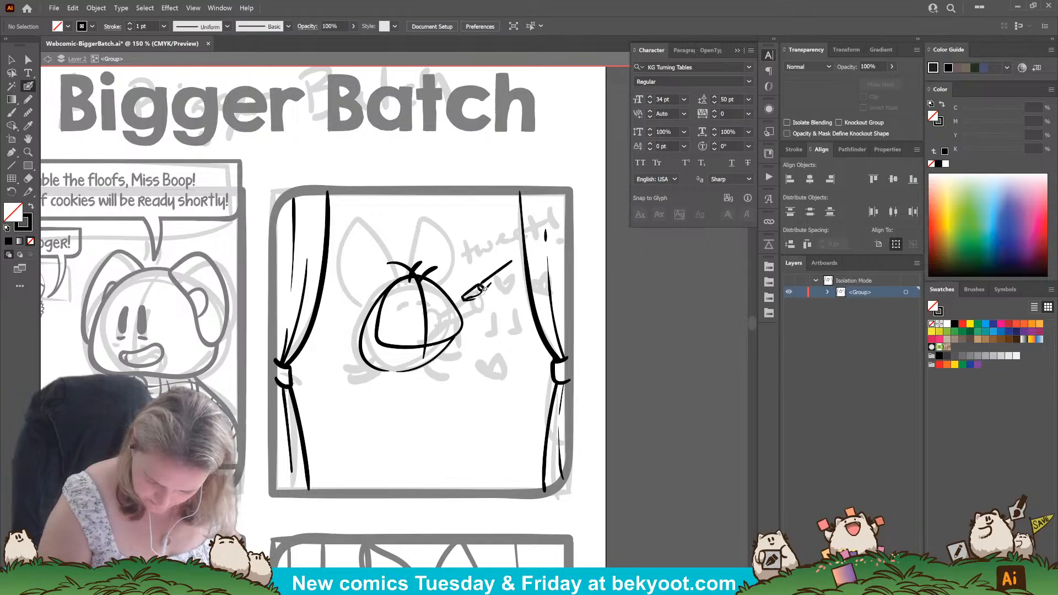
# Complete the flute with its lower edge, rounded end and finger holes, and refine the joint at the mouthpiece.
pyautogui.moveTo(484, 290); pyautogui.dragTo(518, 268)
pyautogui.hotkey('ctrl', 'z')
pyautogui.click(516, 265)
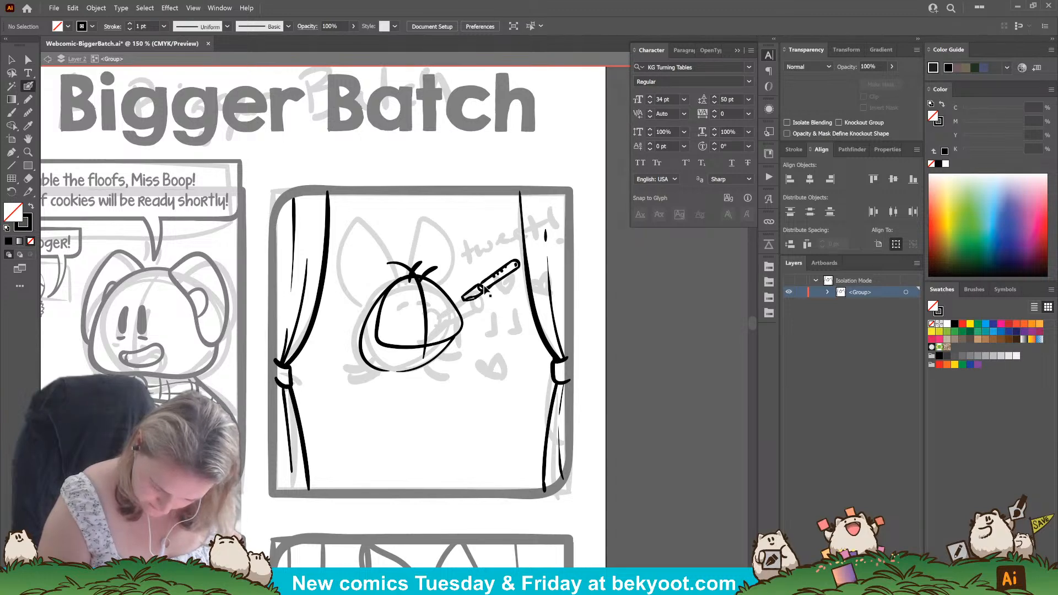
pyautogui.moveTo(464, 293); pyautogui.dragTo(476, 299)
pyautogui.keyDown('ctrl'); pyautogui.click(503, 321); pyautogui.keyUp('ctrl')
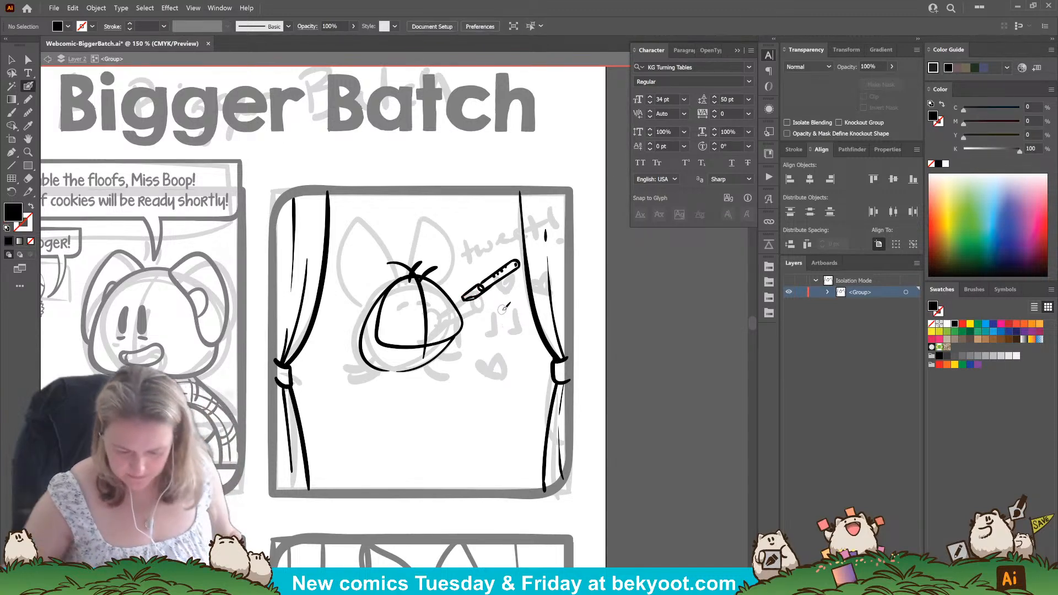
pyautogui.scroll(3, 485, 281)
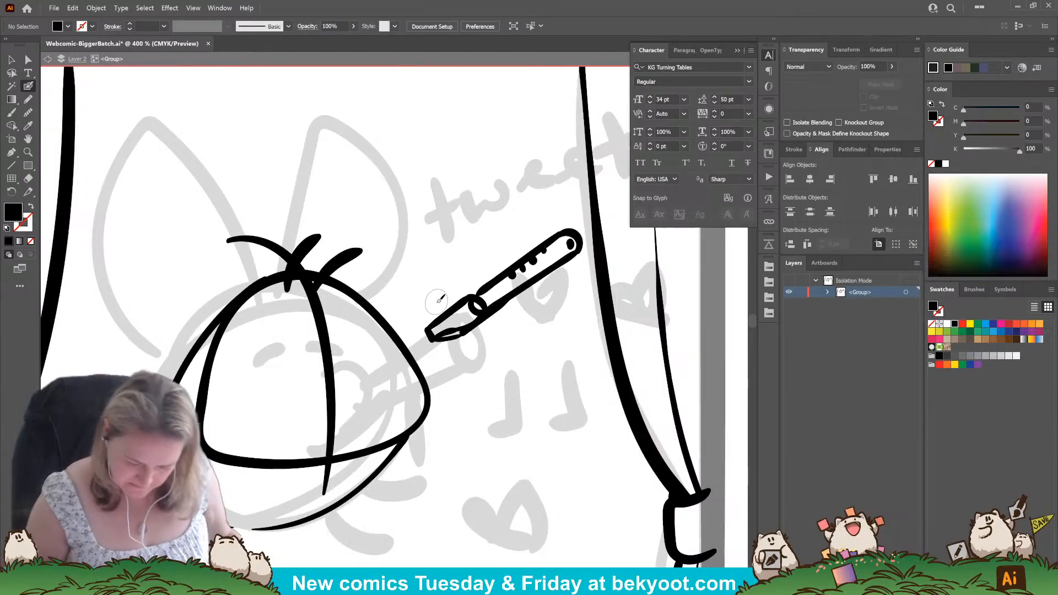
pyautogui.moveTo(466, 298); pyautogui.dragTo(482, 304)
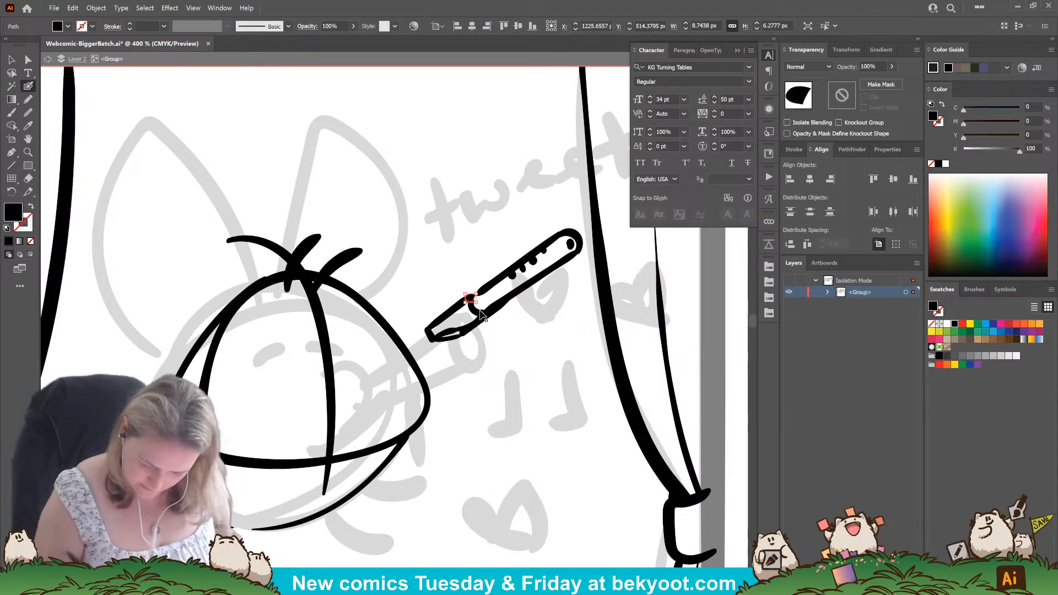
pyautogui.keyDown('ctrl'); pyautogui.click(520, 361); pyautogui.keyUp('ctrl')
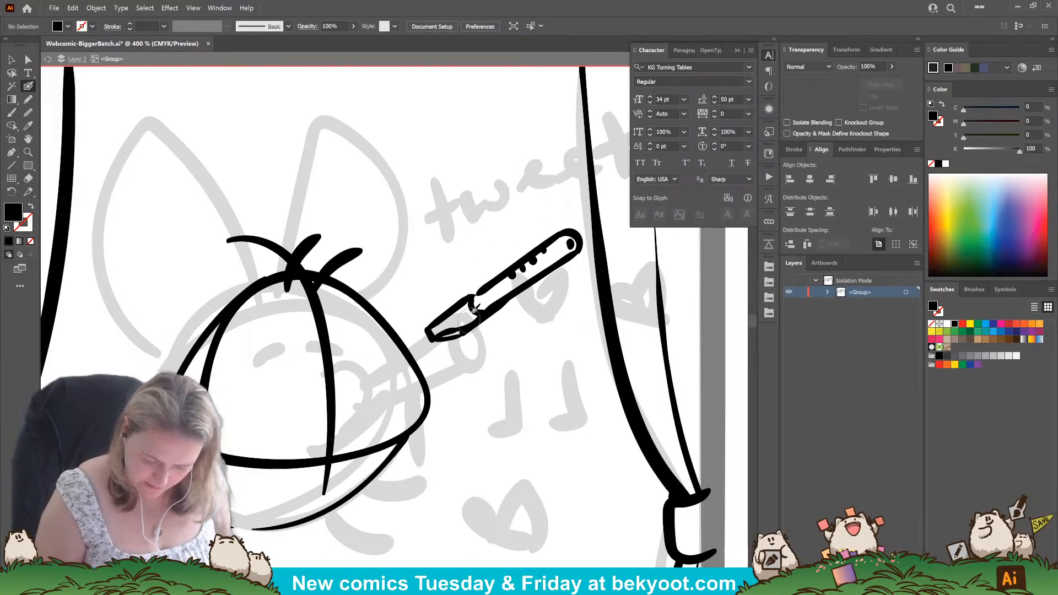
# Select all of the flute's strokes and group them.
pyautogui.press('v')
pyautogui.moveTo(441, 214)
pyautogui.mouseDown()
pyautogui.moveTo(485, 218)
pyautogui.moveTo(557, 355)
pyautogui.moveTo(570, 352)
pyautogui.mouseUp()
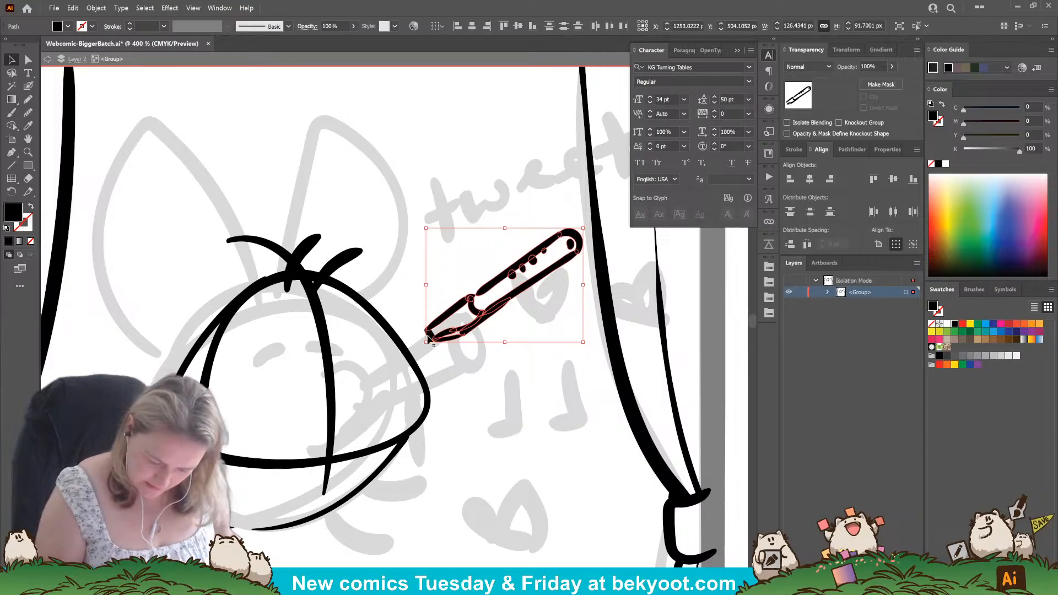
pyautogui.keyDown('shift'); pyautogui.click(429, 337); pyautogui.keyUp('shift')
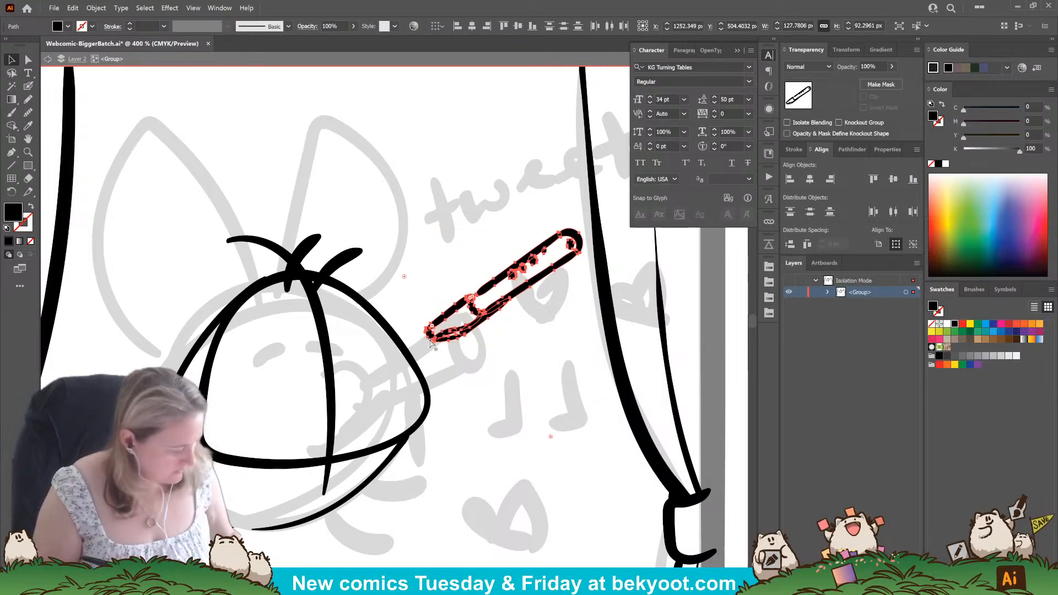
pyautogui.hotkey('ctrl', 'g')
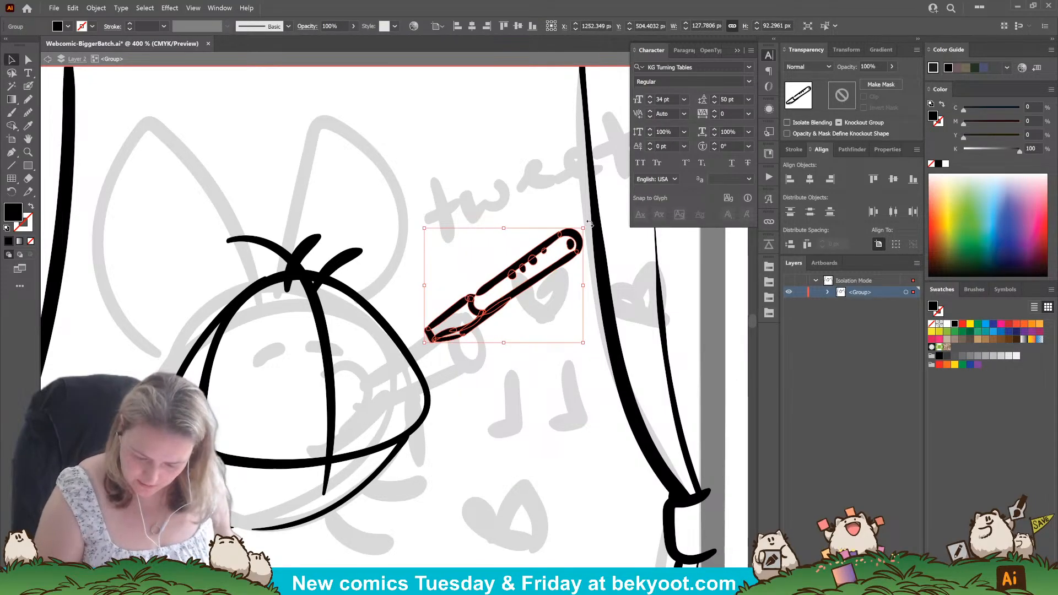
# Rotate, enlarge and move the flute so its mouthpiece meets the vertical centre line of the character's face.
pyautogui.moveTo(589, 224); pyautogui.dragTo(598, 237)
pyautogui.moveTo(542, 280); pyautogui.dragTo(450, 357)
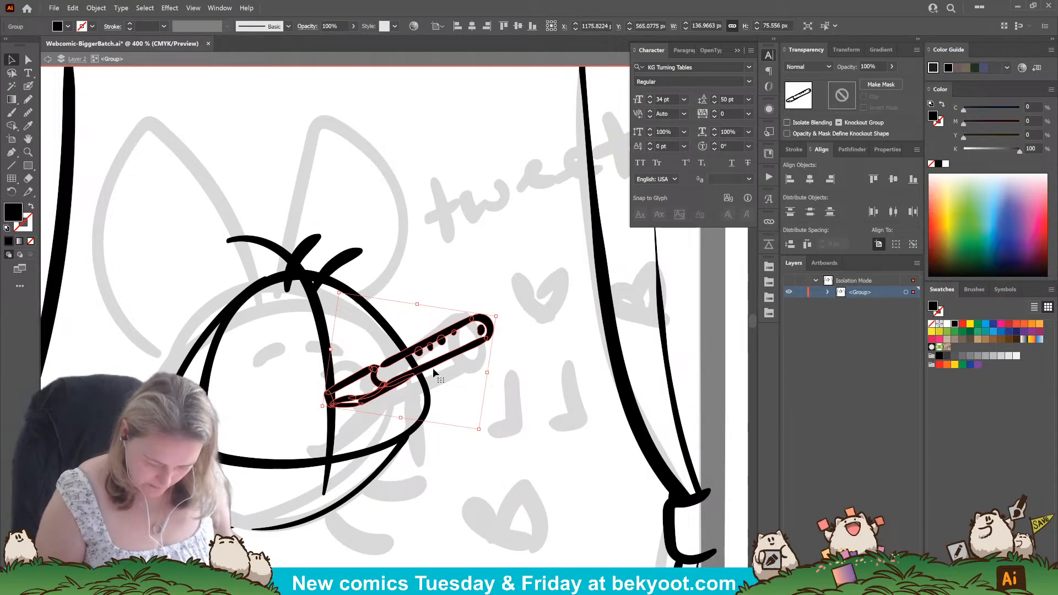
pyautogui.moveTo(425, 453); pyautogui.dragTo(497, 395)
pyautogui.moveTo(569, 261); pyautogui.dragTo(595, 248)
pyautogui.moveTo(430, 439); pyautogui.dragTo(409, 461)
pyautogui.moveTo(451, 359); pyautogui.dragTo(440, 352)
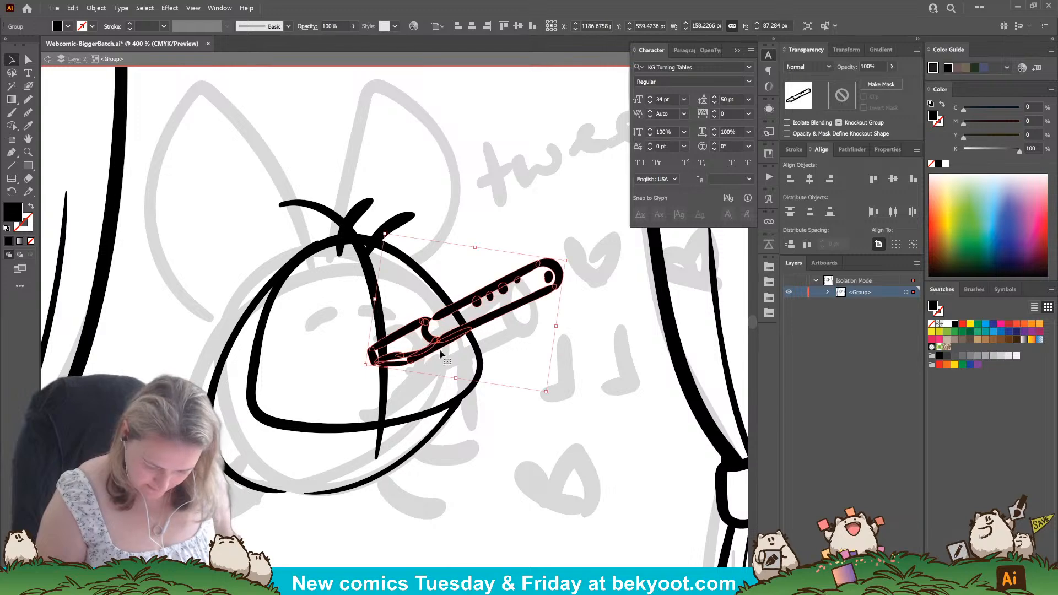
pyautogui.click(540, 359)
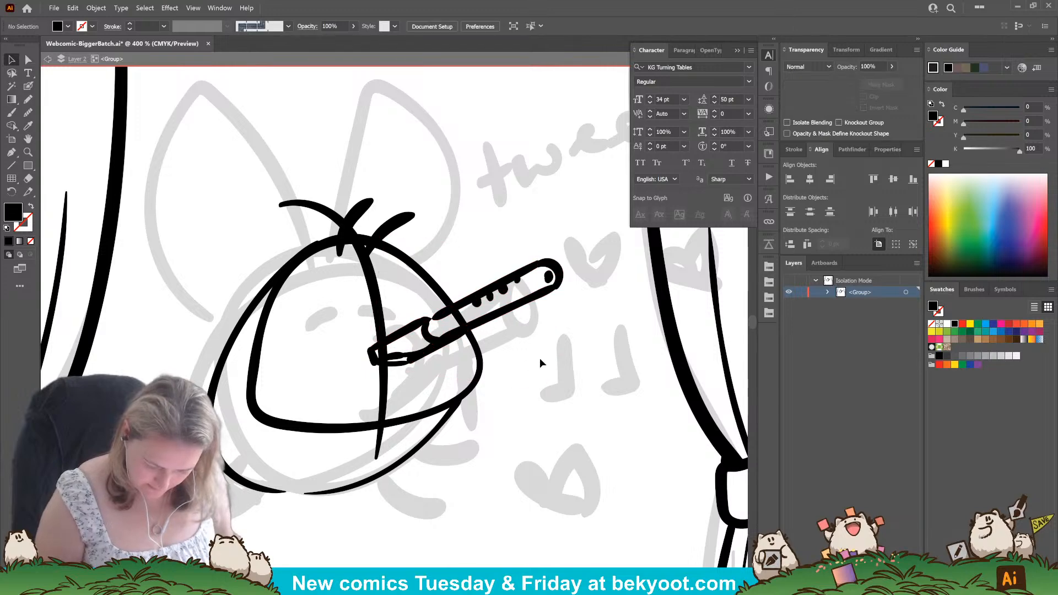
# Try a mouth stroke at the flute's tip, undo it, and shift the flute slightly away from the face's centre.
pyautogui.click(28, 86)
pyautogui.moveTo(356, 349); pyautogui.dragTo(382, 380)
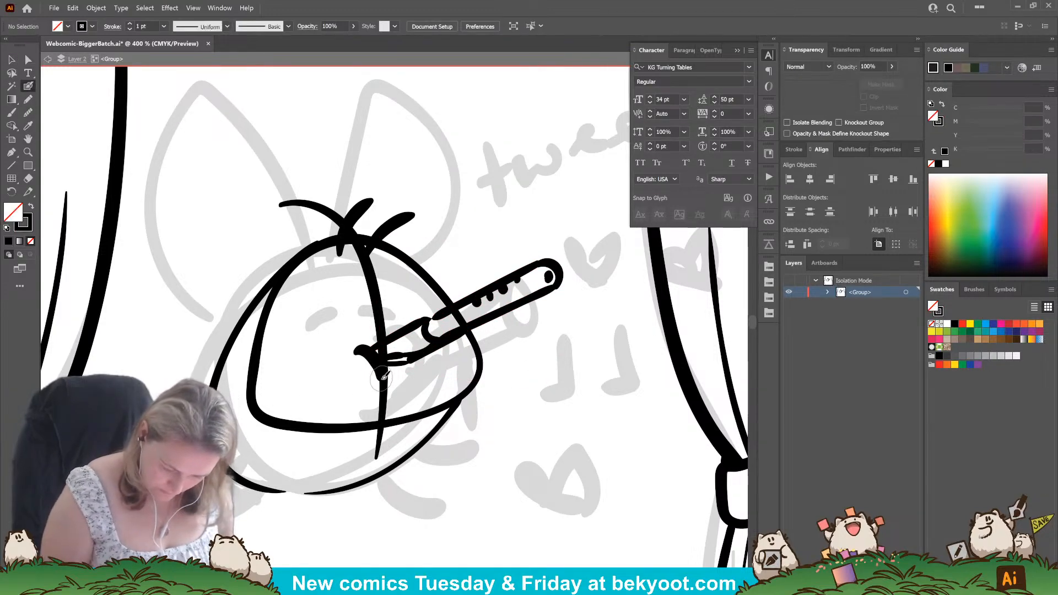
pyautogui.hotkey('ctrl', 'z')
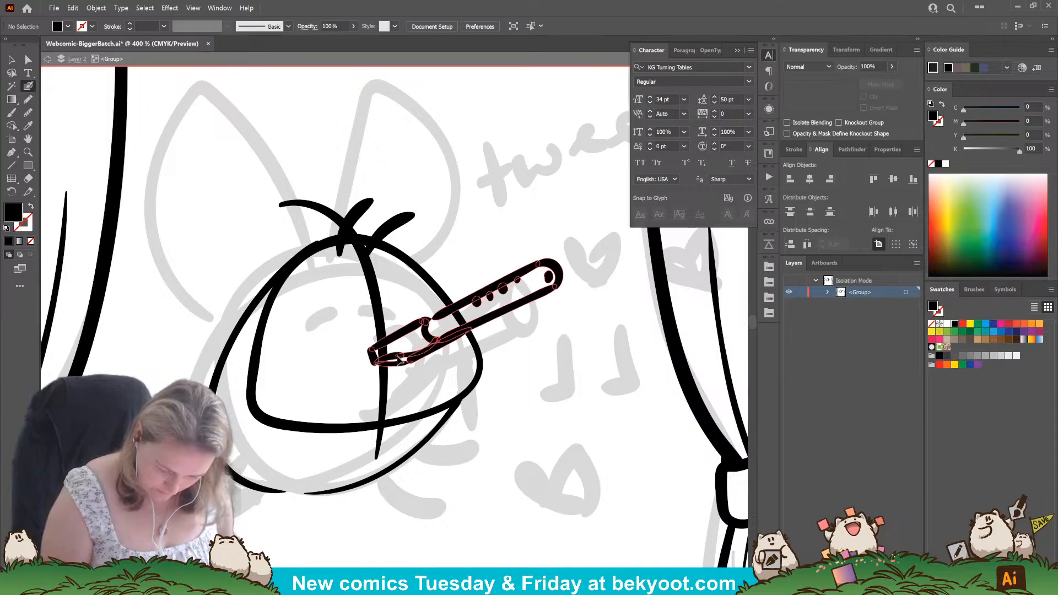
pyautogui.moveTo(388, 346); pyautogui.dragTo(393, 345)
pyautogui.keyDown('ctrl'); pyautogui.click(525, 402); pyautogui.keyUp('ctrl')
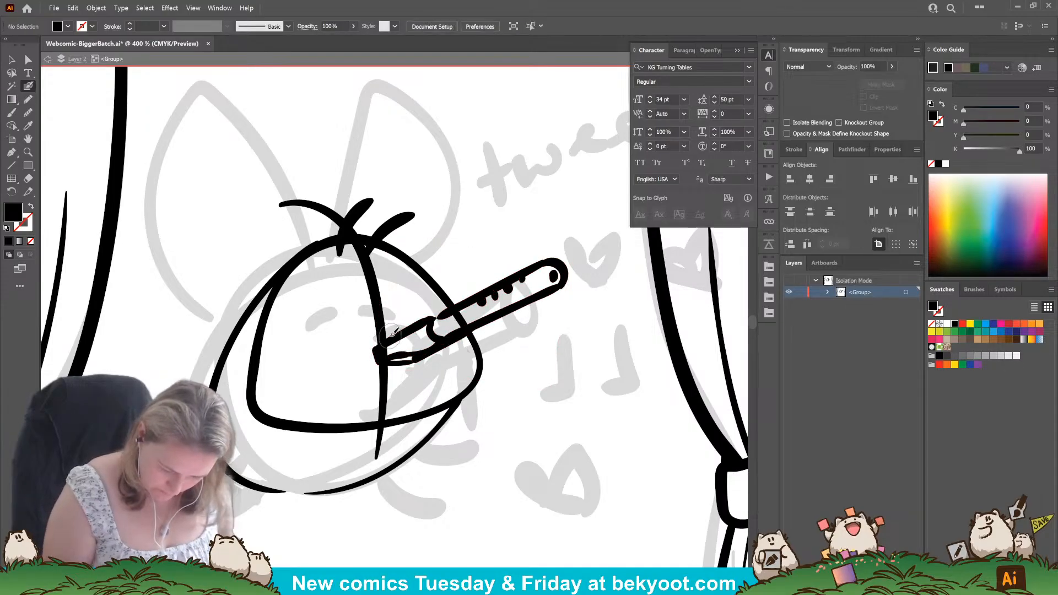
# Ink two closed, arched eyes on either side of the face's centre line, redrawing the second one.
pyautogui.rightClick(323, 323)
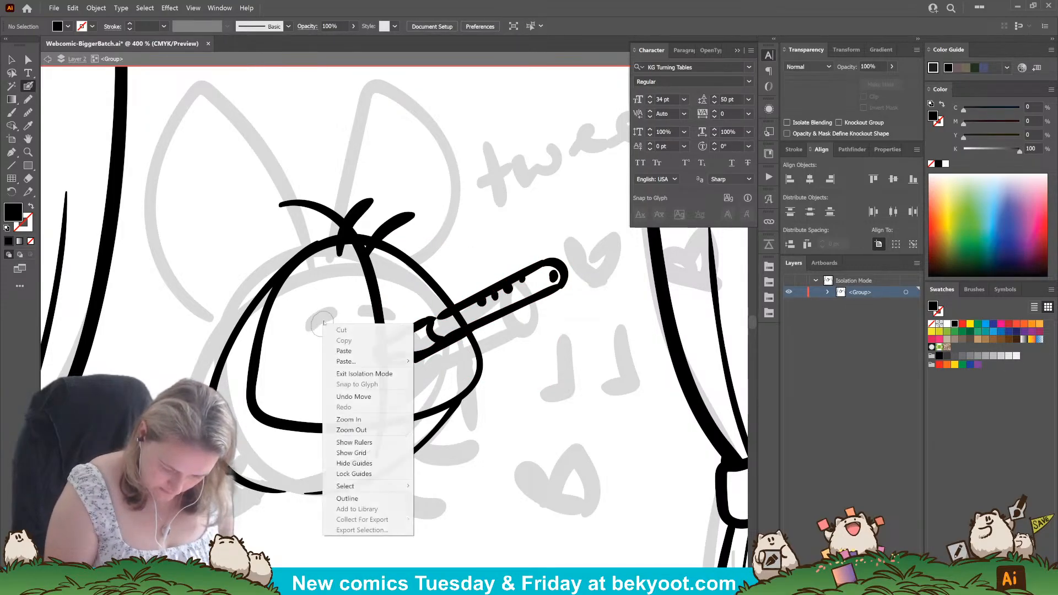
pyautogui.click(324, 323)
pyautogui.moveTo(319, 320); pyautogui.dragTo(402, 305)
pyautogui.rightClick(404, 304)
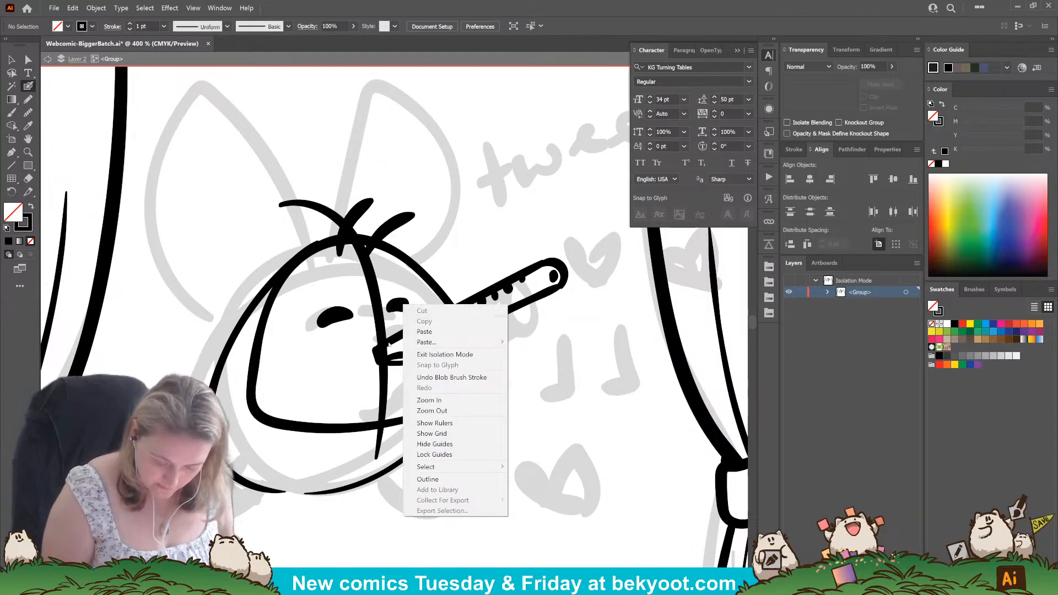
pyautogui.click(469, 255)
pyautogui.hotkey('ctrl', 'z')
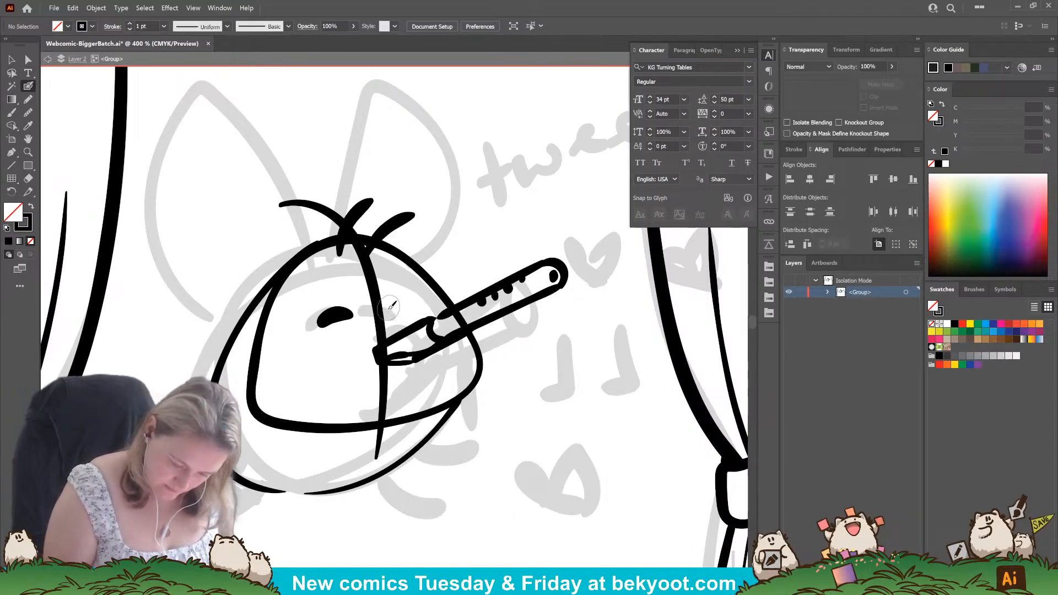
pyautogui.moveTo(388, 311); pyautogui.dragTo(410, 311)
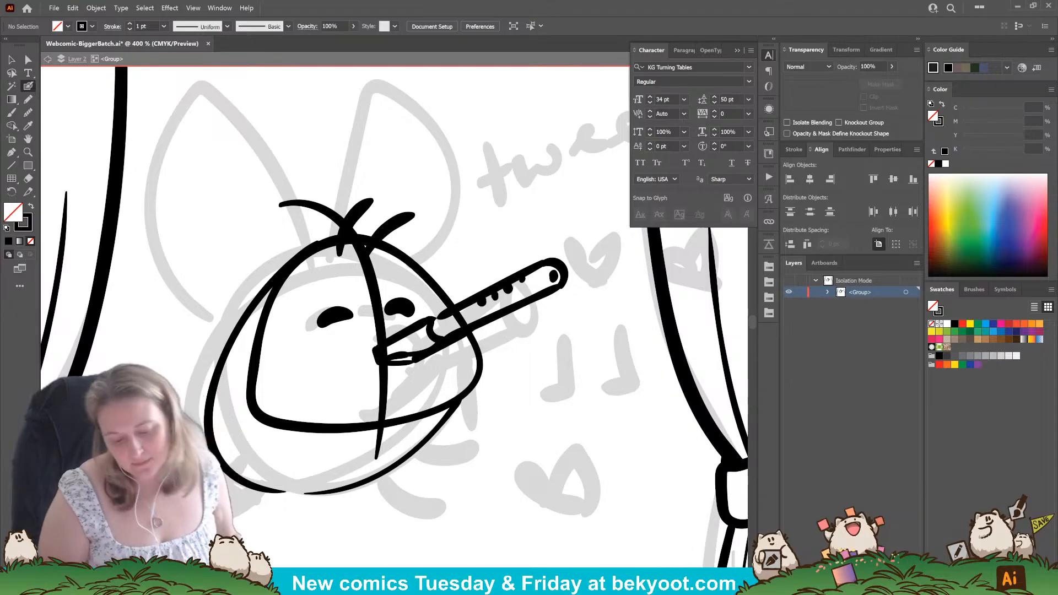
# Ink the mouth and cheek around the mouthpiece and two thick arms holding the flute, redrawing strokes as needed.
pyautogui.moveTo(376, 349)
pyautogui.mouseDown()
pyautogui.moveTo(374, 373)
pyautogui.moveTo(369, 346)
pyautogui.moveTo(383, 356)
pyautogui.moveTo(382, 387)
pyautogui.moveTo(402, 342)
pyautogui.moveTo(376, 374)
pyautogui.moveTo(404, 356)
pyautogui.moveTo(366, 393)
pyautogui.moveTo(400, 366)
pyautogui.mouseUp()
pyautogui.hotkey('ctrl', 'z')
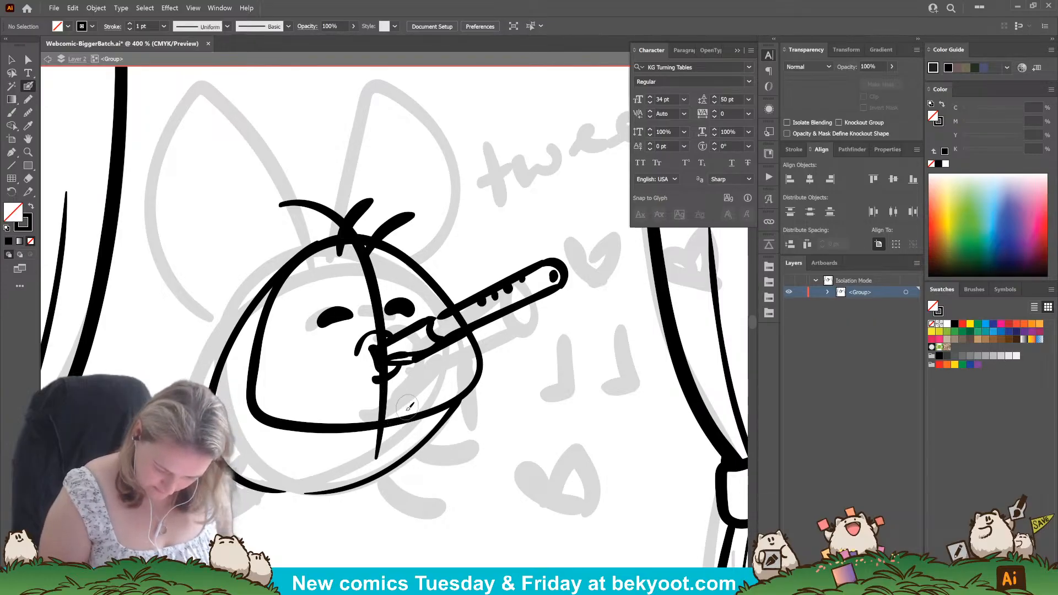
pyautogui.moveTo(389, 427); pyautogui.dragTo(408, 392)
pyautogui.hotkey('ctrl', 'z')
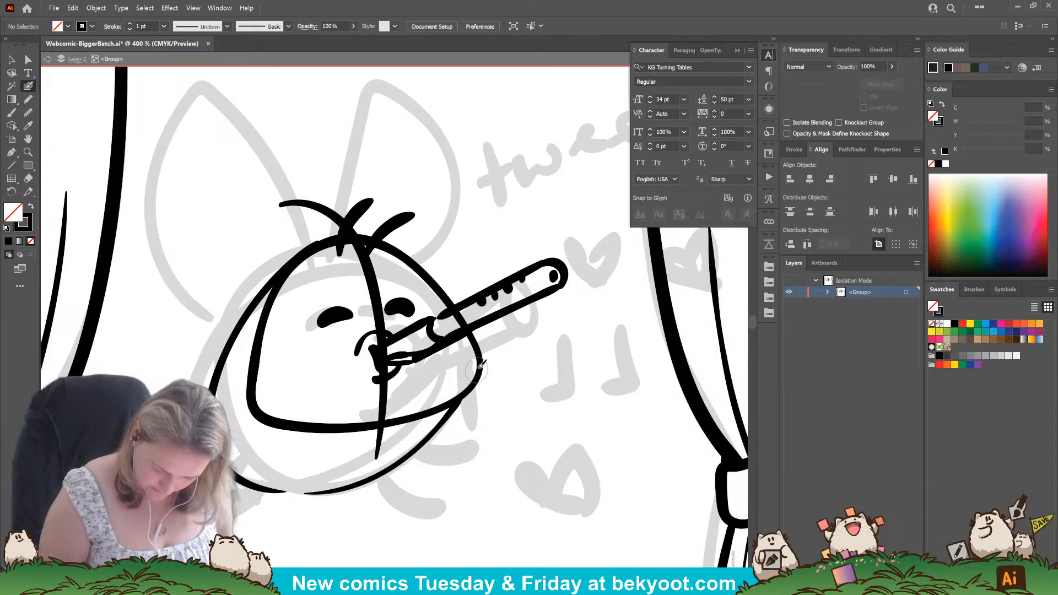
pyautogui.moveTo(479, 365); pyautogui.dragTo(489, 328)
pyautogui.moveTo(393, 414)
pyautogui.mouseDown()
pyautogui.moveTo(413, 359)
pyautogui.moveTo(390, 427)
pyautogui.moveTo(362, 453)
pyautogui.moveTo(413, 422)
pyautogui.mouseUp()
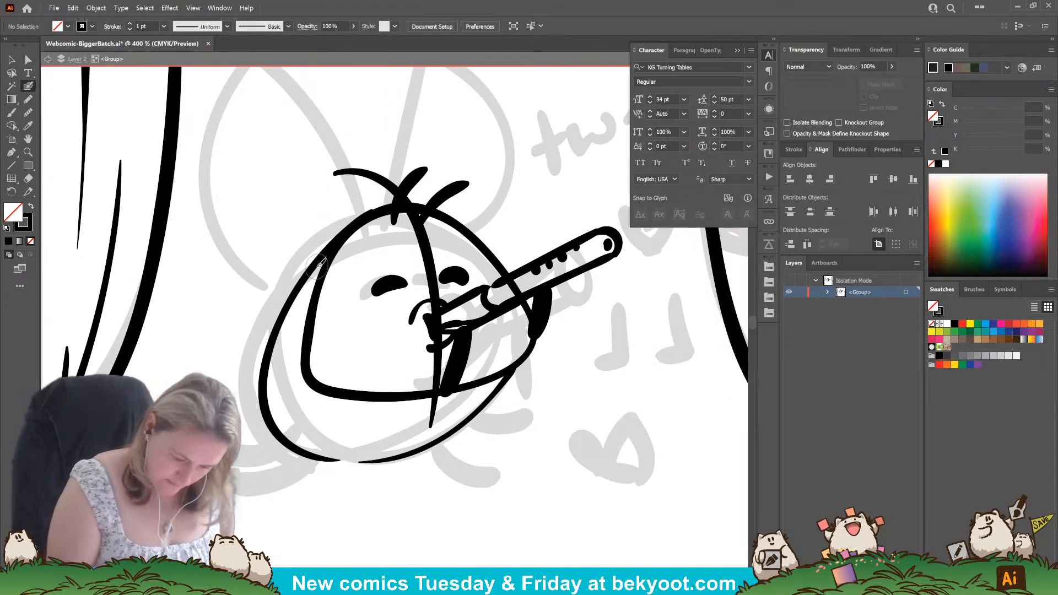
# Ink a thin curved line inside the lower body outline, redrawing it once.
pyautogui.moveTo(319, 269); pyautogui.dragTo(303, 396)
pyautogui.hotkey('ctrl', 'z')
pyautogui.moveTo(330, 249)
pyautogui.mouseDown()
pyautogui.moveTo(286, 341)
pyautogui.moveTo(297, 401)
pyautogui.moveTo(359, 428)
pyautogui.moveTo(471, 413)
pyautogui.mouseUp()
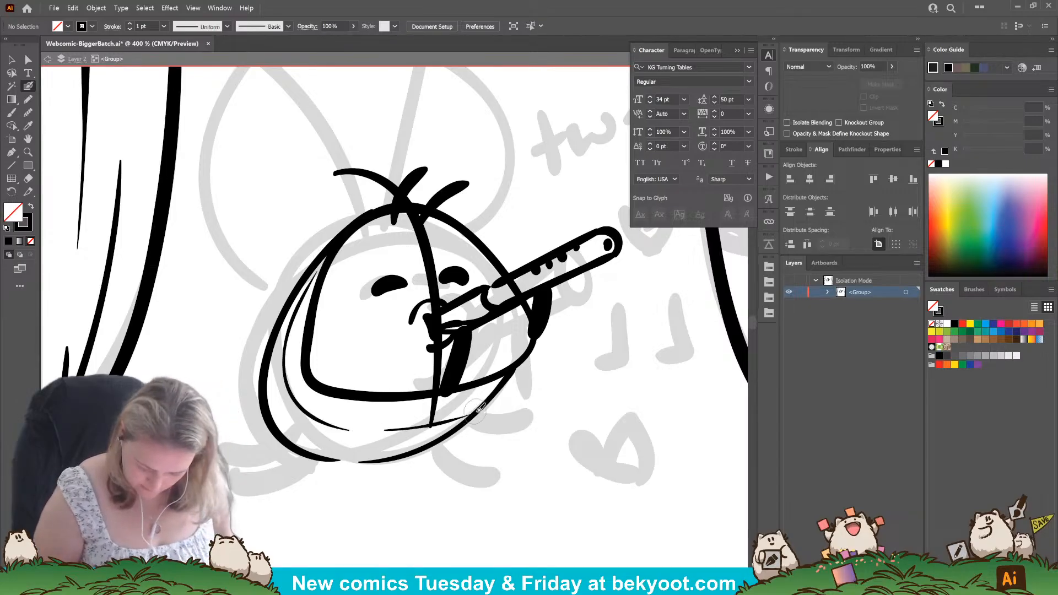
# Ink the left foot as two thick black strokes at the body's lower edge, undoing and redrawing them as needed.
pyautogui.moveTo(289, 445); pyautogui.dragTo(238, 493)
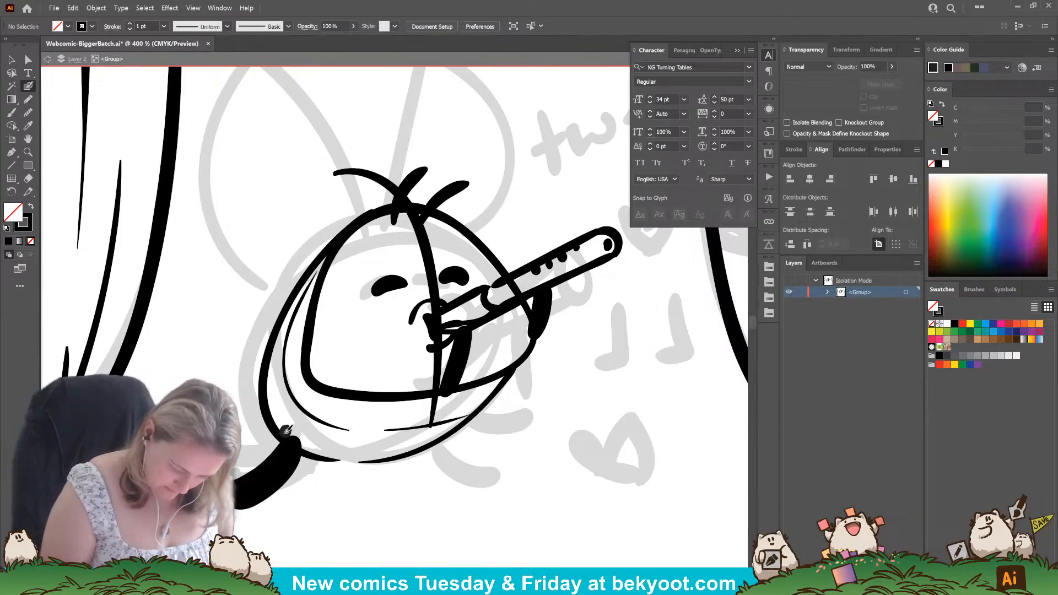
pyautogui.moveTo(282, 432)
pyautogui.mouseDown()
pyautogui.moveTo(244, 442)
pyautogui.moveTo(271, 456)
pyautogui.mouseUp()
pyautogui.hotkey('ctrl', 'z')
pyautogui.hotkey('ctrl', 'z')
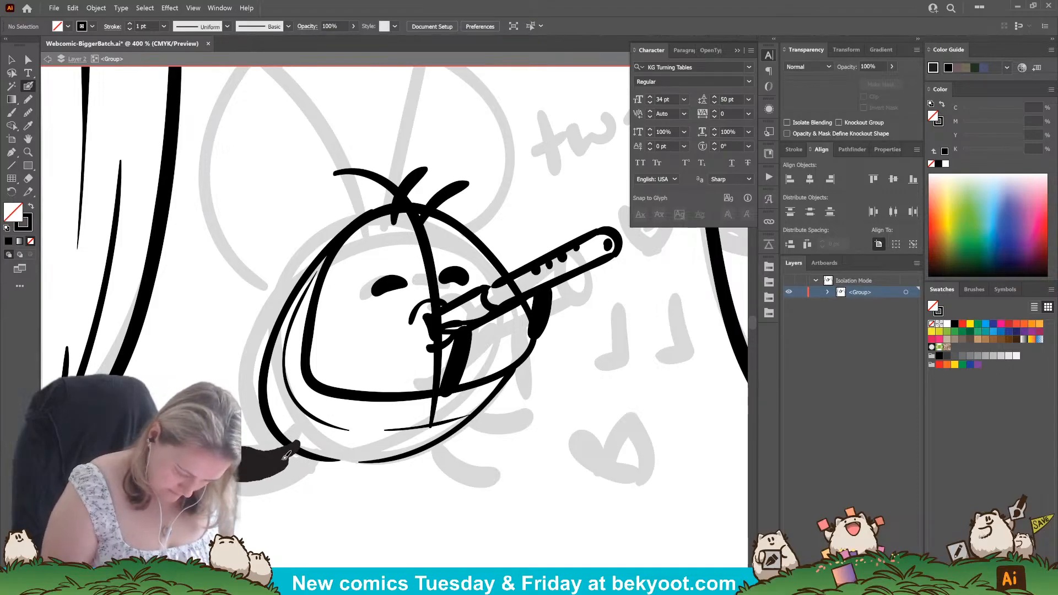
pyautogui.hotkey('ctrl', 'z')
pyautogui.moveTo(299, 438); pyautogui.dragTo(238, 481)
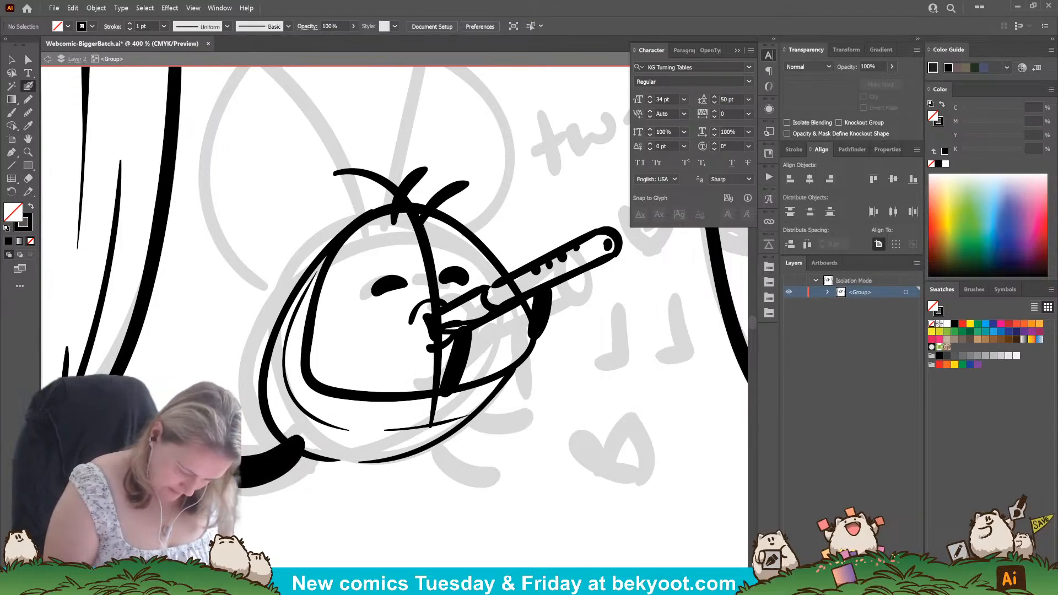
pyautogui.moveTo(300, 437)
pyautogui.mouseDown()
pyautogui.moveTo(292, 414)
pyautogui.moveTo(295, 428)
pyautogui.moveTo(283, 433)
pyautogui.moveTo(245, 394)
pyautogui.mouseUp()
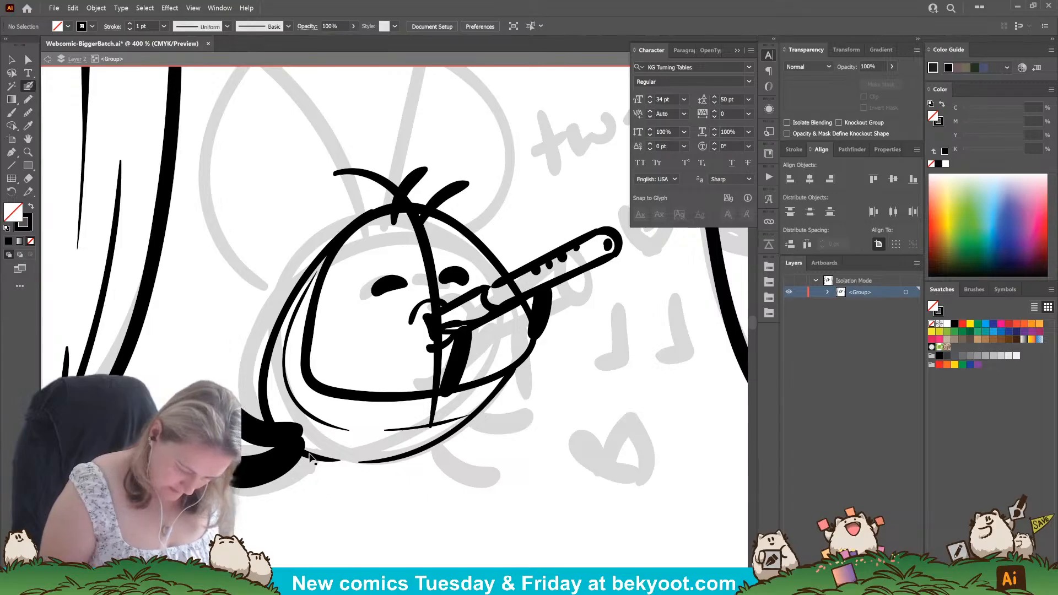
pyautogui.hotkey('ctrl', 'z')
pyautogui.moveTo(291, 419); pyautogui.dragTo(239, 430)
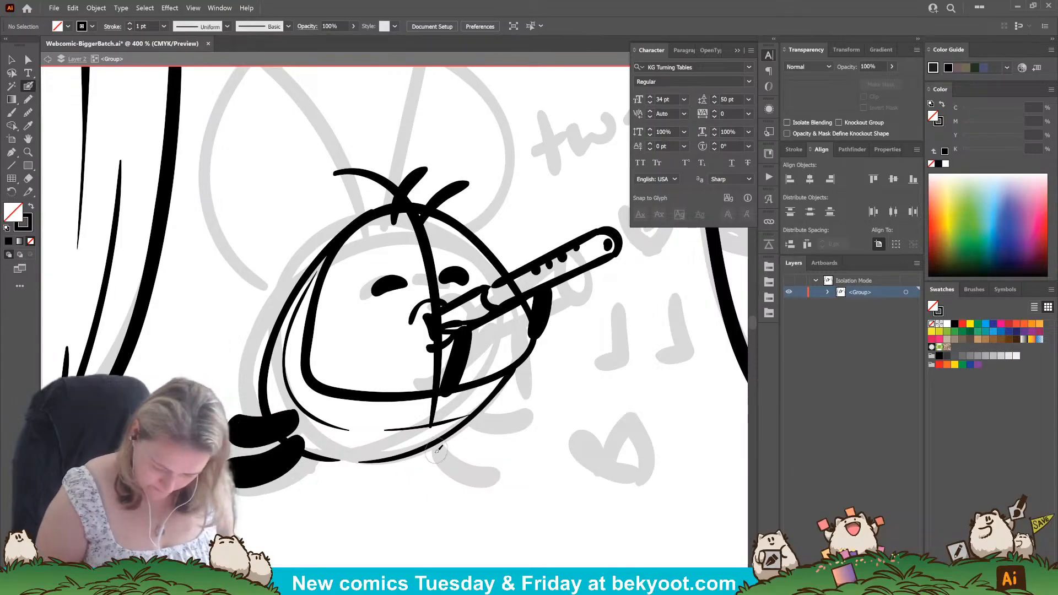
# Ink the right foot as two thick black strokes and adjust its top edge against the body outline.
pyautogui.moveTo(438, 449); pyautogui.dragTo(485, 492)
pyautogui.moveTo(443, 432); pyautogui.dragTo(498, 449)
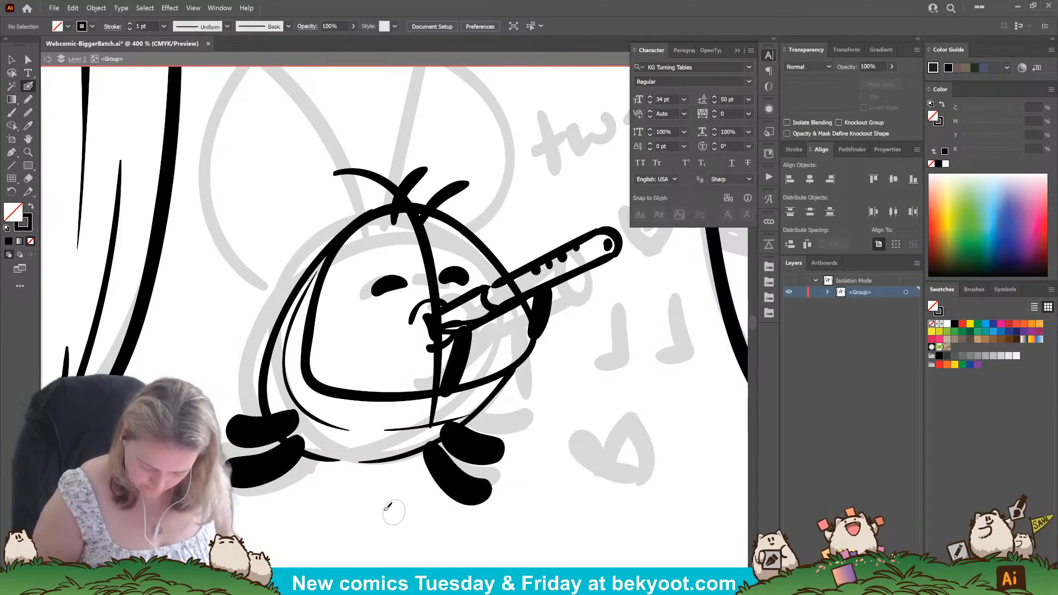
pyautogui.keyDown('ctrl'); pyautogui.click(477, 451); pyautogui.keyUp('ctrl')
pyautogui.keyDown('ctrl'); pyautogui.keyDown('shift'); pyautogui.click(457, 486); pyautogui.keyUp('shift'); pyautogui.keyUp('ctrl')
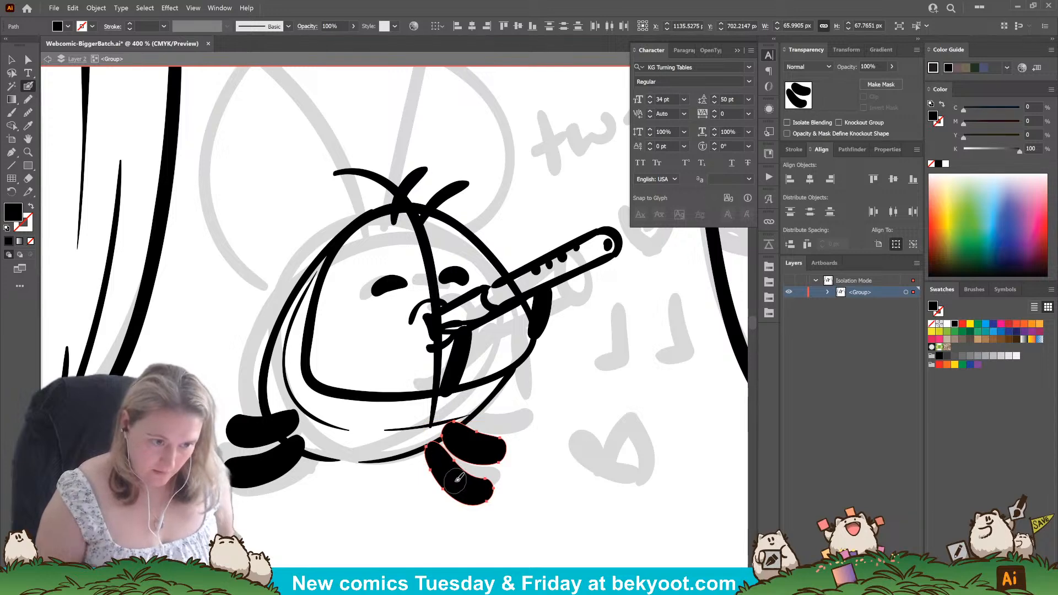
pyautogui.moveTo(424, 433)
pyautogui.mouseDown()
pyautogui.moveTo(455, 421)
pyautogui.moveTo(418, 441)
pyautogui.moveTo(435, 433)
pyautogui.mouseUp()
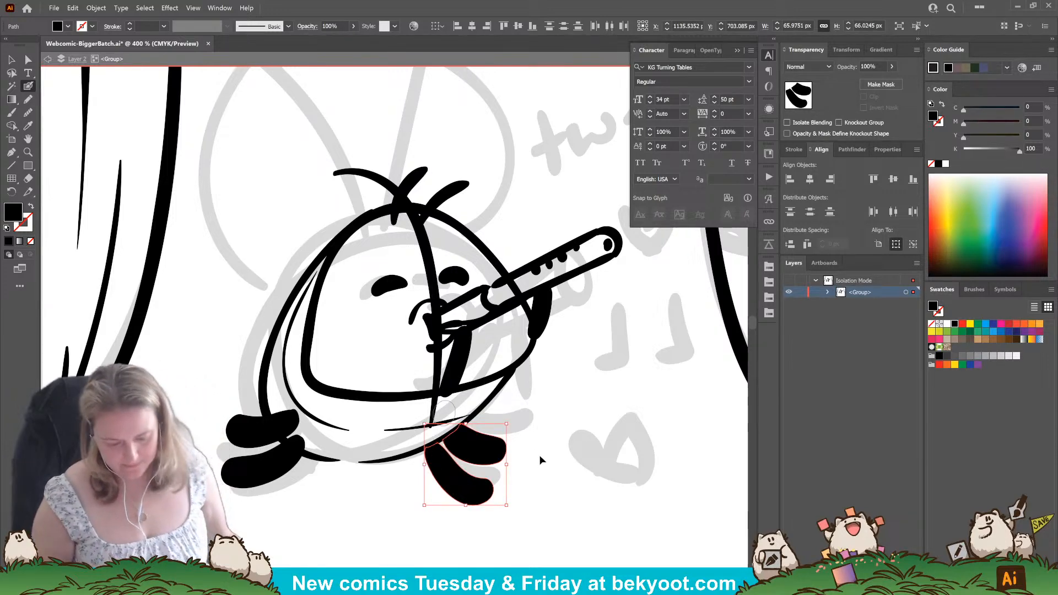
# Select the whole flute-playing character between the curtains, scale it down slightly and shift it a little to fit the panel.
pyautogui.hotkey('ctrl', 'shift', 'a')
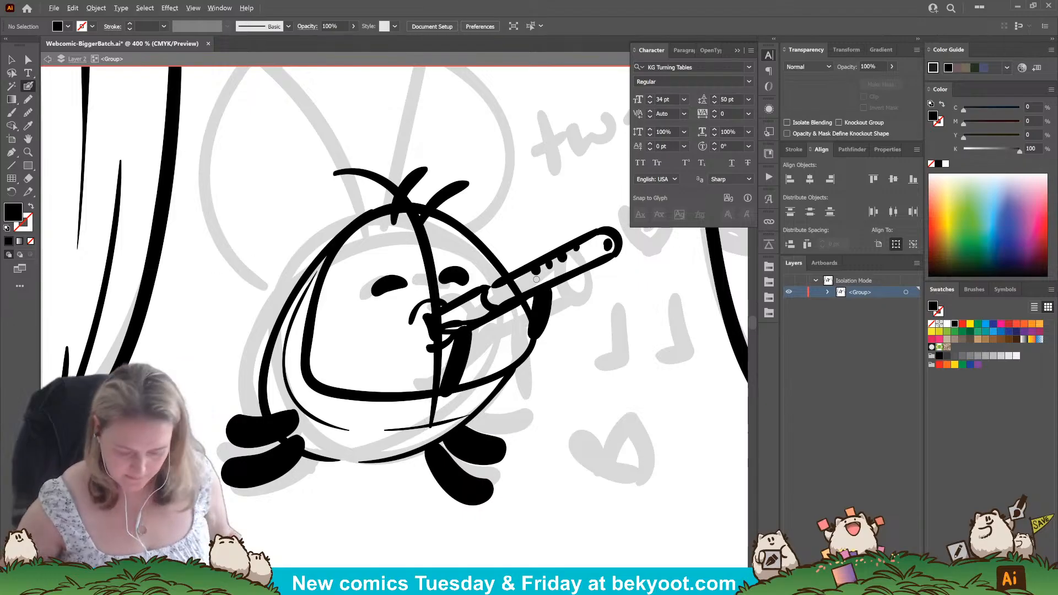
pyautogui.scroll(-2, 481, 302)
pyautogui.moveTo(434, 409); pyautogui.dragTo(404, 449)
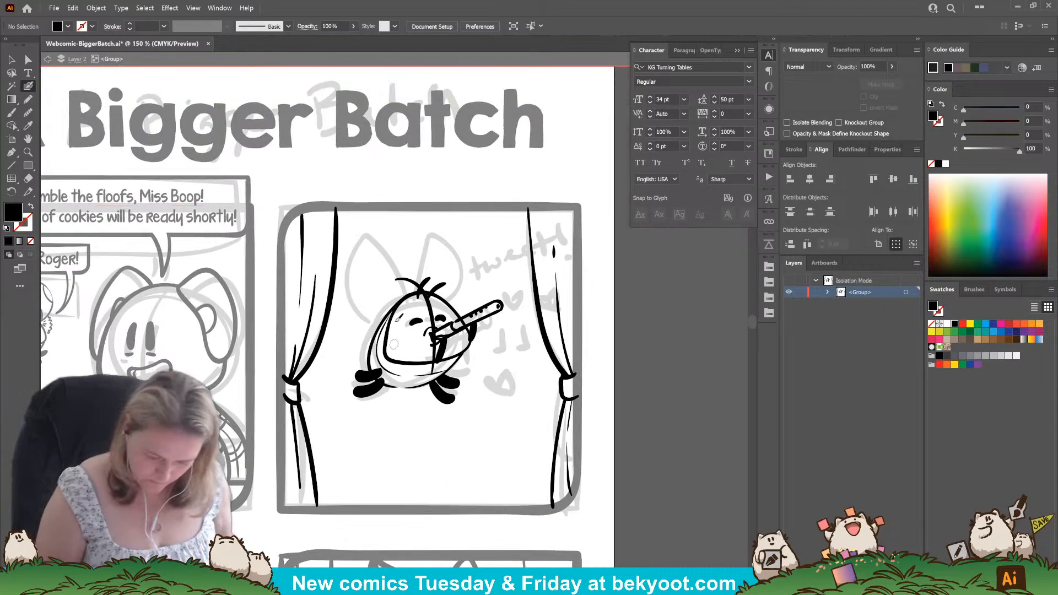
pyautogui.press('v')
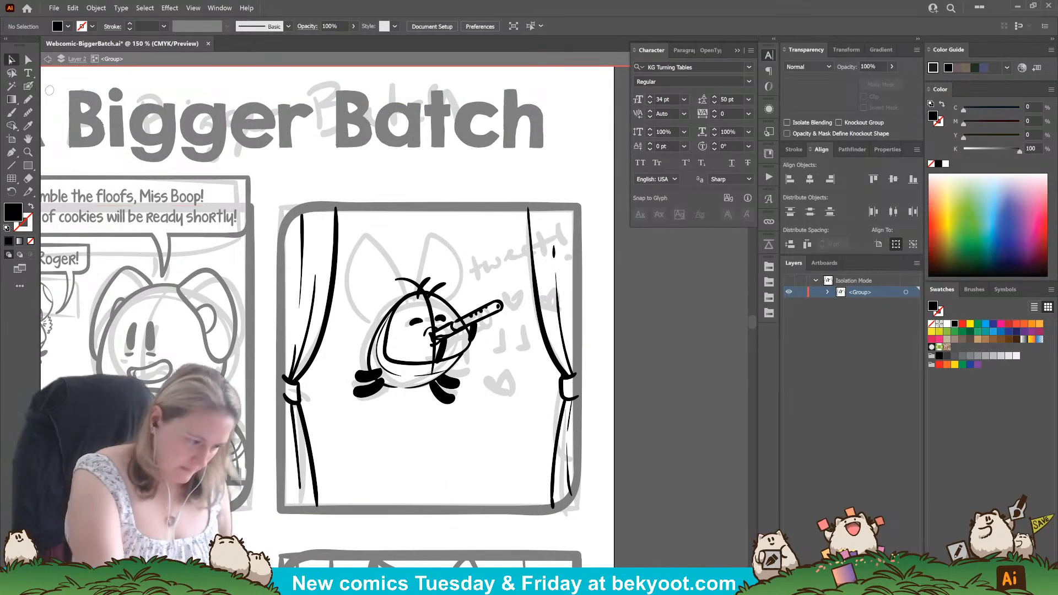
pyautogui.moveTo(347, 252)
pyautogui.mouseDown()
pyautogui.moveTo(382, 365)
pyautogui.moveTo(504, 425)
pyautogui.mouseUp()
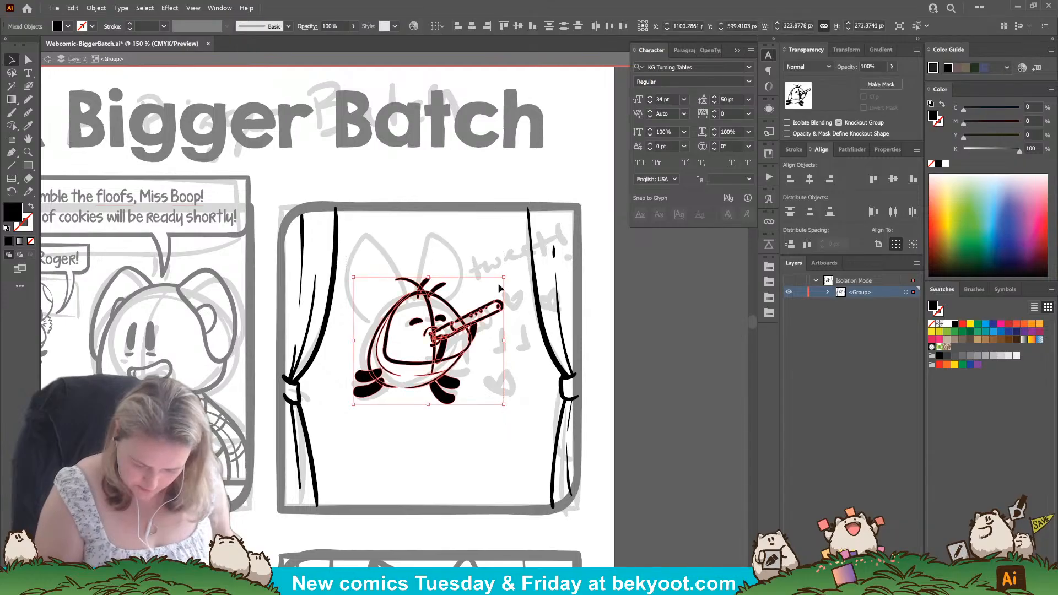
pyautogui.moveTo(504, 275); pyautogui.dragTo(485, 283)
pyautogui.moveTo(426, 362); pyautogui.dragTo(435, 359)
pyautogui.click(413, 416)
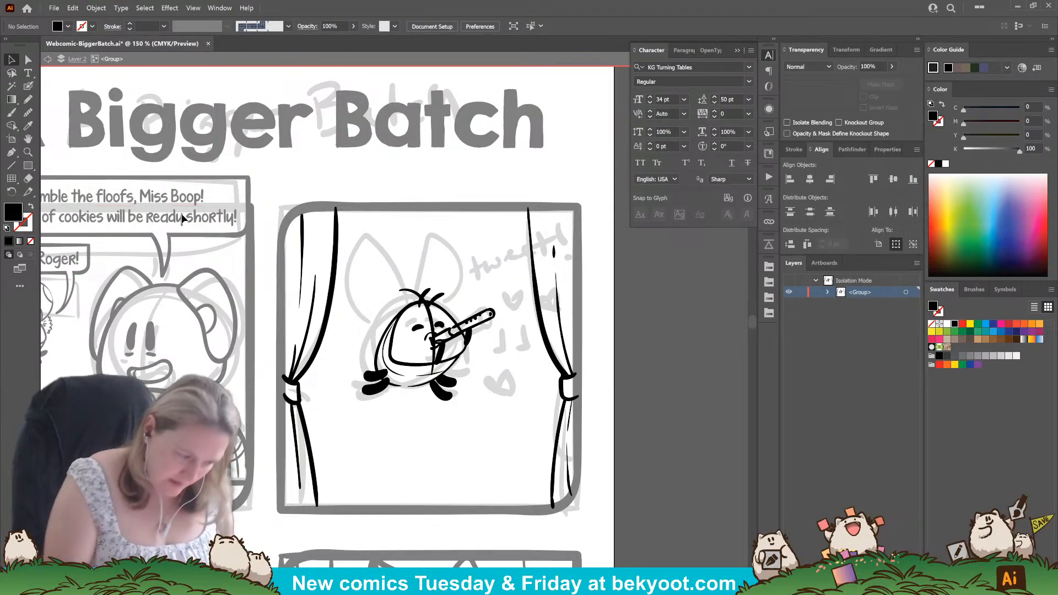
# Adjust the size and placement of the rounded face outline inside the character's body.
pyautogui.press('b')
pyautogui.hotkey('ctrl', 'z')
pyautogui.moveTo(417, 302); pyautogui.dragTo(401, 385)
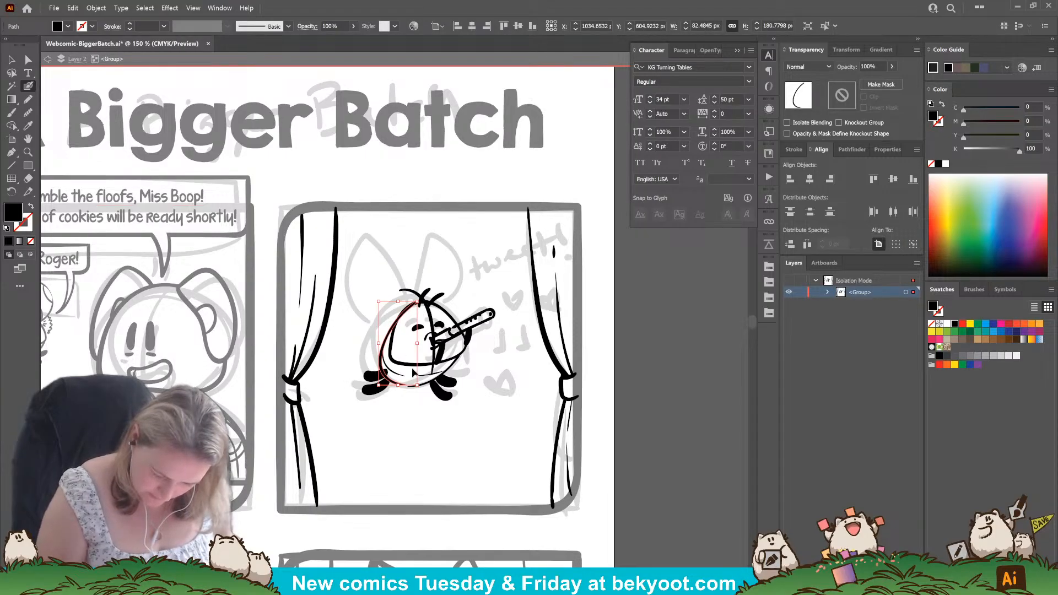
pyautogui.keyDown('ctrl'); pyautogui.click(414, 366); pyautogui.keyUp('ctrl')
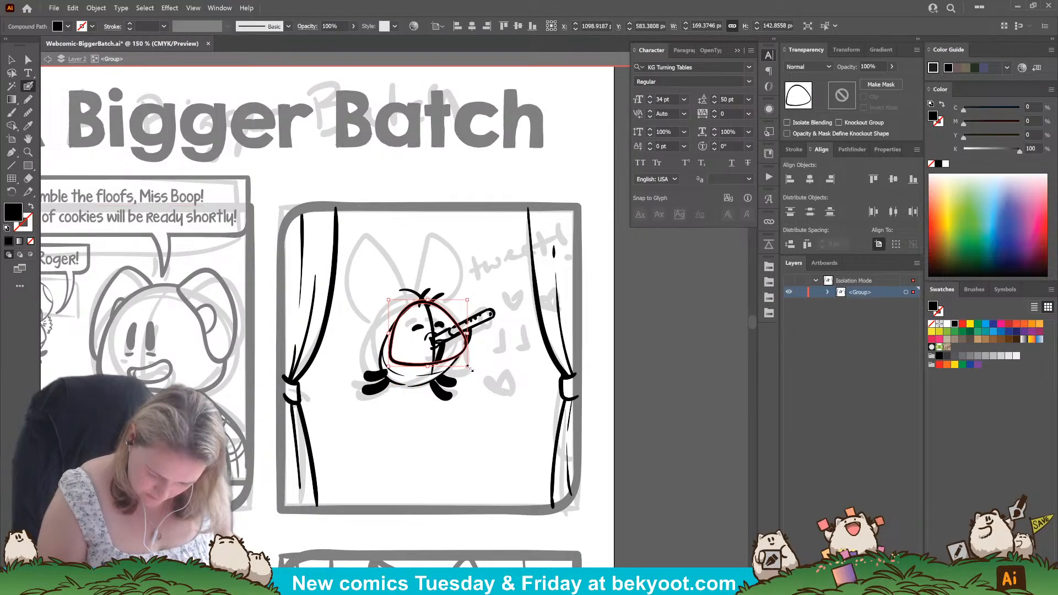
pyautogui.moveTo(468, 367); pyautogui.dragTo(409, 361)
pyautogui.keyDown('ctrl'); pyautogui.click(490, 389); pyautogui.keyUp('ctrl')
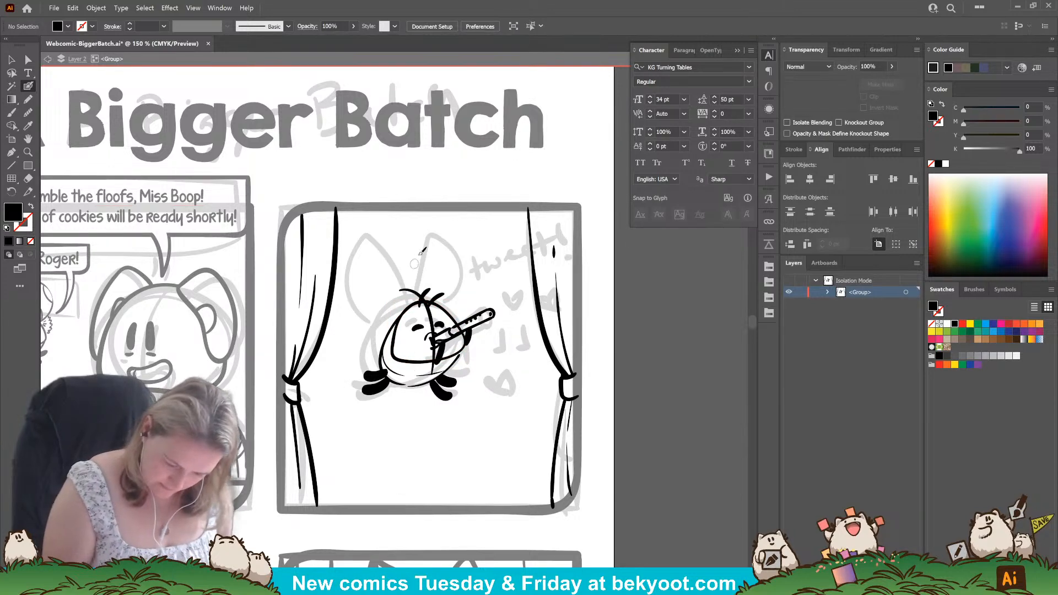
# Ink a large rounded left ear above the head, adjust its placement, and ink the curved right ear beside it.
pyautogui.moveTo(417, 296)
pyautogui.mouseDown()
pyautogui.moveTo(392, 252)
pyautogui.moveTo(359, 247)
pyautogui.moveTo(338, 270)
pyautogui.moveTo(350, 292)
pyautogui.moveTo(415, 302)
pyautogui.mouseUp()
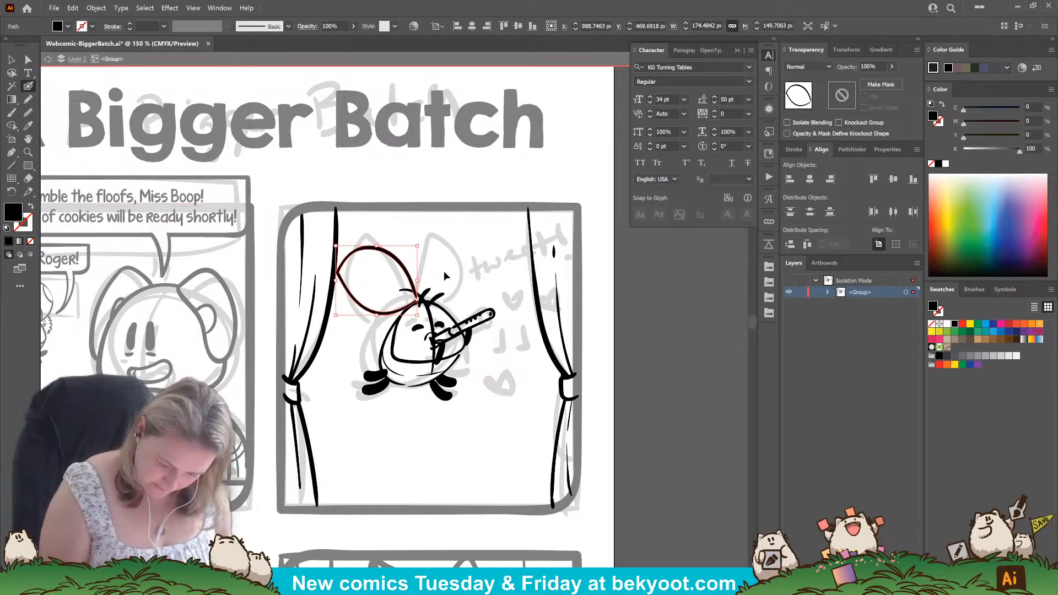
pyautogui.moveTo(398, 312); pyautogui.dragTo(393, 317)
pyautogui.keyDown('ctrl'); pyautogui.click(333, 493); pyautogui.keyUp('ctrl')
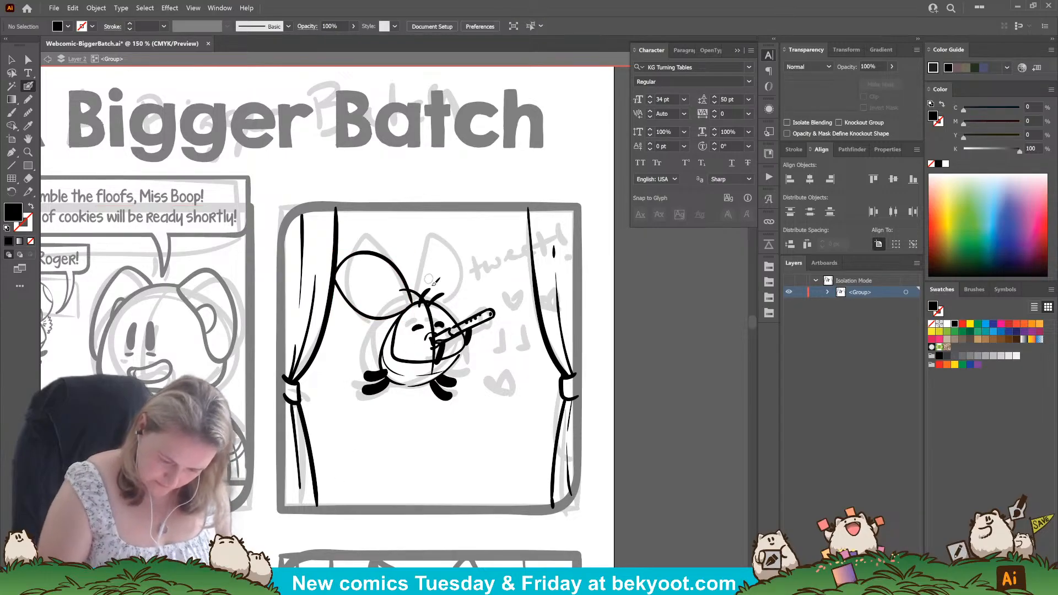
pyautogui.moveTo(427, 282)
pyautogui.mouseDown()
pyautogui.moveTo(409, 242)
pyautogui.moveTo(441, 239)
pyautogui.moveTo(465, 257)
pyautogui.moveTo(446, 301)
pyautogui.mouseUp()
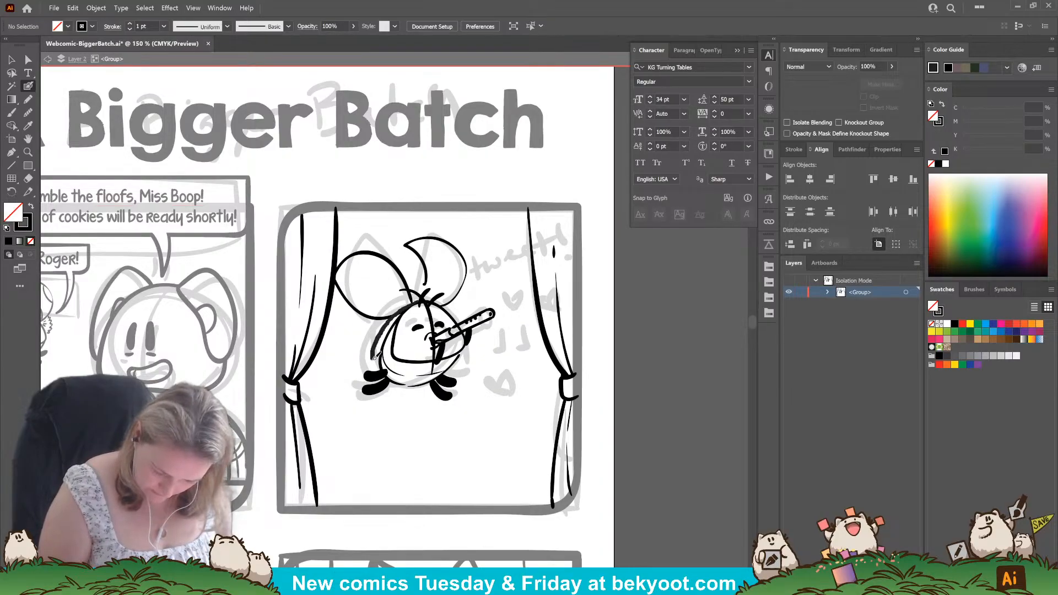
# Try a shorter body by inking a closer curve around the face and deleting the old outer body lines.
pyautogui.moveTo(394, 370); pyautogui.dragTo(433, 364)
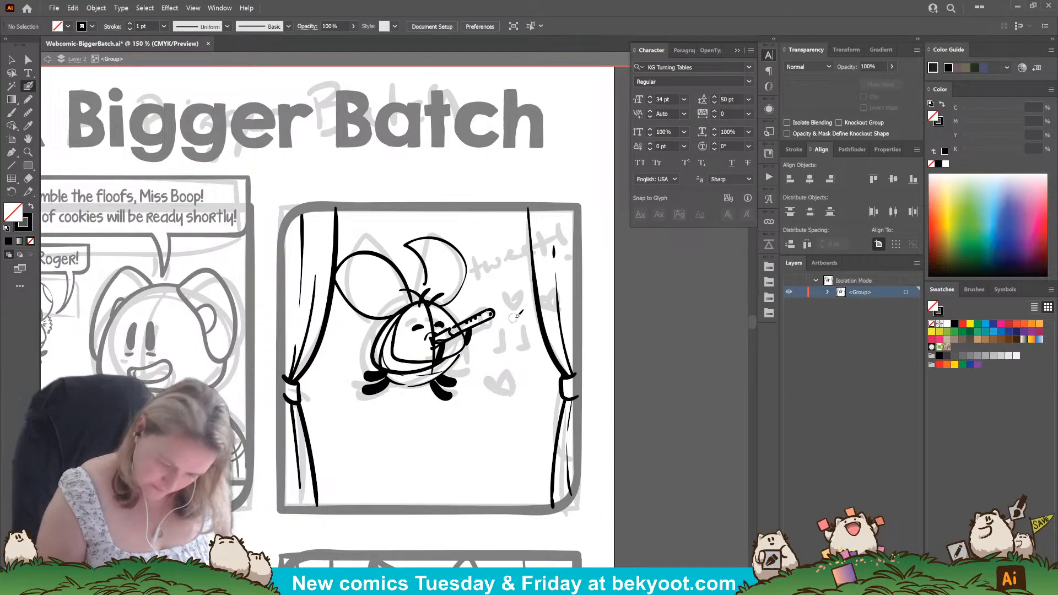
pyautogui.hotkey('ctrl', 'z')
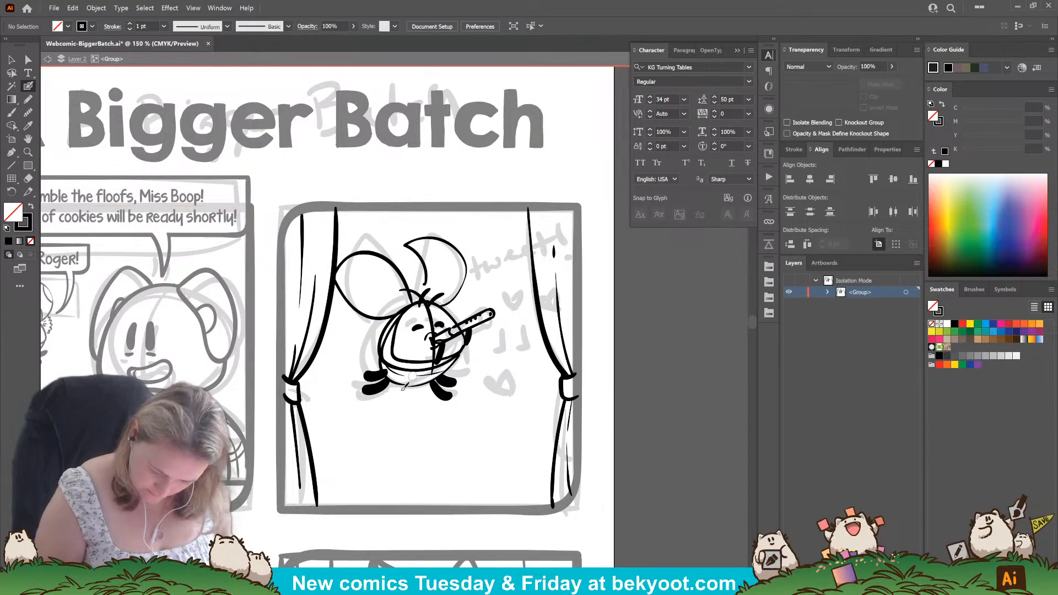
pyautogui.moveTo(405, 377); pyautogui.dragTo(406, 376)
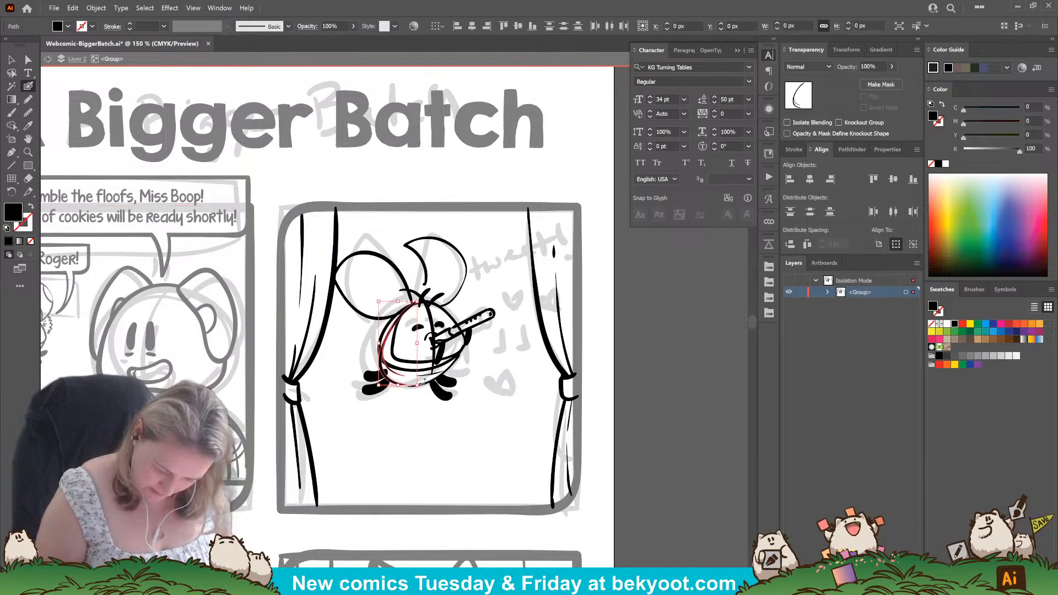
pyautogui.keyDown('ctrl'); pyautogui.click(428, 376); pyautogui.keyUp('ctrl')
pyautogui.keyDown('ctrl'); pyautogui.keyDown('shift'); pyautogui.click(424, 385); pyautogui.keyUp('shift'); pyautogui.keyUp('ctrl')
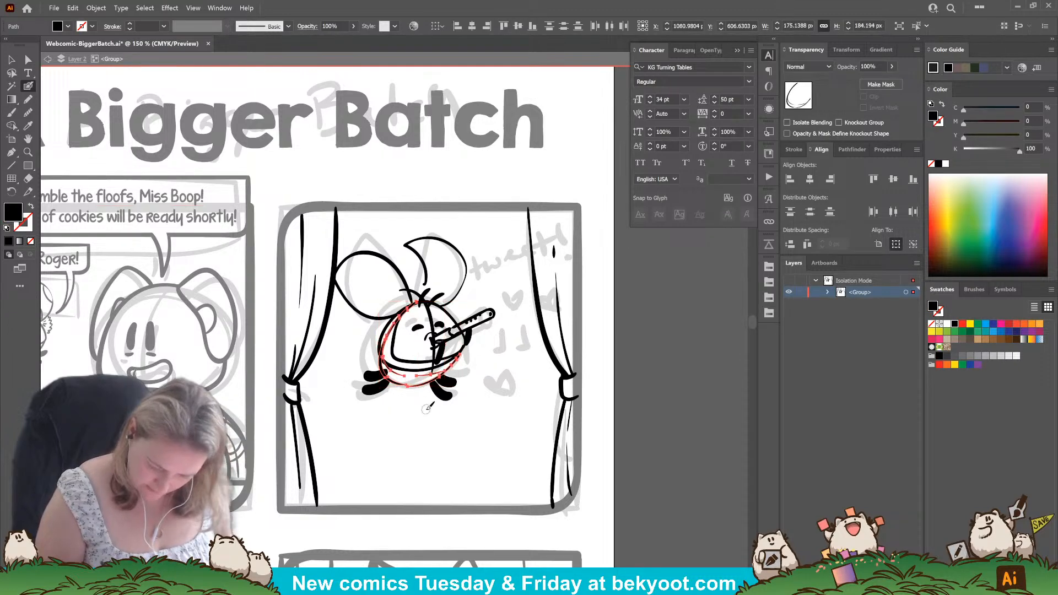
pyautogui.press('Delete')
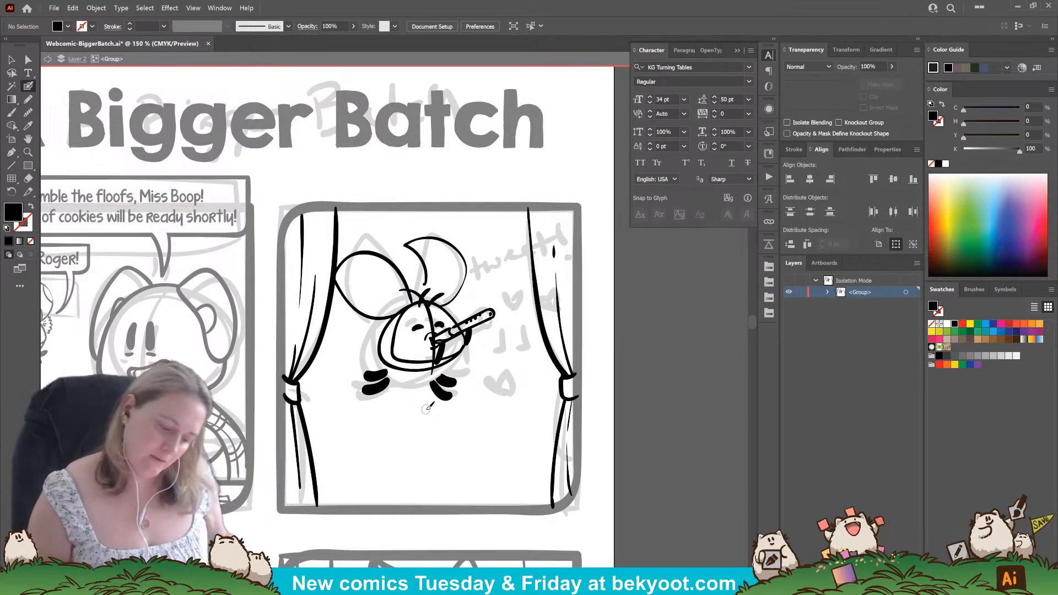
# Try moving both feet up and inward against the shortened body.
pyautogui.moveTo(380, 377)
pyautogui.mouseDown()
pyautogui.moveTo(391, 348)
pyautogui.moveTo(387, 382)
pyautogui.moveTo(439, 390)
pyautogui.moveTo(446, 377)
pyautogui.mouseUp()
pyautogui.keyDown('ctrl'); pyautogui.click(419, 399); pyautogui.keyUp('ctrl')
pyautogui.keyDown('ctrl'); pyautogui.click(421, 388); pyautogui.keyUp('ctrl')
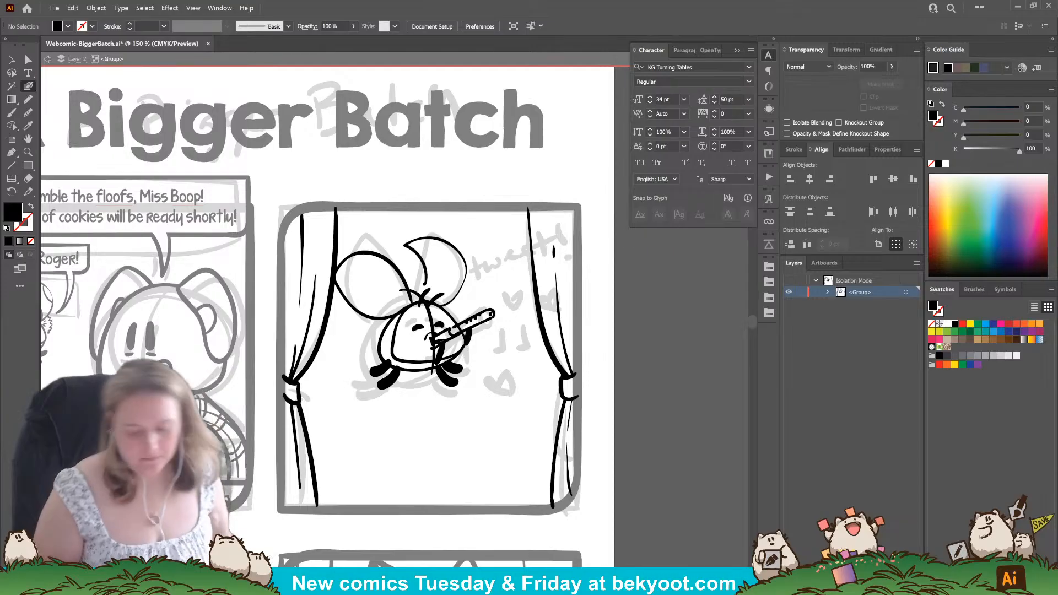
# Undo the foot move and the shortened-body changes.
pyautogui.hotkey('ctrl', 'z')
pyautogui.hotkey('ctrl', 'z')
pyautogui.hotkey('ctrl', 'z')
pyautogui.hotkey('ctrl', 'z')
pyautogui.hotkey('ctrl', 'z')
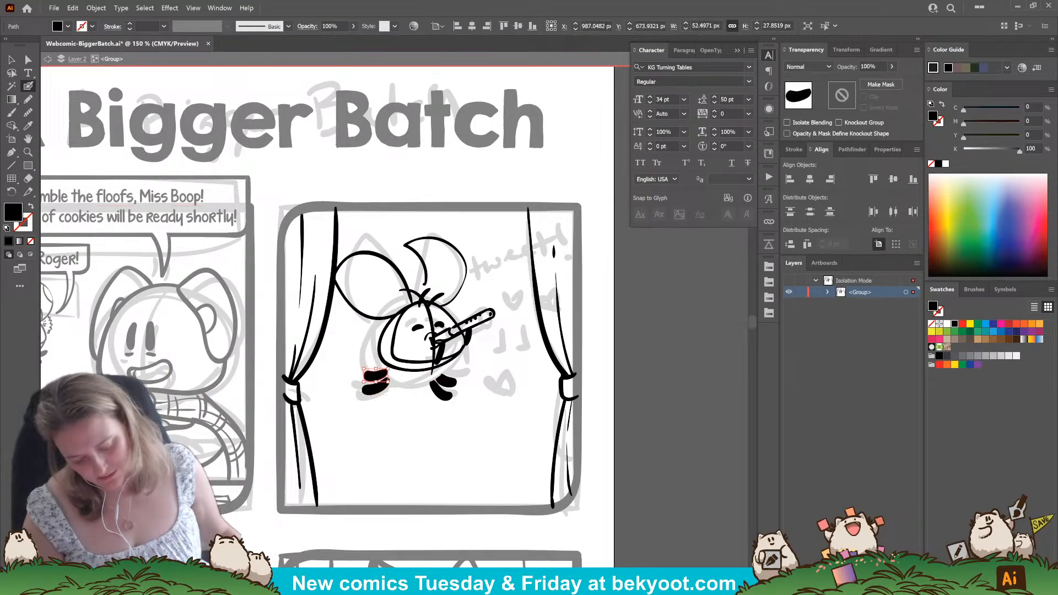
pyautogui.hotkey('ctrl', 'z')
pyautogui.hotkey('ctrl', 'z')
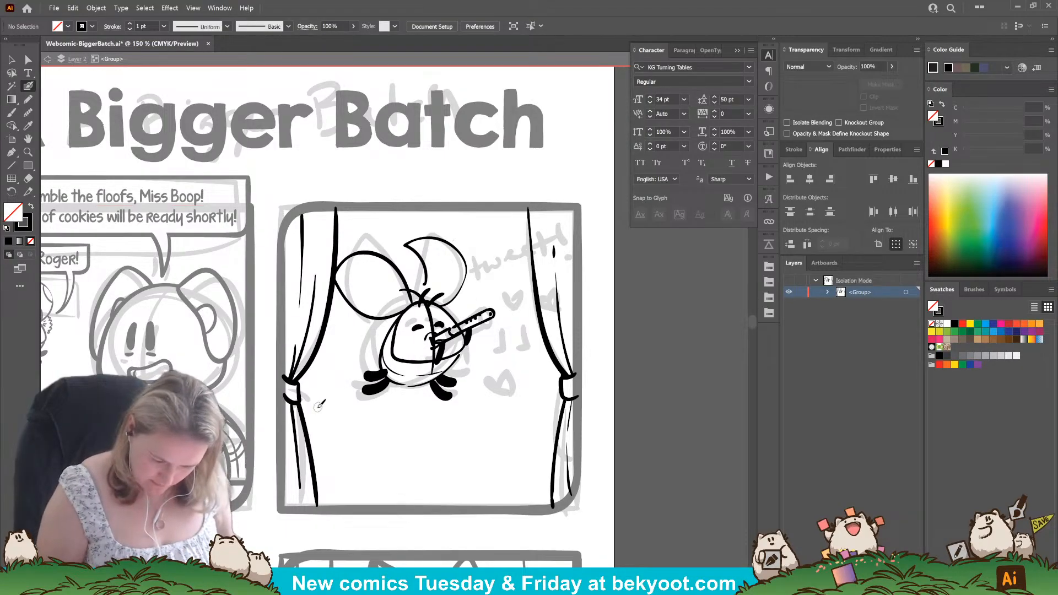
# Select the character with its ears, scale it down and move it lower between the curtains.
pyautogui.moveTo(354, 235)
pyautogui.mouseDown()
pyautogui.moveTo(477, 397)
pyautogui.moveTo(478, 415)
pyautogui.mouseUp()
pyautogui.moveTo(423, 382); pyautogui.dragTo(430, 381)
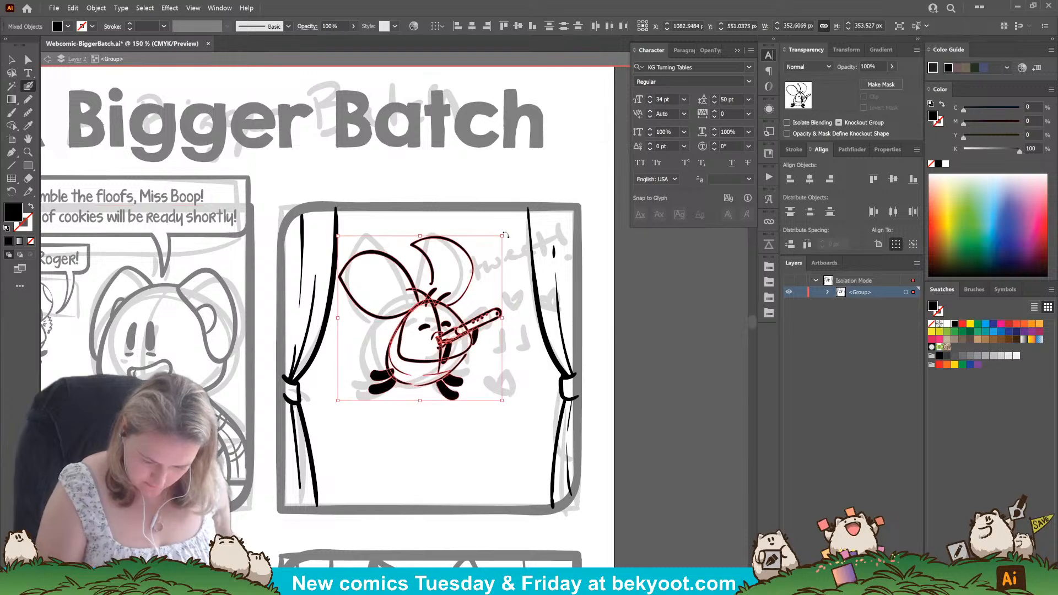
pyautogui.moveTo(502, 236); pyautogui.dragTo(487, 248)
pyautogui.moveTo(411, 364); pyautogui.dragTo(411, 392)
pyautogui.keyDown('ctrl'); pyautogui.click(361, 479); pyautogui.keyUp('ctrl')
pyautogui.moveTo(366, 471); pyautogui.dragTo(380, 456)
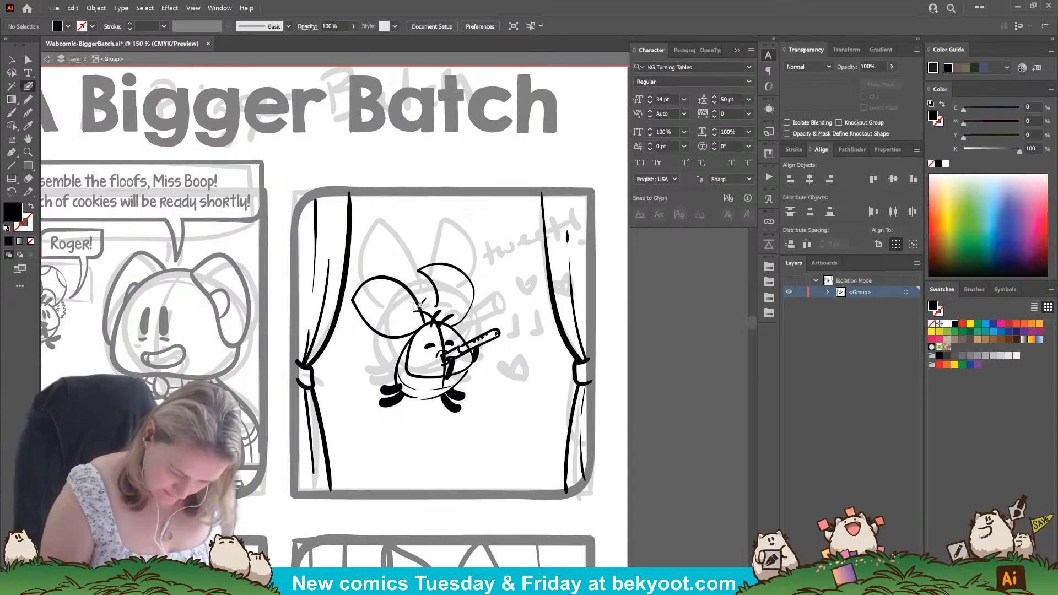
# Ink curved markings inside both ears and adjust the right stroke of the hair tuft.
pyautogui.hotkey('shift', 'x')
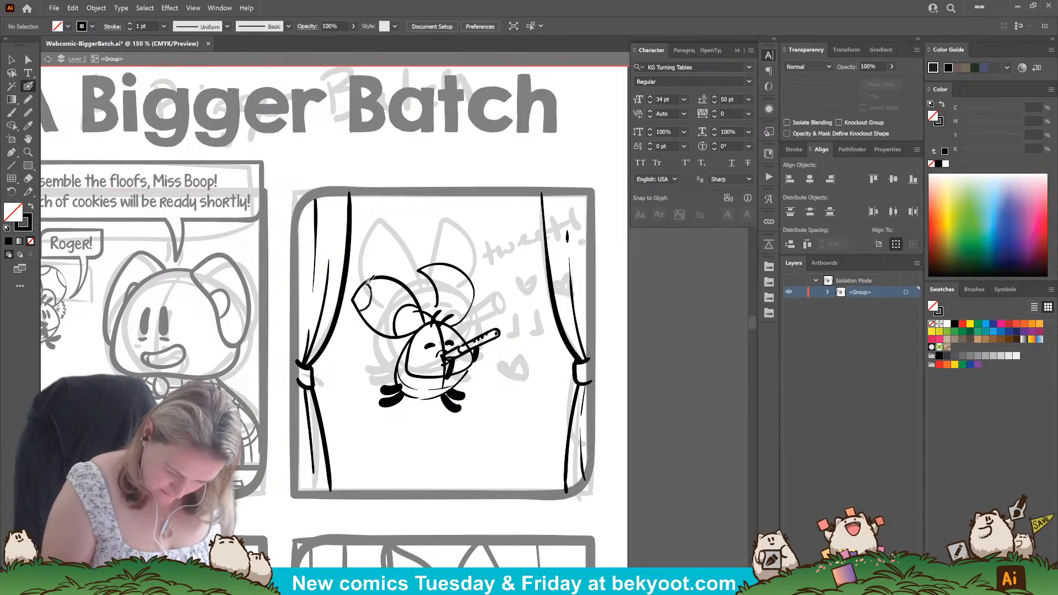
pyautogui.moveTo(368, 283); pyautogui.dragTo(367, 282)
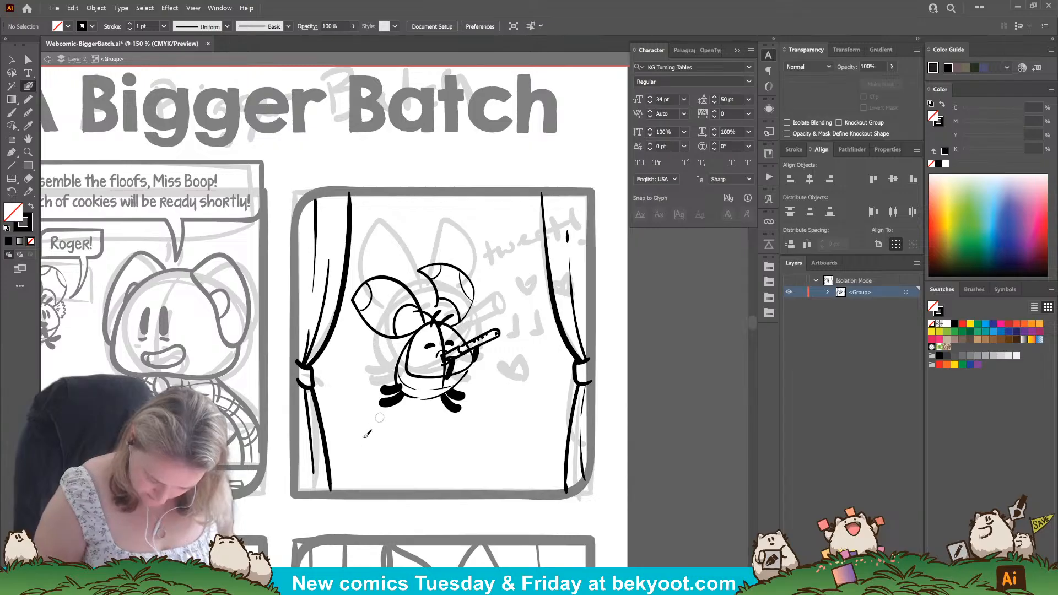
pyautogui.moveTo(453, 315); pyautogui.dragTo(439, 327)
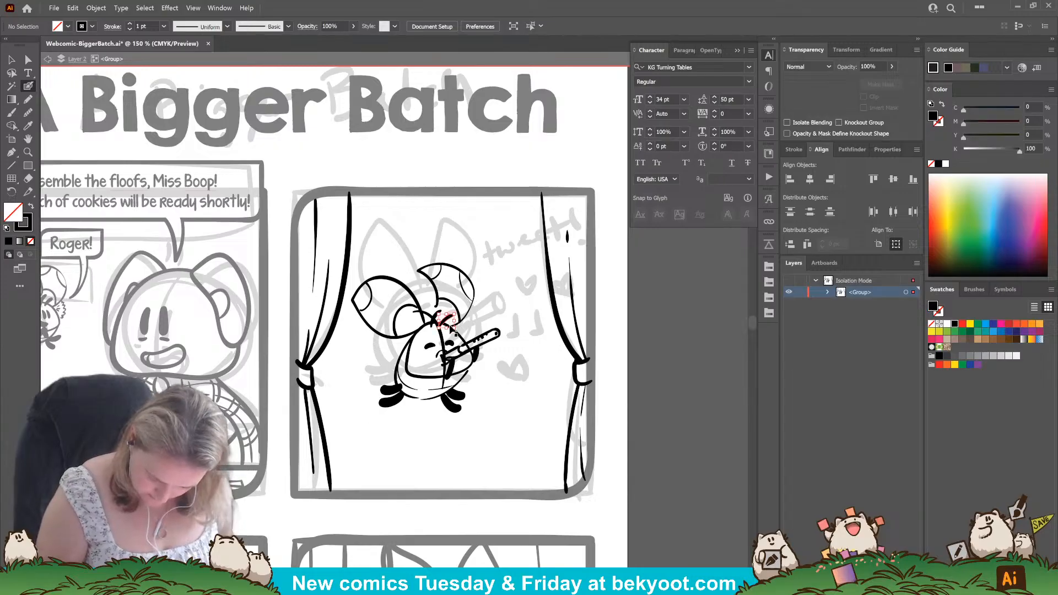
pyautogui.keyDown('ctrl'); pyautogui.click(401, 455); pyautogui.keyUp('ctrl')
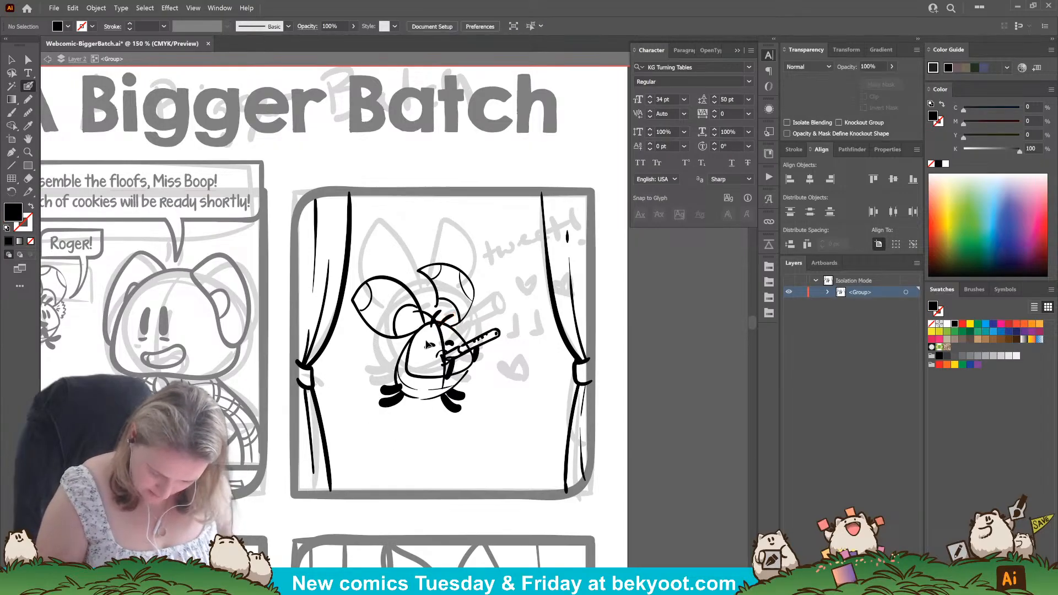
# Move the flute, mouth, arms and attached face strokes up slightly, undoing a trial enlargement.
pyautogui.keyDown('ctrl'); pyautogui.click(463, 367); pyautogui.keyUp('ctrl')
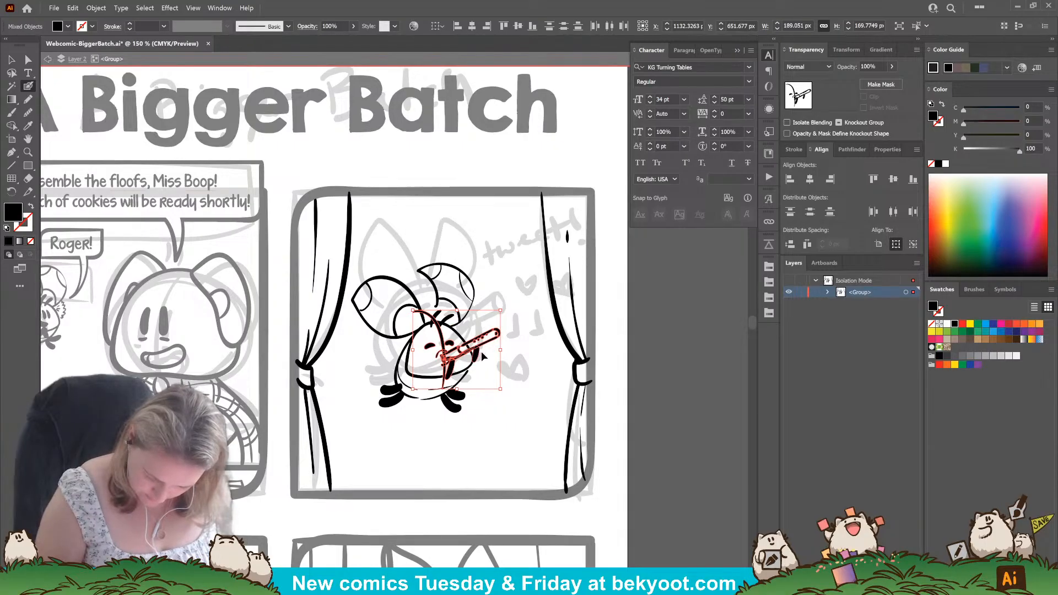
pyautogui.moveTo(501, 310); pyautogui.dragTo(511, 301)
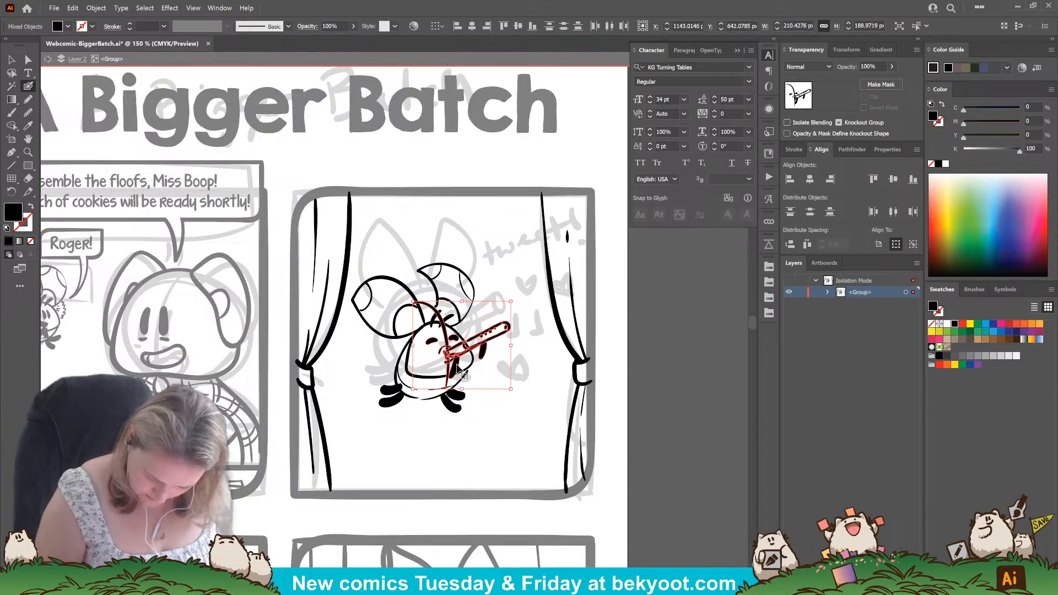
pyautogui.moveTo(454, 365); pyautogui.dragTo(451, 365)
pyautogui.hotkey('ctrl', 'z')
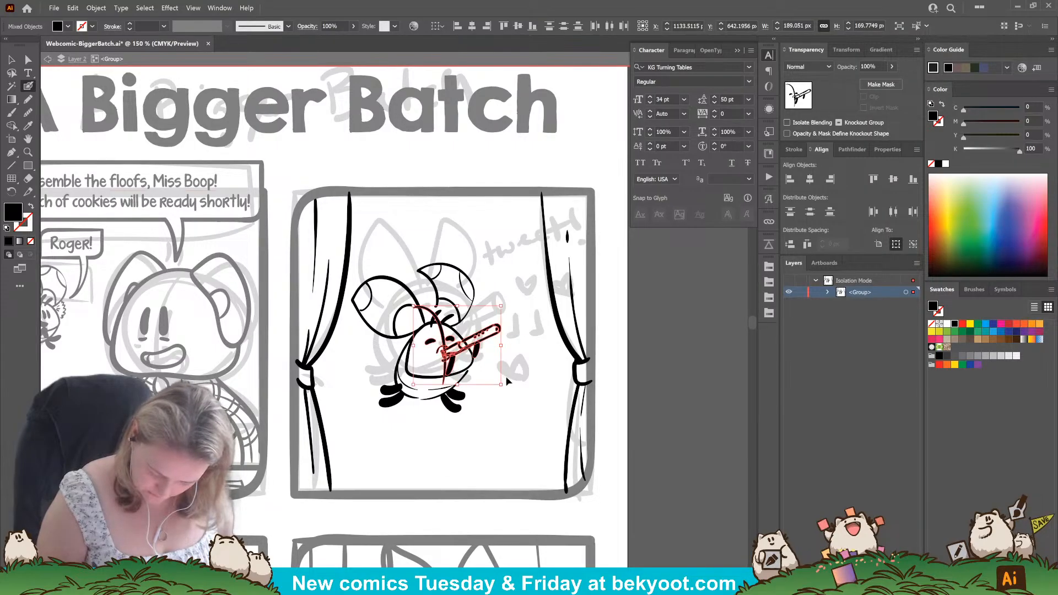
pyautogui.moveTo(505, 387); pyautogui.dragTo(505, 386)
pyautogui.keyDown('ctrl'); pyautogui.click(482, 375); pyautogui.keyUp('ctrl')
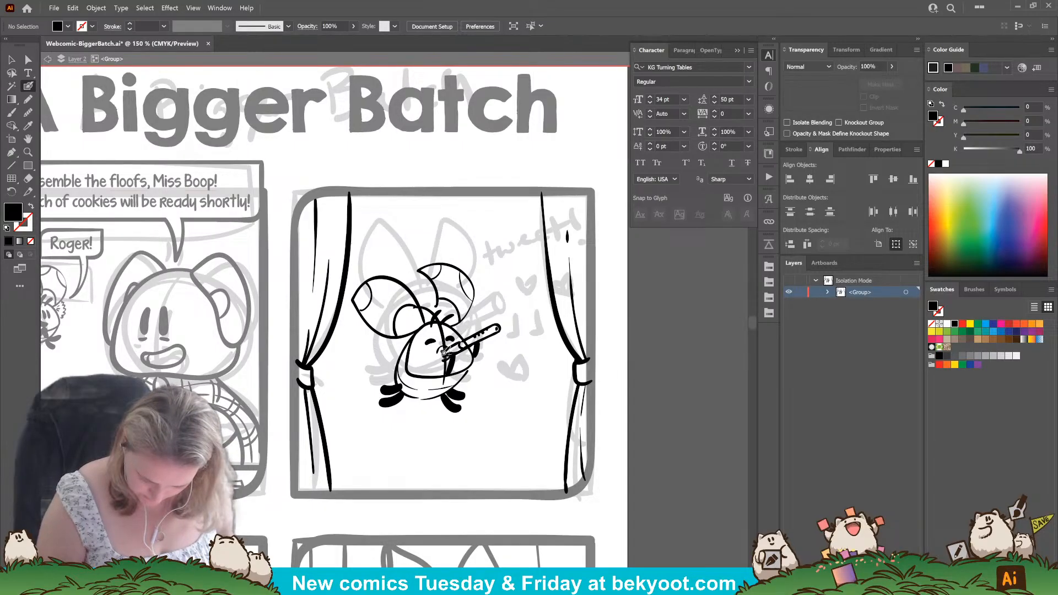
# Rework the strokes at the flute's mouthpiece and ink a short thick arm beneath it.
pyautogui.moveTo(444, 348); pyautogui.dragTo(442, 359)
pyautogui.keyDown('ctrl'); pyautogui.click(457, 345); pyautogui.keyUp('ctrl')
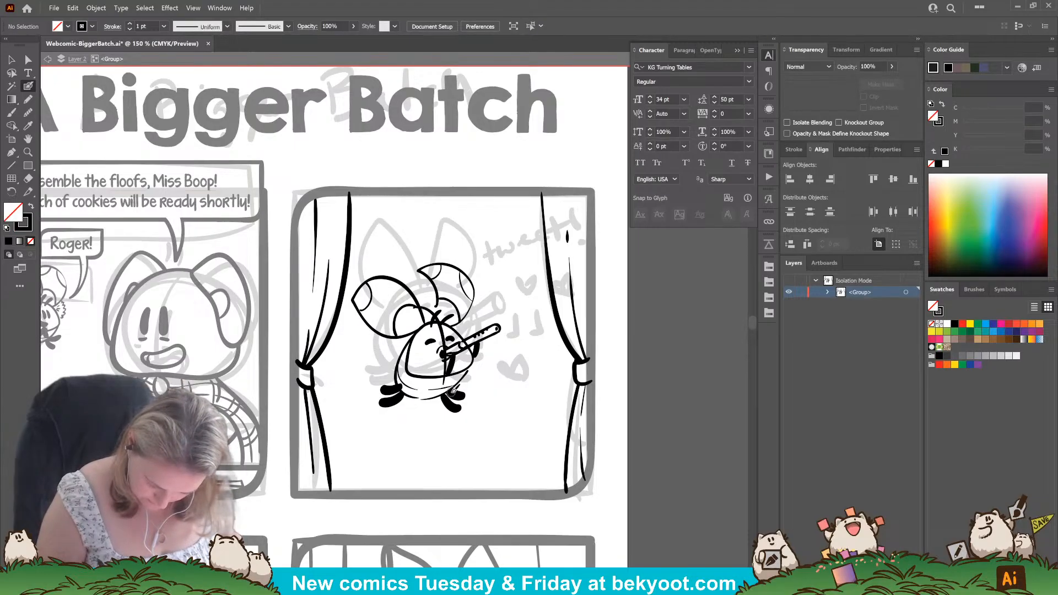
pyautogui.hotkey('shift', 'x')
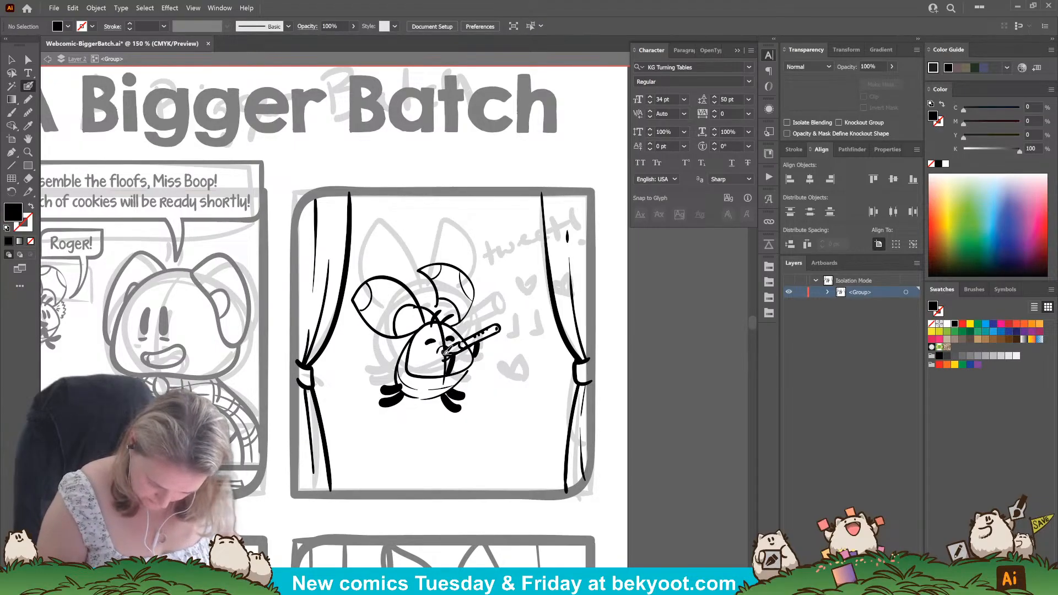
pyautogui.hotkey('shift', 'x')
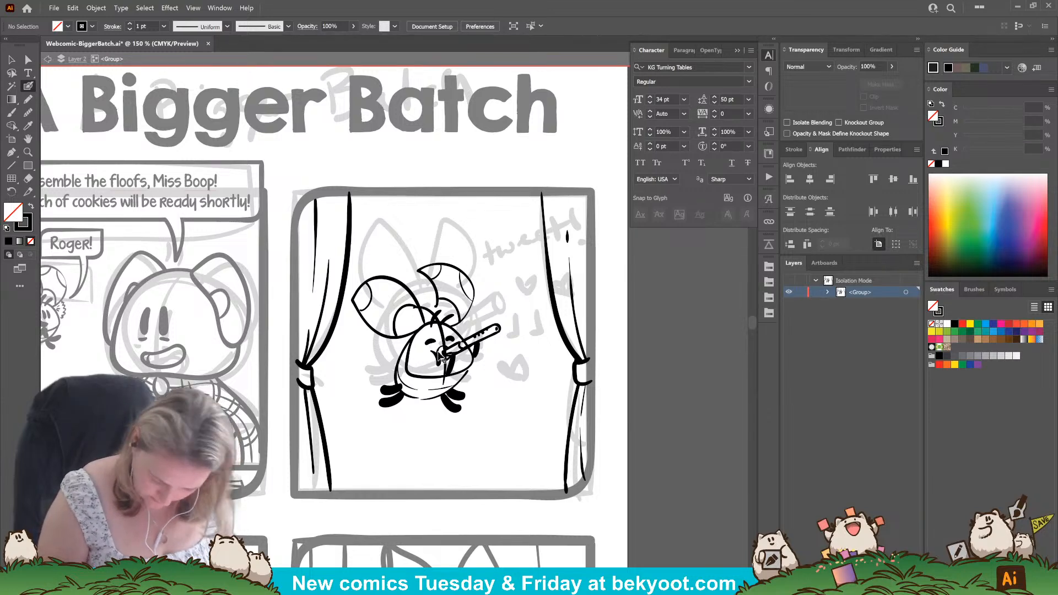
# Try adjusting the thick arm beneath the flute and the curved mouth stroke beside the mouthpiece.
pyautogui.moveTo(449, 355); pyautogui.dragTo(453, 376)
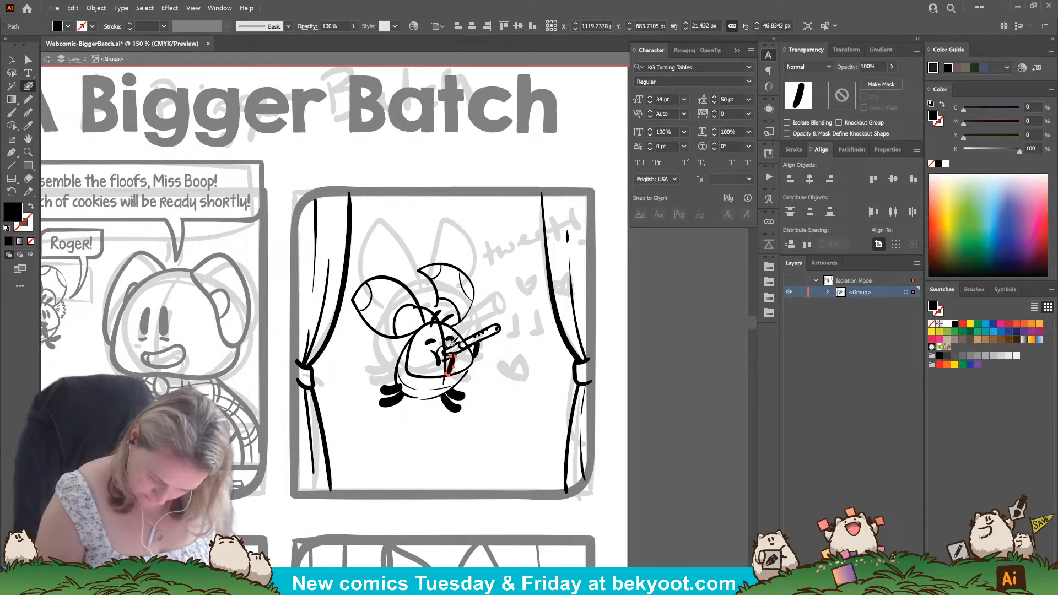
pyautogui.moveTo(450, 345); pyautogui.dragTo(446, 351)
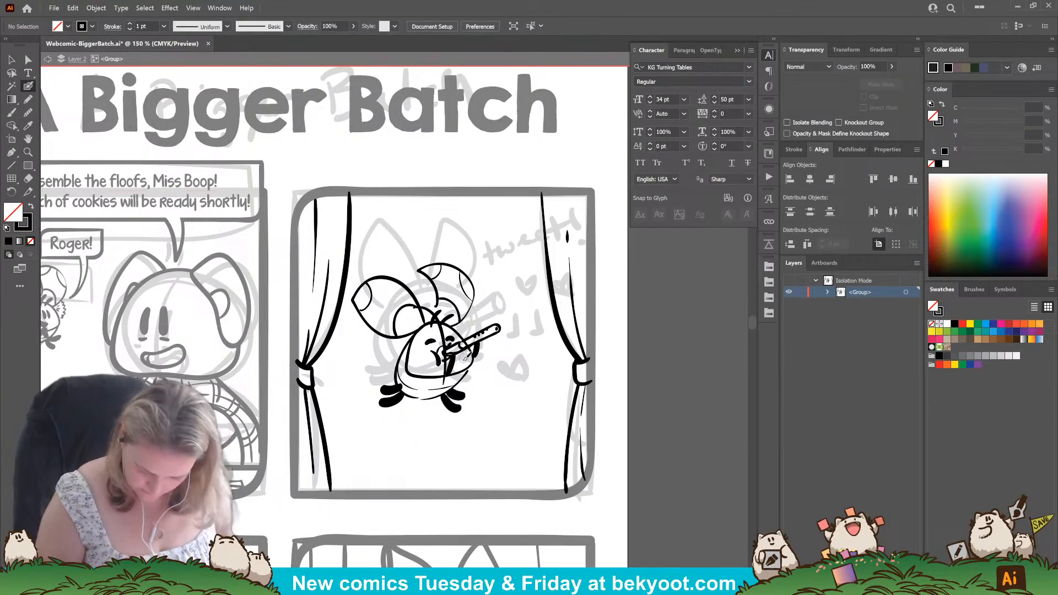
pyautogui.moveTo(451, 352)
pyautogui.mouseDown()
pyautogui.moveTo(447, 374)
pyautogui.moveTo(439, 364)
pyautogui.mouseUp()
pyautogui.keyDown('ctrl'); pyautogui.click(440, 357); pyautogui.keyUp('ctrl')
pyautogui.hotkey('ctrl', 'z')
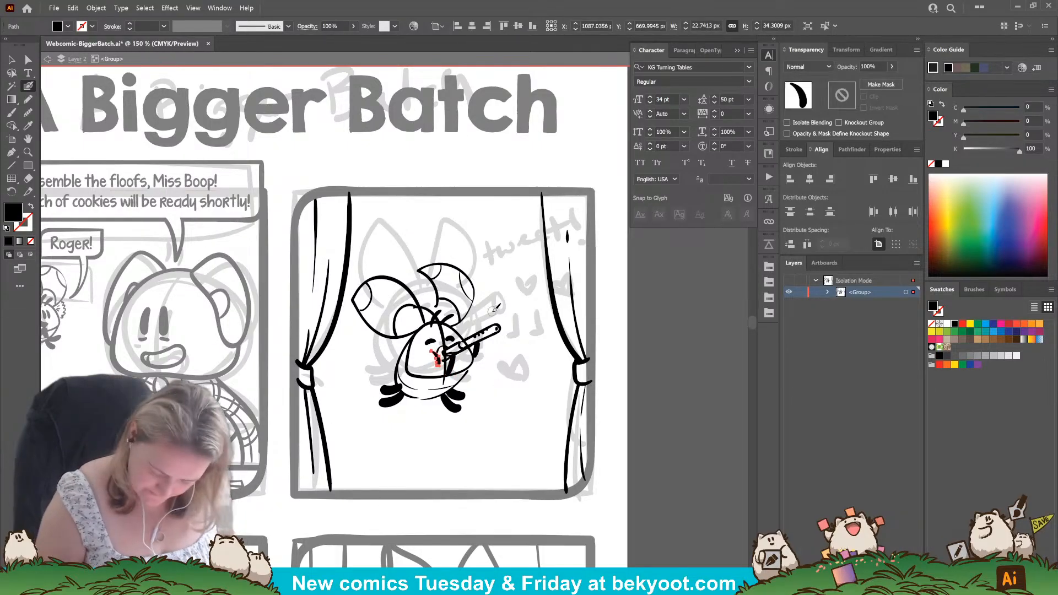
pyautogui.moveTo(481, 413); pyautogui.dragTo(478, 402)
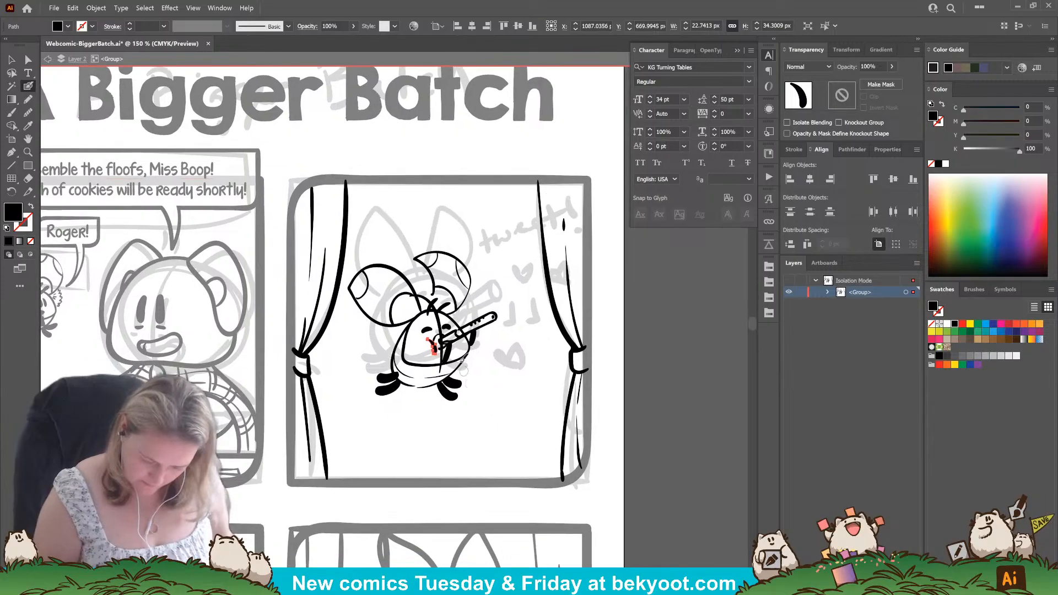
pyautogui.keyDown('ctrl'); pyautogui.click(439, 316); pyautogui.keyUp('ctrl')
pyautogui.hotkey('ctrl', 'shift', 'a')
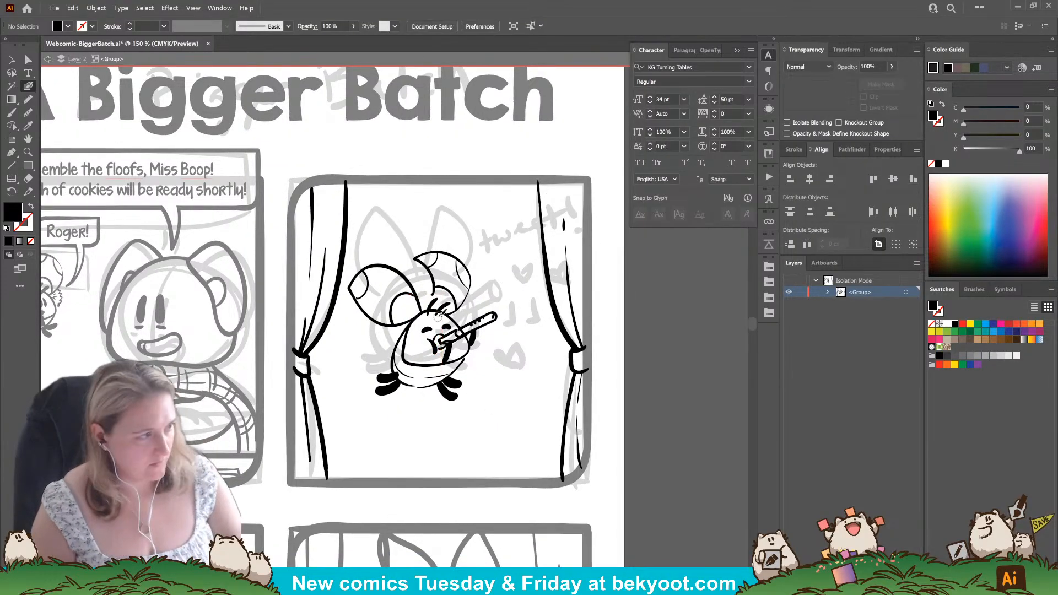
# Try a small curved lower lip under the flute and shift the mouth stroke against the mouthpiece.
pyautogui.scroll(1, 436, 347)
pyautogui.scroll(2, 437, 345)
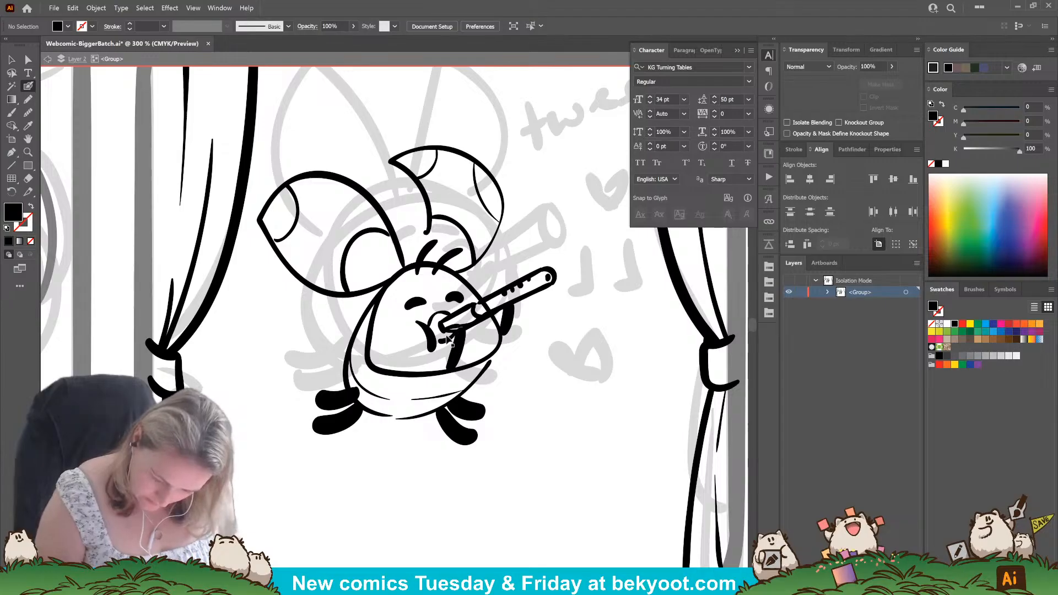
pyautogui.moveTo(445, 314); pyautogui.dragTo(448, 343)
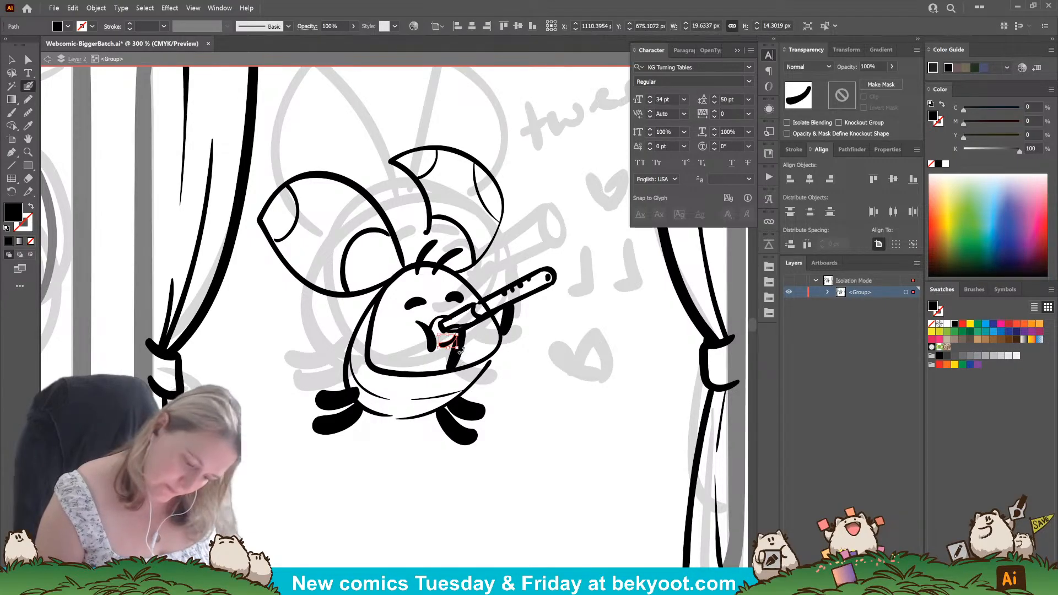
pyautogui.click(438, 316)
pyautogui.hotkey('ctrl', 'shift', 'a')
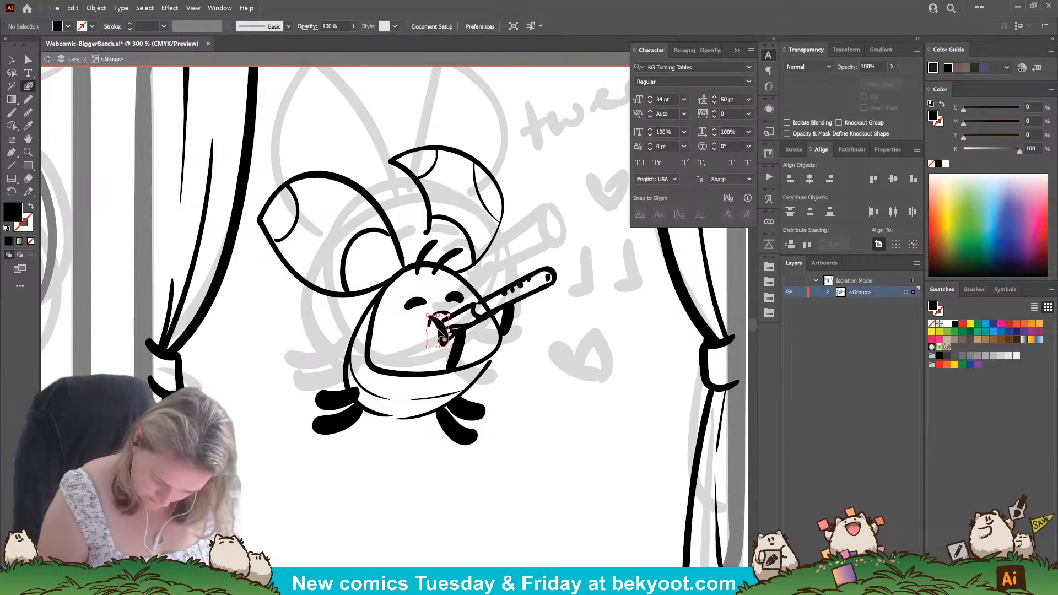
pyautogui.click(441, 333)
pyautogui.keyDown('ctrl'); pyautogui.click(498, 410); pyautogui.keyUp('ctrl')
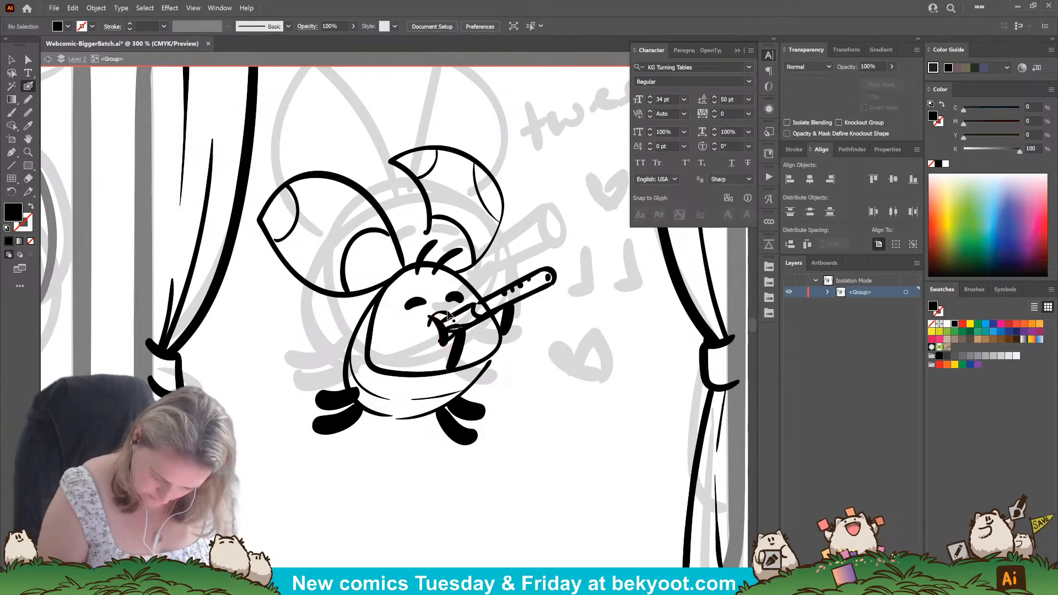
# Delete the curved mouth strokes around the mouthpiece and ink a small mouth mark at the flute's tip.
pyautogui.keyDown('ctrl'); pyautogui.click(444, 313); pyautogui.keyUp('ctrl')
pyautogui.press('Delete')
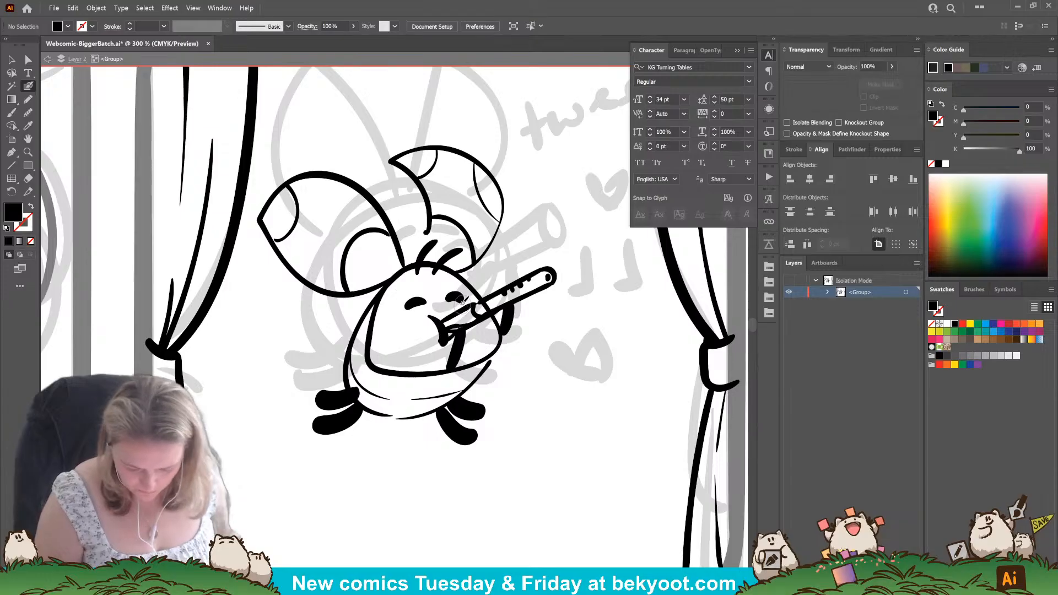
pyautogui.keyDown('ctrl'); pyautogui.click(444, 337); pyautogui.keyUp('ctrl')
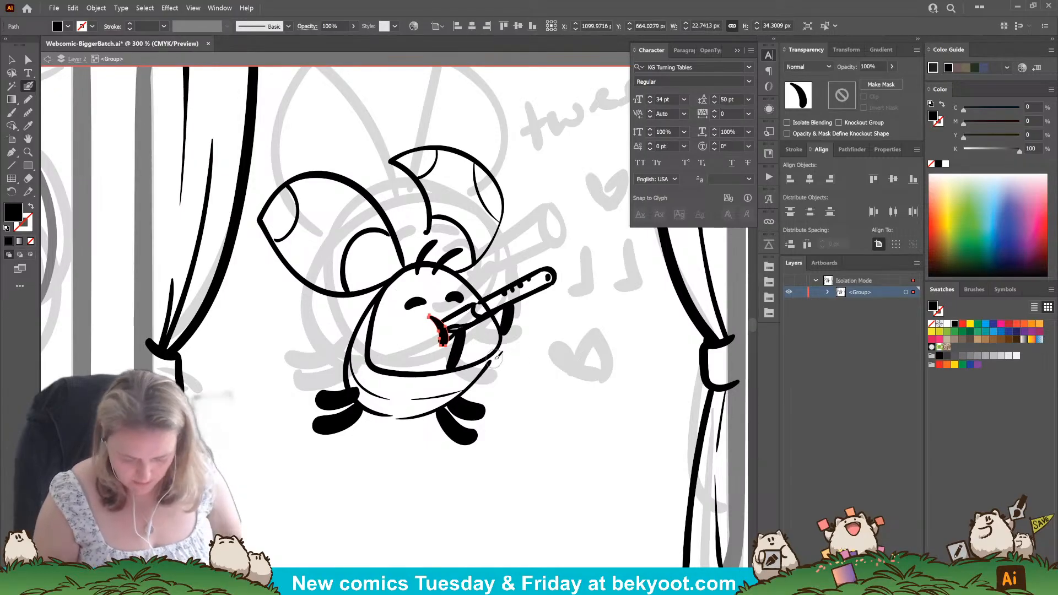
pyautogui.press('Delete')
pyautogui.keyDown('ctrl'); pyautogui.click(442, 341); pyautogui.keyUp('ctrl')
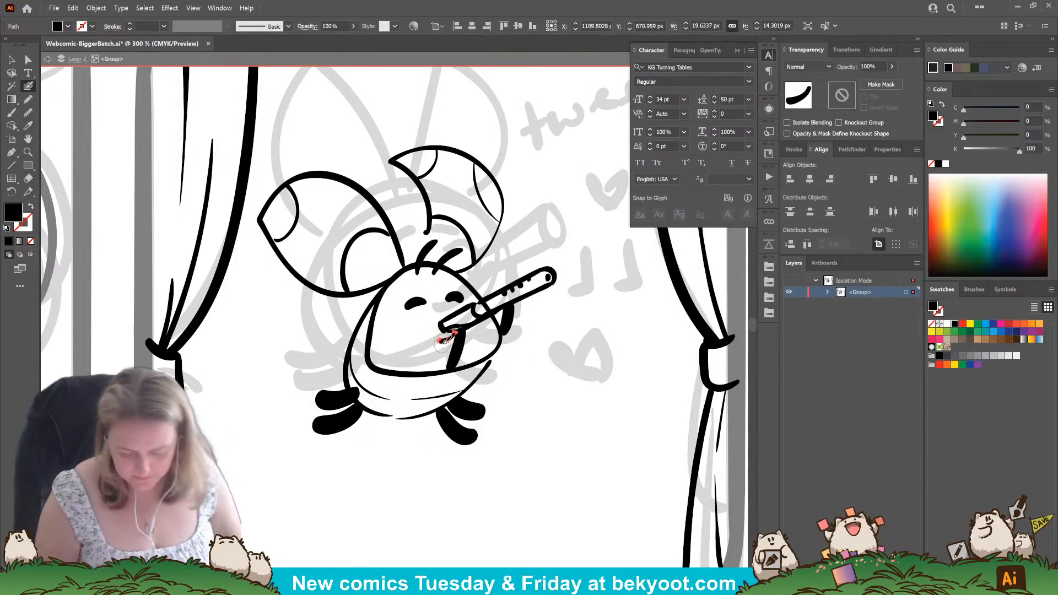
pyautogui.press('Delete')
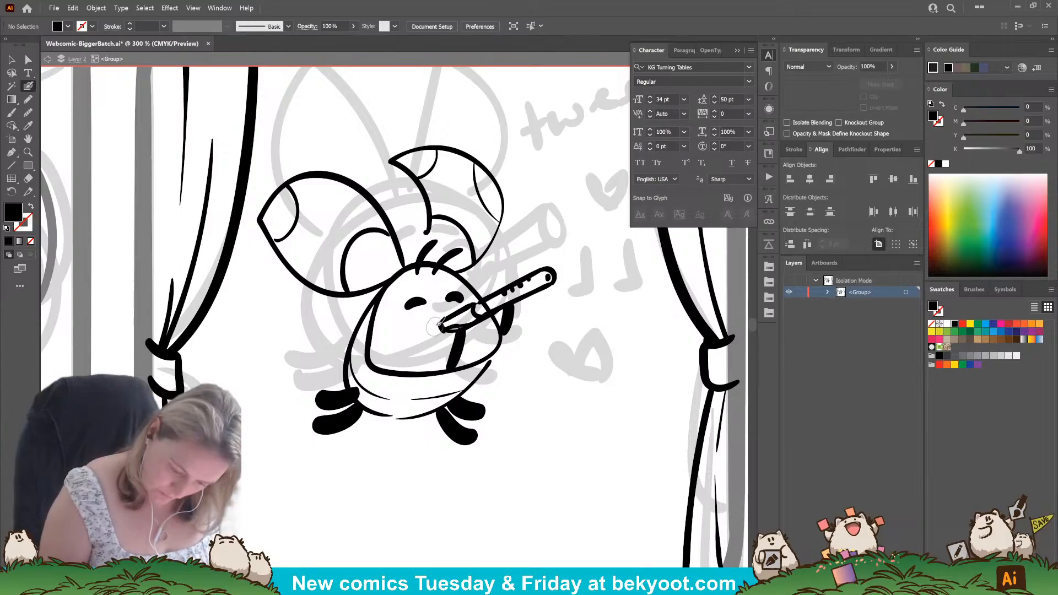
pyautogui.hotkey('shift', 'x')
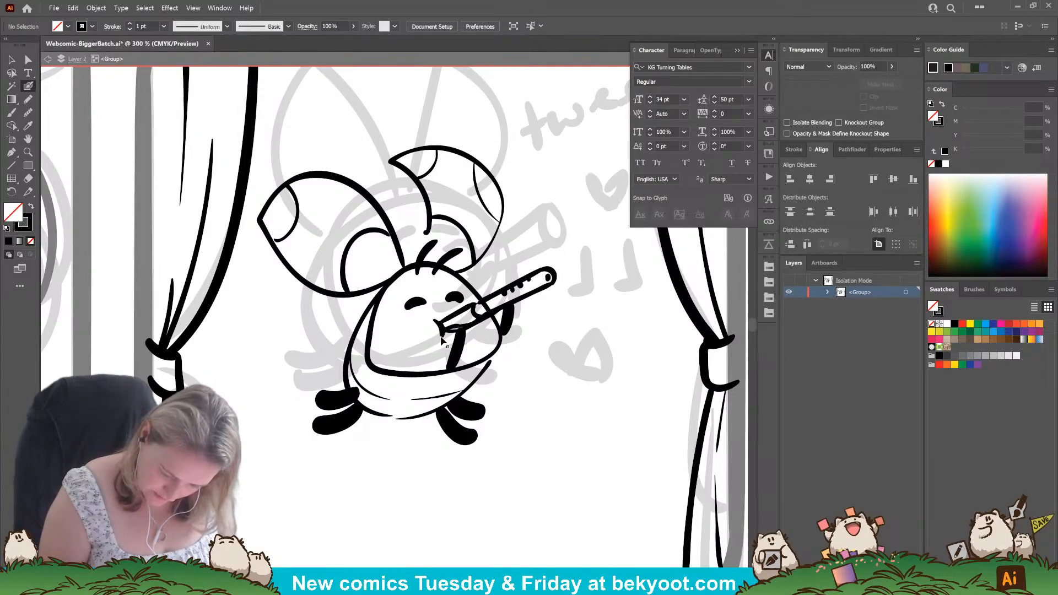
pyautogui.hotkey('shift', 'x')
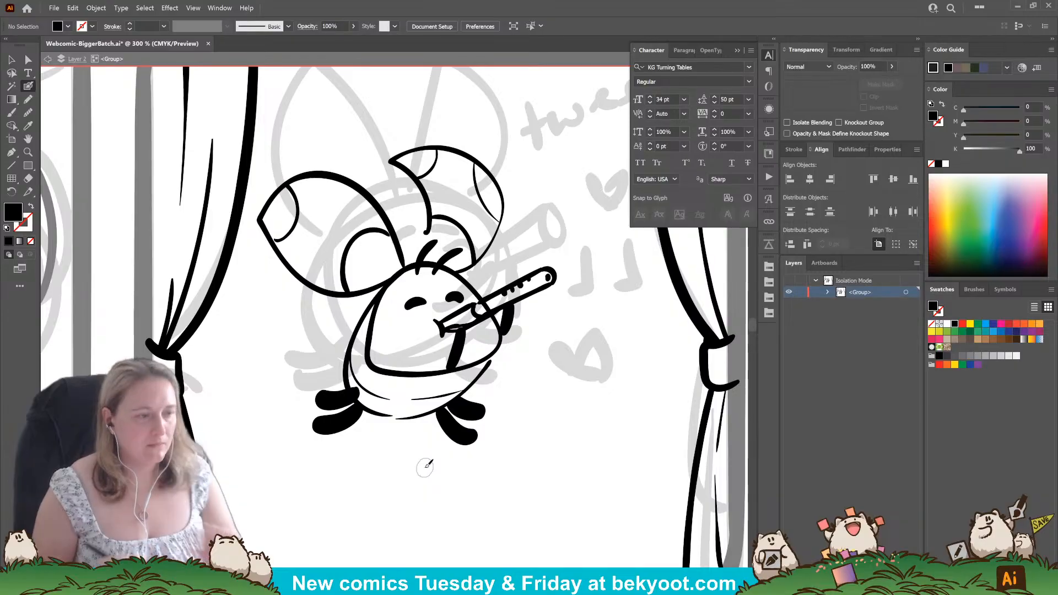
# Select both hair tuft strokes and rotate and reposition them on top of the head.
pyautogui.moveTo(408, 305); pyautogui.dragTo(425, 302)
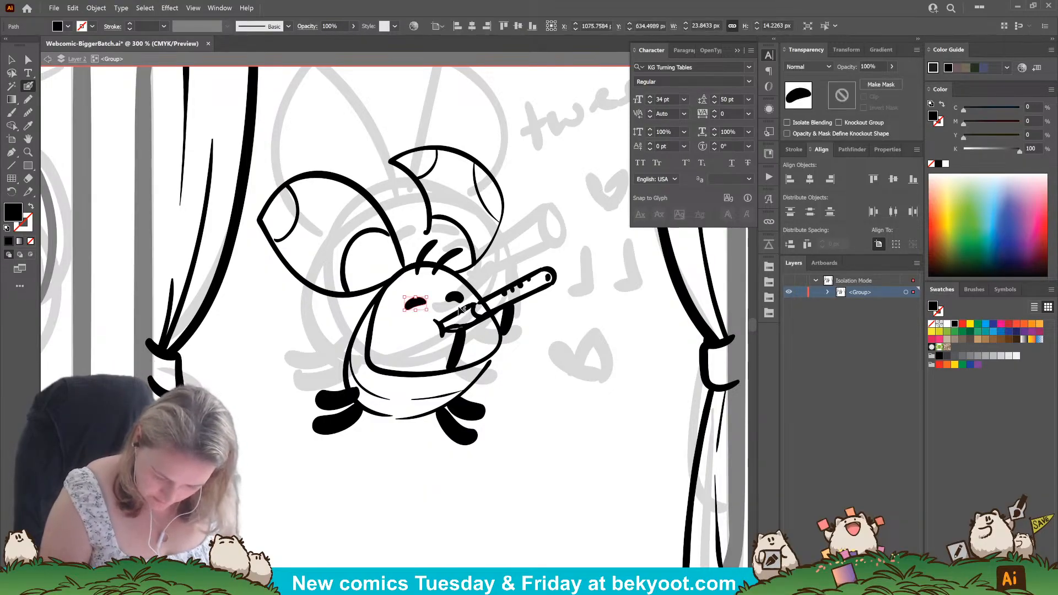
pyautogui.keyDown('ctrl'); pyautogui.click(428, 249); pyautogui.keyUp('ctrl')
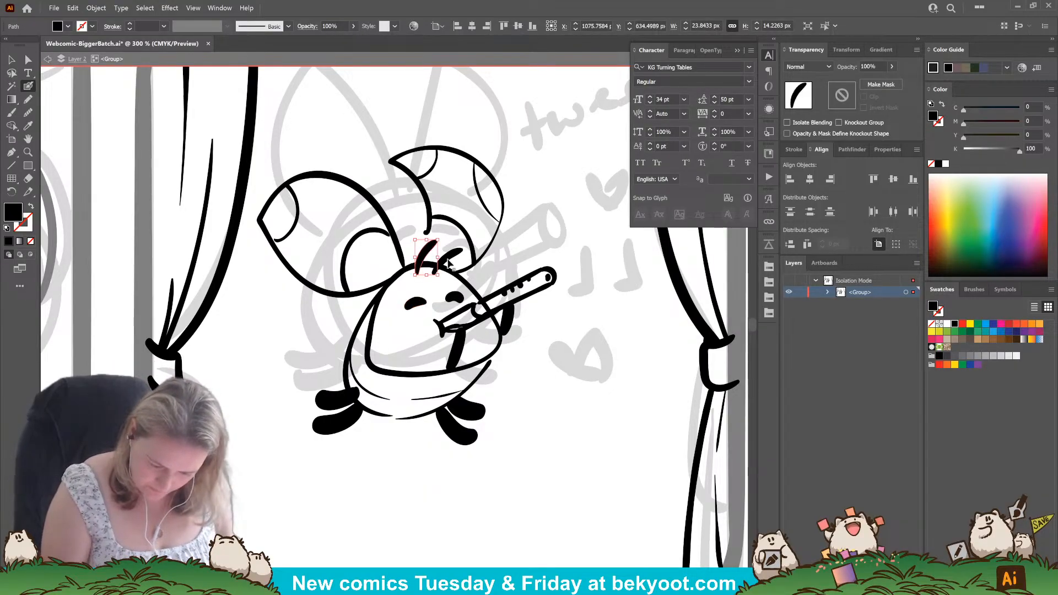
pyautogui.keyDown('ctrl'); pyautogui.keyDown('shift'); pyautogui.click(445, 258); pyautogui.keyUp('shift'); pyautogui.keyUp('ctrl')
pyautogui.moveTo(464, 240)
pyautogui.mouseDown()
pyautogui.moveTo(470, 250)
pyautogui.moveTo(467, 227)
pyautogui.mouseUp()
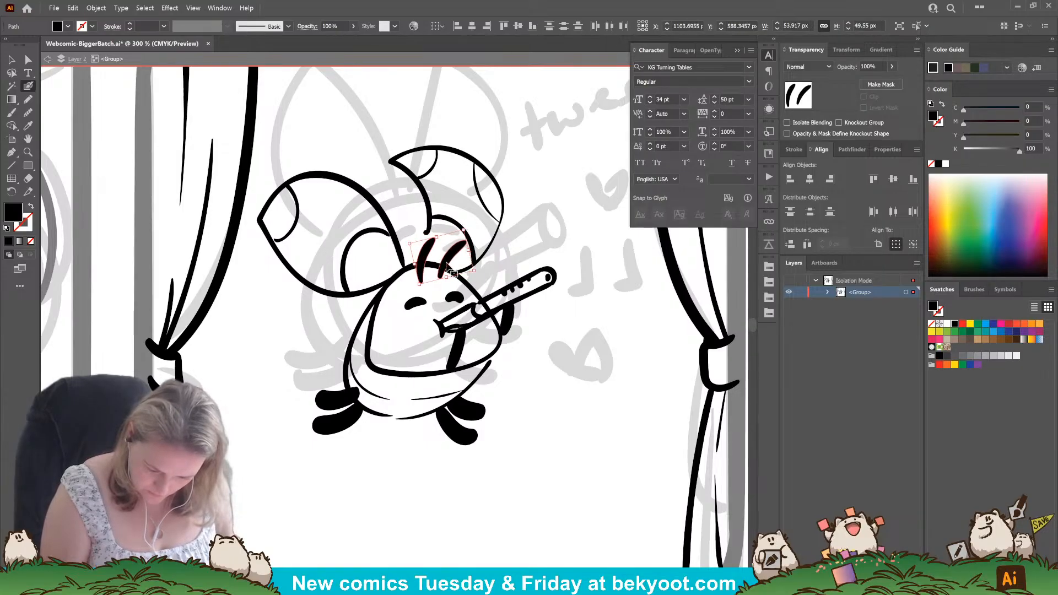
pyautogui.keyDown('ctrl'); pyautogui.click(379, 496); pyautogui.keyUp('ctrl')
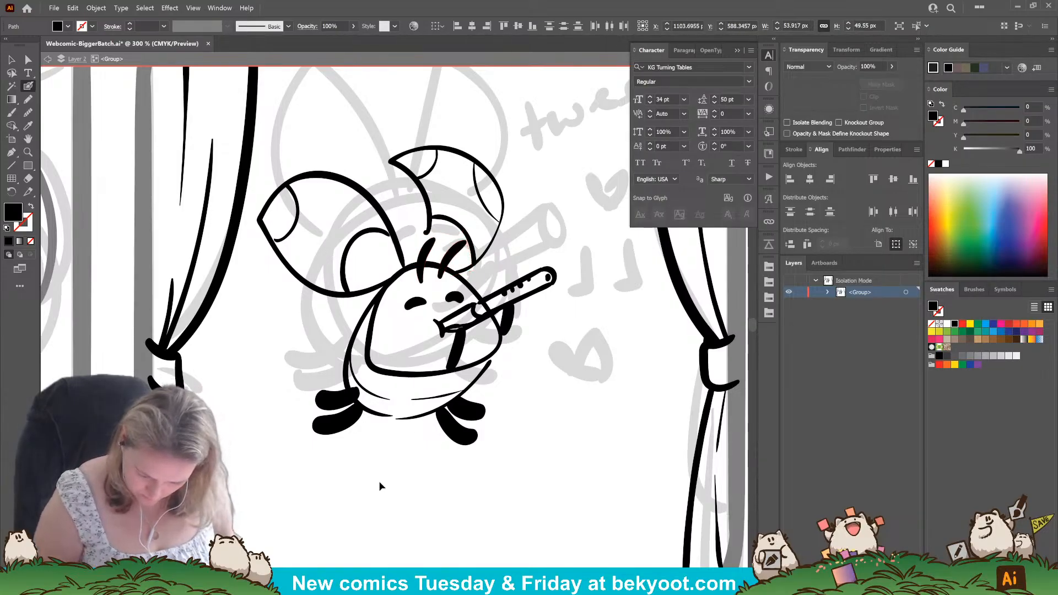
# Delete the thick arm beneath the flute and pull the body's bottom outline strokes up slightly.
pyautogui.keyDown('ctrl'); pyautogui.click(456, 357); pyautogui.keyUp('ctrl')
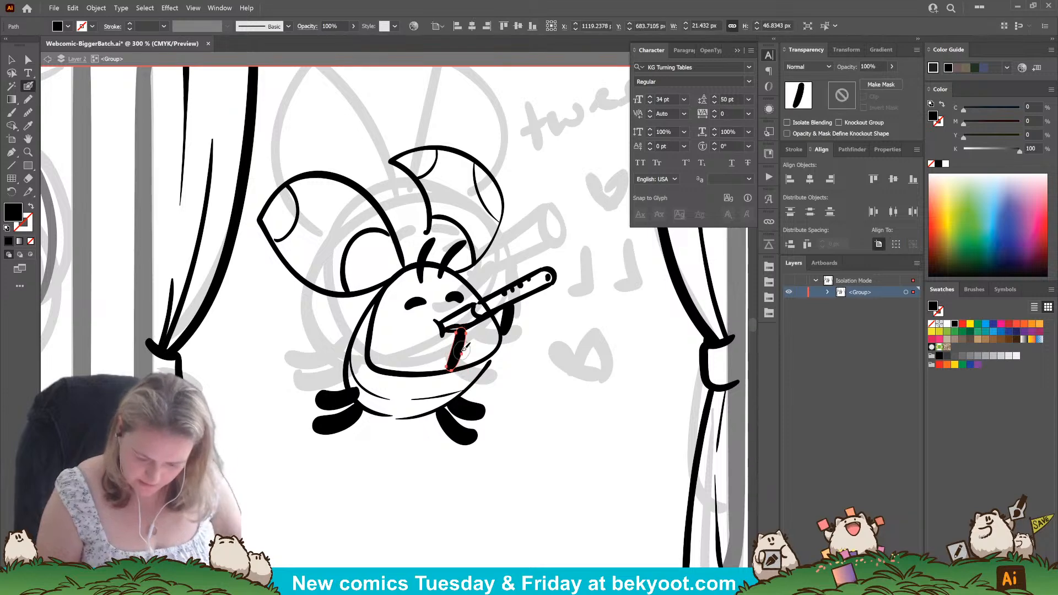
pyautogui.press('Delete')
pyautogui.keyDown('ctrl'); pyautogui.click(378, 417); pyautogui.keyUp('ctrl')
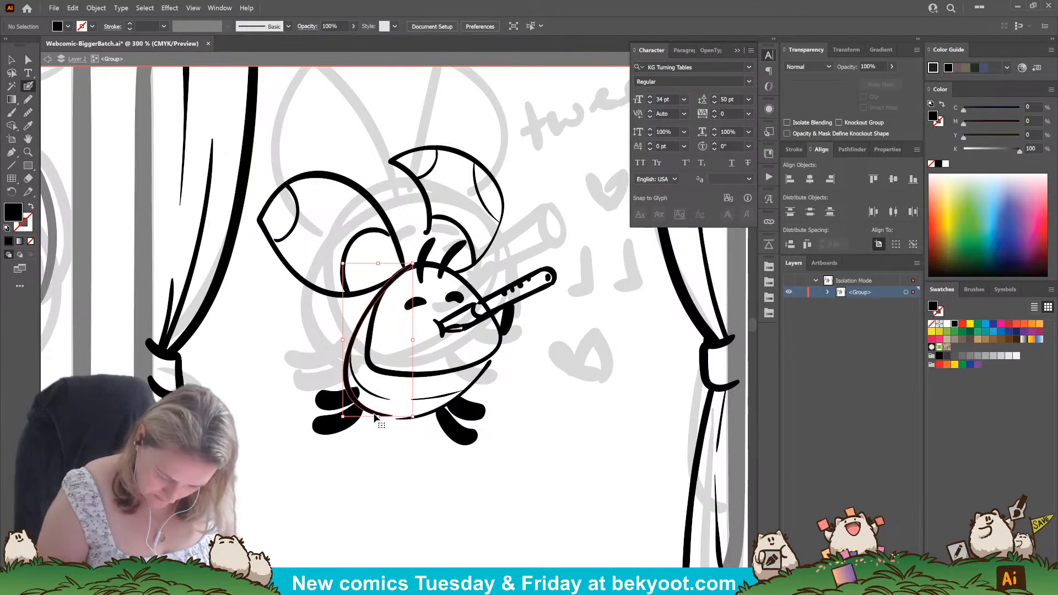
pyautogui.moveTo(343, 418); pyautogui.dragTo(344, 413)
pyautogui.keyDown('ctrl'); pyautogui.click(420, 419); pyautogui.keyUp('ctrl')
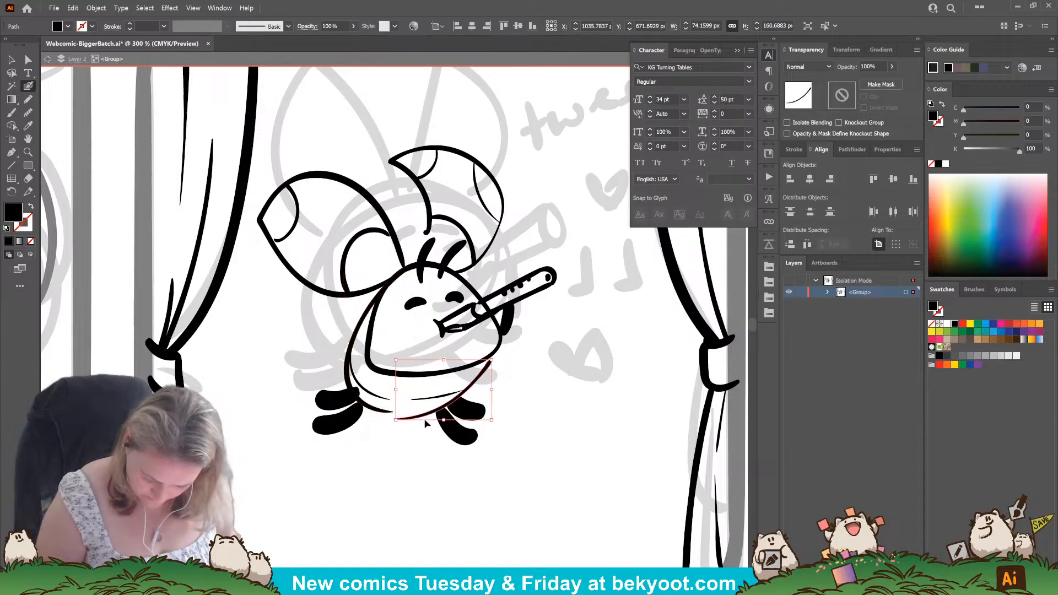
pyautogui.moveTo(444, 419); pyautogui.dragTo(446, 414)
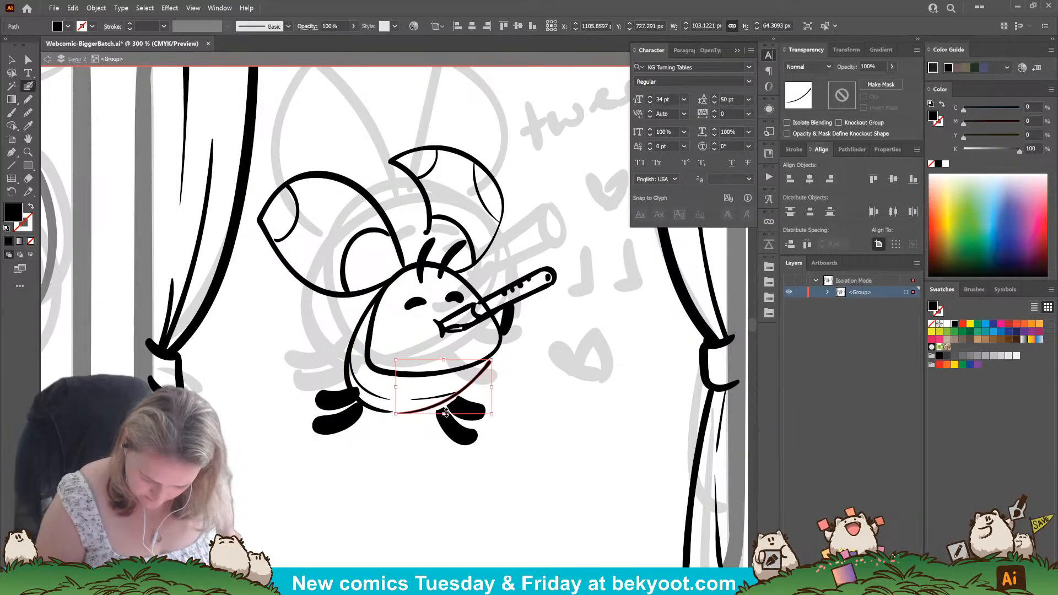
# Re-ink the thick near arm from the belly up to the flute and tilt the far arm stroke outward.
pyautogui.moveTo(492, 361); pyautogui.dragTo(466, 329)
pyautogui.hotkey('ctrl', 'shift', 'a')
pyautogui.hotkey('ctrl', 'z')
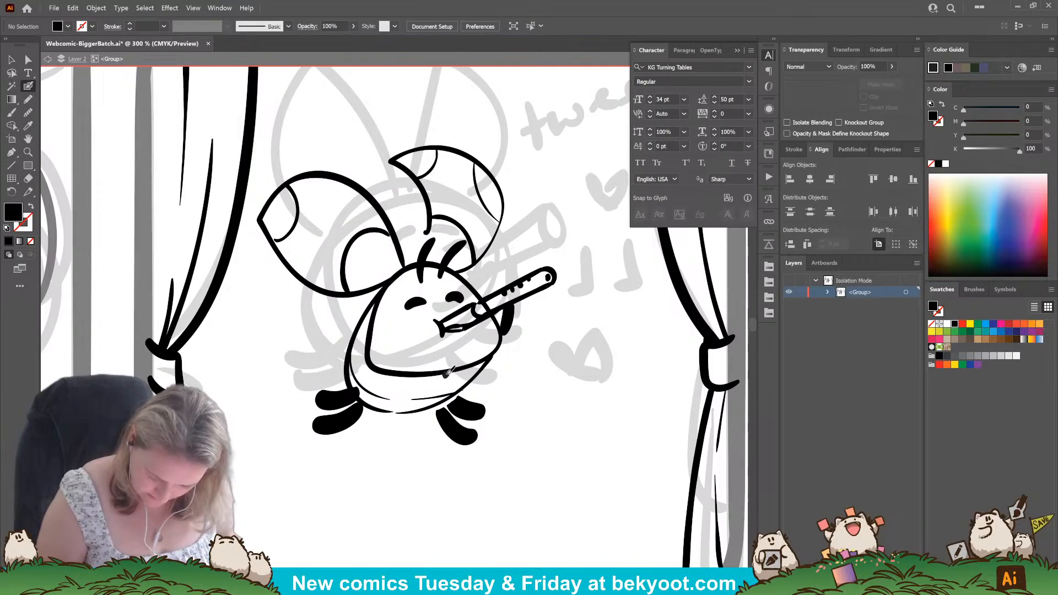
pyautogui.moveTo(446, 374); pyautogui.dragTo(469, 327)
pyautogui.hotkey('ctrl', 'z')
pyautogui.moveTo(448, 372); pyautogui.dragTo(468, 326)
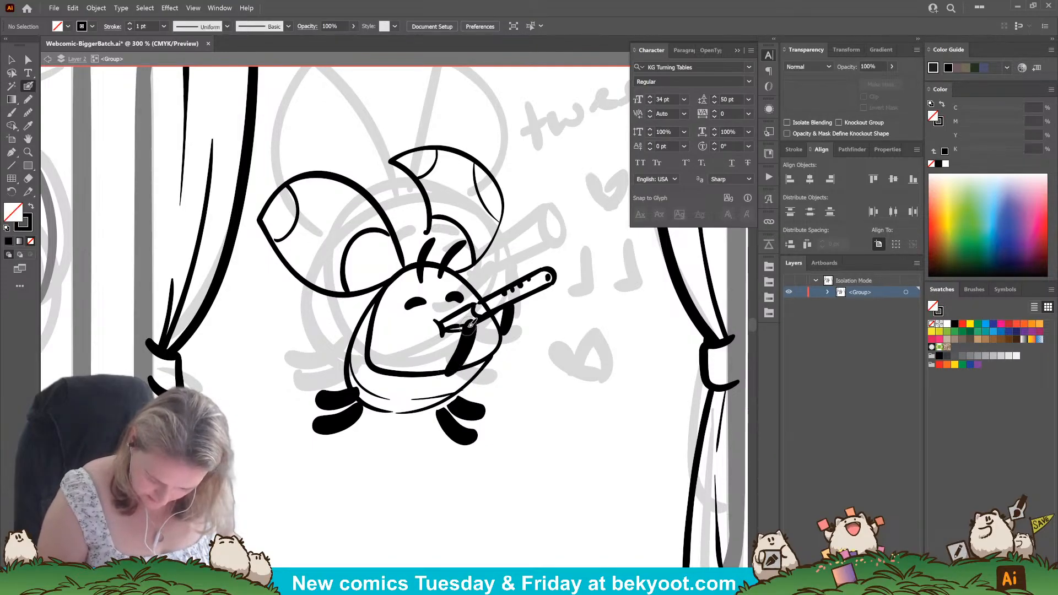
pyautogui.hotkey('ctrl', 'z')
pyautogui.moveTo(441, 379)
pyautogui.mouseDown()
pyautogui.moveTo(466, 328)
pyautogui.moveTo(510, 332)
pyautogui.moveTo(507, 342)
pyautogui.mouseUp()
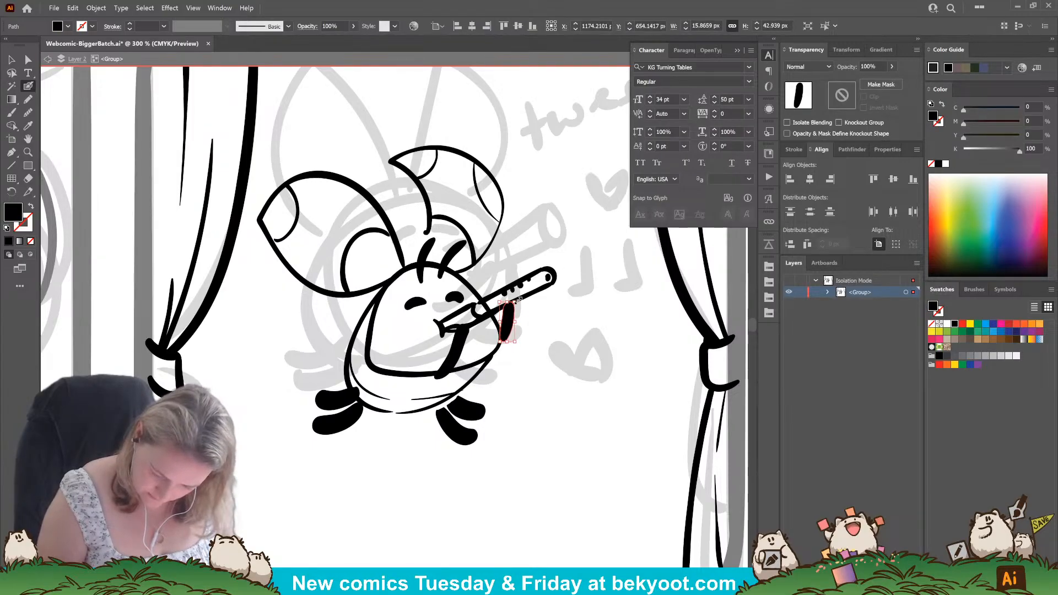
pyautogui.moveTo(519, 299); pyautogui.dragTo(495, 340)
pyautogui.keyDown('ctrl'); pyautogui.click(531, 381); pyautogui.keyUp('ctrl')
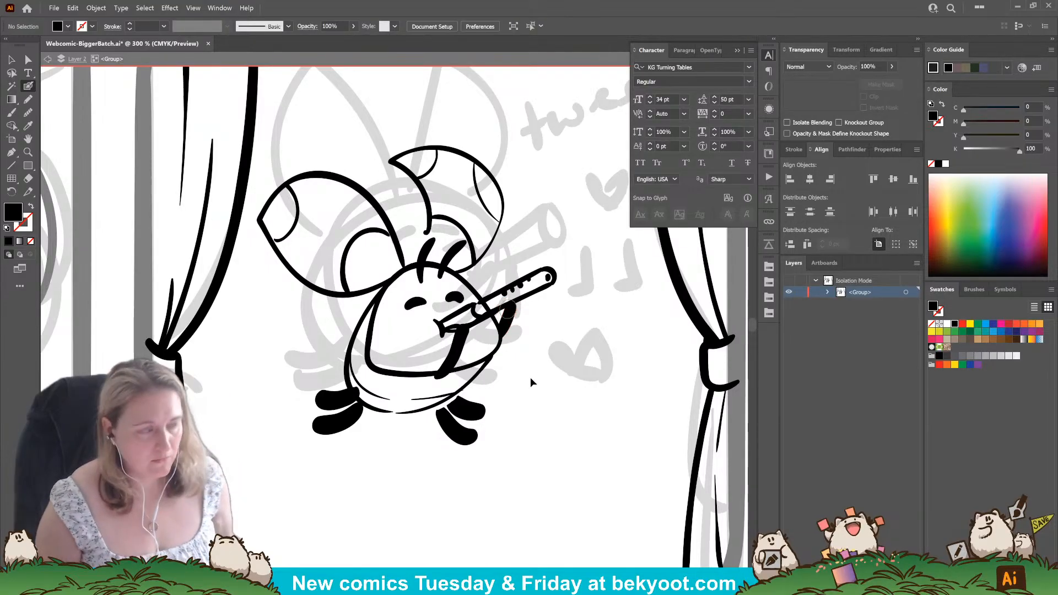
# Thicken the near arm's end beneath the flute and move the character's right-hand foot slightly outward.
pyautogui.moveTo(474, 410)
pyautogui.mouseDown()
pyautogui.moveTo(466, 416)
pyautogui.moveTo(479, 421)
pyautogui.mouseUp()
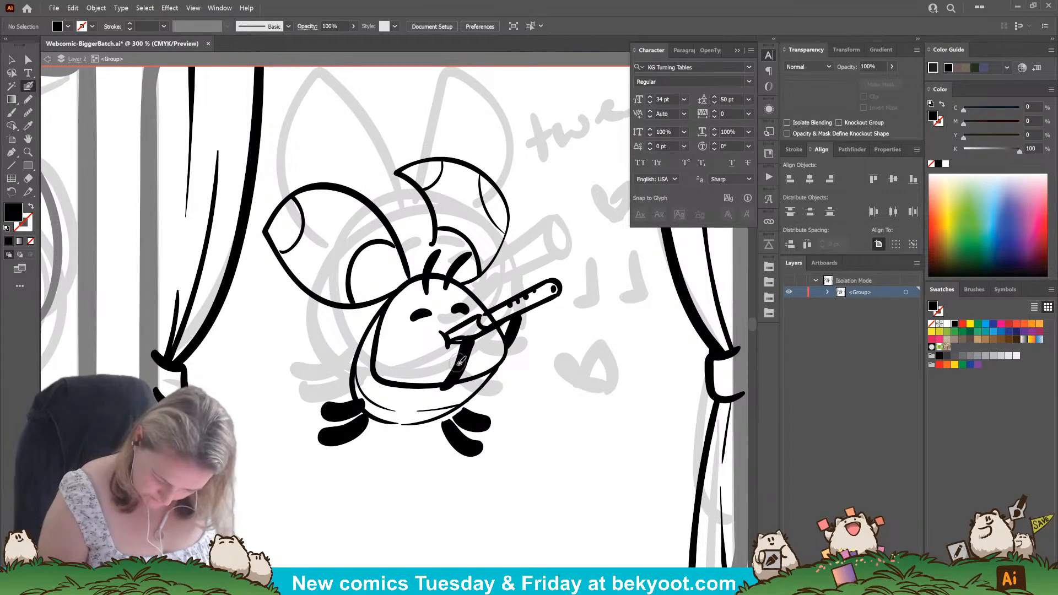
pyautogui.hotkey('shift', 'x')
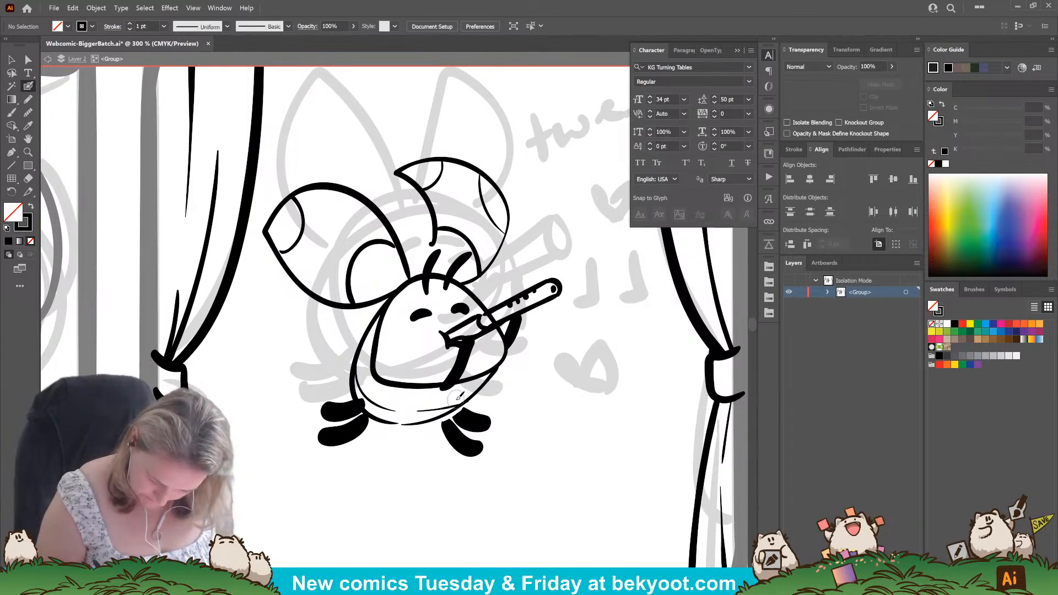
pyautogui.hotkey('shift', 'x')
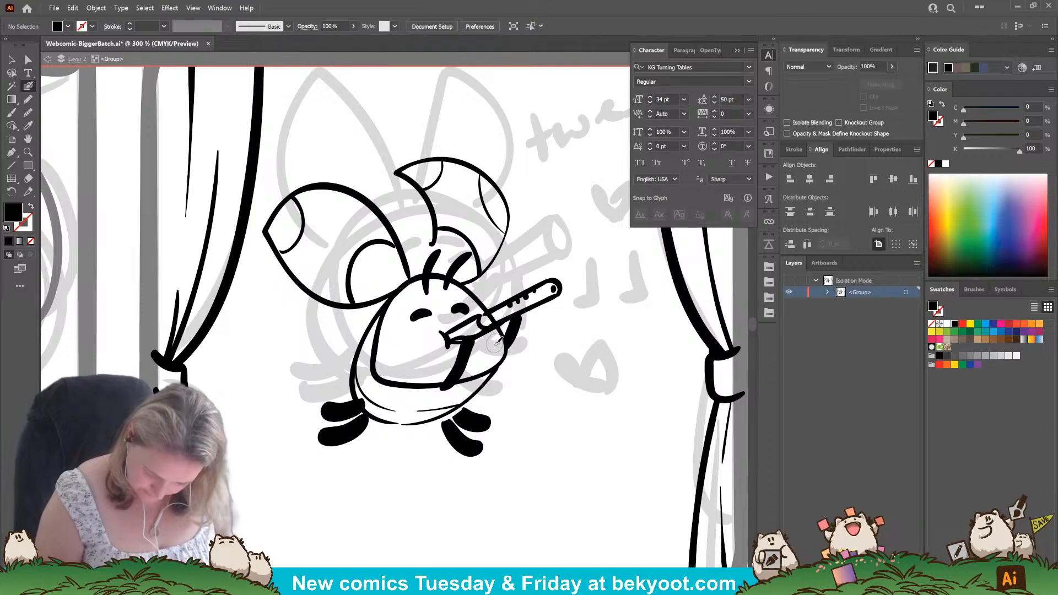
pyautogui.moveTo(437, 410); pyautogui.dragTo(438, 408)
pyautogui.click(407, 475)
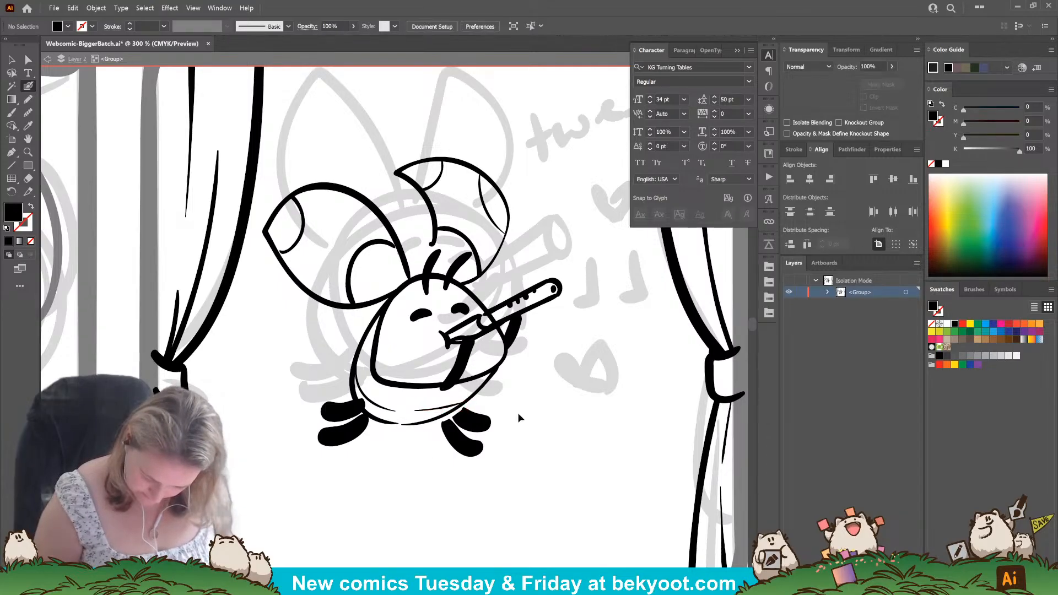
pyautogui.moveTo(515, 414); pyautogui.dragTo(470, 438)
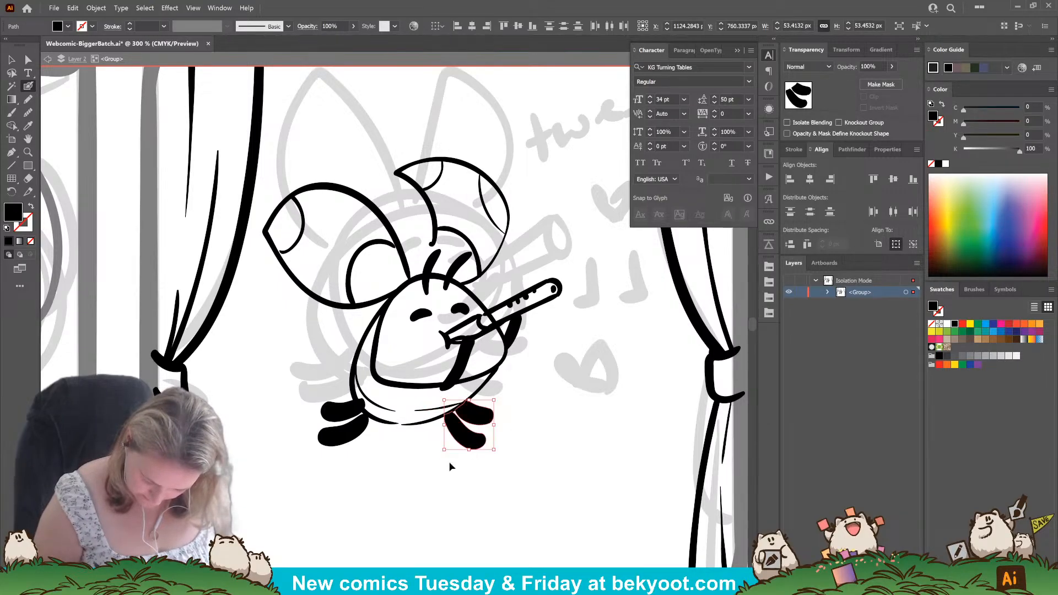
pyautogui.keyDown('ctrl'); pyautogui.click(403, 472); pyautogui.keyUp('ctrl')
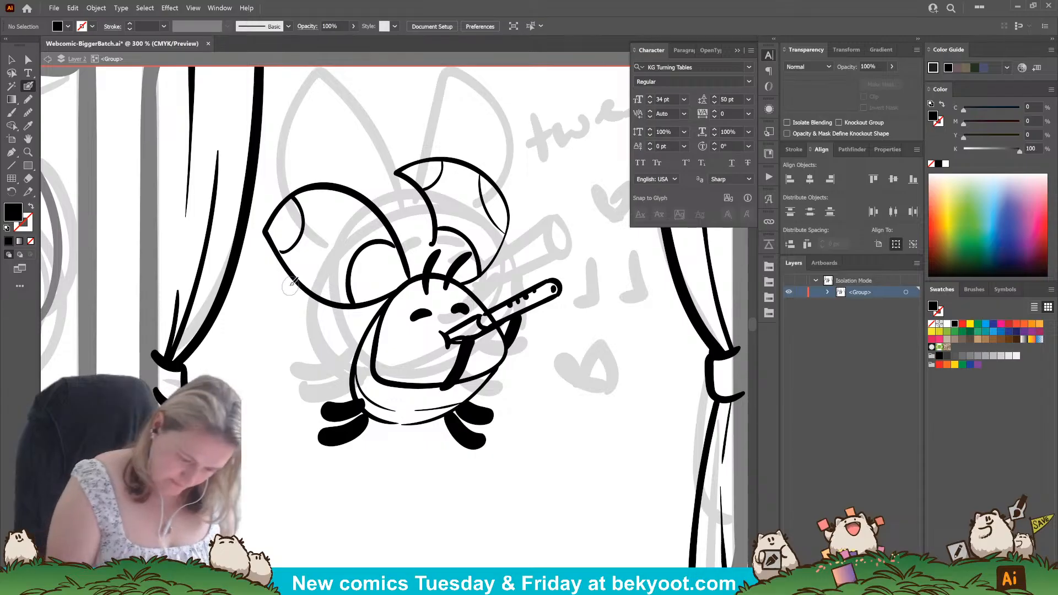
pyautogui.hotkey('shift', 'x')
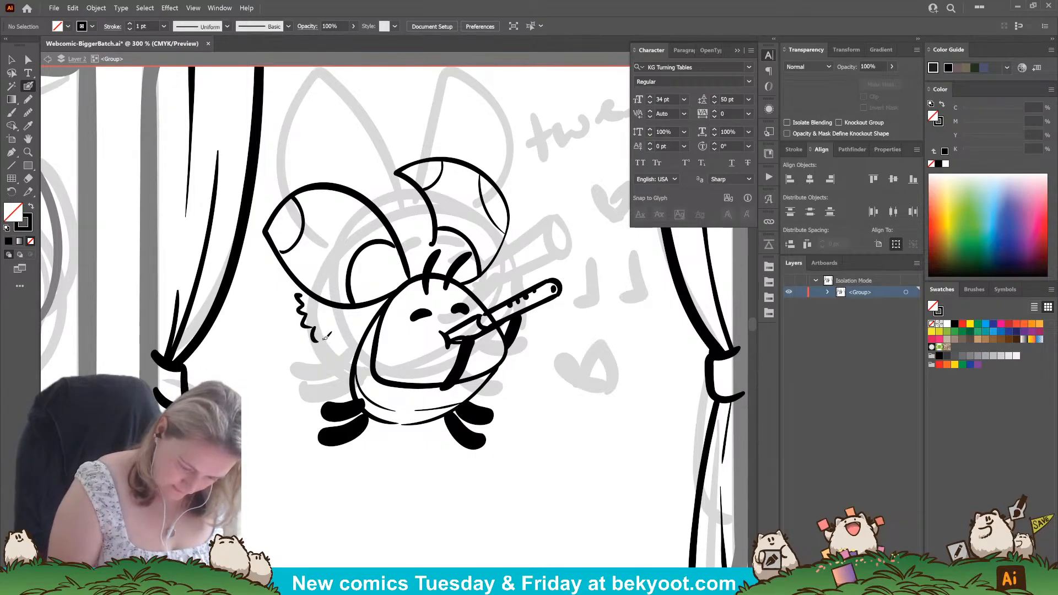
pyautogui.moveTo(346, 347); pyautogui.dragTo(358, 348)
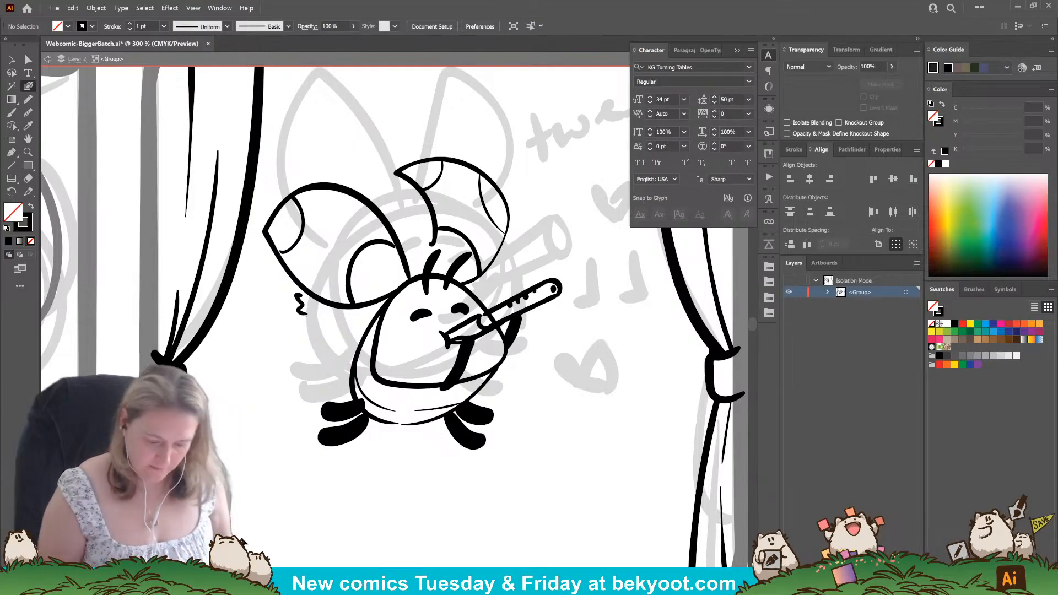
pyautogui.hotkey('shift', 'x')
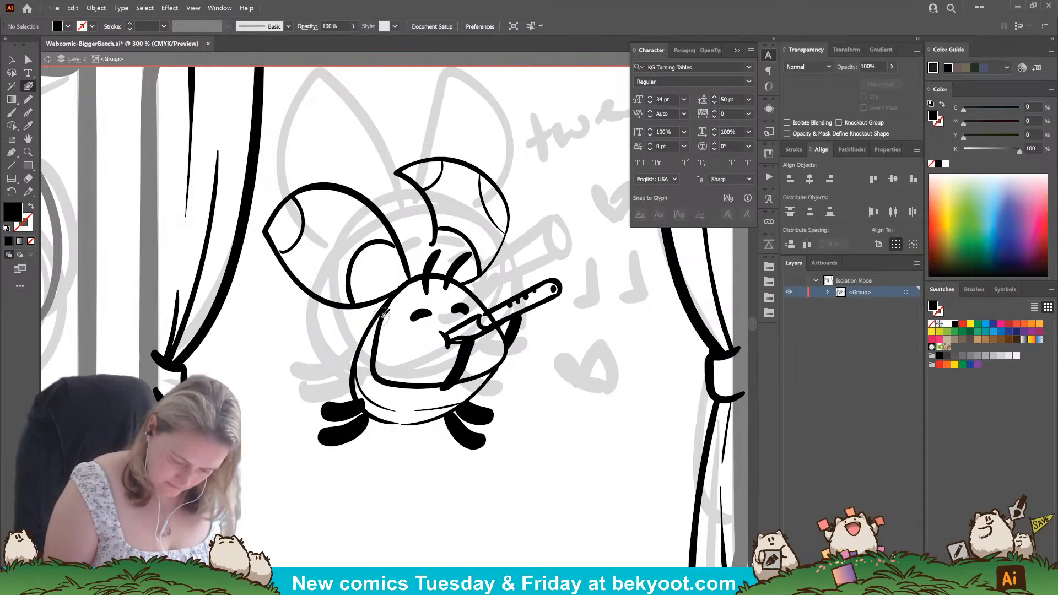
pyautogui.moveTo(331, 365)
pyautogui.mouseDown()
pyautogui.moveTo(317, 302)
pyautogui.moveTo(435, 275)
pyautogui.mouseUp()
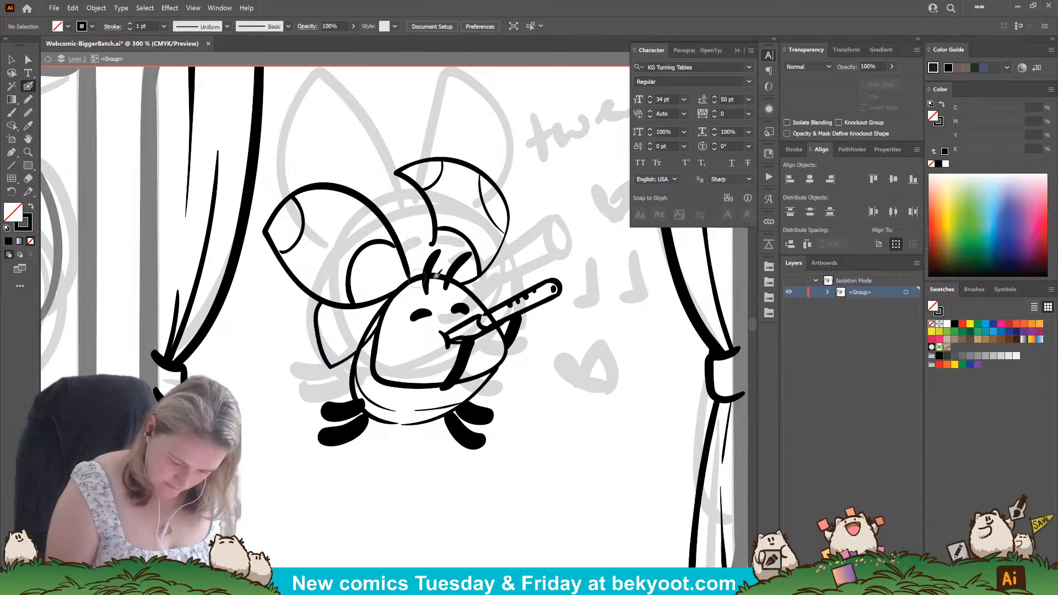
pyautogui.hotkey('ctrl', 'z')
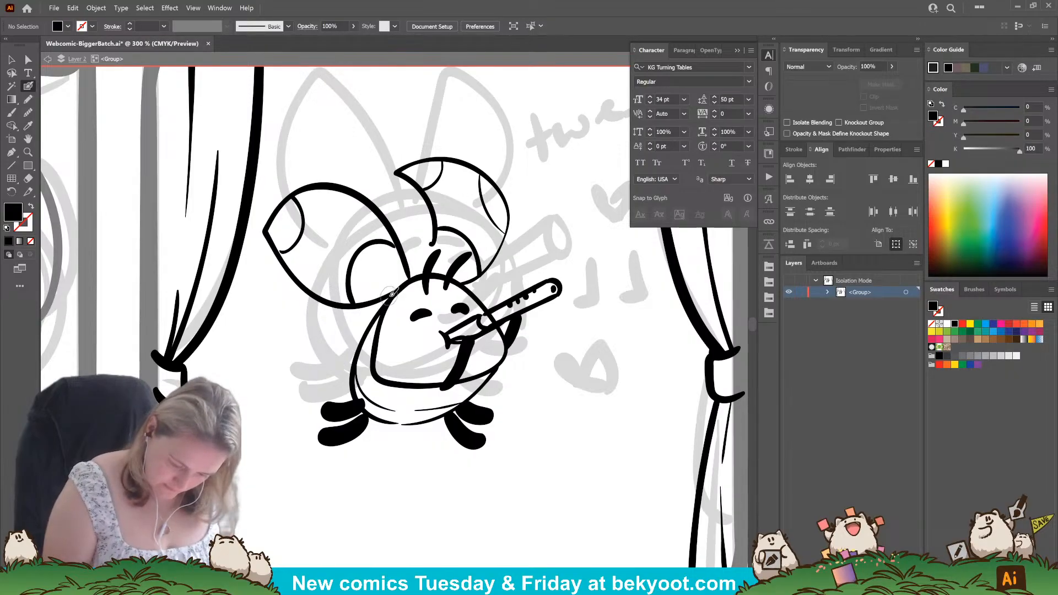
pyautogui.moveTo(386, 316); pyautogui.dragTo(333, 363)
pyautogui.moveTo(320, 326); pyautogui.dragTo(318, 298)
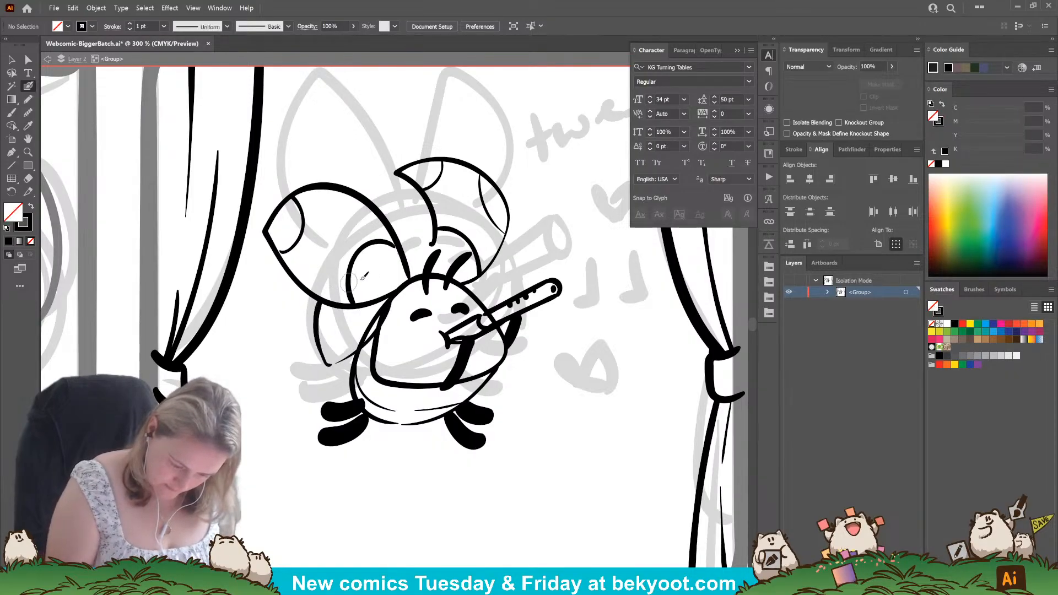
pyautogui.hotkey('ctrl', 'z')
# Ink a pointed lower flap beneath the left ear and a notched, zigzag-edged flap along a curved stroke behind the right ear.
pyautogui.moveTo(393, 296)
pyautogui.mouseDown()
pyautogui.moveTo(379, 322)
pyautogui.moveTo(309, 372)
pyautogui.moveTo(289, 287)
pyautogui.mouseUp()
pyautogui.moveTo(400, 177); pyautogui.dragTo(407, 200)
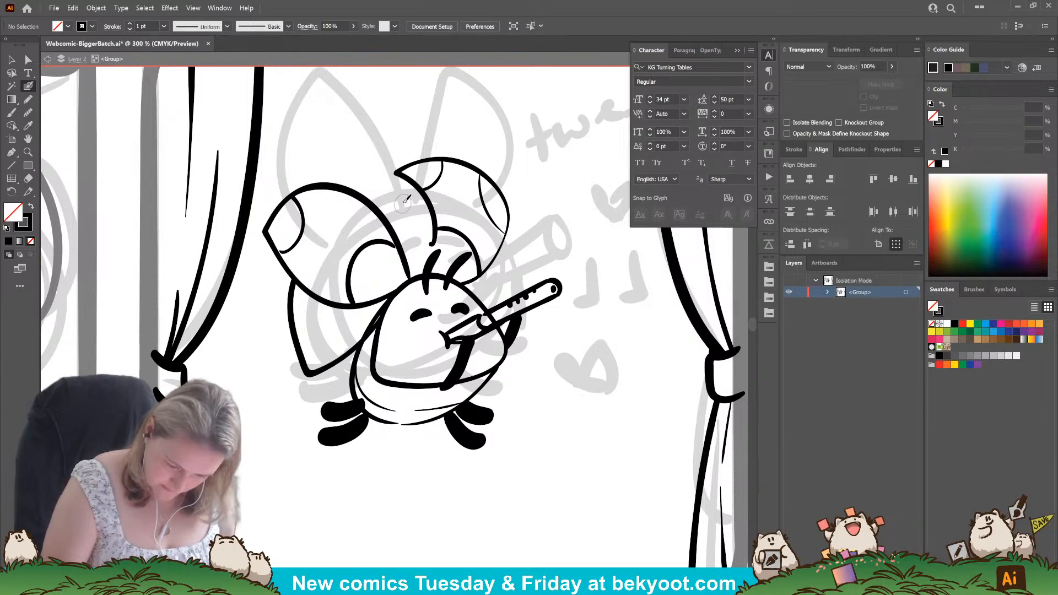
pyautogui.moveTo(423, 251); pyautogui.dragTo(423, 257)
pyautogui.moveTo(406, 193)
pyautogui.mouseDown()
pyautogui.moveTo(457, 193)
pyautogui.moveTo(503, 234)
pyautogui.mouseUp()
pyautogui.moveTo(509, 277); pyautogui.dragTo(507, 291)
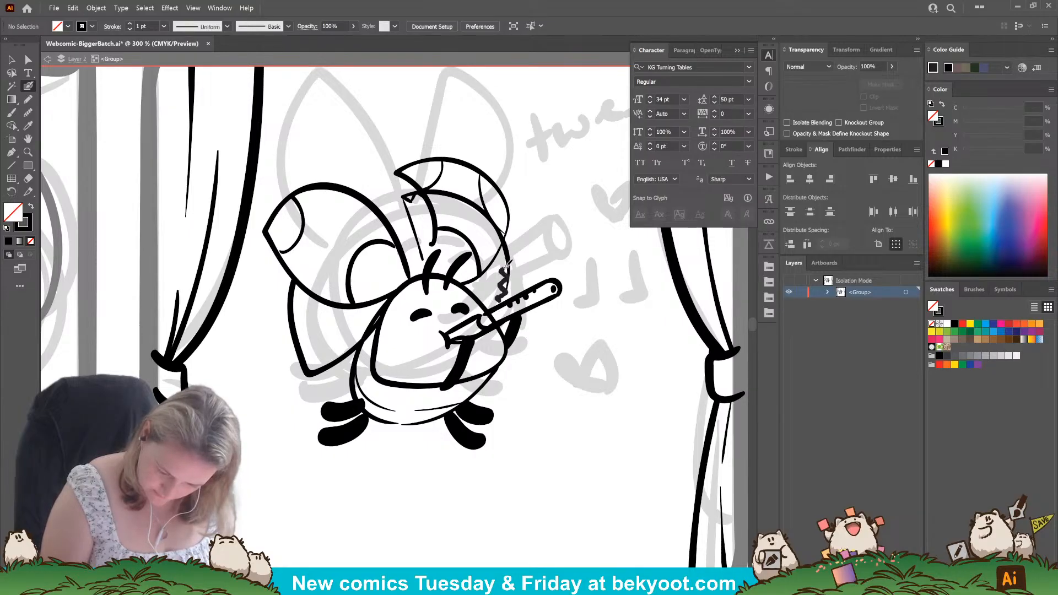
pyautogui.moveTo(502, 249); pyautogui.dragTo(503, 246)
# Delete the smooth arc crossing the right ear, keeping the notched and zigzag flap edges.
pyautogui.keyDown('ctrl'); pyautogui.click(453, 193); pyautogui.keyUp('ctrl')
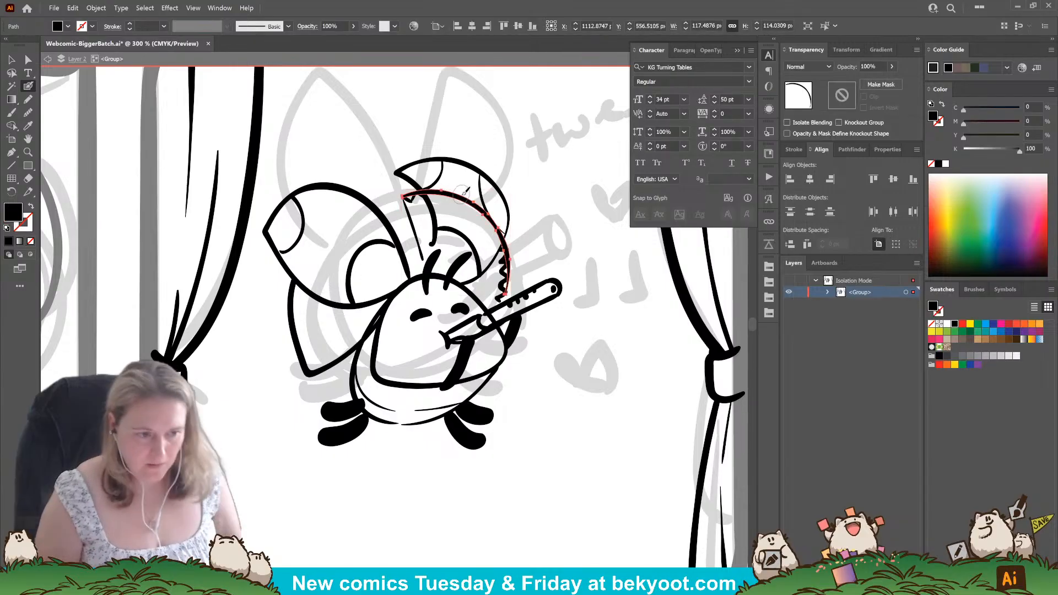
pyautogui.press('Delete')
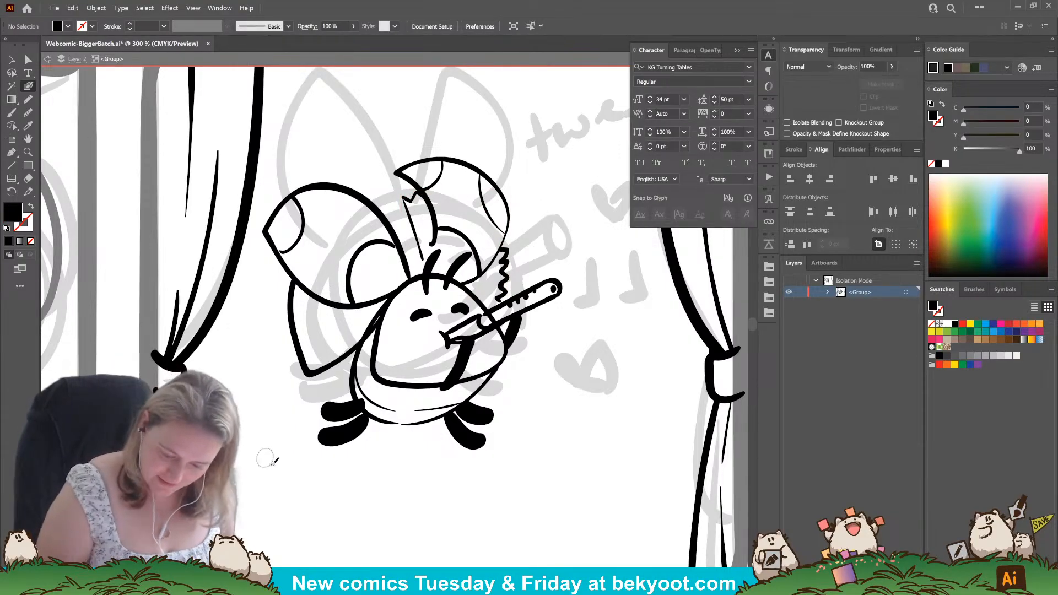
pyautogui.hotkey('ctrl', 'z')
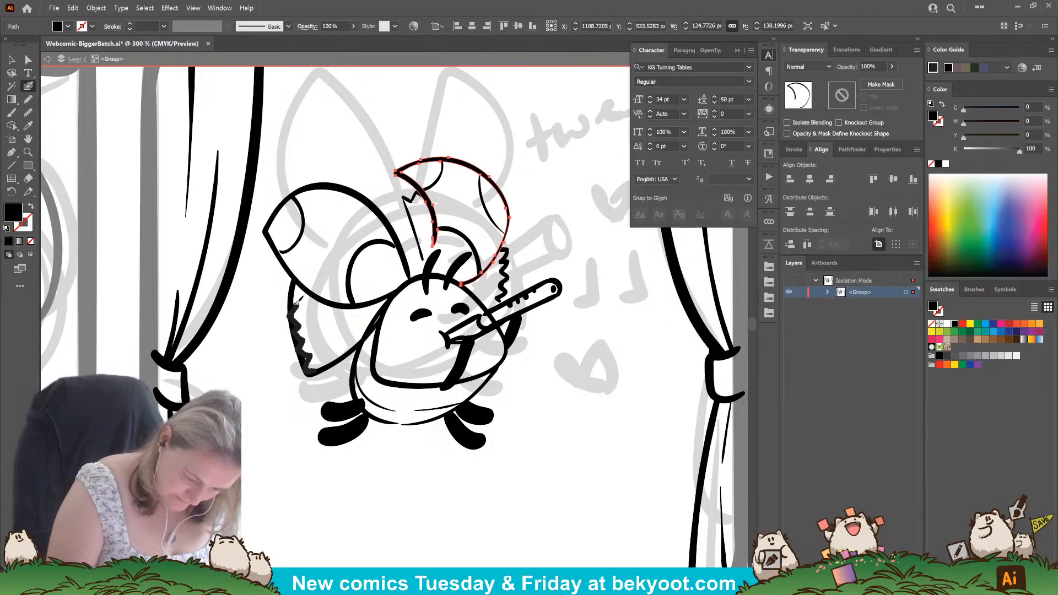
# Replace the left flap's smooth outer edge with a zigzag stroke and smooth out its lower edge up to the head.
pyautogui.moveTo(298, 285); pyautogui.dragTo(300, 363)
pyautogui.keyDown('ctrl'); pyautogui.click(333, 365); pyautogui.keyUp('ctrl')
pyautogui.moveTo(292, 280)
pyautogui.mouseDown()
pyautogui.moveTo(310, 372)
pyautogui.moveTo(335, 372)
pyautogui.mouseUp()
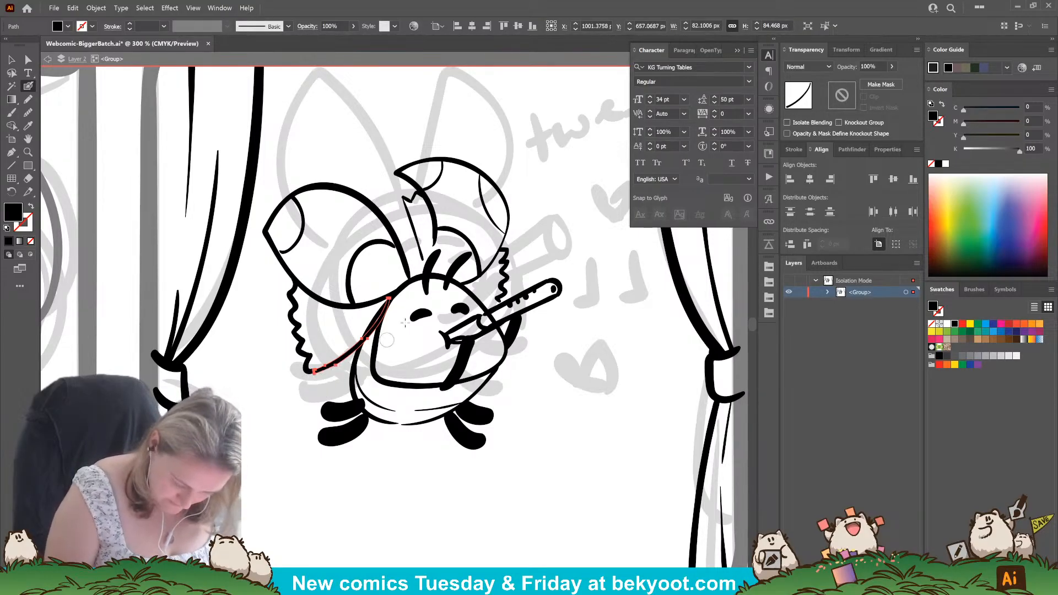
pyautogui.press('s')
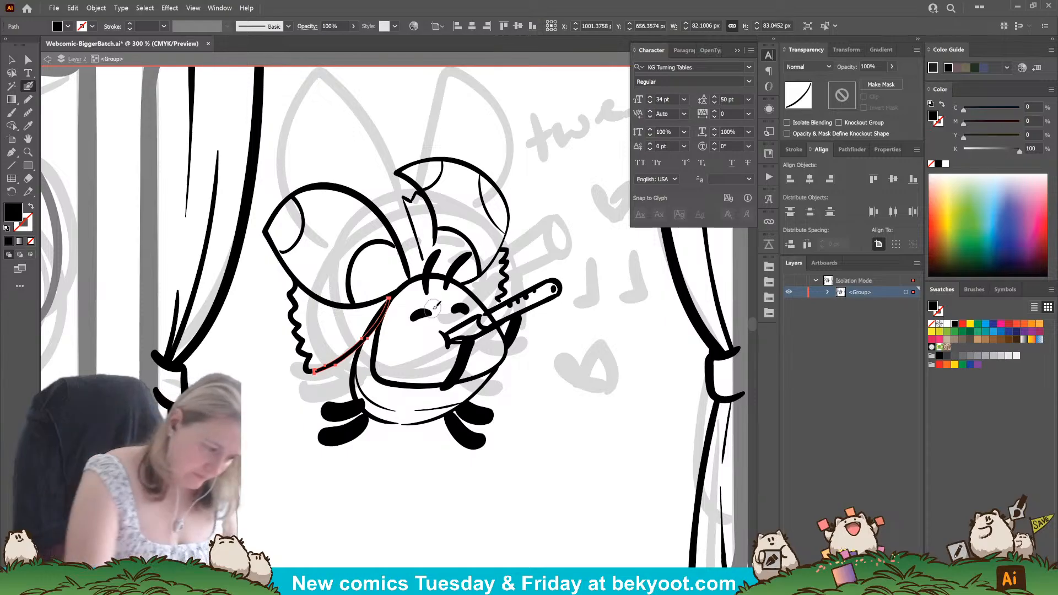
pyautogui.moveTo(379, 319); pyautogui.dragTo(313, 375)
pyautogui.press('v')
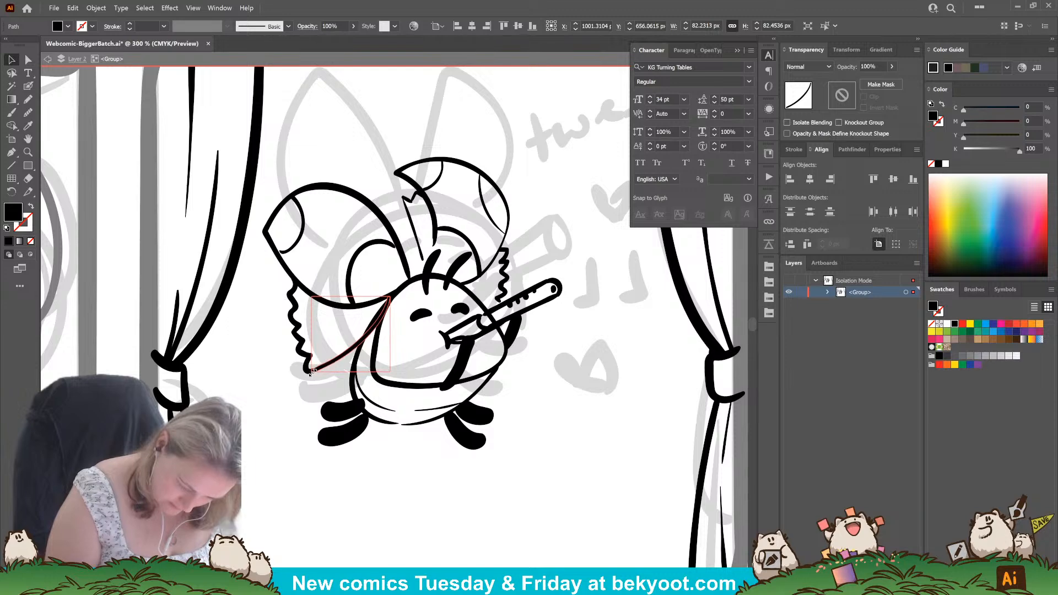
pyautogui.click(280, 435)
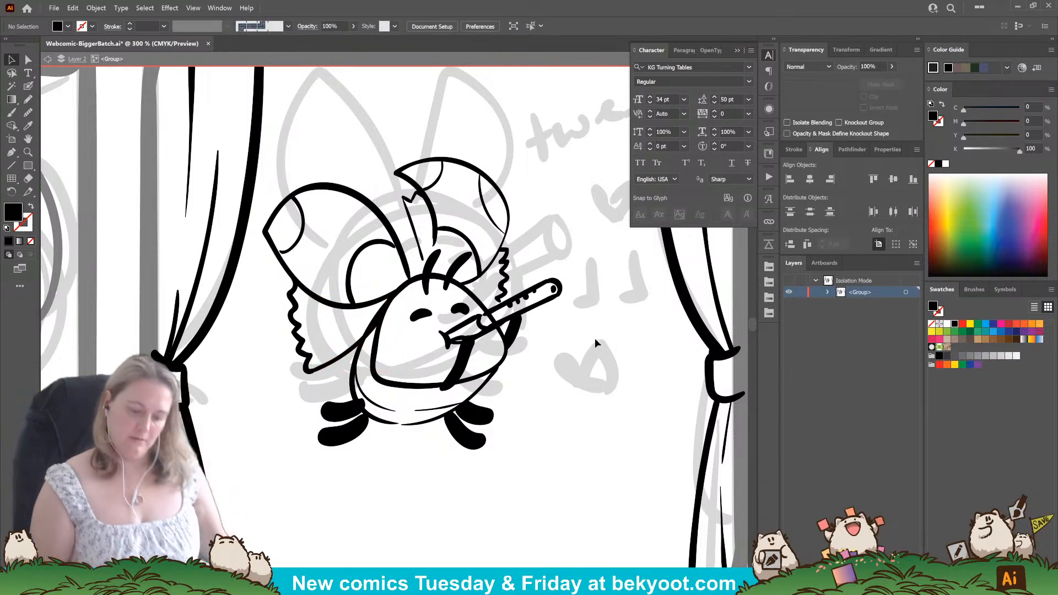
# Ink short fold lines inside the left flap, the narrow flap between the ears and the right flap.
pyautogui.hotkey('shift', 'b')
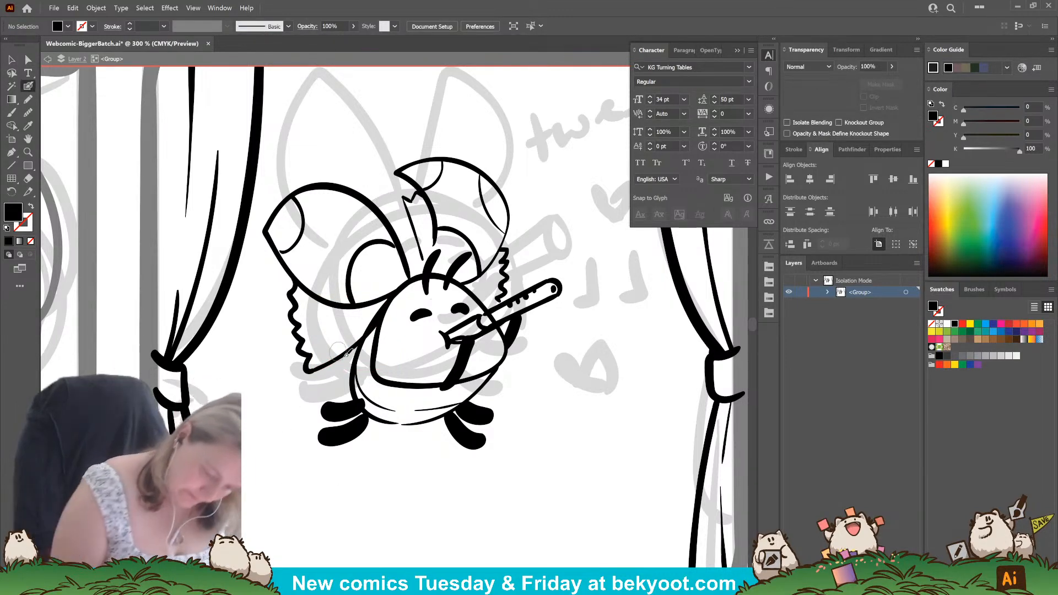
pyautogui.moveTo(355, 333); pyautogui.dragTo(335, 345)
pyautogui.moveTo(343, 326); pyautogui.dragTo(336, 332)
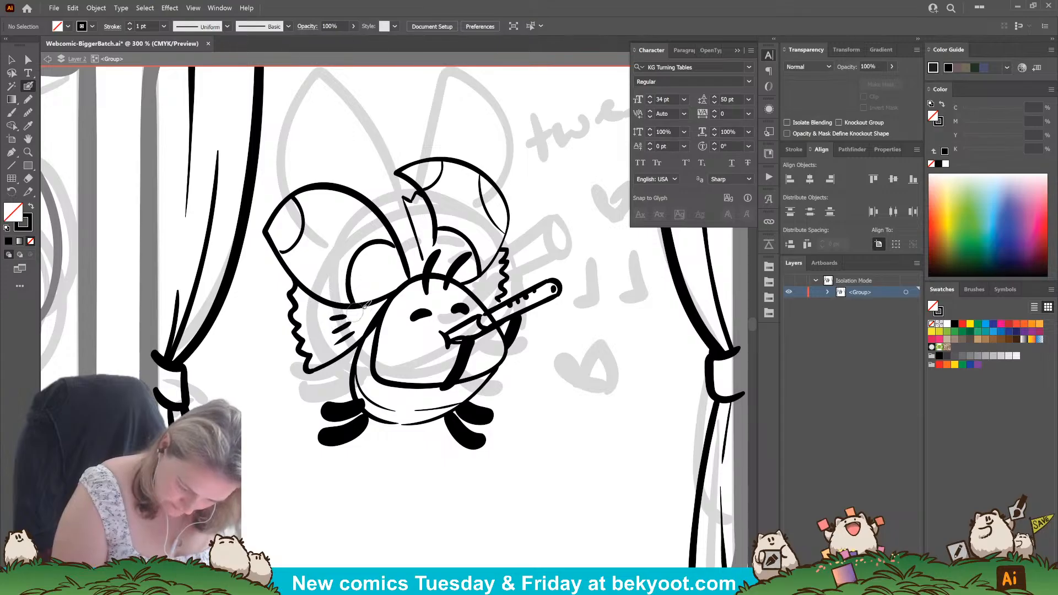
pyautogui.hotkey('shift', 'x')
pyautogui.moveTo(349, 318)
pyautogui.mouseDown()
pyautogui.moveTo(326, 316)
pyautogui.moveTo(339, 342)
pyautogui.mouseUp()
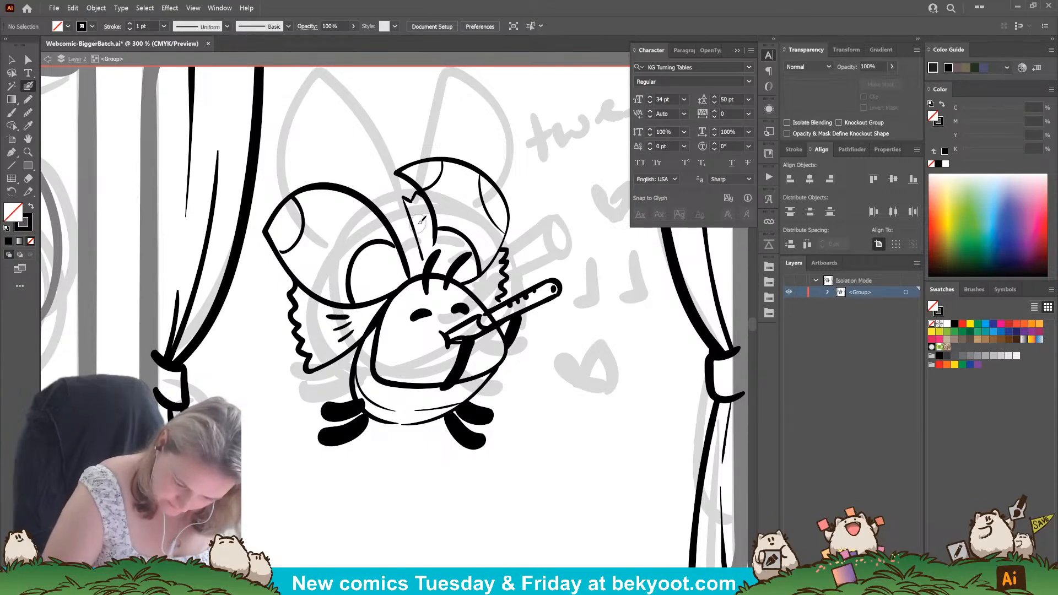
pyautogui.moveTo(422, 221); pyautogui.dragTo(420, 238)
pyautogui.moveTo(428, 223)
pyautogui.mouseDown()
pyautogui.moveTo(422, 256)
pyautogui.moveTo(427, 235)
pyautogui.mouseUp()
pyautogui.moveTo(489, 282); pyautogui.dragTo(484, 291)
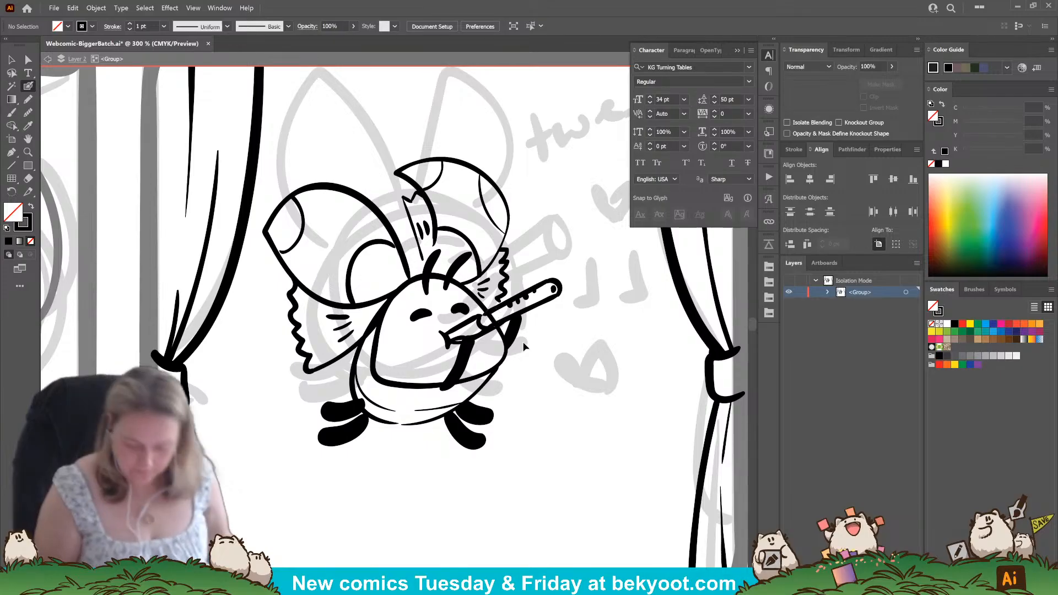
# Erase the part of the face outline that crosses the flute.
pyautogui.keyDown('ctrl'); pyautogui.click(505, 356); pyautogui.keyUp('ctrl')
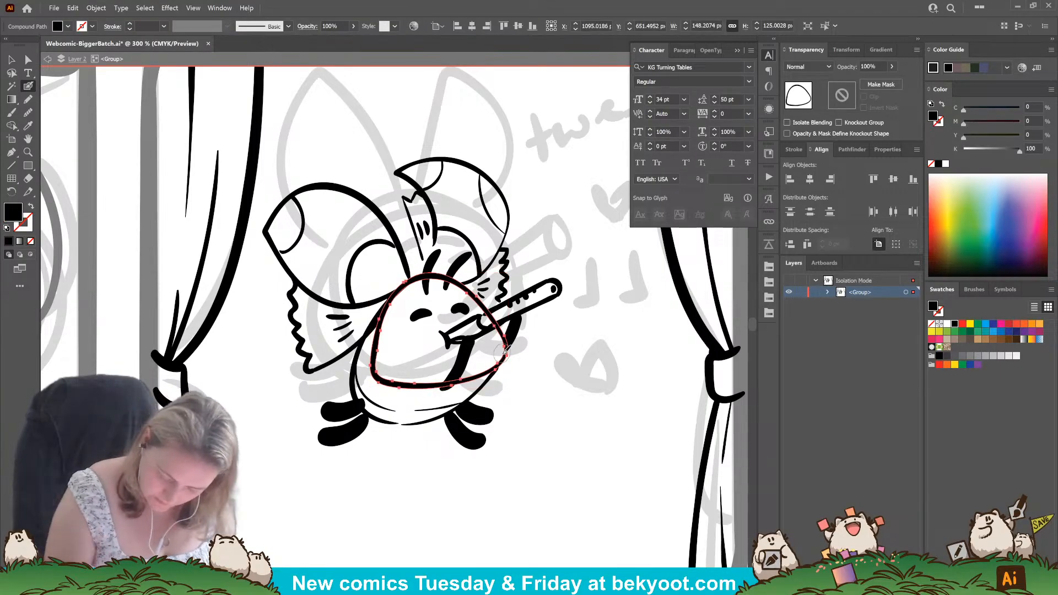
pyautogui.moveTo(491, 316); pyautogui.dragTo(504, 318)
pyautogui.keyDown('ctrl'); pyautogui.click(554, 396); pyautogui.keyUp('ctrl')
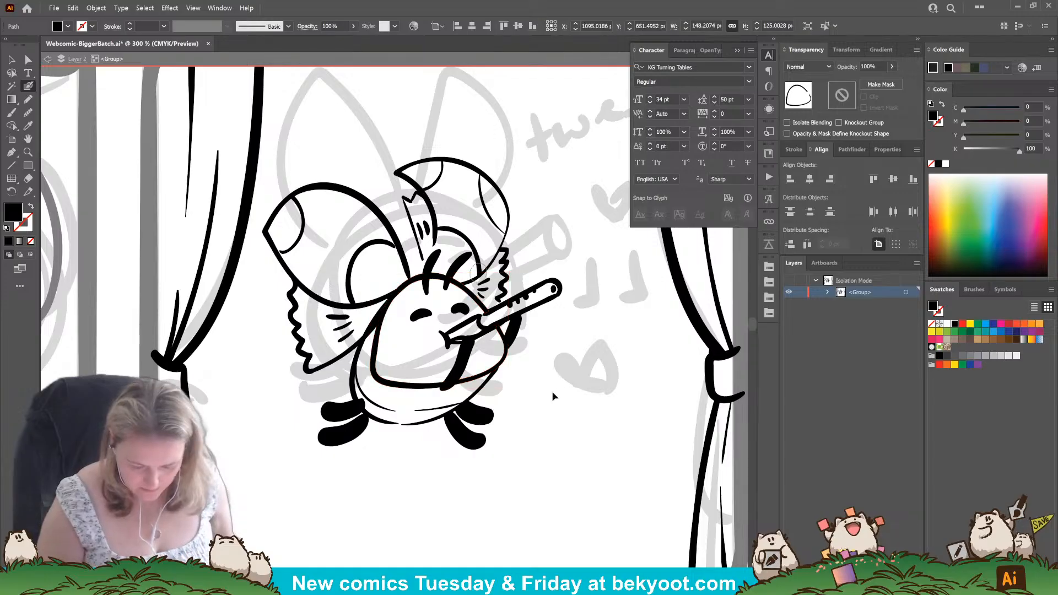
pyautogui.moveTo(541, 408); pyautogui.dragTo(491, 420)
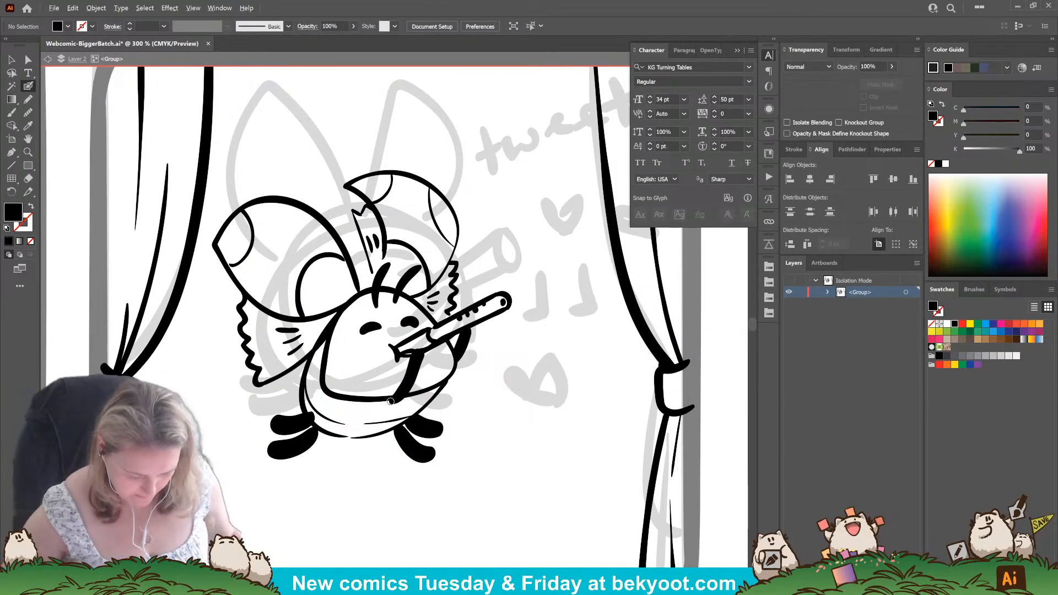
pyautogui.scroll(-2, 421, 406)
pyautogui.scroll(-1, 418, 396)
pyautogui.moveTo(424, 390); pyautogui.dragTo(400, 387)
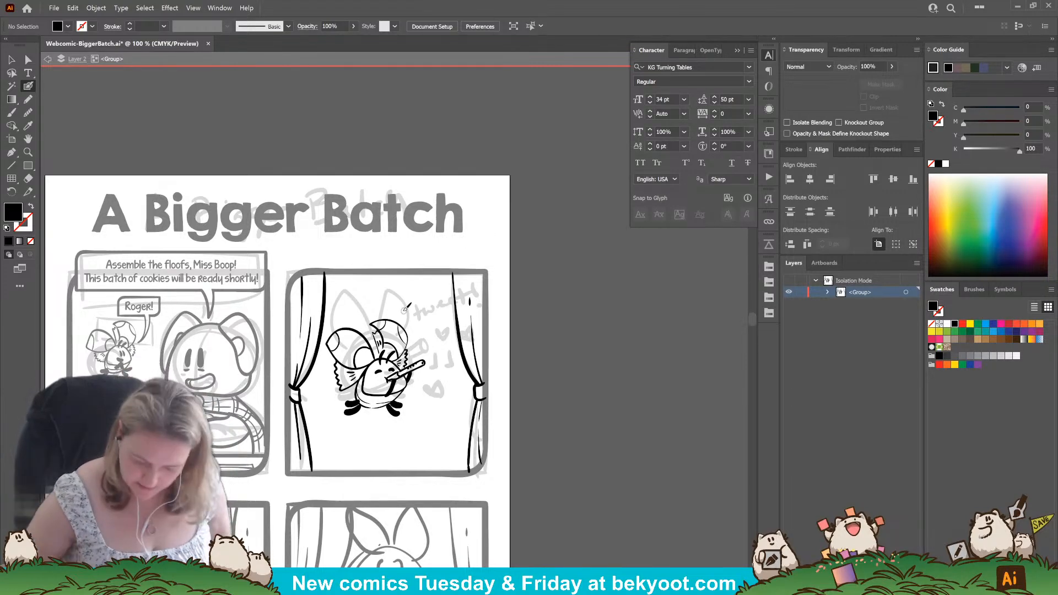
pyautogui.scroll(2, 404, 303)
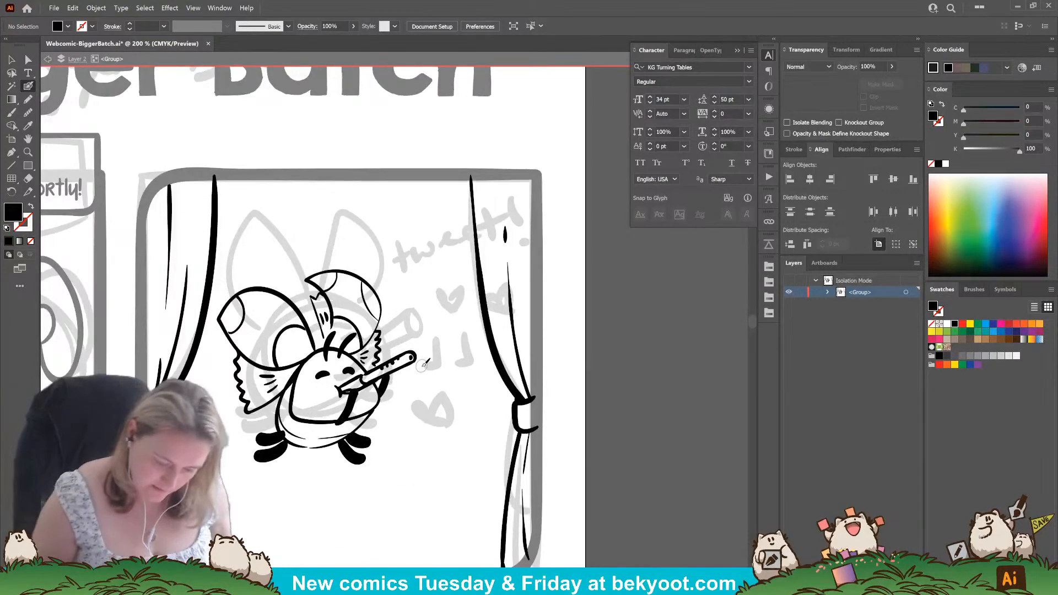
pyautogui.moveTo(400, 332)
pyautogui.mouseDown()
pyautogui.moveTo(401, 296)
pyautogui.moveTo(416, 324)
pyautogui.moveTo(420, 308)
pyautogui.moveTo(421, 318)
pyautogui.moveTo(433, 303)
pyautogui.moveTo(436, 317)
pyautogui.moveTo(443, 302)
pyautogui.moveTo(450, 309)
pyautogui.moveTo(449, 278)
pyautogui.moveTo(468, 308)
pyautogui.mouseUp()
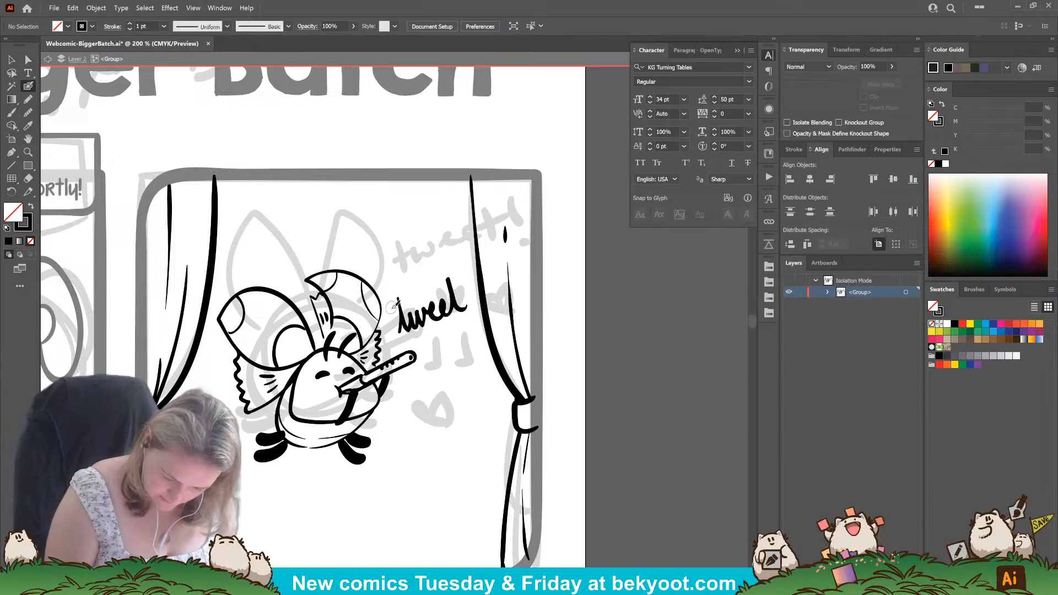
pyautogui.moveTo(398, 318); pyautogui.dragTo(465, 283)
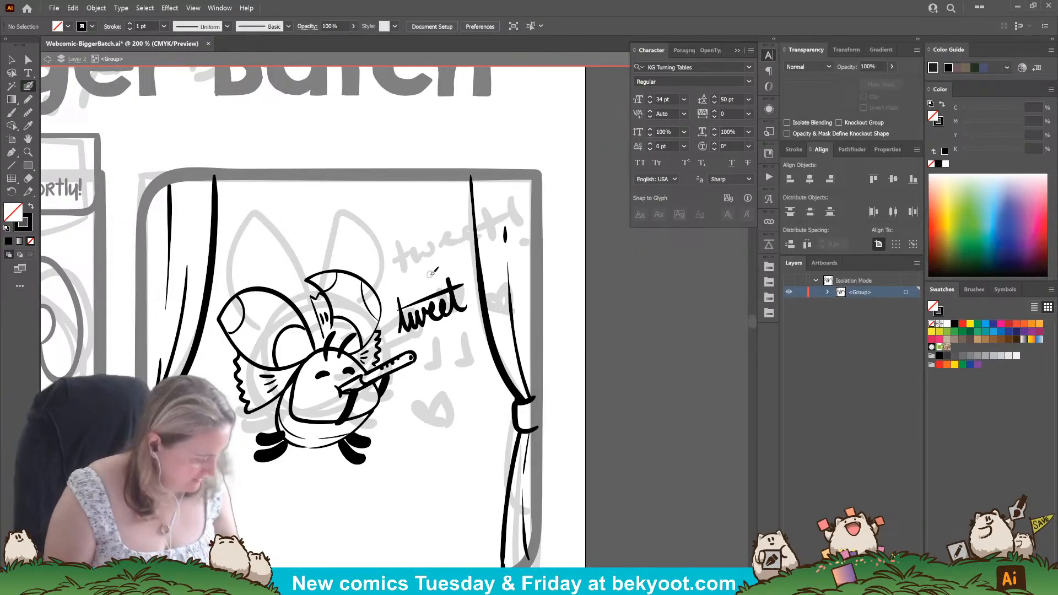
pyautogui.hotkey('ctrl', 'z')
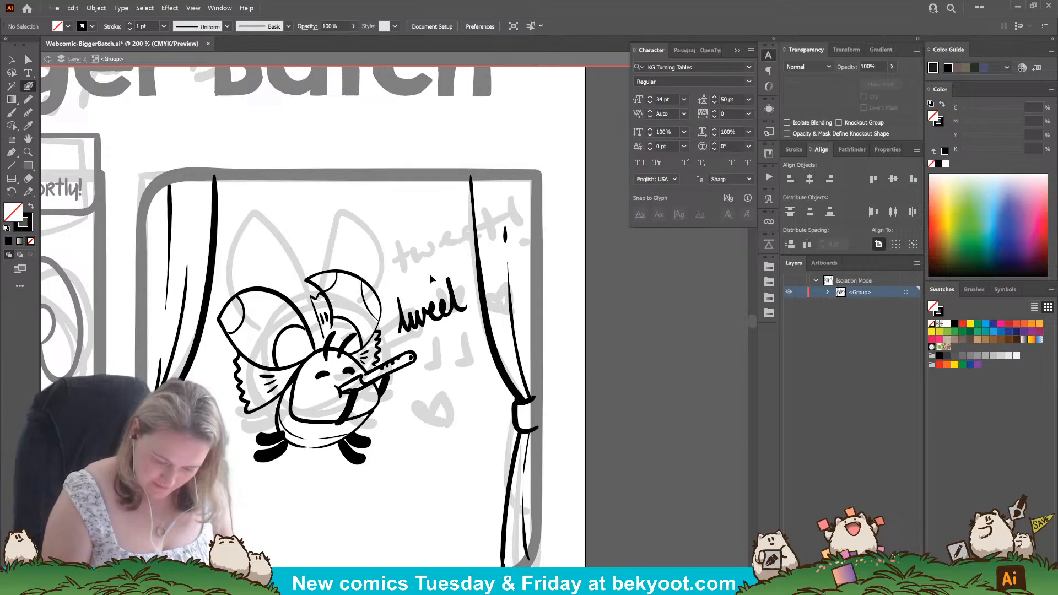
pyautogui.keyDown('ctrl'); pyautogui.click(445, 313); pyautogui.keyUp('ctrl')
pyautogui.press('Delete')
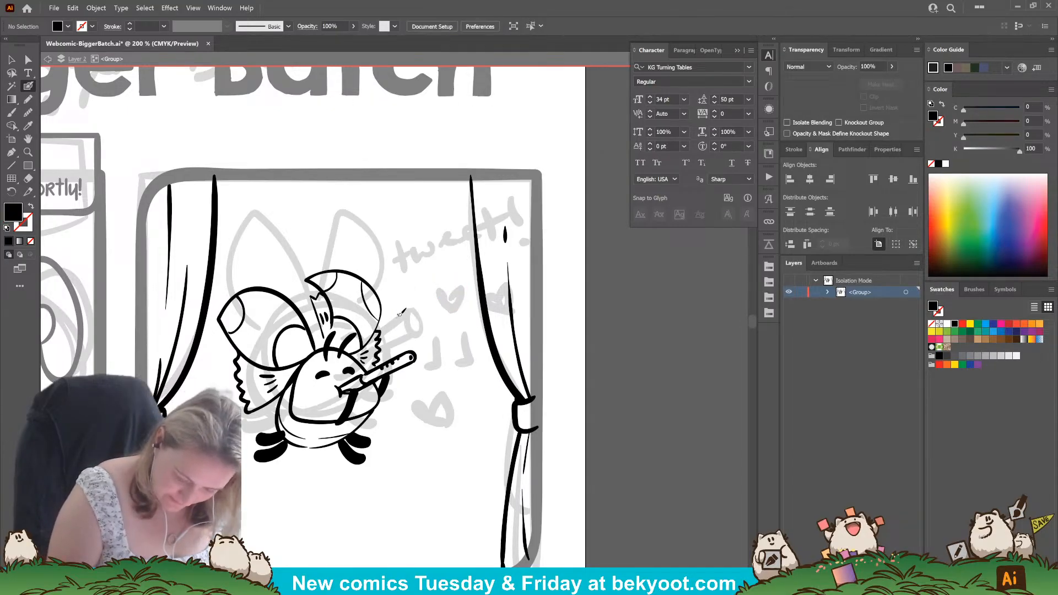
# Hand-letter the word "tweet" at a slant above the flute's end, crossing both t's with one long joined stroke.
pyautogui.moveTo(399, 314); pyautogui.dragTo(414, 328)
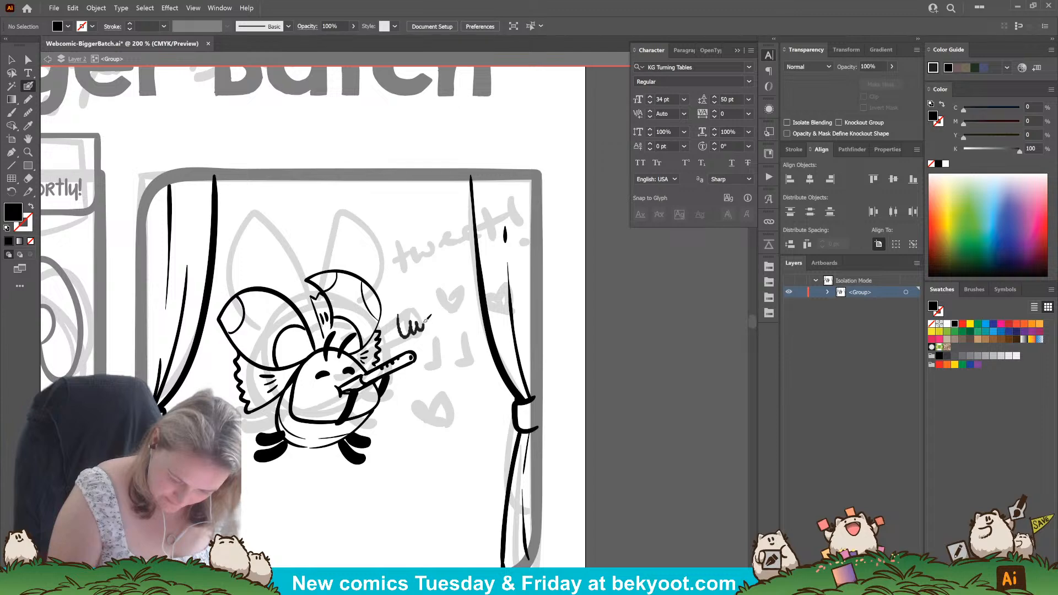
pyautogui.hotkey('shift', 'x')
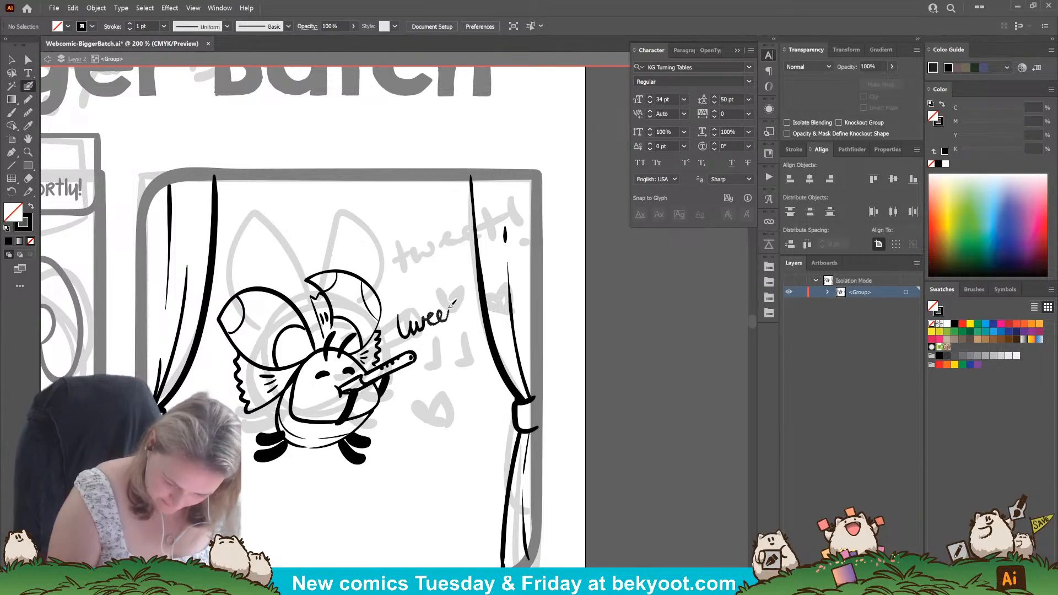
pyautogui.moveTo(451, 305)
pyautogui.mouseDown()
pyautogui.moveTo(449, 292)
pyautogui.moveTo(456, 314)
pyautogui.moveTo(390, 324)
pyautogui.mouseUp()
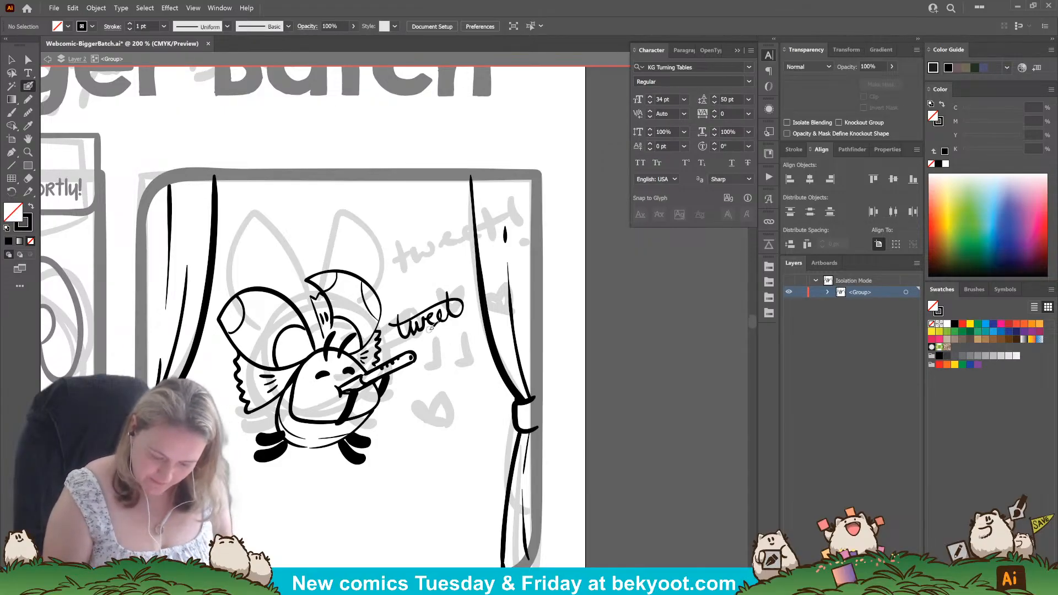
# Reshape the lower curve of the w in "tweet" by adjusting its anchor points.
pyautogui.scroll(4, 431, 327)
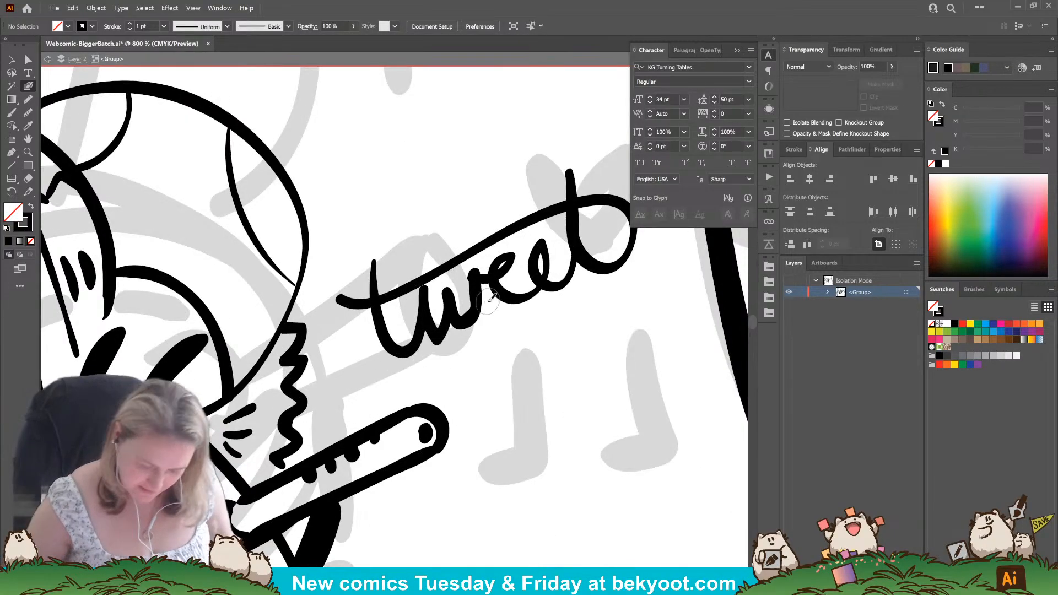
pyautogui.press('a')
pyautogui.click(471, 318)
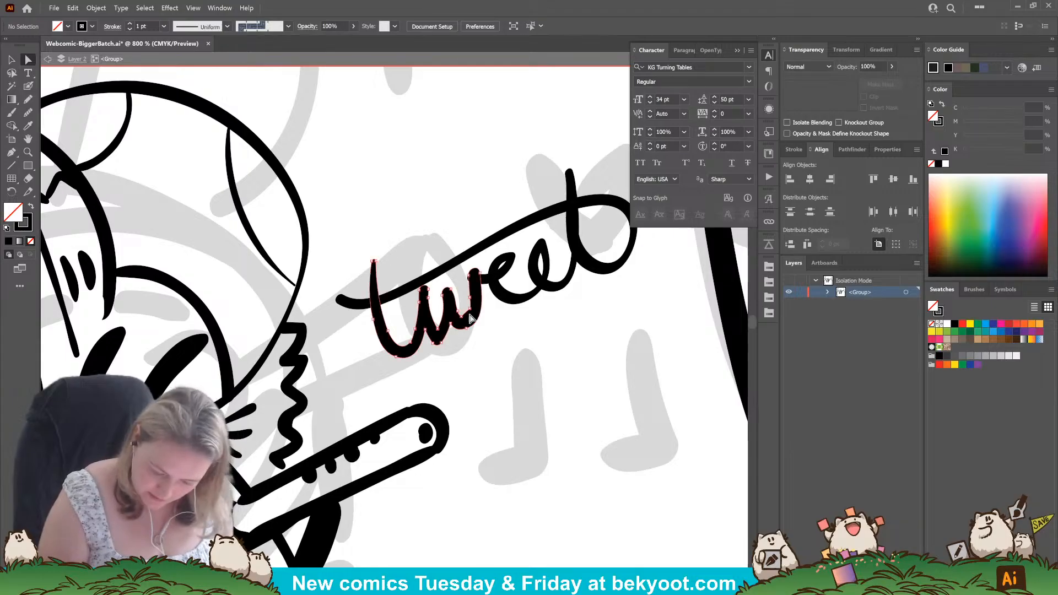
pyautogui.click(471, 318)
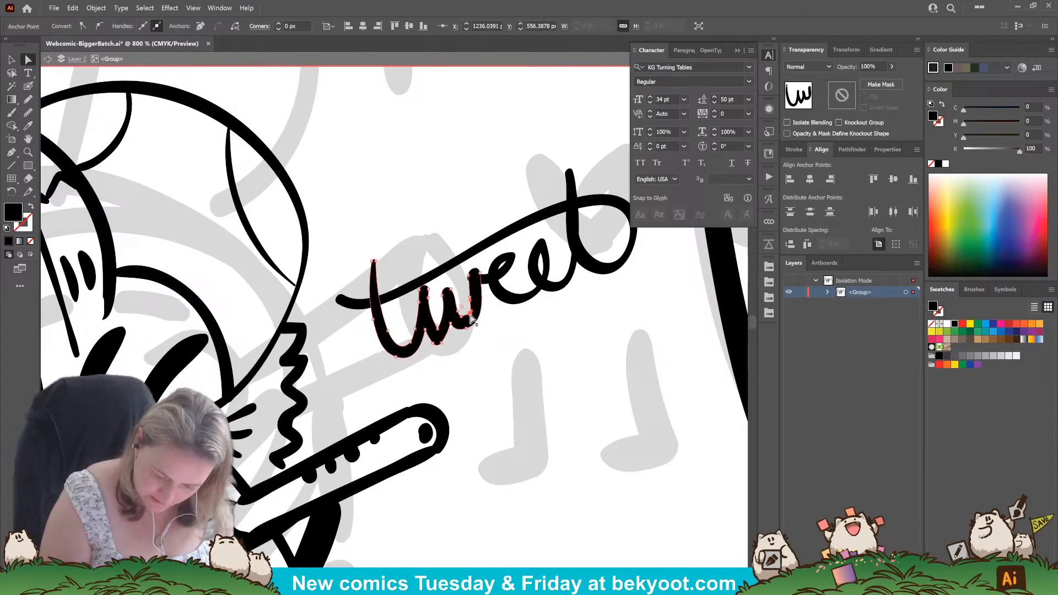
pyautogui.moveTo(470, 314)
pyautogui.mouseDown()
pyautogui.moveTo(458, 318)
pyautogui.moveTo(467, 322)
pyautogui.mouseUp()
pyautogui.click(461, 318)
pyautogui.click(11, 153)
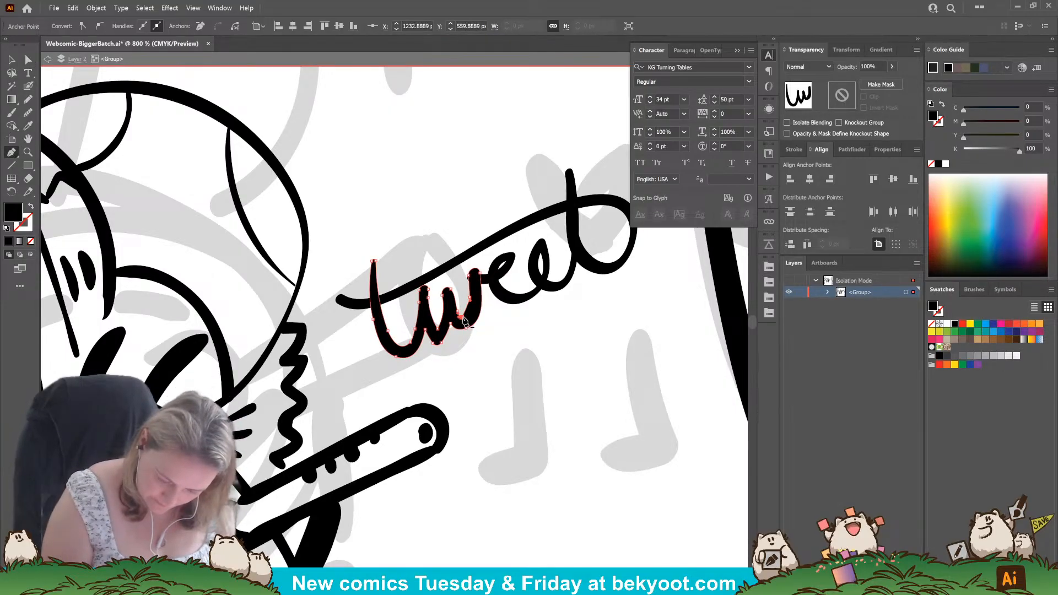
pyautogui.moveTo(462, 322); pyautogui.dragTo(466, 322)
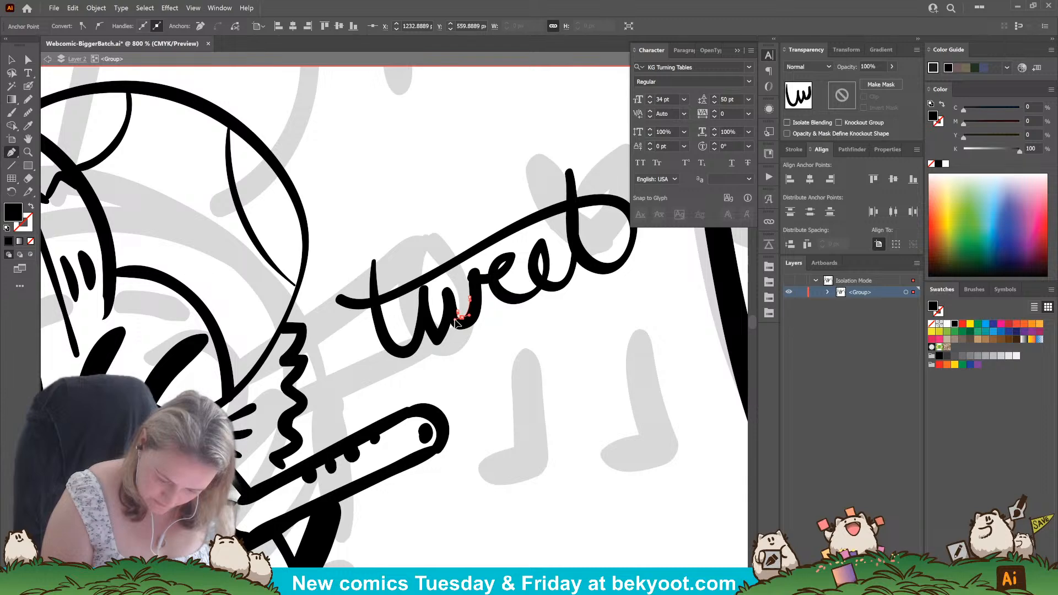
pyautogui.moveTo(454, 322); pyautogui.dragTo(458, 325)
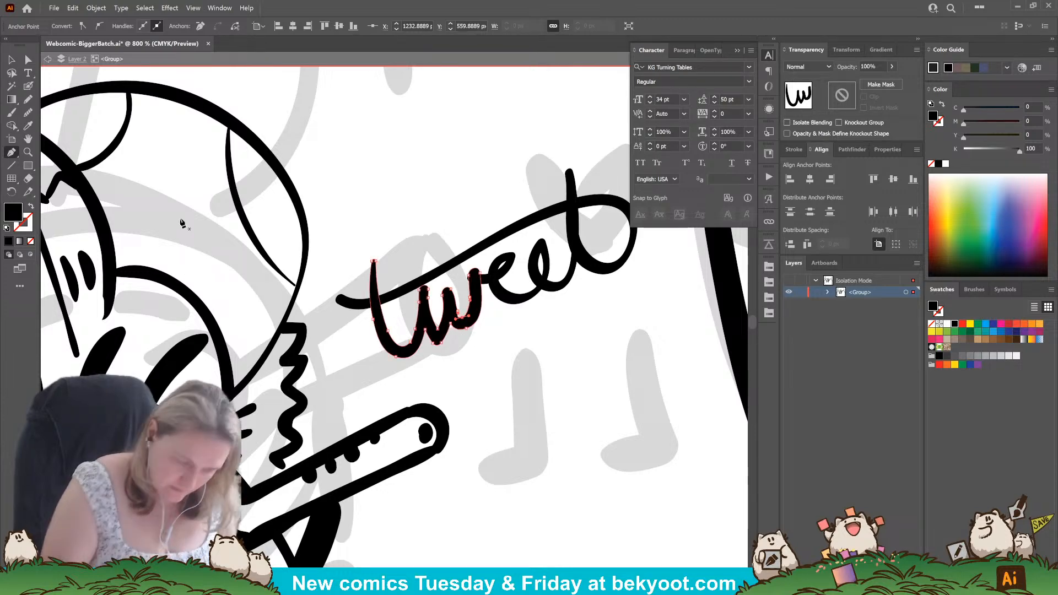
pyautogui.click(28, 59)
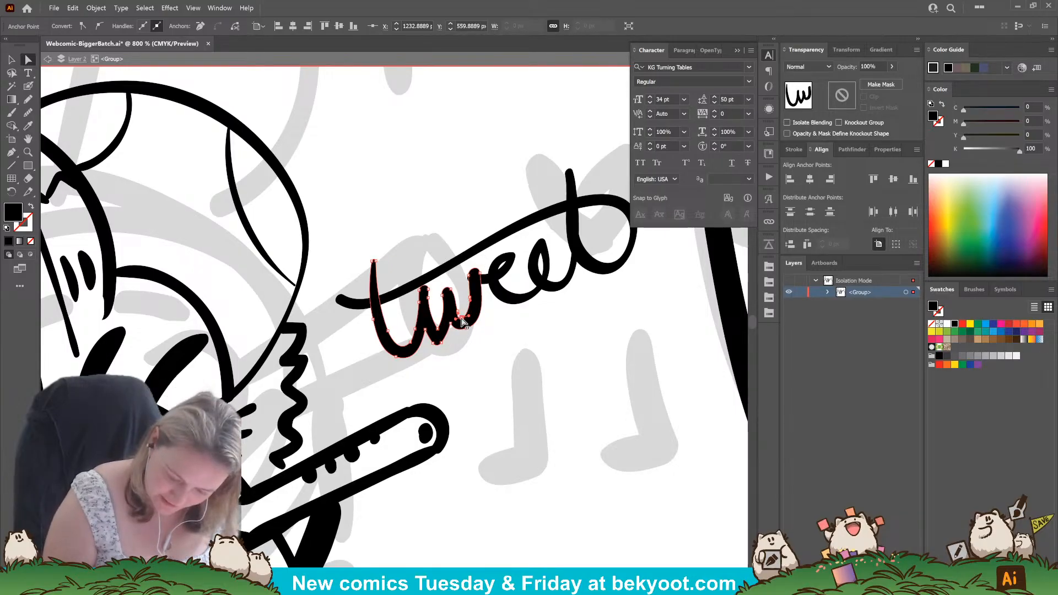
pyautogui.moveTo(462, 317); pyautogui.dragTo(464, 318)
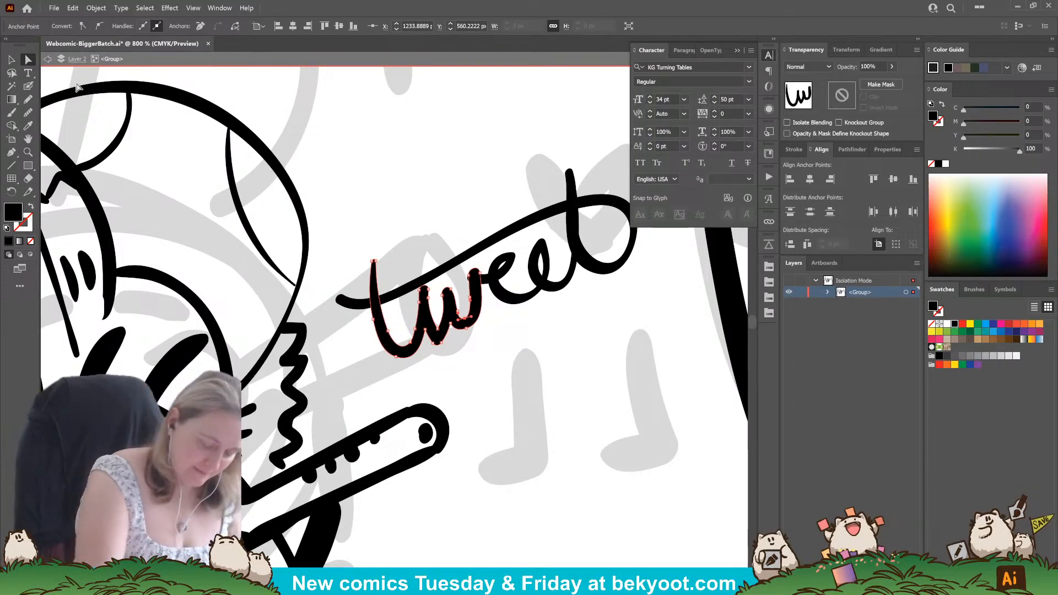
pyautogui.moveTo(466, 329); pyautogui.dragTo(465, 324)
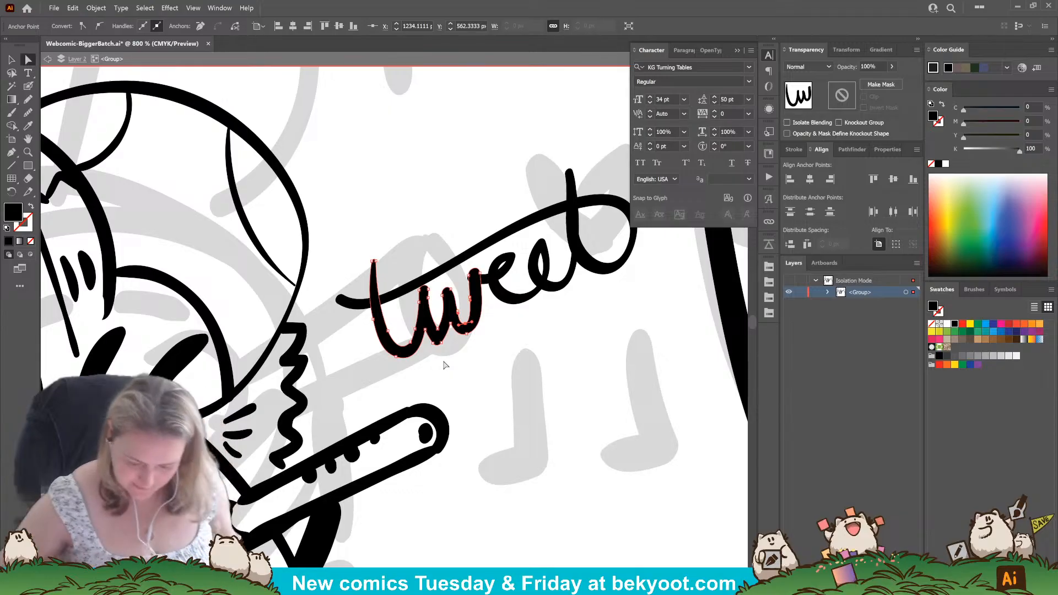
# Ink a small solid heart, a plus-shaped sparkle and scattered dots above the word "tweet".
pyautogui.scroll(-4, 492, 314)
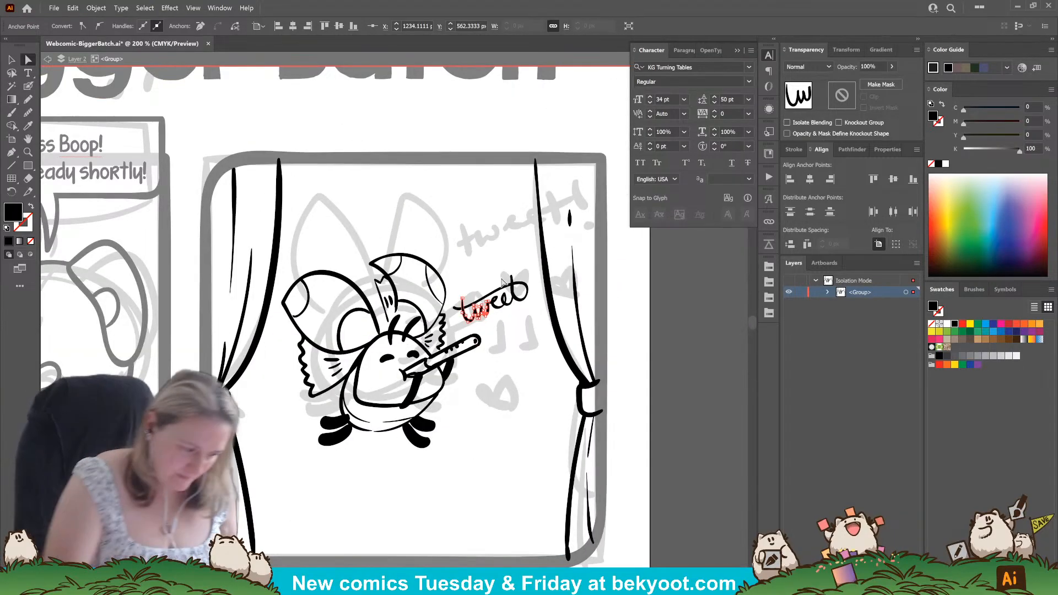
pyautogui.click(28, 86)
pyautogui.keyDown('ctrl'); pyautogui.click(517, 370); pyautogui.keyUp('ctrl')
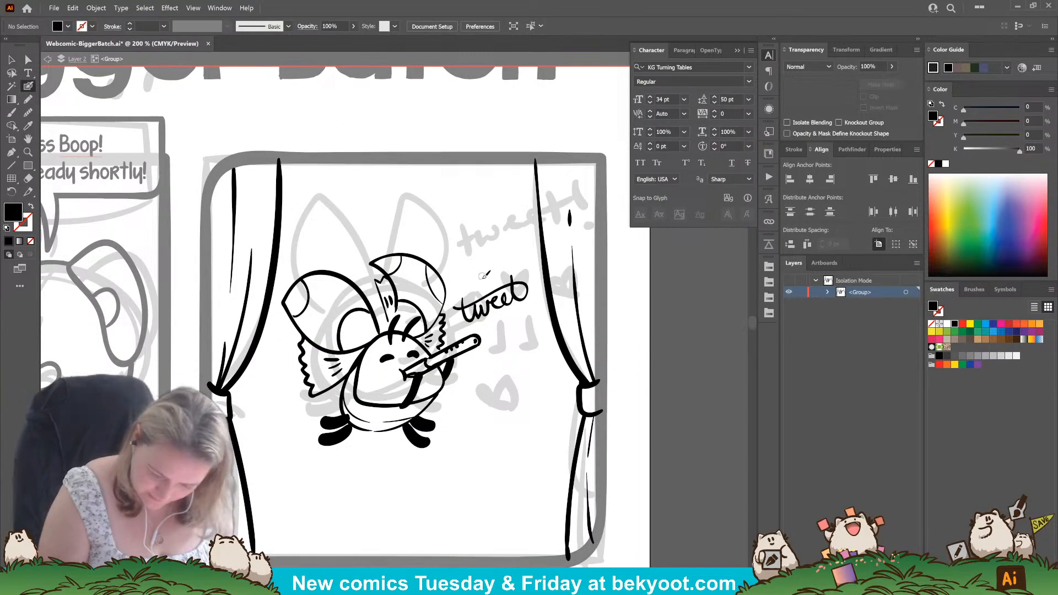
pyautogui.hotkey('shift', 'x')
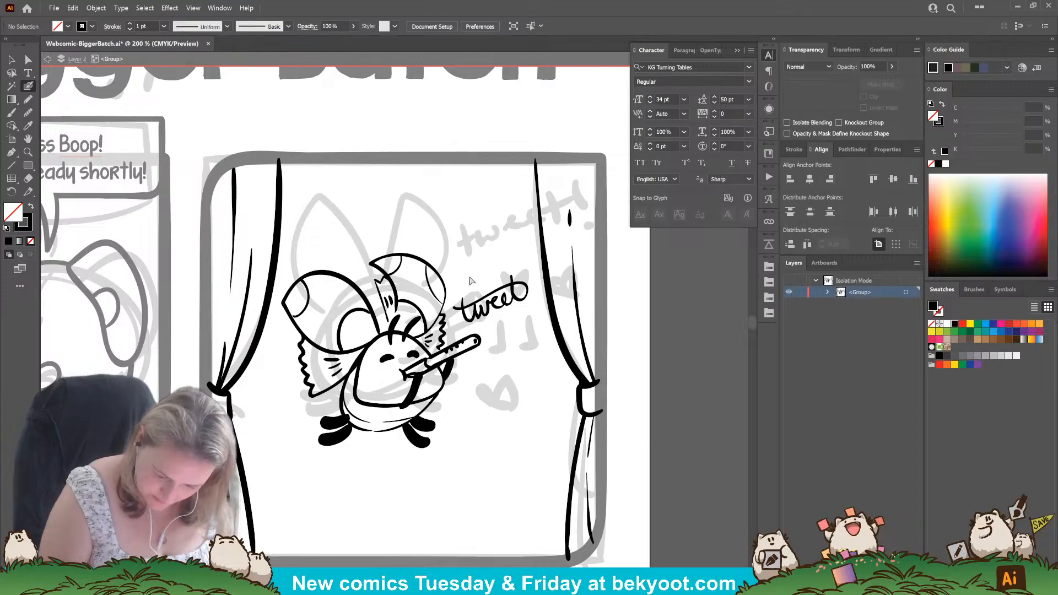
pyautogui.moveTo(472, 272)
pyautogui.mouseDown()
pyautogui.moveTo(504, 249)
pyautogui.moveTo(488, 264)
pyautogui.moveTo(496, 259)
pyautogui.mouseUp()
pyautogui.hotkey('ctrl', 'z')
pyautogui.hotkey('ctrl', 'z')
pyautogui.click(494, 240)
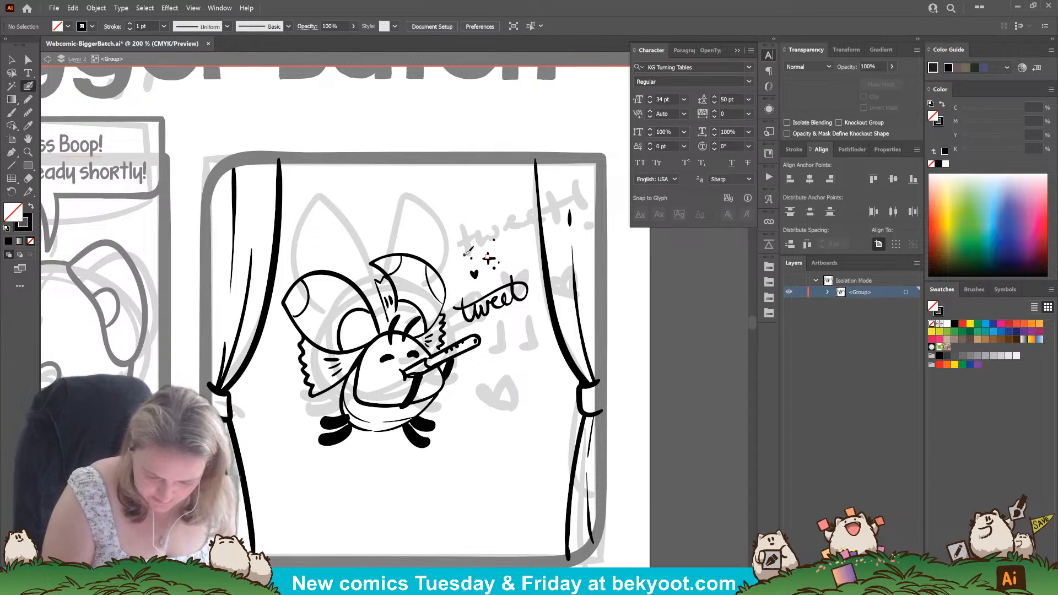
pyautogui.click(464, 254)
pyautogui.click(473, 246)
# Ink a small heart and a beamed note pair below "tweet", with a single eighth note above and another below the word's end.
pyautogui.moveTo(508, 324); pyautogui.dragTo(513, 322)
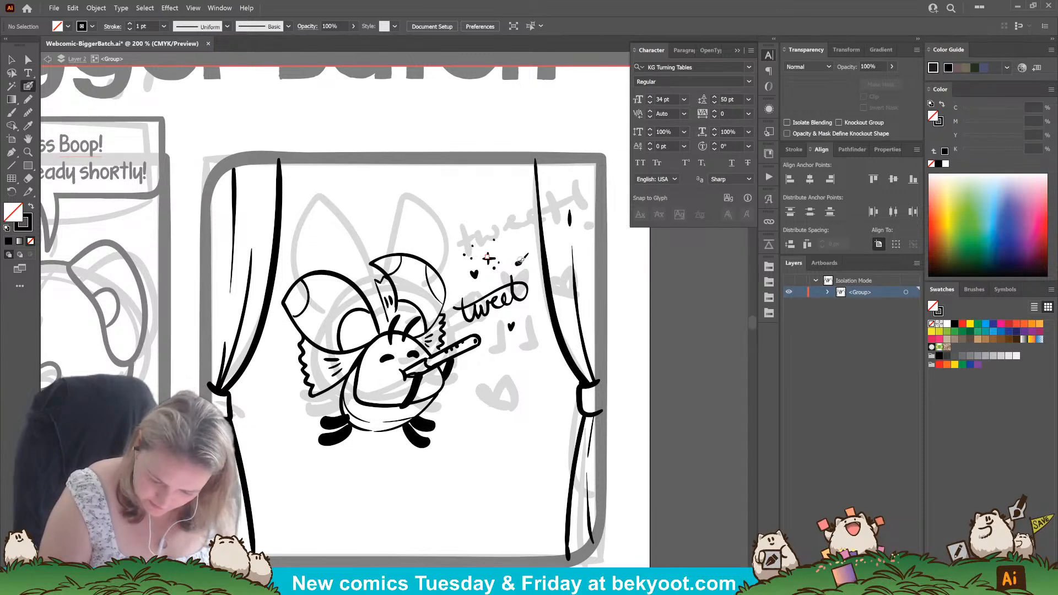
pyautogui.moveTo(514, 263); pyautogui.dragTo(525, 240)
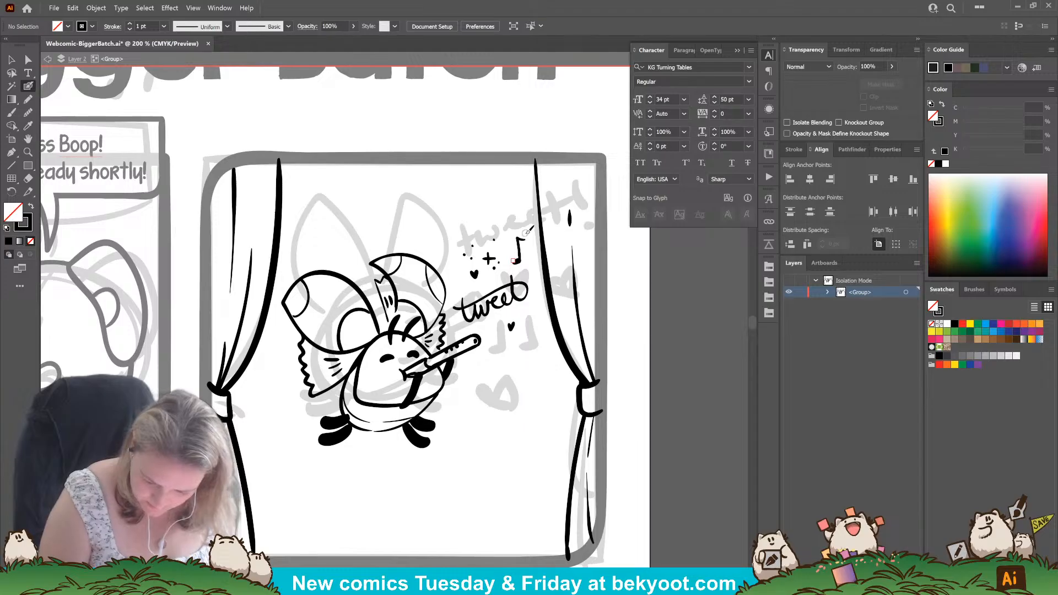
pyautogui.moveTo(490, 361)
pyautogui.mouseDown()
pyautogui.moveTo(508, 348)
pyautogui.moveTo(498, 360)
pyautogui.moveTo(494, 342)
pyautogui.moveTo(504, 340)
pyautogui.moveTo(508, 361)
pyautogui.moveTo(532, 330)
pyautogui.mouseUp()
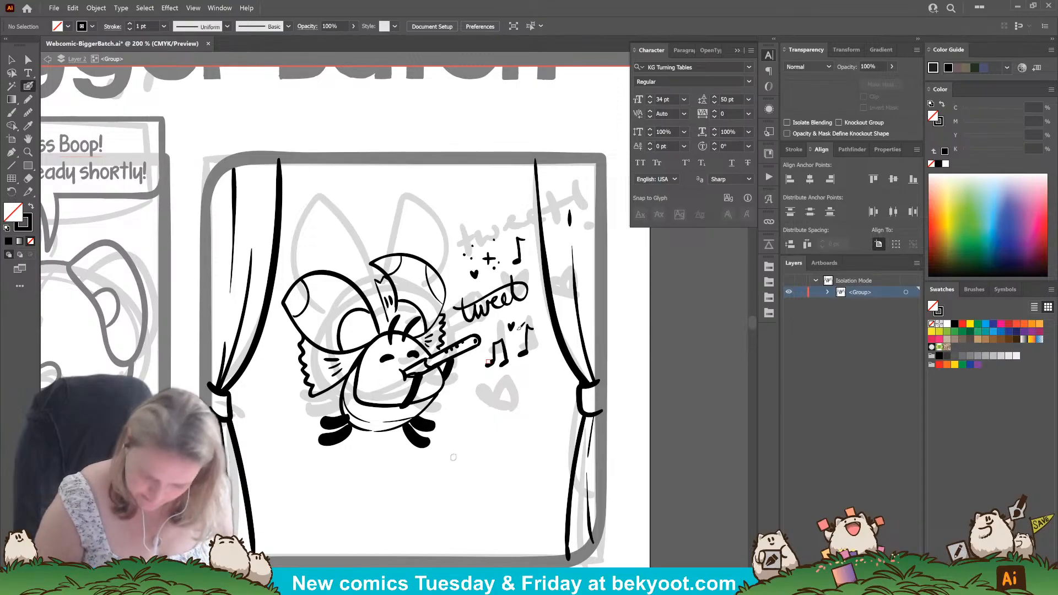
pyautogui.hotkey('ctrl', 'z')
pyautogui.hotkey('ctrl', 'z')
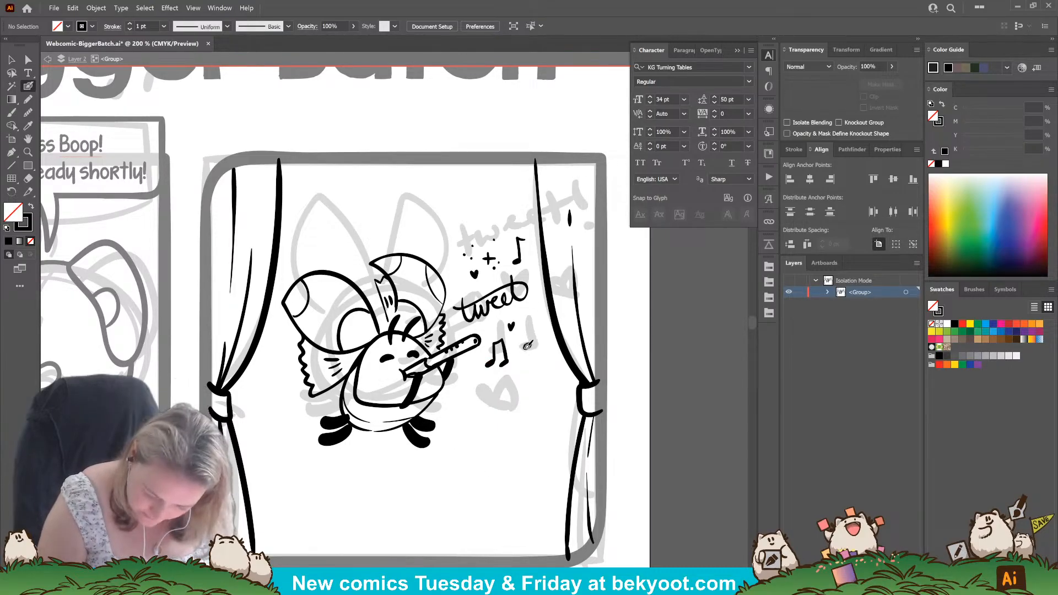
pyautogui.moveTo(526, 347); pyautogui.dragTo(533, 330)
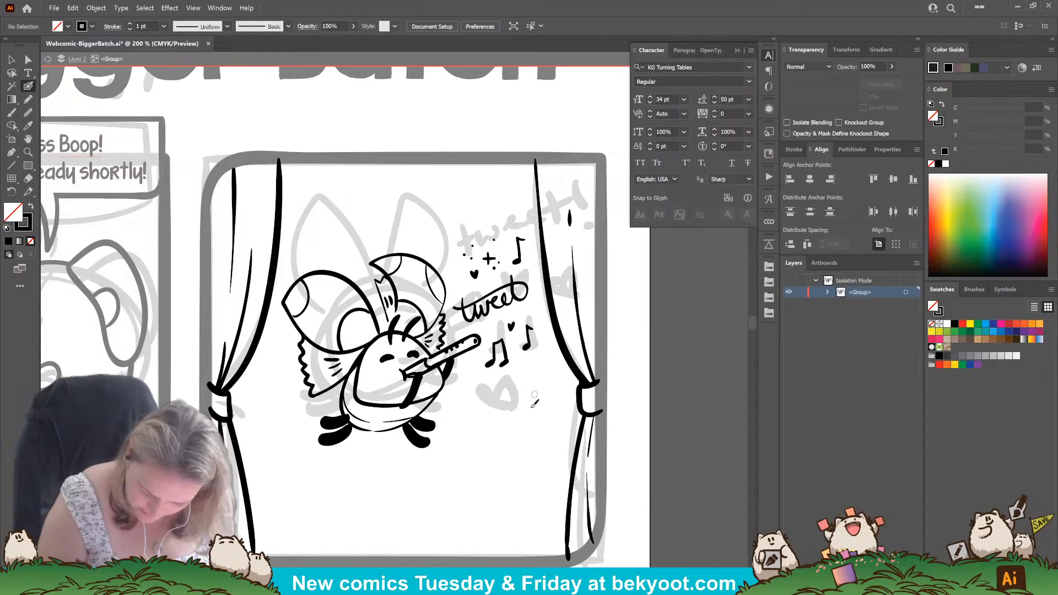
# Replace the single note above "tweet" with a copy of the lower eighth note and place another, smaller copy beside the upper heart.
pyautogui.keyDown('ctrl'); pyautogui.click(526, 356); pyautogui.keyUp('ctrl')
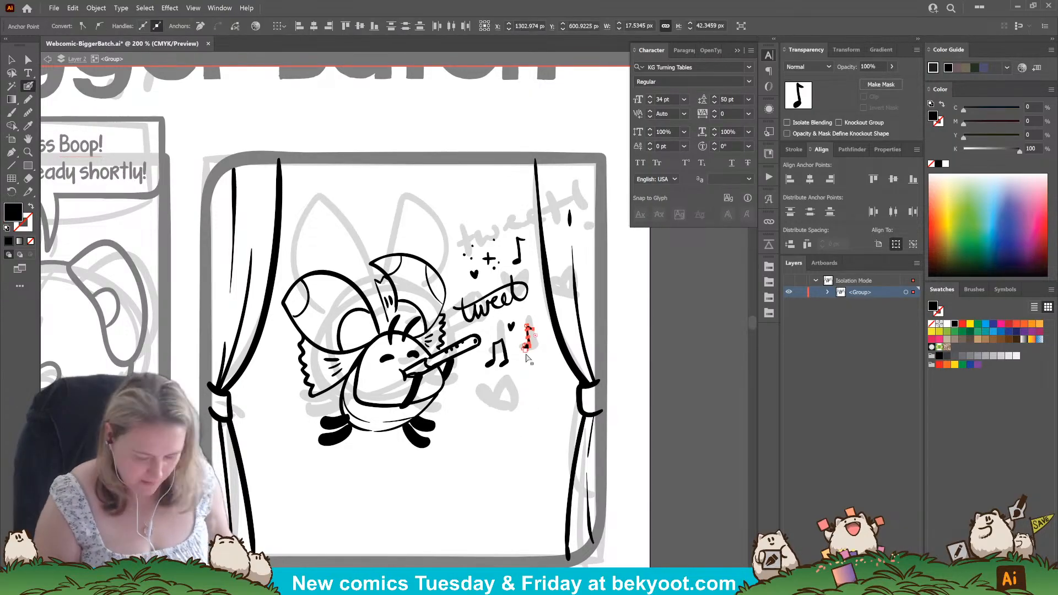
pyautogui.press('v')
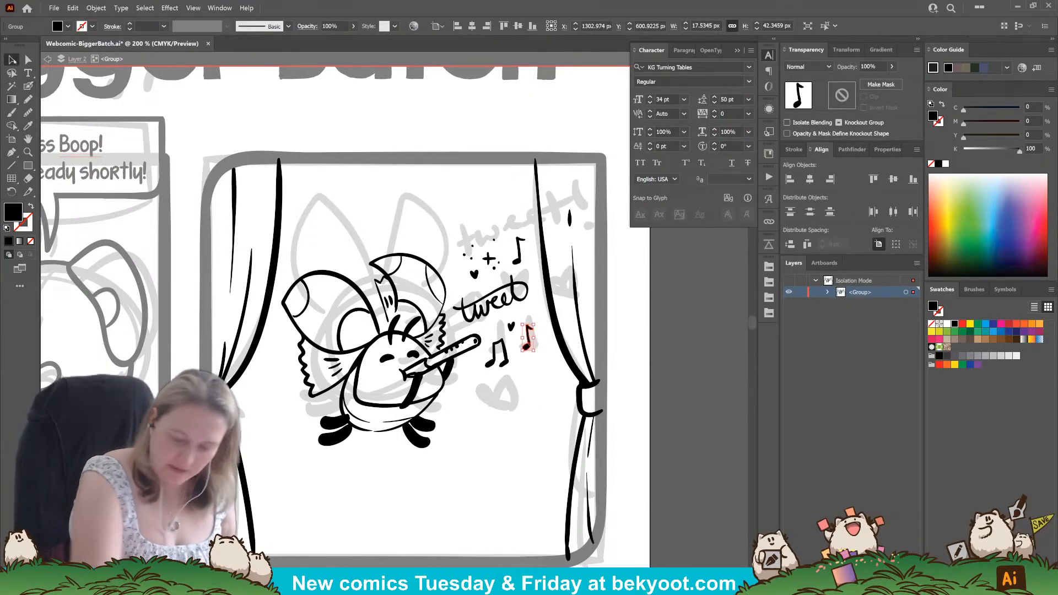
pyautogui.click(521, 254)
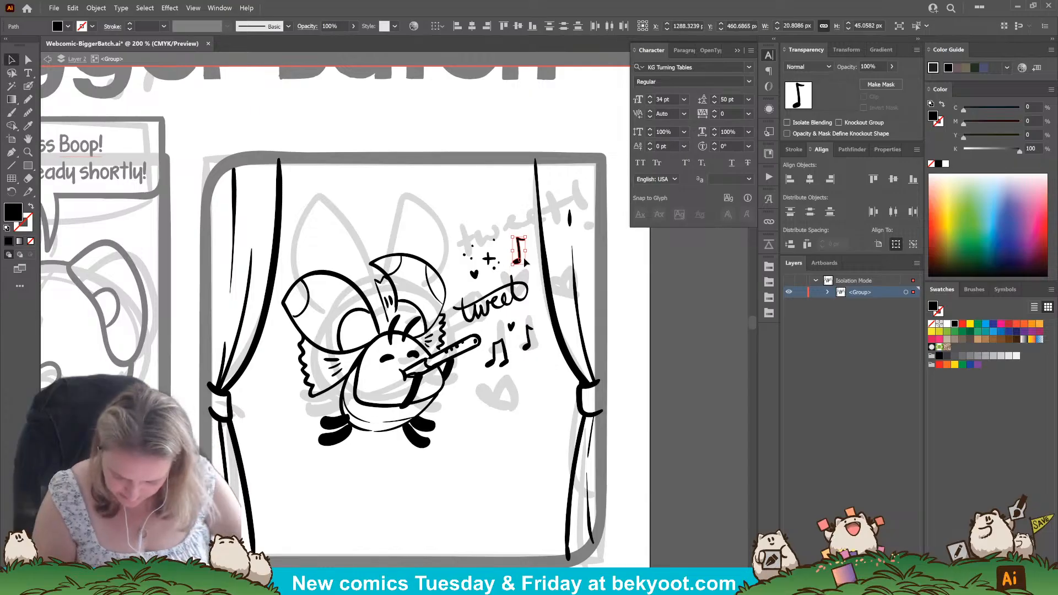
pyautogui.press('Delete')
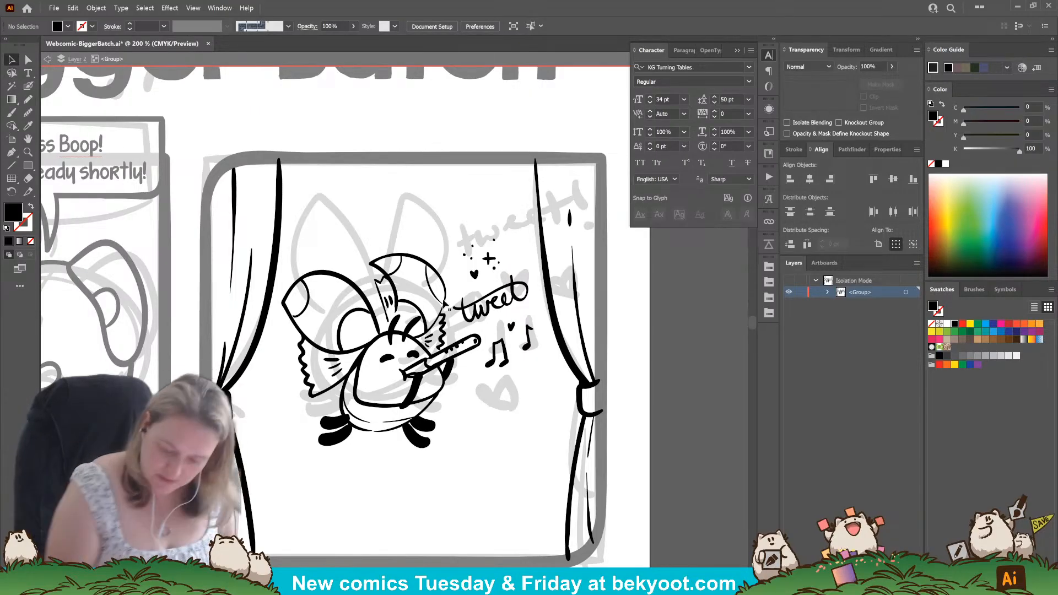
pyautogui.moveTo(529, 348); pyautogui.dragTo(460, 282)
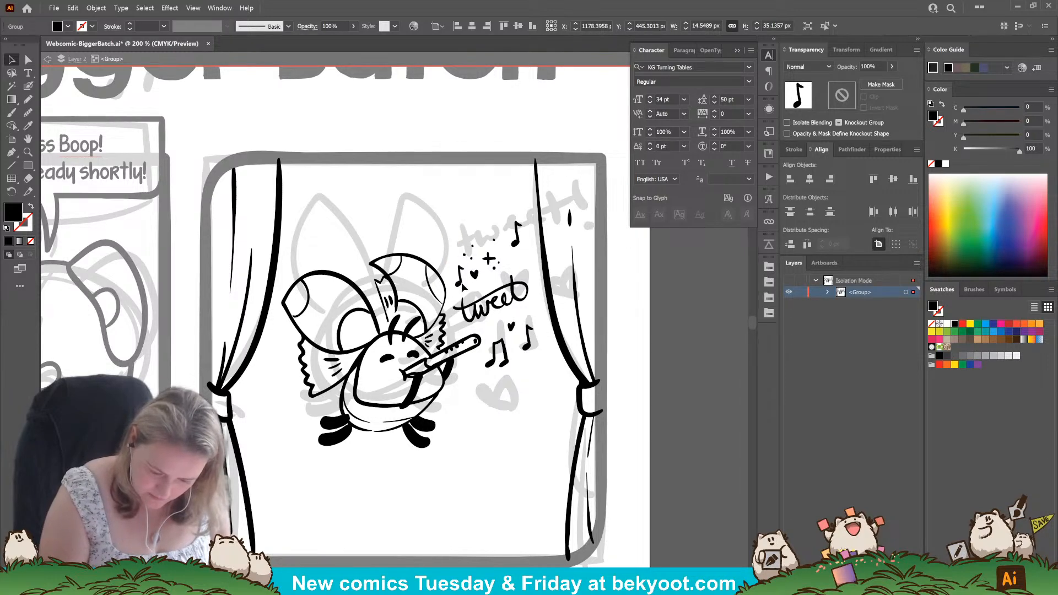
pyautogui.click(485, 462)
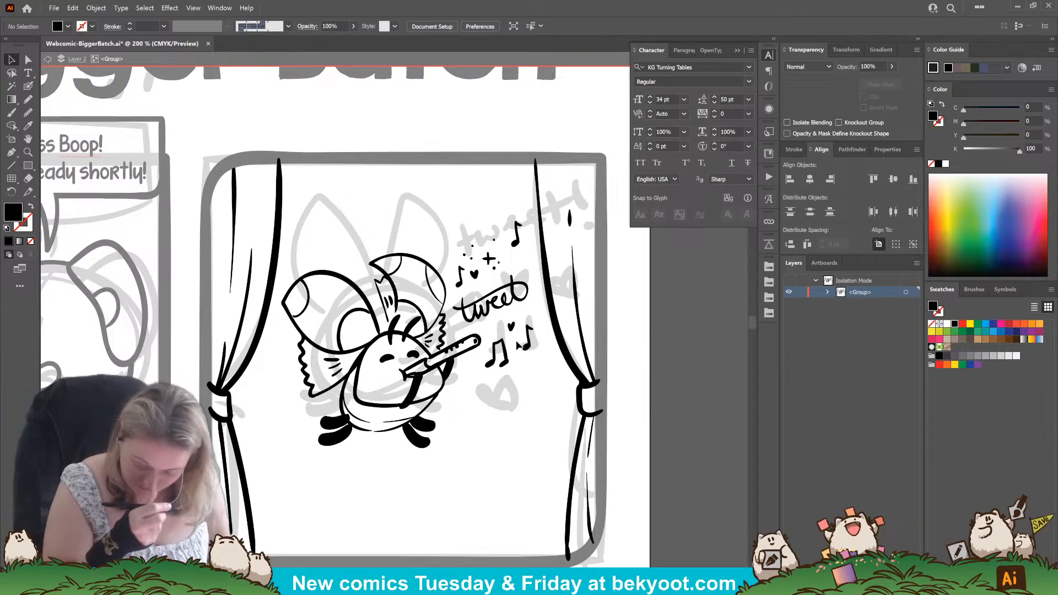
# Ink a clef-like swirl with a parallel curved line above the sparkle and dots.
pyautogui.click(29, 85)
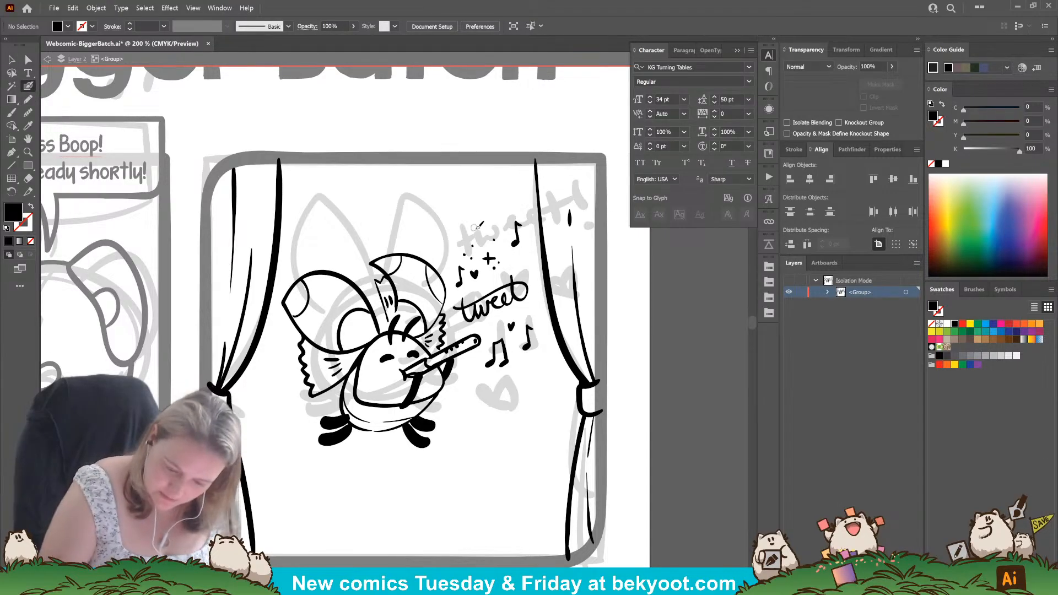
pyautogui.moveTo(487, 231)
pyautogui.mouseDown()
pyautogui.moveTo(490, 208)
pyautogui.moveTo(484, 214)
pyautogui.moveTo(498, 202)
pyautogui.mouseUp()
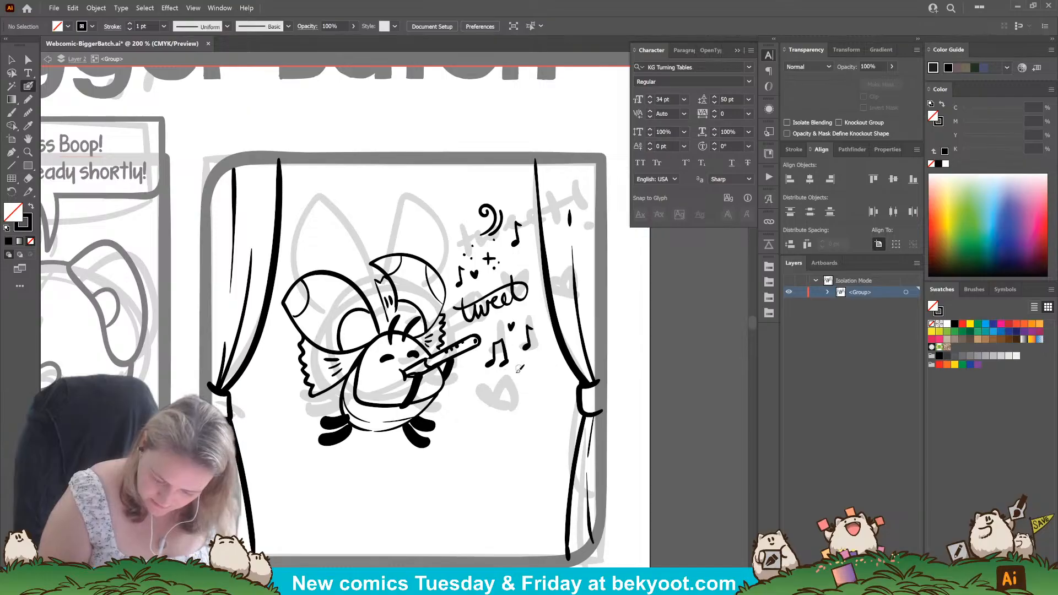
pyautogui.moveTo(496, 324)
pyautogui.mouseDown()
pyautogui.moveTo(525, 302)
pyautogui.moveTo(551, 332)
pyautogui.moveTo(544, 353)
pyautogui.mouseUp()
pyautogui.hotkey('ctrl', 'z')
pyautogui.hotkey('ctrl', 'z')
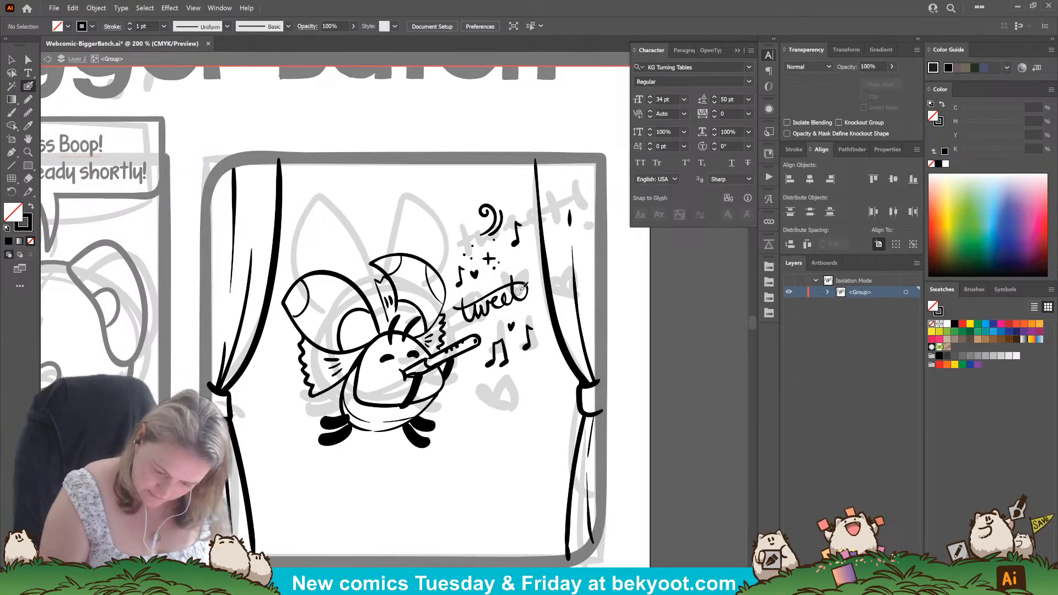
# Delete the two oval noteheads of the beamed note pair, keeping its stems and beam.
pyautogui.keyDown('ctrl'); pyautogui.click(506, 362); pyautogui.keyUp('ctrl')
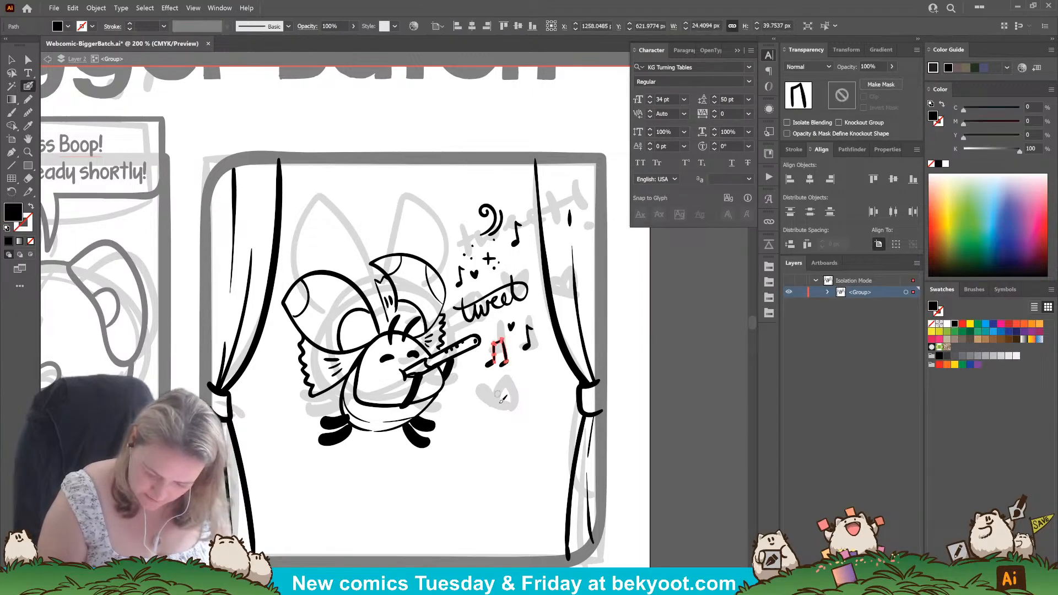
pyautogui.keyDown('ctrl'); pyautogui.click(497, 394); pyautogui.keyUp('ctrl')
pyautogui.keyDown('ctrl'); pyautogui.click(489, 365); pyautogui.keyUp('ctrl')
pyautogui.keyDown('ctrl'); pyautogui.keyDown('shift'); pyautogui.click(504, 364); pyautogui.keyUp('shift'); pyautogui.keyUp('ctrl')
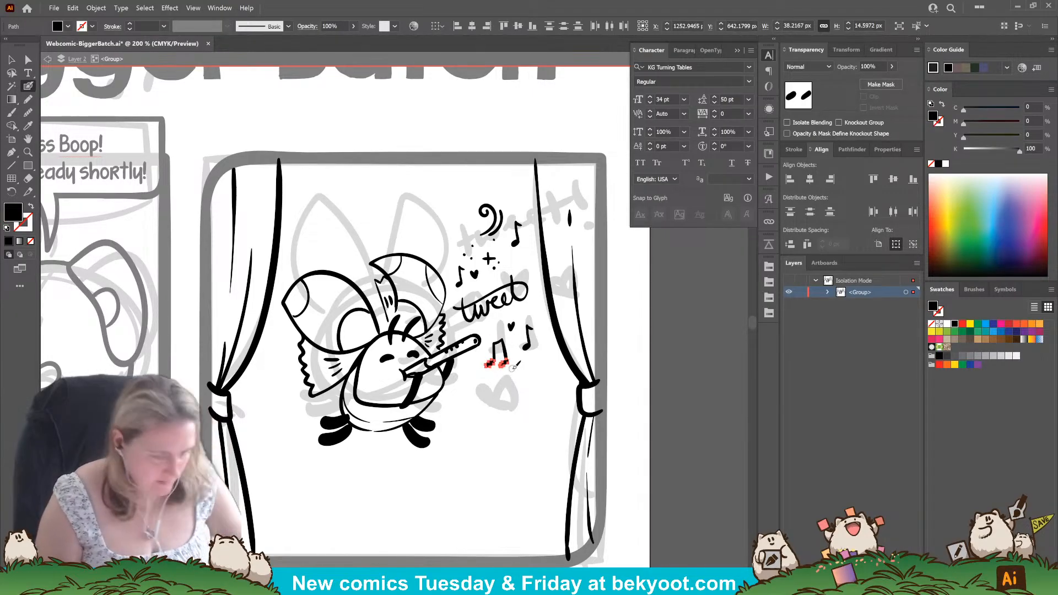
pyautogui.press('Delete')
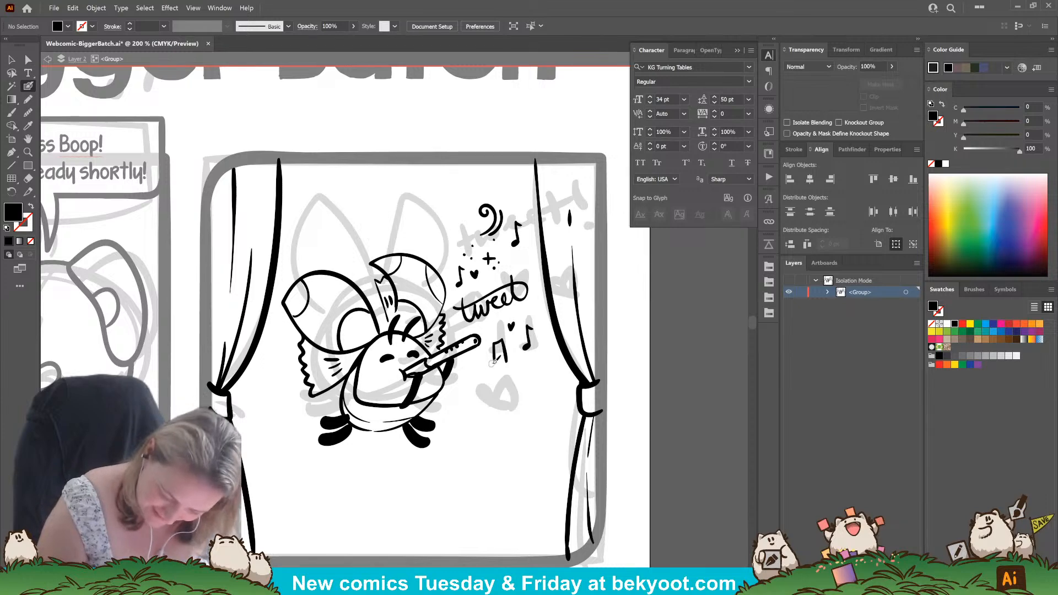
# Redraw the beamed pair's two noteheads as rounder solid ovals attached to the stems, and group the note.
pyautogui.moveTo(490, 365)
pyautogui.mouseDown()
pyautogui.moveTo(513, 325)
pyautogui.moveTo(507, 361)
pyautogui.mouseUp()
pyautogui.hotkey('ctrl', 'z')
pyautogui.hotkey('ctrl', 'z')
pyautogui.hotkey('ctrl', 'z')
pyautogui.hotkey('ctrl', 'z')
pyautogui.hotkey('ctrl', 'z')
pyautogui.hotkey('ctrl', 'z')
pyautogui.hotkey('ctrl', 'z')
pyautogui.hotkey('ctrl', 'z')
pyautogui.hotkey('ctrl', 'z')
pyautogui.hotkey('ctrl', 'z')
pyautogui.hotkey('ctrl', 'z')
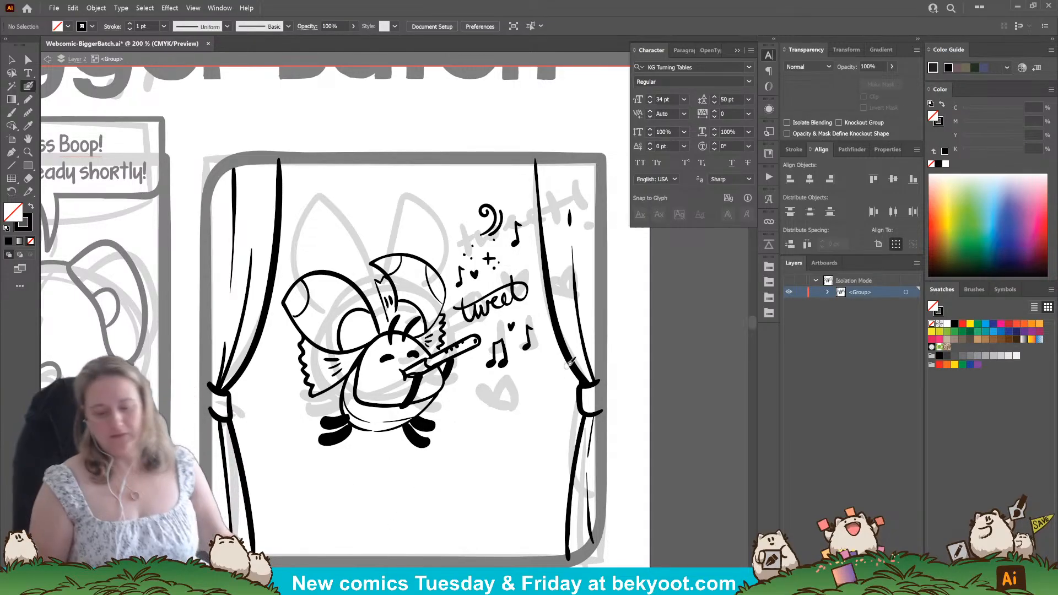
pyautogui.keyDown('ctrl'); pyautogui.click(497, 356); pyautogui.keyUp('ctrl')
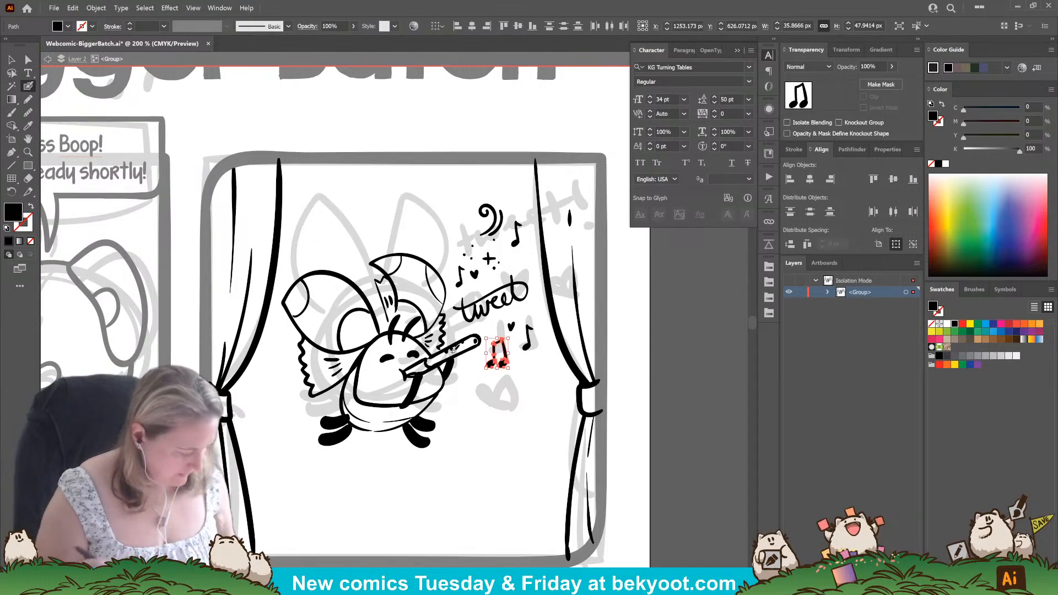
pyautogui.hotkey('ctrl', 'g')
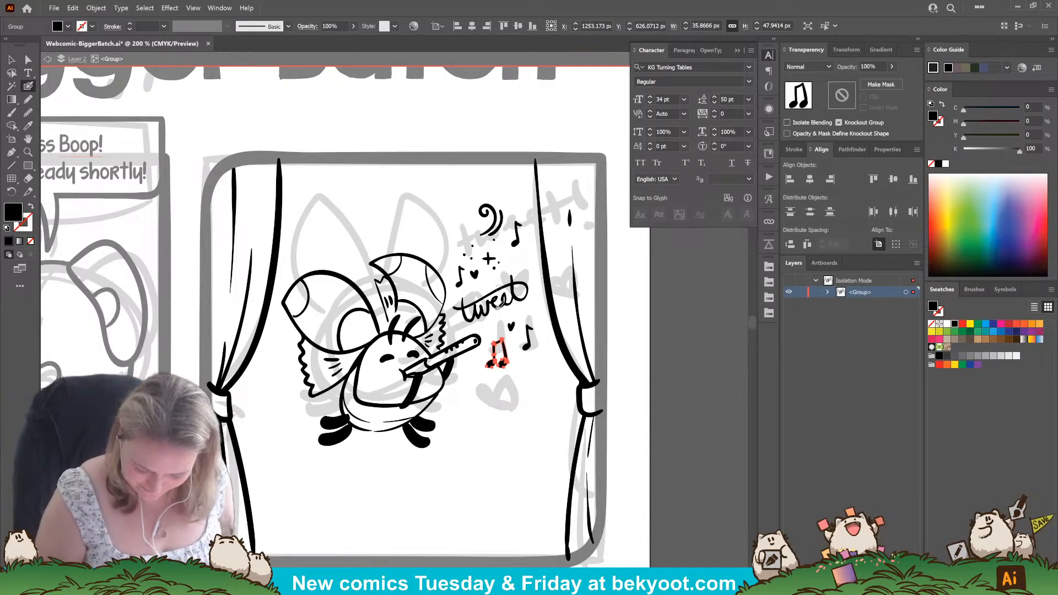
# Ink a small heart below the upper eighth note, plus a sparkle, dots and a curved swirl below the lower notes.
pyautogui.hotkey('ctrl', 'shift', 'a')
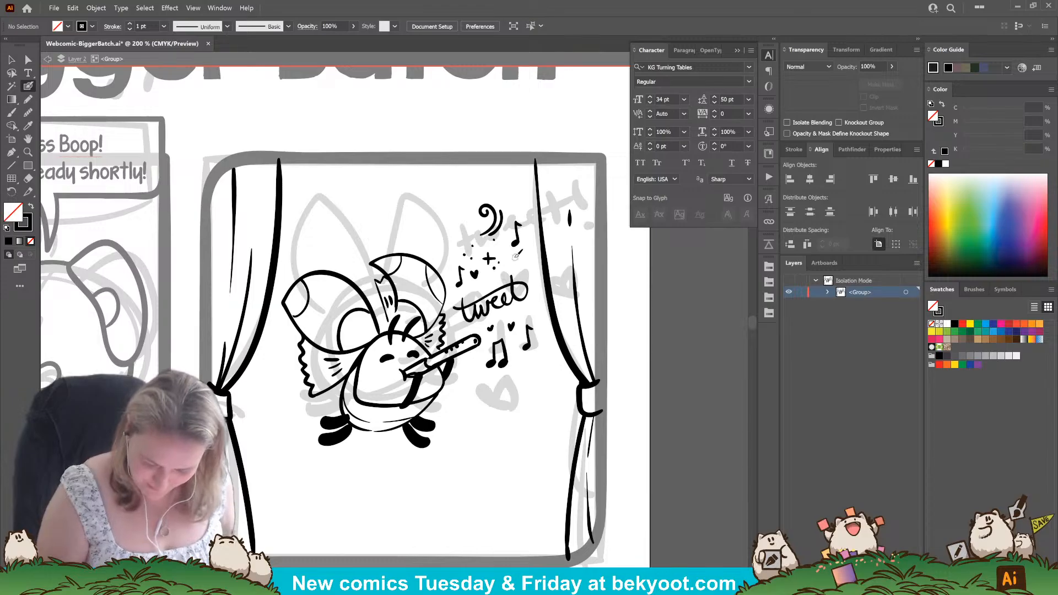
pyautogui.moveTo(517, 254); pyautogui.dragTo(524, 255)
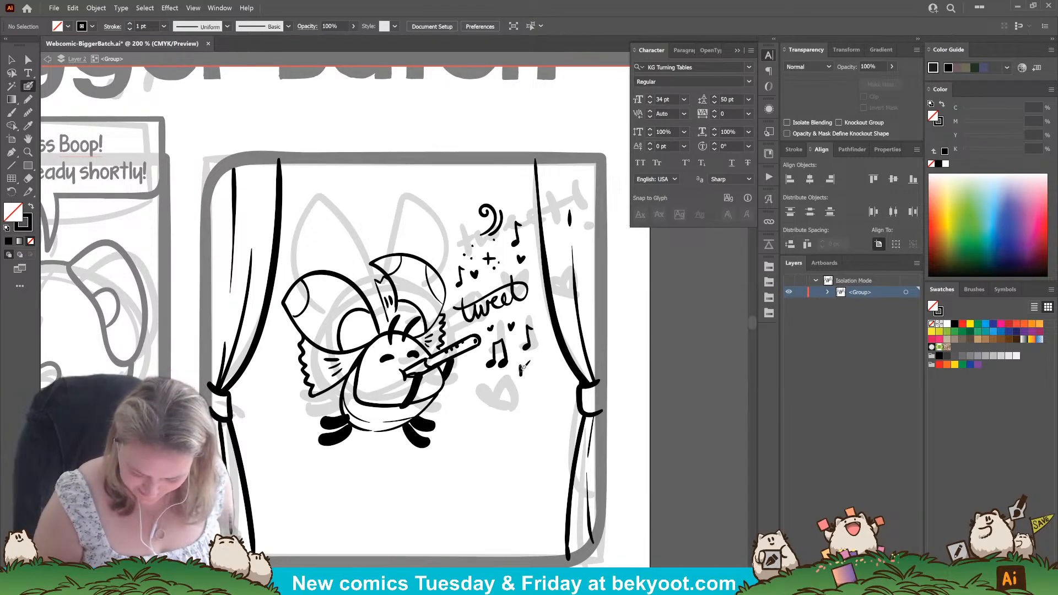
pyautogui.moveTo(520, 364)
pyautogui.mouseDown()
pyautogui.moveTo(521, 379)
pyautogui.moveTo(530, 371)
pyautogui.mouseUp()
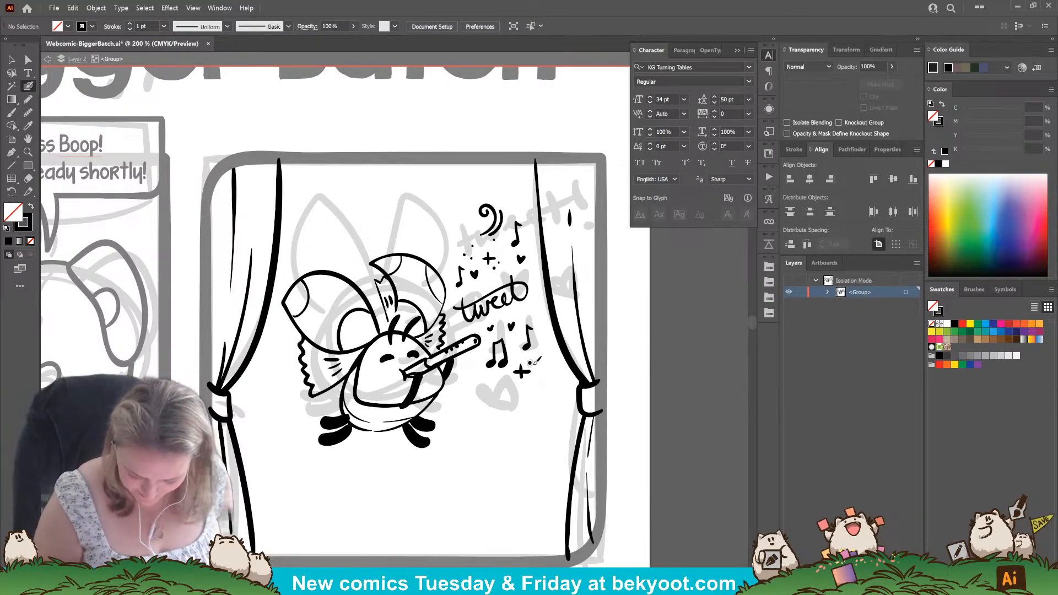
pyautogui.click(530, 364)
pyautogui.click(533, 366)
pyautogui.click(499, 382)
pyautogui.click(503, 385)
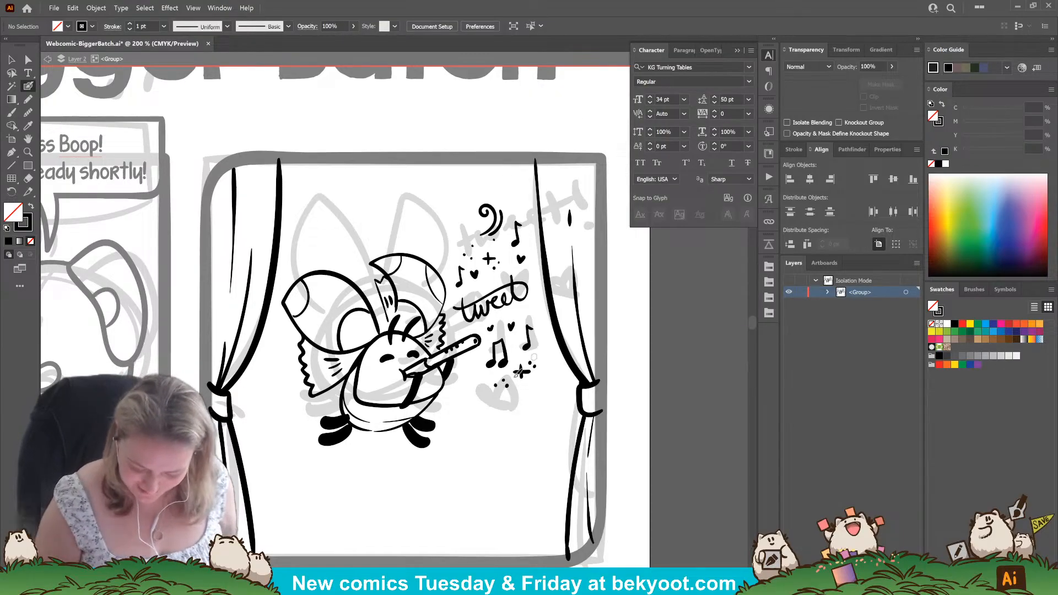
pyautogui.moveTo(517, 387)
pyautogui.mouseDown()
pyautogui.moveTo(530, 390)
pyautogui.moveTo(527, 405)
pyautogui.moveTo(542, 395)
pyautogui.mouseUp()
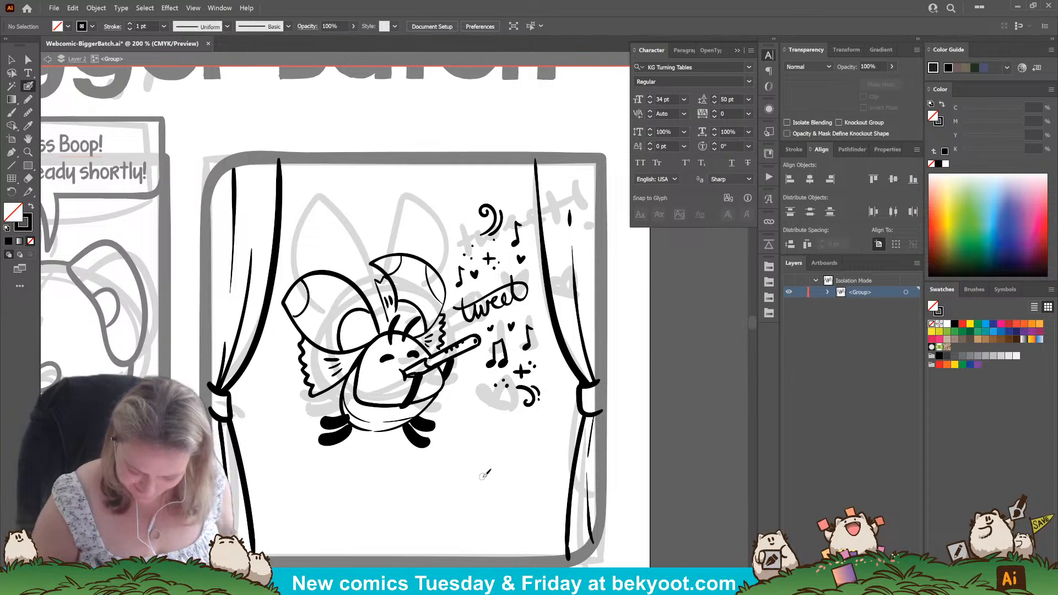
# Try inking an exclamation mark after the word "tweet" and undo it.
pyautogui.moveTo(452, 454); pyautogui.dragTo(455, 417)
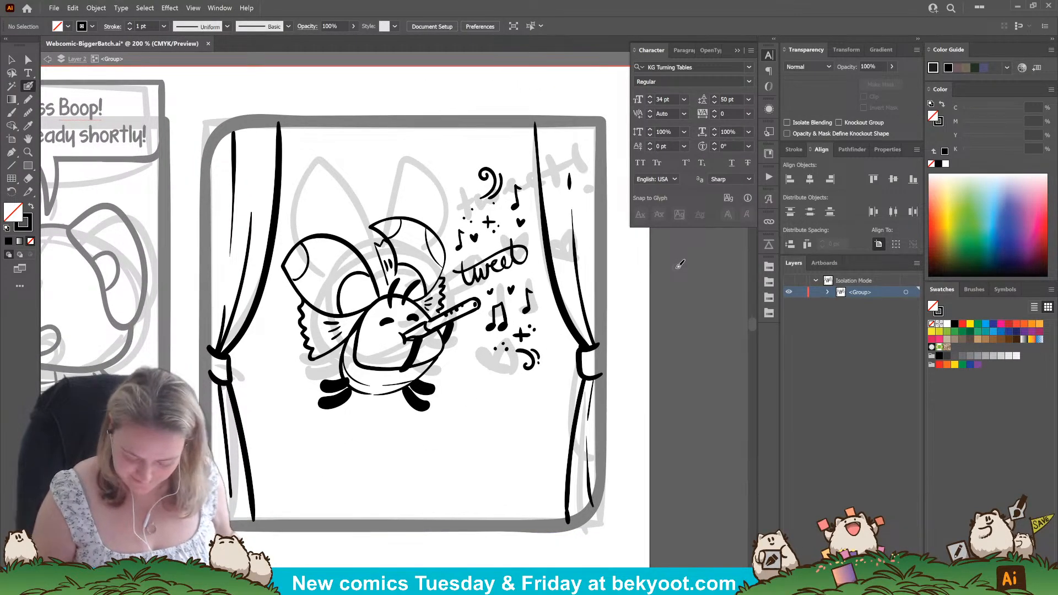
pyautogui.moveTo(535, 239); pyautogui.dragTo(535, 263)
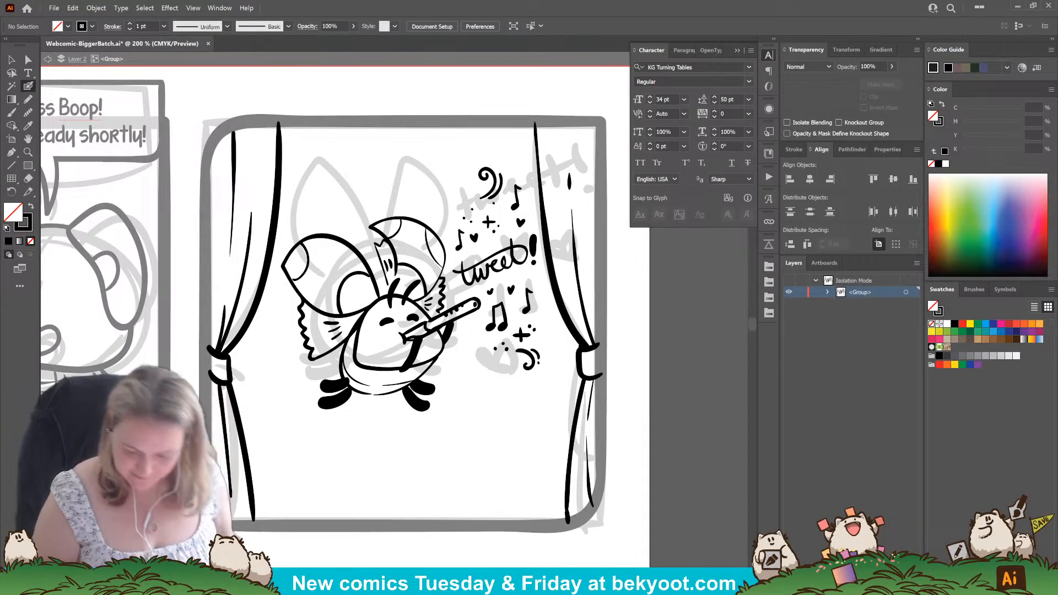
pyautogui.hotkey('ctrl', 'z')
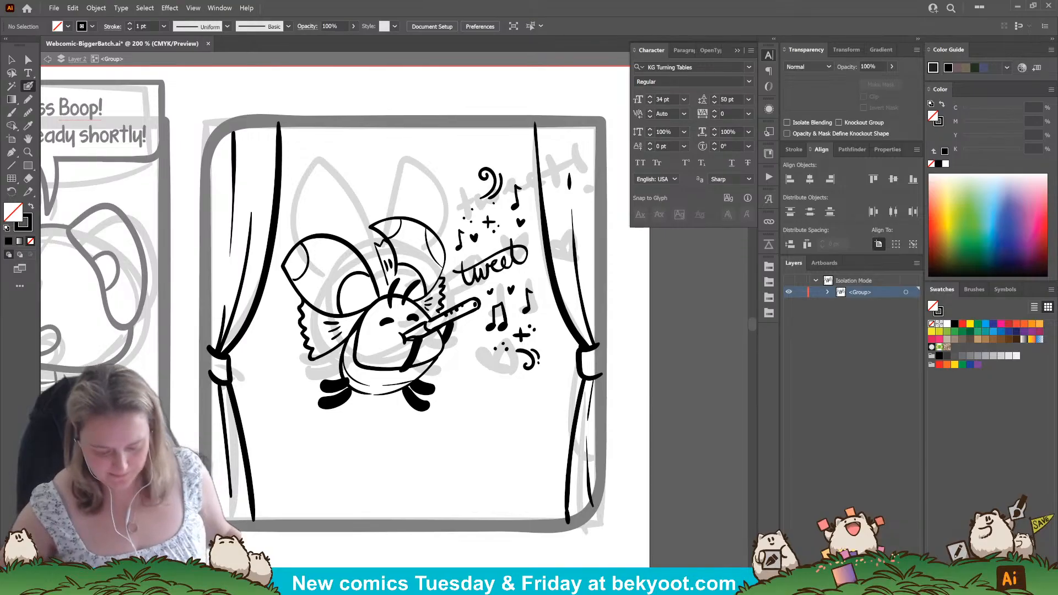
# Exit isolation of the second panel's artwork group and save the file.
pyautogui.scroll(-2, 494, 422)
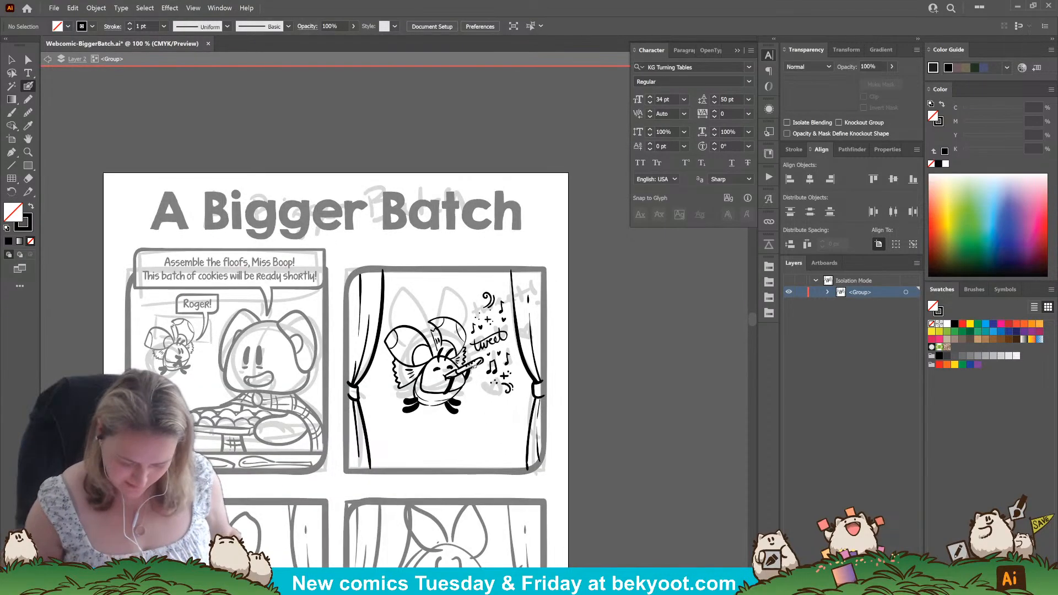
pyautogui.moveTo(395, 435)
pyautogui.mouseDown()
pyautogui.moveTo(385, 437)
pyautogui.moveTo(454, 380)
pyautogui.mouseUp()
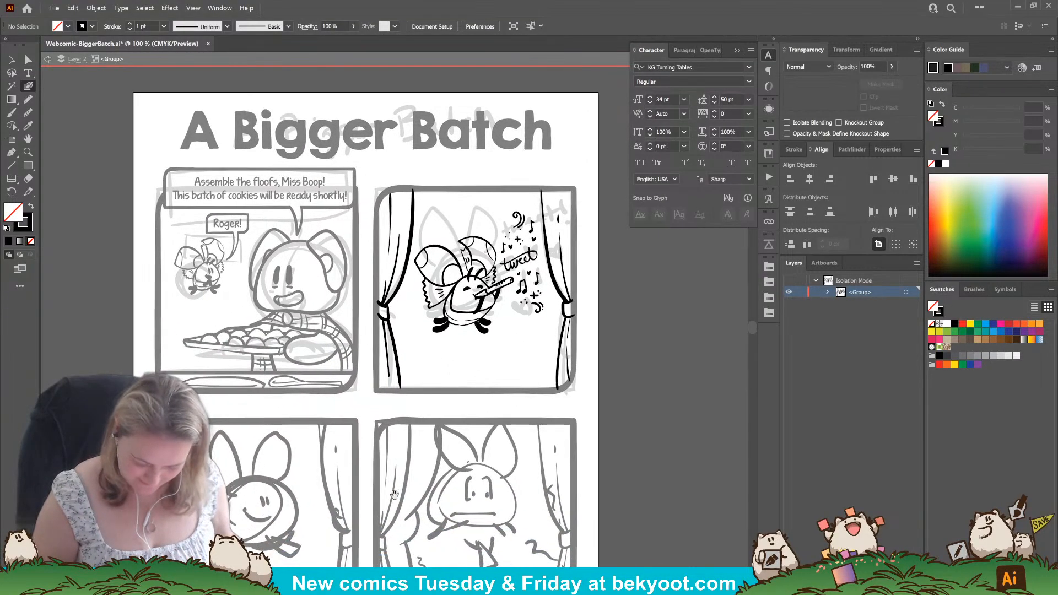
pyautogui.press('v')
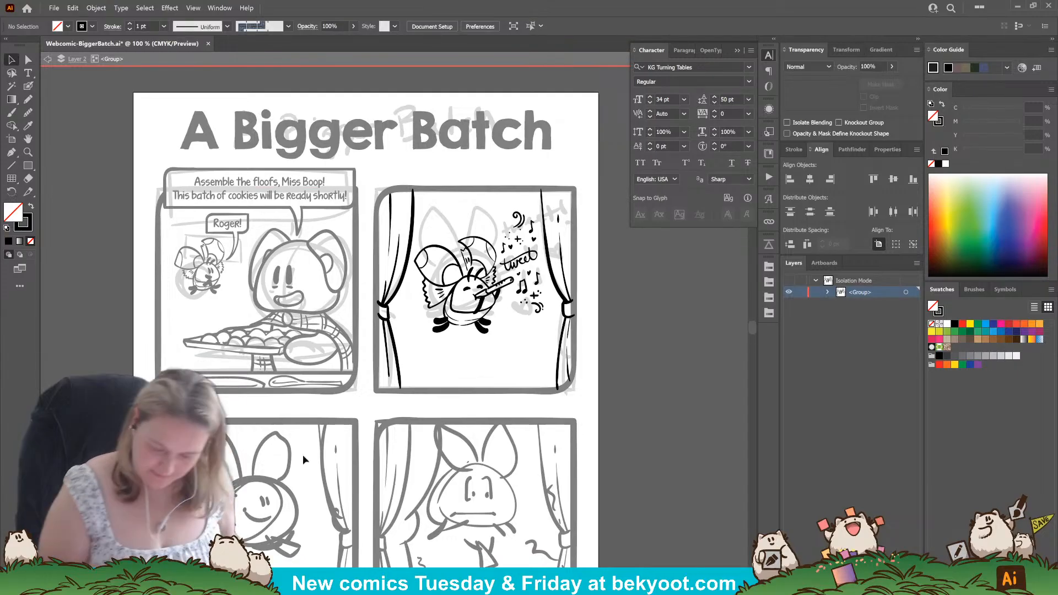
pyautogui.doubleClick(619, 329)
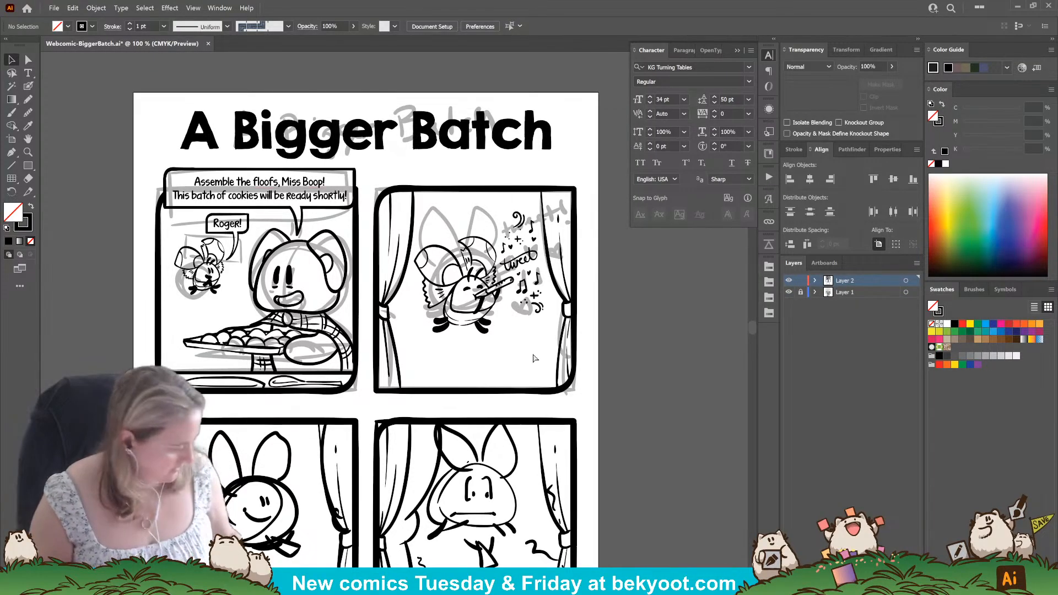
# Lock Layer 2, unlock Layer 1, and move the sketch of the title and top two panels off the artboard.
pyautogui.click(801, 282)
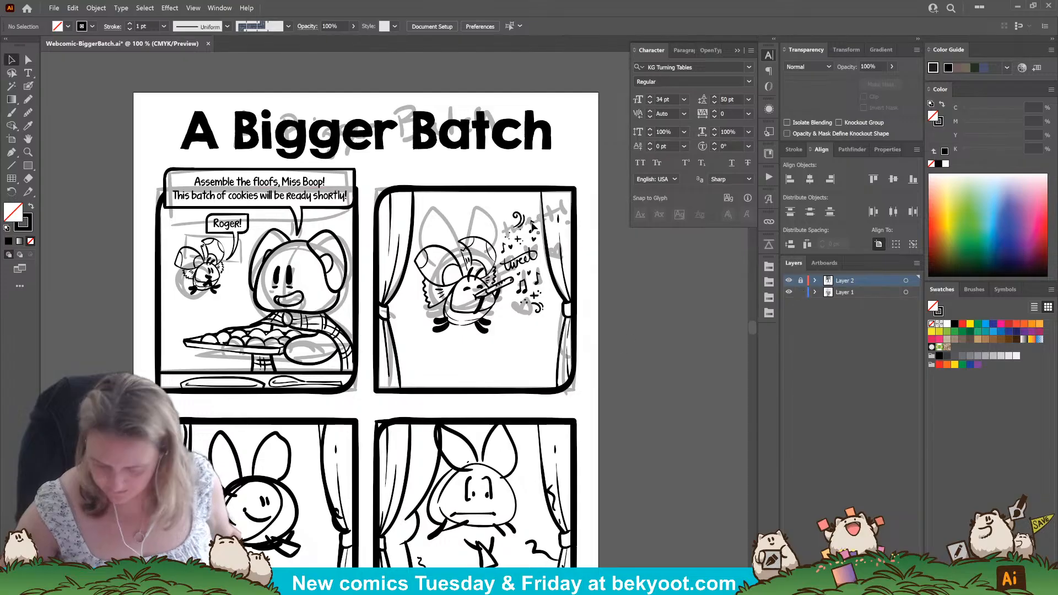
pyautogui.scroll(-1, 142, 156)
pyautogui.moveTo(249, 342); pyautogui.dragTo(375, 368)
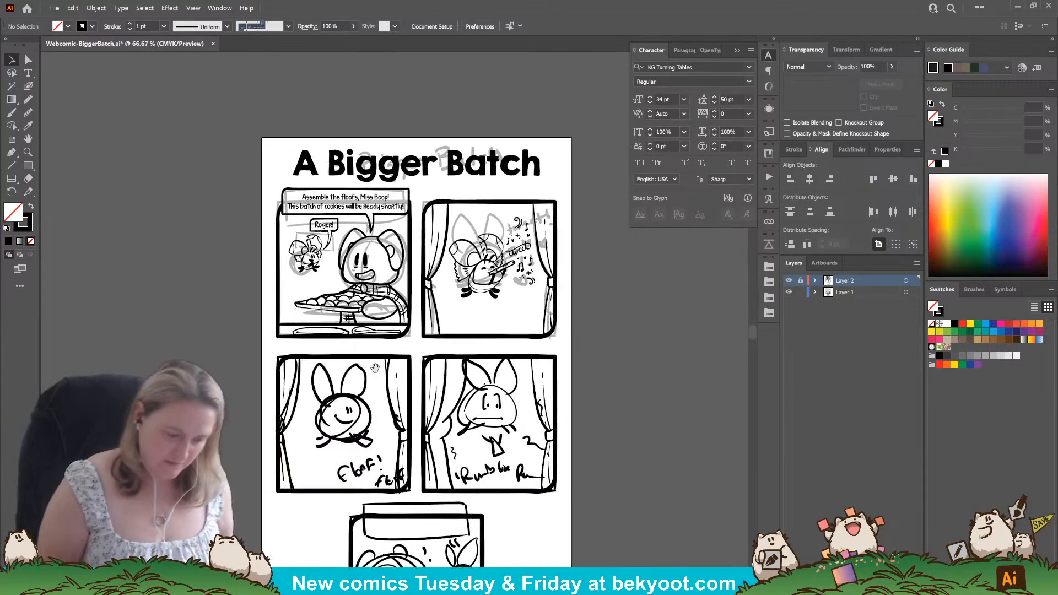
pyautogui.moveTo(240, 135)
pyautogui.mouseDown()
pyautogui.moveTo(582, 344)
pyautogui.moveTo(454, 362)
pyautogui.moveTo(146, 341)
pyautogui.mouseUp()
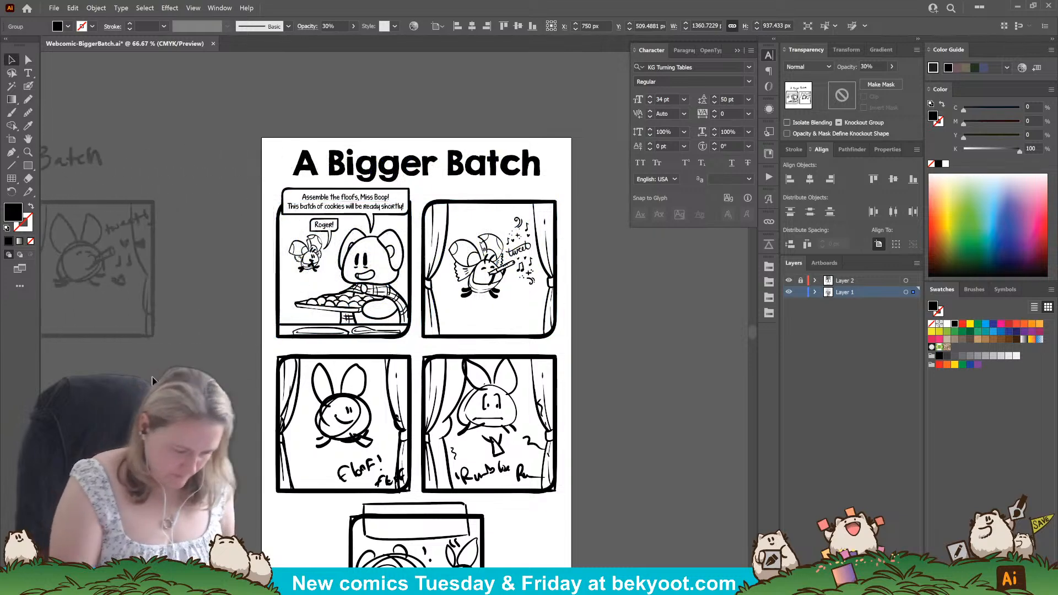
# Set the opacity of the sketch for the lower three panels to 30%.
pyautogui.click(517, 457)
pyautogui.moveTo(517, 457); pyautogui.dragTo(510, 352)
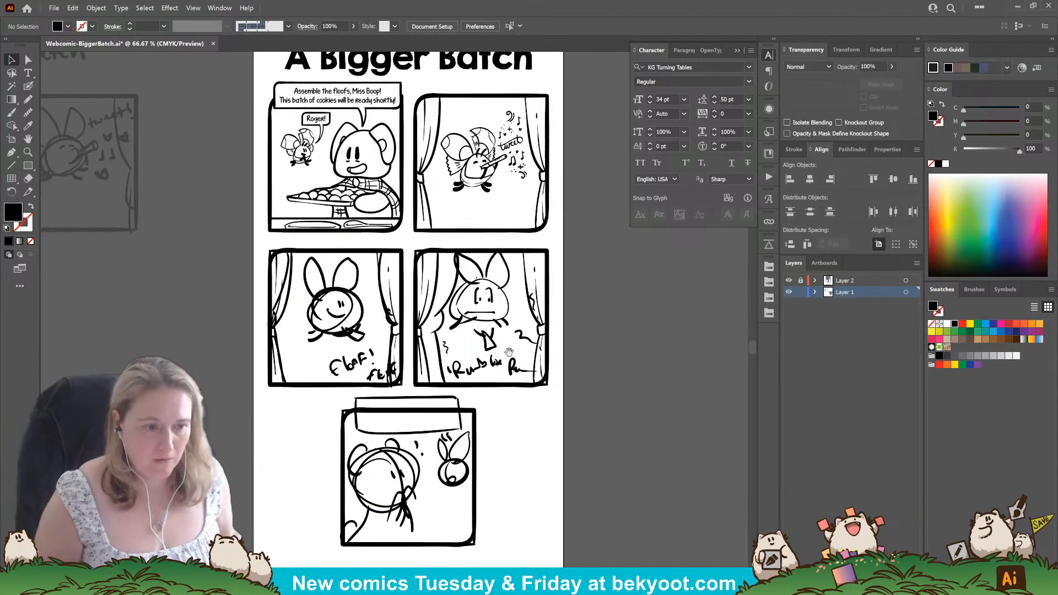
pyautogui.moveTo(264, 238)
pyautogui.mouseDown()
pyautogui.moveTo(374, 318)
pyautogui.moveTo(496, 545)
pyautogui.moveTo(583, 546)
pyautogui.mouseUp()
pyautogui.click(869, 66)
pyautogui.write('30')
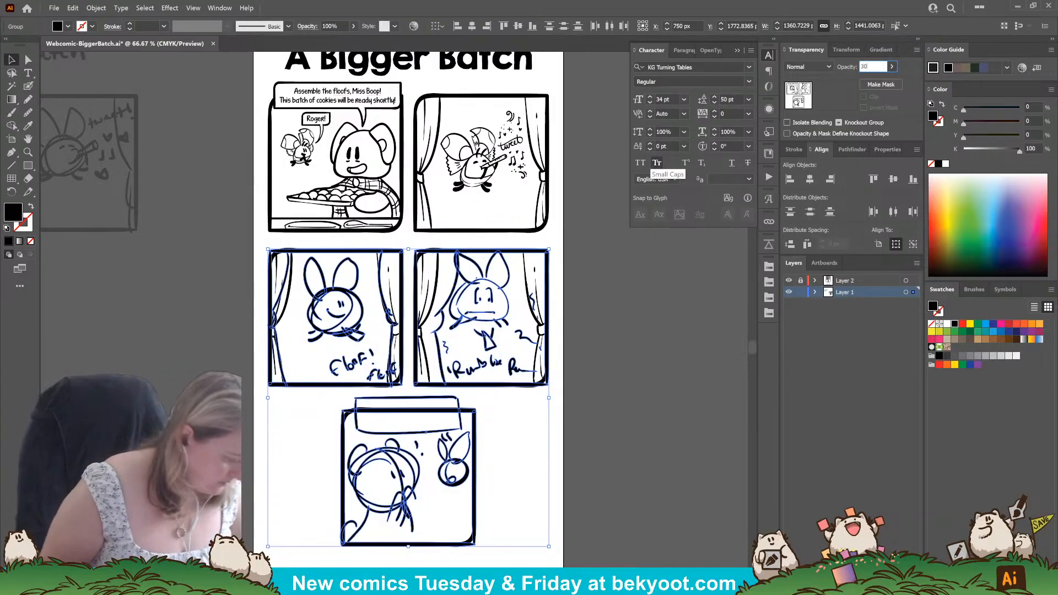
pyautogui.press('Return')
pyautogui.click(668, 355)
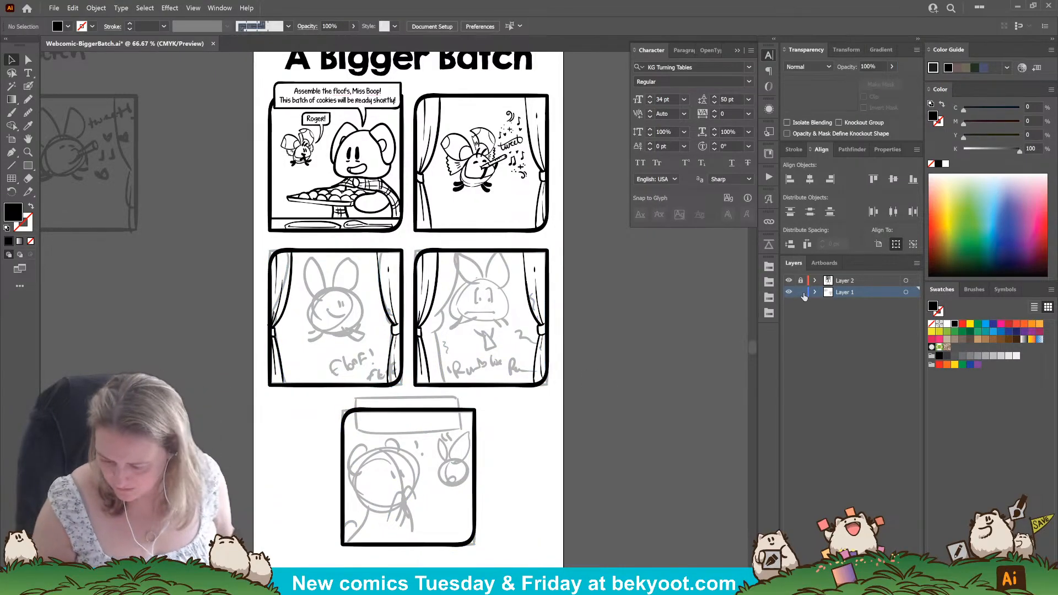
# Lock Layer 1, make the unlocked Layer 2 the active layer, and save the file.
pyautogui.click(860, 281)
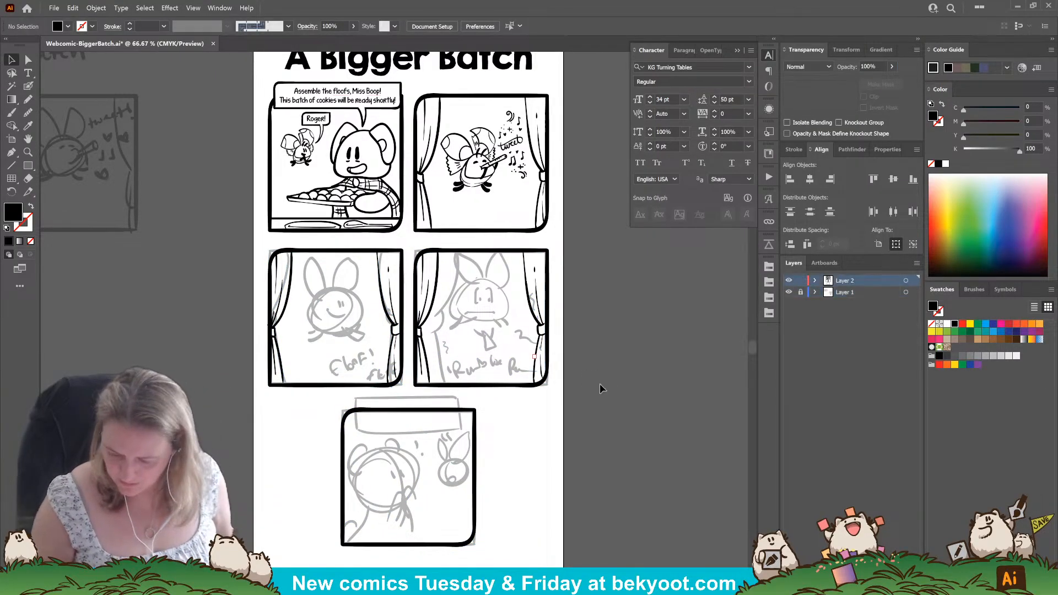
pyautogui.hotkey('ctrl', 's')
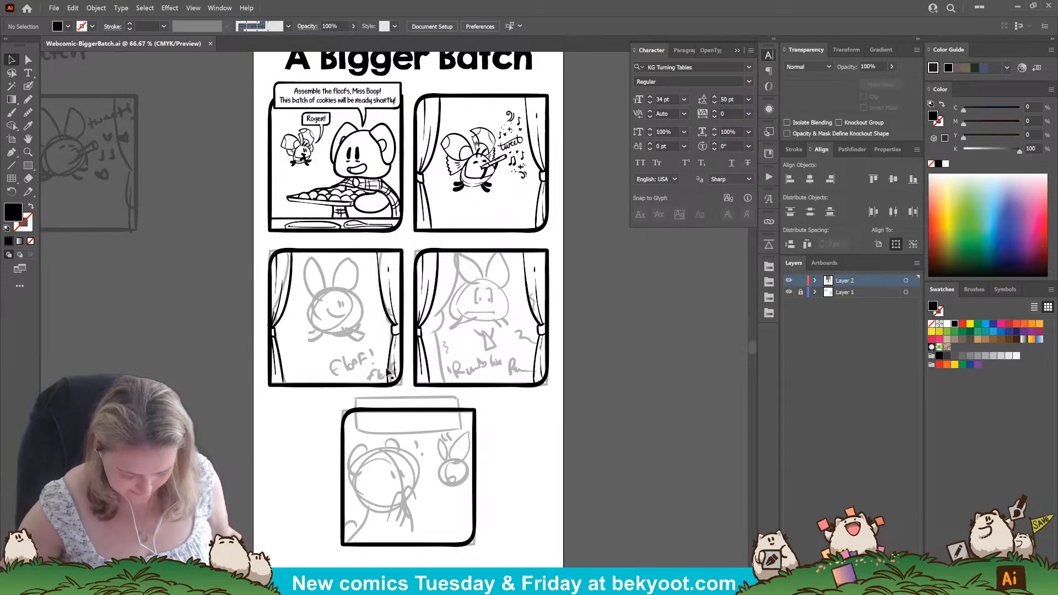
# Bring the second panel's frame to the front and group it with the panel's artwork.
pyautogui.scroll(1, 373, 314)
pyautogui.moveTo(333, 431); pyautogui.dragTo(371, 433)
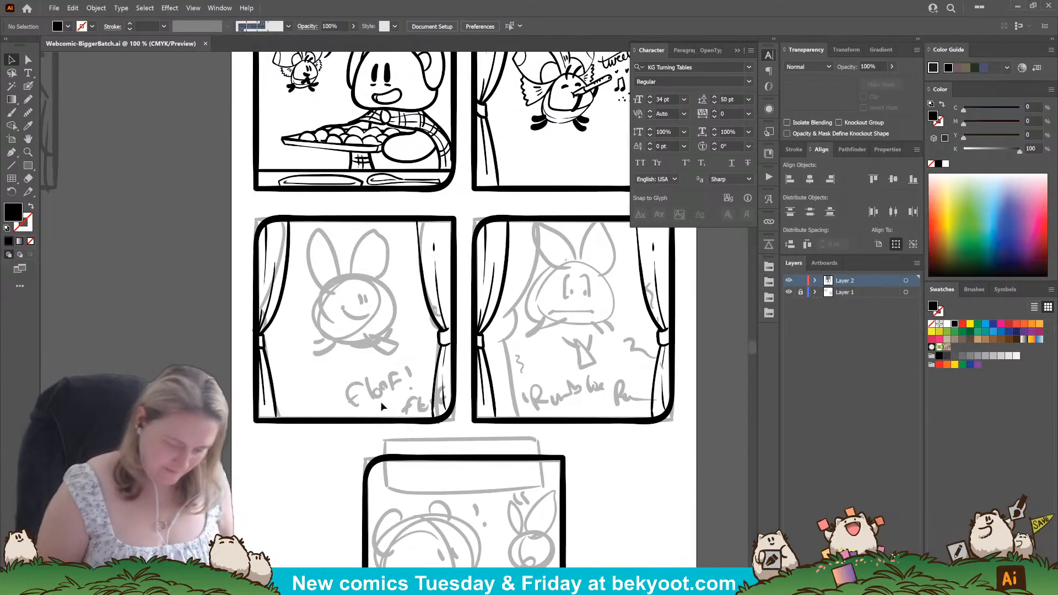
pyautogui.moveTo(606, 181); pyautogui.dragTo(492, 323)
pyautogui.click(474, 333)
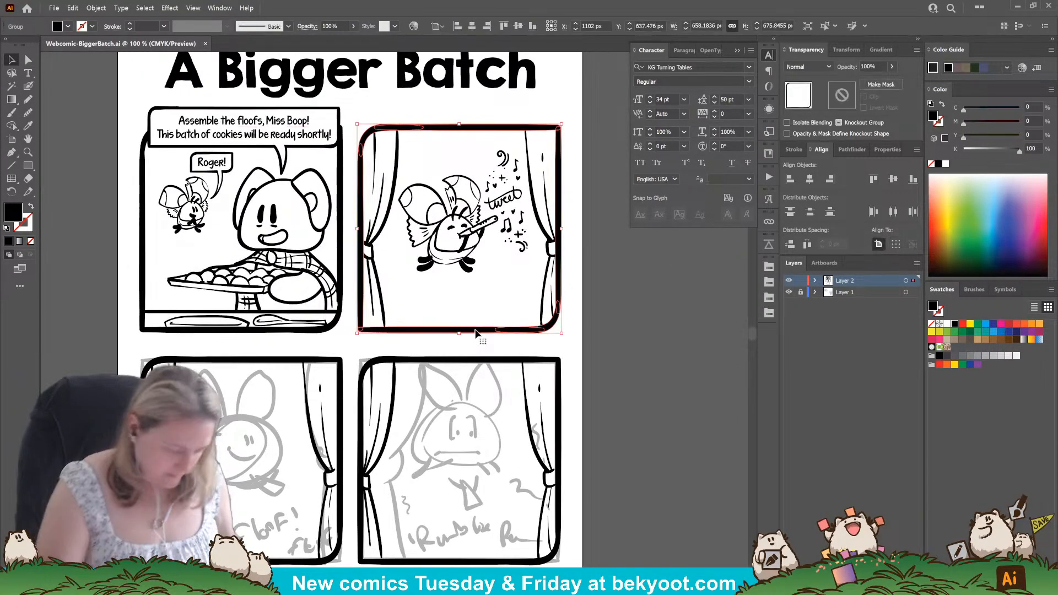
pyautogui.hotkey('ctrl', 'shift', ']')
pyautogui.moveTo(569, 239); pyautogui.dragTo(522, 286)
pyautogui.hotkey('ctrl', 'g')
pyautogui.click(625, 312)
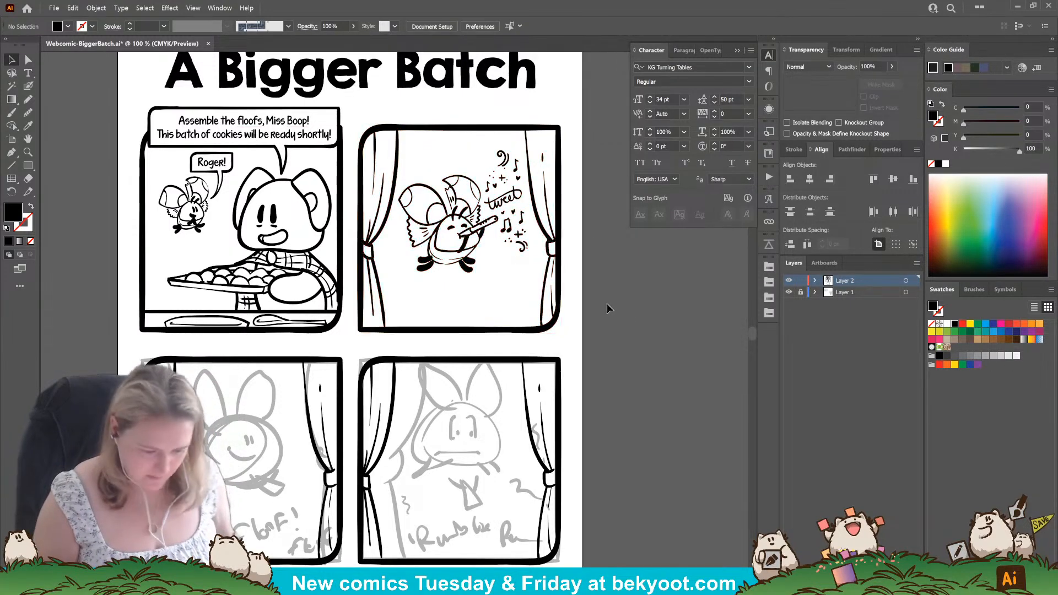
# Examine the inked top panels and the faded sketches of the remaining three panels.
pyautogui.scroll(1, 573, 342)
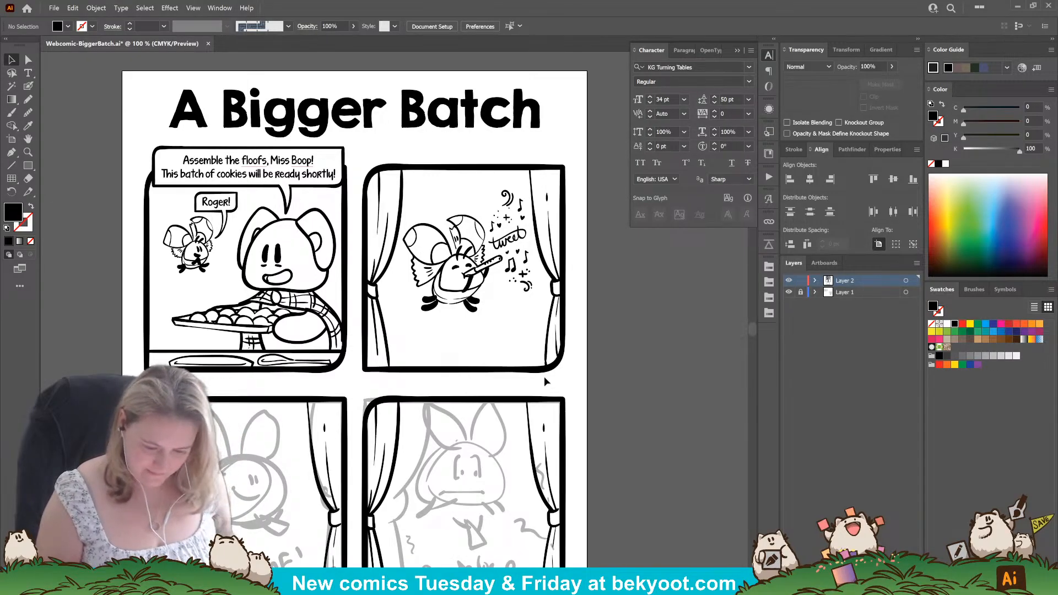
pyautogui.moveTo(588, 460); pyautogui.dragTo(610, 365)
pyautogui.moveTo(379, 447); pyautogui.dragTo(409, 400)
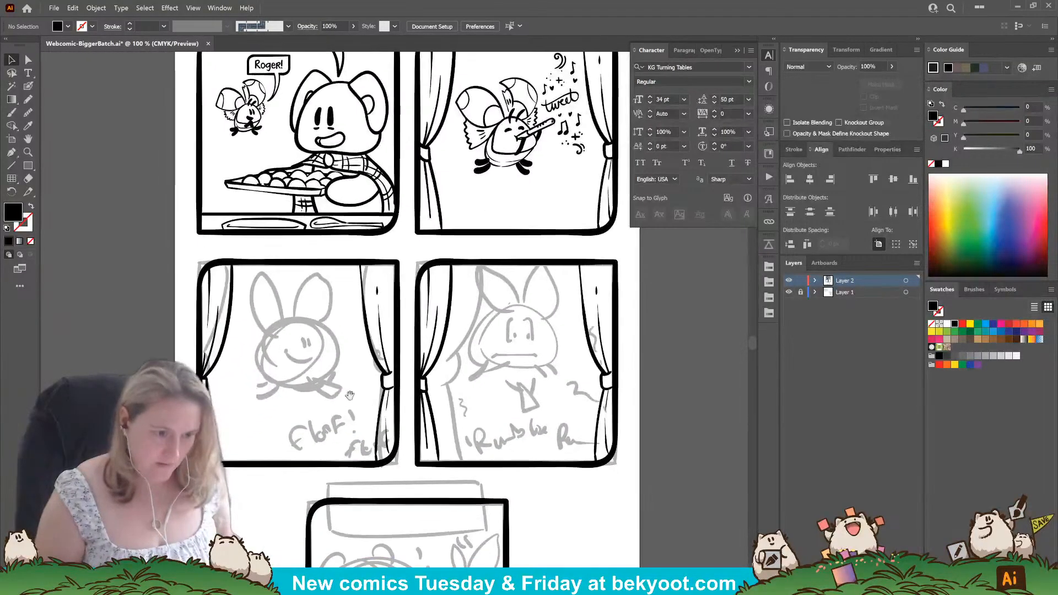
pyautogui.moveTo(337, 404); pyautogui.dragTo(356, 386)
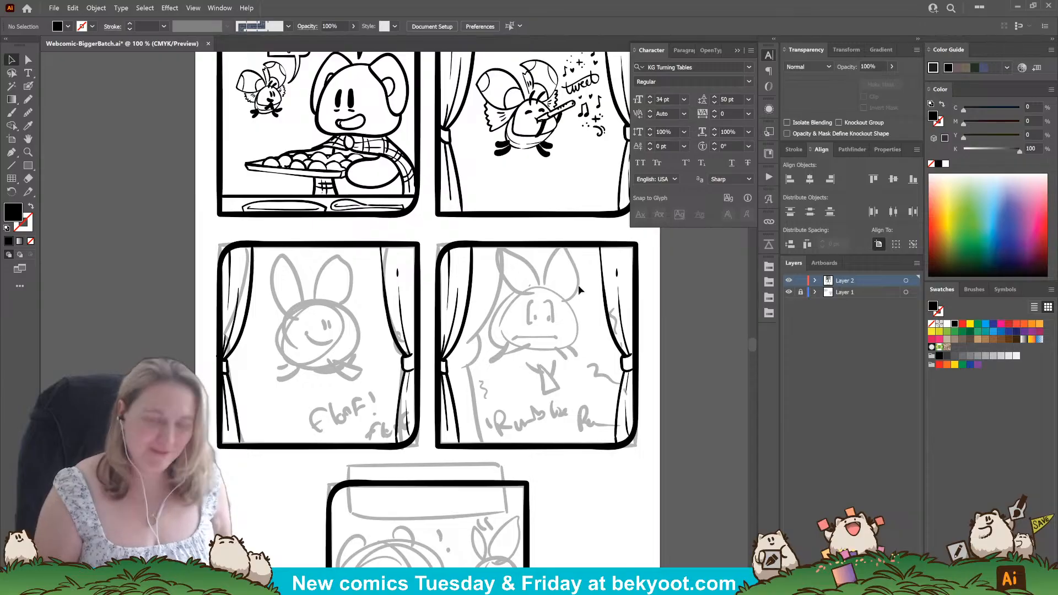
pyautogui.scroll(-5, 449, 250)
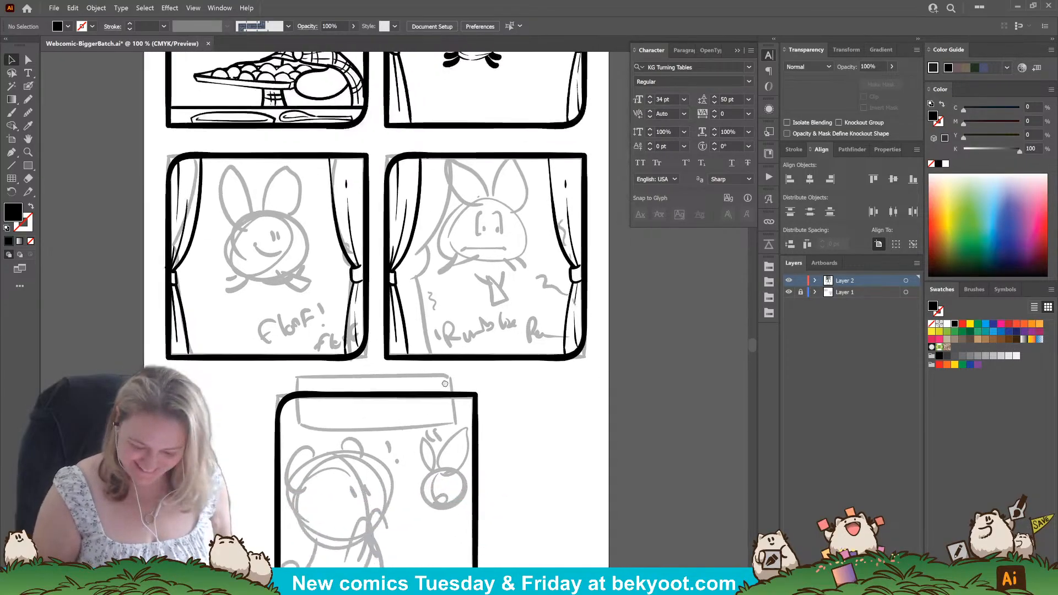
pyautogui.scroll(5, 449, 250)
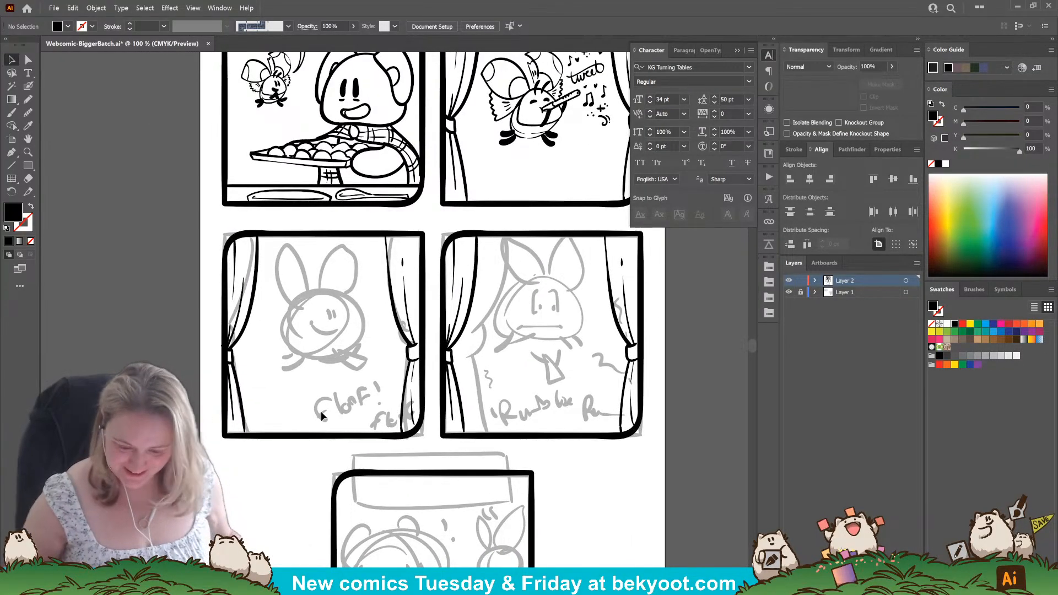
pyautogui.hotkey('shift', 'b')
pyautogui.moveTo(286, 405); pyautogui.dragTo(370, 419)
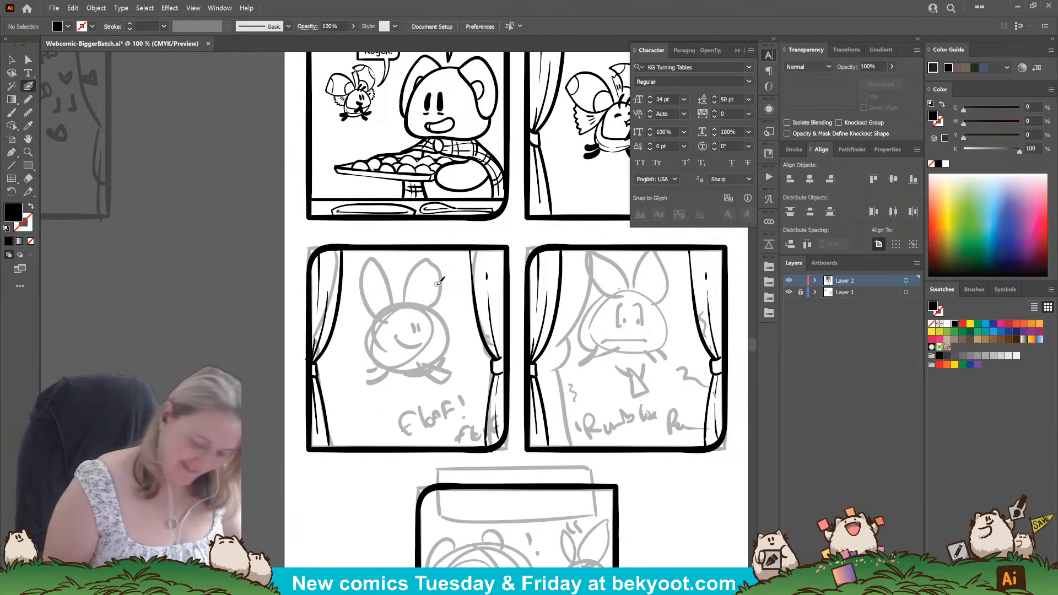
pyautogui.press('Return')
pyautogui.press('Return')
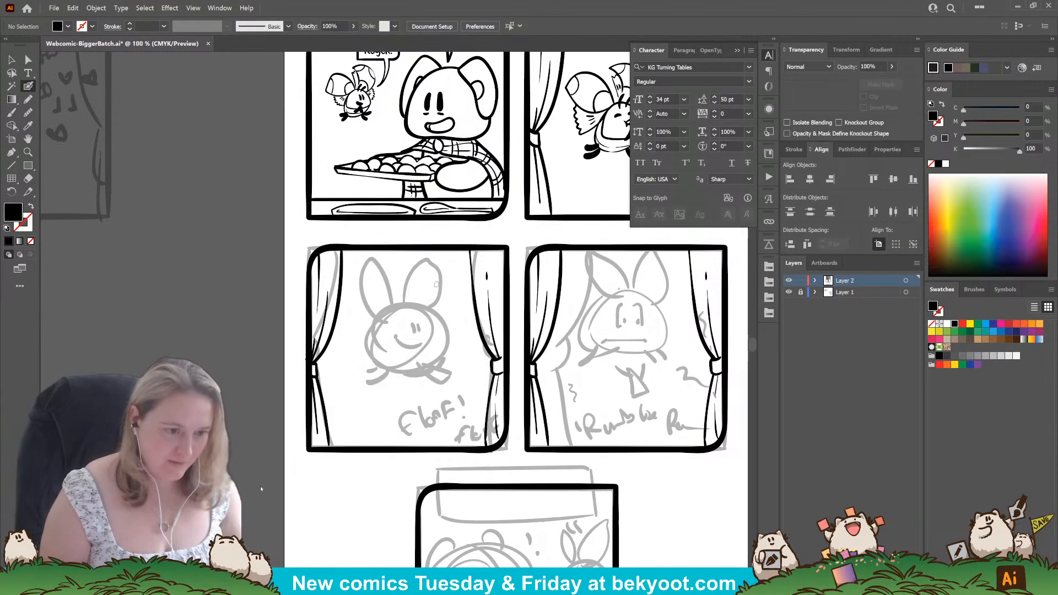
pyautogui.press('Return')
pyautogui.press('Return')
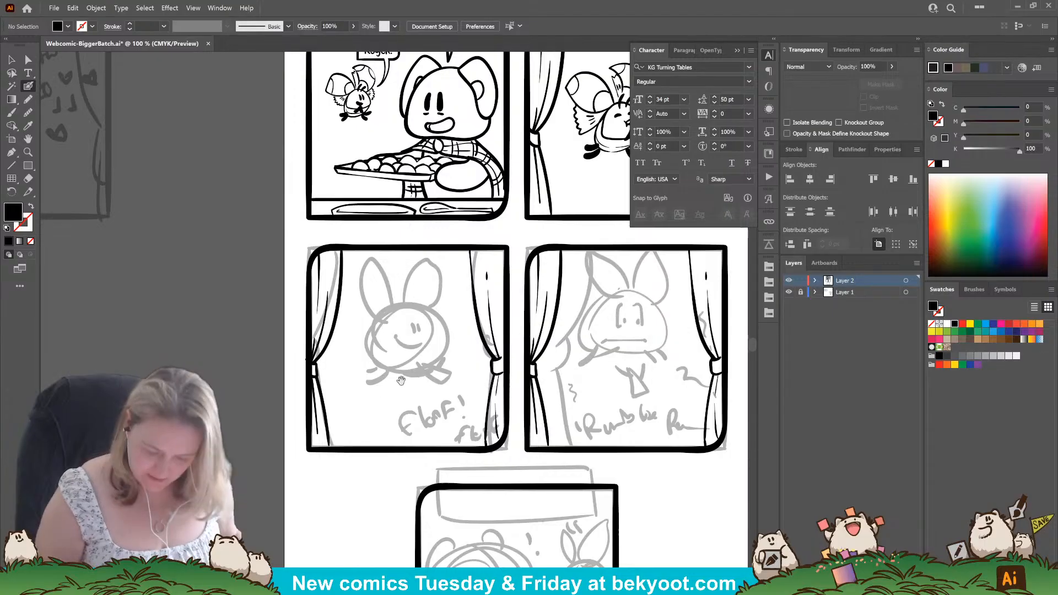
# Ink the floof's rounded, dome-shaped face outline over the sketch in the third panel.
pyautogui.moveTo(375, 383); pyautogui.dragTo(373, 350)
pyautogui.scroll(1, 289, 353)
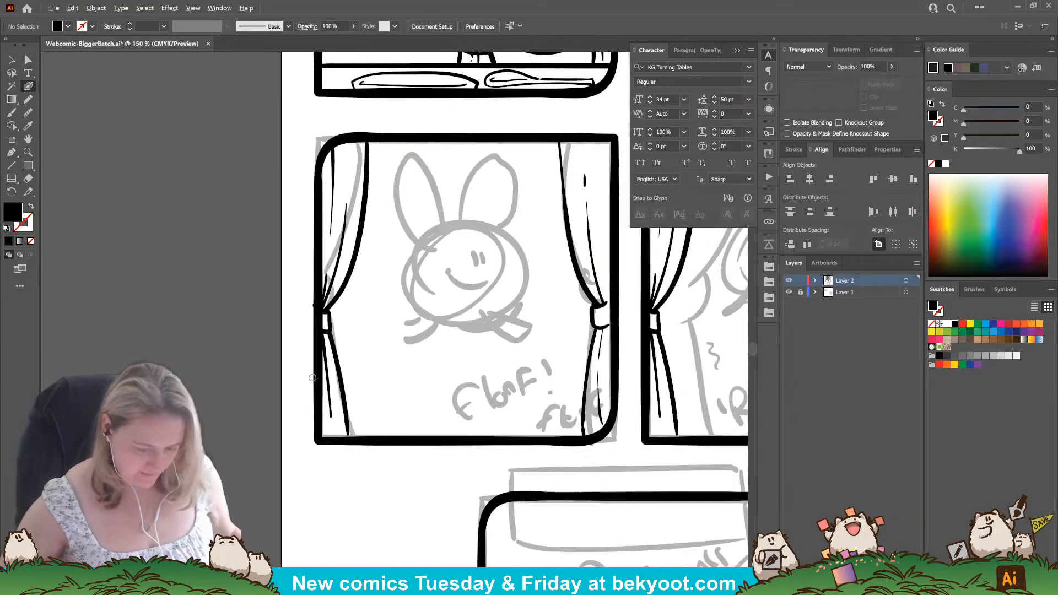
pyautogui.moveTo(357, 389); pyautogui.dragTo(310, 405)
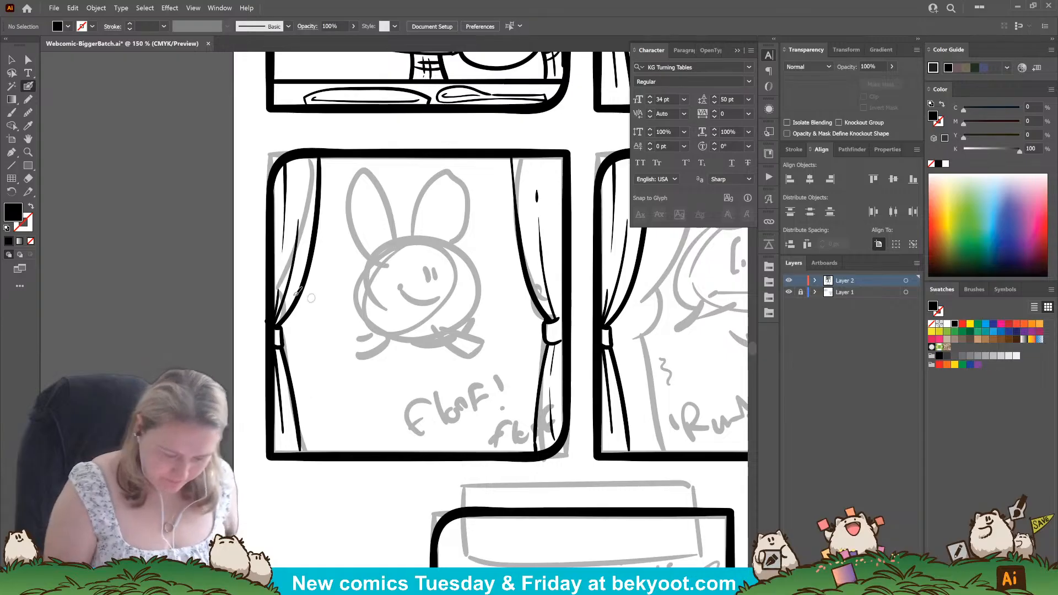
pyautogui.click(12, 59)
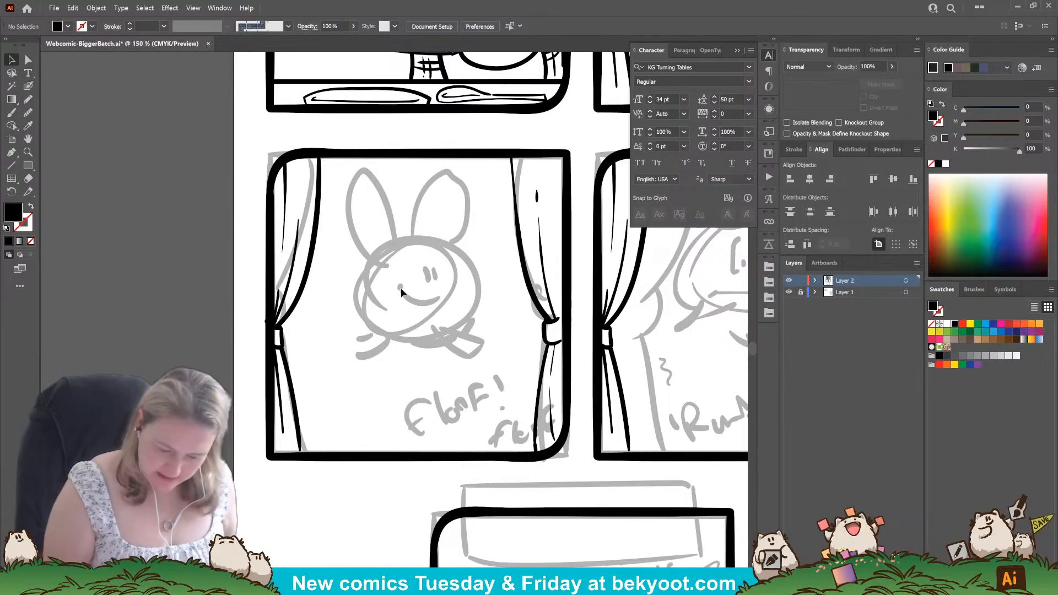
pyautogui.press('n')
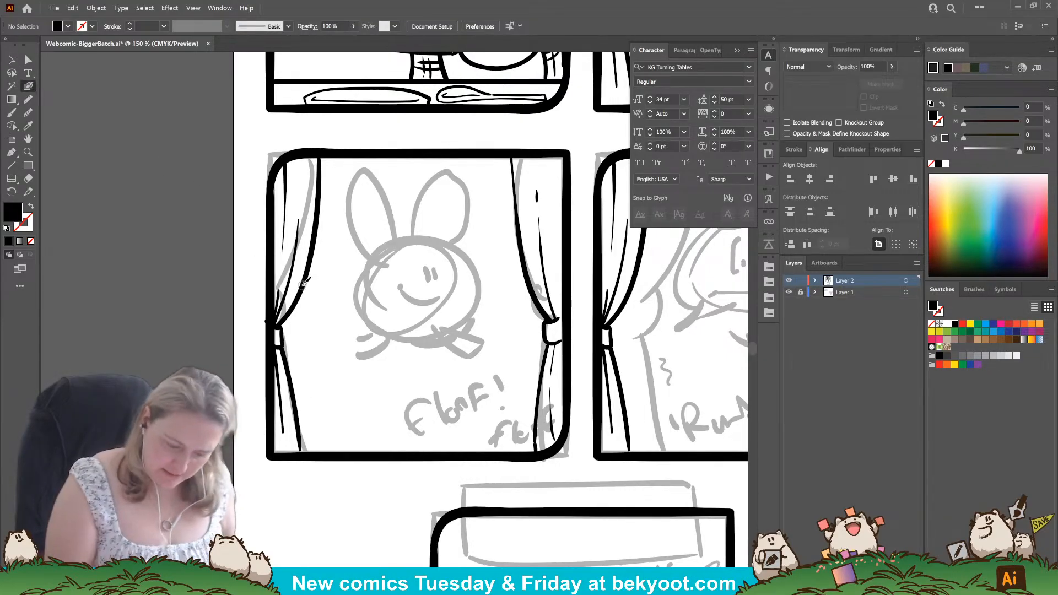
pyautogui.keyDown('ctrl'); pyautogui.click(302, 286); pyautogui.keyUp('ctrl')
pyautogui.keyDown('ctrl'); pyautogui.click(371, 464); pyautogui.keyUp('ctrl')
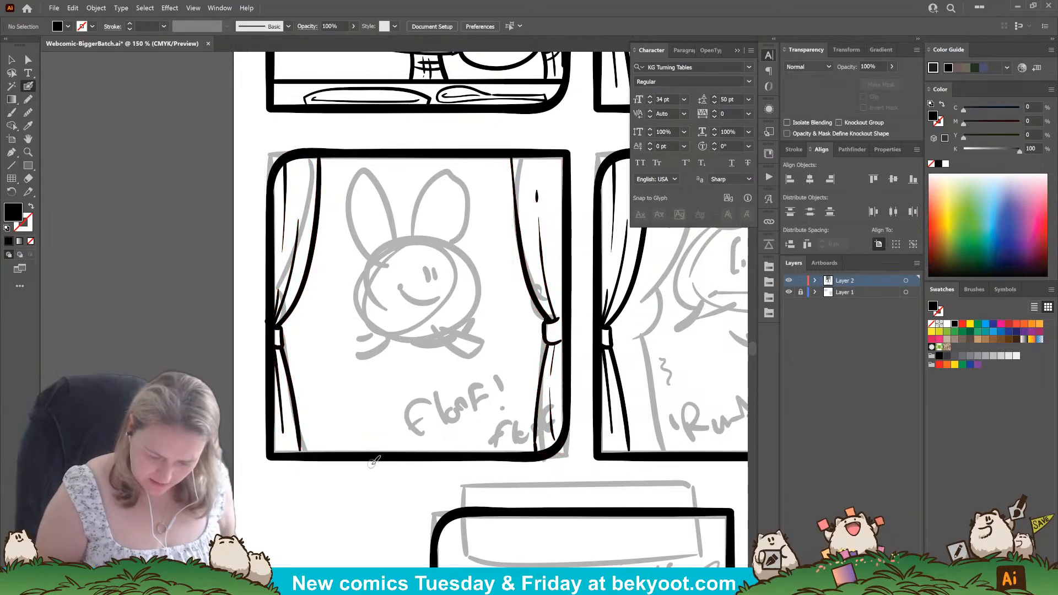
pyautogui.moveTo(441, 239)
pyautogui.mouseDown()
pyautogui.moveTo(390, 255)
pyautogui.moveTo(378, 300)
pyautogui.moveTo(418, 309)
pyautogui.moveTo(467, 281)
pyautogui.mouseUp()
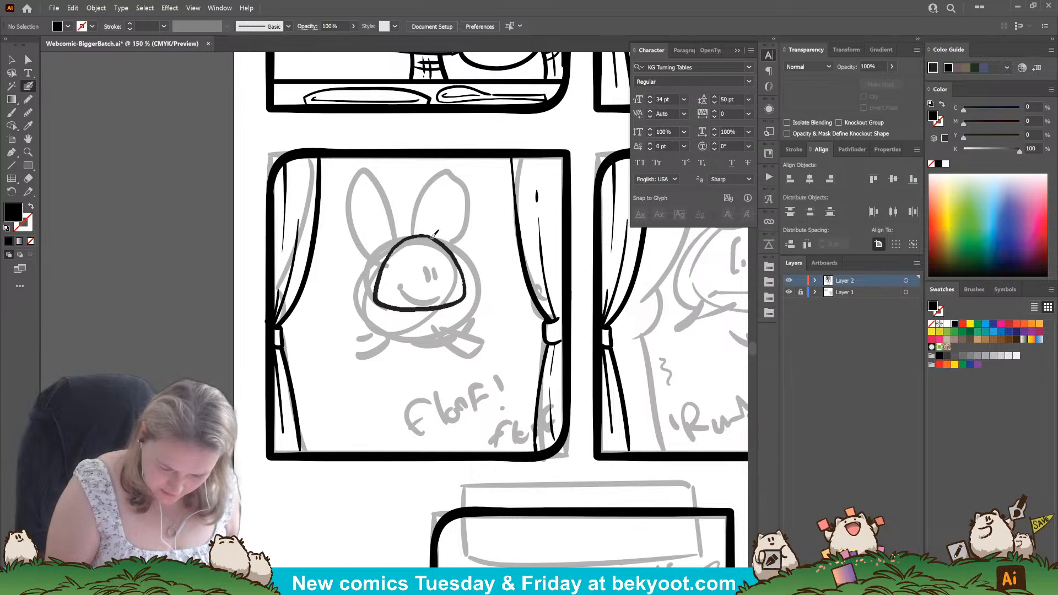
pyautogui.moveTo(434, 234); pyautogui.dragTo(433, 235)
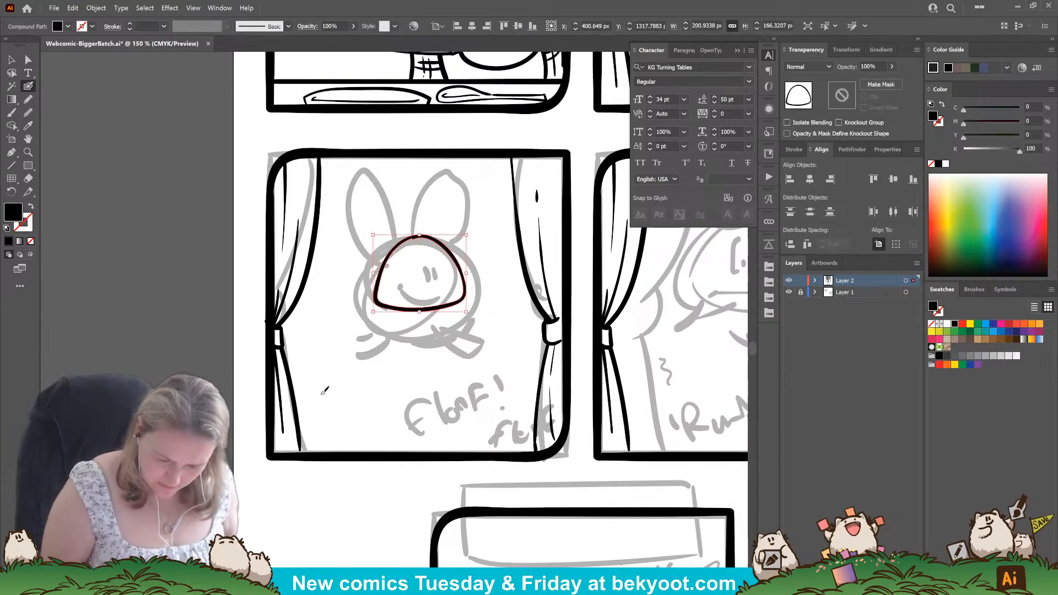
# Smooth the upper edge of the third panel's face outline and deselect it.
pyautogui.click(28, 113)
pyautogui.moveTo(416, 243); pyautogui.dragTo(404, 252)
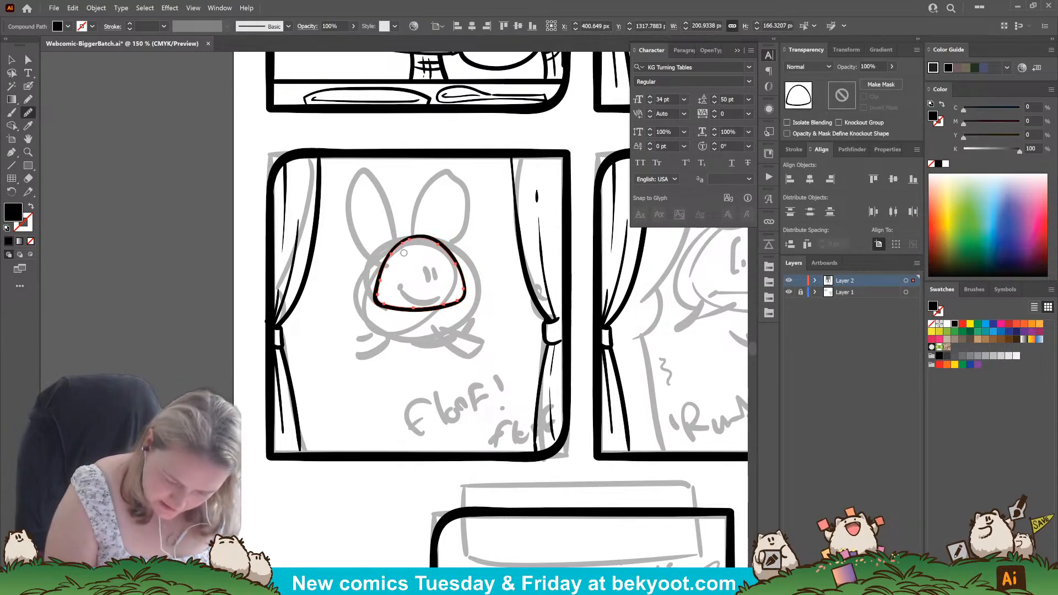
pyautogui.click(28, 85)
pyautogui.hotkey('ctrl', 'shift', 'a')
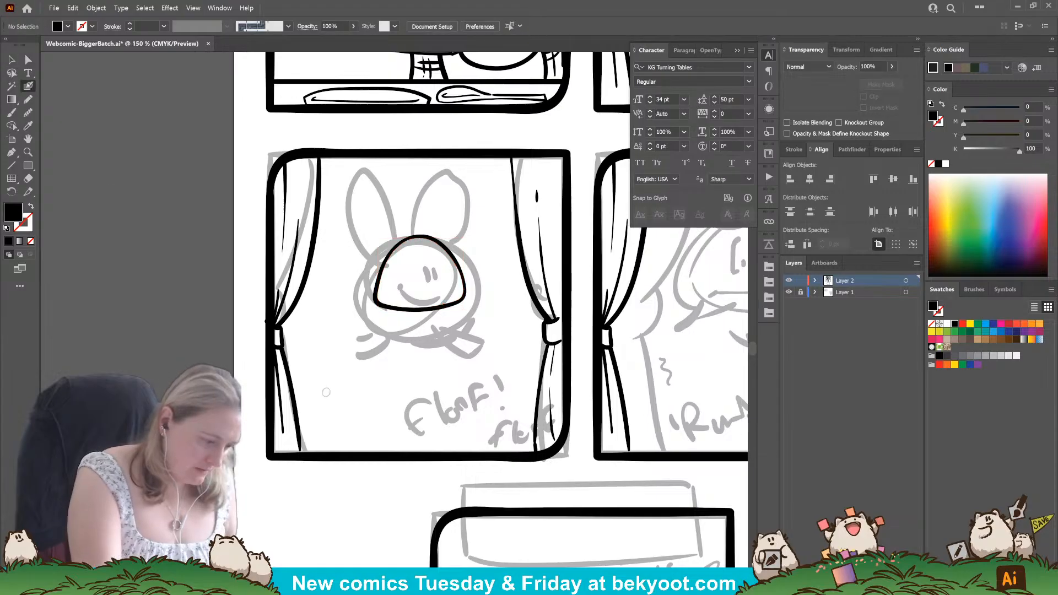
# Ink a curved centre line from above the floof's head to below its chin and group it with the face outline.
pyautogui.moveTo(415, 226); pyautogui.dragTo(413, 362)
pyautogui.hotkey('ctrl', 'z')
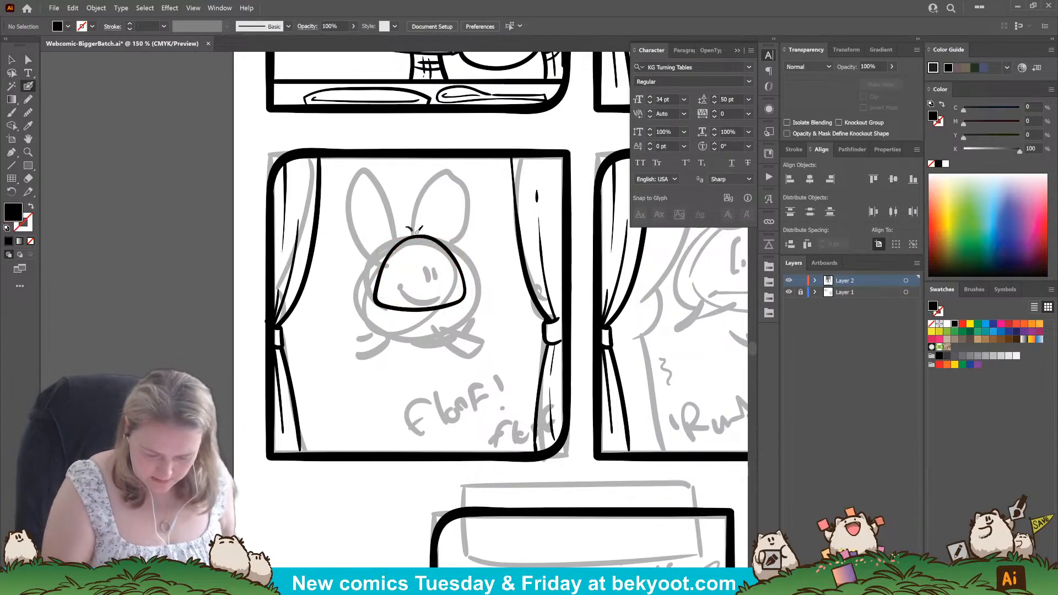
pyautogui.moveTo(413, 226); pyautogui.dragTo(423, 348)
pyautogui.hotkey('ctrl', 'z')
pyautogui.moveTo(411, 226); pyautogui.dragTo(416, 333)
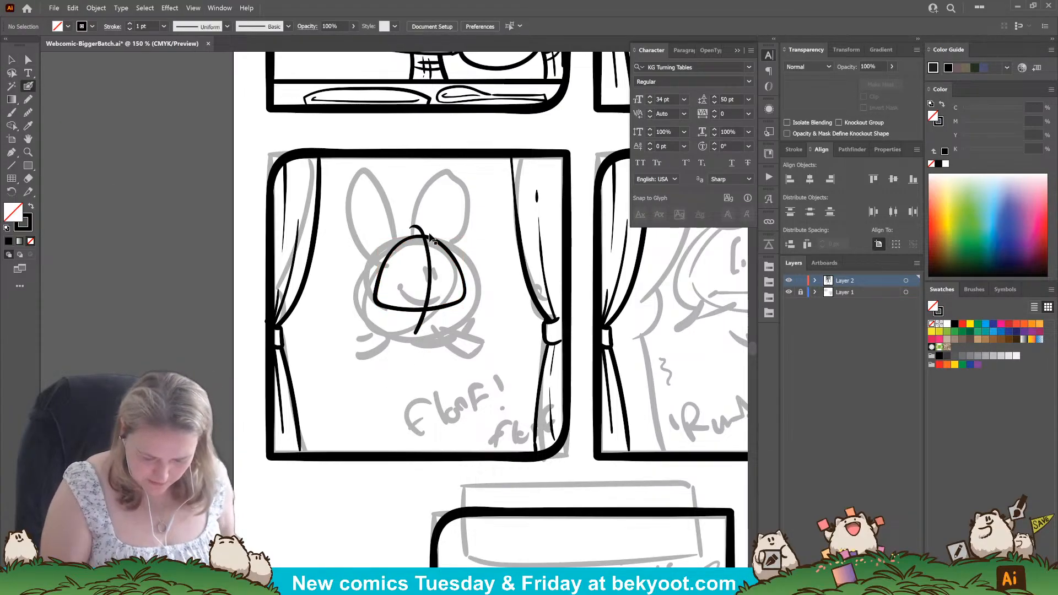
pyautogui.hotkey('ctrl', 'a')
pyautogui.hotkey('ctrl', 'g')
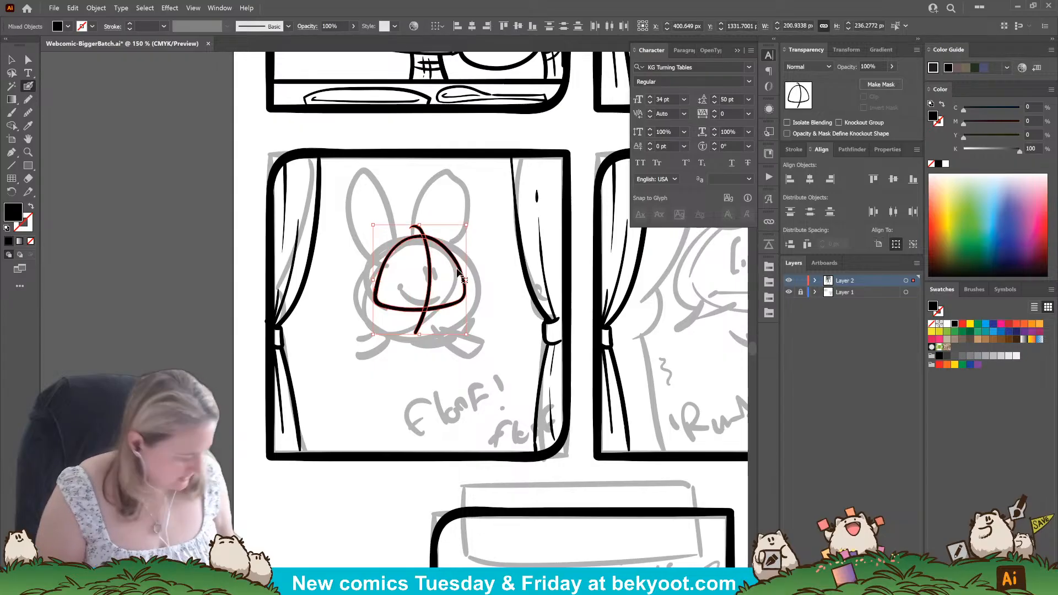
# Isolate the third panel's group of curtains and face lines, and ungroup the face strokes inside it.
pyautogui.click(12, 59)
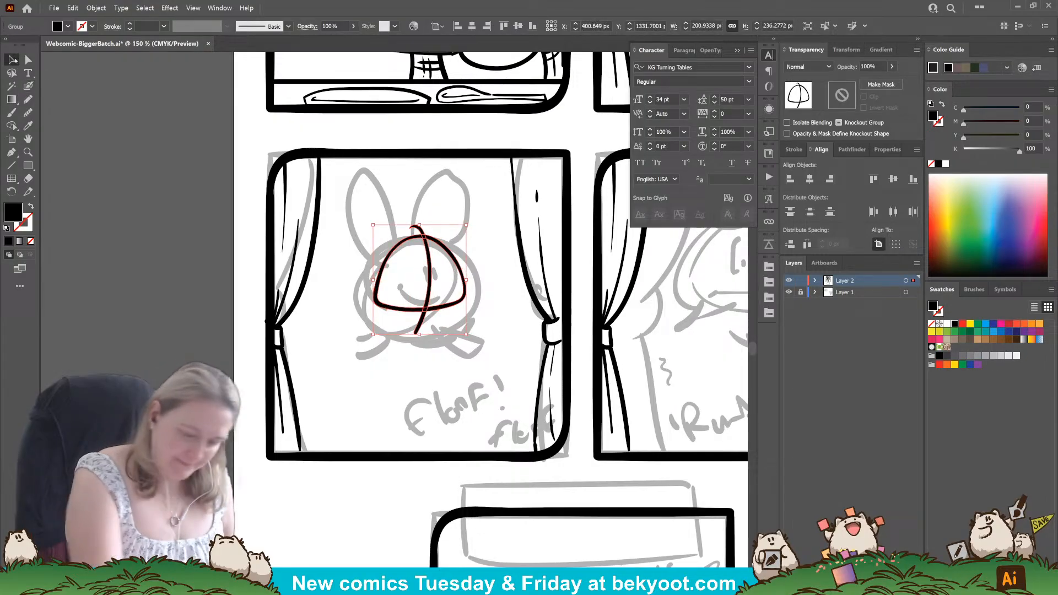
pyautogui.keyDown('shift'); pyautogui.click(526, 282); pyautogui.keyUp('shift')
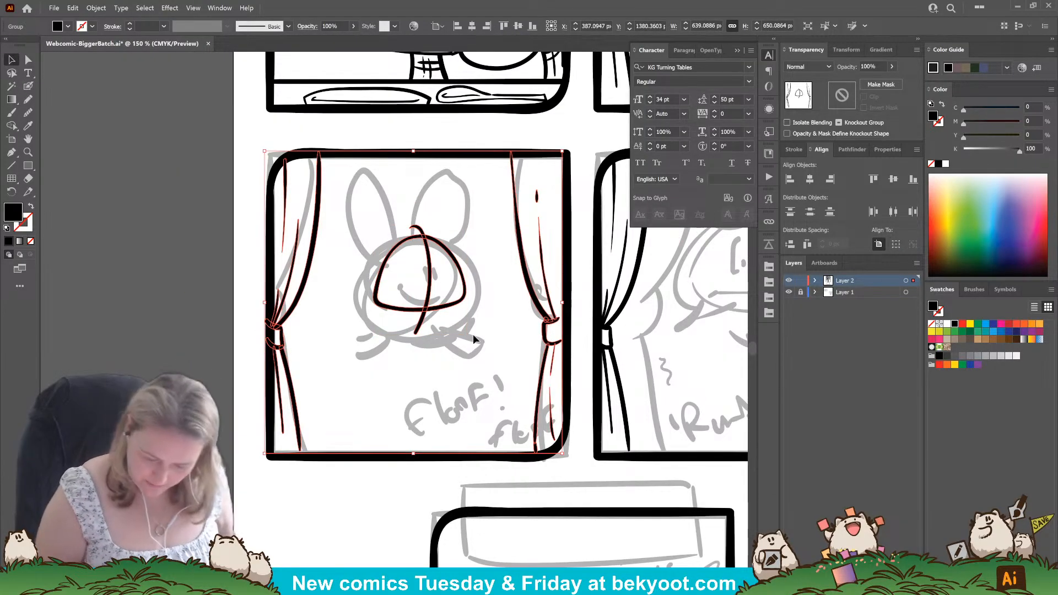
pyautogui.doubleClick(439, 306)
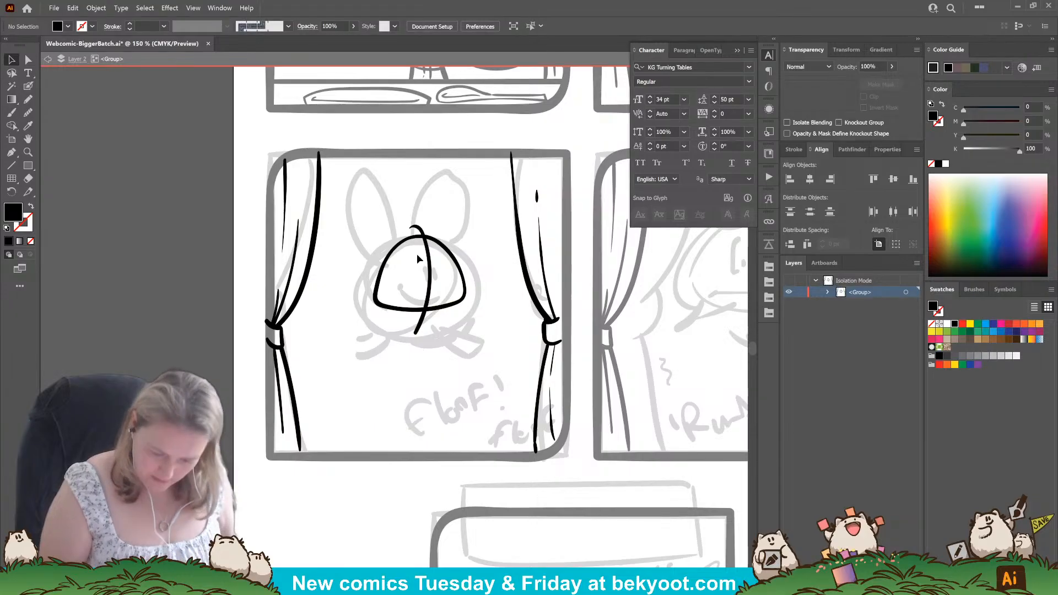
pyautogui.click(28, 86)
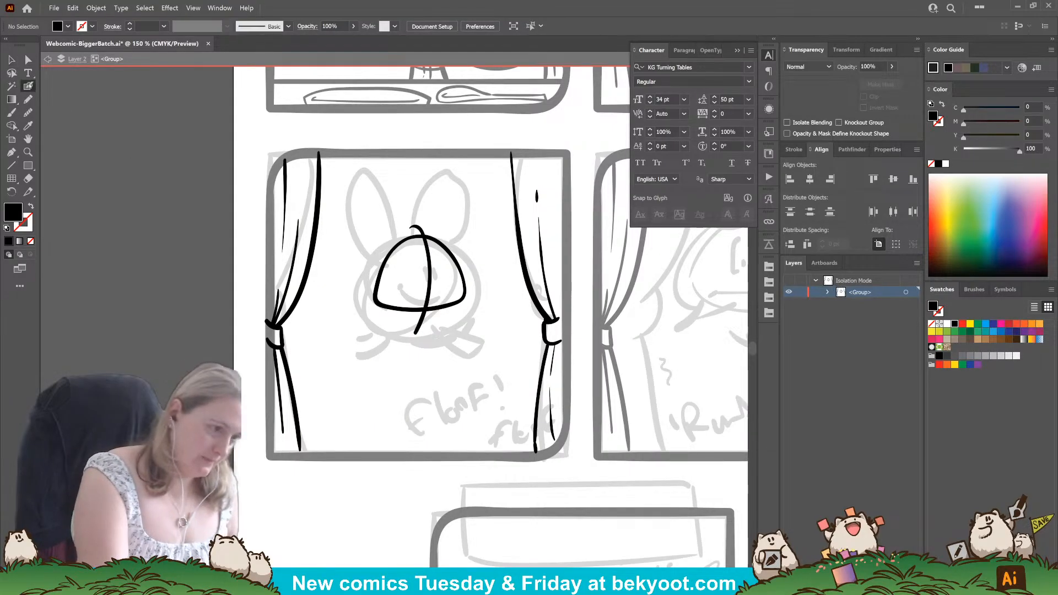
pyautogui.keyDown('ctrl'); pyautogui.click(431, 281); pyautogui.keyUp('ctrl')
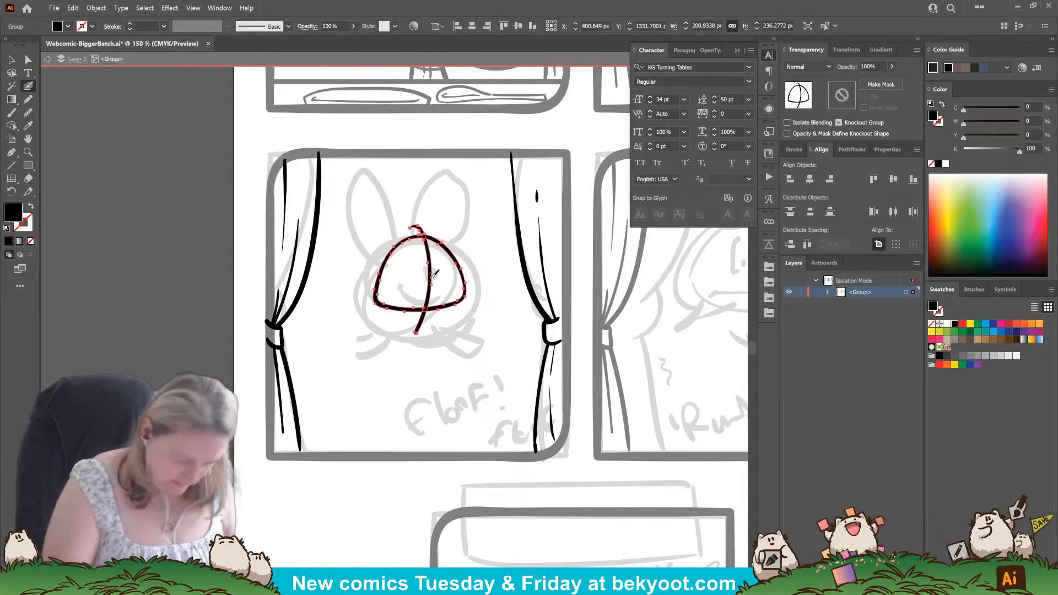
pyautogui.hotkey('ctrl', 'shift', 'g')
pyautogui.keyDown('ctrl'); pyautogui.click(443, 364); pyautogui.keyUp('ctrl')
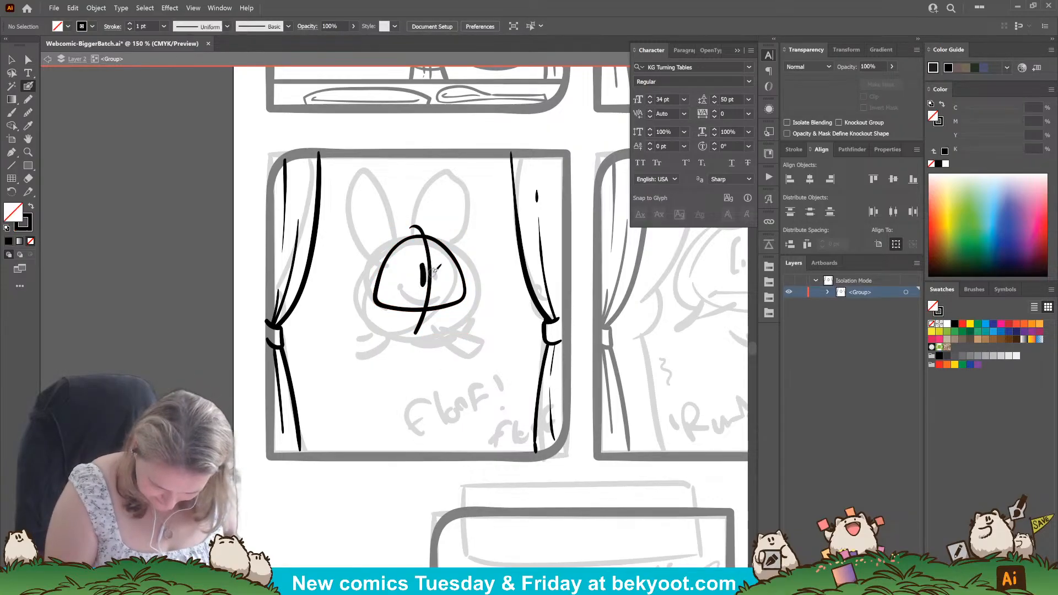
# Ink the floof's two eyes, curved smile, small cheek mark and hair tufts in the third panel.
pyautogui.hotkey('shift', 'x')
pyautogui.moveTo(424, 263)
pyautogui.mouseDown()
pyautogui.moveTo(424, 278)
pyautogui.moveTo(436, 279)
pyautogui.moveTo(408, 292)
pyautogui.moveTo(423, 295)
pyautogui.mouseUp()
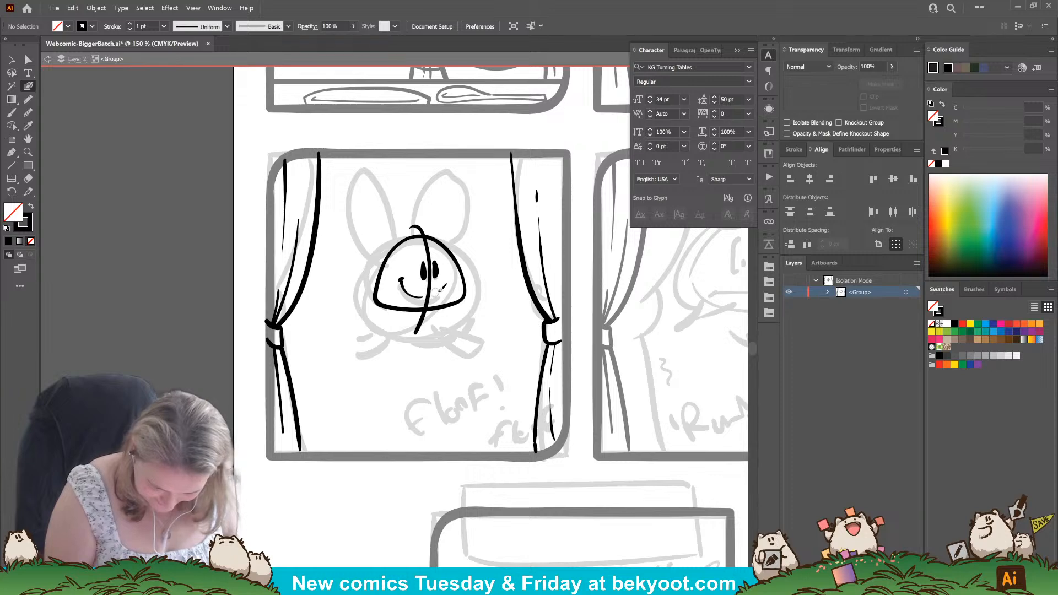
pyautogui.click(442, 289)
pyautogui.hotkey('ctrl', 'z')
pyautogui.click(441, 291)
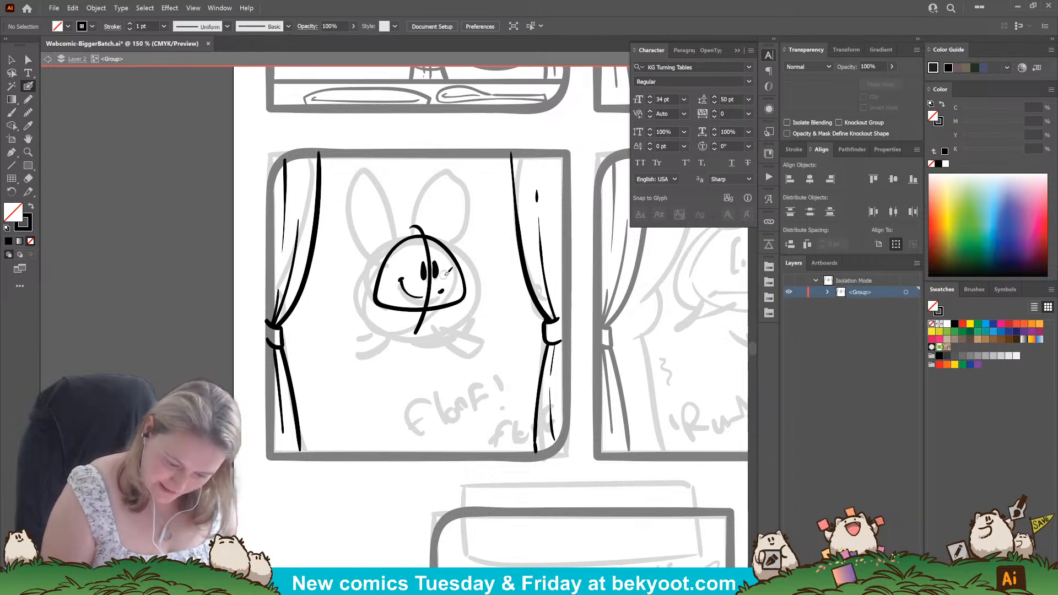
pyautogui.moveTo(420, 244)
pyautogui.mouseDown()
pyautogui.moveTo(430, 224)
pyautogui.moveTo(452, 227)
pyautogui.mouseUp()
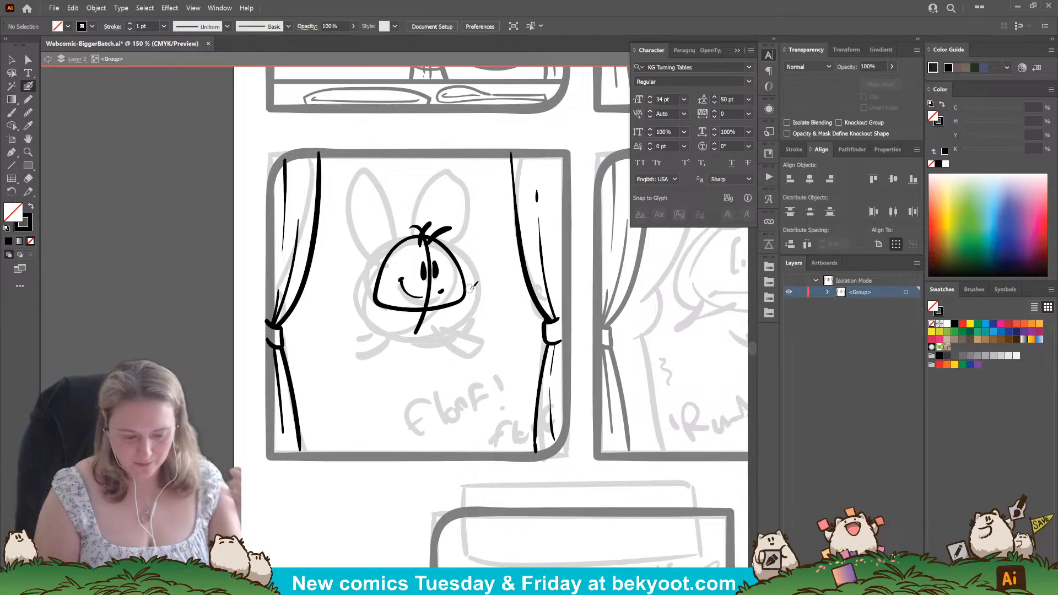
# Review the inked characters in the top panels and the sketches of the remaining panels.
pyautogui.scroll(6, 473, 285)
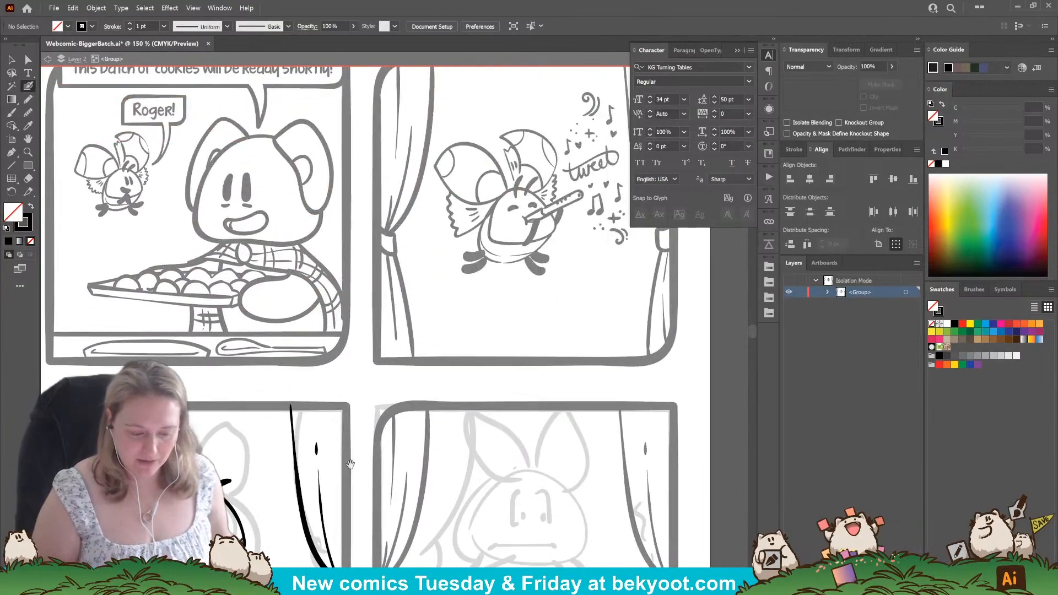
pyautogui.scroll(3, 532, 450)
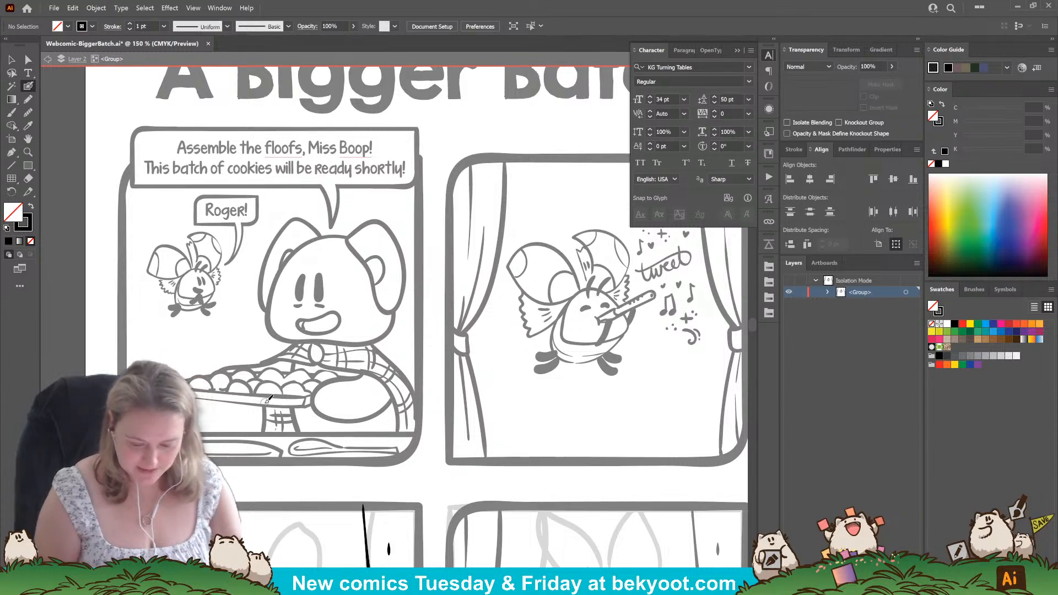
pyautogui.moveTo(519, 459); pyautogui.dragTo(456, 186)
pyautogui.moveTo(479, 498); pyautogui.dragTo(468, 221)
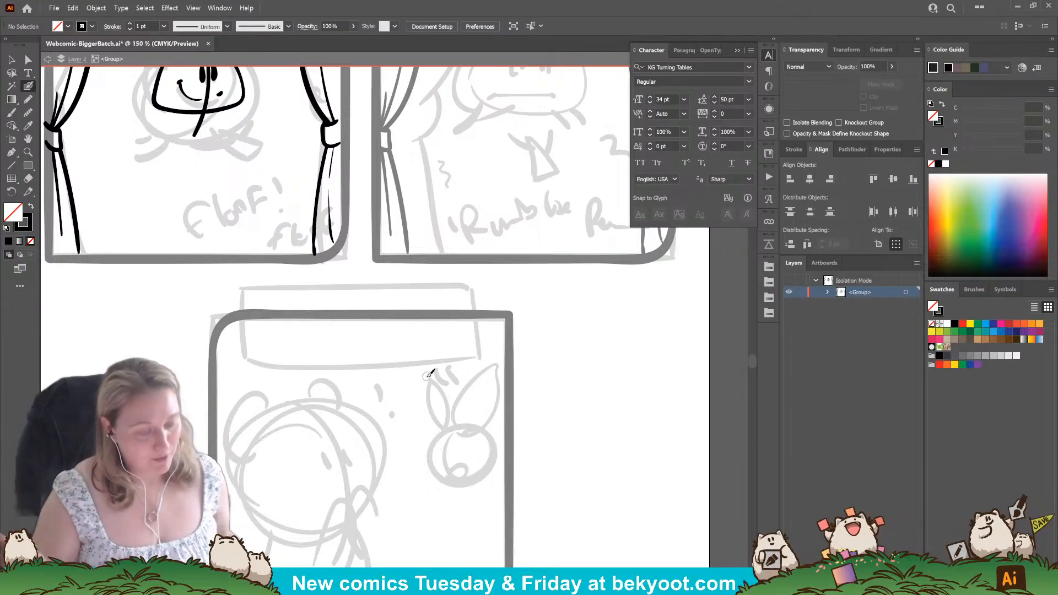
pyautogui.moveTo(364, 188); pyautogui.dragTo(458, 336)
pyautogui.moveTo(448, 240); pyautogui.dragTo(483, 334)
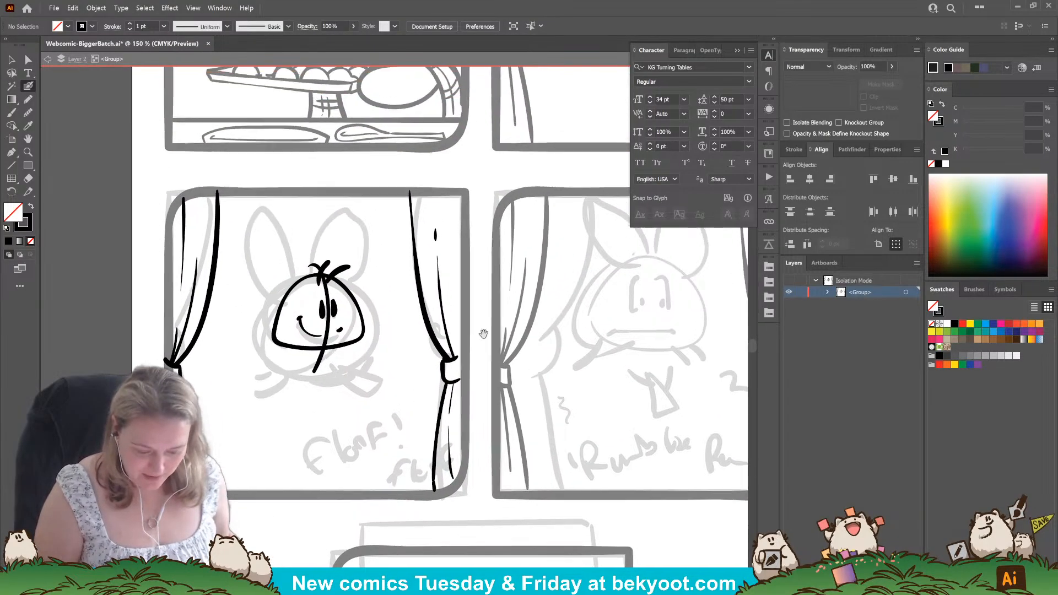
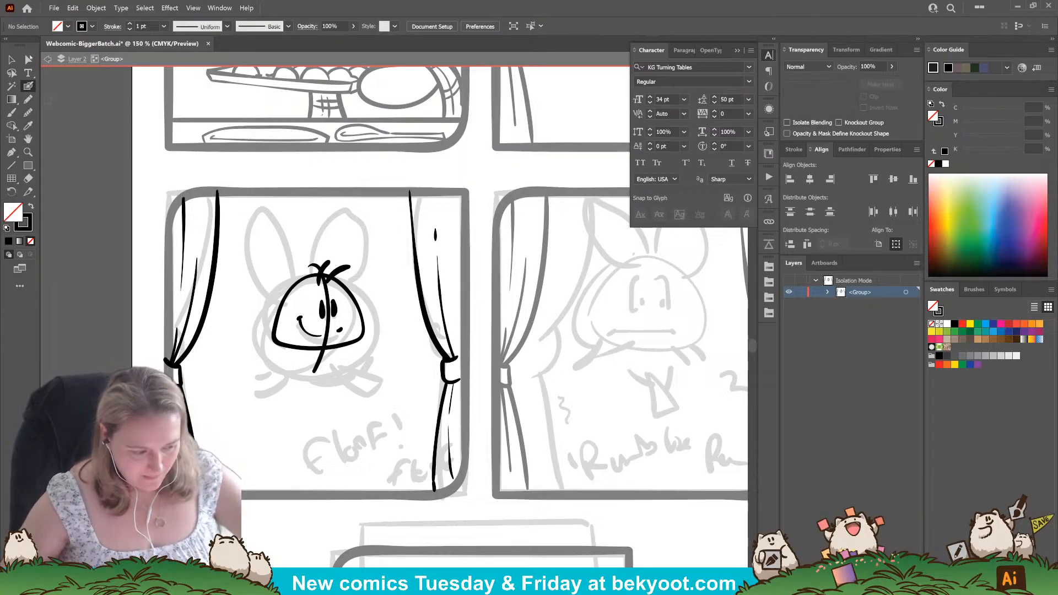
# Shift the third panel's curtain group about 11 px to the right within the frame and leave isolation mode.
pyautogui.click(11, 59)
pyautogui.click(213, 279)
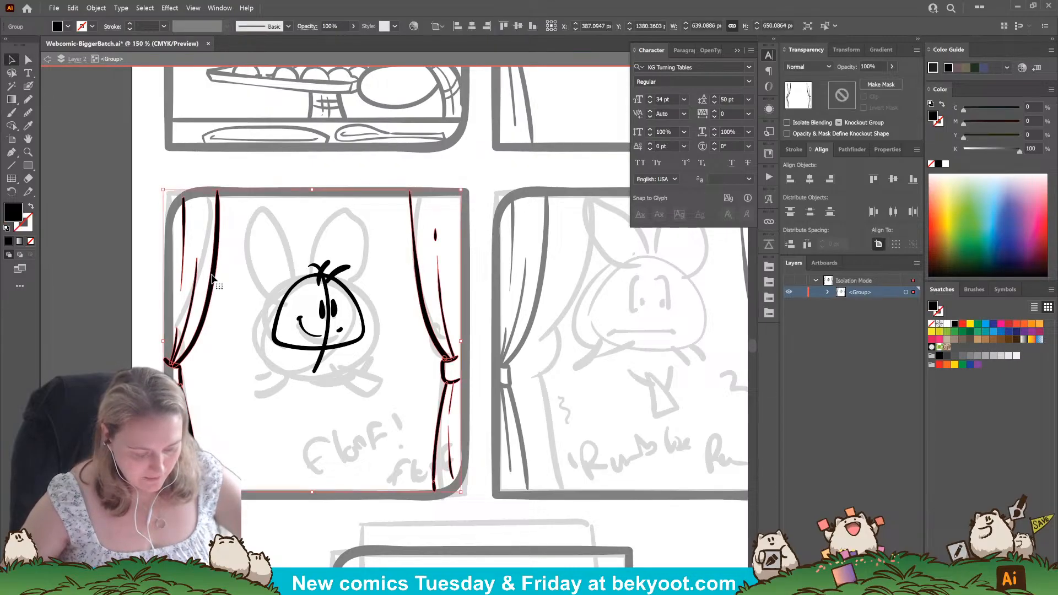
pyautogui.moveTo(213, 277); pyautogui.dragTo(219, 279)
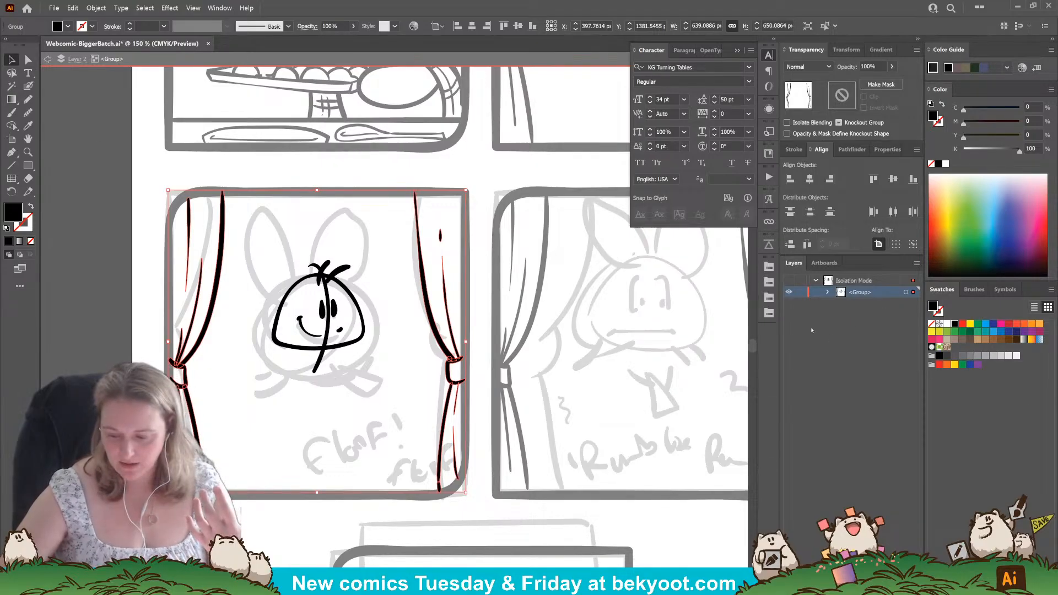
pyautogui.doubleClick(163, 177)
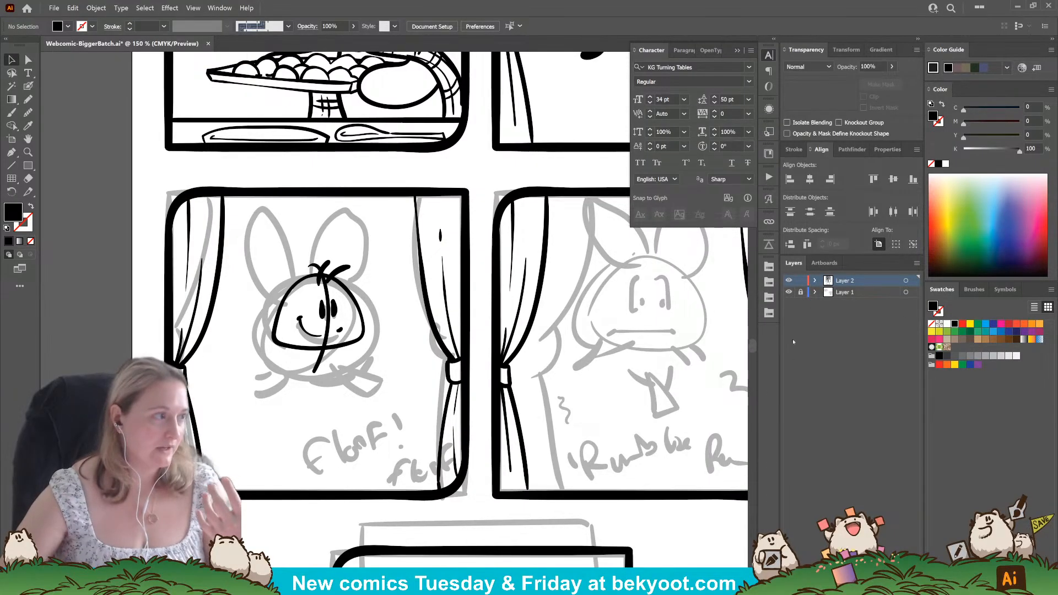
# Check the inked line art with the sketch layer hidden, and review Layer 2's groups and the comic's panels.
pyautogui.click(789, 292)
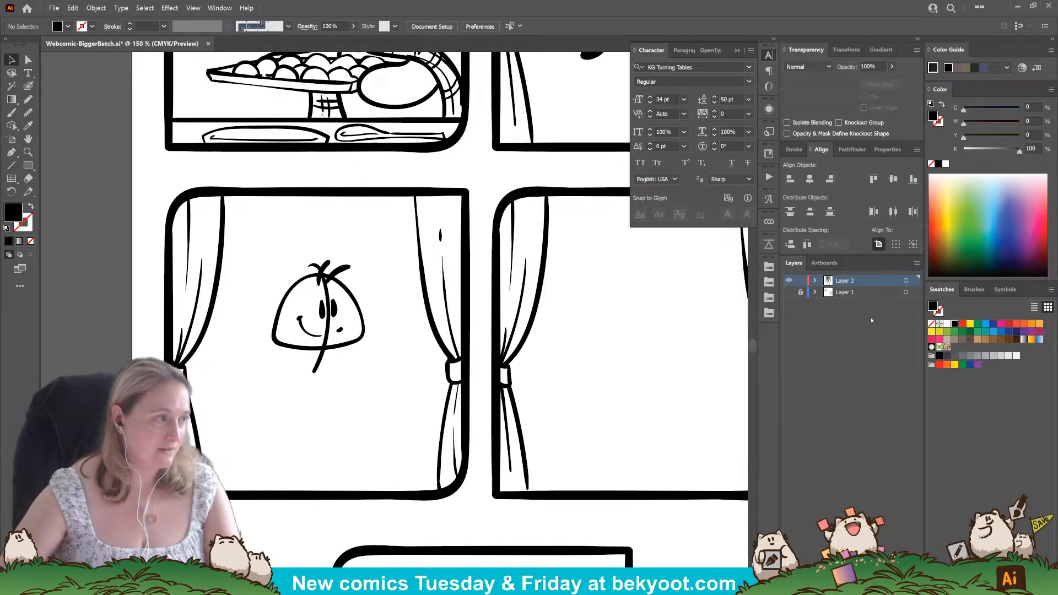
pyautogui.click(789, 292)
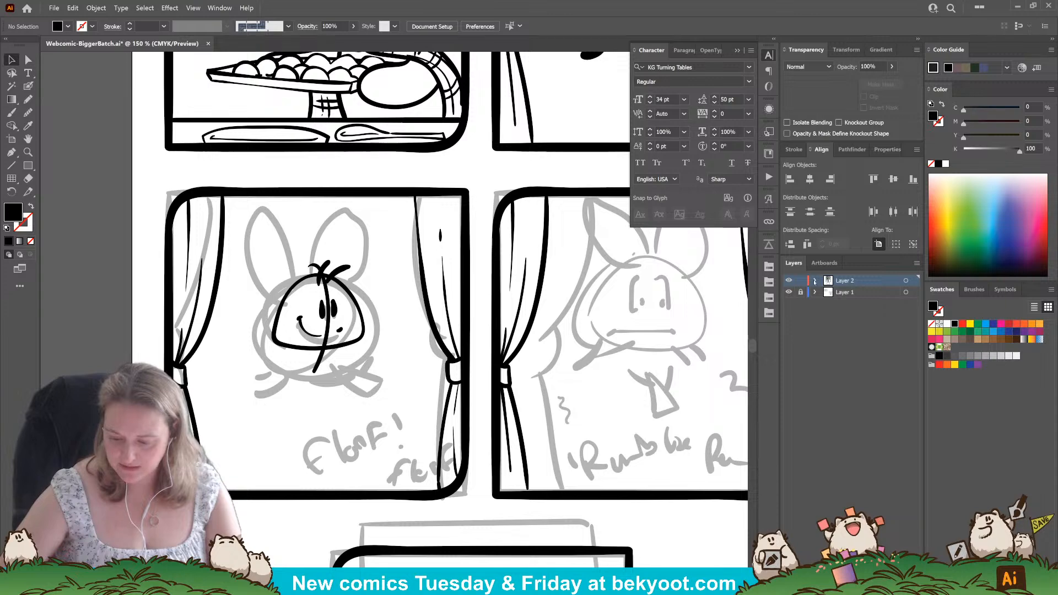
pyautogui.click(815, 281)
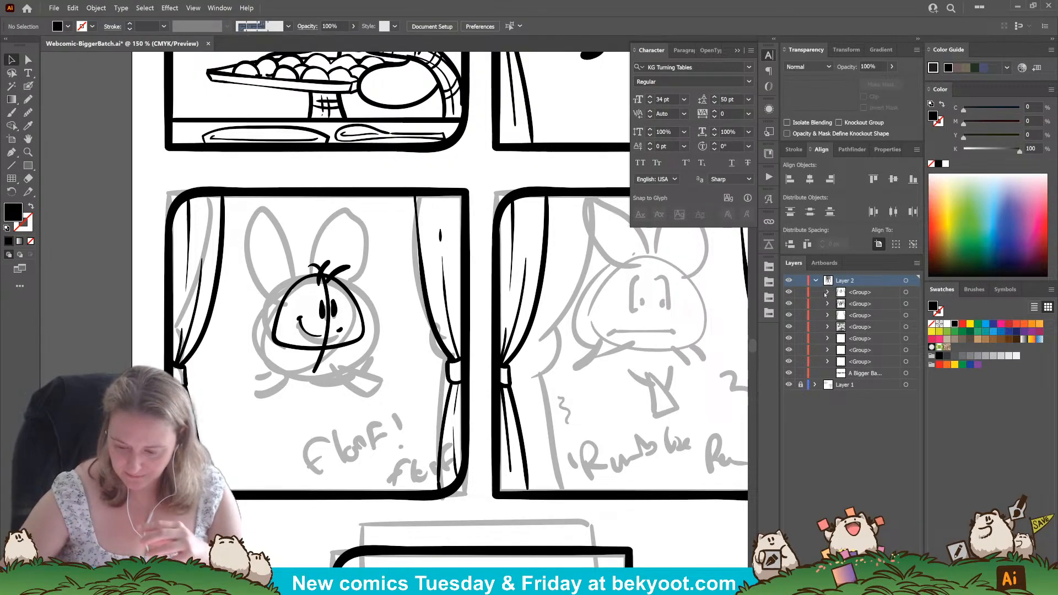
pyautogui.click(450, 149)
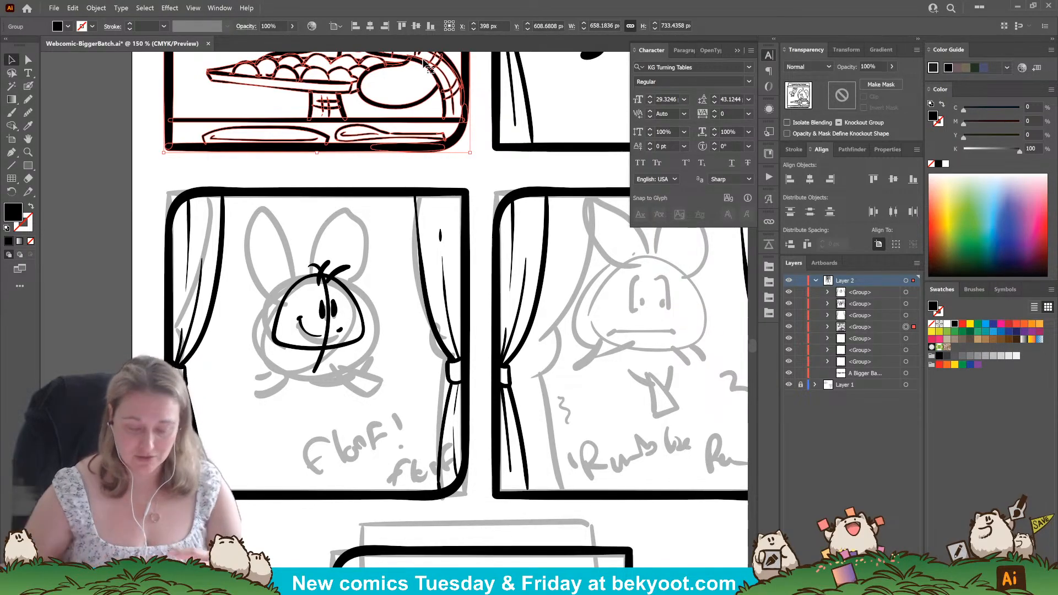
pyautogui.click(464, 169)
pyautogui.scroll(5, 464, 170)
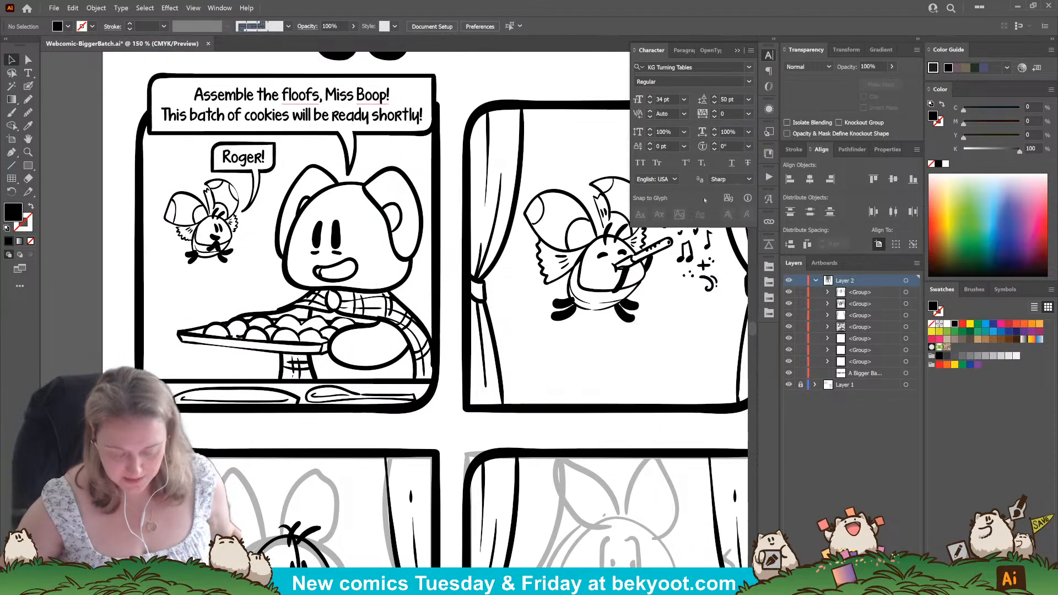
pyautogui.scroll(-5, 551, 364)
pyautogui.scroll(-3, 538, 207)
pyautogui.hscroll(3, 537, 206)
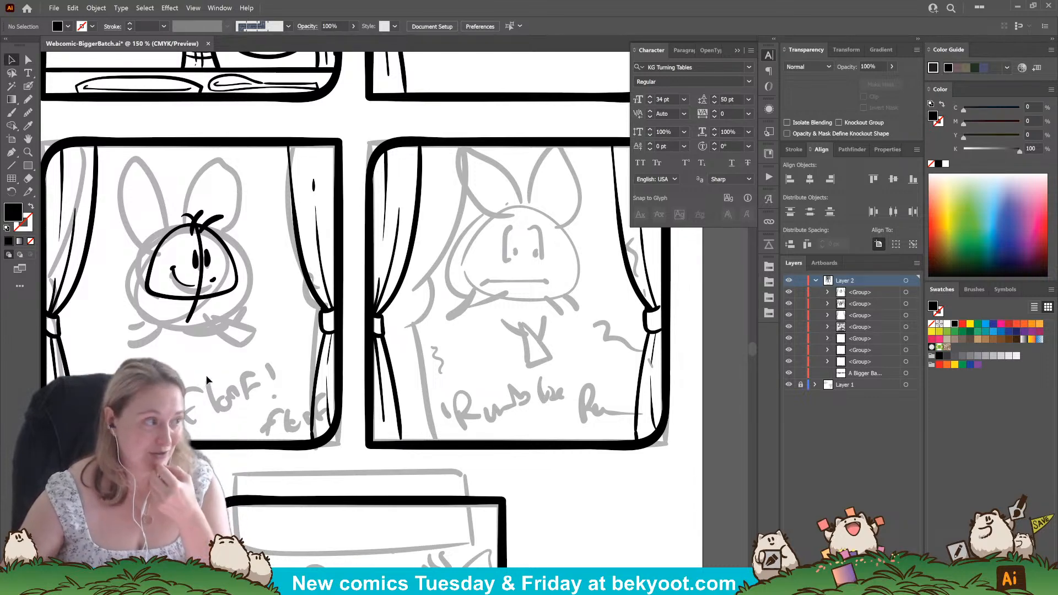
# Isolate the third panel's line art group and ink the floof's rounded body outline around the left and underside of its face.
pyautogui.moveTo(226, 356); pyautogui.dragTo(292, 340)
pyautogui.doubleClick(105, 169)
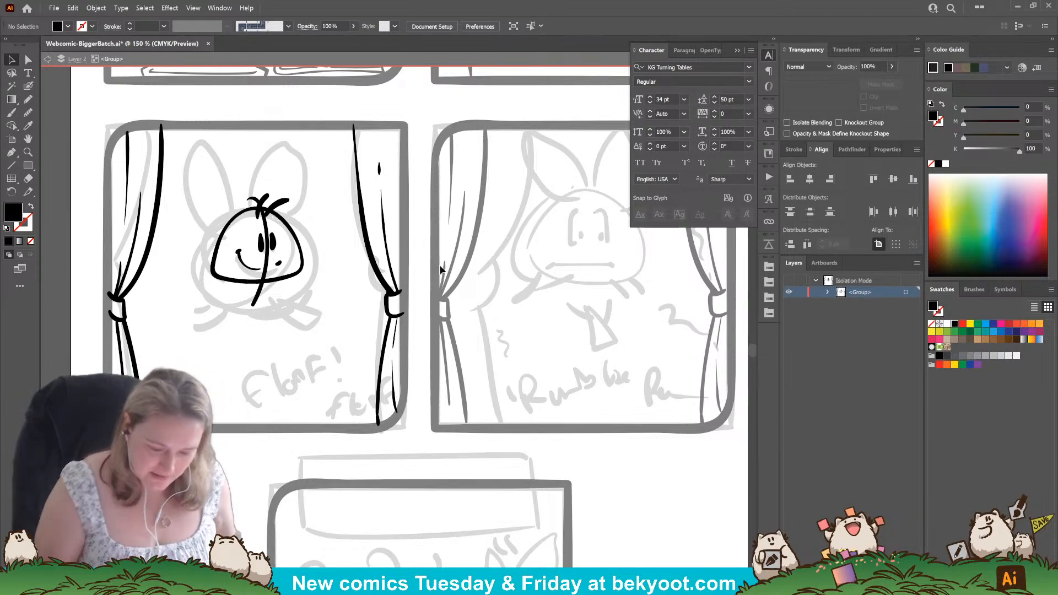
pyautogui.click(282, 221)
pyautogui.click(250, 335)
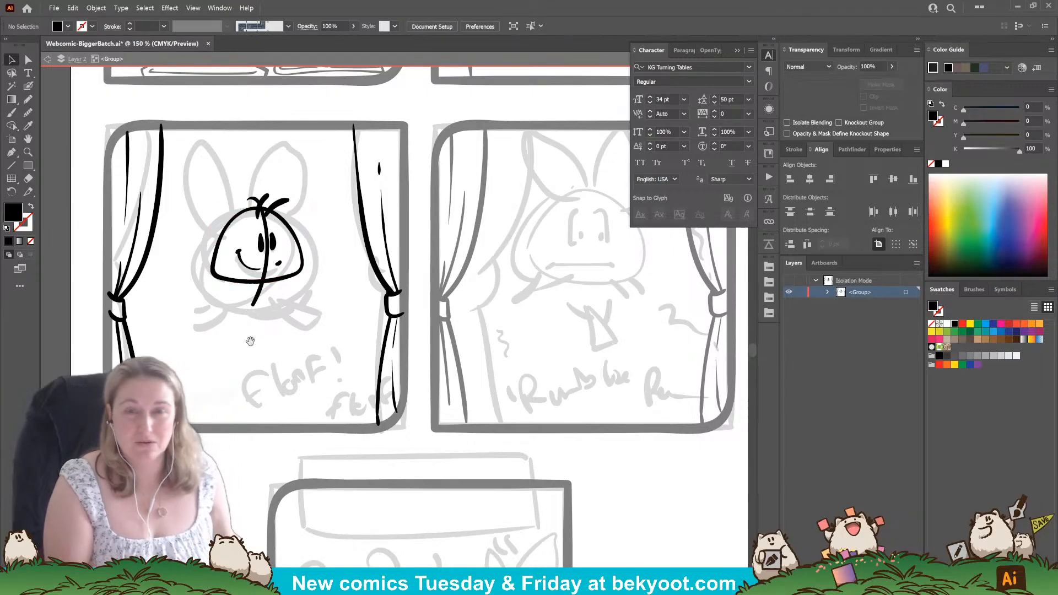
pyautogui.moveTo(264, 352); pyautogui.dragTo(307, 359)
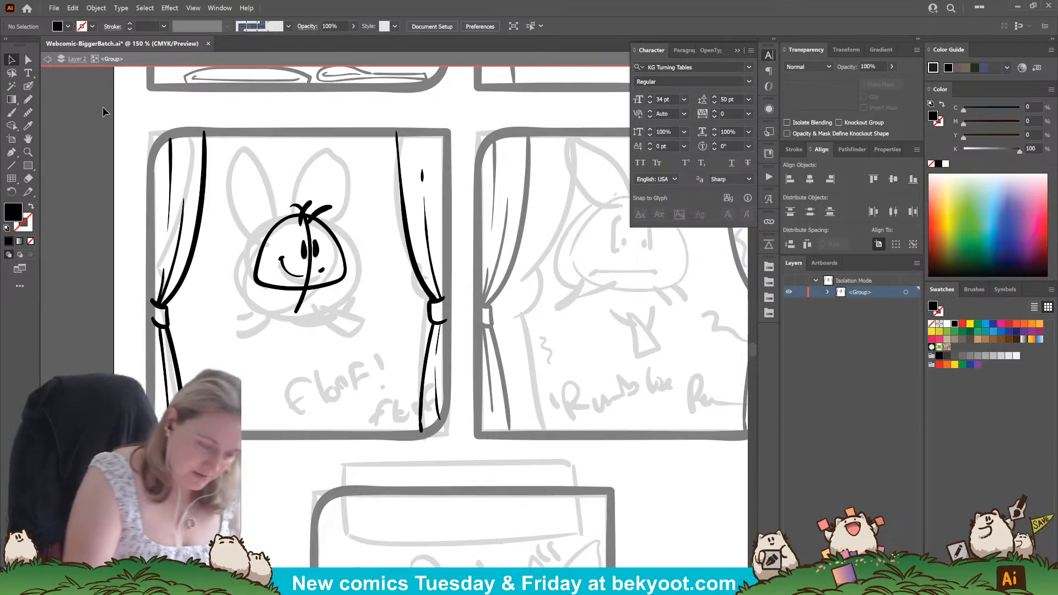
pyautogui.click(27, 87)
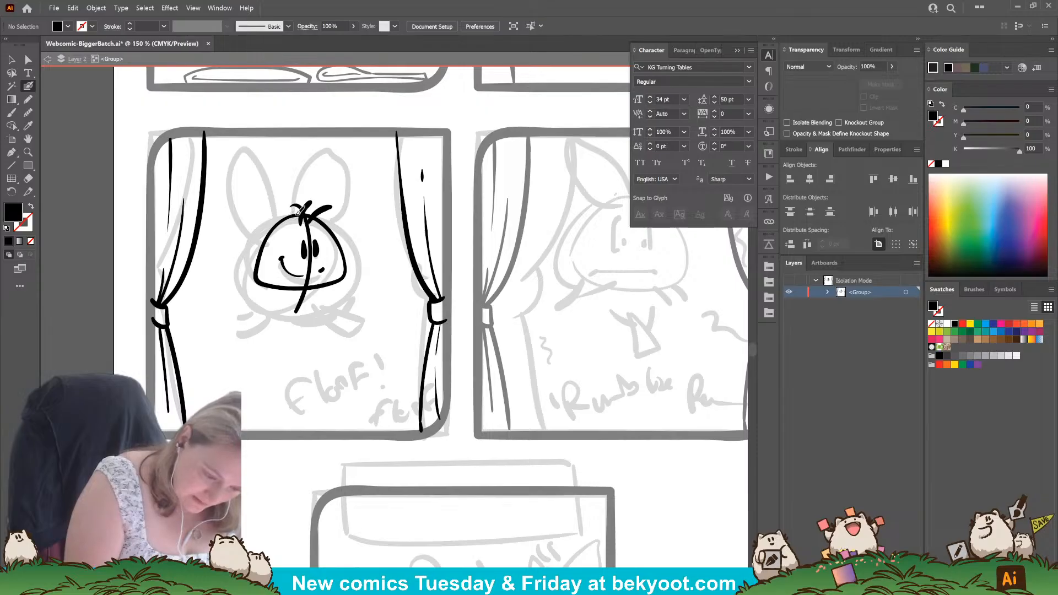
pyautogui.moveTo(303, 208)
pyautogui.mouseDown()
pyautogui.moveTo(268, 228)
pyautogui.moveTo(246, 276)
pyautogui.moveTo(263, 300)
pyautogui.moveTo(315, 296)
pyautogui.moveTo(356, 265)
pyautogui.mouseUp()
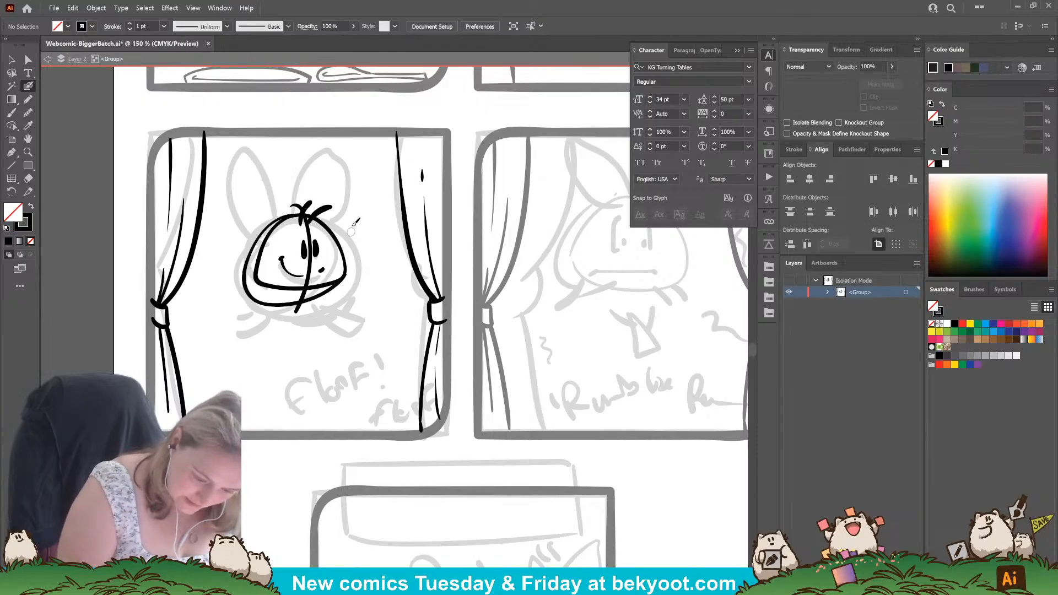
pyautogui.keyDown('ctrl'); pyautogui.click(330, 291); pyautogui.keyUp('ctrl')
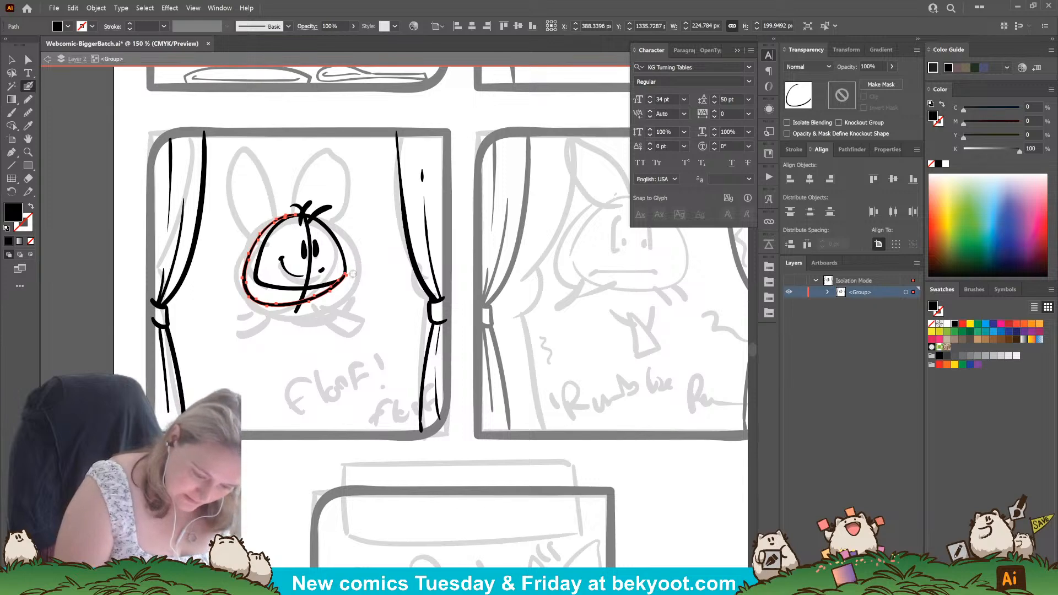
# Refine and smooth the end of the body outline where it meets the right side of the floof's face.
pyautogui.moveTo(352, 271); pyautogui.dragTo(345, 277)
pyautogui.hotkey('shift', 'b')
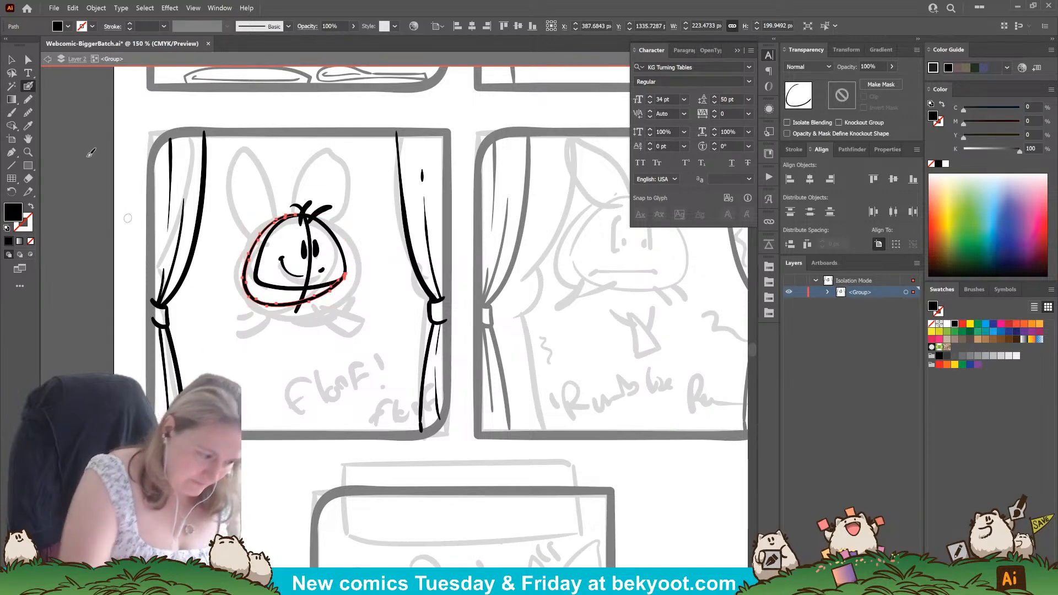
pyautogui.moveTo(345, 271); pyautogui.dragTo(342, 281)
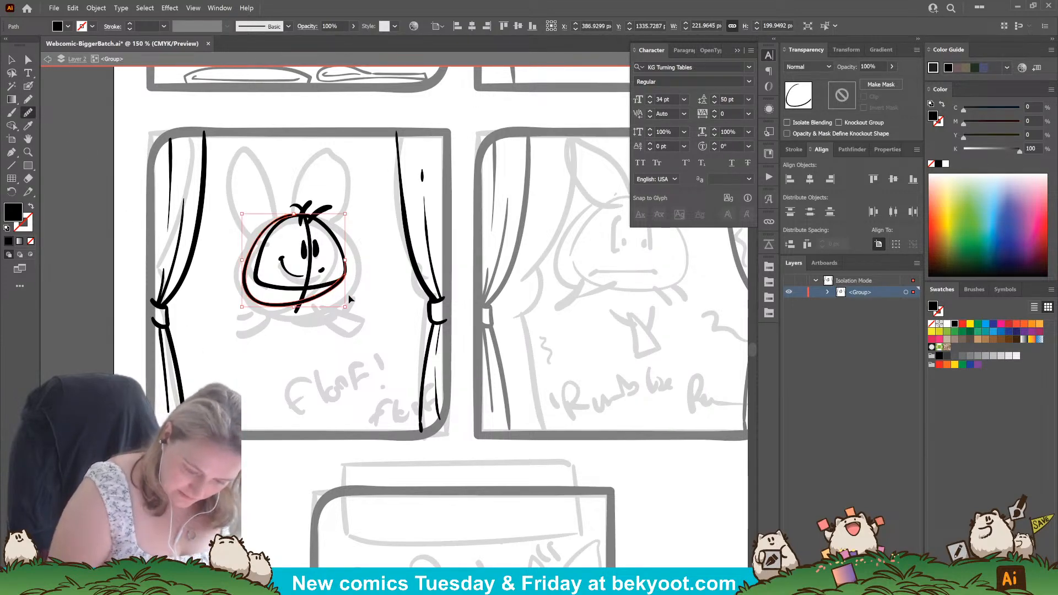
pyautogui.keyDown('ctrl'); pyautogui.click(348, 297); pyautogui.keyUp('ctrl')
pyautogui.press('a')
pyautogui.moveTo(318, 343); pyautogui.dragTo(333, 353)
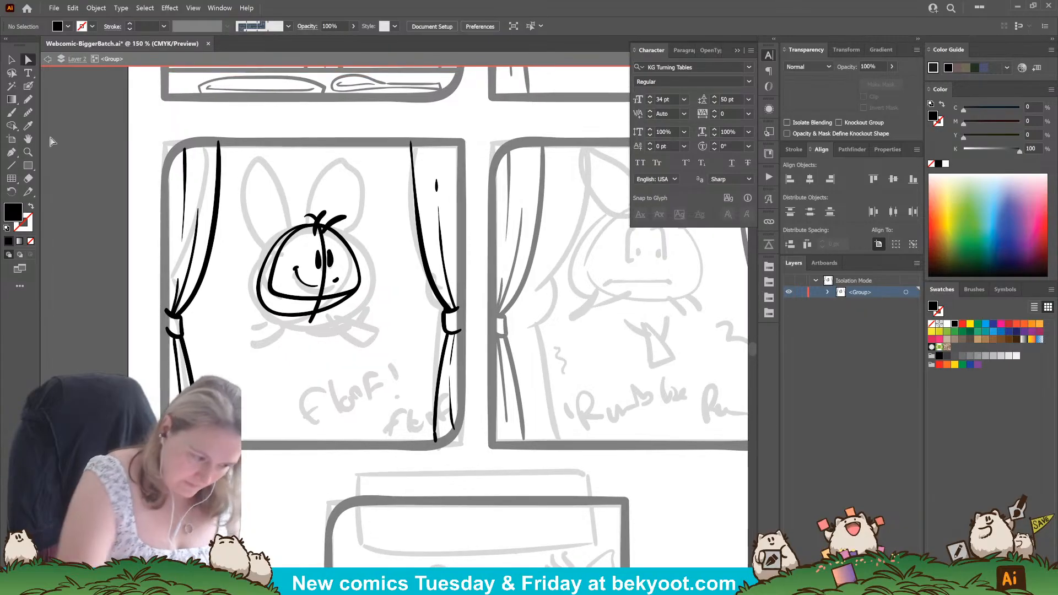
# Ink inner contour lines along the left side and underside of the floof's body, and add its solid black feet.
pyautogui.click(28, 86)
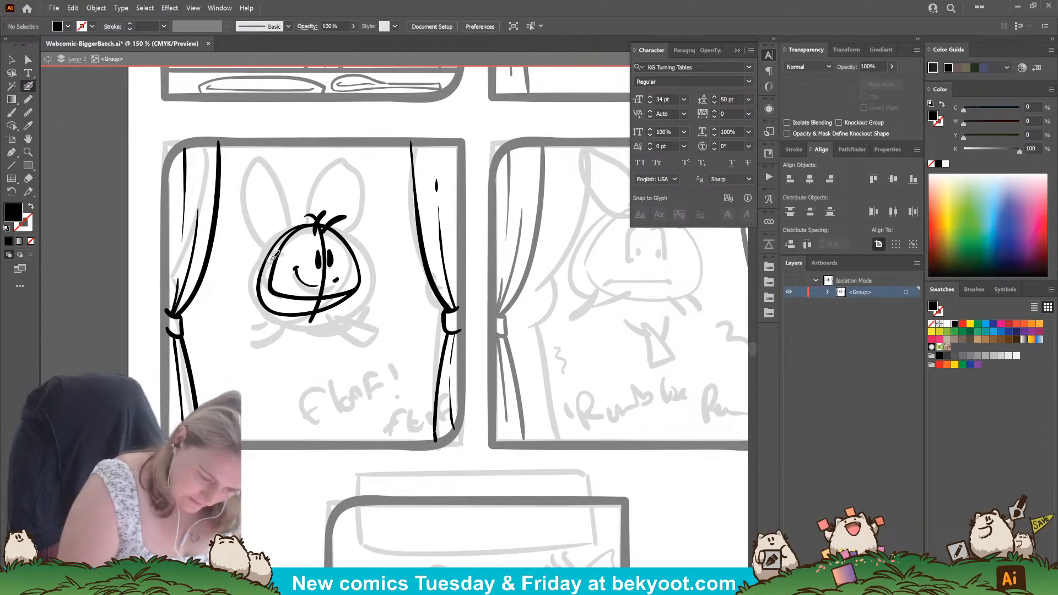
pyautogui.moveTo(270, 296); pyautogui.dragTo(272, 299)
pyautogui.moveTo(278, 300); pyautogui.dragTo(317, 303)
pyautogui.hotkey('ctrl', 'z')
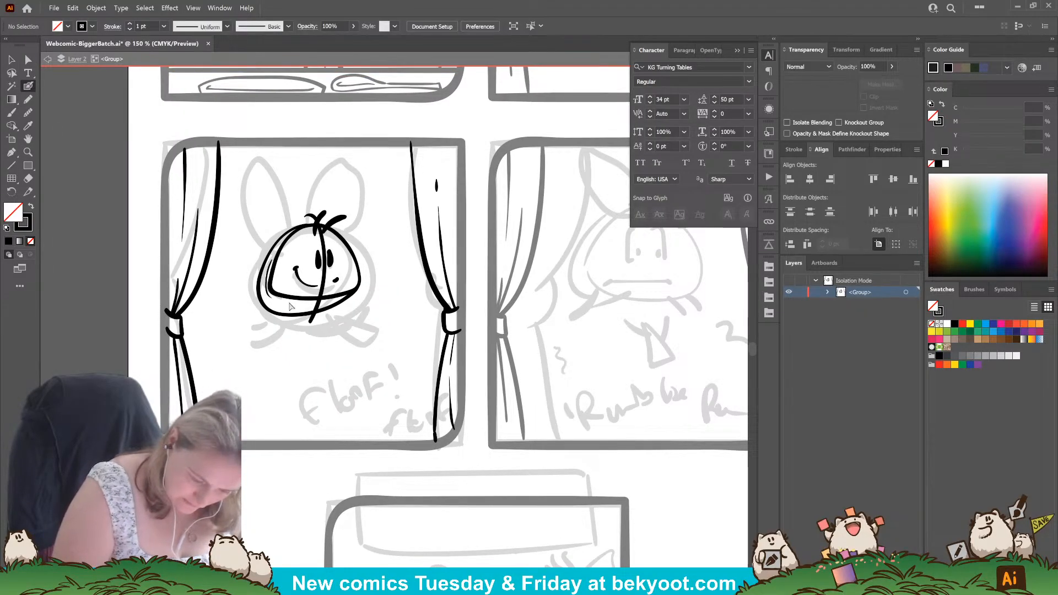
pyautogui.hotkey('ctrl', 'z')
pyautogui.moveTo(270, 265)
pyautogui.mouseDown()
pyautogui.moveTo(282, 298)
pyautogui.moveTo(267, 274)
pyautogui.moveTo(267, 295)
pyautogui.moveTo(297, 307)
pyautogui.moveTo(338, 300)
pyautogui.moveTo(326, 296)
pyautogui.moveTo(330, 318)
pyautogui.moveTo(340, 305)
pyautogui.moveTo(316, 295)
pyautogui.moveTo(350, 306)
pyautogui.mouseUp()
pyautogui.hotkey('ctrl', 'z')
pyautogui.hotkey('ctrl', 'z')
pyautogui.hotkey('ctrl', 'z')
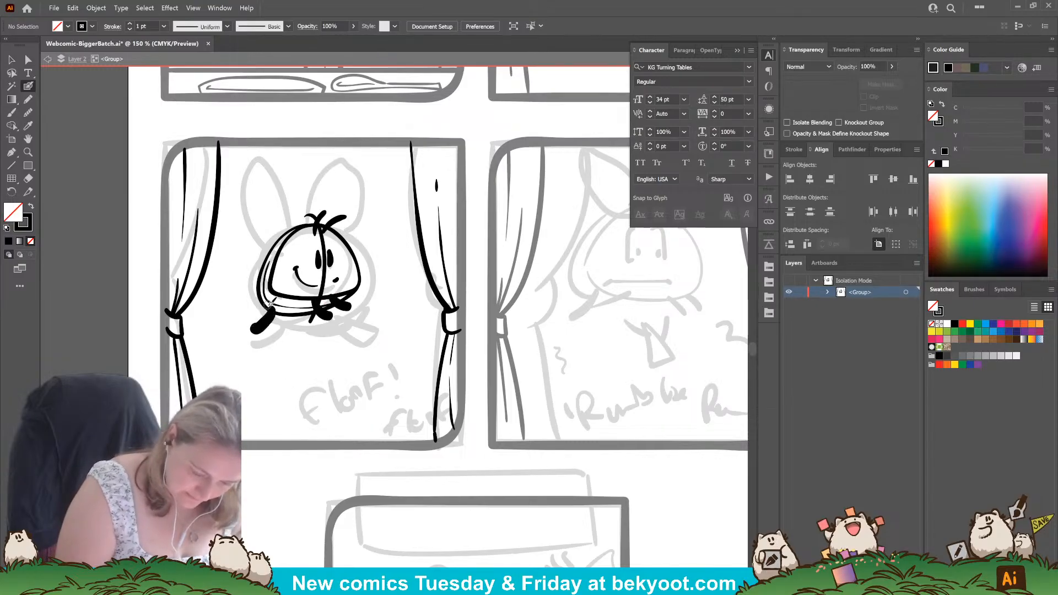
pyautogui.moveTo(262, 322)
pyautogui.mouseDown()
pyautogui.moveTo(273, 303)
pyautogui.moveTo(250, 309)
pyautogui.mouseUp()
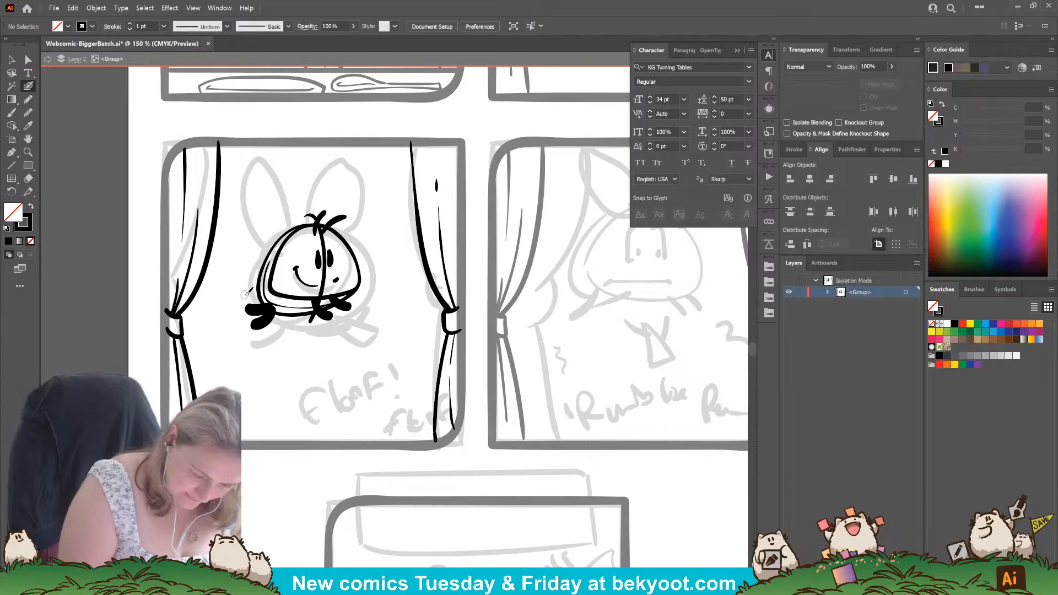
# Scale the whole inked floof down to about 216 by 223 px and tilt it slightly counterclockwise.
pyautogui.moveTo(328, 309)
pyautogui.mouseDown()
pyautogui.moveTo(341, 317)
pyautogui.moveTo(351, 307)
pyautogui.moveTo(368, 395)
pyautogui.moveTo(276, 287)
pyautogui.mouseUp()
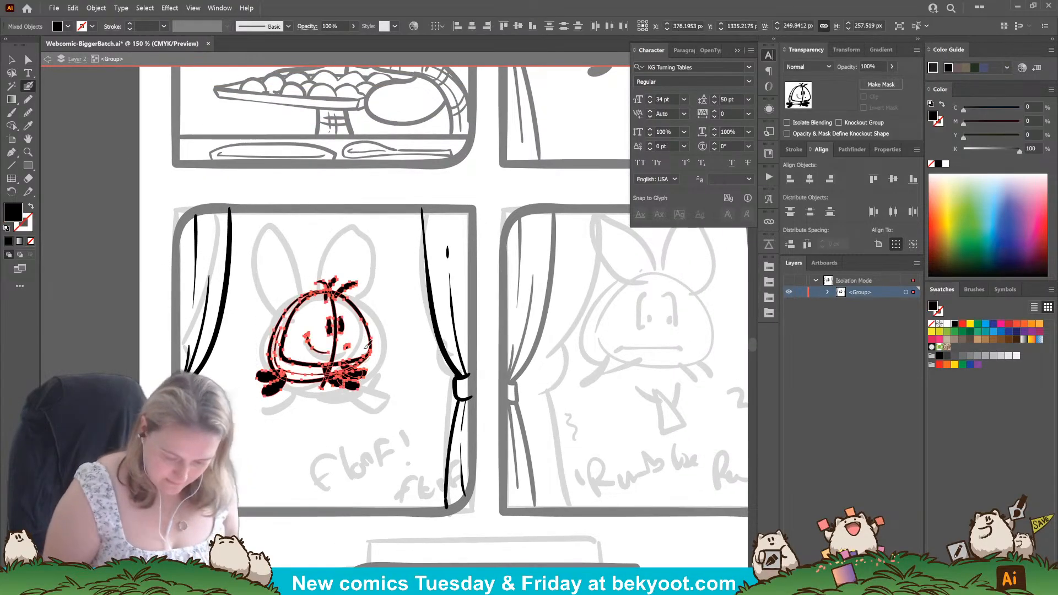
pyautogui.click(11, 60)
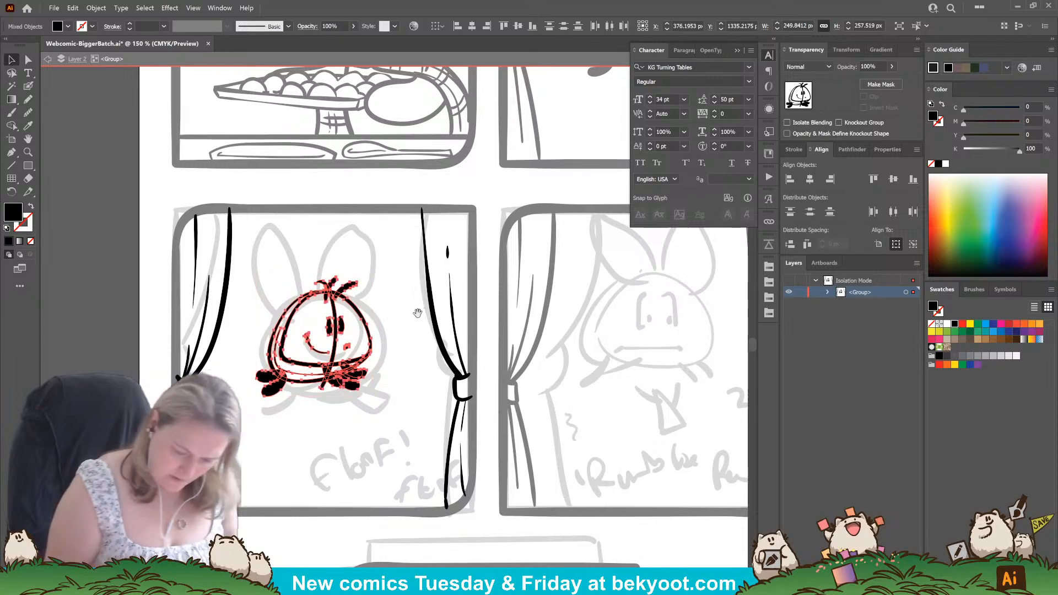
pyautogui.moveTo(418, 312); pyautogui.dragTo(328, 448)
pyautogui.moveTo(286, 486); pyautogui.dragTo(255, 523)
pyautogui.moveTo(271, 436); pyautogui.dragTo(269, 439)
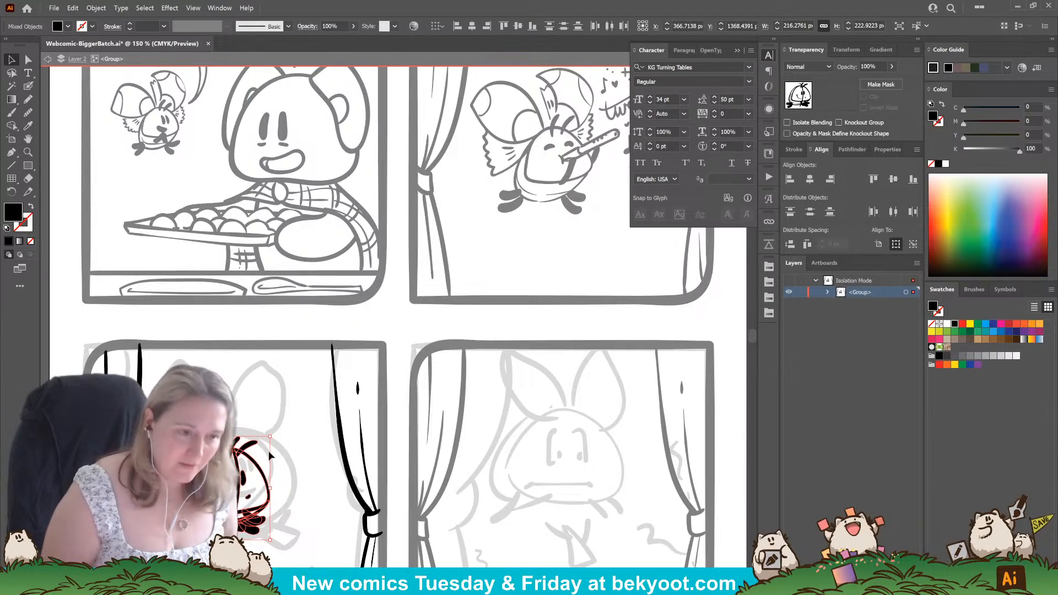
pyautogui.moveTo(284, 495); pyautogui.dragTo(342, 428)
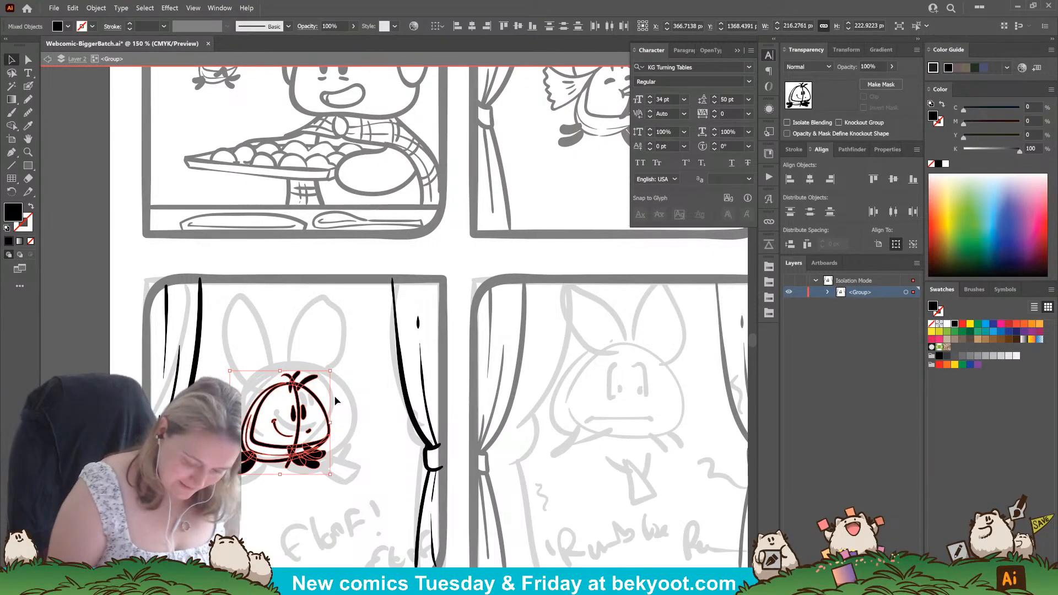
pyautogui.moveTo(336, 367); pyautogui.dragTo(333, 364)
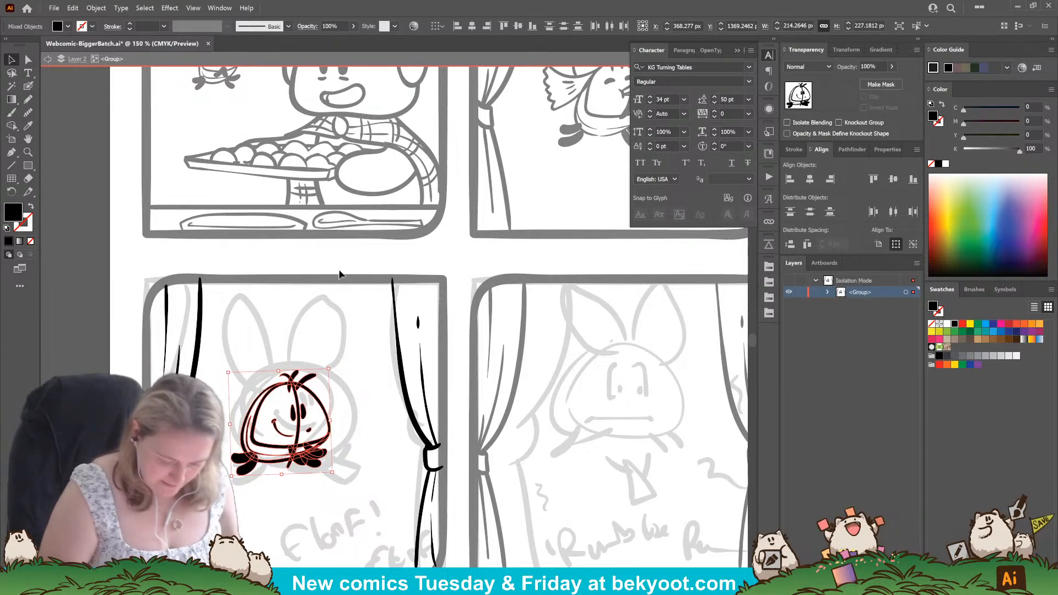
pyautogui.click(348, 366)
# Ink the floof's two large curved ears rising from the hair tuft, the left one swept outward to a point.
pyautogui.click(28, 86)
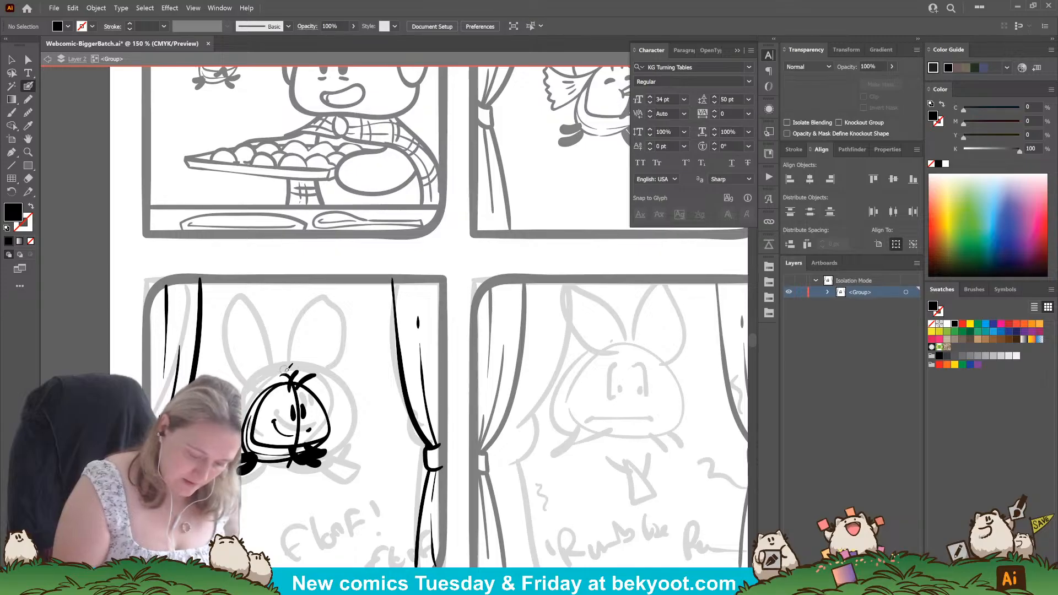
pyautogui.moveTo(288, 378)
pyautogui.mouseDown()
pyautogui.moveTo(263, 331)
pyautogui.moveTo(233, 323)
pyautogui.moveTo(212, 333)
pyautogui.mouseUp()
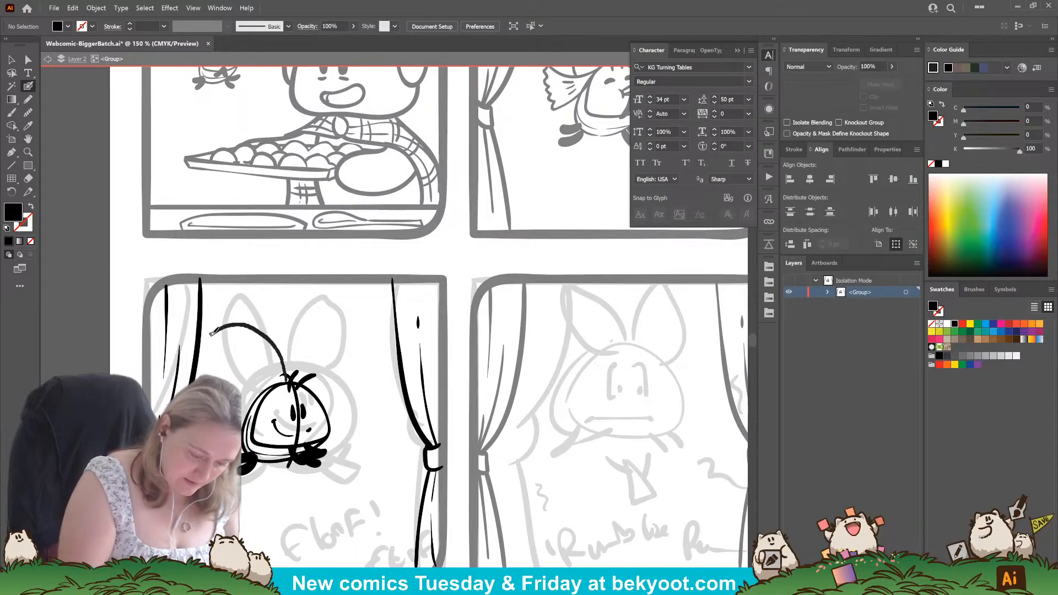
pyautogui.hotkey('ctrl', 'z')
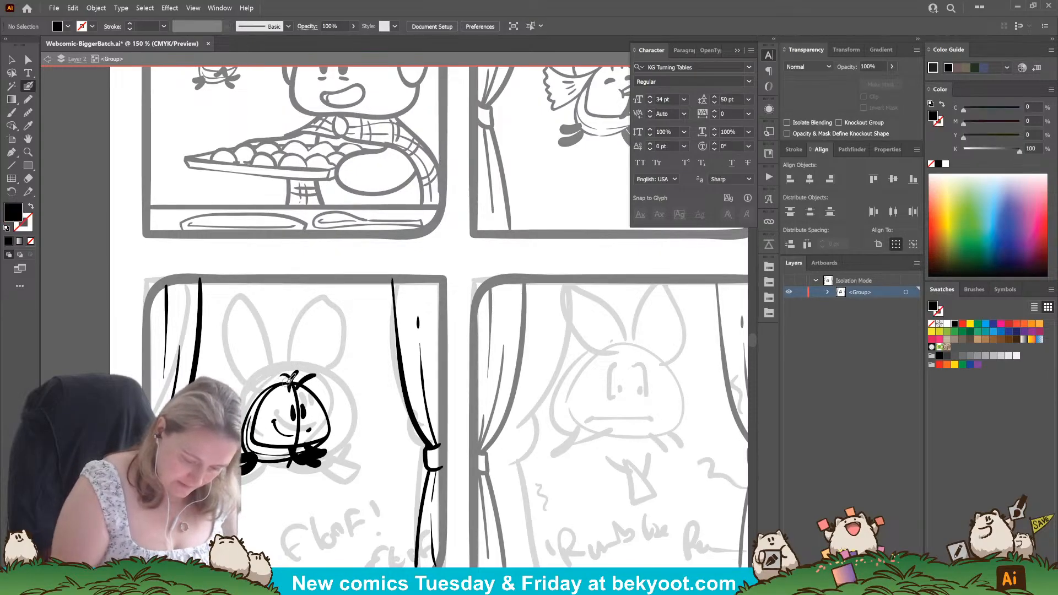
pyautogui.moveTo(287, 381)
pyautogui.mouseDown()
pyautogui.moveTo(279, 347)
pyautogui.moveTo(246, 327)
pyautogui.moveTo(217, 342)
pyautogui.mouseUp()
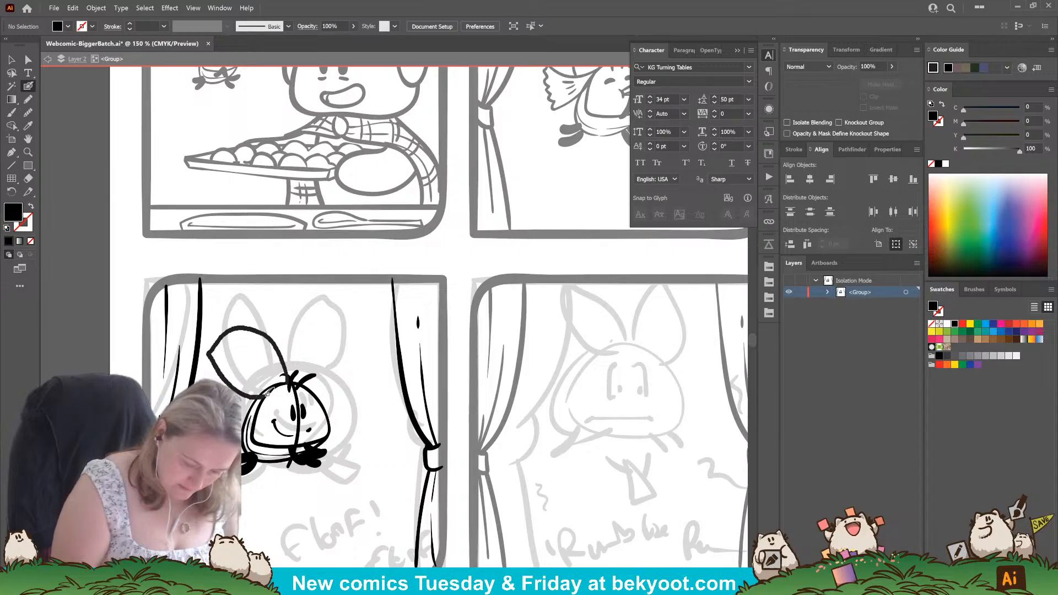
pyautogui.hotkey('shift', 'x')
pyautogui.moveTo(269, 391)
pyautogui.mouseDown()
pyautogui.moveTo(291, 315)
pyautogui.moveTo(340, 324)
pyautogui.moveTo(338, 368)
pyautogui.moveTo(315, 382)
pyautogui.mouseUp()
pyautogui.keyDown('ctrl'); pyautogui.click(298, 349); pyautogui.keyUp('ctrl')
pyautogui.hotkey('shift', 'x')
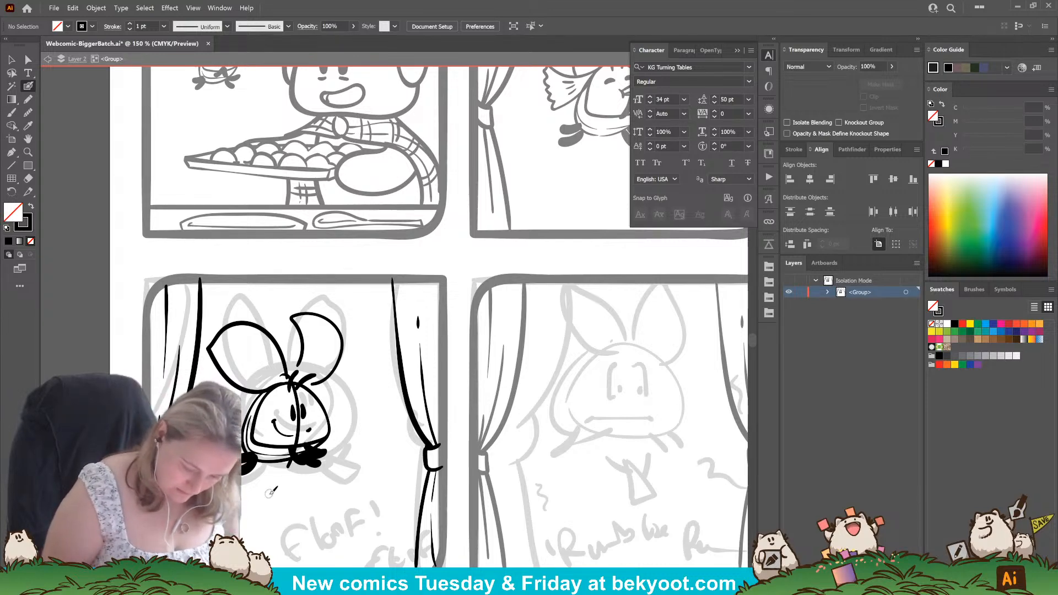
pyautogui.press('v')
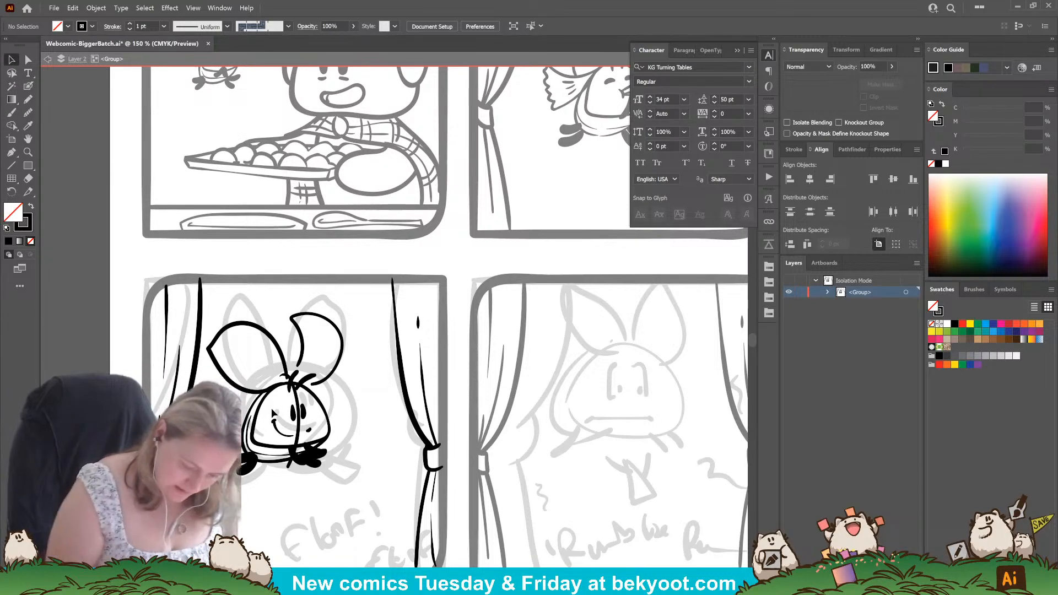
pyautogui.click(314, 434)
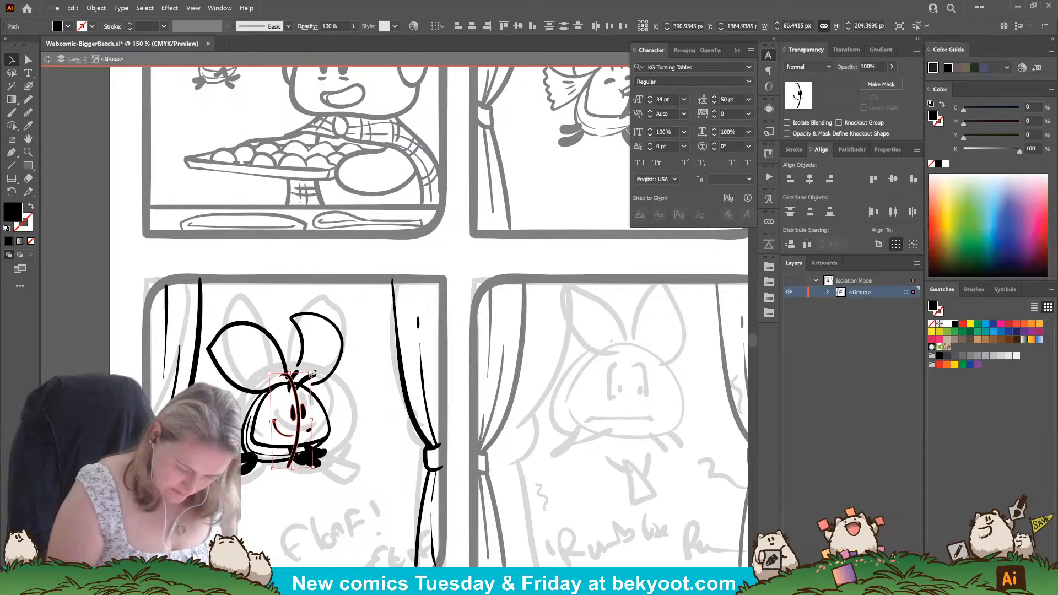
pyautogui.click(353, 408)
pyautogui.moveTo(344, 411)
pyautogui.mouseDown()
pyautogui.moveTo(341, 431)
pyautogui.moveTo(349, 416)
pyautogui.mouseUp()
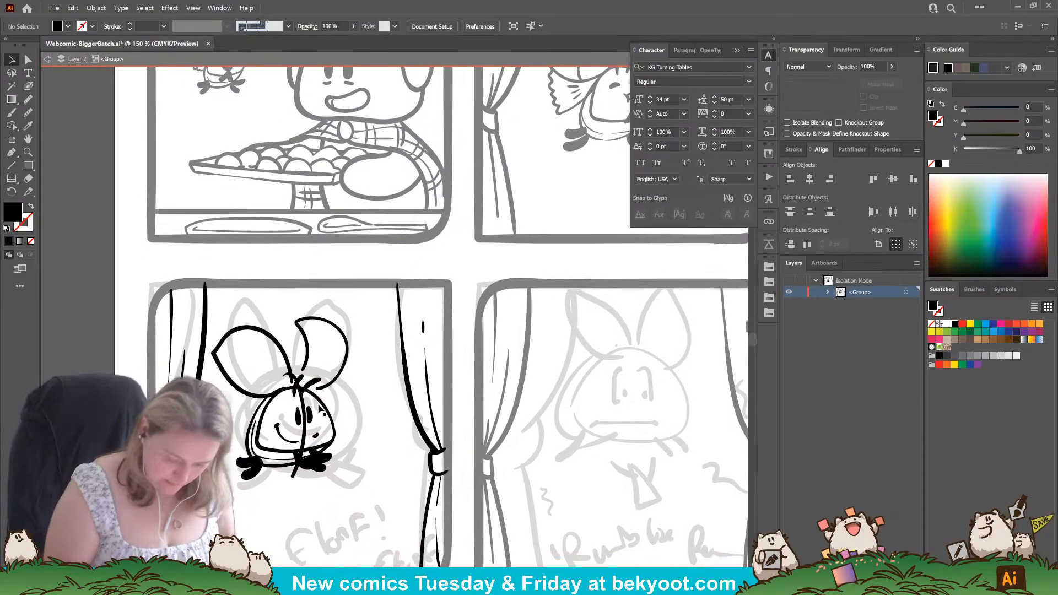
# Try inking a narrow tapered tube slanting down and left from the floof's right foot, and shift it slightly below the body.
pyautogui.click(28, 85)
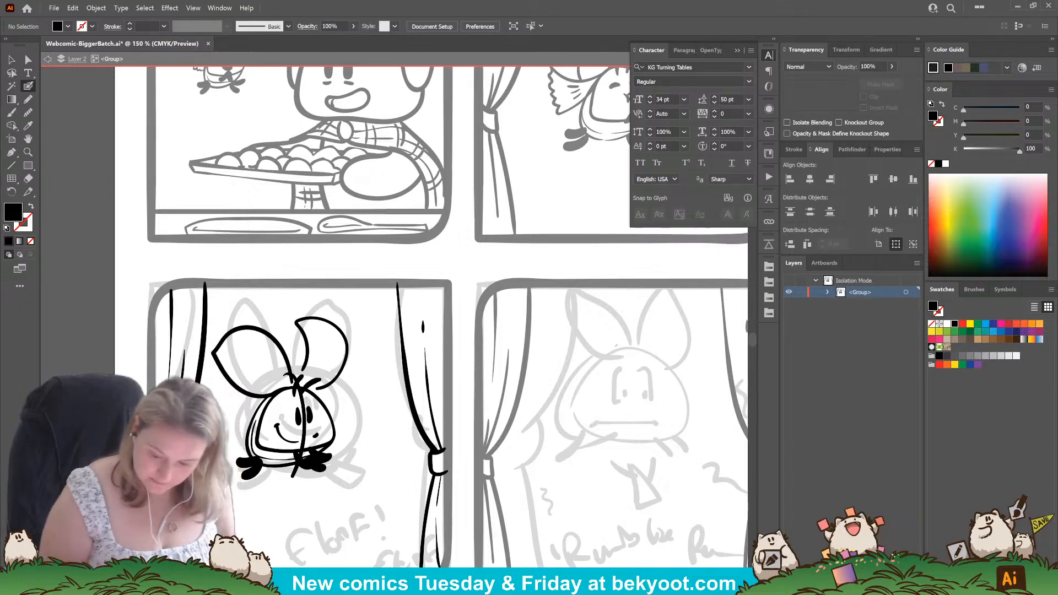
pyautogui.moveTo(329, 474); pyautogui.dragTo(355, 460)
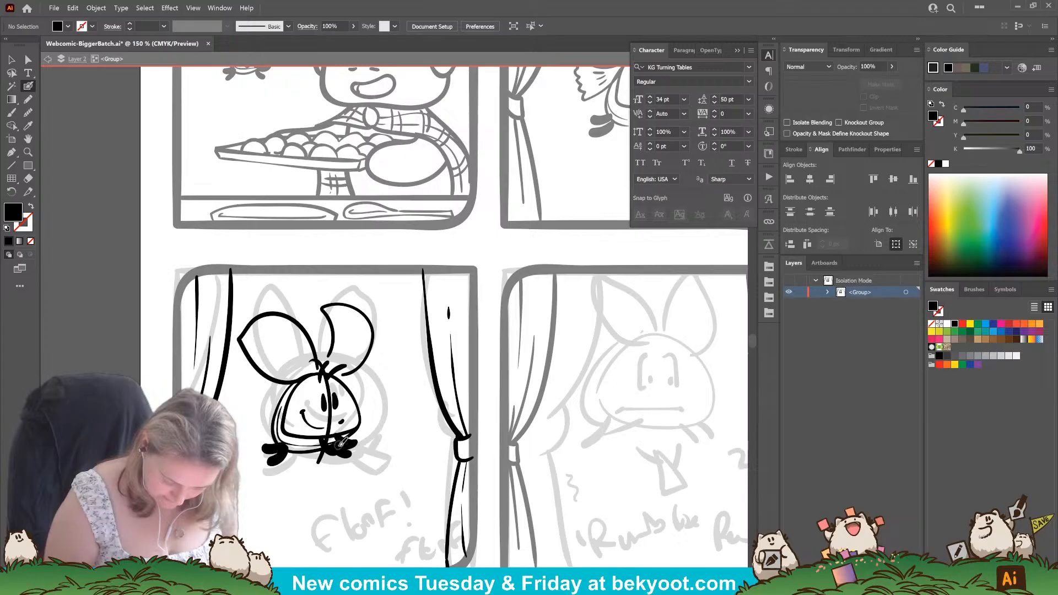
pyautogui.moveTo(337, 446)
pyautogui.mouseDown()
pyautogui.moveTo(398, 460)
pyautogui.moveTo(330, 454)
pyautogui.moveTo(302, 475)
pyautogui.moveTo(328, 468)
pyautogui.mouseUp()
pyautogui.hotkey('ctrl', 'z')
pyautogui.hotkey('shift', 'x')
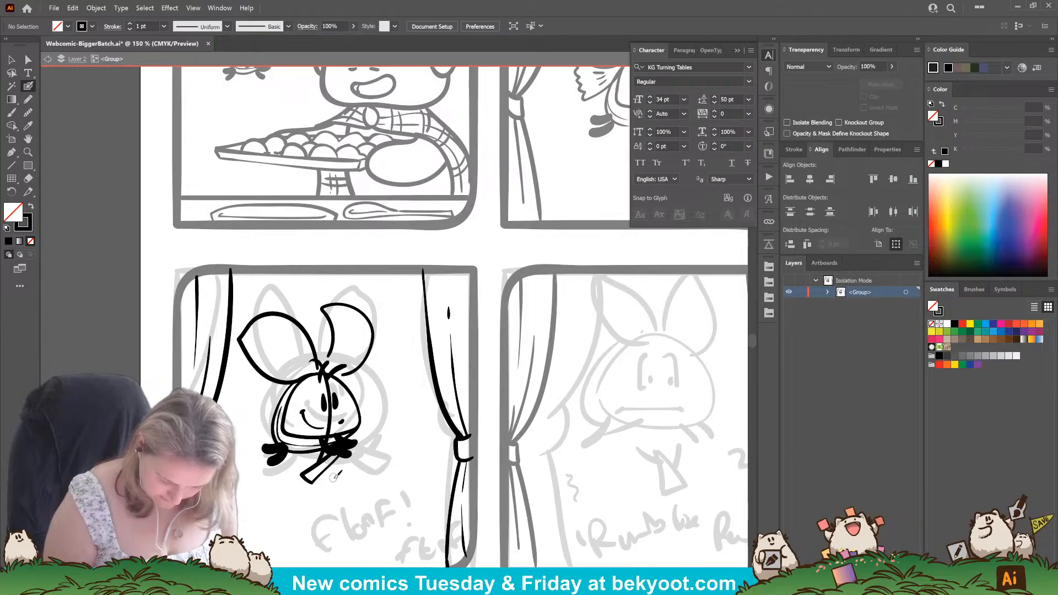
pyautogui.keyDown('ctrl'); pyautogui.click(348, 444); pyautogui.keyUp('ctrl')
pyautogui.keyDown('ctrl'); pyautogui.click(356, 477); pyautogui.keyUp('ctrl')
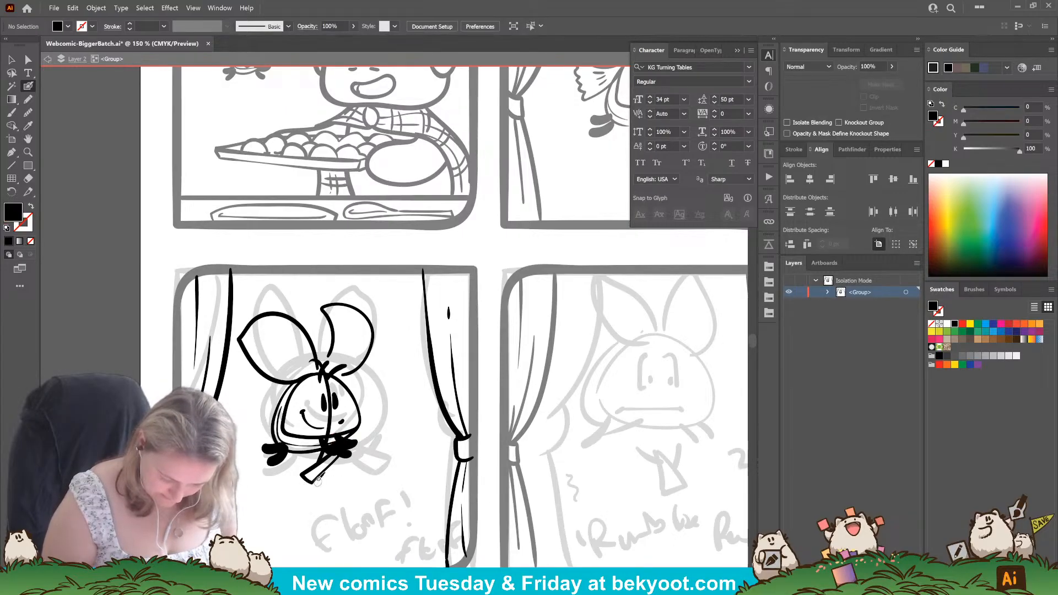
pyautogui.moveTo(330, 459)
pyautogui.mouseDown()
pyautogui.moveTo(287, 496)
pyautogui.moveTo(312, 471)
pyautogui.mouseUp()
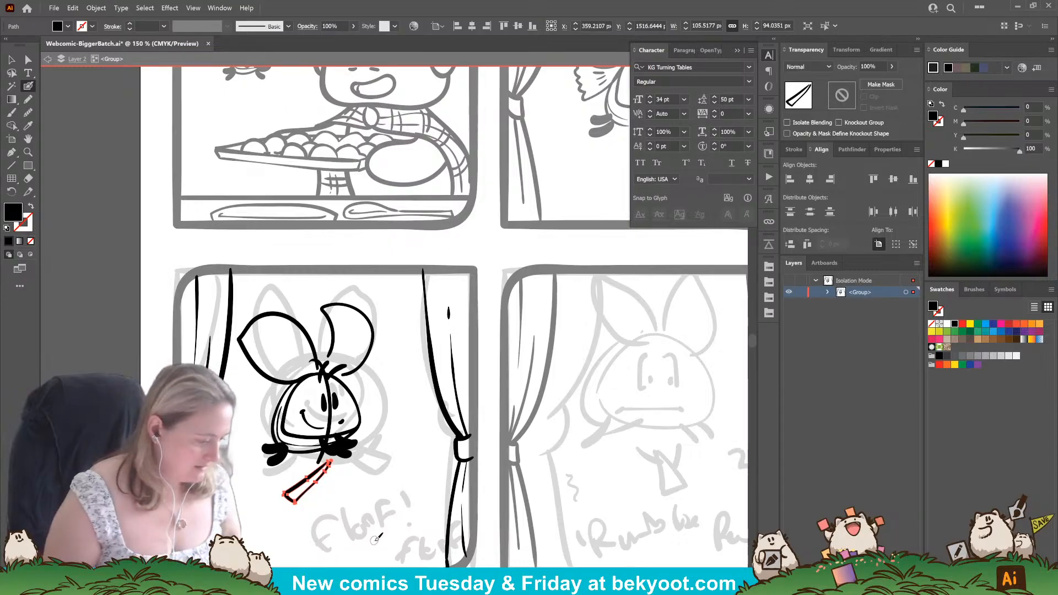
# Ink thin curved marking lines across the tips and at the bases of both of the floof's ears.
pyautogui.keyDown('ctrl'); pyautogui.click(381, 403); pyautogui.keyUp('ctrl')
pyautogui.moveTo(348, 379); pyautogui.dragTo(358, 386)
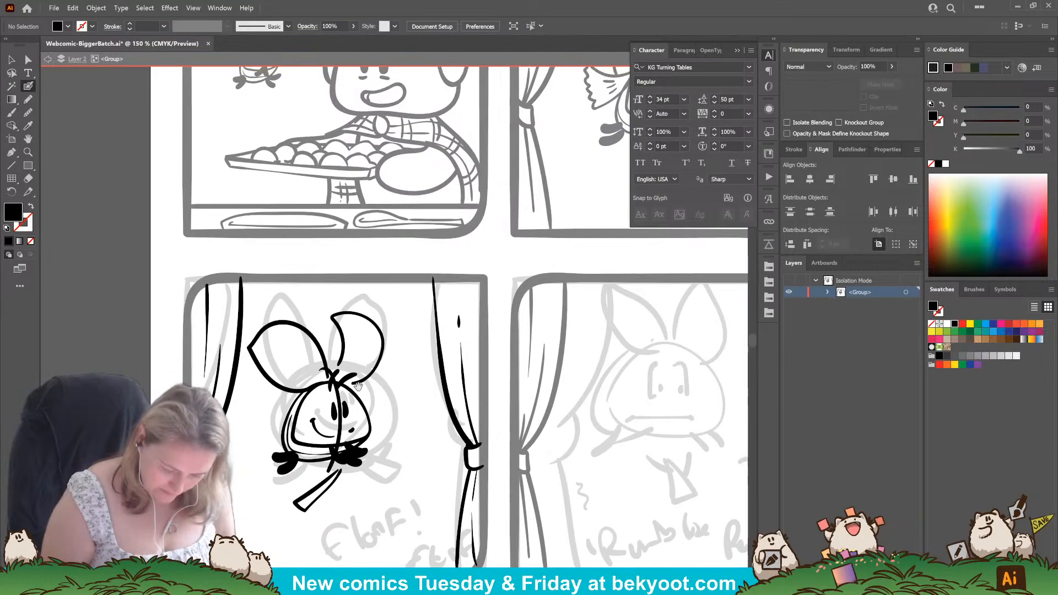
pyautogui.moveTo(321, 353)
pyautogui.mouseDown()
pyautogui.moveTo(305, 379)
pyautogui.moveTo(312, 387)
pyautogui.mouseUp()
pyautogui.hotkey('shift', 'x')
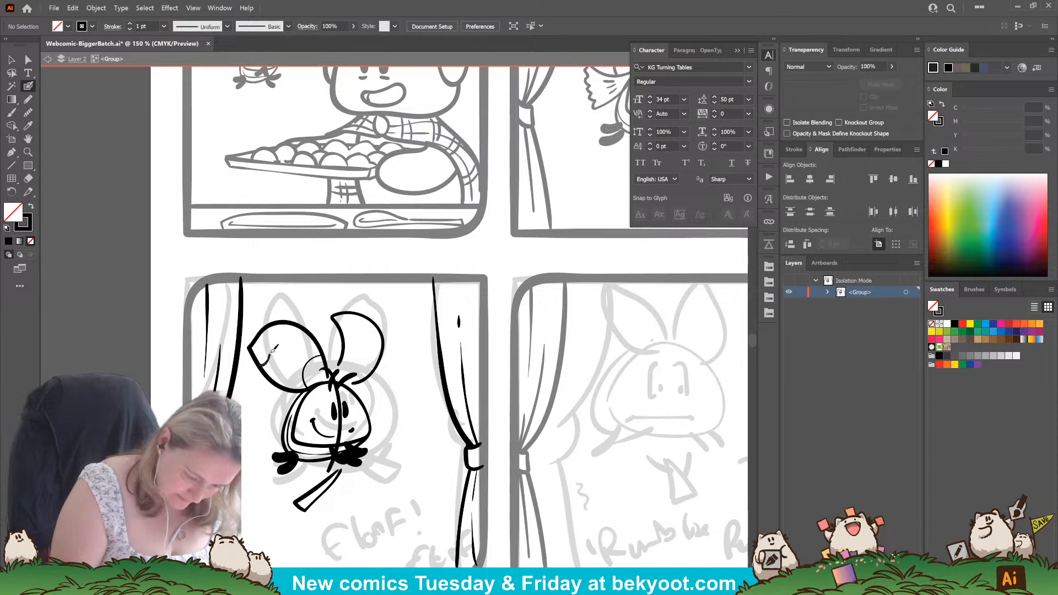
pyautogui.moveTo(264, 332); pyautogui.dragTo(262, 331)
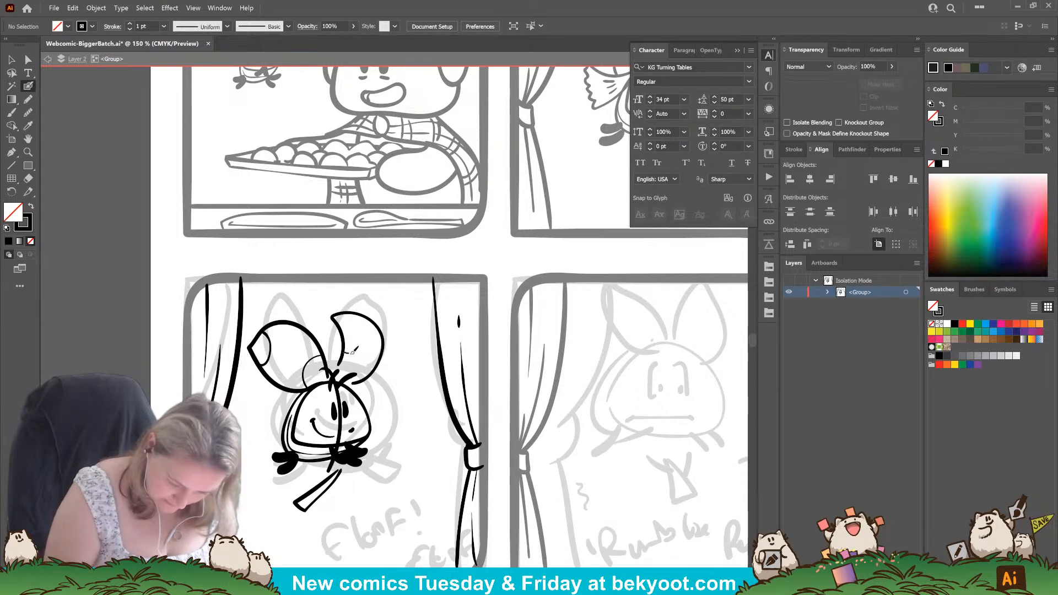
pyautogui.moveTo(365, 377); pyautogui.dragTo(367, 378)
pyautogui.moveTo(341, 330)
pyautogui.mouseDown()
pyautogui.moveTo(380, 326)
pyautogui.moveTo(374, 349)
pyautogui.mouseUp()
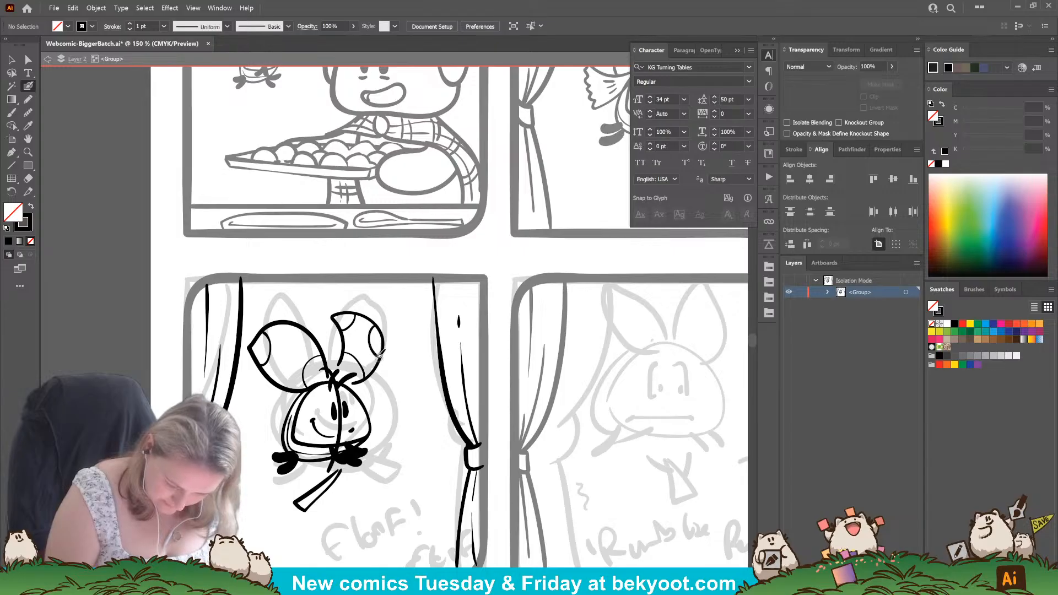
# Try inking a second tube slanting down and right from the floof's right foot, and undo both tube drawings.
pyautogui.moveTo(345, 510); pyautogui.dragTo(370, 474)
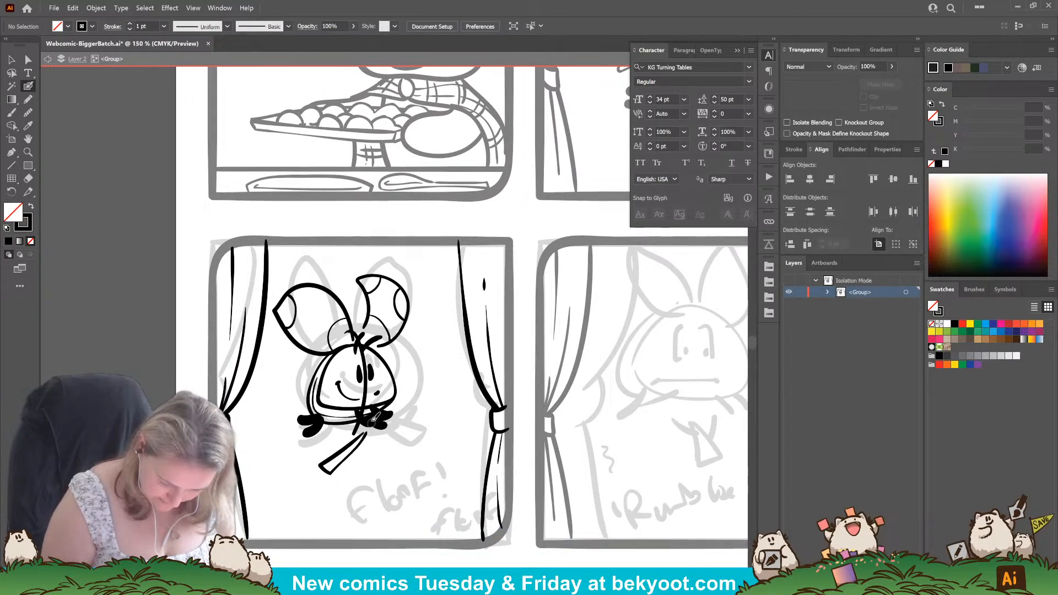
pyautogui.moveTo(370, 414)
pyautogui.mouseDown()
pyautogui.moveTo(411, 459)
pyautogui.moveTo(421, 454)
pyautogui.moveTo(388, 416)
pyautogui.moveTo(365, 414)
pyautogui.mouseUp()
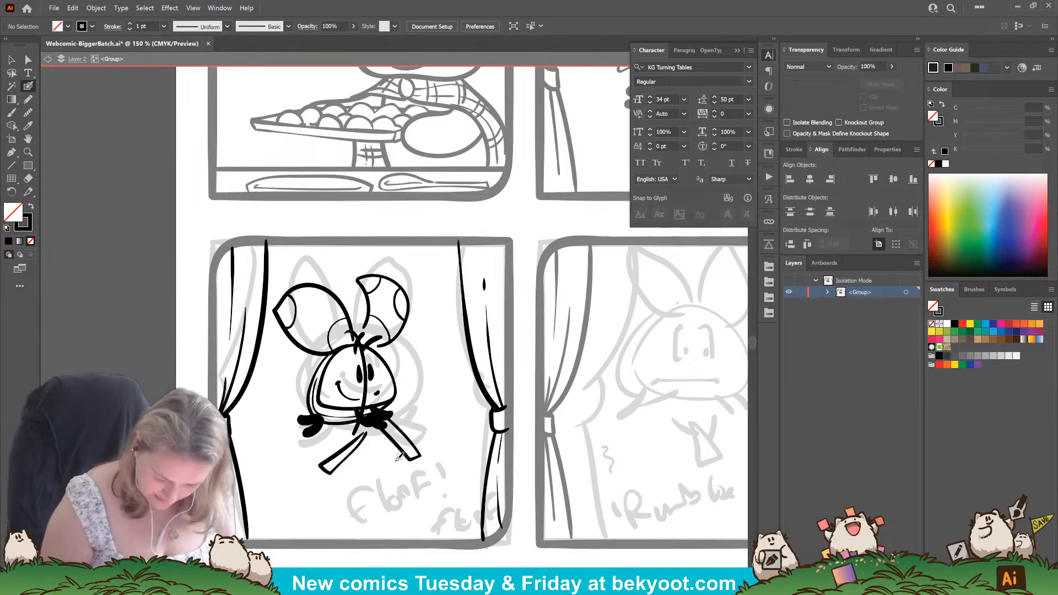
pyautogui.moveTo(397, 455); pyautogui.dragTo(366, 483)
pyautogui.moveTo(370, 445)
pyautogui.mouseDown()
pyautogui.moveTo(370, 472)
pyautogui.moveTo(332, 478)
pyautogui.mouseUp()
pyautogui.hotkey('ctrl', 'z')
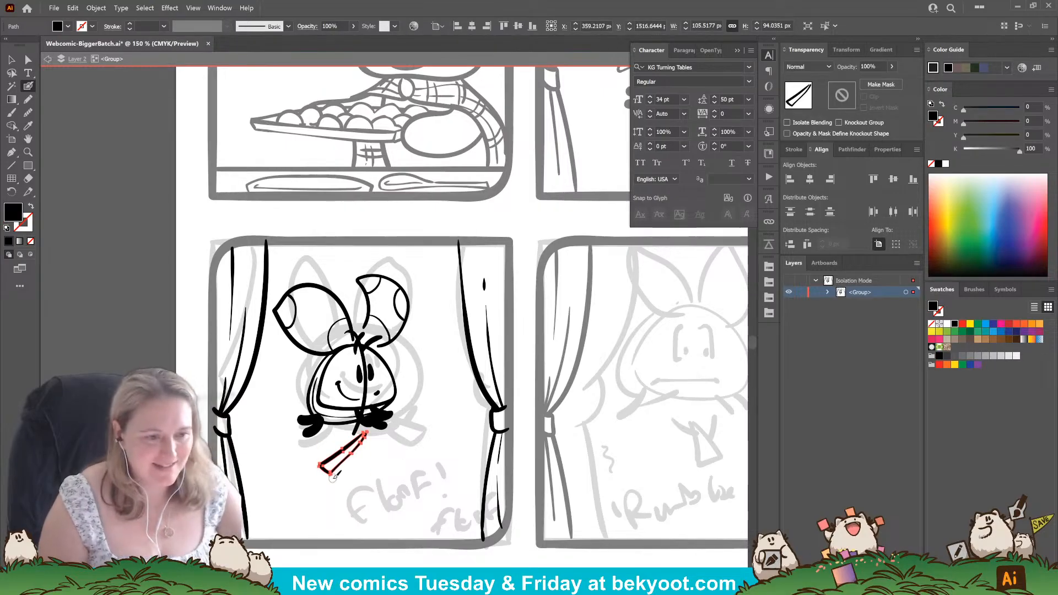
pyautogui.hotkey('ctrl', 'z')
pyautogui.hscroll(3, 394, 447)
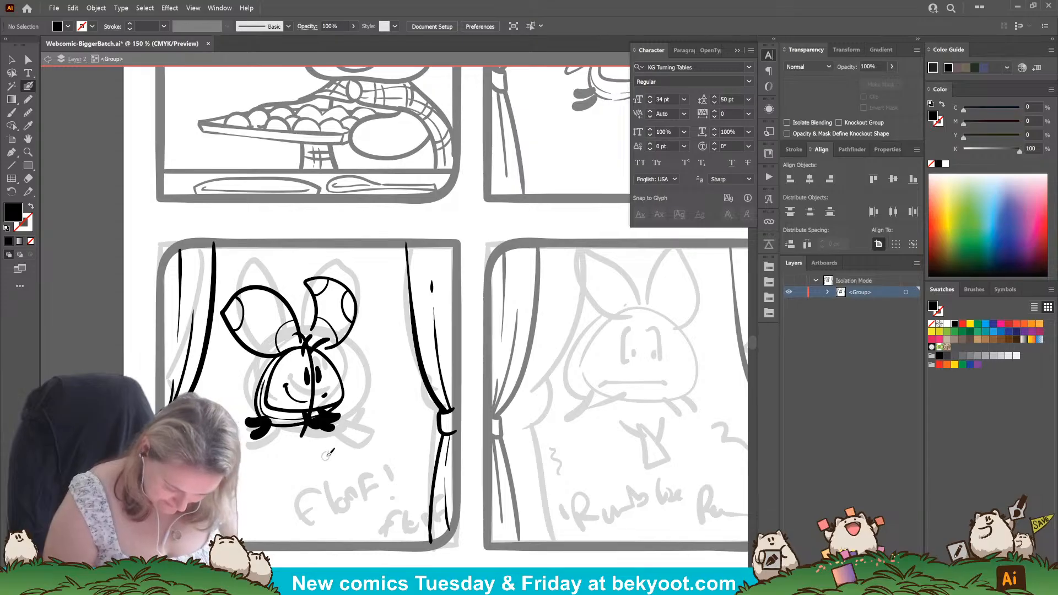
# Move the floof's solid black right foot out beside the body and delete the leftover foot strokes beneath the face.
pyautogui.moveTo(318, 414)
pyautogui.mouseDown()
pyautogui.moveTo(339, 422)
pyautogui.moveTo(333, 429)
pyautogui.moveTo(383, 389)
pyautogui.mouseUp()
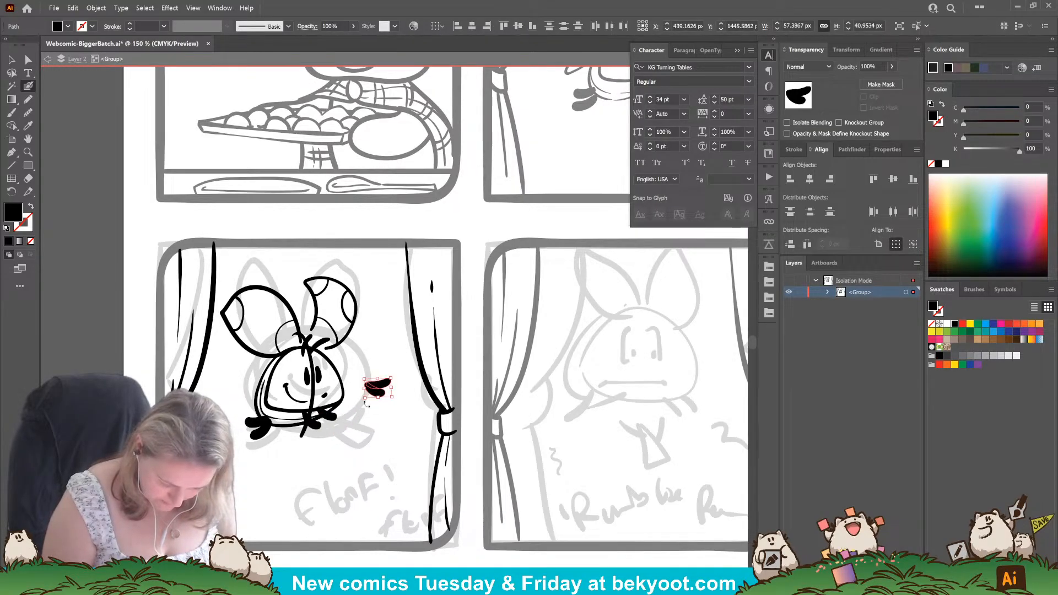
pyautogui.click(317, 424)
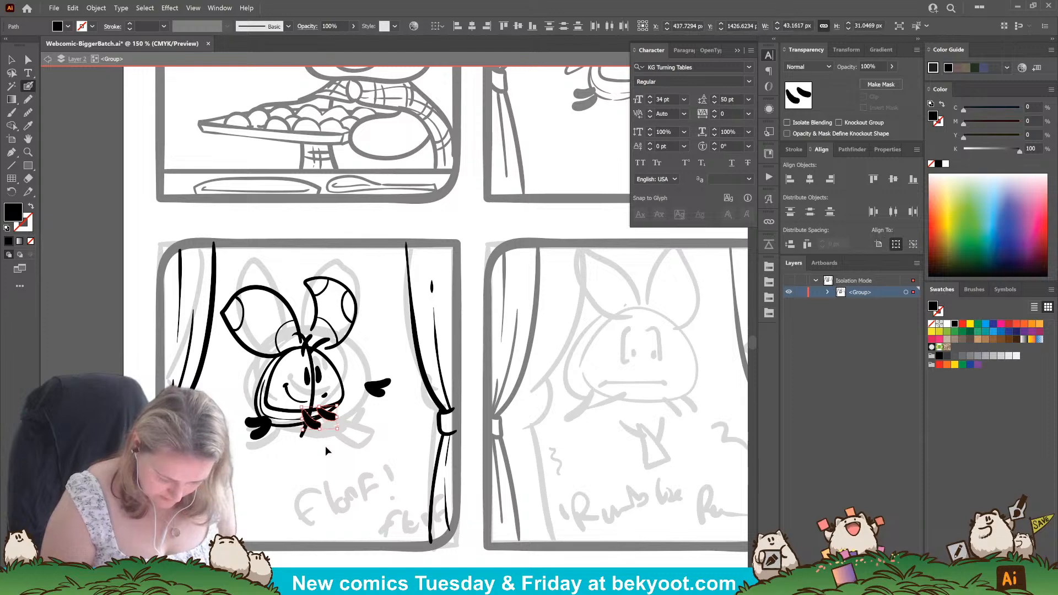
pyautogui.press('Delete')
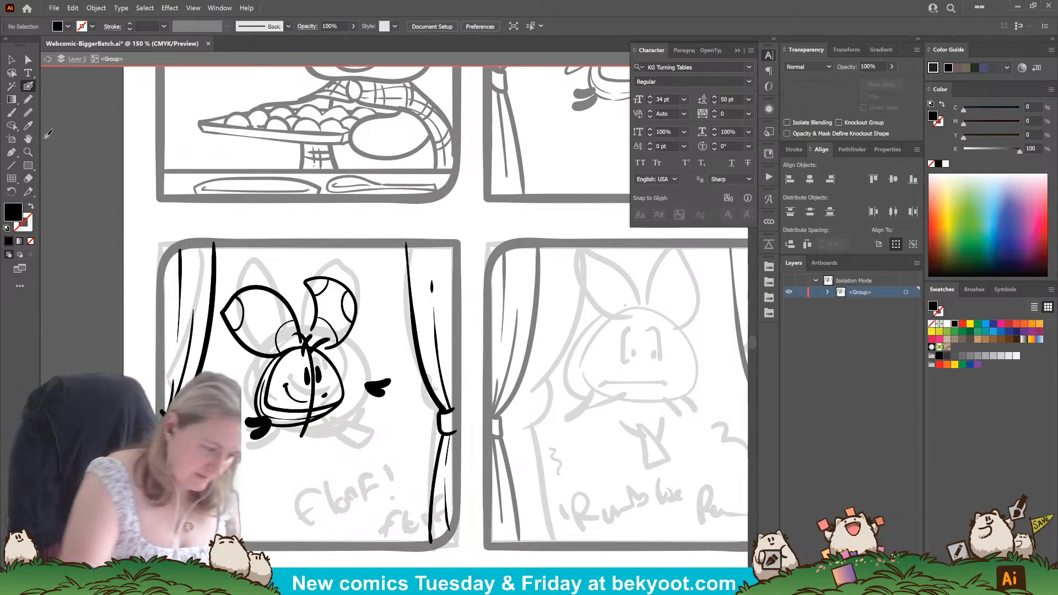
# Ink a recorder below the floof's face: a tapered mouthpiece and a long rounded barrel slanting down to the right.
pyautogui.moveTo(324, 423); pyautogui.dragTo(332, 419)
pyautogui.hotkey('ctrl', 'z')
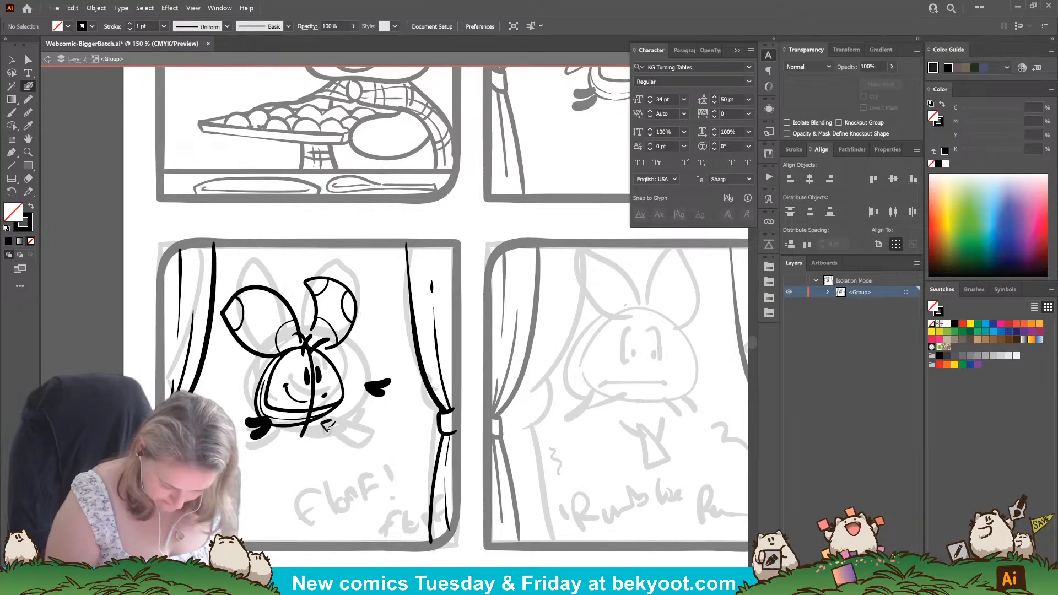
pyautogui.moveTo(323, 422); pyautogui.dragTo(329, 434)
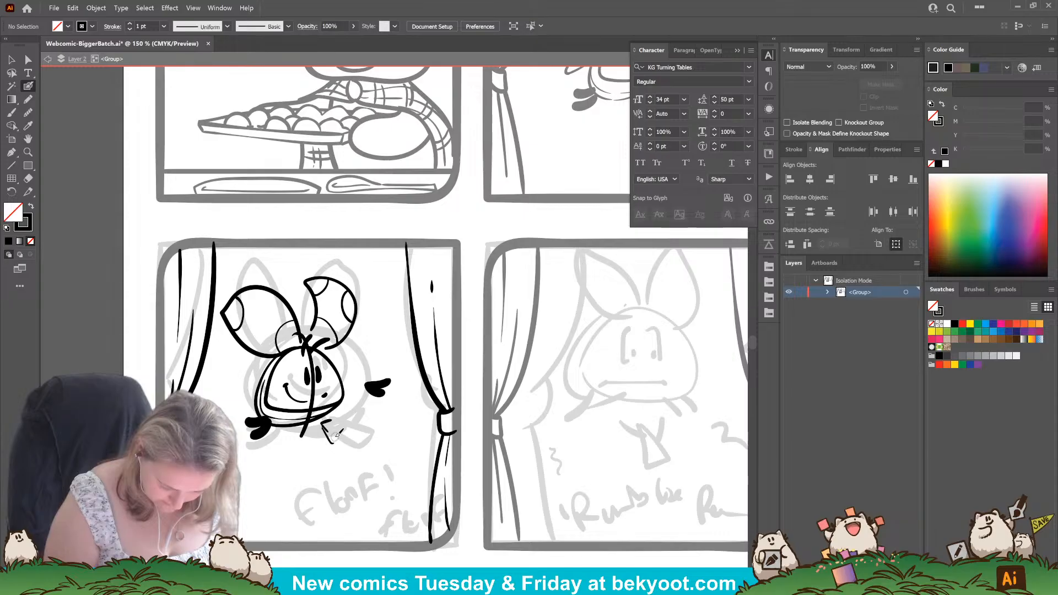
pyautogui.moveTo(335, 435)
pyautogui.mouseDown()
pyautogui.moveTo(349, 429)
pyautogui.moveTo(338, 425)
pyautogui.moveTo(345, 433)
pyautogui.mouseUp()
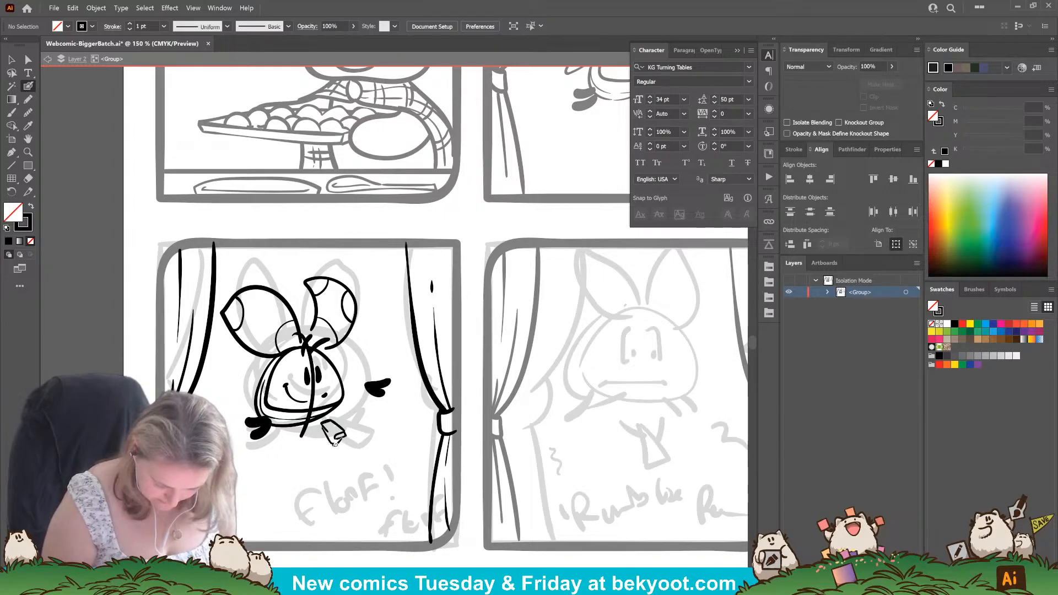
pyautogui.moveTo(361, 483)
pyautogui.mouseDown()
pyautogui.moveTo(374, 492)
pyautogui.moveTo(357, 435)
pyautogui.mouseUp()
pyautogui.keyDown('ctrl'); pyautogui.click(375, 493); pyautogui.keyUp('ctrl')
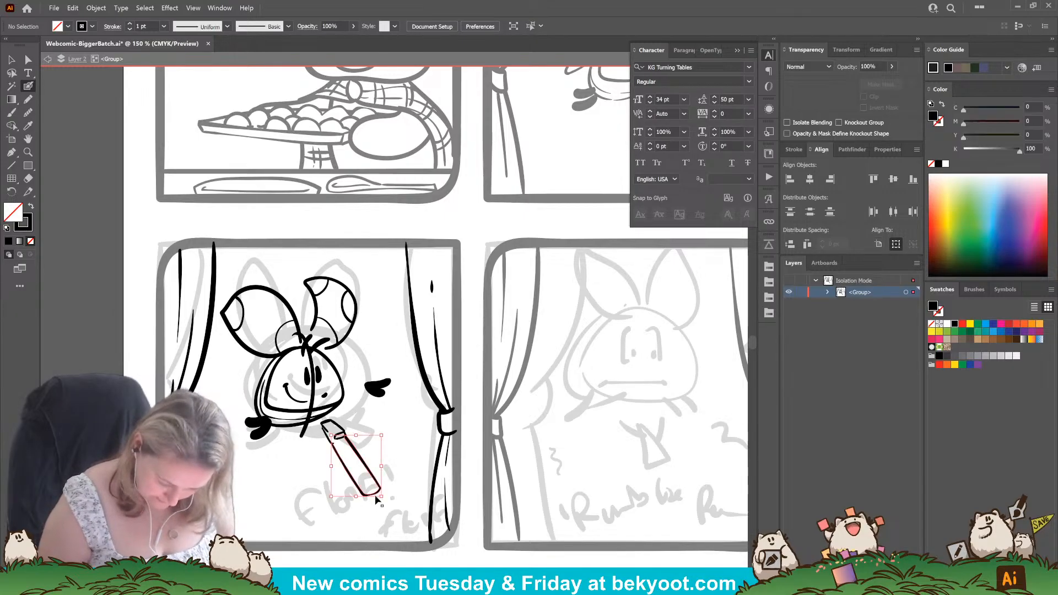
# Scale the recorder's barrel down slightly and narrow it to line up with the mouthpiece.
pyautogui.moveTo(381, 497); pyautogui.dragTo(379, 494)
pyautogui.keyDown('ctrl'); pyautogui.click(375, 446); pyautogui.keyUp('ctrl')
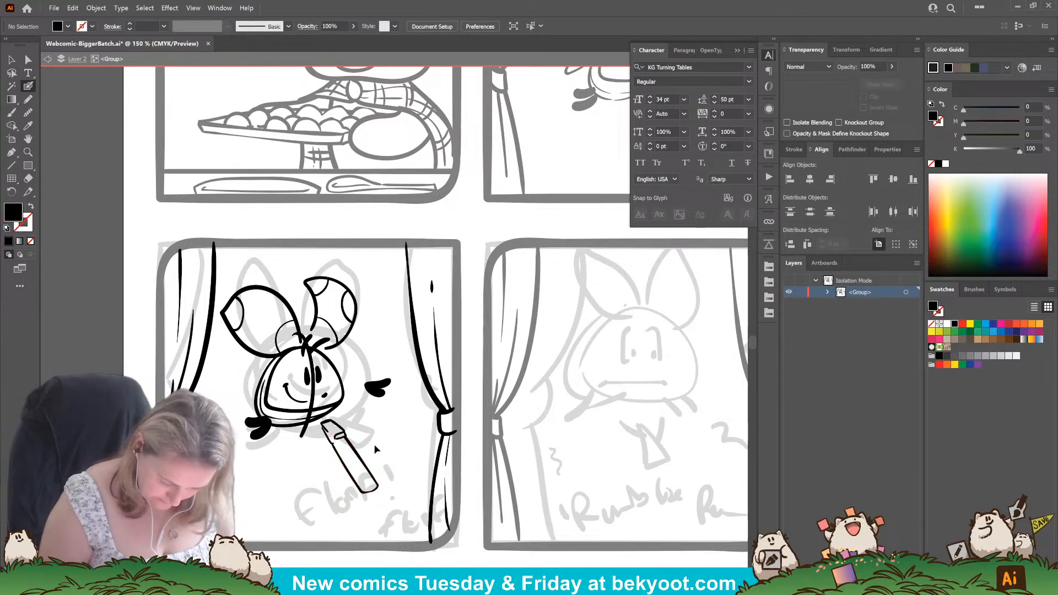
pyautogui.keyDown('ctrl'); pyautogui.click(375, 493); pyautogui.keyUp('ctrl')
pyautogui.hotkey('ctrl', 'z')
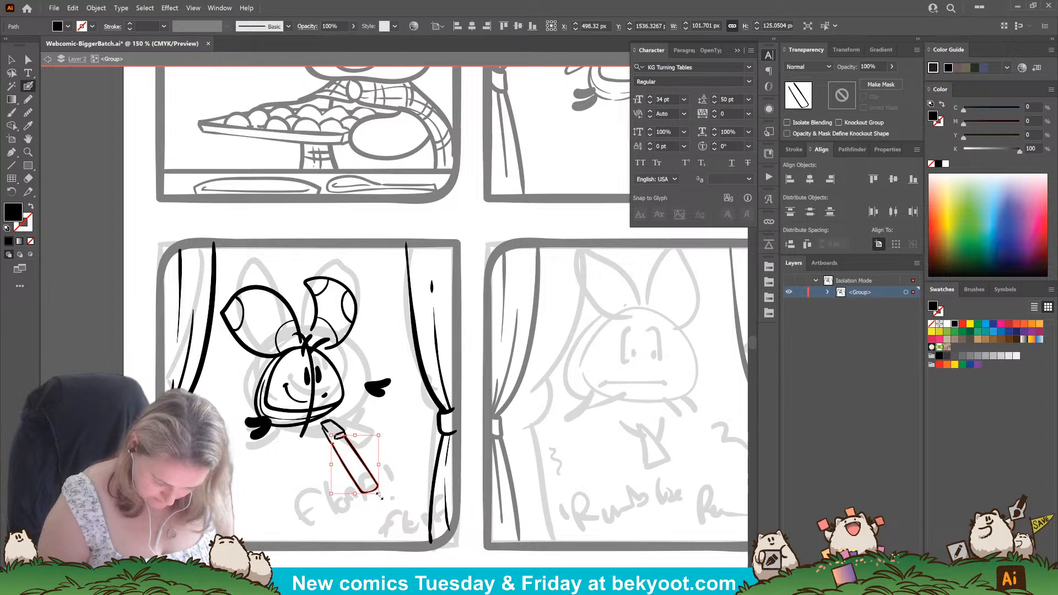
pyautogui.moveTo(380, 496); pyautogui.dragTo(405, 525)
pyautogui.hotkey('ctrl', 'z')
pyautogui.keyDown('ctrl'); pyautogui.click(353, 435); pyautogui.keyUp('ctrl')
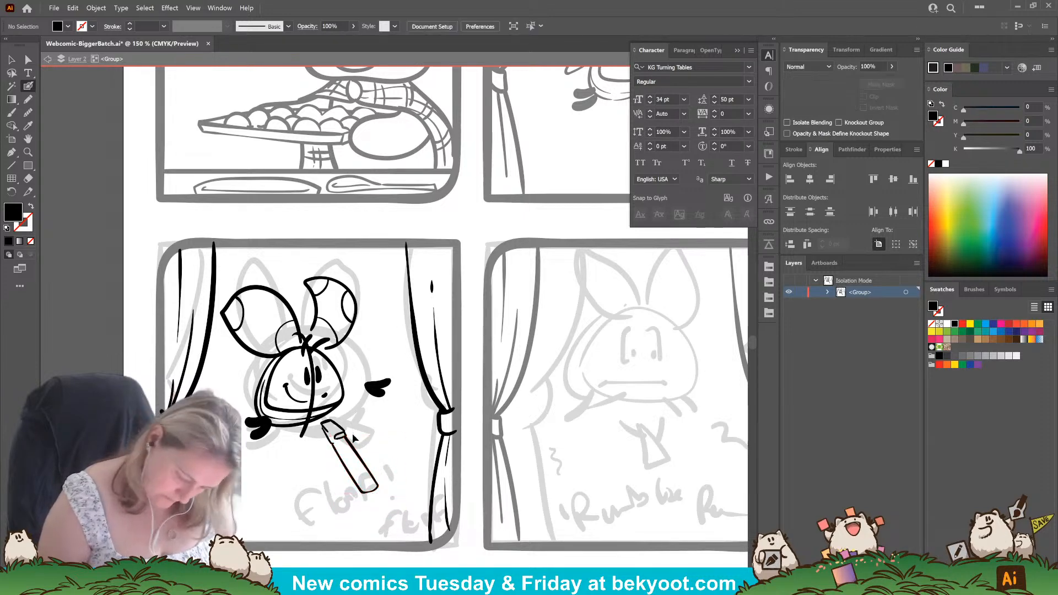
pyautogui.keyDown('ctrl'); pyautogui.click(343, 453); pyautogui.keyUp('ctrl')
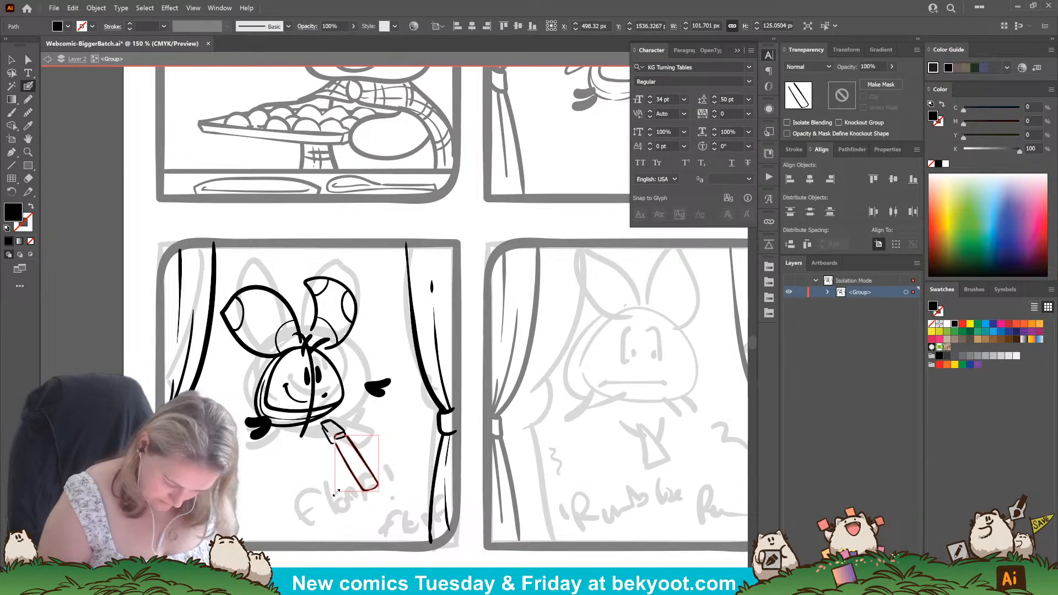
pyautogui.moveTo(336, 492); pyautogui.dragTo(336, 491)
pyautogui.moveTo(385, 432); pyautogui.dragTo(383, 431)
pyautogui.moveTo(357, 458); pyautogui.dragTo(352, 433)
pyautogui.keyDown('ctrl'); pyautogui.click(400, 445); pyautogui.keyUp('ctrl')
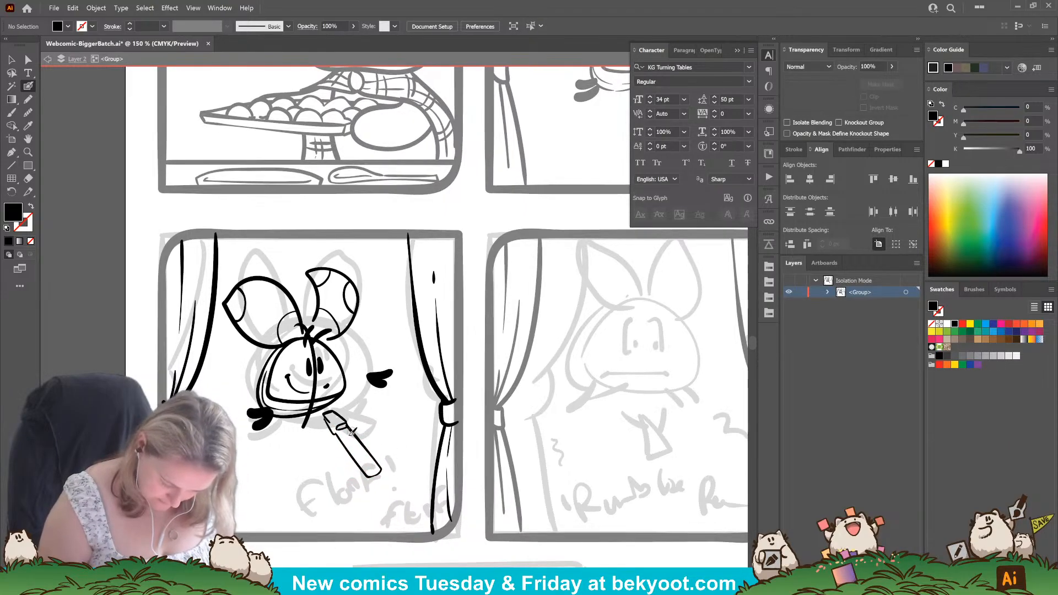
# Ink a row of small finger holes and the round end opening on the recorder's barrel, and blacken the mouthpiece window.
pyautogui.hotkey('shift', 'x')
pyautogui.hotkey('shift', 'x')
pyautogui.hotkey('shift', 'x')
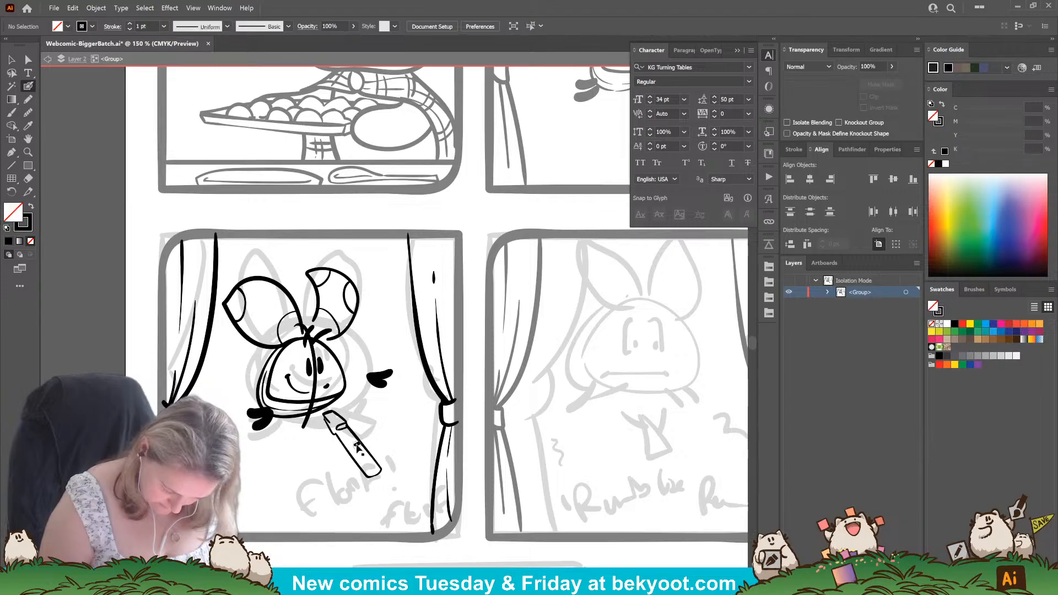
pyautogui.moveTo(358, 444); pyautogui.dragTo(372, 466)
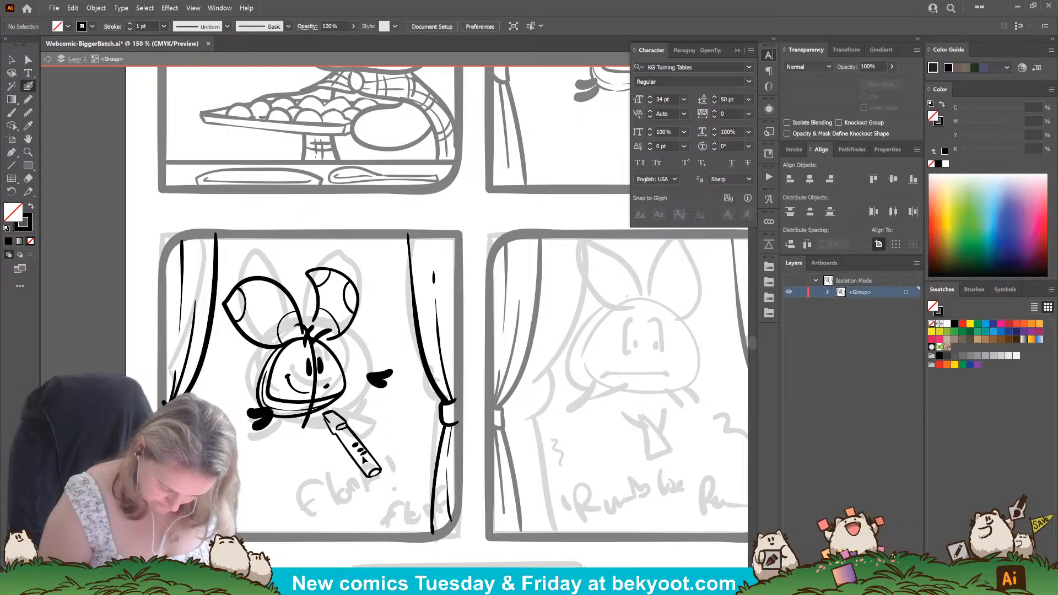
pyautogui.hotkey('shift', 'x')
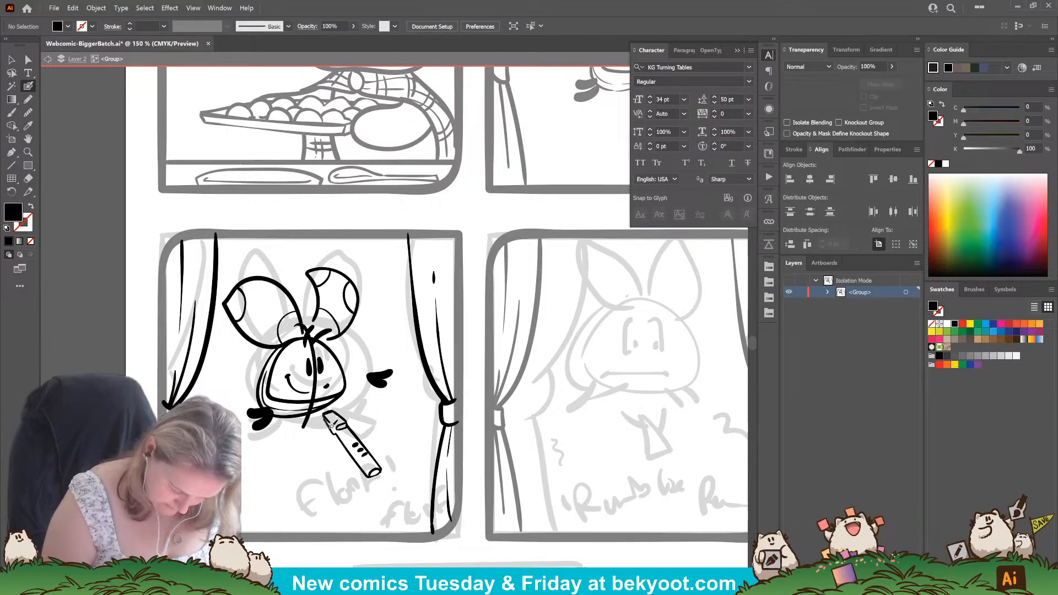
pyautogui.hotkey('shift', 'x')
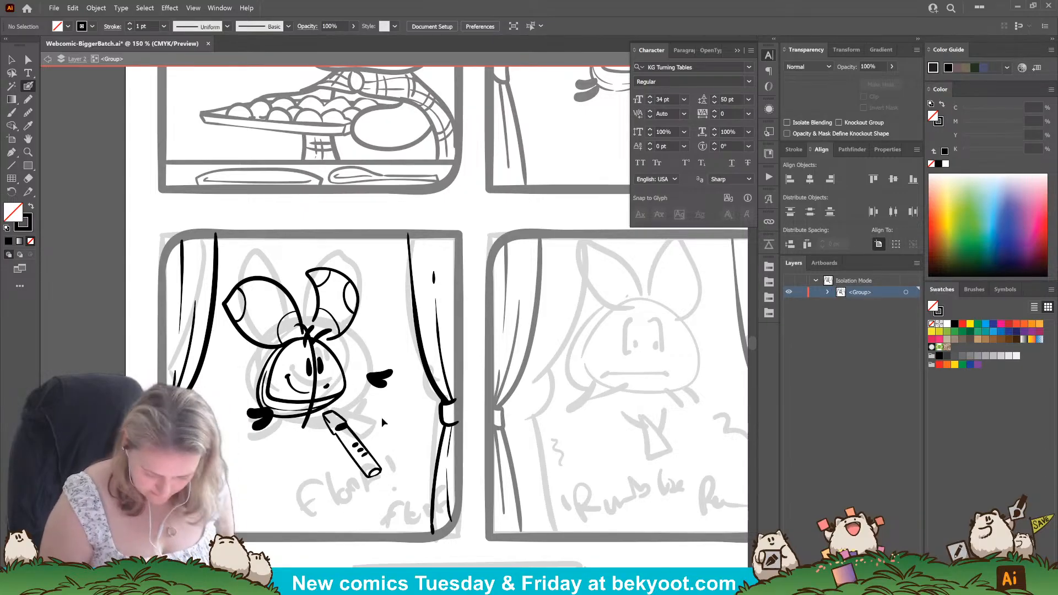
# Group the recorder's strokes and scale the group down to about 71 by 102 px, keeping its diagonal slant.
pyautogui.moveTo(326, 499); pyautogui.dragTo(322, 496)
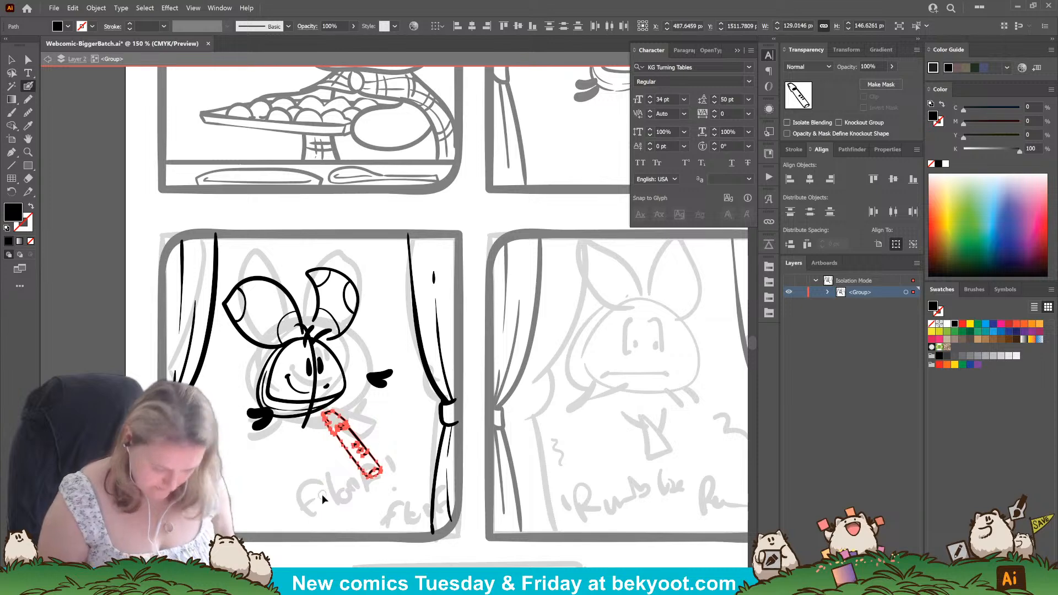
pyautogui.hotkey('ctrl', 'g')
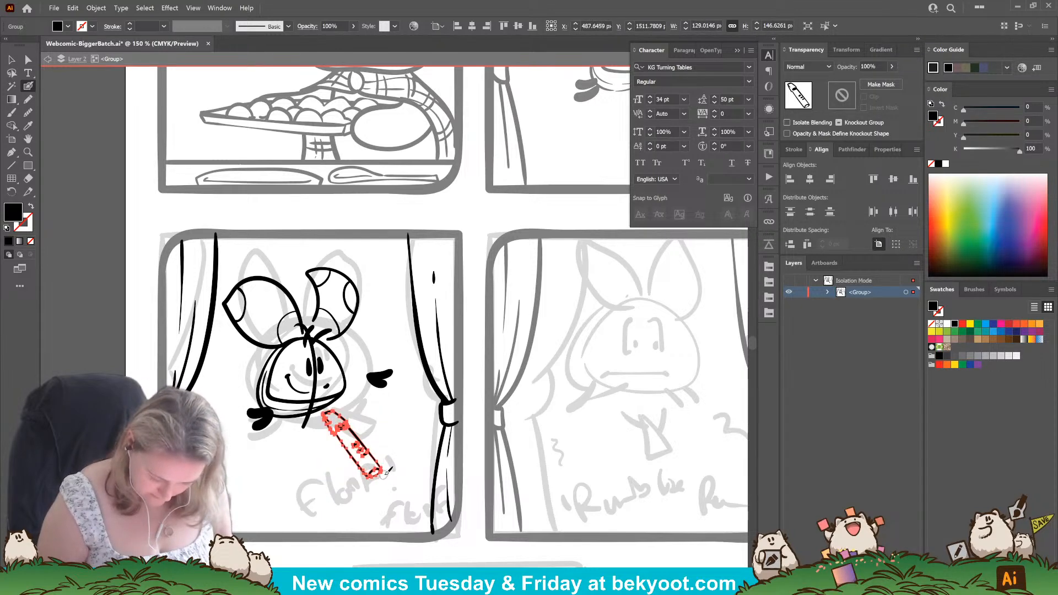
pyautogui.moveTo(383, 479); pyautogui.dragTo(366, 415)
pyautogui.keyDown('ctrl'); pyautogui.click(387, 428); pyautogui.keyUp('ctrl')
pyautogui.keyDown('ctrl'); pyautogui.click(372, 438); pyautogui.keyUp('ctrl')
pyautogui.keyDown('ctrl'); pyautogui.click(365, 434); pyautogui.keyUp('ctrl')
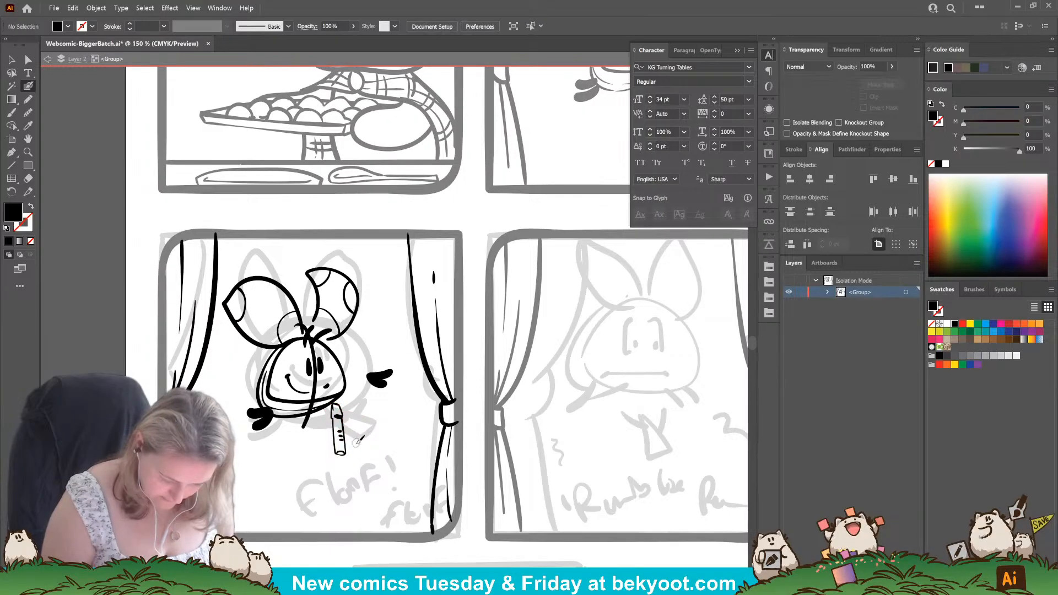
pyautogui.hotkey('ctrl', 'z')
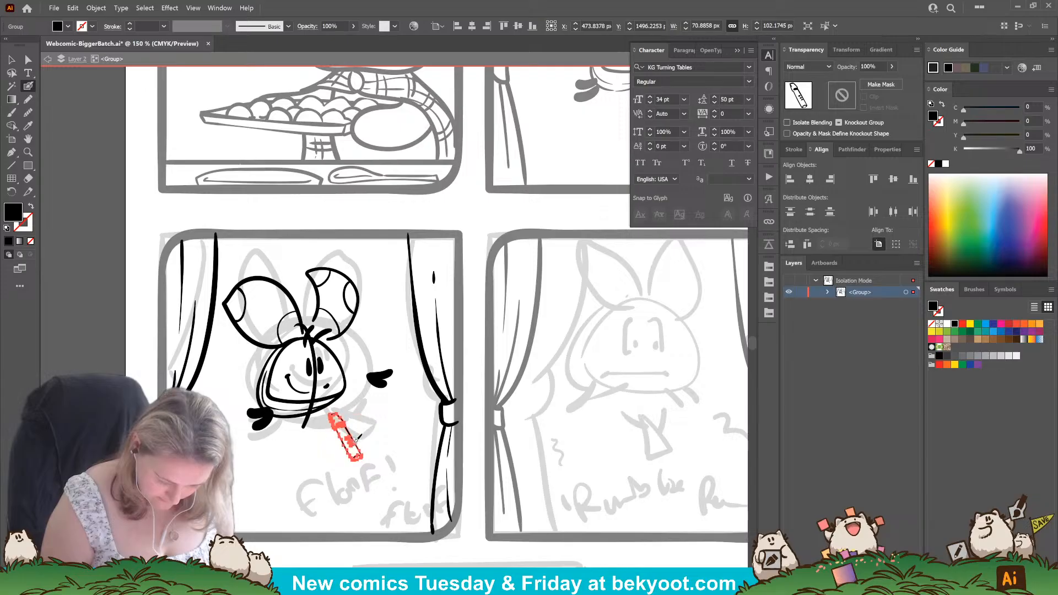
# Position the recorder just under the floof's mouth and ink solid black paws holding it.
pyautogui.moveTo(402, 422)
pyautogui.mouseDown()
pyautogui.moveTo(264, 557)
pyautogui.moveTo(370, 439)
pyautogui.moveTo(318, 449)
pyautogui.moveTo(309, 420)
pyautogui.moveTo(310, 433)
pyautogui.moveTo(297, 435)
pyautogui.moveTo(313, 454)
pyautogui.mouseUp()
pyautogui.keyDown('ctrl'); pyautogui.click(339, 429); pyautogui.keyUp('ctrl')
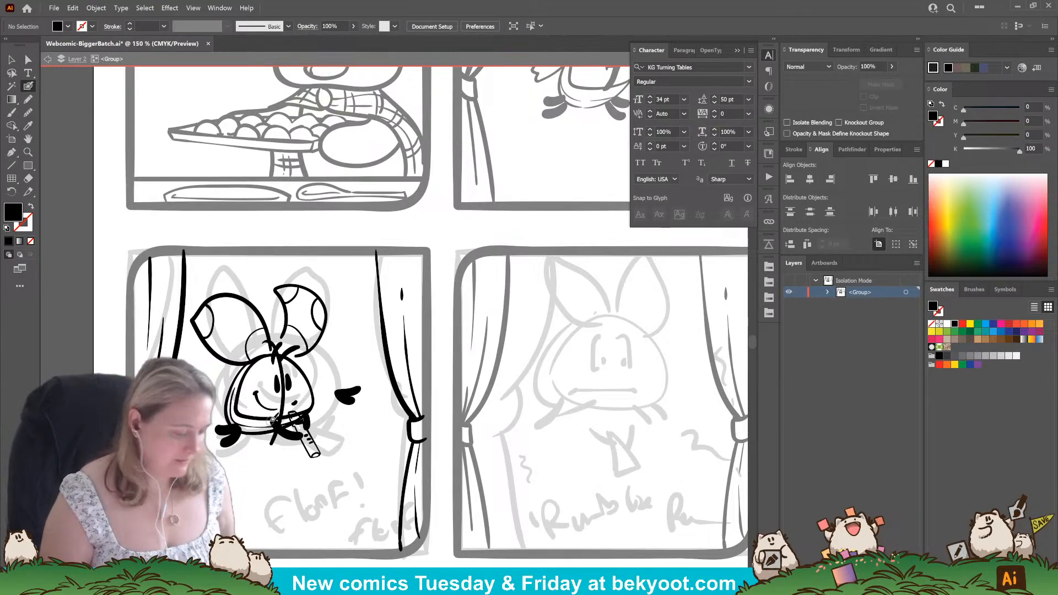
pyautogui.click(340, 391)
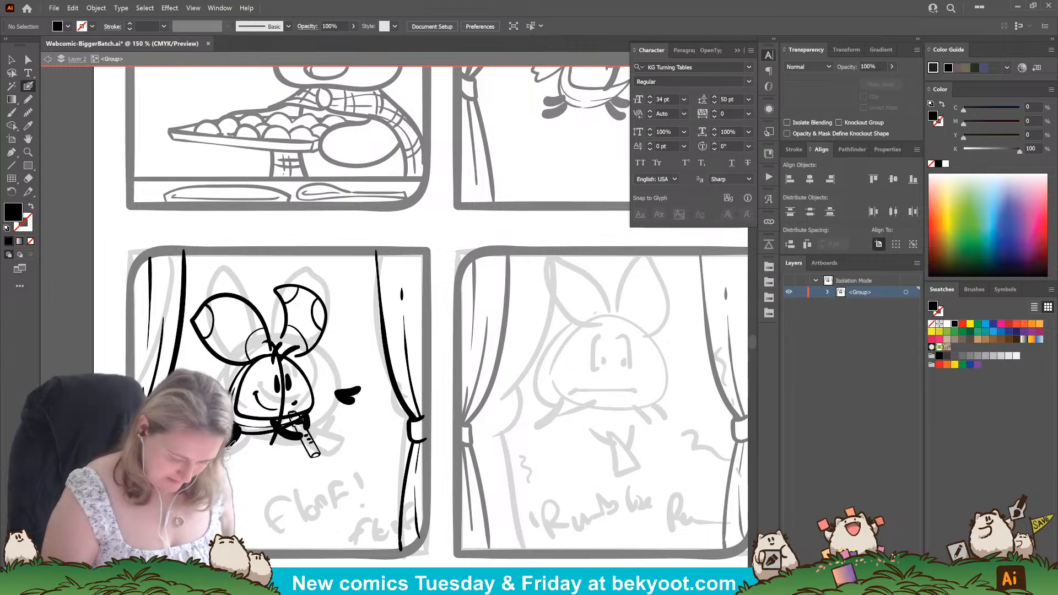
# Rotate the solid black foot at the floof's lower left slightly and nudge it in under the body.
pyautogui.keyDown('ctrl'); pyautogui.keyDown('shift'); pyautogui.click(231, 449); pyautogui.keyUp('shift'); pyautogui.keyUp('ctrl')
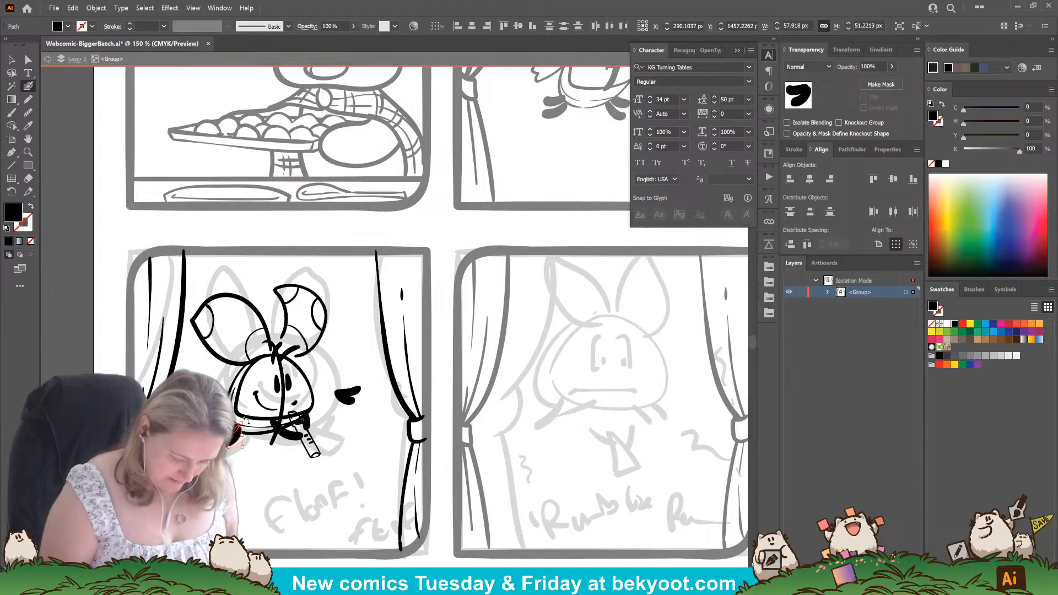
pyautogui.moveTo(245, 425); pyautogui.dragTo(240, 440)
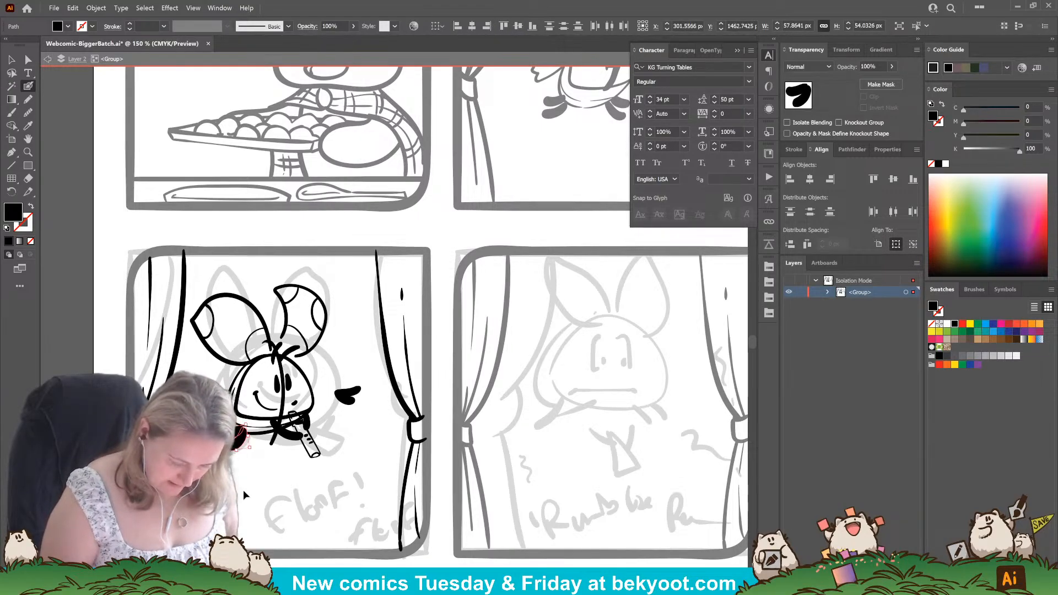
pyautogui.keyDown('ctrl'); pyautogui.click(243, 490); pyautogui.keyUp('ctrl')
pyautogui.moveTo(253, 479); pyautogui.dragTo(283, 481)
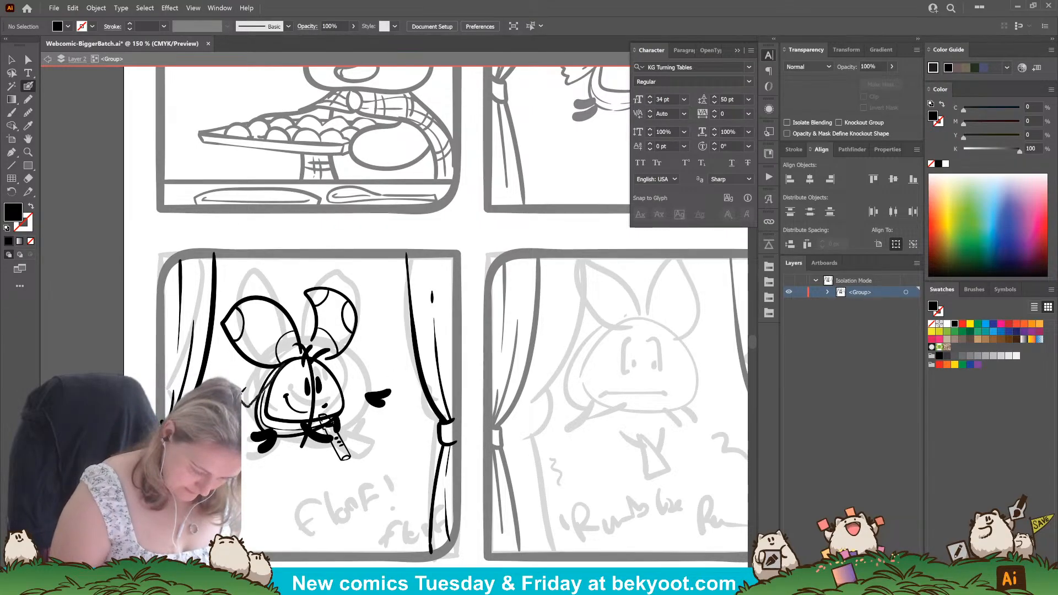
# Draw curved guide lines from each ear down to the head and ink a jagged fur edge along the left one.
pyautogui.hotkey('shift', 'x')
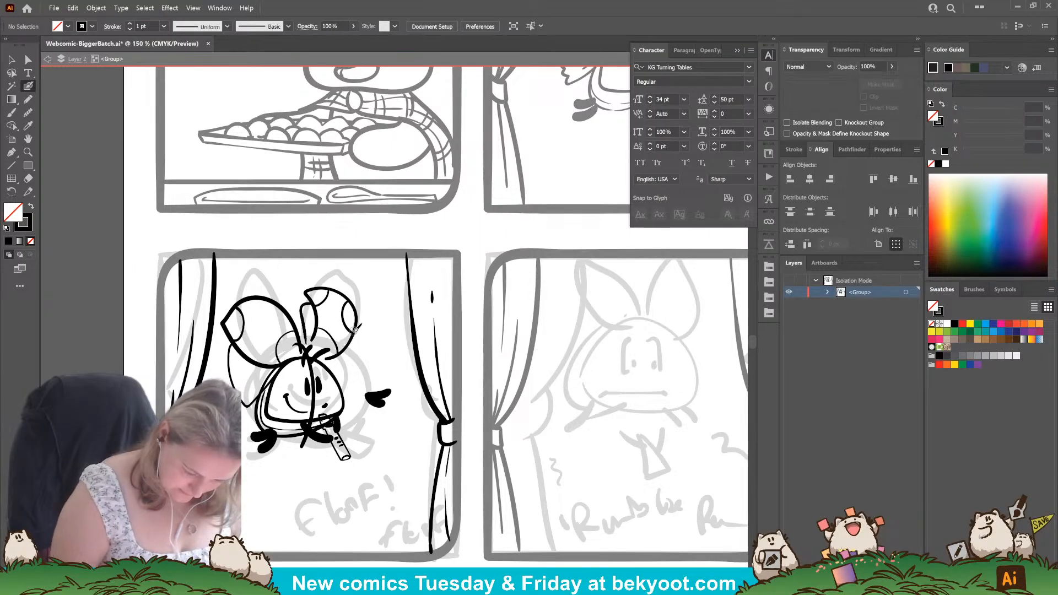
pyautogui.moveTo(357, 321)
pyautogui.mouseDown()
pyautogui.moveTo(371, 350)
pyautogui.moveTo(344, 381)
pyautogui.mouseUp()
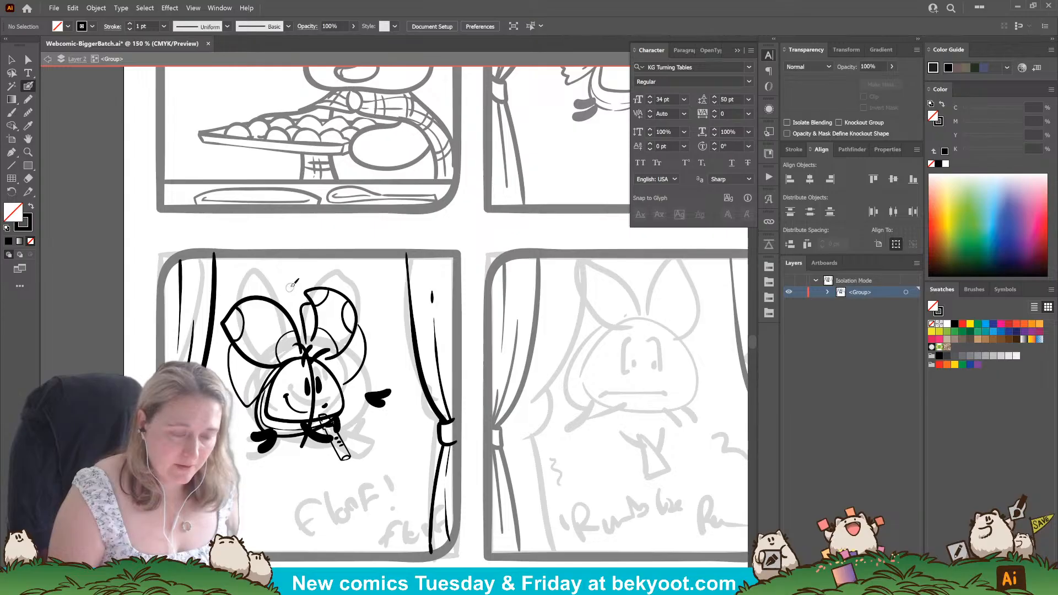
pyautogui.moveTo(382, 380); pyautogui.dragTo(357, 370)
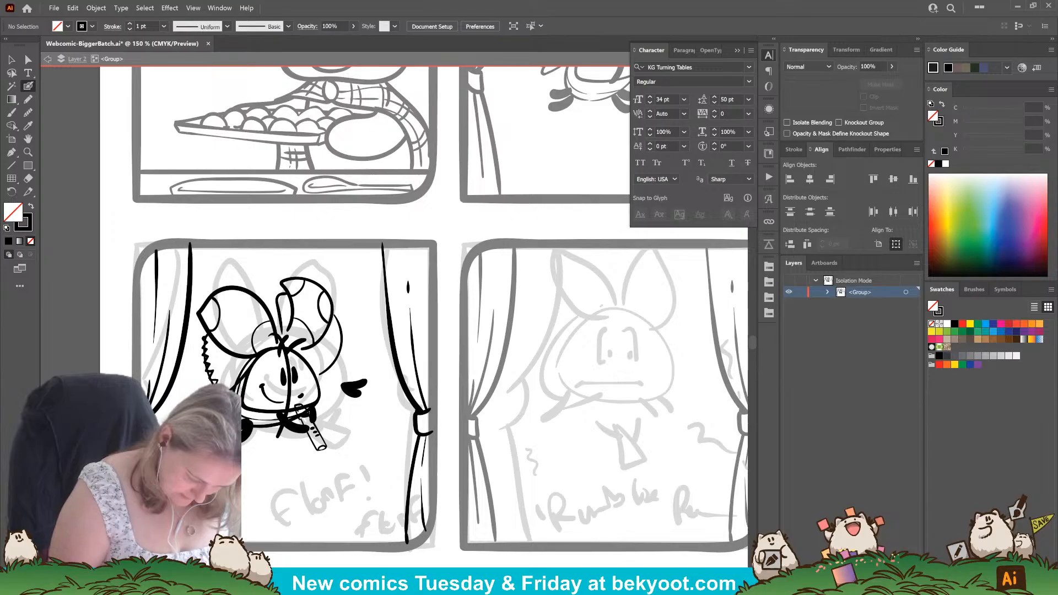
pyautogui.hotkey('shift', 'x')
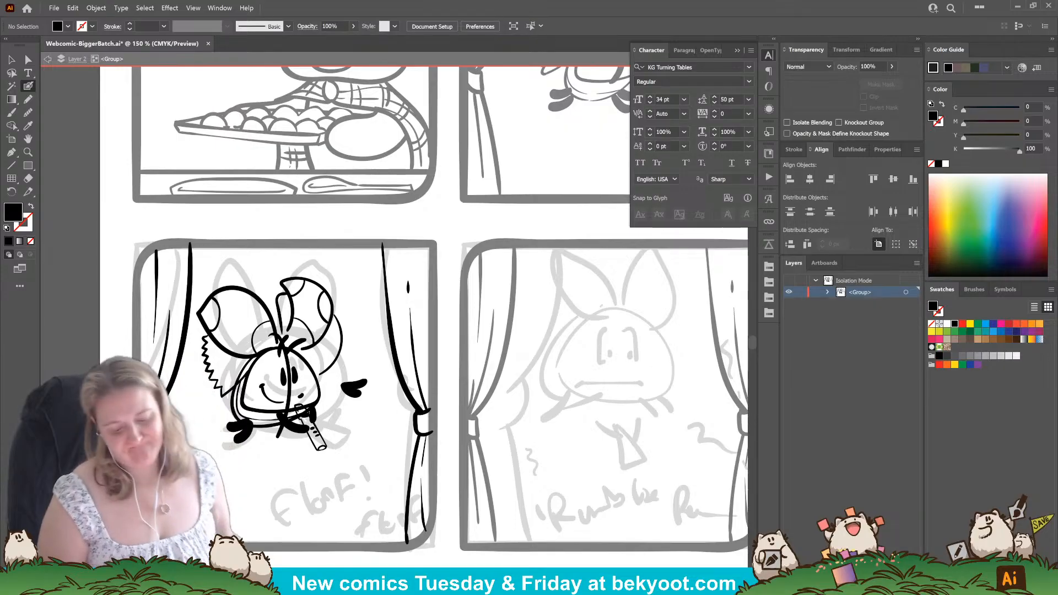
pyautogui.hotkey('shift', 'x')
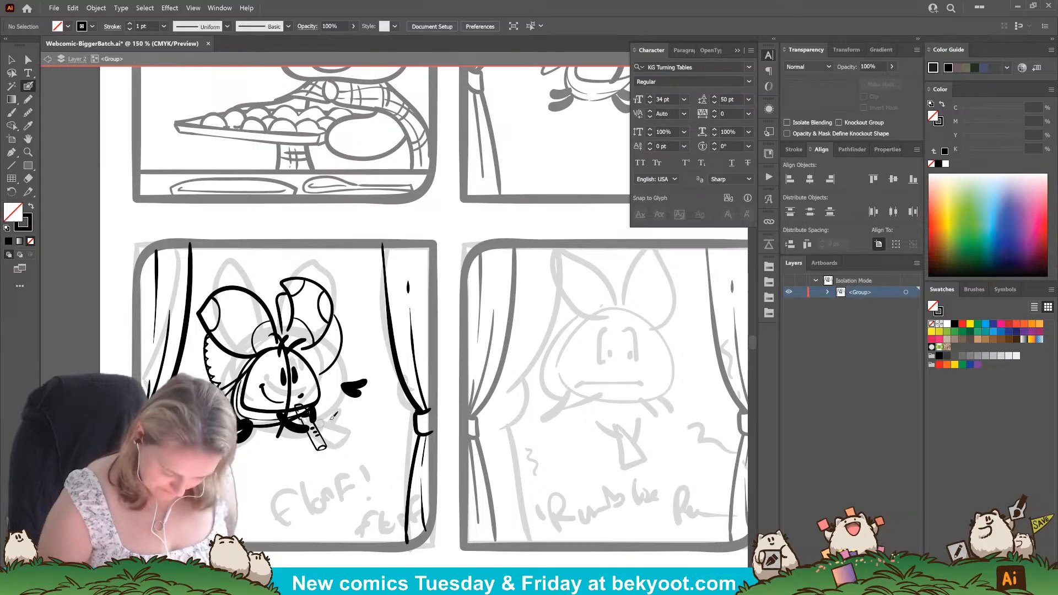
# Move the spare black paw from beside the floof onto the recorder and set its opacity to 50%.
pyautogui.keyDown('ctrl'); pyautogui.click(357, 388); pyautogui.keyUp('ctrl')
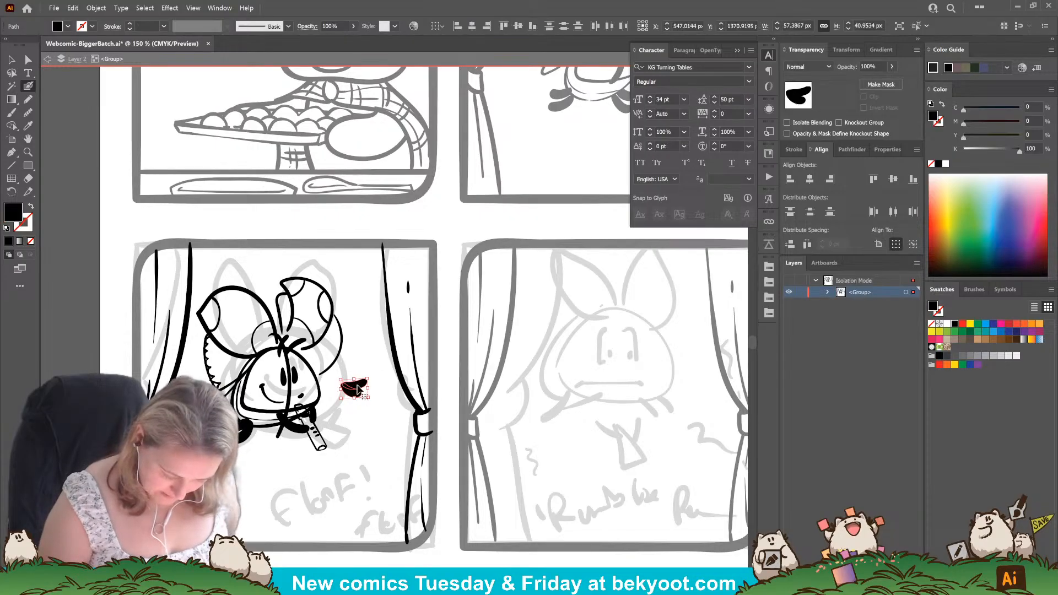
pyautogui.moveTo(357, 389); pyautogui.dragTo(304, 423)
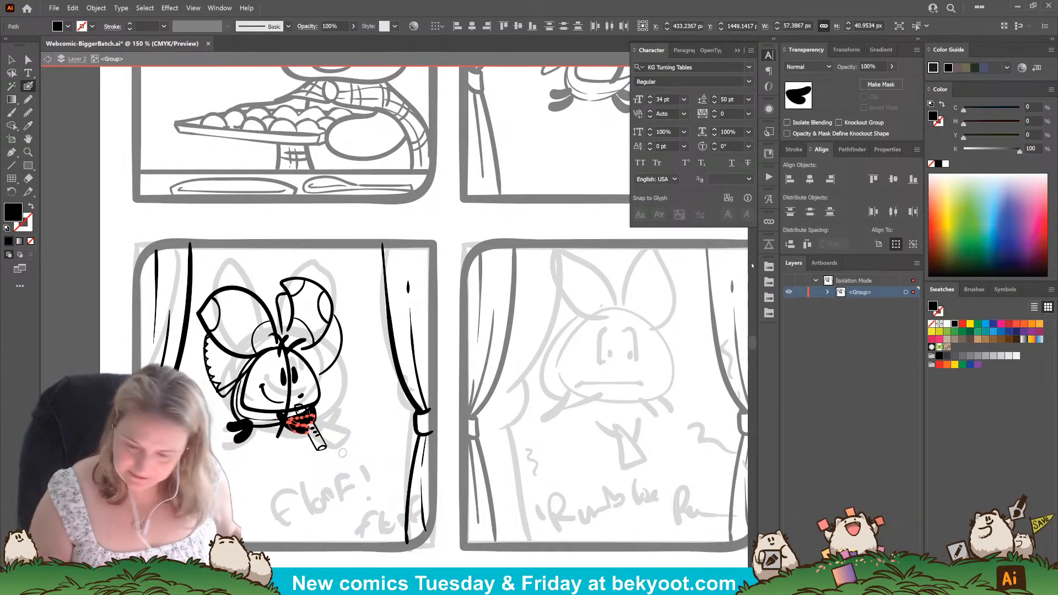
pyautogui.click(880, 65)
pyautogui.write('5')
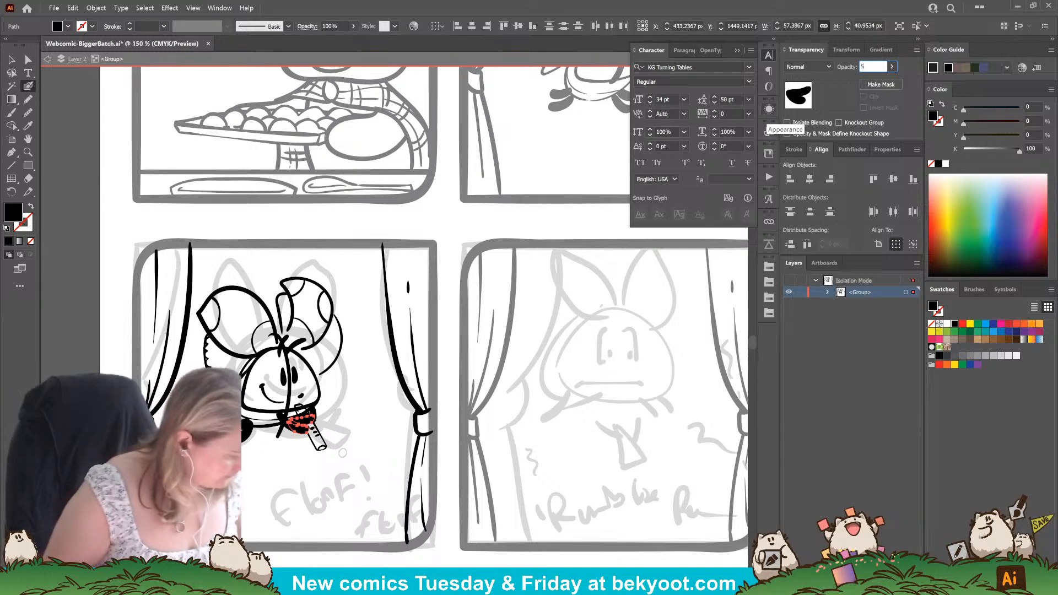
pyautogui.write('0')
pyautogui.press('Return')
pyautogui.hotkey('ctrl', 'shift', 'a')
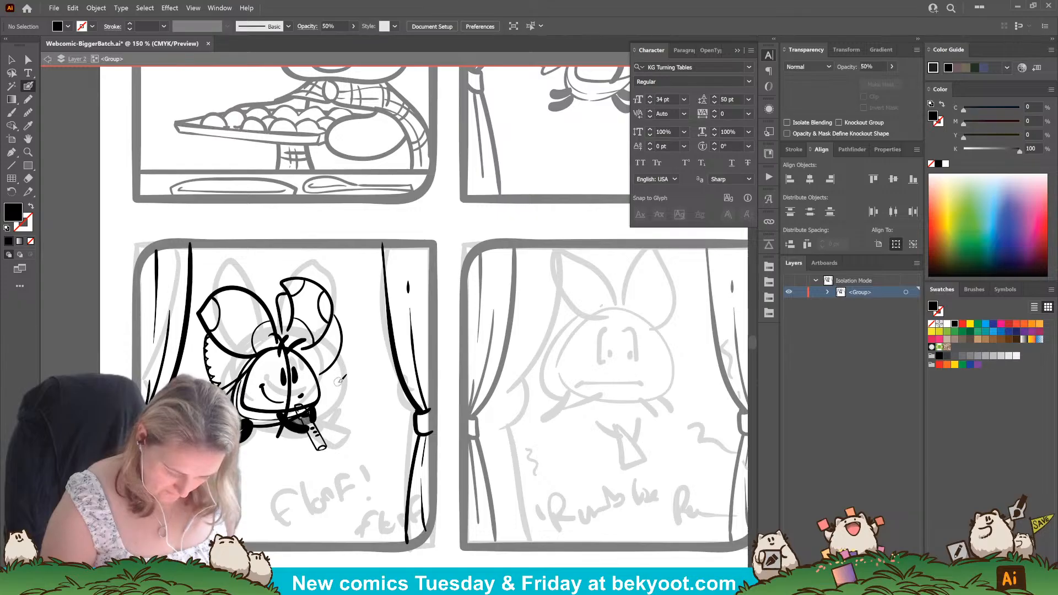
# Remove the left cheek's curved guide line and ink a jagged fur edge along the right cheek's guide.
pyautogui.keyDown('ctrl'); pyautogui.click(241, 380); pyautogui.keyUp('ctrl')
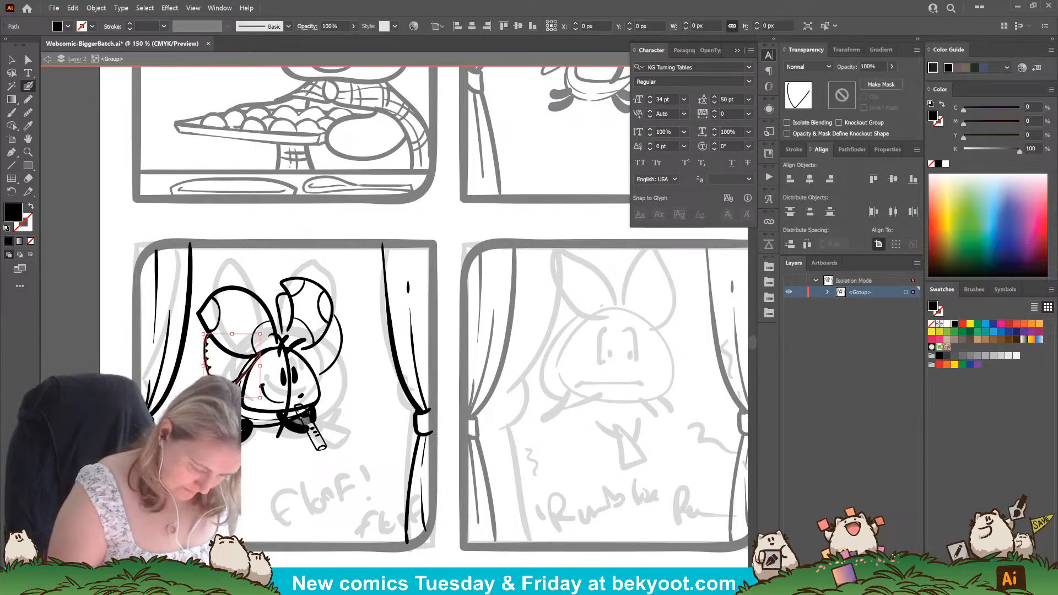
pyautogui.keyDown('ctrl'); pyautogui.click(349, 363); pyautogui.keyUp('ctrl')
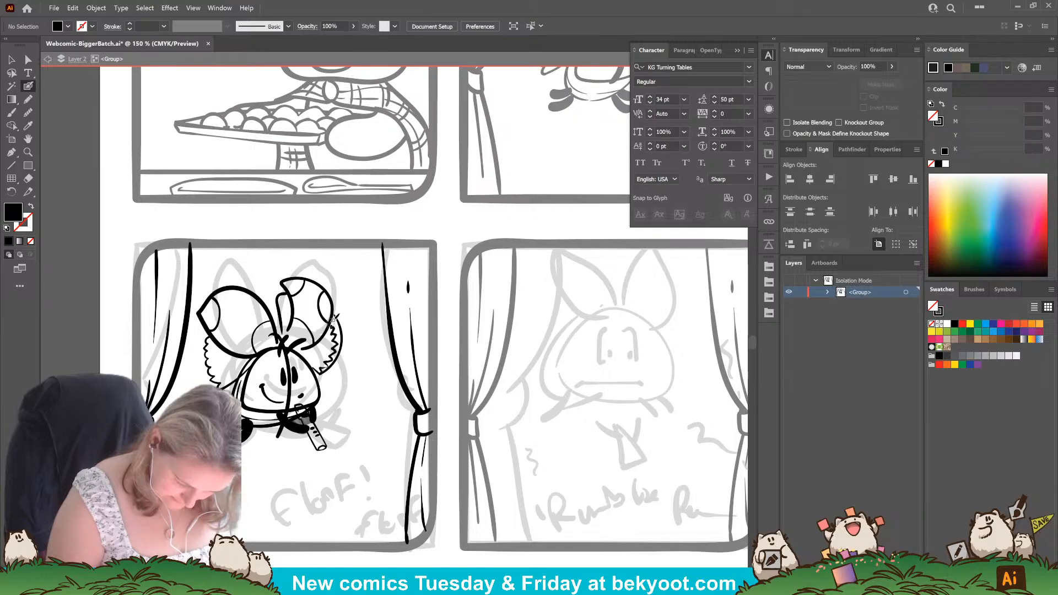
pyautogui.hotkey('shift', 'x')
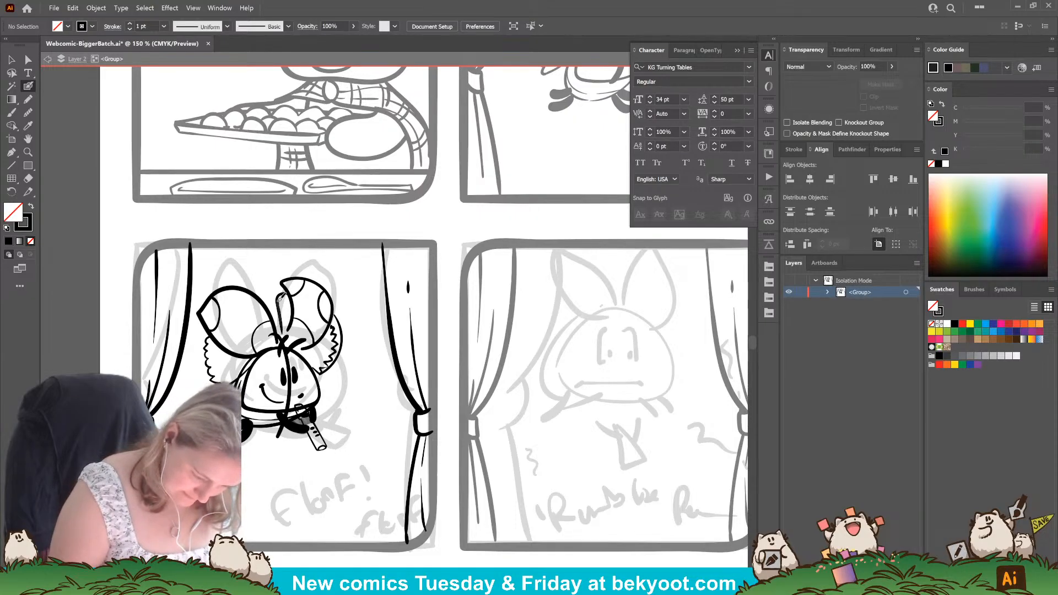
# Ink a small spiky hair tuft between the ears and remove the right cheek's curved guide line.
pyautogui.moveTo(287, 294)
pyautogui.mouseDown()
pyautogui.moveTo(282, 334)
pyautogui.moveTo(320, 375)
pyautogui.mouseUp()
pyautogui.hotkey('ctrl', 'shift', 'a')
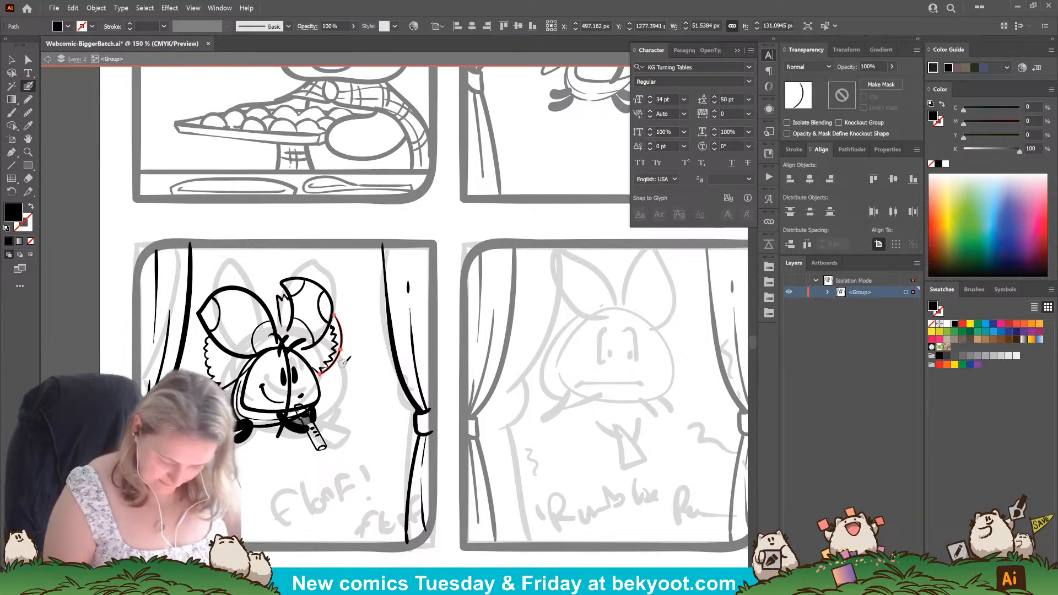
pyautogui.hotkey('ctrl', 'shift', 'a')
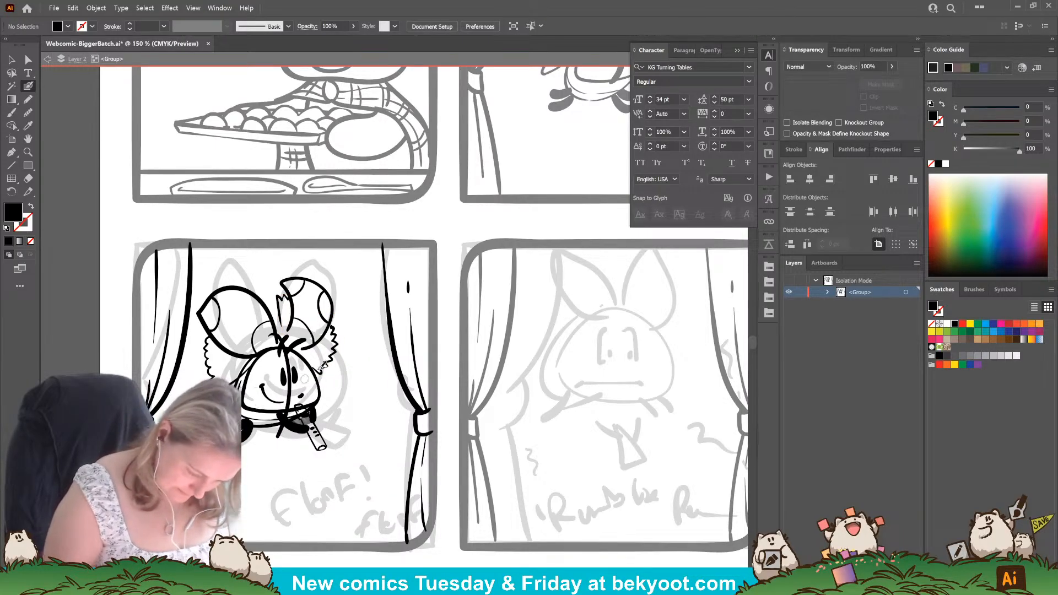
# Ink short fur ticks inside both cheek tufts and trim the upper part of the body outline beside the left cheek.
pyautogui.hotkey('shift', 'x')
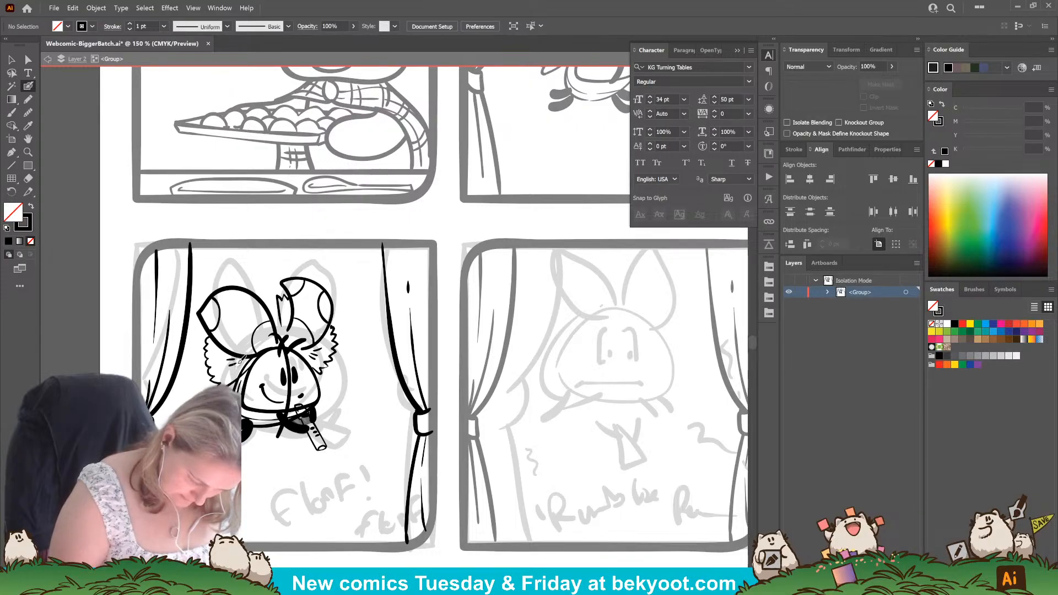
pyautogui.keyDown('ctrl'); pyautogui.click(267, 425); pyautogui.keyUp('ctrl')
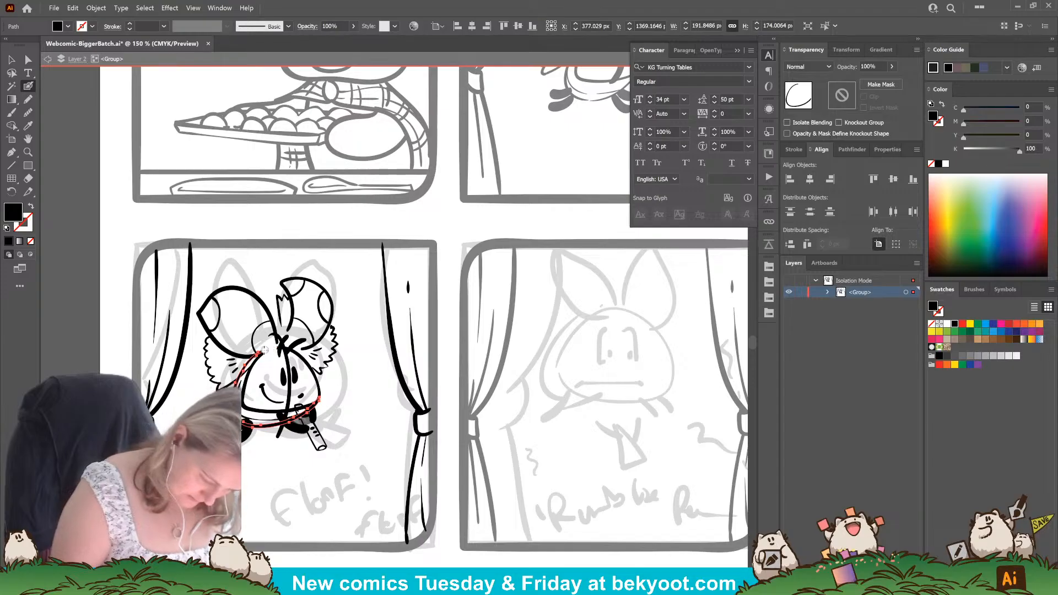
pyautogui.moveTo(242, 369); pyautogui.dragTo(240, 372)
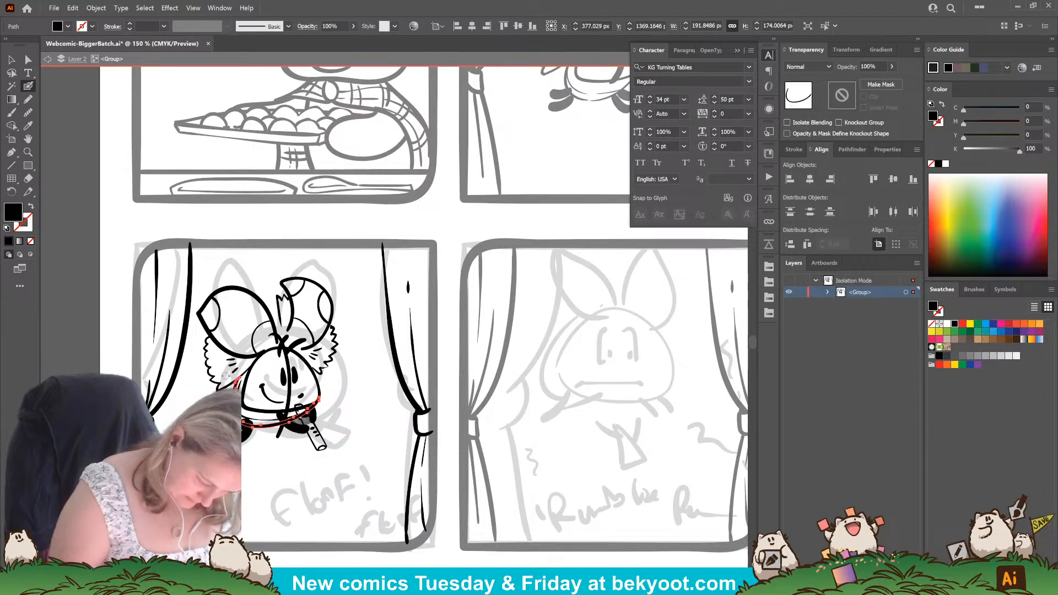
pyautogui.keyDown('ctrl'); pyautogui.click(353, 386); pyautogui.keyUp('ctrl')
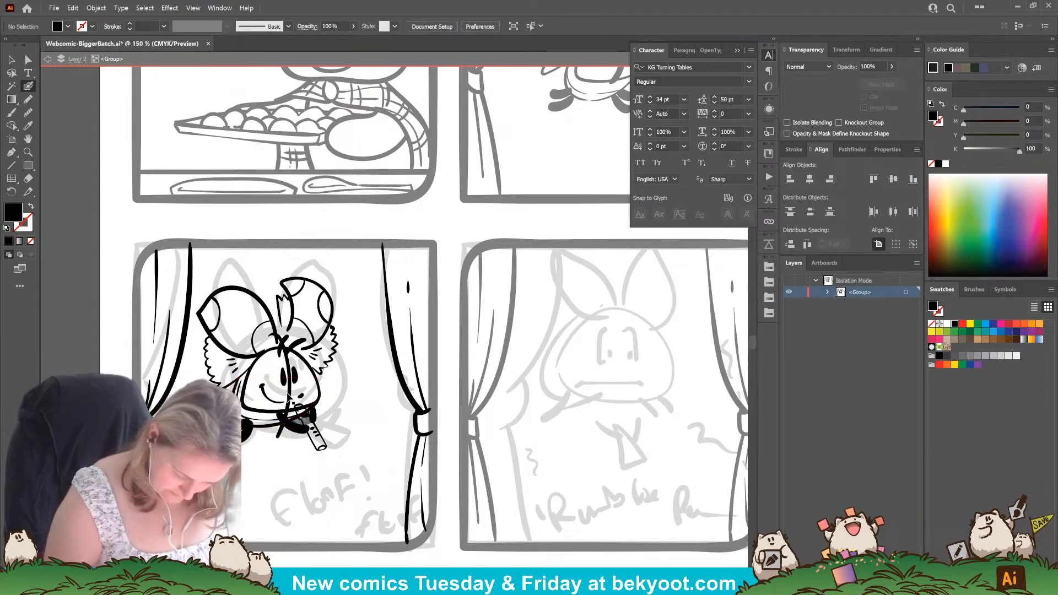
# Delete the vertical construction line running down the middle of the floof's face.
pyautogui.keyDown('ctrl'); pyautogui.click(290, 392); pyautogui.keyUp('ctrl')
pyautogui.press('Delete')
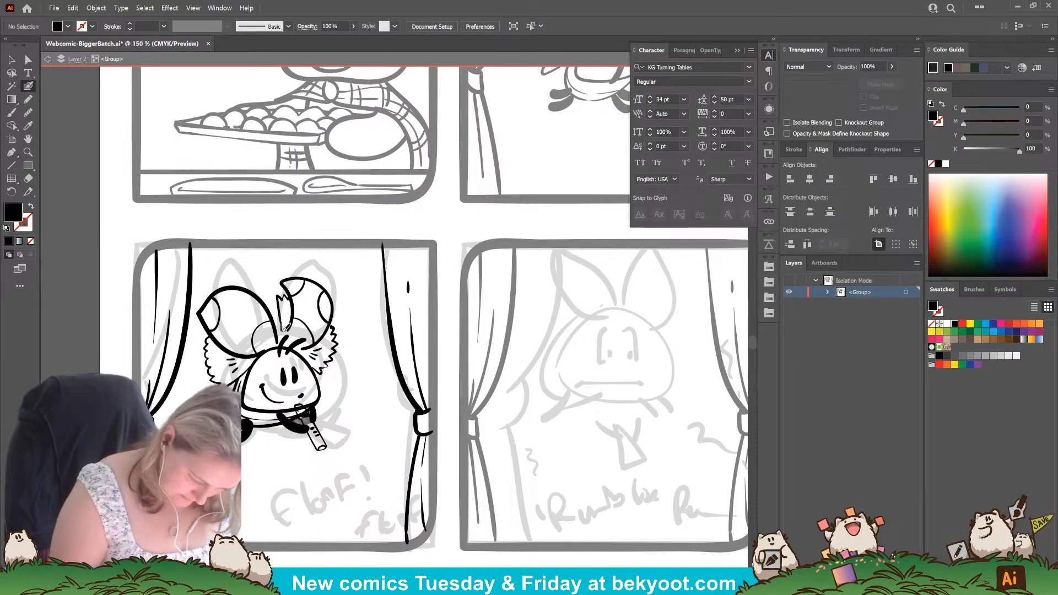
pyautogui.hotkey('shift', 'x')
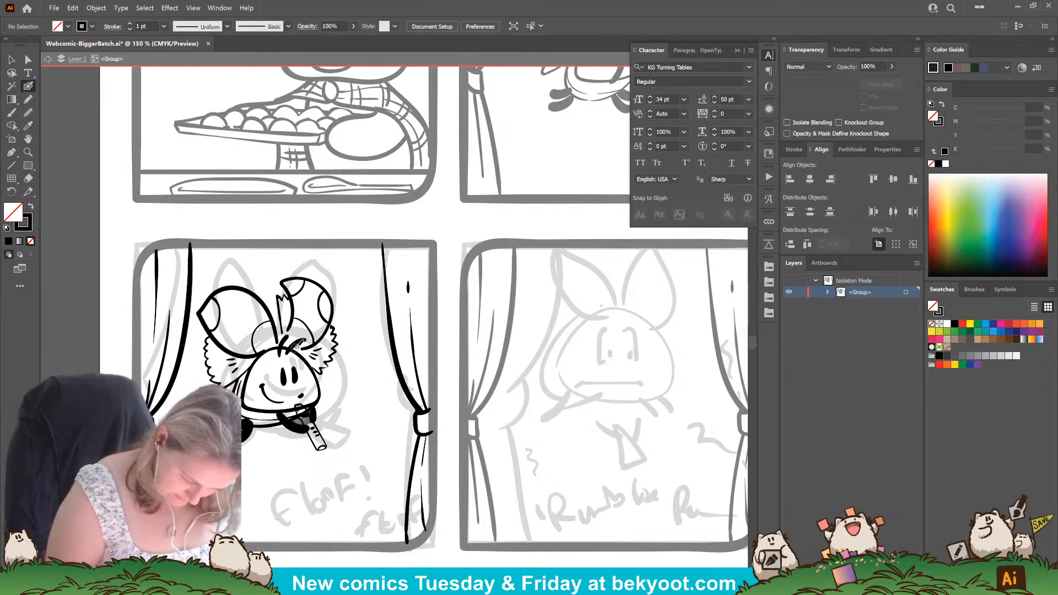
pyautogui.moveTo(317, 342); pyautogui.dragTo(325, 336)
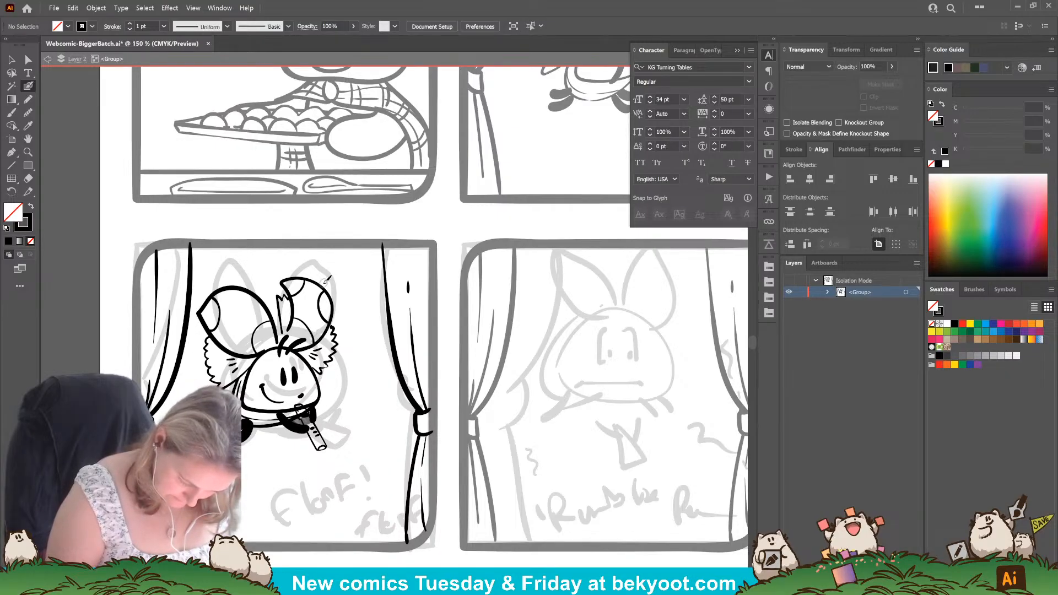
# Refine the left ear's outline at its base anchor point, where it meets the head.
pyautogui.keyDown('ctrl'); pyautogui.click(267, 351); pyautogui.keyUp('ctrl')
pyautogui.press('a')
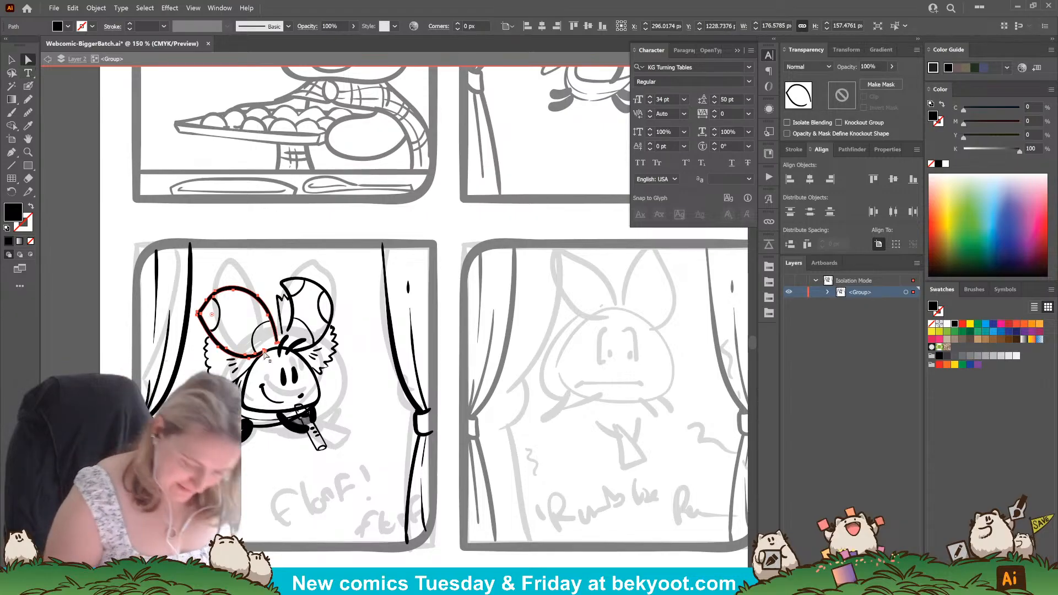
pyautogui.click(264, 351)
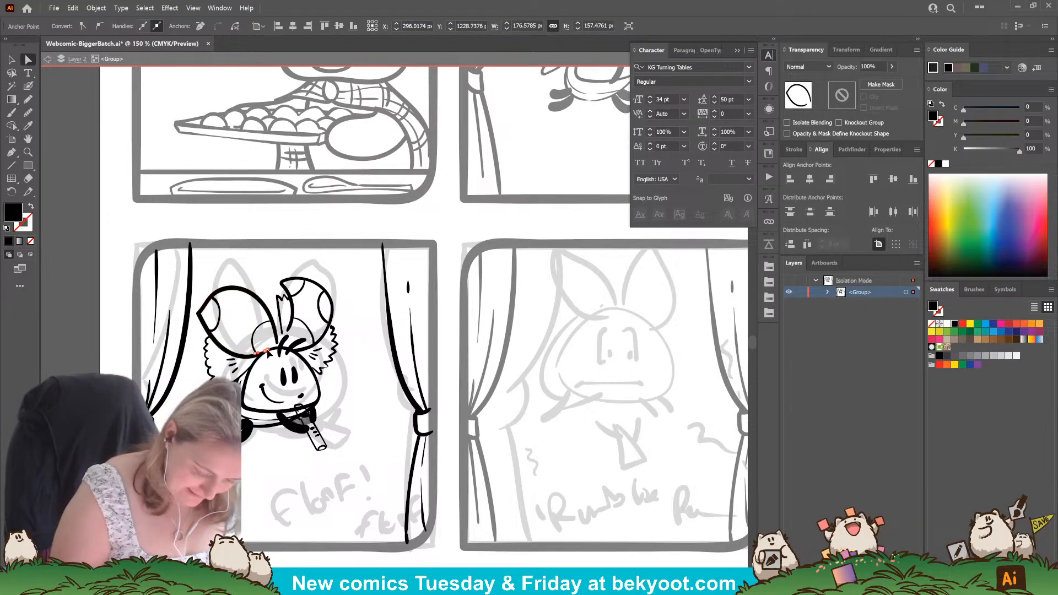
pyautogui.click(351, 411)
pyautogui.scroll(-1, 351, 410)
pyautogui.scroll(-3, 351, 411)
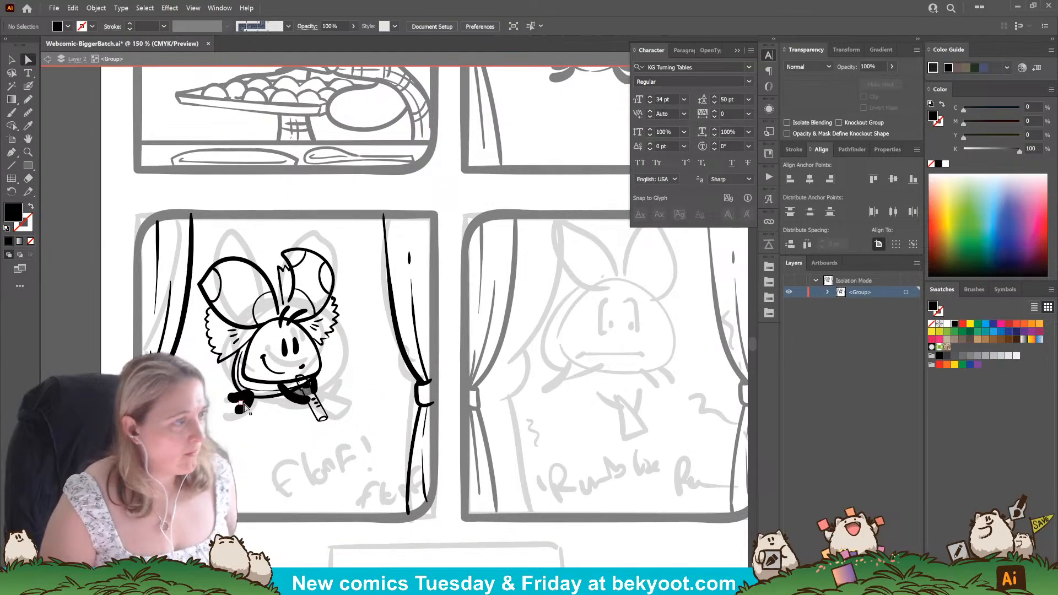
# Stretch the floof's right-hand eye slightly taller and even up the left-hand eye beside it.
pyautogui.click(11, 61)
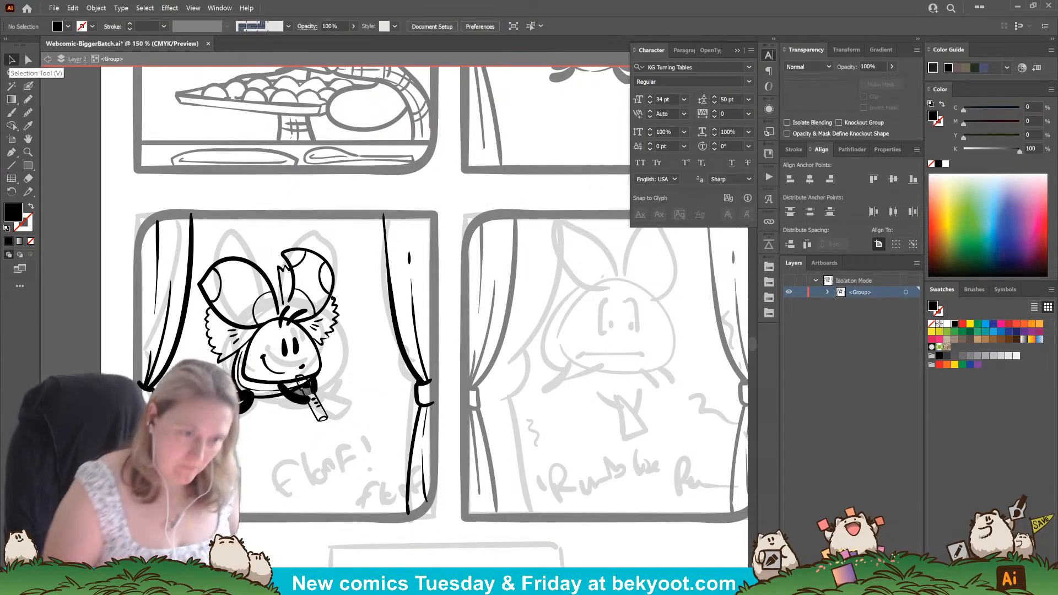
pyautogui.click(298, 342)
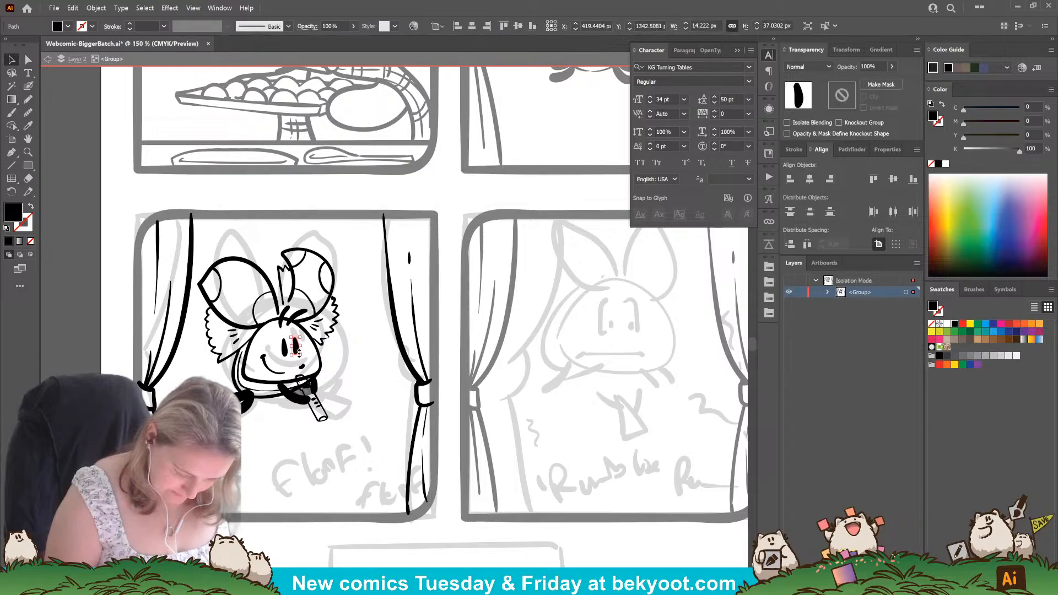
pyautogui.moveTo(296, 355); pyautogui.dragTo(296, 357)
pyautogui.click(333, 387)
pyautogui.moveTo(333, 388); pyautogui.dragTo(342, 373)
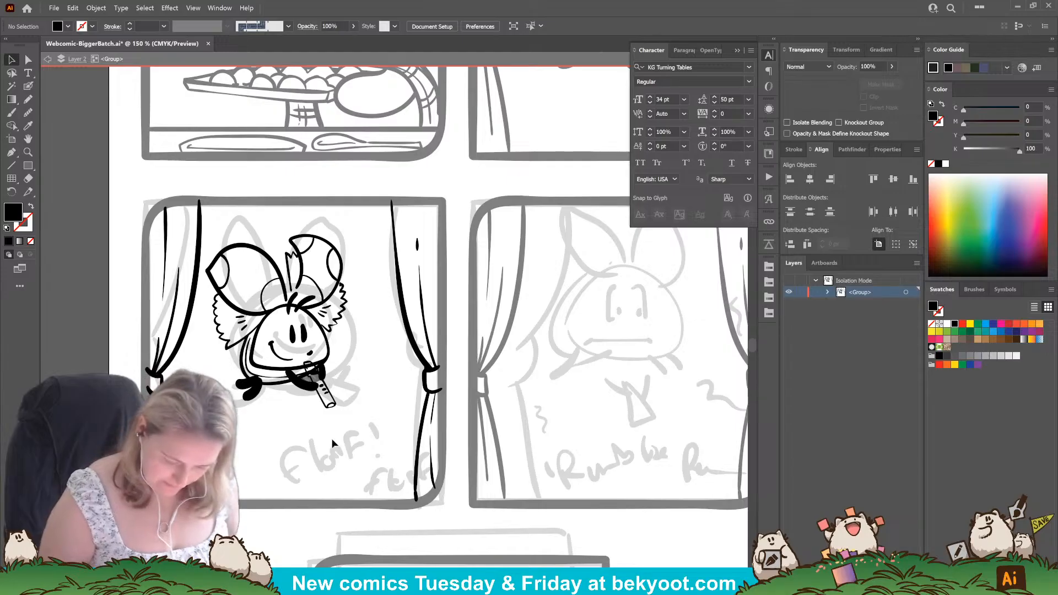
pyautogui.moveTo(321, 470); pyautogui.dragTo(353, 464)
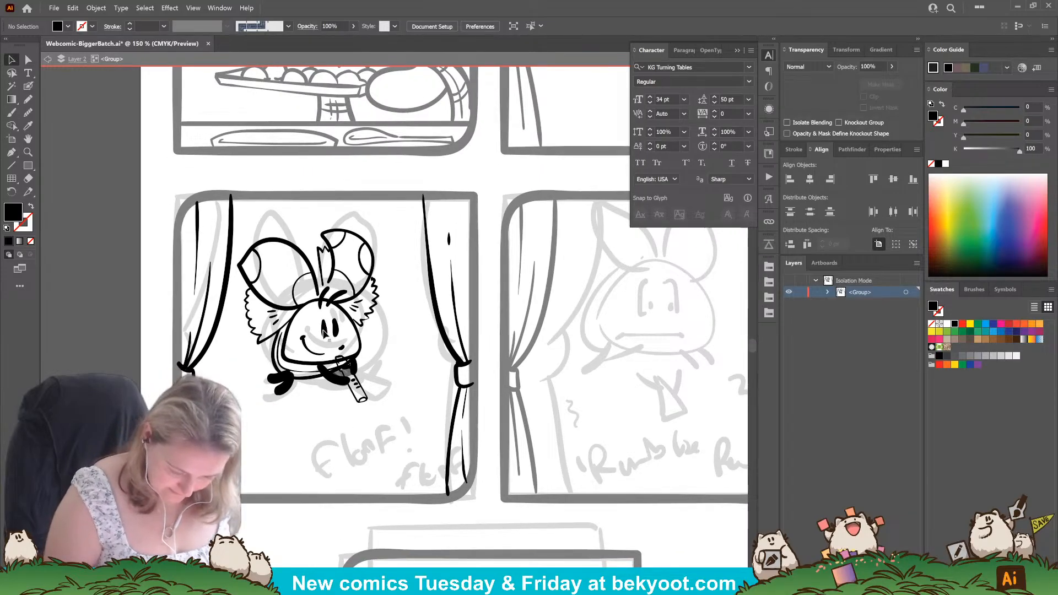
pyautogui.click(332, 331)
pyautogui.click(377, 320)
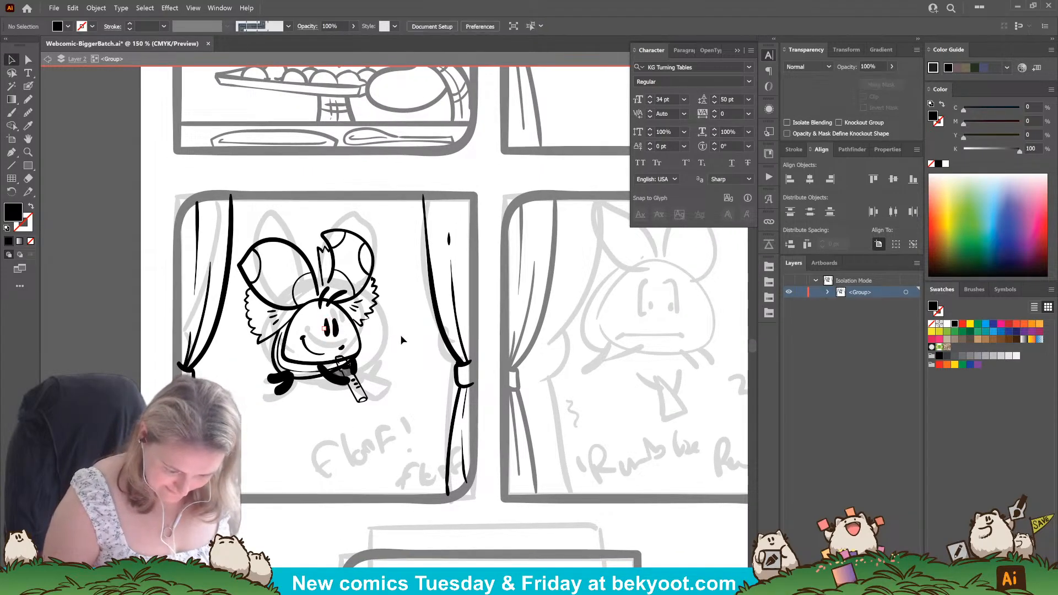
pyautogui.moveTo(330, 442); pyautogui.dragTo(337, 397)
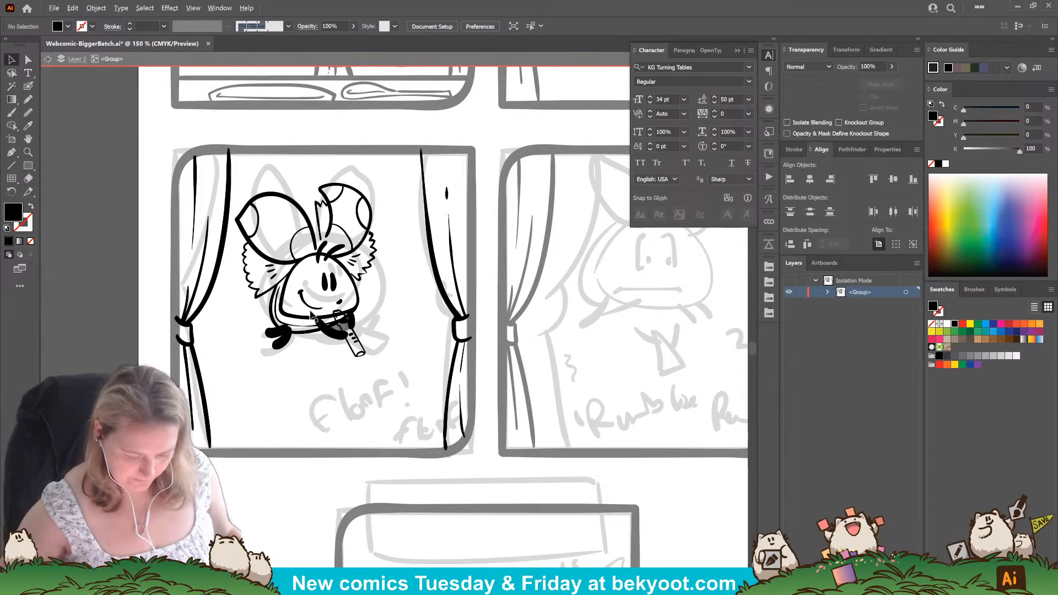
# Clear the part of the face outline that crosses the recorder's mouthpiece so the recorder sits in front of the chin.
pyautogui.scroll(3, 323, 305)
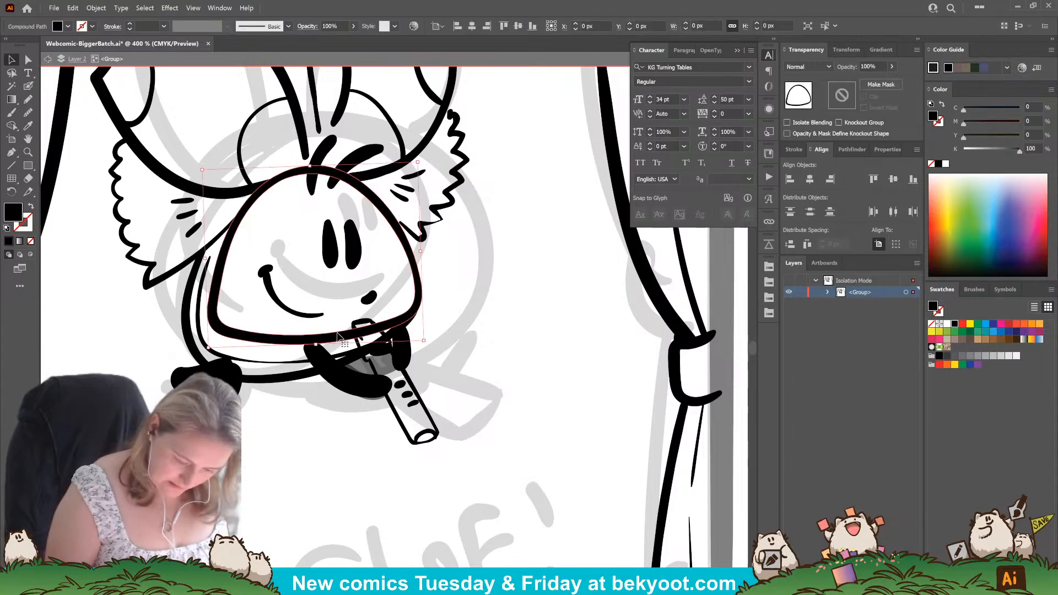
pyautogui.click(358, 333)
pyautogui.moveTo(362, 334); pyautogui.dragTo(376, 335)
pyautogui.click(466, 351)
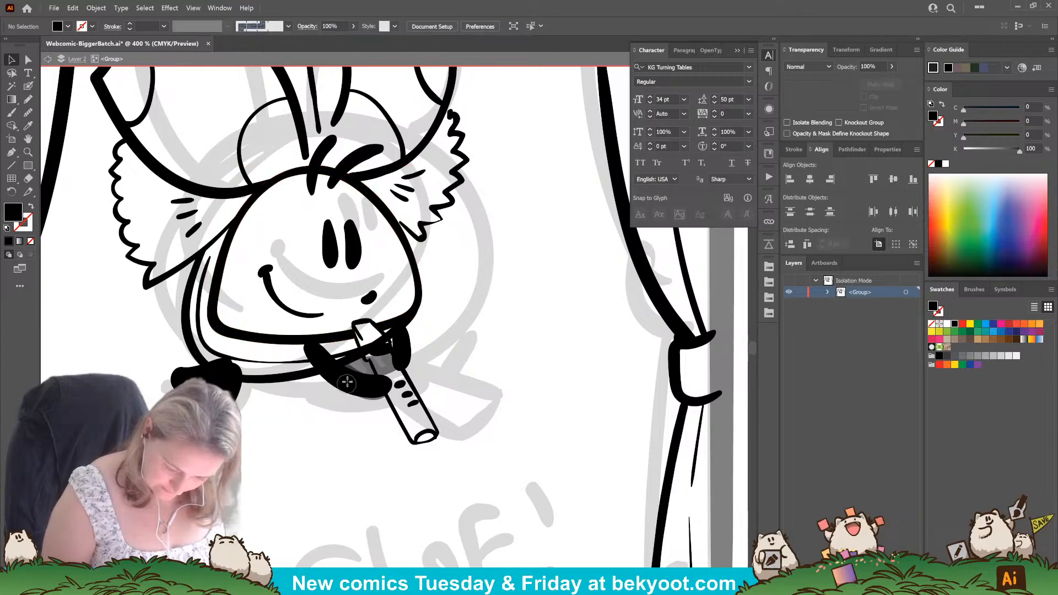
# Erase the stretch of the floof's lower body outline that runs behind the recorder's mouthpiece.
pyautogui.click(354, 365)
pyautogui.hotkey('shift', 'e')
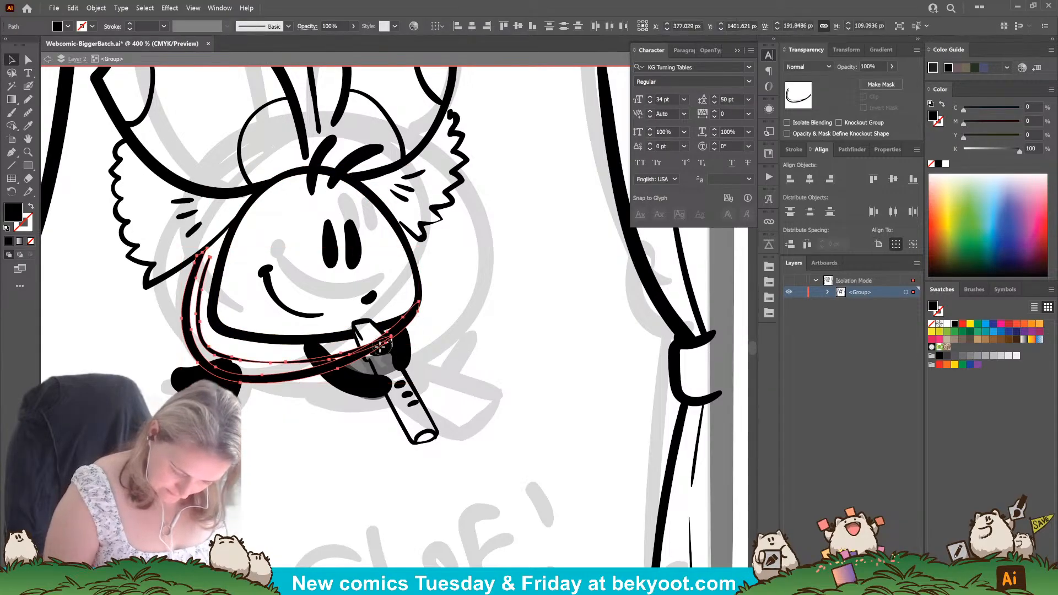
pyautogui.moveTo(368, 348); pyautogui.dragTo(390, 348)
pyautogui.hotkey('ctrl', 'shift', 'a')
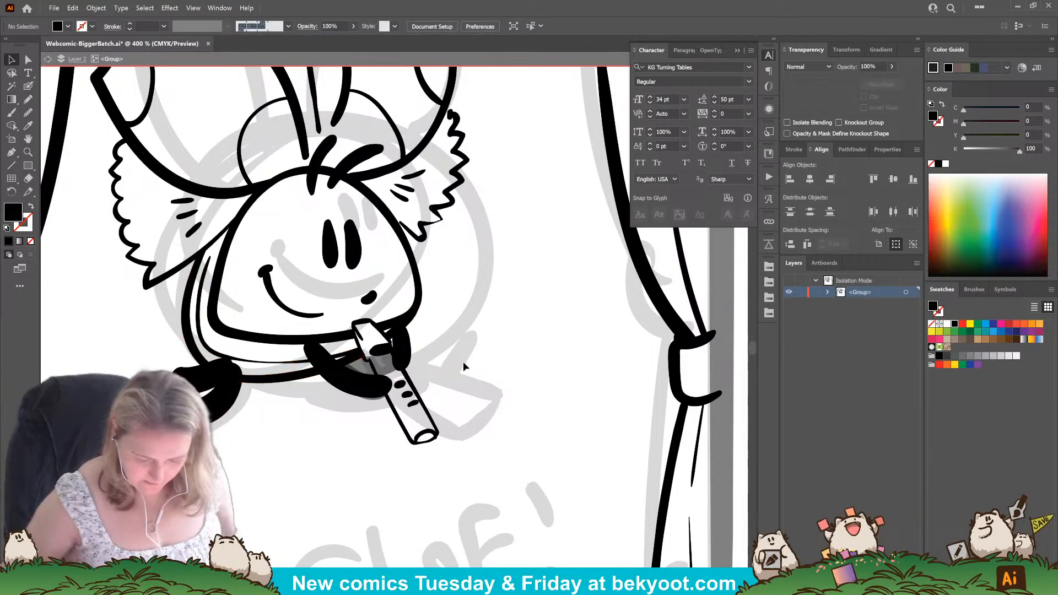
# Hand-letter the sound effect "floof!" in black below the floof in panel three and group its strokes.
pyautogui.scroll(-4, 422, 410)
pyautogui.scroll(-2, 421, 410)
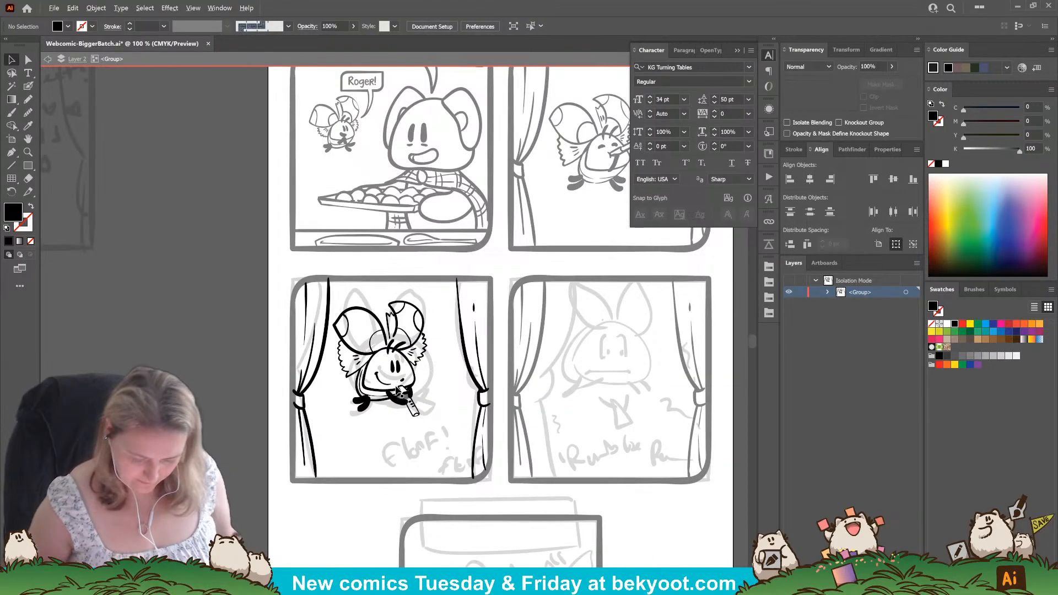
pyautogui.moveTo(404, 467); pyautogui.dragTo(349, 432)
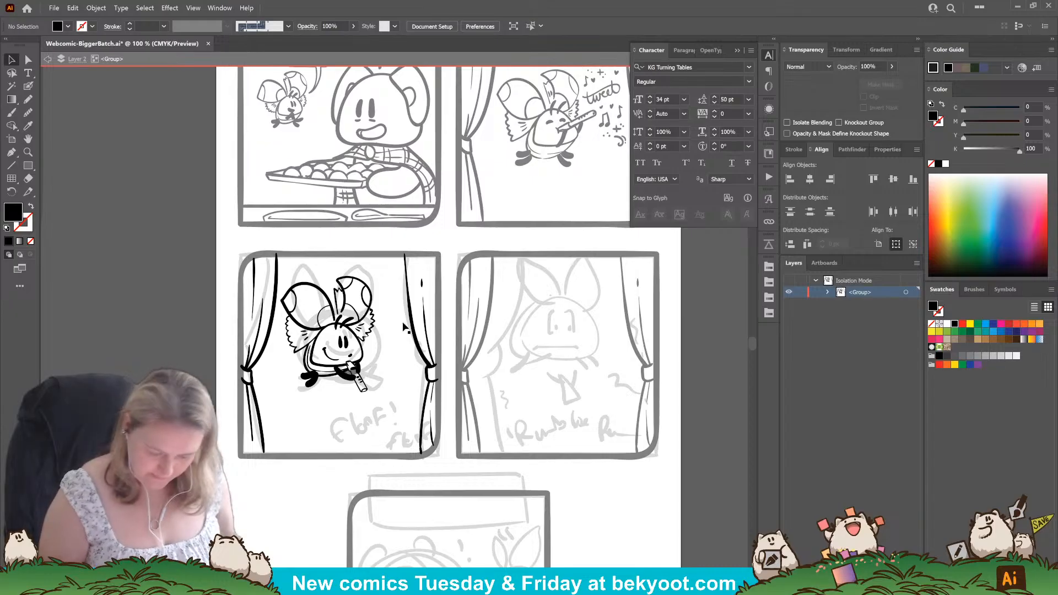
pyautogui.click(28, 87)
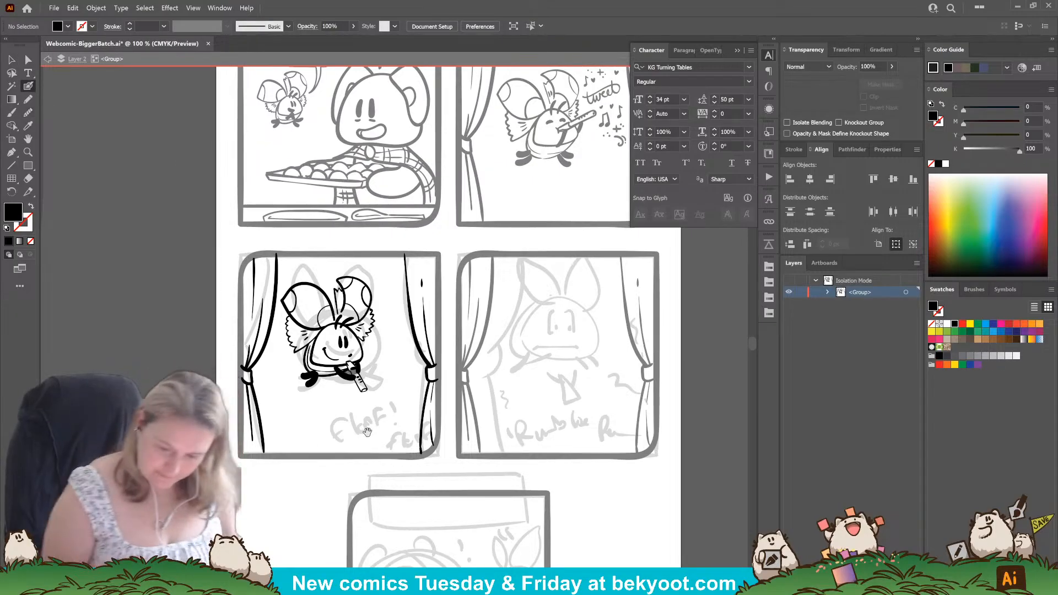
pyautogui.moveTo(367, 431); pyautogui.dragTo(313, 452)
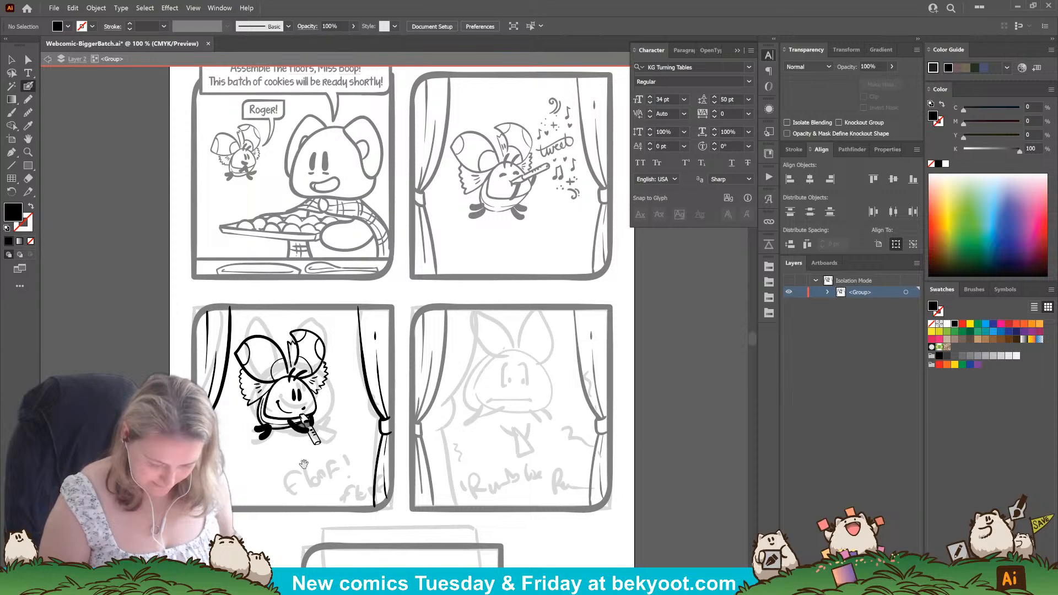
pyautogui.moveTo(303, 464)
pyautogui.mouseDown()
pyautogui.moveTo(332, 399)
pyautogui.moveTo(306, 412)
pyautogui.moveTo(313, 429)
pyautogui.moveTo(319, 411)
pyautogui.moveTo(321, 423)
pyautogui.moveTo(332, 411)
pyautogui.mouseUp()
pyautogui.hotkey('shift', 'x')
pyautogui.hotkey('ctrl', 'z')
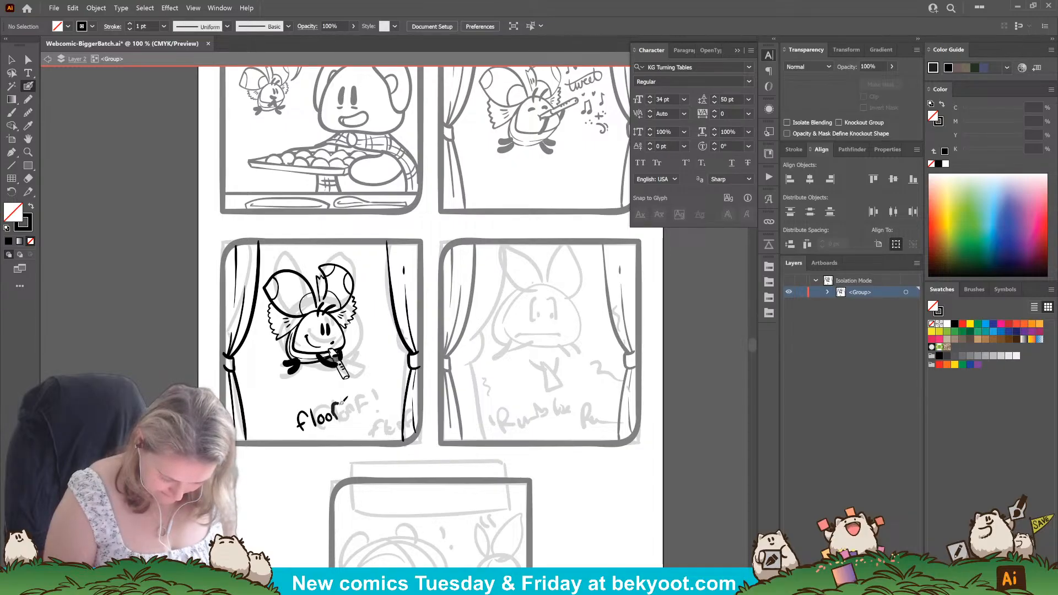
pyautogui.moveTo(334, 419)
pyautogui.mouseDown()
pyautogui.moveTo(342, 403)
pyautogui.moveTo(360, 434)
pyautogui.mouseUp()
pyautogui.hotkey('ctrl', 'g')
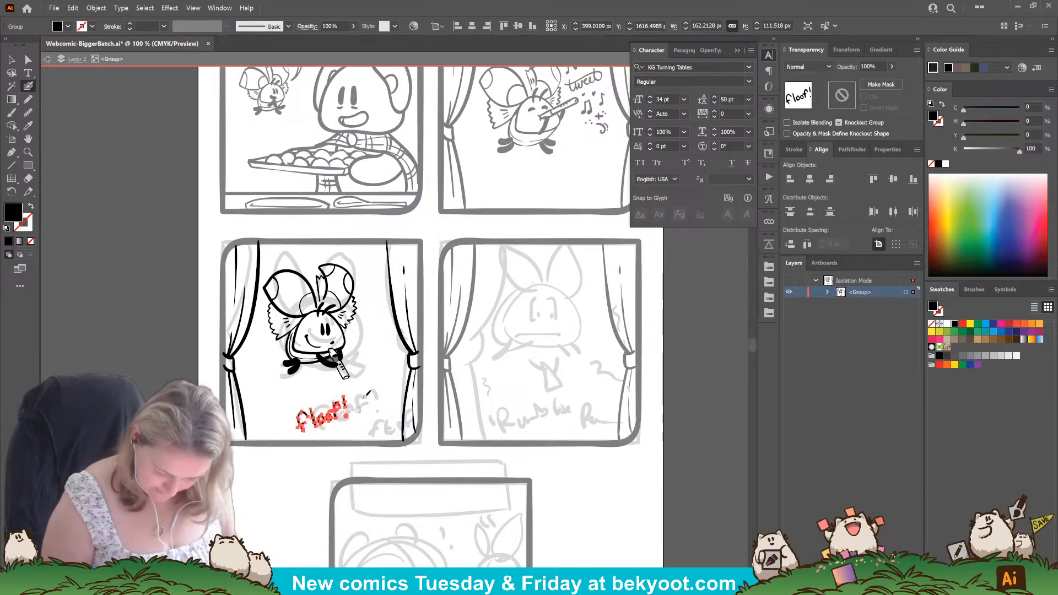
# Hand-letter a smaller two-line "floof floof!" beside the first sound effect in panel three and group it.
pyautogui.moveTo(330, 429)
pyautogui.mouseDown()
pyautogui.moveTo(362, 414)
pyautogui.moveTo(396, 422)
pyautogui.moveTo(371, 437)
pyautogui.mouseUp()
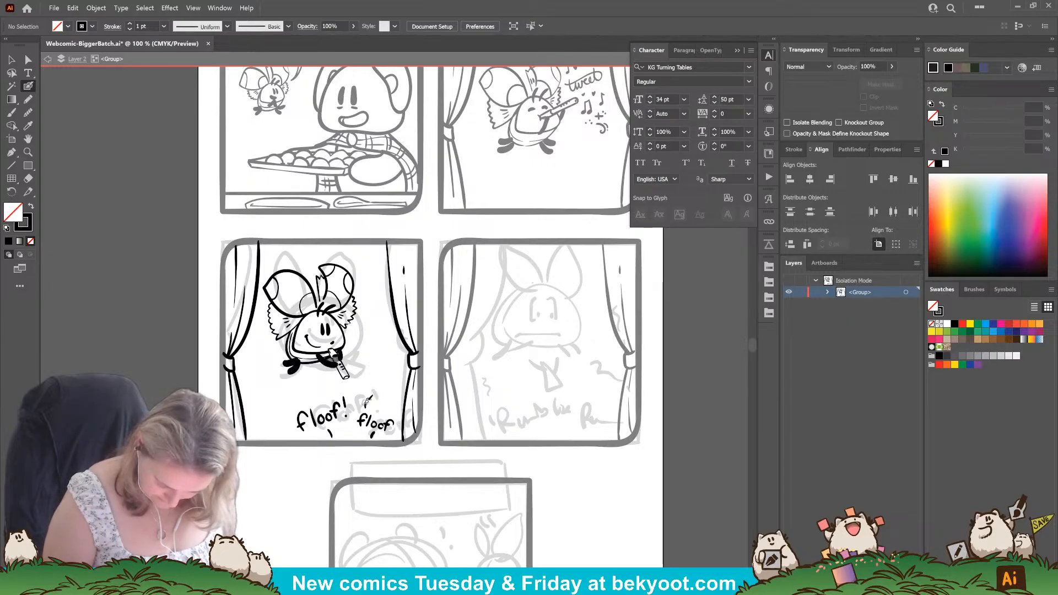
pyautogui.moveTo(375, 399)
pyautogui.mouseDown()
pyautogui.moveTo(373, 408)
pyautogui.moveTo(396, 406)
pyautogui.moveTo(395, 429)
pyautogui.mouseUp()
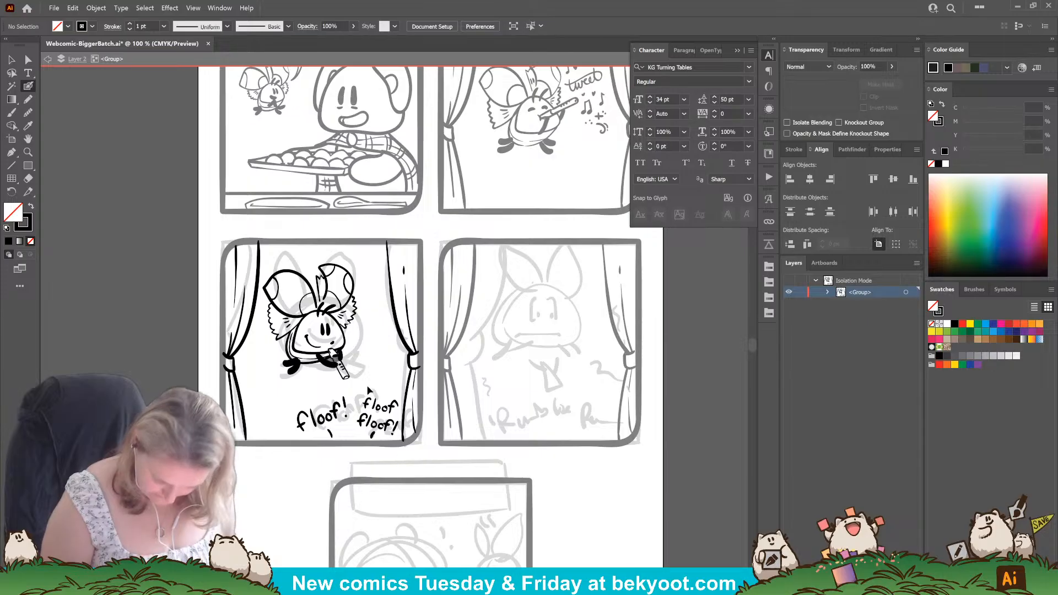
pyautogui.moveTo(360, 392); pyautogui.dragTo(396, 438)
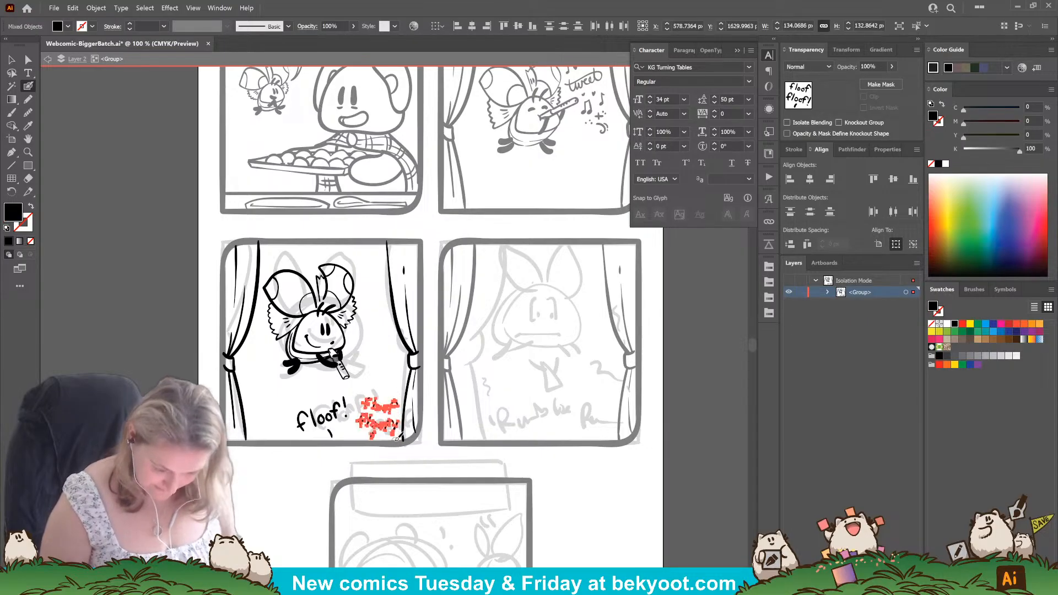
pyautogui.hotkey('ctrl', 'g')
pyautogui.keyDown('ctrl'); pyautogui.click(274, 488); pyautogui.keyUp('ctrl')
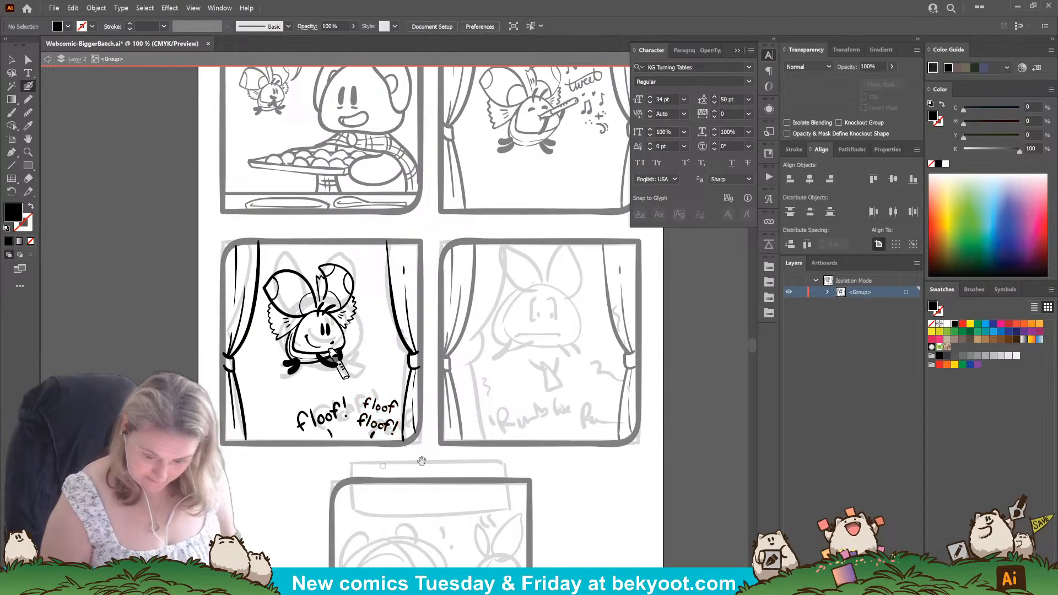
# Nudge the curtain group in panel three down slightly.
pyautogui.moveTo(422, 461); pyautogui.dragTo(362, 439)
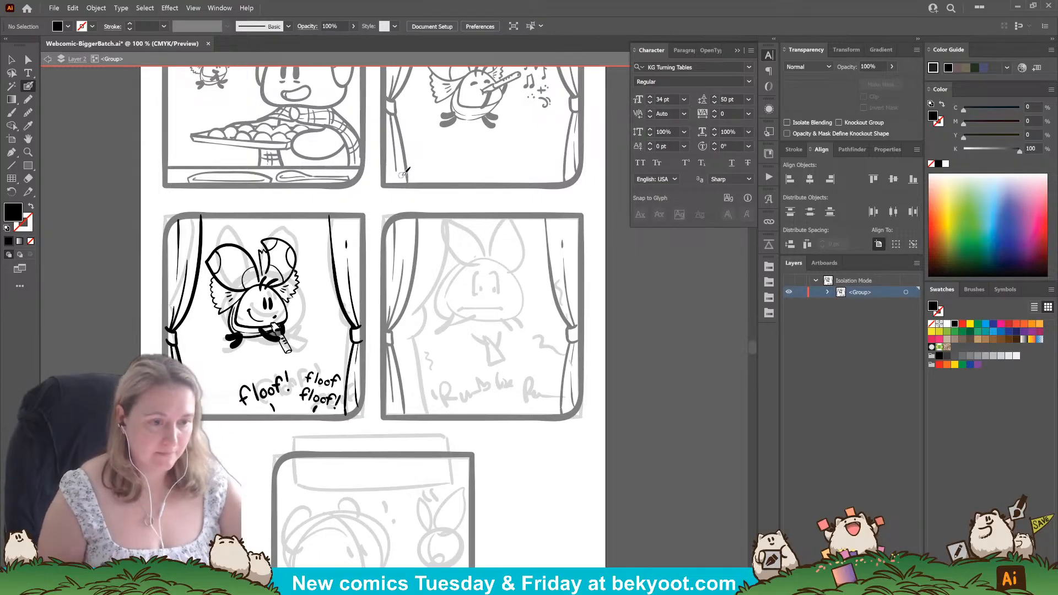
pyautogui.moveTo(416, 435); pyautogui.dragTo(405, 398)
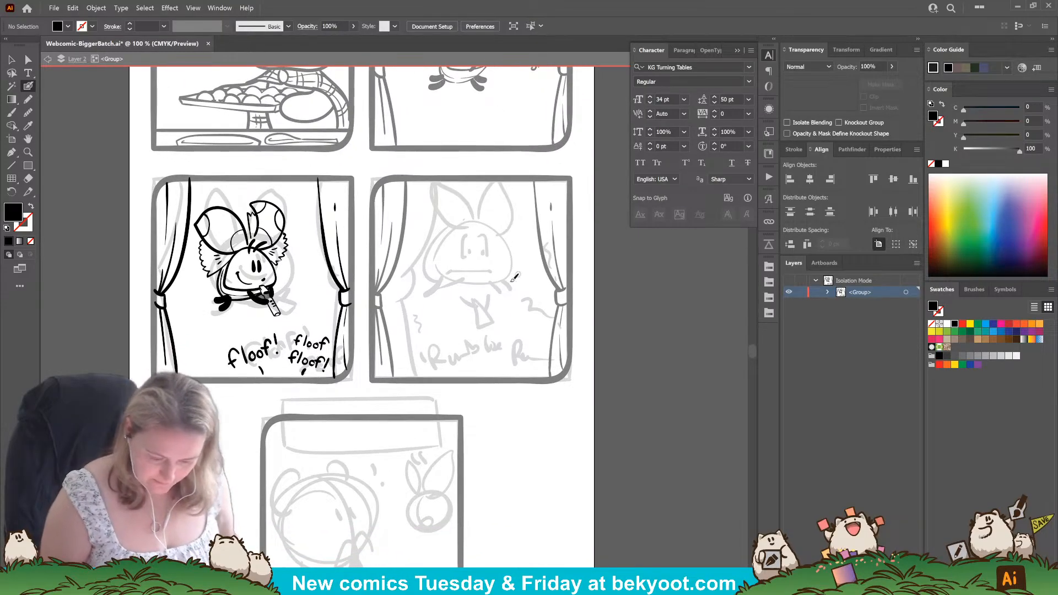
pyautogui.hotkey('shift', 'x')
pyautogui.keyDown('ctrl'); pyautogui.click(341, 272); pyautogui.keyUp('ctrl')
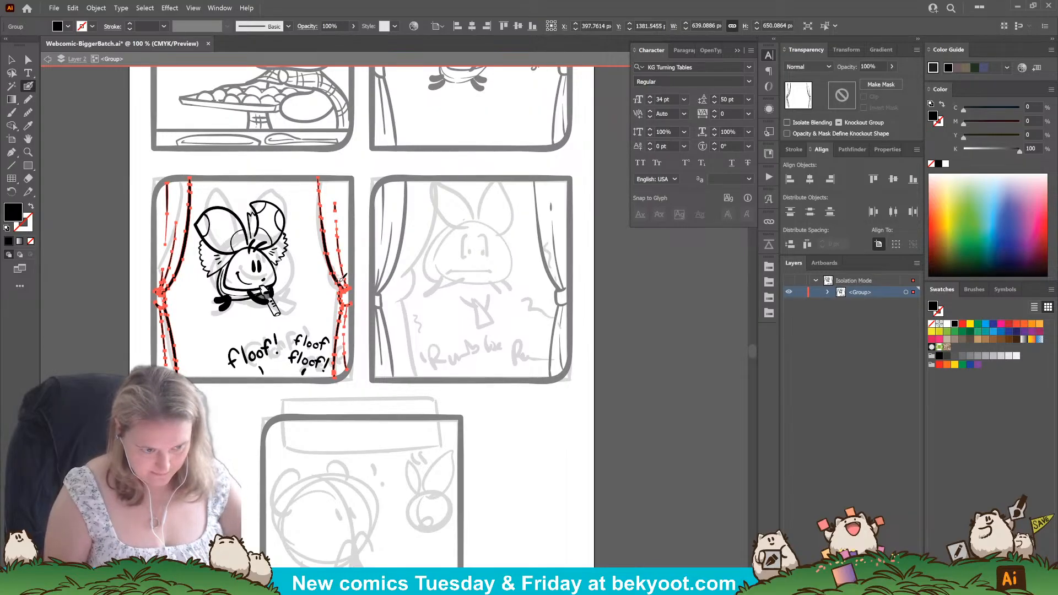
pyautogui.keyDown('ctrl'); pyautogui.click(518, 439); pyautogui.keyUp('ctrl')
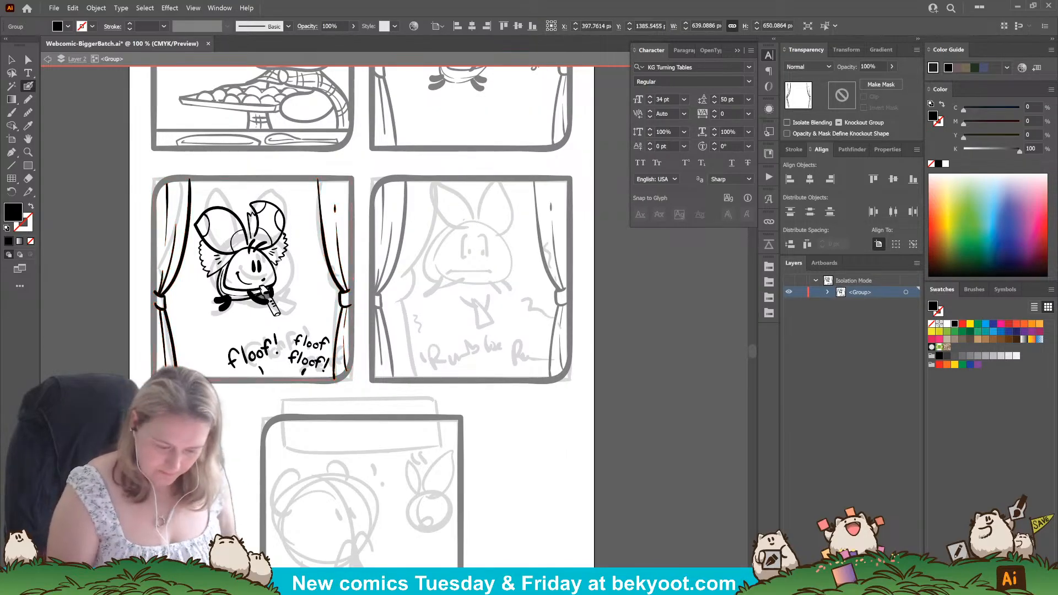
pyautogui.moveTo(522, 439); pyautogui.dragTo(473, 455)
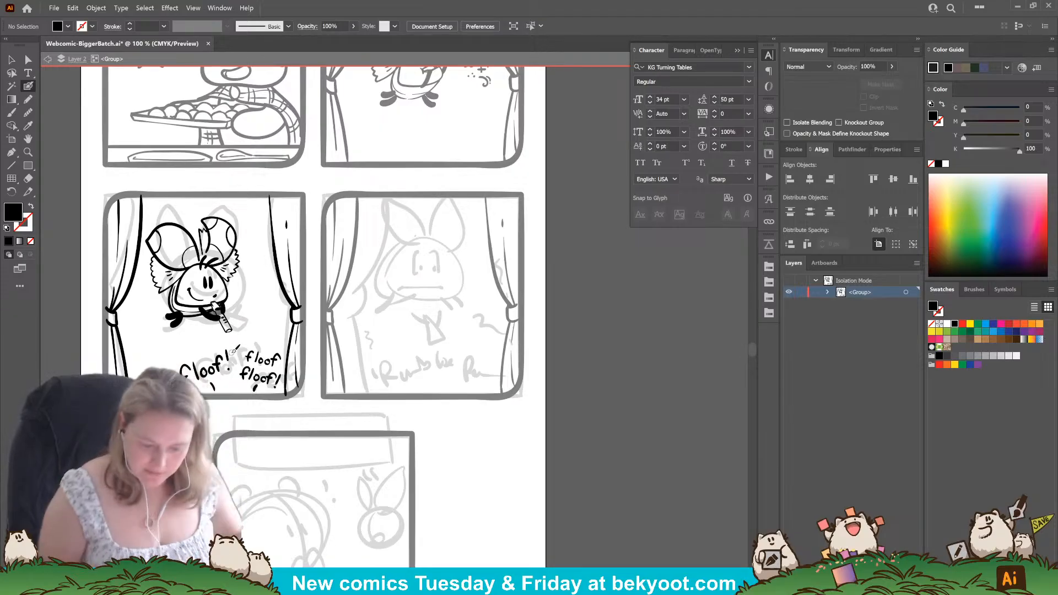
# Delete the curtain group in panel four and place a copy of panel three's complete inked artwork there instead.
pyautogui.press('v')
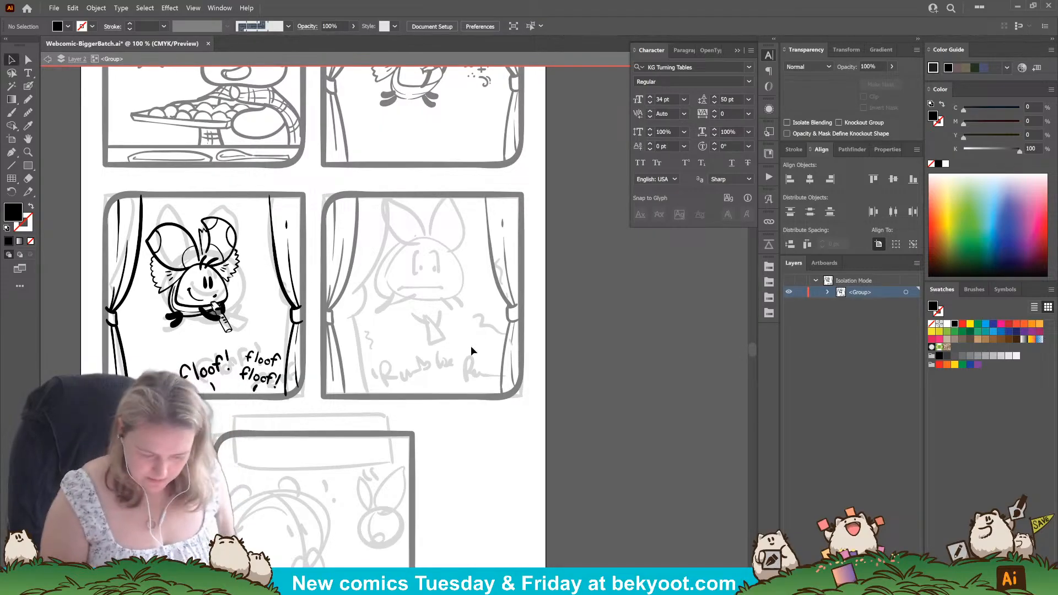
pyautogui.doubleClick(432, 422)
pyautogui.click(506, 393)
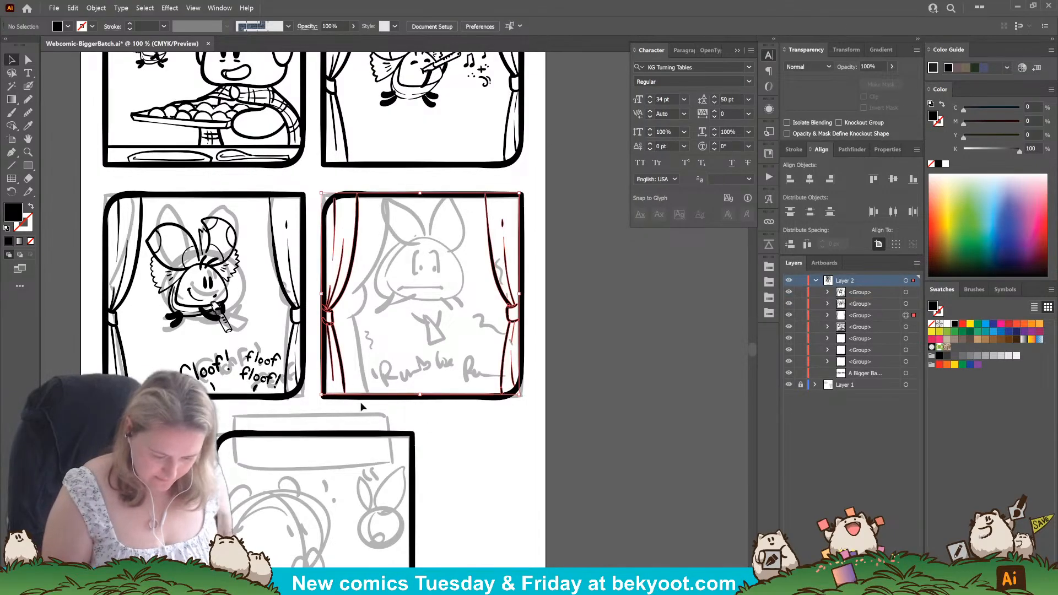
pyautogui.press('Delete')
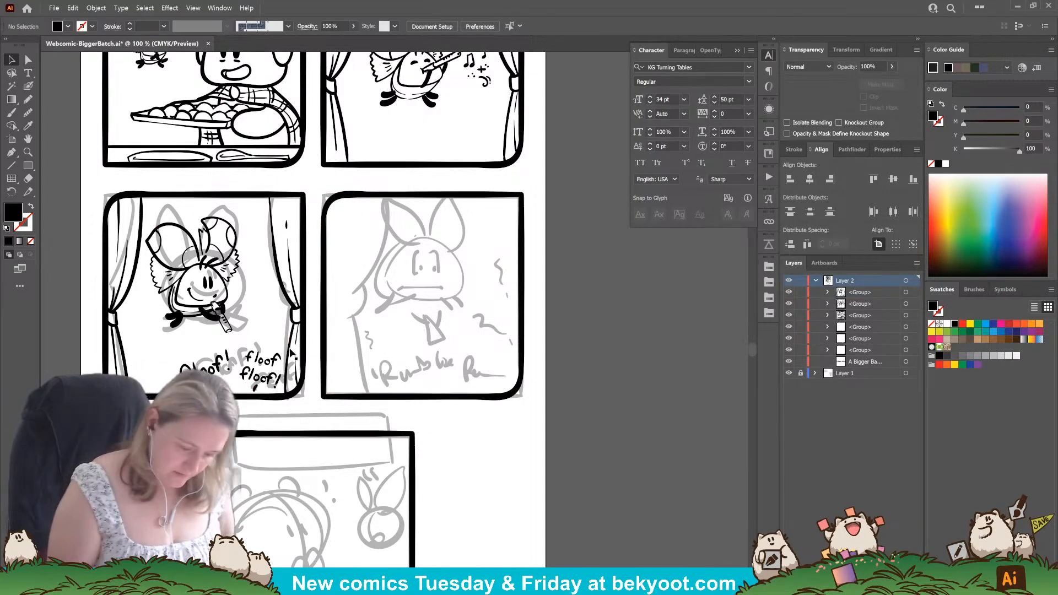
pyautogui.moveTo(291, 355); pyautogui.dragTo(510, 364)
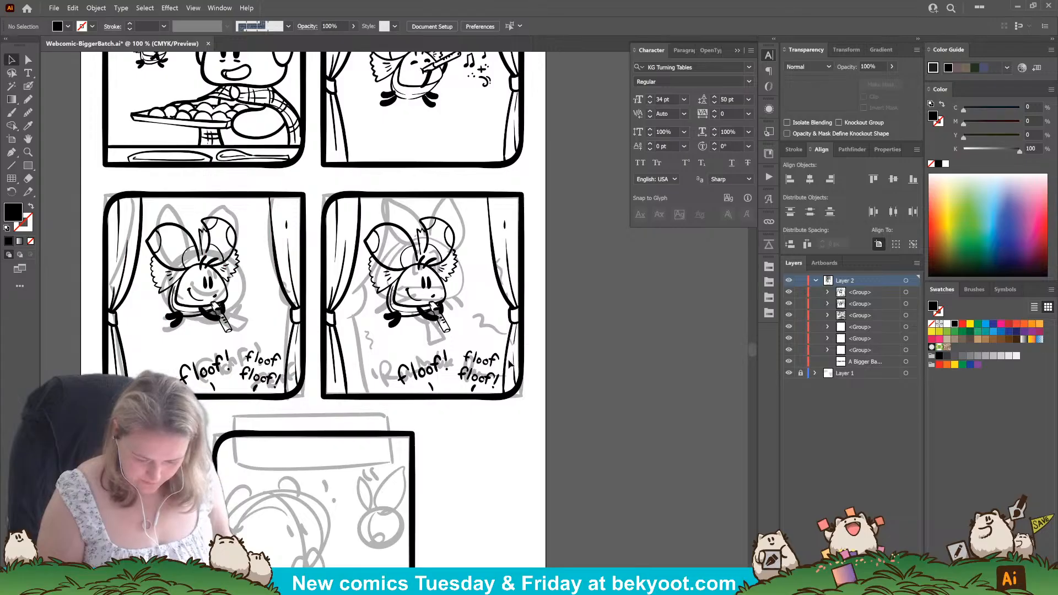
# Inside panel four's copied group, lower the recorder slightly and rotate it to a steeper, more upright angle.
pyautogui.doubleClick(511, 322)
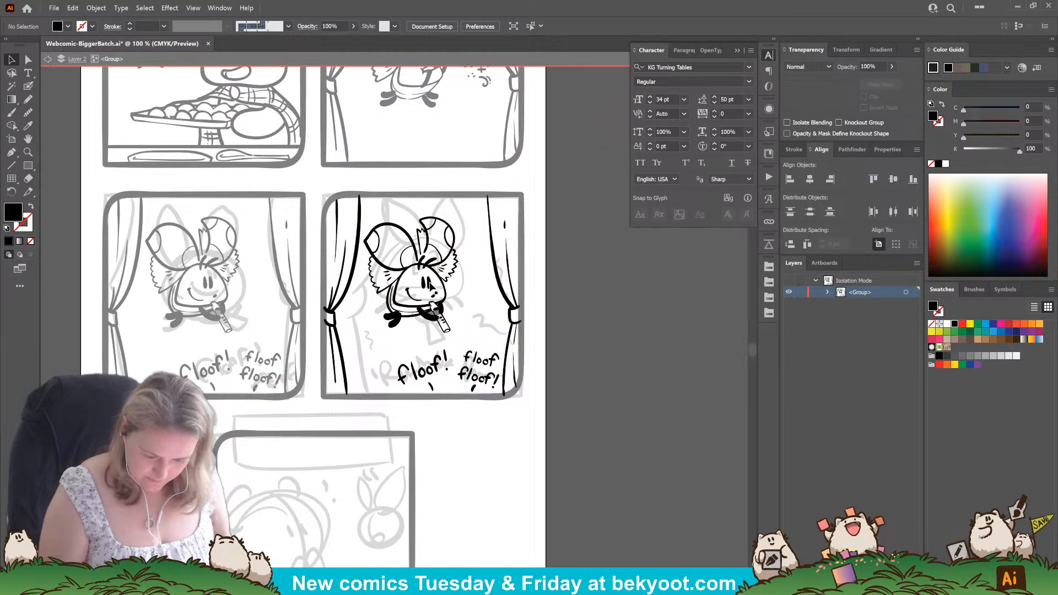
pyautogui.scroll(3, 470, 302)
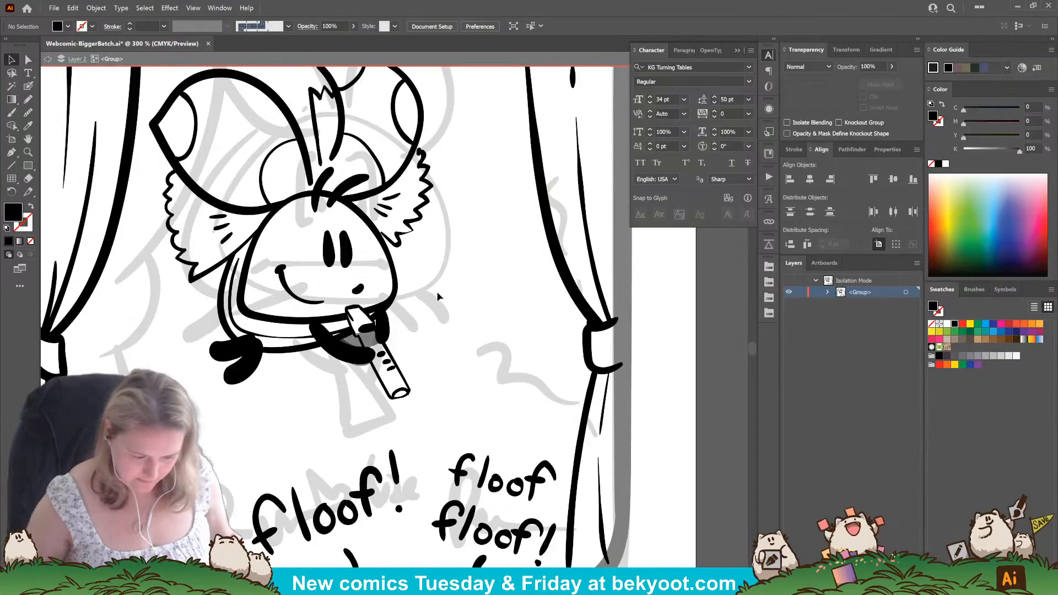
pyautogui.moveTo(327, 429); pyautogui.dragTo(362, 446)
pyautogui.click(410, 371)
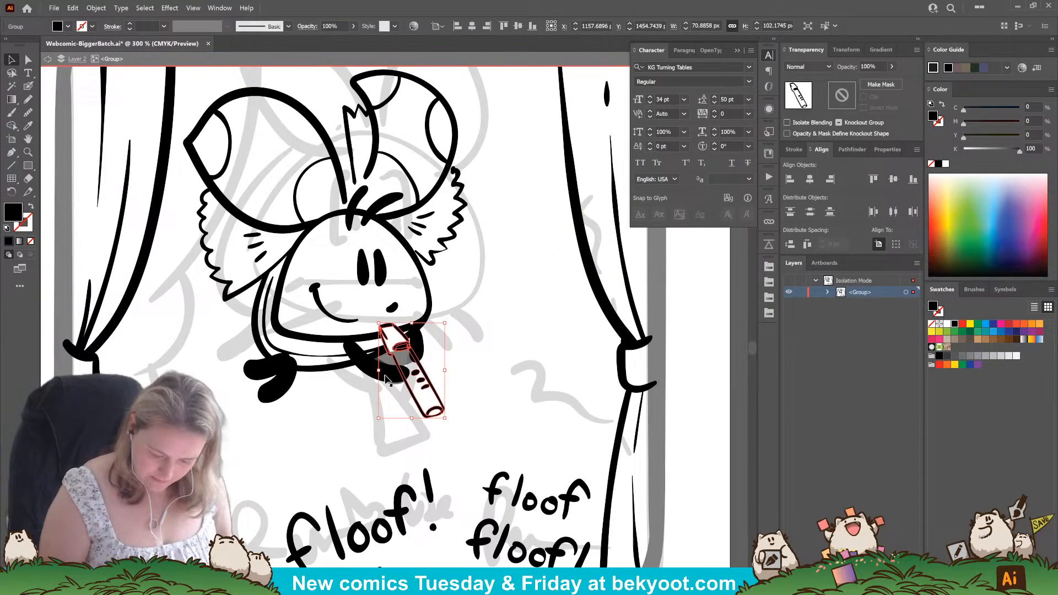
pyautogui.keyDown('shift'); pyautogui.click(368, 366); pyautogui.keyUp('shift')
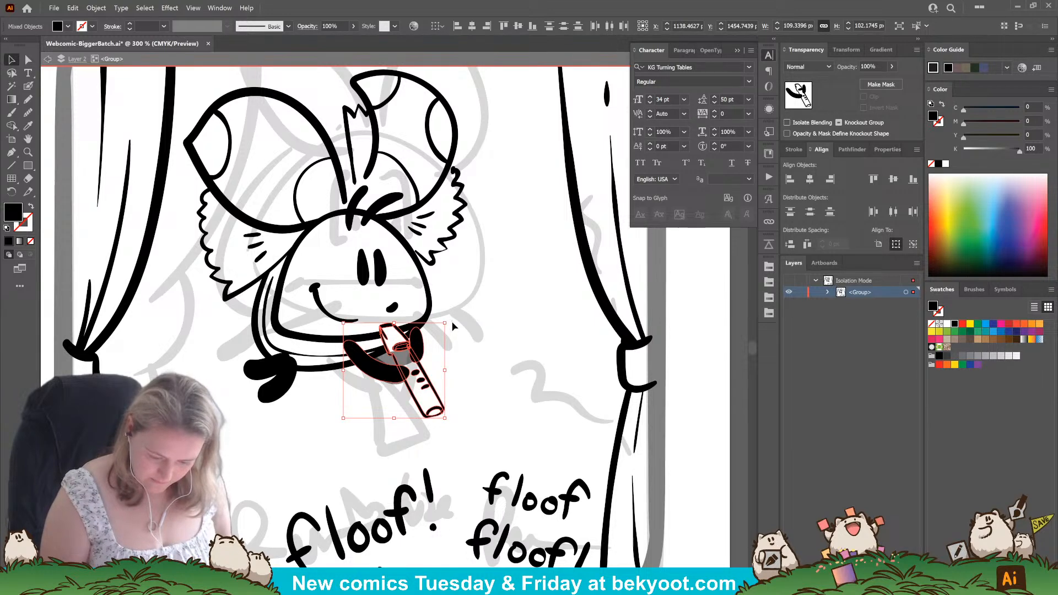
pyautogui.click(440, 329)
pyautogui.click(432, 390)
pyautogui.moveTo(432, 390)
pyautogui.mouseDown()
pyautogui.moveTo(425, 427)
pyautogui.moveTo(427, 400)
pyautogui.mouseUp()
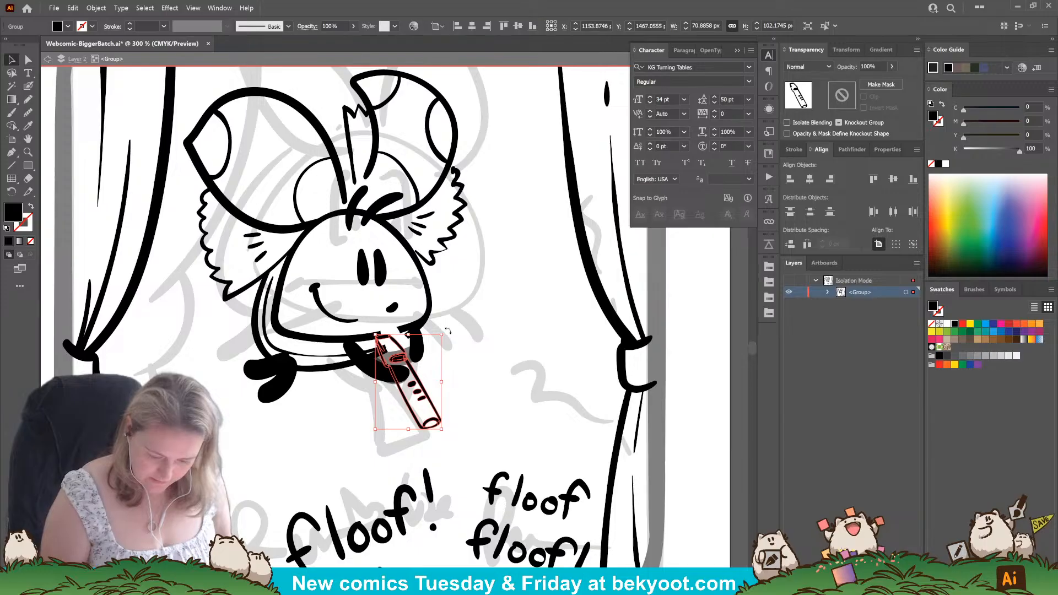
pyautogui.moveTo(448, 331); pyautogui.dragTo(451, 343)
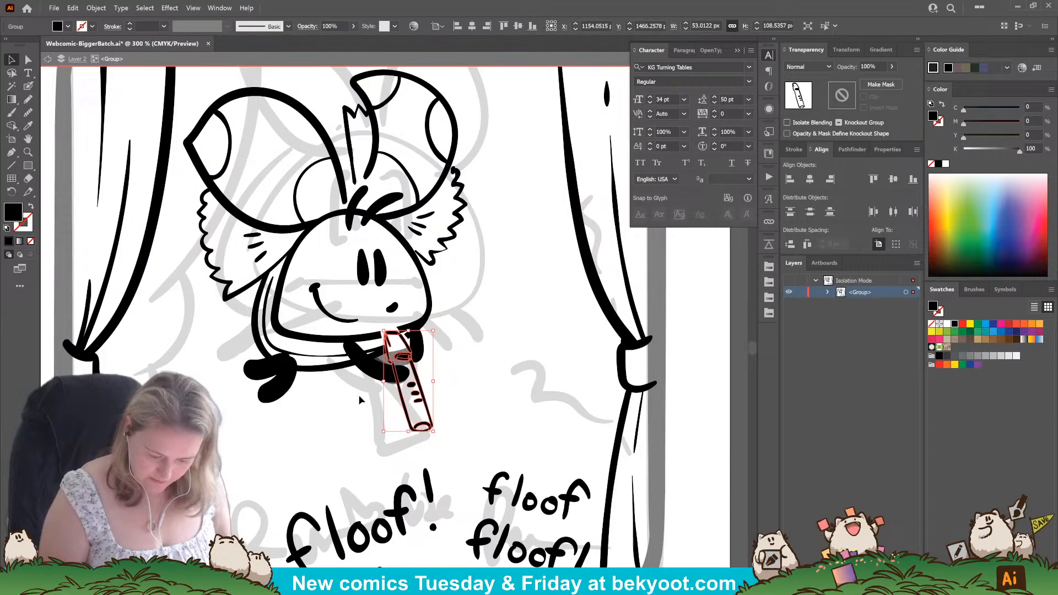
# Shift the floof's paw on the far side of the recorder in against the repositioned instrument.
pyautogui.click(424, 348)
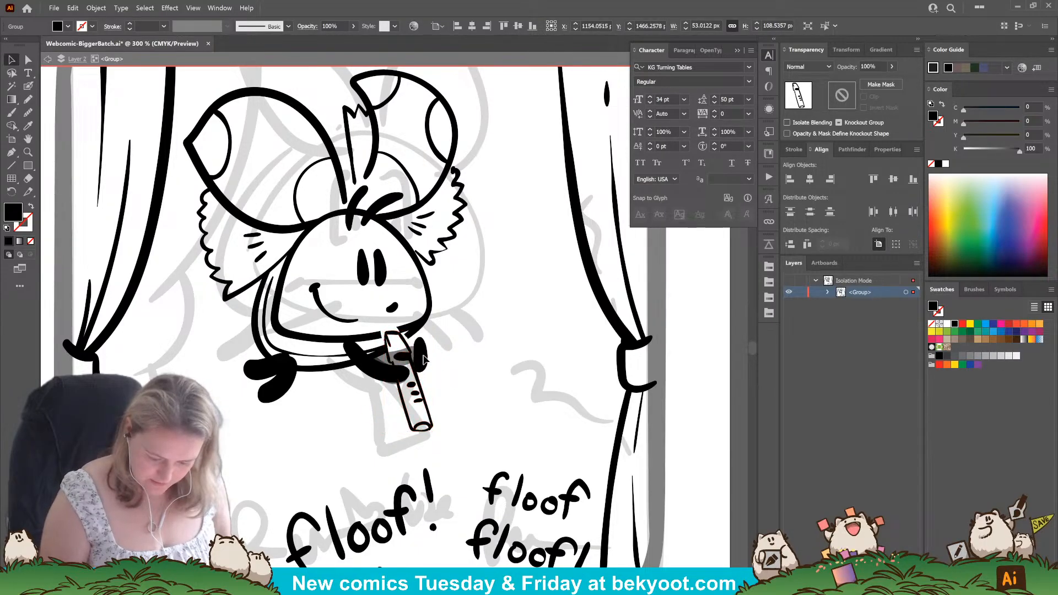
pyautogui.moveTo(419, 354); pyautogui.dragTo(418, 353)
pyautogui.click(453, 335)
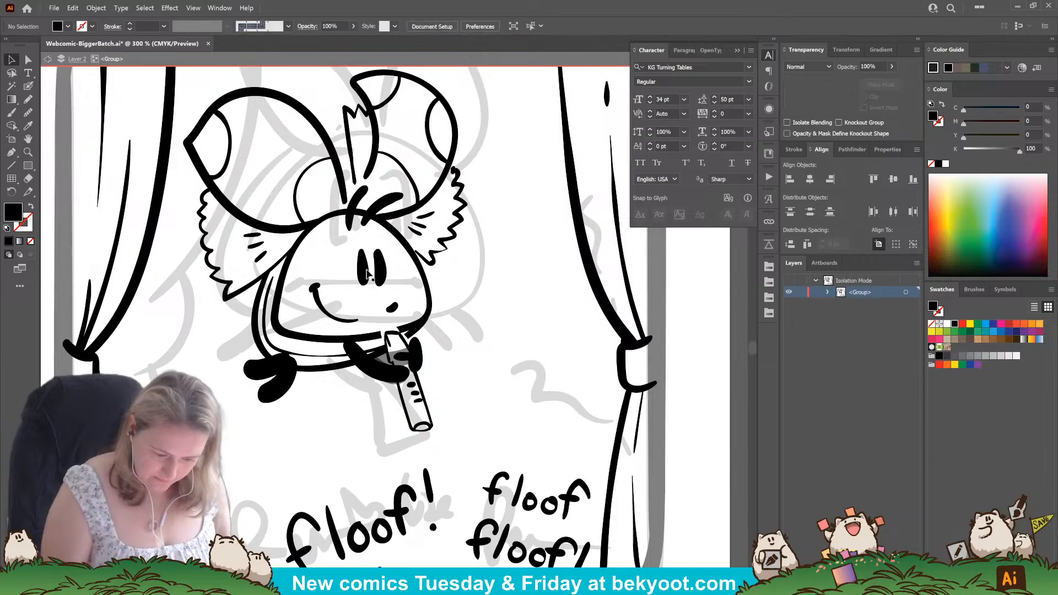
# Delete both eyes and all the mouth strokes from the floof's face in panel four.
pyautogui.click(366, 270)
pyautogui.keyDown('shift'); pyautogui.click(382, 271); pyautogui.keyUp('shift')
pyautogui.keyDown('shift'); pyautogui.click(392, 307); pyautogui.keyUp('shift')
pyautogui.keyDown('shift'); pyautogui.click(332, 315); pyautogui.keyUp('shift')
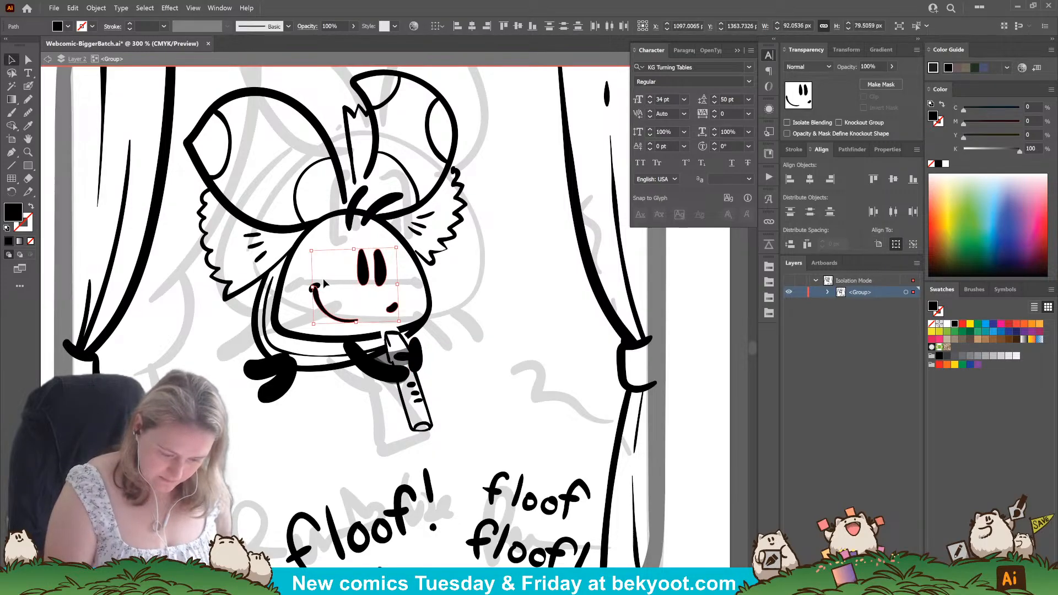
pyautogui.keyDown('shift'); pyautogui.click(316, 287); pyautogui.keyUp('shift')
pyautogui.press('Delete')
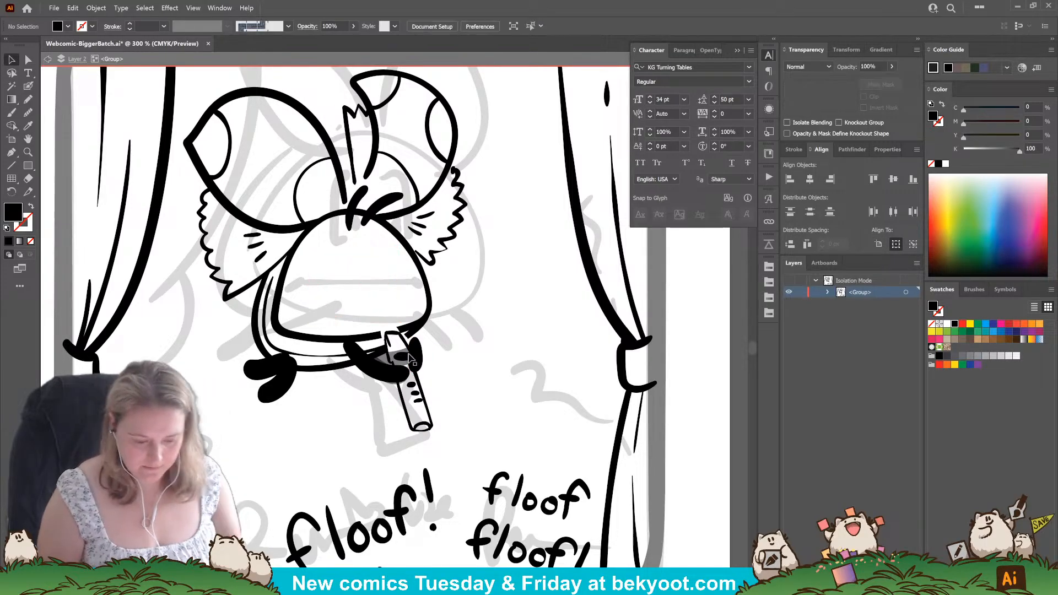
# Paint two small dot eyes, a flatter mouth line and a short mark beside it on panel four's floof.
pyautogui.hotkey('shift', 'b')
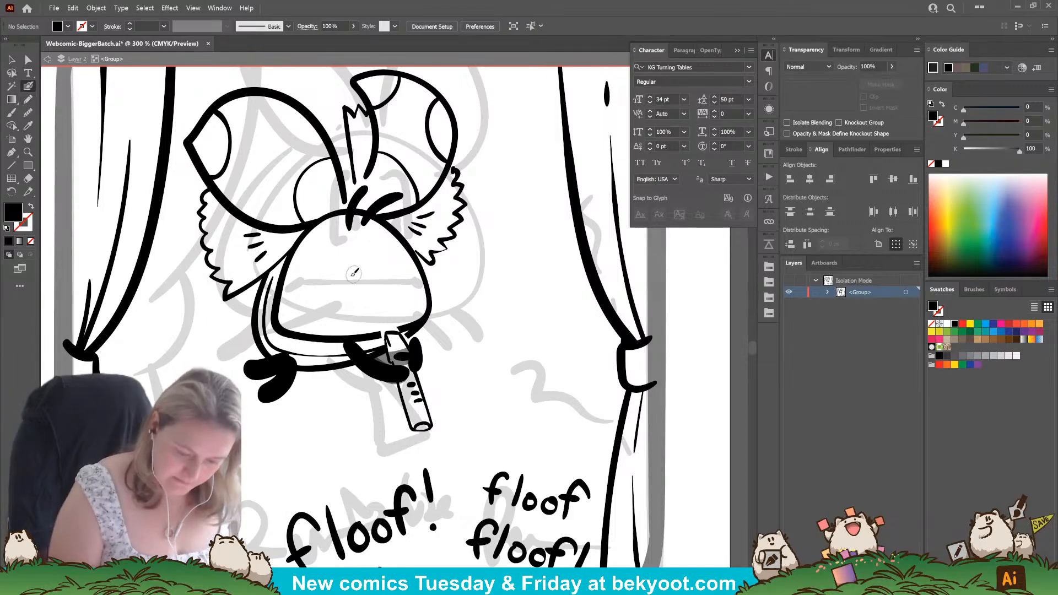
pyautogui.click(348, 276)
pyautogui.click(376, 274)
pyautogui.moveTo(312, 307); pyautogui.dragTo(407, 301)
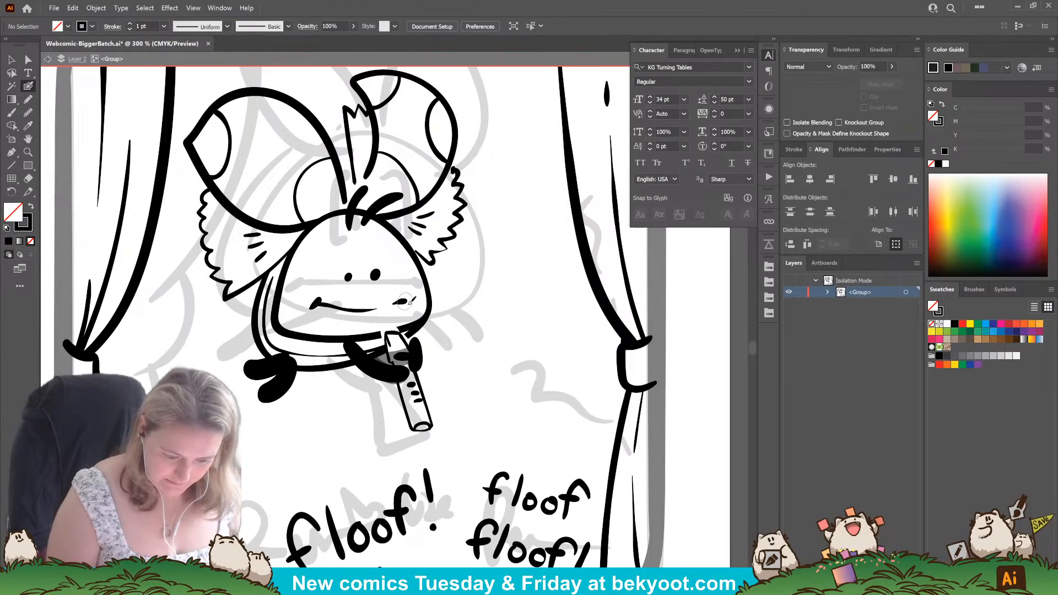
pyautogui.keyDown('ctrl'); pyautogui.click(348, 277); pyautogui.keyUp('ctrl')
pyautogui.keyDown('ctrl'); pyautogui.keyDown('shift'); pyautogui.click(375, 275); pyautogui.keyUp('shift'); pyautogui.keyUp('ctrl')
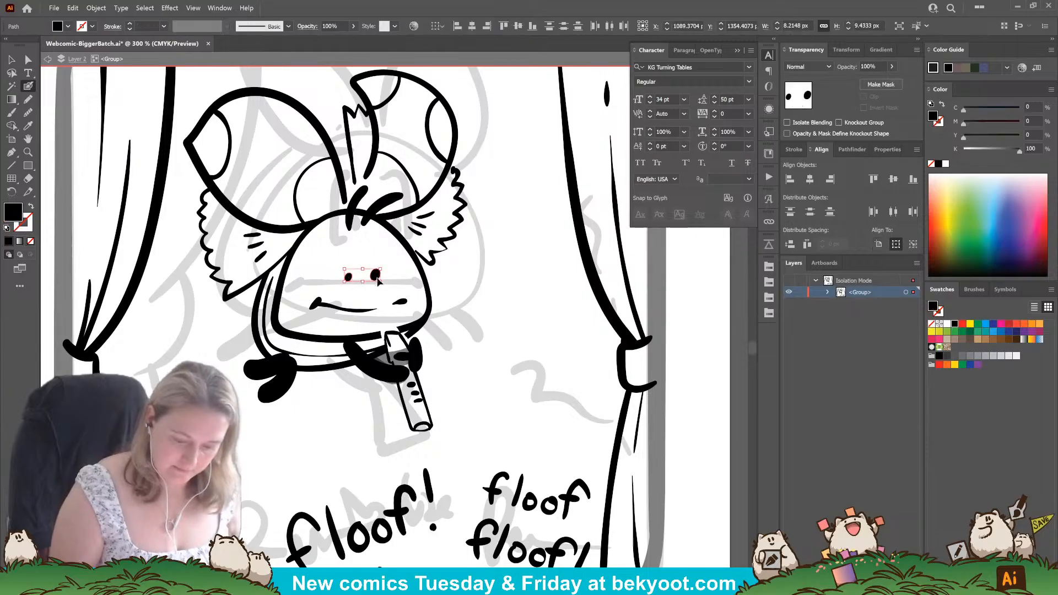
pyautogui.keyDown('ctrl'); pyautogui.click(400, 269); pyautogui.keyUp('ctrl')
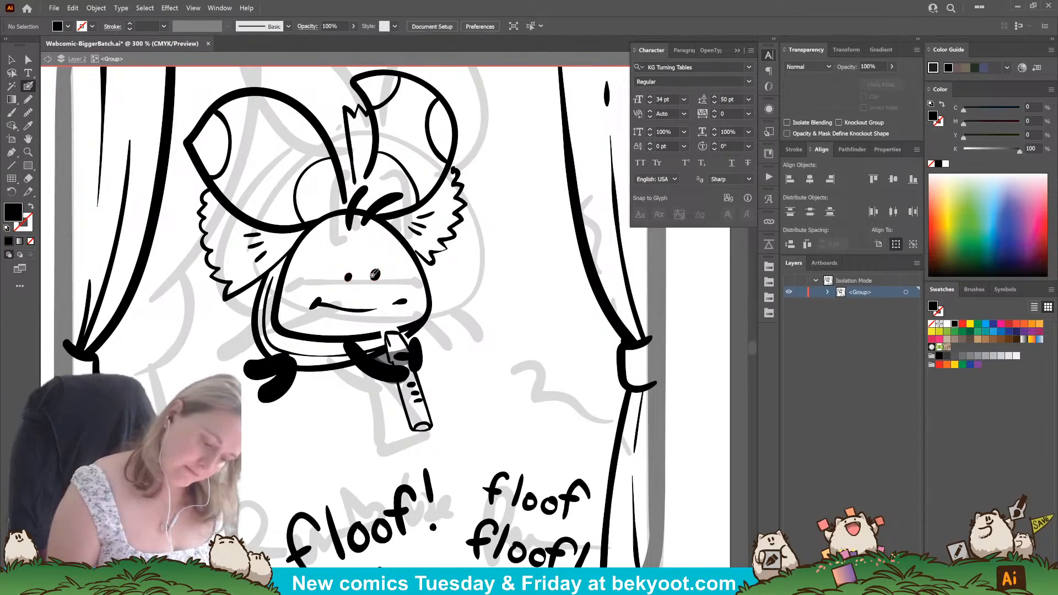
# Delete both eyes from panel four's floof and paint a downturned end onto the left corner of its mouth.
pyautogui.keyDown('ctrl'); pyautogui.click(348, 278); pyautogui.keyUp('ctrl')
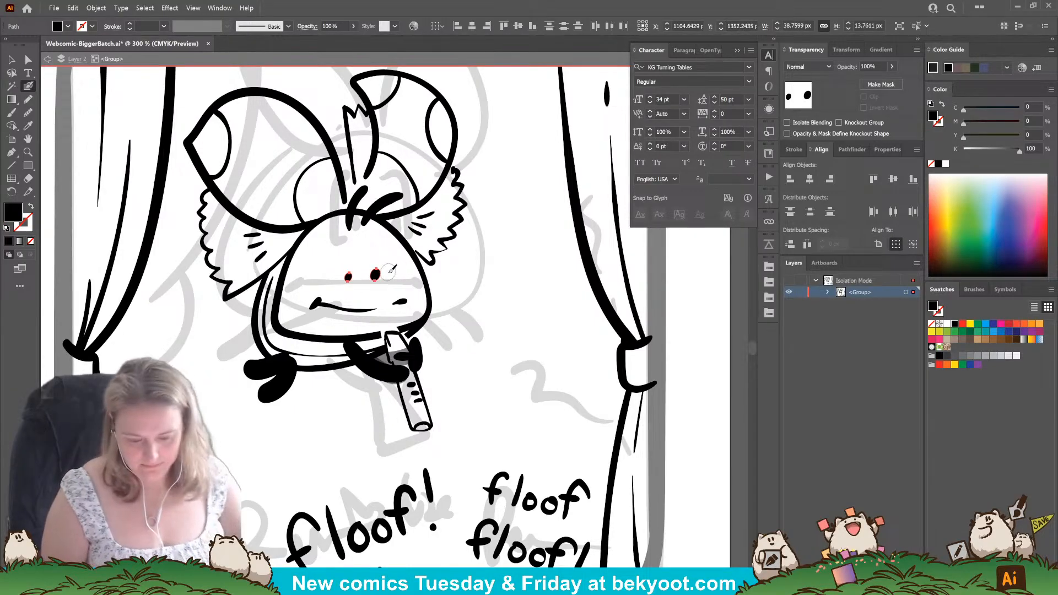
pyautogui.press('Delete')
pyautogui.moveTo(315, 306); pyautogui.dragTo(313, 310)
pyautogui.keyDown('ctrl'); pyautogui.click(324, 427); pyautogui.keyUp('ctrl')
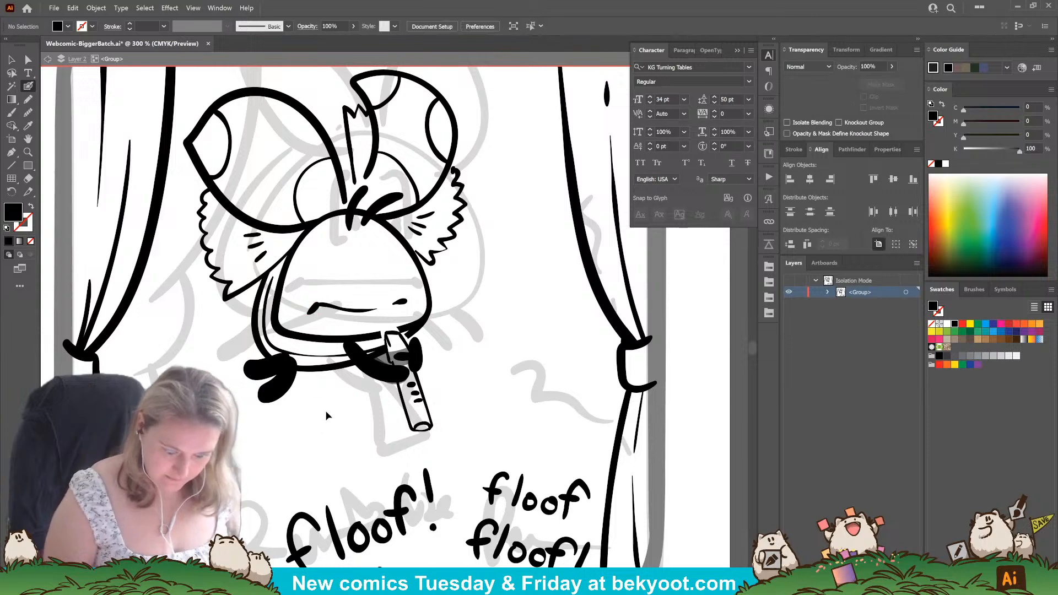
# Try two tiny close-set dot eyes with a curved stroke above them on the floof's face.
pyautogui.click(358, 283)
pyautogui.hotkey('shift', 'x')
pyautogui.click(371, 283)
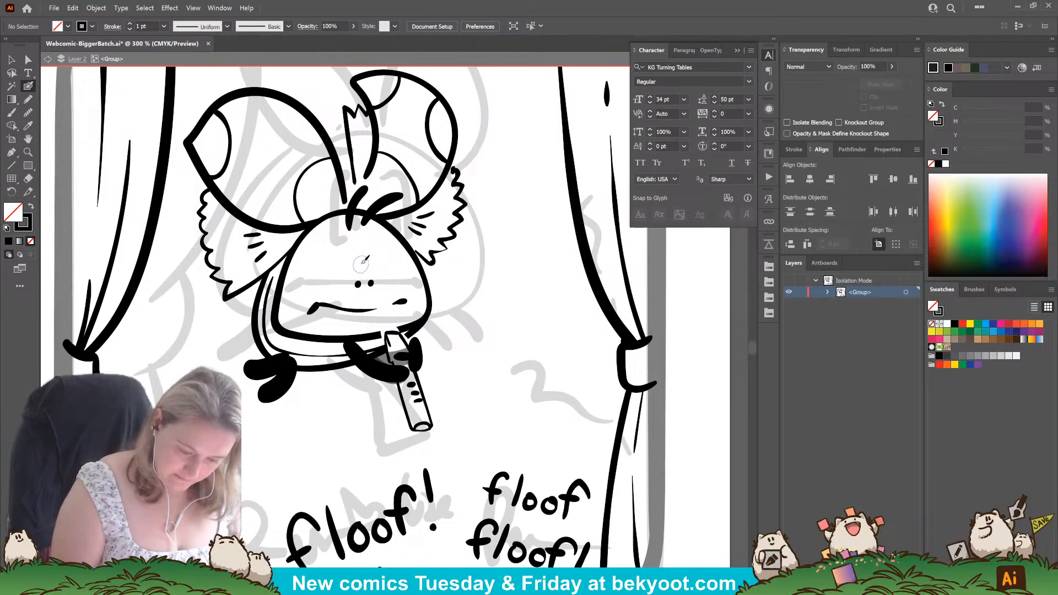
pyautogui.moveTo(361, 263)
pyautogui.mouseDown()
pyautogui.moveTo(353, 243)
pyautogui.moveTo(343, 282)
pyautogui.mouseUp()
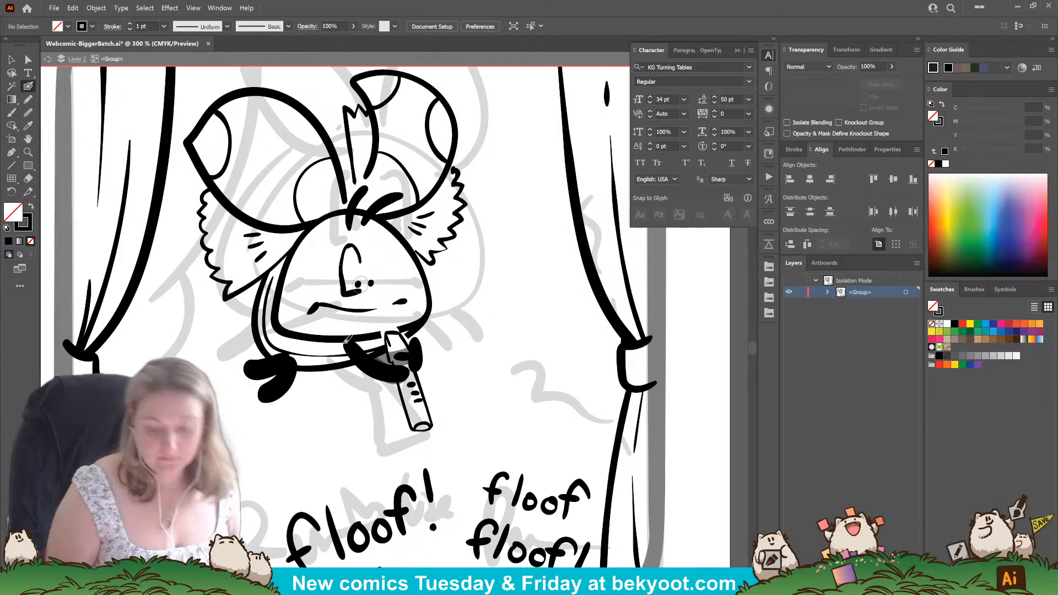
pyautogui.hotkey('ctrl', 'z')
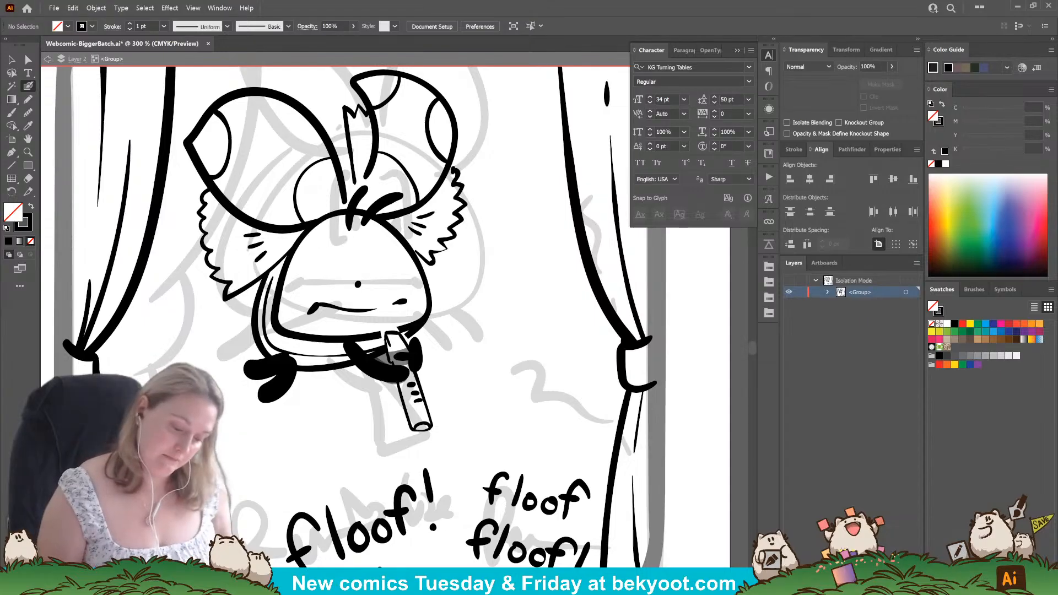
pyautogui.hotkey('shift', 'x')
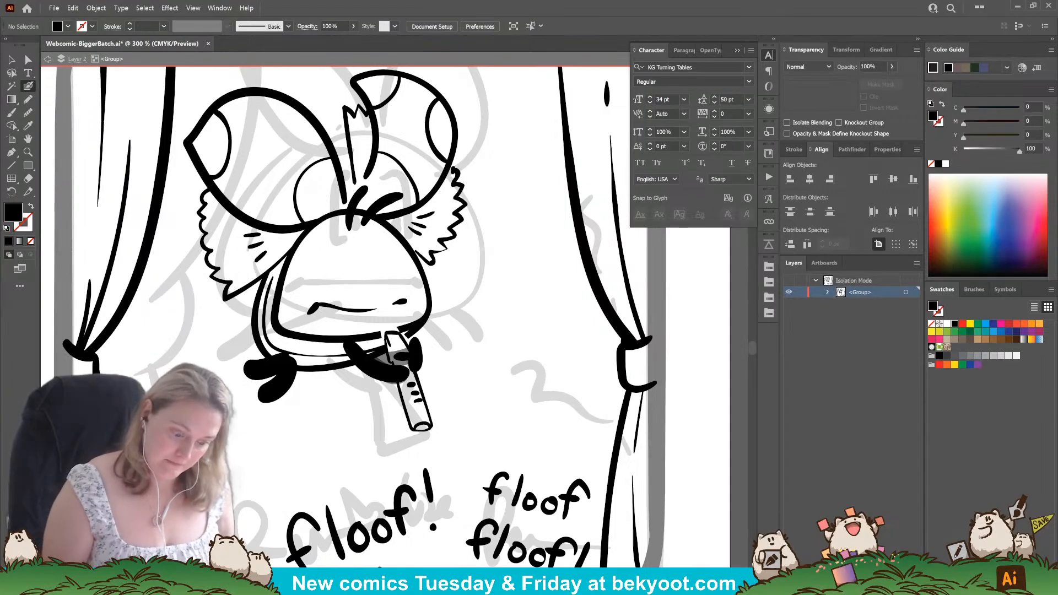
# Try two larger dot eyes set wider apart above the floof's mouth.
pyautogui.hotkey('shift', 'x')
pyautogui.click(353, 281)
pyautogui.click(378, 281)
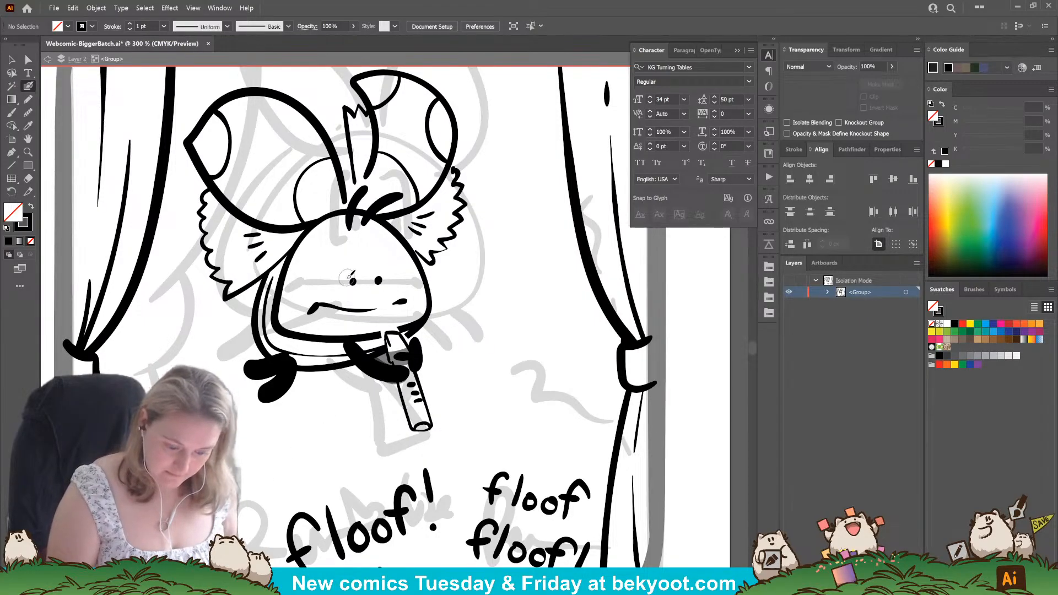
pyautogui.hotkey('ctrl', 'z')
pyautogui.hotkey('ctrl', 'z')
pyautogui.hotkey('shift', 'x')
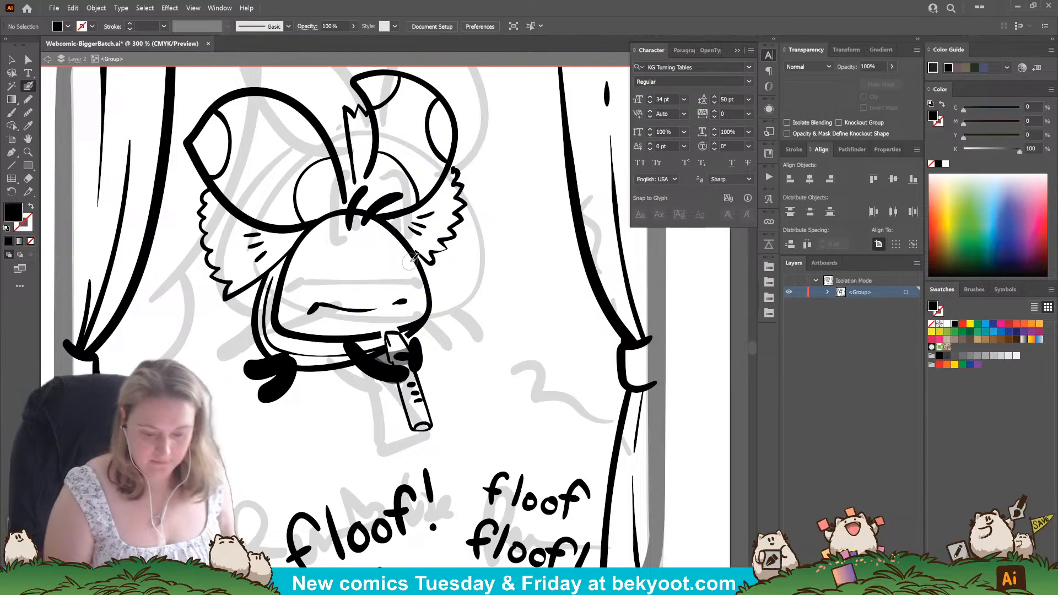
# Try the mouth lower on the floof's face, with two small dot eyes close together just above it.
pyautogui.moveTo(312, 308); pyautogui.dragTo(404, 314)
pyautogui.keyDown('ctrl'); pyautogui.keyDown('shift'); pyautogui.click(402, 302); pyautogui.keyUp('shift'); pyautogui.keyUp('ctrl')
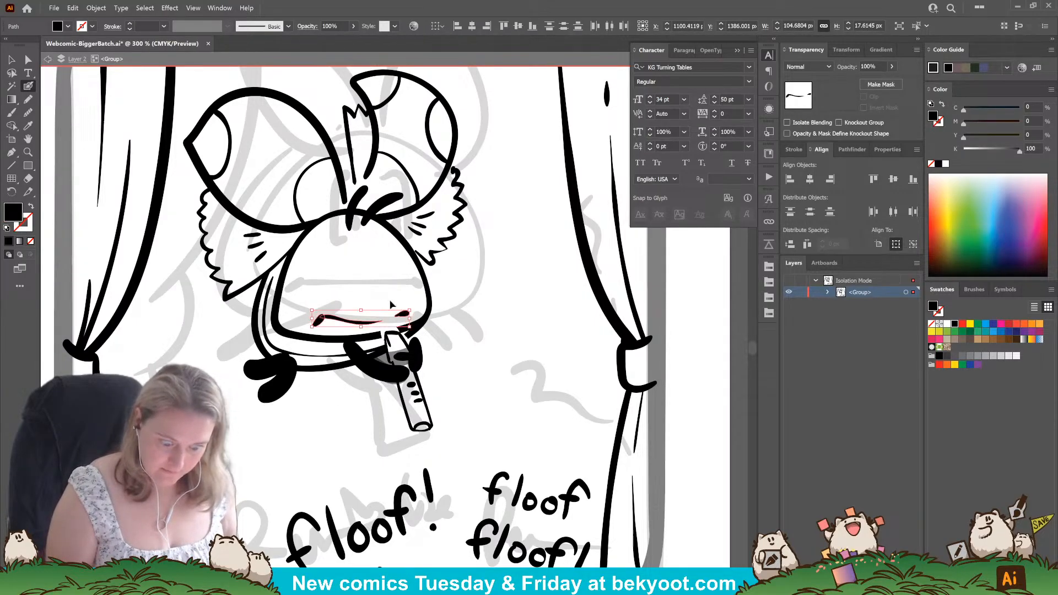
pyautogui.click(357, 299)
pyautogui.click(366, 297)
pyautogui.hotkey('ctrl', 'shift', 'a')
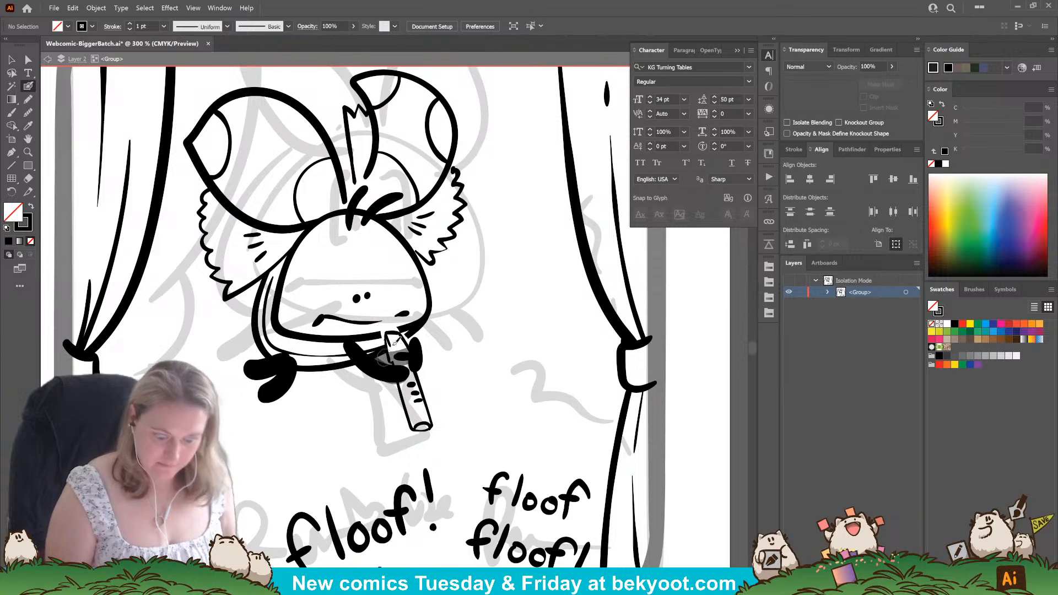
pyautogui.hotkey('ctrl', 'z')
pyautogui.click(373, 297)
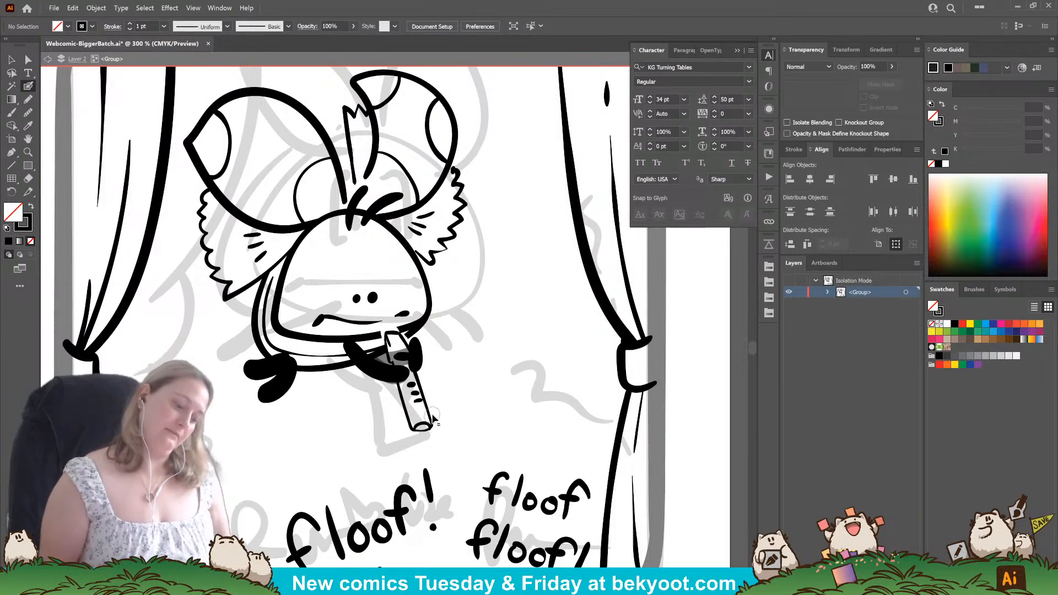
pyautogui.hotkey('ctrl', 'z')
pyautogui.hotkey('ctrl', 'z')
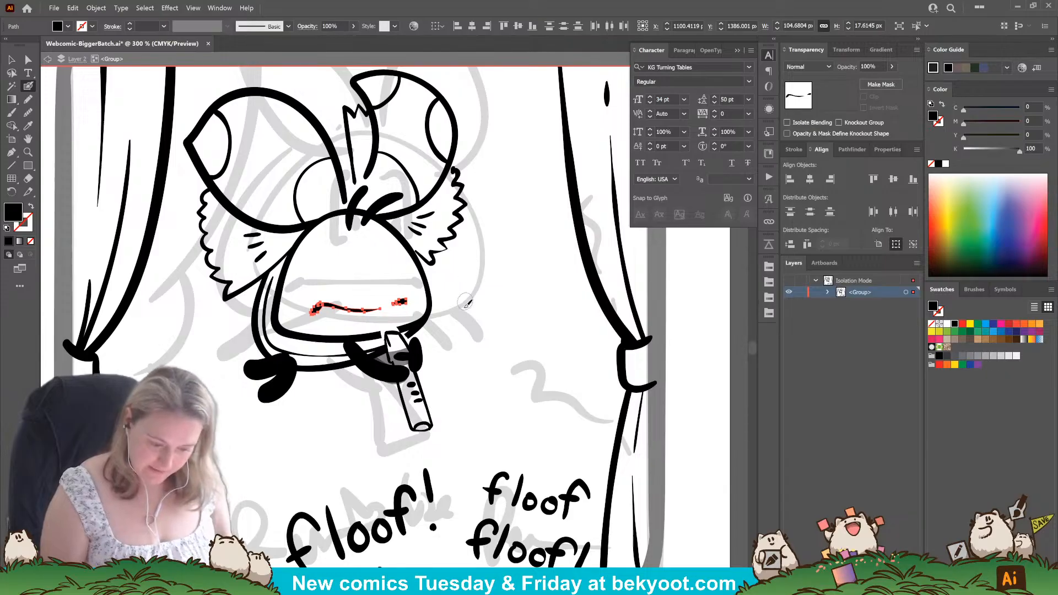
# Paint two round, widely spaced dot eyes above the floof's mouth.
pyautogui.press('ctrl')
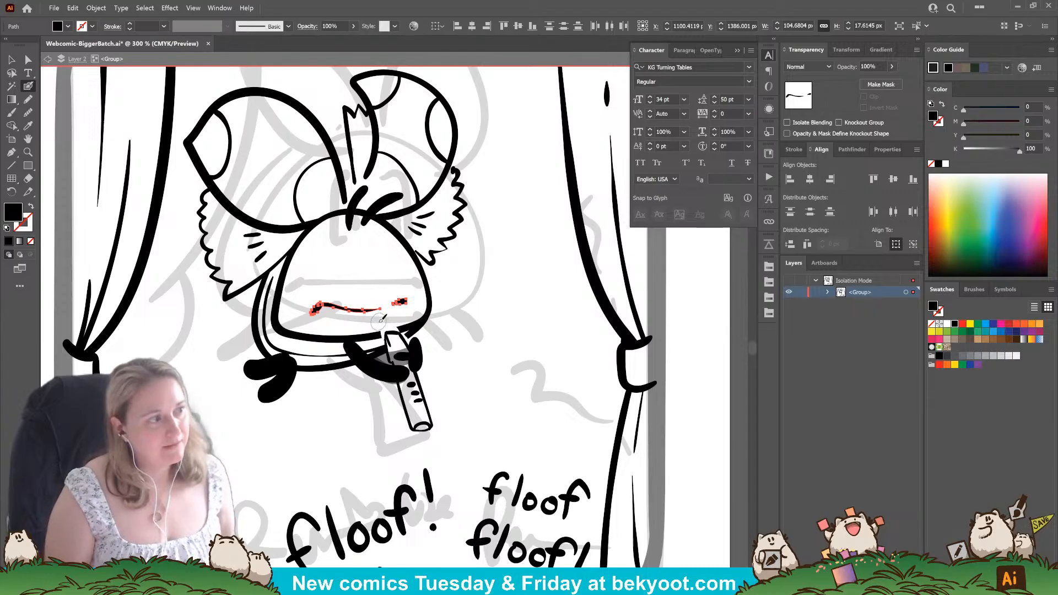
pyautogui.moveTo(351, 280); pyautogui.dragTo(351, 280)
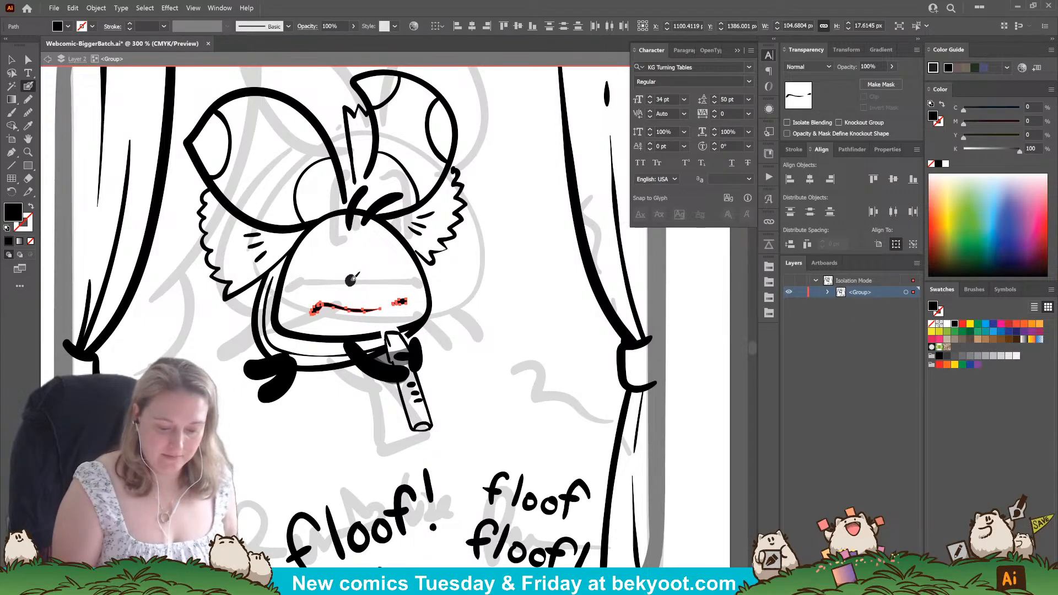
pyautogui.click(381, 277)
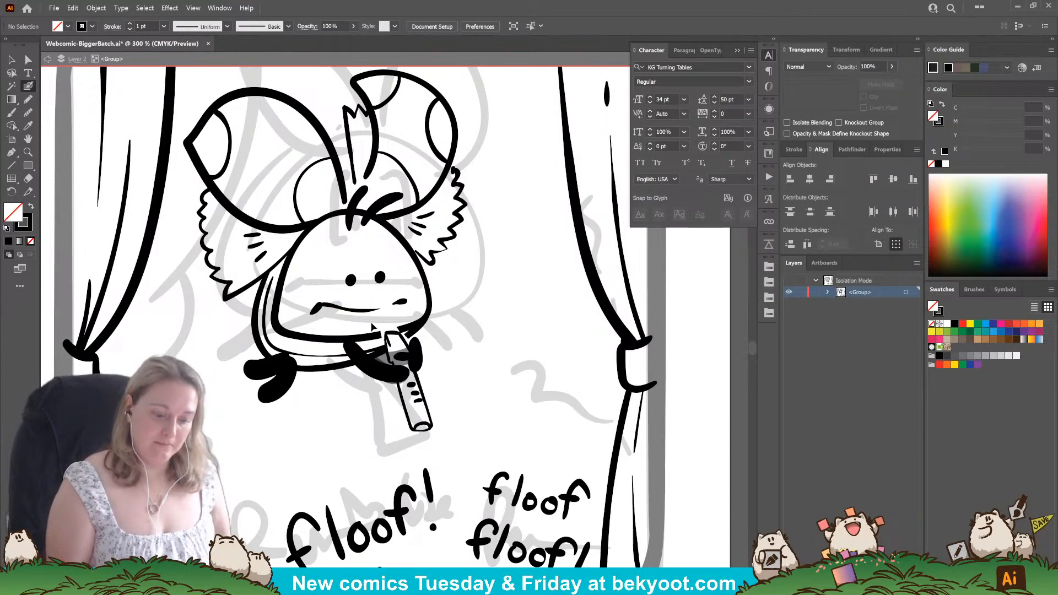
# Group the floof's mouth strokes and set them aside in the blank area between the floof and the curtain.
pyautogui.moveTo(407, 302); pyautogui.dragTo(313, 309)
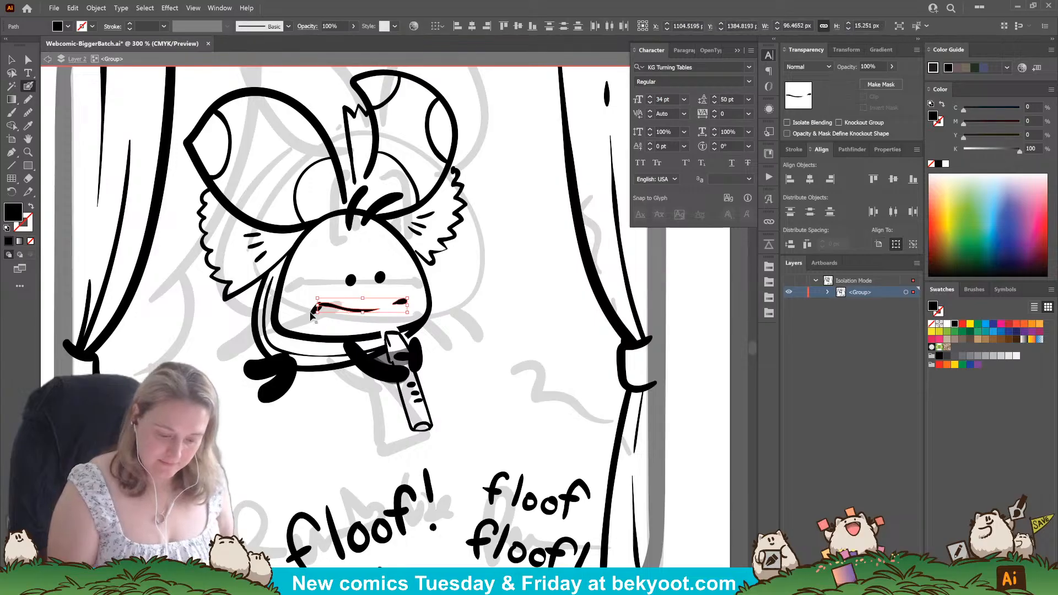
pyautogui.keyDown('ctrl'); pyautogui.keyDown('shift'); pyautogui.click(313, 315); pyautogui.keyUp('shift'); pyautogui.keyUp('ctrl')
pyautogui.hotkey('ctrl', 'g')
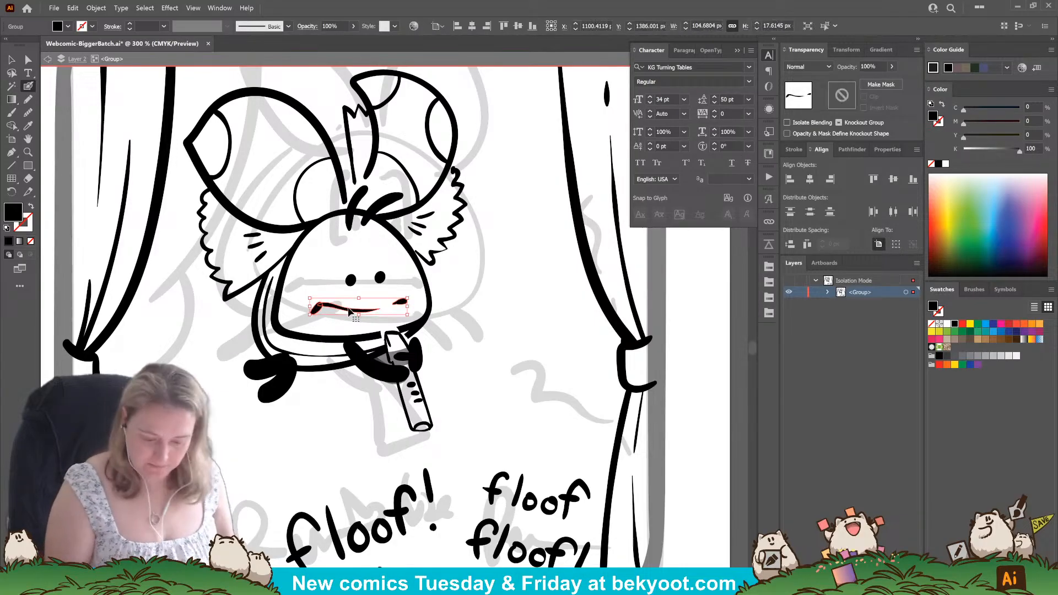
pyautogui.moveTo(355, 311); pyautogui.dragTo(529, 303)
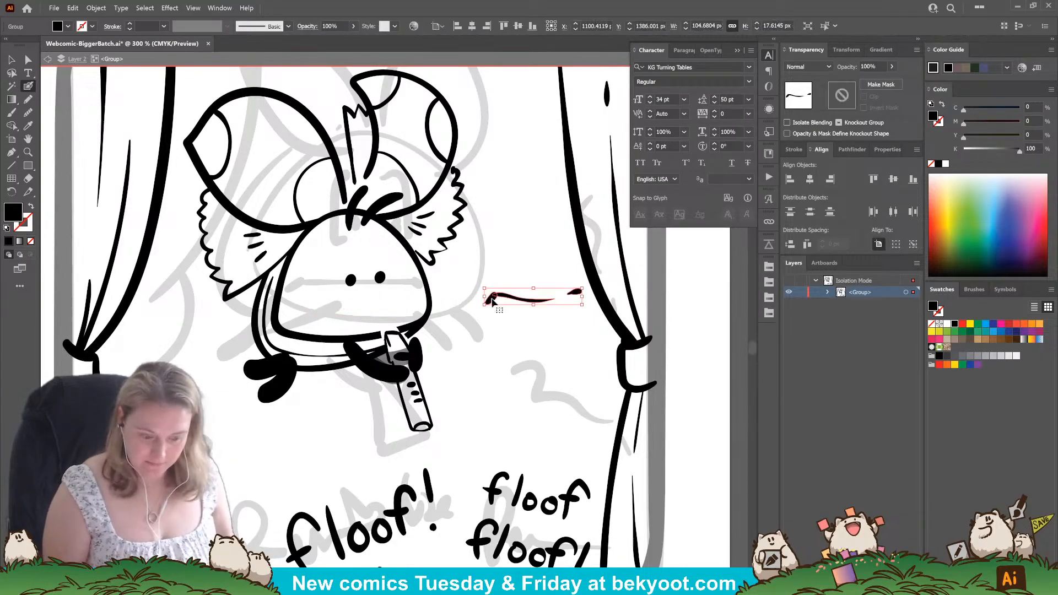
# Paint a new straight, slightly slanted mouth line with thickened ends across the floof's face.
pyautogui.rightClick(318, 306)
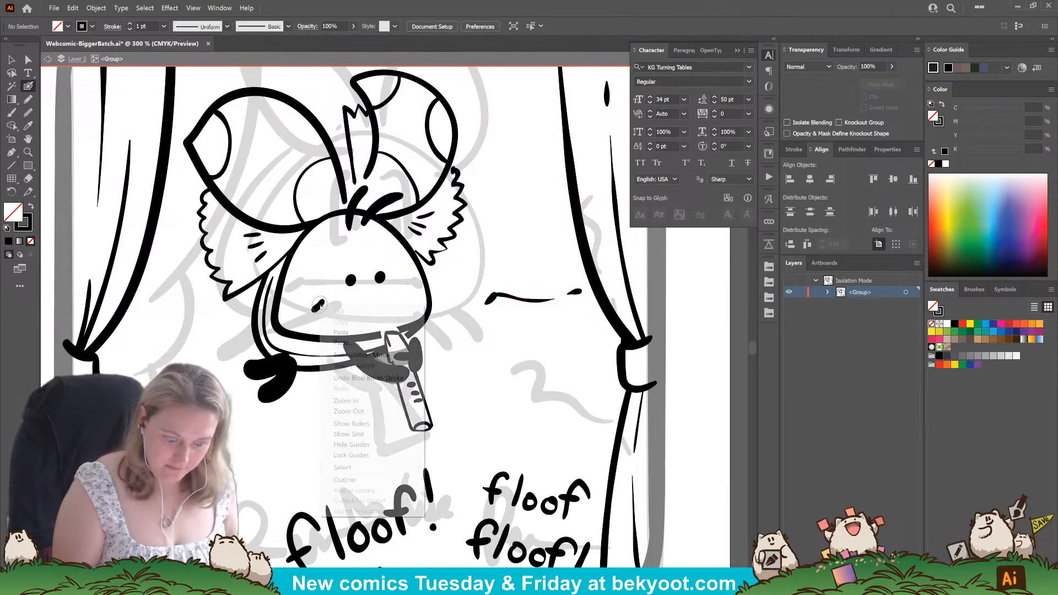
pyautogui.click(383, 290)
pyautogui.moveTo(313, 308); pyautogui.dragTo(409, 299)
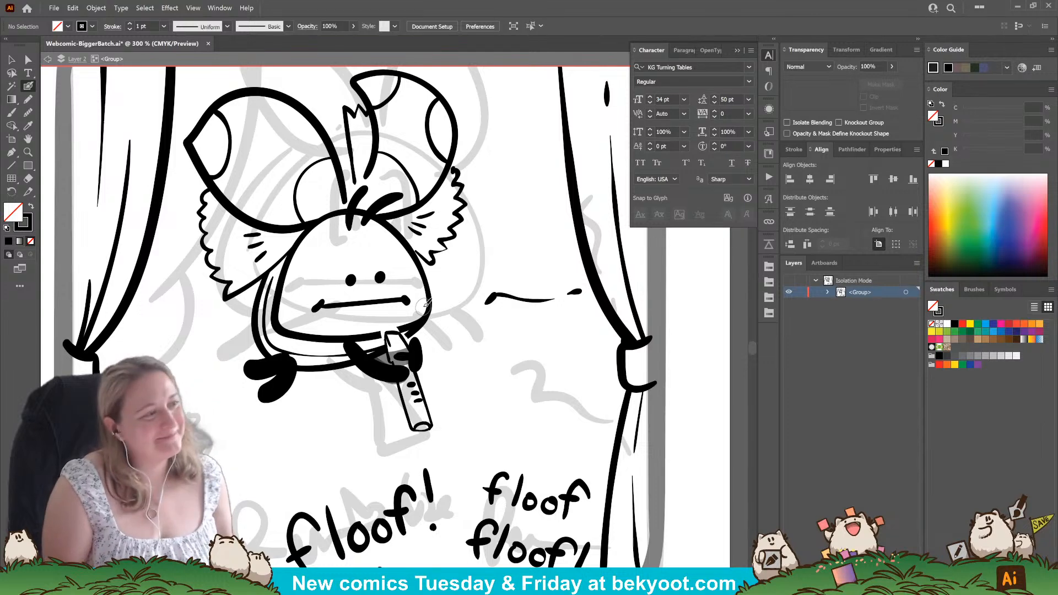
# Try the floof's eyes closer together and the eyes and mouth slightly higher on the face.
pyautogui.moveTo(351, 280); pyautogui.dragTo(406, 292)
pyautogui.keyDown('ctrl'); pyautogui.keyDown('shift'); pyautogui.click(381, 279); pyautogui.keyUp('shift'); pyautogui.keyUp('ctrl')
pyautogui.keyDown('ctrl'); pyautogui.keyDown('shift'); pyautogui.click(403, 301); pyautogui.keyUp('shift'); pyautogui.keyUp('ctrl')
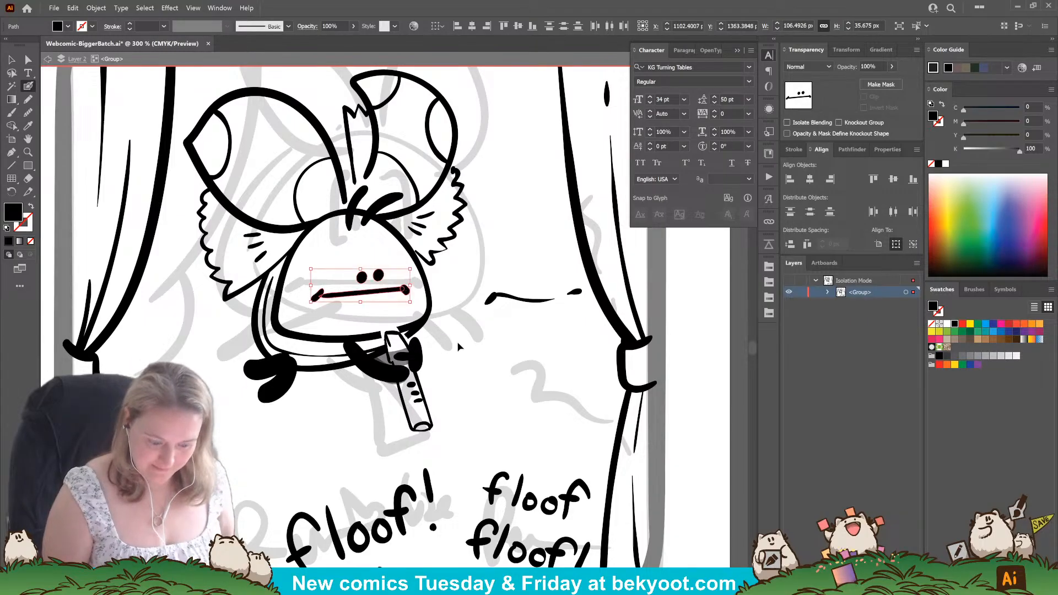
pyautogui.click(460, 346)
pyautogui.moveTo(461, 377); pyautogui.dragTo(457, 375)
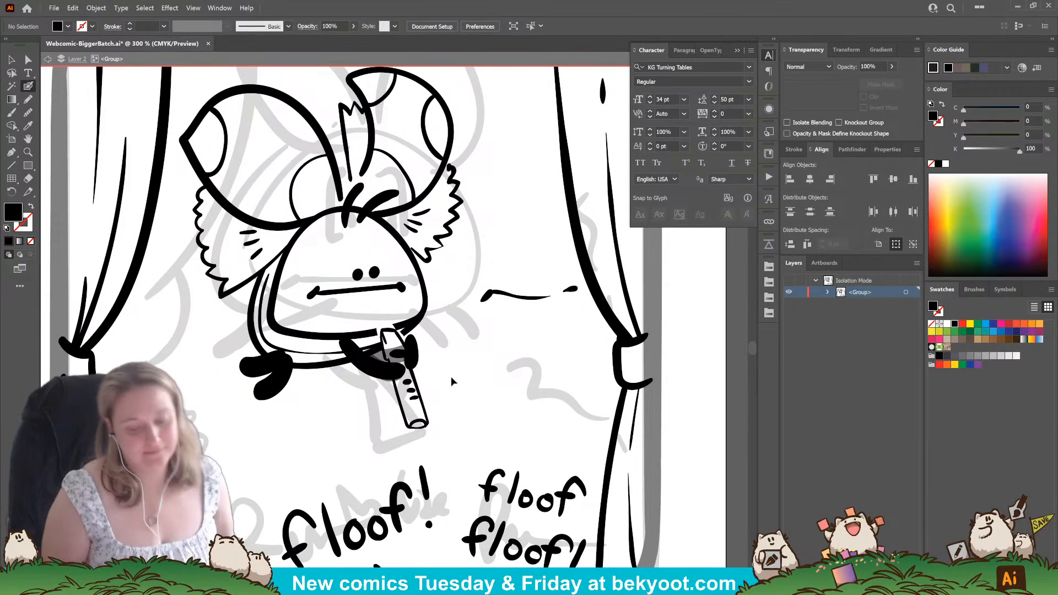
pyautogui.hotkey('ctrl', 'z')
pyautogui.hotkey('ctrl', 'z')
pyautogui.hotkey('ctrl', 'z')
pyautogui.keyDown('ctrl'); pyautogui.click(469, 371); pyautogui.keyUp('ctrl')
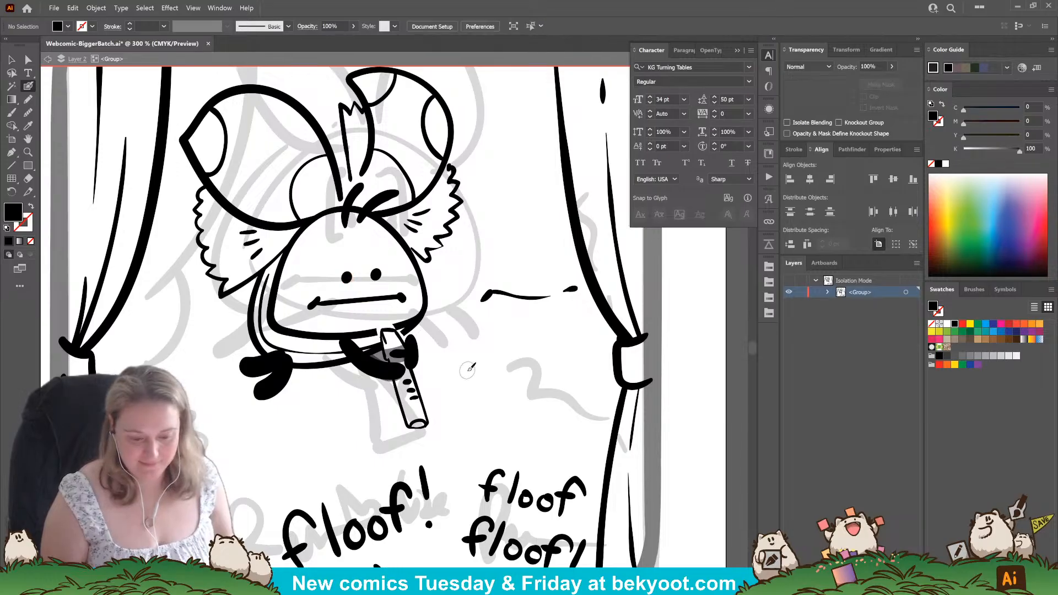
# Paint a short eyebrow mark above each of the floof's eyes.
pyautogui.moveTo(466, 366); pyautogui.dragTo(466, 375)
pyautogui.moveTo(374, 259); pyautogui.dragTo(345, 256)
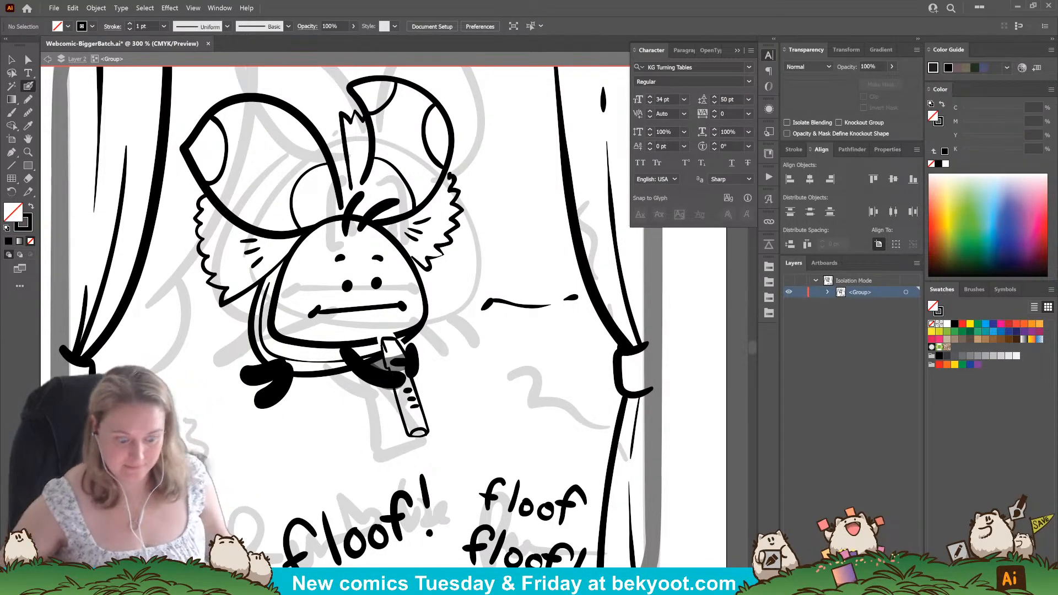
pyautogui.hotkey('ctrl', '-')
pyautogui.hotkey('ctrl', '-')
pyautogui.hotkey('ctrl', '-')
pyautogui.hotkey('ctrl', '-')
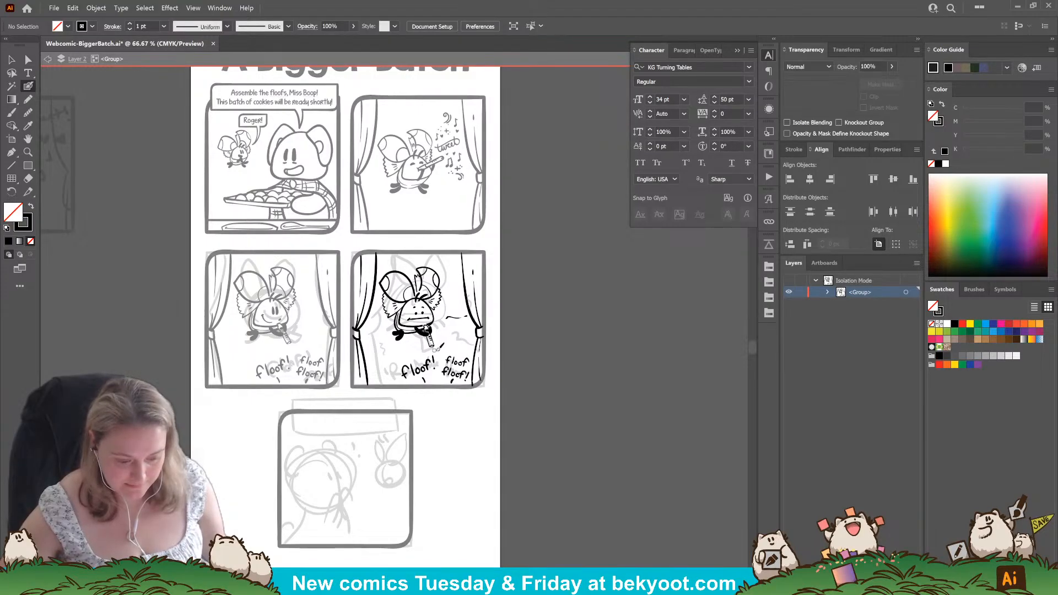
pyautogui.hotkey('ctrl', '+')
pyautogui.hotkey('ctrl', '+')
pyautogui.hotkey('ctrl', '+')
pyautogui.hotkey('ctrl', '+')
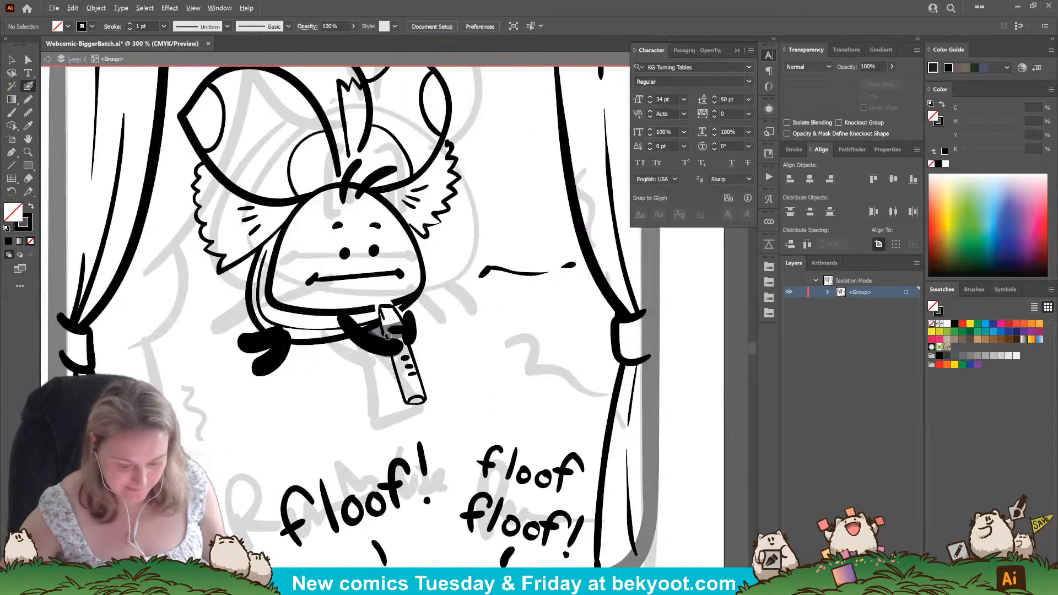
# Rotate the straight mouth line on the floof's face until it is level.
pyautogui.click(332, 278)
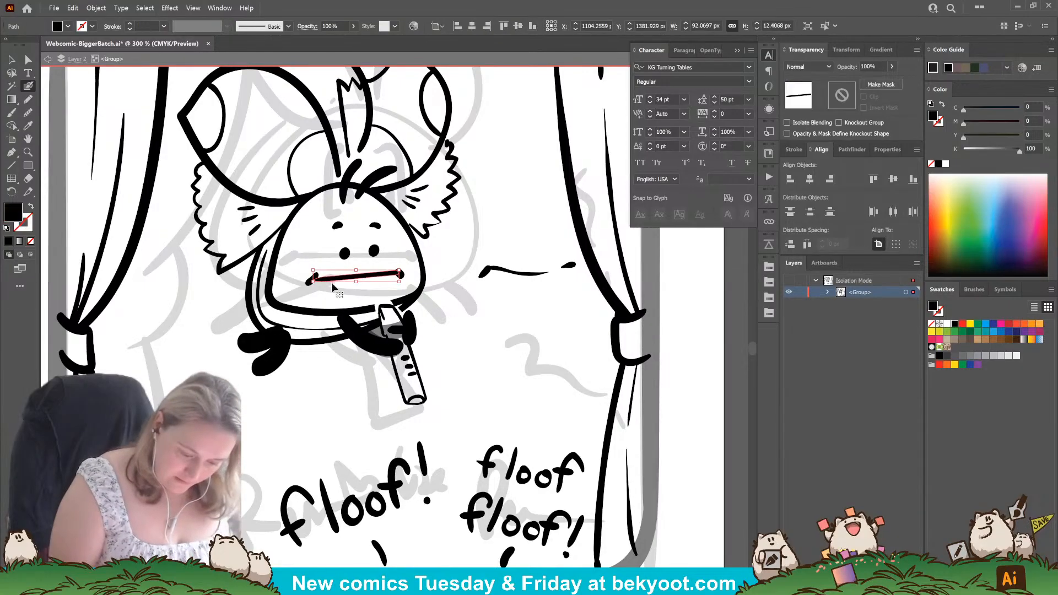
pyautogui.moveTo(403, 267); pyautogui.dragTo(370, 274)
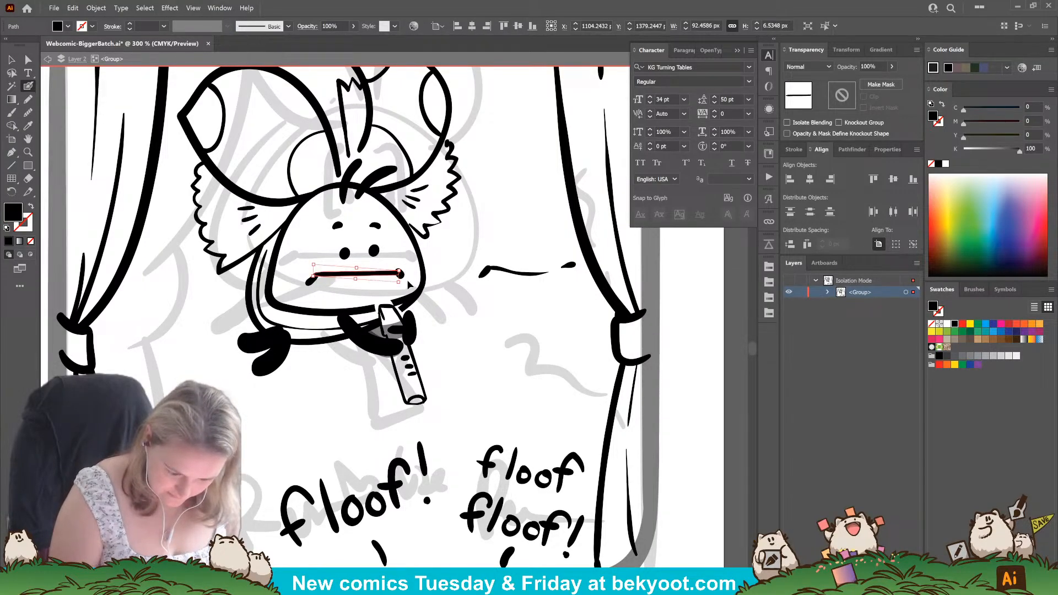
pyautogui.click(449, 250)
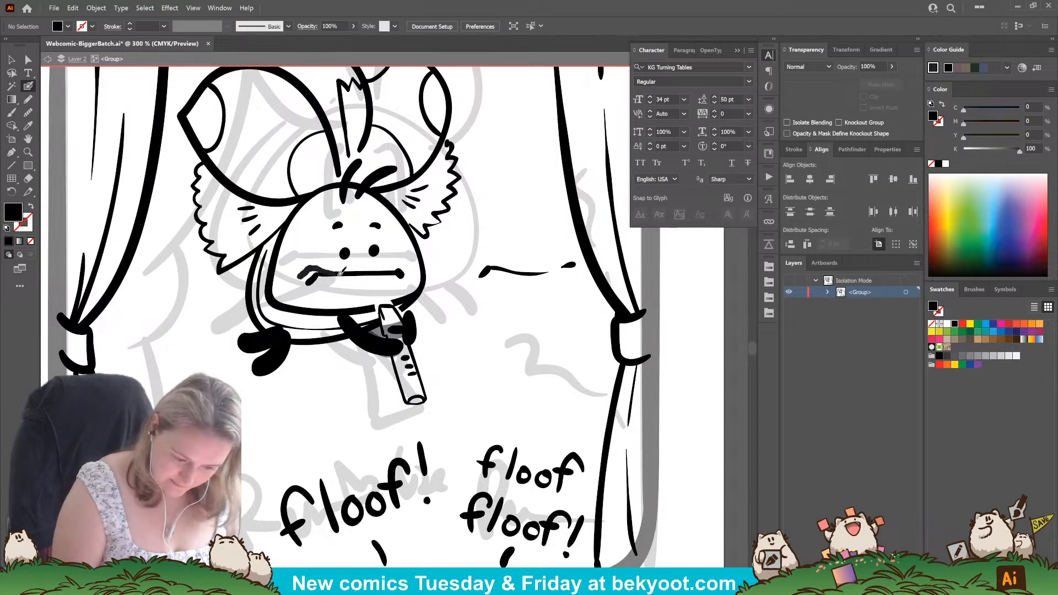
# Paint a wavy mouth with downturned corners over the straight line, and set the straight line aside below the floof.
pyautogui.moveTo(341, 272); pyautogui.dragTo(402, 269)
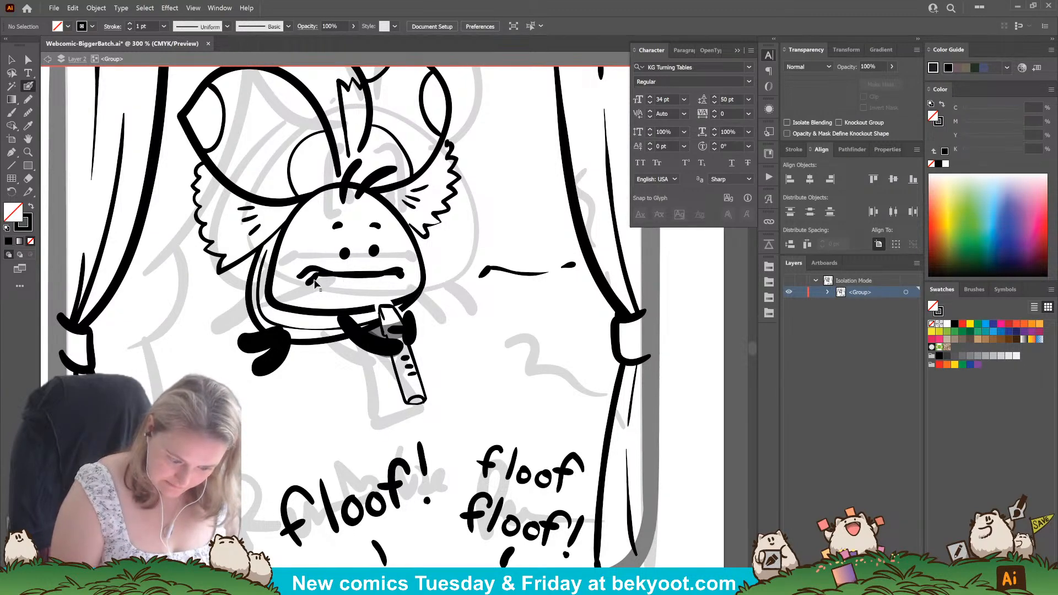
pyautogui.moveTo(309, 276)
pyautogui.mouseDown()
pyautogui.moveTo(401, 272)
pyautogui.moveTo(380, 286)
pyautogui.moveTo(346, 437)
pyautogui.mouseUp()
# Replace the floof's eyes with two smaller dots set close together above the wavy mouth.
pyautogui.click(350, 255)
pyautogui.keyDown('shift'); pyautogui.click(364, 254); pyautogui.keyUp('shift')
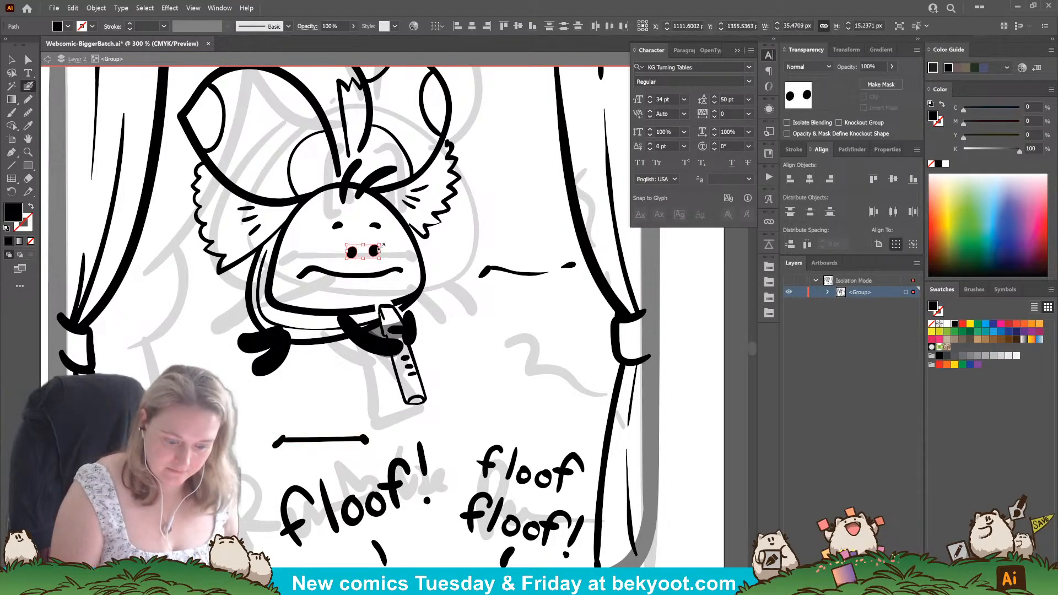
pyautogui.click(350, 386)
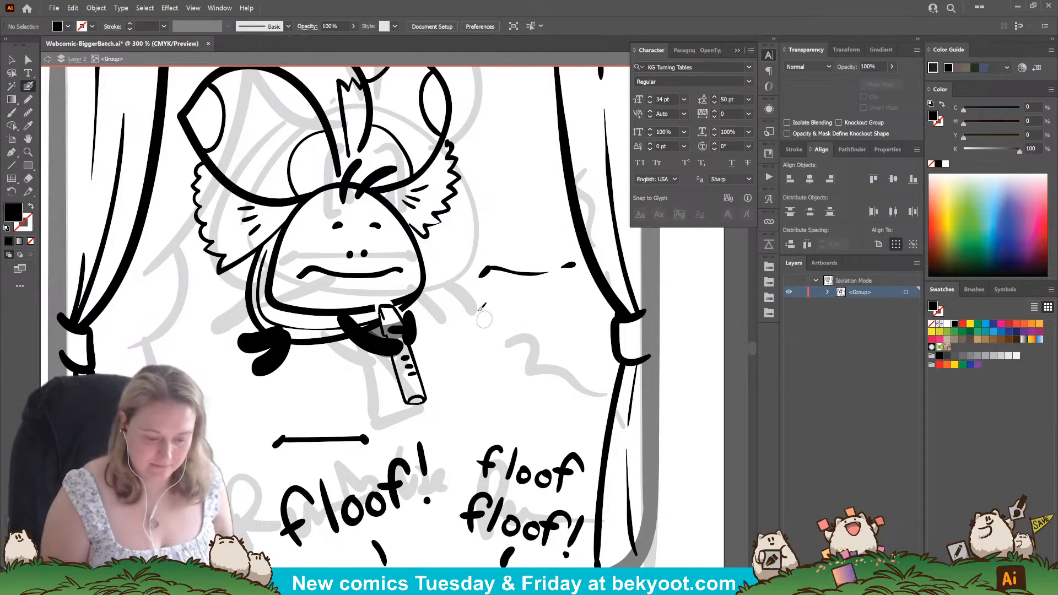
# Delete both eyebrow marks from the floof's face.
pyautogui.keyDown('ctrl'); pyautogui.click(377, 226); pyautogui.keyUp('ctrl')
pyautogui.keyDown('ctrl'); pyautogui.keyDown('shift'); pyautogui.click(337, 226); pyautogui.keyUp('shift'); pyautogui.keyUp('ctrl')
pyautogui.press('Delete')
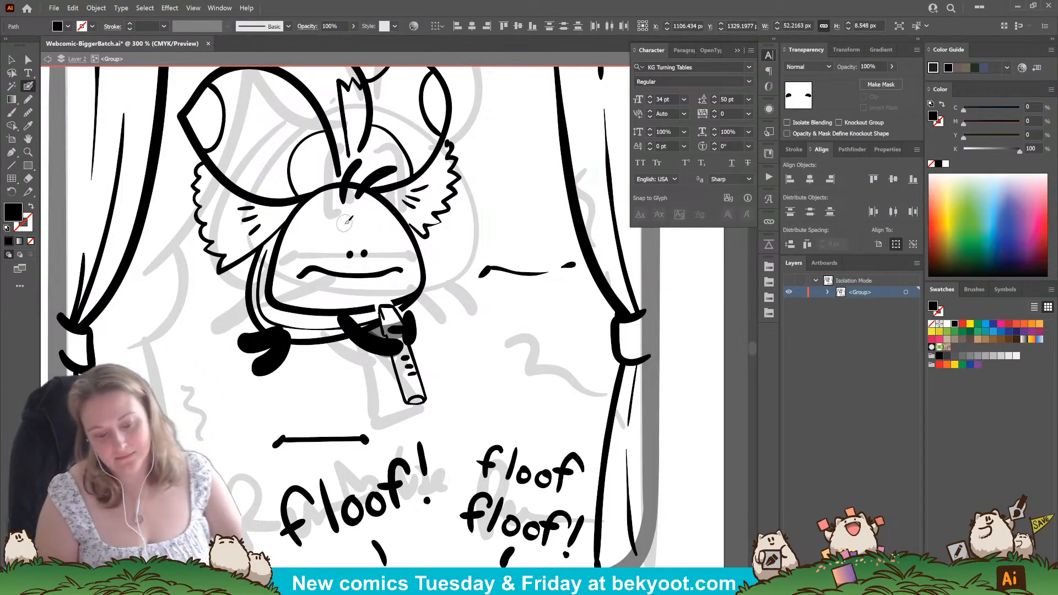
# Move the floof's eyes and wavy mouth together higher on its face.
pyautogui.moveTo(393, 280)
pyautogui.mouseDown()
pyautogui.moveTo(380, 253)
pyautogui.moveTo(385, 265)
pyautogui.mouseUp()
pyautogui.keyDown('ctrl'); pyautogui.click(439, 257); pyautogui.keyUp('ctrl')
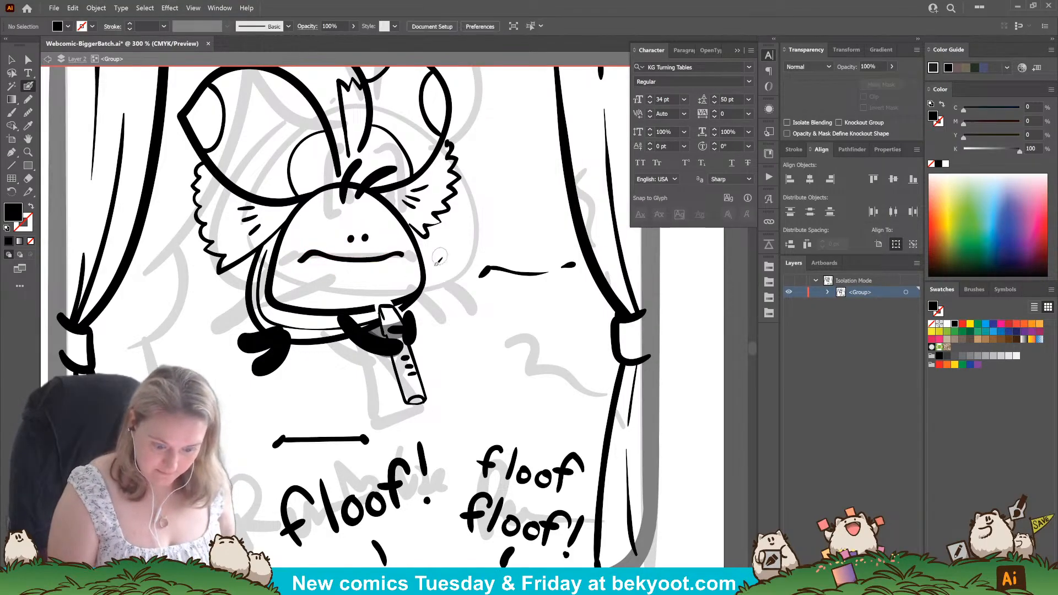
pyautogui.moveTo(456, 332); pyautogui.dragTo(473, 355)
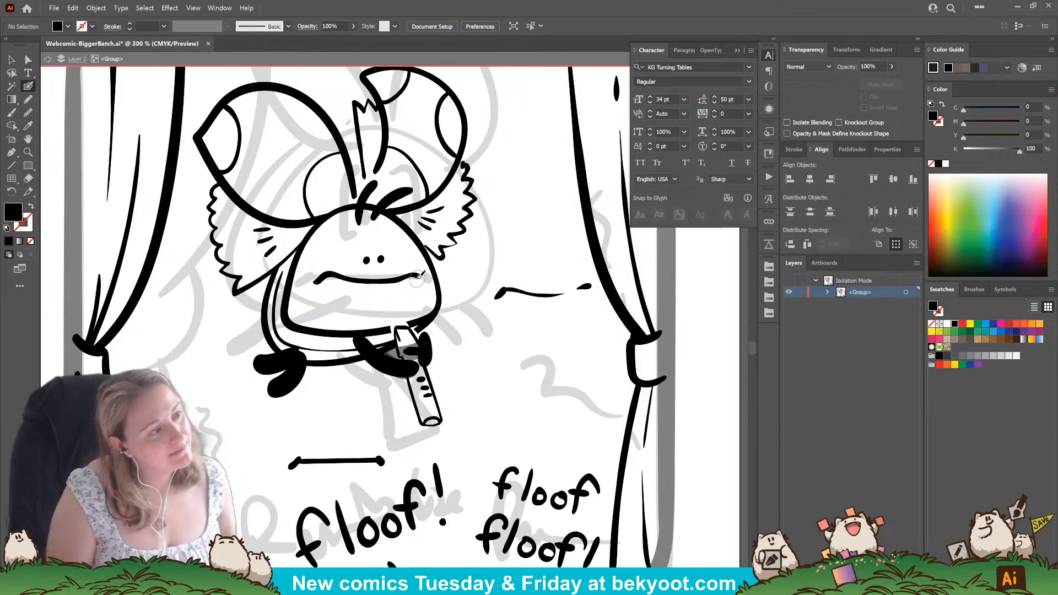
# Set the wavy mouth aside, paint a tiny dot mouth in its place, and add two short eyebrow marks above the floof's eyes.
pyautogui.keyDown('ctrl'); pyautogui.click(368, 281); pyautogui.keyUp('ctrl')
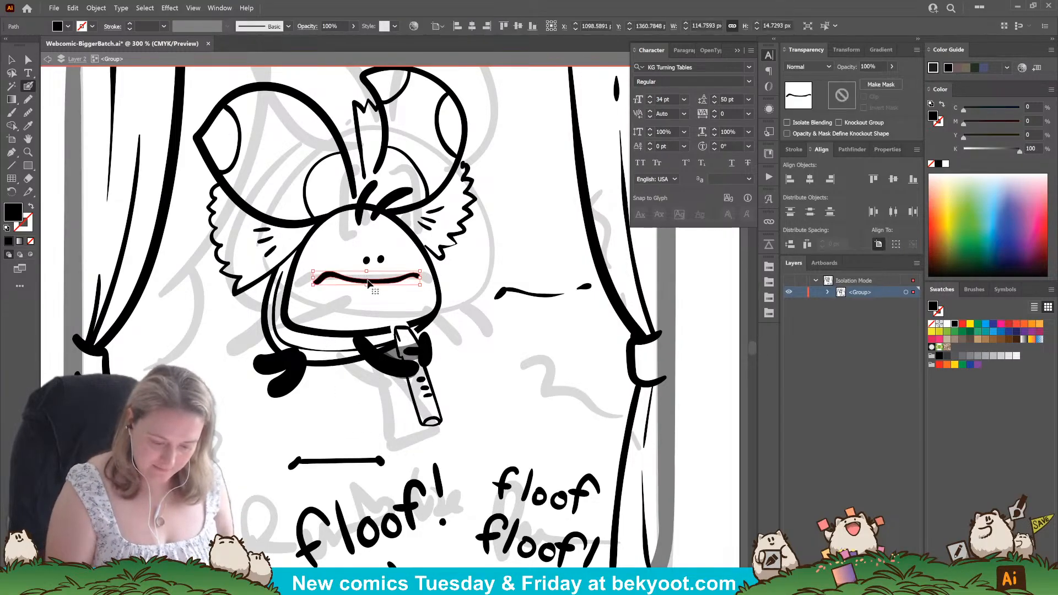
pyautogui.moveTo(368, 282); pyautogui.dragTo(264, 429)
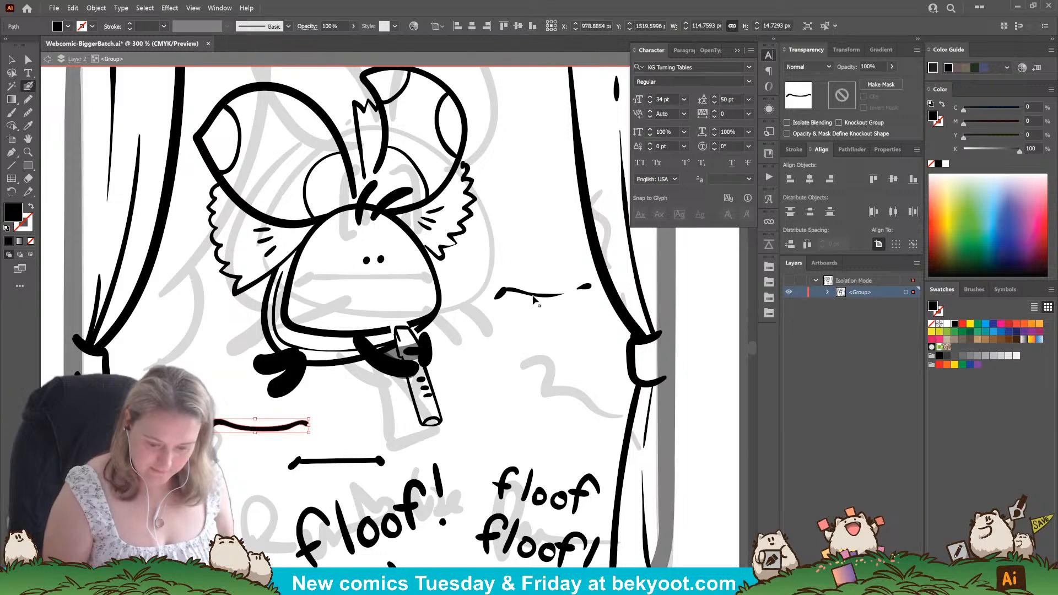
pyautogui.click(373, 296)
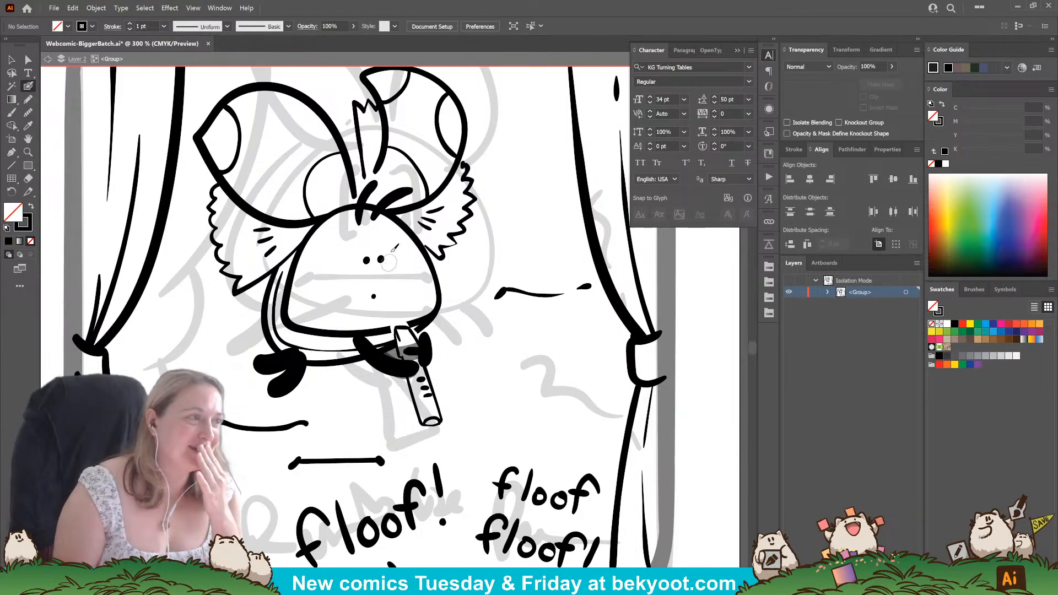
pyautogui.moveTo(361, 237); pyautogui.dragTo(384, 234)
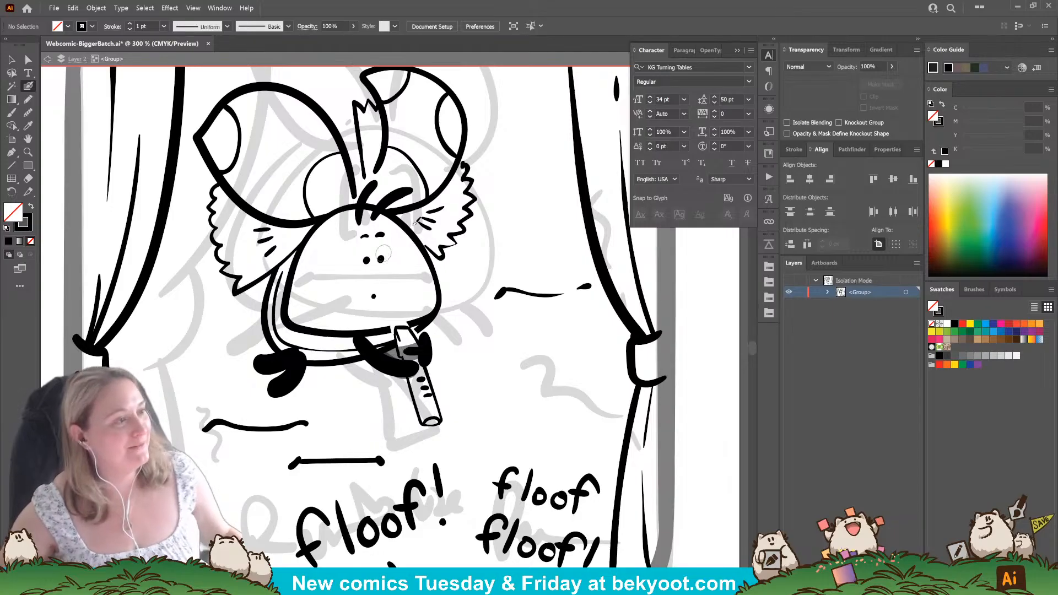
pyautogui.hotkey('ctrl', '1')
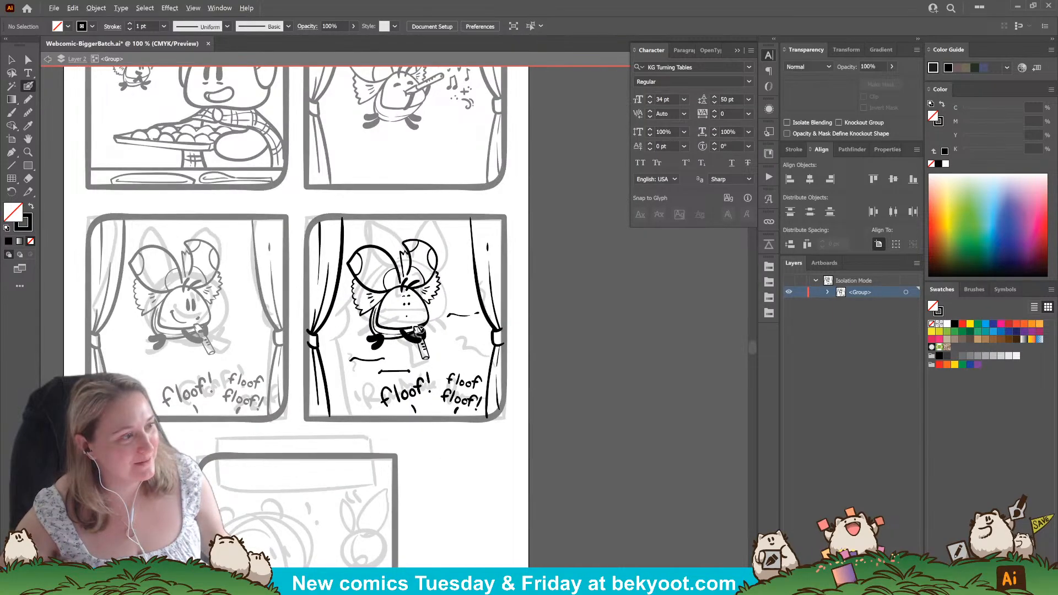
pyautogui.scroll(3, 426, 300)
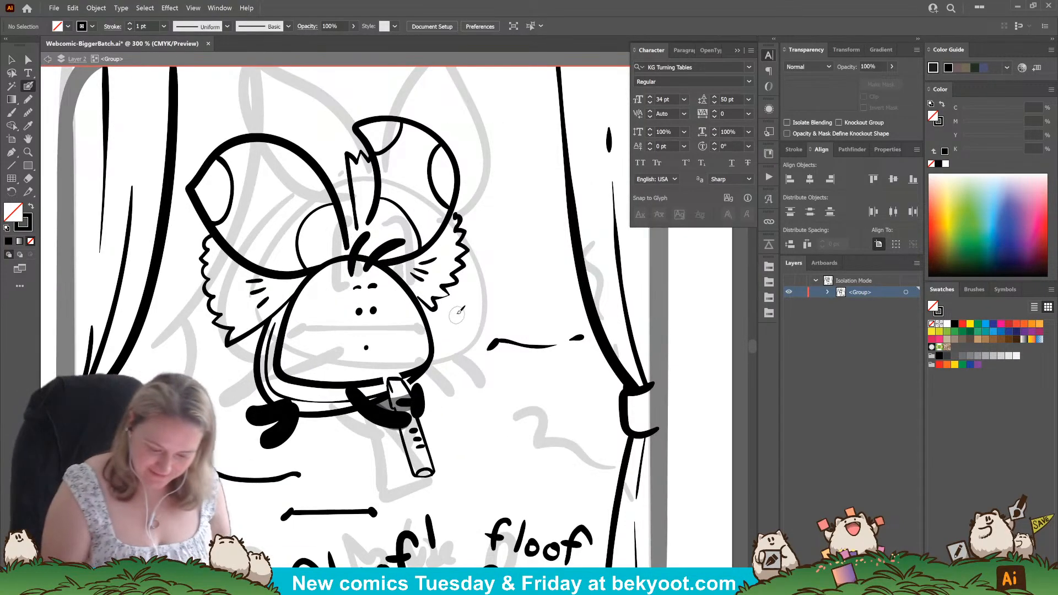
pyautogui.moveTo(476, 292)
pyautogui.mouseDown()
pyautogui.moveTo(469, 302)
pyautogui.moveTo(487, 294)
pyautogui.mouseUp()
pyautogui.hotkey('ctrl', 'z')
pyautogui.hotkey('ctrl', 'z')
pyautogui.hotkey('ctrl', 'z')
pyautogui.hotkey('ctrl', 'z')
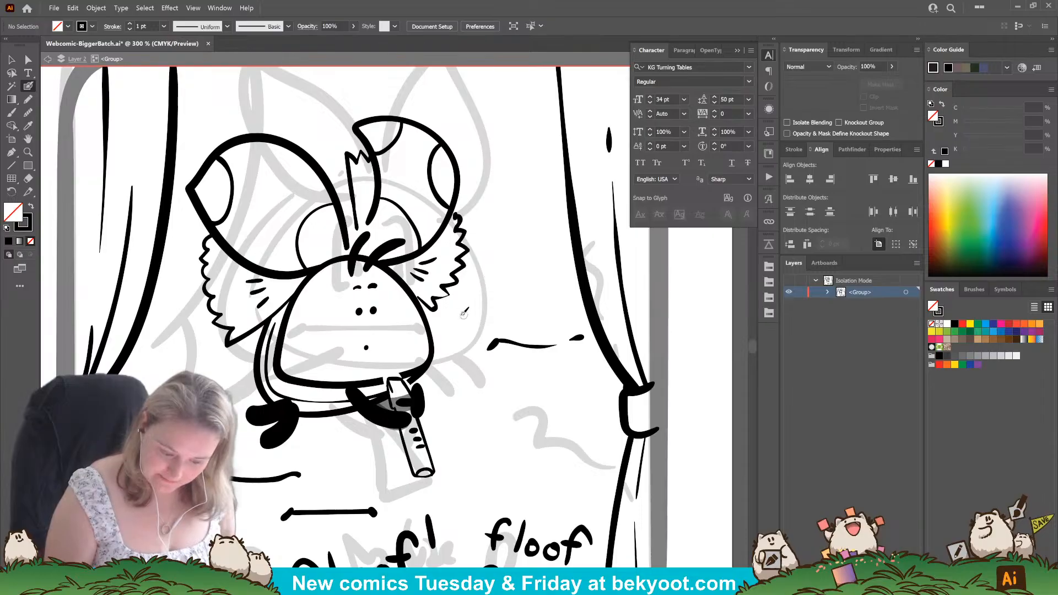
# Extend the dot mouth into a short slanted mark, and letter "oh no" beside the floof's head as a group.
pyautogui.moveTo(365, 346); pyautogui.dragTo(365, 350)
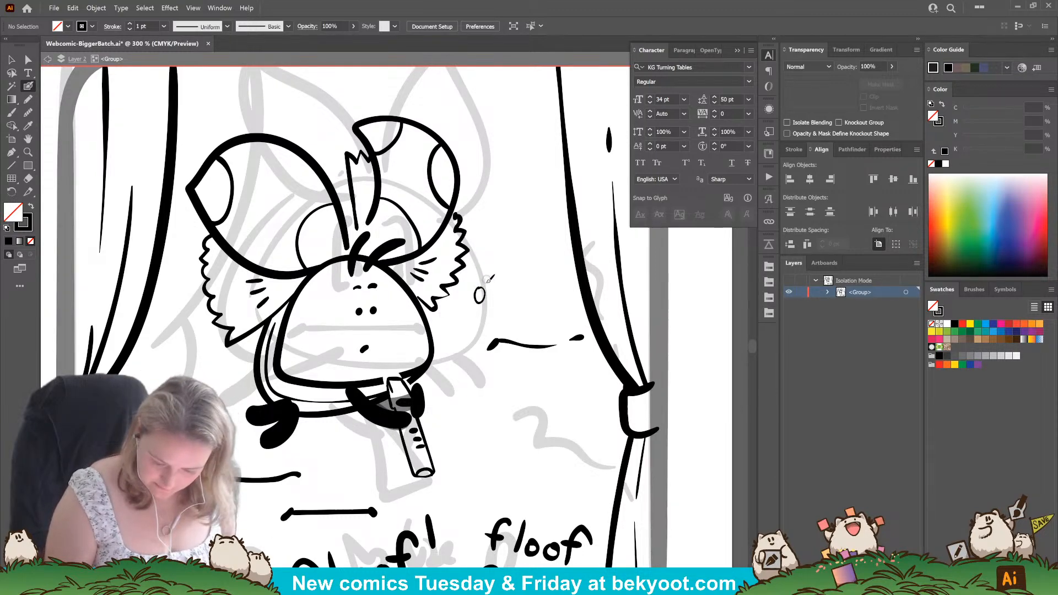
pyautogui.hotkey('ctrl', 'z')
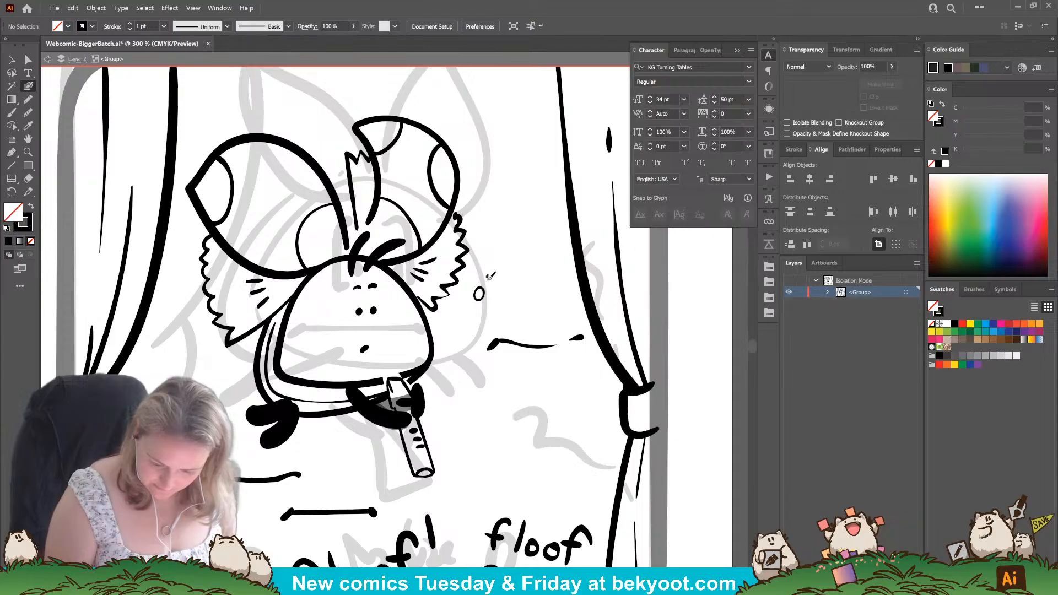
pyautogui.moveTo(488, 276); pyautogui.dragTo(499, 298)
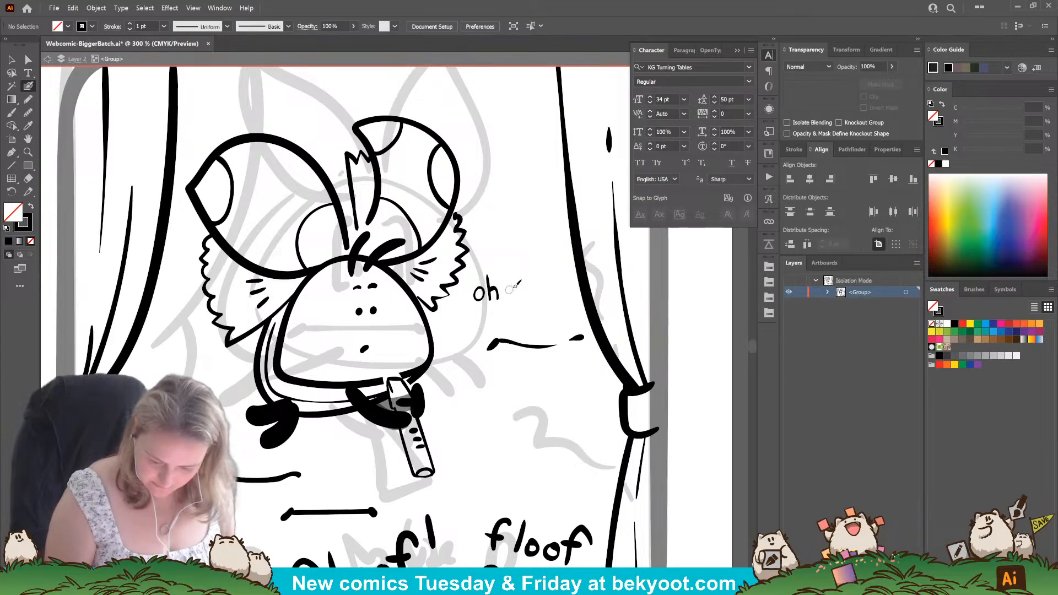
pyautogui.hotkey('ctrl', 'z')
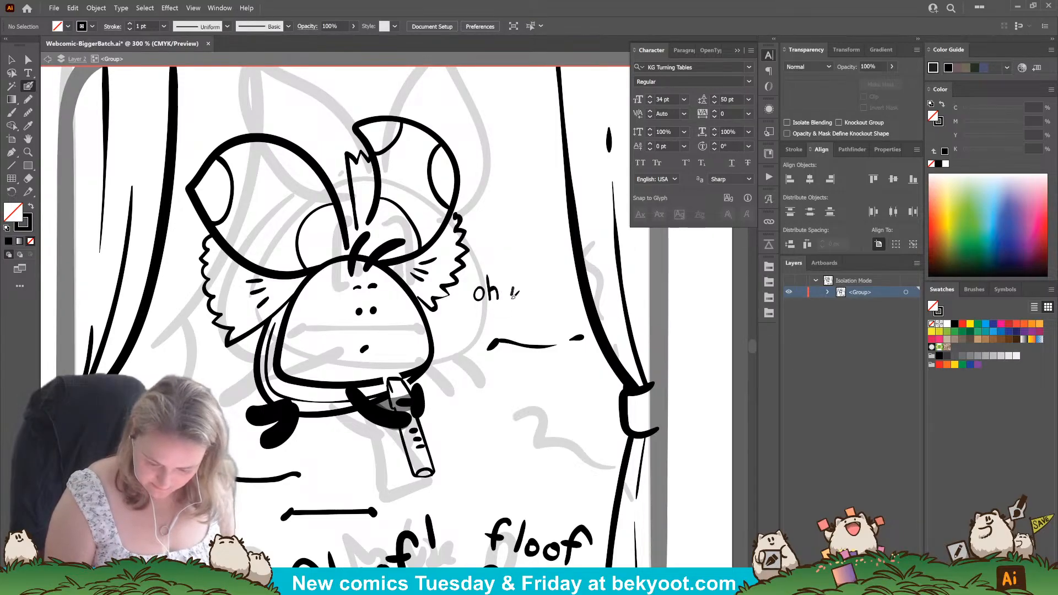
pyautogui.moveTo(534, 287); pyautogui.dragTo(531, 296)
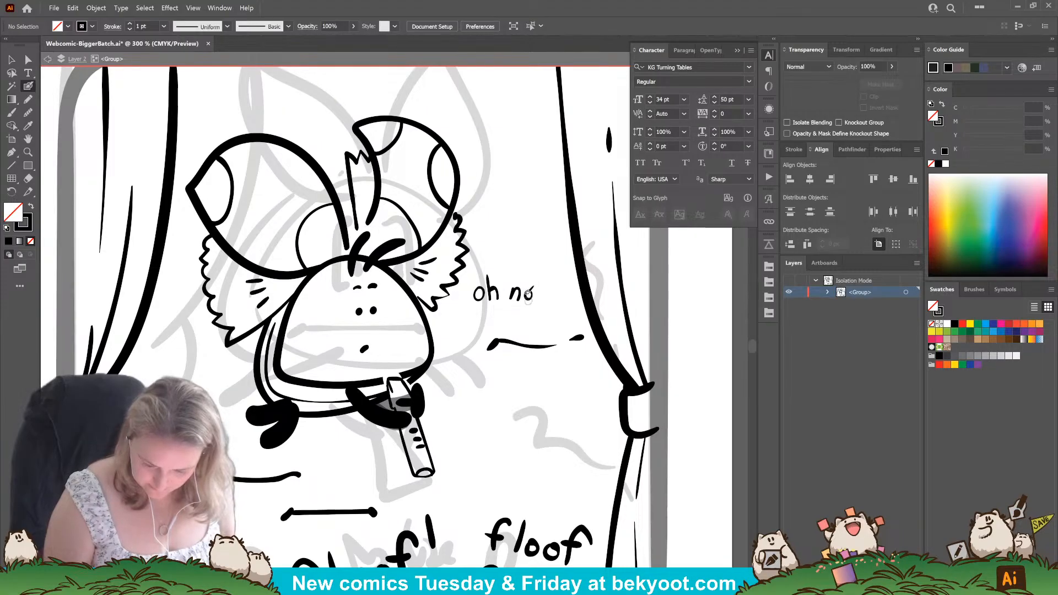
pyautogui.moveTo(482, 270)
pyautogui.mouseDown()
pyautogui.moveTo(535, 313)
pyautogui.moveTo(483, 312)
pyautogui.mouseUp()
pyautogui.hotkey('ctrl', 'g')
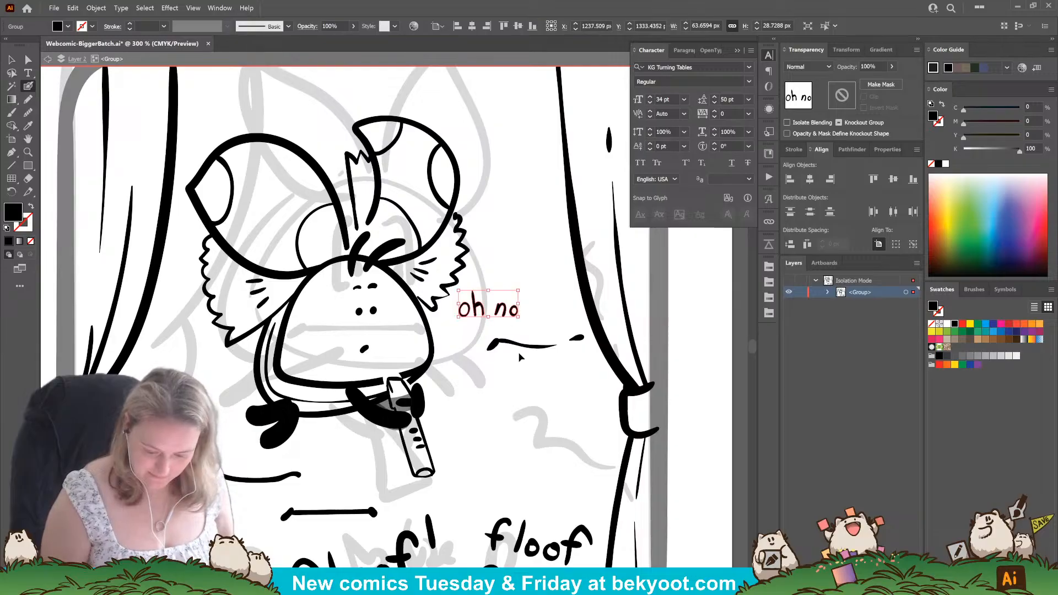
# Delete the spare mouth lines around the floof: the broken one beside it and the wavy and straight ones below it.
pyautogui.moveTo(510, 353); pyautogui.dragTo(587, 357)
pyautogui.hotkey('ctrl', 'g')
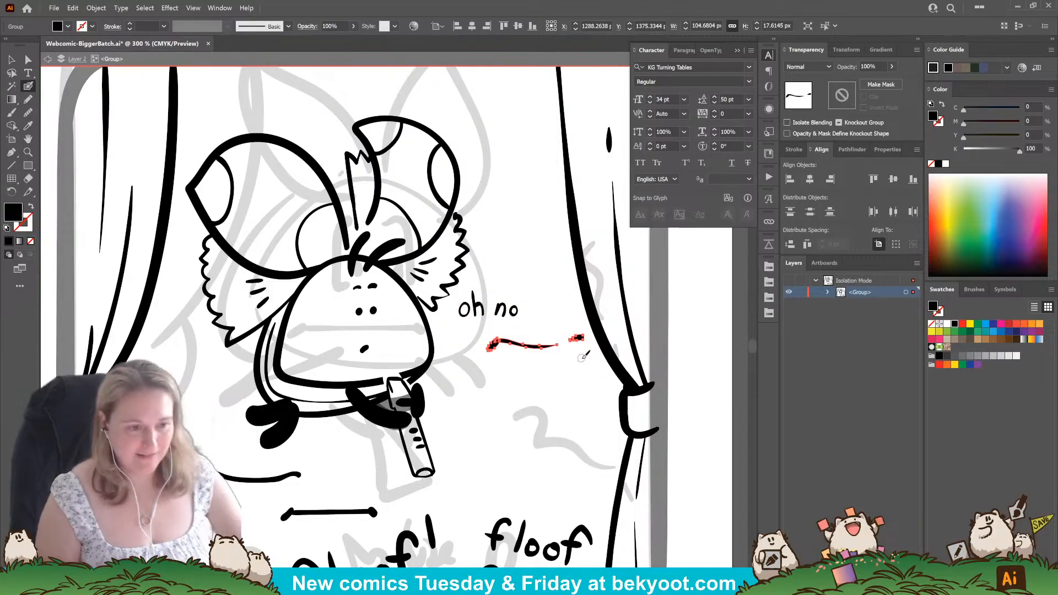
pyautogui.press('Delete')
pyautogui.keyDown('ctrl'); pyautogui.click(232, 479); pyautogui.keyUp('ctrl')
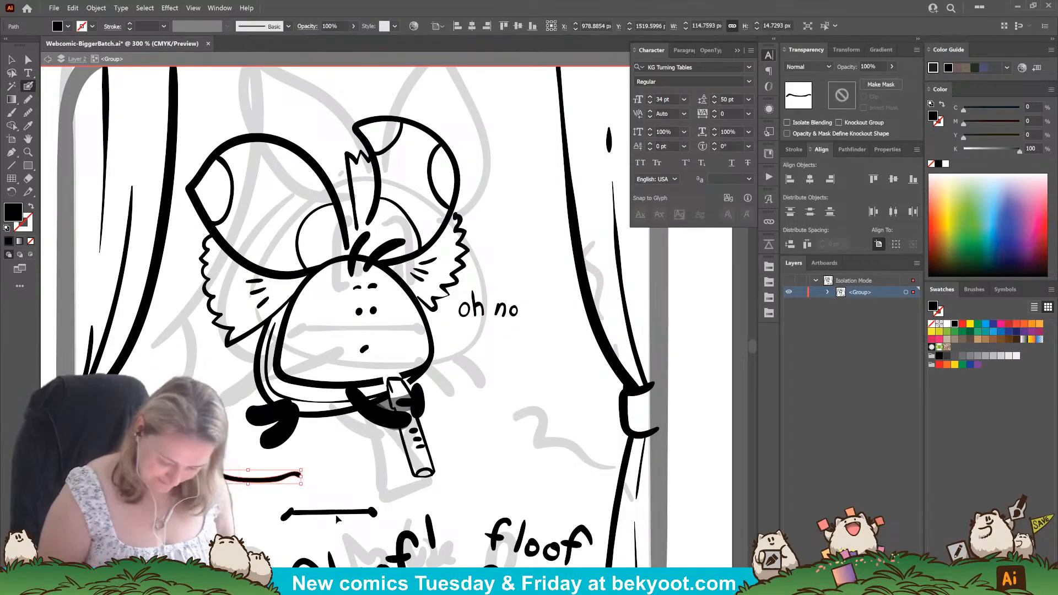
pyautogui.keyDown('ctrl'); pyautogui.keyDown('shift'); pyautogui.click(338, 513); pyautogui.keyUp('shift'); pyautogui.keyUp('ctrl')
pyautogui.keyDown('ctrl'); pyautogui.keyDown('shift'); pyautogui.click(373, 512); pyautogui.keyUp('shift'); pyautogui.keyUp('ctrl')
pyautogui.moveTo(286, 518); pyautogui.dragTo(287, 522)
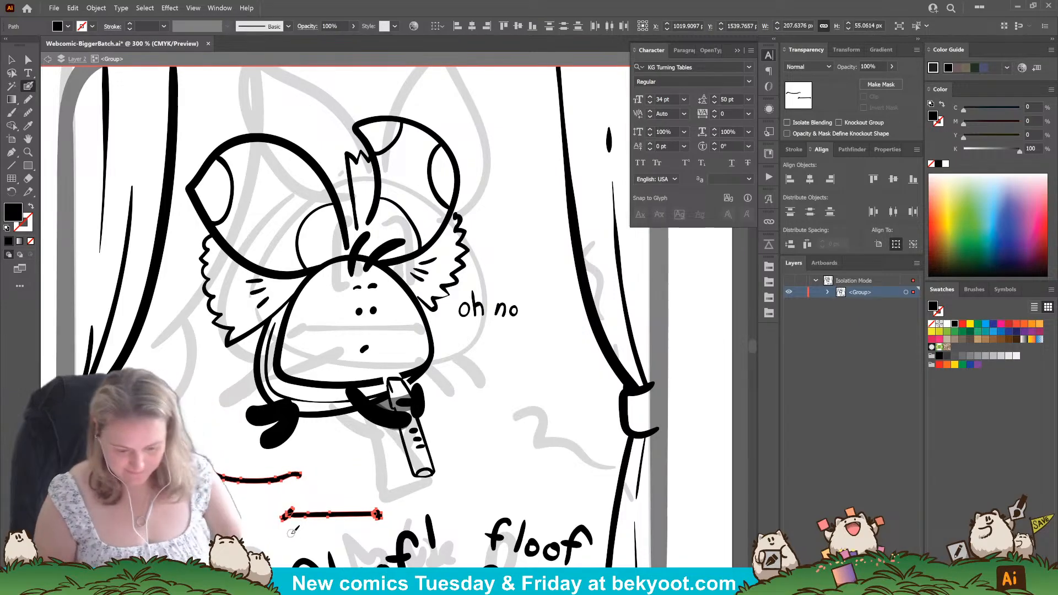
pyautogui.press('Delete')
# Move the "oh no" lettering closer to the floof's cheek.
pyautogui.scroll(-3, 366, 472)
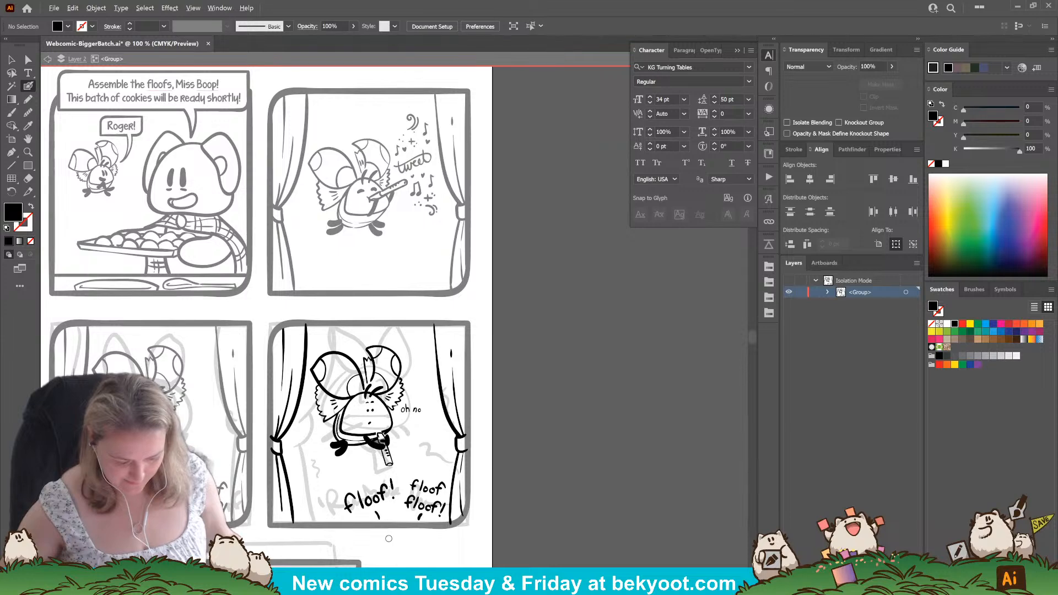
pyautogui.scroll(1, 365, 524)
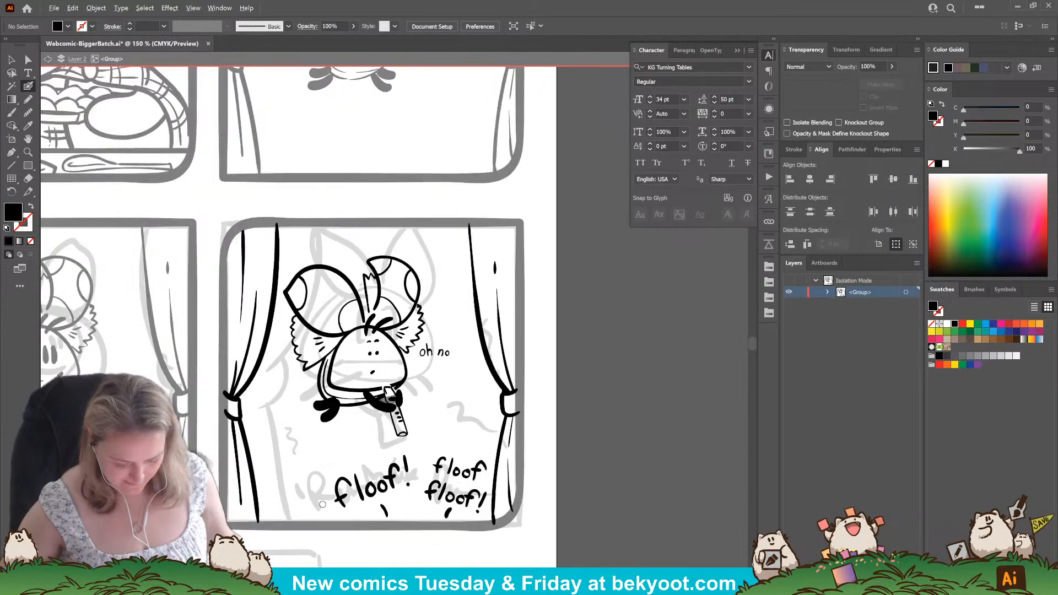
pyautogui.moveTo(420, 455); pyautogui.dragTo(448, 433)
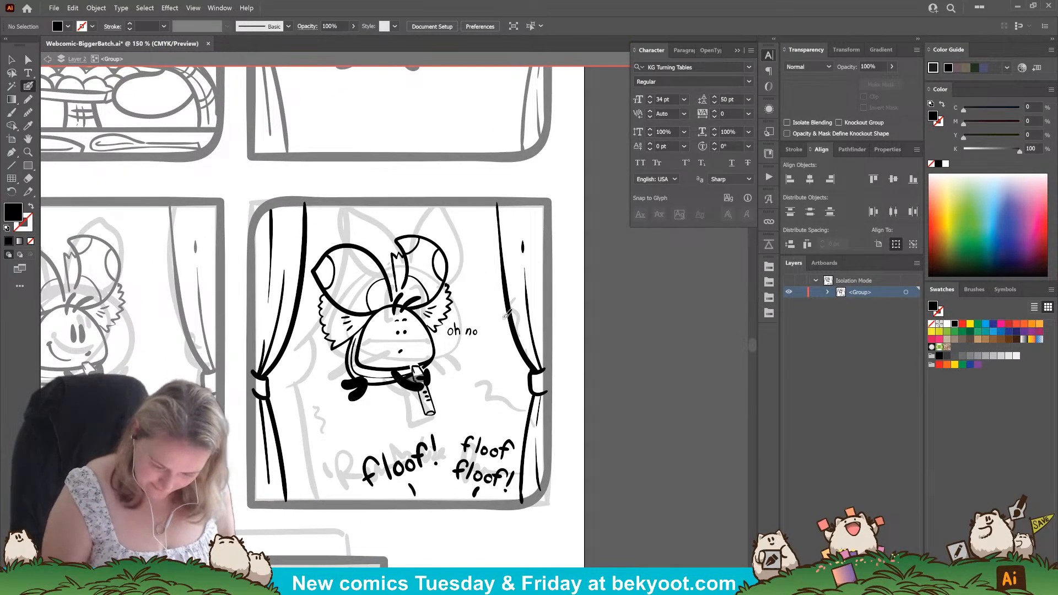
pyautogui.moveTo(475, 337); pyautogui.dragTo(468, 344)
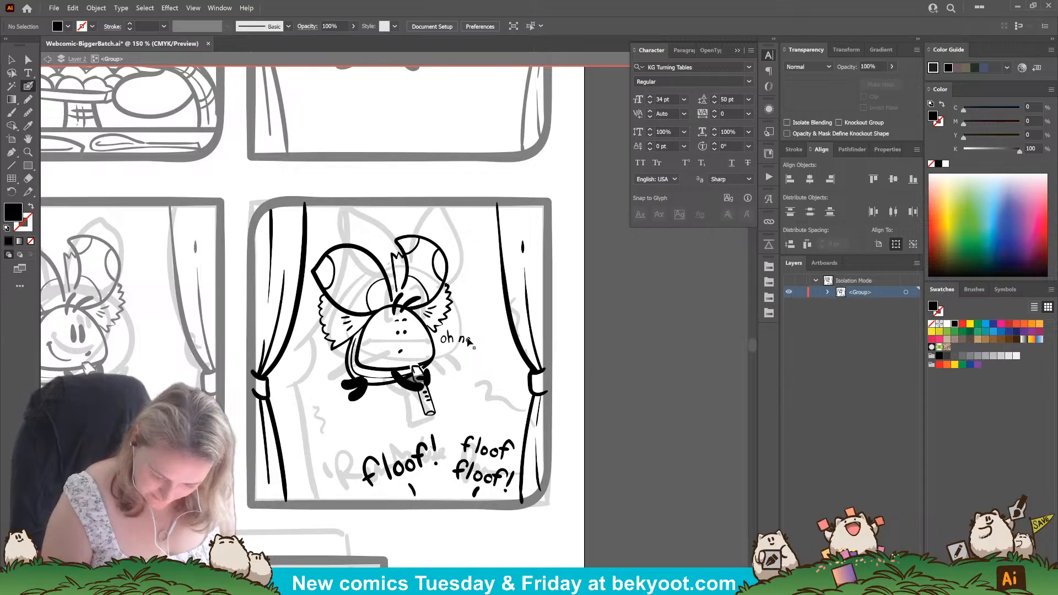
pyautogui.click(483, 319)
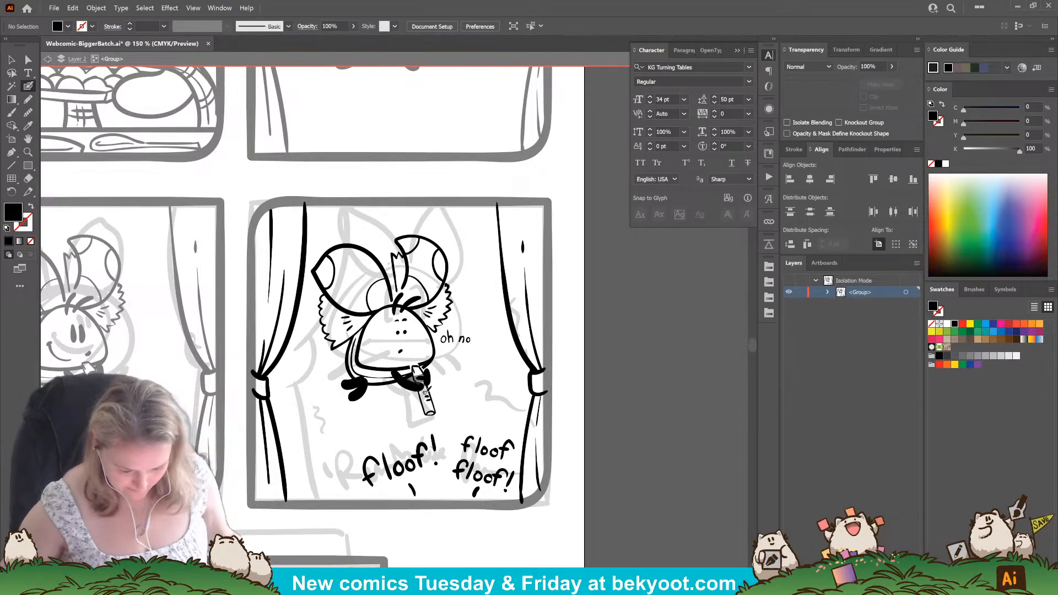
# Try to bridge the gap in the floof's lower face outline above the flute with a brush stroke.
pyautogui.scroll(2, 420, 393)
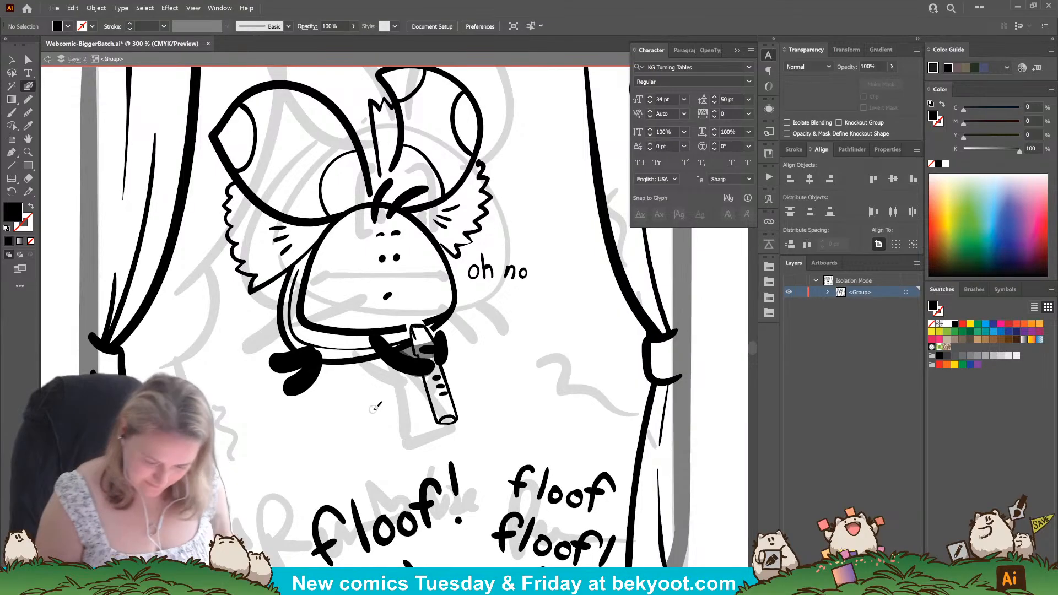
pyautogui.moveTo(463, 371); pyautogui.dragTo(430, 386)
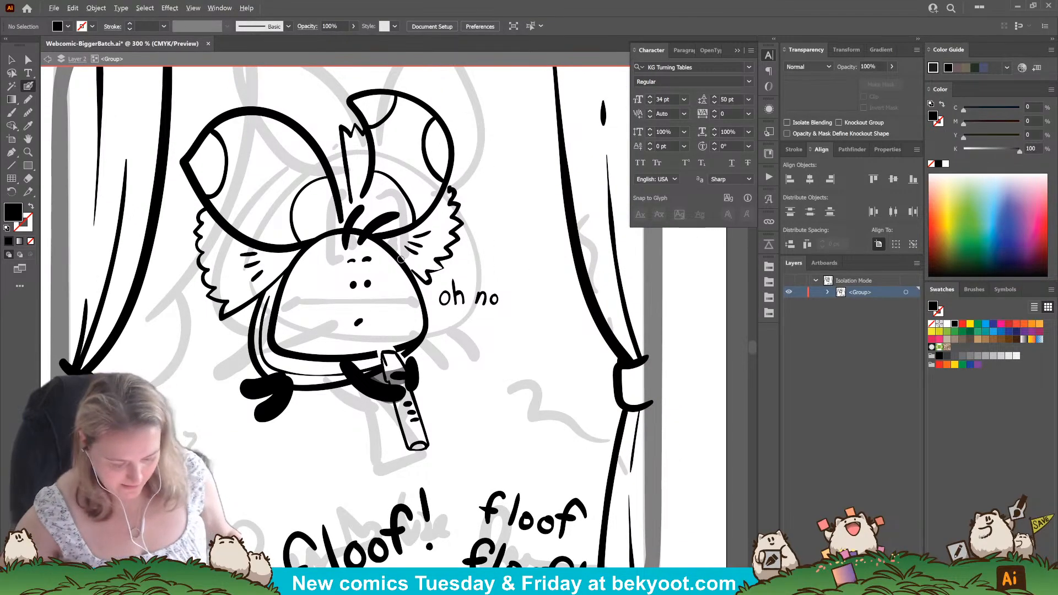
pyautogui.hotkey('ctrl', '=')
pyautogui.hotkey('ctrl', '=')
pyautogui.keyDown('ctrl'); pyautogui.click(361, 421); pyautogui.keyUp('ctrl')
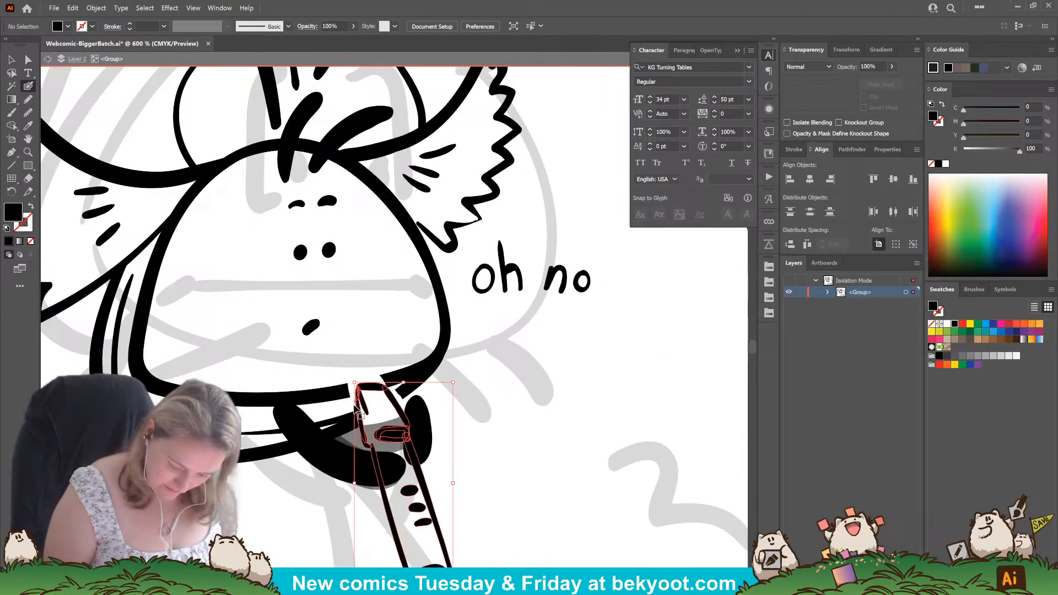
pyautogui.keyDown('ctrl'); pyautogui.click(486, 423); pyautogui.keyUp('ctrl')
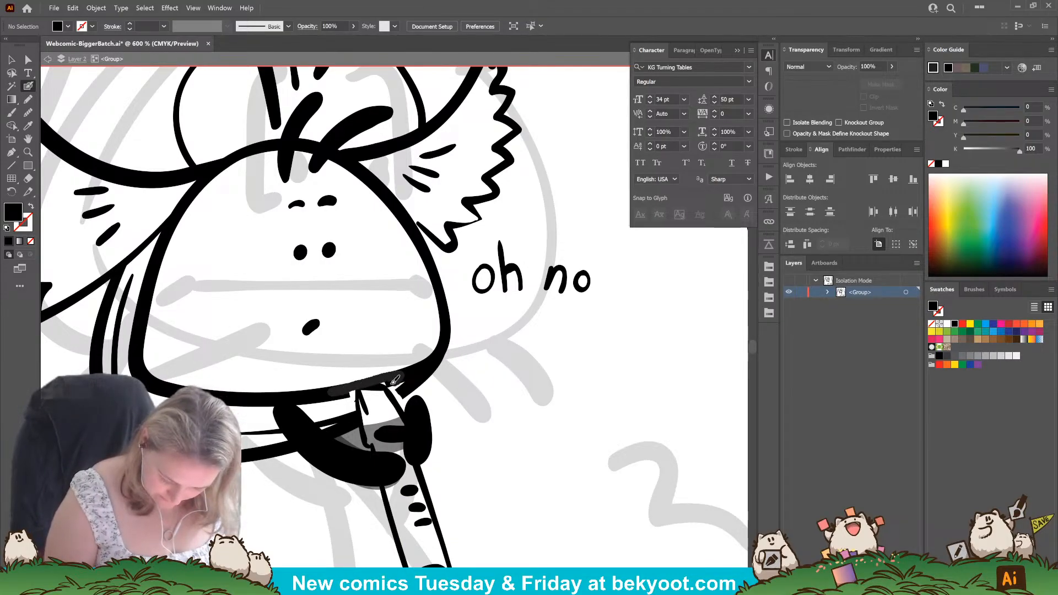
pyautogui.moveTo(351, 391); pyautogui.dragTo(358, 391)
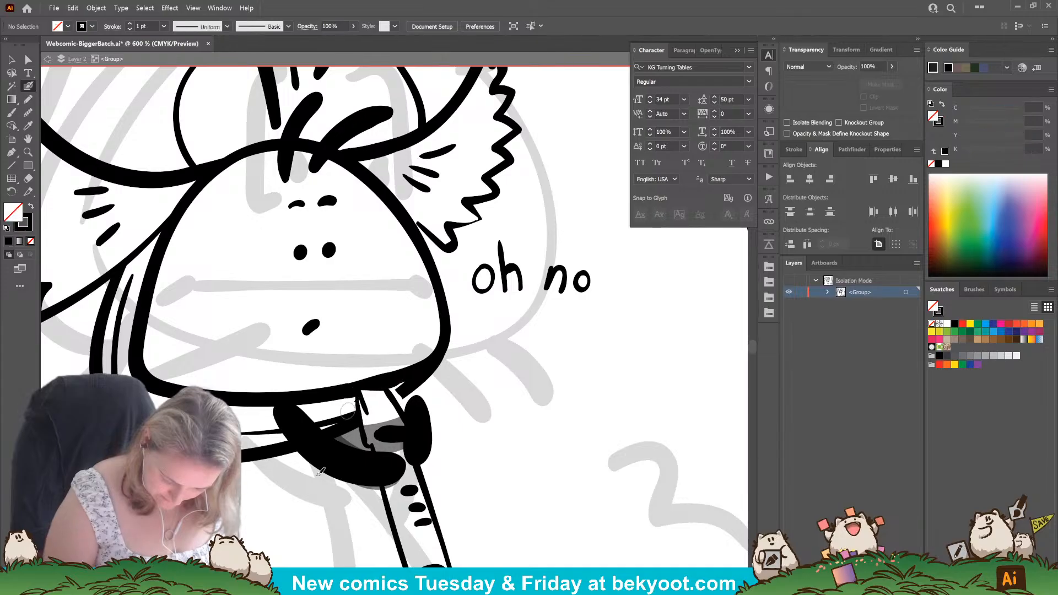
pyautogui.hotkey('shift', 'x')
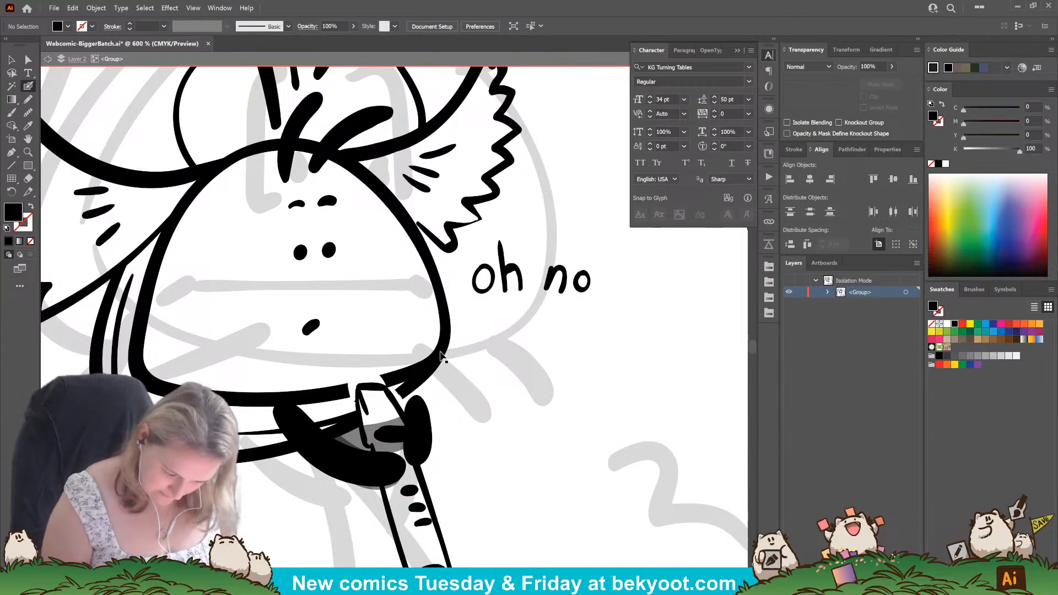
pyautogui.moveTo(252, 395)
pyautogui.mouseDown()
pyautogui.moveTo(339, 390)
pyautogui.moveTo(412, 366)
pyautogui.mouseUp()
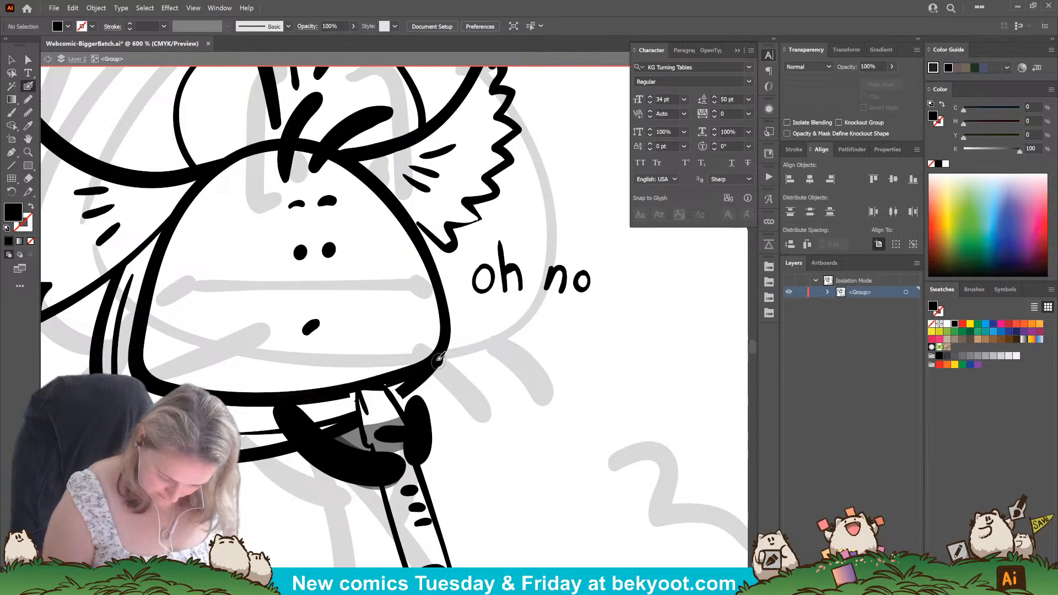
pyautogui.press('Return')
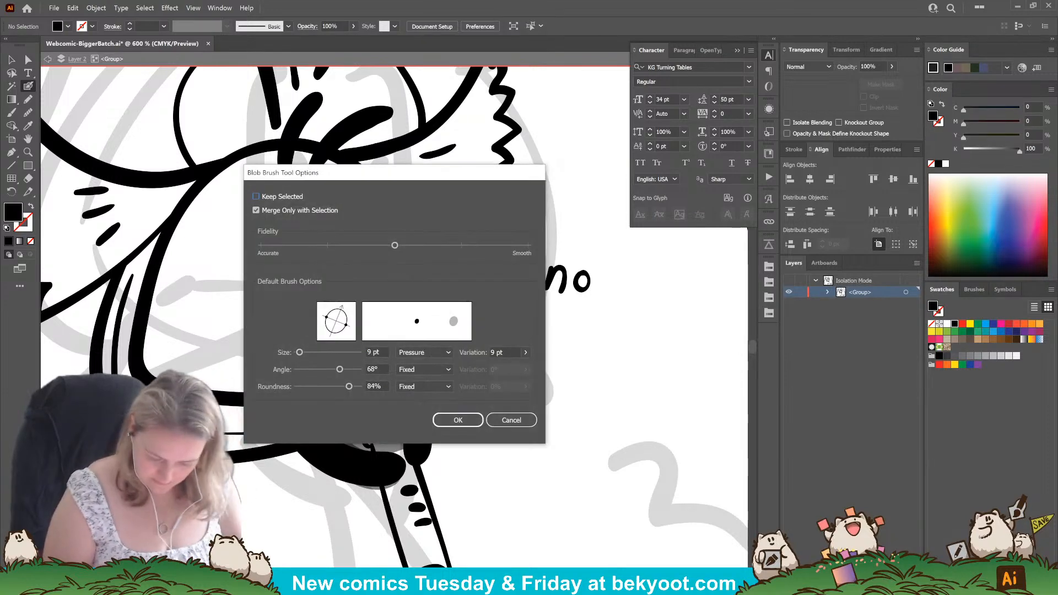
pyautogui.press('Escape')
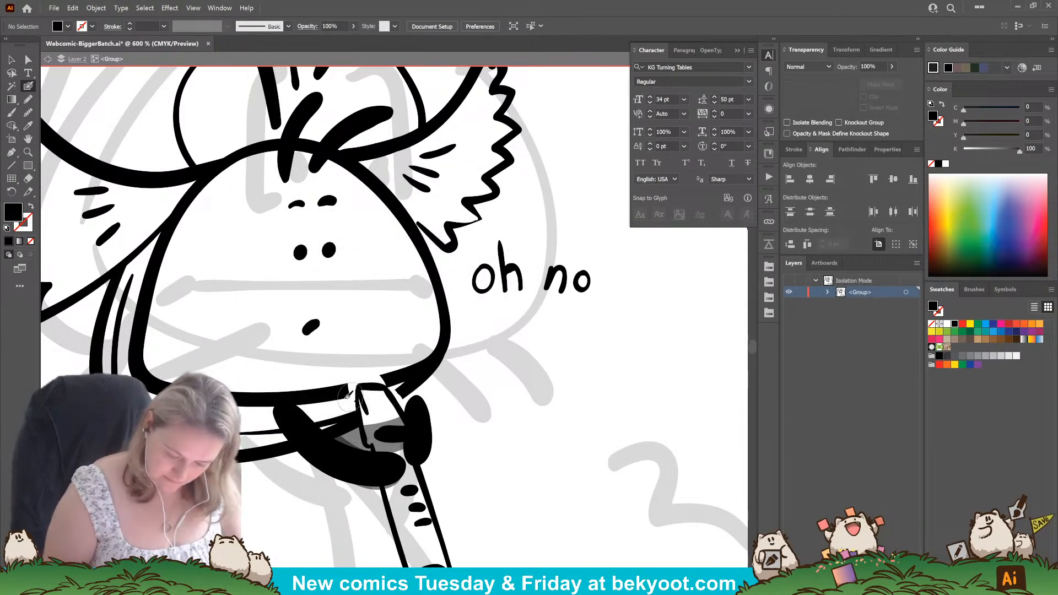
# Ink a new brush stroke along the floof's lower face outline, closing the gap above the flute.
pyautogui.moveTo(298, 394); pyautogui.dragTo(413, 370)
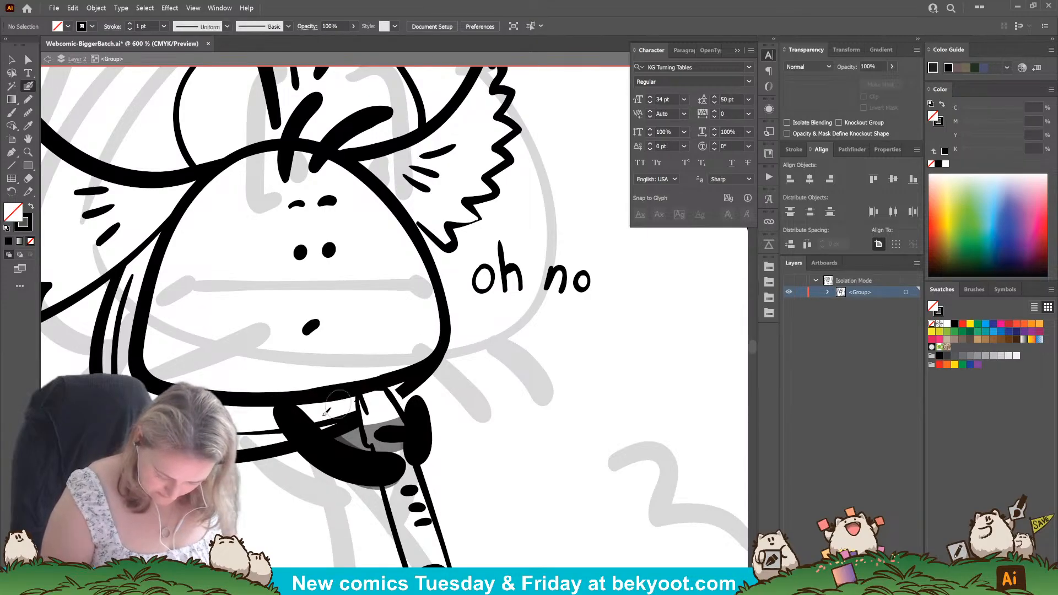
pyautogui.moveTo(279, 396)
pyautogui.mouseDown()
pyautogui.moveTo(392, 376)
pyautogui.moveTo(434, 358)
pyautogui.moveTo(447, 332)
pyautogui.mouseUp()
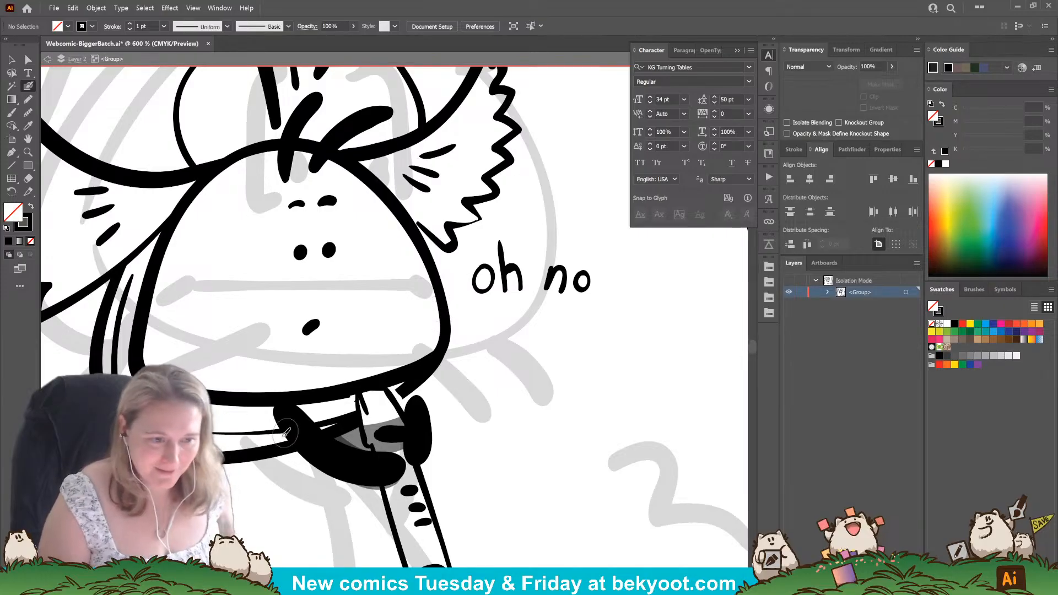
pyautogui.keyDown('ctrl'); pyautogui.click(385, 383); pyautogui.keyUp('ctrl')
pyautogui.press('Delete')
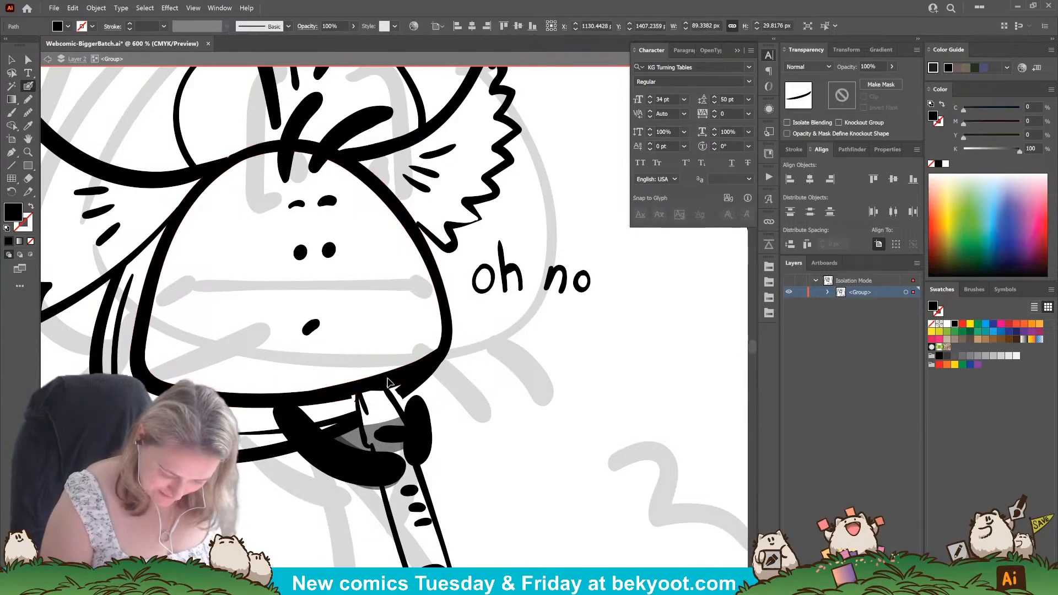
pyautogui.keyDown('ctrl'); pyautogui.click(383, 383); pyautogui.keyUp('ctrl')
pyautogui.press('Delete')
pyautogui.hotkey('shift', 'x')
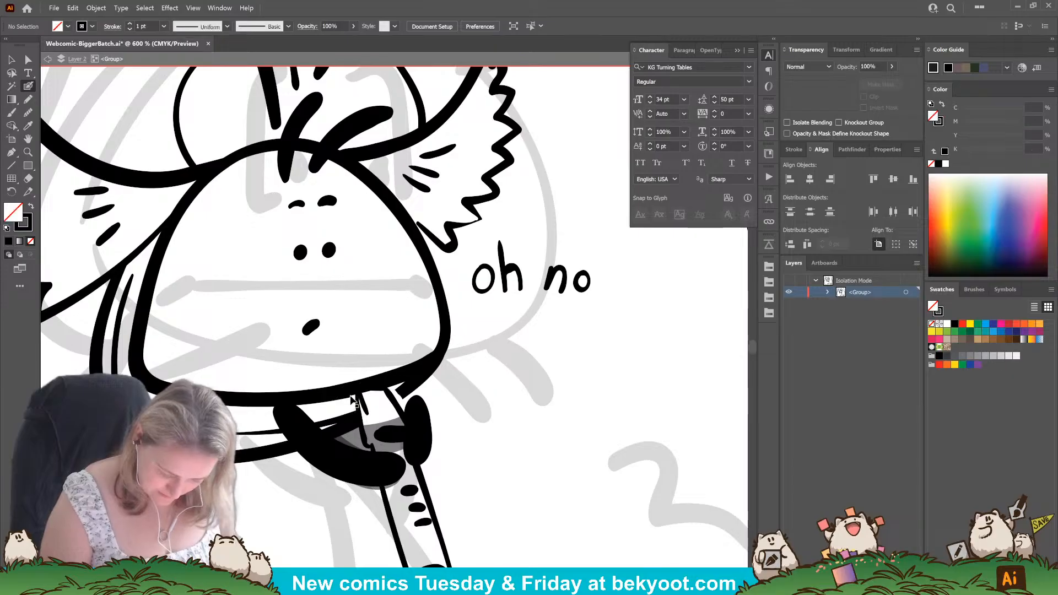
# Adjust the anchor point at the left end of the new chin stroke so it blends into the face outline.
pyautogui.keyDown('ctrl'); pyautogui.click(361, 386); pyautogui.keyUp('ctrl')
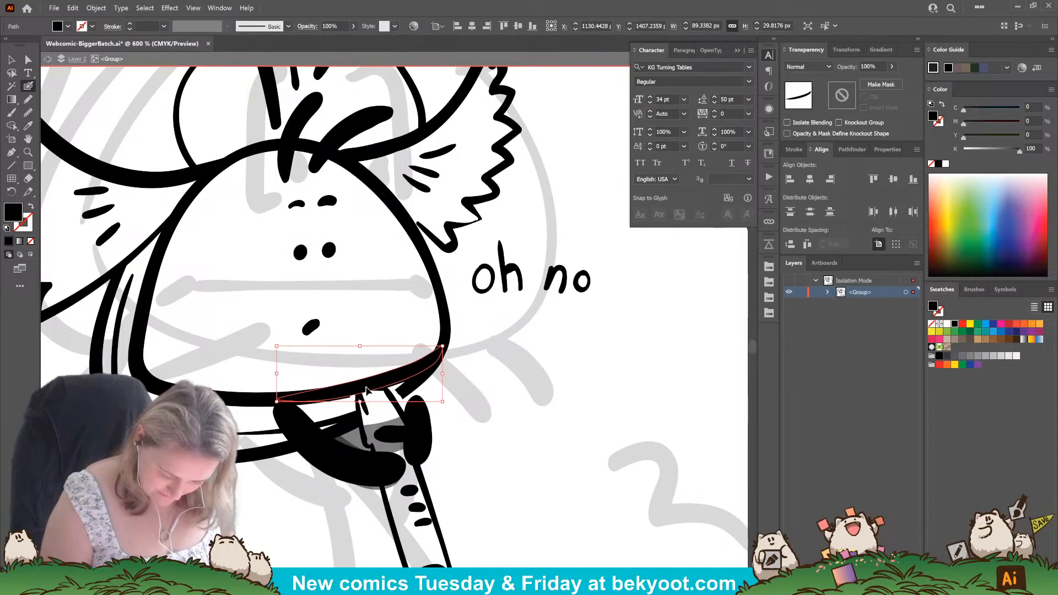
pyautogui.moveTo(370, 388); pyautogui.dragTo(370, 390)
pyautogui.press('a')
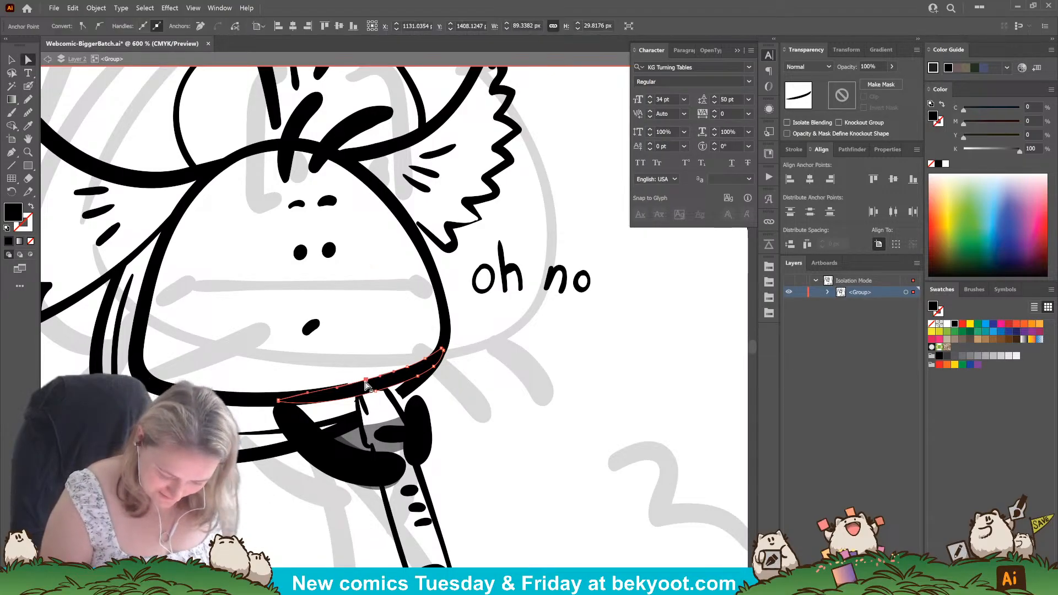
pyautogui.click(279, 399)
pyautogui.moveTo(280, 401); pyautogui.dragTo(280, 402)
pyautogui.click(404, 358)
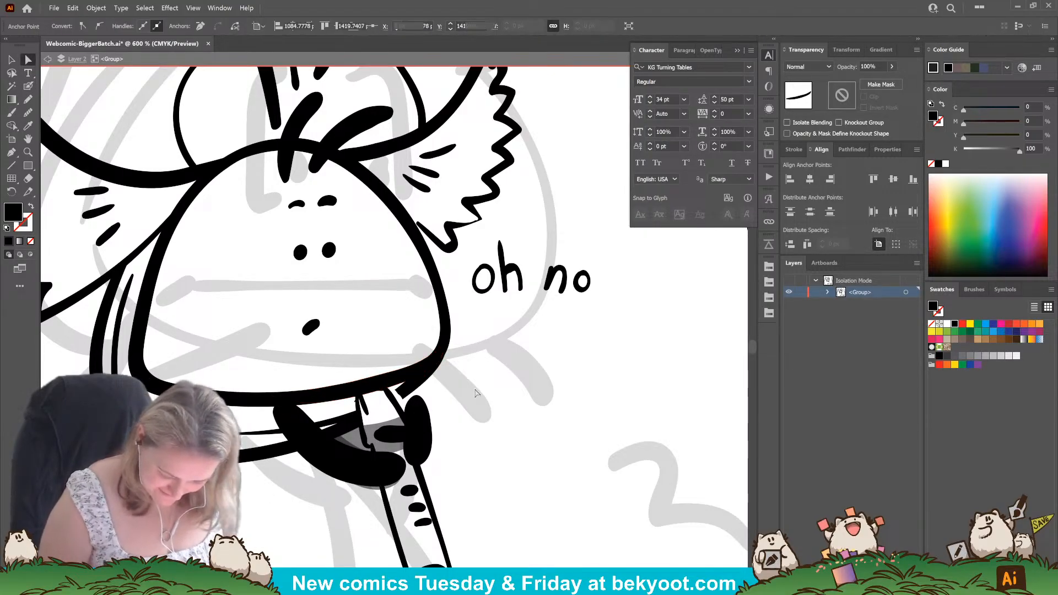
# Extend the blunt end of the short stroke under the floof's cheek to meet the flute's right edge.
pyautogui.click(403, 395)
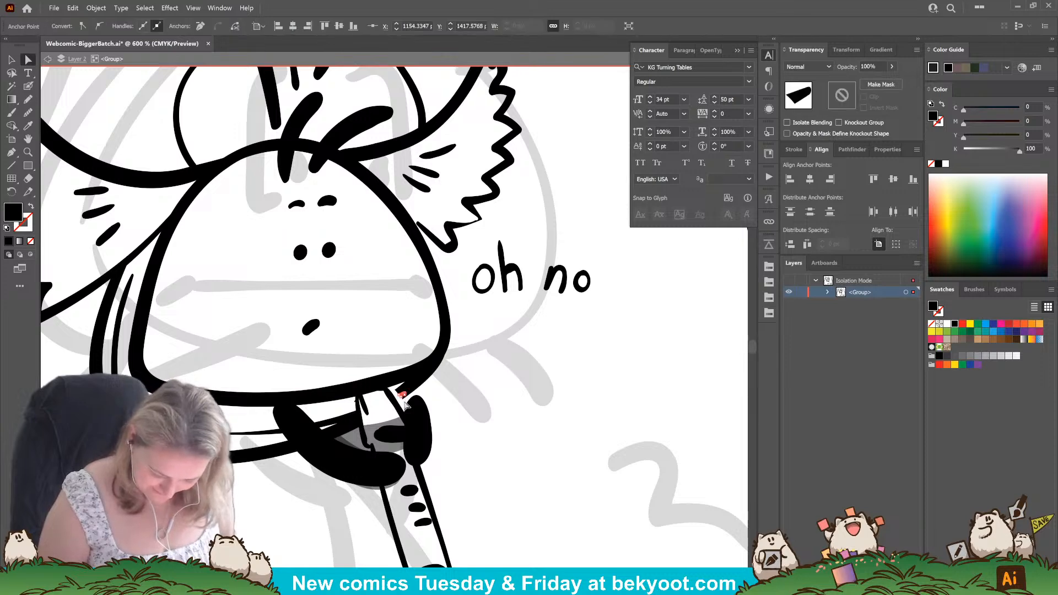
pyautogui.click(251, 425)
pyautogui.click(408, 392)
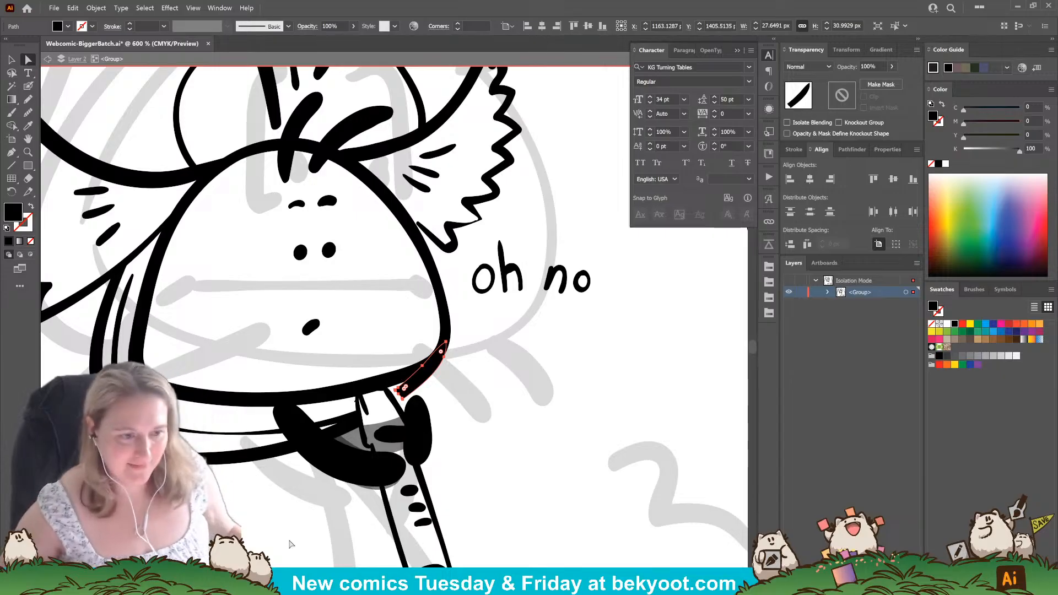
pyautogui.scroll(4, 407, 426)
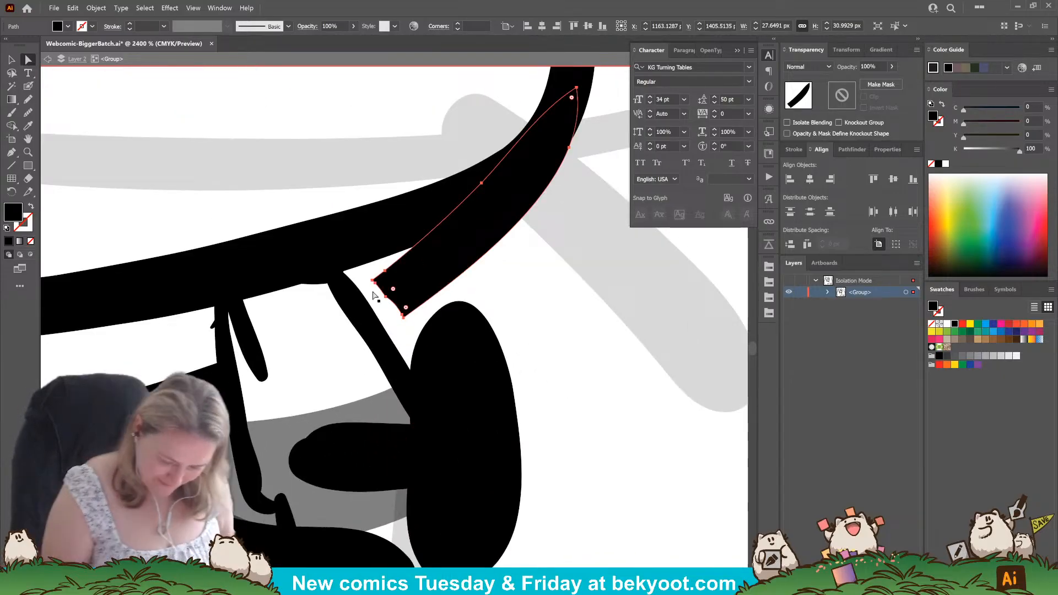
pyautogui.moveTo(374, 283)
pyautogui.mouseDown()
pyautogui.moveTo(351, 292)
pyautogui.moveTo(376, 307)
pyautogui.moveTo(376, 334)
pyautogui.mouseUp()
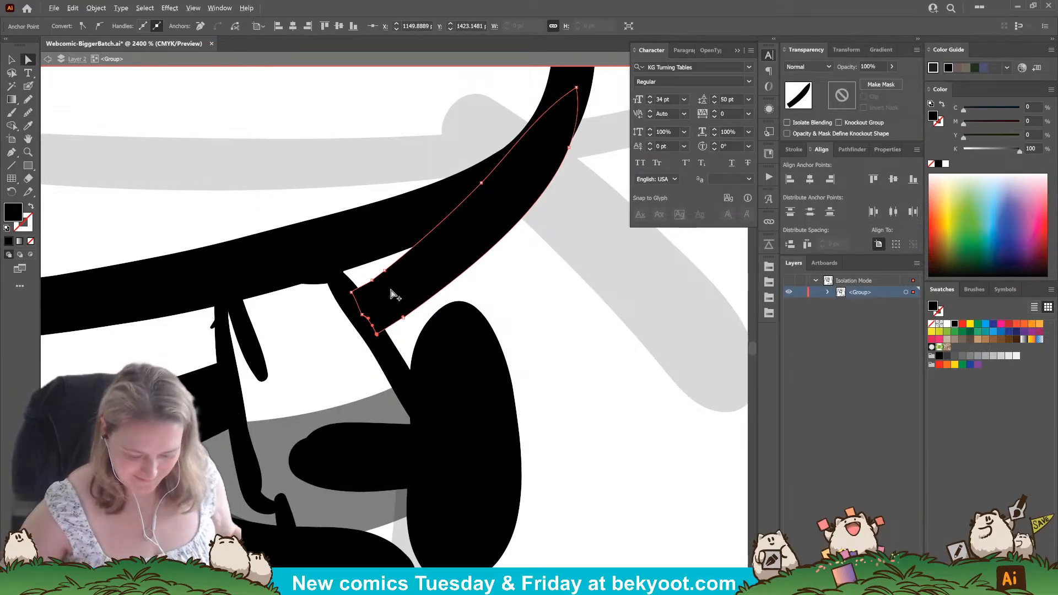
pyautogui.scroll(-6, 392, 294)
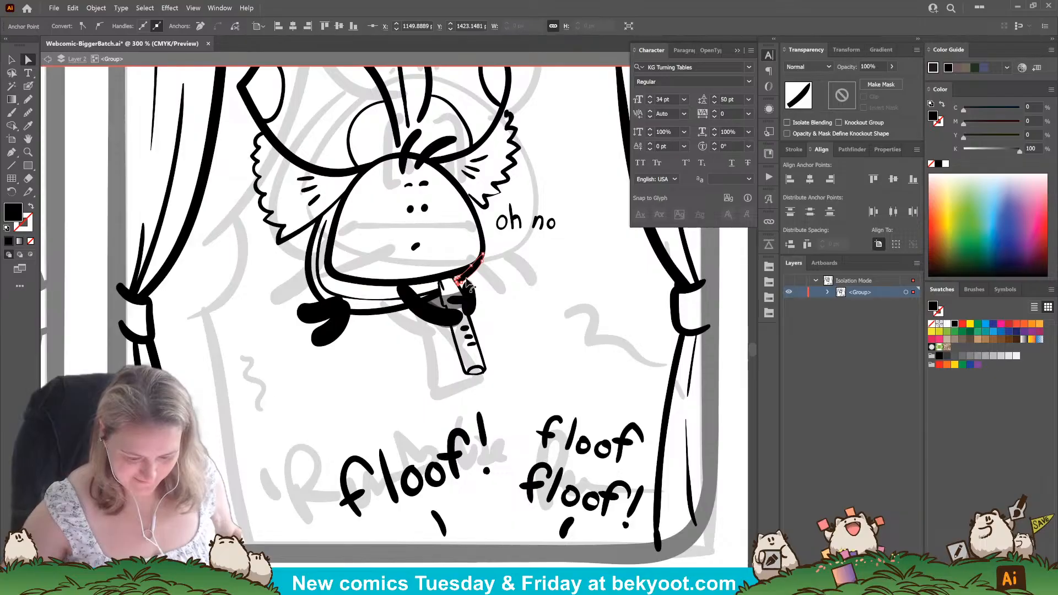
pyautogui.click(514, 340)
# Pull in the stray tip of the small curved stroke sticking out beside the flute's upper left edge.
pyautogui.moveTo(501, 337); pyautogui.dragTo(459, 426)
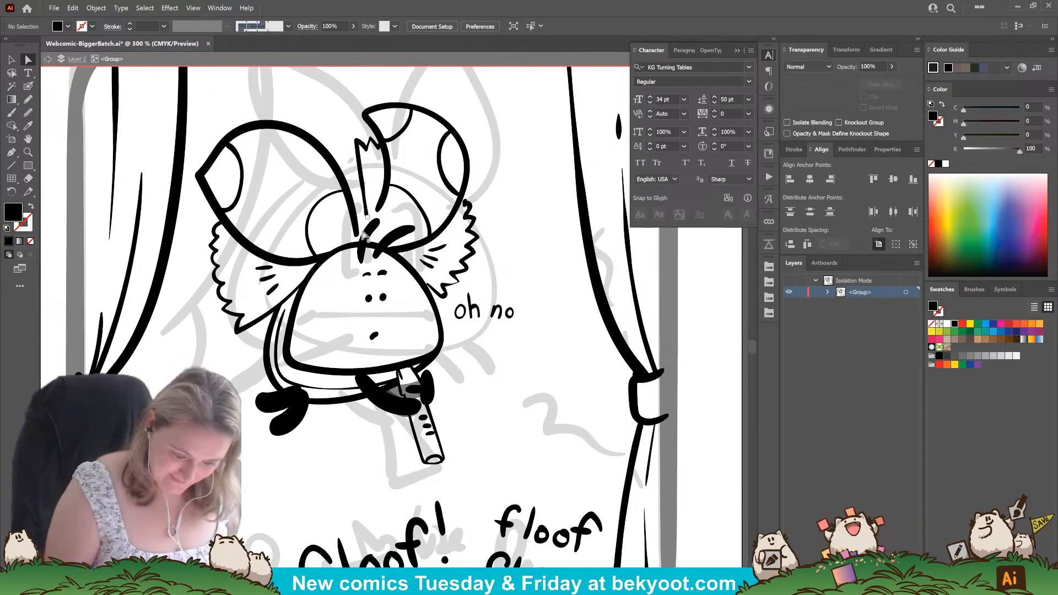
pyautogui.click(397, 373)
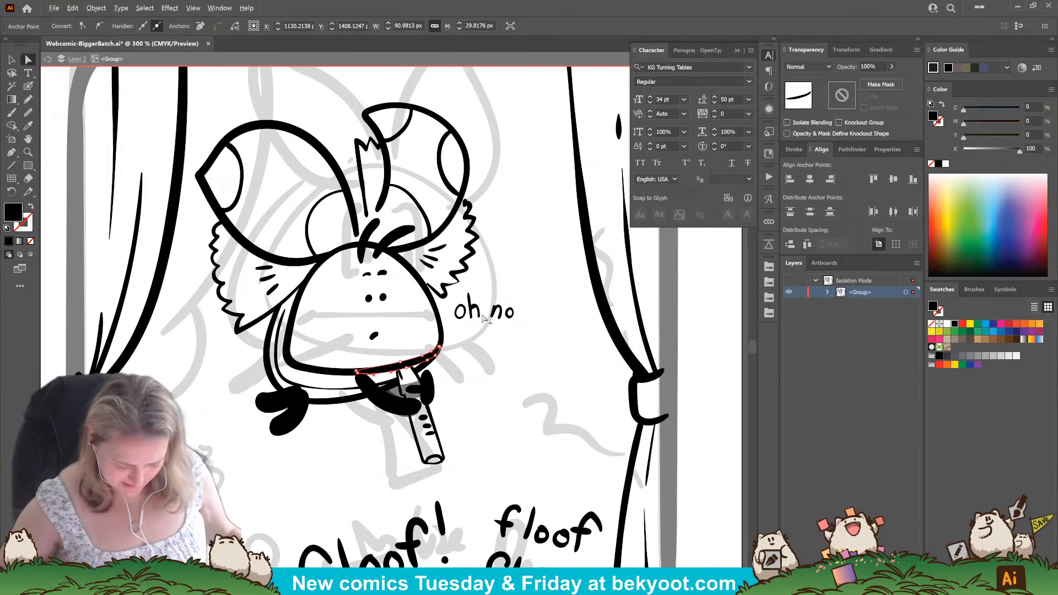
pyautogui.scroll(10, 400, 375)
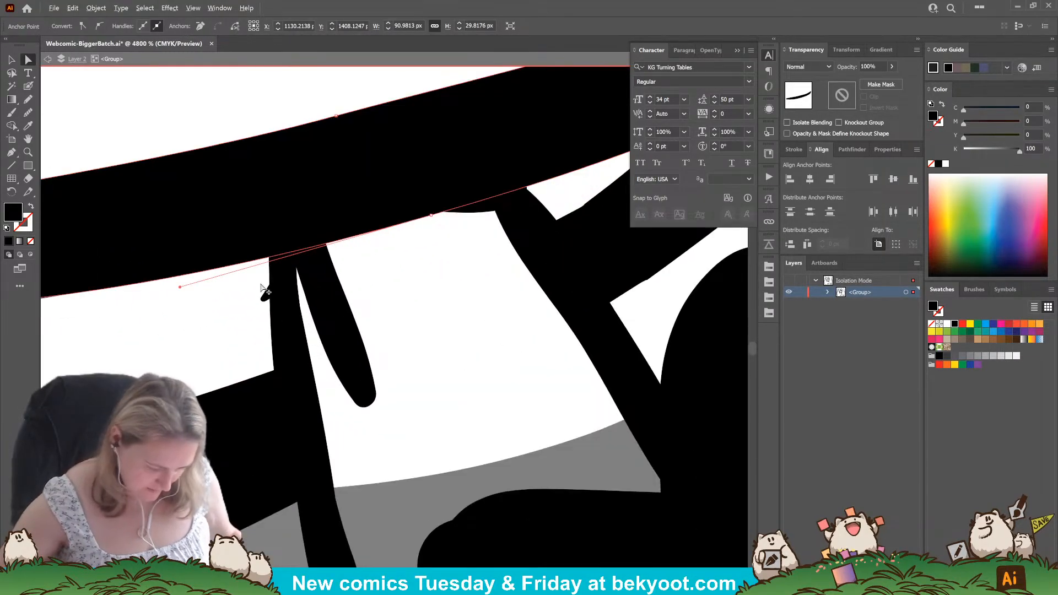
pyautogui.click(264, 300)
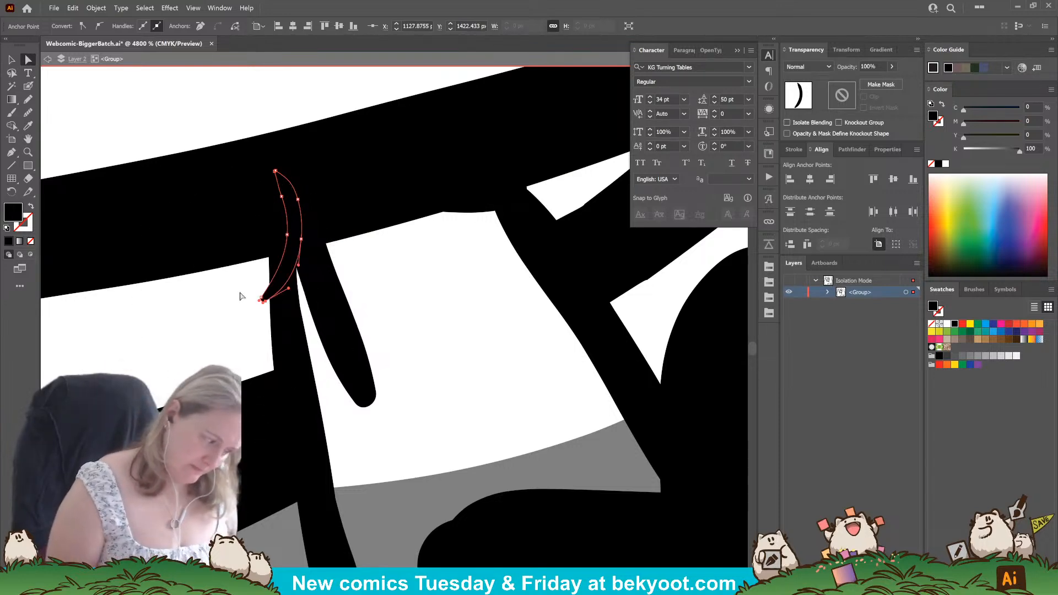
pyautogui.moveTo(216, 312); pyautogui.dragTo(187, 323)
pyautogui.moveTo(219, 330); pyautogui.dragTo(255, 282)
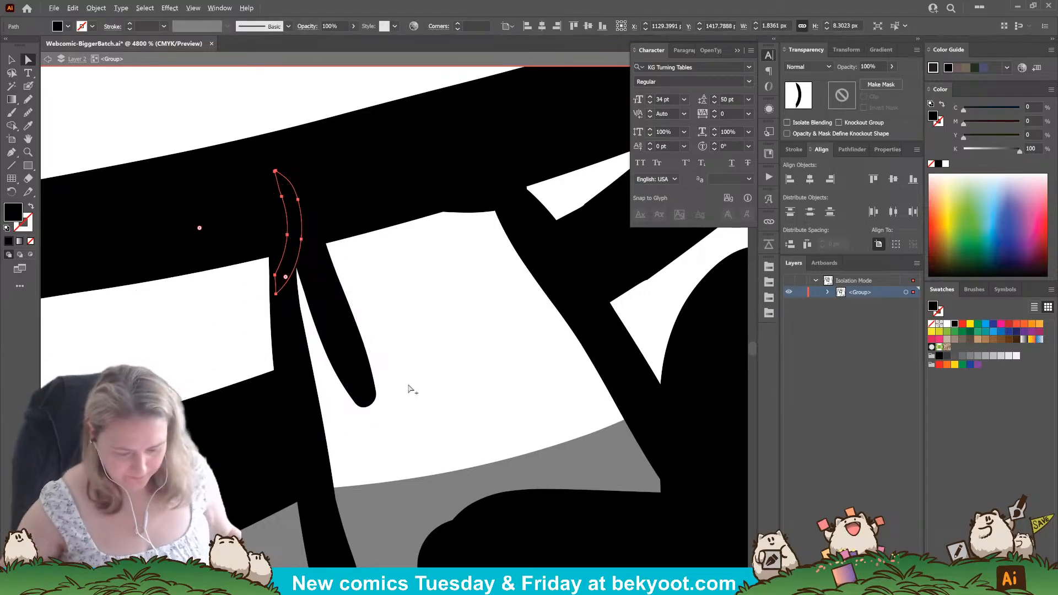
pyautogui.scroll(-10, 364, 397)
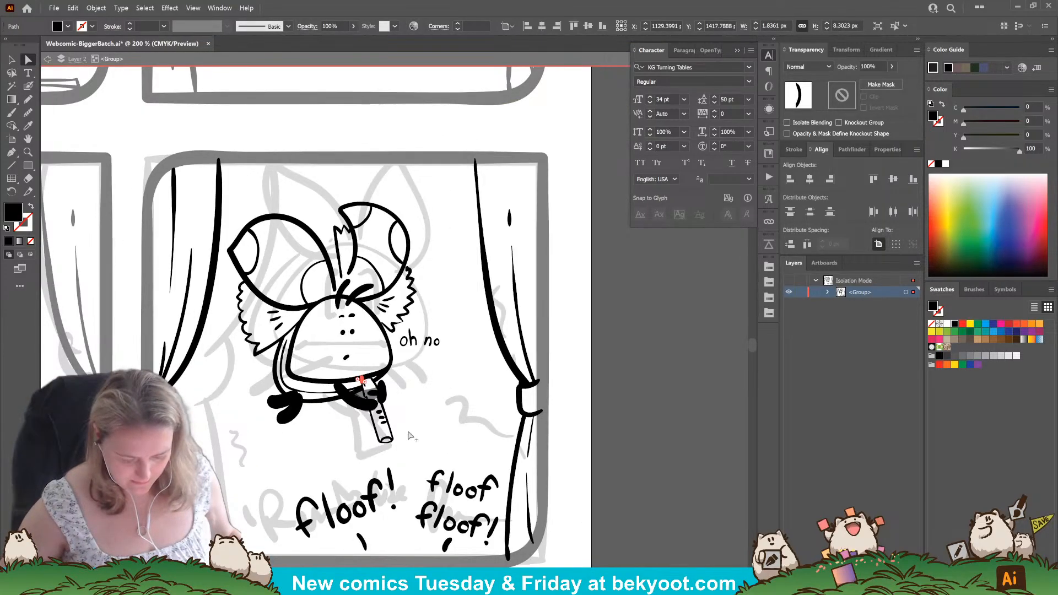
# Reshape the lower edge of the chin stroke where it meets the top of the flute.
pyautogui.scroll(4, 391, 390)
pyautogui.click(385, 368)
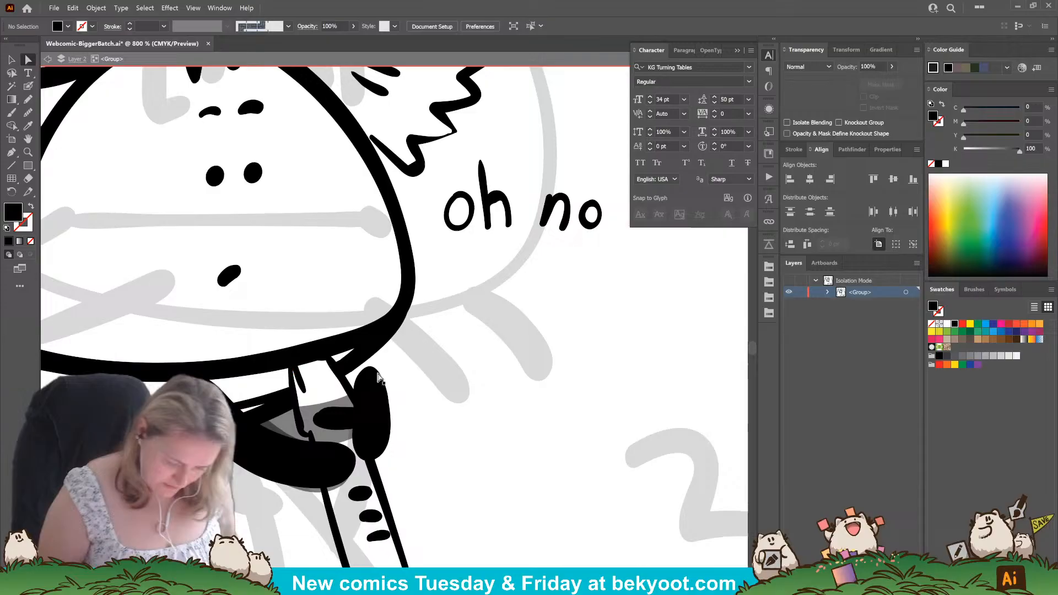
pyautogui.click(307, 368)
pyautogui.moveTo(299, 378); pyautogui.dragTo(315, 365)
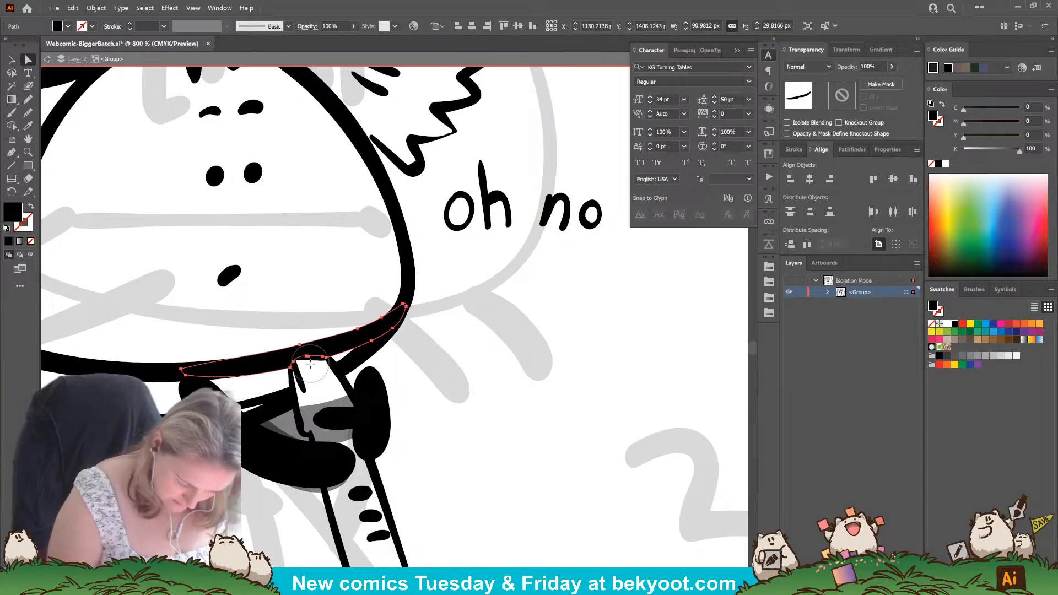
pyautogui.scroll(1, 310, 364)
pyautogui.scroll(-5, 476, 429)
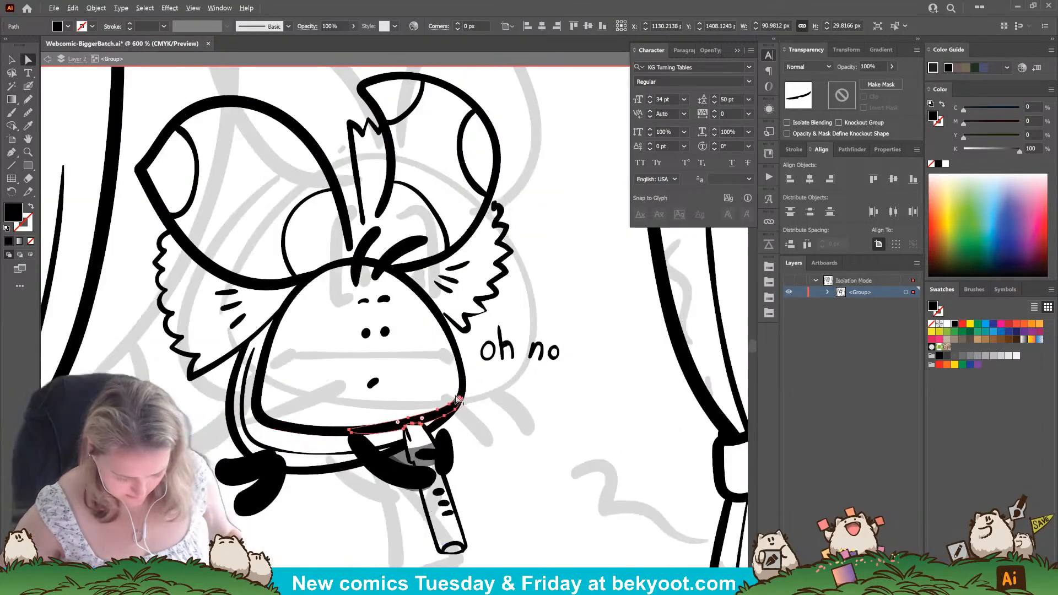
pyautogui.click(497, 252)
# Delete the "floof!" and "floof floof!" lettering with its tail marks from panel four, and switch to the Blob Brush tool.
pyautogui.scroll(-3, 370, 372)
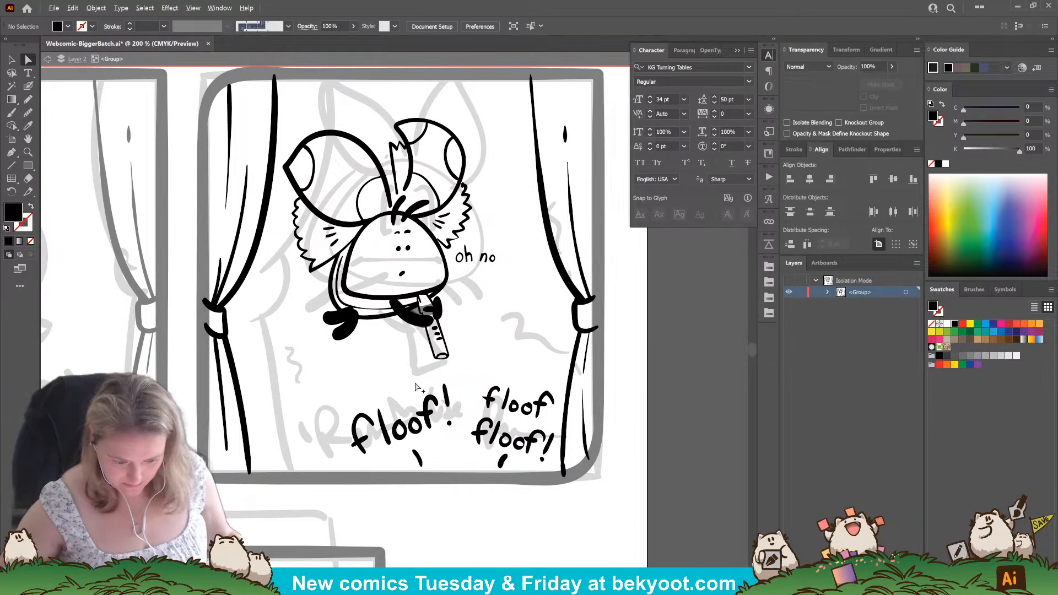
pyautogui.scroll(-1, 416, 386)
pyautogui.press('v')
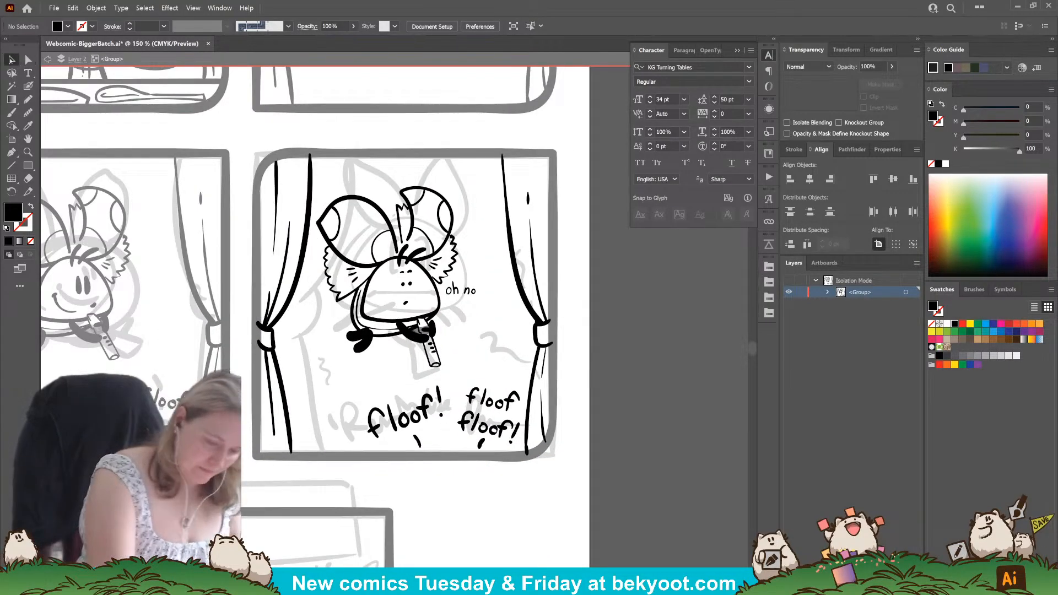
pyautogui.moveTo(345, 388); pyautogui.dragTo(519, 449)
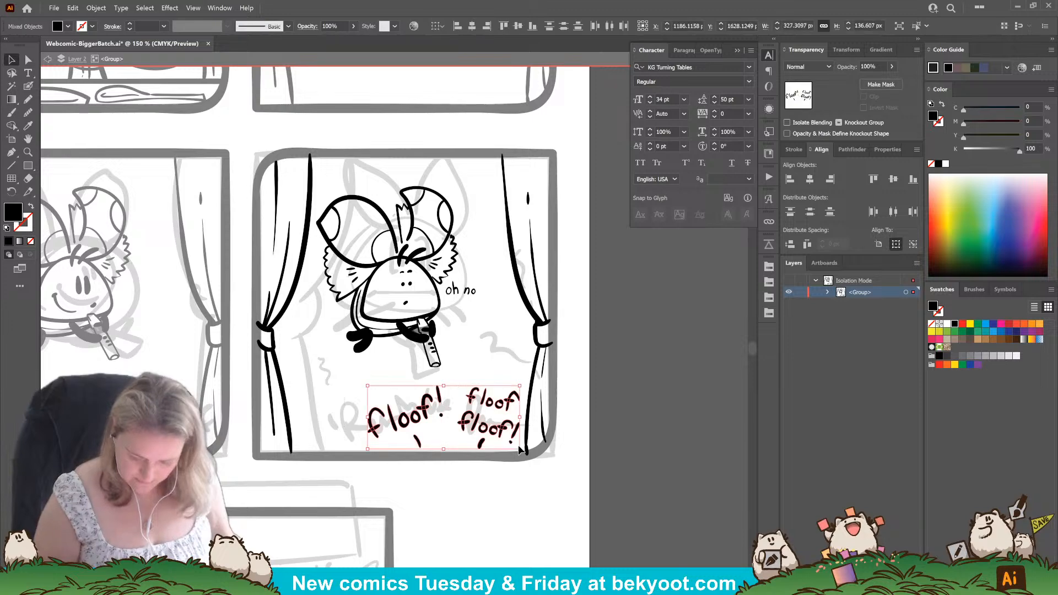
pyautogui.press('Delete')
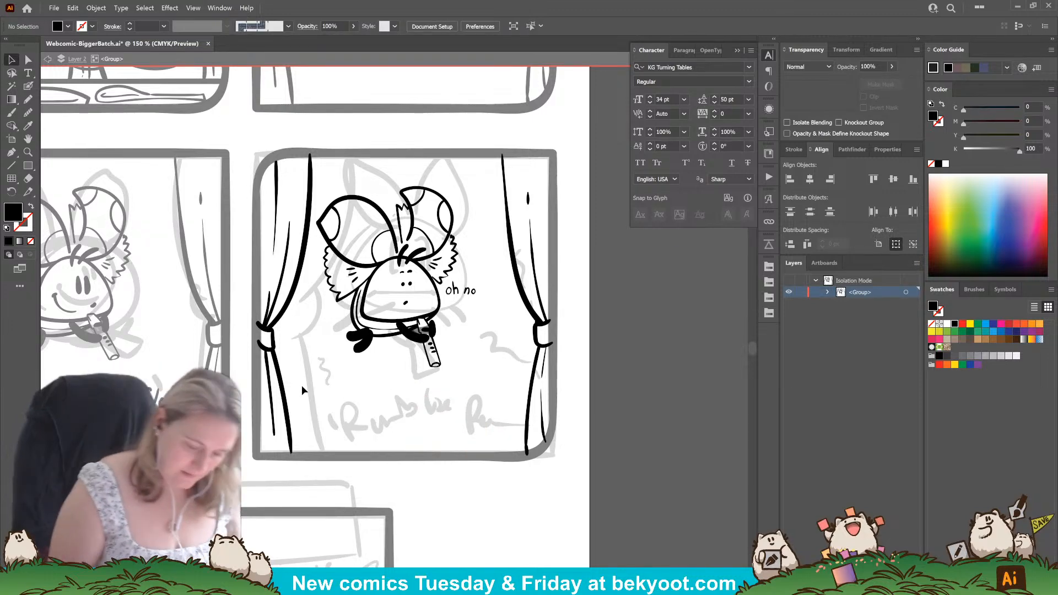
pyautogui.click(28, 86)
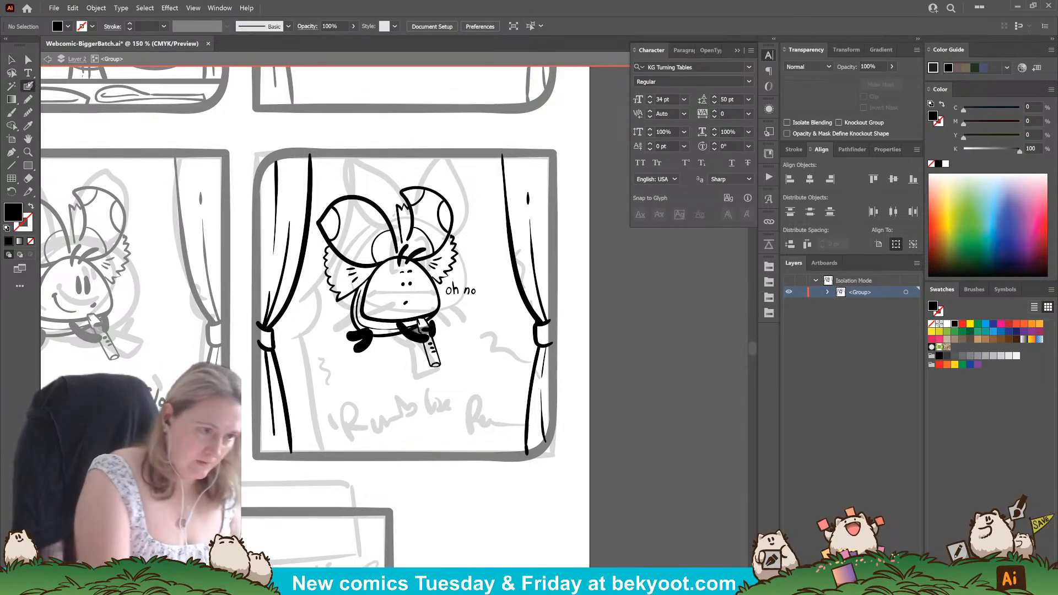
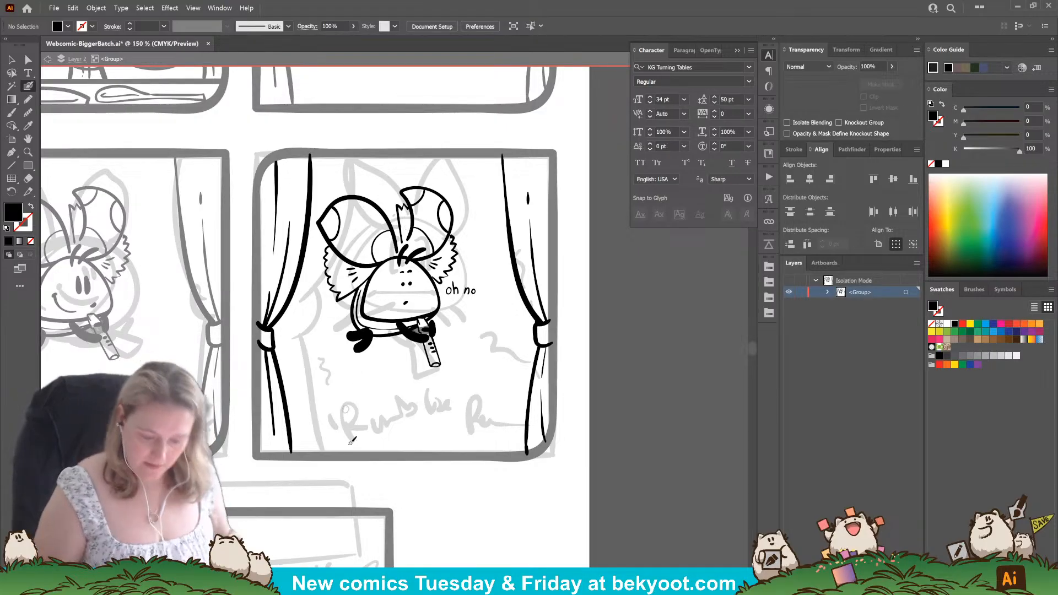
# Hand-letter a wavy, upward-tilted "Rumble" with the Blob Brush at the lower-left of the fourth comic panel.
pyautogui.moveTo(402, 472); pyautogui.dragTo(442, 462)
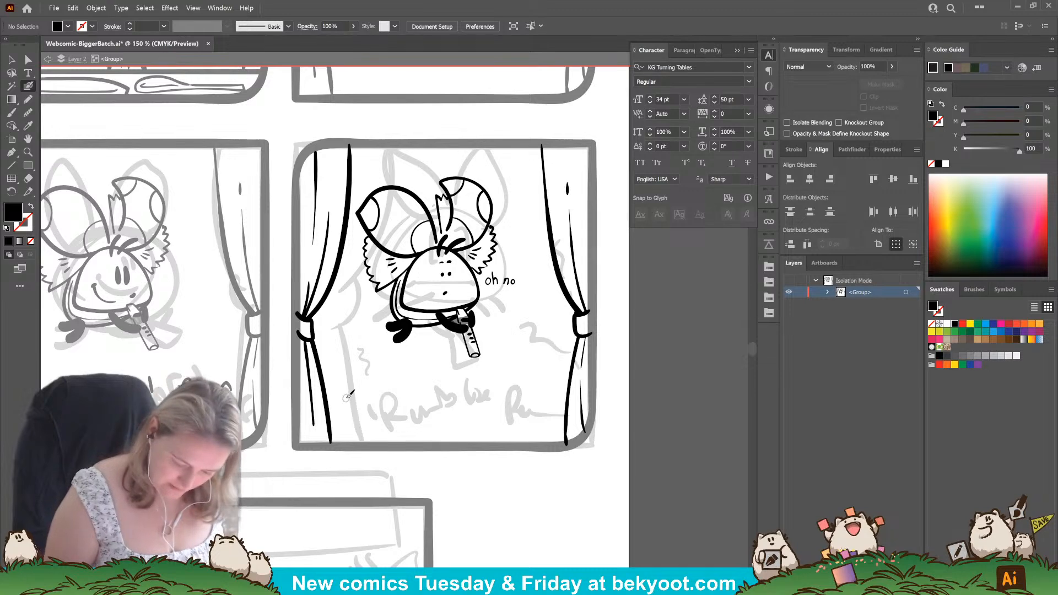
pyautogui.moveTo(349, 396)
pyautogui.mouseDown()
pyautogui.moveTo(350, 395)
pyautogui.moveTo(364, 394)
pyautogui.moveTo(354, 408)
pyautogui.moveTo(378, 417)
pyautogui.moveTo(414, 404)
pyautogui.mouseUp()
pyautogui.hotkey('shift', 'x')
pyautogui.hotkey('ctrl', 'z')
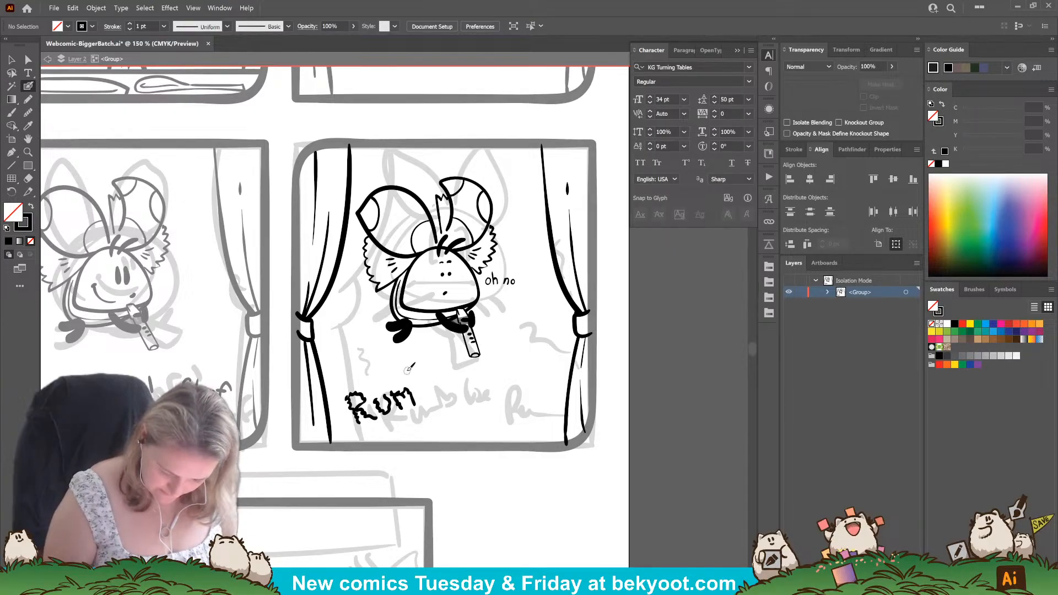
pyautogui.moveTo(421, 392); pyautogui.dragTo(420, 398)
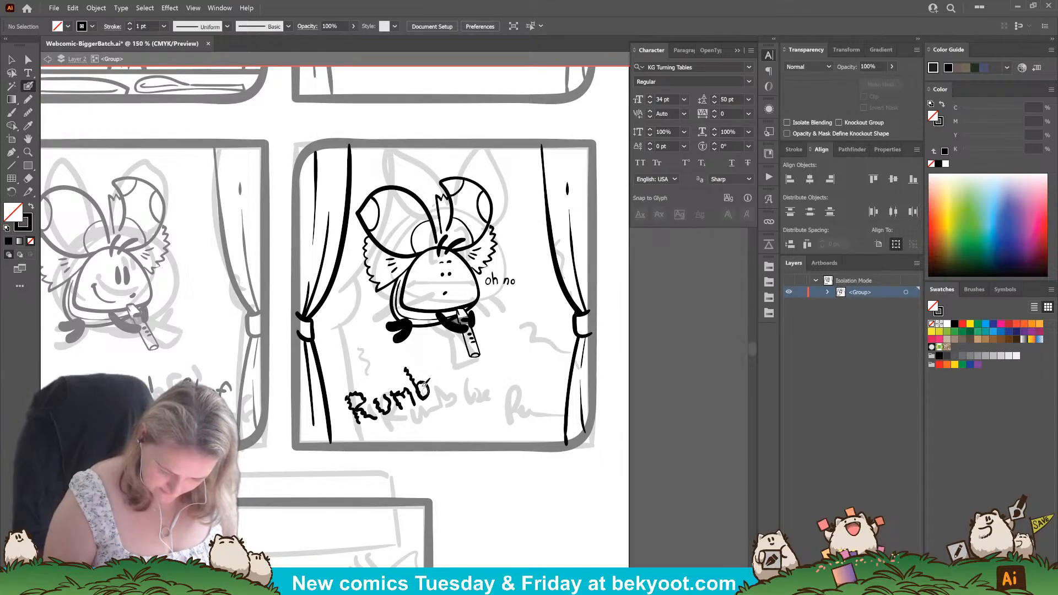
pyautogui.hotkey('ctrl', 'z')
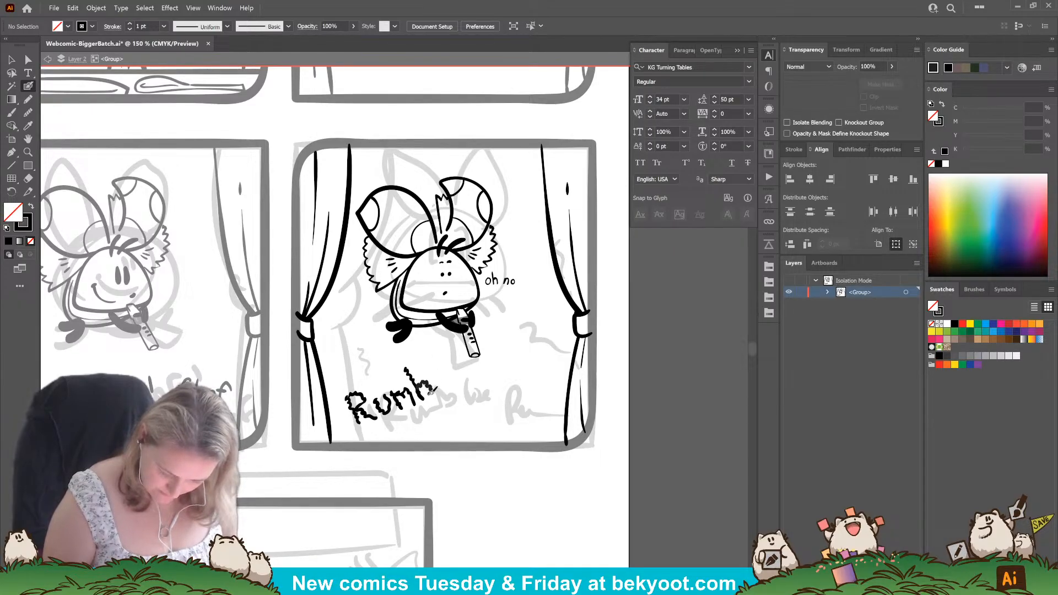
pyautogui.moveTo(432, 390); pyautogui.dragTo(422, 397)
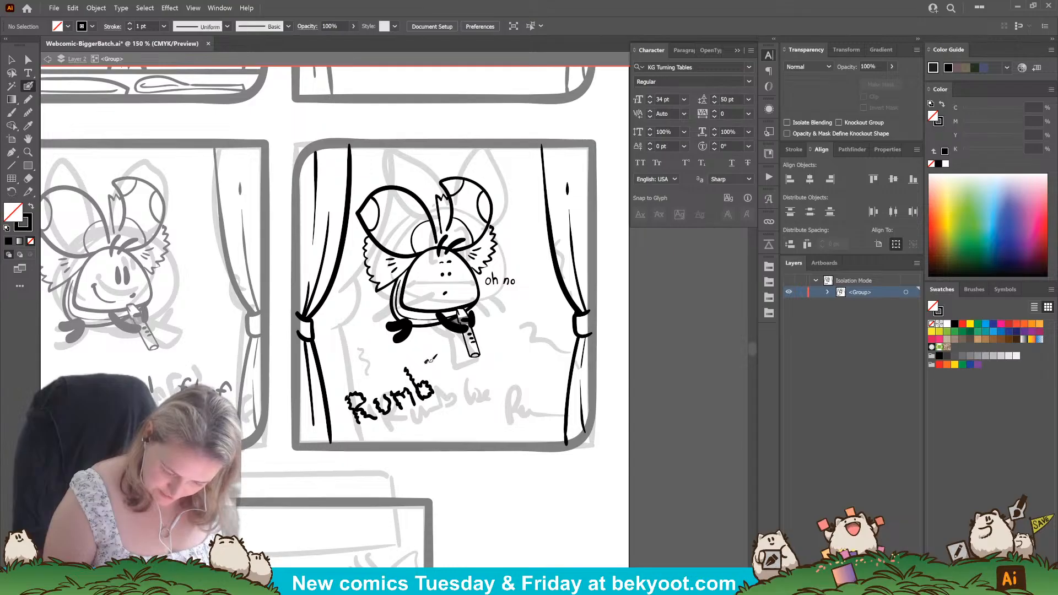
pyautogui.moveTo(441, 383); pyautogui.dragTo(449, 379)
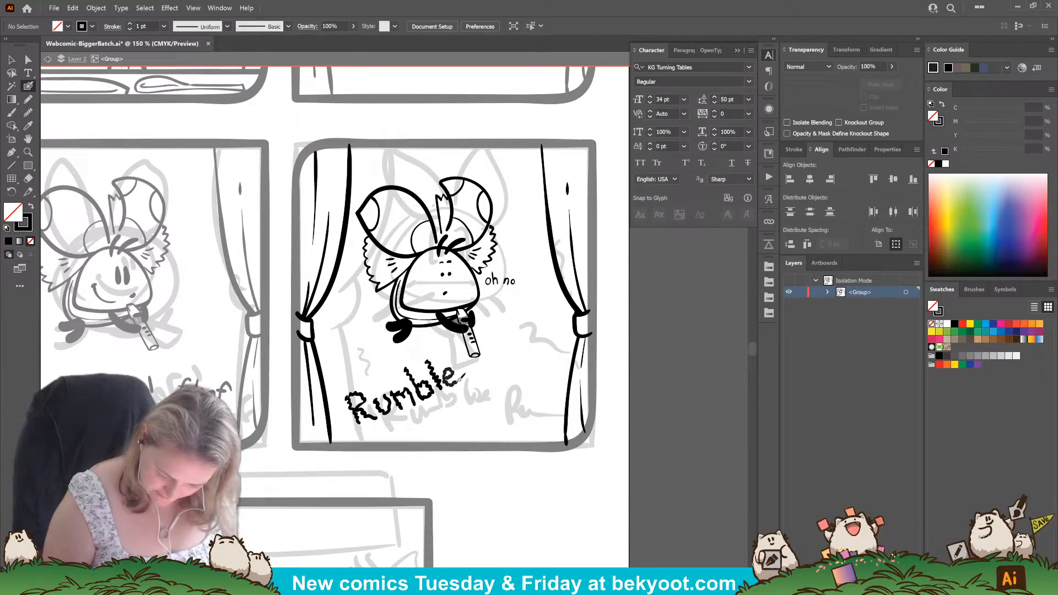
# Group the "Rumble" lettering, then arrange a small tilted version beside a larger level copy below the character.
pyautogui.moveTo(338, 359)
pyautogui.mouseDown()
pyautogui.moveTo(425, 424)
pyautogui.moveTo(460, 422)
pyautogui.mouseUp()
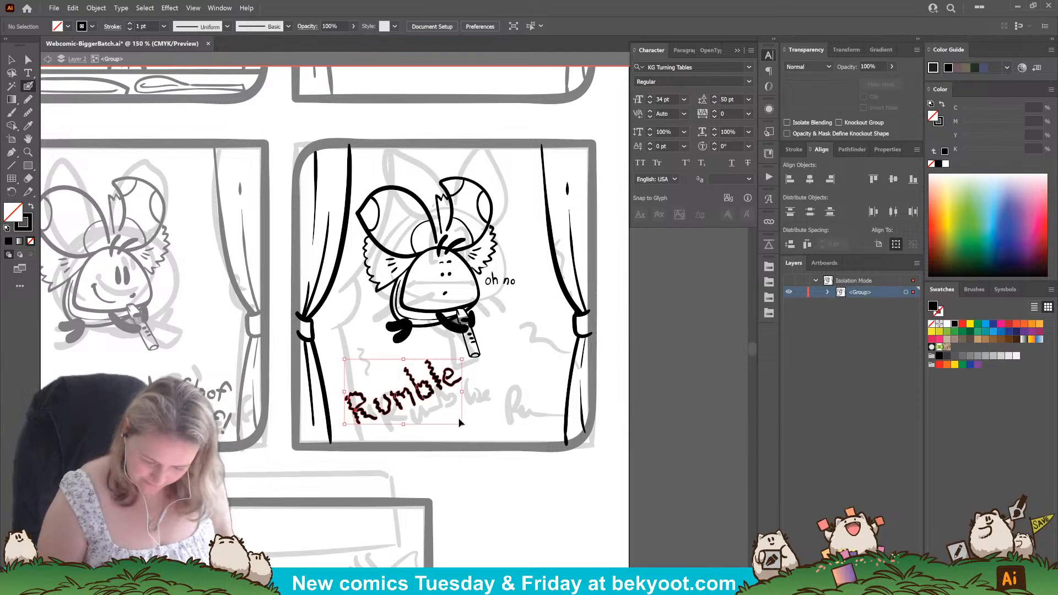
pyautogui.hotkey('ctrl', 'g')
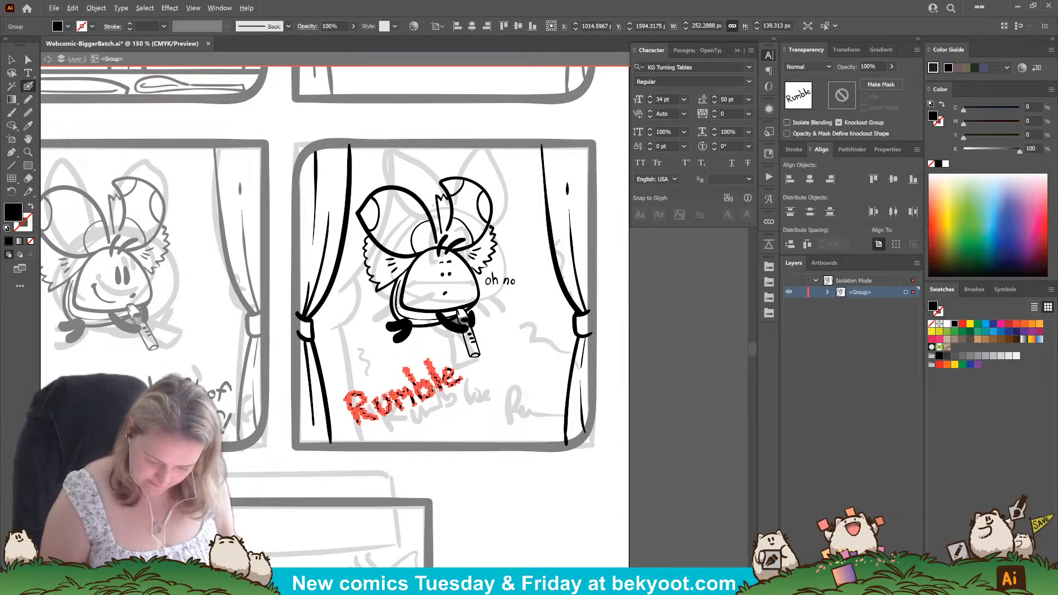
pyautogui.press('v')
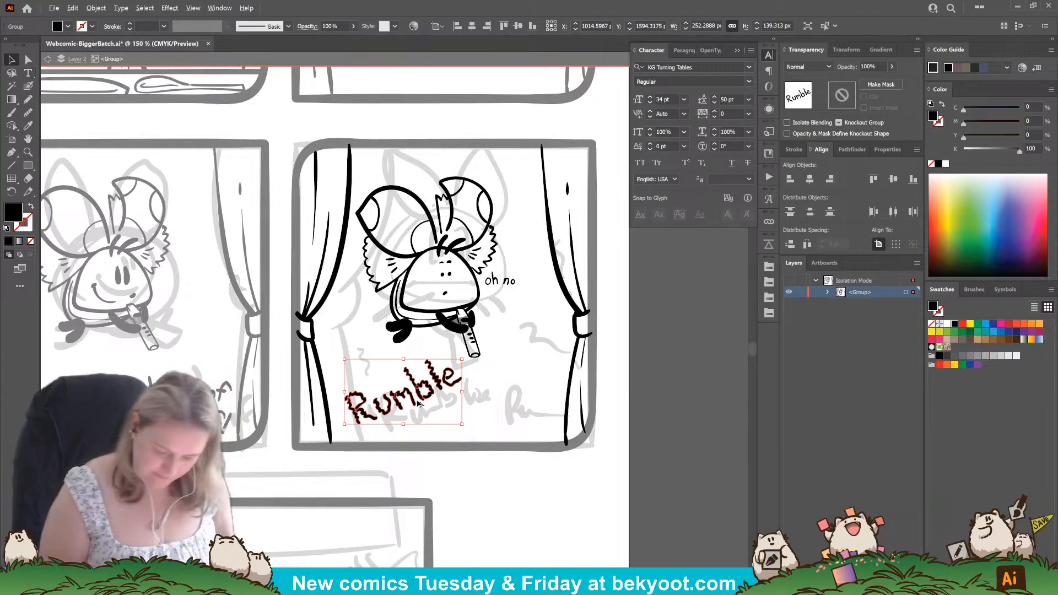
pyautogui.moveTo(436, 384)
pyautogui.mouseDown()
pyautogui.moveTo(484, 411)
pyautogui.moveTo(568, 355)
pyautogui.moveTo(583, 389)
pyautogui.moveTo(423, 374)
pyautogui.mouseUp()
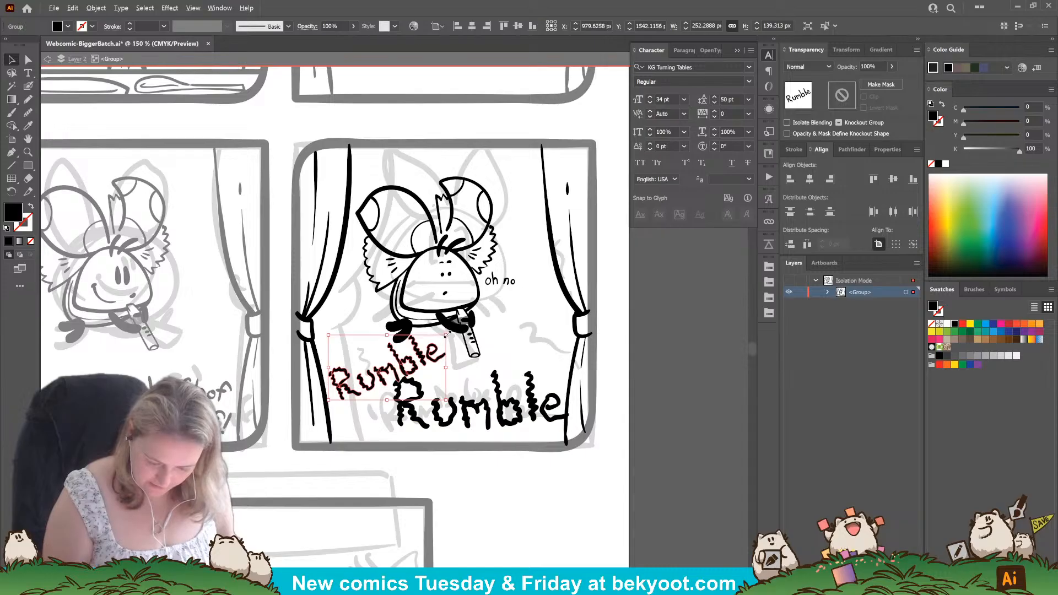
pyautogui.moveTo(431, 338); pyautogui.dragTo(405, 360)
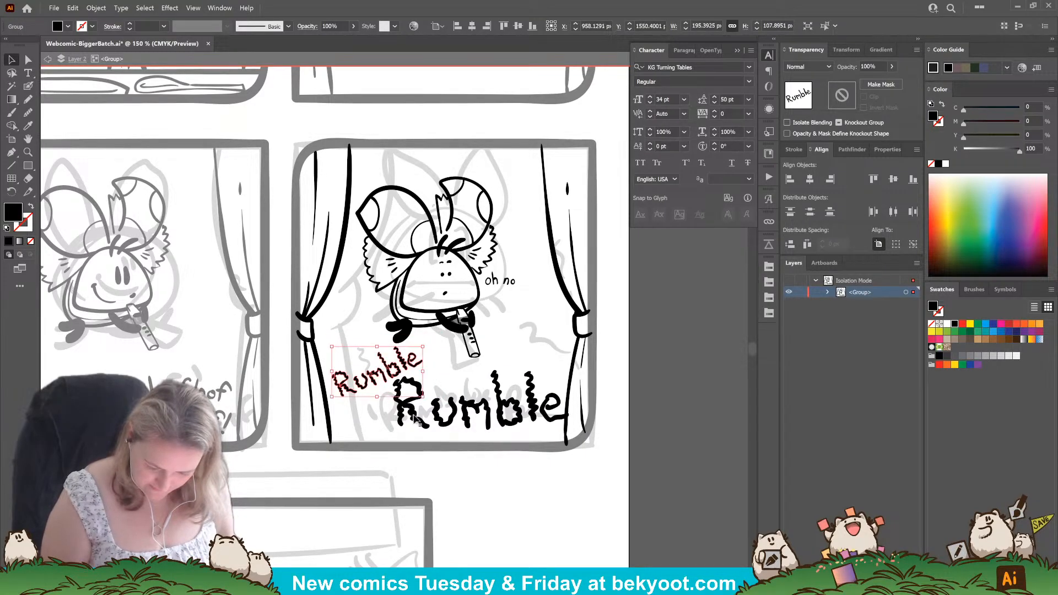
# Shift the large "Rumble" down to sit just above the panel's bottom border.
pyautogui.moveTo(412, 417); pyautogui.dragTo(410, 425)
pyautogui.click(468, 502)
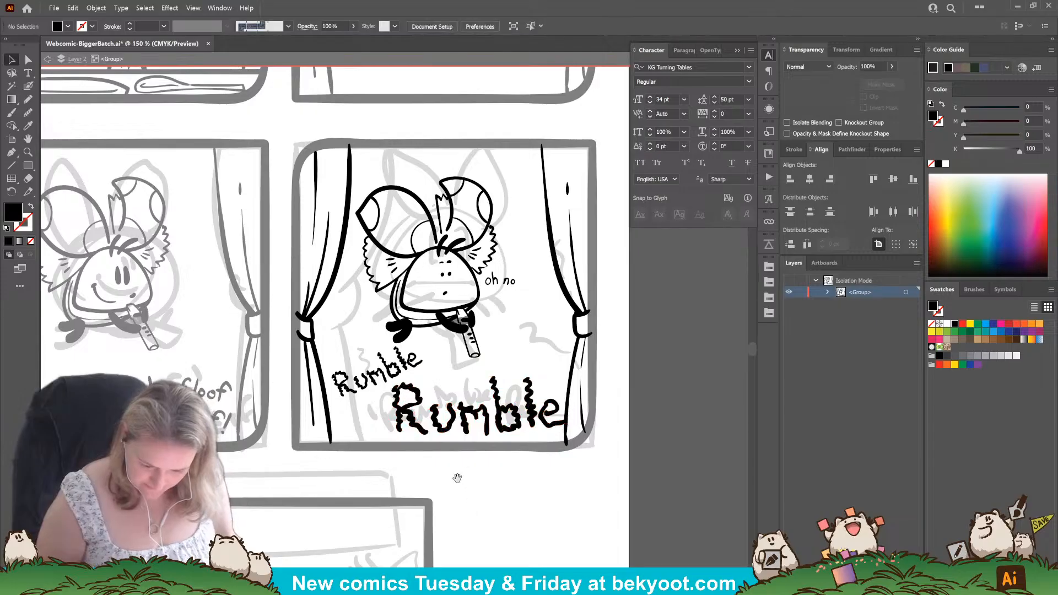
pyautogui.moveTo(458, 479); pyautogui.dragTo(451, 480)
pyautogui.hotkey('shift', 'b')
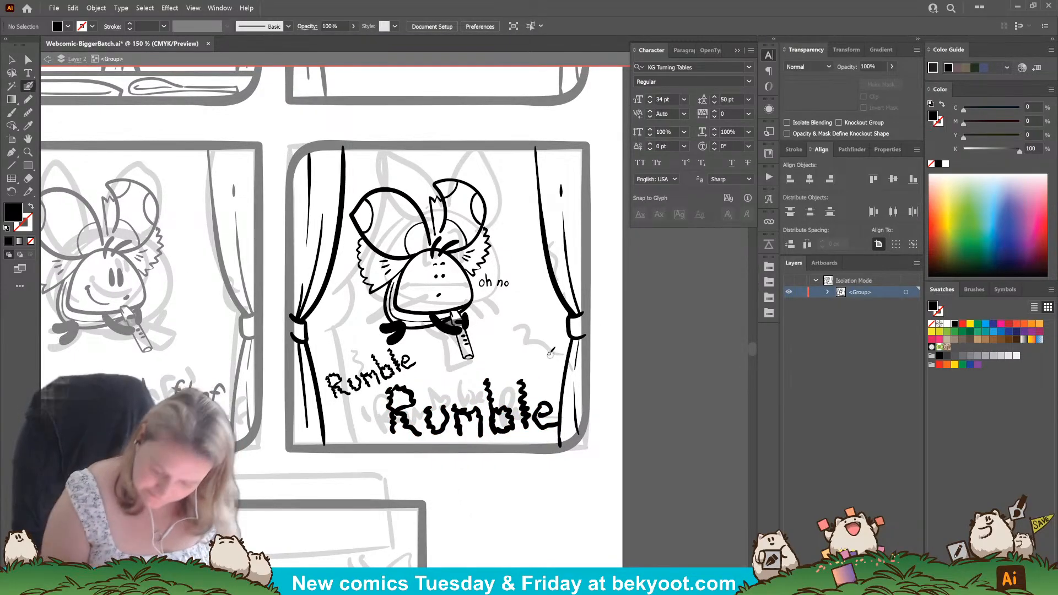
pyautogui.moveTo(541, 424); pyautogui.dragTo(537, 435)
pyautogui.keyDown('ctrl'); pyautogui.click(521, 482); pyautogui.keyUp('ctrl')
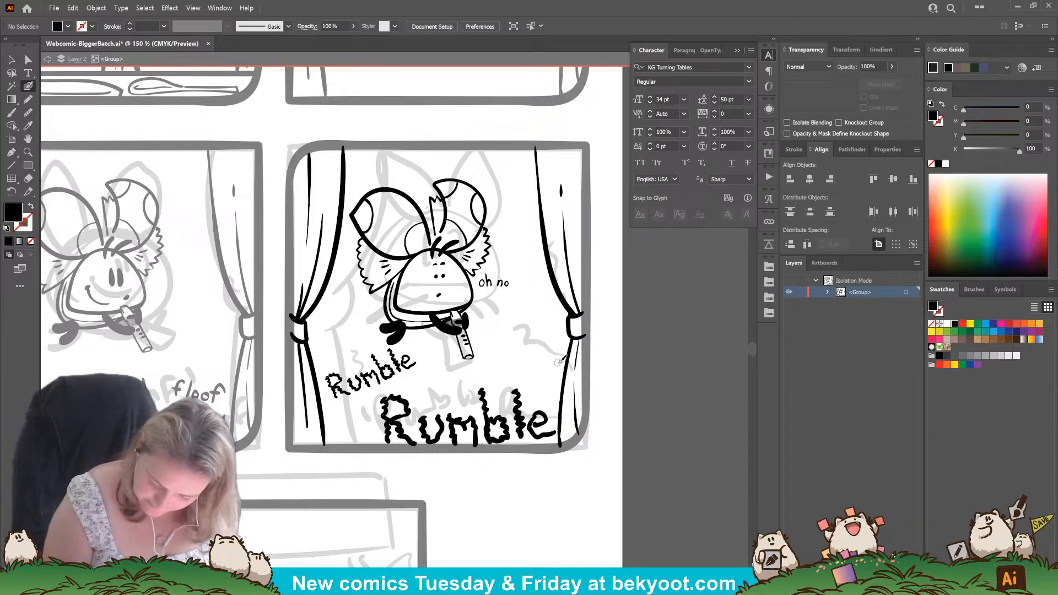
# Draw wavy and dashed vibration lines along the lower inner edges of both curtains.
pyautogui.moveTo(559, 368); pyautogui.dragTo(553, 400)
pyautogui.click(554, 407)
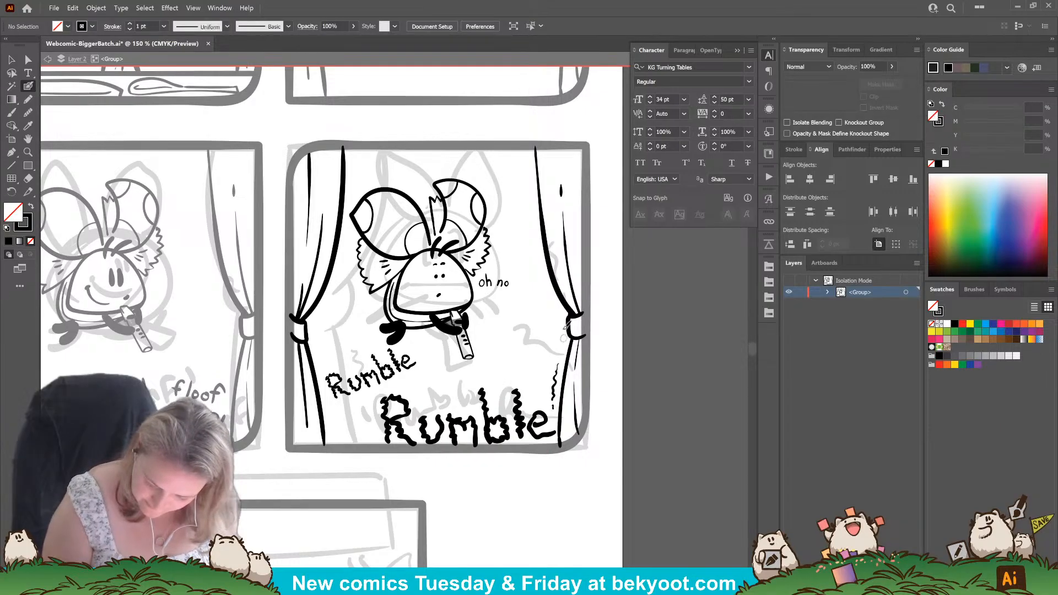
pyautogui.moveTo(538, 255)
pyautogui.mouseDown()
pyautogui.moveTo(562, 304)
pyautogui.moveTo(563, 353)
pyautogui.mouseUp()
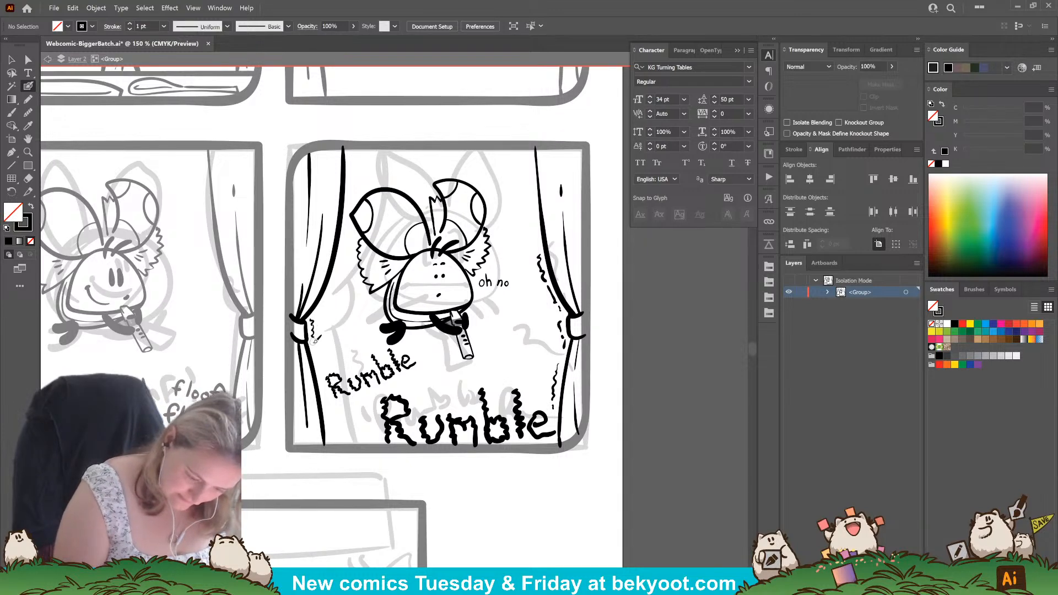
pyautogui.moveTo(321, 354); pyautogui.dragTo(333, 425)
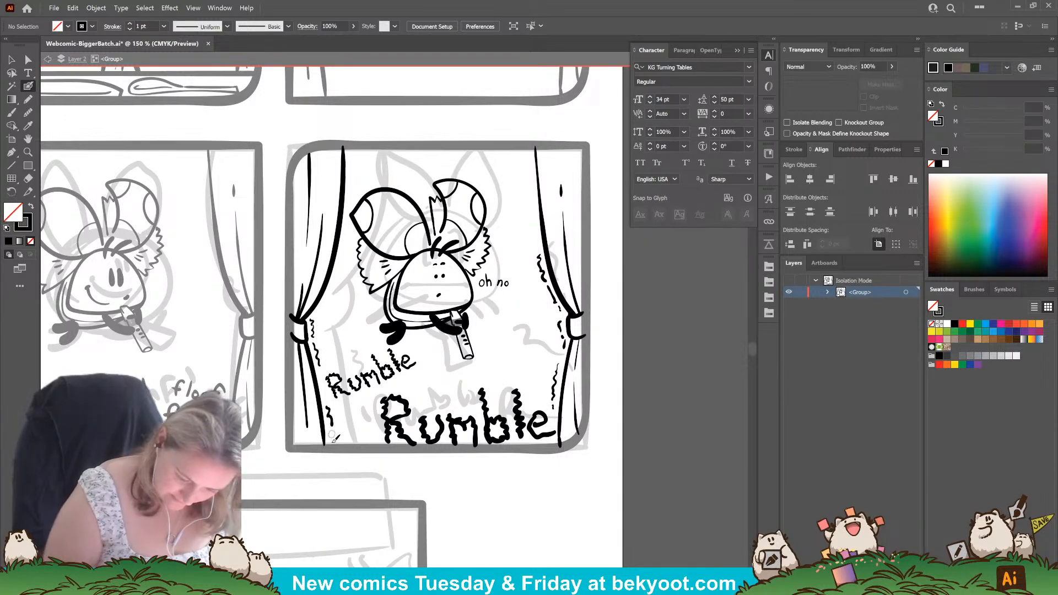
# Hand-letter a small grouped "floof!" above the large "Rumble" and scatter copies of it around the lower part of the panel.
pyautogui.moveTo(439, 389)
pyautogui.mouseDown()
pyautogui.moveTo(435, 400)
pyautogui.moveTo(454, 388)
pyautogui.mouseUp()
pyautogui.hotkey('ctrl', 'z')
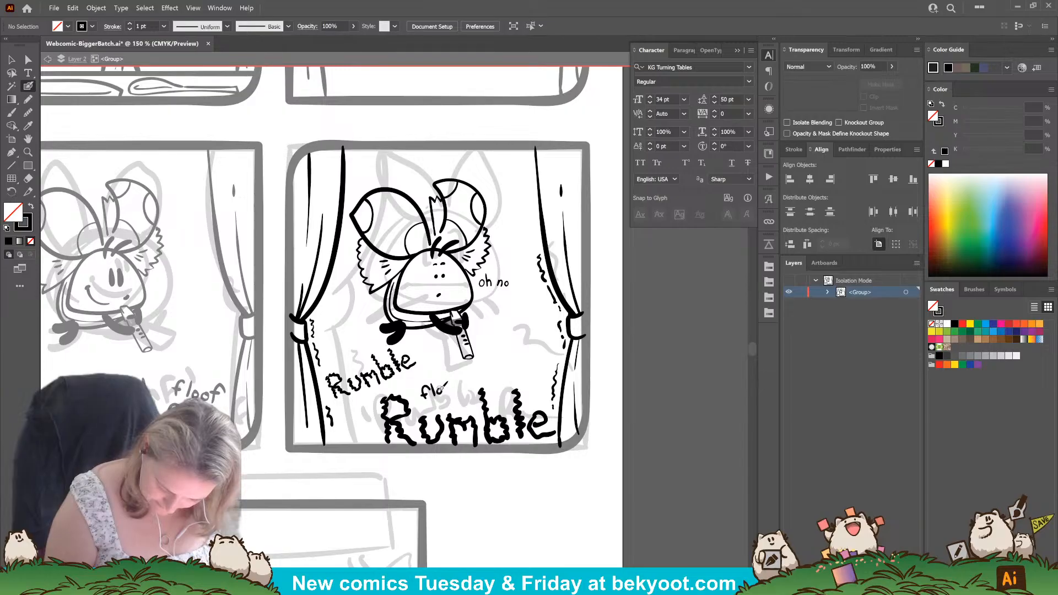
pyautogui.moveTo(451, 394)
pyautogui.mouseDown()
pyautogui.moveTo(456, 382)
pyautogui.moveTo(442, 392)
pyautogui.moveTo(468, 405)
pyautogui.mouseUp()
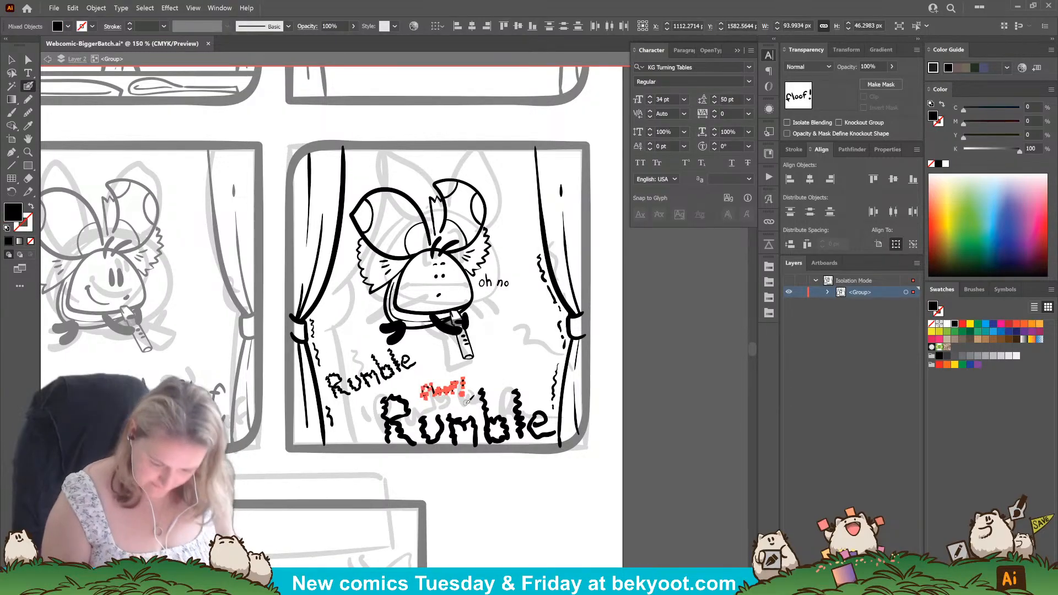
pyautogui.hotkey('ctrl', 'g')
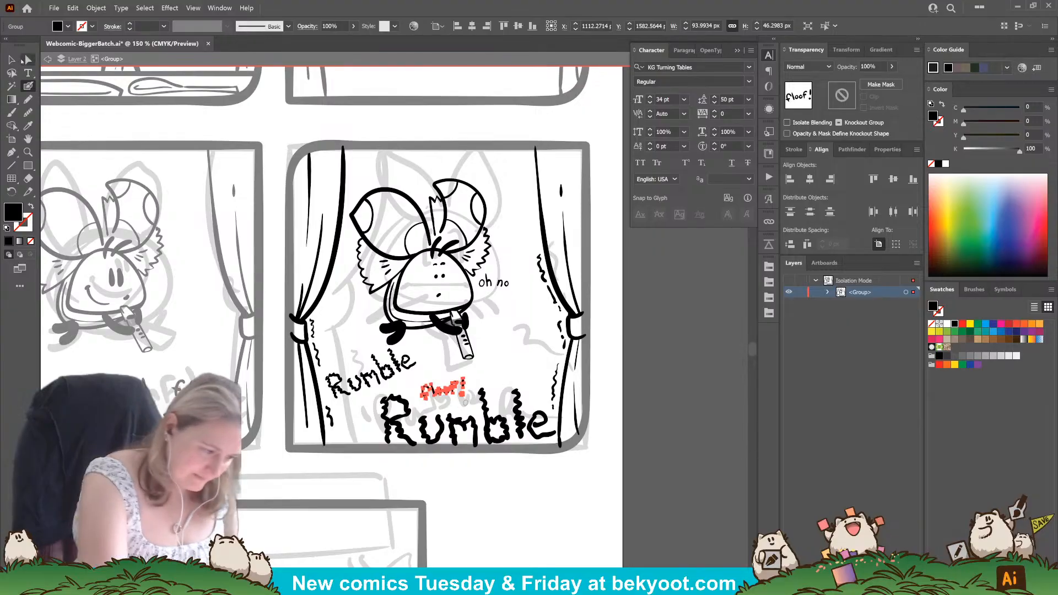
pyautogui.press('v')
pyautogui.moveTo(459, 379); pyautogui.dragTo(368, 432)
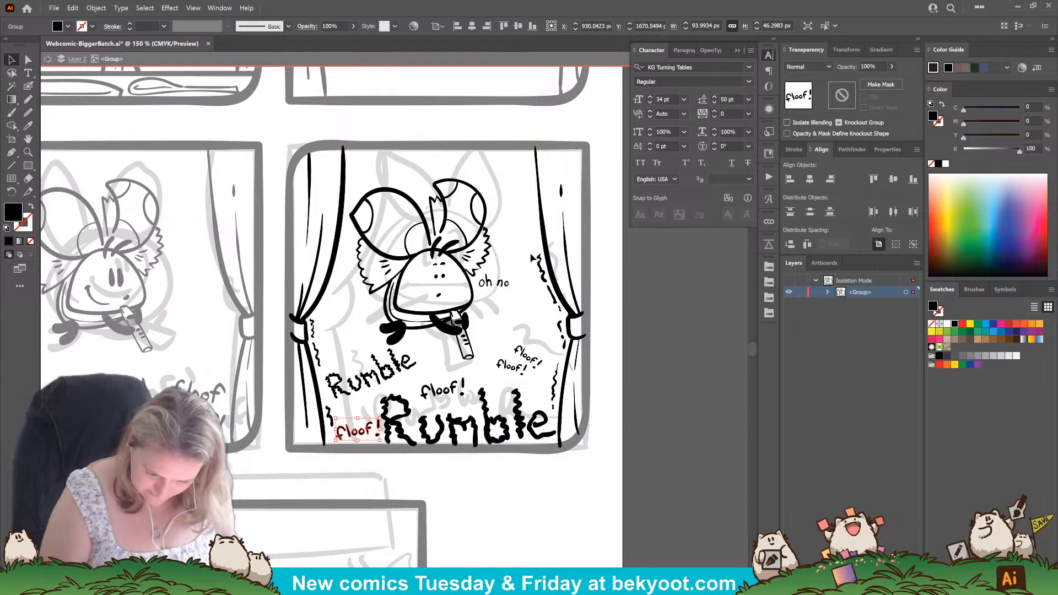
# Extend the wavy and dashed vibration lines along the upper inner edges of both curtains with the Blob Brush.
pyautogui.click(28, 87)
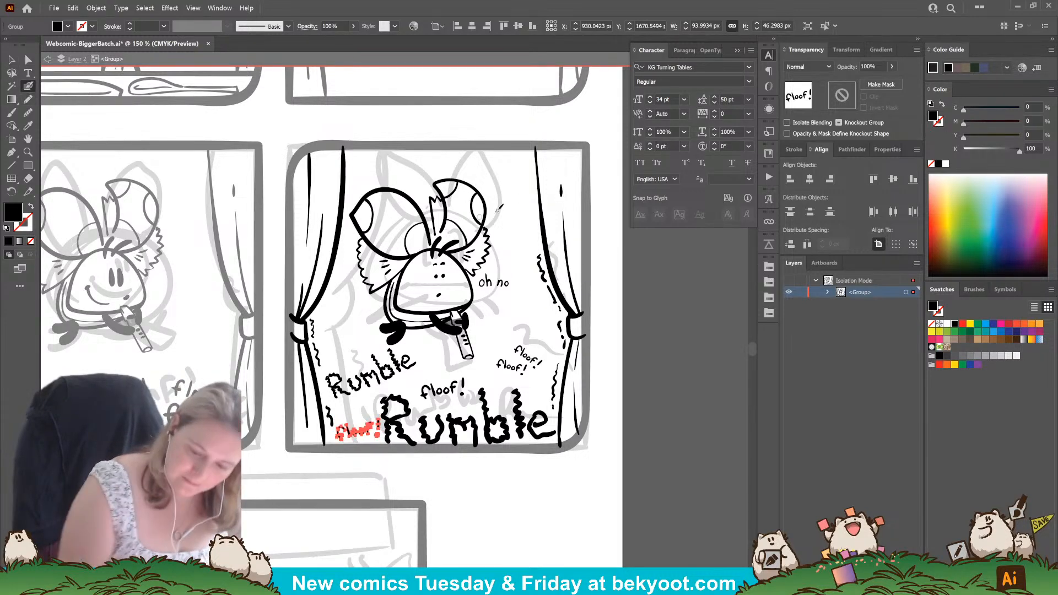
pyautogui.moveTo(529, 164); pyautogui.dragTo(534, 221)
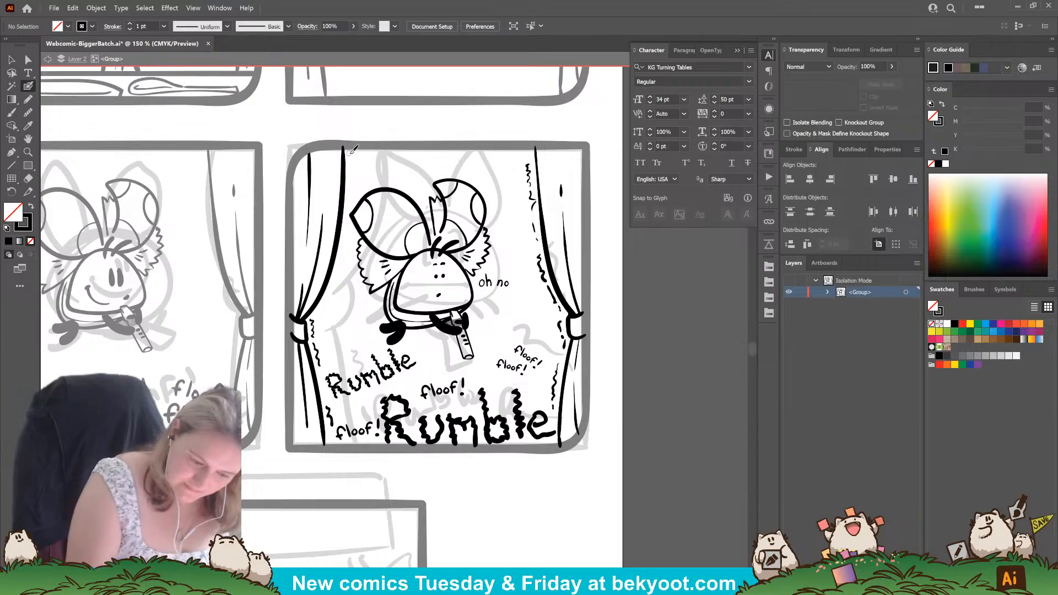
pyautogui.moveTo(351, 166); pyautogui.dragTo(351, 184)
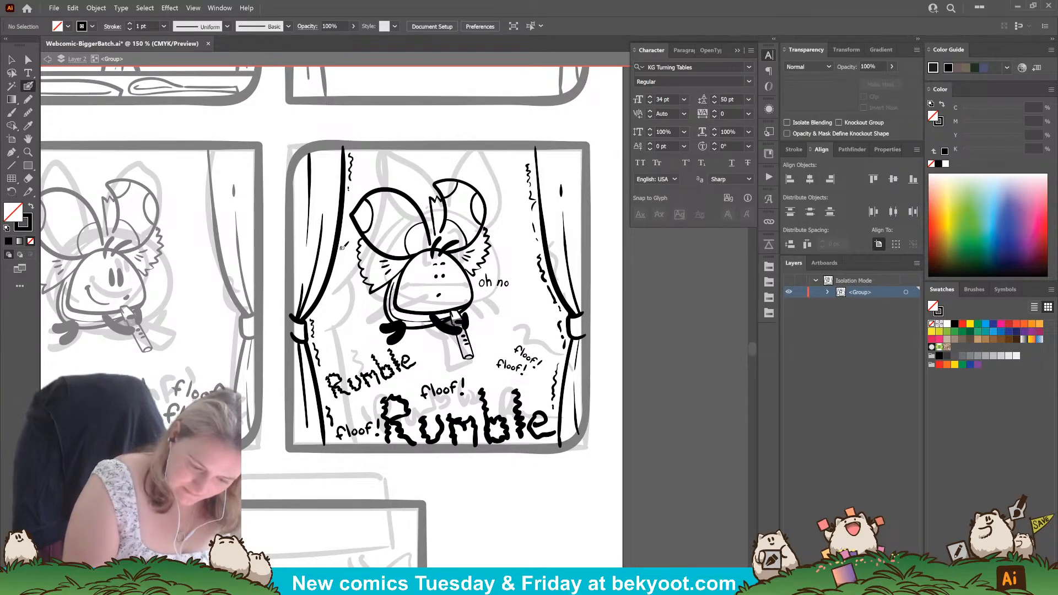
pyautogui.moveTo(342, 247); pyautogui.dragTo(336, 271)
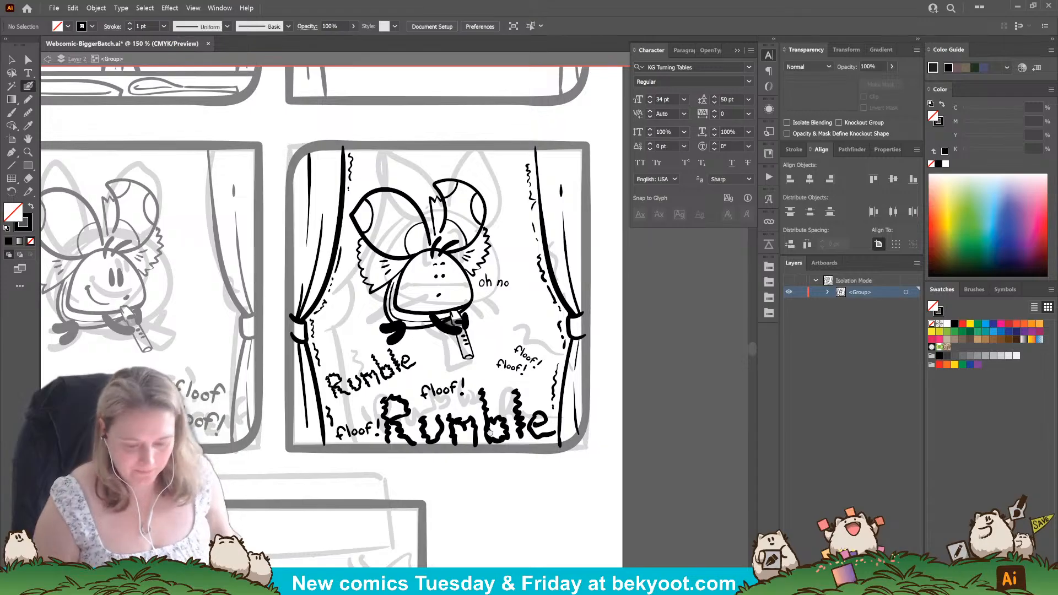
# Exit the panel group's isolation mode, then lock Layer 2 and unlock Layer 1.
pyautogui.moveTo(535, 423); pyautogui.dragTo(556, 450)
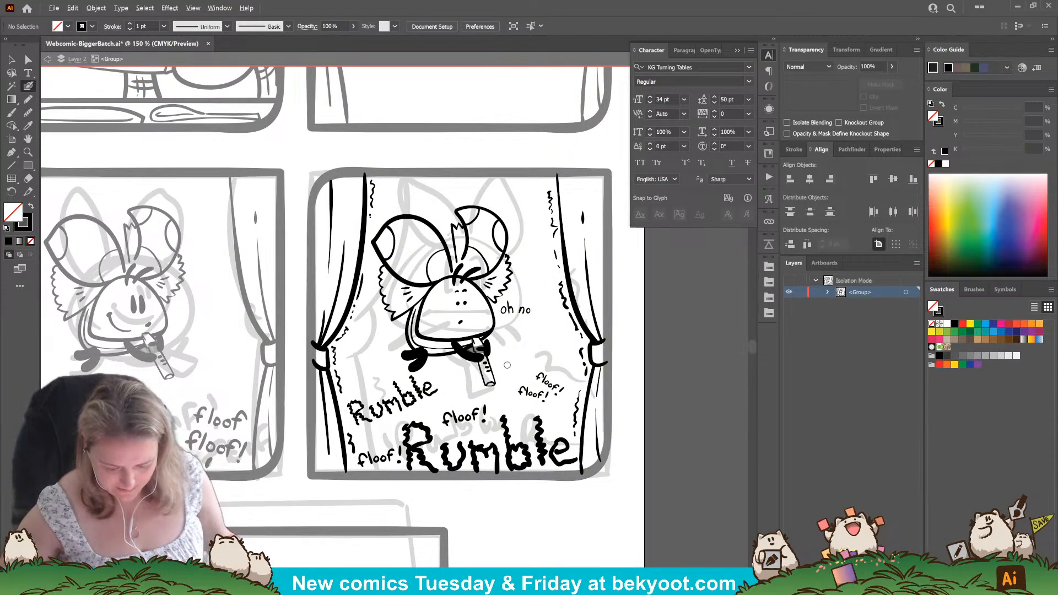
pyautogui.scroll(-1, 511, 334)
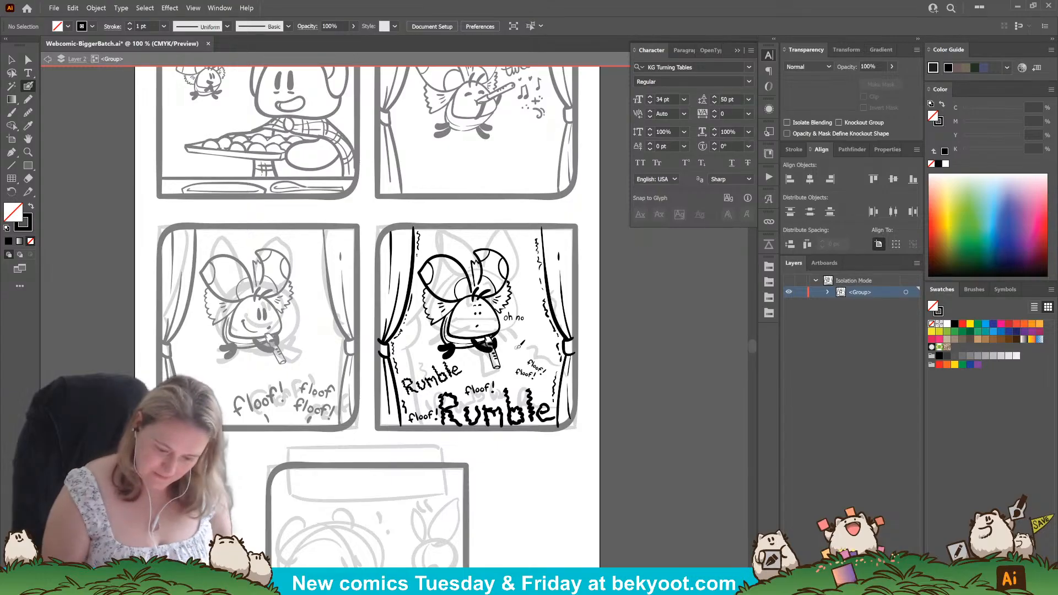
pyautogui.click(12, 60)
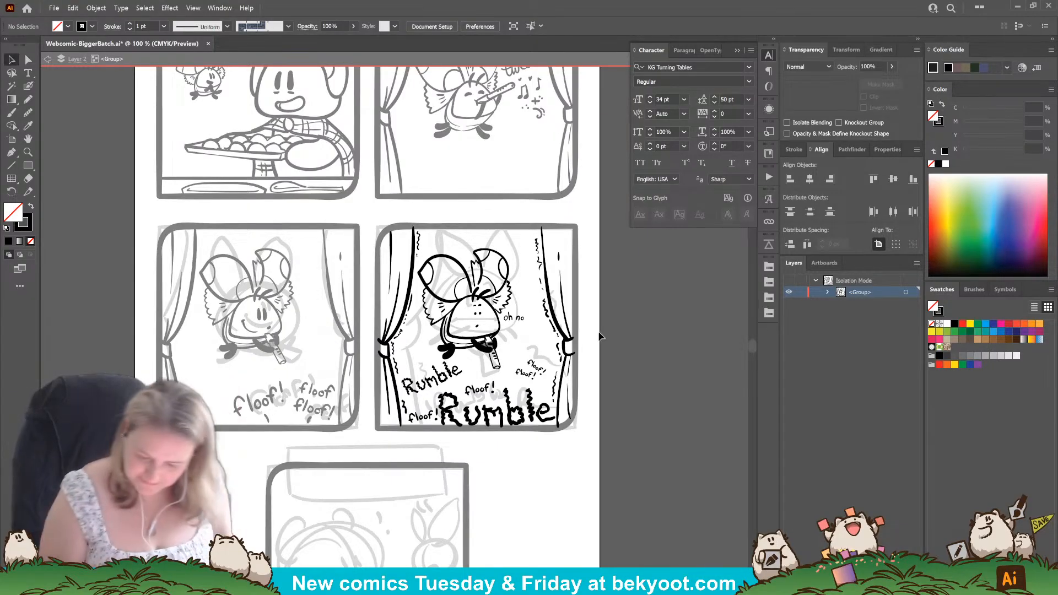
pyautogui.press('Escape')
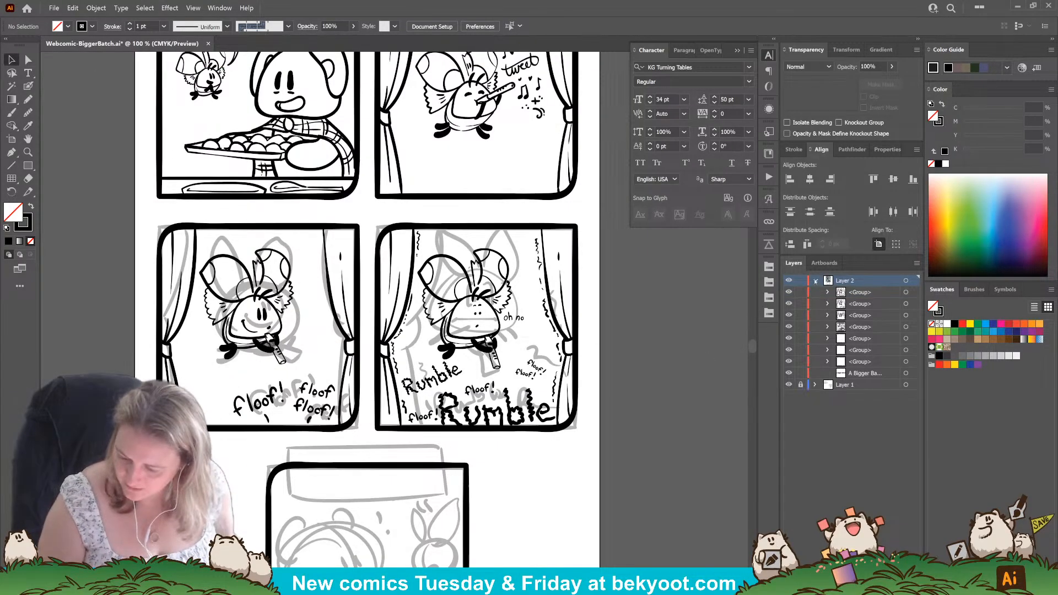
pyautogui.click(817, 281)
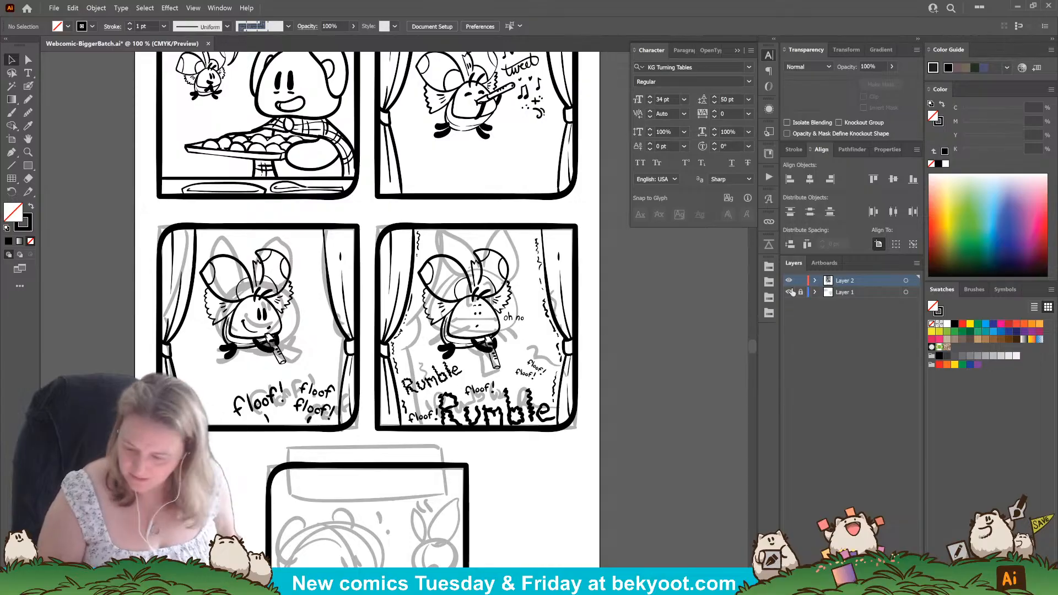
pyautogui.click(800, 280)
pyautogui.click(801, 292)
# Move the rough sketches of the two second-row panels off the artboard to its left and save the file.
pyautogui.moveTo(309, 216); pyautogui.dragTo(532, 430)
pyautogui.scroll(-1, 308, 461)
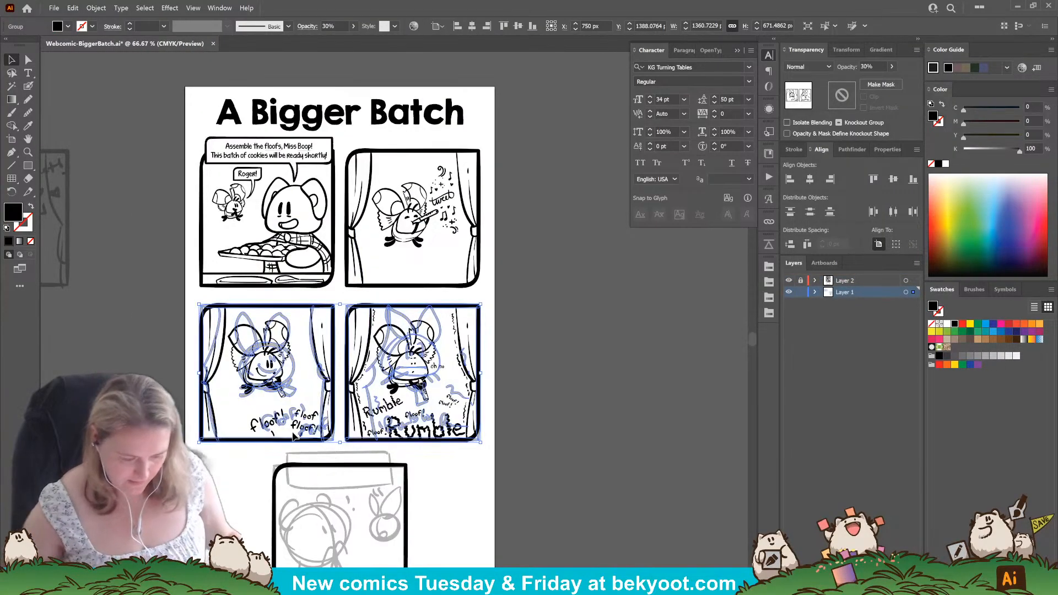
pyautogui.moveTo(293, 434); pyautogui.dragTo(467, 396)
pyautogui.moveTo(545, 361); pyautogui.dragTo(136, 377)
pyautogui.moveTo(641, 481); pyautogui.dragTo(552, 426)
pyautogui.hotkey('ctrl', 's')
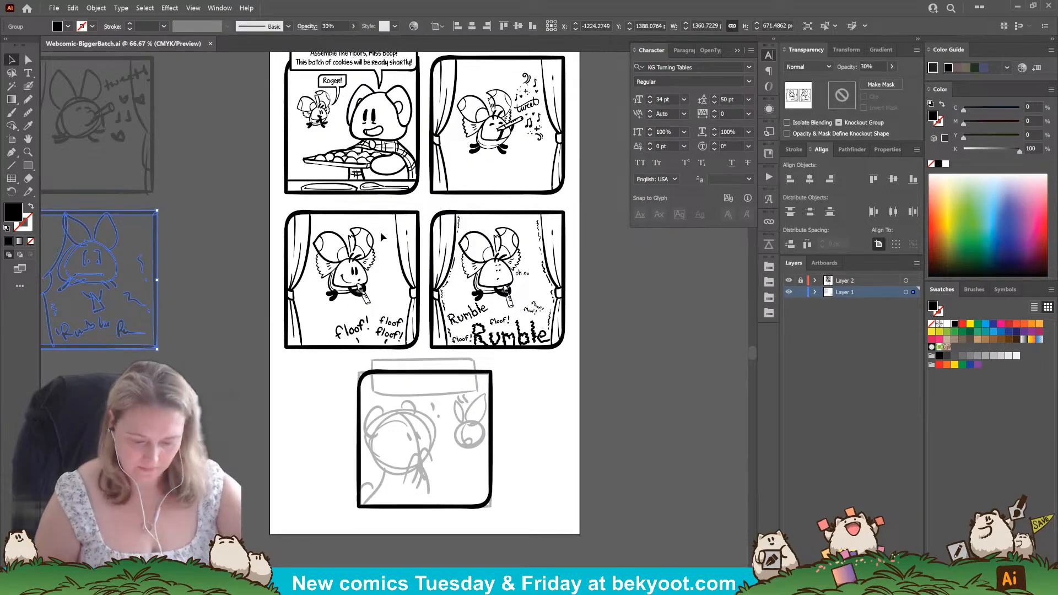
# Deselect the sketches, switch to the Blob Brush and set its size to 21 pt.
pyautogui.scroll(2, 479, 500)
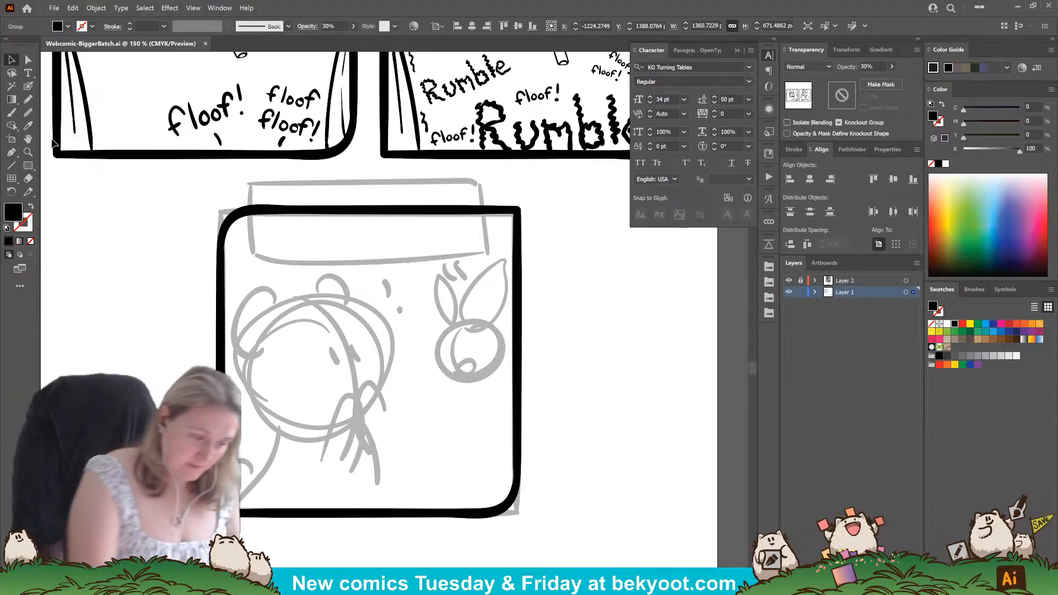
pyautogui.hotkey('shift', 'b')
pyautogui.hotkey('ctrl', 'shift', 'a')
pyautogui.moveTo(431, 413); pyautogui.dragTo(432, 440)
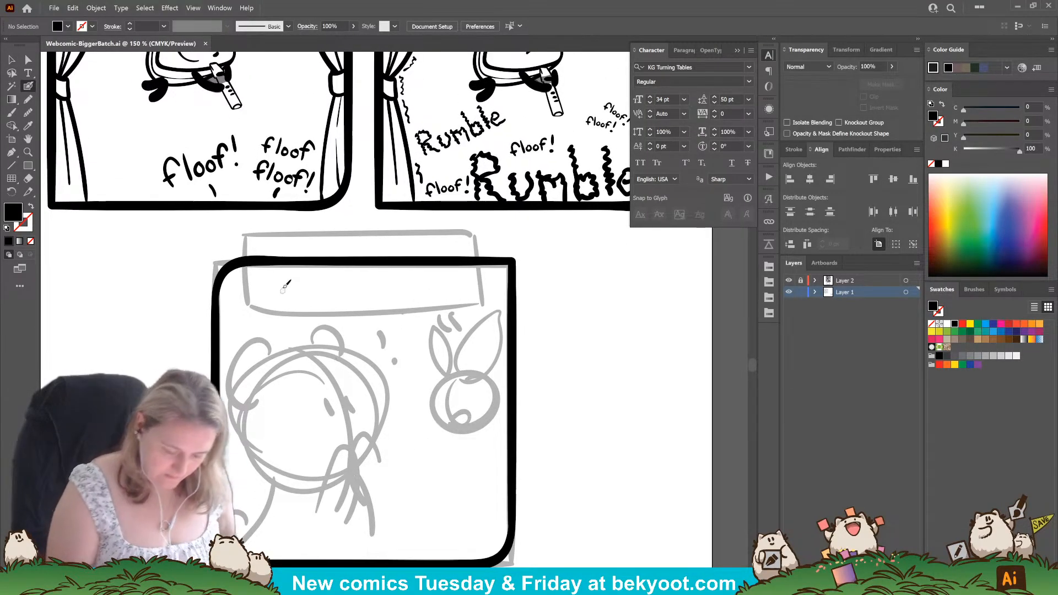
pyautogui.press('Return')
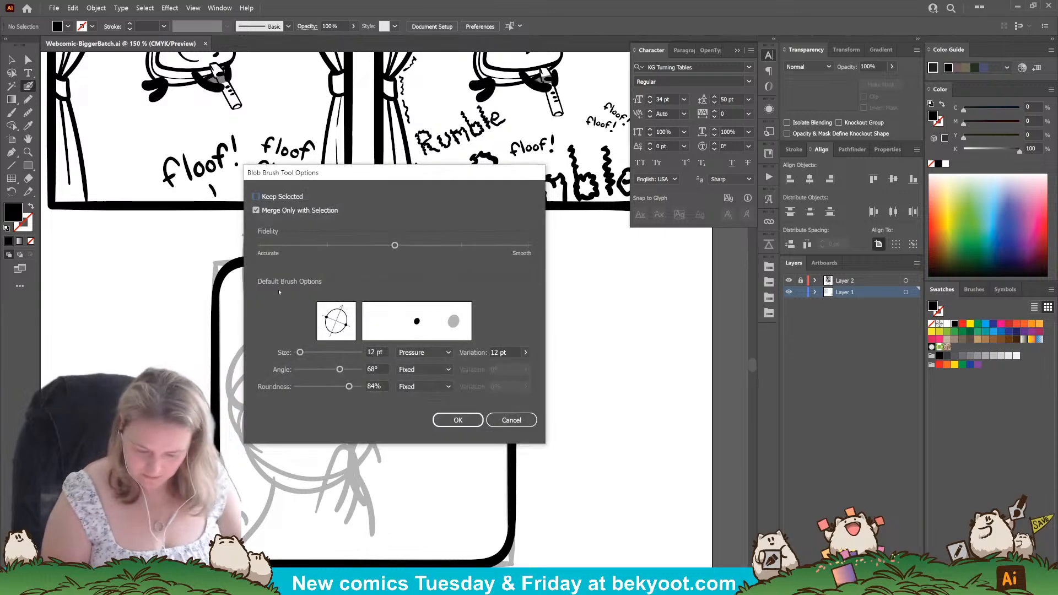
pyautogui.press('Escape')
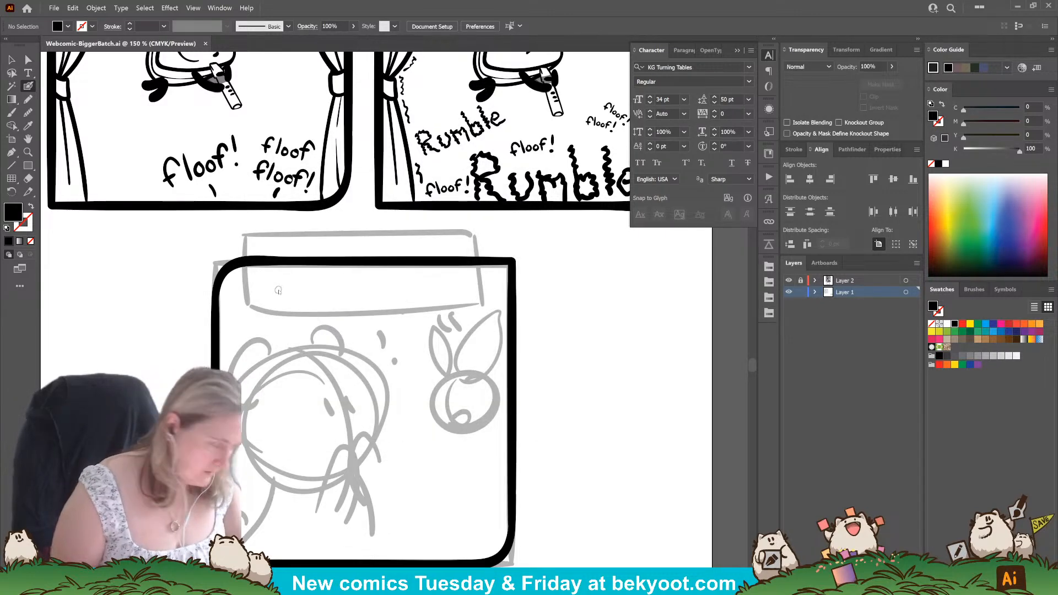
pyautogui.press('Return')
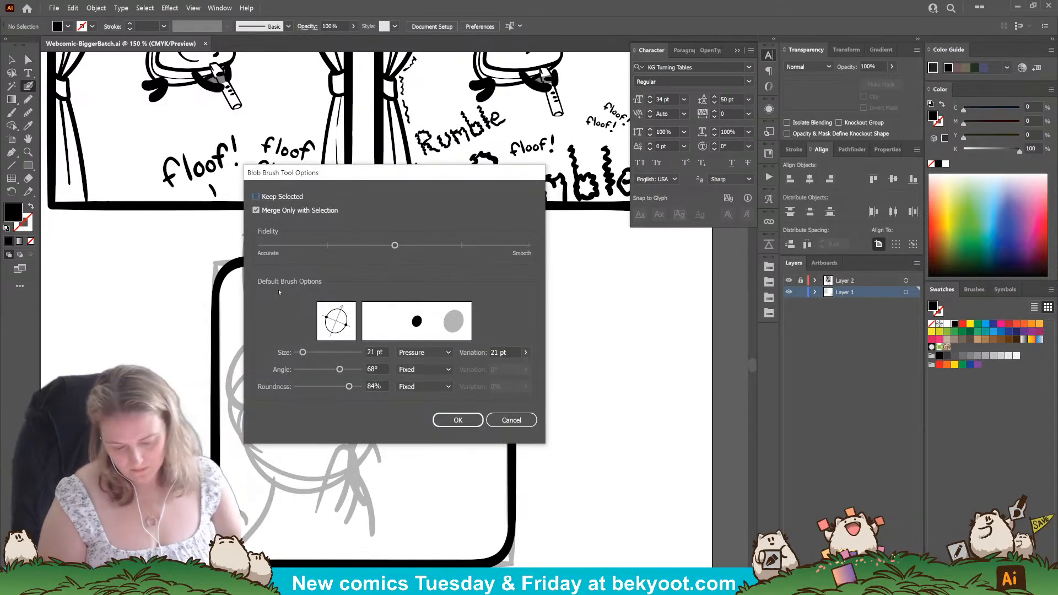
pyautogui.press('Escape')
# Lock Layer 1, unlock Layer 2 and make it the active layer, and save the file.
pyautogui.click(801, 293)
pyautogui.click(801, 281)
pyautogui.click(842, 282)
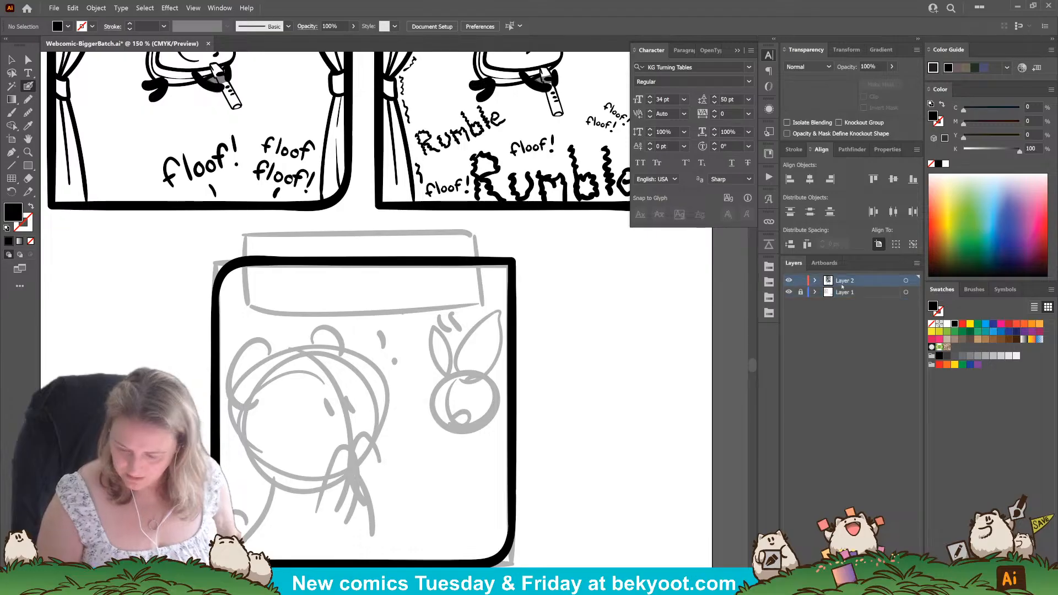
pyautogui.hotkey('ctrl', 's')
# Look over the inked artwork and lettering of the first-row and second-row comic panels.
pyautogui.scroll(-2, 265, 281)
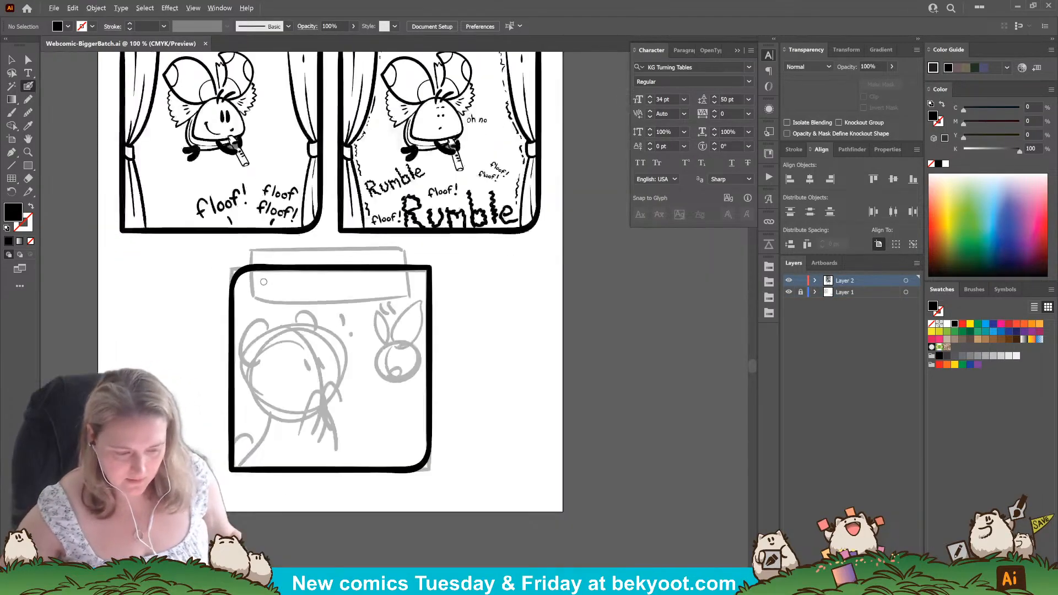
pyautogui.scroll(5, 386, 221)
pyautogui.scroll(2, 371, 275)
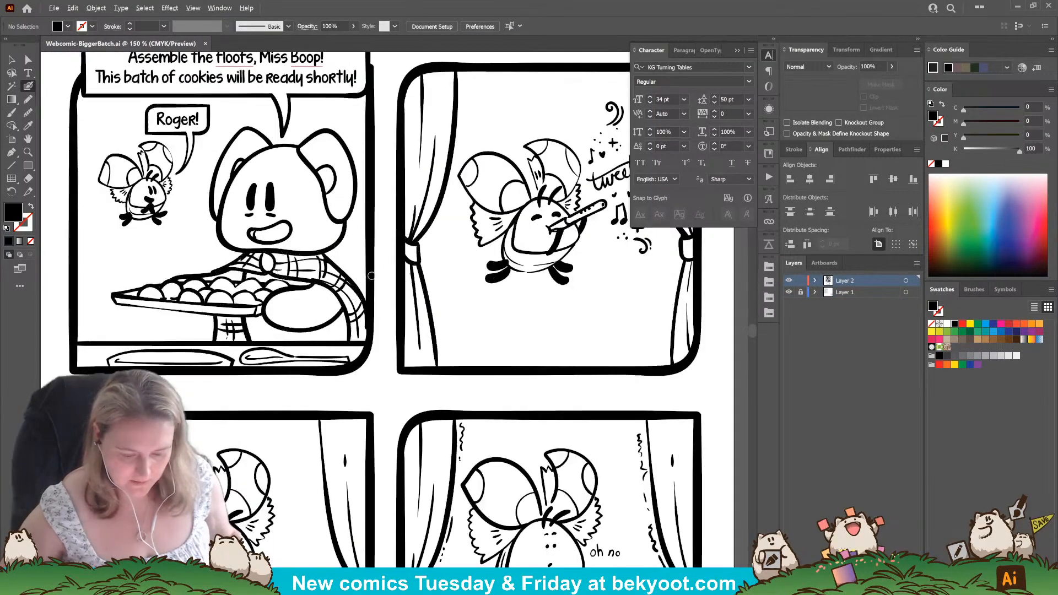
pyautogui.moveTo(432, 239); pyautogui.dragTo(473, 342)
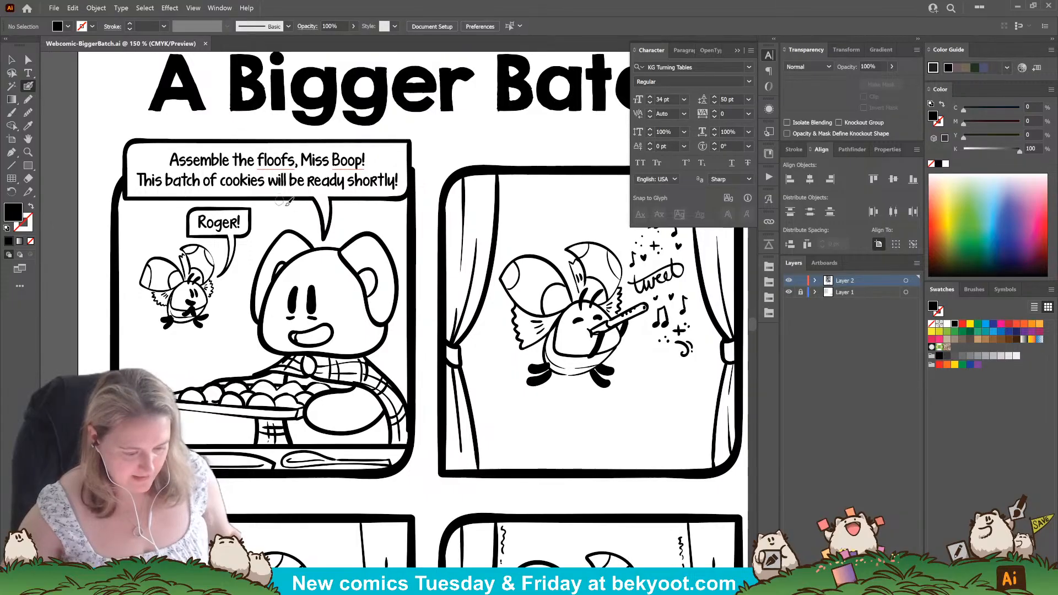
pyautogui.moveTo(481, 202); pyautogui.dragTo(433, 196)
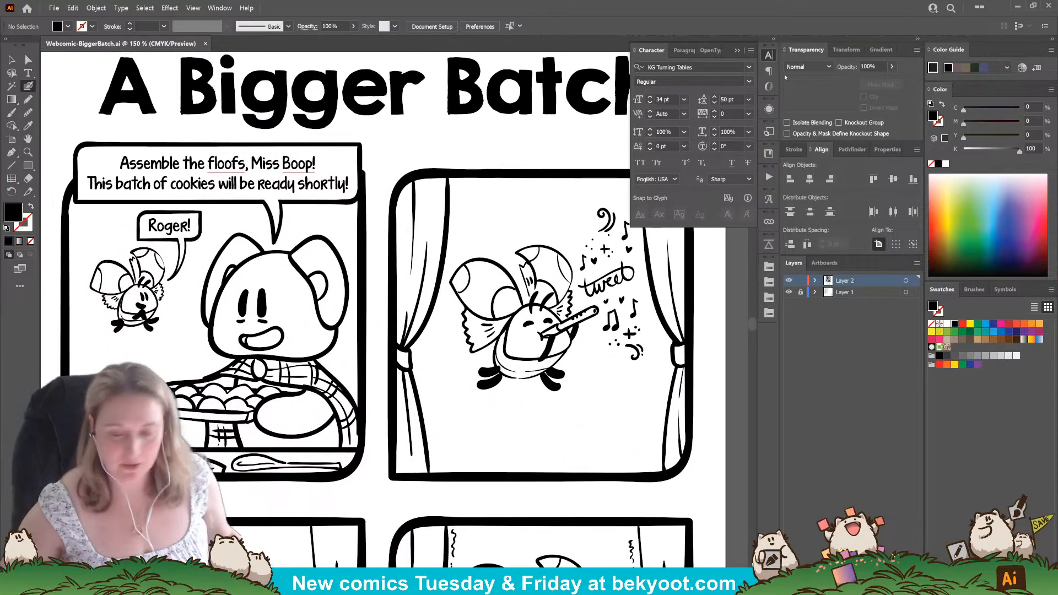
pyautogui.click(737, 50)
pyautogui.moveTo(267, 394); pyautogui.dragTo(462, 380)
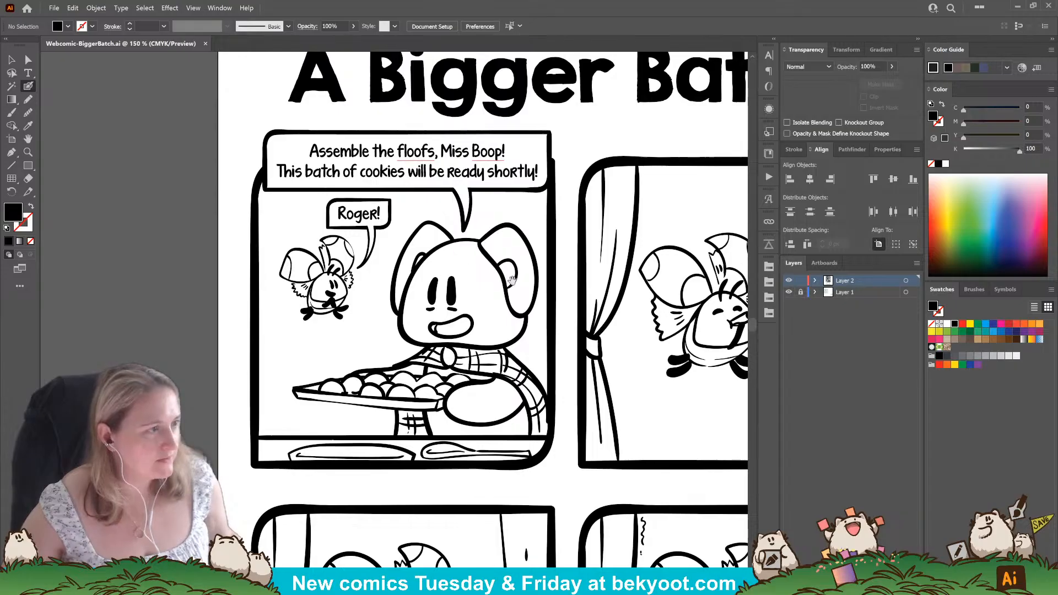
pyautogui.moveTo(650, 258); pyautogui.dragTo(489, 280)
pyautogui.moveTo(643, 347); pyautogui.dragTo(611, 291)
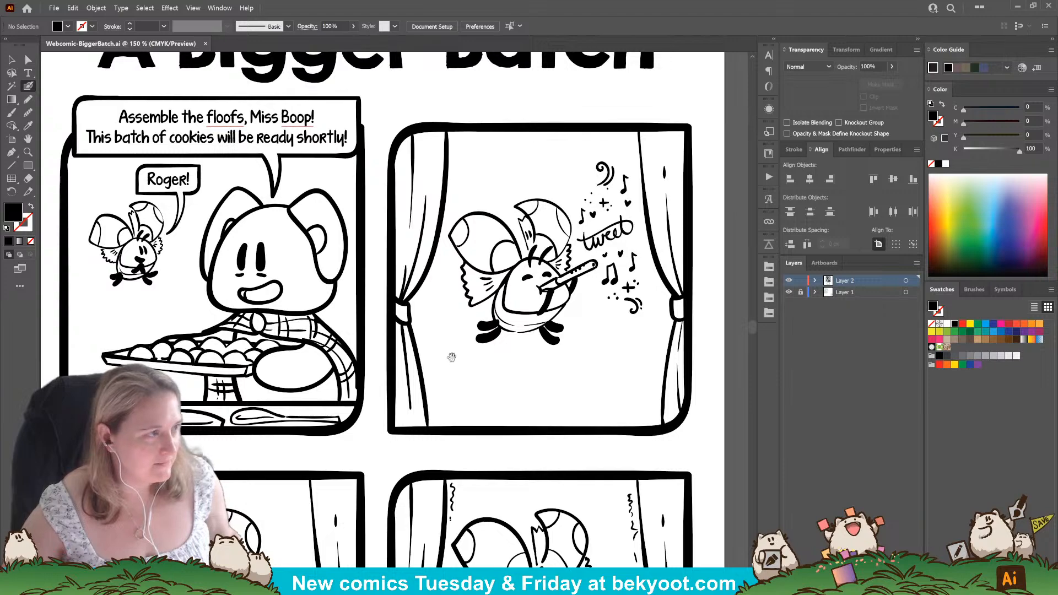
pyautogui.moveTo(452, 358); pyautogui.dragTo(534, 190)
pyautogui.moveTo(355, 456); pyautogui.dragTo(458, 326)
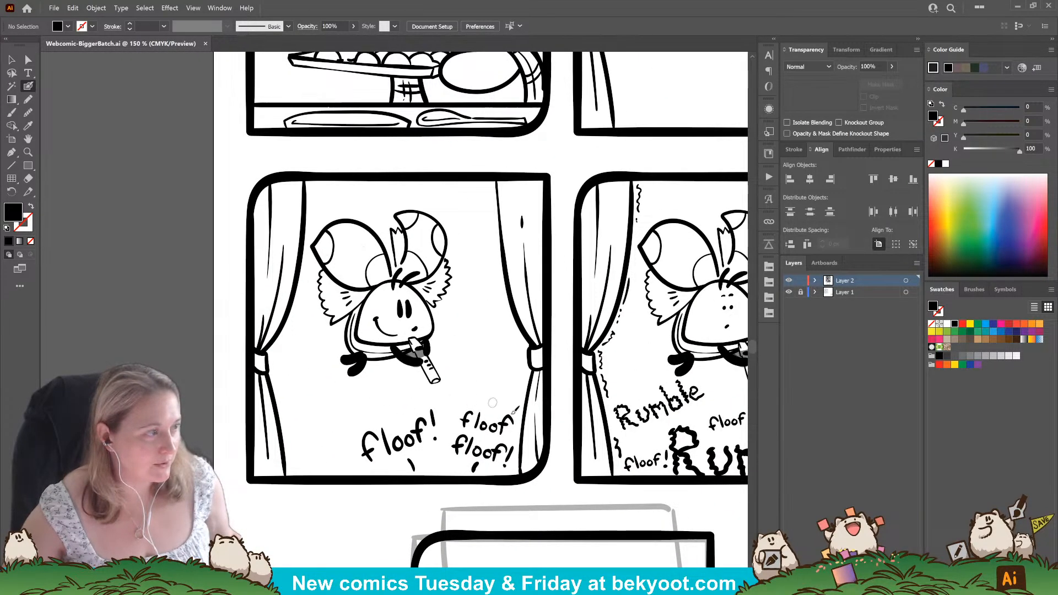
pyautogui.moveTo(537, 324); pyautogui.dragTo(282, 327)
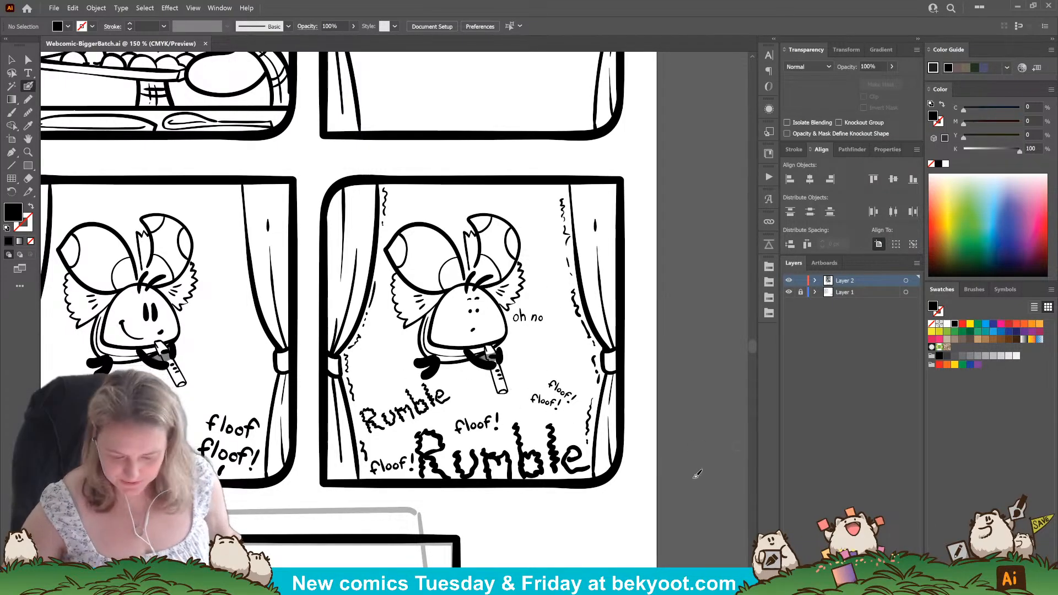
# Add the text "GB, We're gonna need a bigger batch of cookies." at the sketched speech box above the last comic panel.
pyautogui.moveTo(435, 530)
pyautogui.mouseDown()
pyautogui.moveTo(492, 322)
pyautogui.moveTo(446, 467)
pyautogui.moveTo(457, 385)
pyautogui.mouseUp()
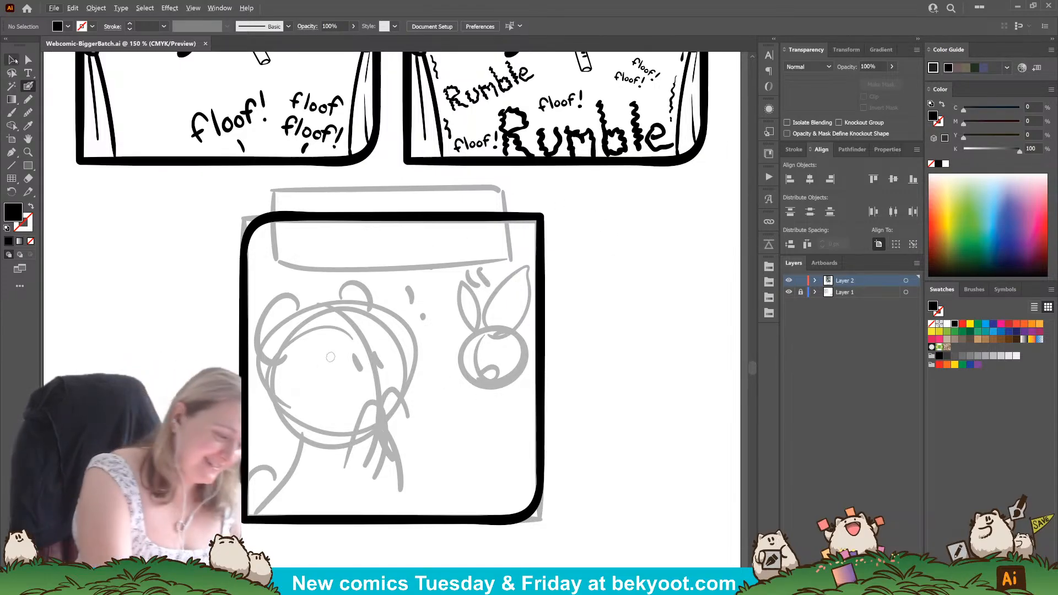
pyautogui.click(27, 73)
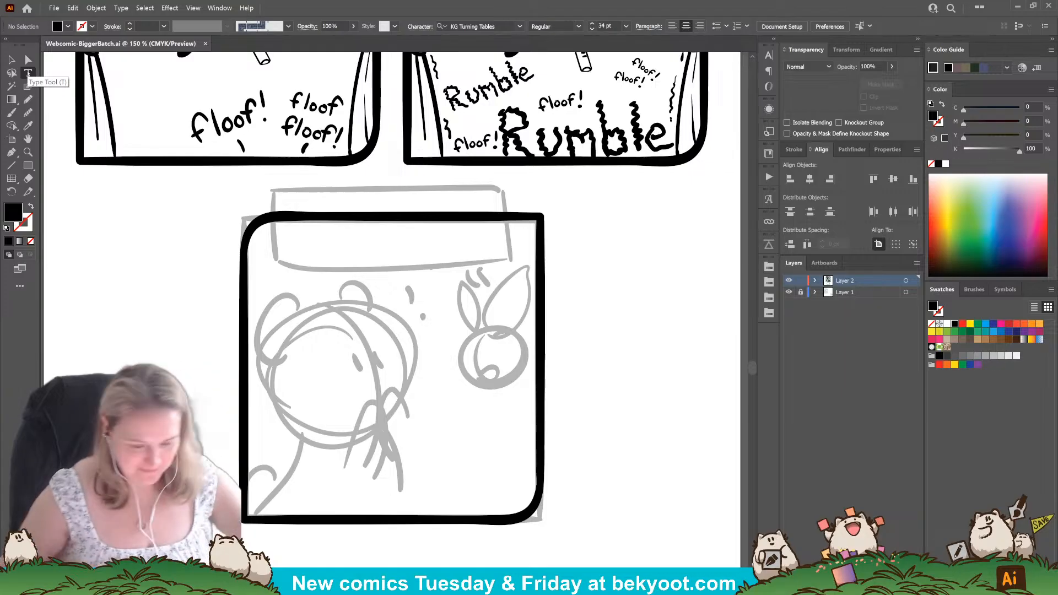
pyautogui.click(325, 199)
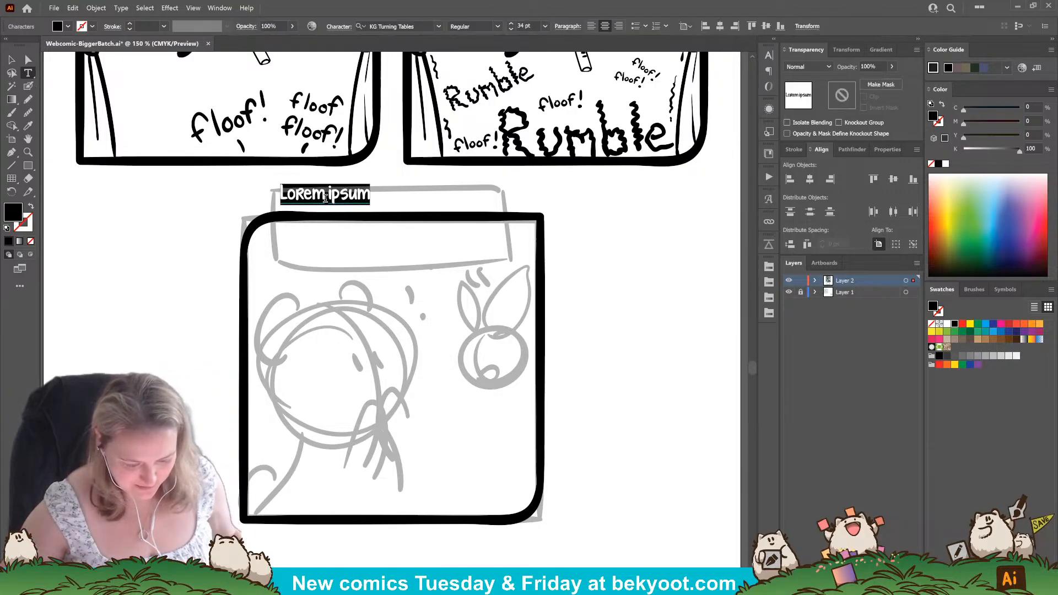
pyautogui.write('G')
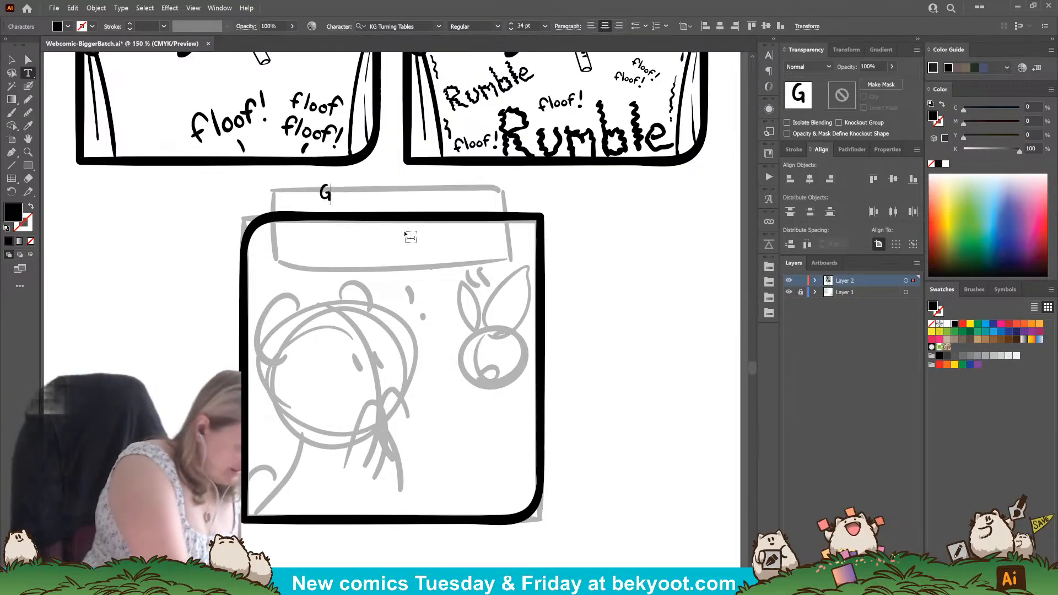
pyautogui.write('B,')
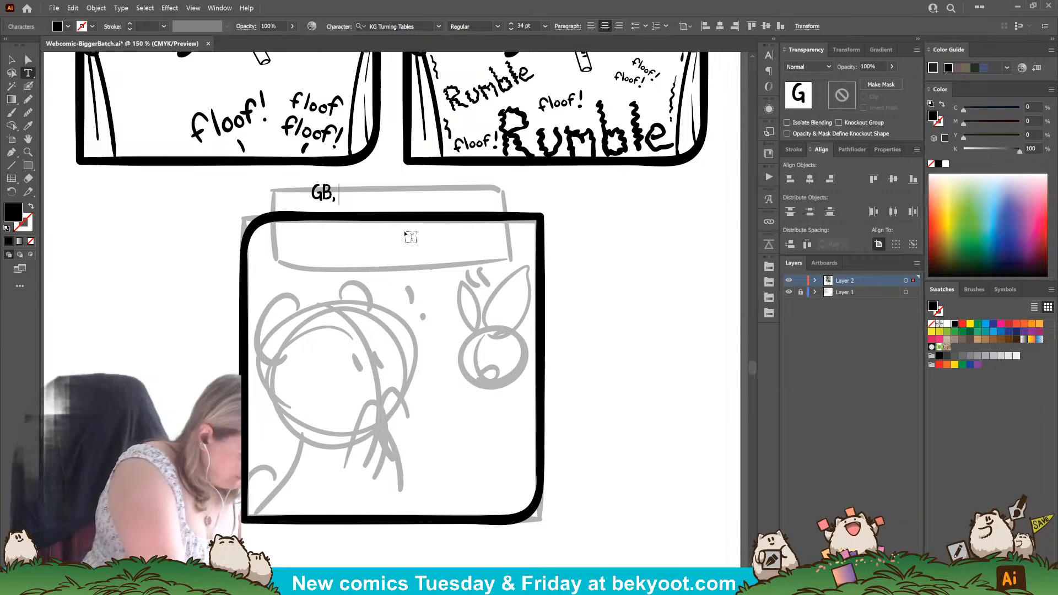
pyautogui.write(" We're gio")
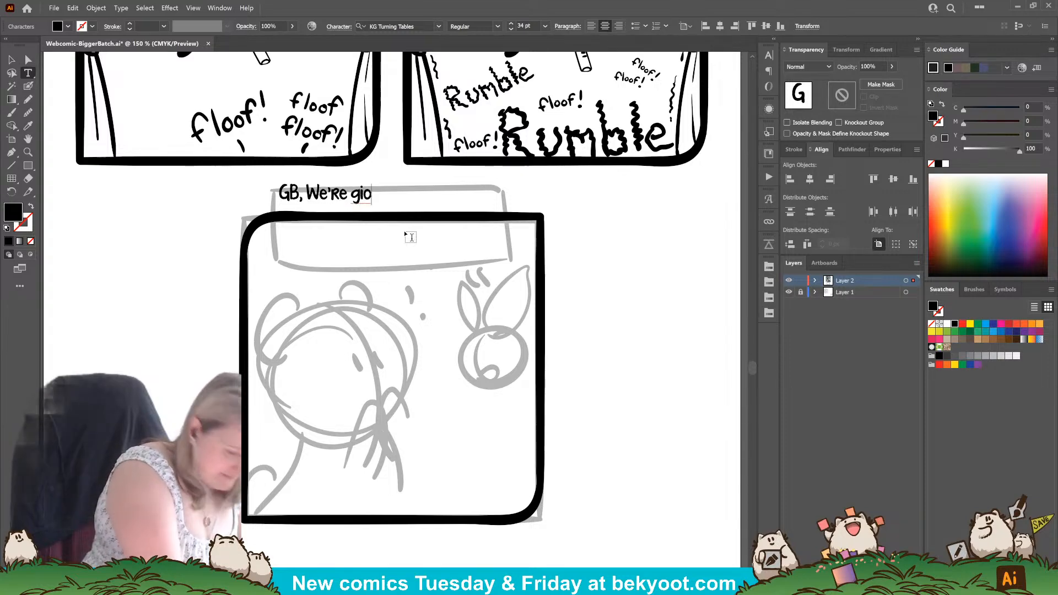
pyautogui.press('BackSpace')
pyautogui.press('BackSpace')
pyautogui.write('onna')
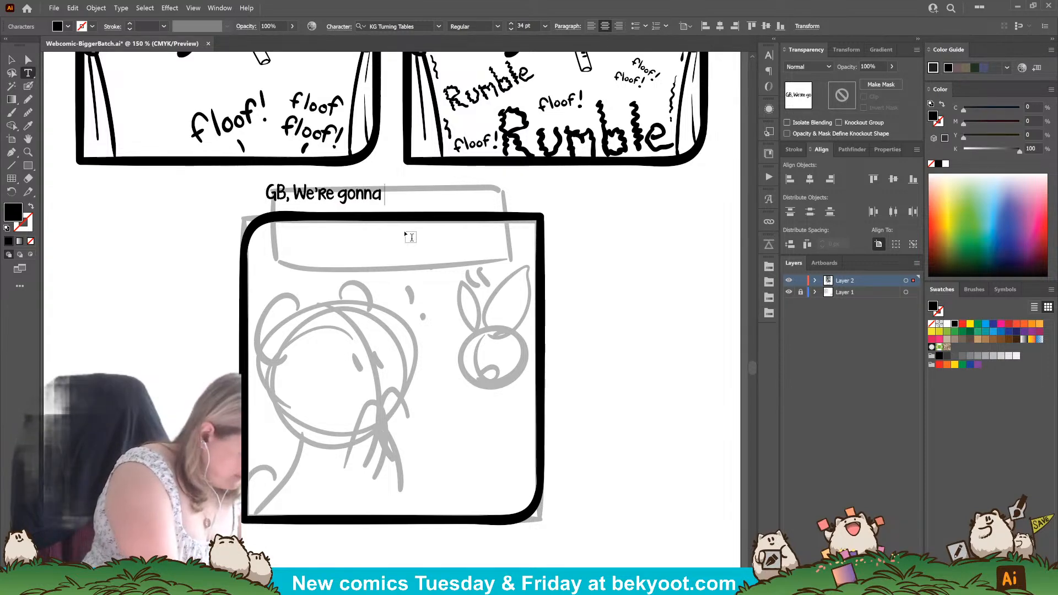
pyautogui.write(' need a')
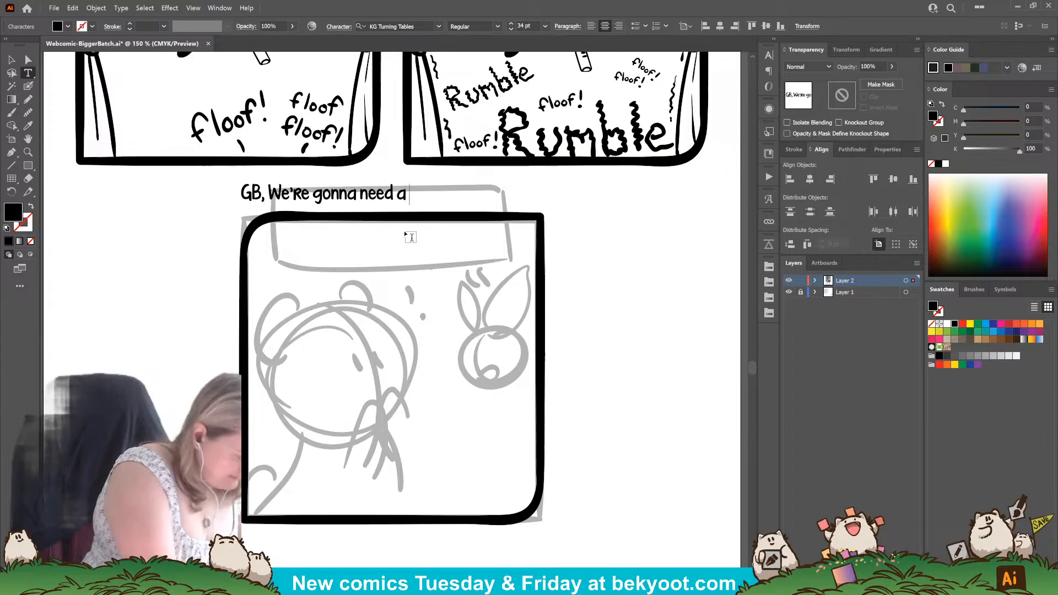
pyautogui.write(' bigger batch')
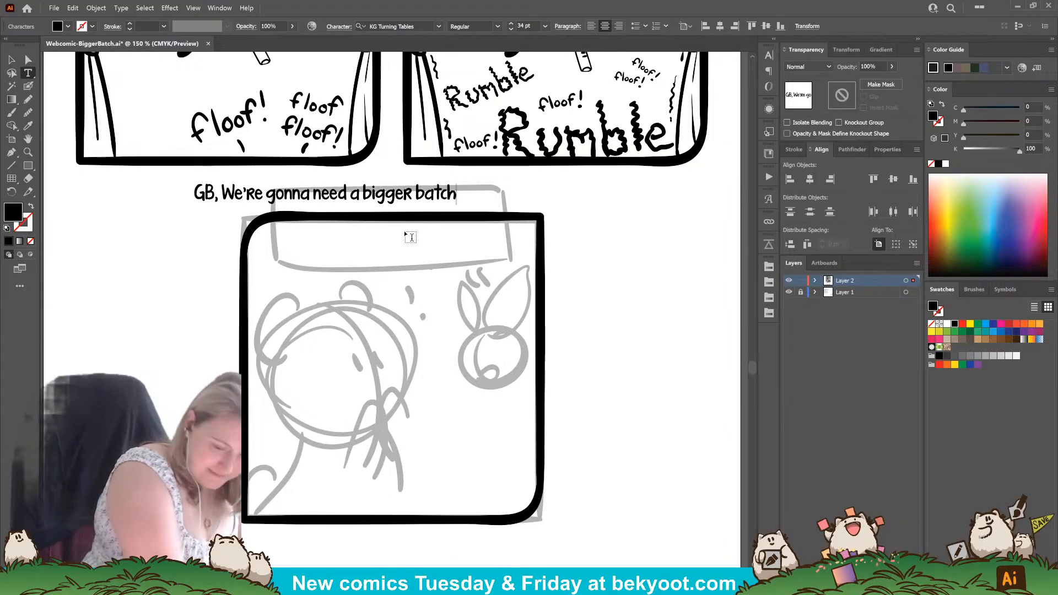
pyautogui.write(' of co9okies')
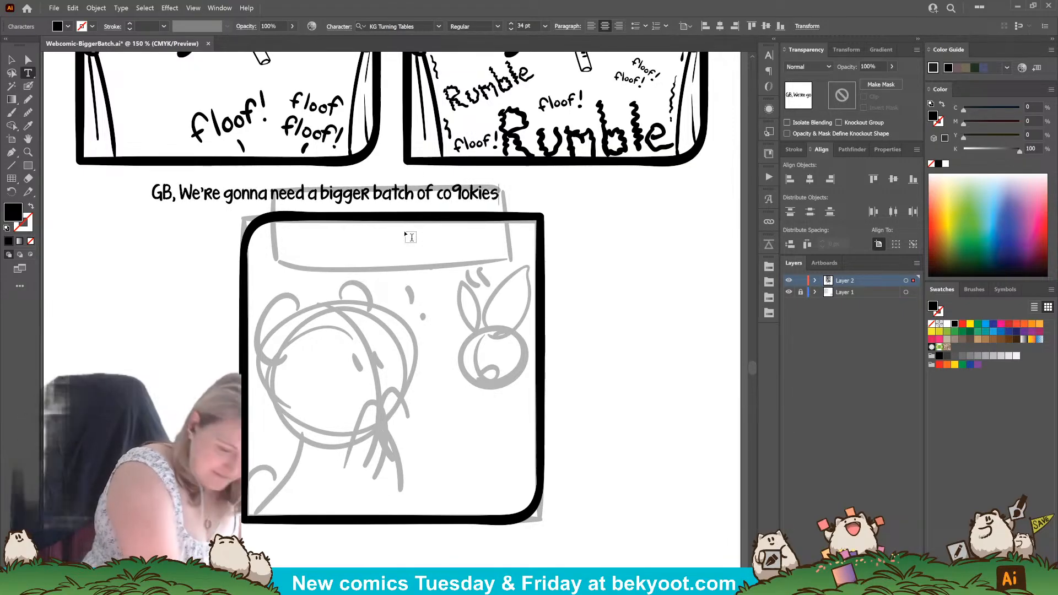
pyautogui.press('BackSpace')
pyautogui.press('BackSpace')
pyautogui.press('BackSpace')
pyautogui.press('BackSpace')
pyautogui.press('BackSpace')
pyautogui.press('BackSpace')
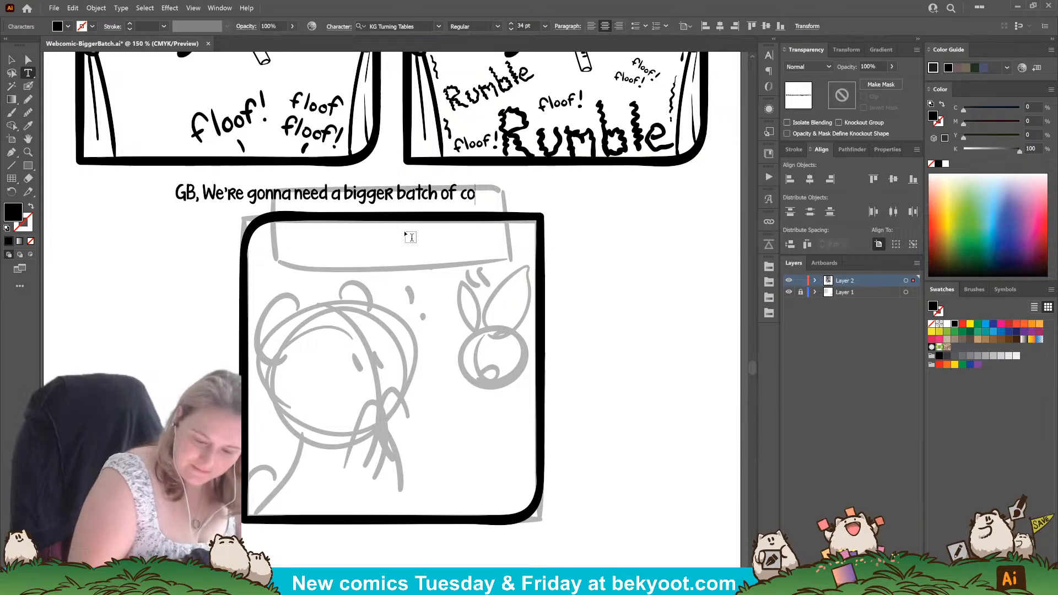
pyautogui.write('okies.')
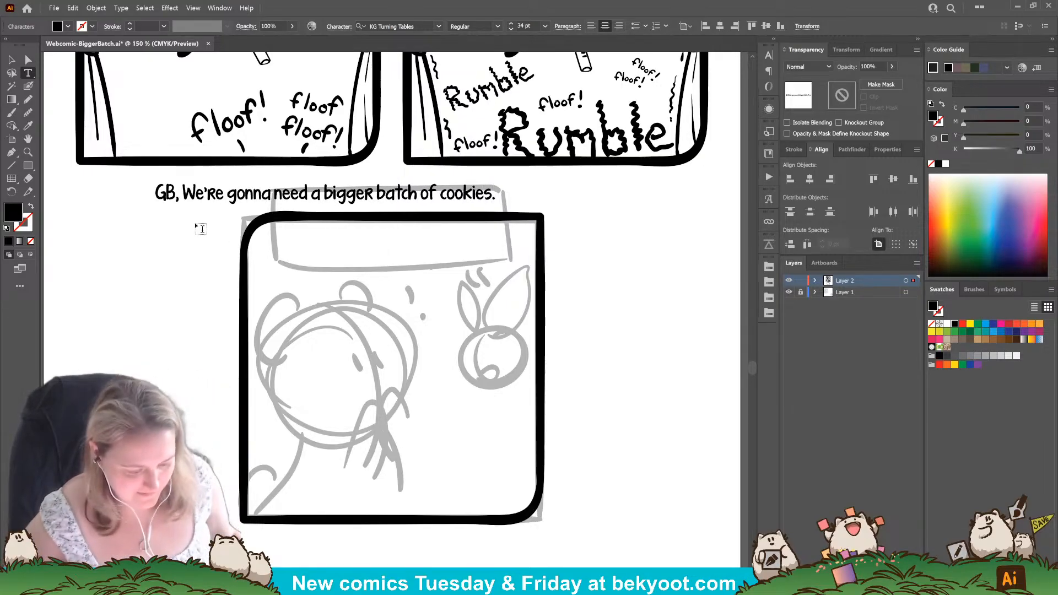
# Break the cookie dialogue into two lines so the second line starts with "a bigger".
pyautogui.click(12, 59)
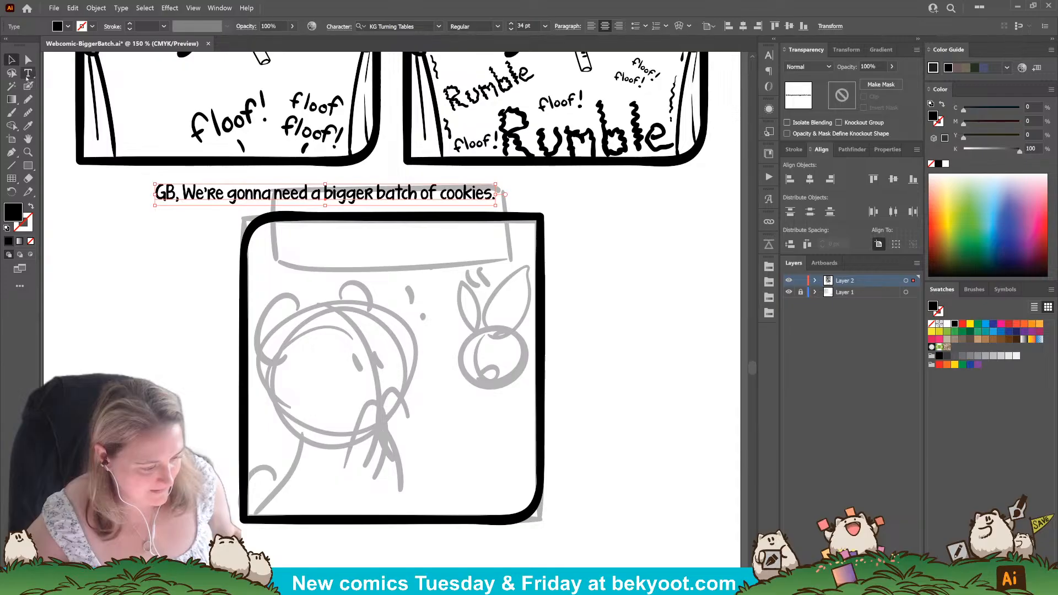
pyautogui.click(28, 75)
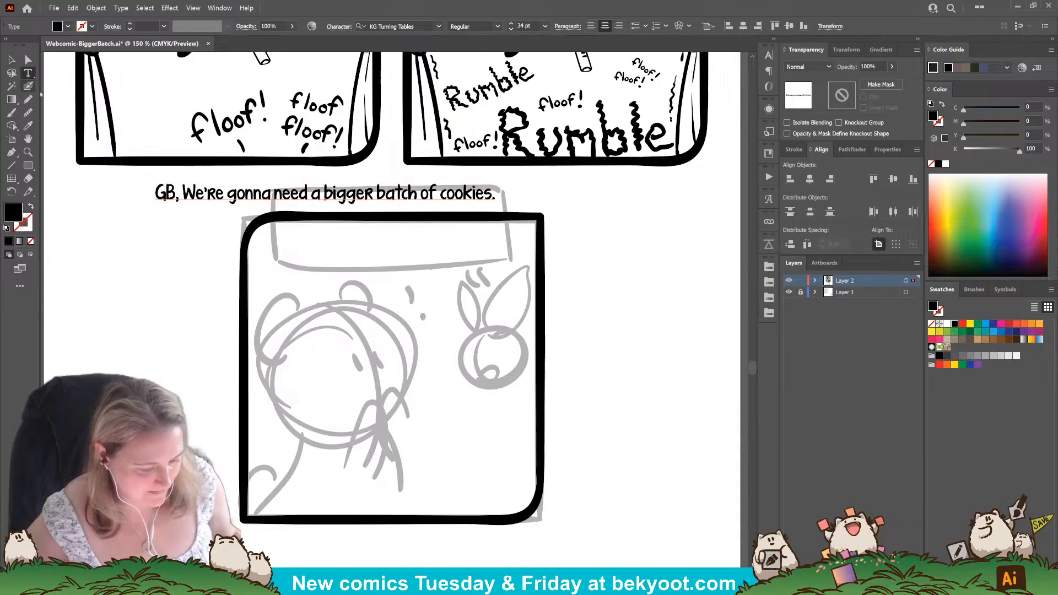
pyautogui.click(314, 191)
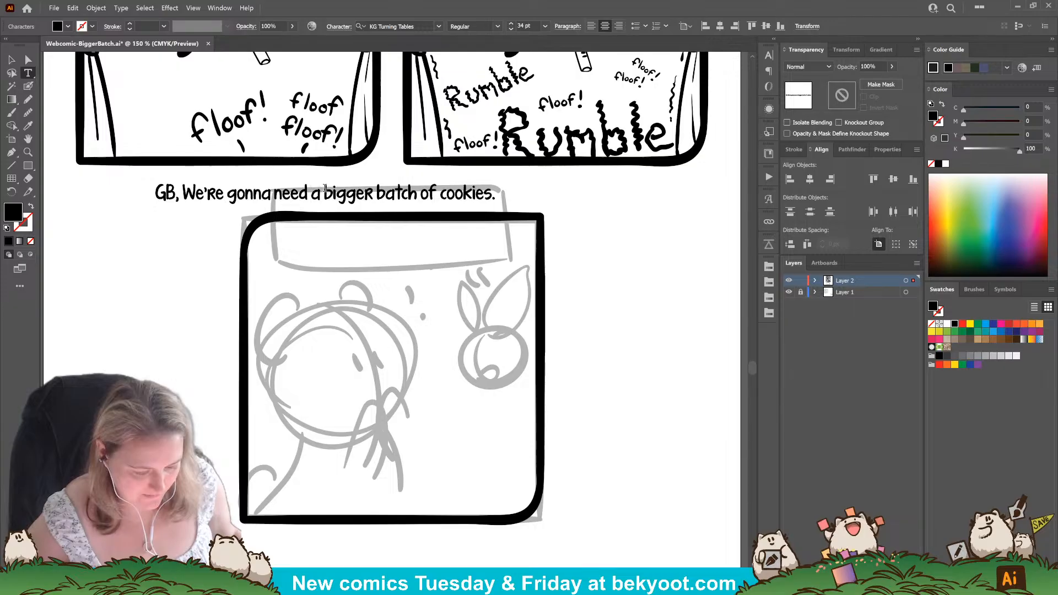
pyautogui.press('Return')
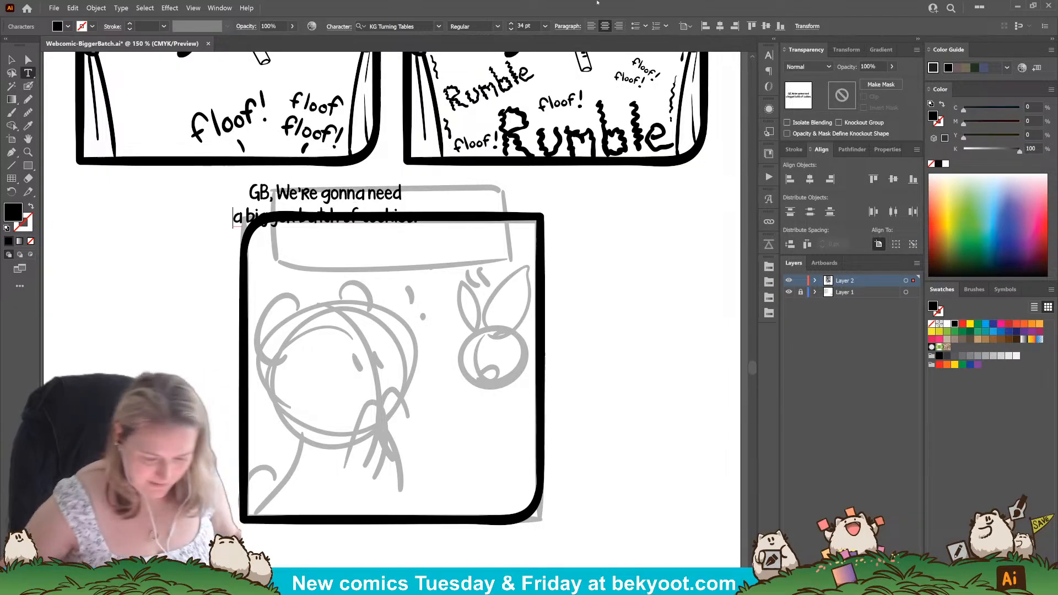
pyautogui.click(12, 60)
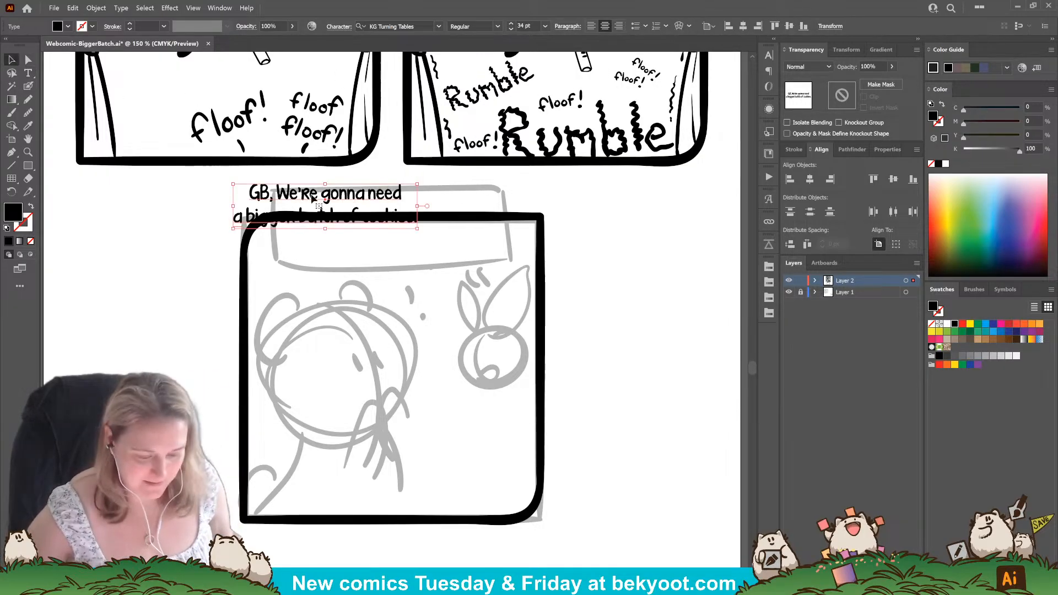
# Enlarge the two-line dialogue to about 43.3 pt, position it over the sketched speech box and deselect it.
pyautogui.moveTo(312, 197); pyautogui.dragTo(354, 222)
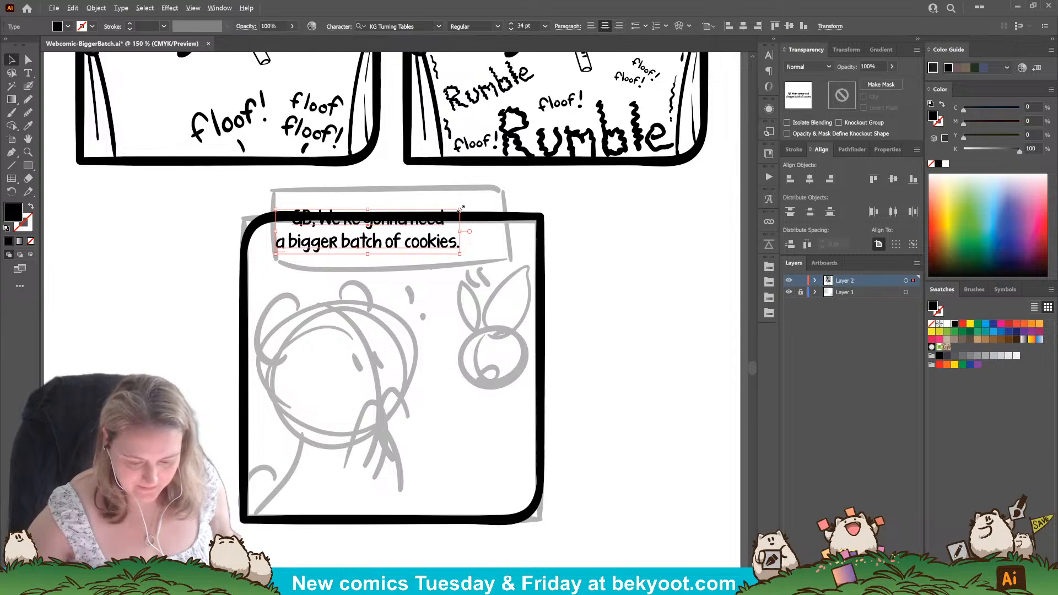
pyautogui.moveTo(461, 209); pyautogui.dragTo(485, 203)
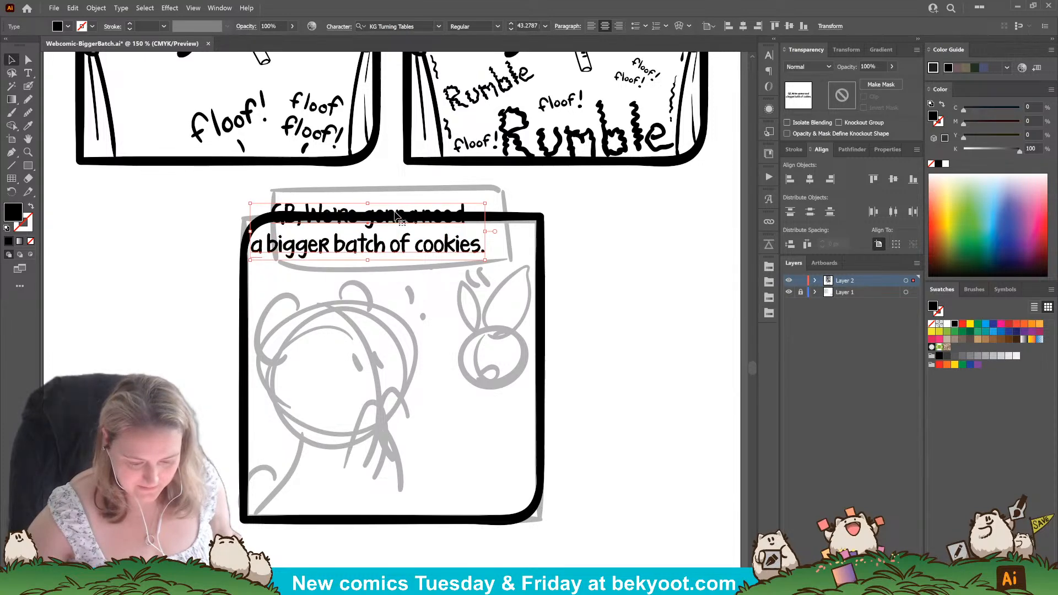
pyautogui.moveTo(398, 215); pyautogui.dragTo(417, 207)
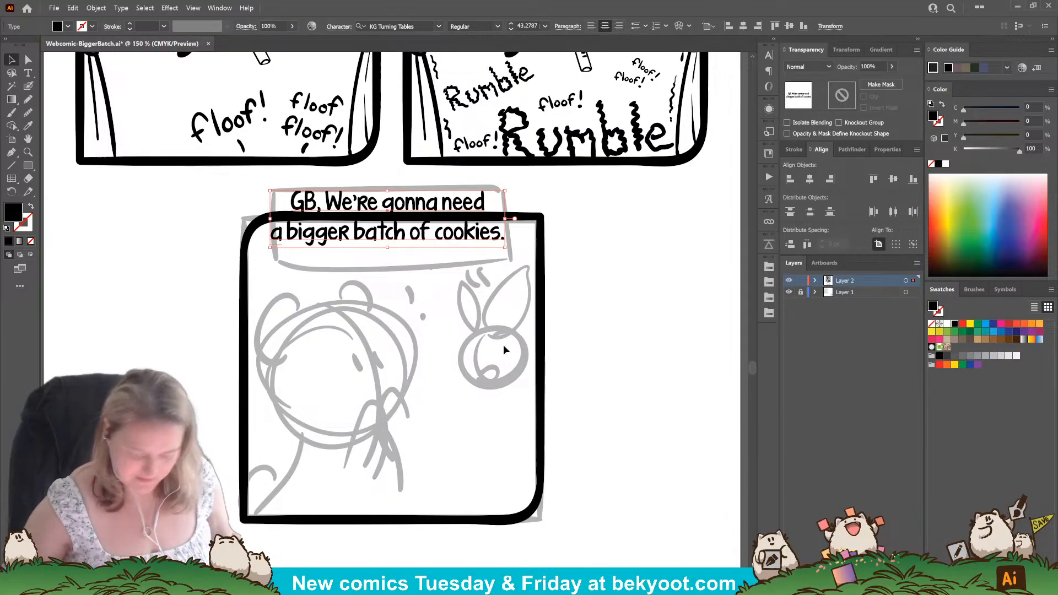
pyautogui.click(582, 250)
# Review the finished panels in the rows above against the sketch and dialogue of the last panel.
pyautogui.moveTo(607, 222); pyautogui.dragTo(535, 453)
pyautogui.moveTo(551, 114); pyautogui.dragTo(542, 480)
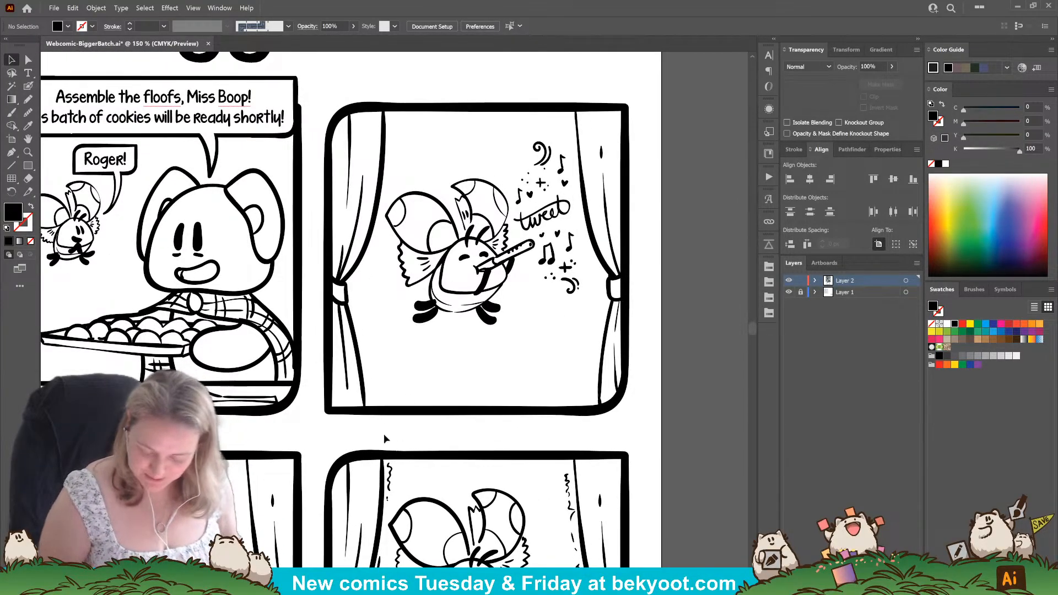
pyautogui.scroll(-7, 404, 382)
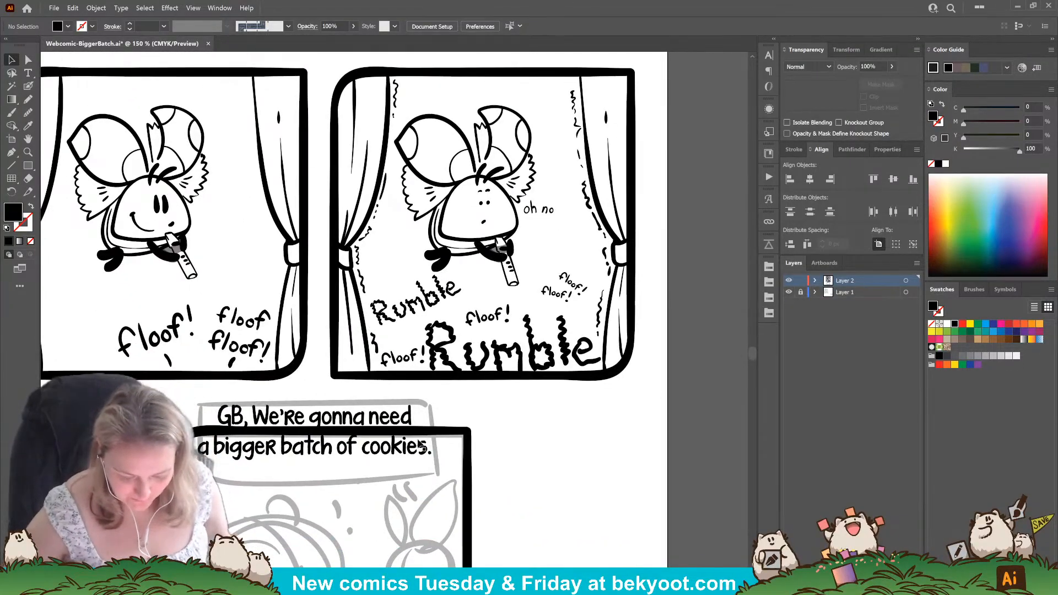
pyautogui.moveTo(430, 454); pyautogui.dragTo(456, 404)
pyautogui.moveTo(347, 456); pyautogui.dragTo(358, 412)
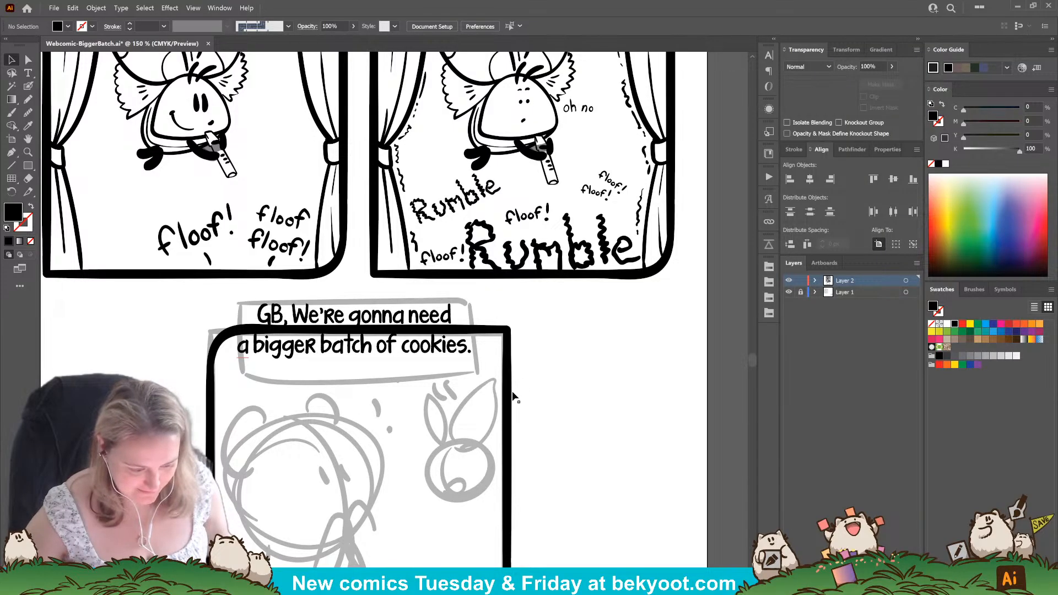
pyautogui.scroll(-2, 458, 390)
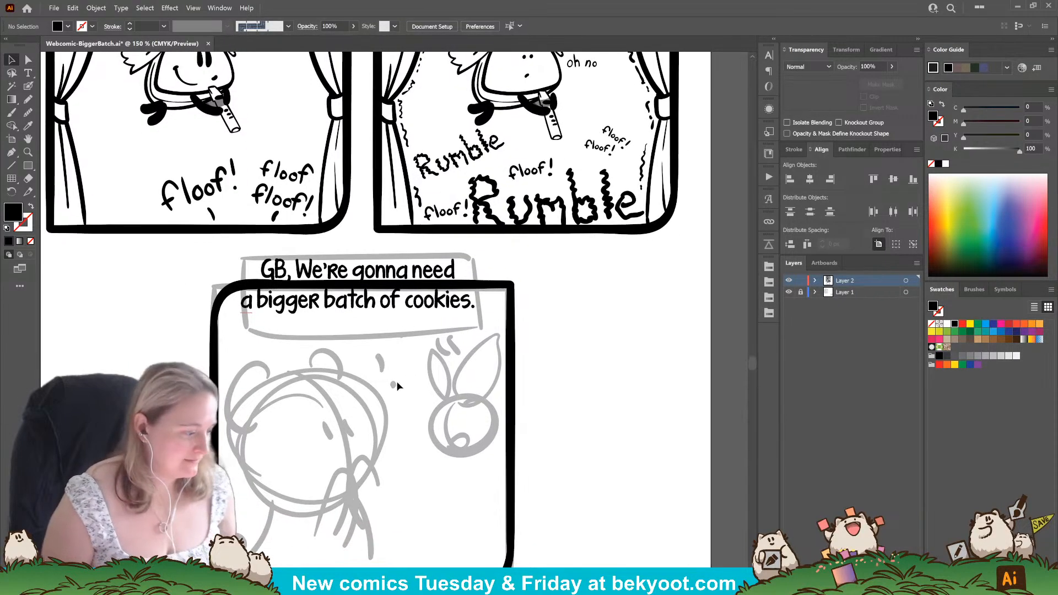
pyautogui.moveTo(370, 466); pyautogui.dragTo(381, 421)
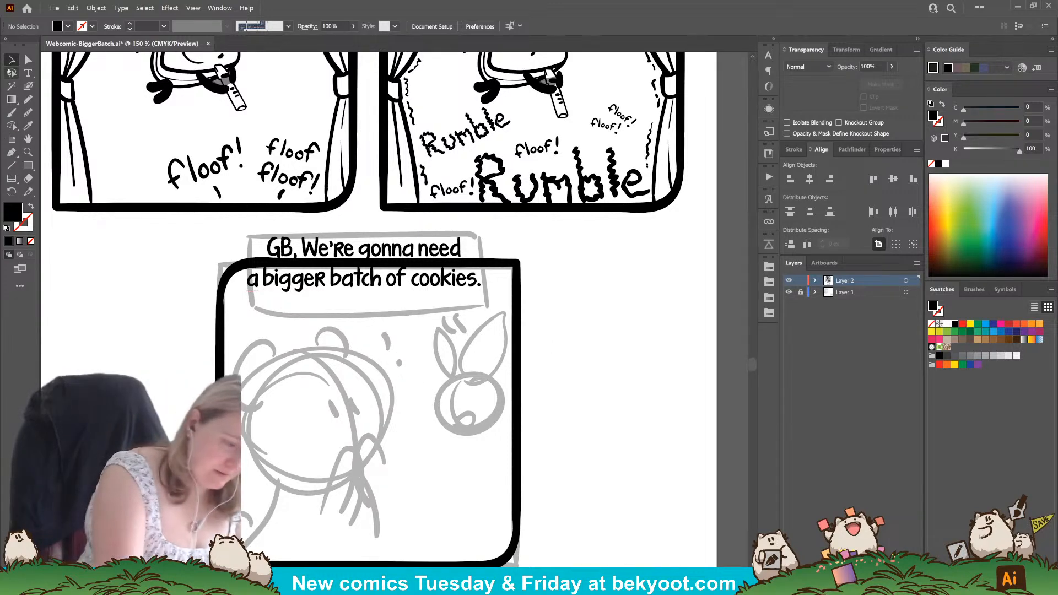
# Shift the two-line cookie dialogue slightly to the right over the sketched speech box and deselect it.
pyautogui.click(437, 261)
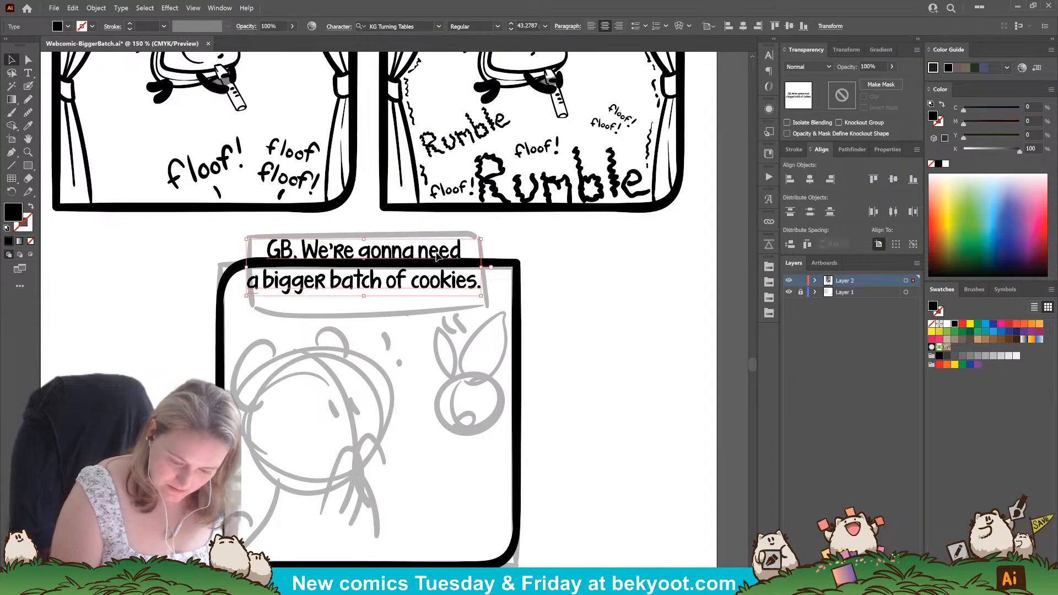
pyautogui.tripleClick(430, 284)
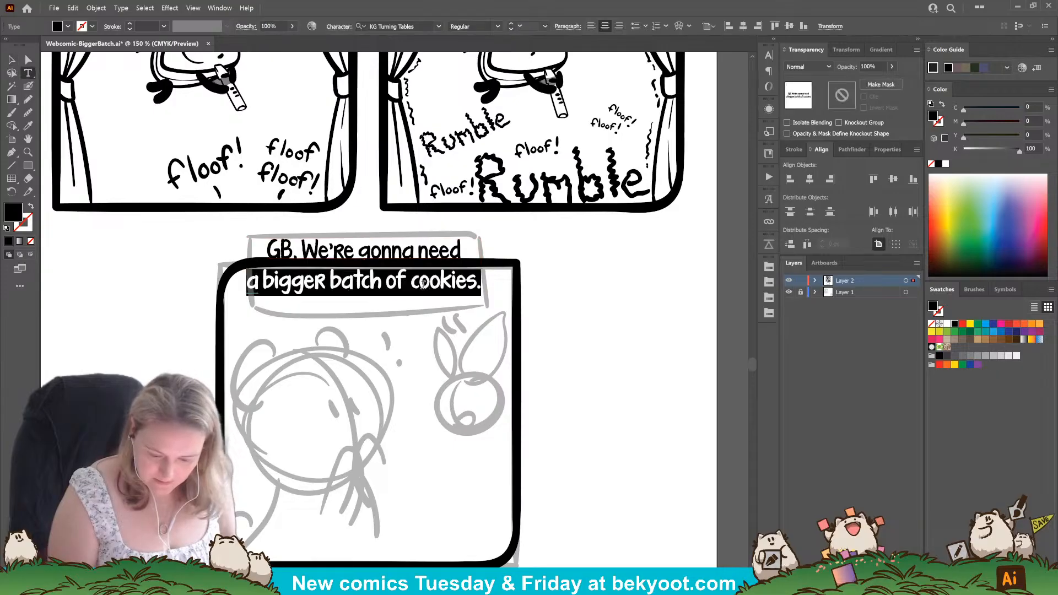
pyautogui.click(541, 283)
pyautogui.click(12, 59)
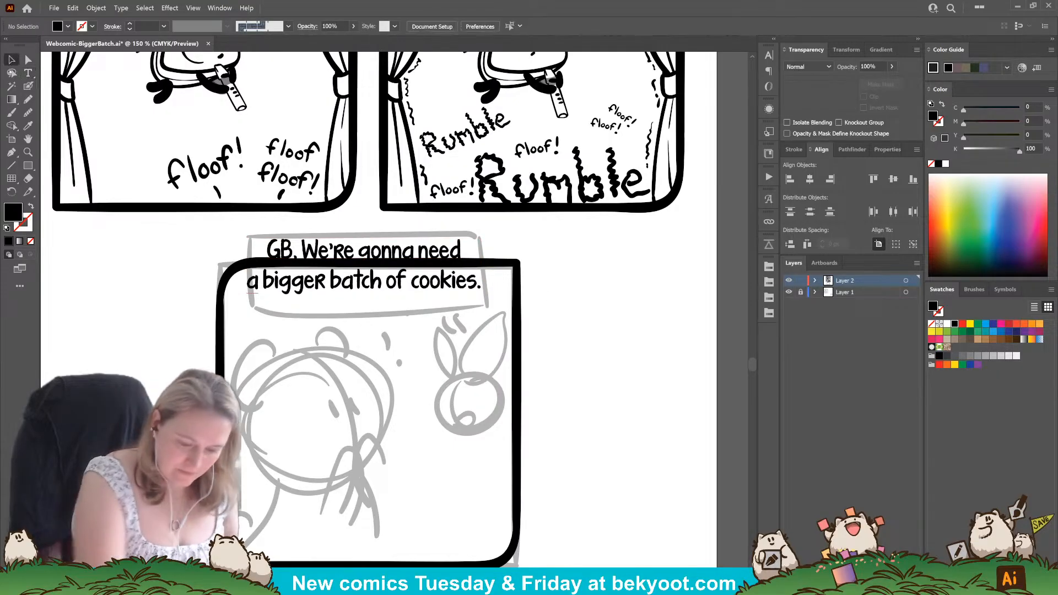
pyautogui.moveTo(417, 288); pyautogui.dragTo(425, 287)
pyautogui.click(550, 336)
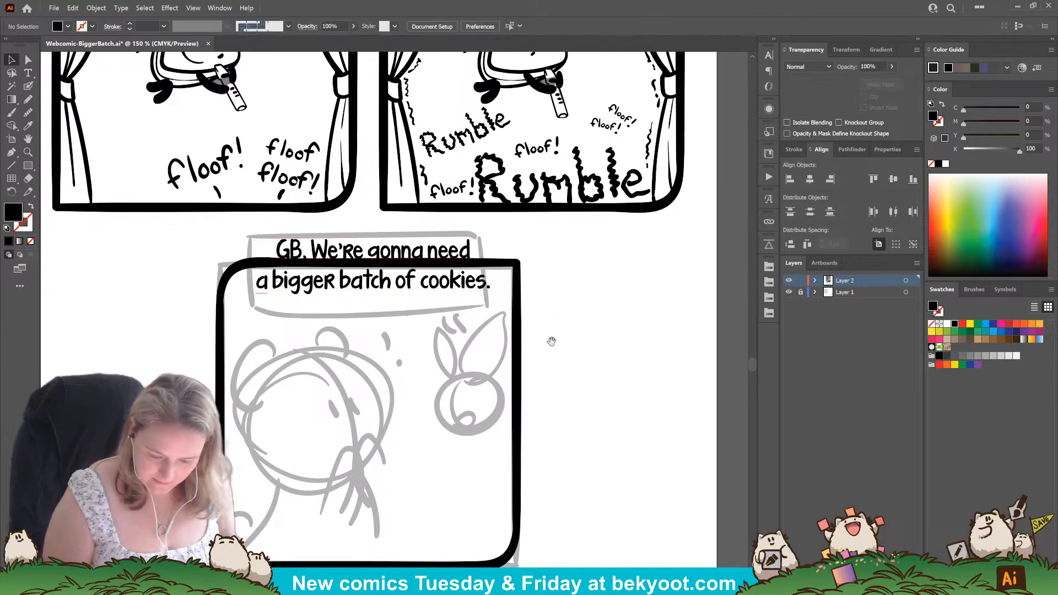
# Ink the small creature's head outline, vertical face guide line, mouth and eyes over its sketch in the last panel.
pyautogui.moveTo(551, 339); pyautogui.dragTo(535, 308)
pyautogui.click(28, 86)
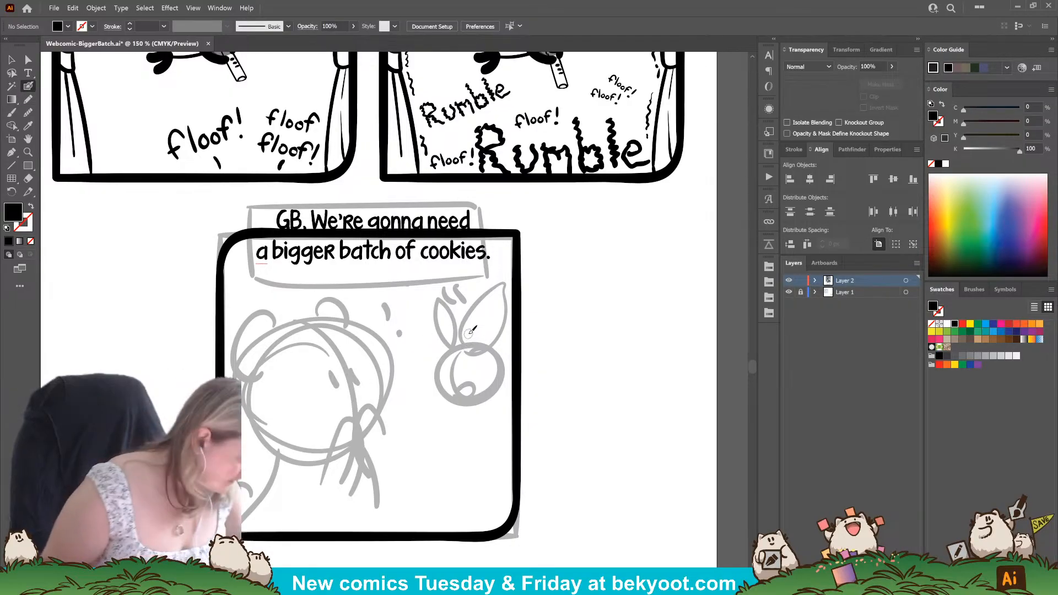
pyautogui.press('Return')
pyautogui.press('Return')
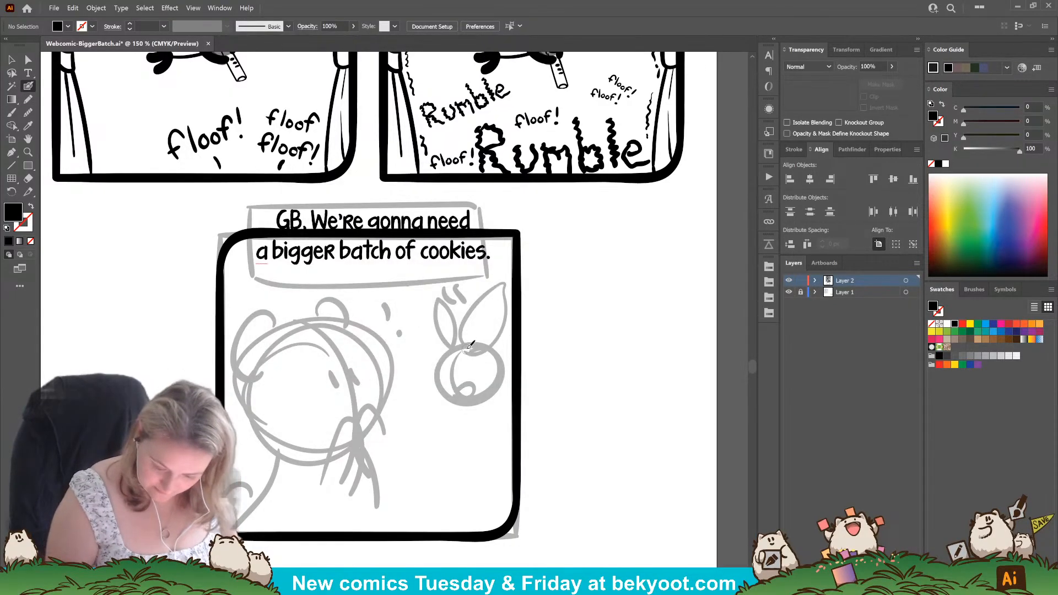
pyautogui.moveTo(473, 345)
pyautogui.mouseDown()
pyautogui.moveTo(449, 346)
pyautogui.moveTo(435, 373)
pyautogui.moveTo(478, 384)
pyautogui.moveTo(488, 370)
pyautogui.moveTo(466, 344)
pyautogui.moveTo(458, 398)
pyautogui.moveTo(450, 378)
pyautogui.moveTo(461, 376)
pyautogui.mouseUp()
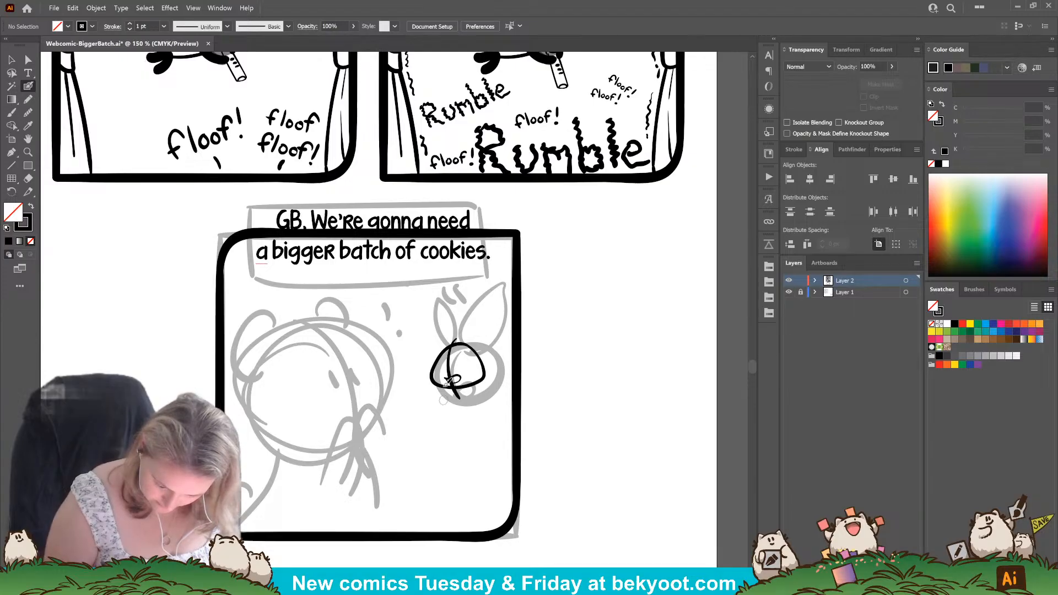
pyautogui.moveTo(447, 359); pyautogui.dragTo(453, 358)
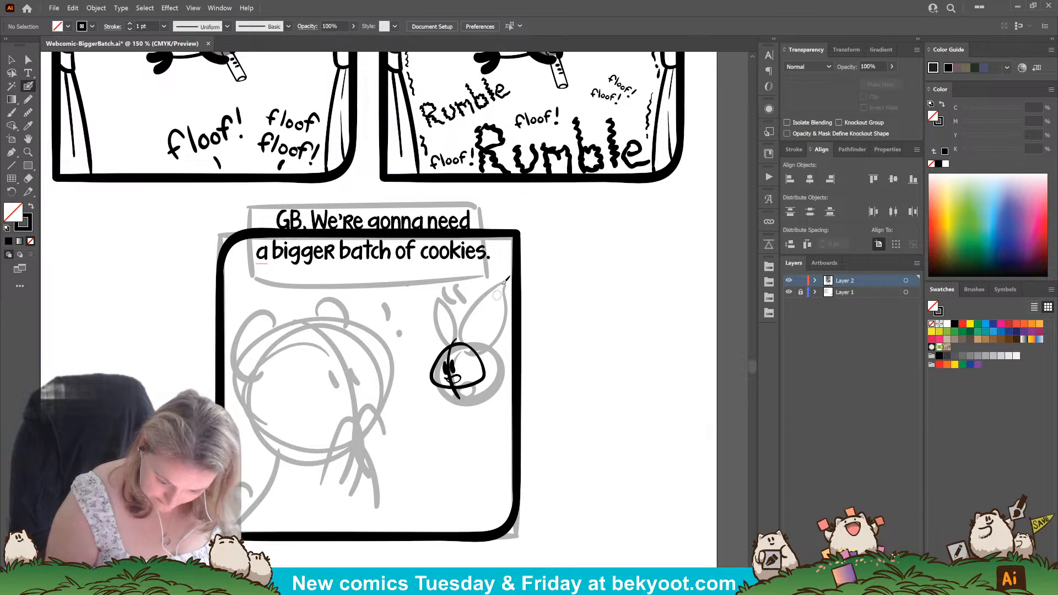
# Ink the small creature's hair tufts, rounded body, arms and solid black feet.
pyautogui.moveTo(442, 337); pyautogui.dragTo(455, 345)
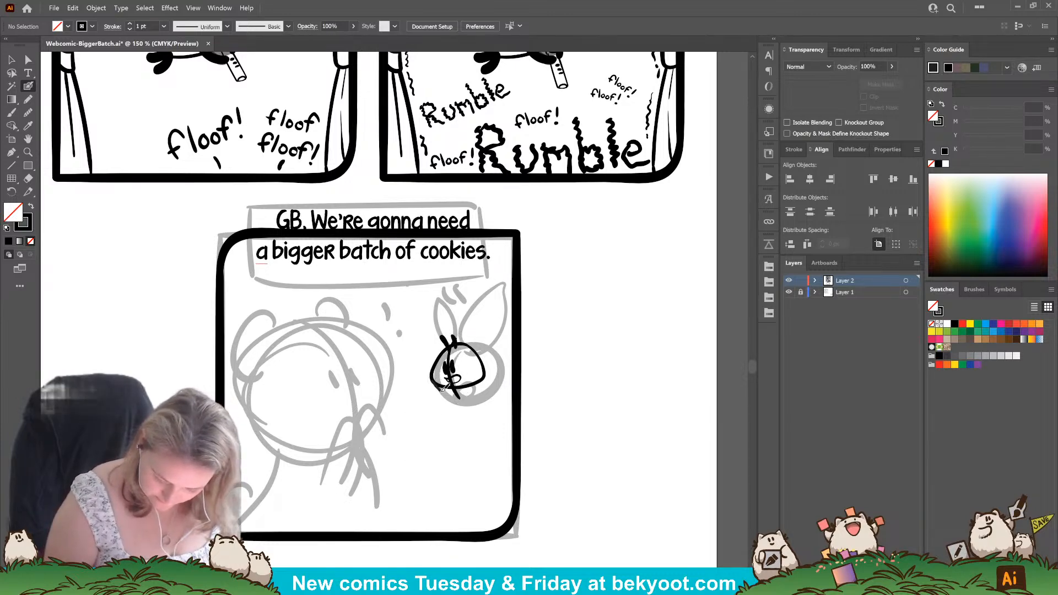
pyautogui.moveTo(443, 388)
pyautogui.mouseDown()
pyautogui.moveTo(472, 397)
pyautogui.moveTo(484, 353)
pyautogui.moveTo(474, 348)
pyautogui.mouseUp()
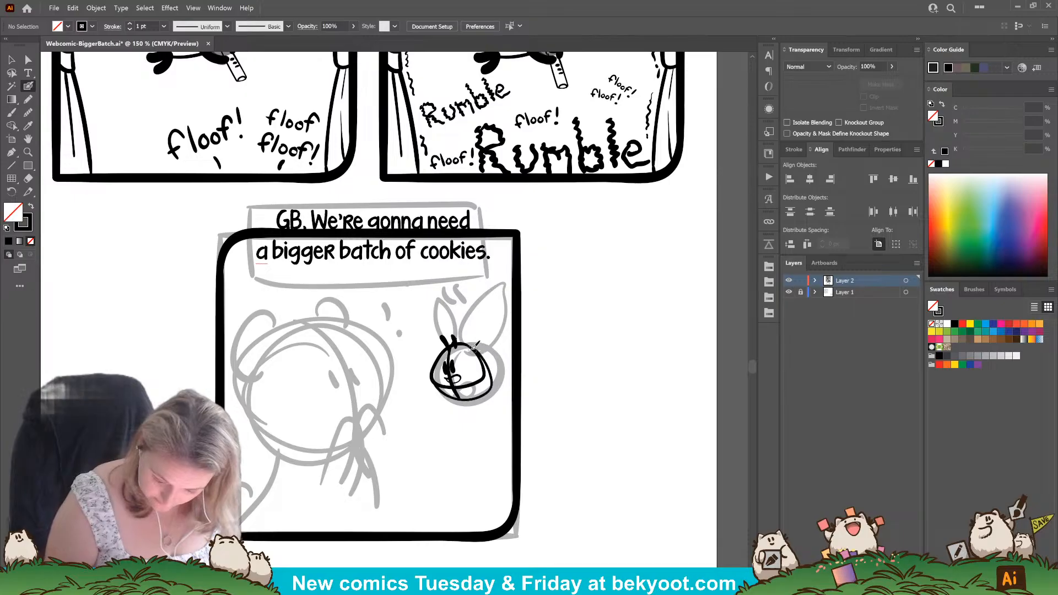
pyautogui.moveTo(470, 386)
pyautogui.mouseDown()
pyautogui.moveTo(456, 385)
pyautogui.moveTo(457, 398)
pyautogui.moveTo(444, 402)
pyautogui.moveTo(457, 398)
pyautogui.moveTo(455, 409)
pyautogui.moveTo(502, 379)
pyautogui.mouseUp()
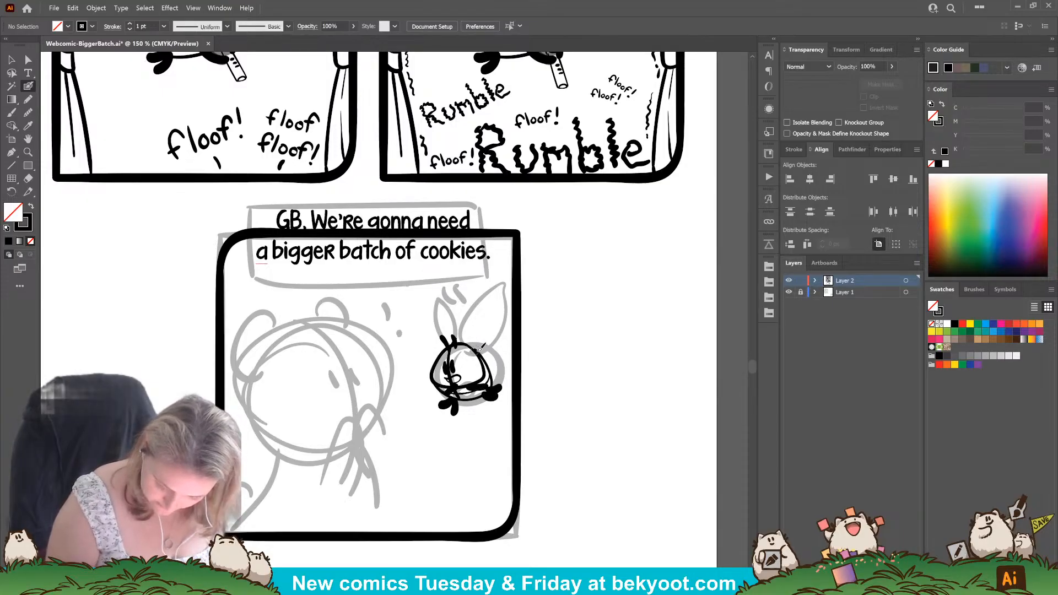
# Ink two large ears above the small creature's head, one rounded and one with a folded tip, undoing unsuitable strokes.
pyautogui.moveTo(460, 343)
pyautogui.mouseDown()
pyautogui.moveTo(468, 312)
pyautogui.moveTo(511, 304)
pyautogui.mouseUp()
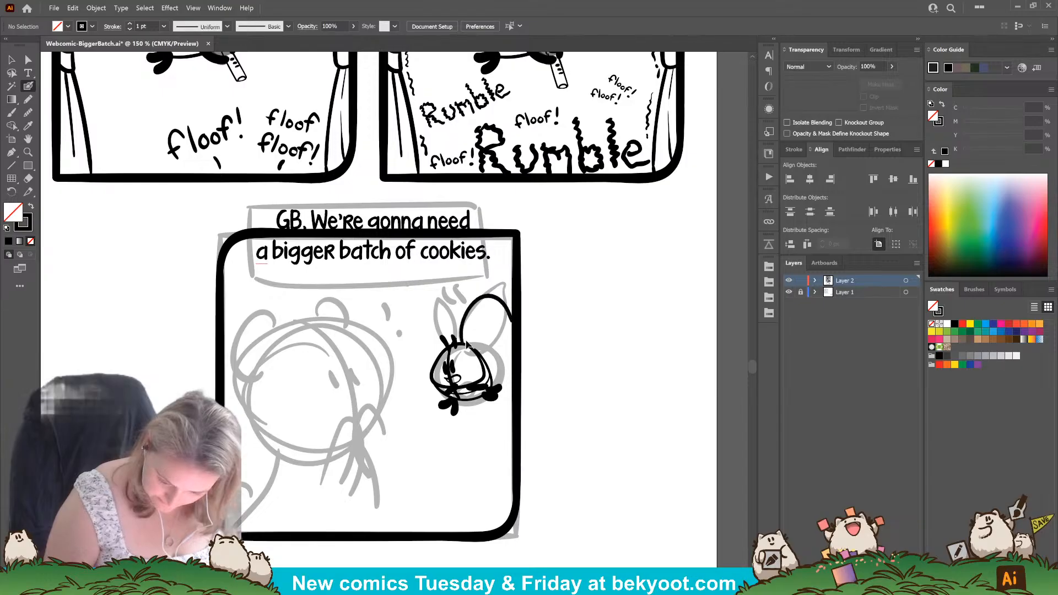
pyautogui.hotkey('ctrl', 'z')
pyautogui.moveTo(461, 345)
pyautogui.mouseDown()
pyautogui.moveTo(491, 309)
pyautogui.moveTo(508, 326)
pyautogui.moveTo(467, 310)
pyautogui.moveTo(482, 298)
pyautogui.moveTo(514, 310)
pyautogui.moveTo(499, 337)
pyautogui.moveTo(479, 342)
pyautogui.moveTo(436, 307)
pyautogui.moveTo(429, 336)
pyautogui.moveTo(442, 345)
pyautogui.moveTo(423, 333)
pyautogui.moveTo(427, 309)
pyautogui.moveTo(454, 303)
pyautogui.moveTo(453, 337)
pyautogui.mouseUp()
pyautogui.hotkey('ctrl', 'z')
pyautogui.hotkey('ctrl', 'z')
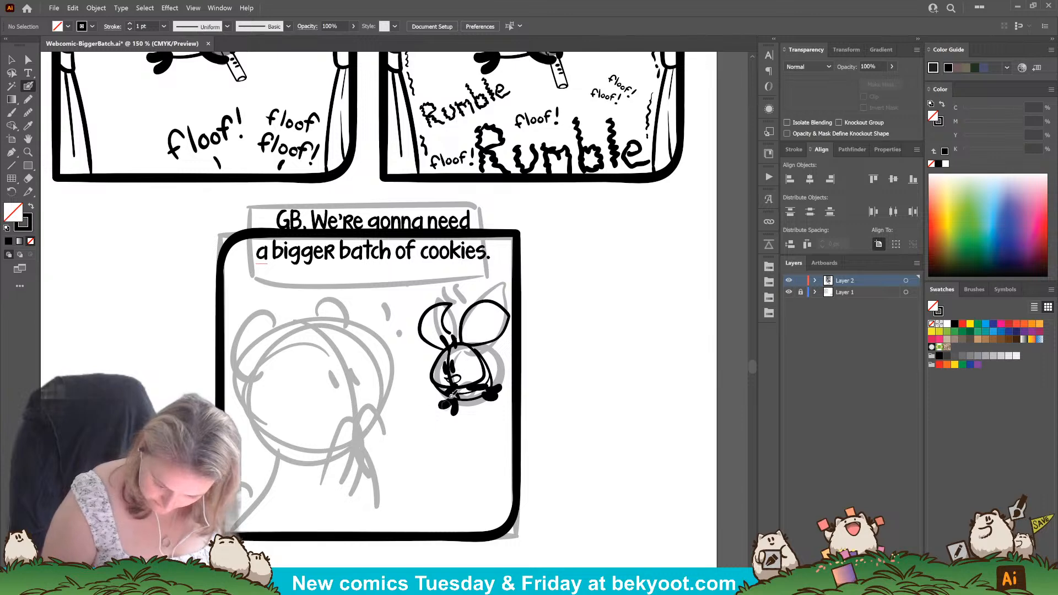
pyautogui.moveTo(445, 377); pyautogui.dragTo(450, 363)
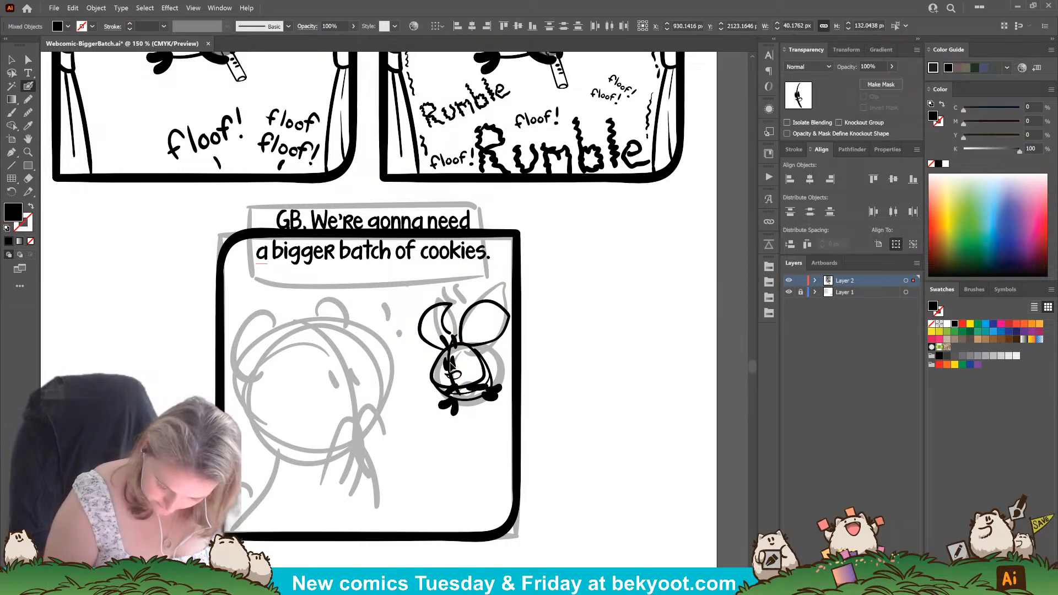
pyautogui.click(451, 440)
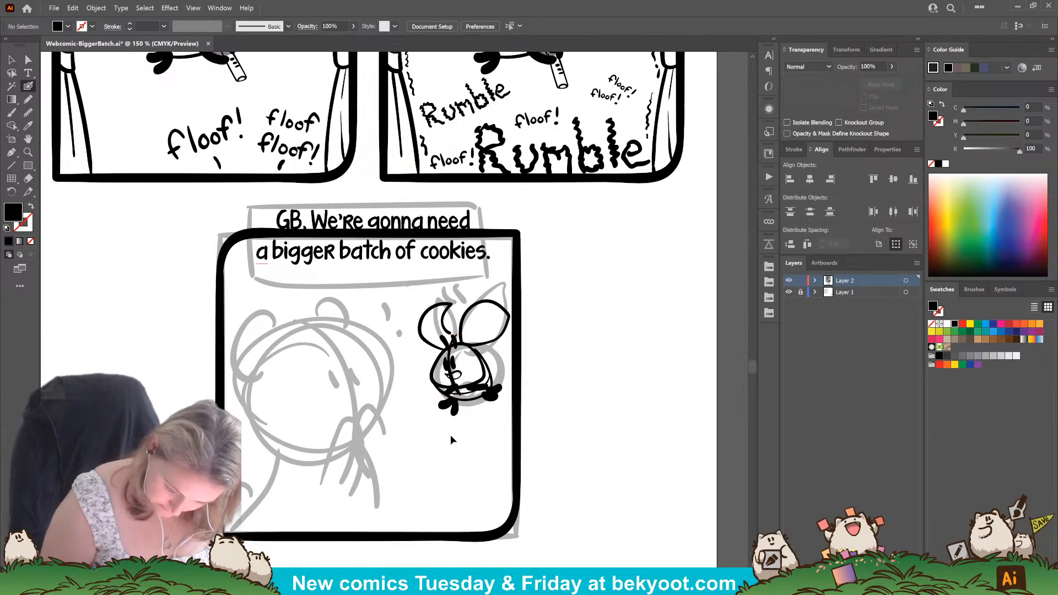
pyautogui.keyDown('ctrl'); pyautogui.click(451, 364); pyautogui.keyUp('ctrl')
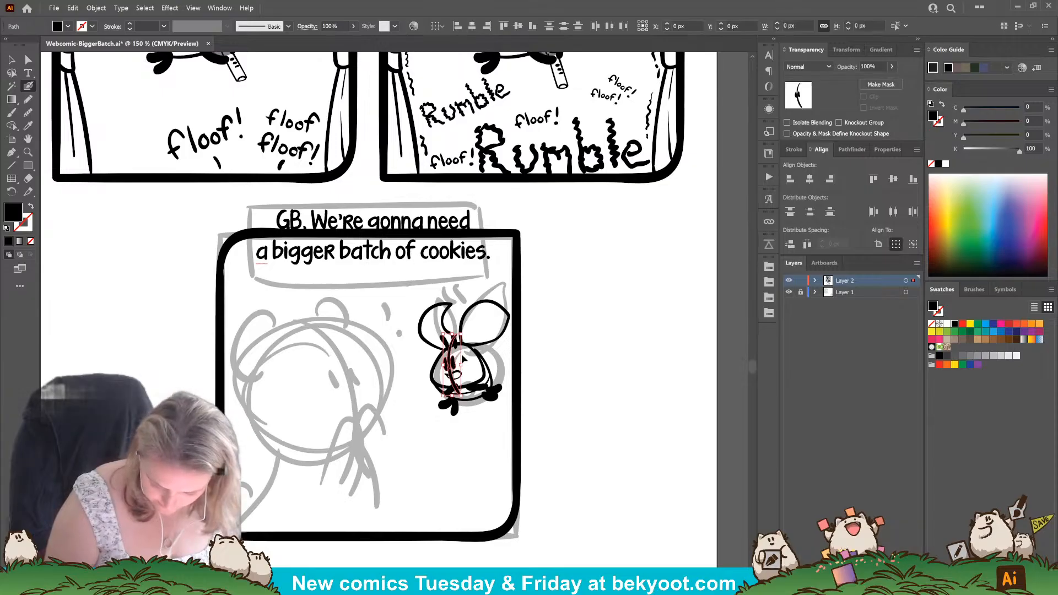
pyautogui.keyDown('ctrl'); pyautogui.click(444, 442); pyautogui.keyUp('ctrl')
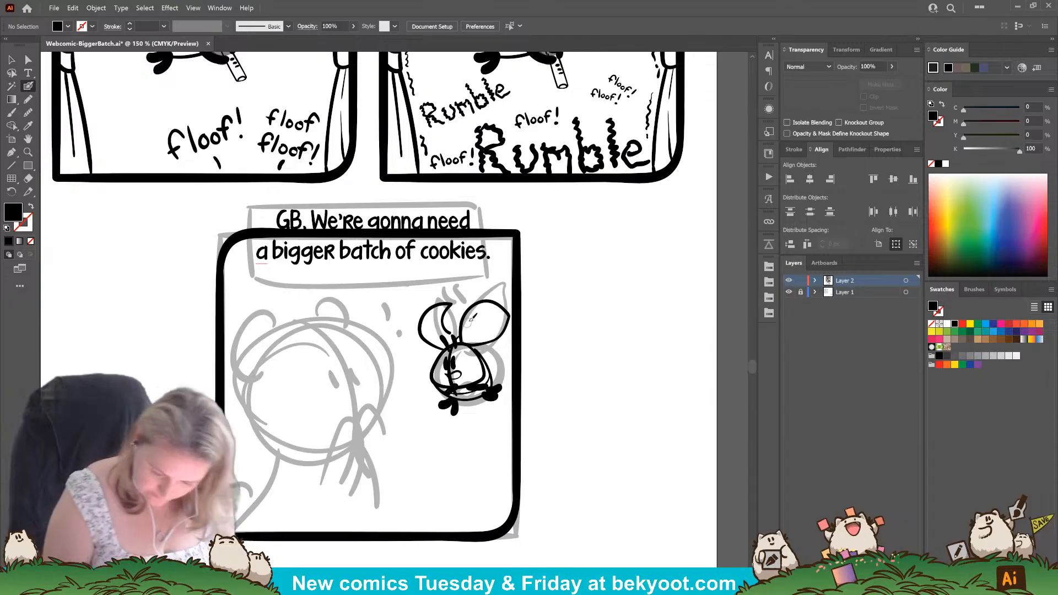
# Add curved spots inside the small creature's ears and jagged fur tufts on both sides of its head.
pyautogui.hotkey('shift', 'x')
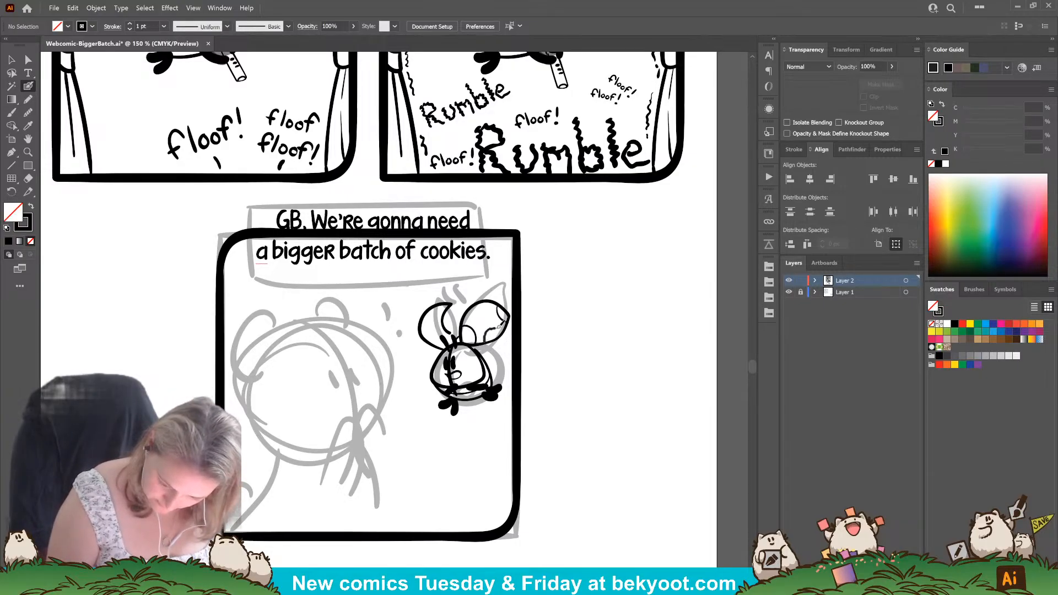
pyautogui.moveTo(505, 331); pyautogui.dragTo(505, 331)
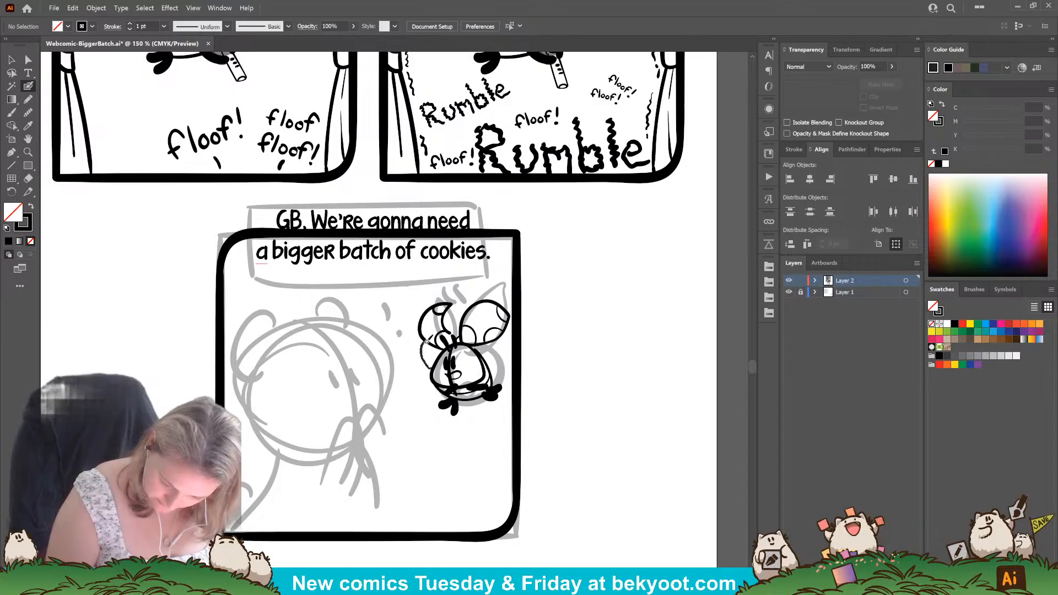
pyautogui.moveTo(426, 341); pyautogui.dragTo(431, 338)
pyautogui.hotkey('ctrl', 'z')
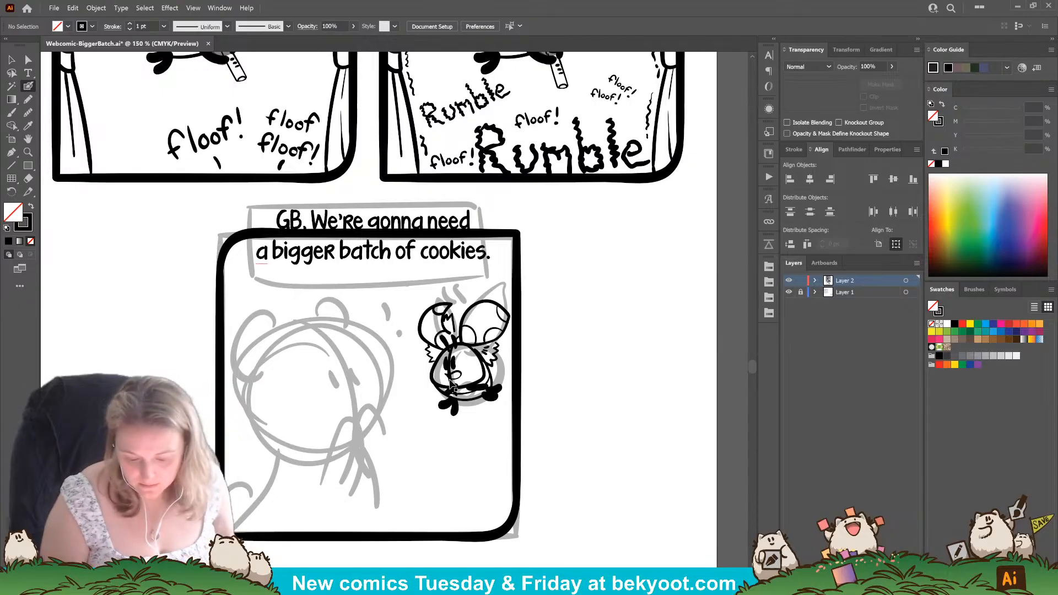
# Delete the vertical guide line on the small creature's face and tighten the spacing between its two eyes.
pyautogui.moveTo(446, 373); pyautogui.dragTo(461, 378)
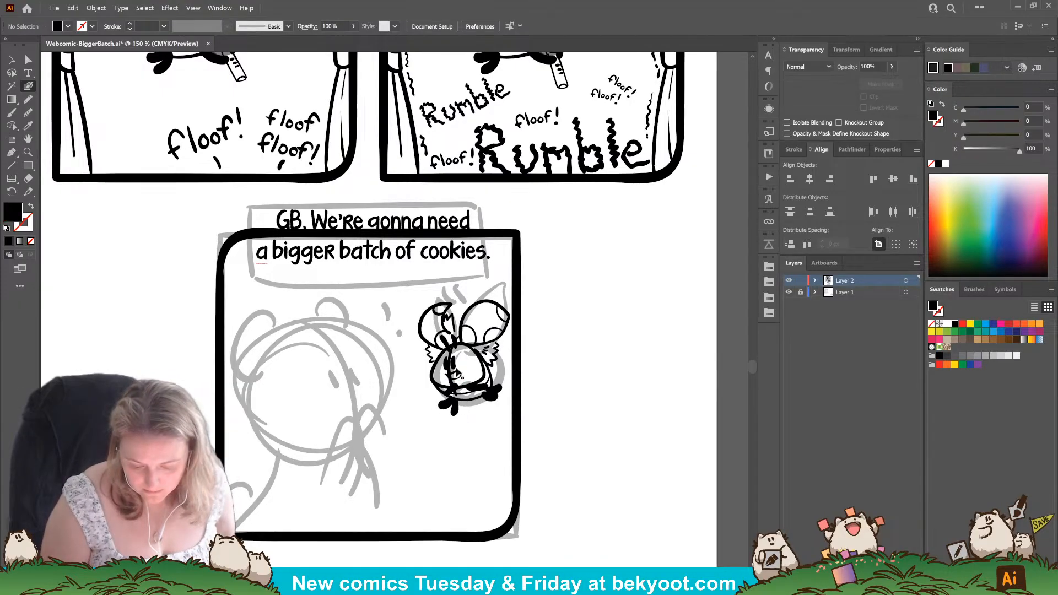
pyautogui.moveTo(461, 335); pyautogui.dragTo(454, 393)
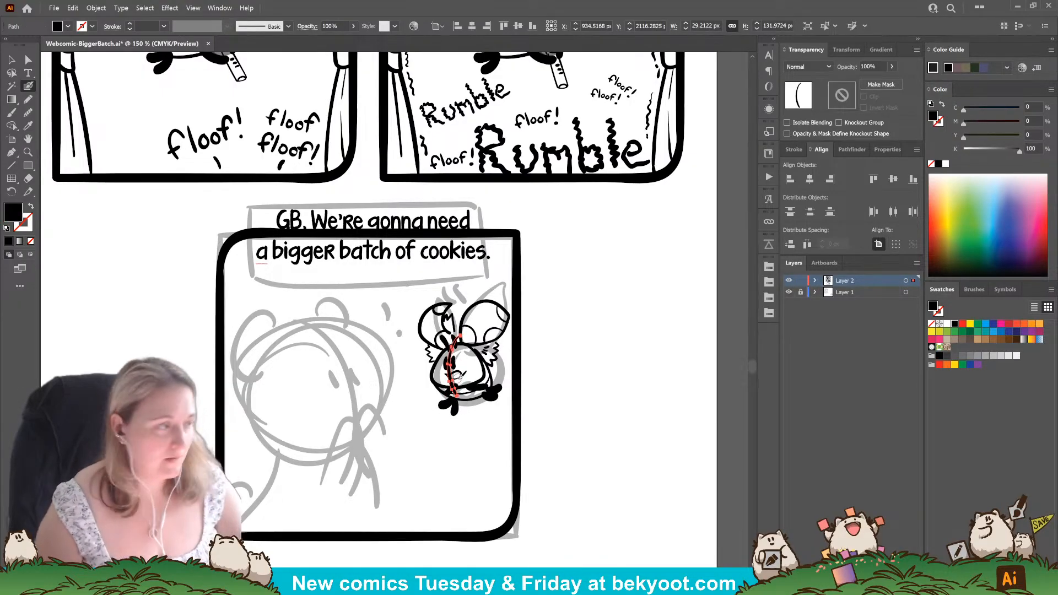
pyautogui.scroll(2, 478, 419)
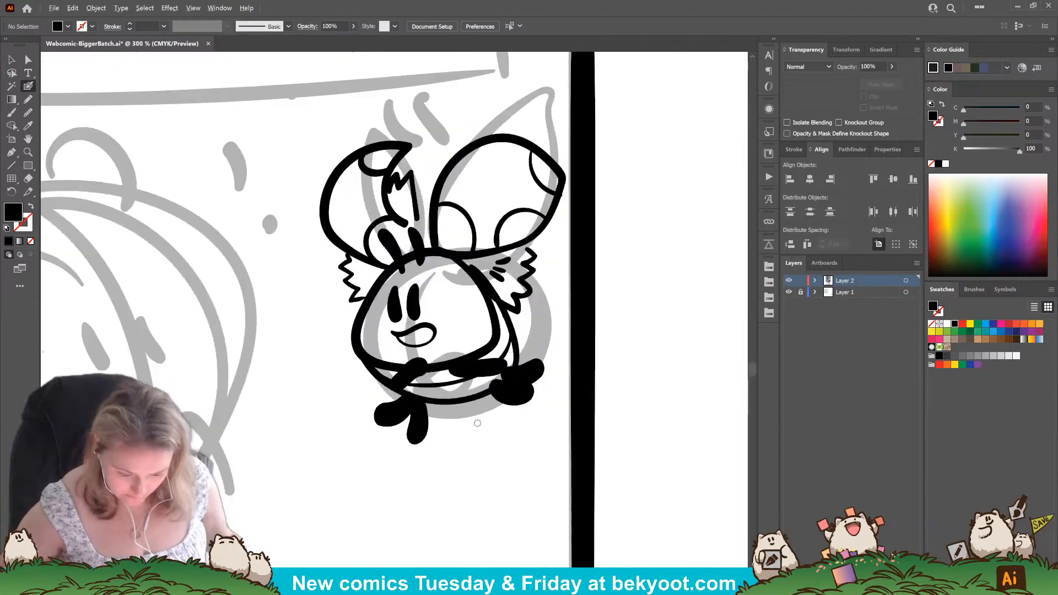
pyautogui.moveTo(414, 287)
pyautogui.mouseDown()
pyautogui.moveTo(414, 321)
pyautogui.moveTo(395, 319)
pyautogui.mouseUp()
pyautogui.hotkey('ctrl', 'z')
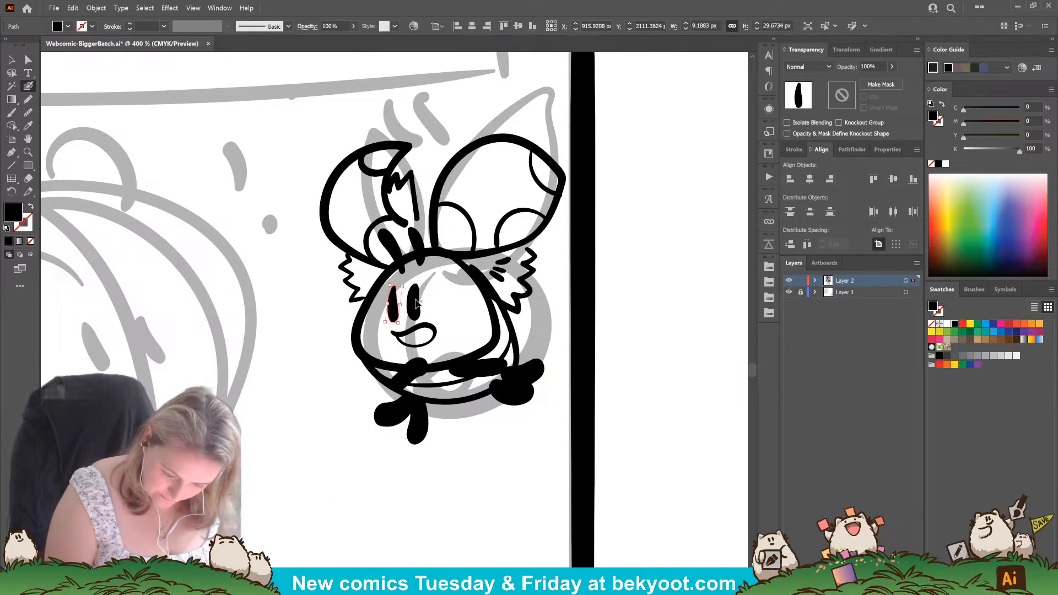
pyautogui.hotkey('ctrl', 'z')
pyautogui.moveTo(429, 283)
pyautogui.mouseDown()
pyautogui.moveTo(410, 301)
pyautogui.moveTo(437, 334)
pyautogui.mouseUp()
pyautogui.keyDown('ctrl'); pyautogui.click(450, 320); pyautogui.keyUp('ctrl')
pyautogui.keyDown('ctrl'); pyautogui.click(389, 346); pyautogui.keyUp('ctrl')
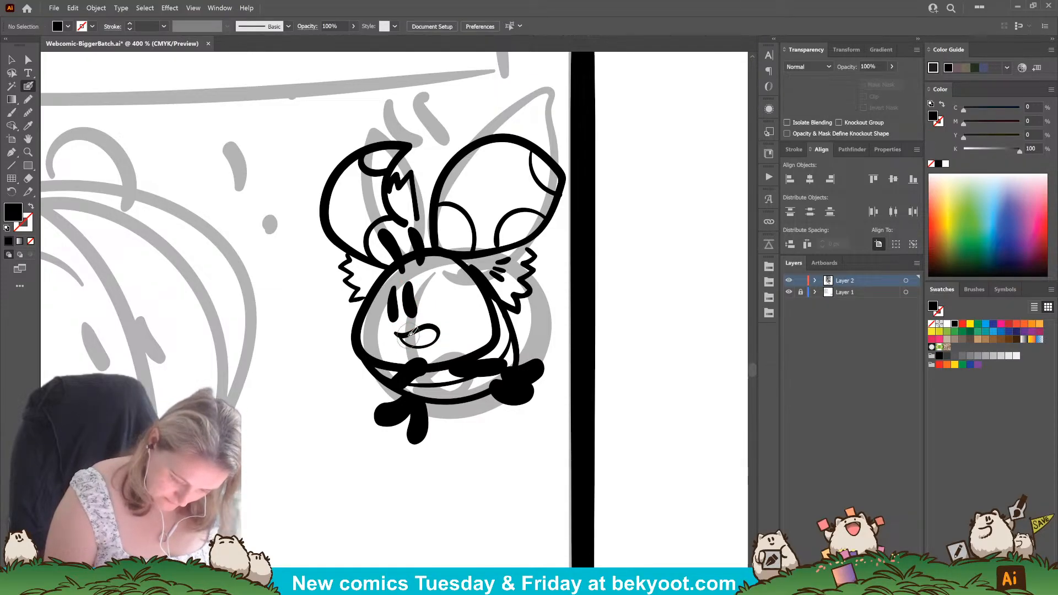
# Select the small creature's mouth outline and smooth the upper edge near its rounded end.
pyautogui.hotkey('shift', 'x')
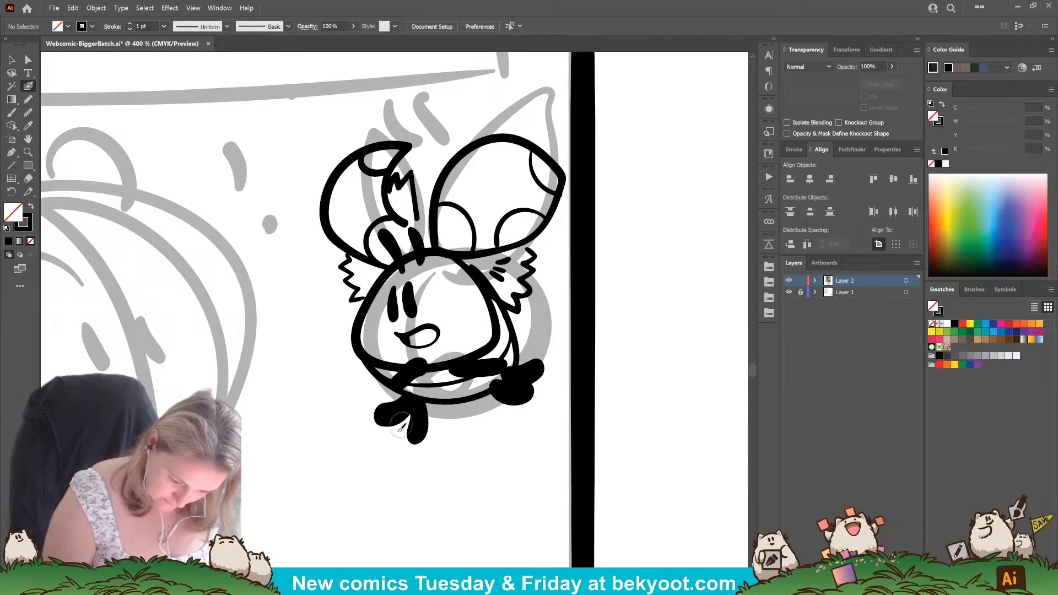
pyautogui.hotkey('shift', 'x')
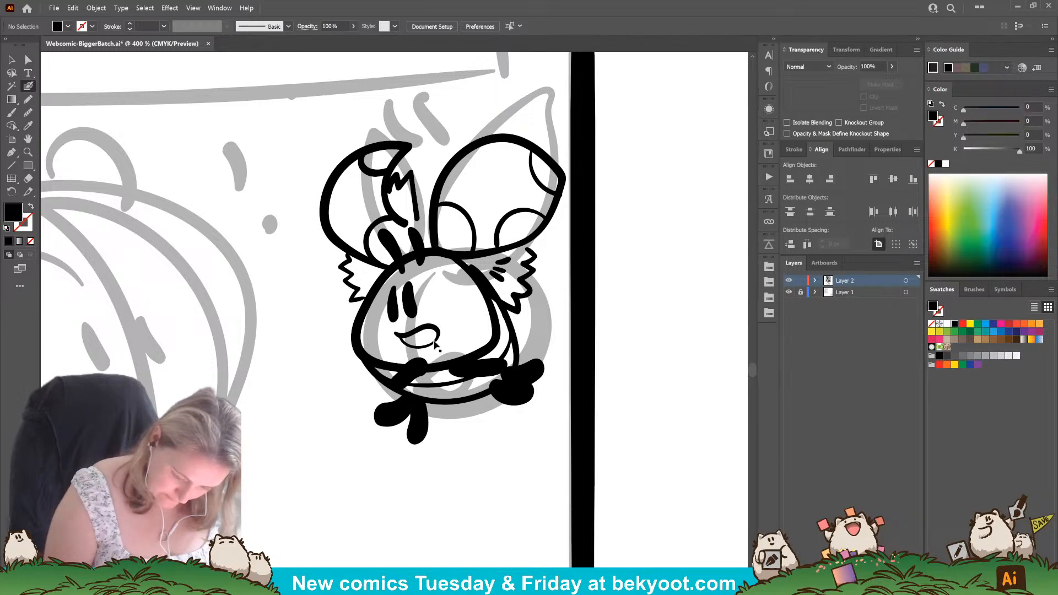
pyautogui.click(28, 59)
pyautogui.click(432, 336)
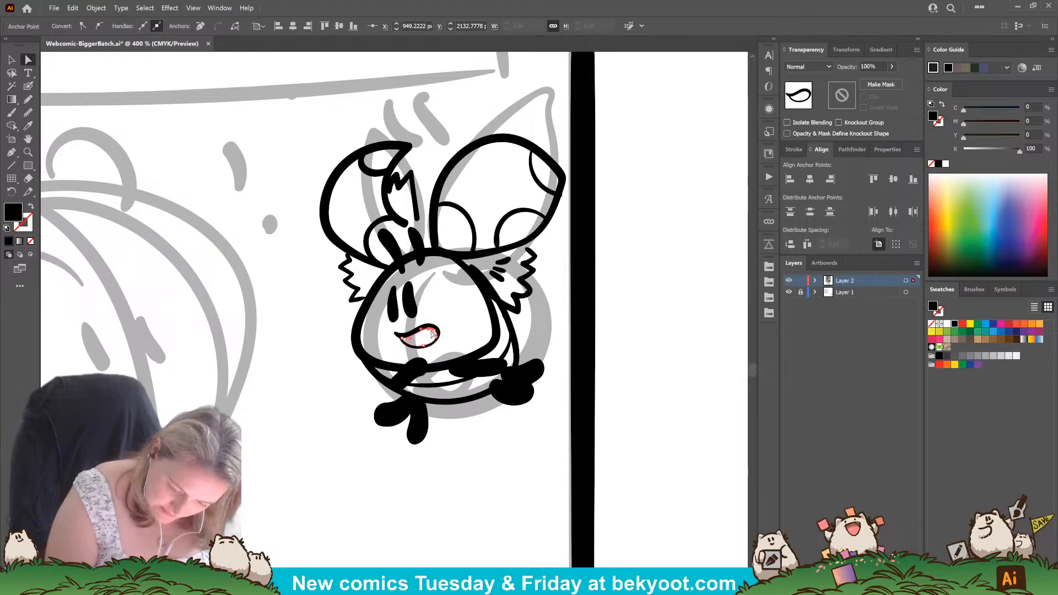
pyautogui.hotkey('shift', 'b')
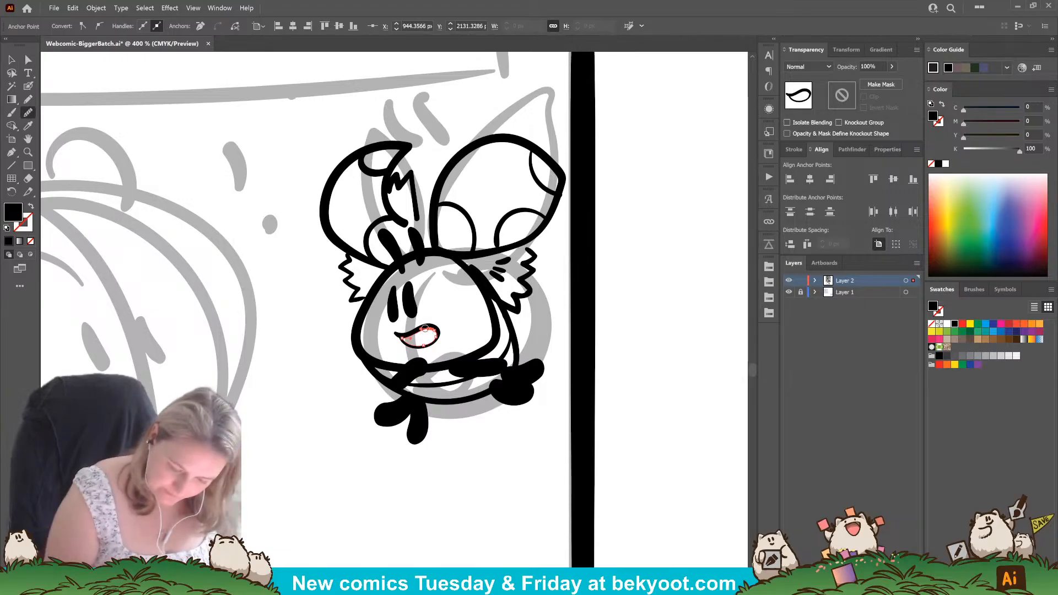
pyautogui.moveTo(425, 329); pyautogui.dragTo(436, 332)
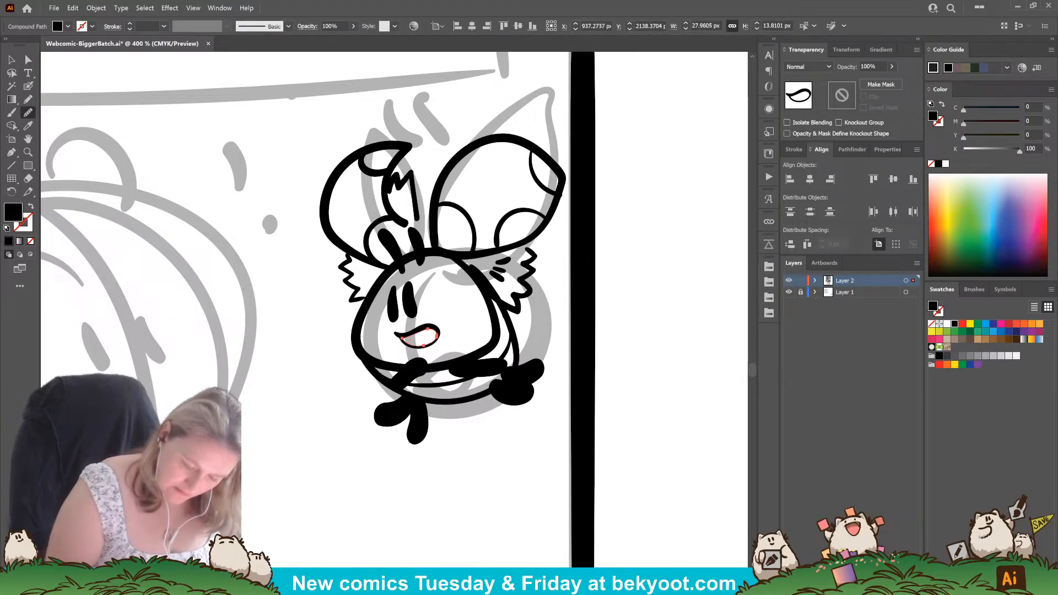
# Adjust the anchor points along the upper edge and pointed end of the small creature's mouth outline.
pyautogui.press('a')
pyautogui.click(429, 331)
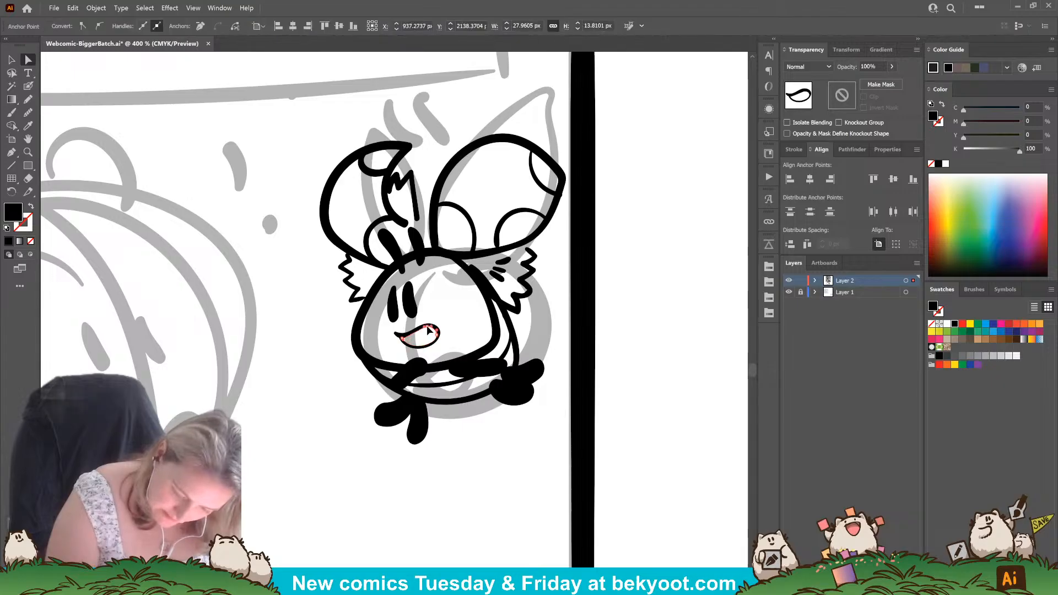
pyautogui.click(410, 342)
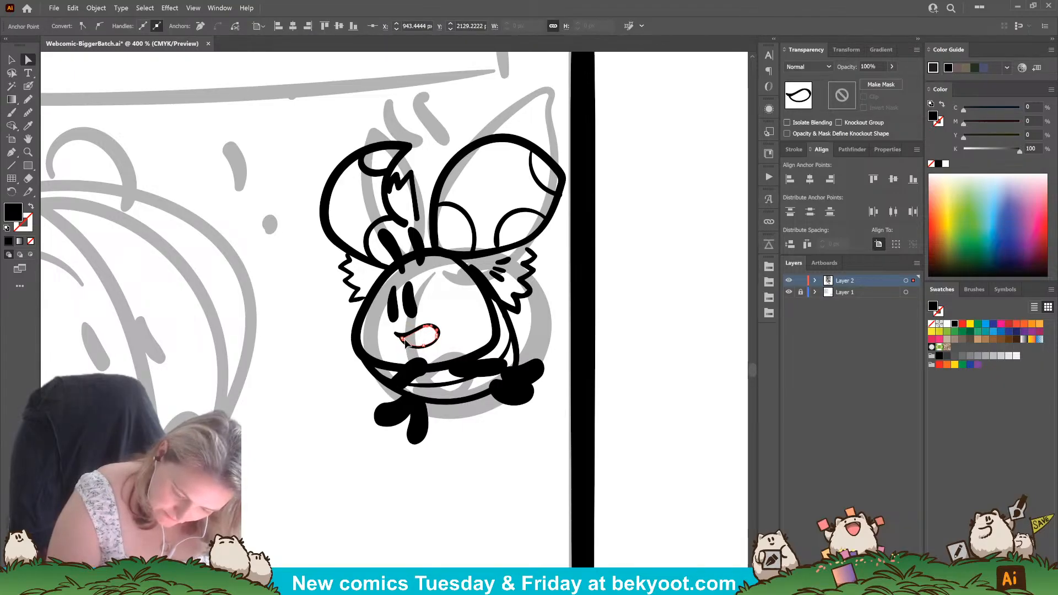
pyautogui.moveTo(416, 337); pyautogui.dragTo(416, 336)
pyautogui.click(403, 337)
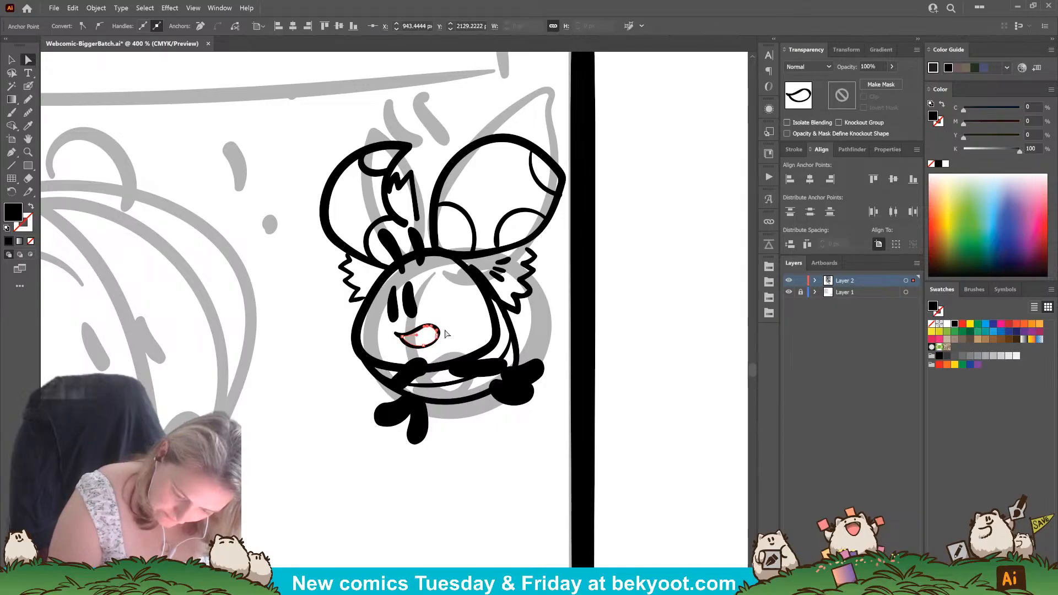
pyautogui.click(364, 403)
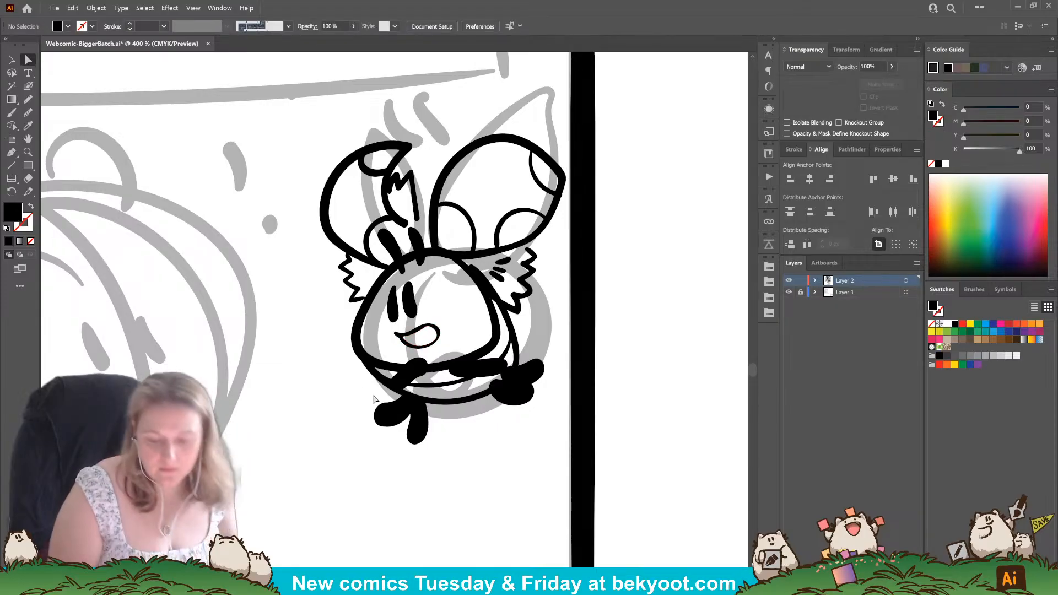
# Redraw the pointed corner of the small creature's mouth with a short black-filled Pencil stroke.
pyautogui.click(28, 86)
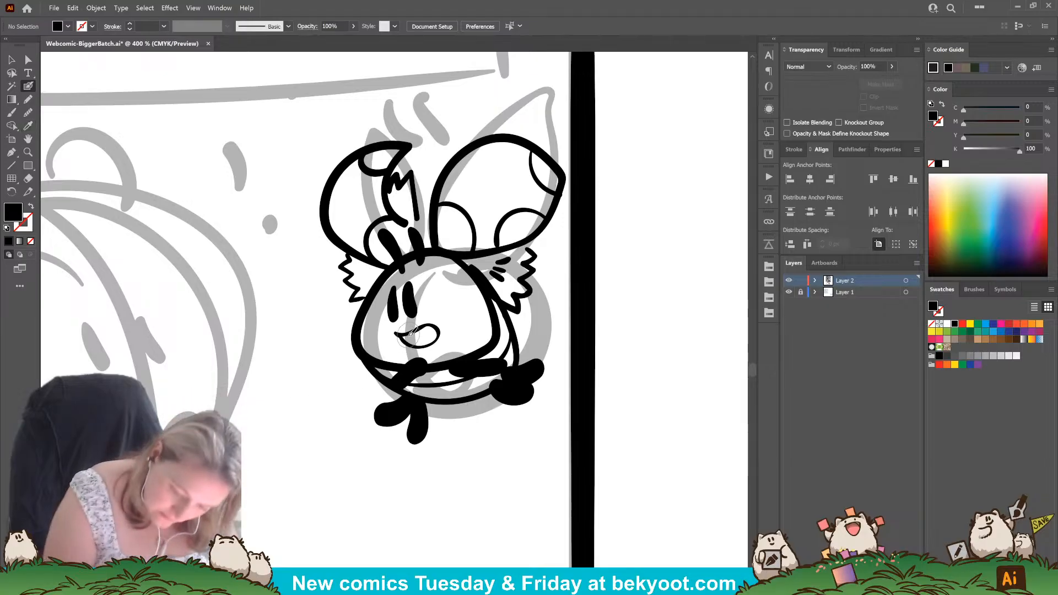
pyautogui.hotkey('shift', 'x')
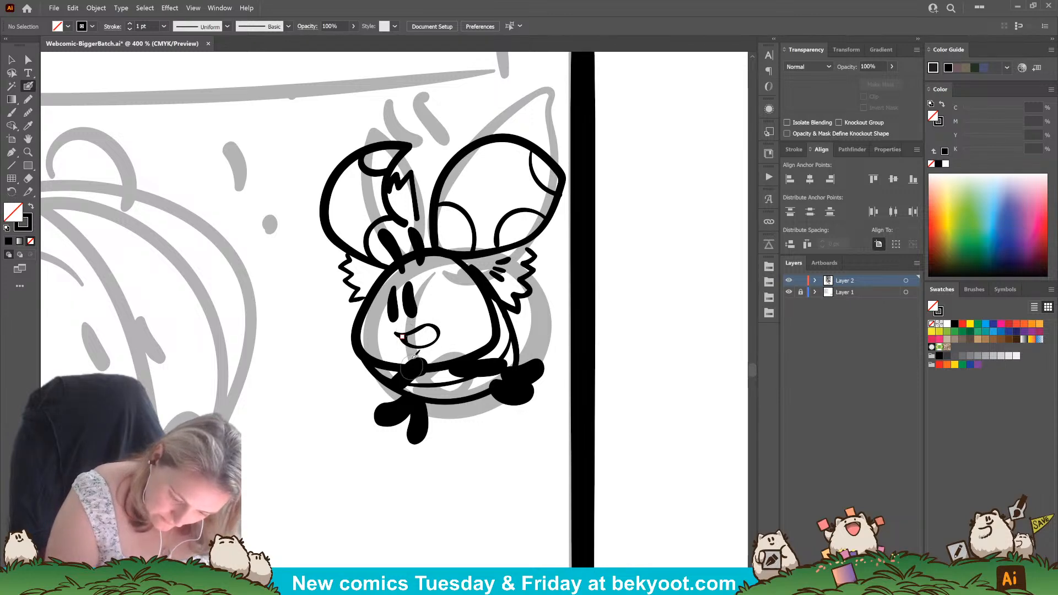
pyautogui.click(29, 98)
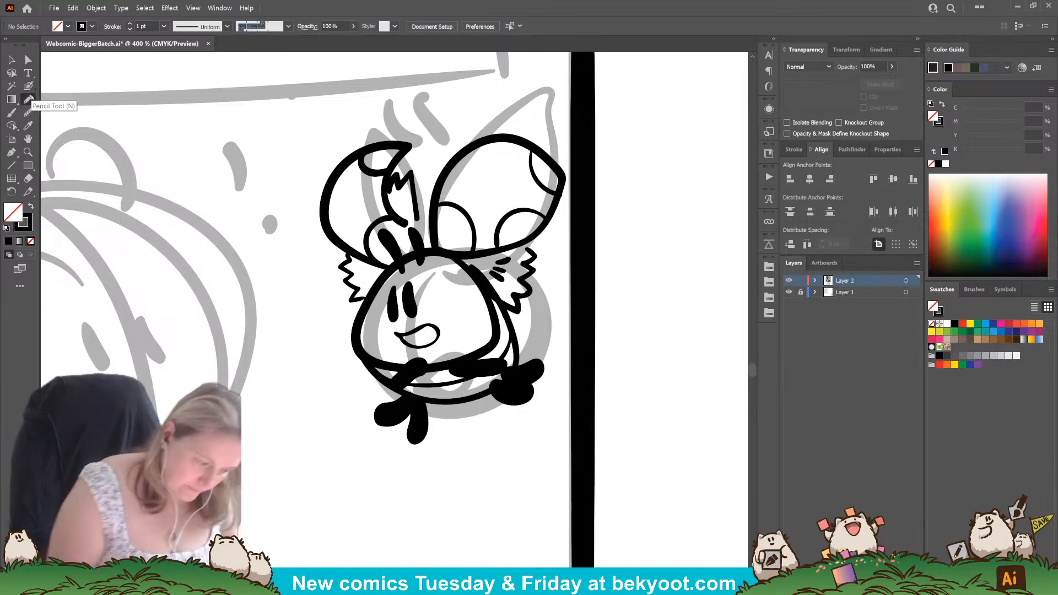
pyautogui.hotkey('shift', 'x')
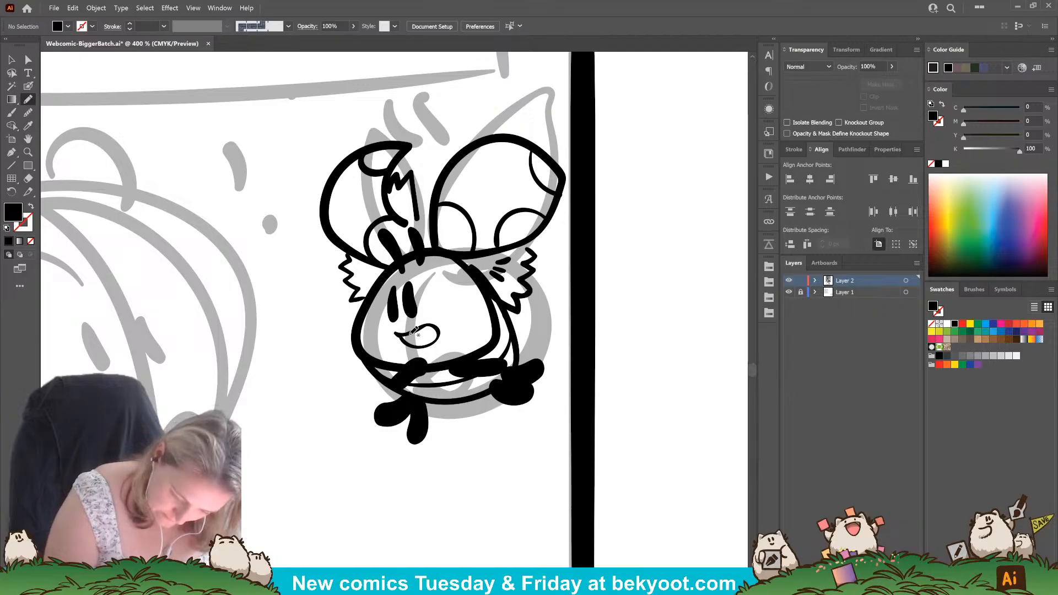
pyautogui.moveTo(411, 331); pyautogui.dragTo(413, 332)
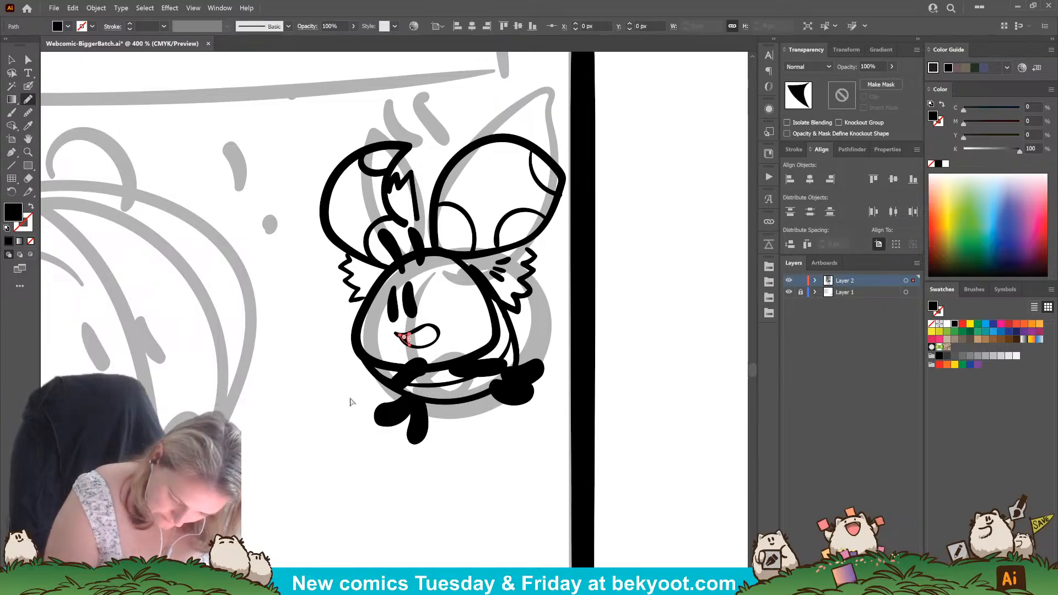
pyautogui.scroll(-3, 373, 383)
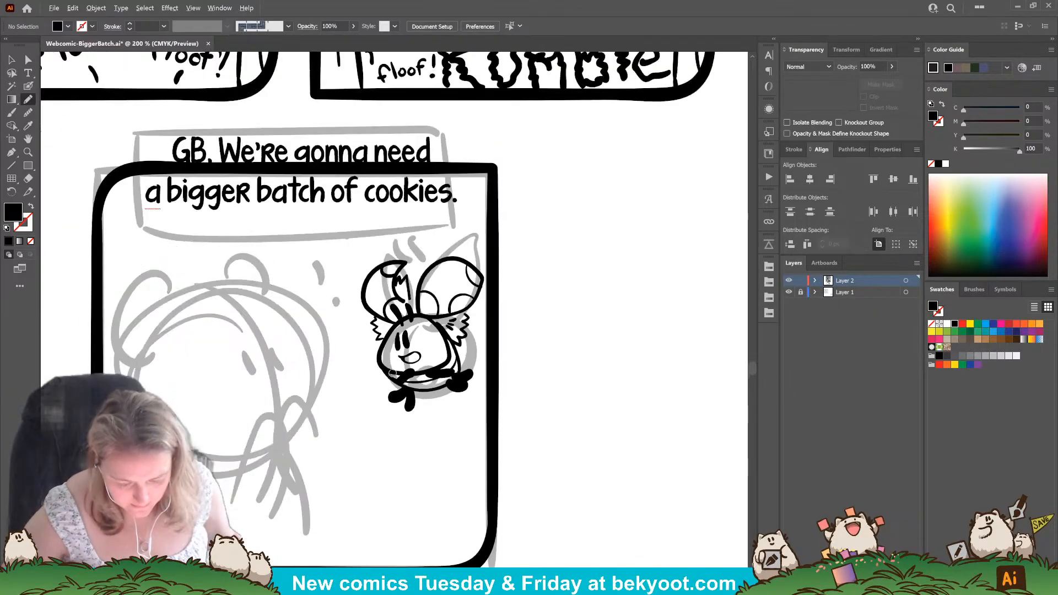
pyautogui.moveTo(374, 383); pyautogui.dragTo(396, 457)
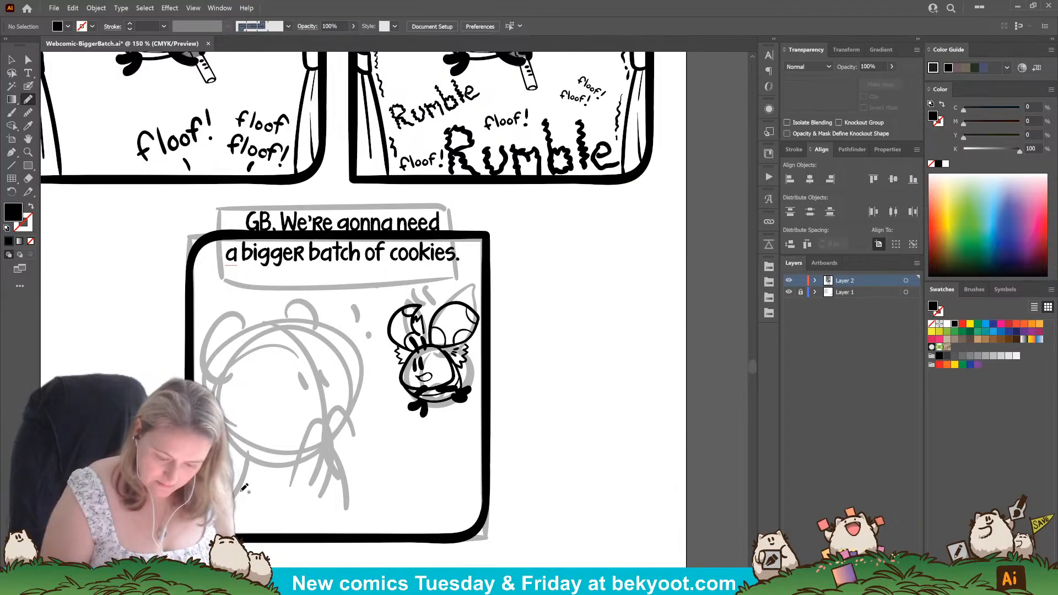
pyautogui.click(28, 85)
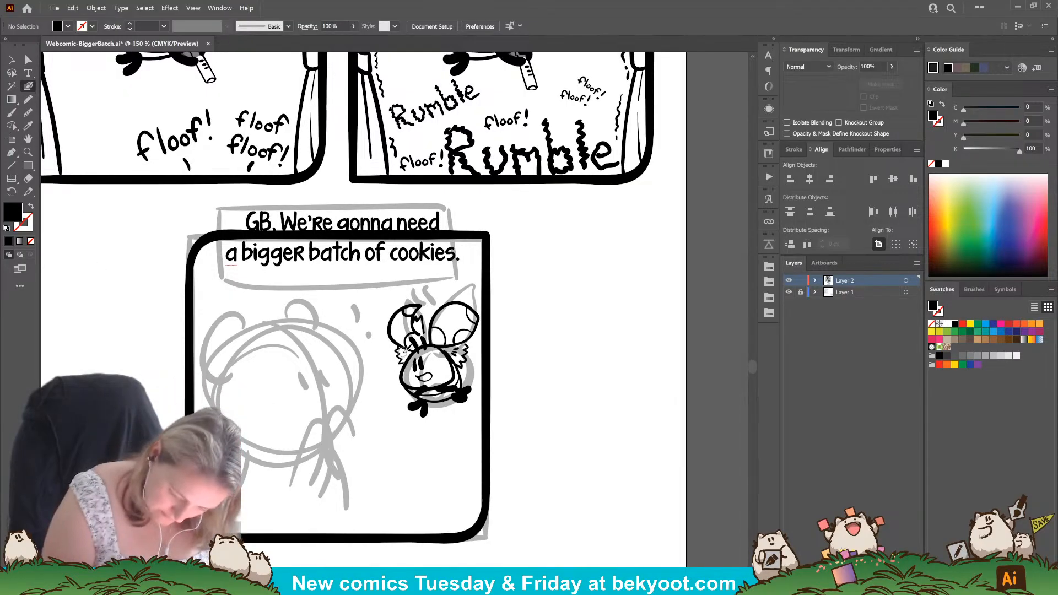
pyautogui.hotkey('shift', 'x')
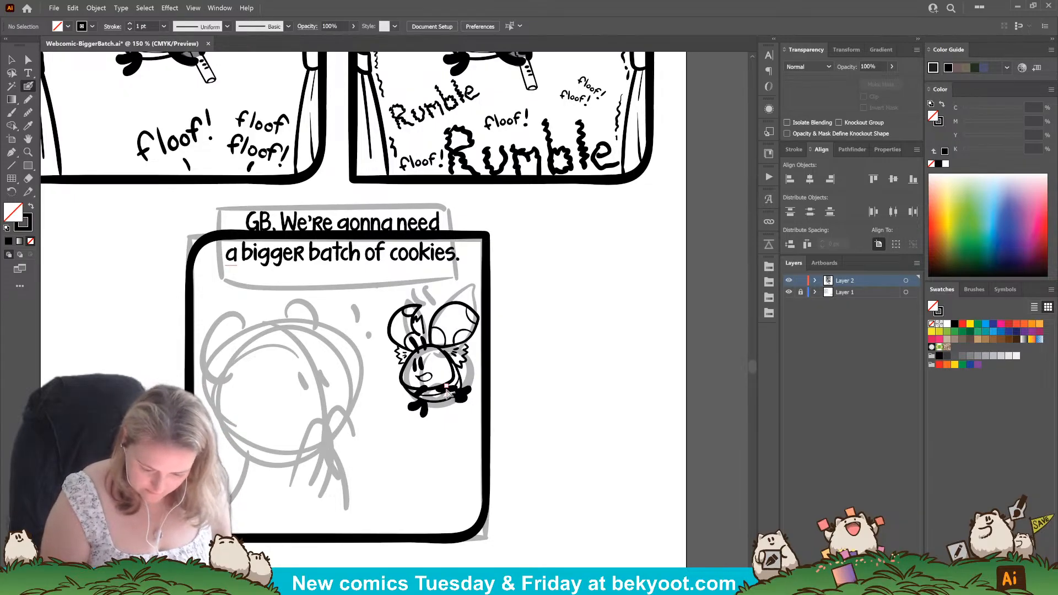
pyautogui.moveTo(462, 384); pyautogui.dragTo(463, 386)
pyautogui.hotkey('shift', 'x')
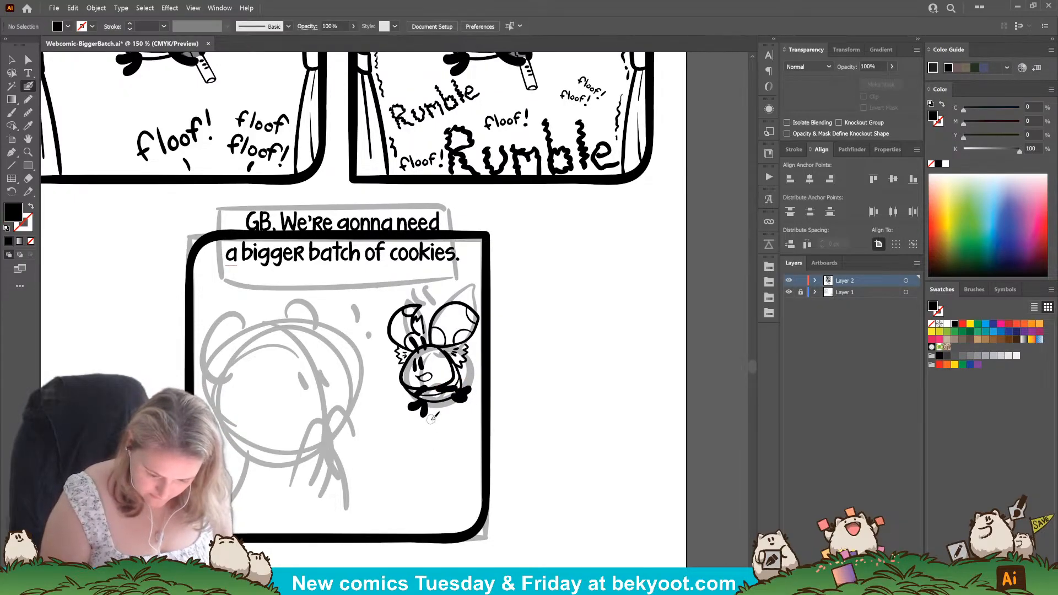
pyautogui.press('v')
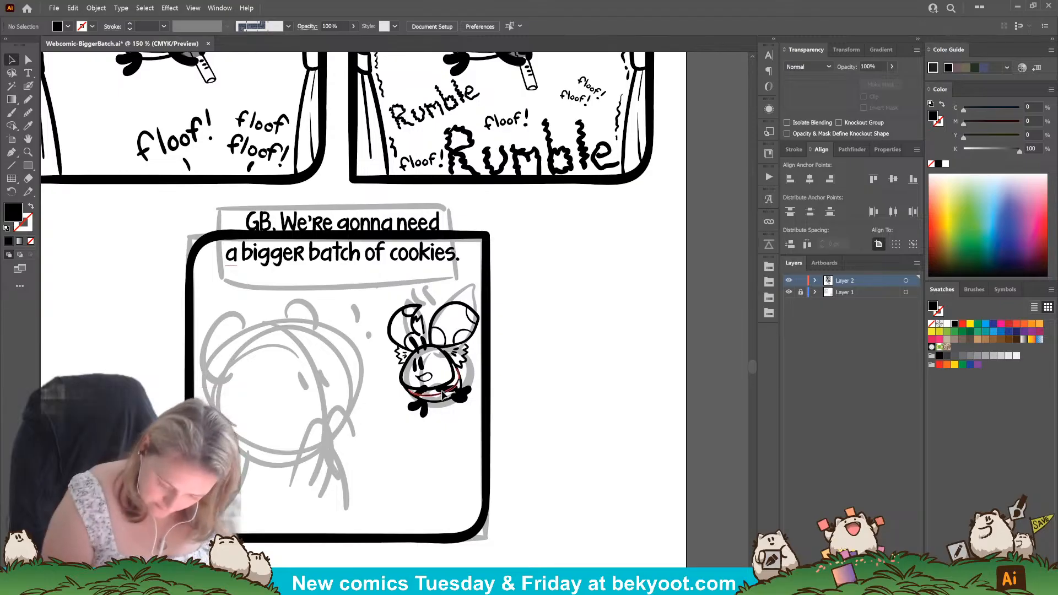
pyautogui.click(452, 411)
pyautogui.click(429, 451)
pyautogui.click(450, 390)
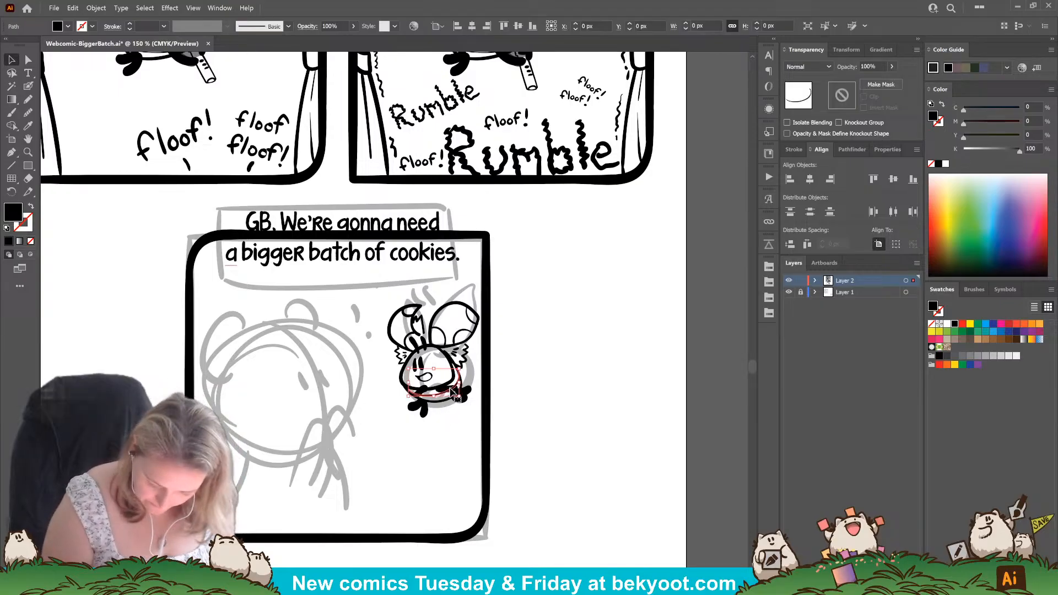
pyautogui.click(442, 443)
# Group the final panel's dialogue with the small creature and enter isolation mode for that group.
pyautogui.moveTo(203, 201); pyautogui.dragTo(527, 507)
pyautogui.press('ctrl')
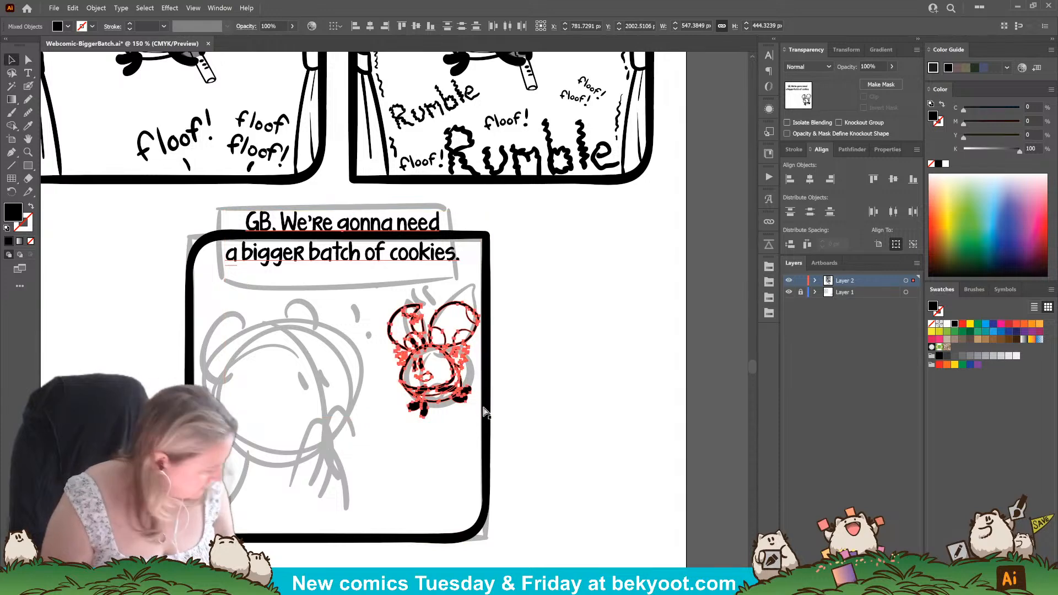
pyautogui.doubleClick(455, 379)
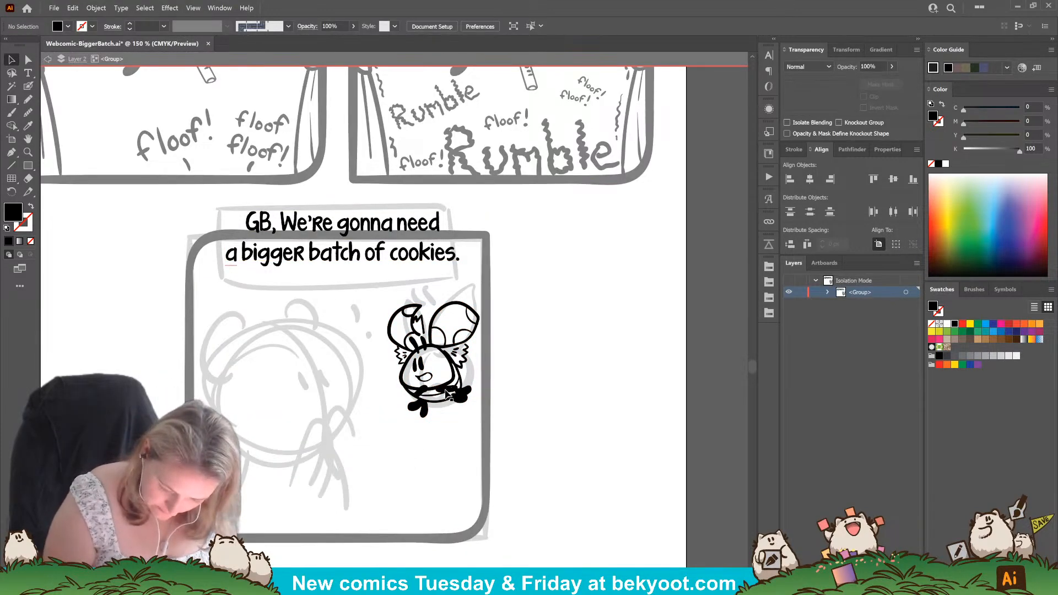
pyautogui.click(448, 393)
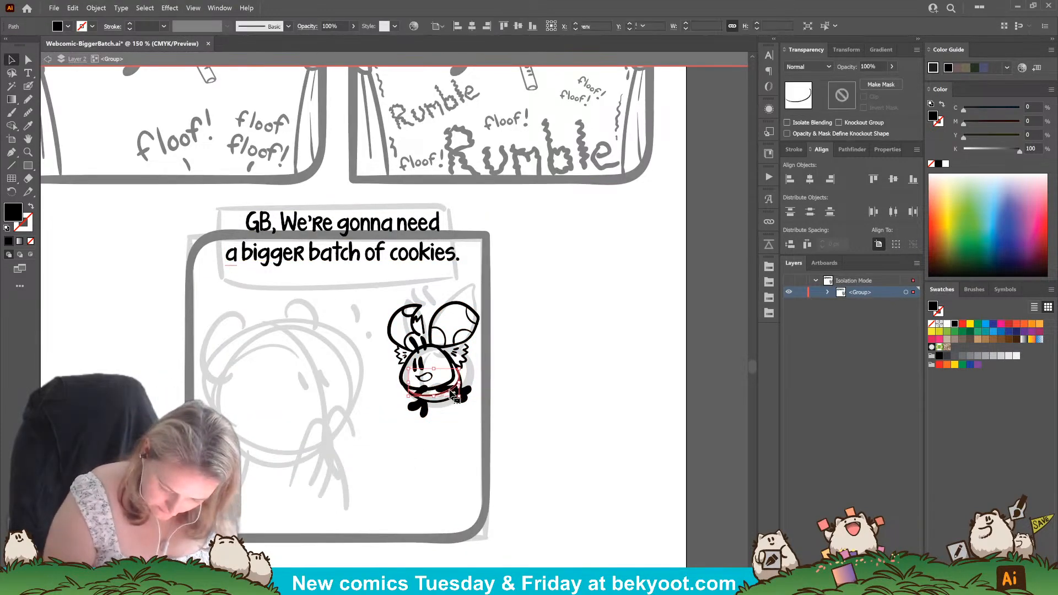
pyautogui.click(454, 433)
# Move the small creature's far arm up and outward so it extends beyond the side of its body.
pyautogui.click(28, 86)
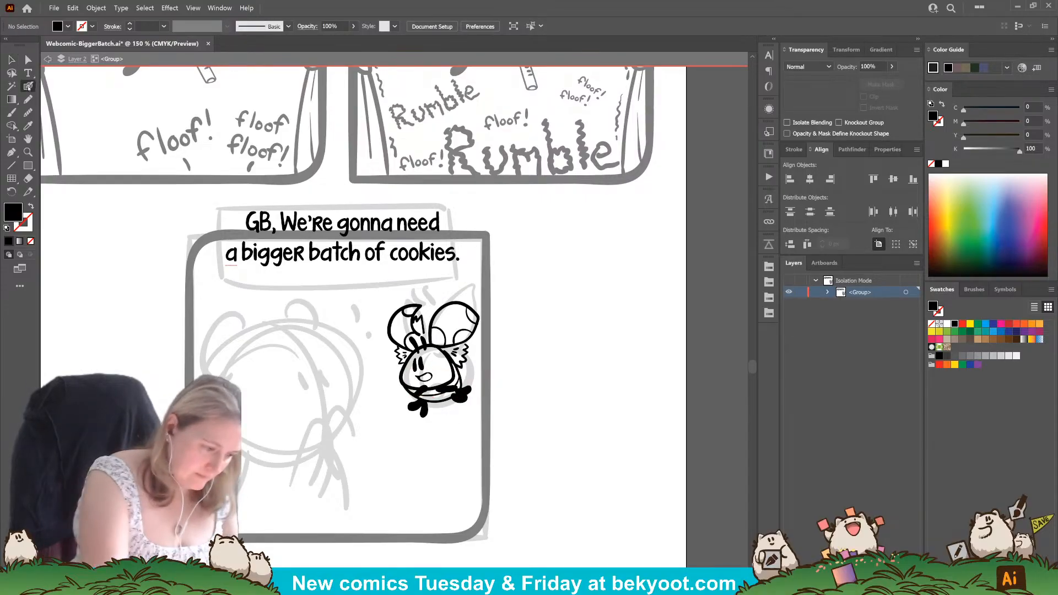
pyautogui.scroll(2, 416, 362)
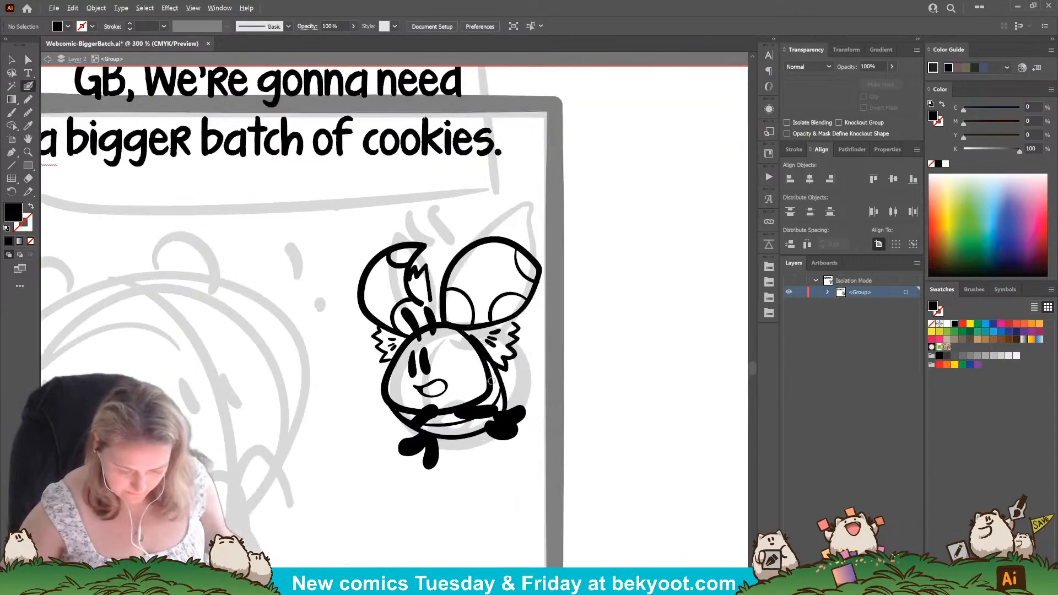
pyautogui.moveTo(478, 410); pyautogui.dragTo(512, 388)
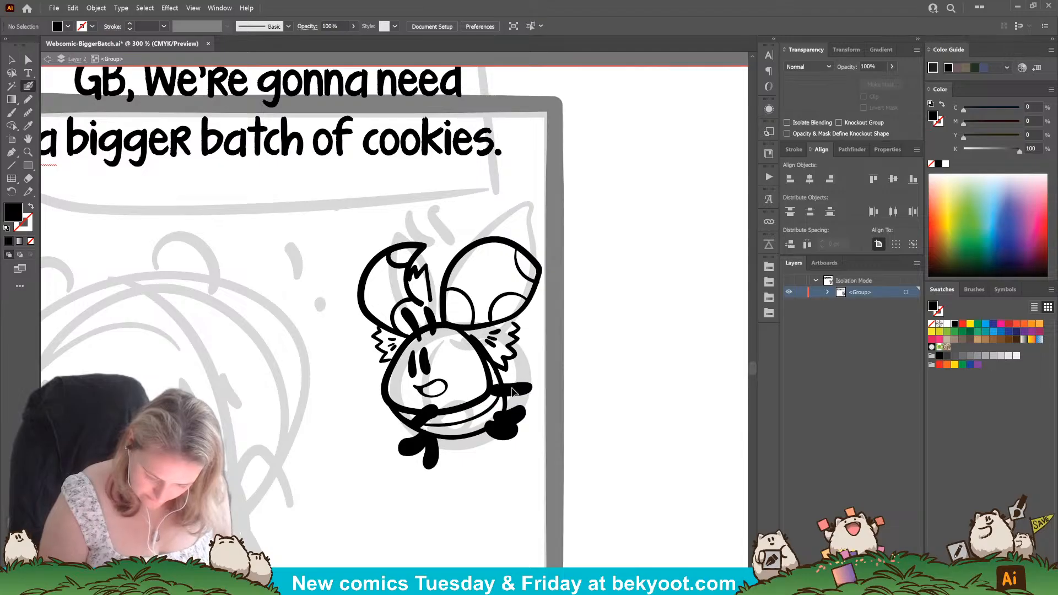
pyautogui.keyDown('ctrl'); pyautogui.click(447, 501); pyautogui.keyUp('ctrl')
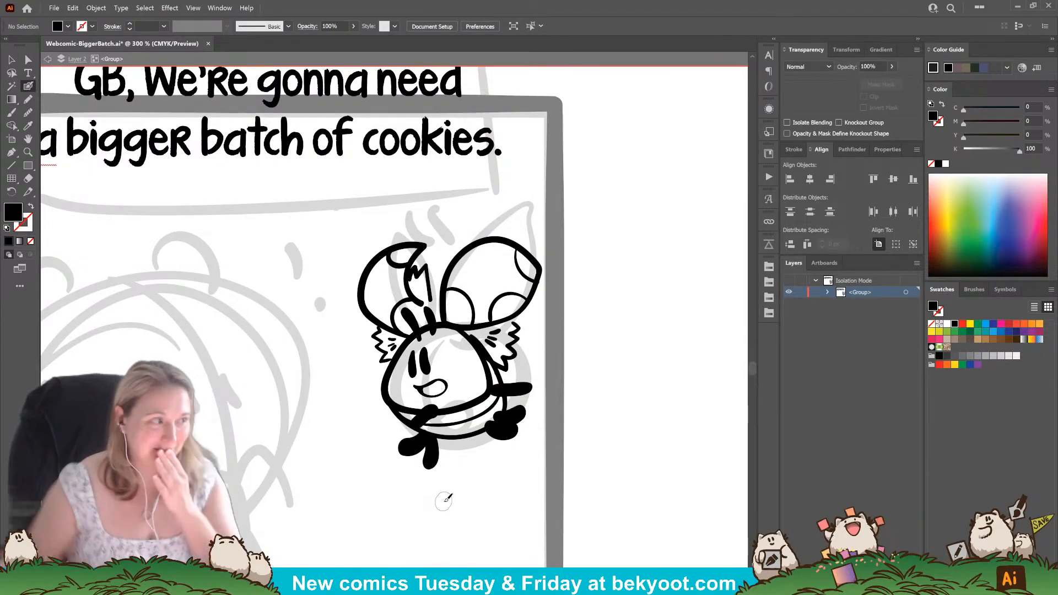
pyautogui.scroll(-3, 446, 501)
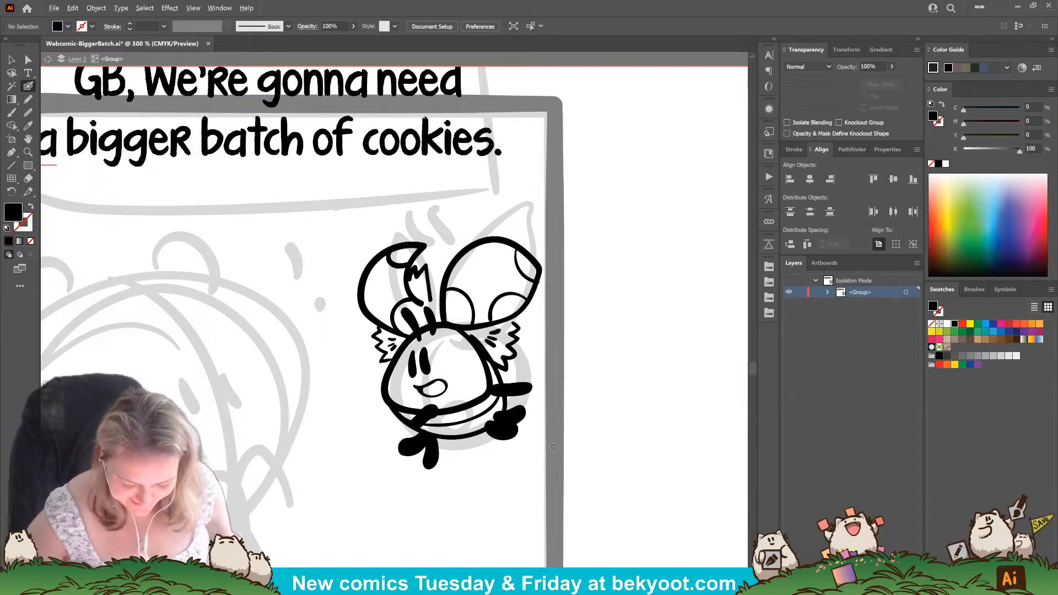
# Draw a vertical Blob Brush line beside the dialogue's start, undoing unsuitable strokes.
pyautogui.moveTo(444, 503); pyautogui.dragTo(391, 451)
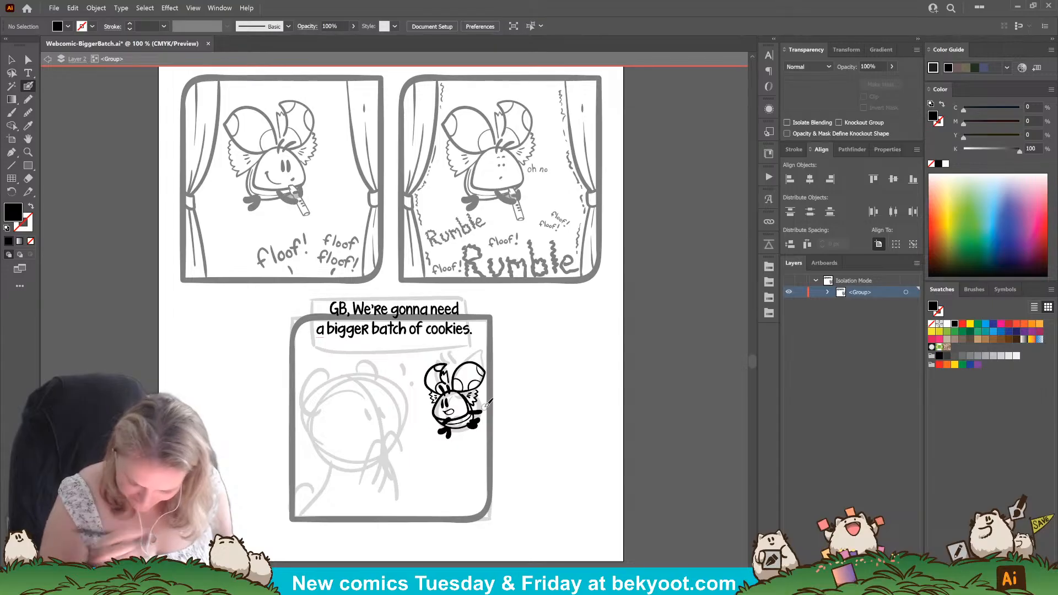
pyautogui.scroll(1, 422, 353)
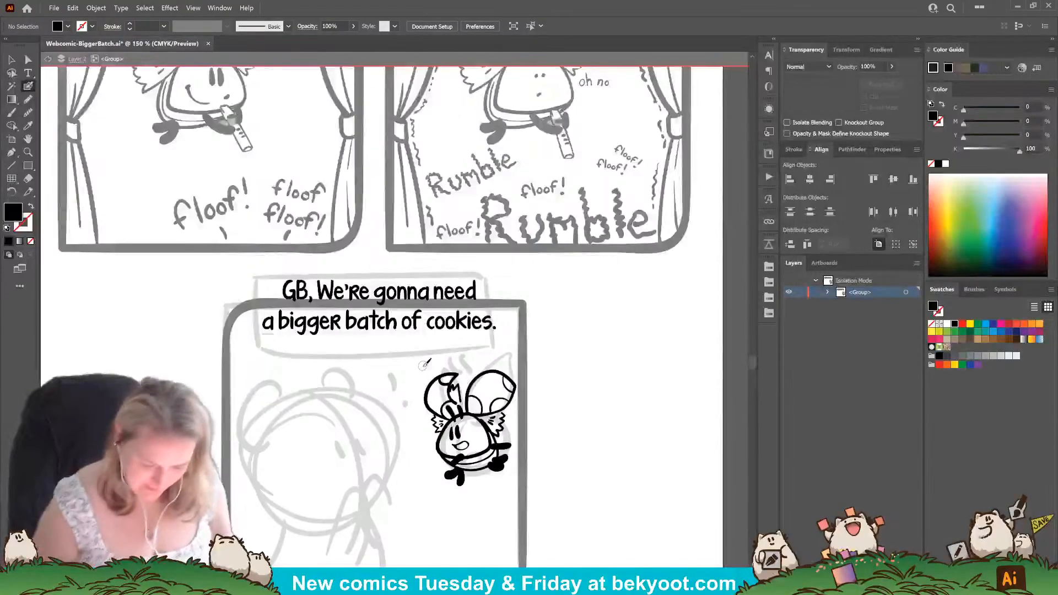
pyautogui.moveTo(334, 444); pyautogui.dragTo(368, 455)
pyautogui.moveTo(280, 285); pyautogui.dragTo(280, 344)
pyautogui.hotkey('ctrl', 'z')
pyautogui.moveTo(280, 282); pyautogui.dragTo(281, 341)
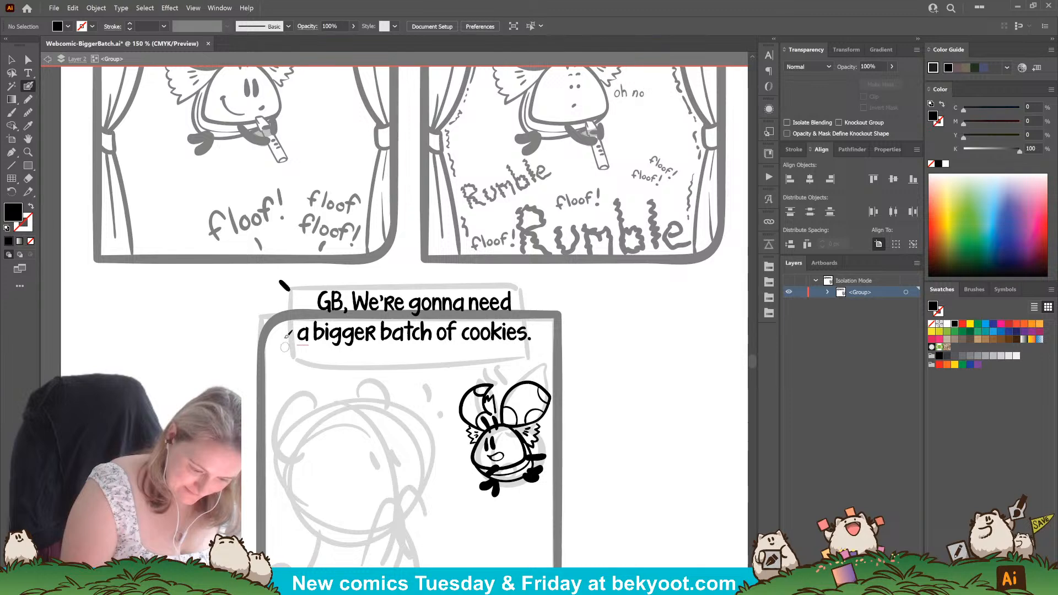
pyautogui.hotkey('ctrl', 'z')
pyautogui.moveTo(280, 280); pyautogui.dragTo(279, 355)
# Draw a horizontal border line above the final panel's dialogue and thicken it with a second brush pass.
pyautogui.moveTo(299, 274); pyautogui.dragTo(553, 276)
pyautogui.moveTo(280, 316); pyautogui.dragTo(282, 323)
pyautogui.moveTo(355, 377); pyautogui.dragTo(358, 393)
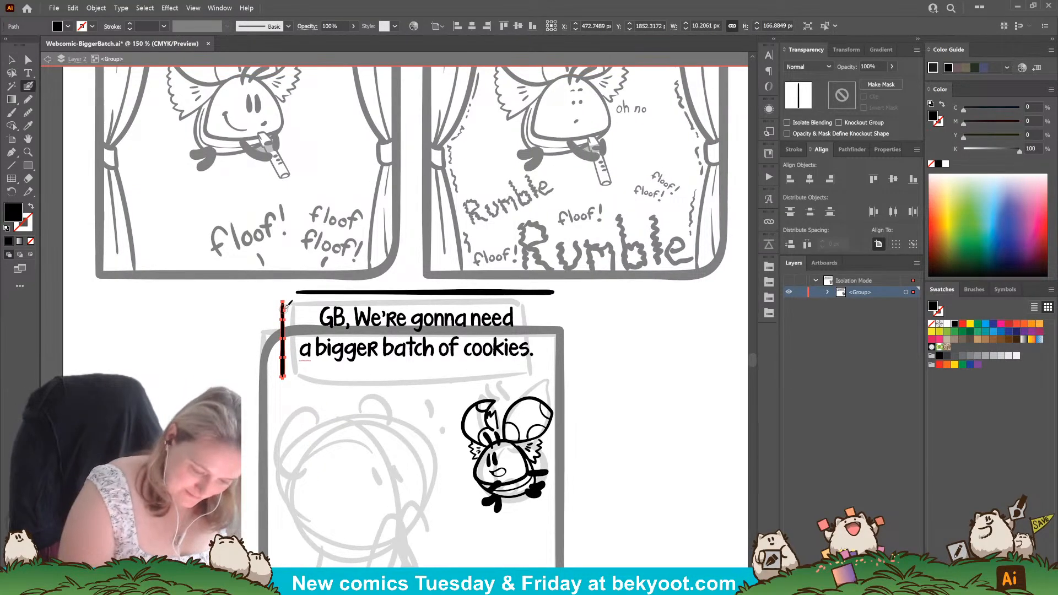
pyautogui.press('Return')
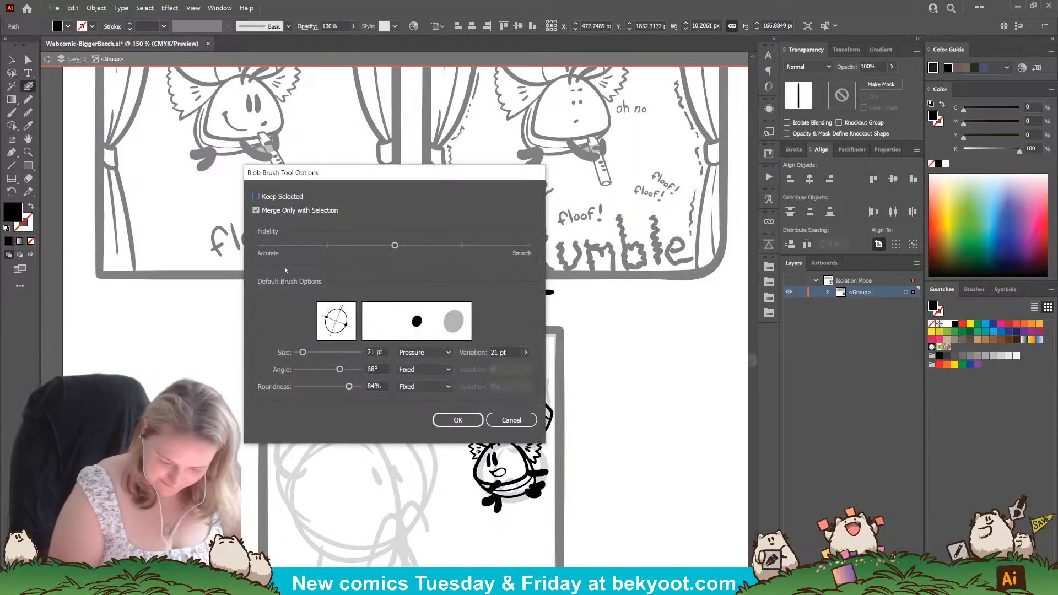
pyautogui.press('Escape')
pyautogui.hotkey('ctrl', 'shift', 'a')
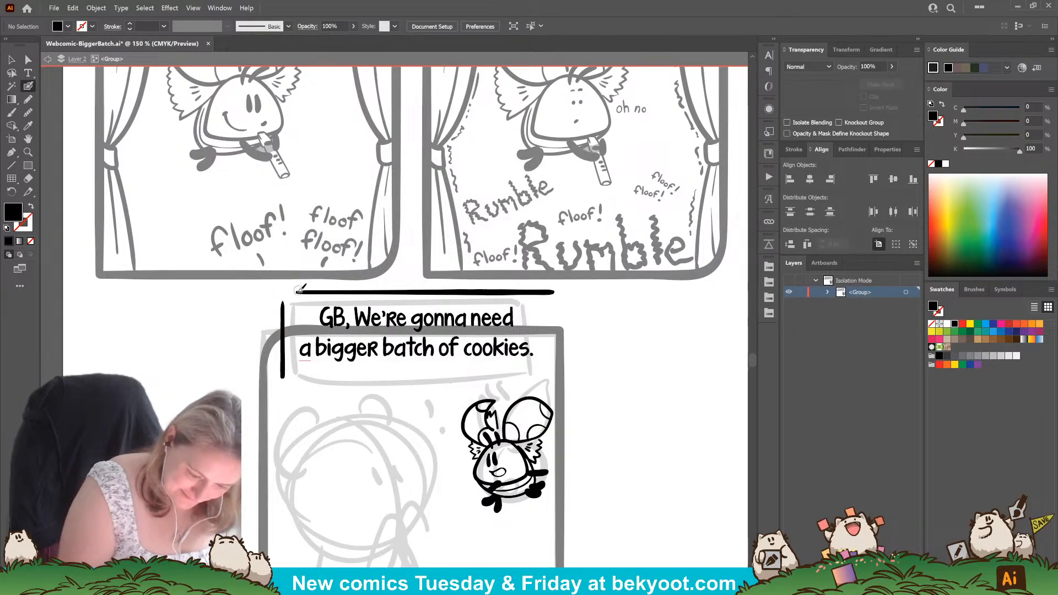
pyautogui.moveTo(297, 291); pyautogui.dragTo(559, 293)
pyautogui.keyDown('ctrl'); pyautogui.click(381, 294); pyautogui.keyUp('ctrl')
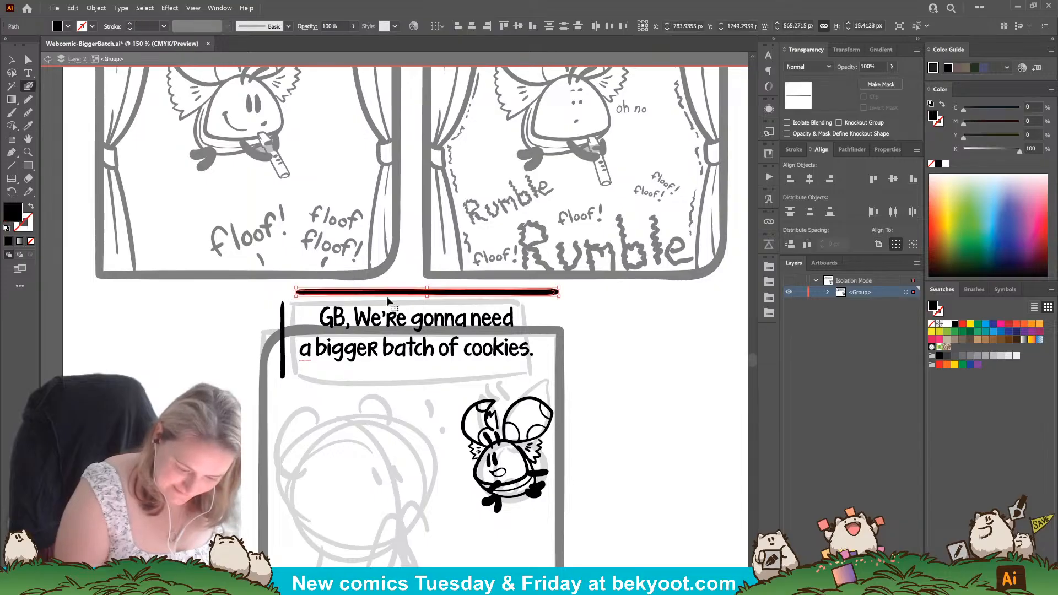
pyautogui.hotkey('ctrl', 'shift', 'a')
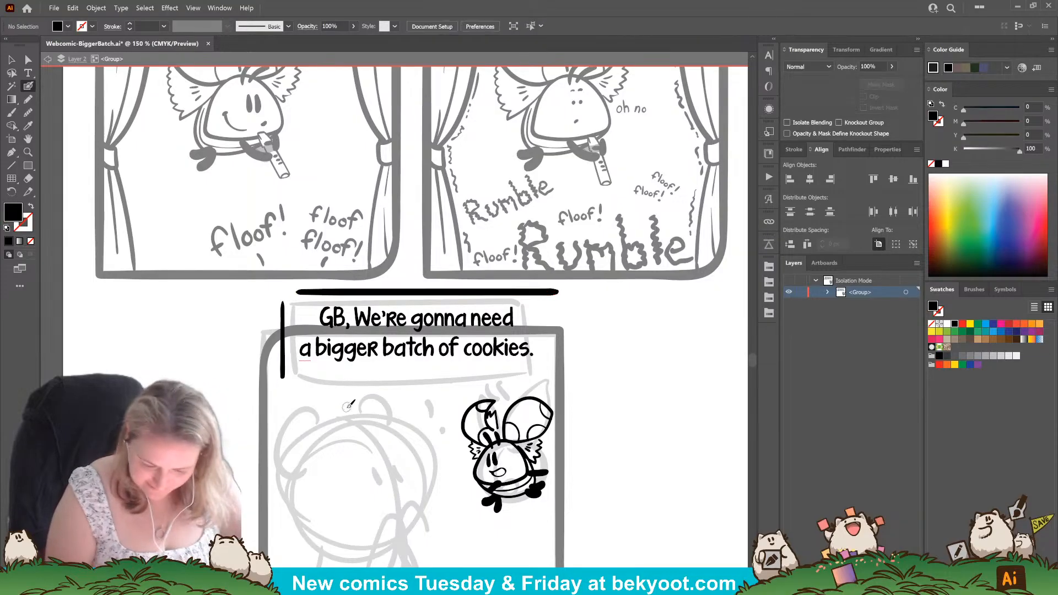
# Replace the vertical line beside the dialogue with a thicker one and join it to the horizontal line with a rounded corner.
pyautogui.keyDown('ctrl'); pyautogui.click(283, 352); pyautogui.keyUp('ctrl')
pyautogui.press('Delete')
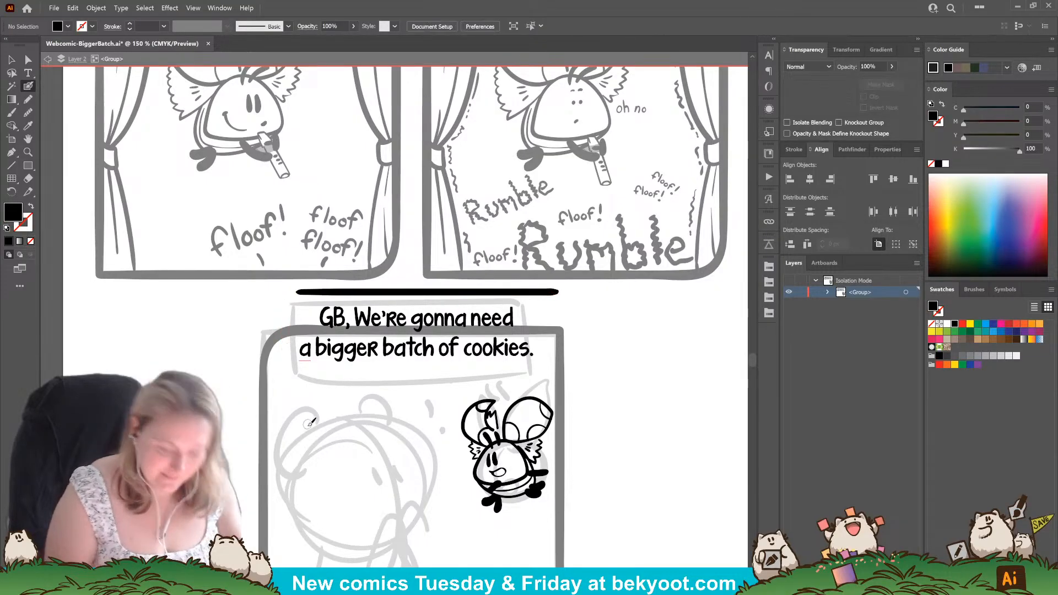
pyautogui.moveTo(279, 303); pyautogui.dragTo(286, 351)
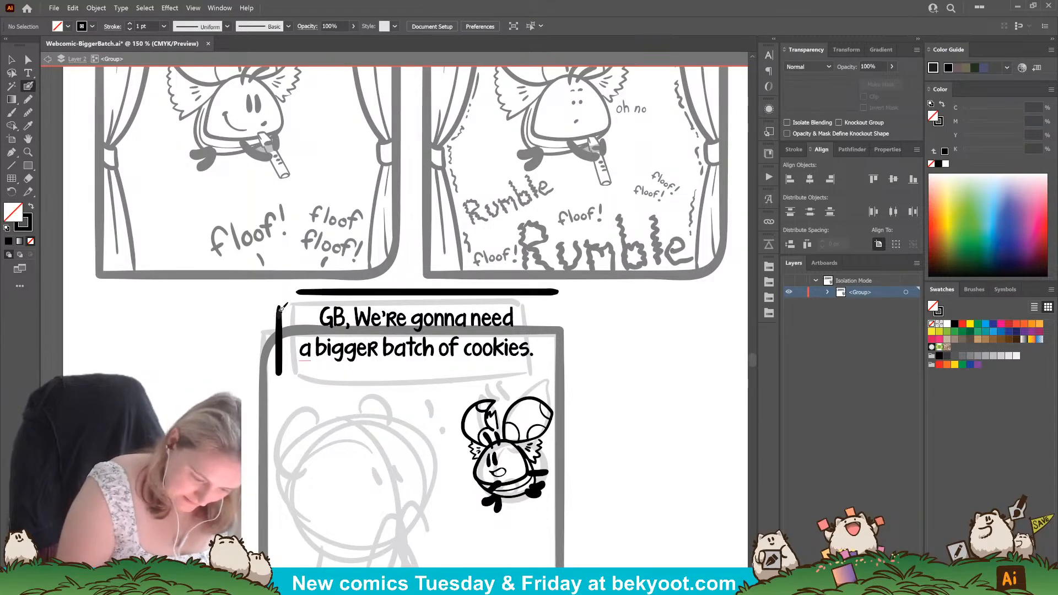
pyautogui.moveTo(282, 305)
pyautogui.mouseDown()
pyautogui.moveTo(292, 291)
pyautogui.moveTo(350, 288)
pyautogui.mouseUp()
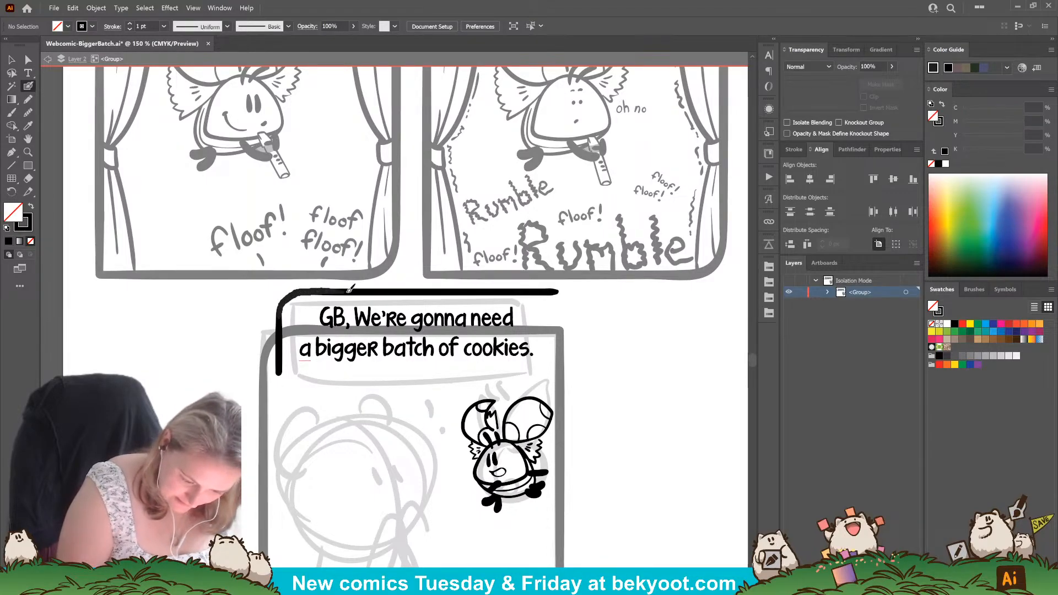
# Redraw the dialogue frame's rounded corner, complete the box with rotated copies of its lines, and group the pieces.
pyautogui.hotkey('ctrl', 'z')
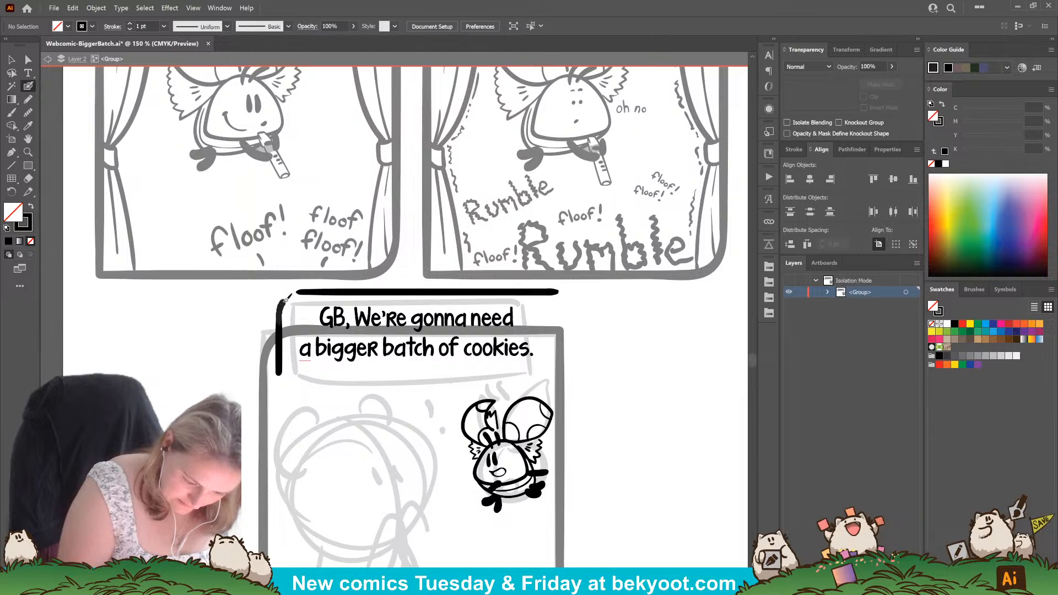
pyautogui.moveTo(301, 291); pyautogui.dragTo(342, 289)
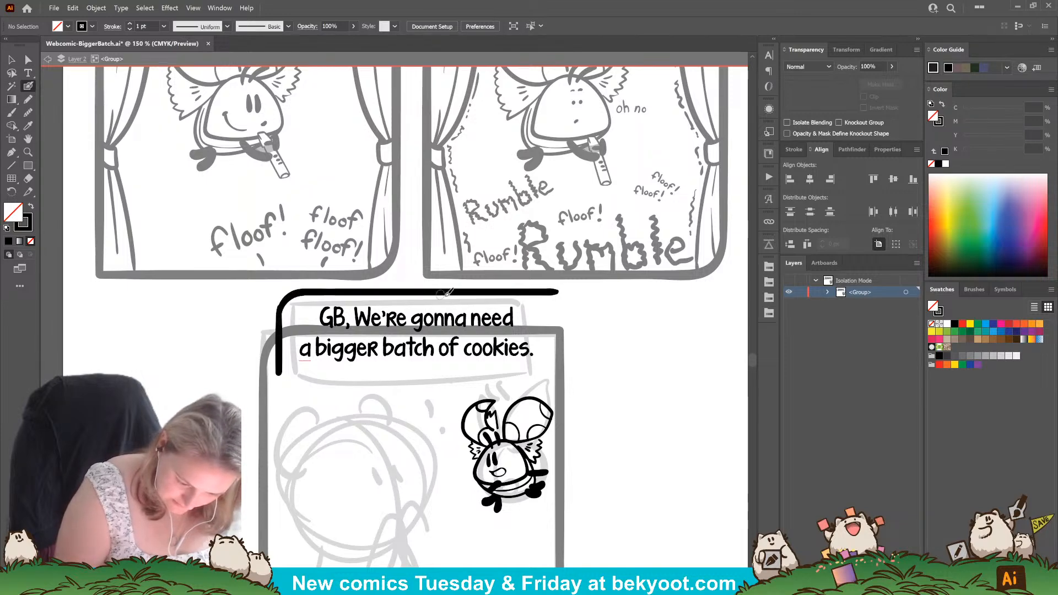
pyautogui.press('v')
pyautogui.click(280, 353)
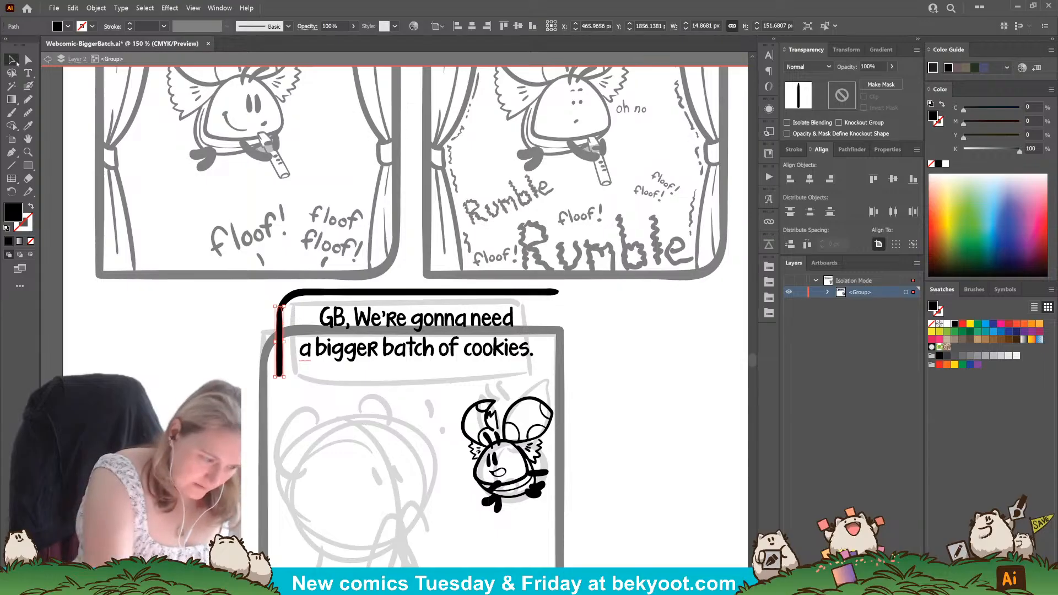
pyautogui.moveTo(284, 286); pyautogui.dragTo(311, 299)
pyautogui.moveTo(388, 292); pyautogui.dragTo(401, 360)
pyautogui.moveTo(580, 354)
pyautogui.mouseDown()
pyautogui.moveTo(380, 485)
pyautogui.moveTo(314, 435)
pyautogui.moveTo(564, 354)
pyautogui.moveTo(557, 304)
pyautogui.mouseUp()
pyautogui.keyDown('shift'); pyautogui.click(283, 328); pyautogui.keyUp('shift')
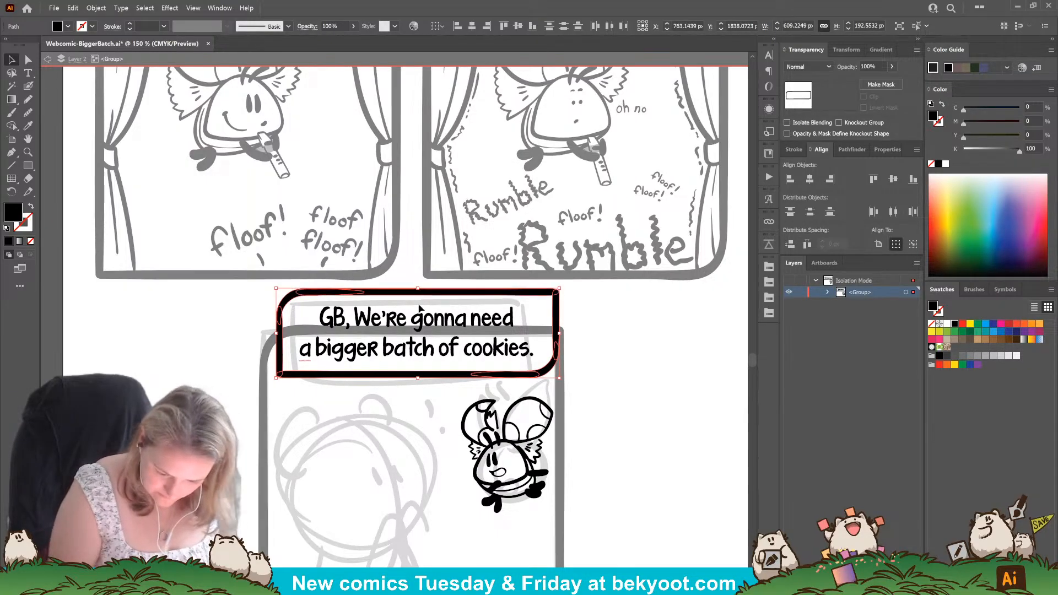
pyautogui.hotkey('ctrl', 'g')
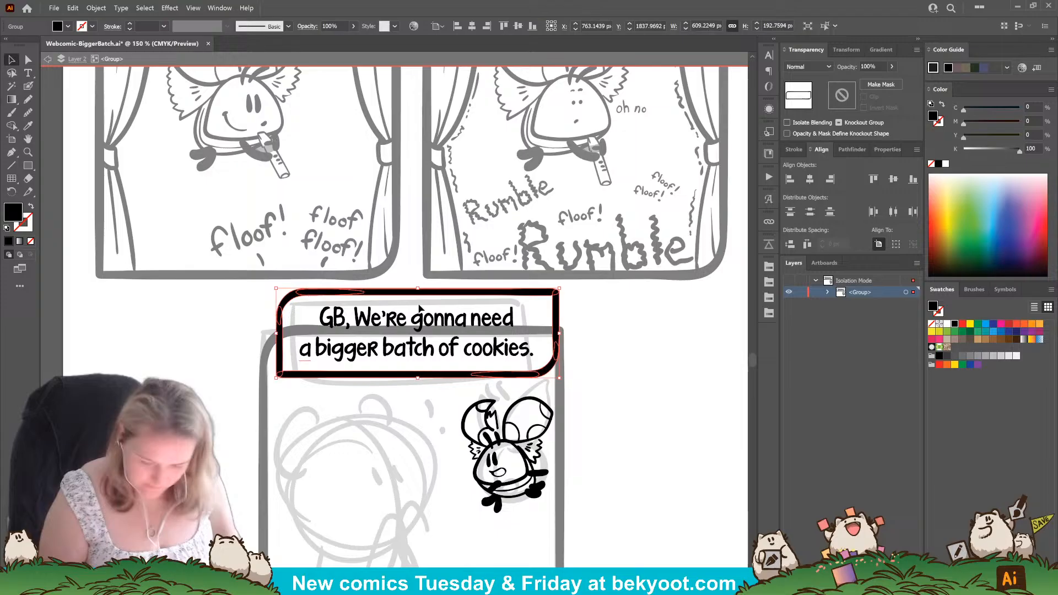
# Enlarge the dialogue text slightly and shift the frame so the lettering sits centred inside it.
pyautogui.click(526, 352)
pyautogui.moveTo(534, 307); pyautogui.dragTo(542, 304)
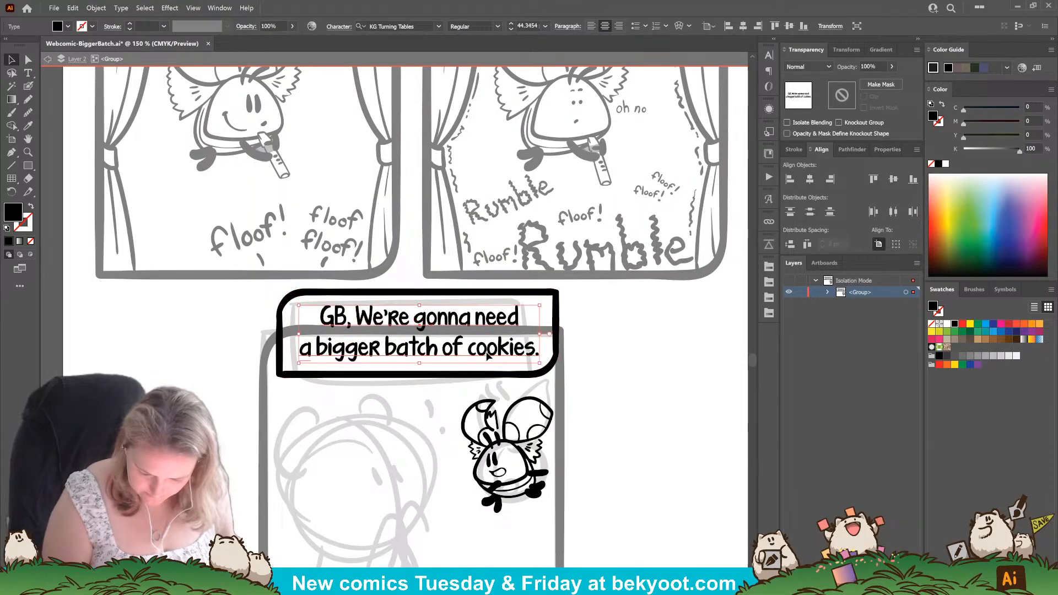
pyautogui.click(605, 352)
pyautogui.click(549, 372)
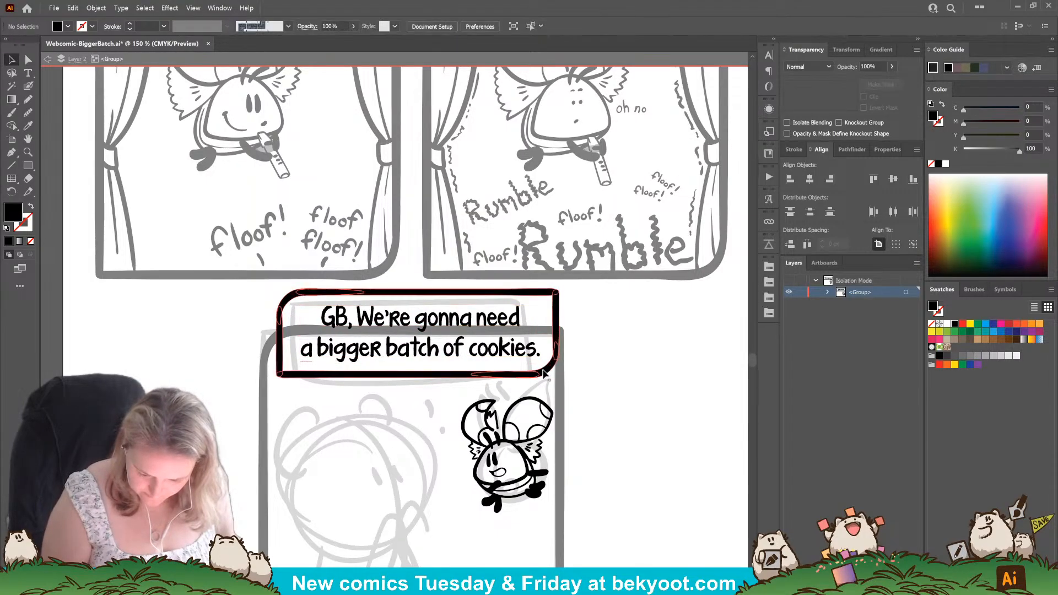
pyautogui.keyDown('shift'); pyautogui.click(532, 351); pyautogui.keyUp('shift')
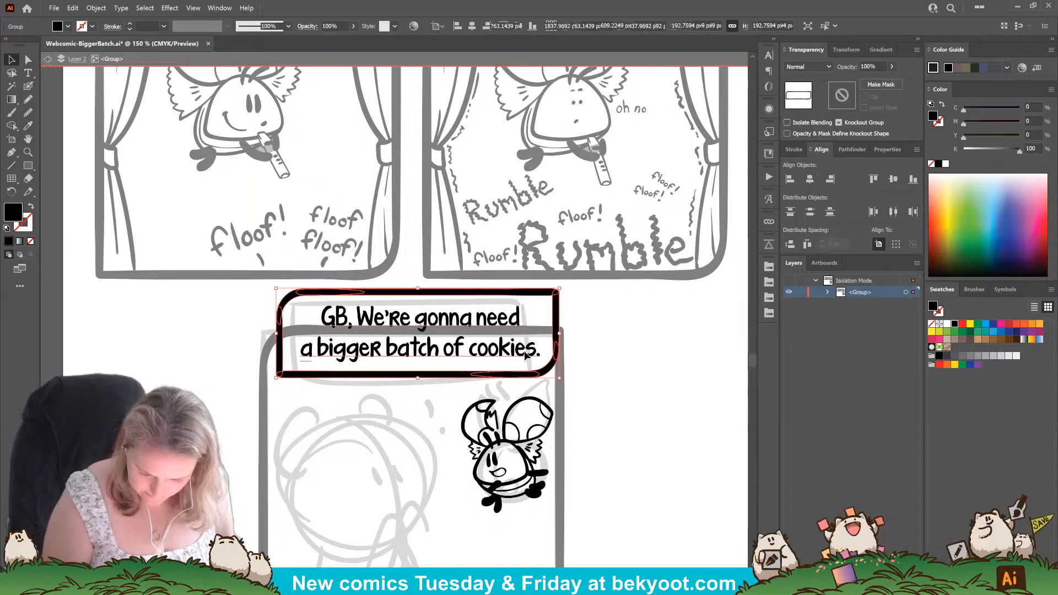
pyautogui.moveTo(539, 374); pyautogui.dragTo(537, 375)
pyautogui.click(614, 364)
# Draw a curved speech tail from the dialogue frame toward the small creature and merge it with the frame using Shape Builder.
pyautogui.moveTo(587, 412); pyautogui.dragTo(532, 377)
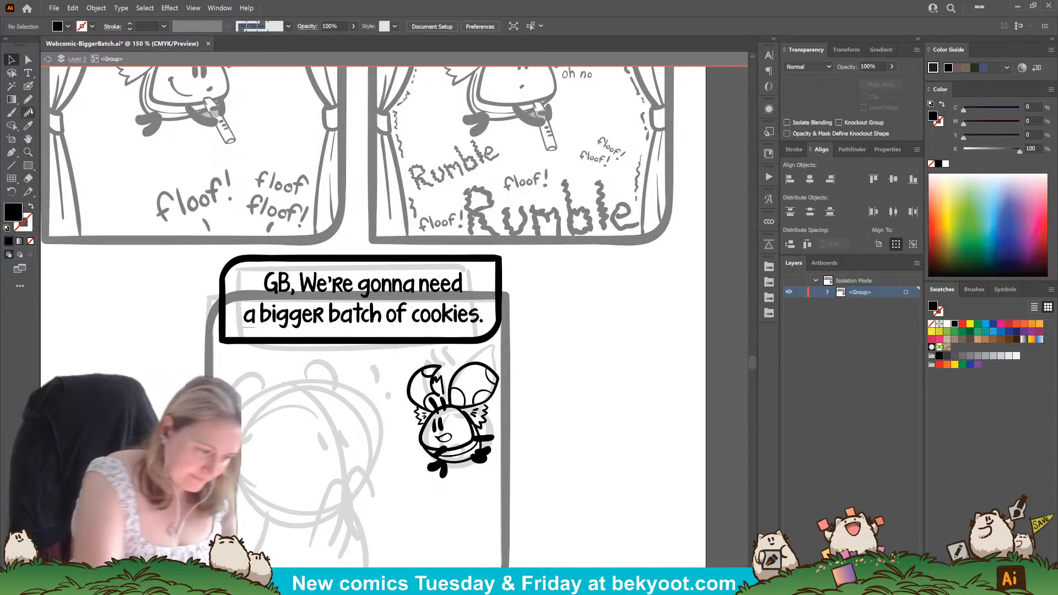
pyautogui.hotkey('shift', 'b')
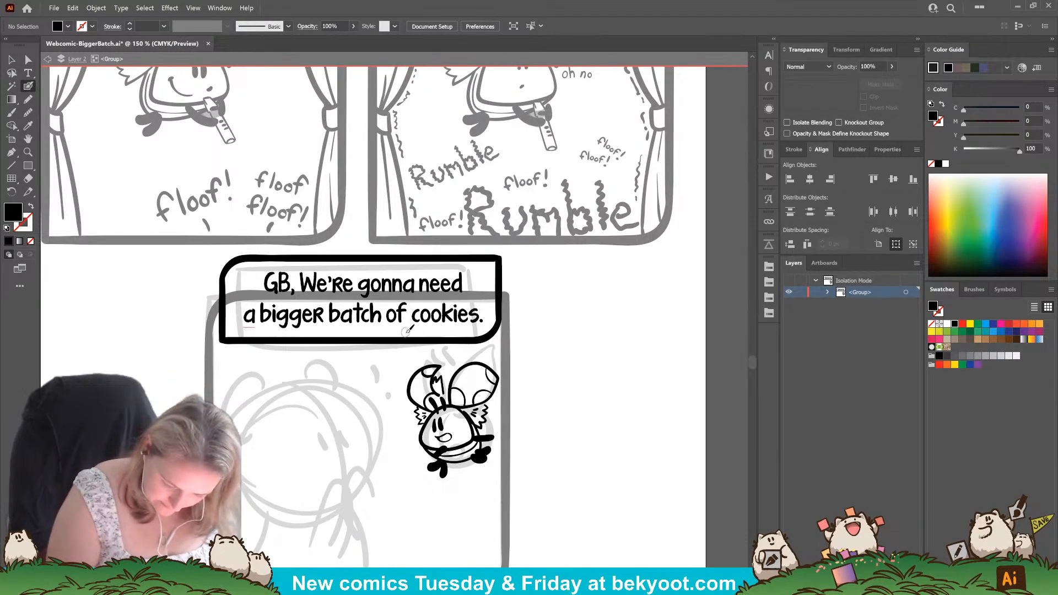
pyautogui.hotkey('shift', 'x')
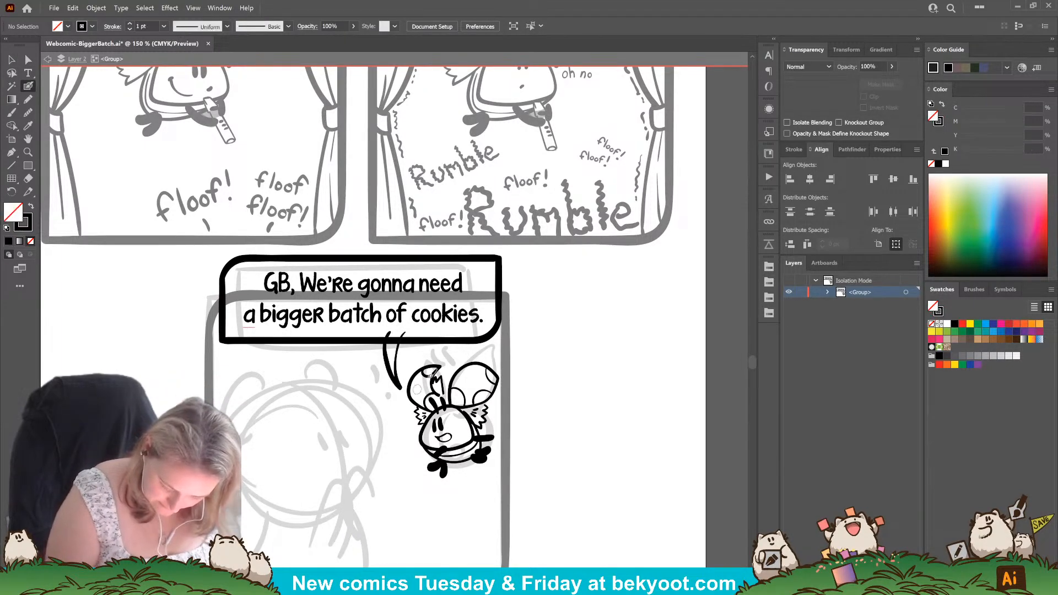
pyautogui.click(375, 355)
pyautogui.click(410, 336)
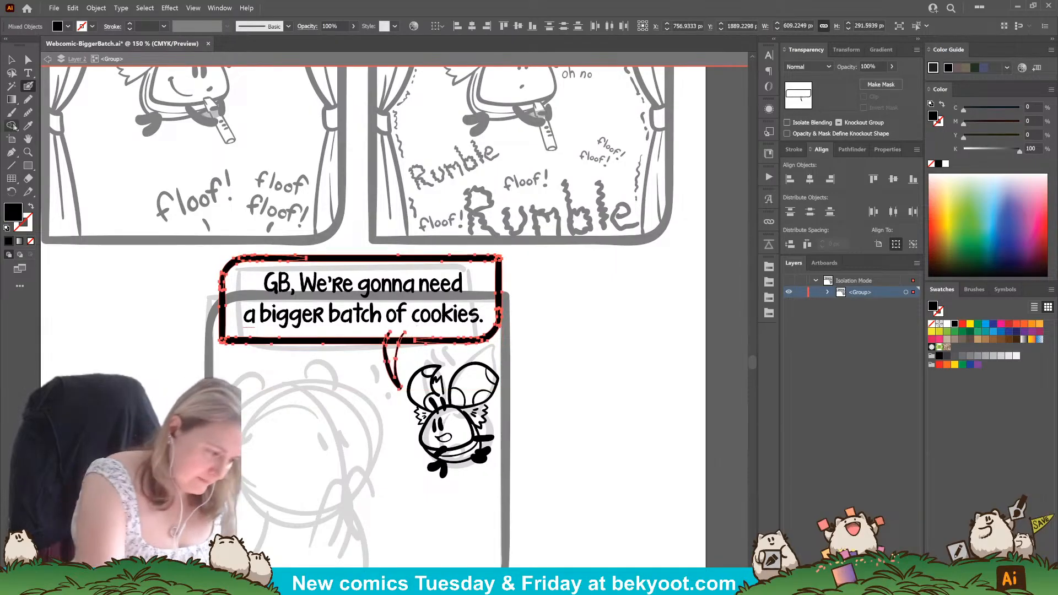
pyautogui.click(12, 126)
pyautogui.moveTo(403, 337); pyautogui.dragTo(407, 338)
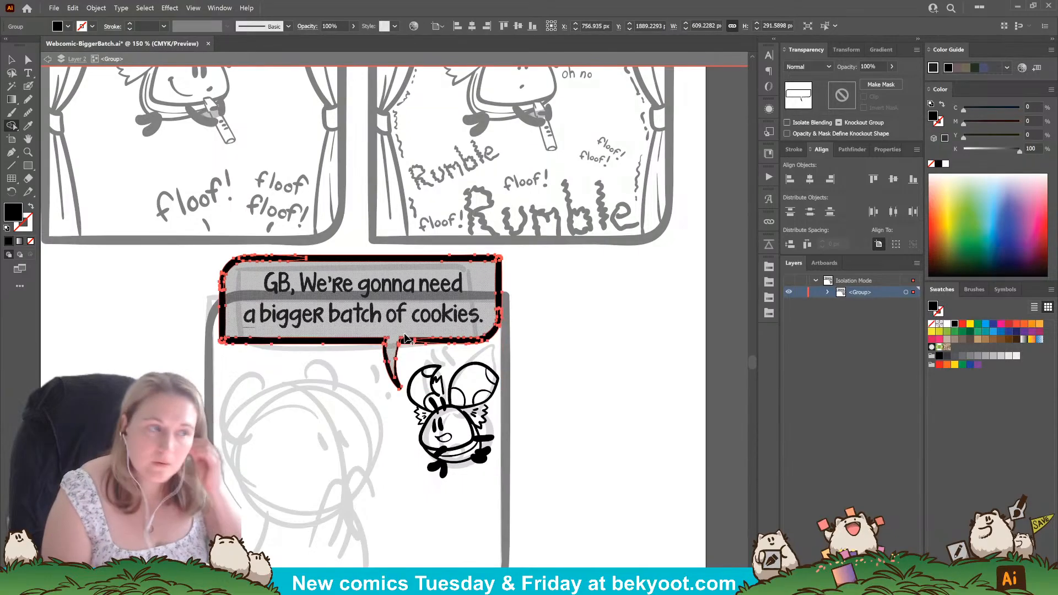
pyautogui.press('v')
pyautogui.click(540, 411)
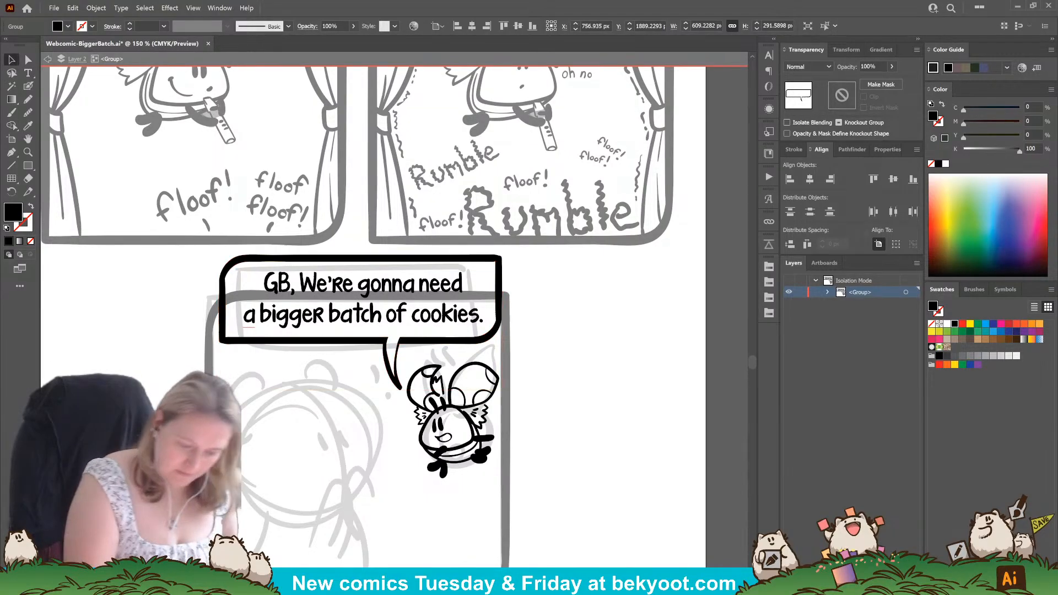
# Ink the large character's rounded head outline over the sketch with the Blob Brush, undoing unsuitable strokes.
pyautogui.moveTo(557, 371); pyautogui.dragTo(566, 338)
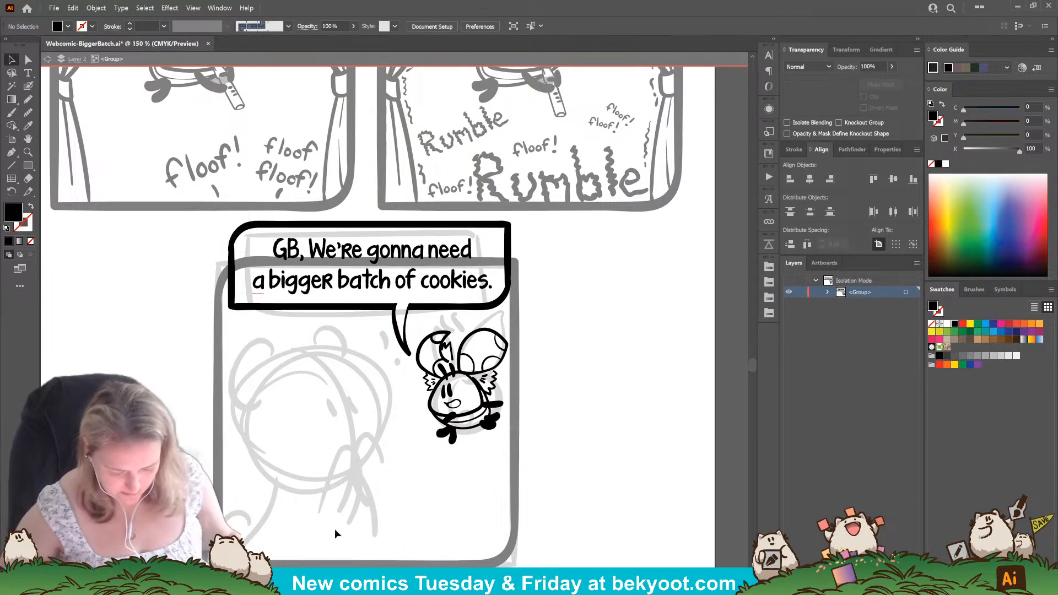
pyautogui.click(28, 86)
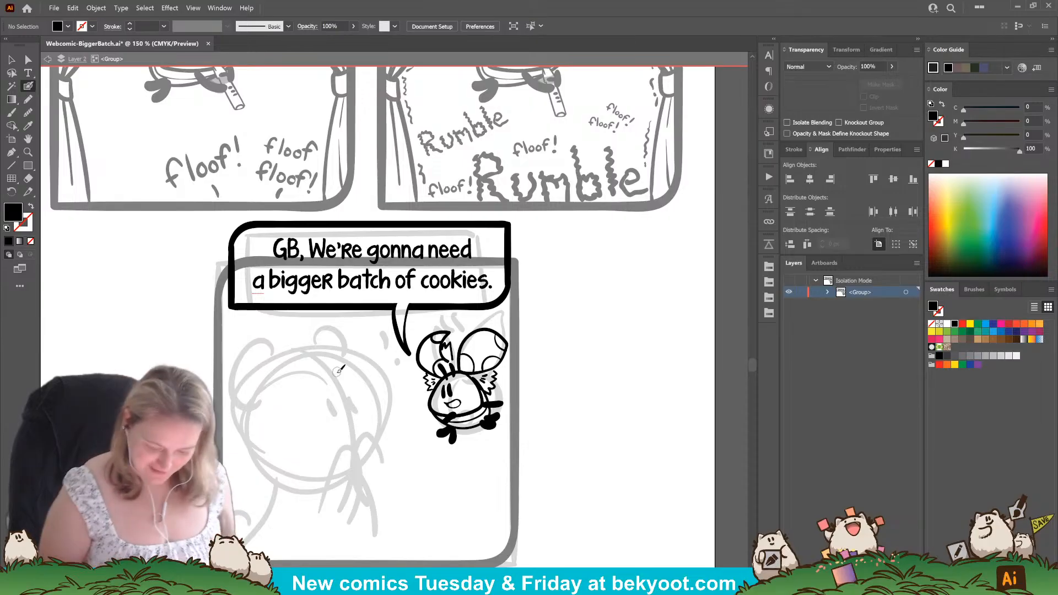
pyautogui.moveTo(327, 469); pyautogui.dragTo(365, 429)
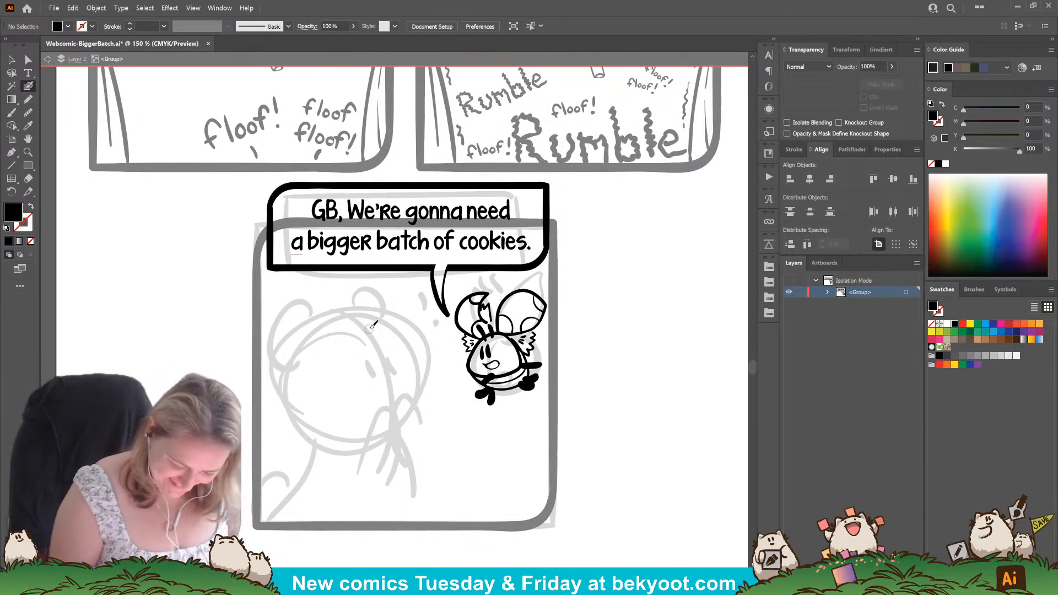
pyautogui.hotkey('ctrl', 'z')
pyautogui.moveTo(374, 318)
pyautogui.mouseDown()
pyautogui.moveTo(337, 317)
pyautogui.moveTo(300, 351)
pyautogui.moveTo(285, 426)
pyautogui.mouseUp()
pyautogui.hotkey('ctrl', 'z')
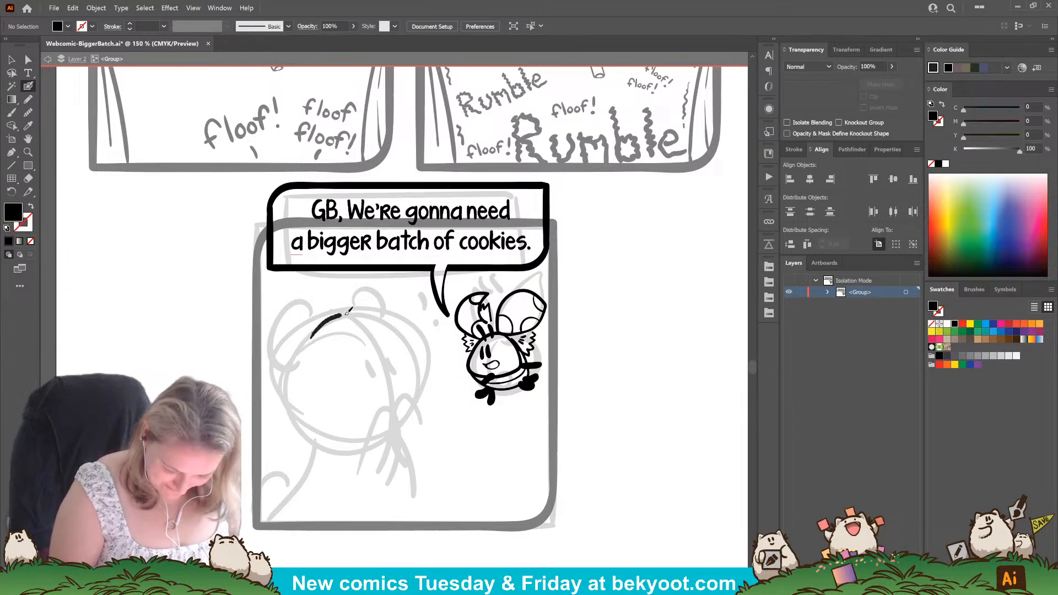
pyautogui.moveTo(400, 339); pyautogui.dragTo(413, 365)
pyautogui.hotkey('ctrl', 'z')
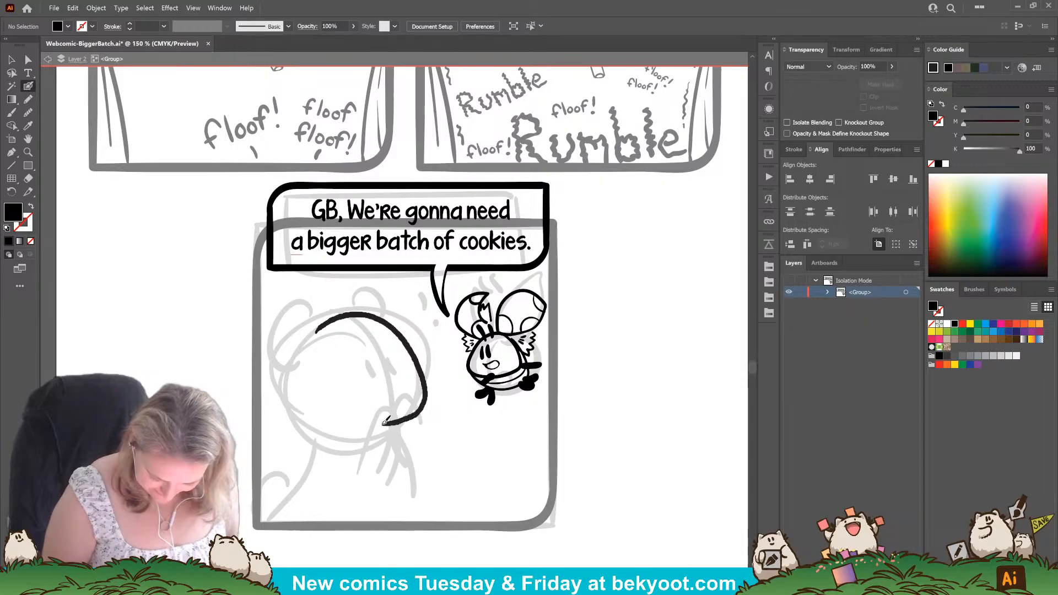
pyautogui.moveTo(312, 433); pyautogui.dragTo(290, 406)
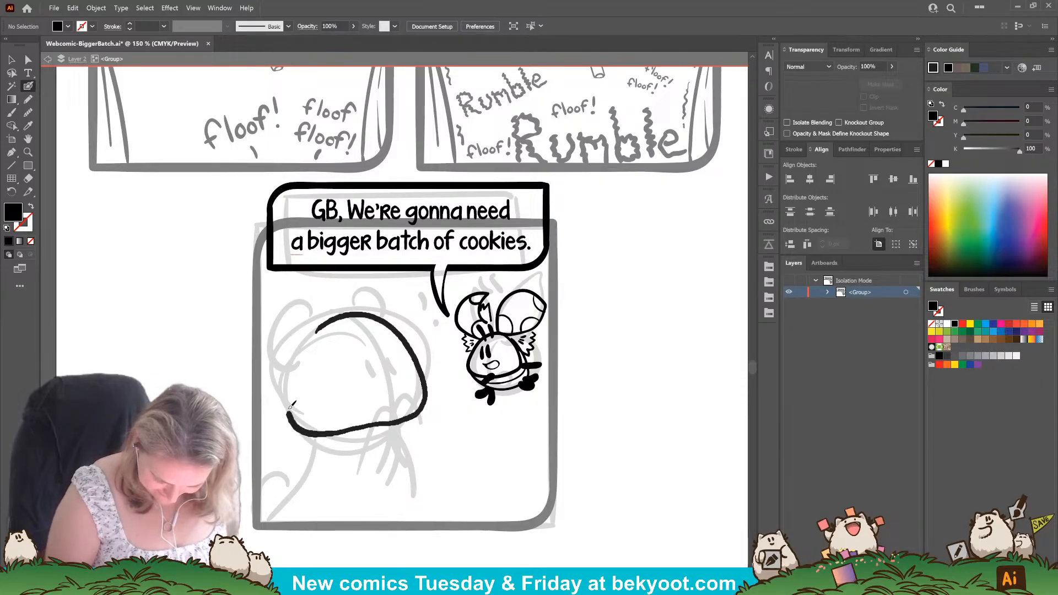
pyautogui.moveTo(336, 319); pyautogui.dragTo(342, 316)
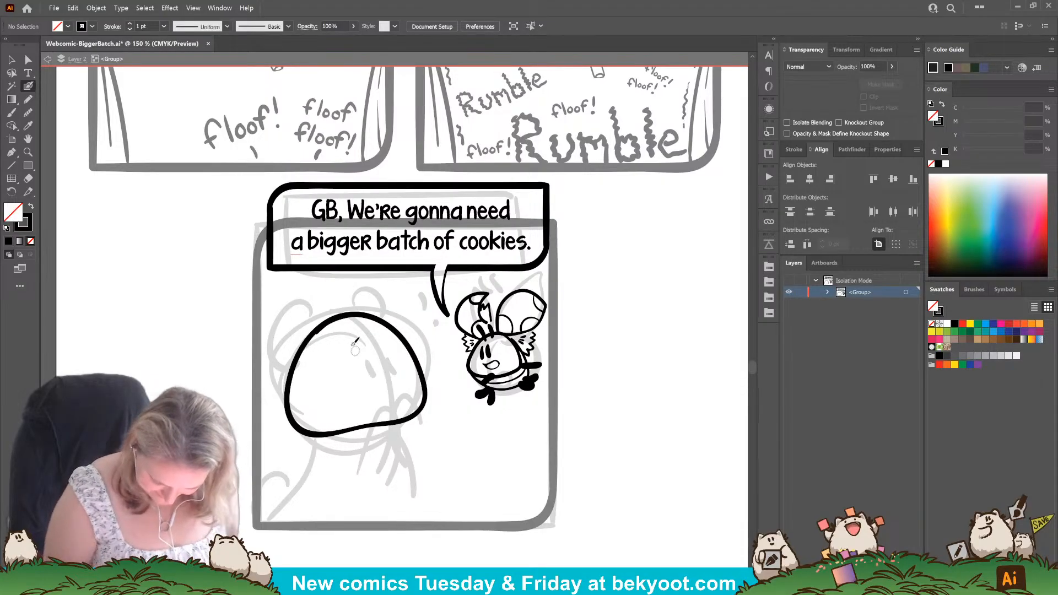
# Smooth the large character's head outline along its upper curve and side.
pyautogui.keyDown('ctrl'); pyautogui.click(347, 314); pyautogui.keyUp('ctrl')
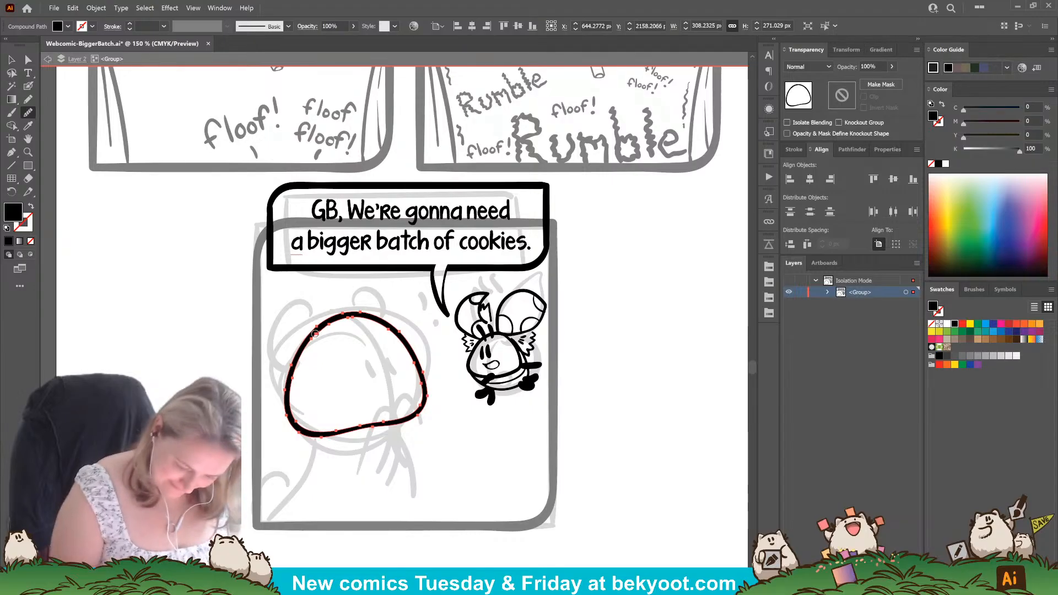
pyautogui.moveTo(315, 334); pyautogui.dragTo(291, 375)
pyautogui.click(29, 86)
pyautogui.hotkey('ctrl', 'shift', 'a')
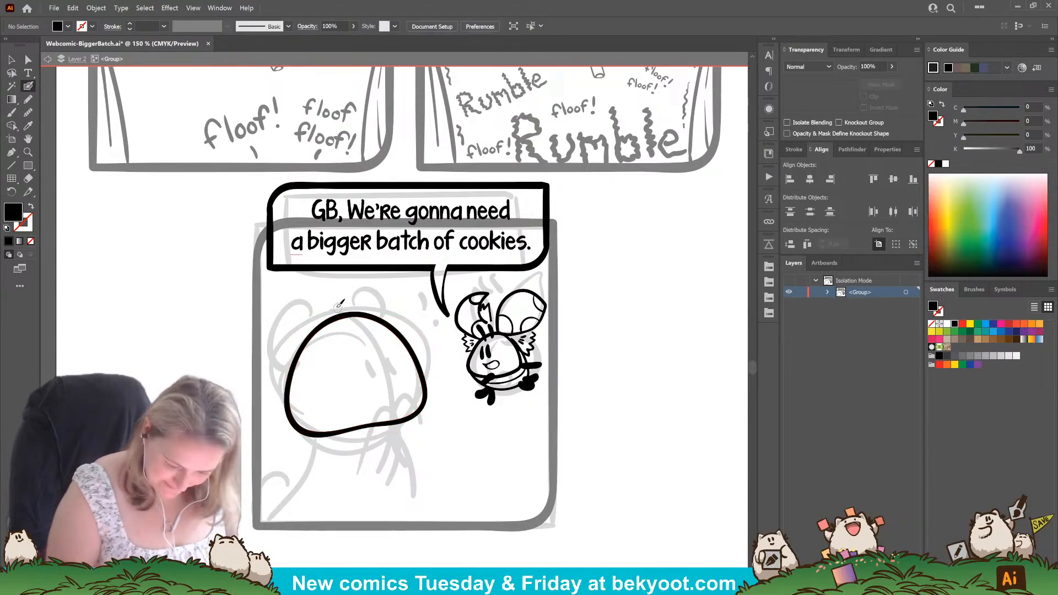
# Draw a curved centre line down the large character's face, undoing unsuitable attempts.
pyautogui.moveTo(344, 315)
pyautogui.mouseDown()
pyautogui.moveTo(378, 347)
pyautogui.moveTo(351, 471)
pyautogui.mouseUp()
pyautogui.hotkey('ctrl', 'z')
pyautogui.moveTo(336, 304); pyautogui.dragTo(362, 457)
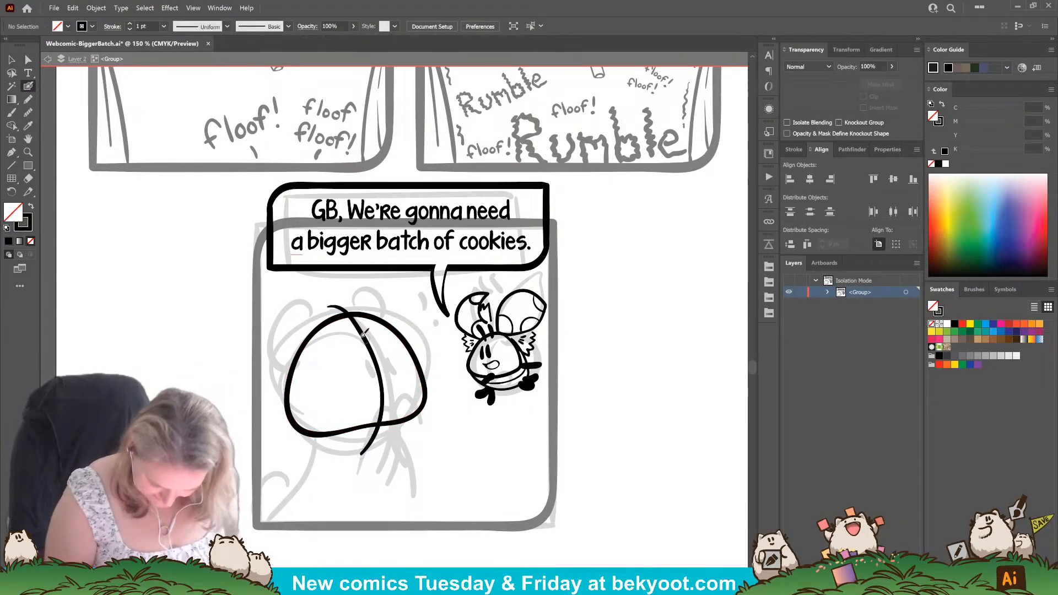
pyautogui.hotkey('ctrl', 'z')
pyautogui.moveTo(338, 303)
pyautogui.mouseDown()
pyautogui.moveTo(378, 373)
pyautogui.moveTo(363, 458)
pyautogui.moveTo(456, 465)
pyautogui.moveTo(468, 479)
pyautogui.moveTo(418, 444)
pyautogui.mouseUp()
# Enlarge the large character's head and centre line, and tilt the head outline slightly, sizing it about 347 × 305 px.
pyautogui.hotkey('ctrl', 'a')
pyautogui.moveTo(439, 310); pyautogui.dragTo(435, 315)
pyautogui.keyDown('ctrl'); pyautogui.click(386, 537); pyautogui.keyUp('ctrl')
pyautogui.moveTo(369, 501); pyautogui.dragTo(391, 469)
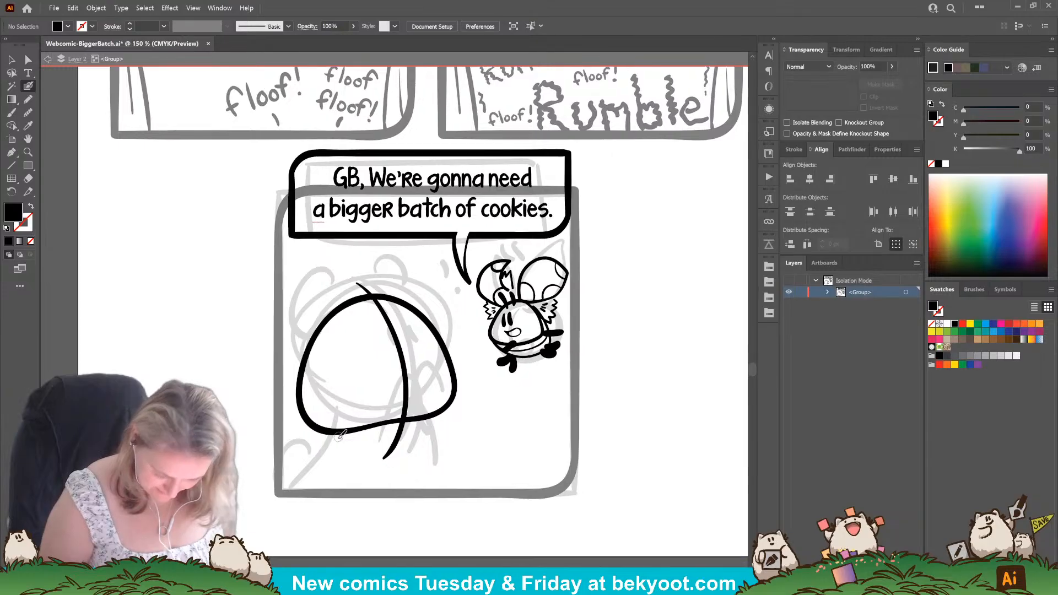
pyautogui.keyDown('ctrl'); pyautogui.click(438, 335); pyautogui.keyUp('ctrl')
pyautogui.moveTo(469, 293)
pyautogui.mouseDown()
pyautogui.moveTo(463, 287)
pyautogui.moveTo(468, 295)
pyautogui.mouseUp()
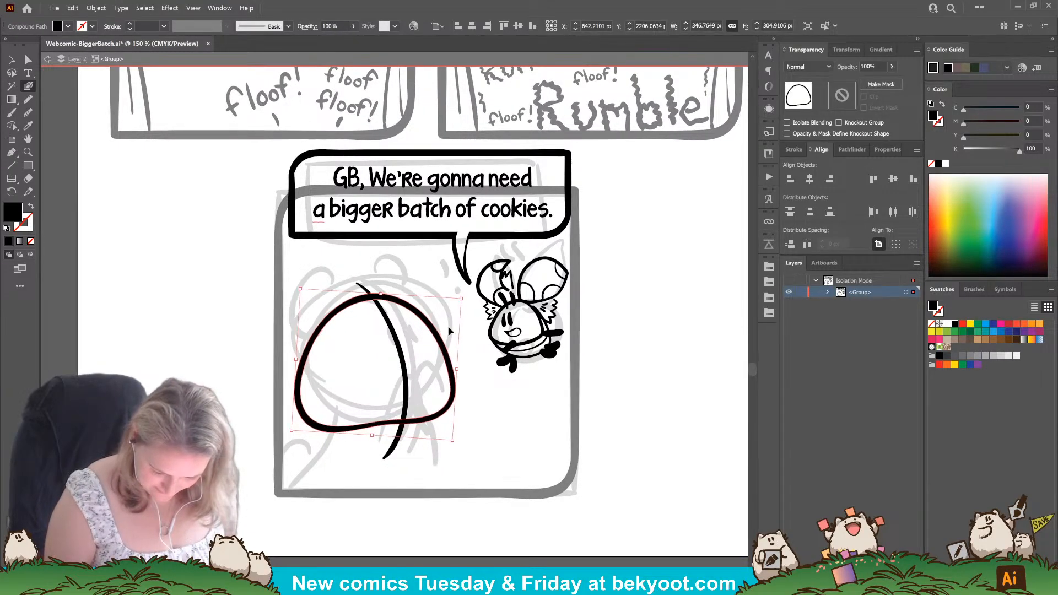
pyautogui.keyDown('ctrl'); pyautogui.click(388, 467); pyautogui.keyUp('ctrl')
pyautogui.moveTo(380, 473); pyautogui.dragTo(399, 459)
# Ink a large drooping ear on each side of the large character's head.
pyautogui.moveTo(365, 294); pyautogui.dragTo(352, 282)
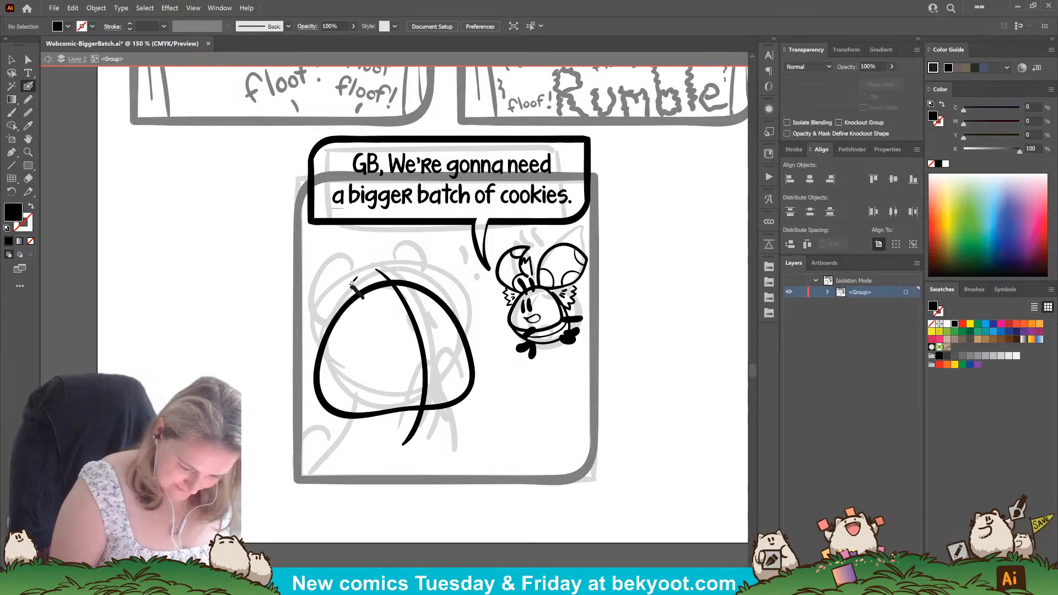
pyautogui.moveTo(310, 362); pyautogui.dragTo(324, 375)
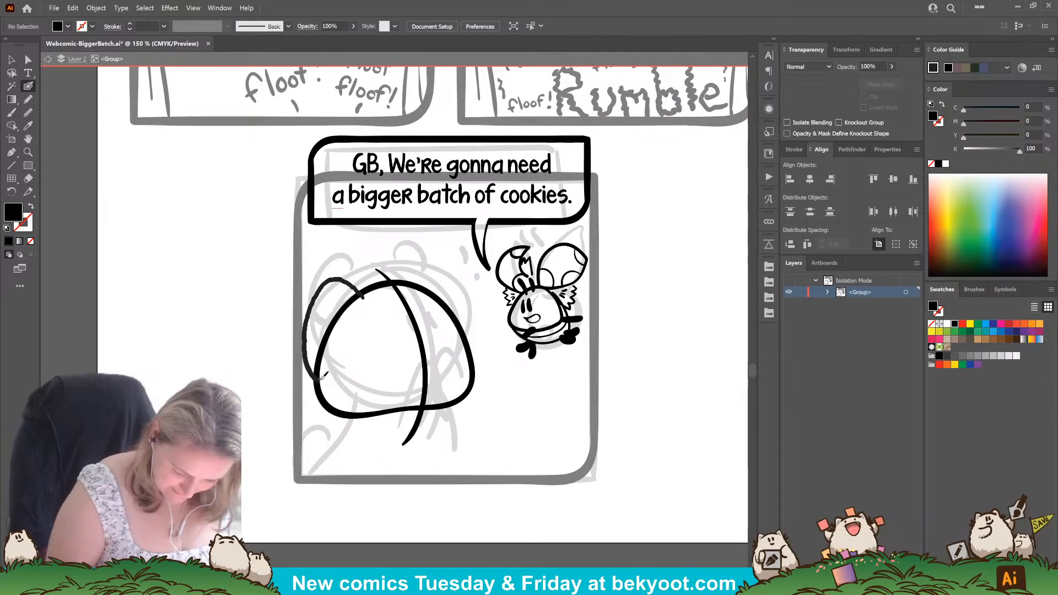
pyautogui.moveTo(365, 297); pyautogui.dragTo(370, 271)
pyautogui.keyDown('ctrl'); pyautogui.click(360, 310); pyautogui.keyUp('ctrl')
pyautogui.moveTo(338, 353); pyautogui.dragTo(335, 353)
pyautogui.keyDown('ctrl'); pyautogui.click(351, 350); pyautogui.keyUp('ctrl')
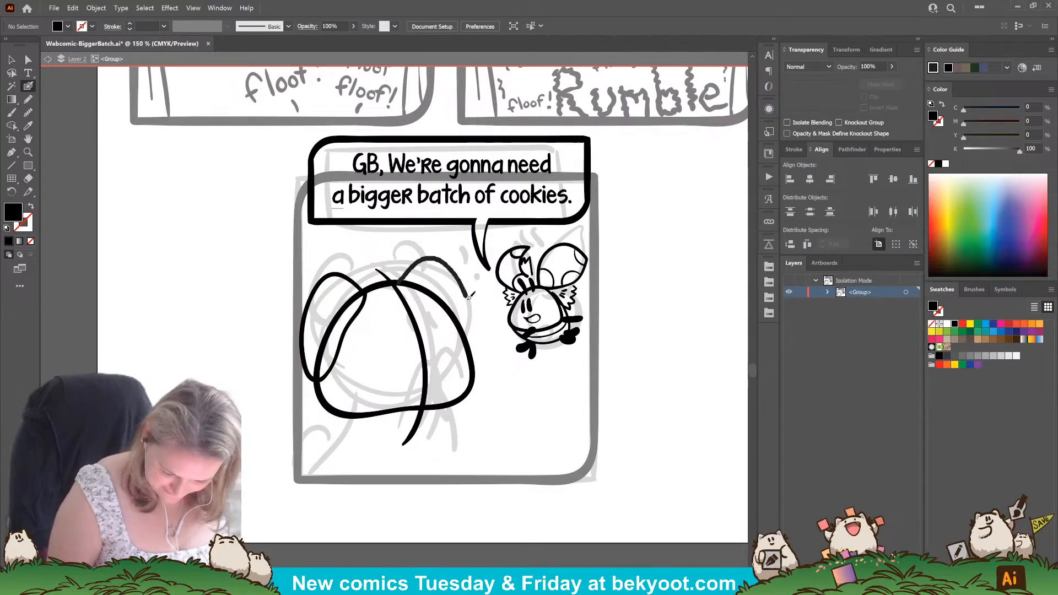
pyautogui.moveTo(469, 297); pyautogui.dragTo(475, 361)
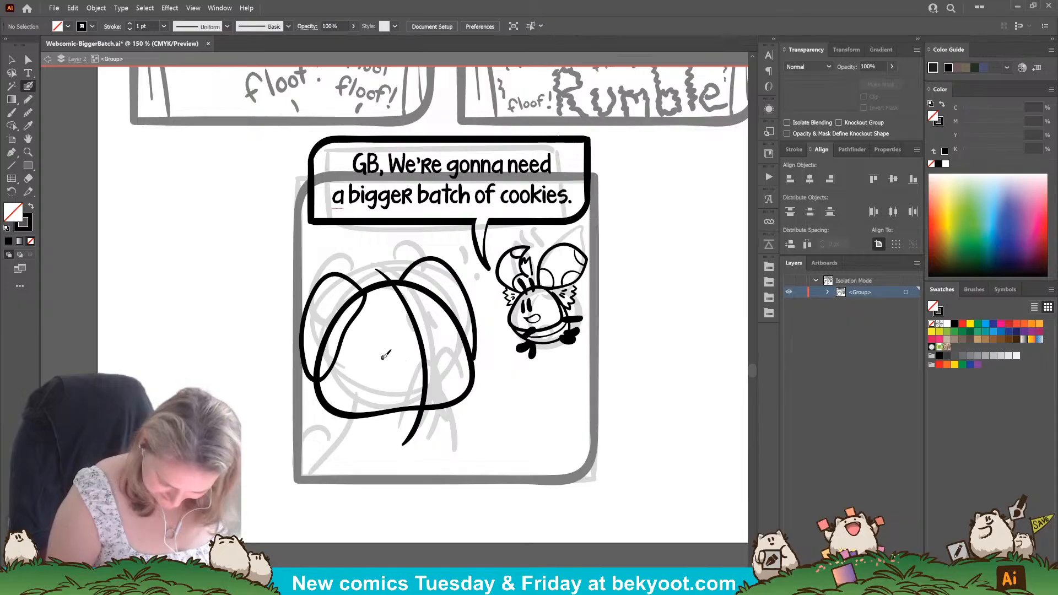
# Draw half-closed eyes with short lines beneath them, and add small curved marks inside both ears of the large character.
pyautogui.hotkey('ctrl', 'z')
pyautogui.moveTo(383, 360)
pyautogui.mouseDown()
pyautogui.moveTo(440, 347)
pyautogui.moveTo(409, 361)
pyautogui.moveTo(443, 359)
pyautogui.mouseUp()
pyautogui.keyDown('ctrl'); pyautogui.click(456, 366); pyautogui.keyUp('ctrl')
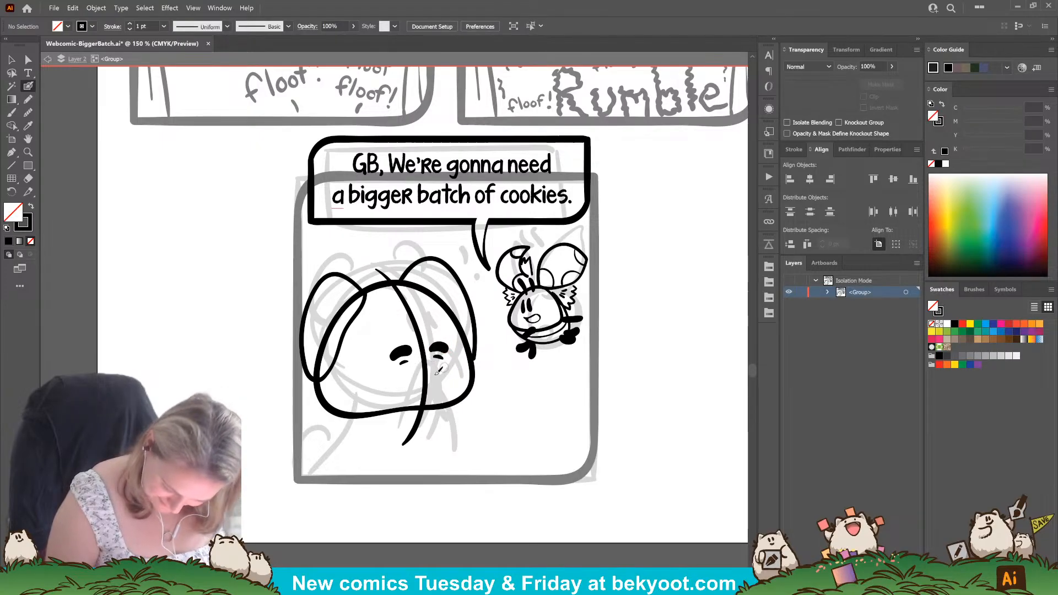
pyautogui.moveTo(350, 321)
pyautogui.mouseDown()
pyautogui.moveTo(336, 319)
pyautogui.moveTo(337, 351)
pyautogui.mouseUp()
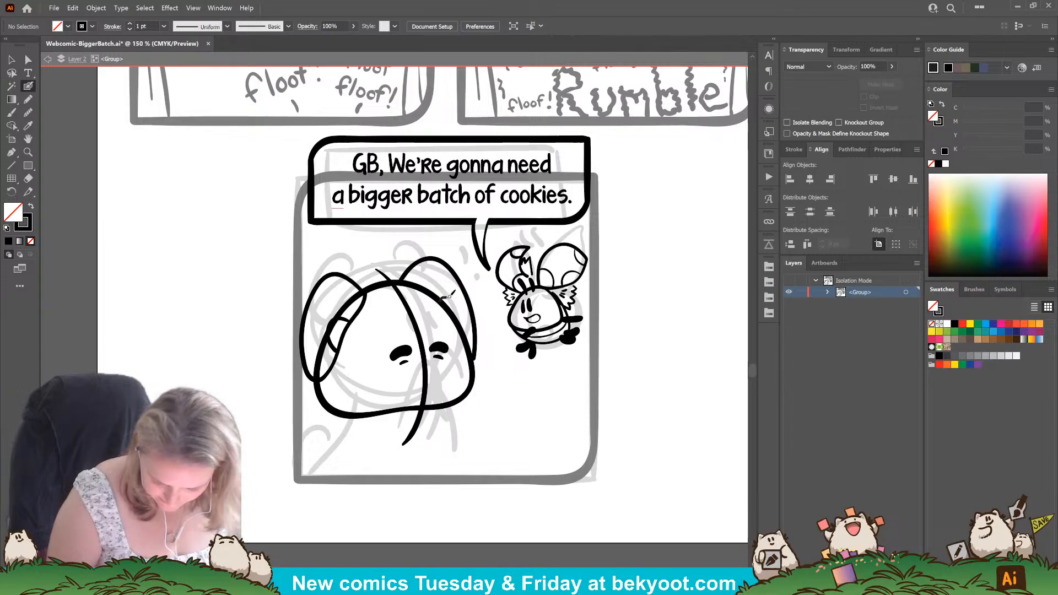
pyautogui.moveTo(436, 291); pyautogui.dragTo(454, 310)
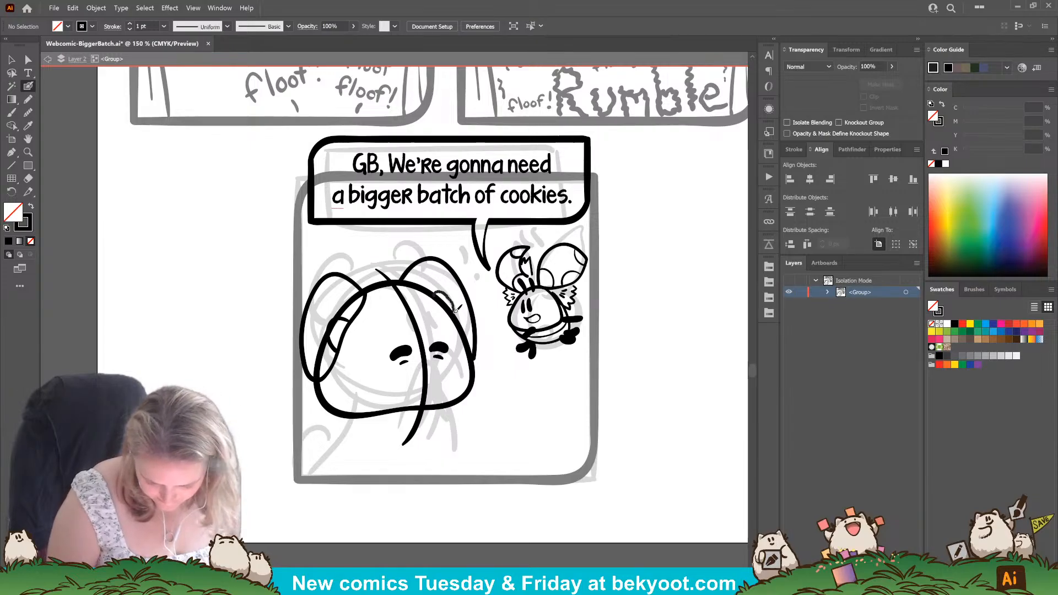
# Narrow the large character's head outline by pulling in the side farthest from the small creature.
pyautogui.keyDown('ctrl'); pyautogui.click(331, 409); pyautogui.keyUp('ctrl')
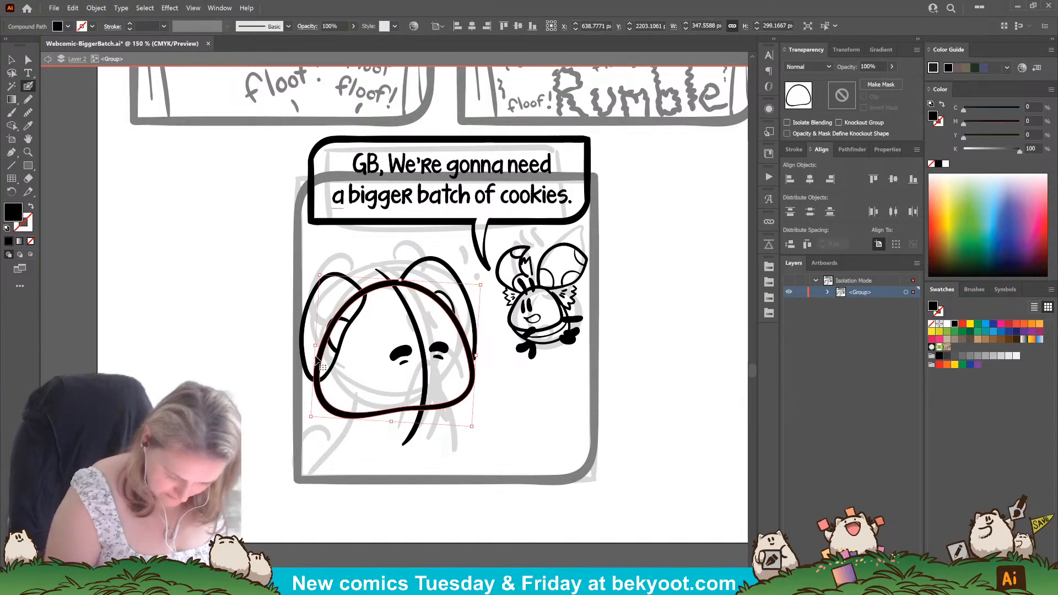
pyautogui.moveTo(315, 345); pyautogui.dragTo(321, 346)
pyautogui.keyDown('ctrl'); pyautogui.click(313, 443); pyautogui.keyUp('ctrl')
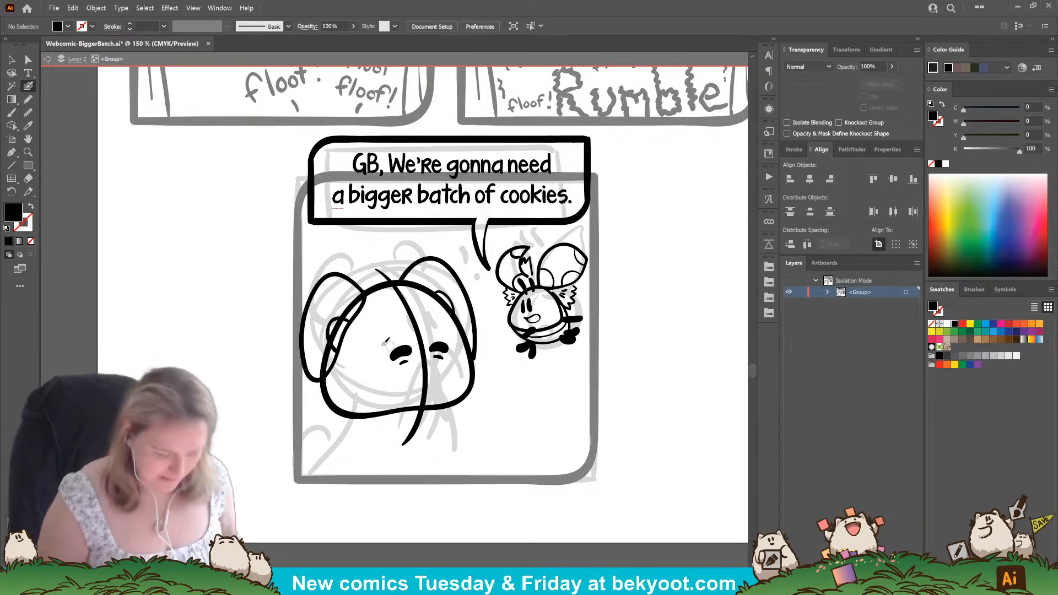
# Tilt the large character's ear farthest from the small creature slightly and move it closer to the head.
pyautogui.keyDown('ctrl'); pyautogui.click(347, 320); pyautogui.keyUp('ctrl')
pyautogui.keyDown('ctrl'); pyautogui.keyDown('shift'); pyautogui.click(356, 312); pyautogui.keyUp('shift'); pyautogui.keyUp('ctrl')
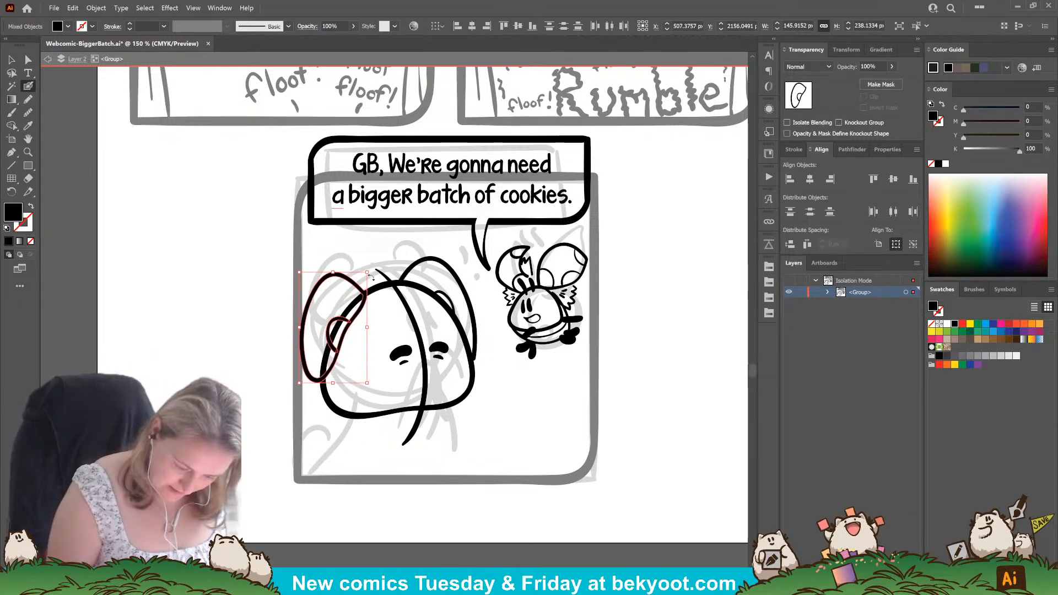
pyautogui.moveTo(372, 279); pyautogui.dragTo(359, 314)
pyautogui.keyDown('ctrl'); pyautogui.click(314, 453); pyautogui.keyUp('ctrl')
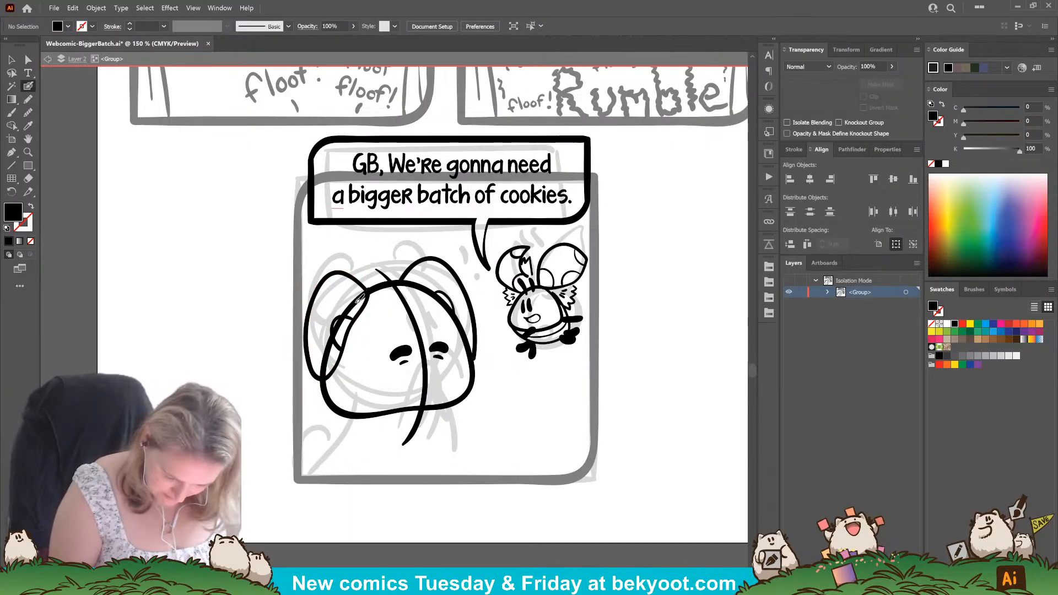
# Redraw the lower head outline farther in on the side away from the small creature, and erase the old line there.
pyautogui.moveTo(333, 369)
pyautogui.mouseDown()
pyautogui.moveTo(368, 410)
pyautogui.moveTo(390, 408)
pyautogui.mouseUp()
pyautogui.hotkey('shift', 'x')
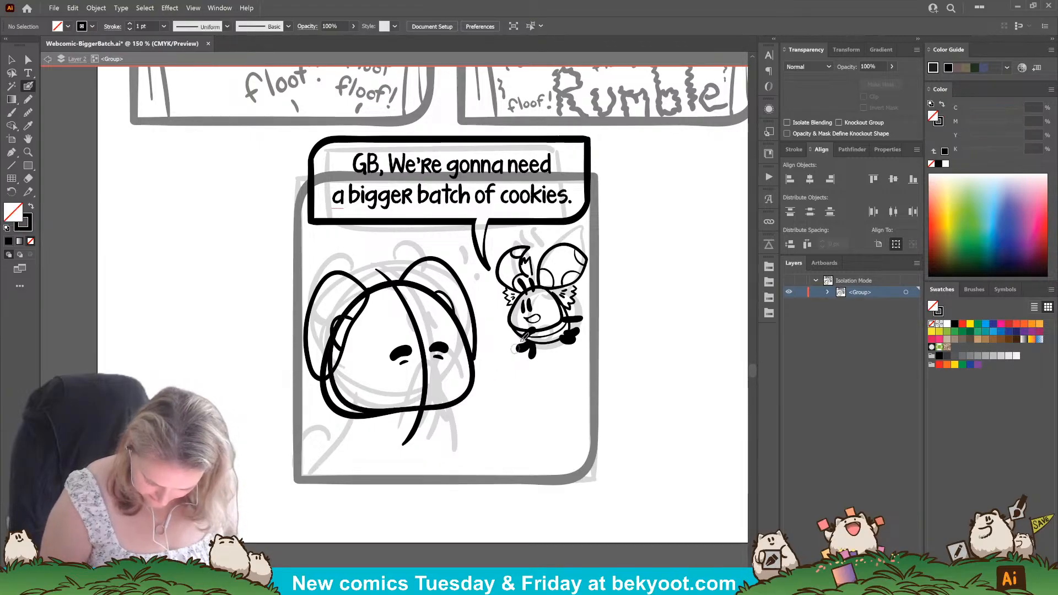
pyautogui.keyDown('ctrl'); pyautogui.click(341, 411); pyautogui.keyUp('ctrl')
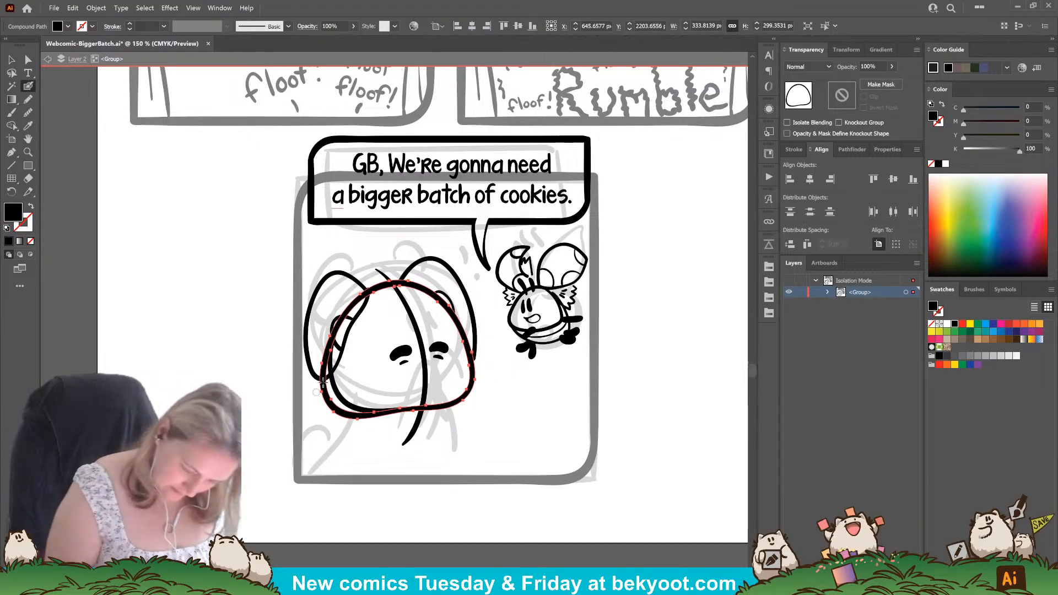
pyautogui.moveTo(324, 370)
pyautogui.mouseDown()
pyautogui.moveTo(333, 330)
pyautogui.moveTo(359, 296)
pyautogui.mouseUp()
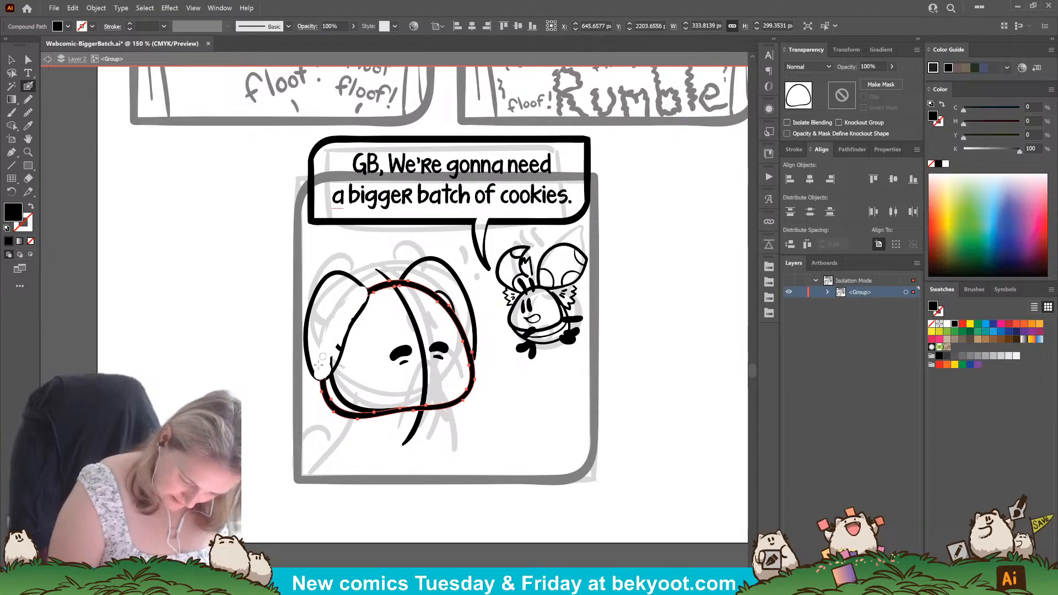
pyautogui.moveTo(323, 388)
pyautogui.mouseDown()
pyautogui.moveTo(339, 417)
pyautogui.moveTo(418, 417)
pyautogui.mouseUp()
pyautogui.hotkey('ctrl', 'shift', 'a')
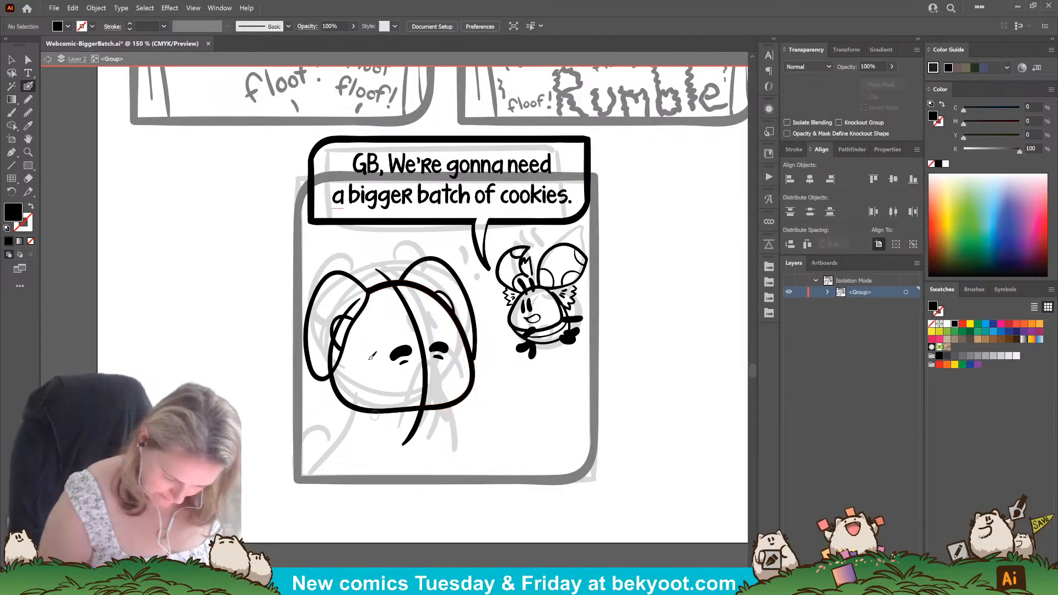
# Fade the outline of the ear farthest from the small creature to 40% opacity as a tracing guide.
pyautogui.keyDown('ctrl'); pyautogui.click(339, 348); pyautogui.keyUp('ctrl')
pyautogui.keyDown('ctrl'); pyautogui.keyDown('shift'); pyautogui.click(359, 310); pyautogui.keyUp('shift'); pyautogui.keyUp('ctrl')
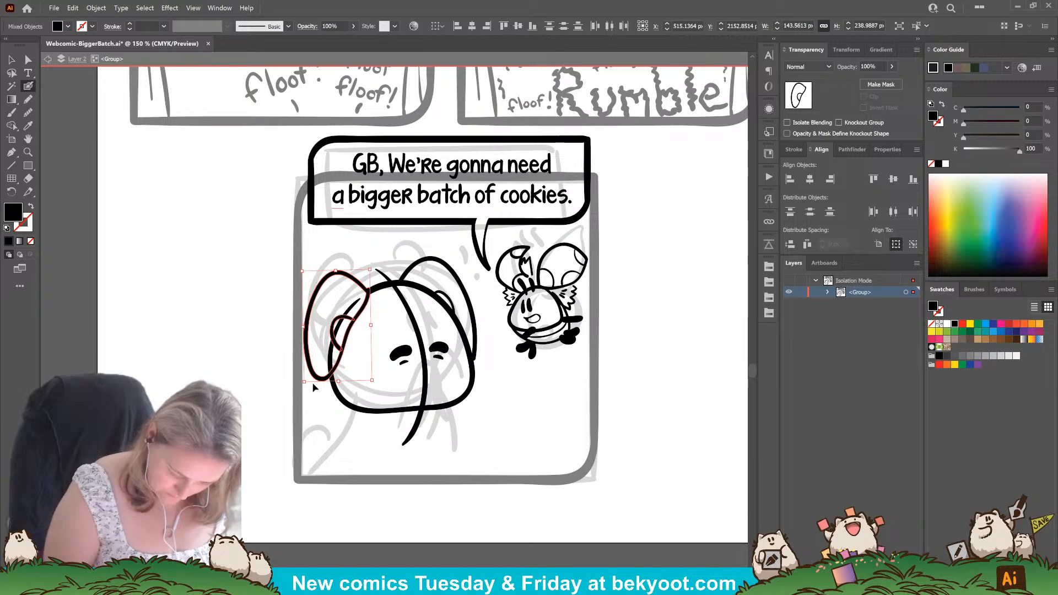
pyautogui.hotkey('ctrl', 'shift', 'a')
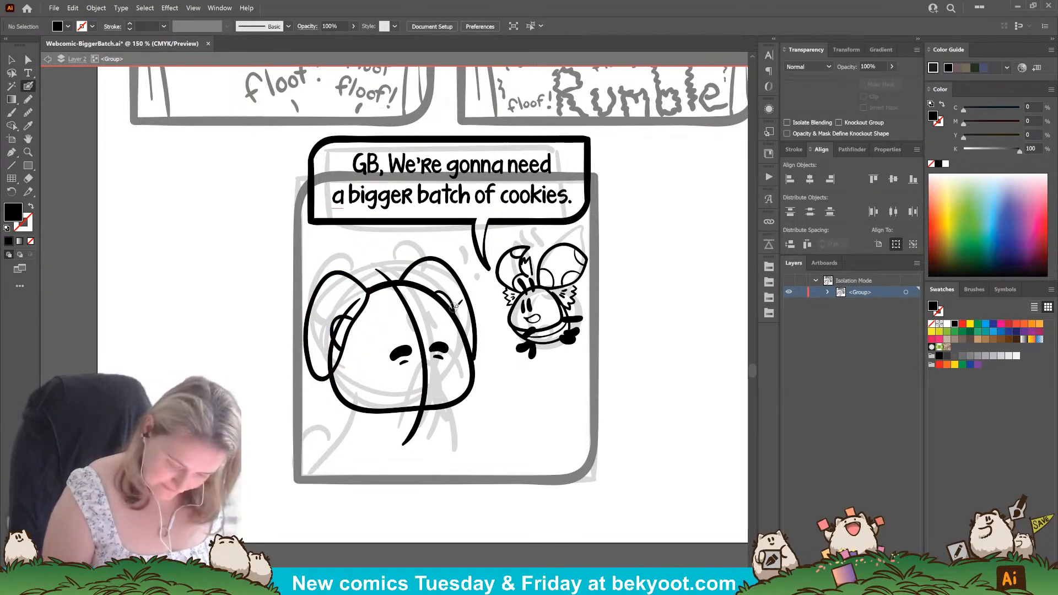
pyautogui.keyDown('ctrl'); pyautogui.click(364, 310); pyautogui.keyUp('ctrl')
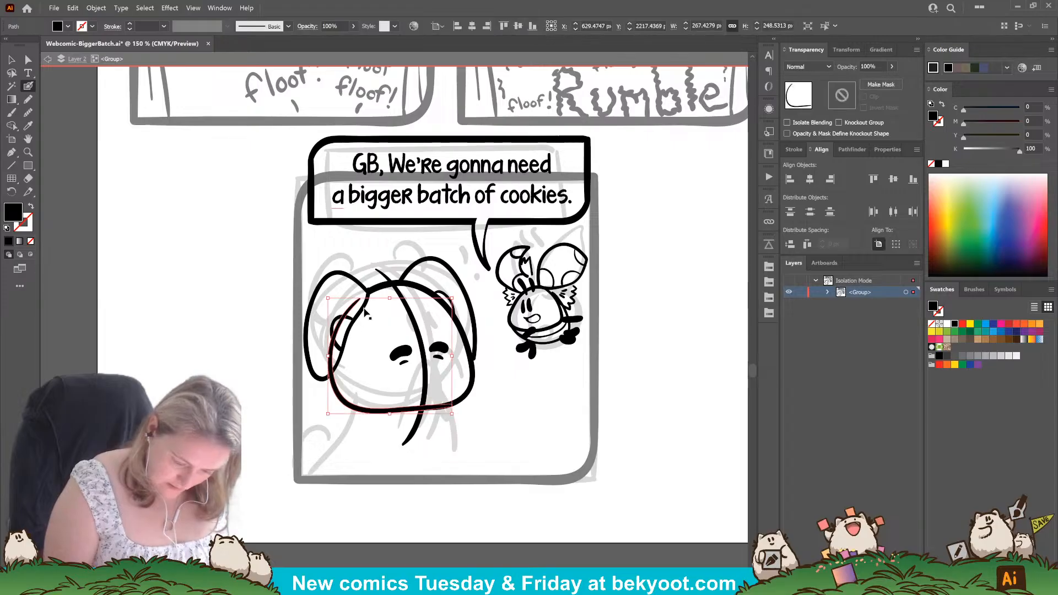
pyautogui.keyDown('ctrl'); pyautogui.keyDown('shift'); pyautogui.click(337, 387); pyautogui.keyUp('shift'); pyautogui.keyUp('ctrl')
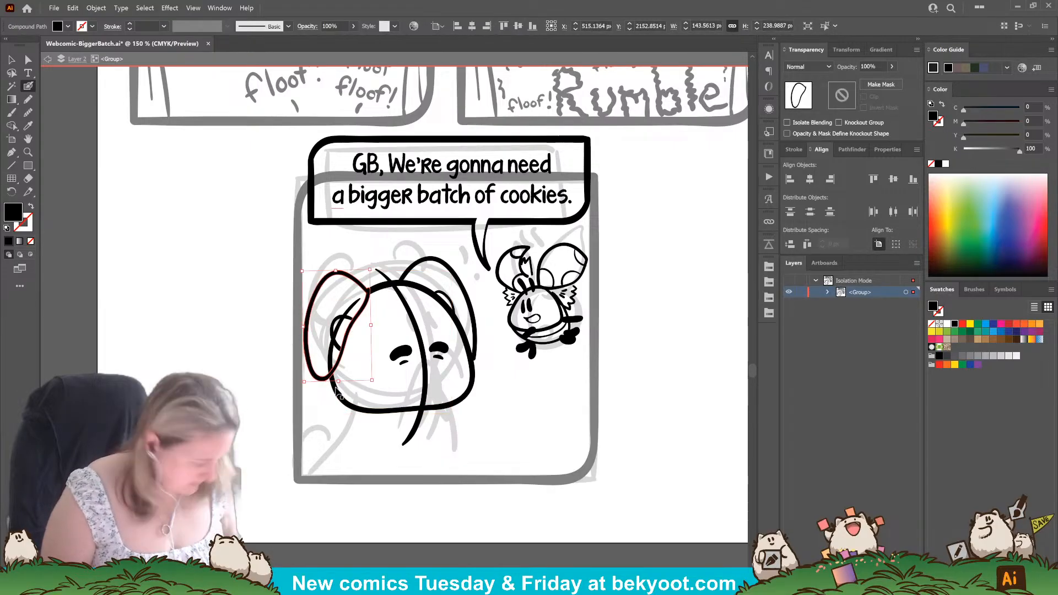
pyautogui.click(876, 67)
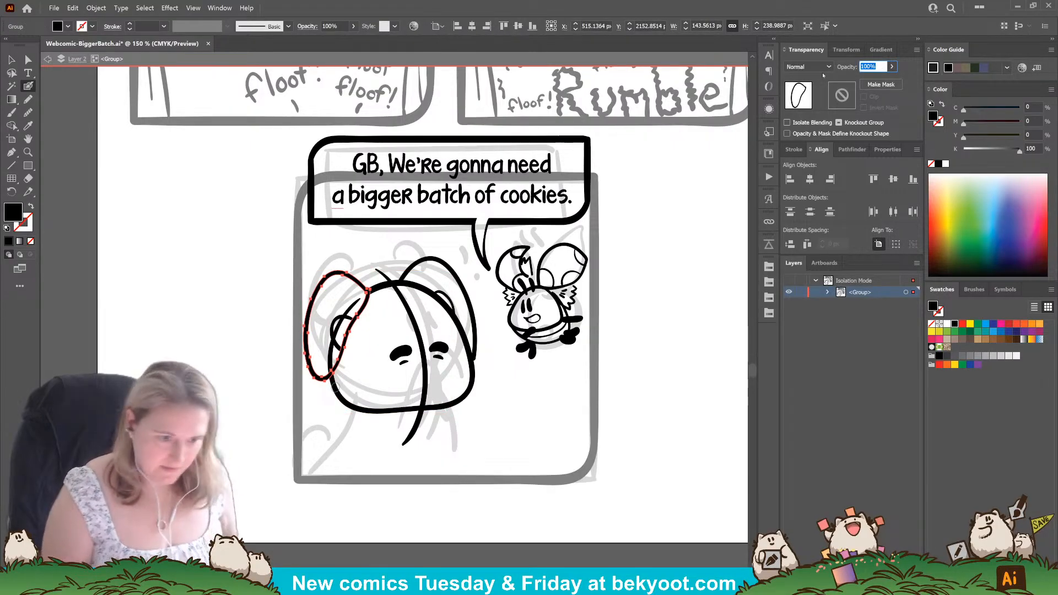
pyautogui.write('4')
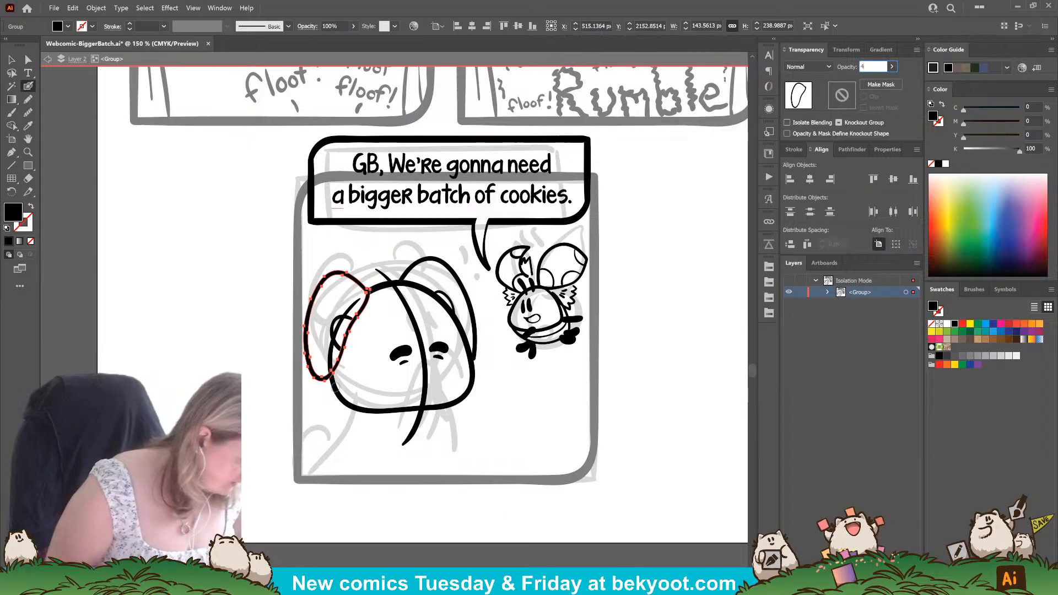
pyautogui.write('0')
pyautogui.press('Return')
pyautogui.keyDown('ctrl'); pyautogui.click(250, 490); pyautogui.keyUp('ctrl')
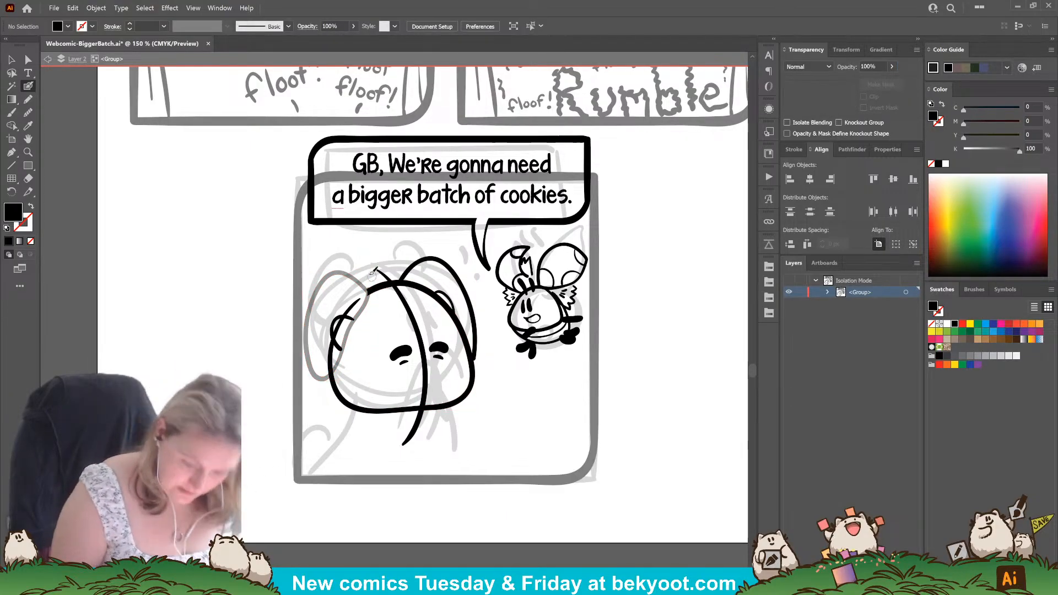
# Redraw the faded ear's outline in solid black and replace its inner curve with a new one.
pyautogui.moveTo(369, 290)
pyautogui.mouseDown()
pyautogui.moveTo(333, 276)
pyautogui.moveTo(315, 294)
pyautogui.moveTo(308, 349)
pyautogui.moveTo(323, 377)
pyautogui.moveTo(343, 369)
pyautogui.moveTo(371, 283)
pyautogui.mouseUp()
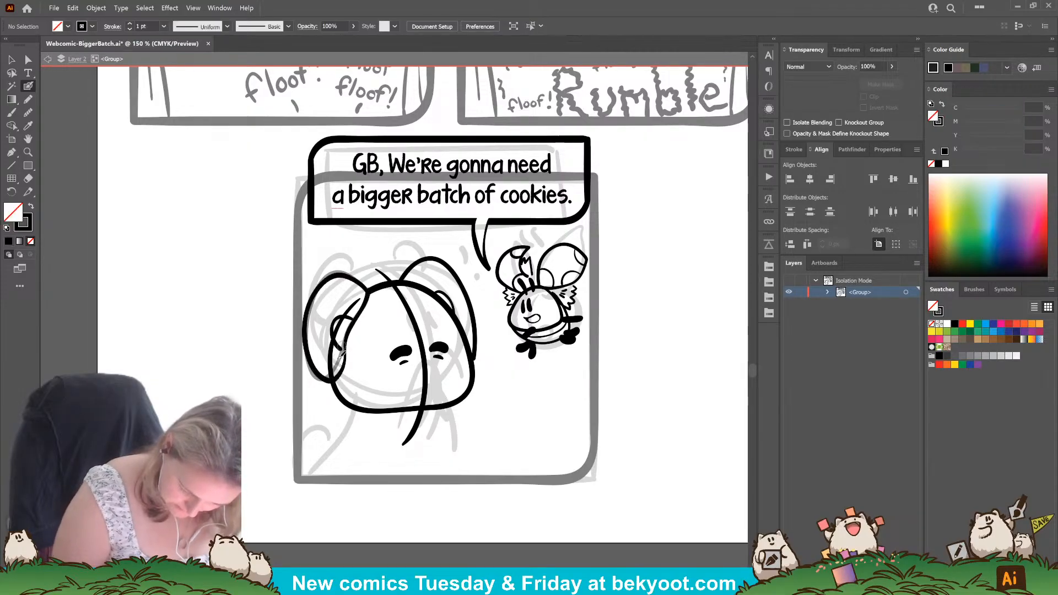
pyautogui.hotkey('ctrl', 'shift', 'a')
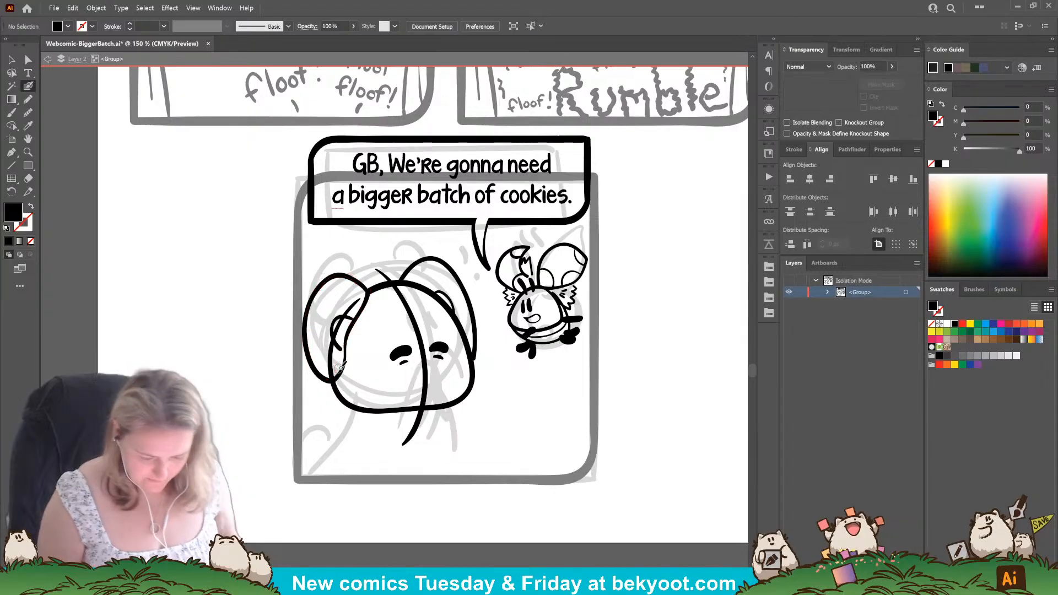
pyautogui.keyDown('ctrl'); pyautogui.click(338, 345); pyautogui.keyUp('ctrl')
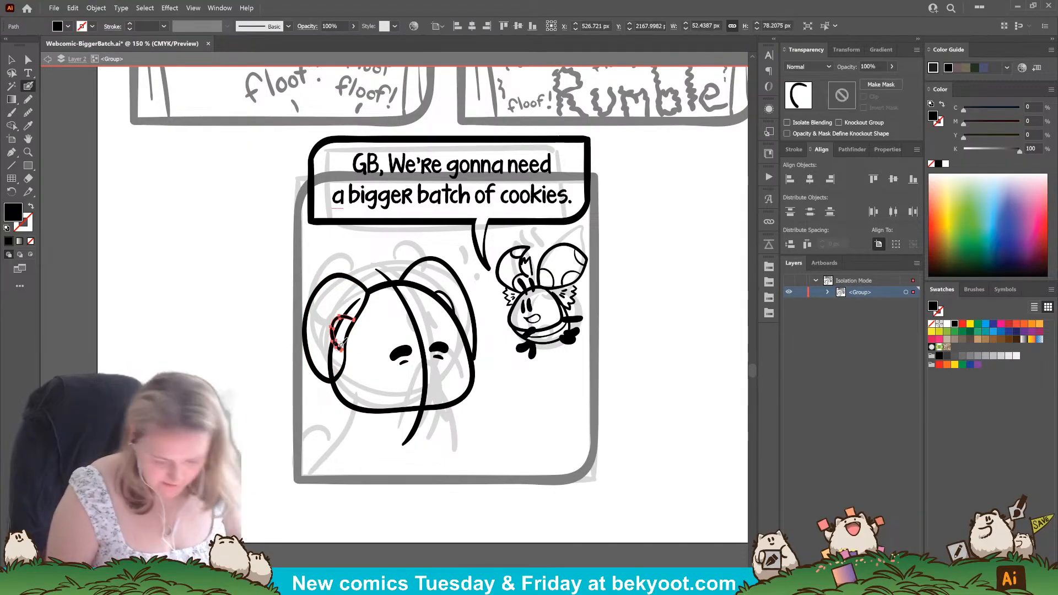
pyautogui.press('Delete')
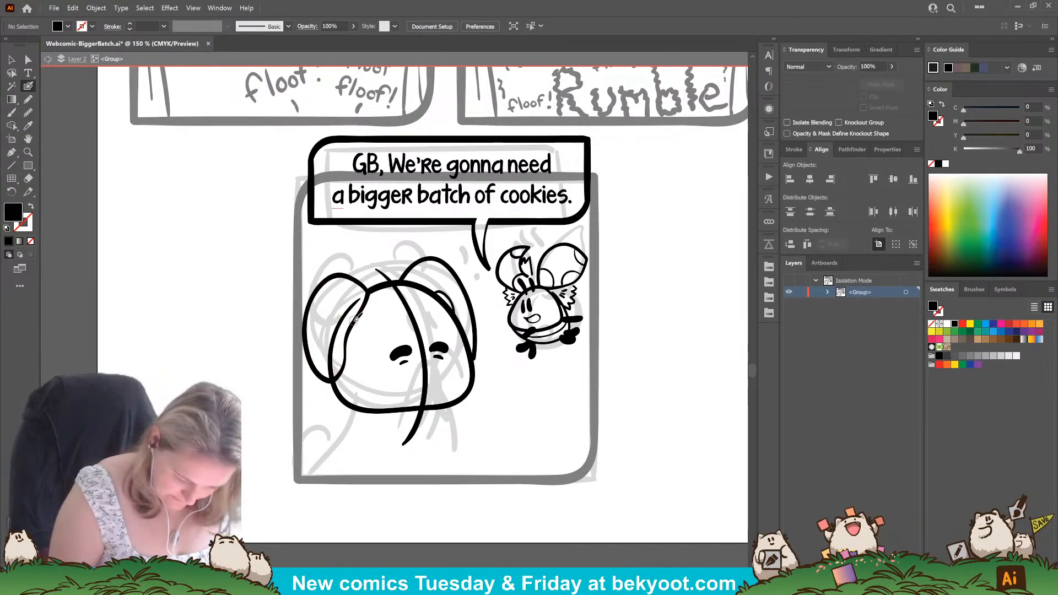
pyautogui.moveTo(357, 313); pyautogui.dragTo(339, 342)
pyautogui.hotkey('shift', 'x')
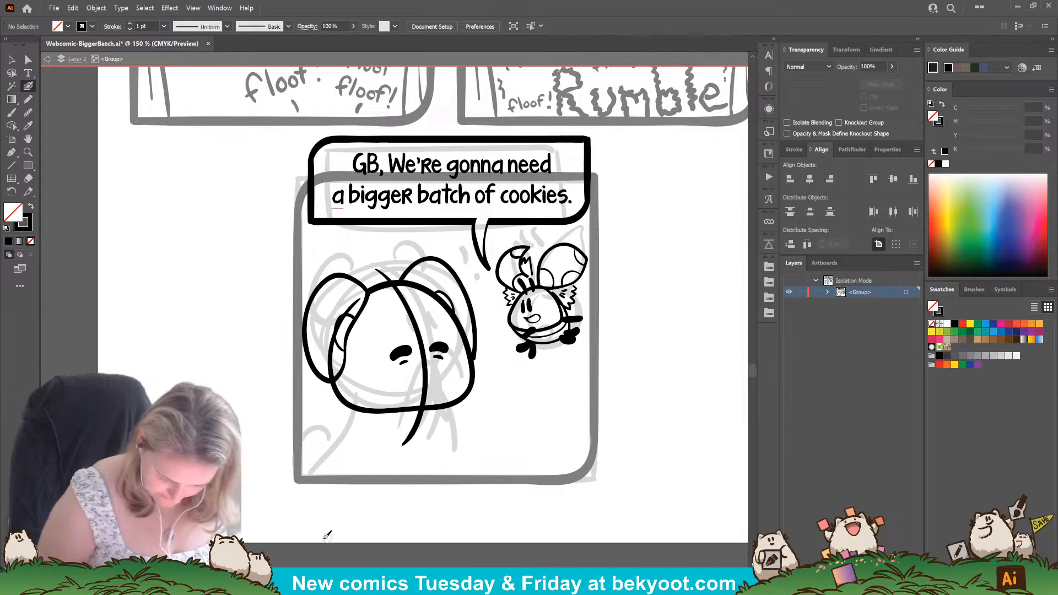
# Scale the redrawn ear and its inner curve down slightly.
pyautogui.keyDown('ctrl'); pyautogui.click(339, 346); pyautogui.keyUp('ctrl')
pyautogui.keyDown('ctrl'); pyautogui.keyDown('shift'); pyautogui.click(330, 381); pyautogui.keyUp('shift'); pyautogui.keyUp('ctrl')
pyautogui.moveTo(302, 383); pyautogui.dragTo(304, 379)
pyautogui.keyDown('ctrl'); pyautogui.click(265, 451); pyautogui.keyUp('ctrl')
# Delete the large character's ear nearest the small creature, together with its inner curve.
pyautogui.moveTo(313, 479); pyautogui.dragTo(357, 458)
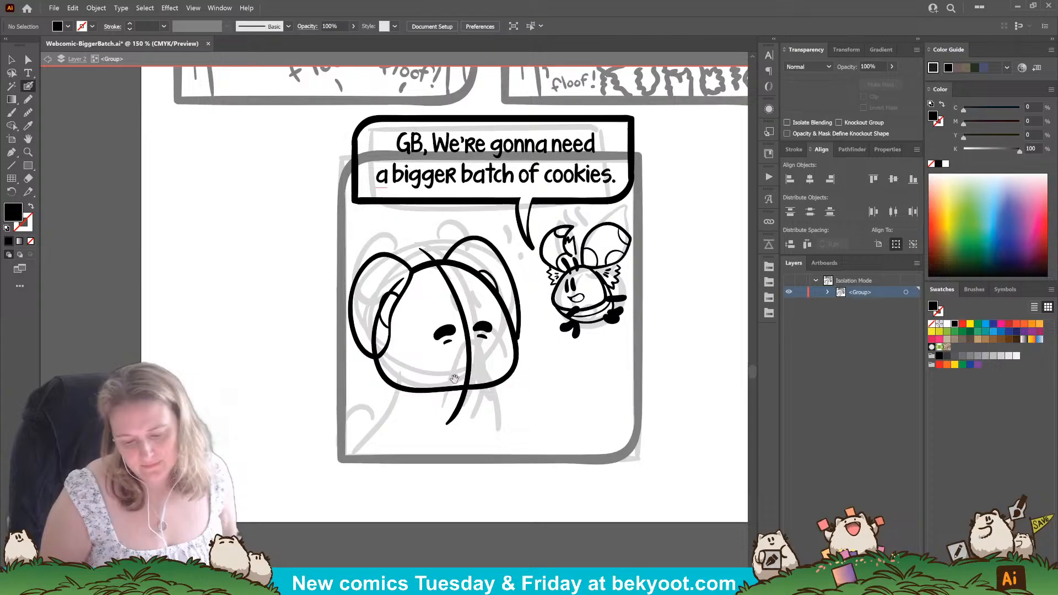
pyautogui.keyDown('ctrl'); pyautogui.click(496, 283); pyautogui.keyUp('ctrl')
pyautogui.keyDown('ctrl'); pyautogui.keyDown('shift'); pyautogui.click(514, 283); pyautogui.keyUp('shift'); pyautogui.keyUp('ctrl')
pyautogui.press('Delete')
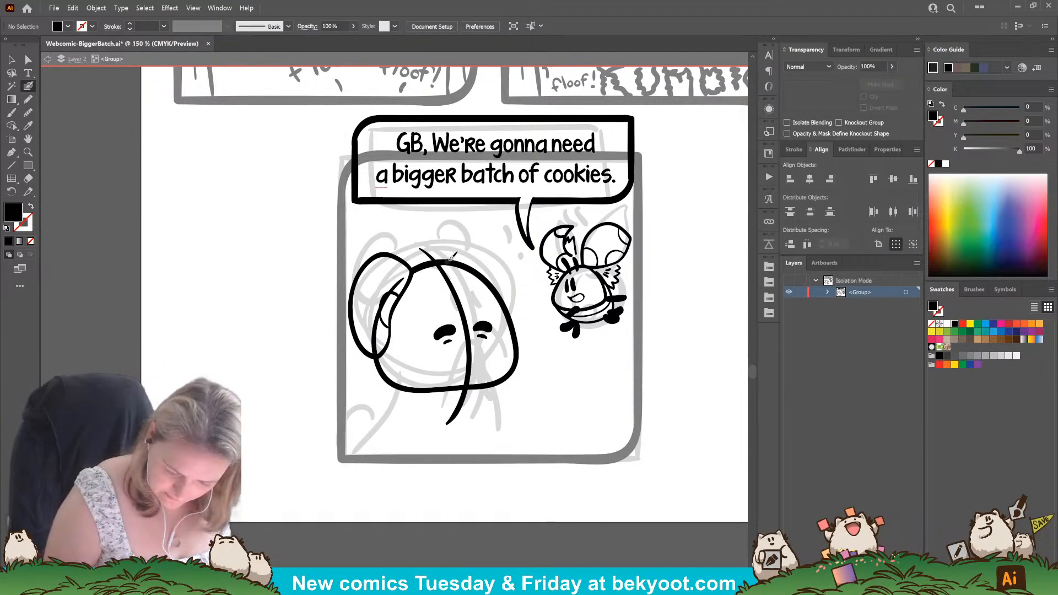
pyautogui.hotkey('shift', 'x')
pyautogui.hotkey('shift', 'x')
pyautogui.moveTo(450, 260)
pyautogui.mouseDown()
pyautogui.moveTo(473, 237)
pyautogui.moveTo(499, 247)
pyautogui.moveTo(524, 289)
pyautogui.moveTo(524, 324)
pyautogui.mouseUp()
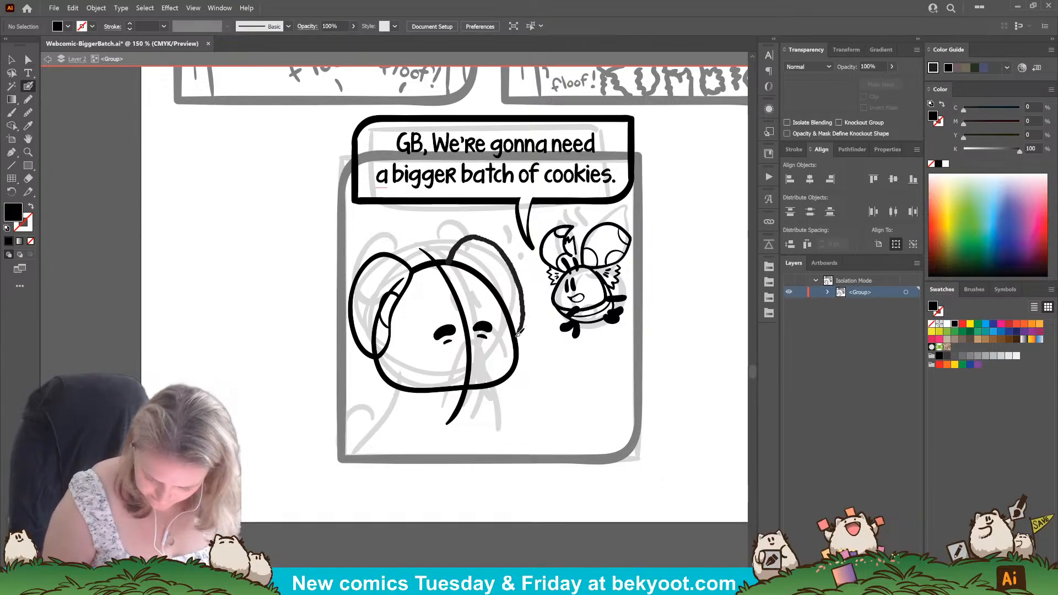
pyautogui.hotkey('shift', 'x')
pyautogui.hotkey('shift', 'x')
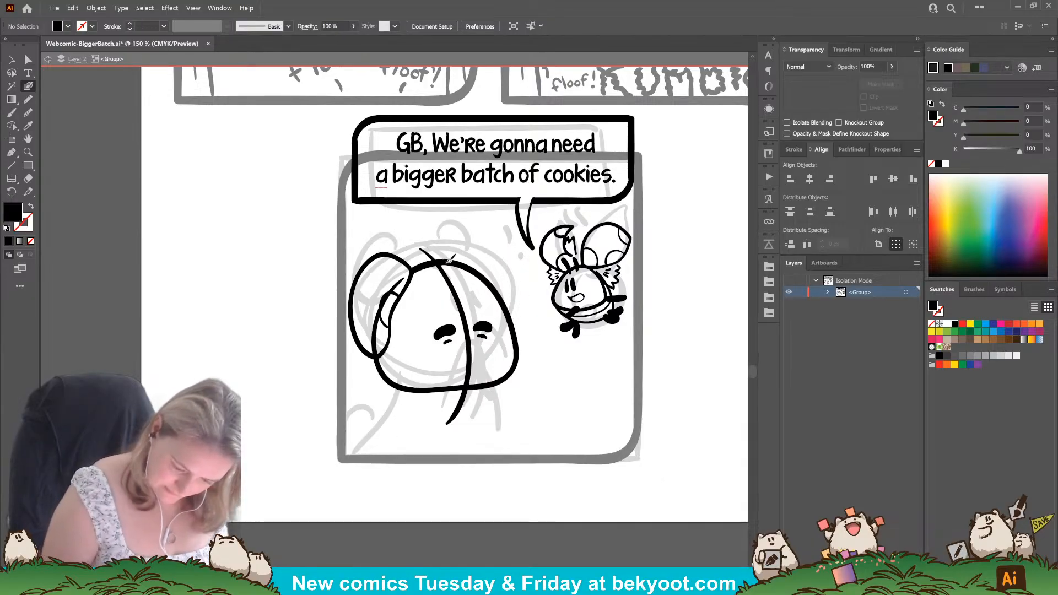
pyautogui.moveTo(447, 259)
pyautogui.mouseDown()
pyautogui.moveTo(475, 240)
pyautogui.moveTo(499, 263)
pyautogui.moveTo(517, 330)
pyautogui.mouseUp()
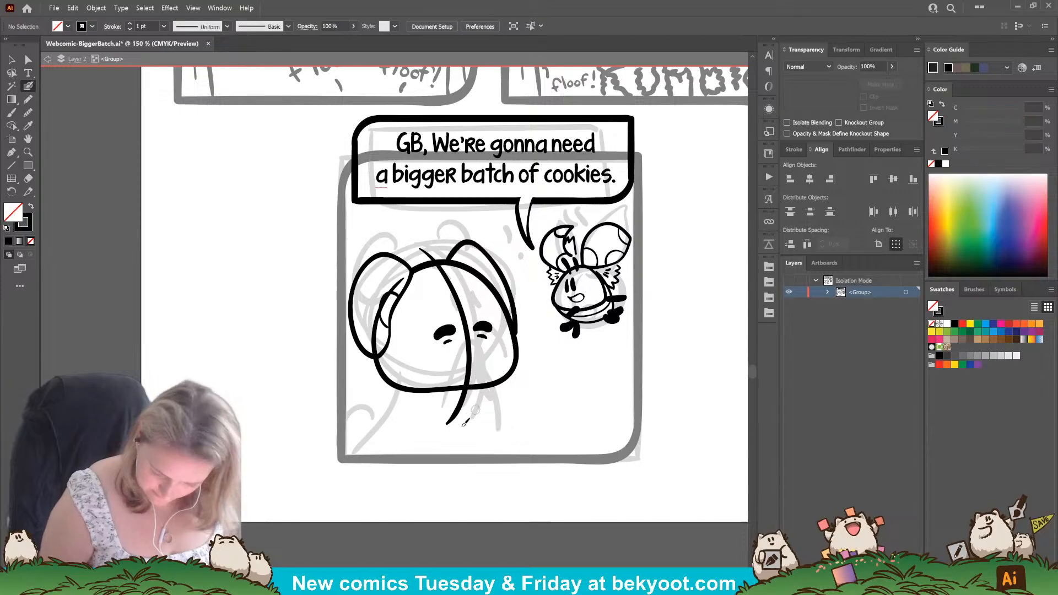
pyautogui.hotkey('ctrl', 'z')
# Ink a narrower ear on the side nearest the small creature, and nudge the eyes and centre line slightly up toward it.
pyautogui.moveTo(446, 259)
pyautogui.mouseDown()
pyautogui.moveTo(464, 241)
pyautogui.moveTo(486, 242)
pyautogui.moveTo(507, 268)
pyautogui.moveTo(512, 334)
pyautogui.mouseUp()
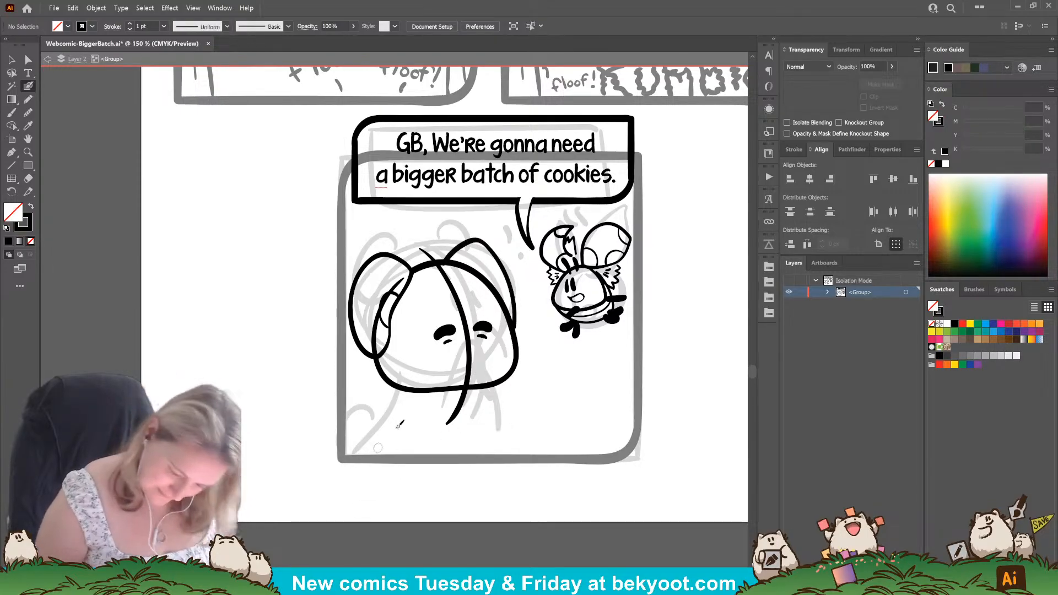
pyautogui.moveTo(446, 332); pyautogui.dragTo(489, 320)
pyautogui.keyDown('ctrl'); pyautogui.click(523, 342); pyautogui.keyUp('ctrl')
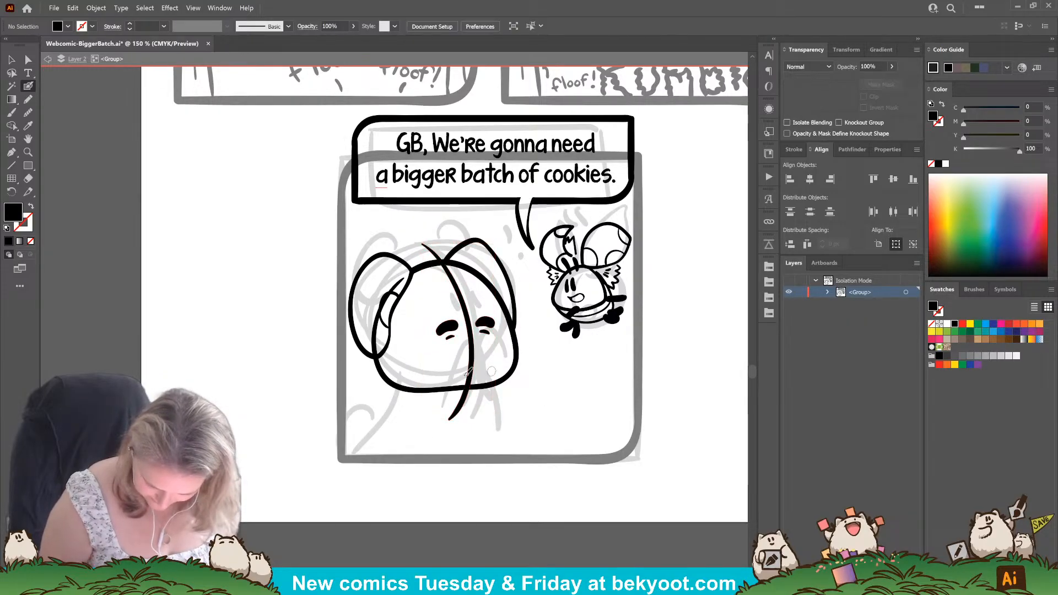
# Draw a small smile, raised hands overlapping the chin, and a back line sloping from the head to the panel's lower edge.
pyautogui.hotkey('shift', 'x')
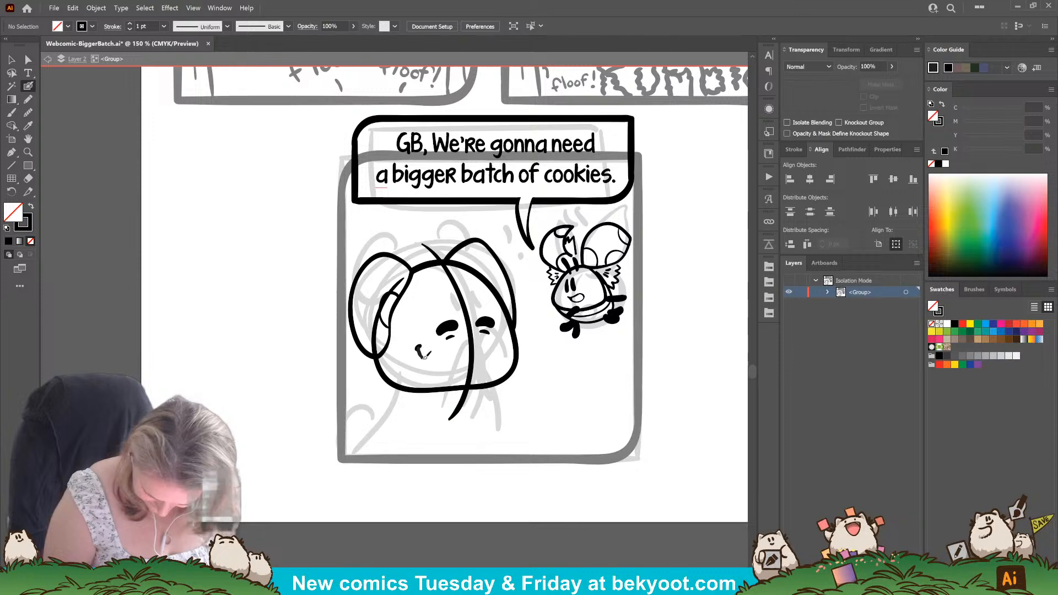
pyautogui.moveTo(423, 358); pyautogui.dragTo(434, 367)
pyautogui.moveTo(408, 408)
pyautogui.mouseDown()
pyautogui.moveTo(445, 396)
pyautogui.moveTo(435, 447)
pyautogui.mouseUp()
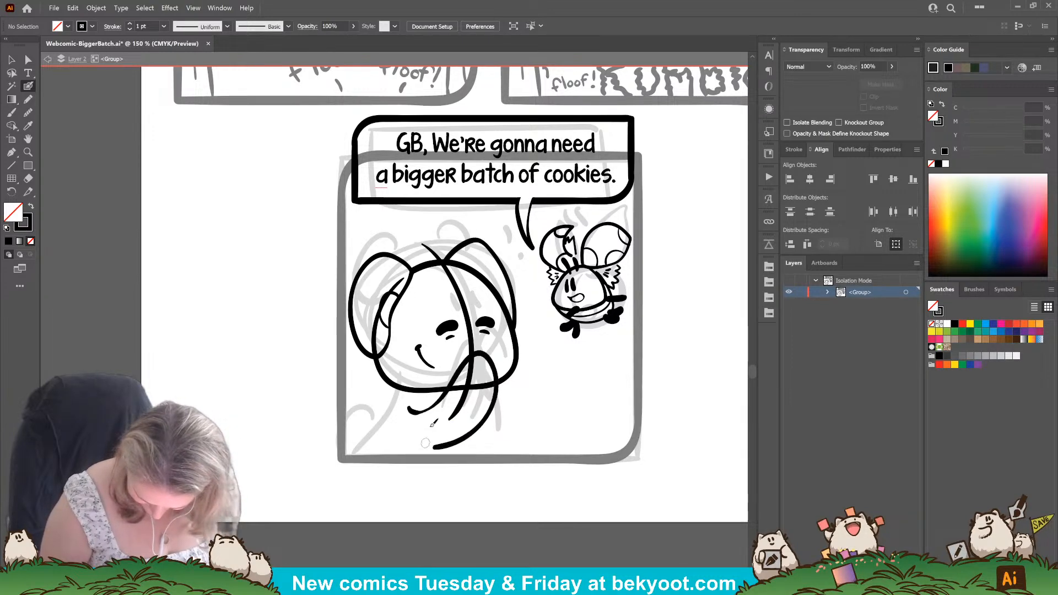
pyautogui.moveTo(490, 359)
pyautogui.mouseDown()
pyautogui.moveTo(512, 364)
pyautogui.moveTo(504, 435)
pyautogui.mouseUp()
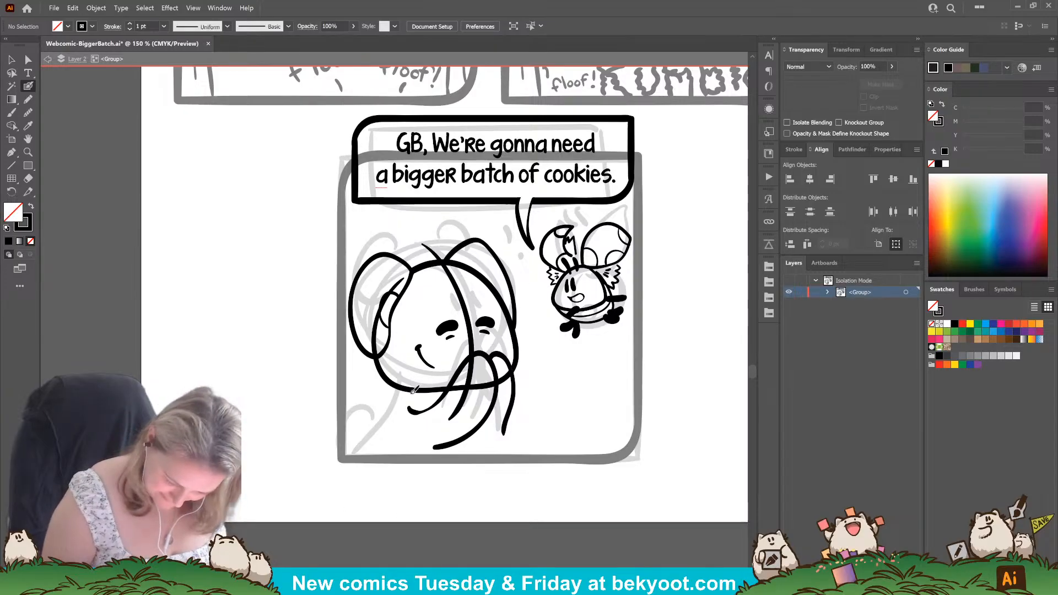
pyautogui.moveTo(417, 385); pyautogui.dragTo(358, 454)
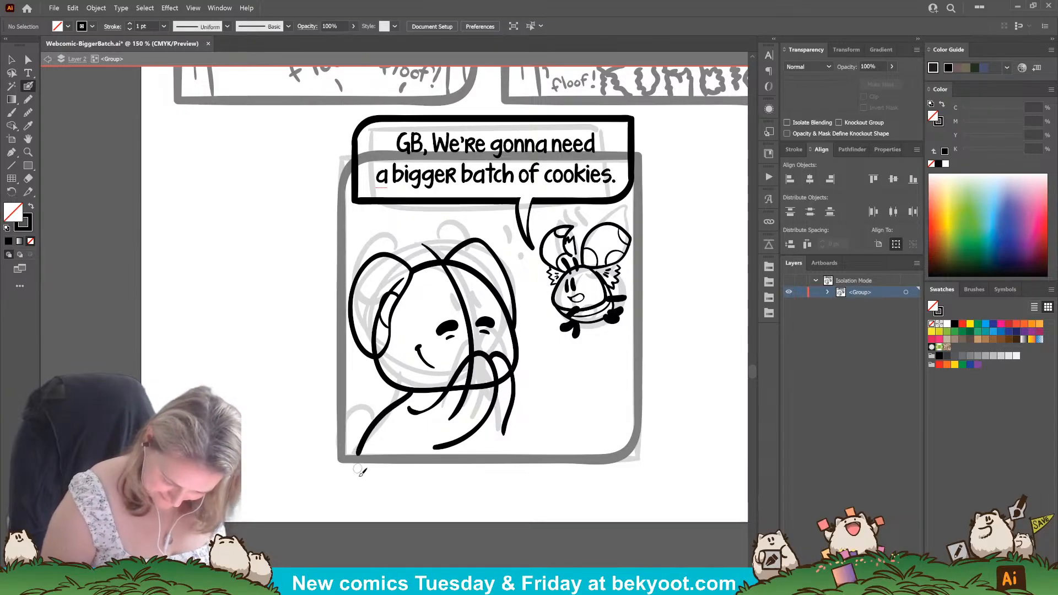
# Shrink the ear farthest from the small creature to about 142 × 231 px, and tilt the nearer ear slightly toward the small creature.
pyautogui.keyDown('ctrl'); pyautogui.click(384, 325); pyautogui.keyUp('ctrl')
pyautogui.keyDown('ctrl'); pyautogui.keyDown('shift'); pyautogui.click(363, 345); pyautogui.keyUp('shift'); pyautogui.keyUp('ctrl')
pyautogui.moveTo(349, 362); pyautogui.dragTo(351, 357)
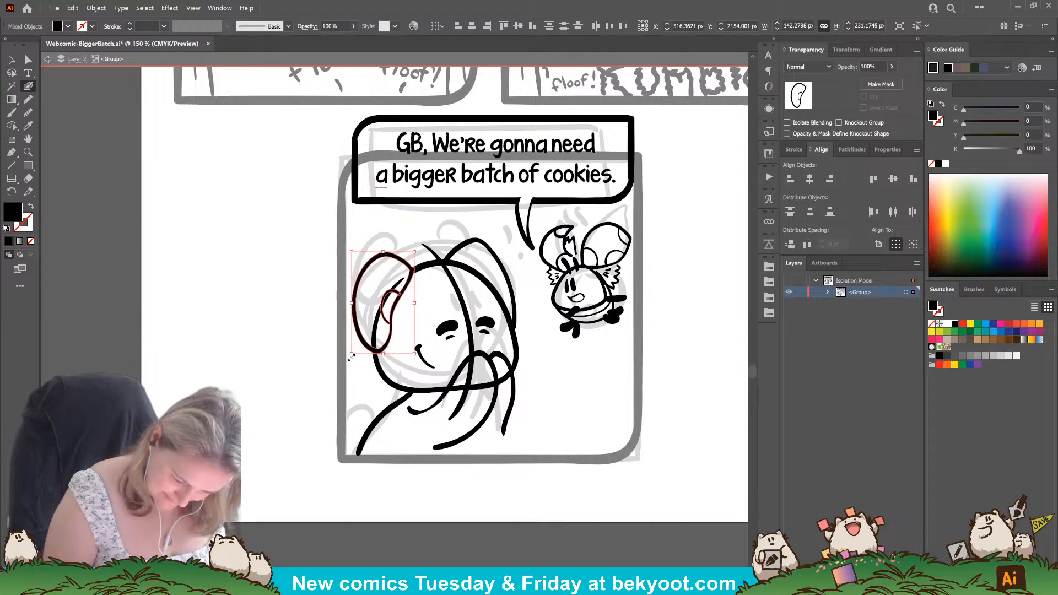
pyautogui.keyDown('ctrl'); pyautogui.click(300, 424); pyautogui.keyUp('ctrl')
pyautogui.keyDown('ctrl'); pyautogui.click(503, 270); pyautogui.keyUp('ctrl')
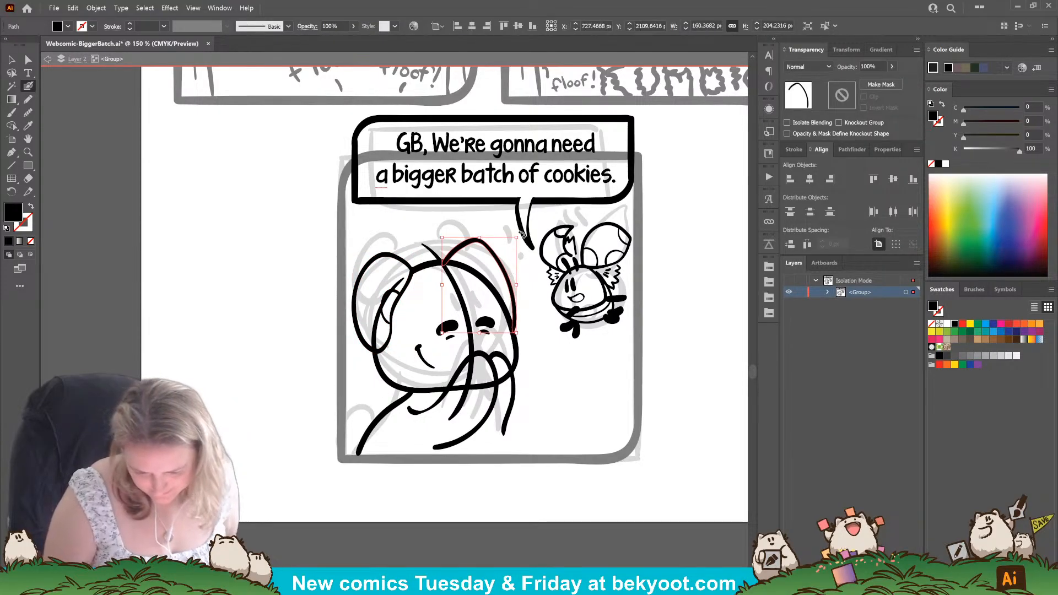
pyautogui.moveTo(521, 236); pyautogui.dragTo(502, 255)
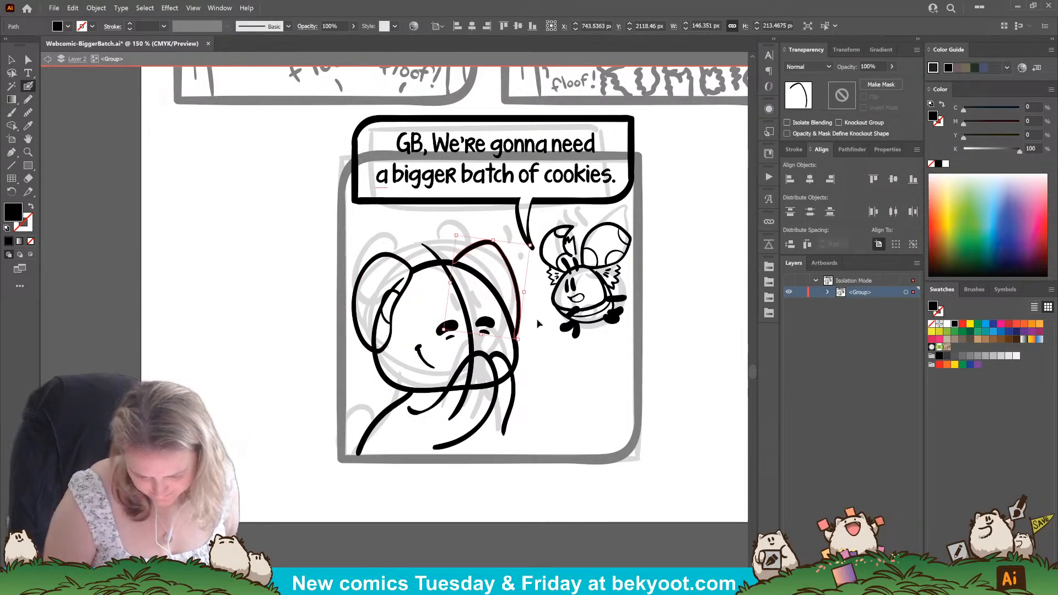
pyautogui.keyDown('ctrl'); pyautogui.click(511, 296); pyautogui.keyUp('ctrl')
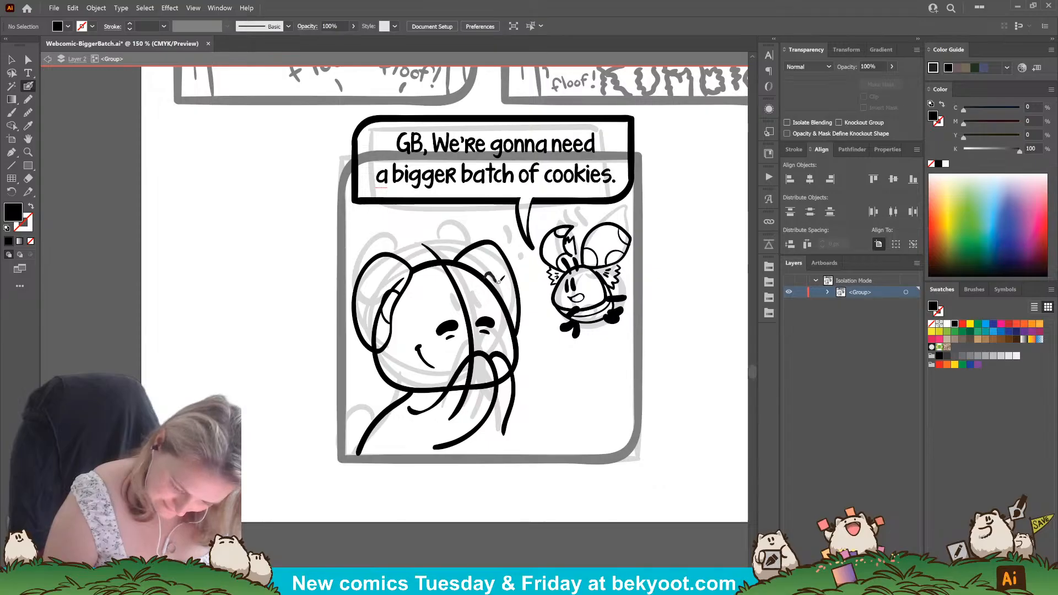
# Ink the large character's front body line, a small tail bump, and thin plaid shirt lines across its back and sleeve.
pyautogui.hotkey('shift', 'x')
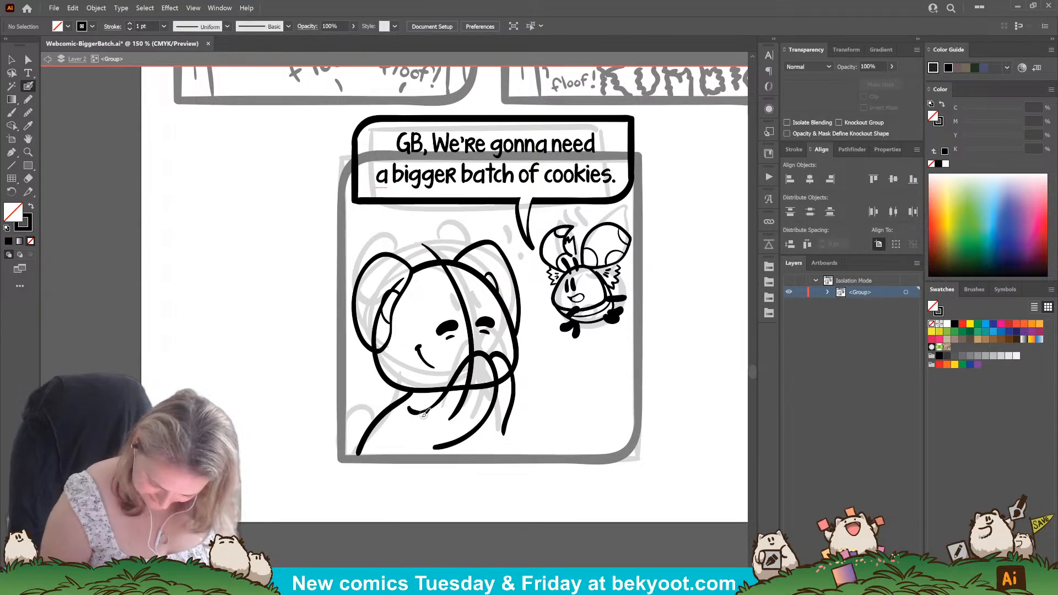
pyautogui.moveTo(414, 397); pyautogui.dragTo(407, 460)
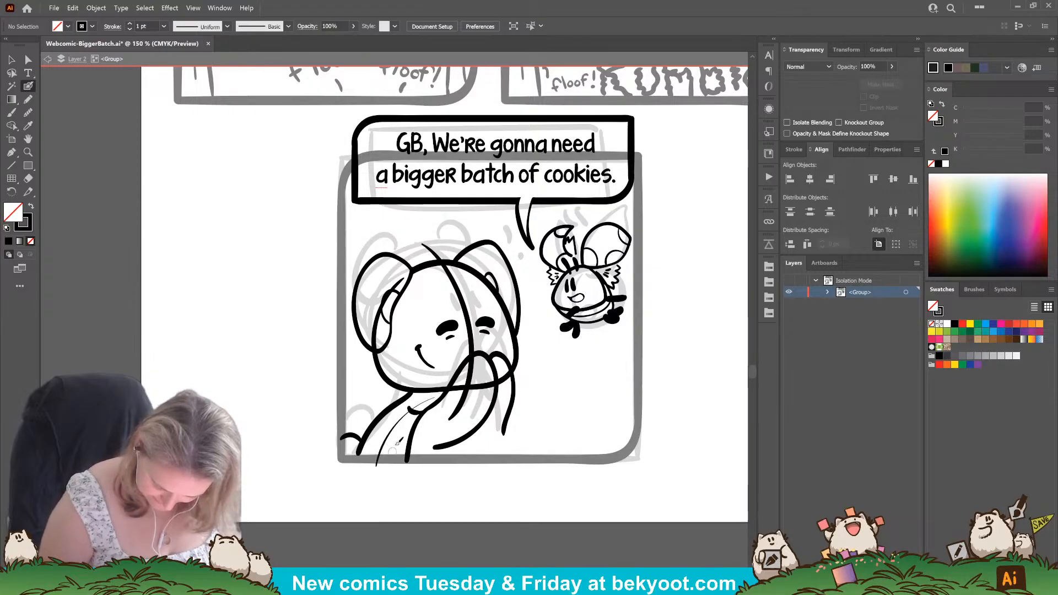
pyautogui.hotkey('ctrl', 'z')
pyautogui.moveTo(380, 459); pyautogui.dragTo(446, 393)
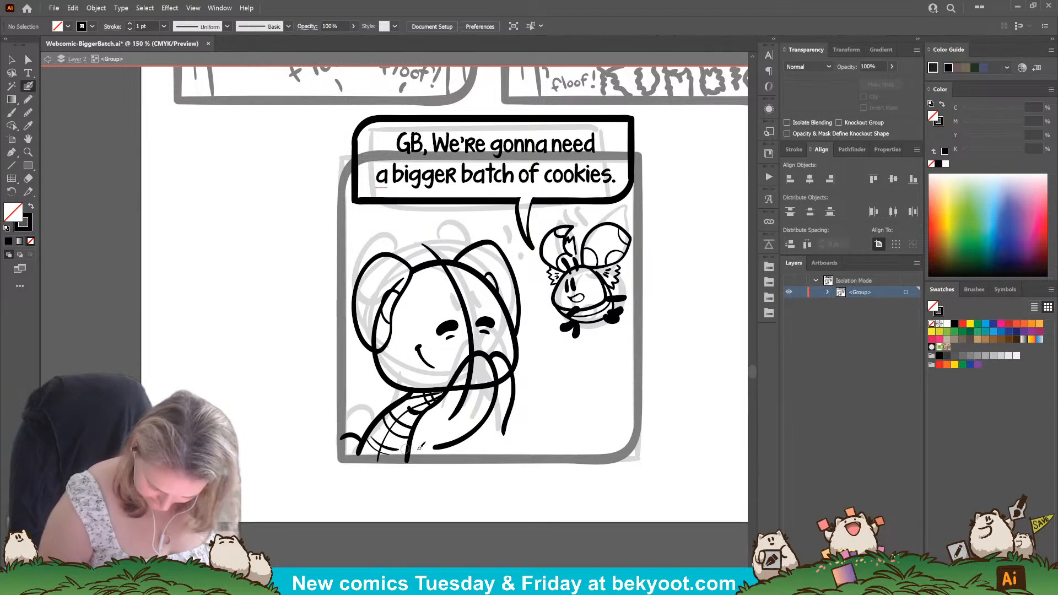
# Ink the far arm's sleeve with two lines running from the raised hands down to the panel's lower edge.
pyautogui.hscroll(3, 421, 446)
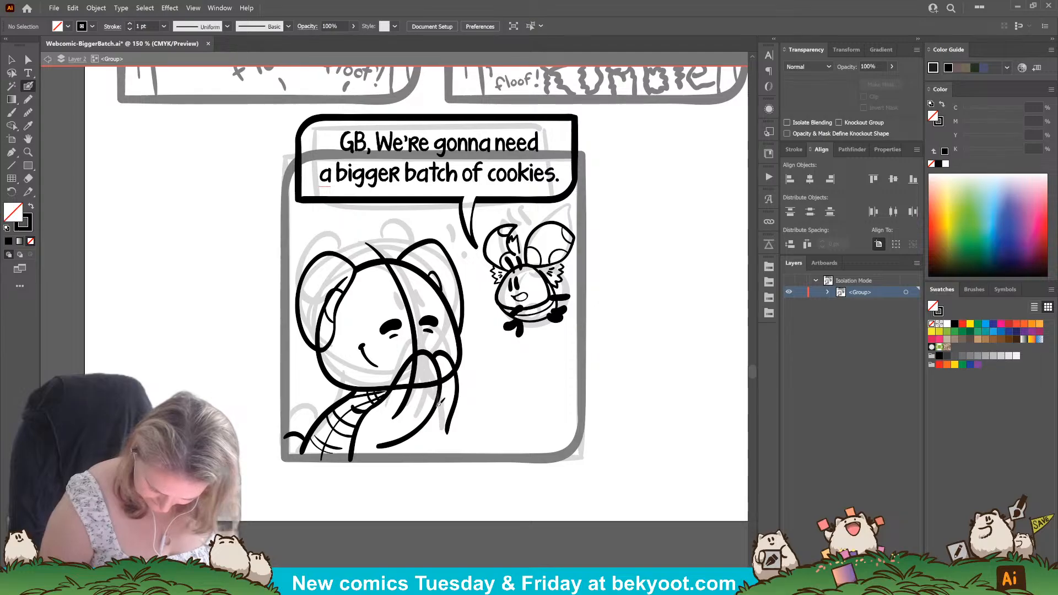
pyautogui.moveTo(439, 404); pyautogui.dragTo(422, 454)
pyautogui.moveTo(442, 385); pyautogui.dragTo(445, 453)
pyautogui.moveTo(456, 407); pyautogui.dragTo(473, 455)
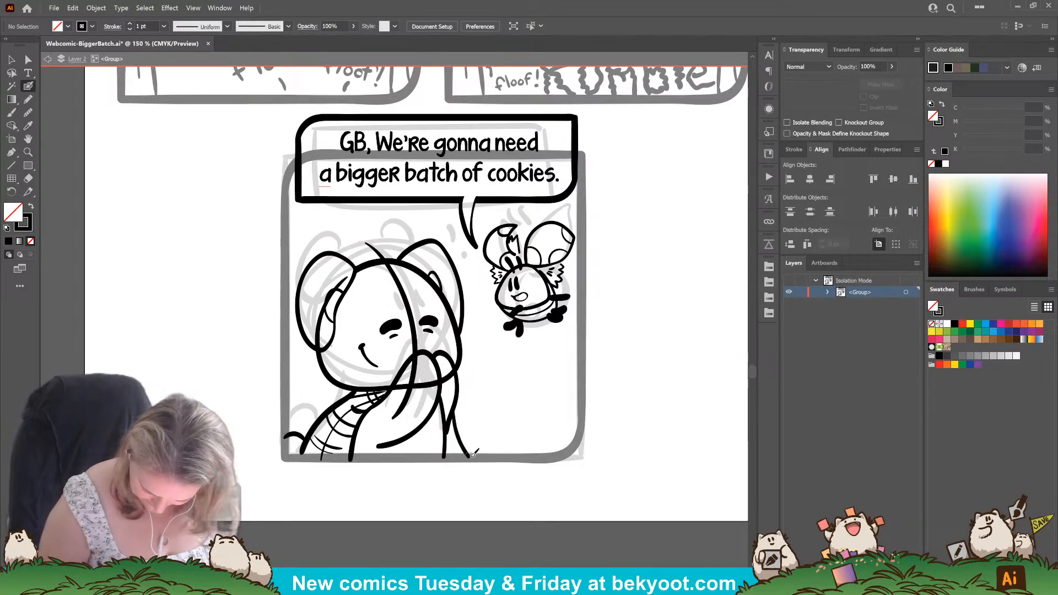
# Delete the large character's face centre line, nudge the eyes slightly down, and add a small cheek mark at the smile's corner.
pyautogui.scroll(1, 408, 486)
pyautogui.keyDown('ctrl'); pyautogui.click(417, 372); pyautogui.keyUp('ctrl')
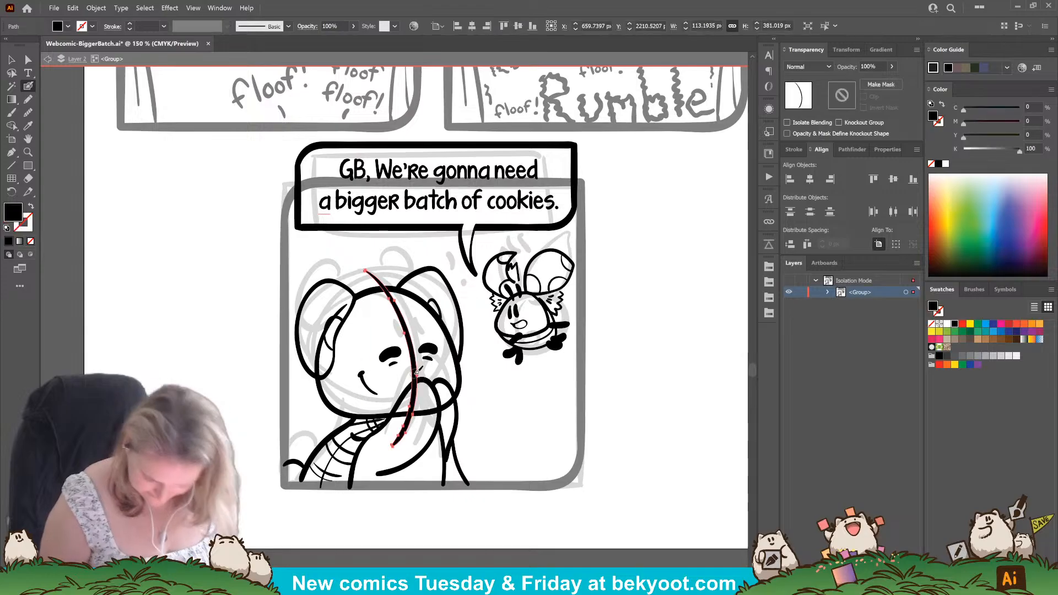
pyautogui.press('Delete')
pyautogui.moveTo(424, 351); pyautogui.dragTo(427, 357)
pyautogui.moveTo(366, 388)
pyautogui.mouseDown()
pyautogui.moveTo(379, 398)
pyautogui.moveTo(388, 372)
pyautogui.mouseUp()
pyautogui.keyDown('ctrl'); pyautogui.click(450, 358); pyautogui.keyUp('ctrl')
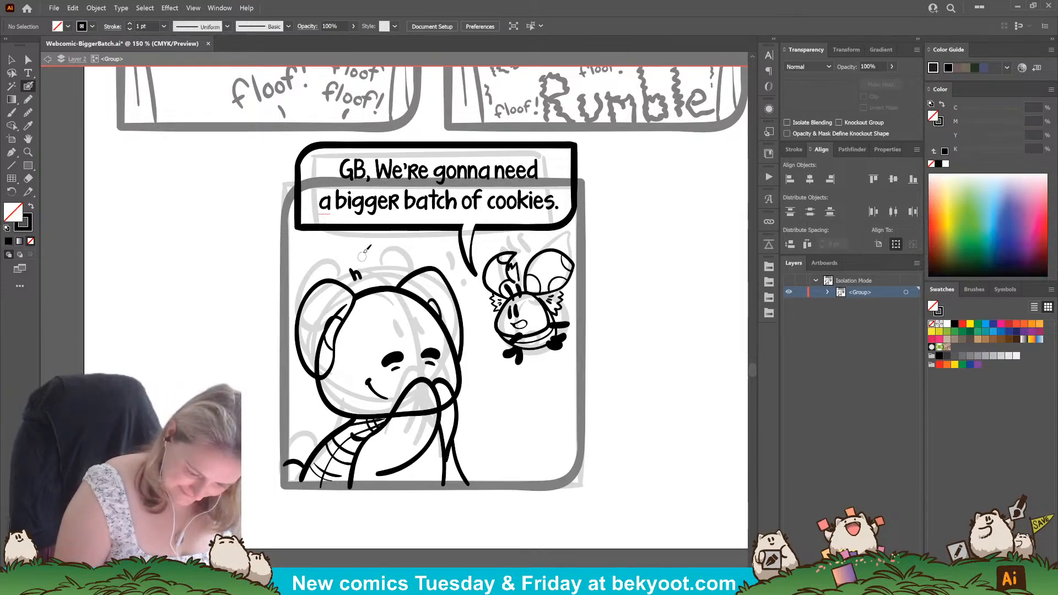
# Hand-letter "hee hee" in thin strokes above the large character's head and group the letters.
pyautogui.hotkey('shift', 'x')
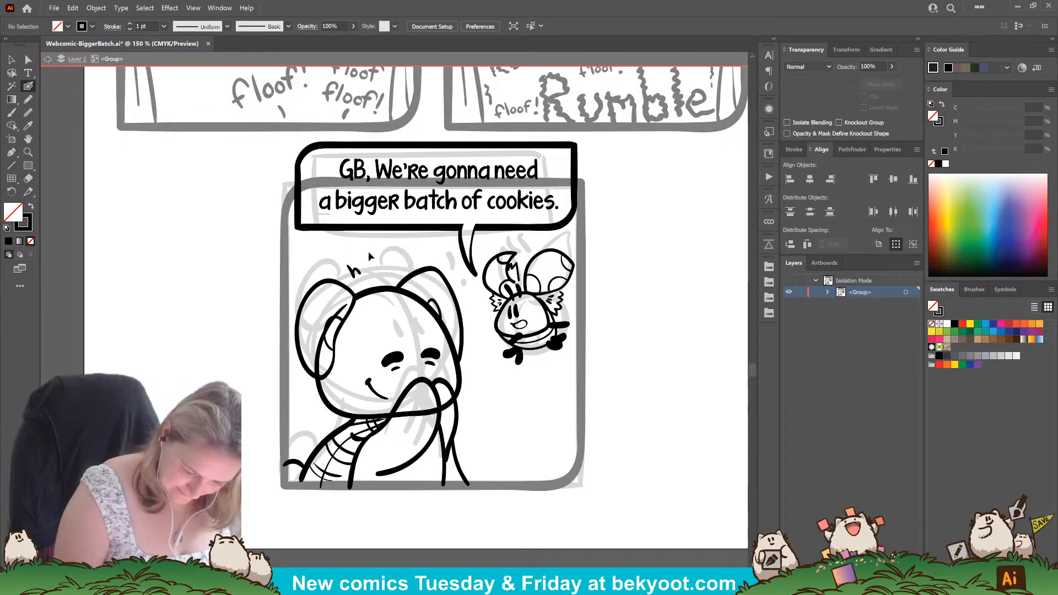
pyautogui.hotkey('shift', 'x')
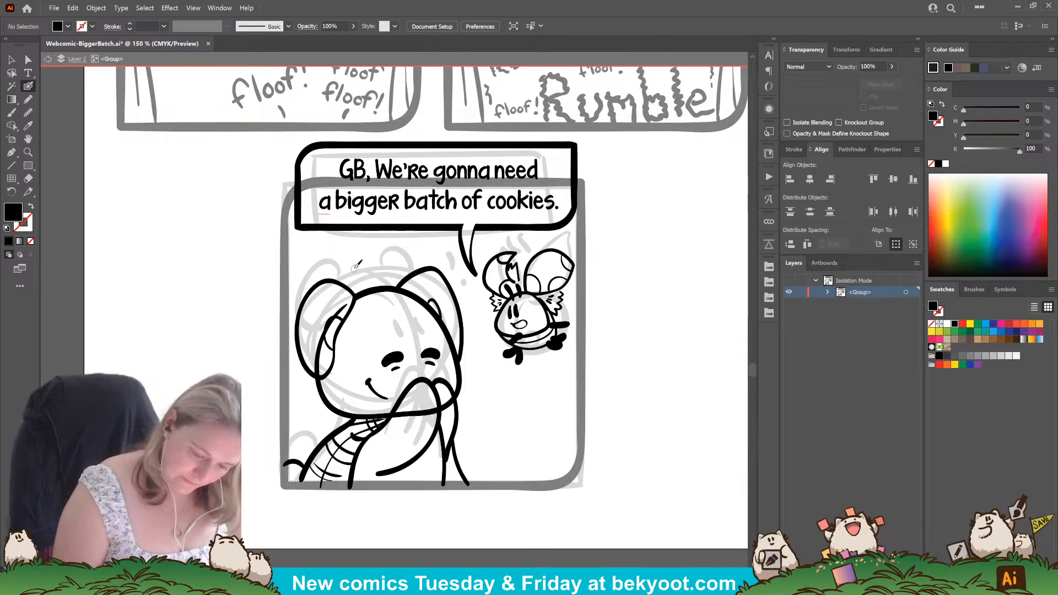
pyautogui.moveTo(354, 267); pyautogui.dragTo(363, 274)
pyautogui.hotkey('shift', 'x')
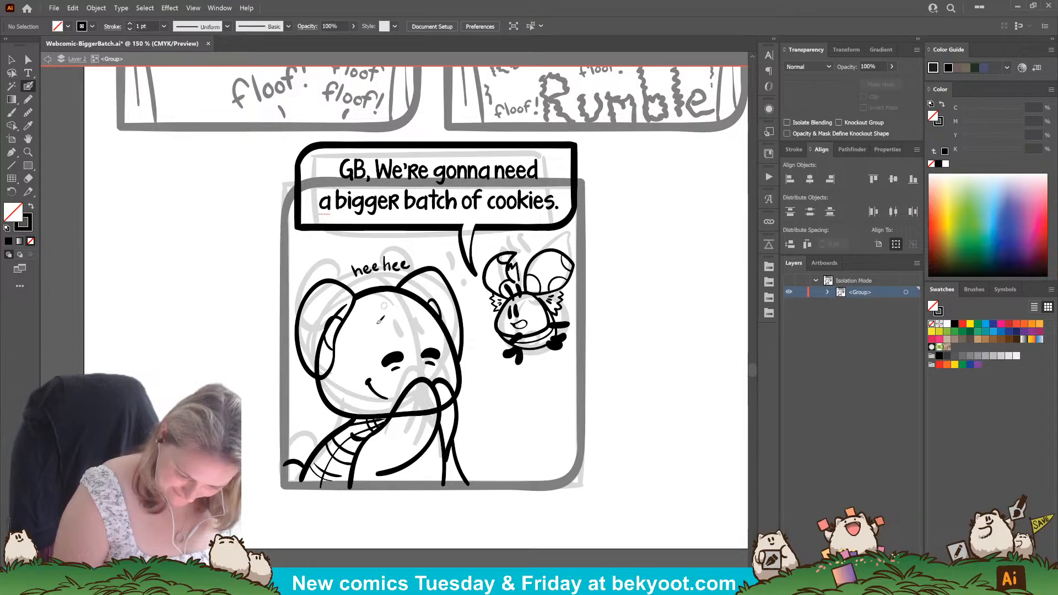
pyautogui.moveTo(348, 256); pyautogui.dragTo(411, 285)
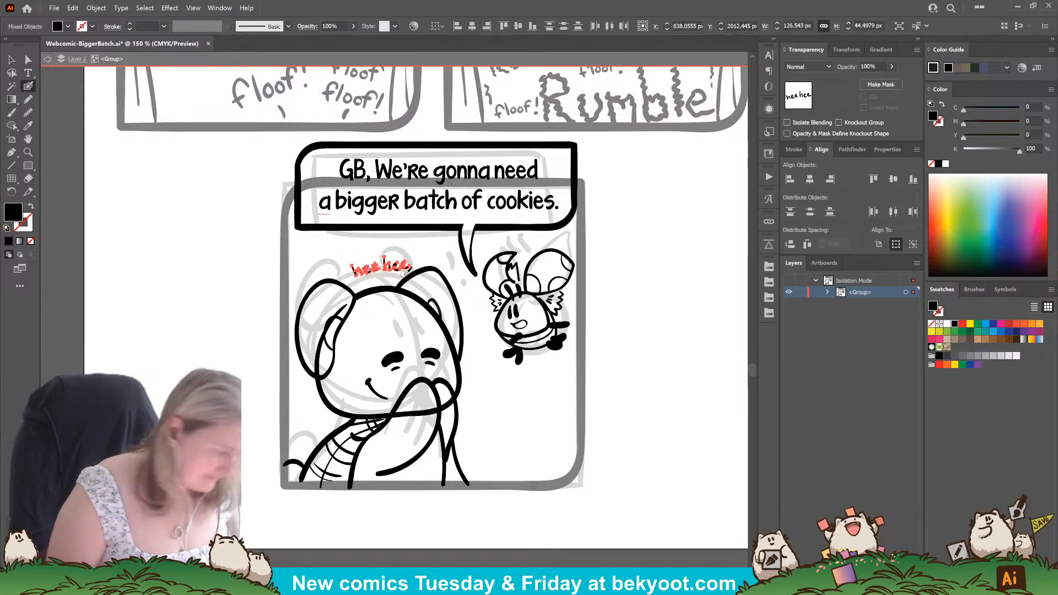
pyautogui.hotkey('ctrl', 'g')
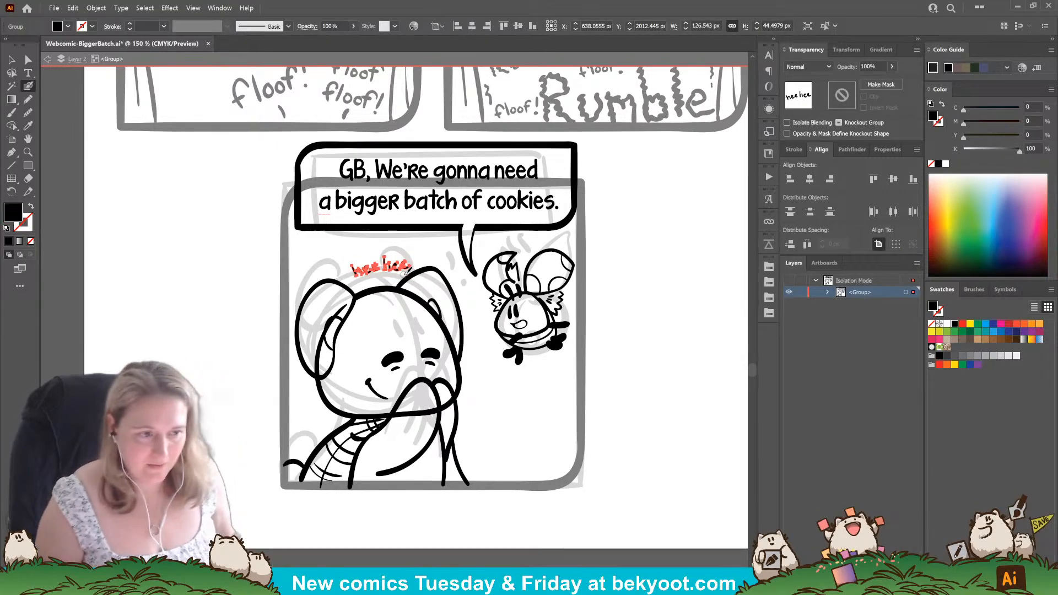
pyautogui.hotkey('ctrl', 'shift', 'a')
# Erase the parts of the large character's head outline that cross the raised hands and the ear farthest from the small creature.
pyautogui.click(419, 414)
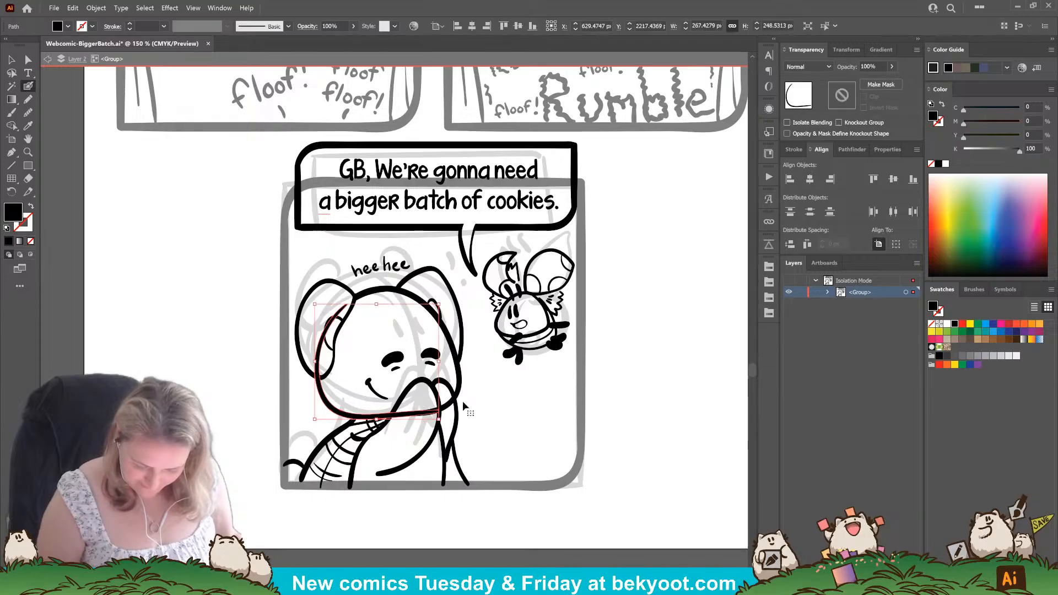
pyautogui.click(451, 399)
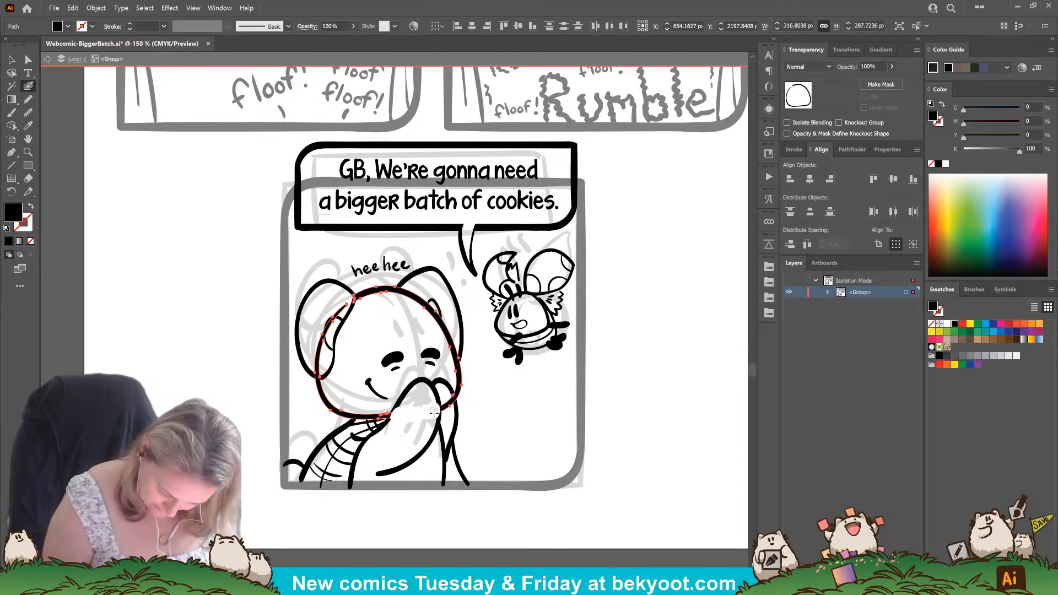
pyautogui.moveTo(449, 398); pyautogui.dragTo(450, 419)
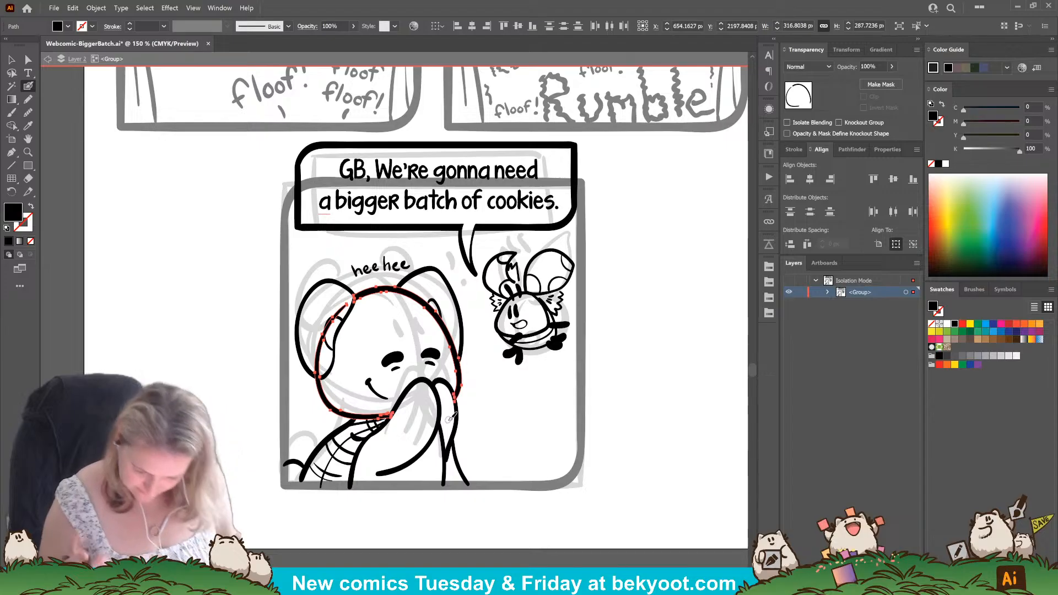
pyautogui.keyDown('ctrl'); pyautogui.click(517, 535); pyautogui.keyUp('ctrl')
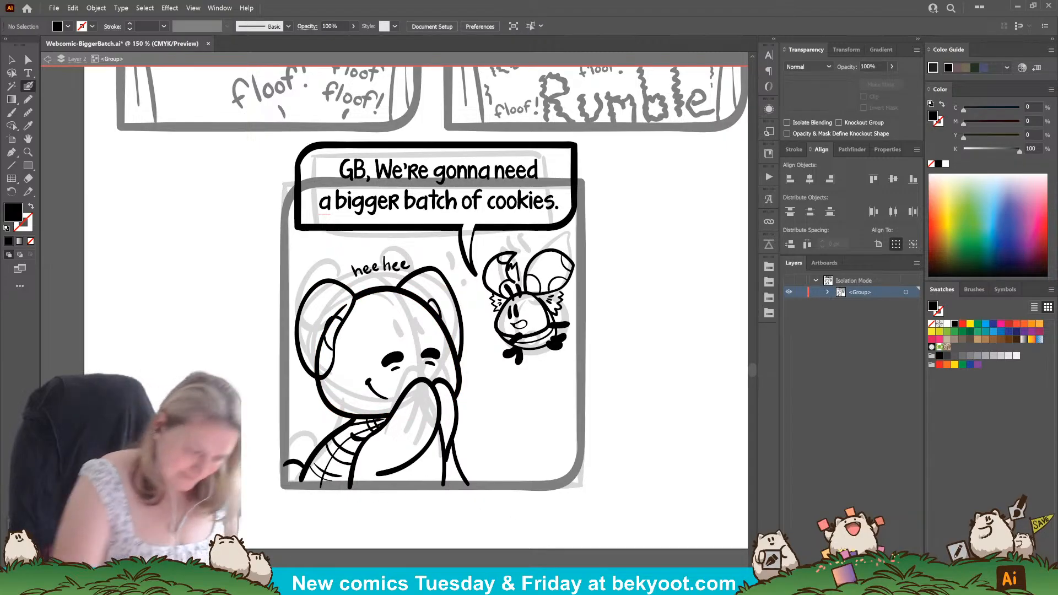
pyautogui.keyDown('ctrl'); pyautogui.click(323, 344); pyautogui.keyUp('ctrl')
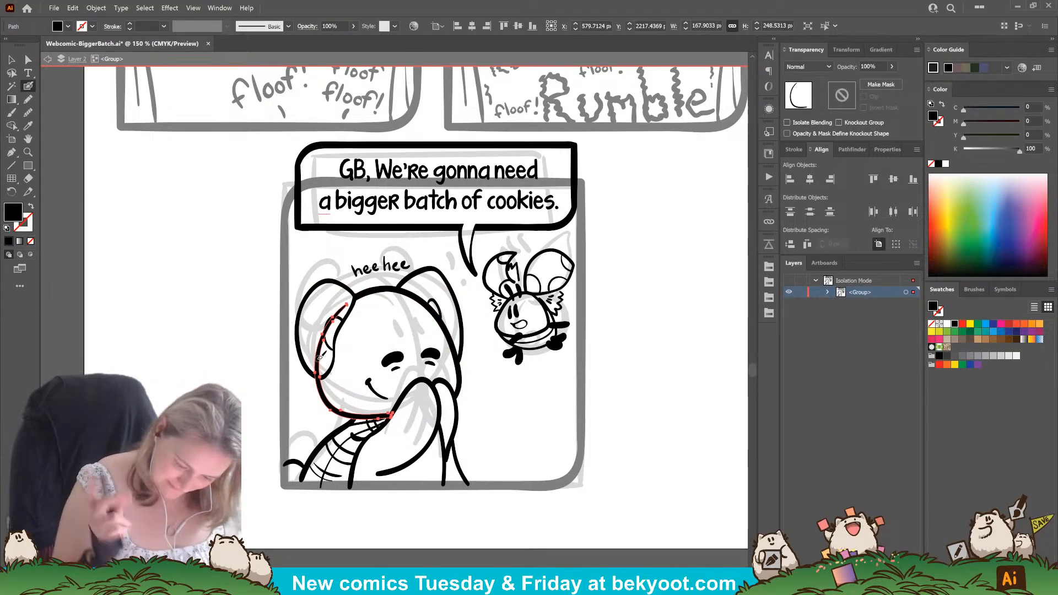
pyautogui.moveTo(348, 300)
pyautogui.mouseDown()
pyautogui.moveTo(326, 330)
pyautogui.moveTo(321, 370)
pyautogui.mouseUp()
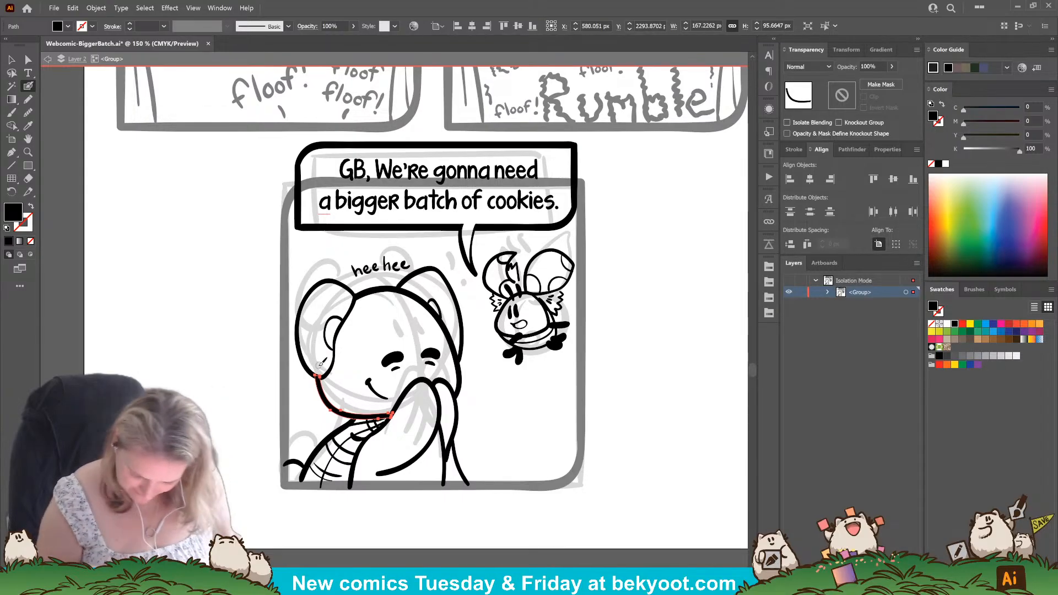
pyautogui.keyDown('ctrl'); pyautogui.click(459, 530); pyautogui.keyUp('ctrl')
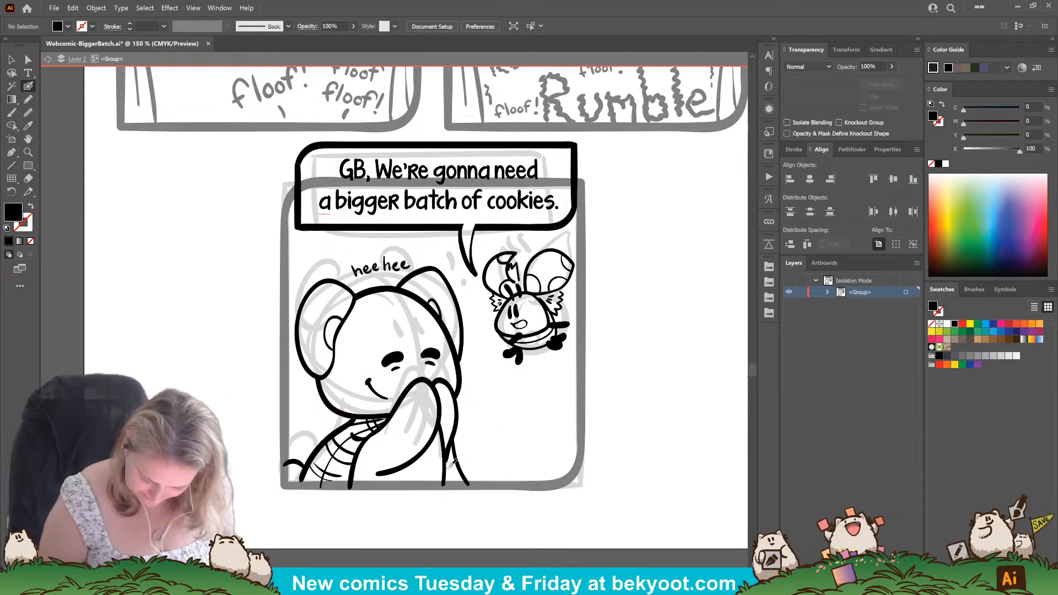
# Add thin plaid lines to the large character's far sleeve below the hands.
pyautogui.hotkey('shift', 'x')
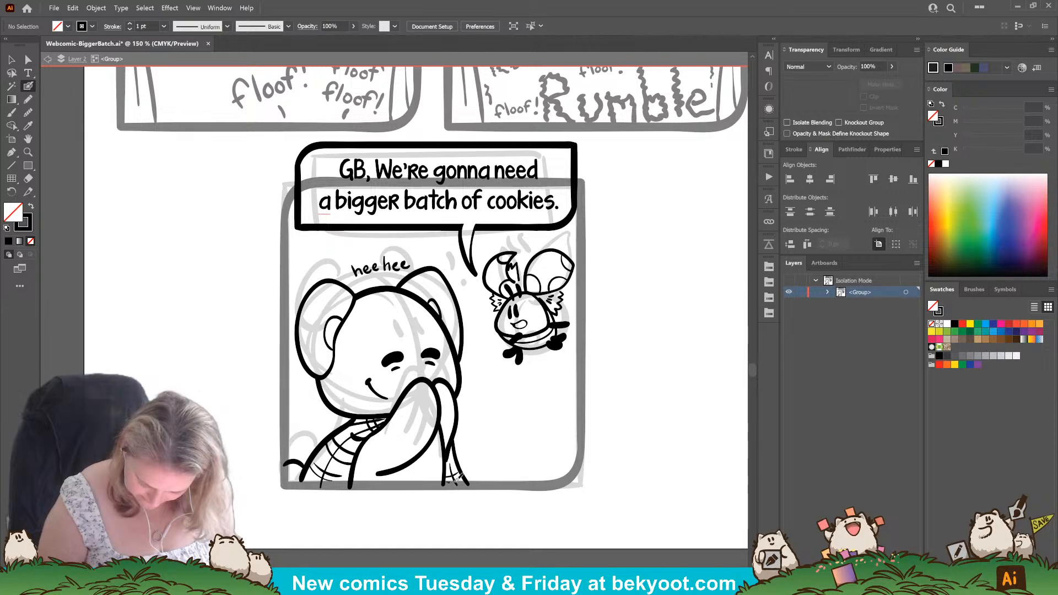
pyautogui.moveTo(501, 443); pyautogui.dragTo(451, 492)
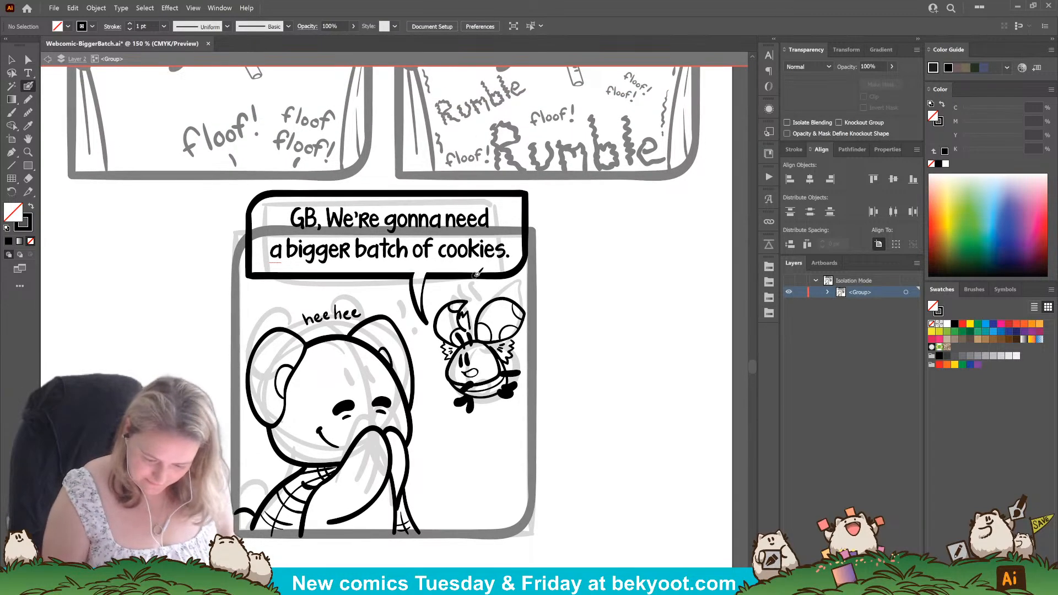
pyautogui.scroll(-1, 527, 414)
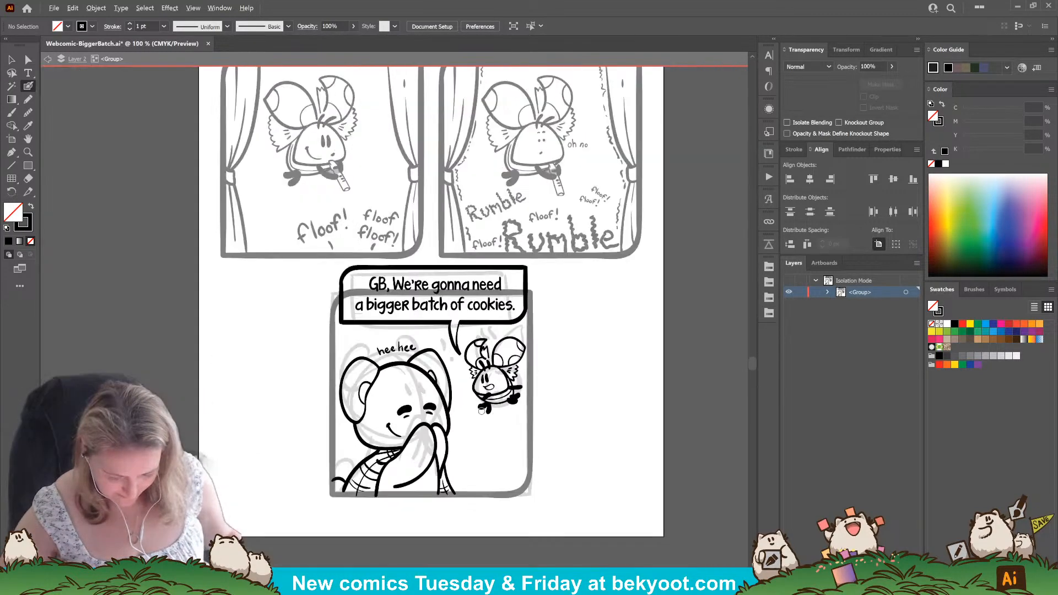
pyautogui.moveTo(472, 443); pyautogui.dragTo(454, 468)
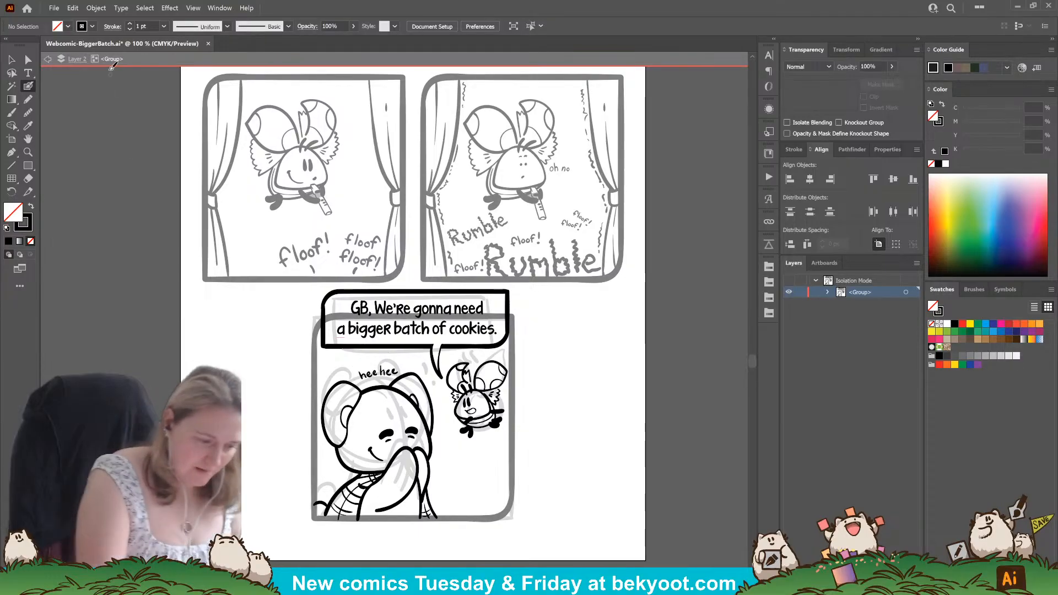
# Erase the final panel's border where it crosses the speech bubble, and group the border with the panel's inked artwork.
pyautogui.click(12, 59)
pyautogui.doubleClick(520, 392)
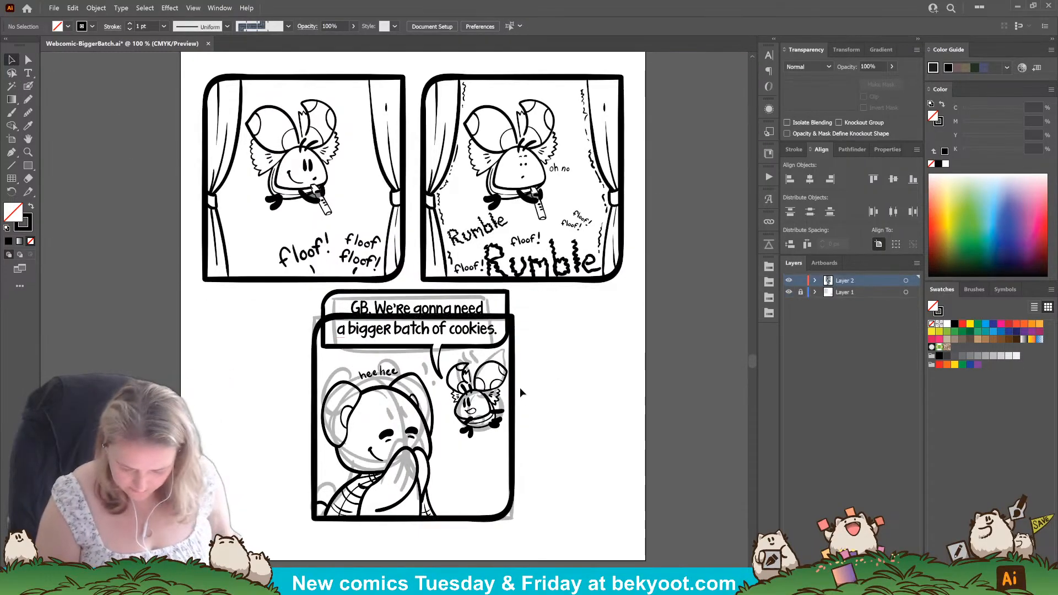
pyautogui.click(514, 397)
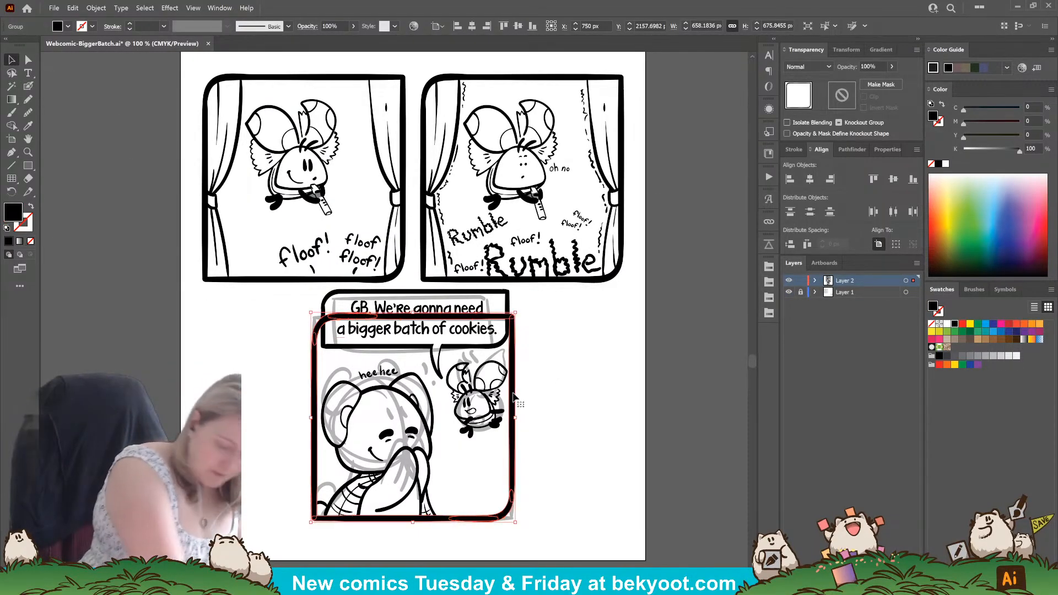
pyautogui.hotkey('shift', 'e')
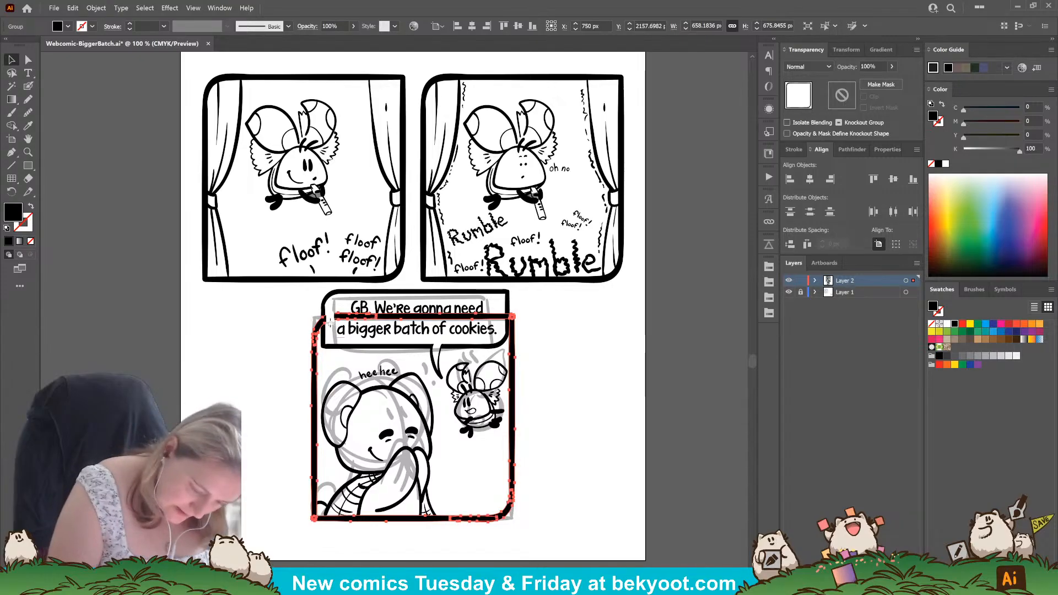
pyautogui.moveTo(329, 321); pyautogui.dragTo(512, 316)
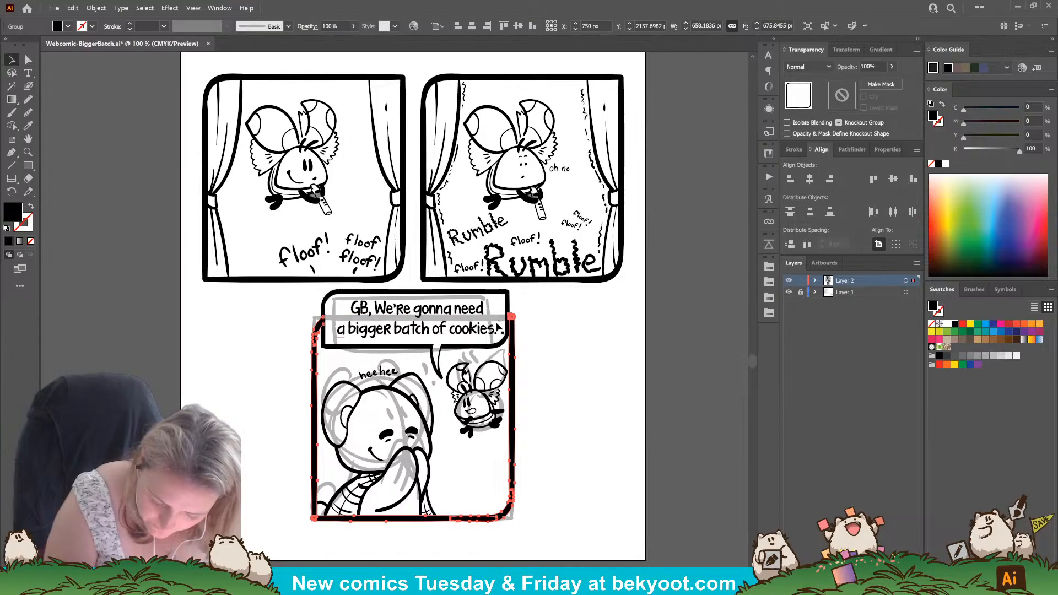
pyautogui.click(565, 375)
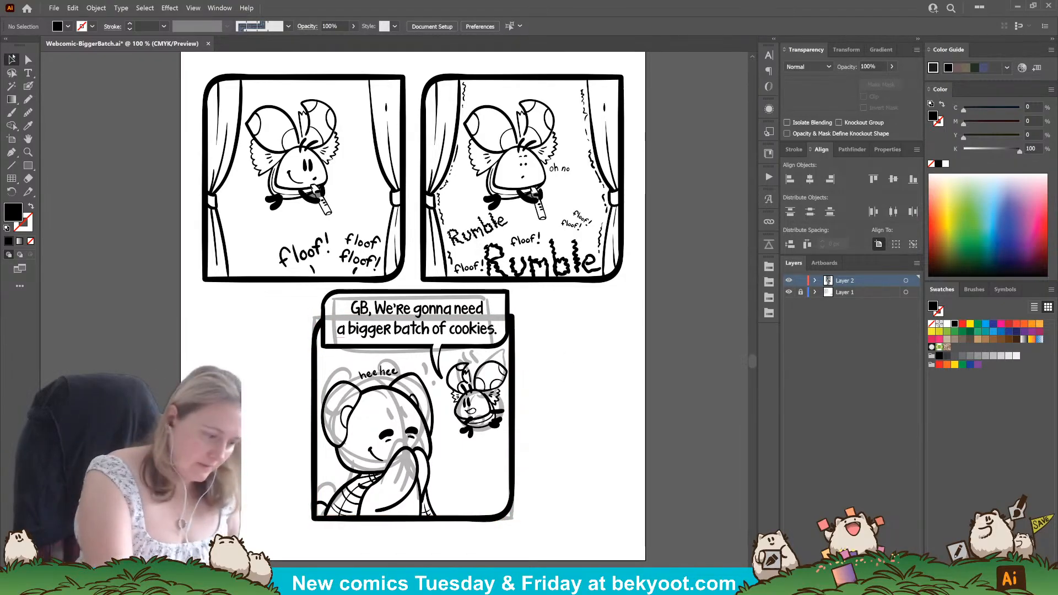
pyautogui.click(512, 327)
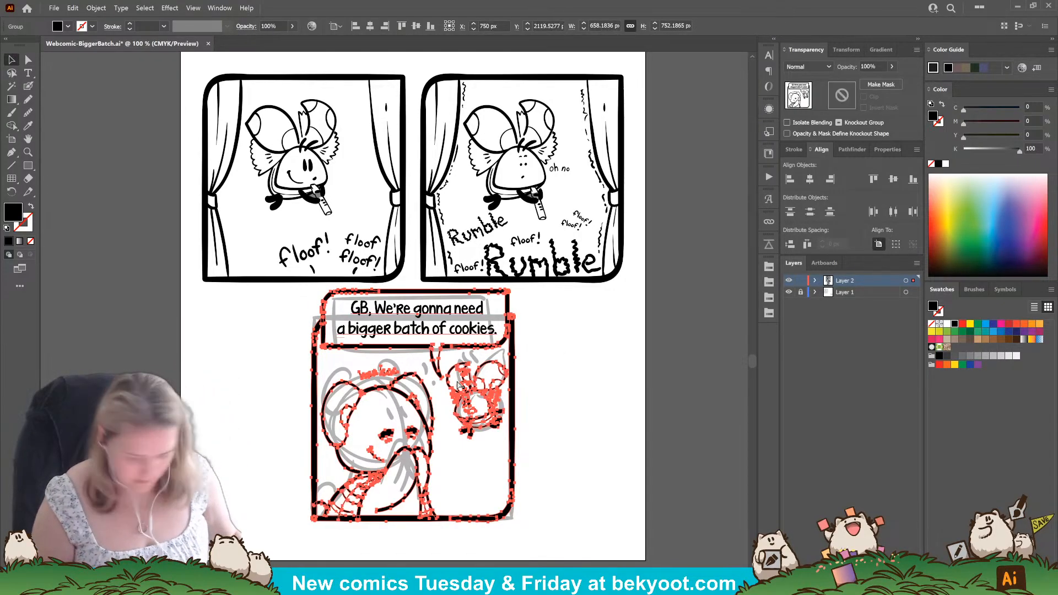
# Lock Layer 2, unlock Layer 1, and move the final panel's rough sketch off the artboard.
pyautogui.click(801, 280)
pyautogui.click(801, 292)
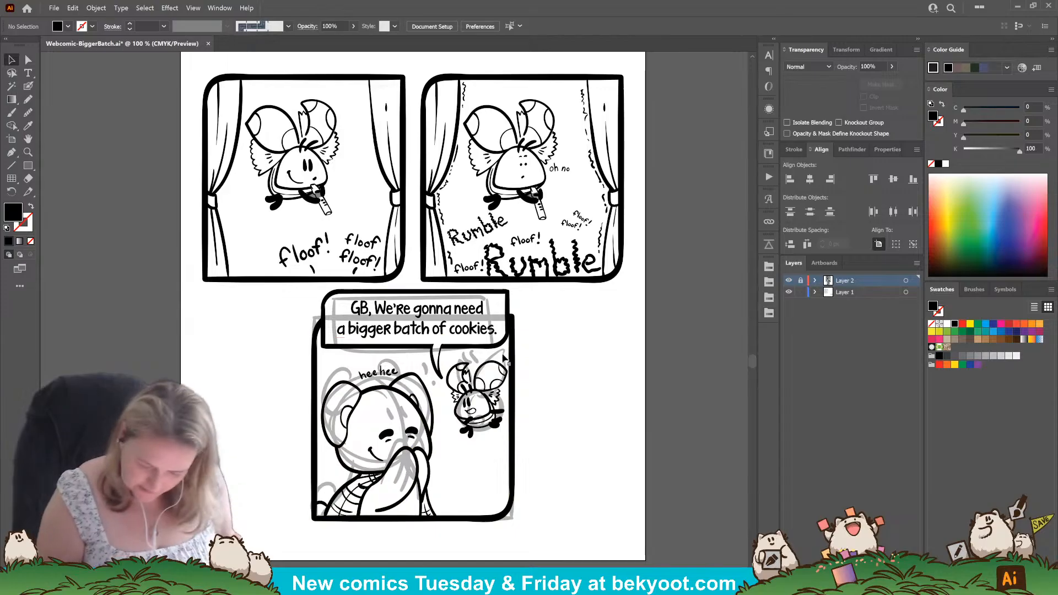
pyautogui.moveTo(480, 390); pyautogui.dragTo(112, 379)
pyautogui.moveTo(256, 410); pyautogui.dragTo(583, 408)
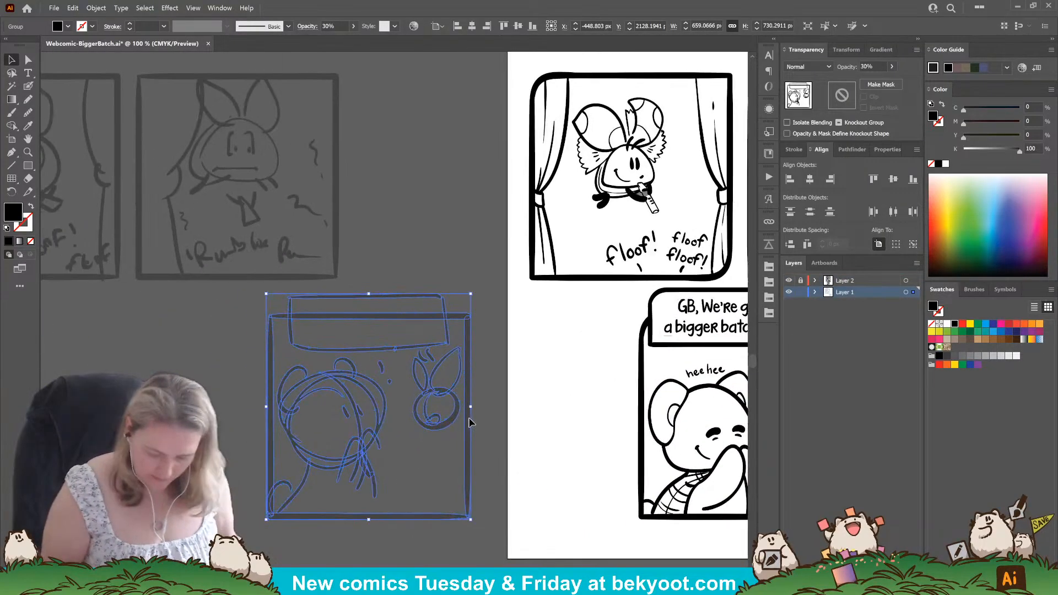
pyautogui.moveTo(468, 425); pyautogui.dragTo(223, 431)
pyautogui.click(351, 423)
pyautogui.moveTo(538, 425); pyautogui.dragTo(266, 415)
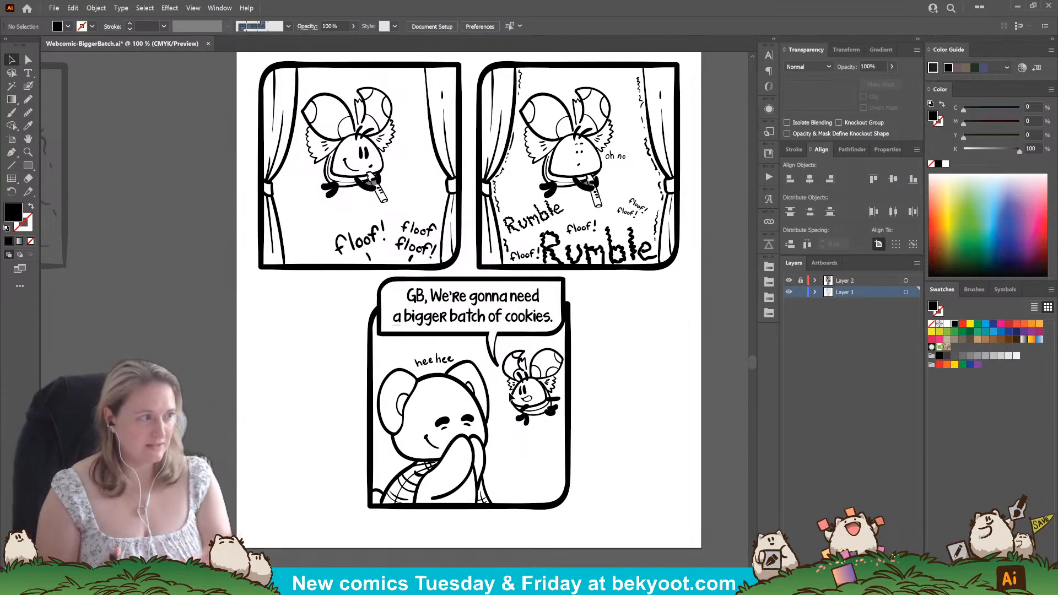
pyautogui.scroll(5, 510, 396)
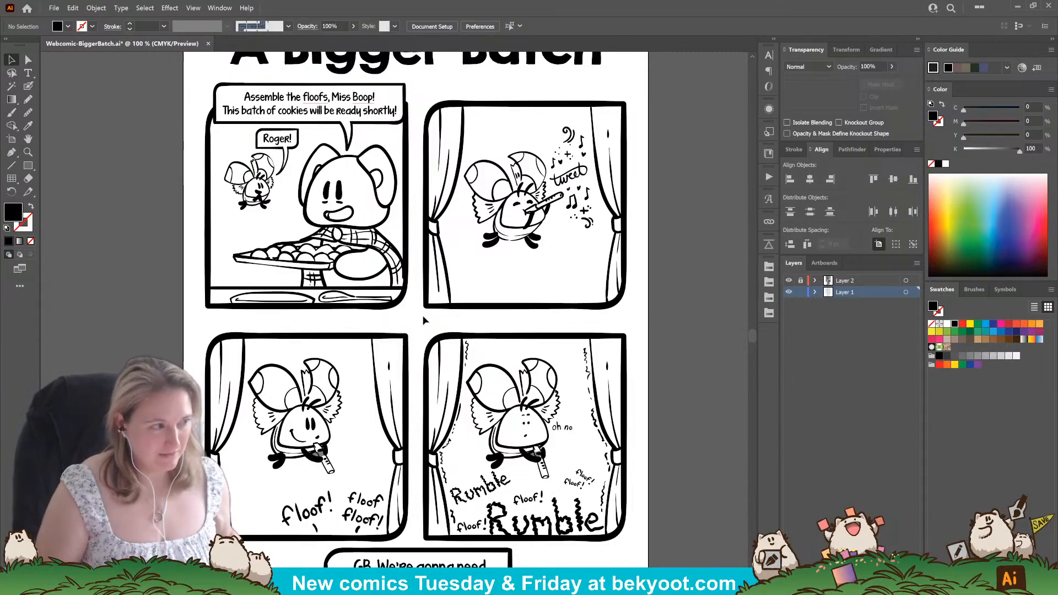
pyautogui.scroll(-5, 303, 285)
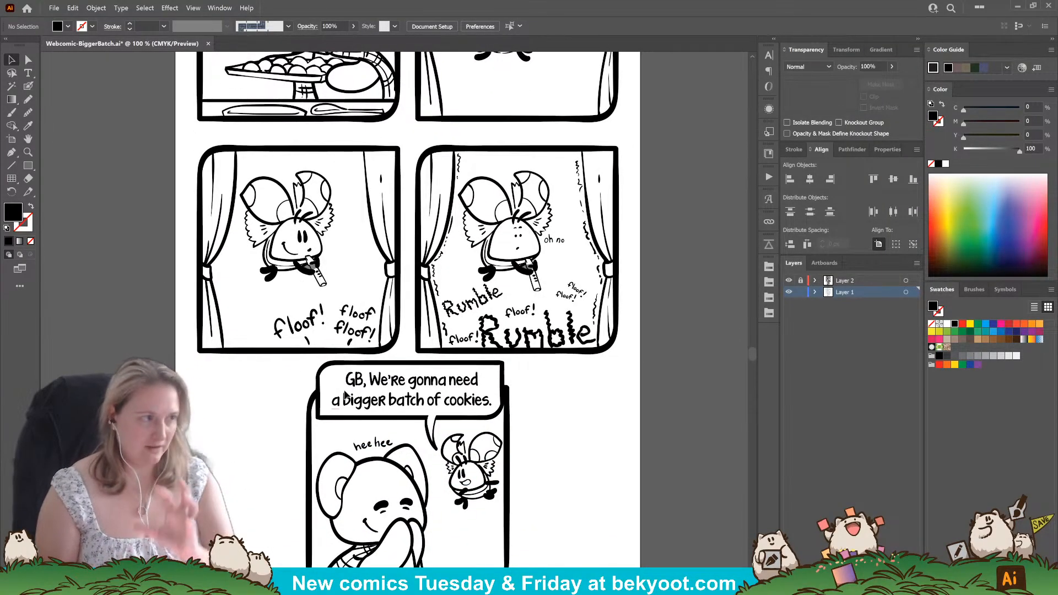
pyautogui.scroll(-1, 560, 393)
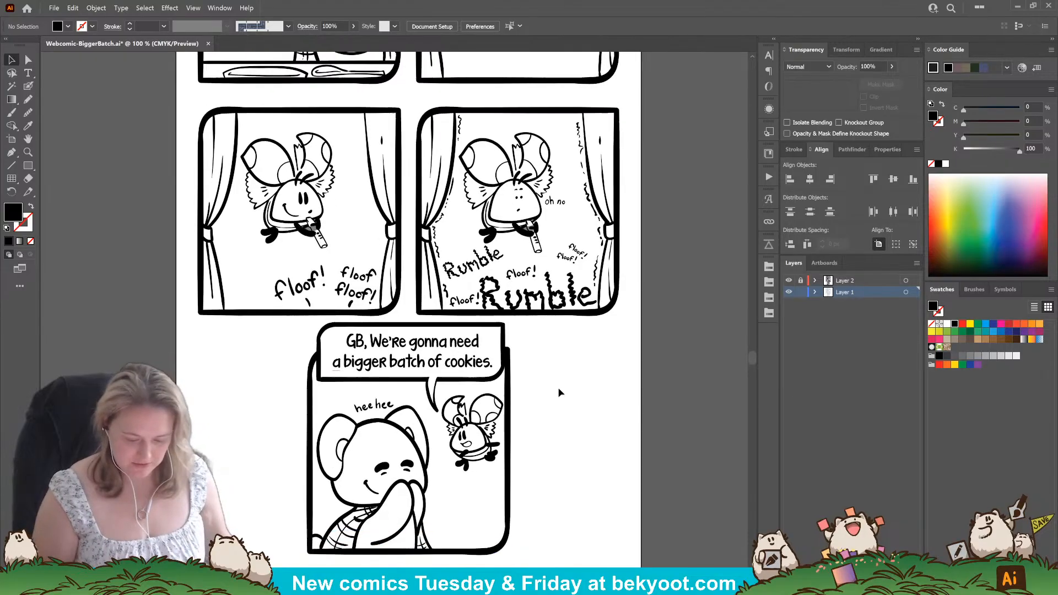
# Save the comic, then lock Layer 1 and unlock Layer 2.
pyautogui.hotkey('ctrl', 's')
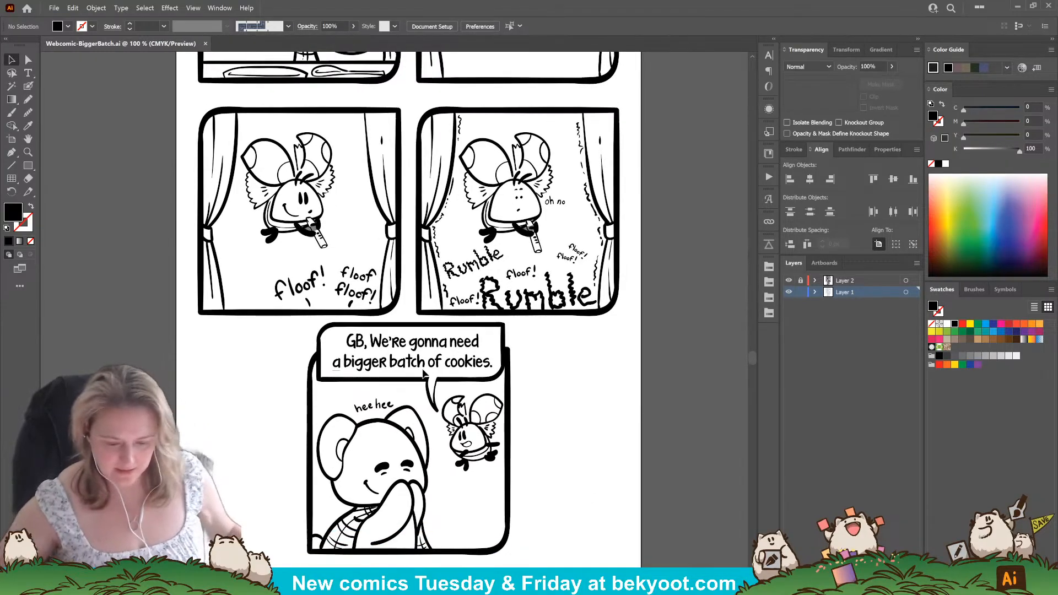
pyautogui.click(800, 292)
# Examine the inked artwork and lettering of every panel up close, from the first panel to the final one.
pyautogui.scroll(8, 485, 145)
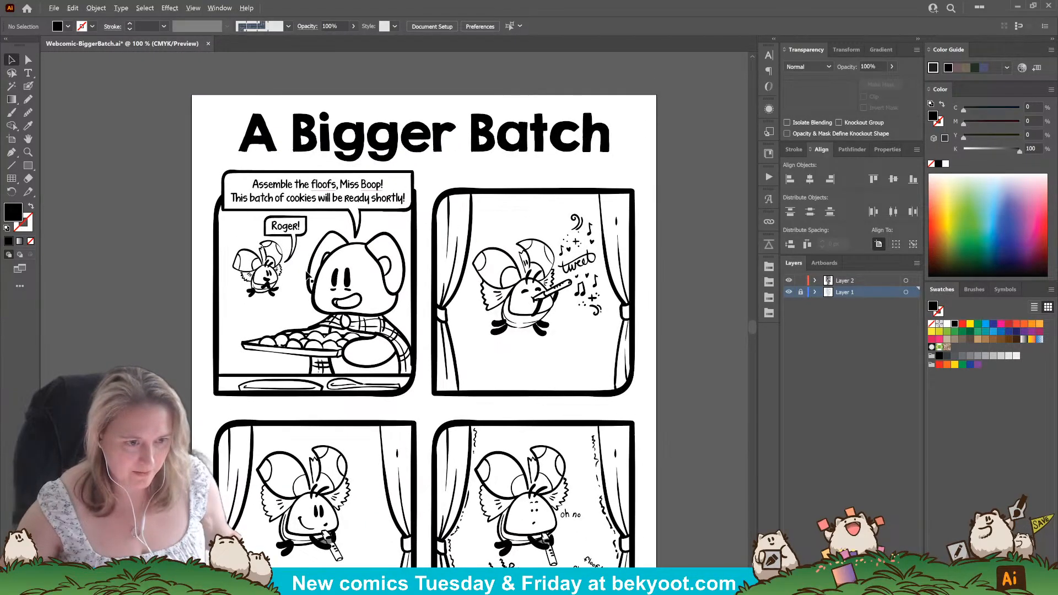
pyautogui.scroll(1, 314, 275)
pyautogui.moveTo(373, 305); pyautogui.dragTo(408, 324)
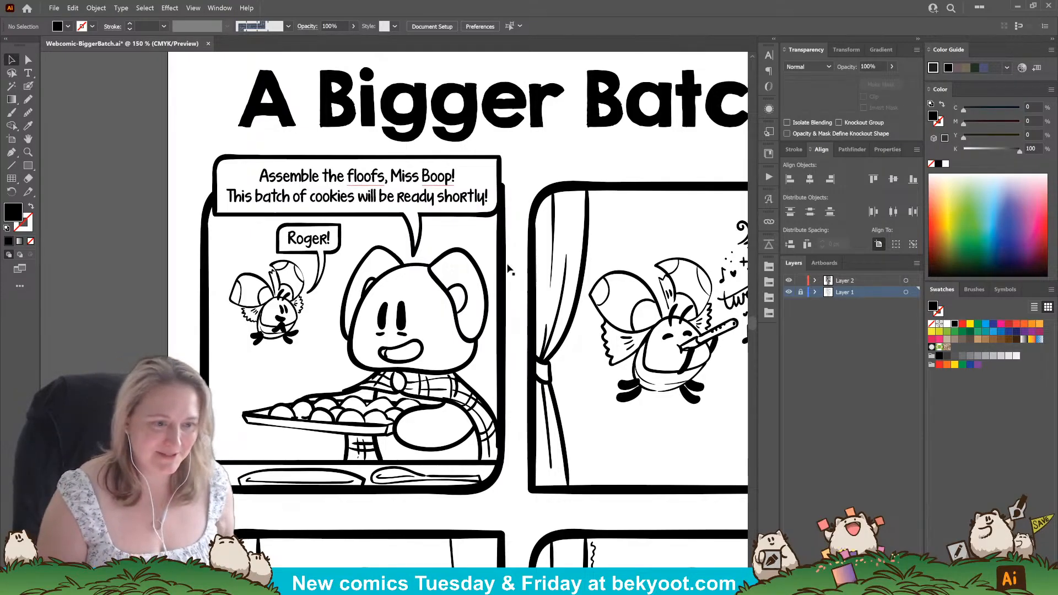
pyautogui.moveTo(416, 412); pyautogui.dragTo(315, 356)
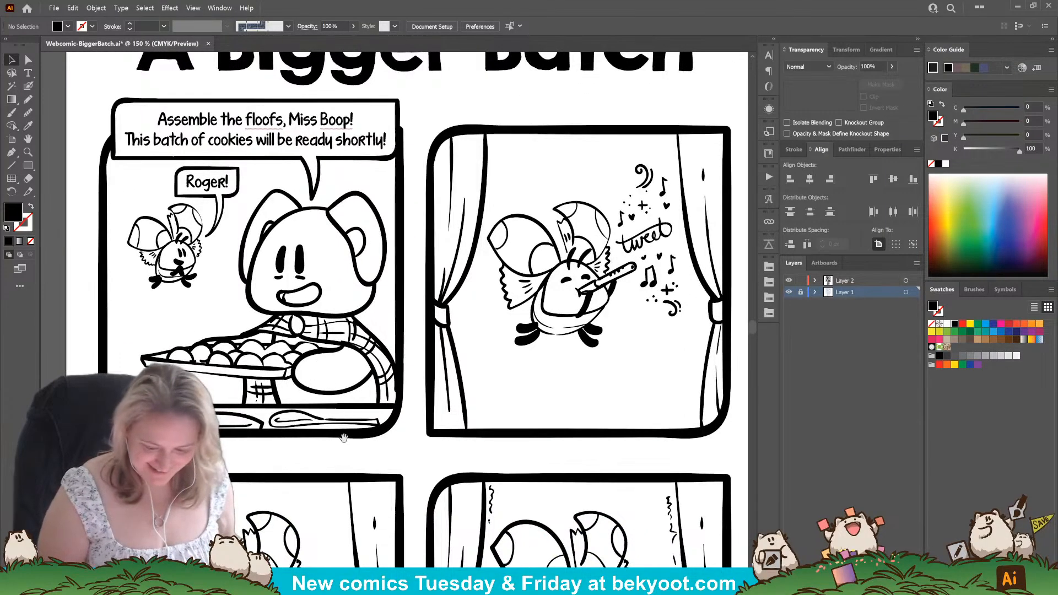
pyautogui.moveTo(339, 413); pyautogui.dragTo(354, 174)
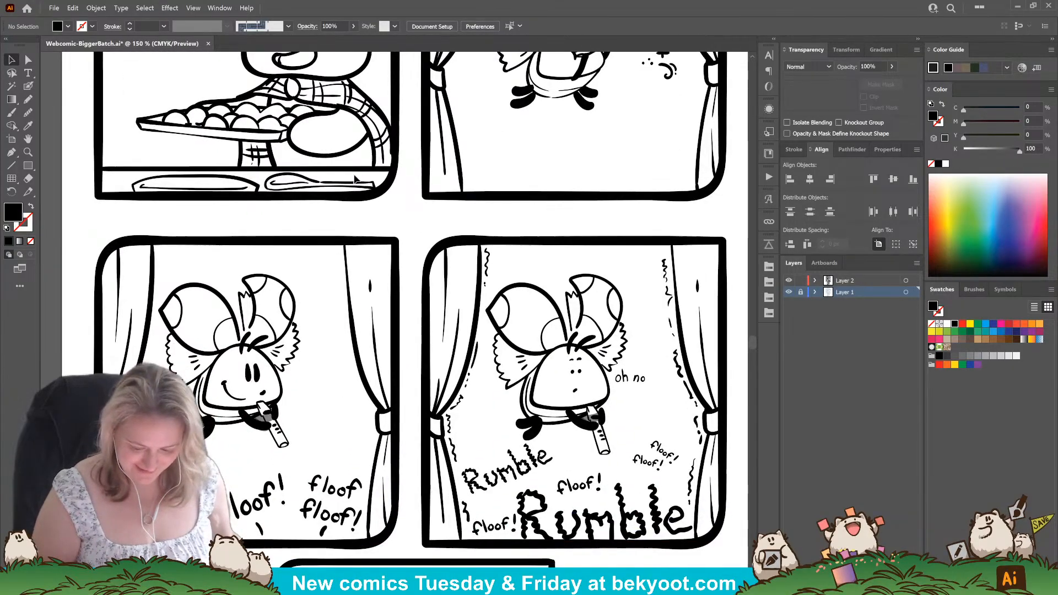
pyautogui.moveTo(280, 363); pyautogui.dragTo(316, 562)
pyautogui.moveTo(380, 207); pyautogui.dragTo(526, 297)
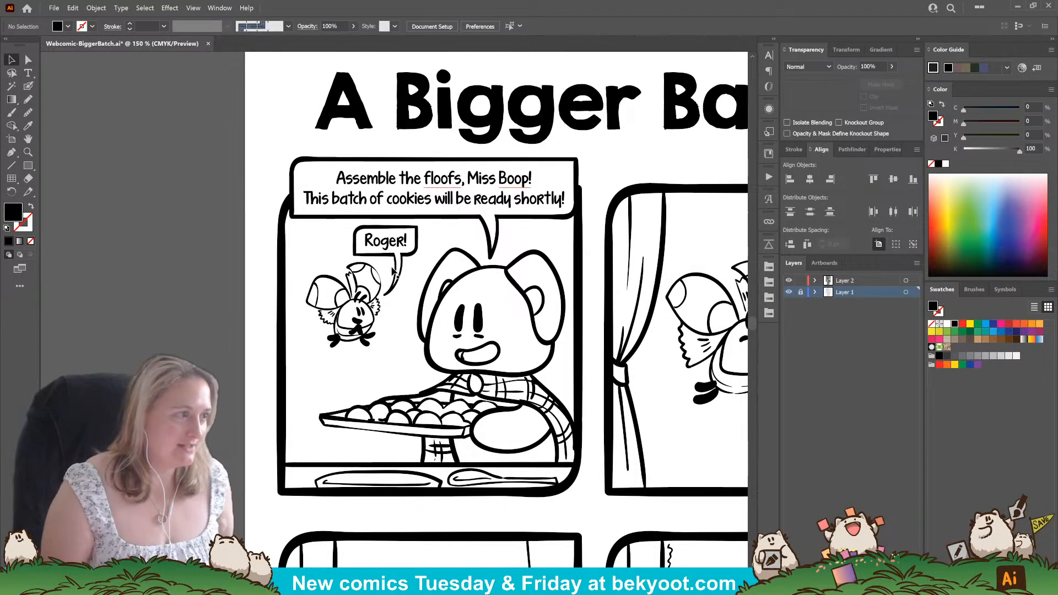
pyautogui.hscroll(10, 435, 314)
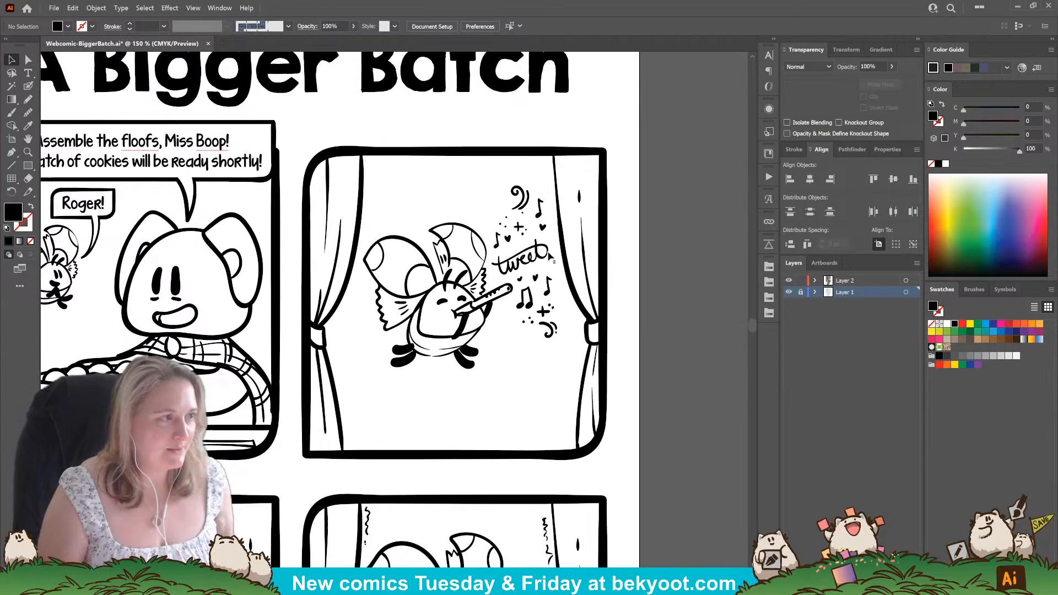
pyautogui.moveTo(289, 499); pyautogui.dragTo(472, 209)
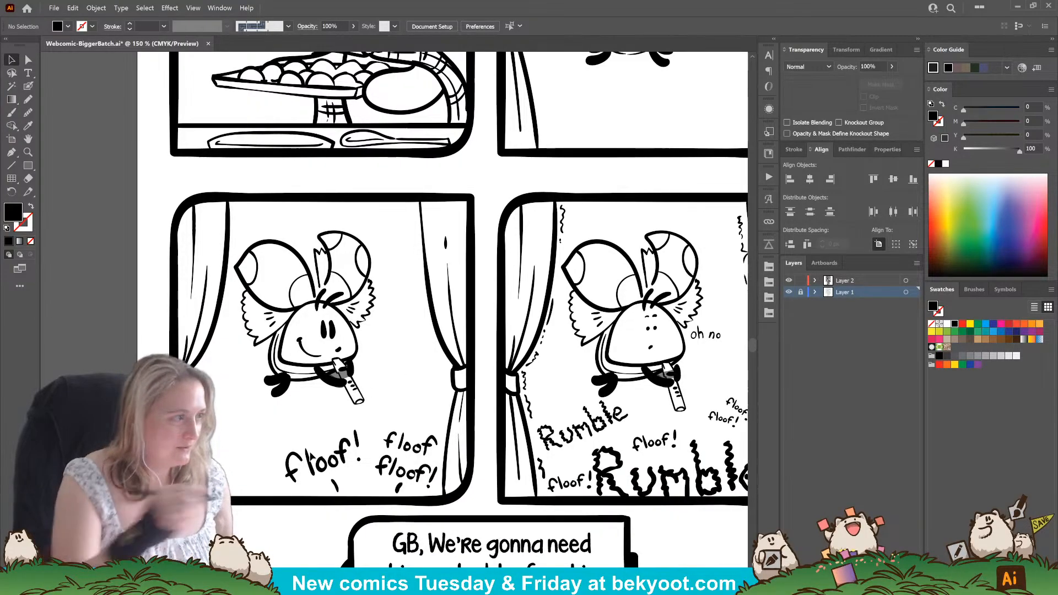
pyautogui.moveTo(381, 444); pyautogui.dragTo(165, 409)
pyautogui.moveTo(481, 364); pyautogui.dragTo(473, 339)
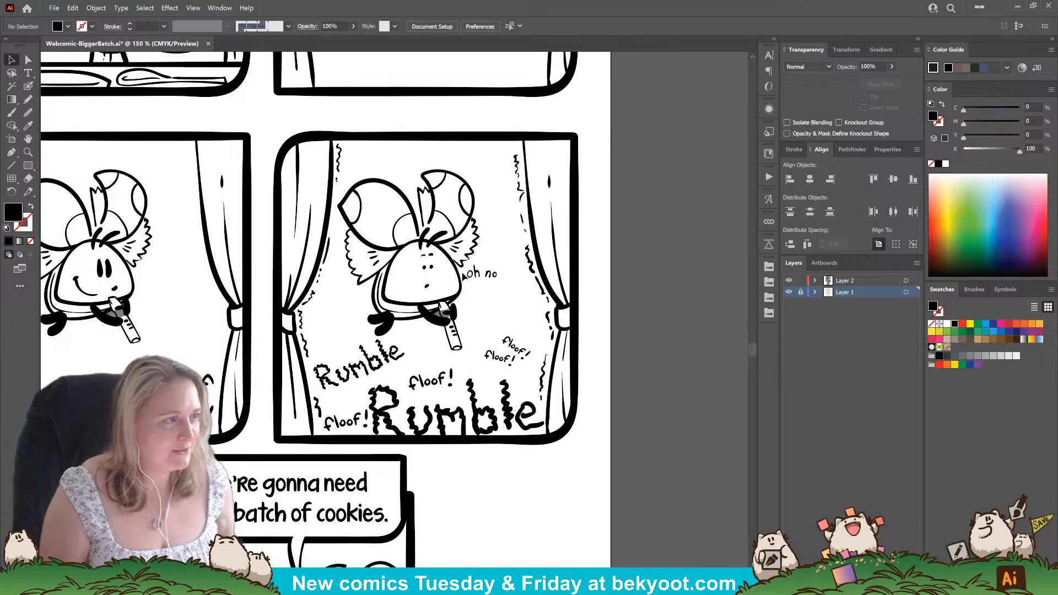
pyautogui.moveTo(387, 482); pyautogui.dragTo(465, 361)
pyautogui.moveTo(366, 468)
pyautogui.mouseDown()
pyautogui.moveTo(389, 371)
pyautogui.moveTo(413, 325)
pyautogui.moveTo(464, 287)
pyautogui.moveTo(446, 296)
pyautogui.mouseUp()
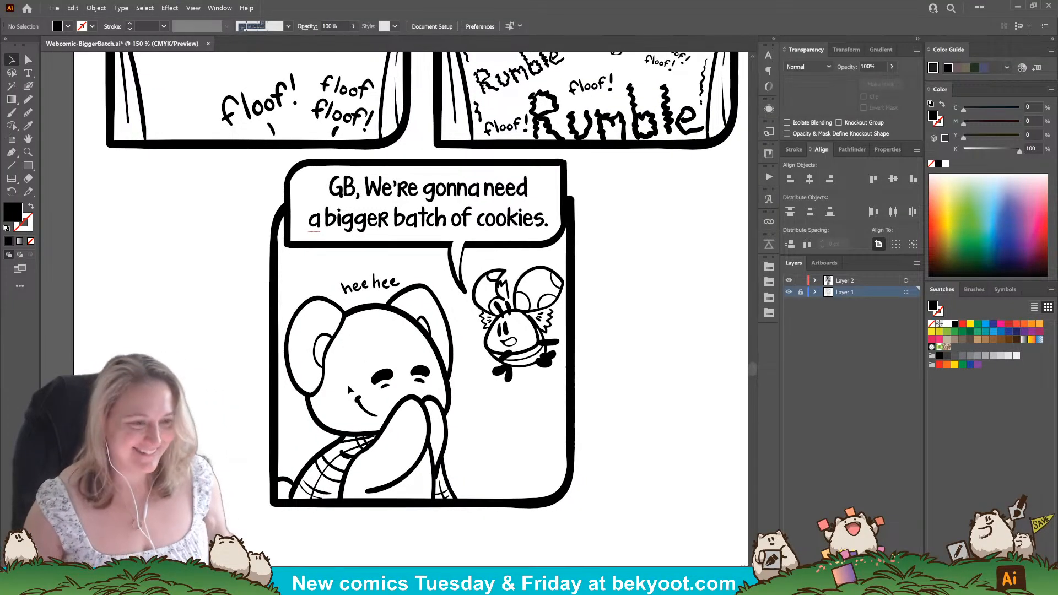
# Review the layout of the whole comic page and save the file.
pyautogui.hotkey('ctrl', '-')
pyautogui.hotkey('ctrl', '-')
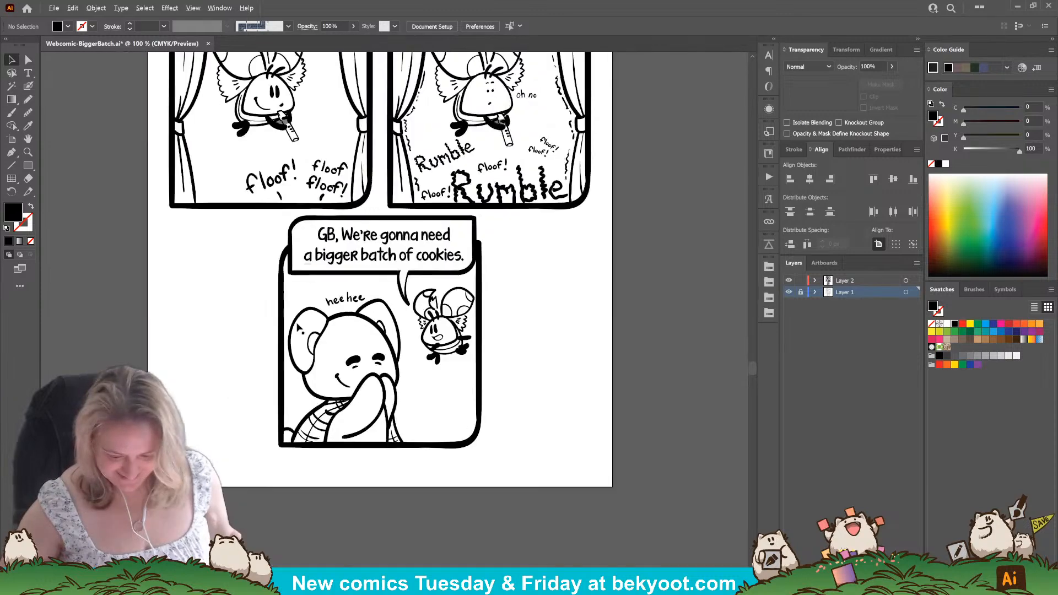
pyautogui.moveTo(316, 448); pyautogui.dragTo(328, 519)
pyautogui.moveTo(503, 356); pyautogui.dragTo(501, 526)
pyautogui.moveTo(527, 324); pyautogui.dragTo(543, 240)
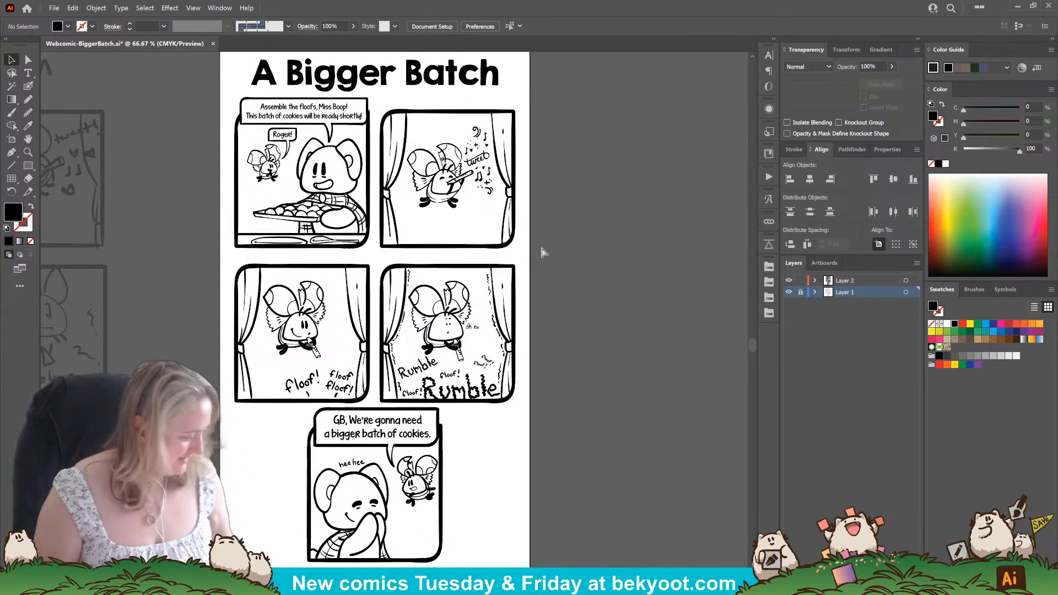
pyautogui.hotkey('ctrl', 's')
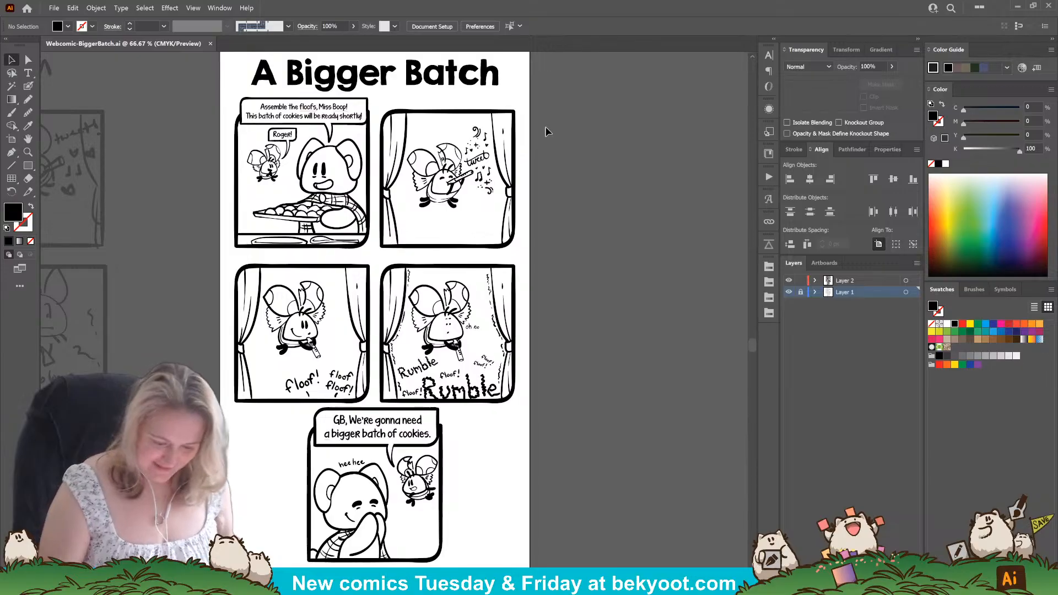
# Nudge the two middle-row curtain panels slightly upward together to even out the vertical spacing between panel rows.
pyautogui.moveTo(500, 468); pyautogui.dragTo(495, 419)
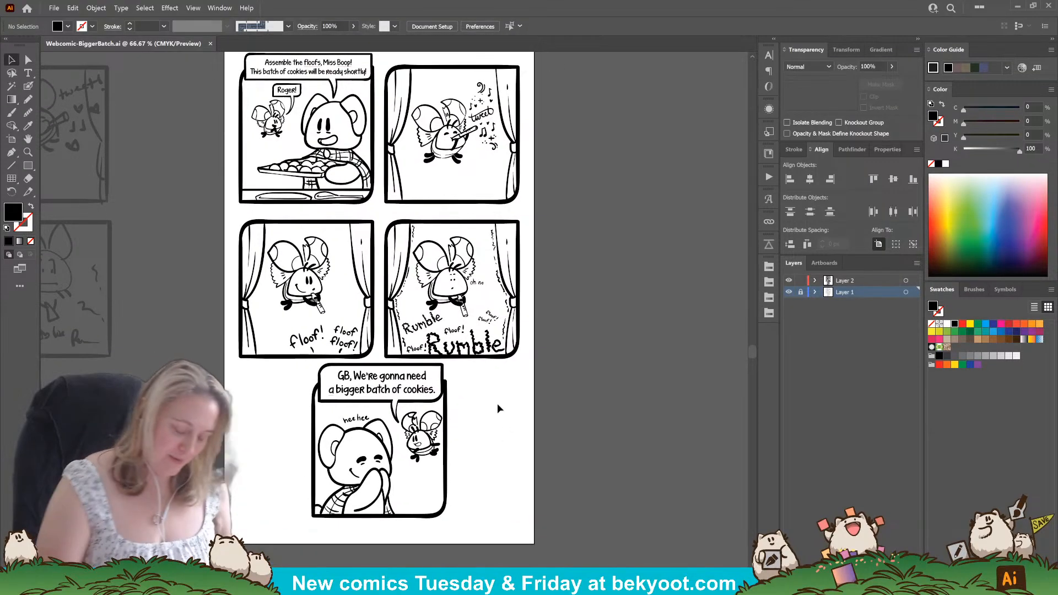
pyautogui.click(445, 439)
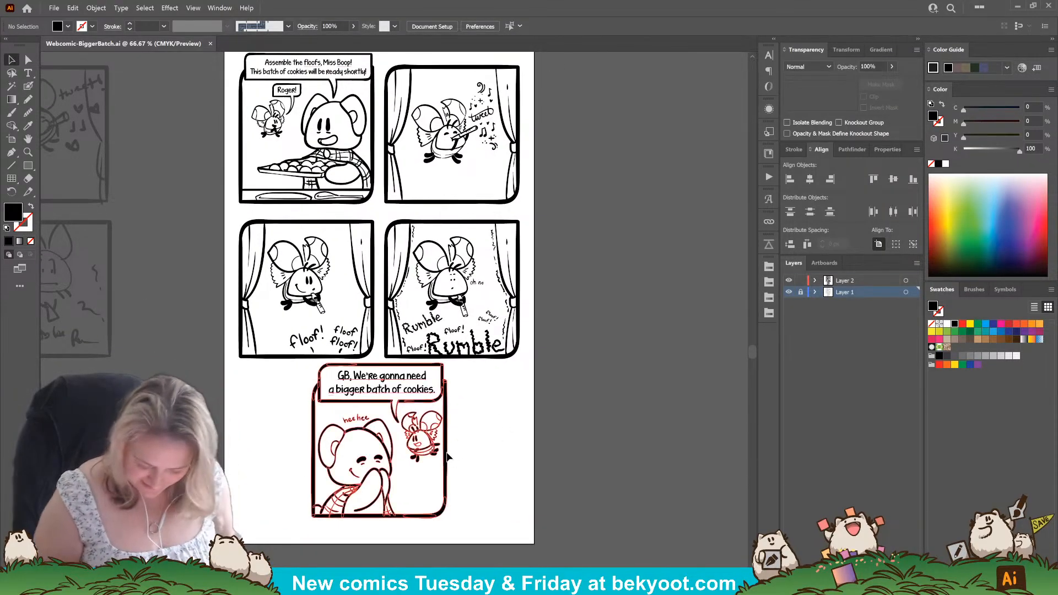
pyautogui.moveTo(300, 227); pyautogui.dragTo(439, 264)
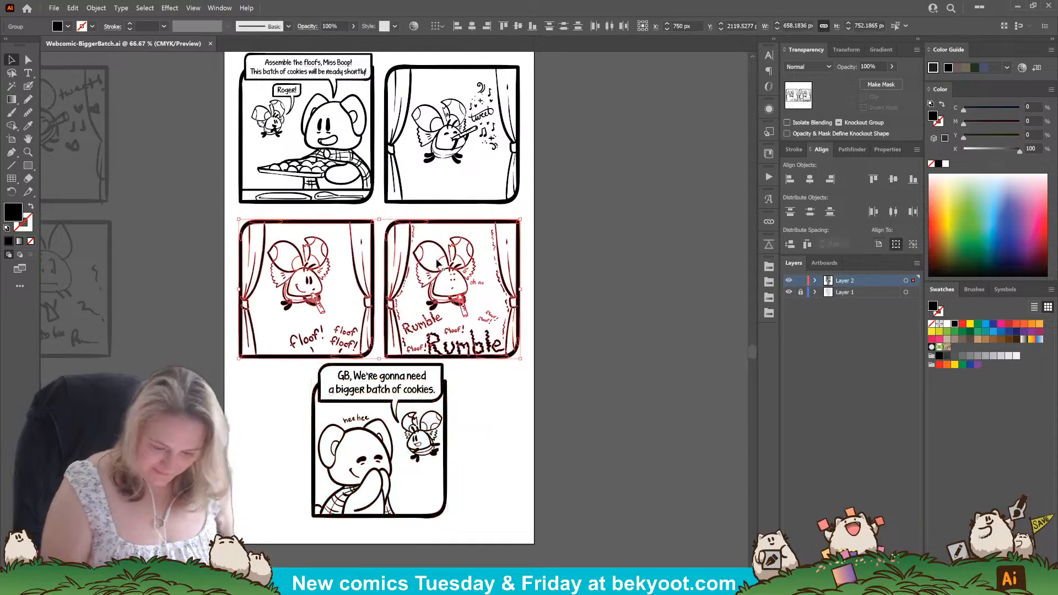
pyautogui.press('Up')
pyautogui.press('Up')
pyautogui.press('Up')
pyautogui.press('Up')
pyautogui.press('Up')
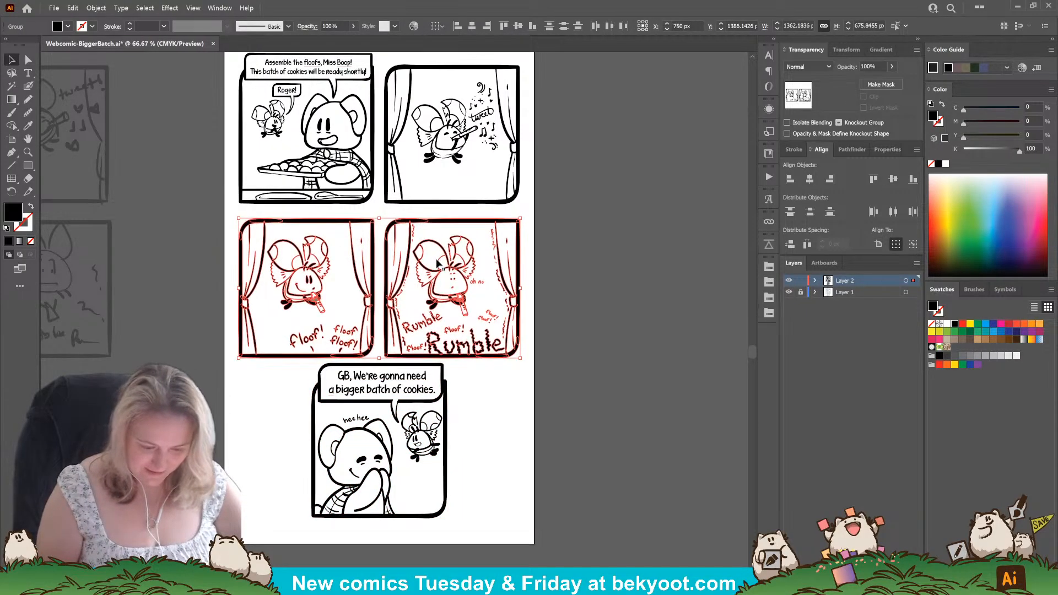
pyautogui.click(570, 306)
# Check the placement of the title and the first panel without moving them, and save the comic.
pyautogui.scroll(4, 481, 395)
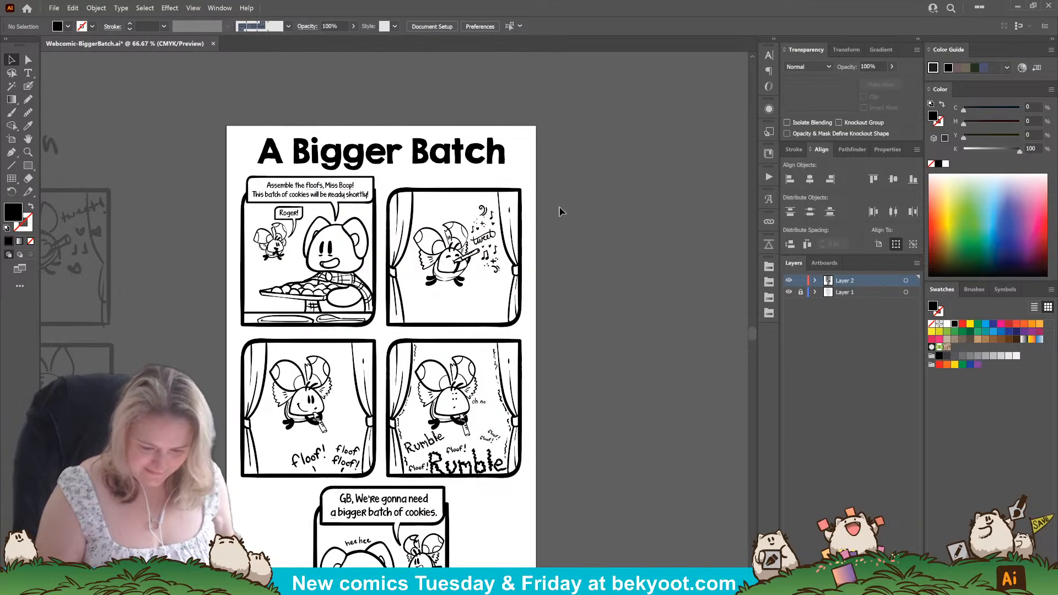
pyautogui.click(495, 166)
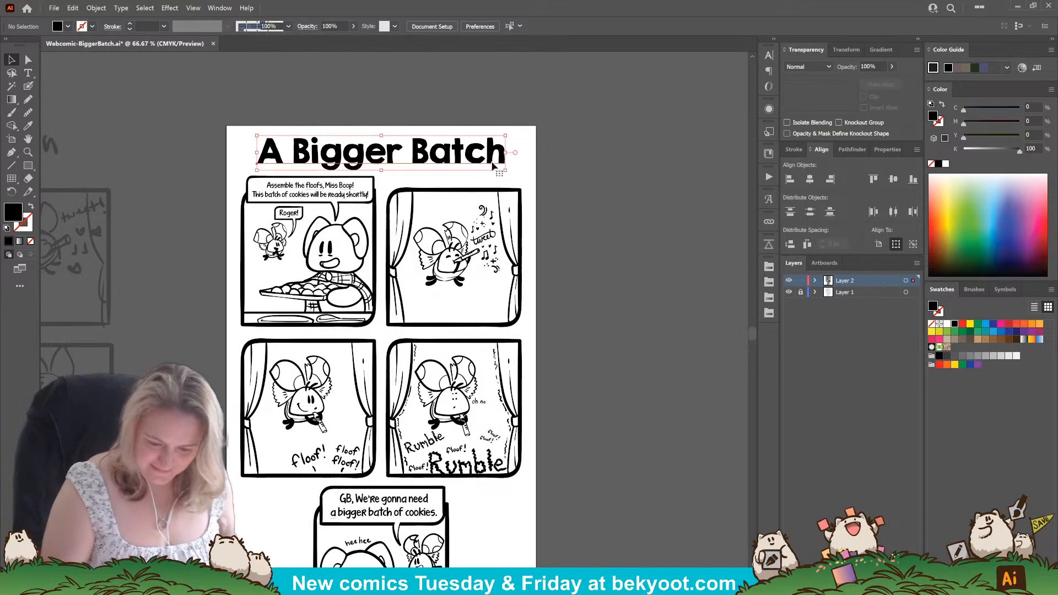
pyautogui.click(569, 214)
pyautogui.click(360, 196)
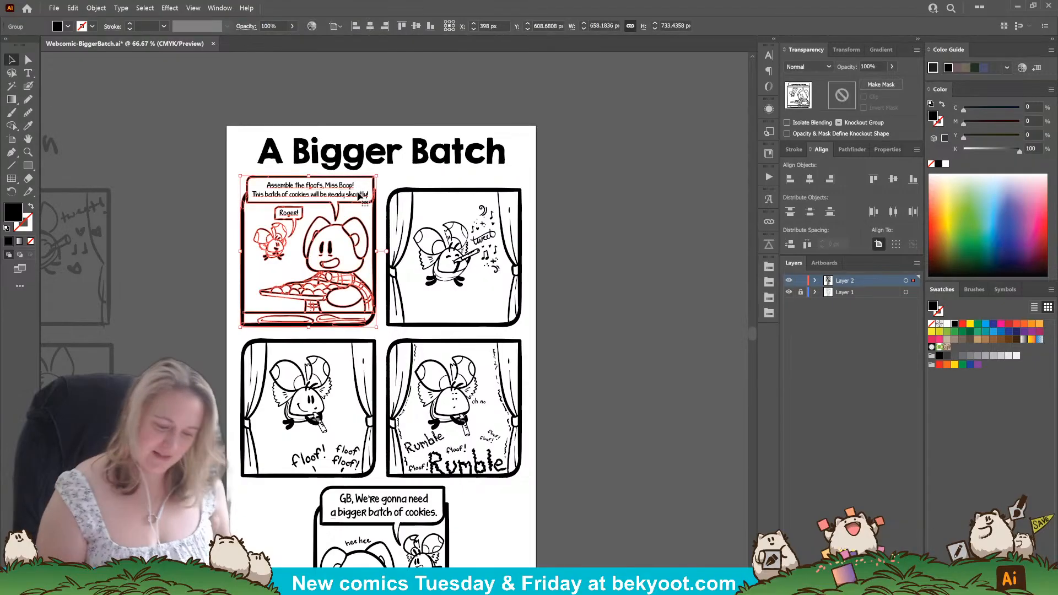
pyautogui.click(577, 323)
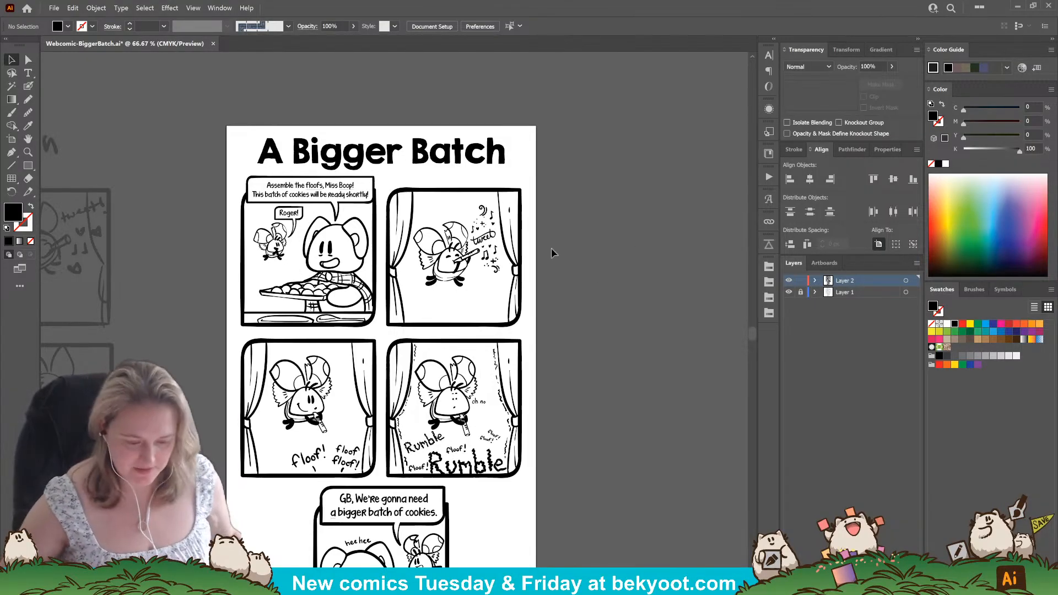
pyautogui.hotkey('ctrl', 's')
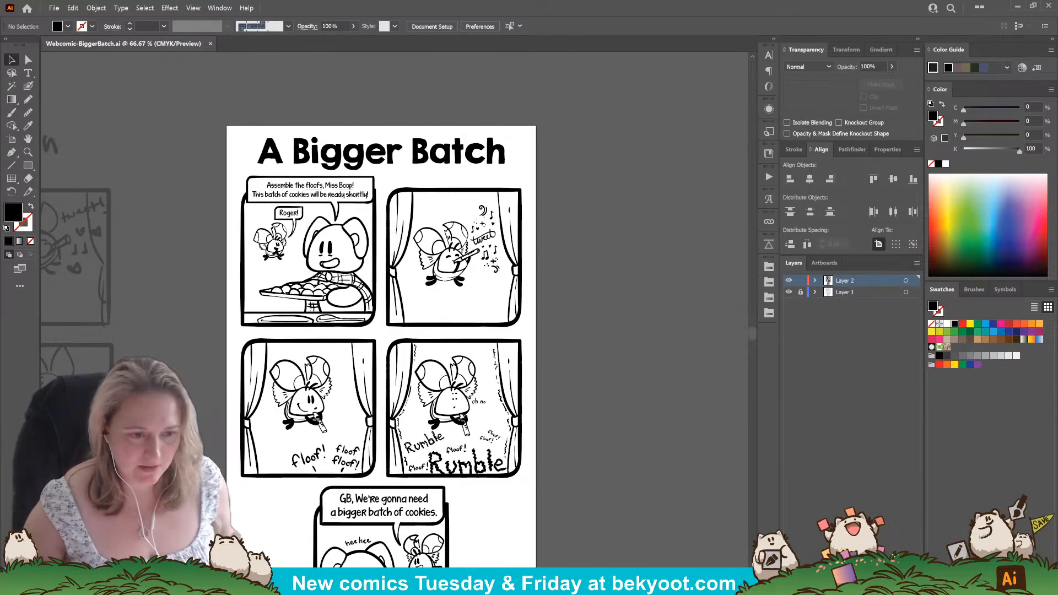
pyautogui.moveTo(289, 286); pyautogui.dragTo(366, 212)
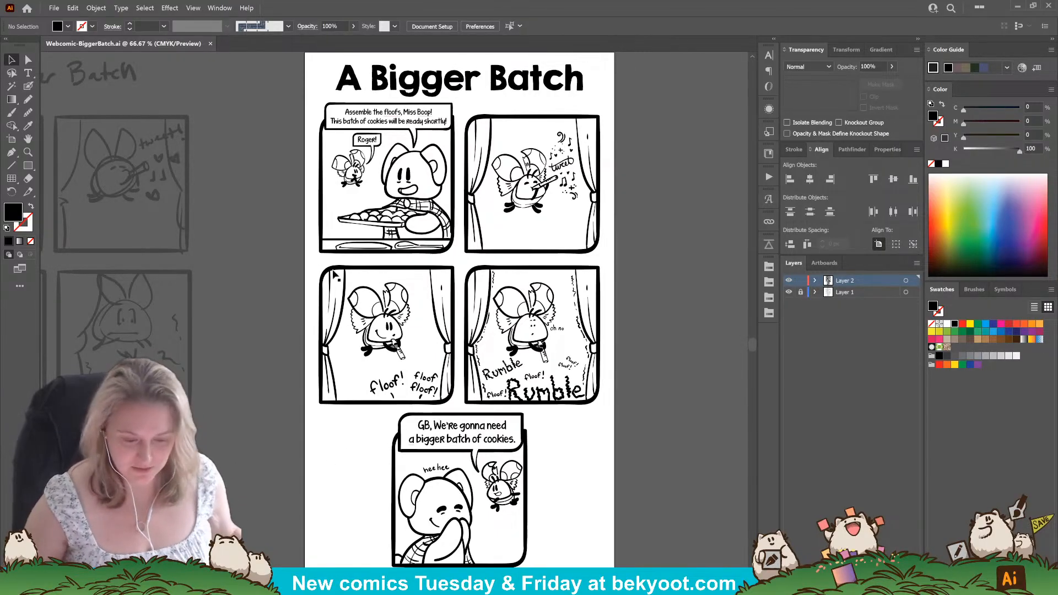
pyautogui.moveTo(520, 89); pyautogui.dragTo(485, 78)
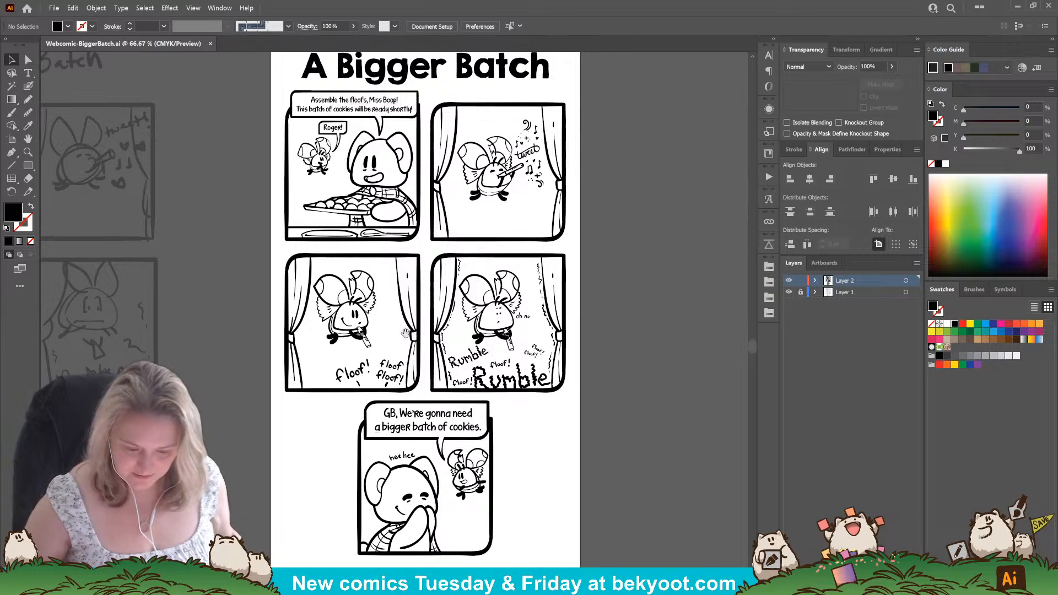
pyautogui.moveTo(405, 334)
pyautogui.mouseDown()
pyautogui.moveTo(508, 441)
pyautogui.moveTo(465, 345)
pyautogui.moveTo(430, 366)
pyautogui.moveTo(411, 346)
pyautogui.mouseUp()
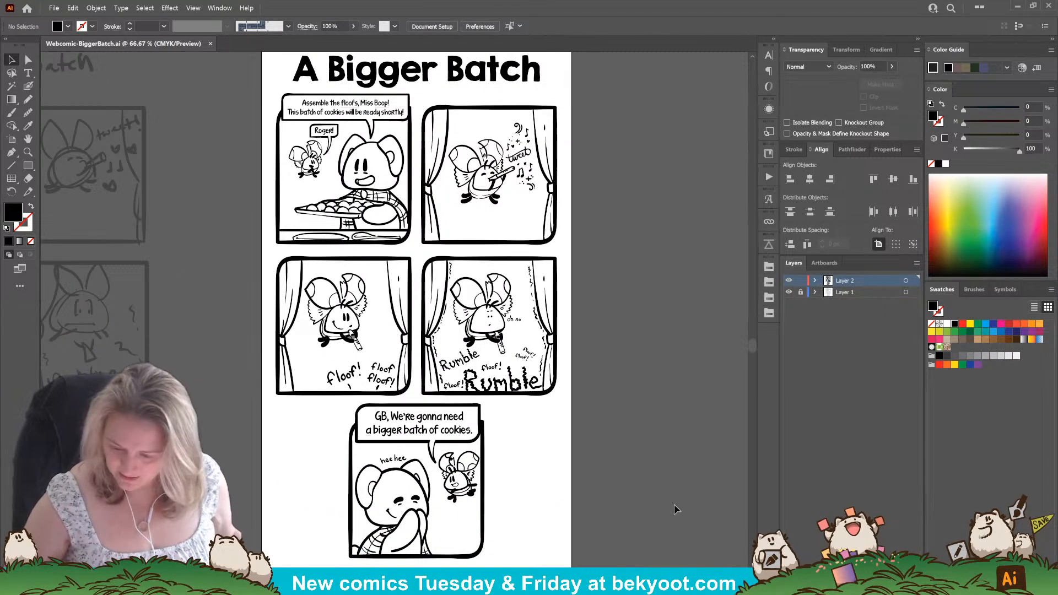
pyautogui.moveTo(626, 553); pyautogui.dragTo(604, 525)
pyautogui.moveTo(525, 441); pyautogui.dragTo(542, 543)
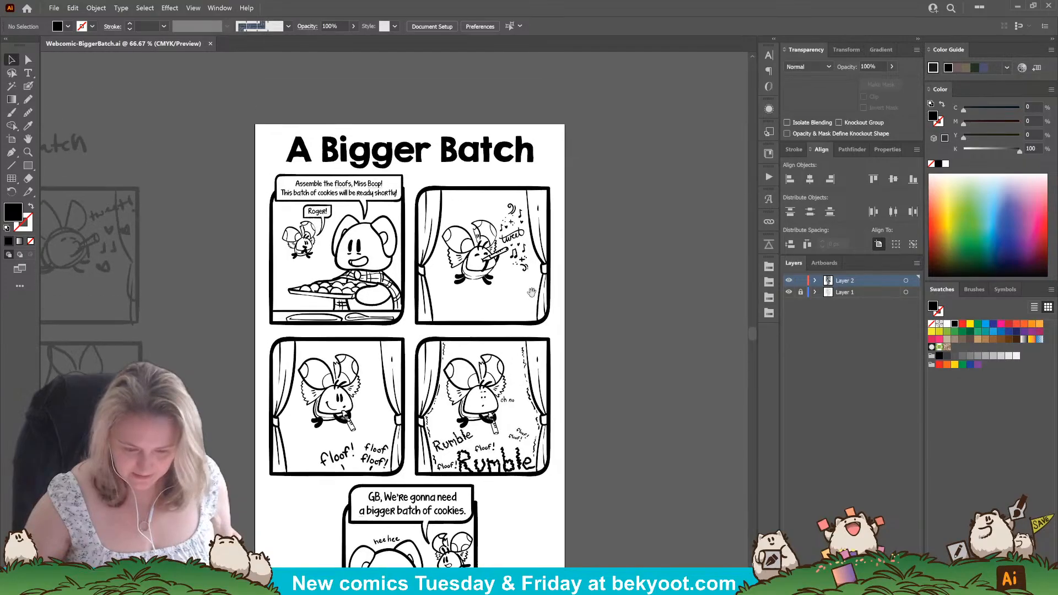
pyautogui.moveTo(460, 241); pyautogui.dragTo(457, 191)
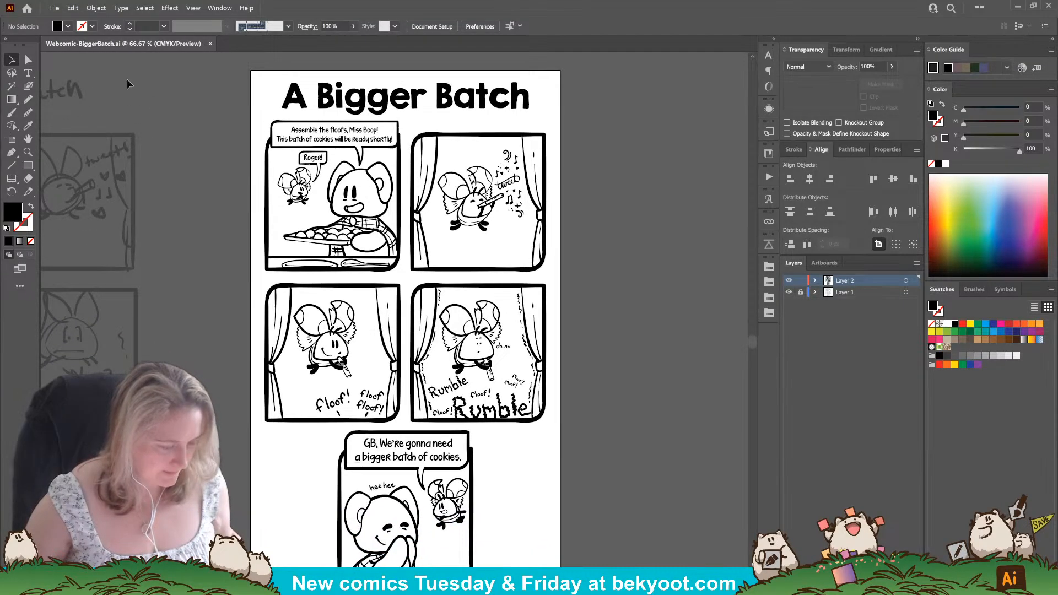